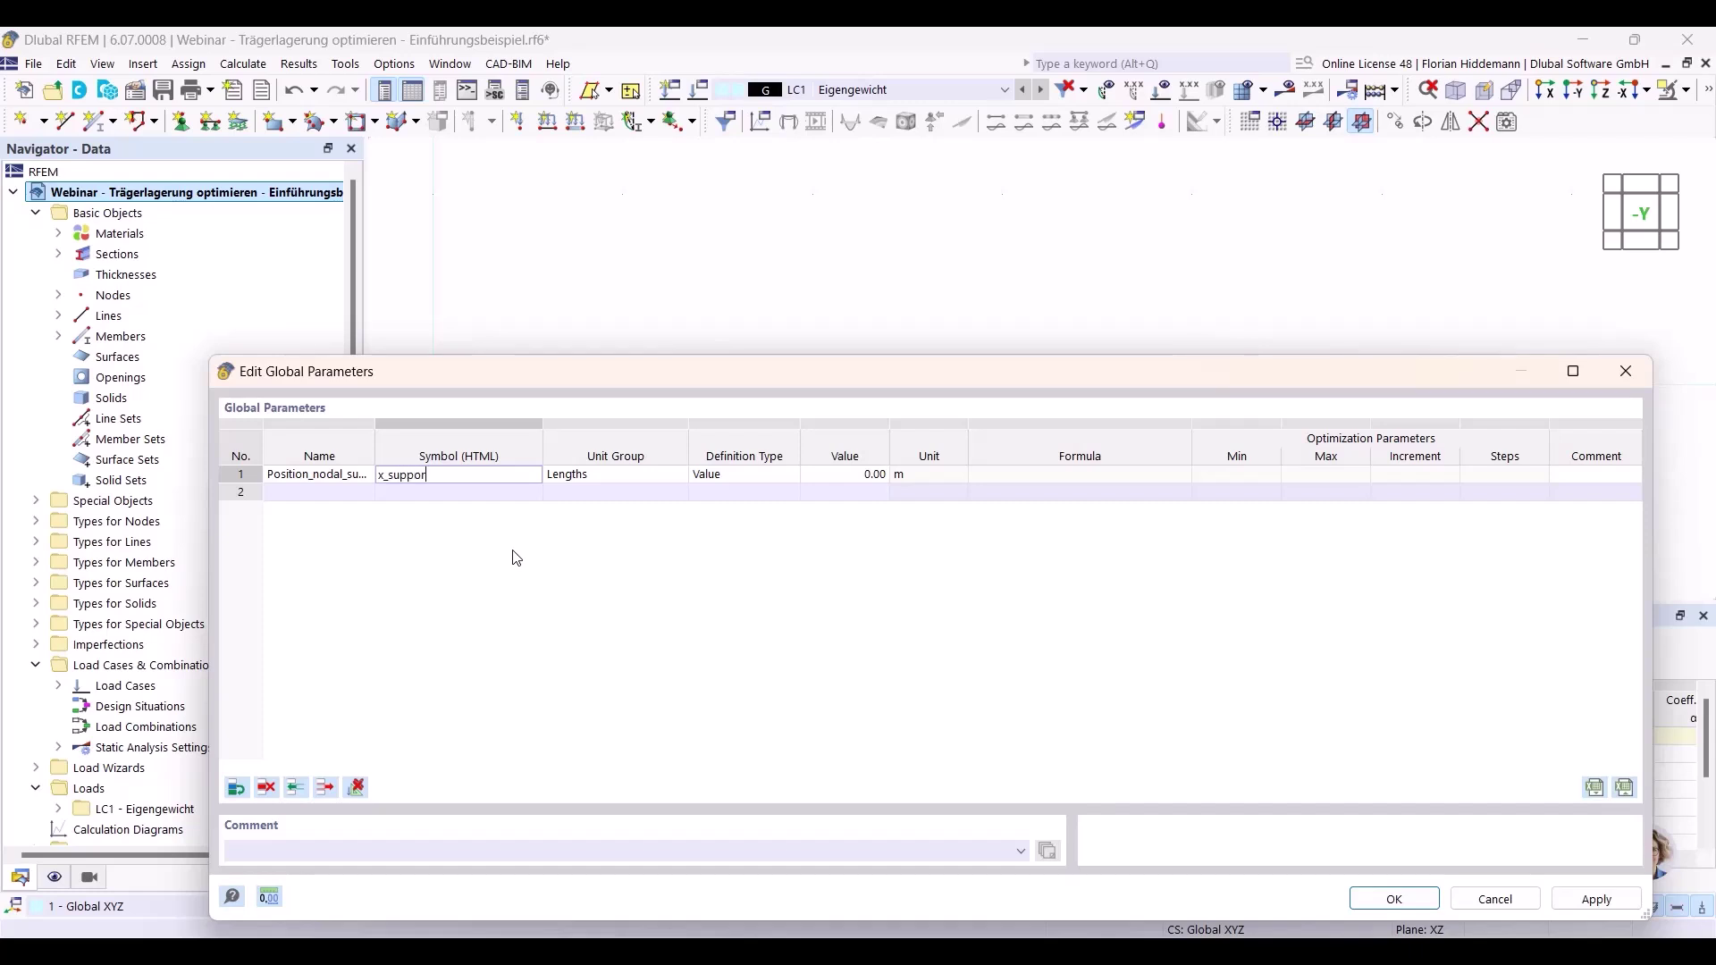
Give the global parameter Position_nodal_support the symbol x_support and the unit group Relative lengths from the Model category.
key(Return)
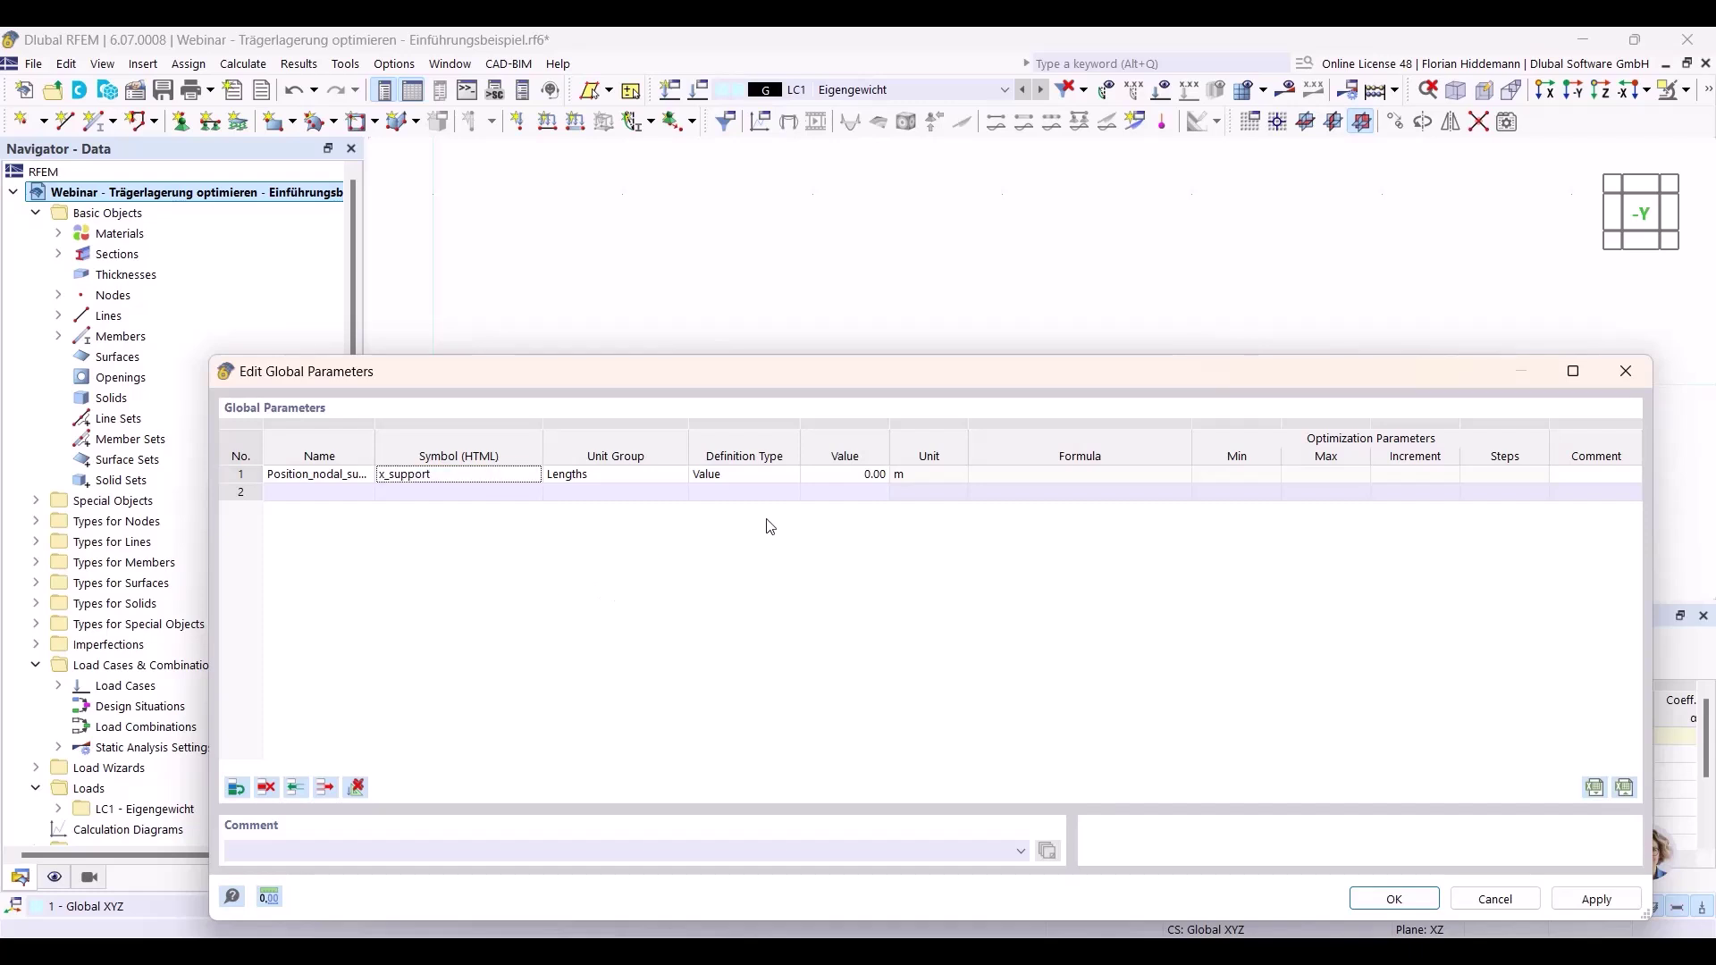
click(642, 477)
click(681, 474)
scroll(801, 583, down, 1)
drag(802, 583, 805, 826)
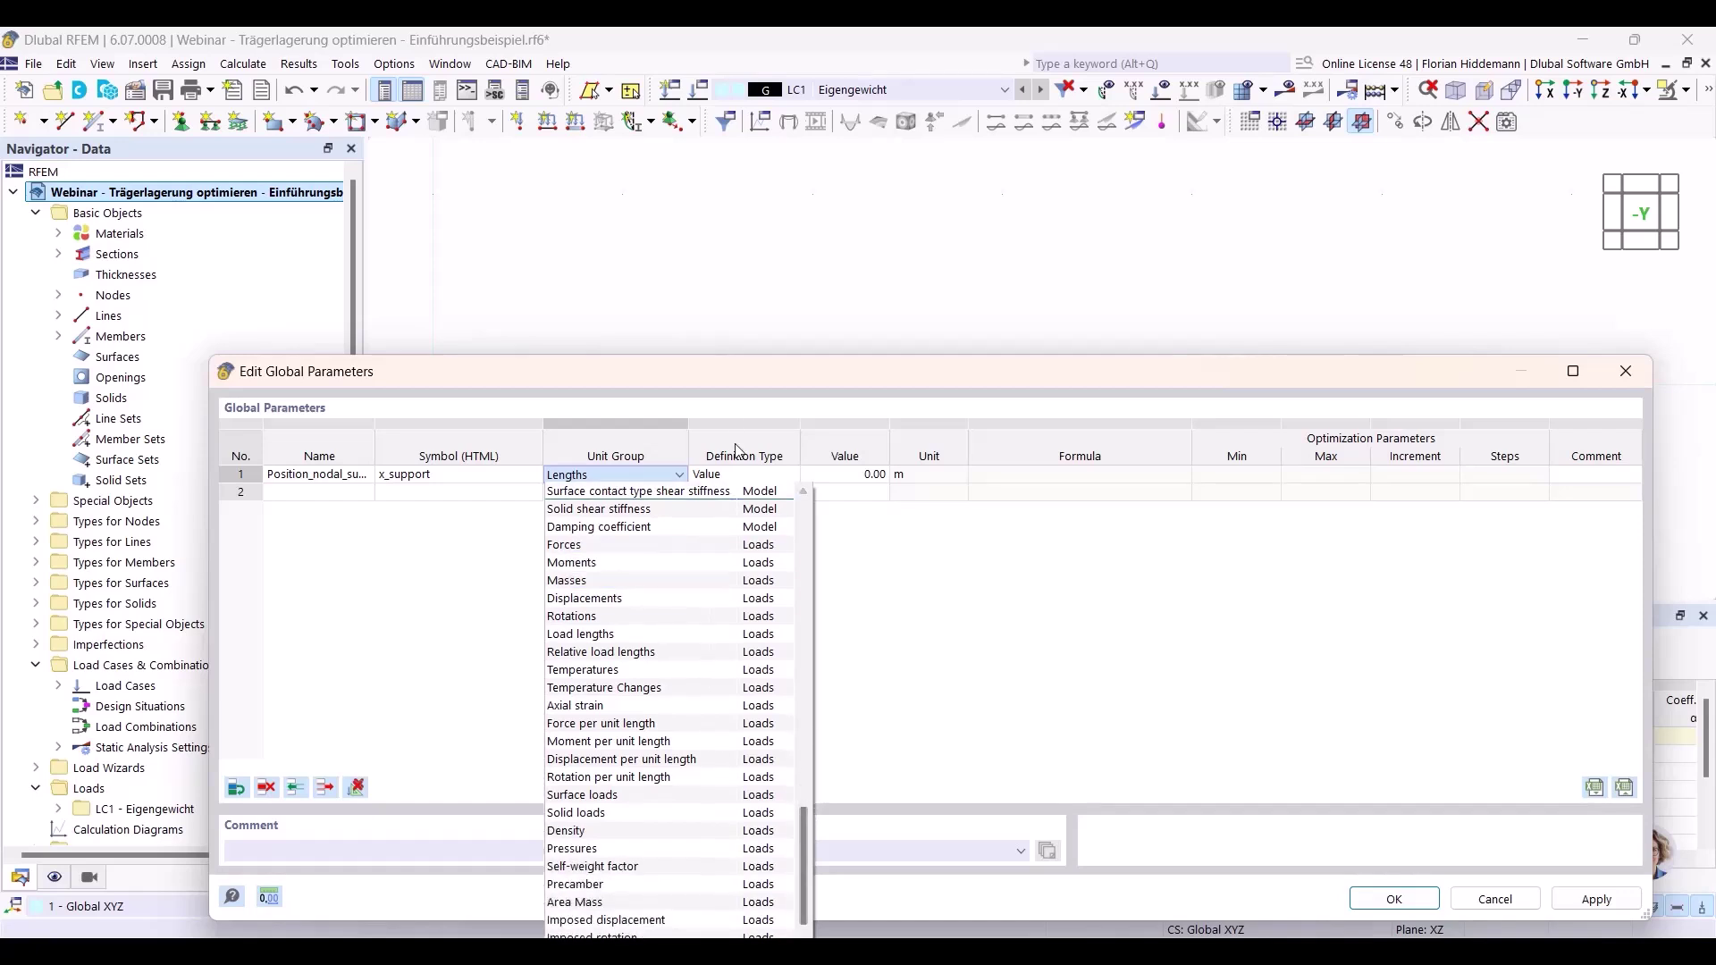
click(727, 373)
drag(716, 383, 686, 273)
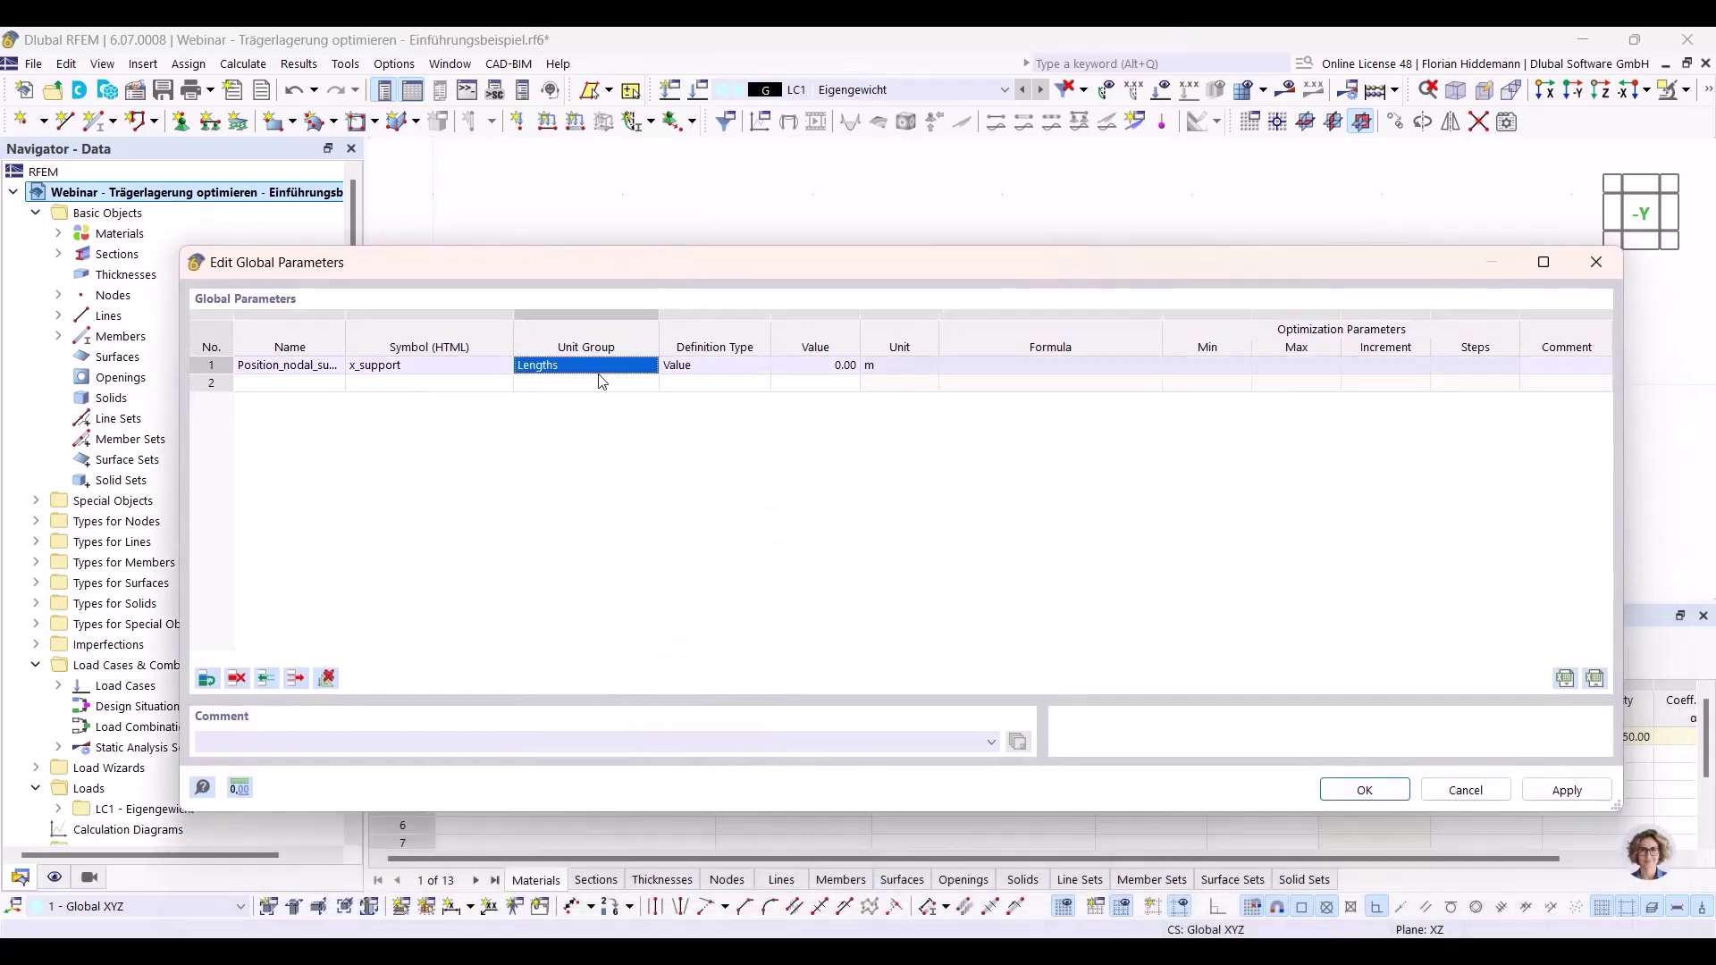
click(650, 367)
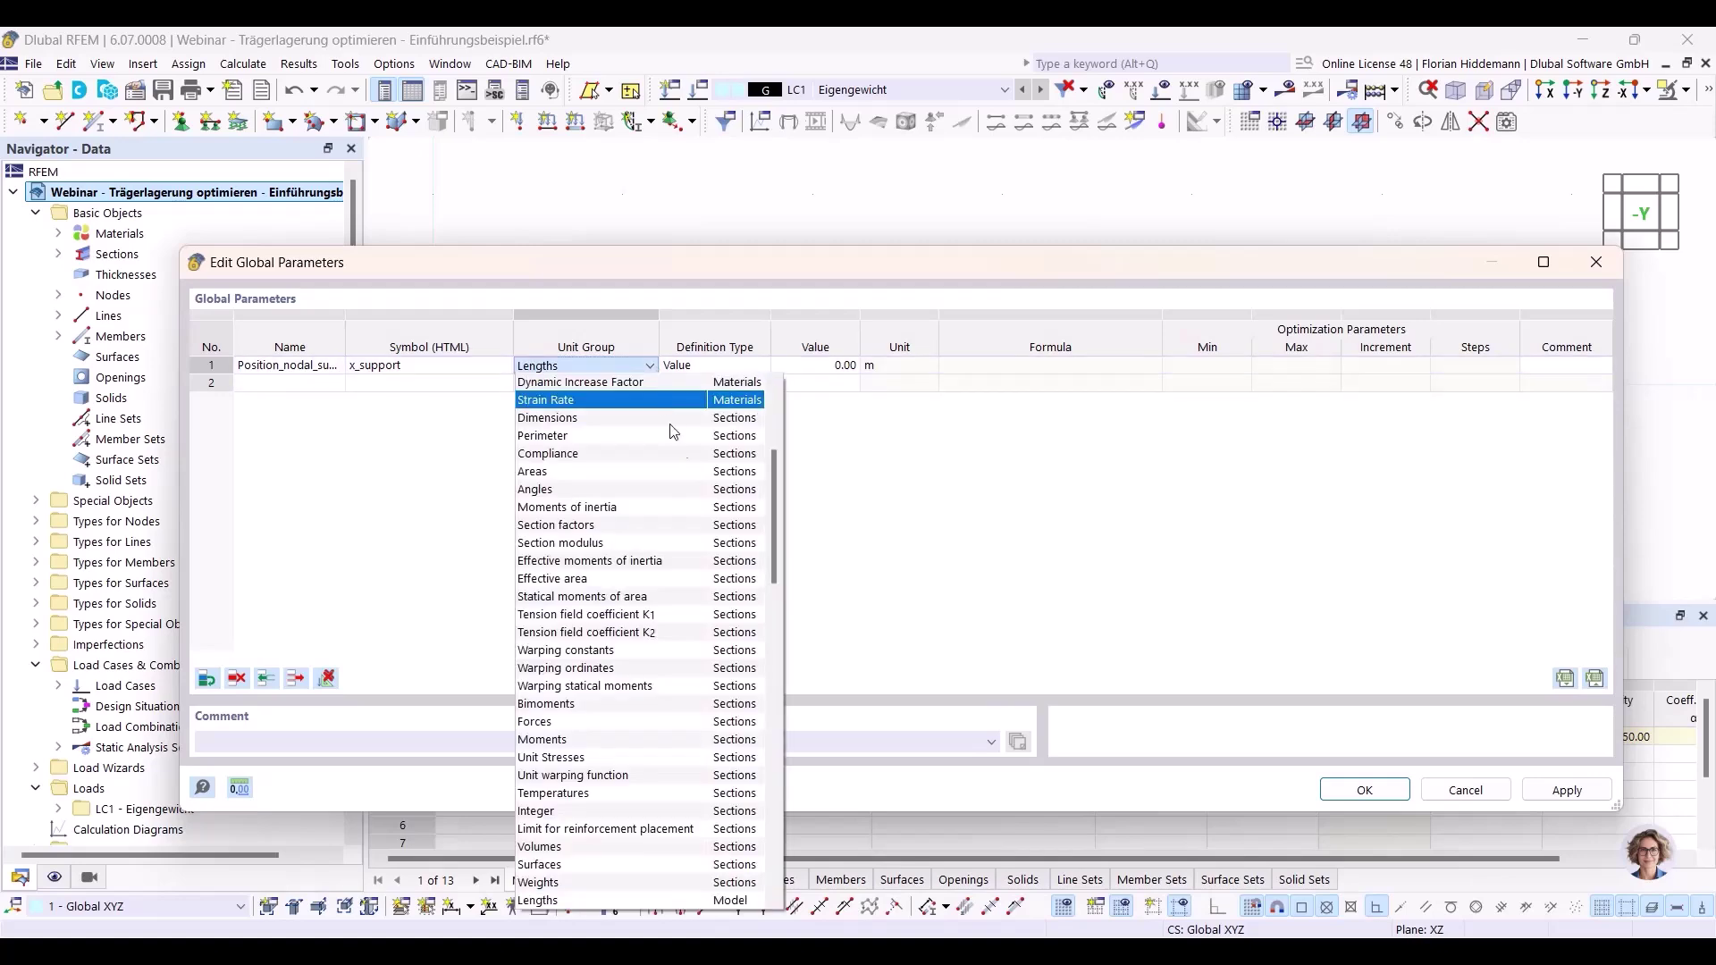
drag(775, 576, 786, 676)
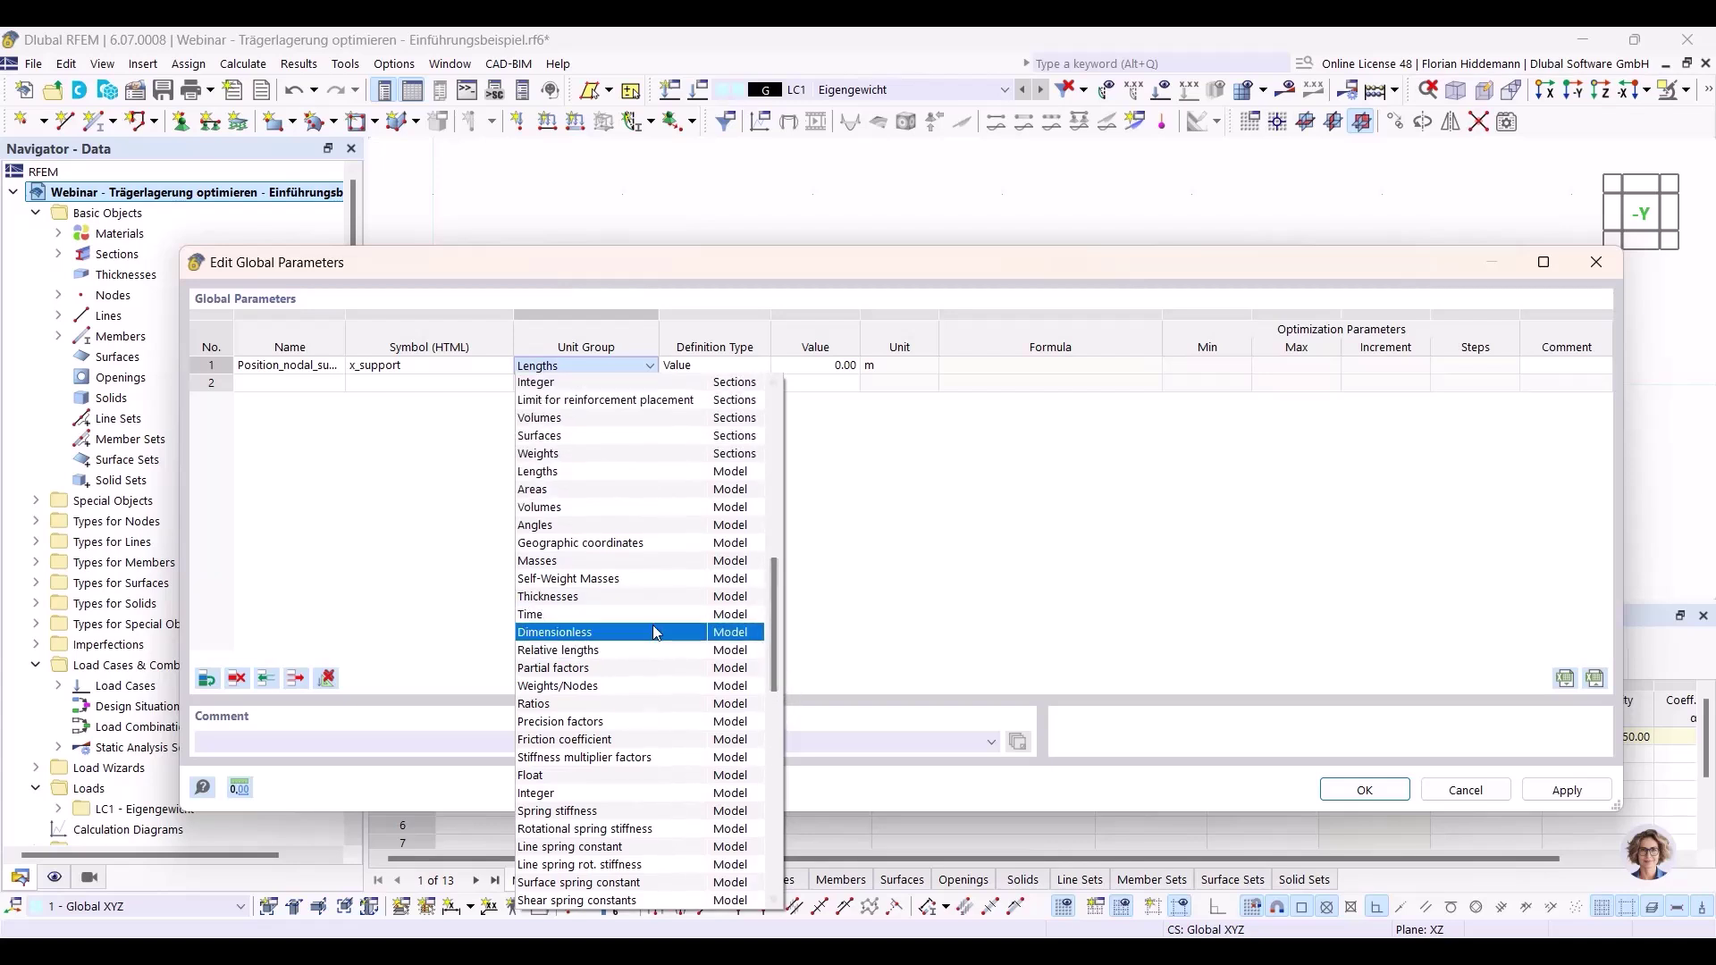
click(602, 651)
Set the value of the nodal support position parameter to 40 % and accept the global parameters.
key(Tab)
key(Tab)
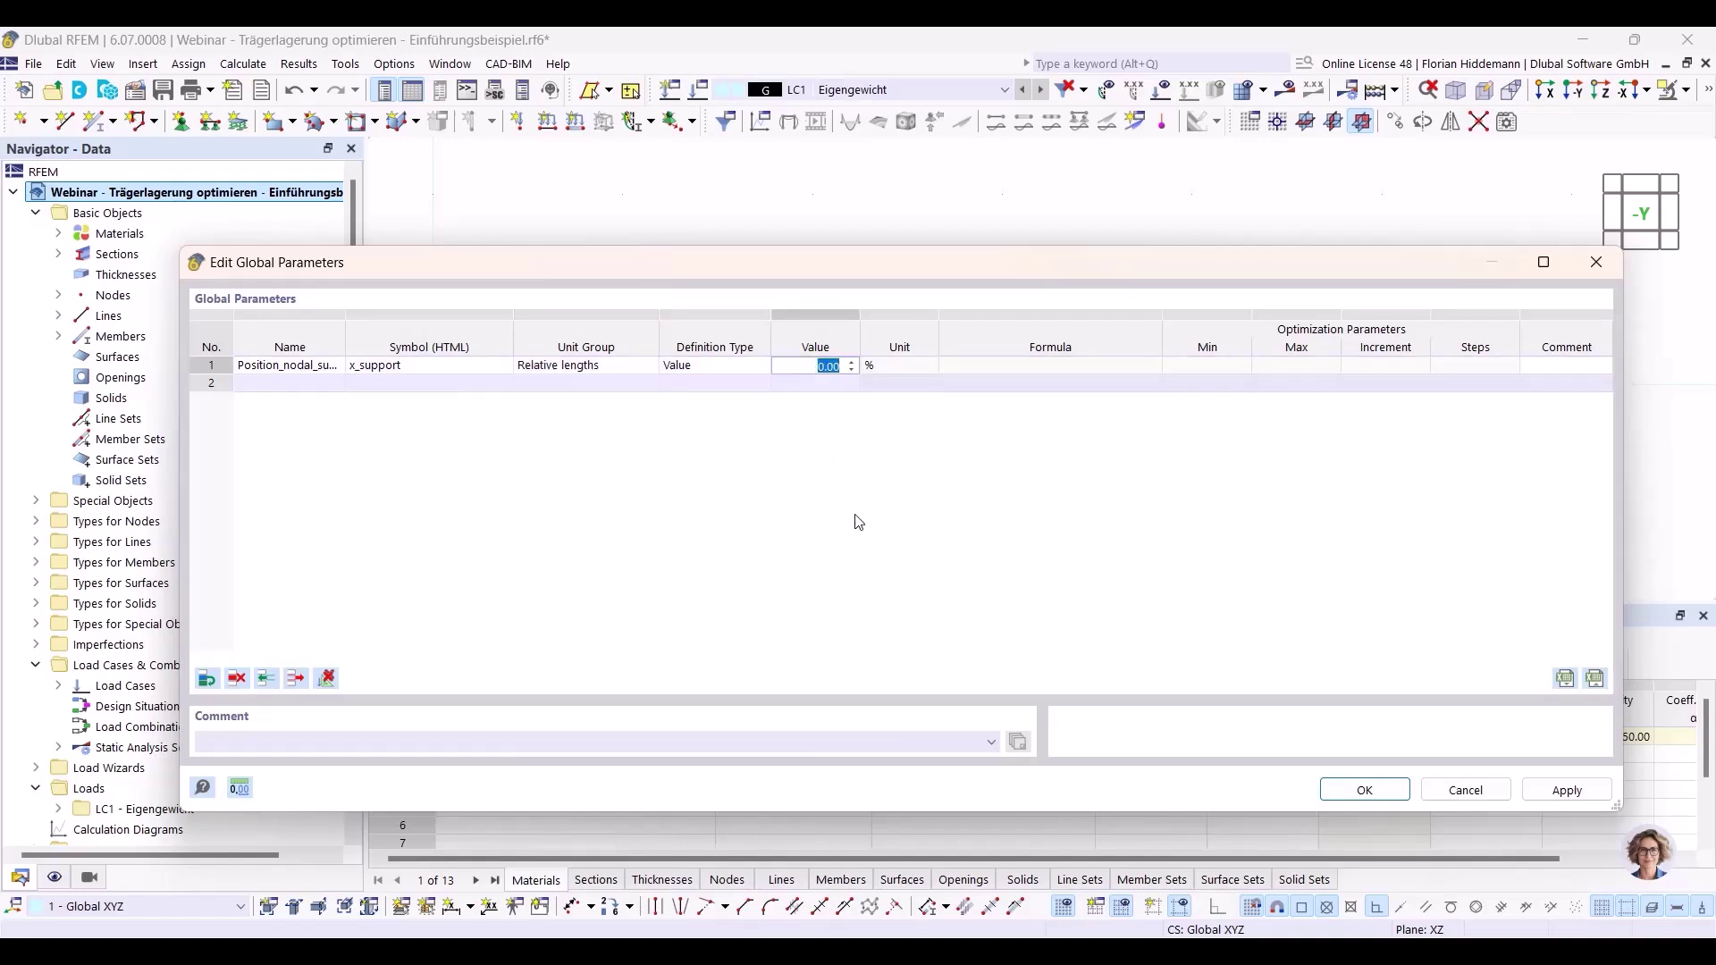
text(40)
key(Return)
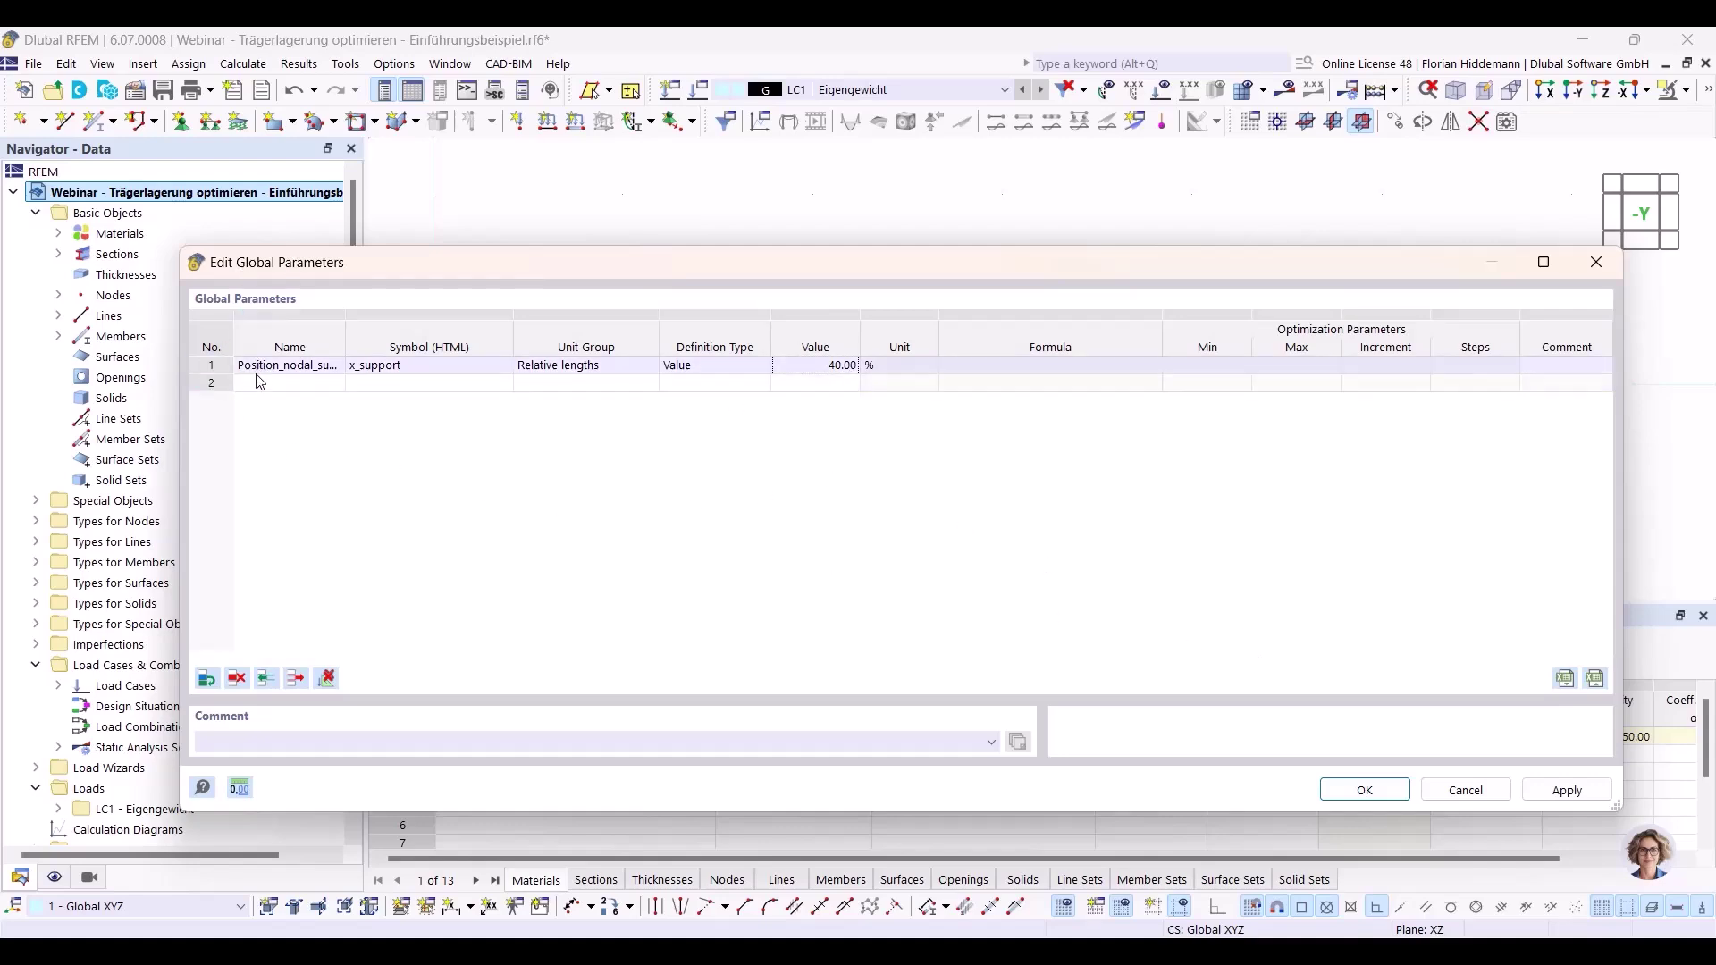
click(1365, 791)
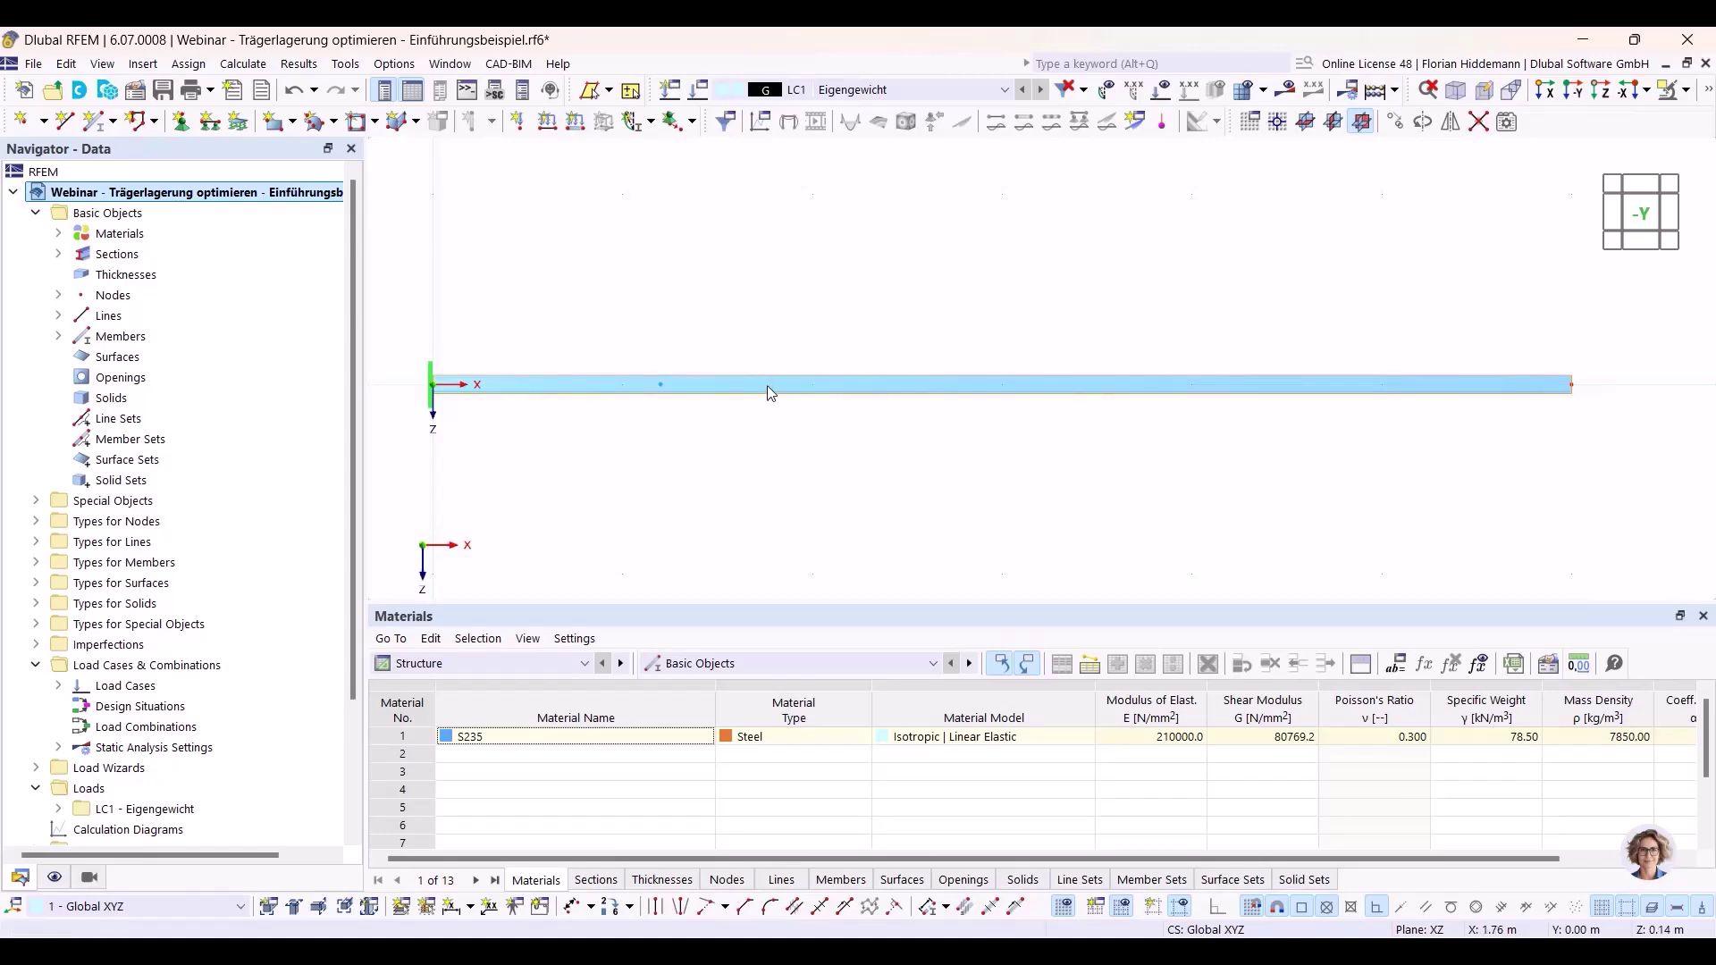
Link the intermediate beam node's distance from start node i to the global parameter Position_nodal_support.
right_click(661, 384)
click(753, 429)
click(368, 422)
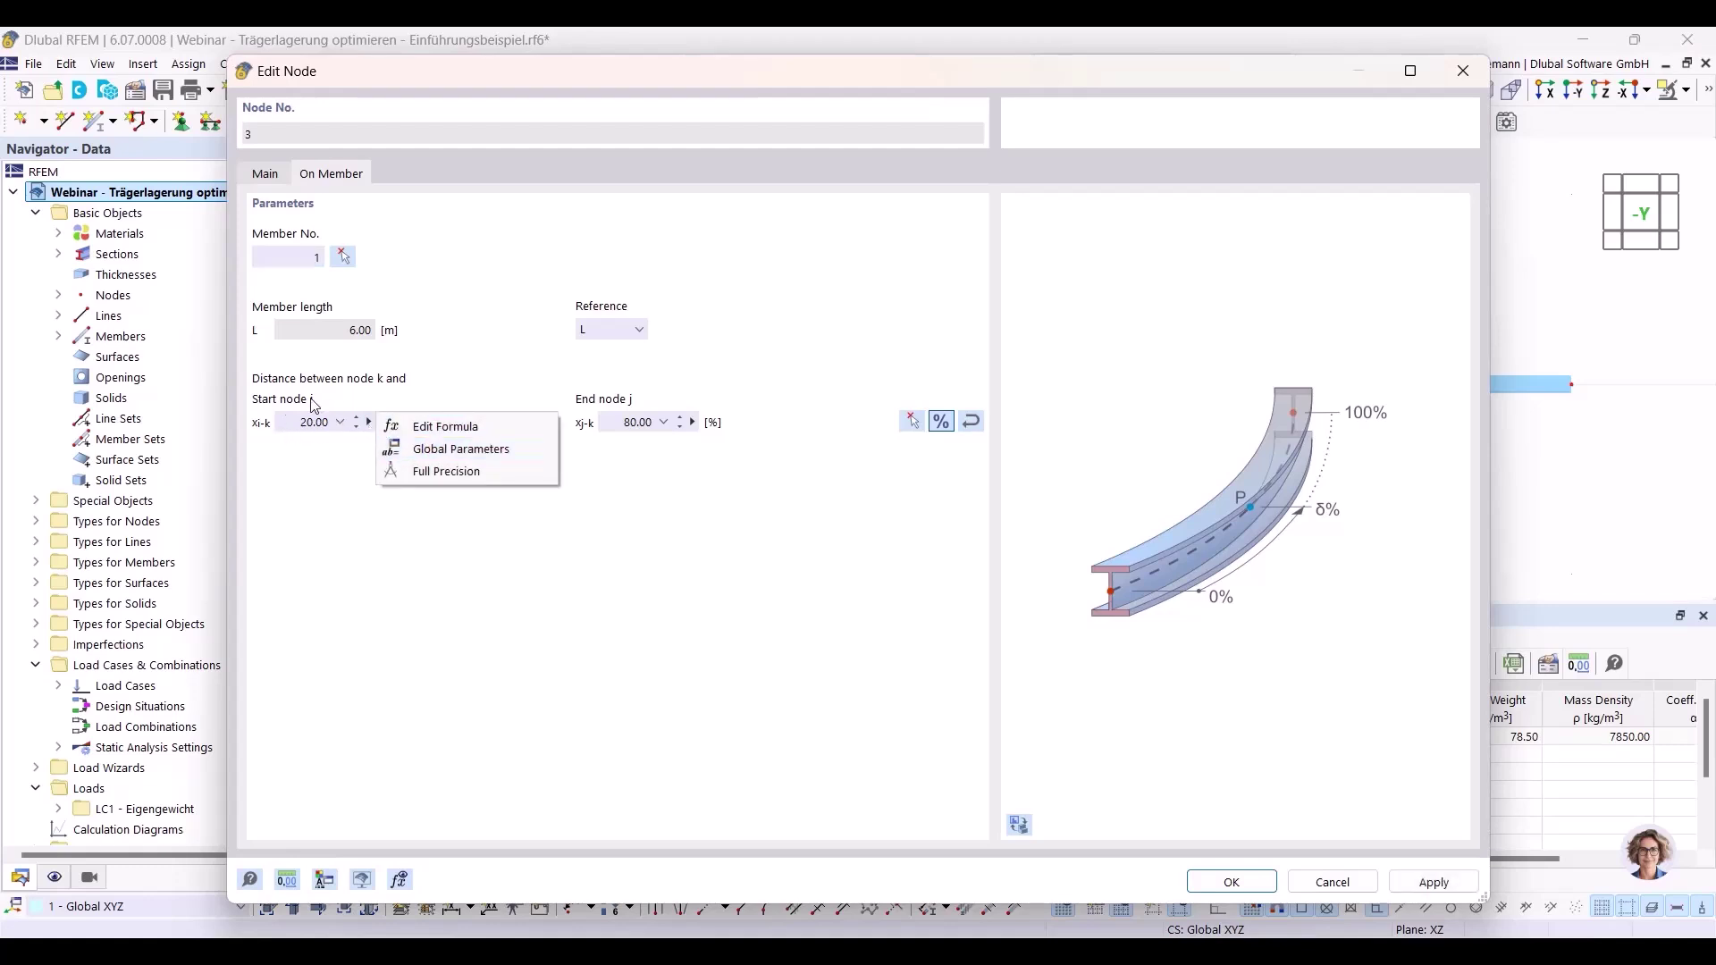
click(457, 451)
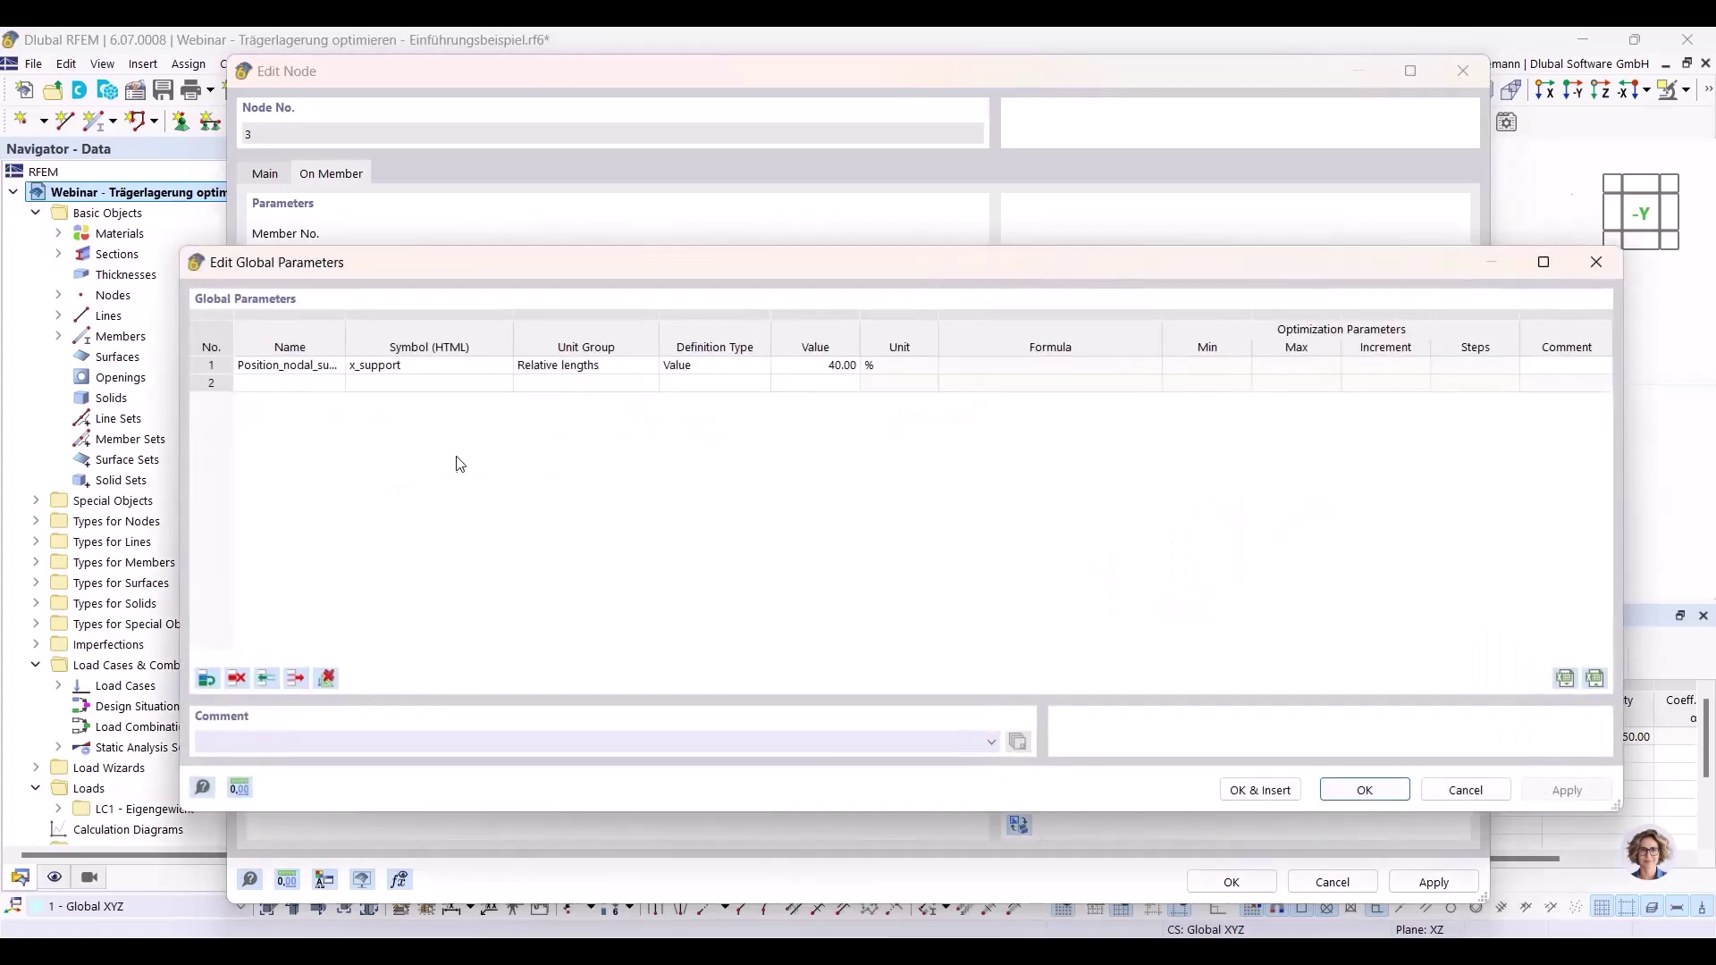
click(217, 369)
drag(302, 271, 302, 477)
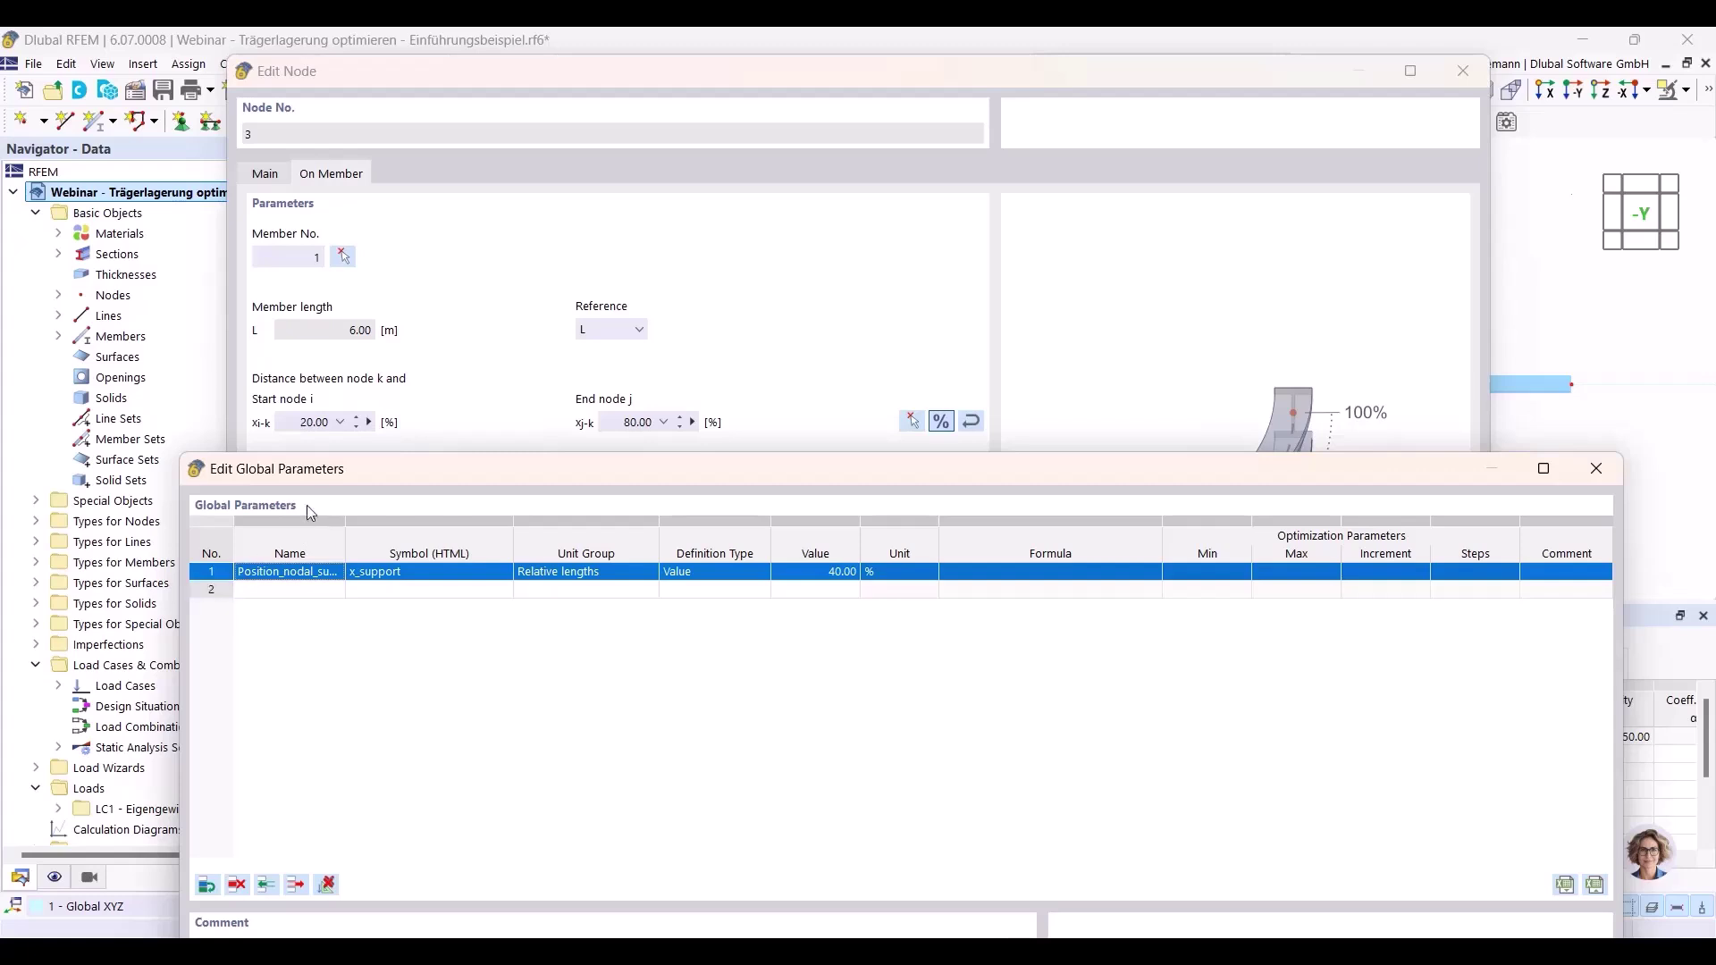
mouse_move(335, 485)
mouse_down()
mouse_move(335, 447)
mouse_move(329, 476)
mouse_up()
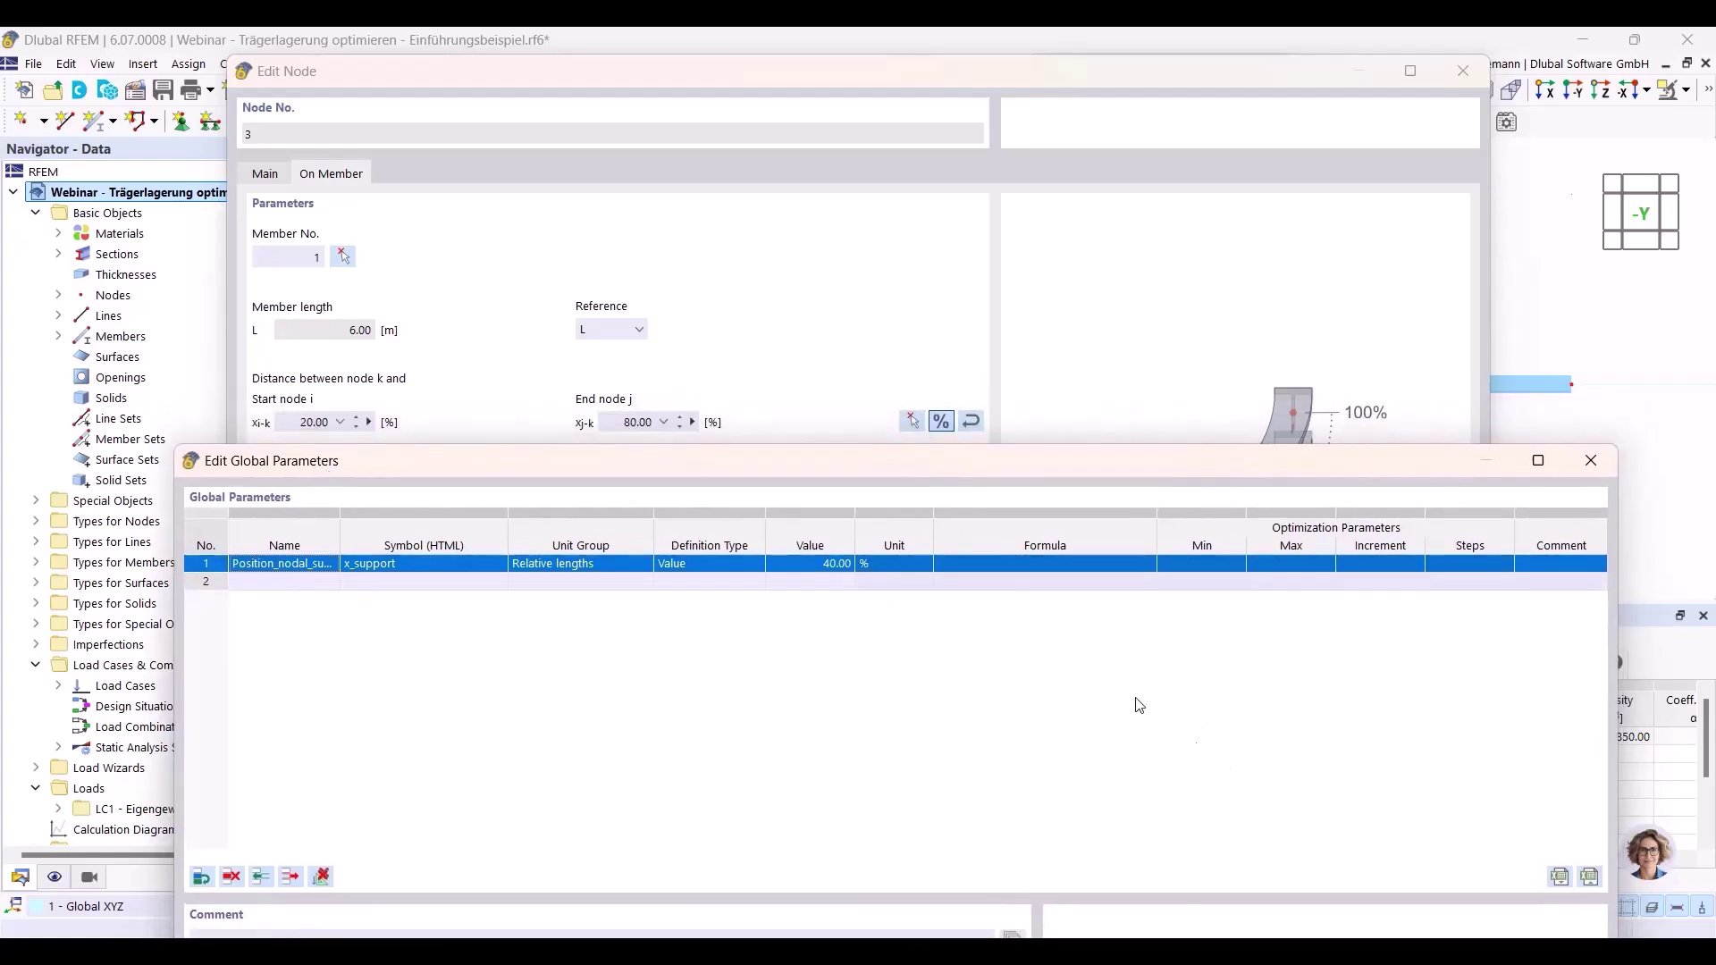
drag(976, 469, 962, 374)
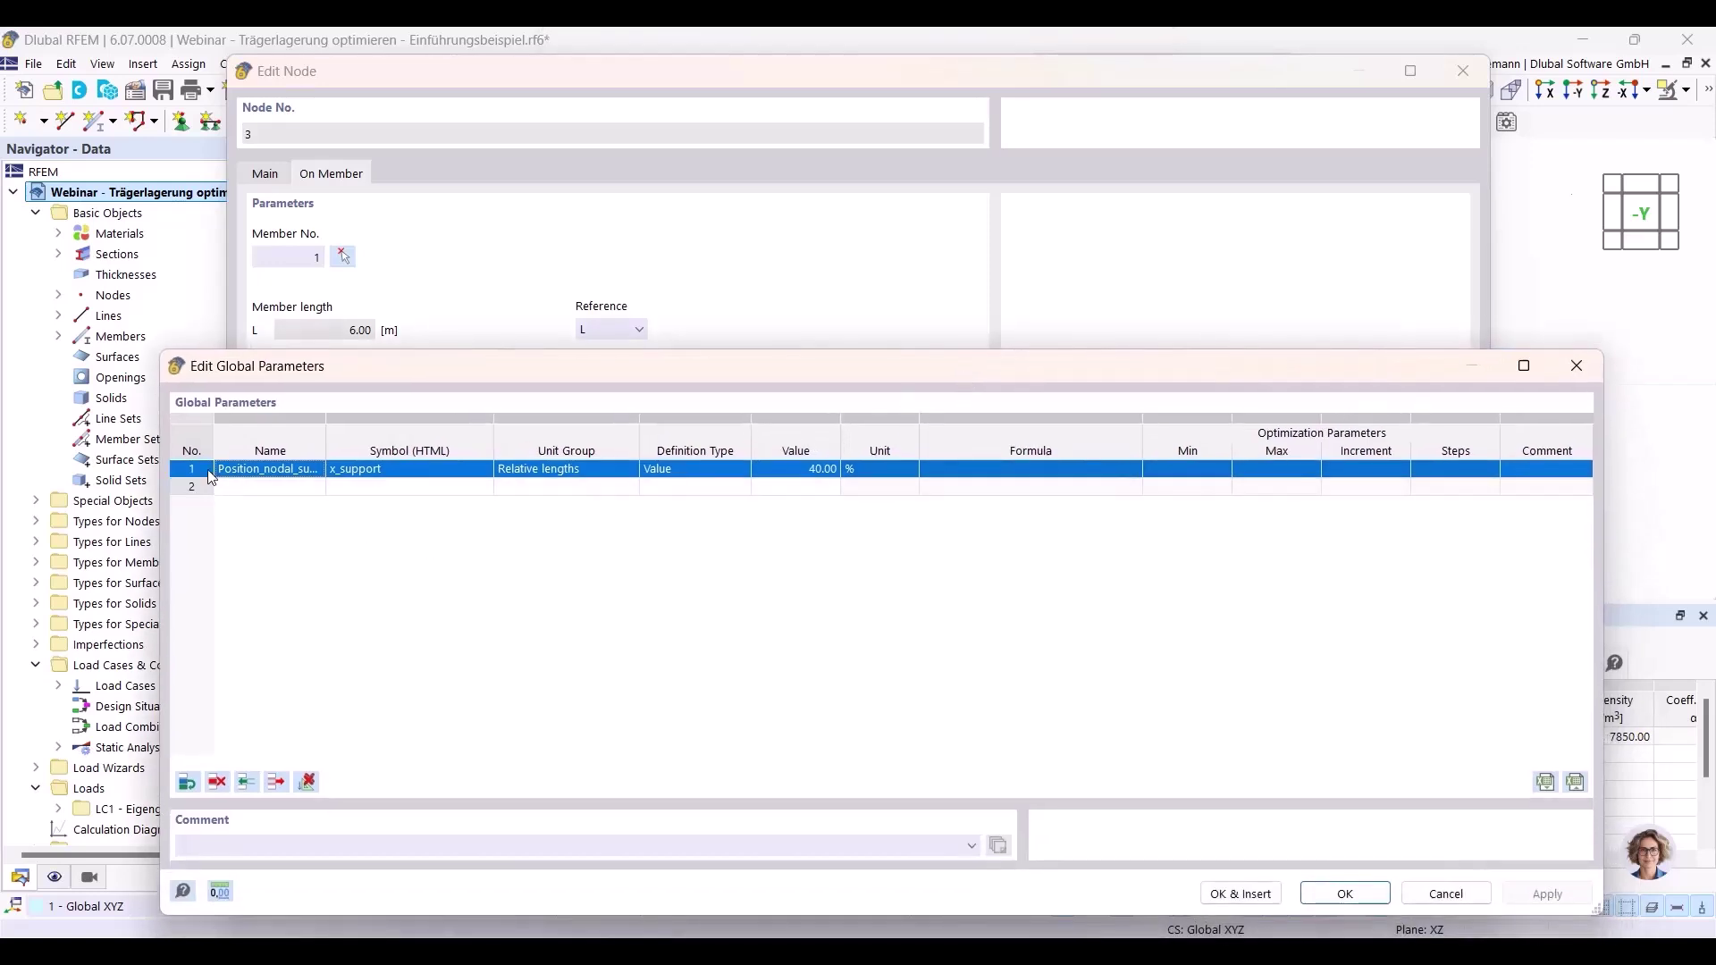
click(1250, 895)
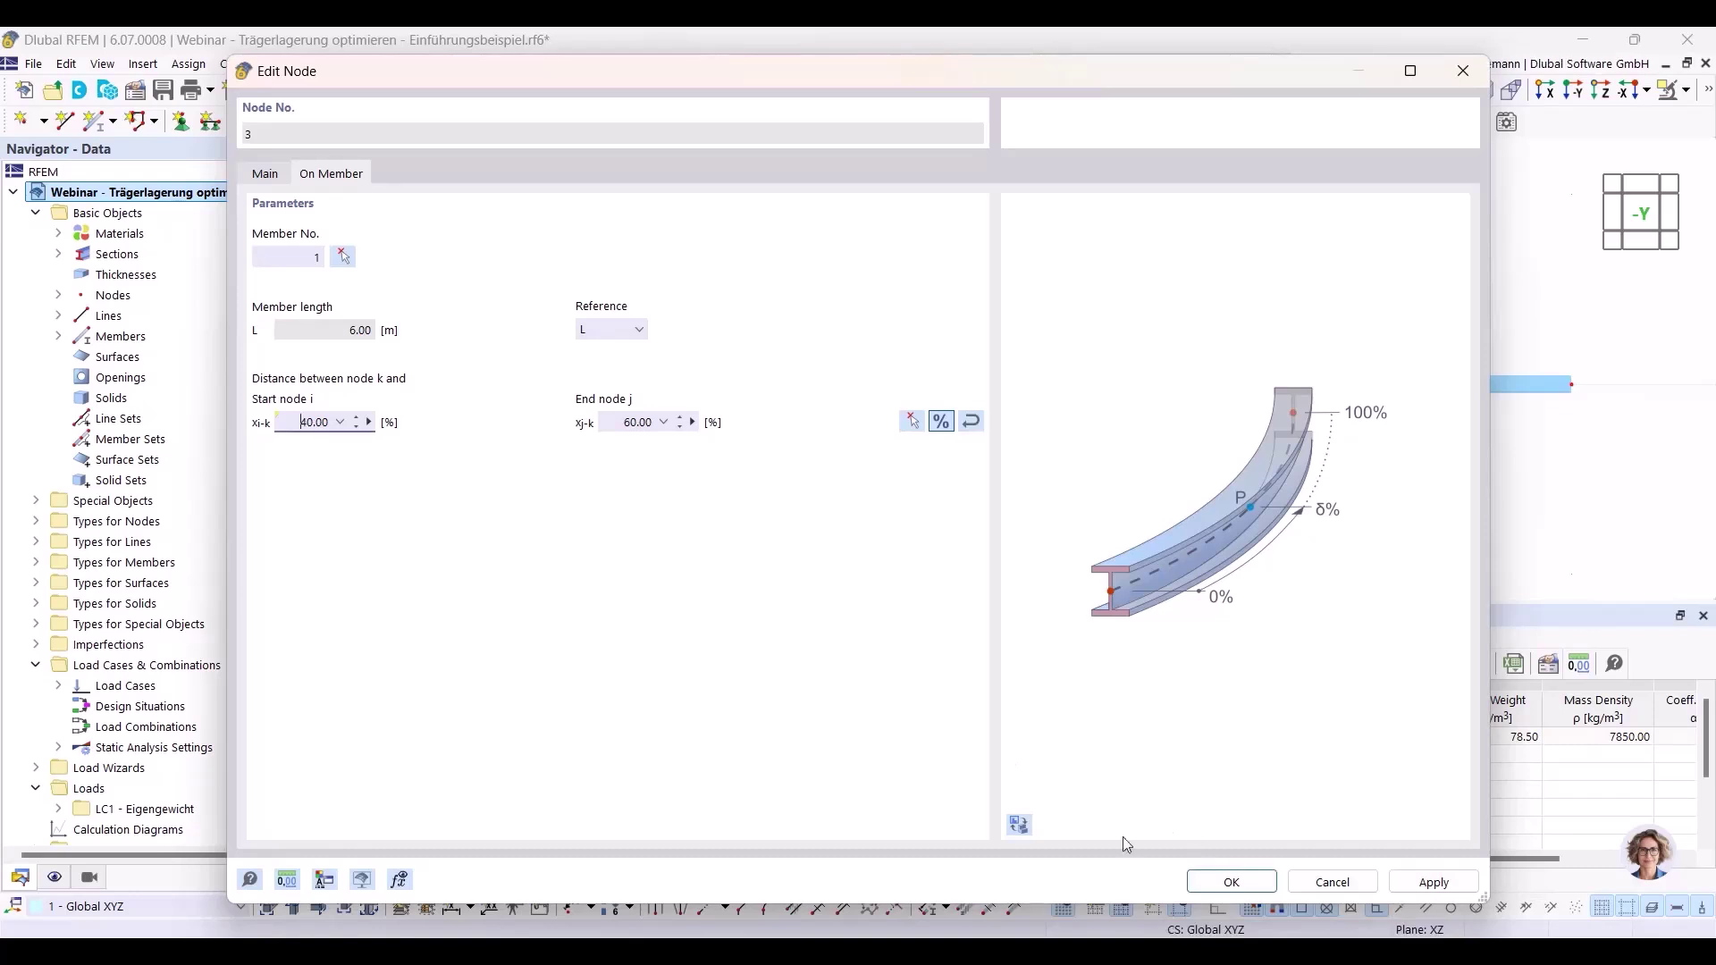
mouse_move(282, 421)
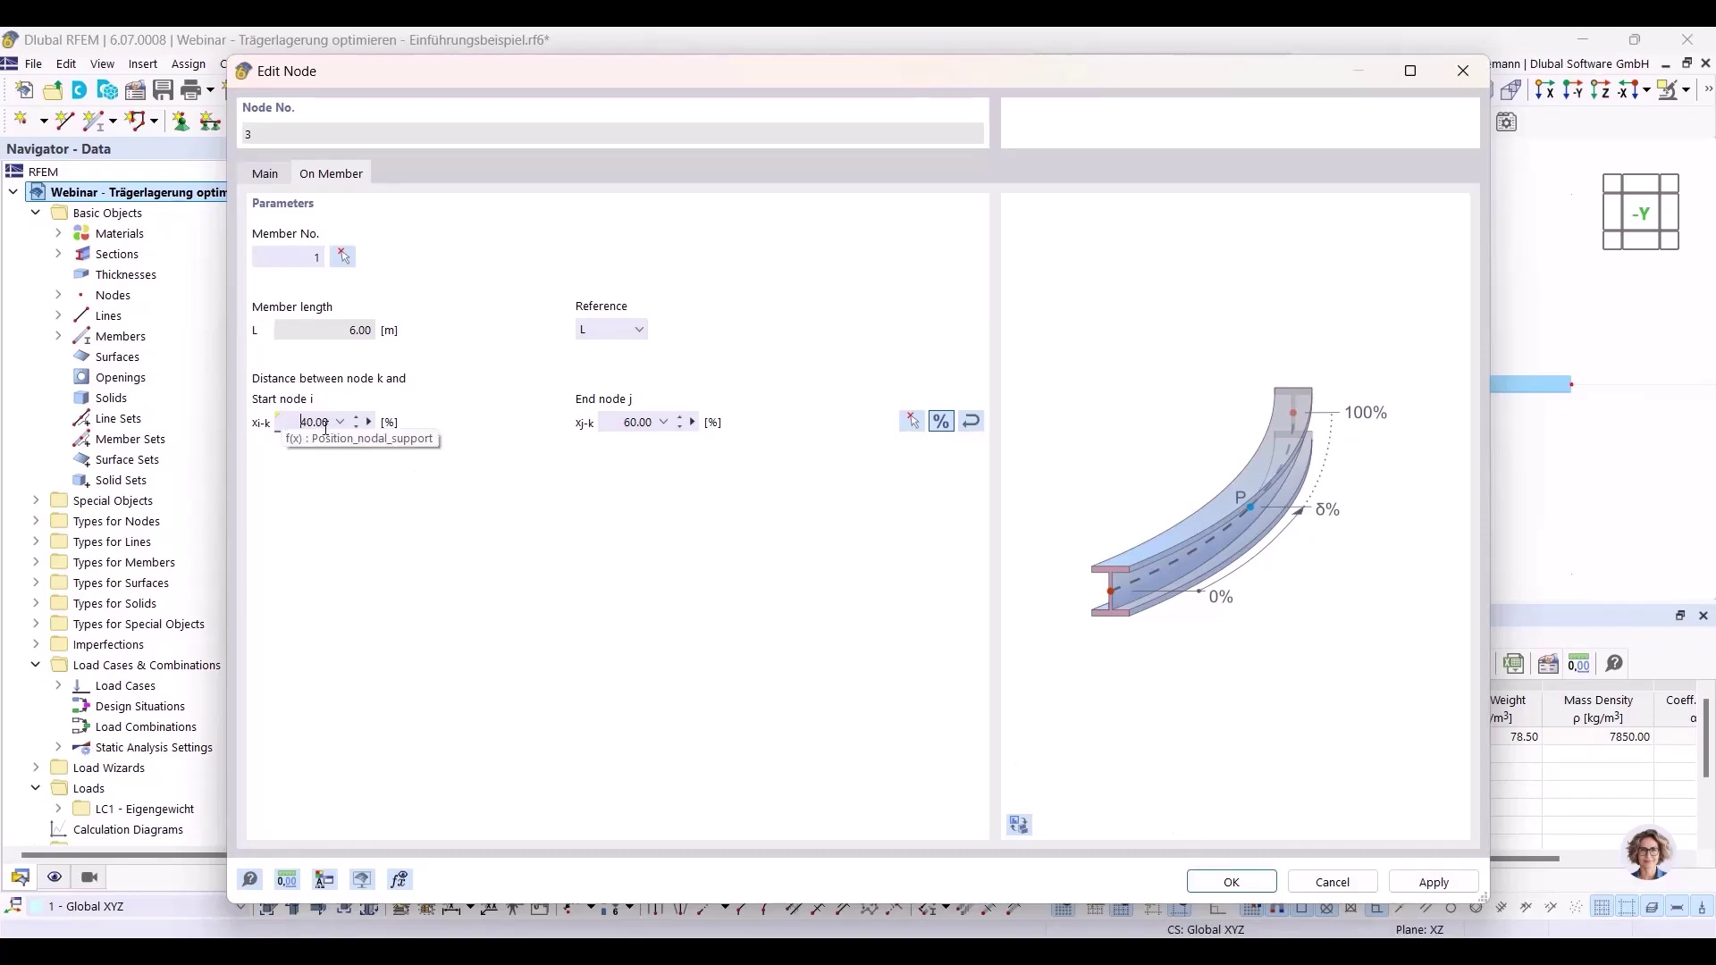
click(322, 421)
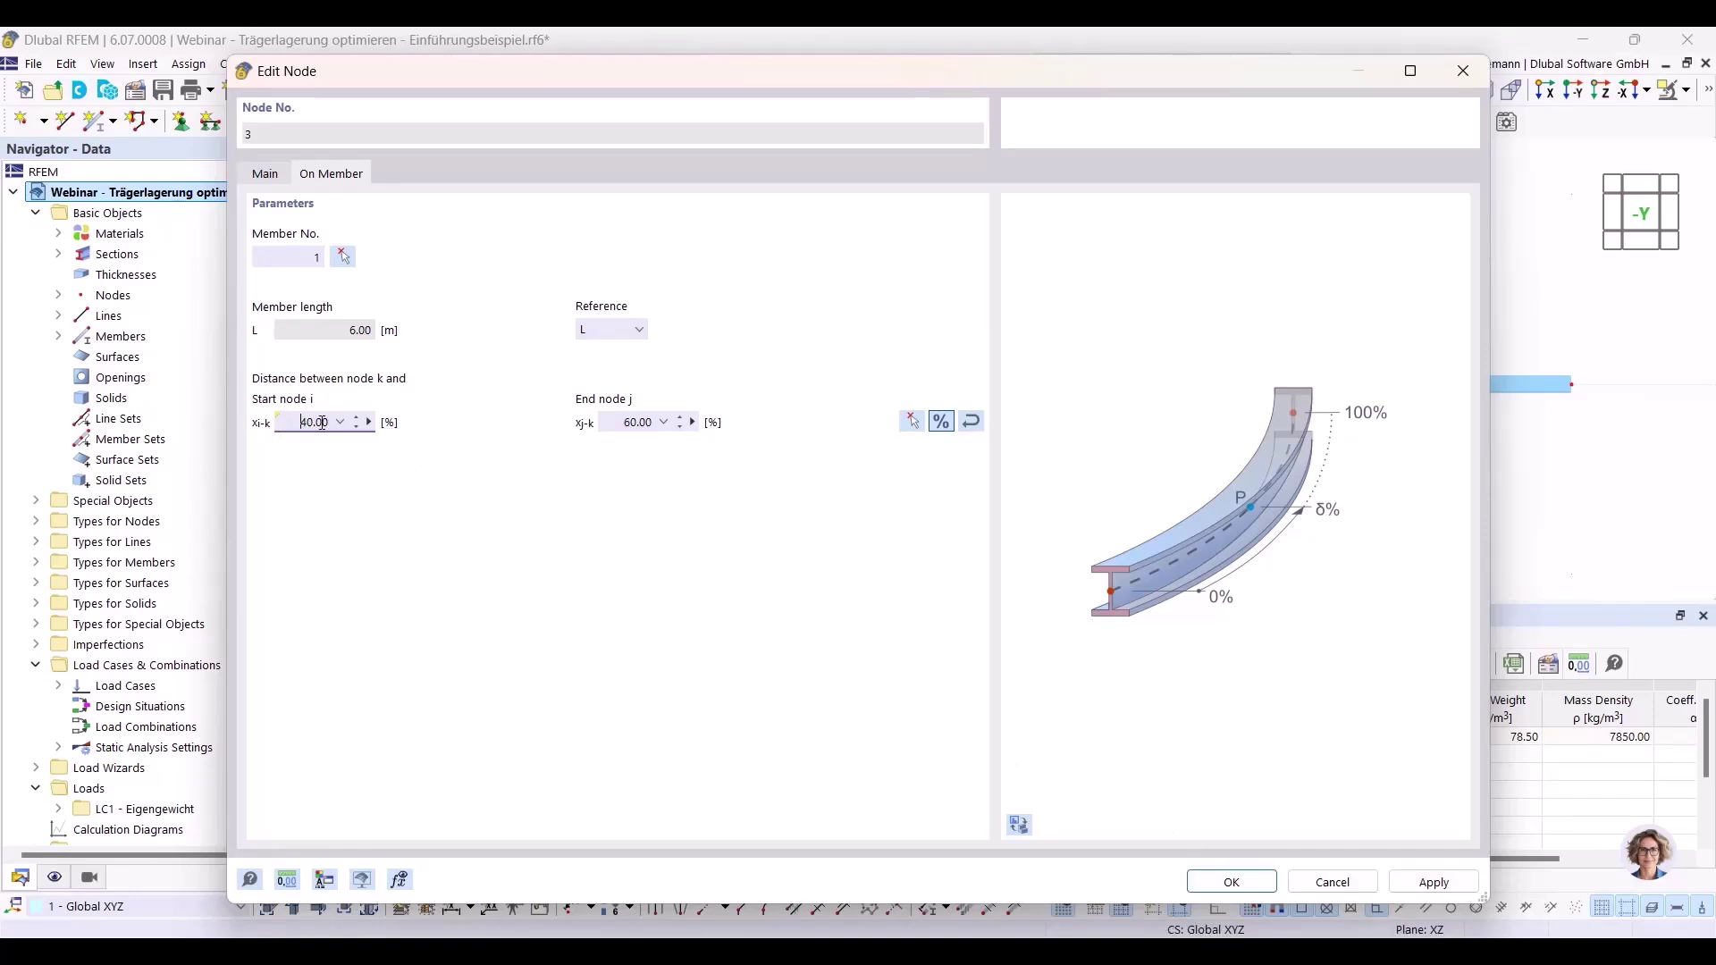
click(1233, 882)
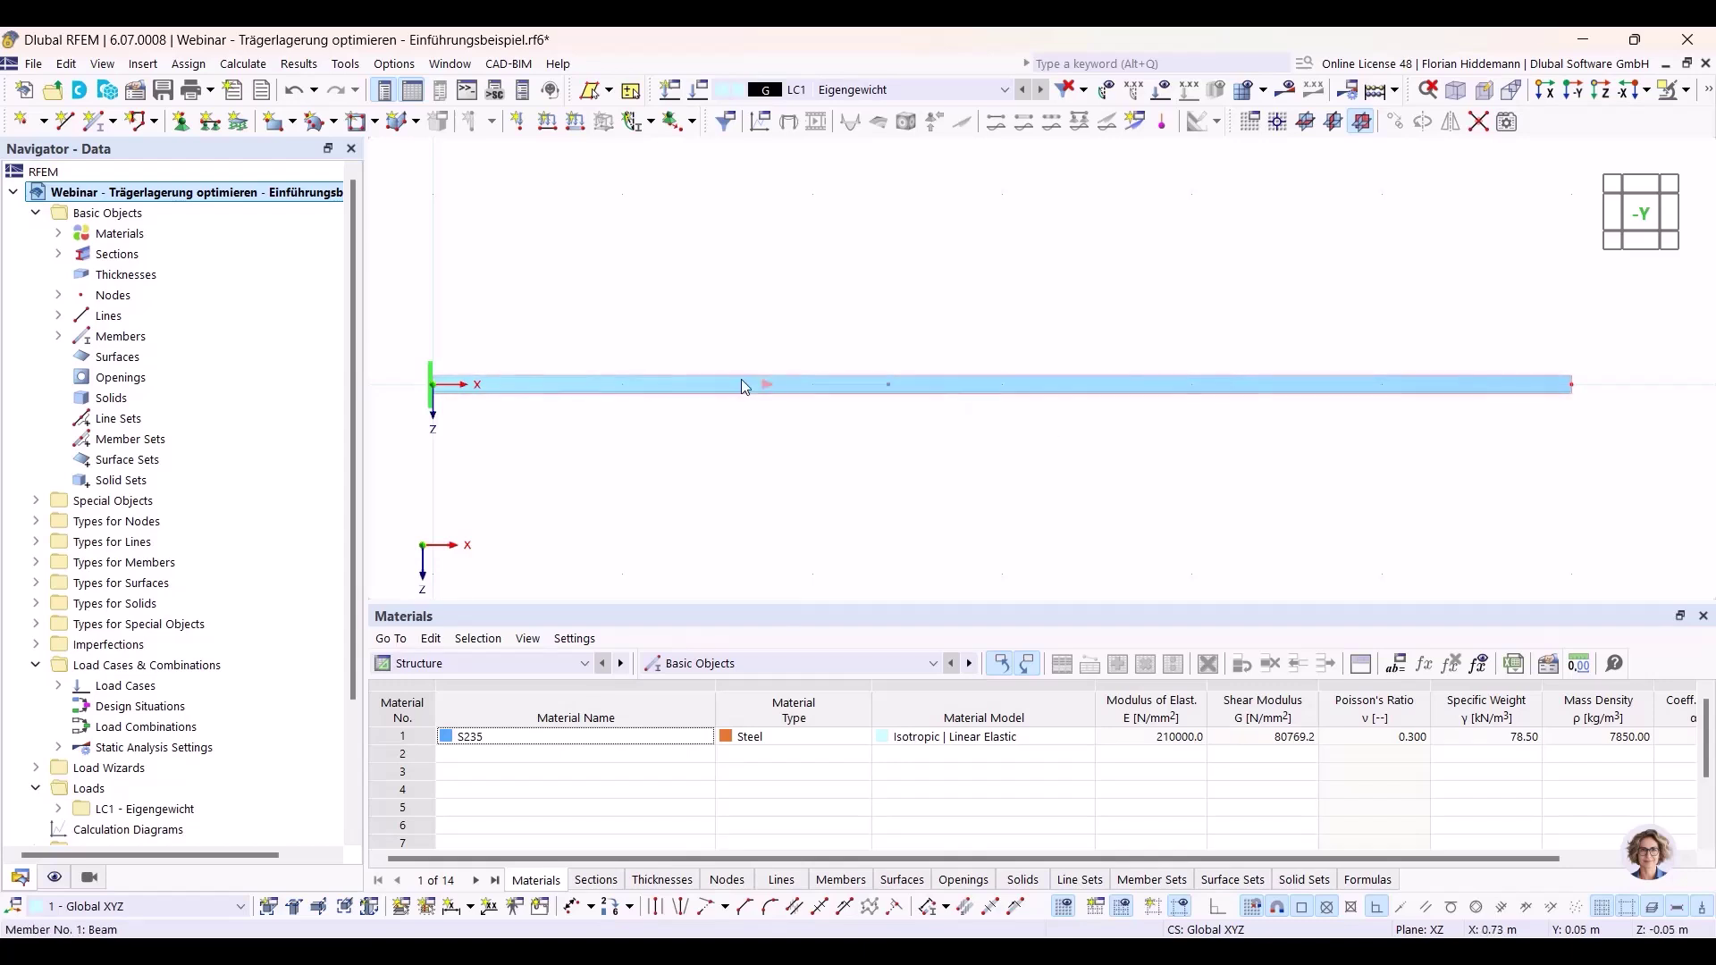
Assign the nodal support type "Verschieblich in X'" to the intermediate node on the beam.
click(181, 123)
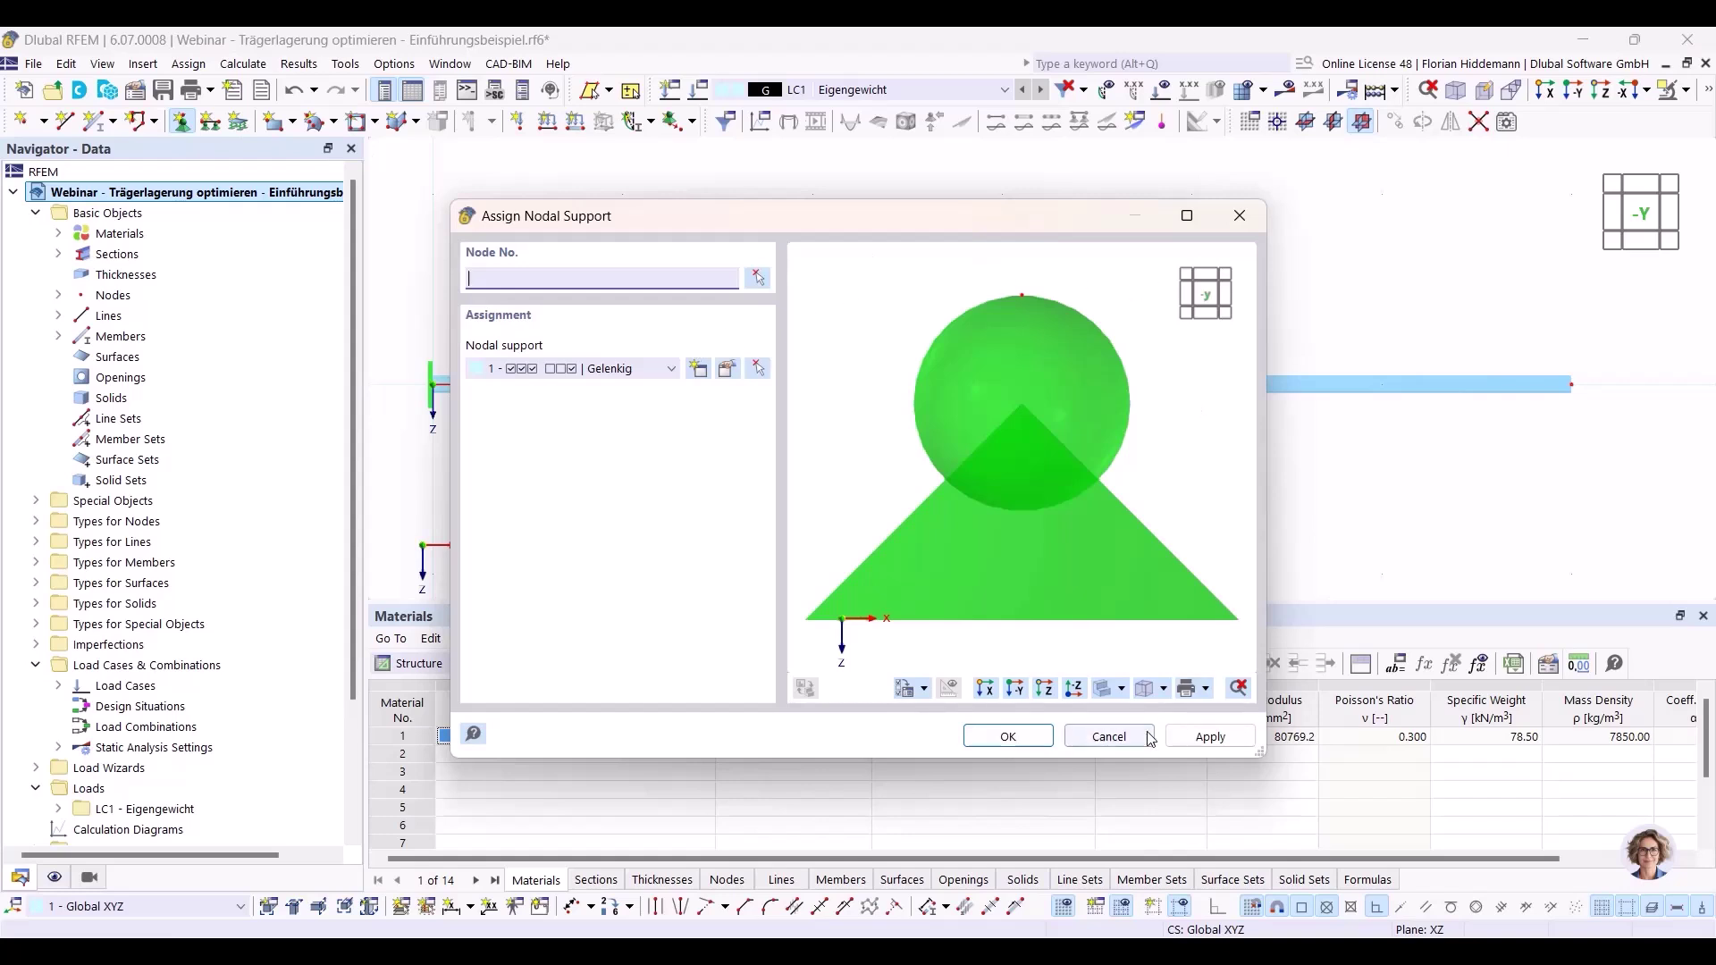
click(670, 369)
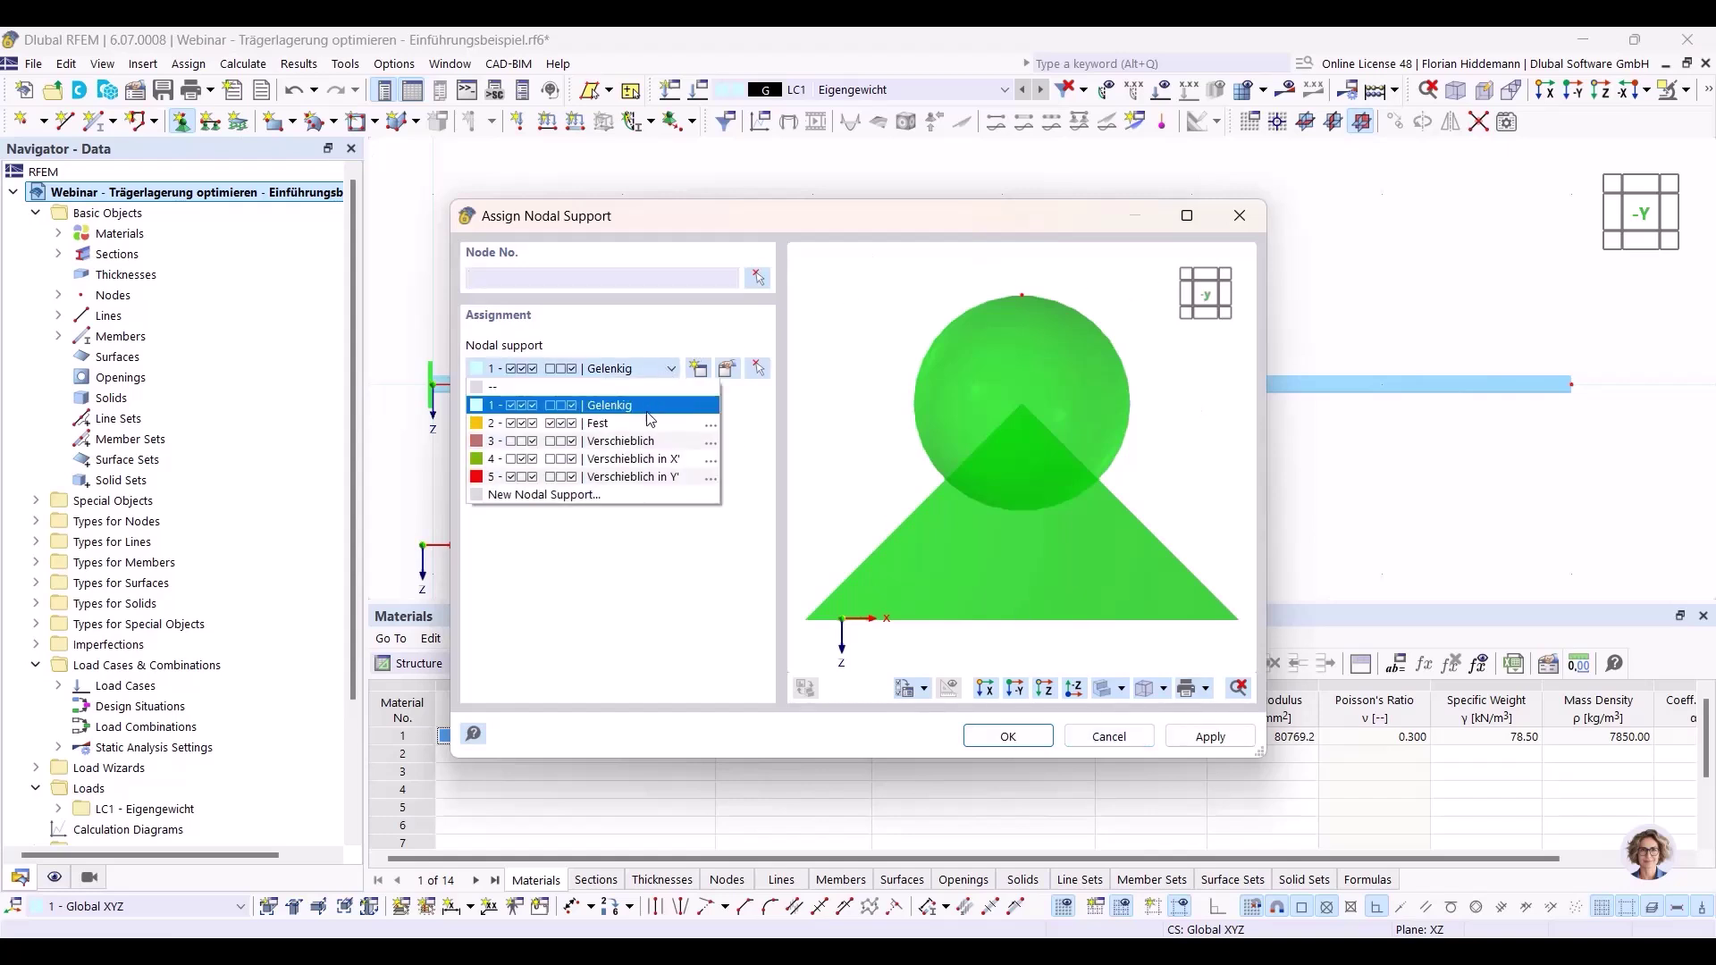
click(643, 459)
click(994, 736)
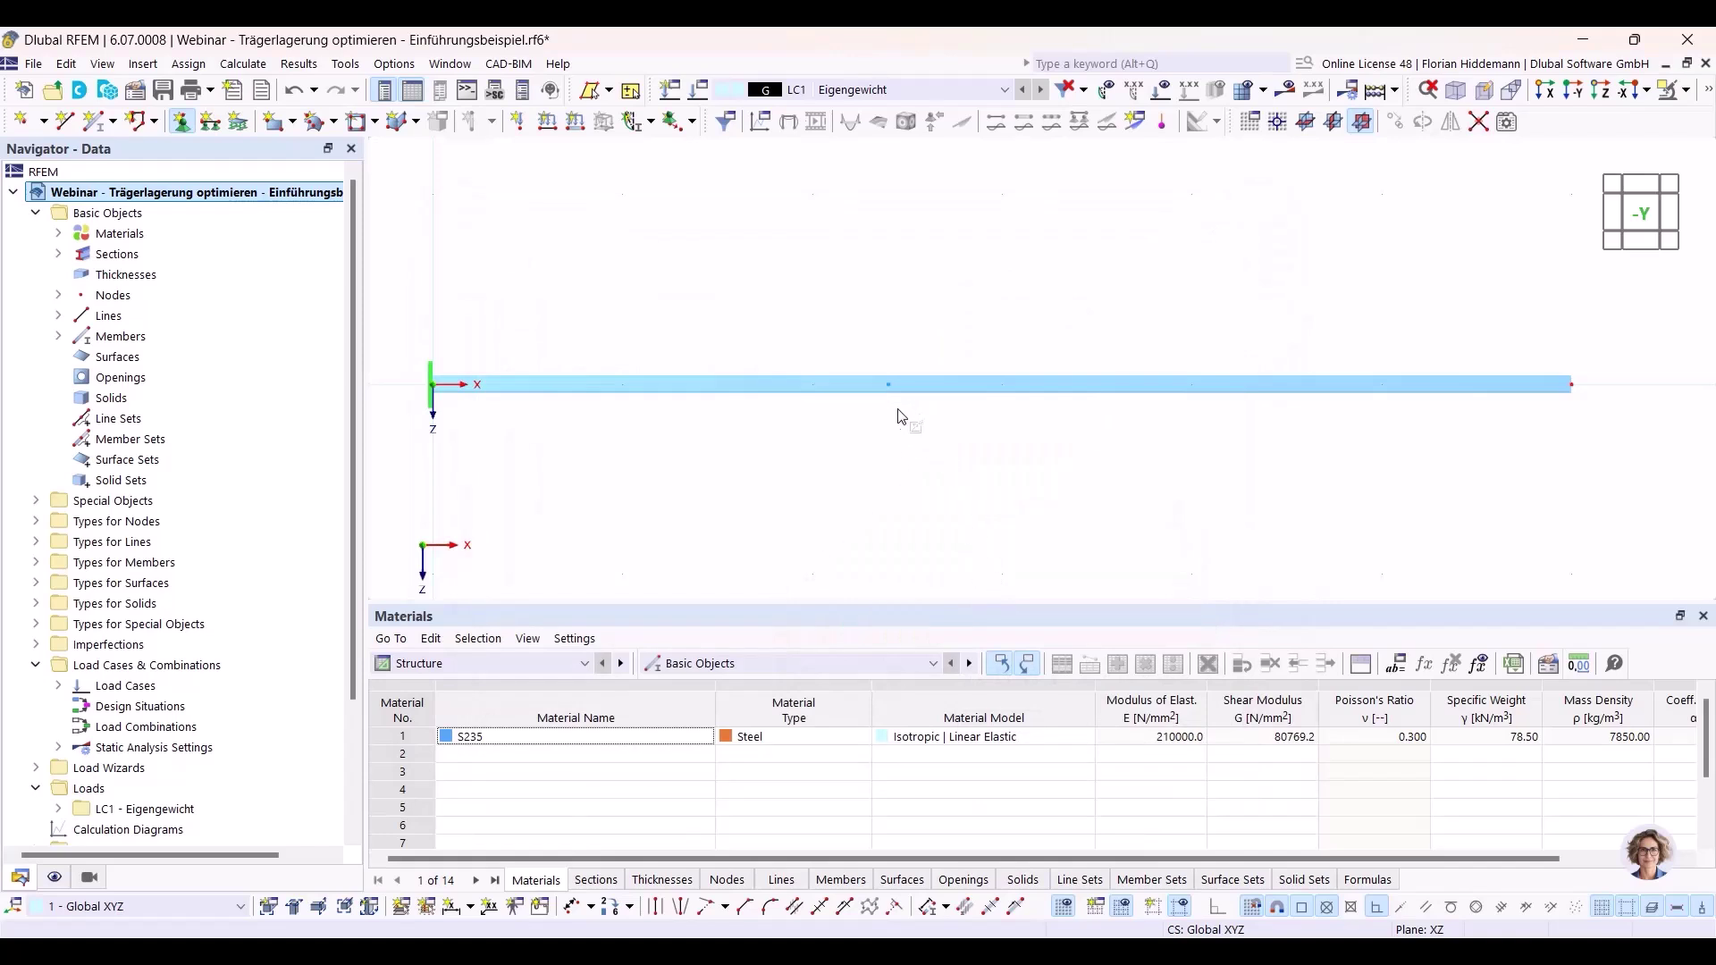
click(887, 384)
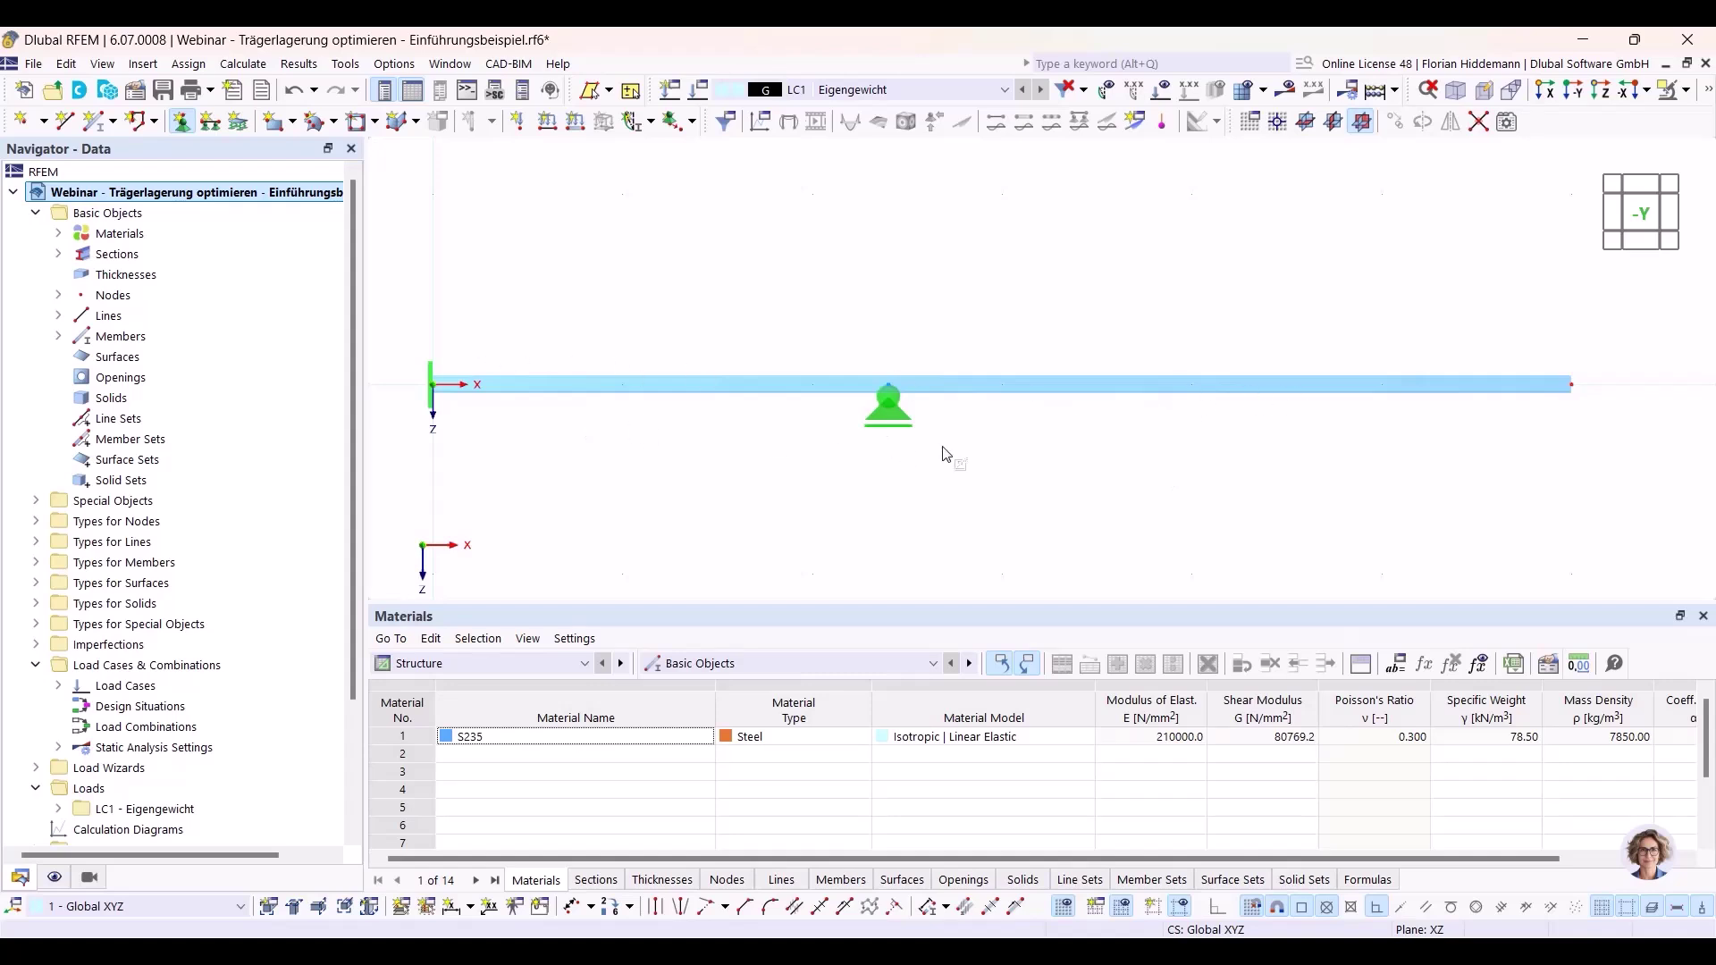
key(Escape)
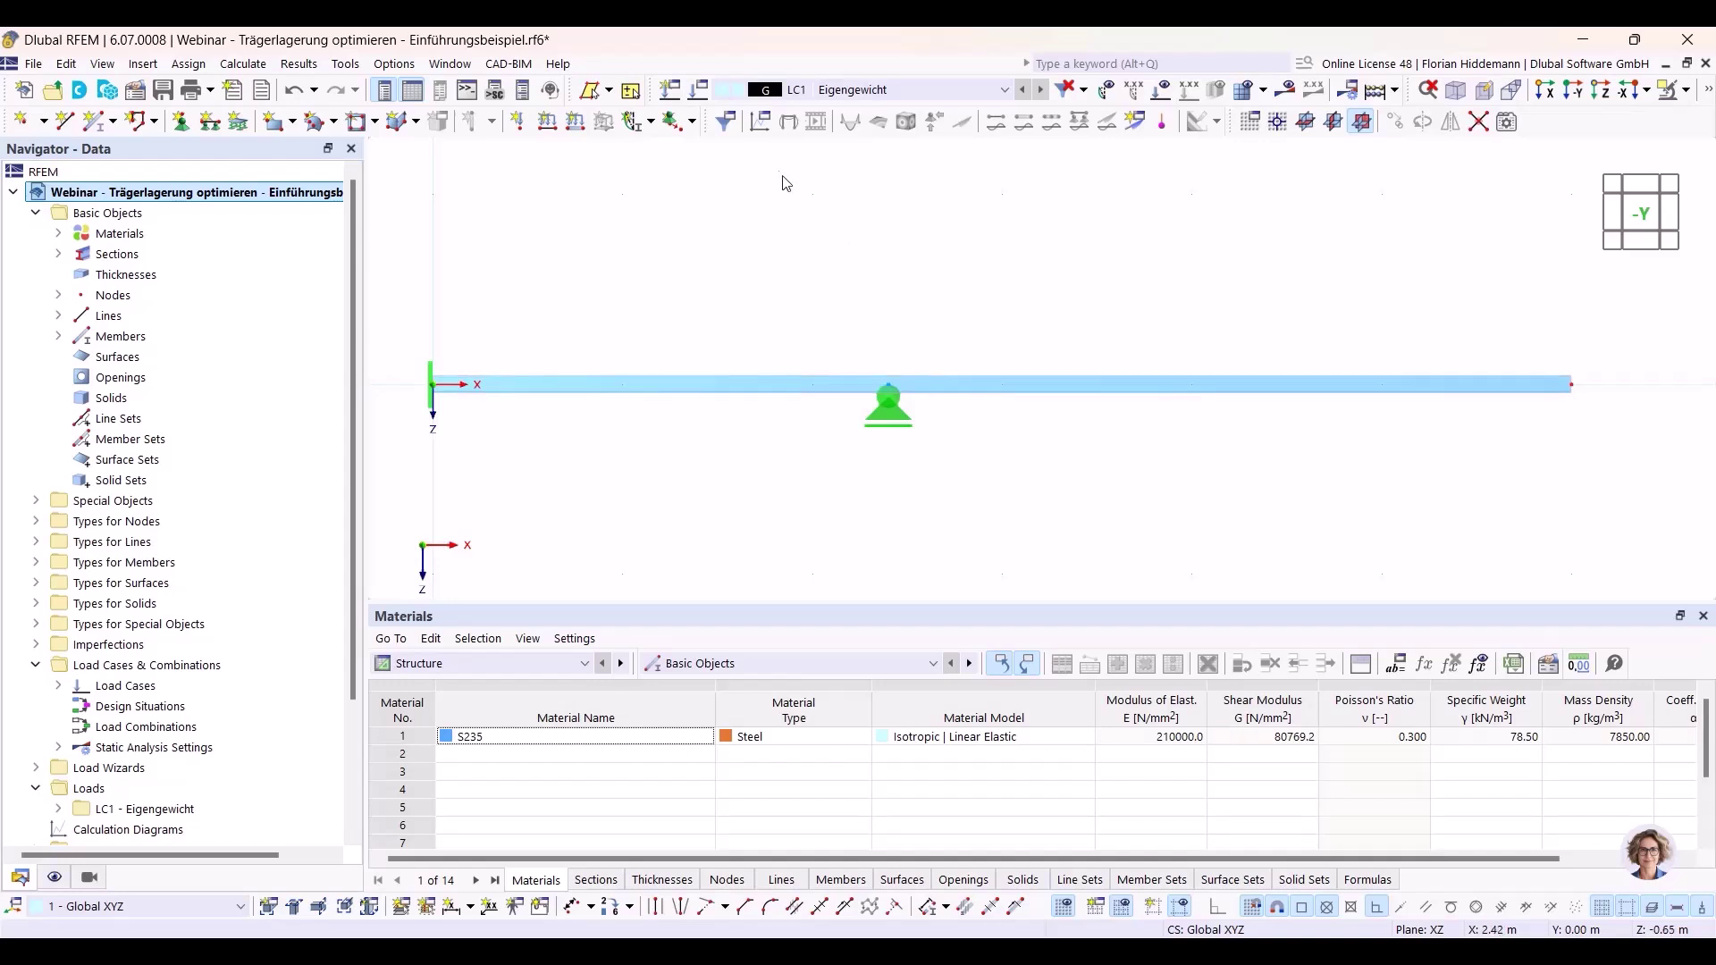
Check the settings of load case LC1 Eigengewicht without changing them, and calculate its results to display the beam's displacements.
click(870, 91)
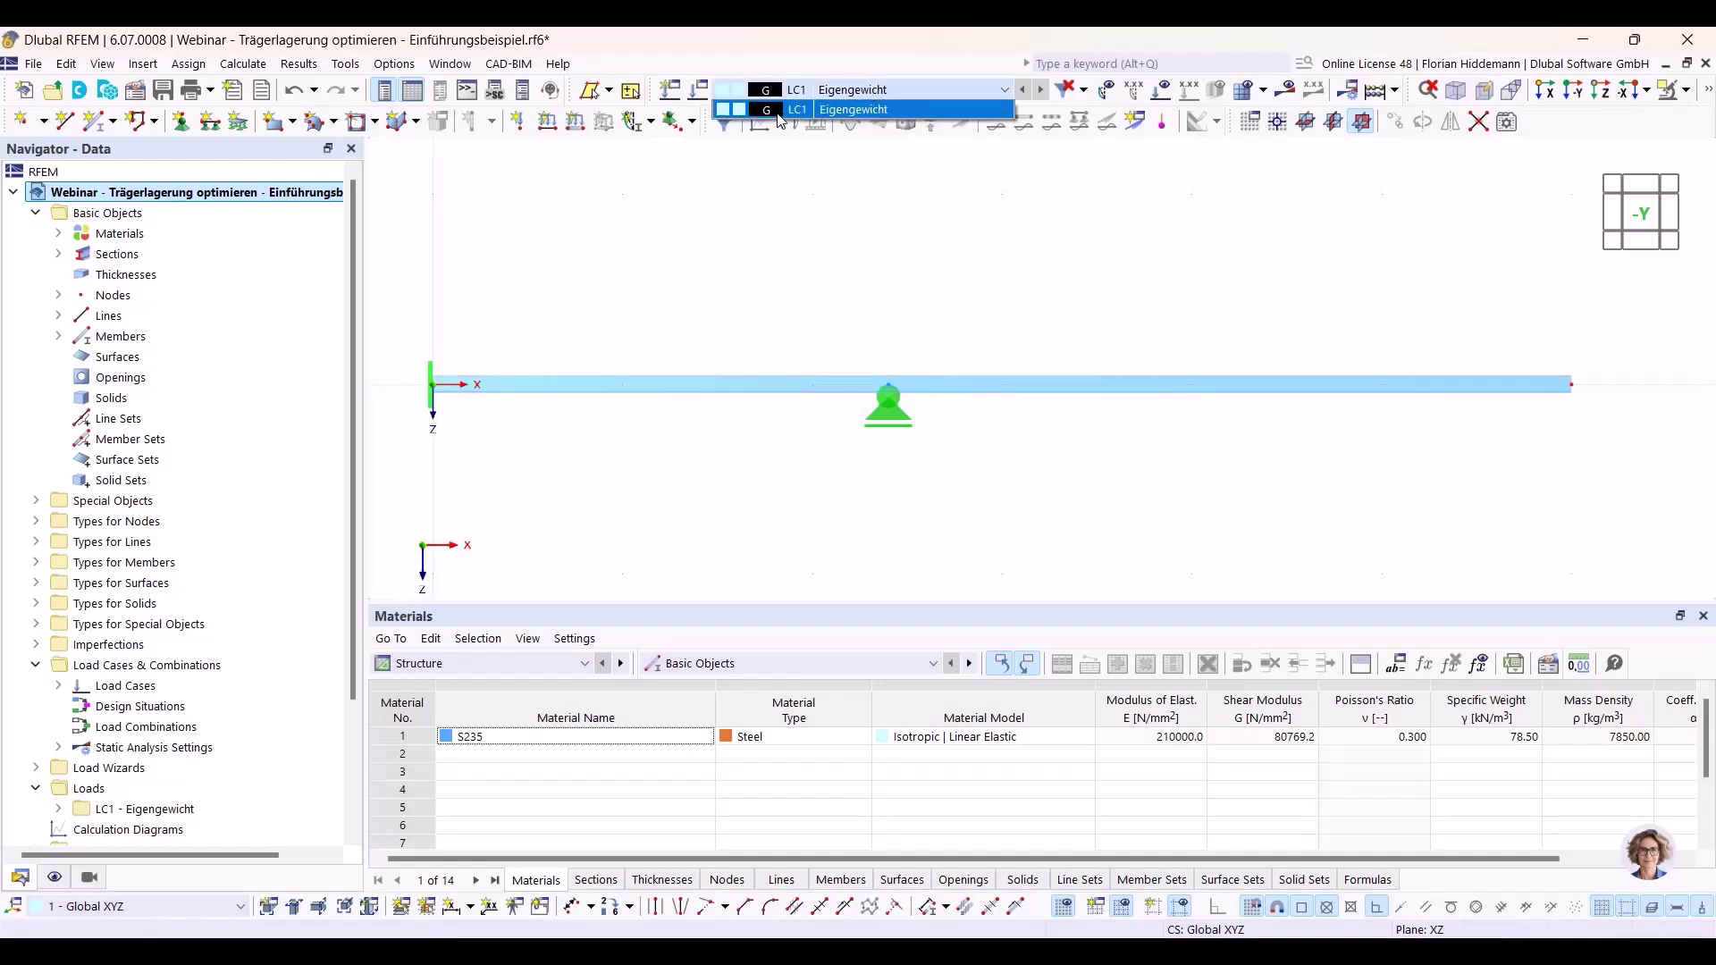
click(690, 89)
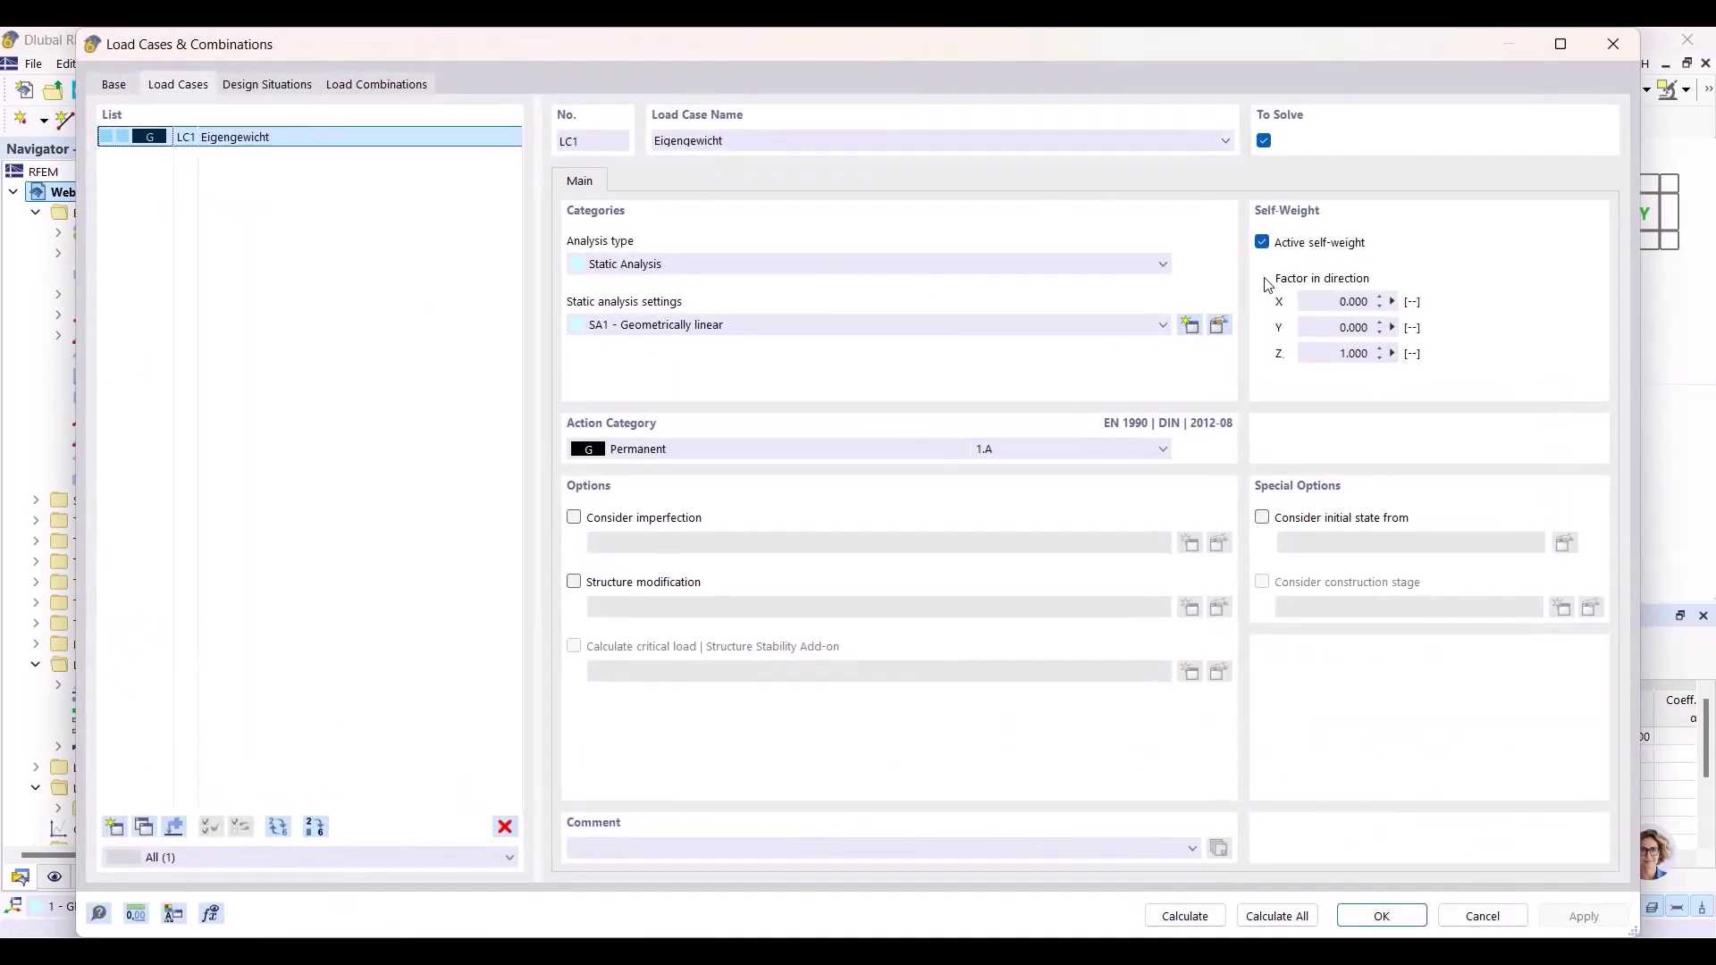
click(1481, 913)
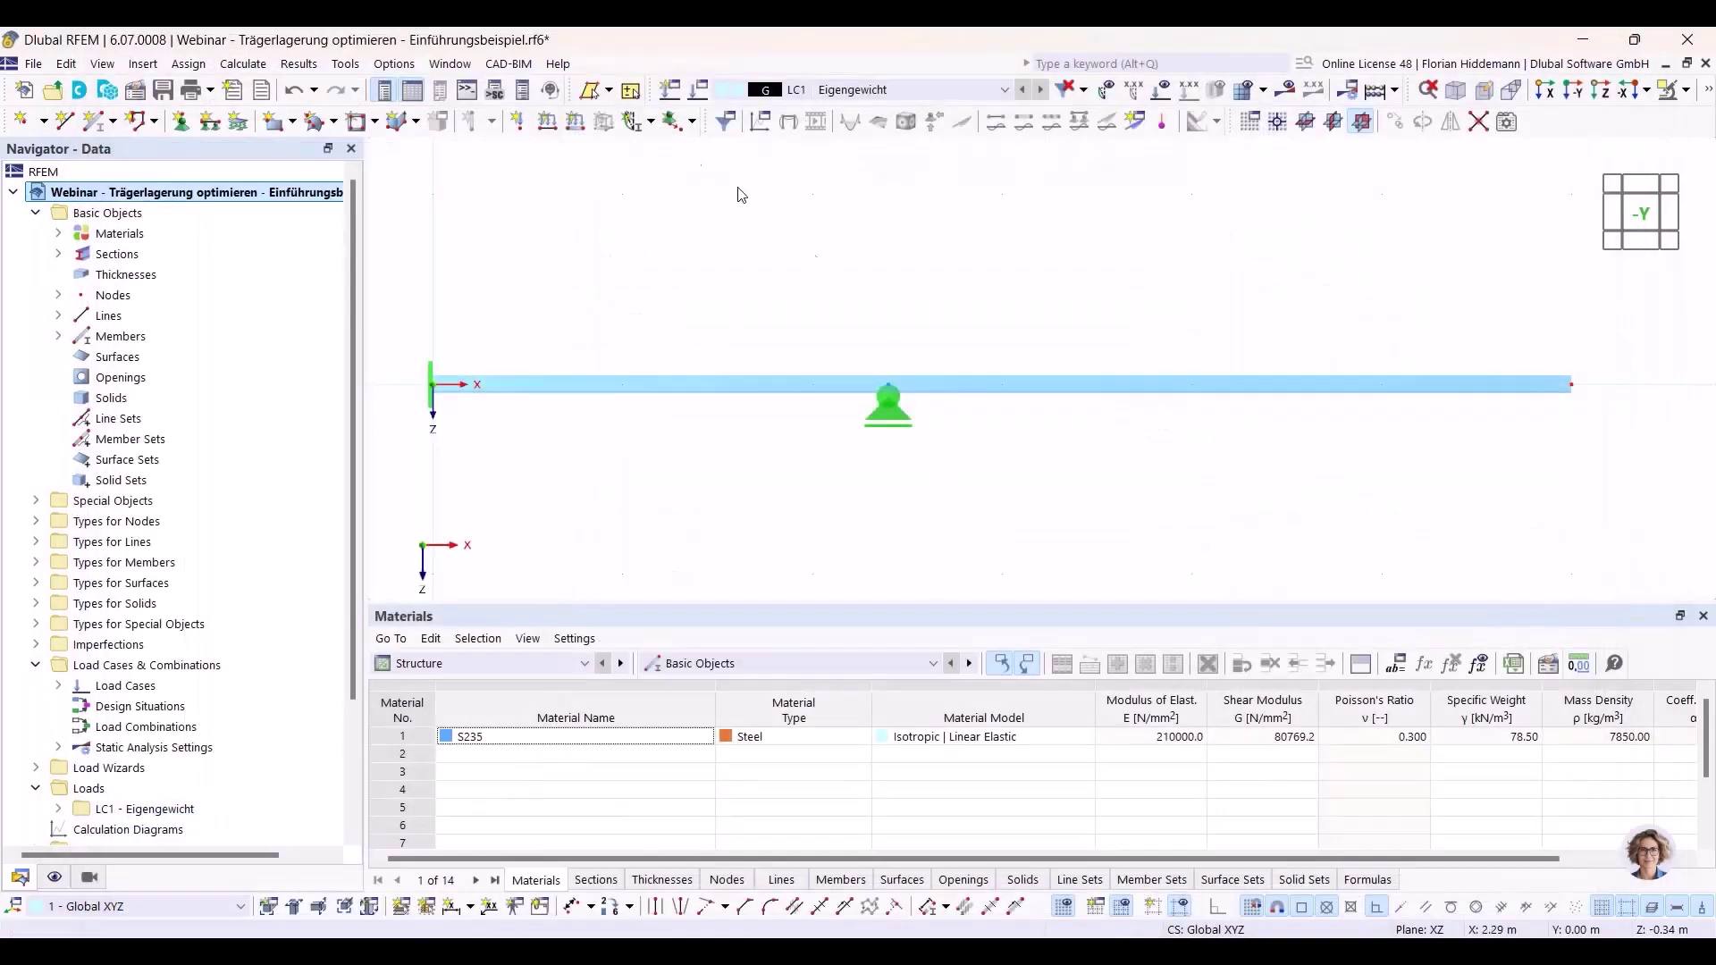
click(1249, 89)
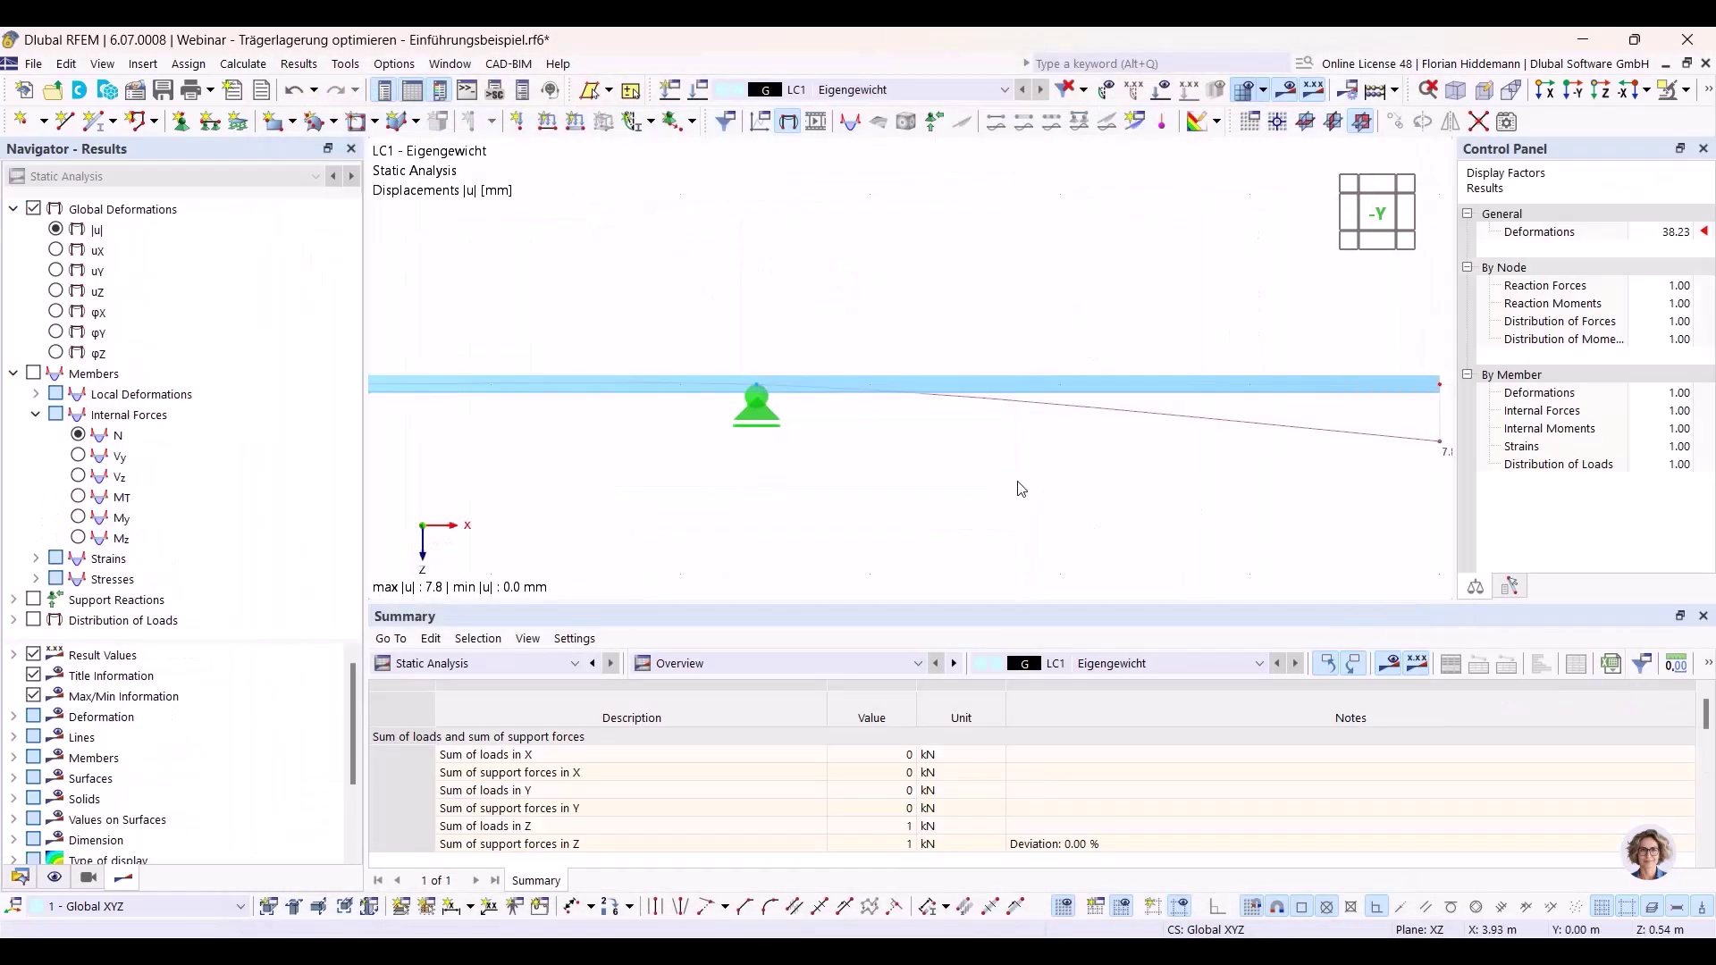
middle_click(914, 481)
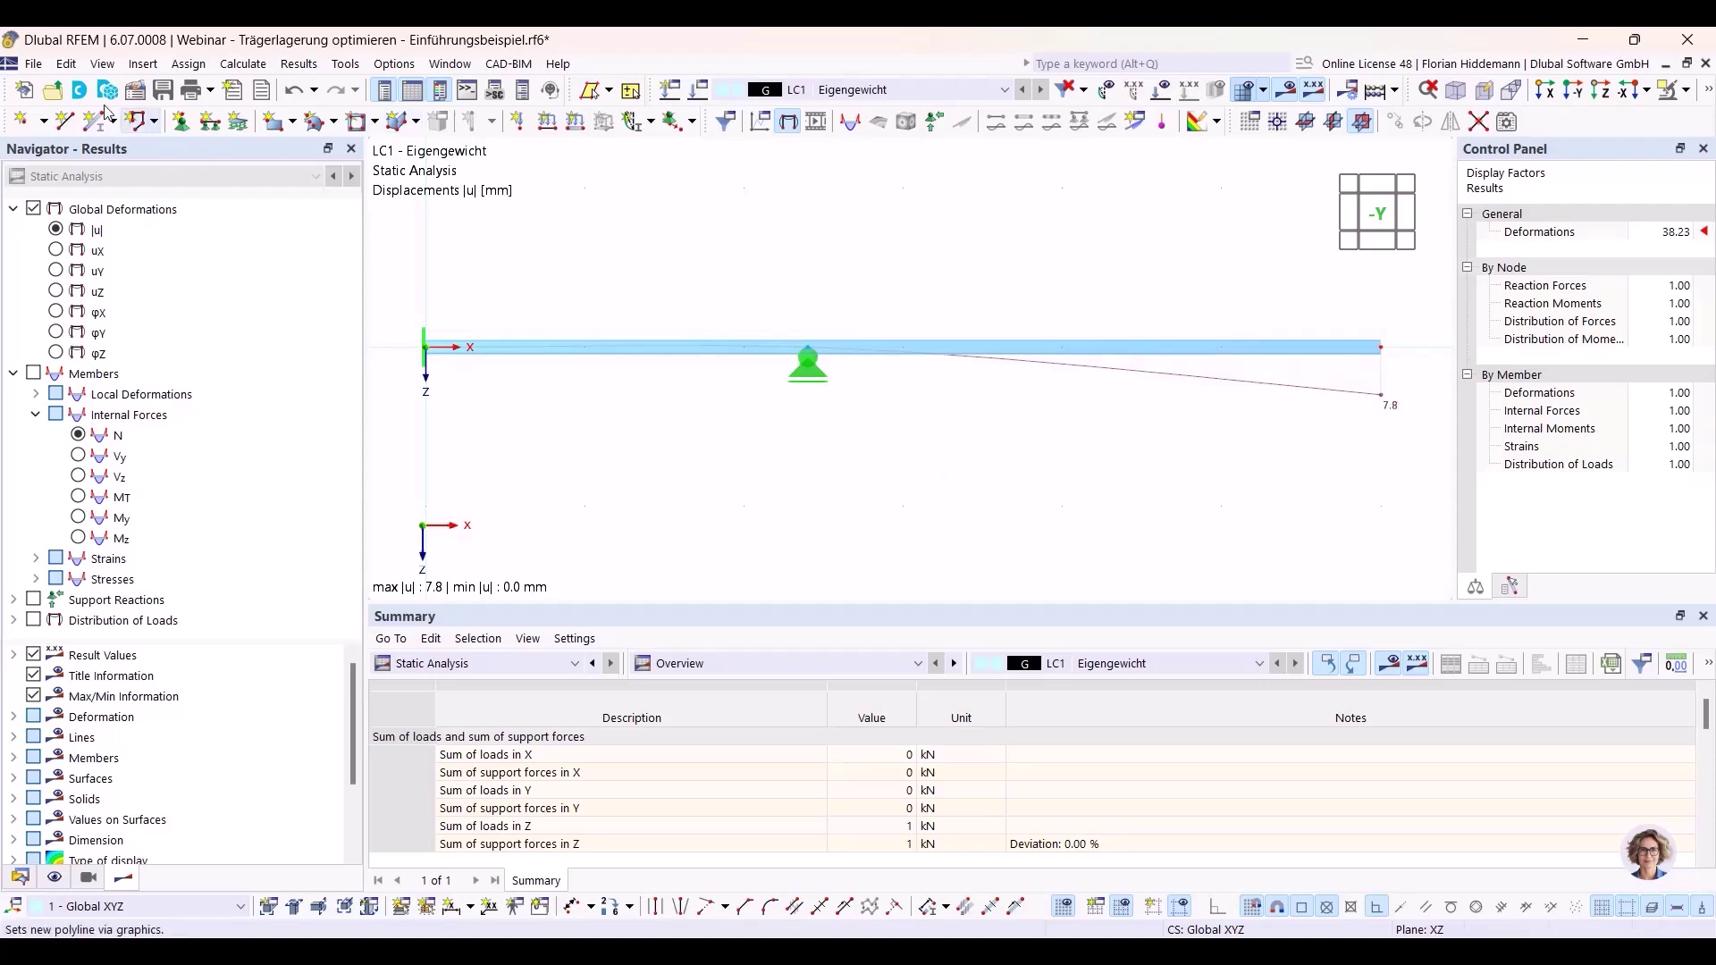
Activate the Optimization & Costs / CO2 Emission Estimation add-on in the model's base data.
click(33, 63)
click(165, 626)
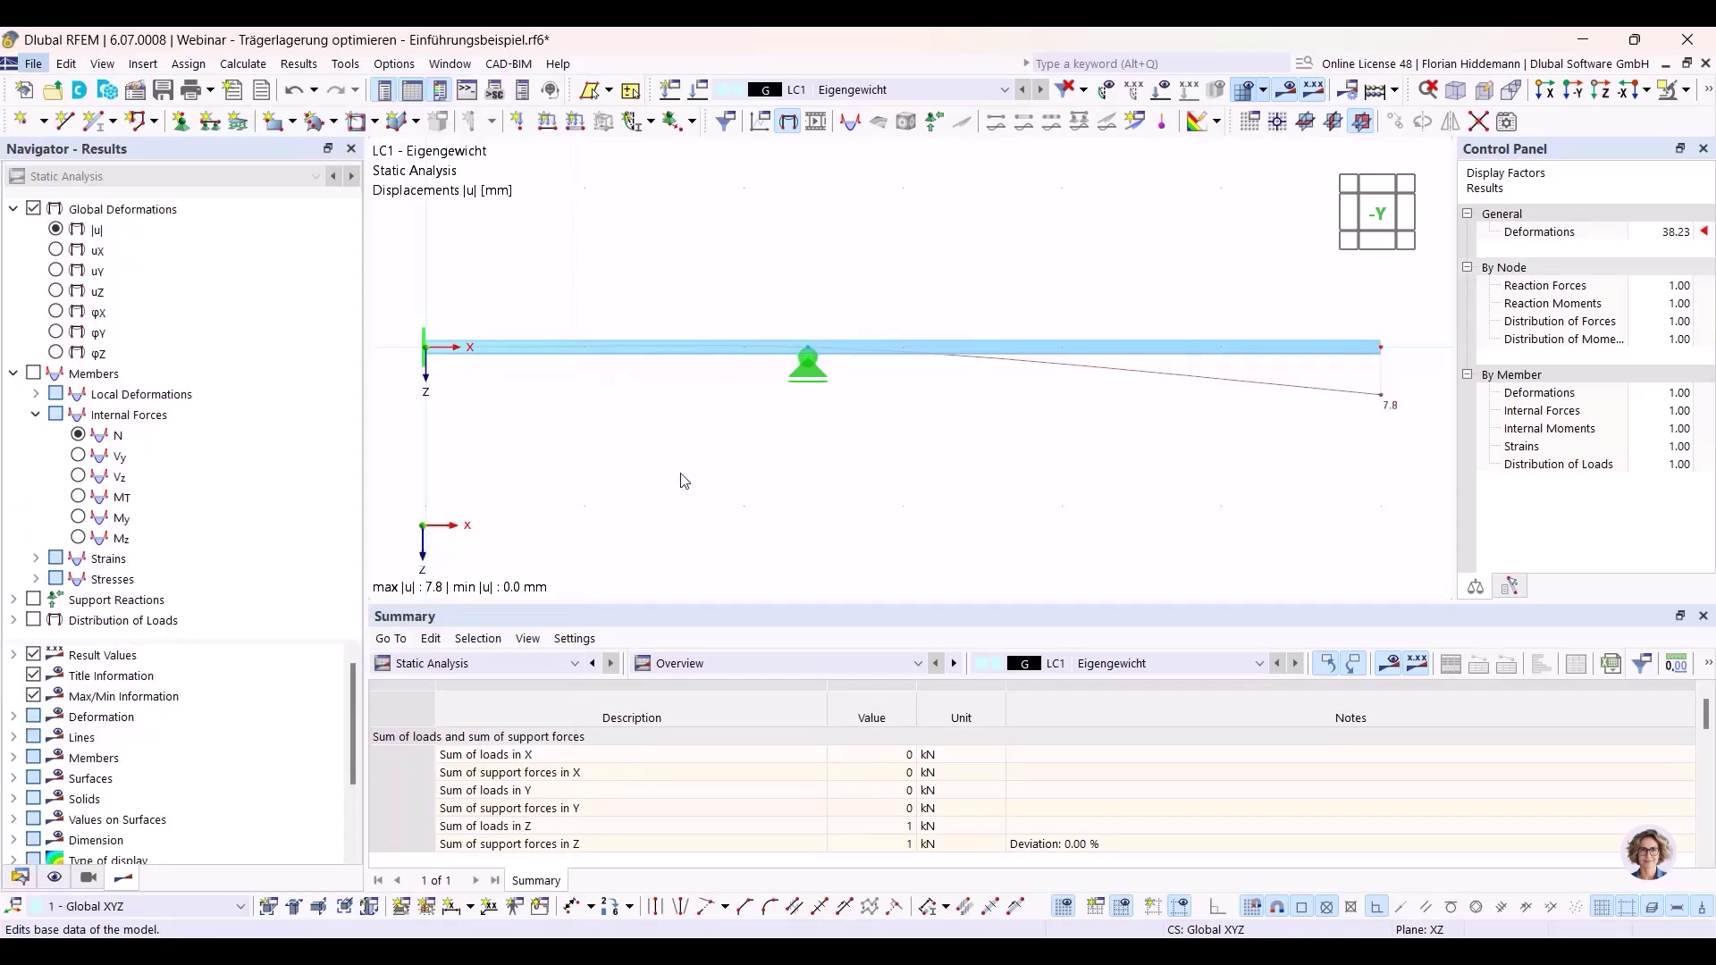
click(361, 89)
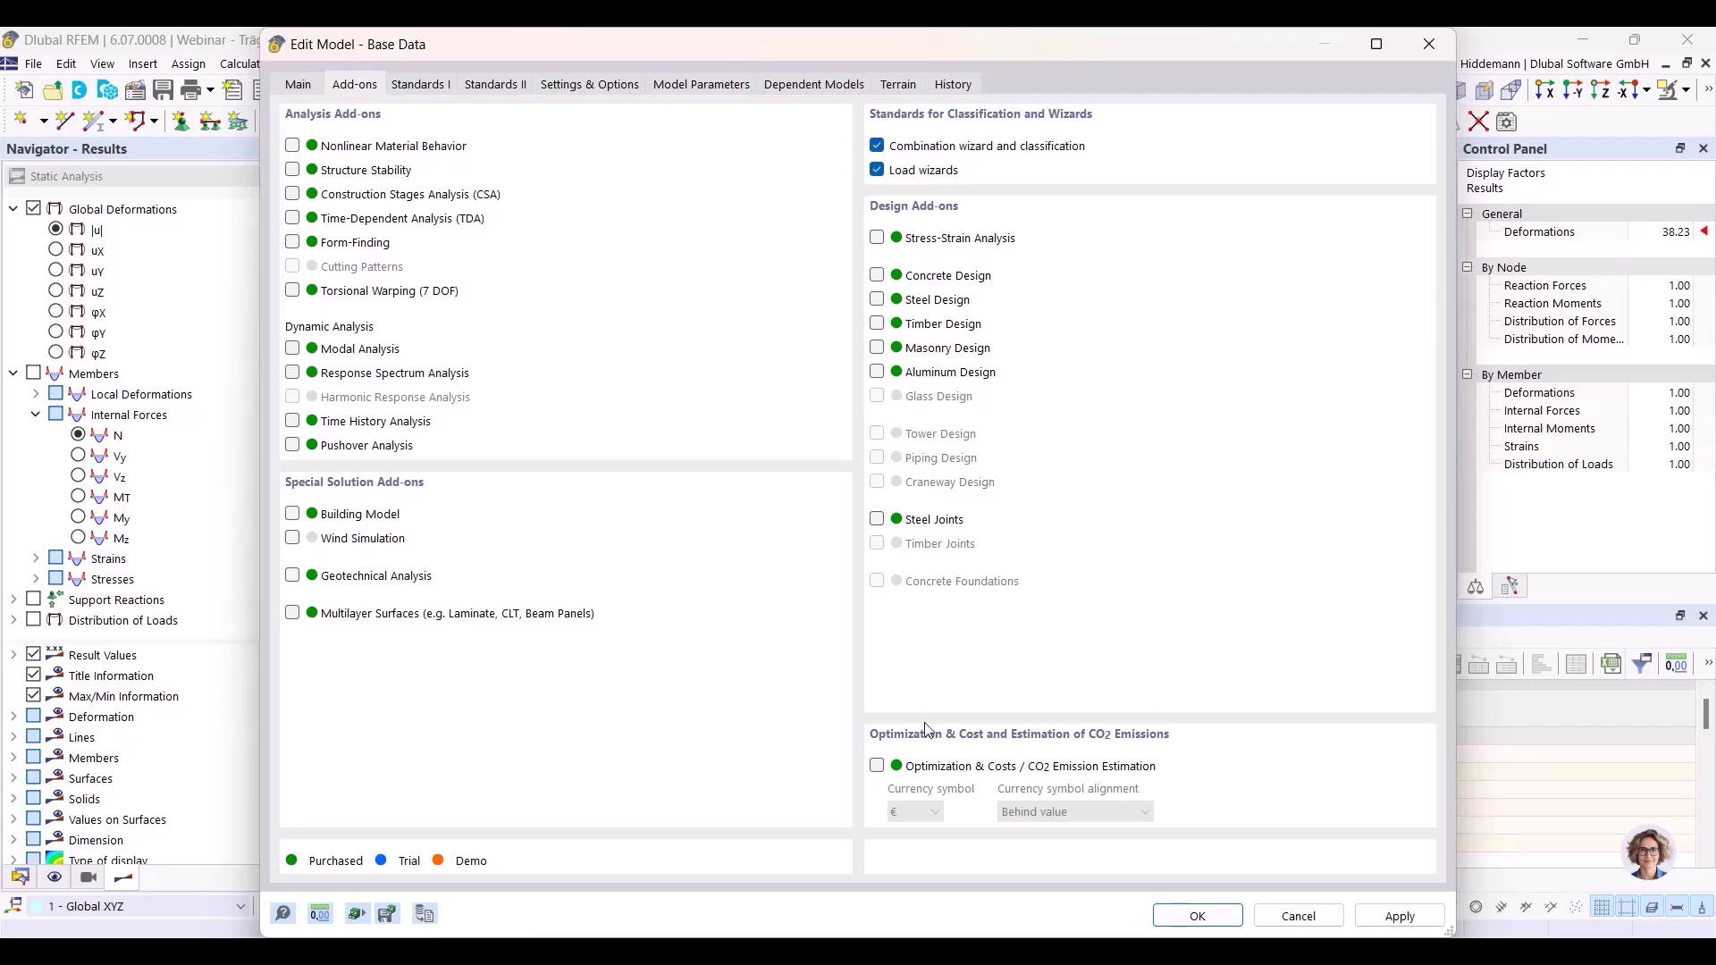
click(877, 769)
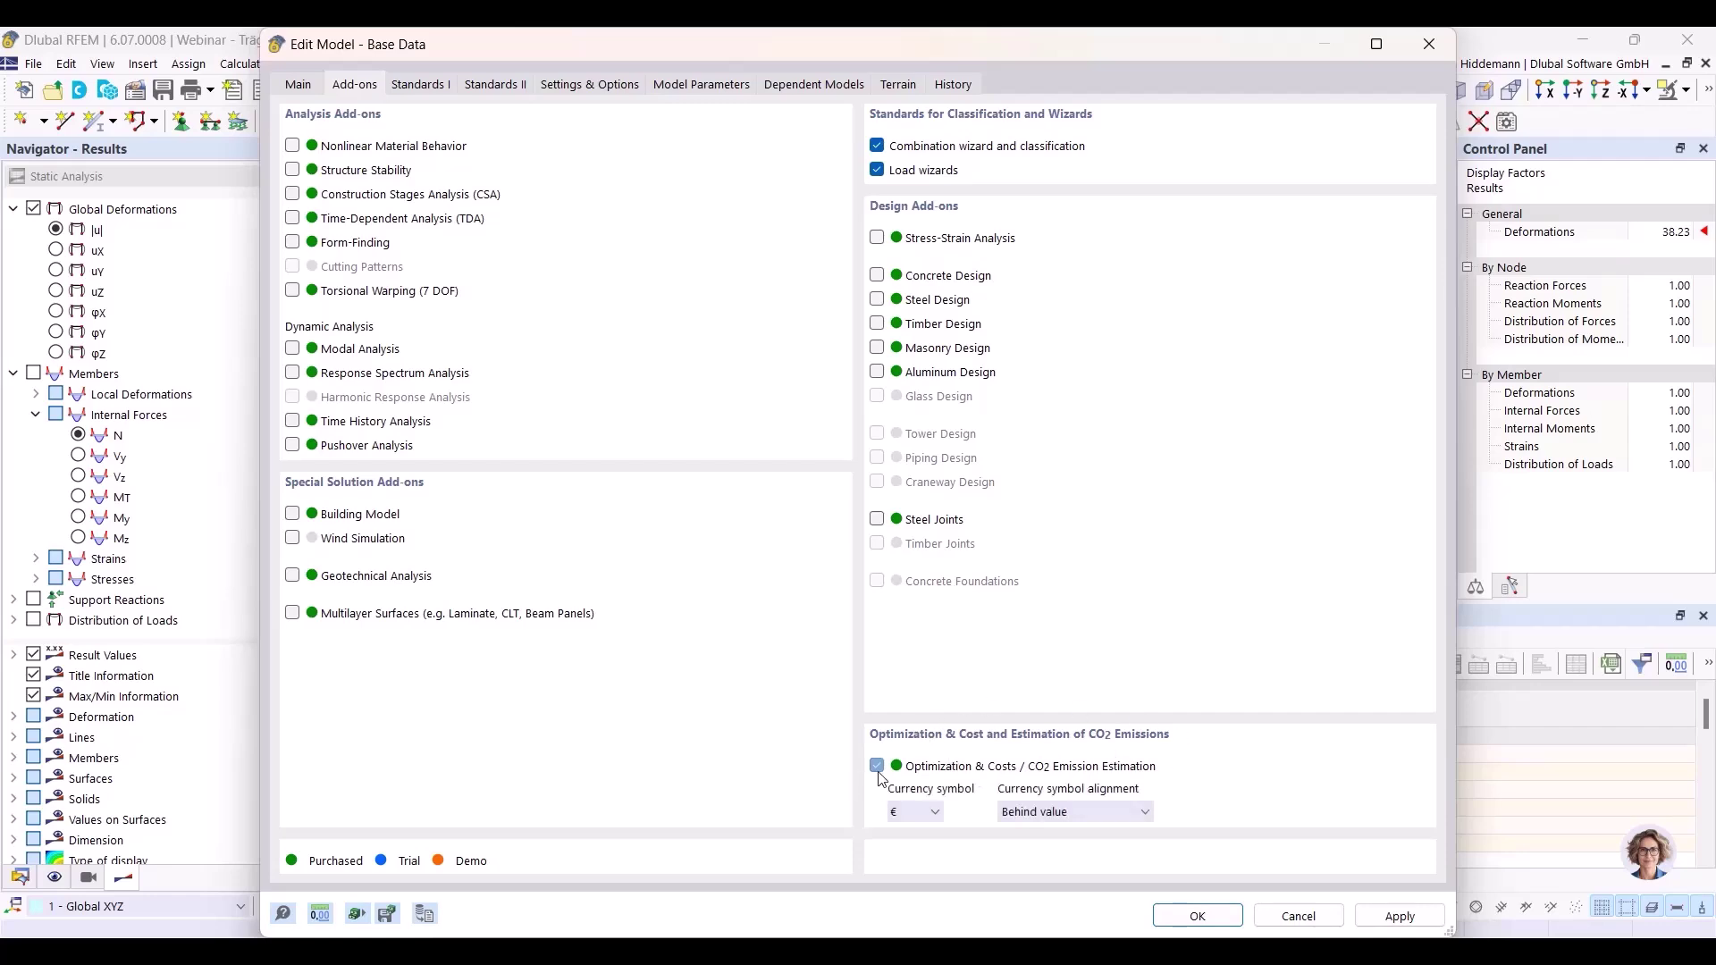
click(1199, 917)
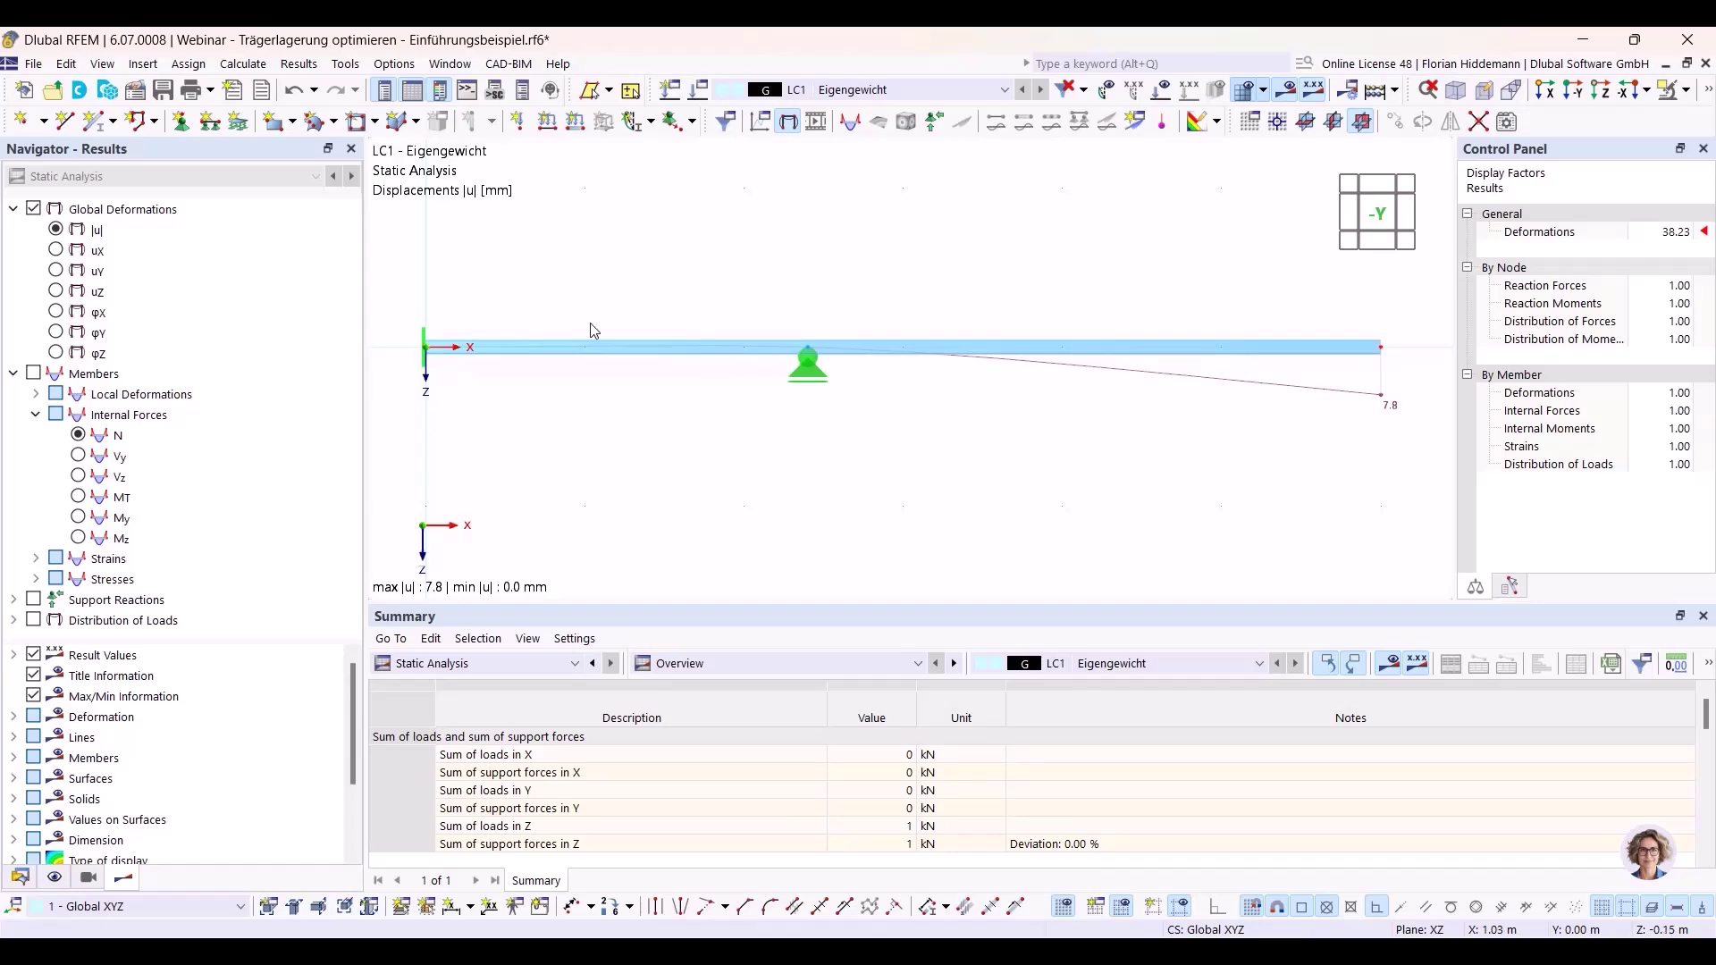
Change the definition type of the global parameter Position_nodal_support from a fixed value to Optimization.
click(66, 67)
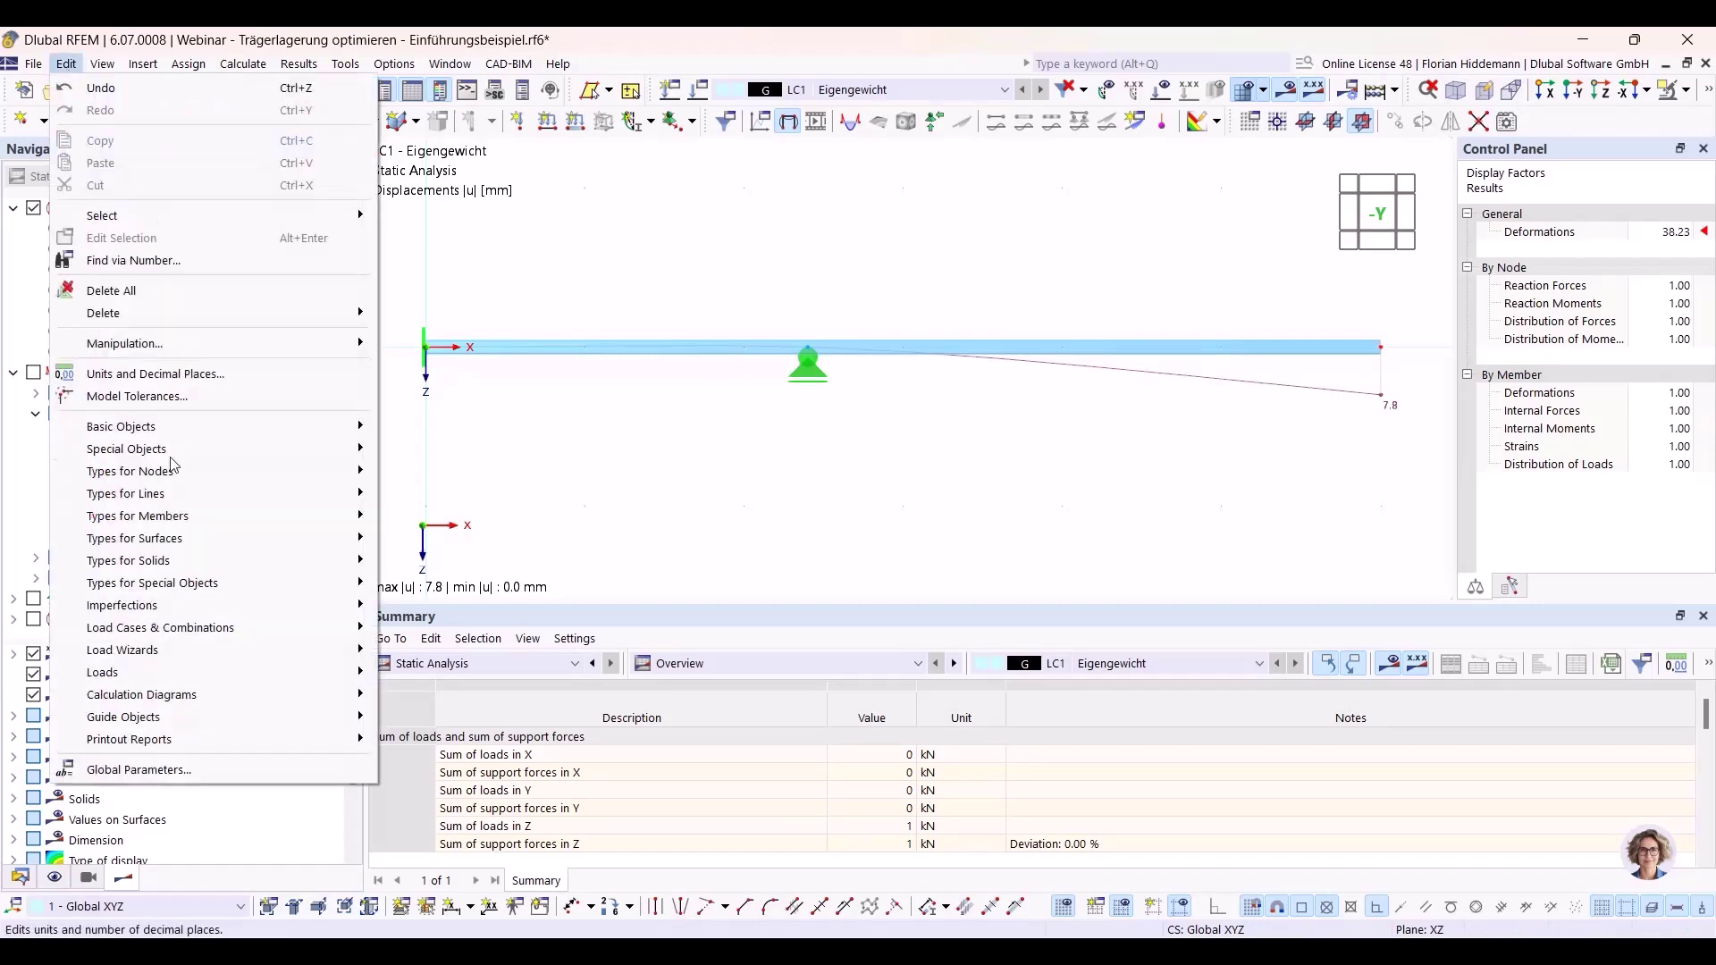
click(202, 769)
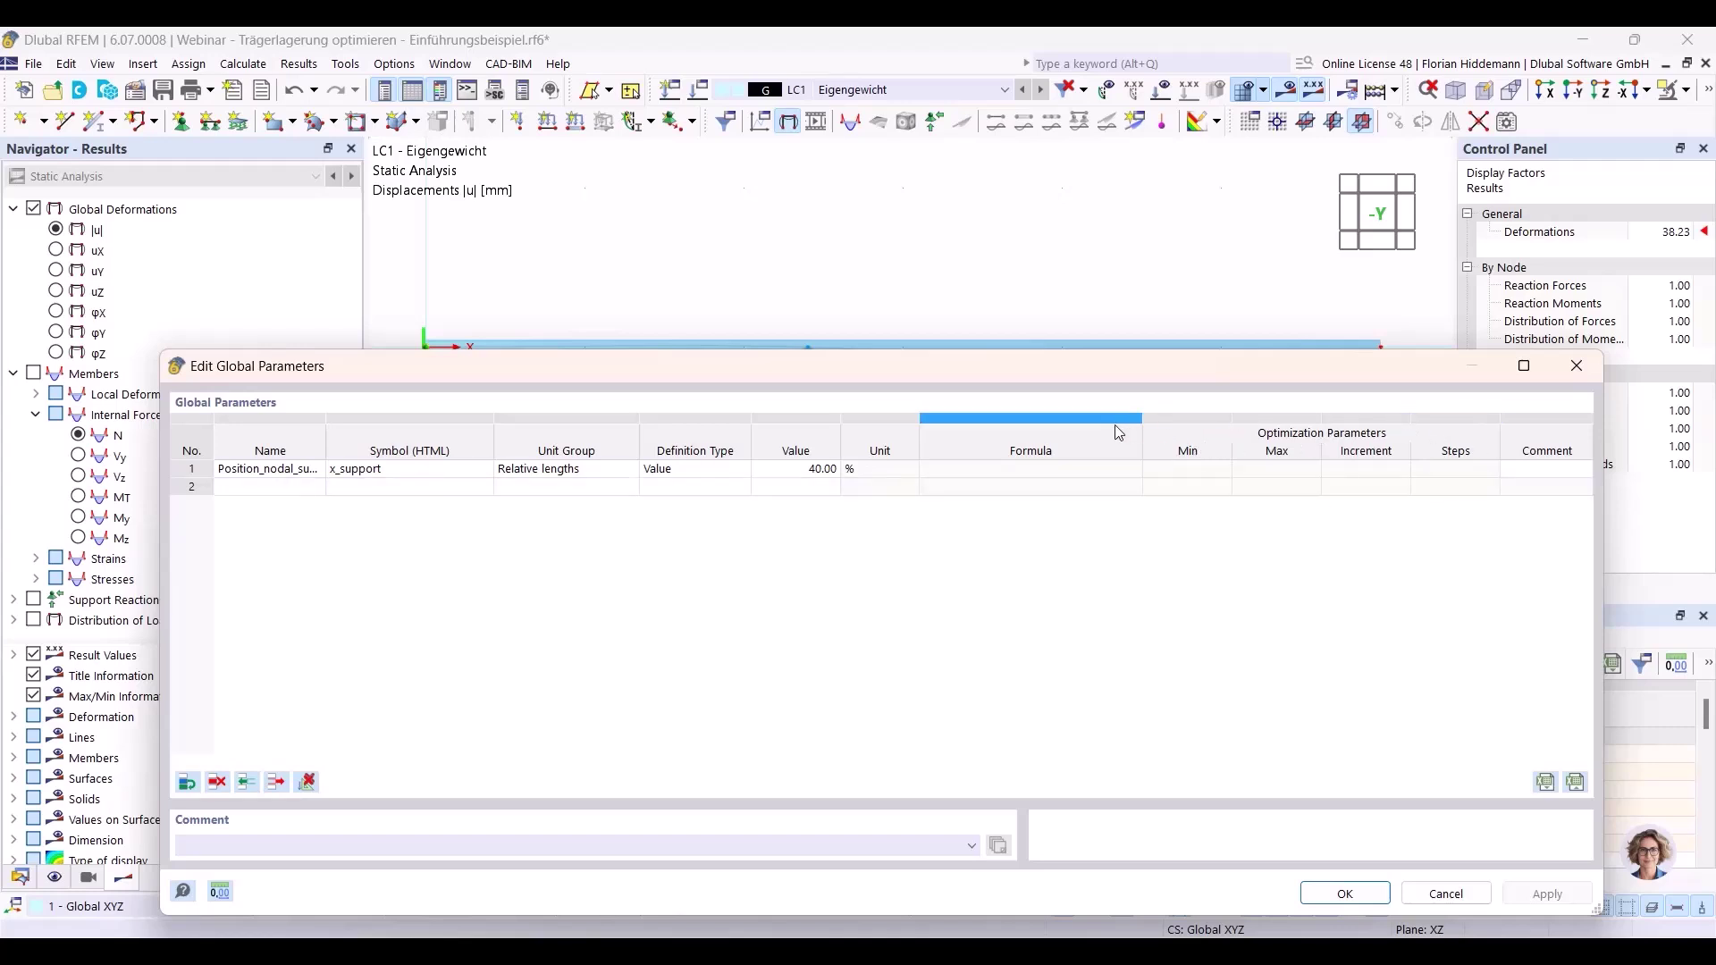
click(698, 470)
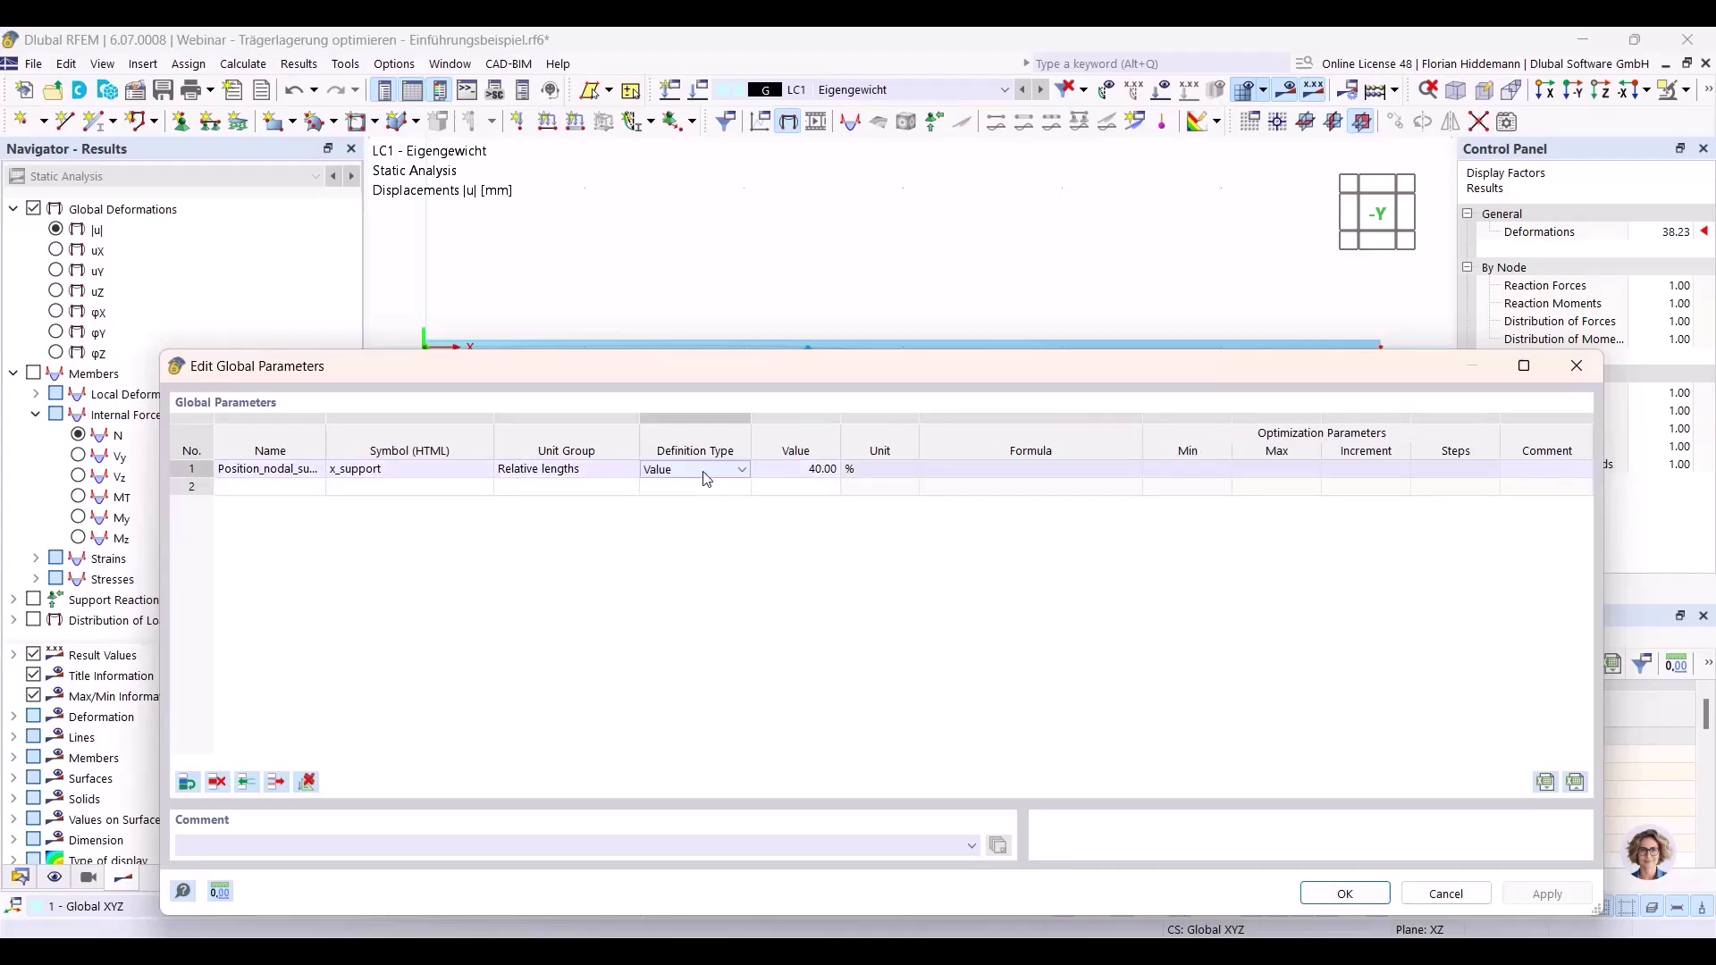
click(715, 471)
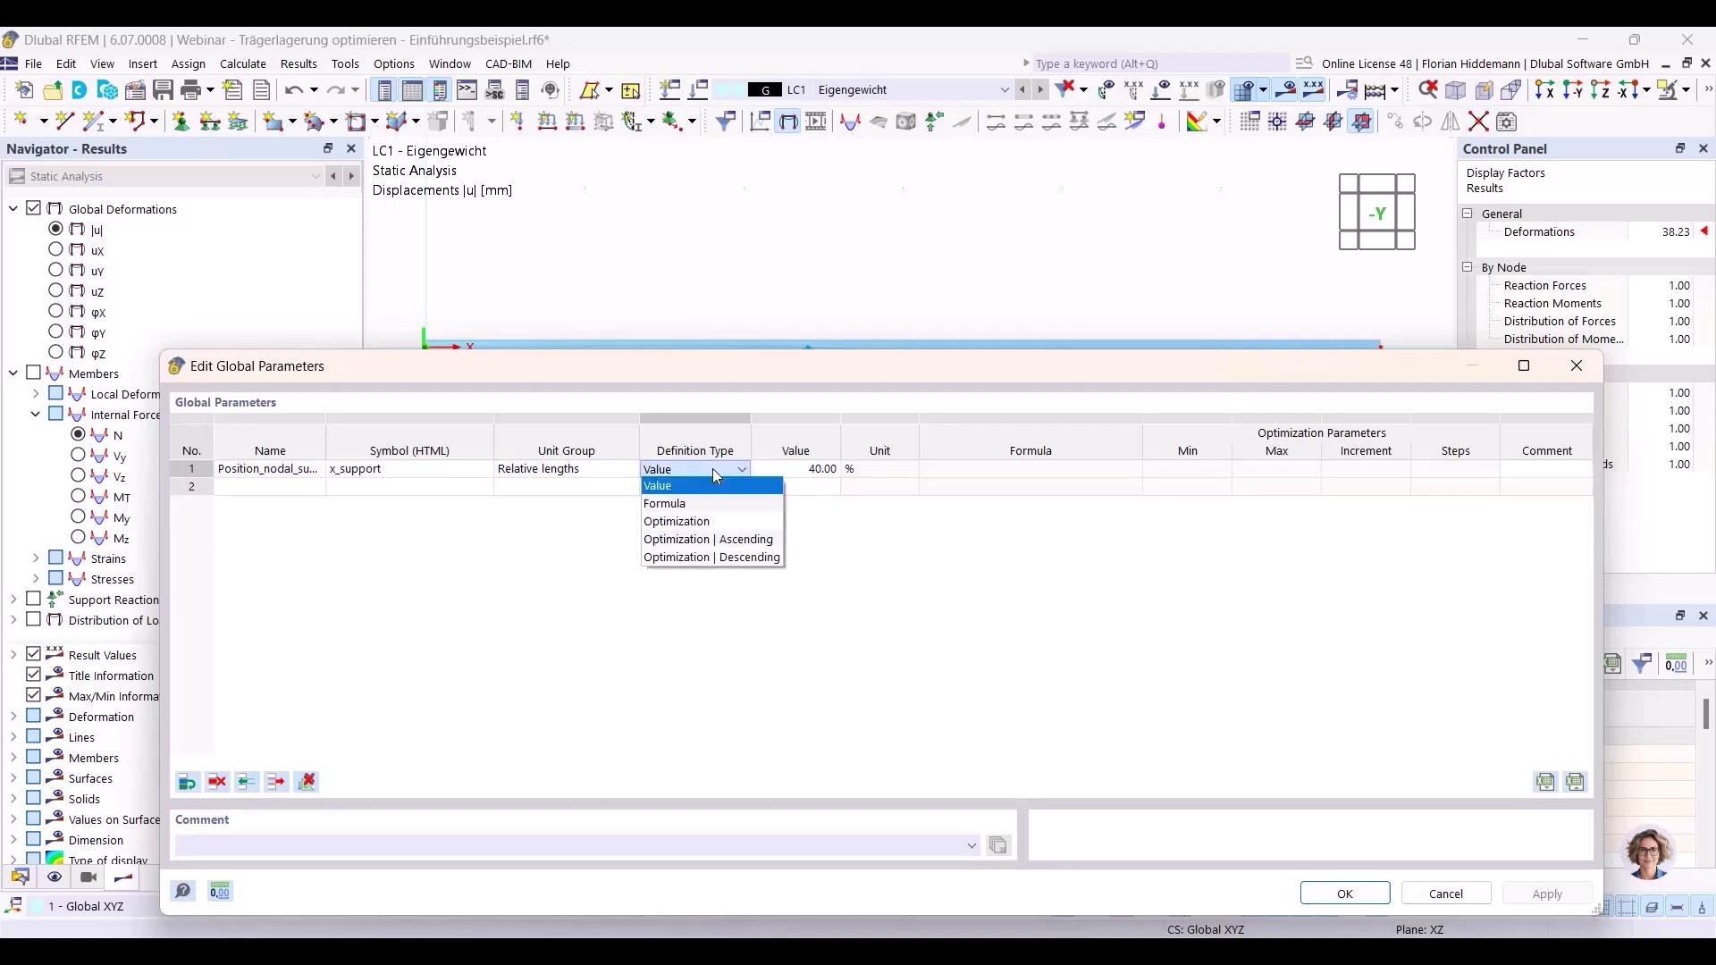
click(695, 522)
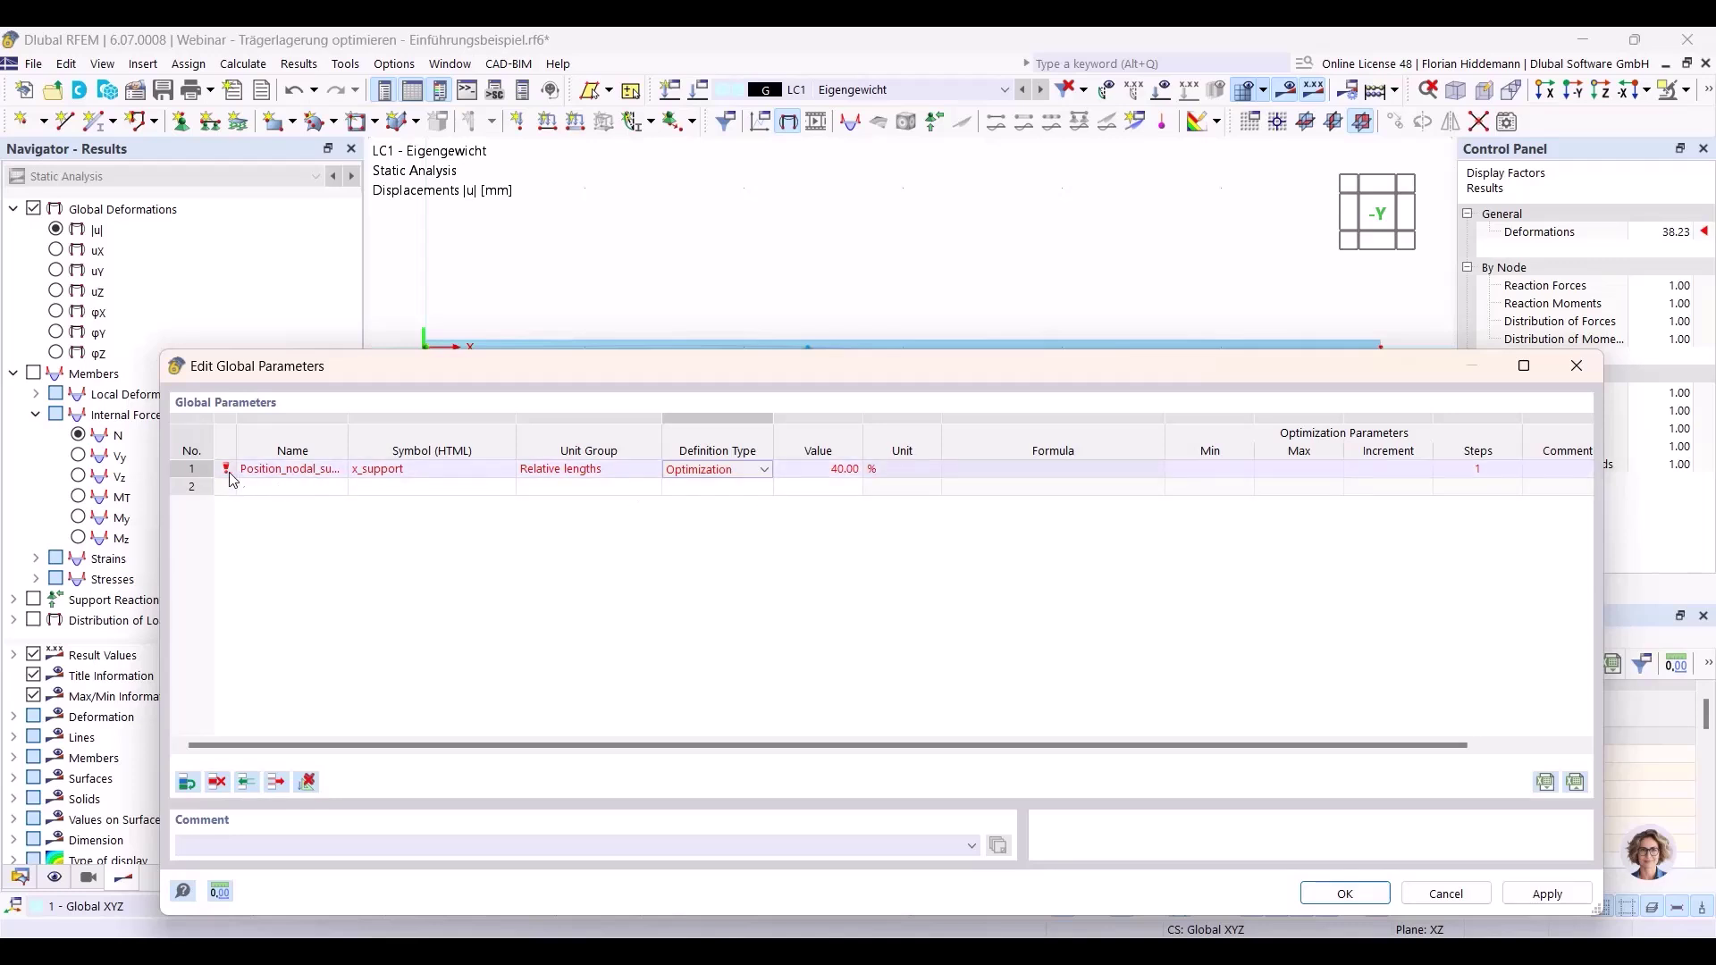
drag(823, 370, 763, 361)
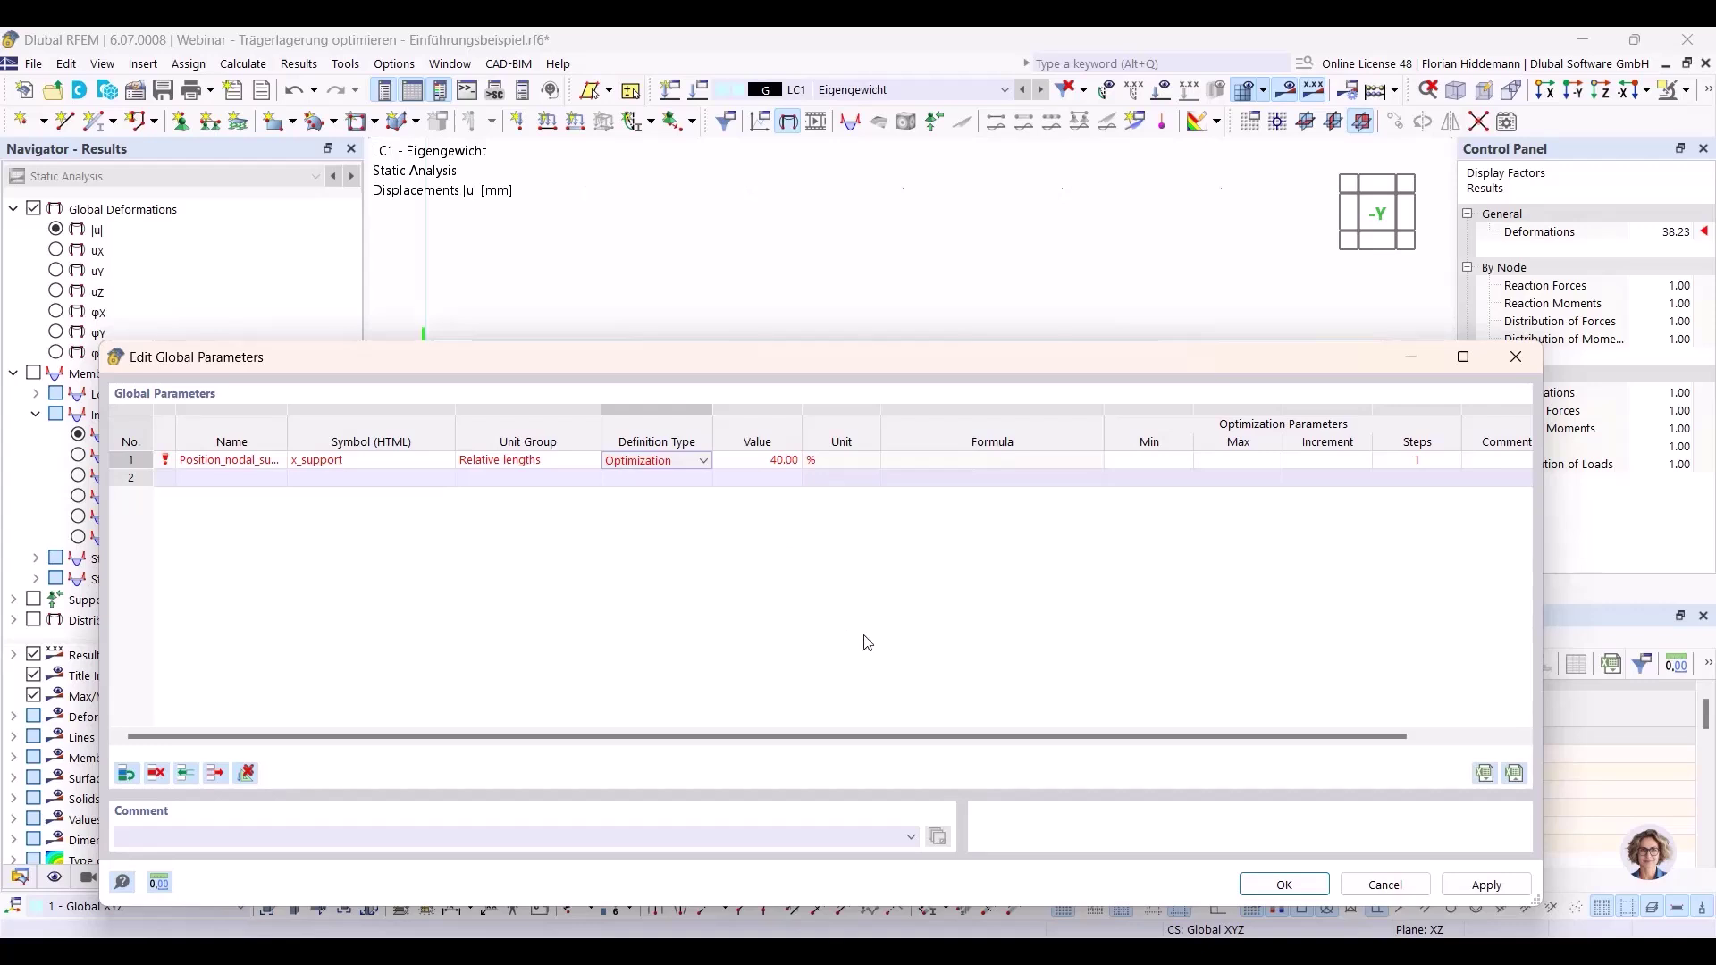
Set the support position parameter's optimization range to a minimum of 10 %, a maximum of 90 % and an increment of 1 %.
click(1139, 463)
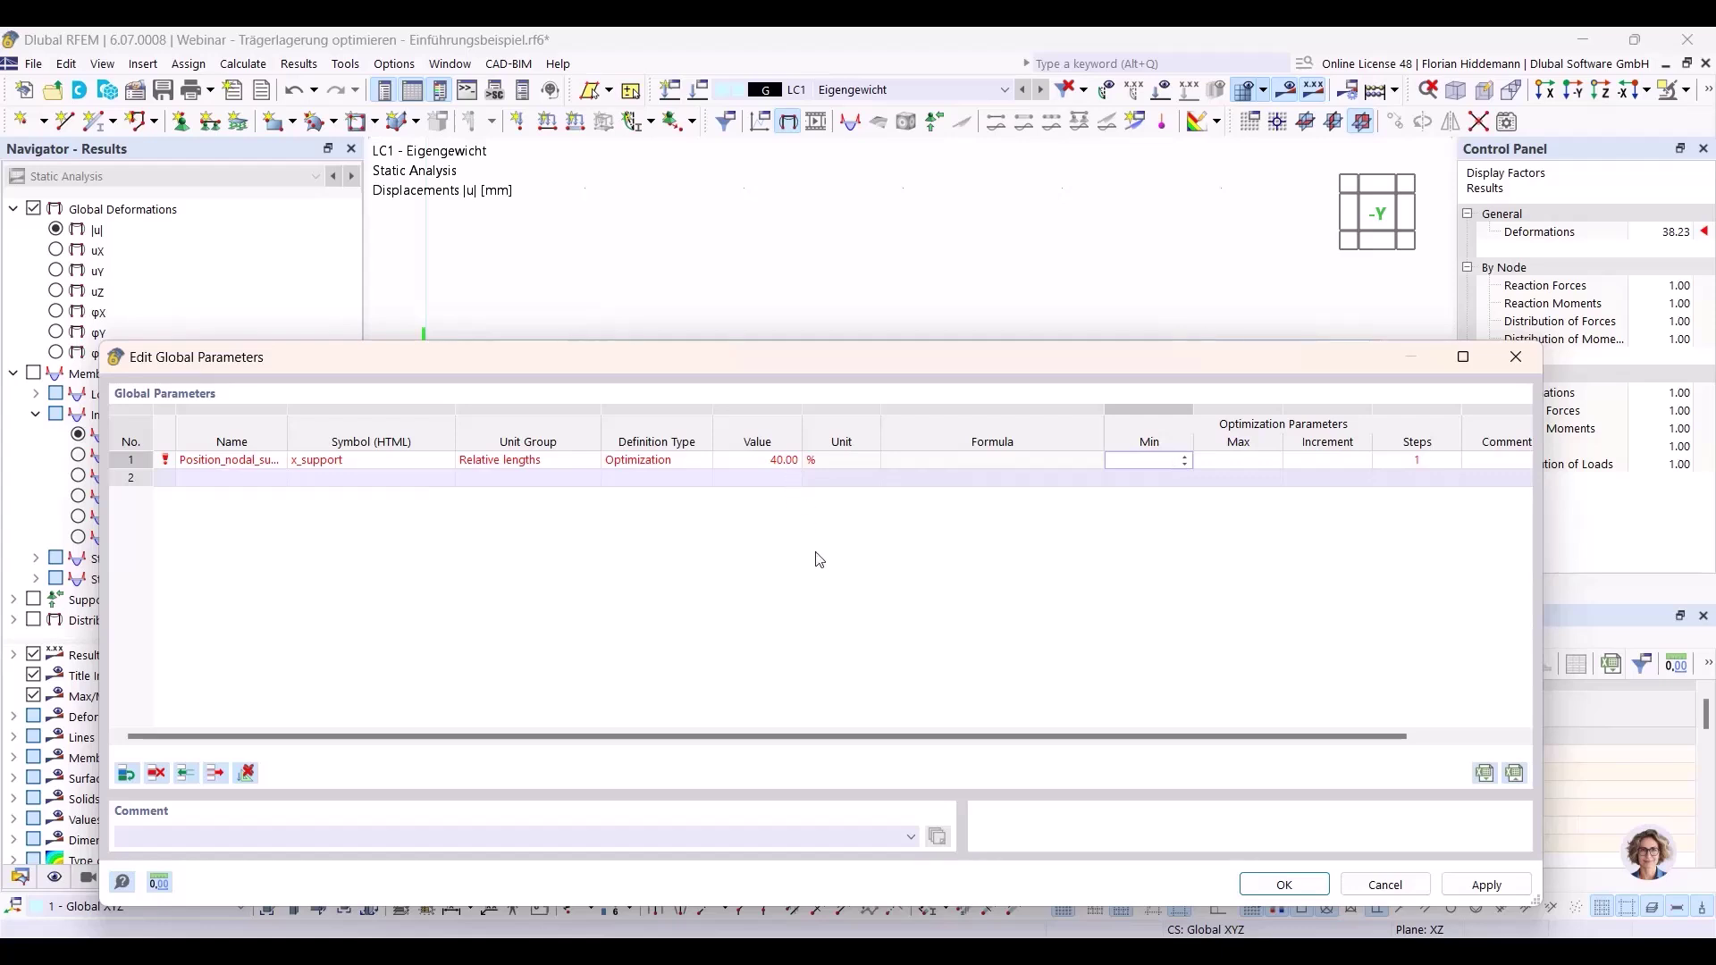
click(1236, 463)
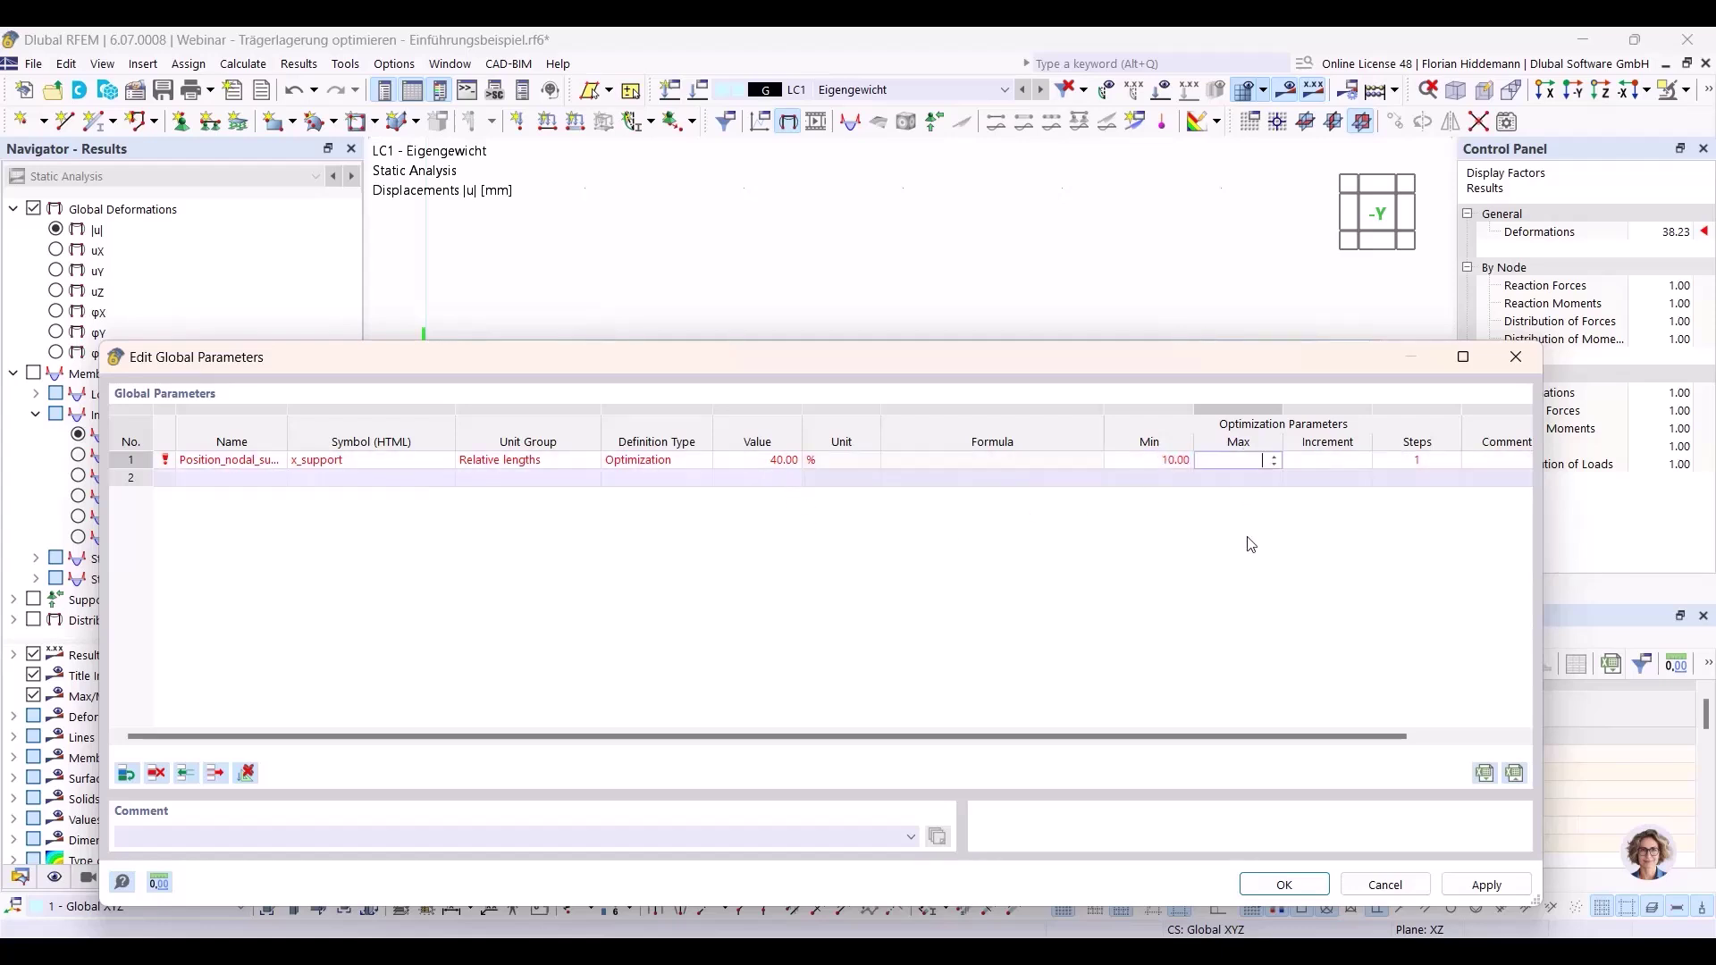
key(Return)
click(1326, 460)
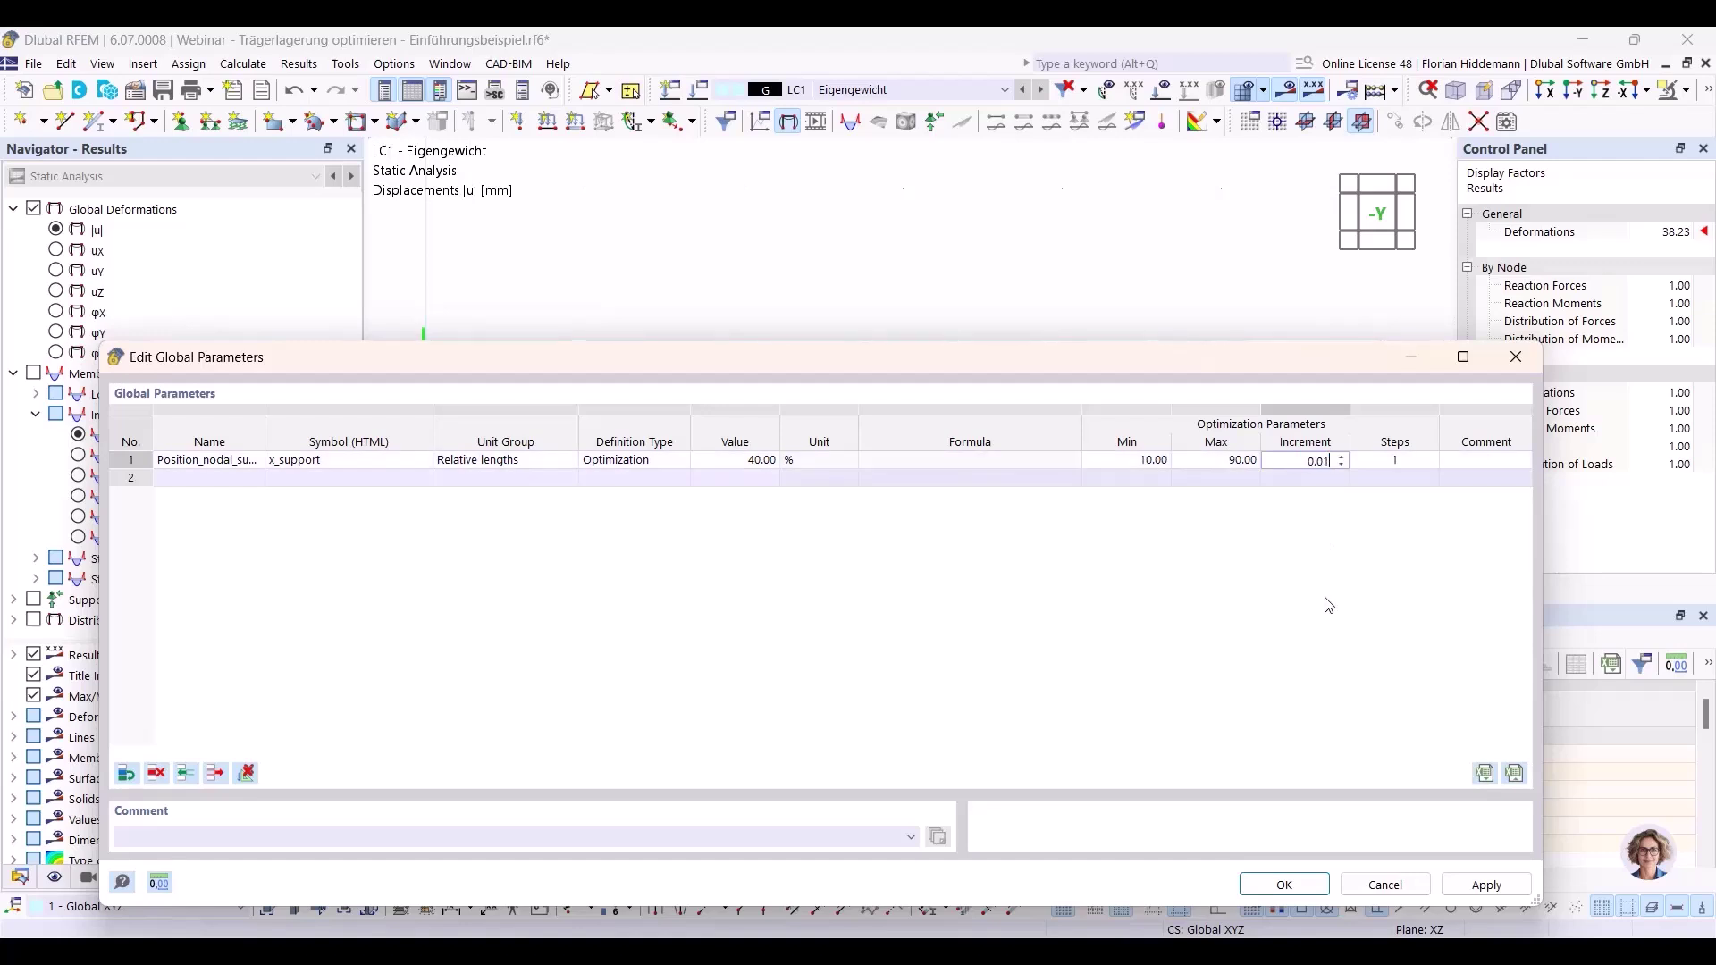
key(Return)
text(1)
key(Tab)
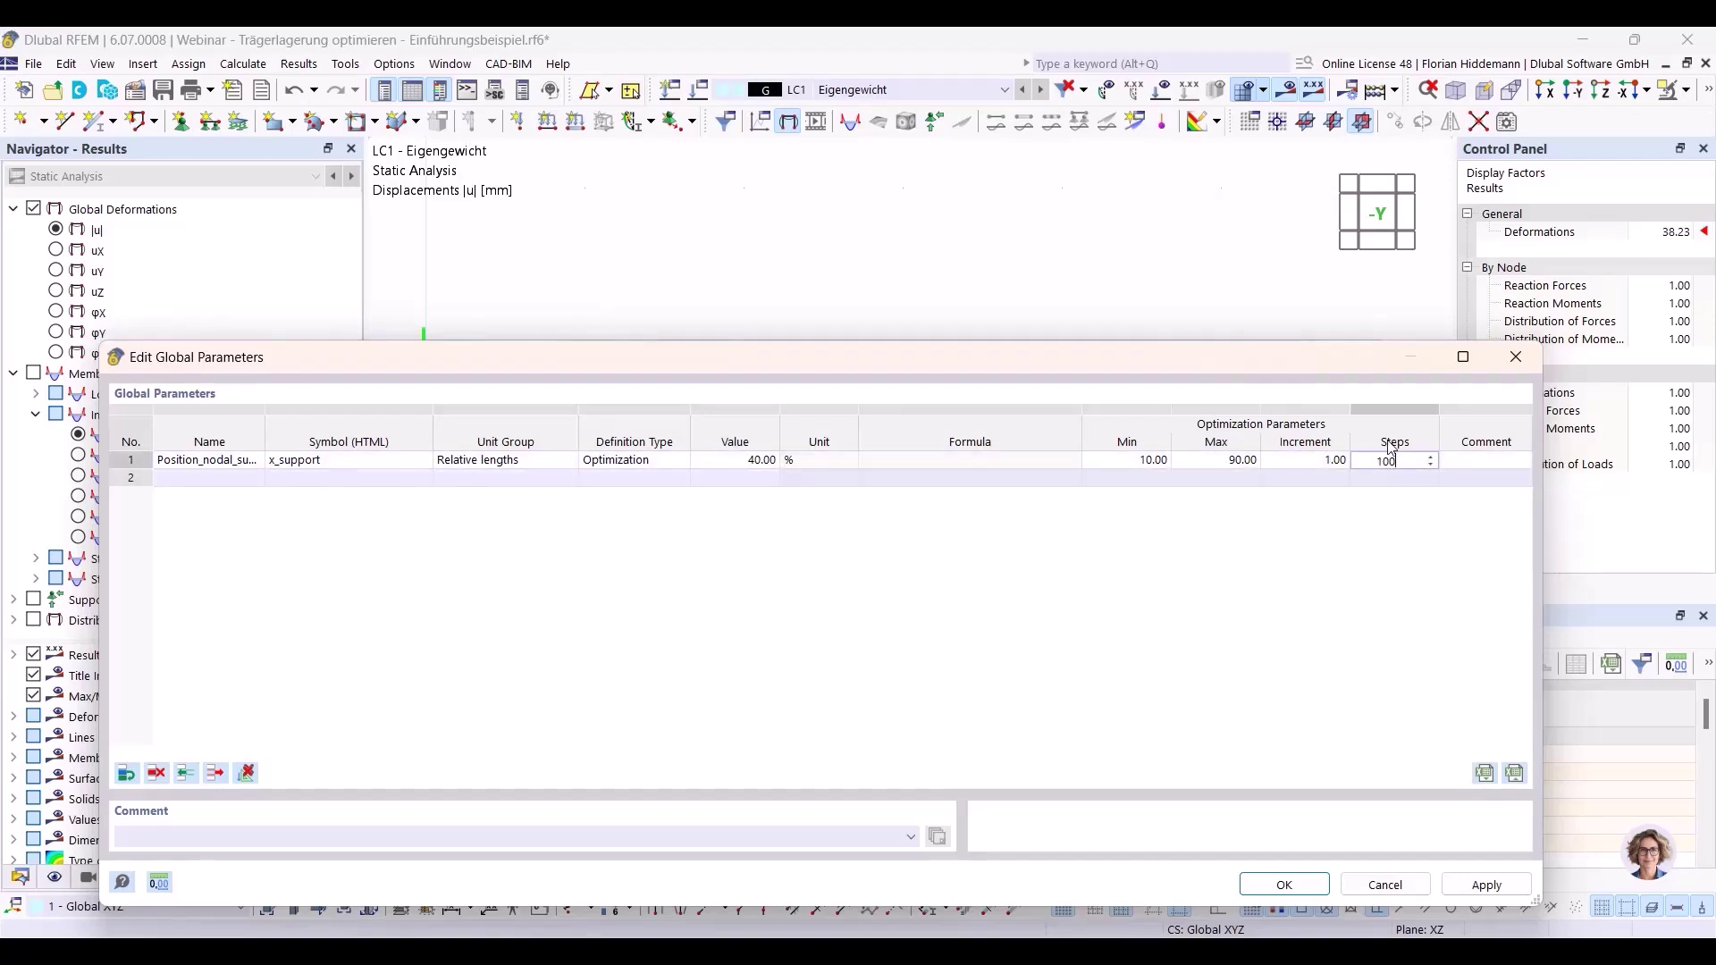
Try 100 steps for the support position parameter, set its increment back to 1.00, and accept the global parameters.
key(Return)
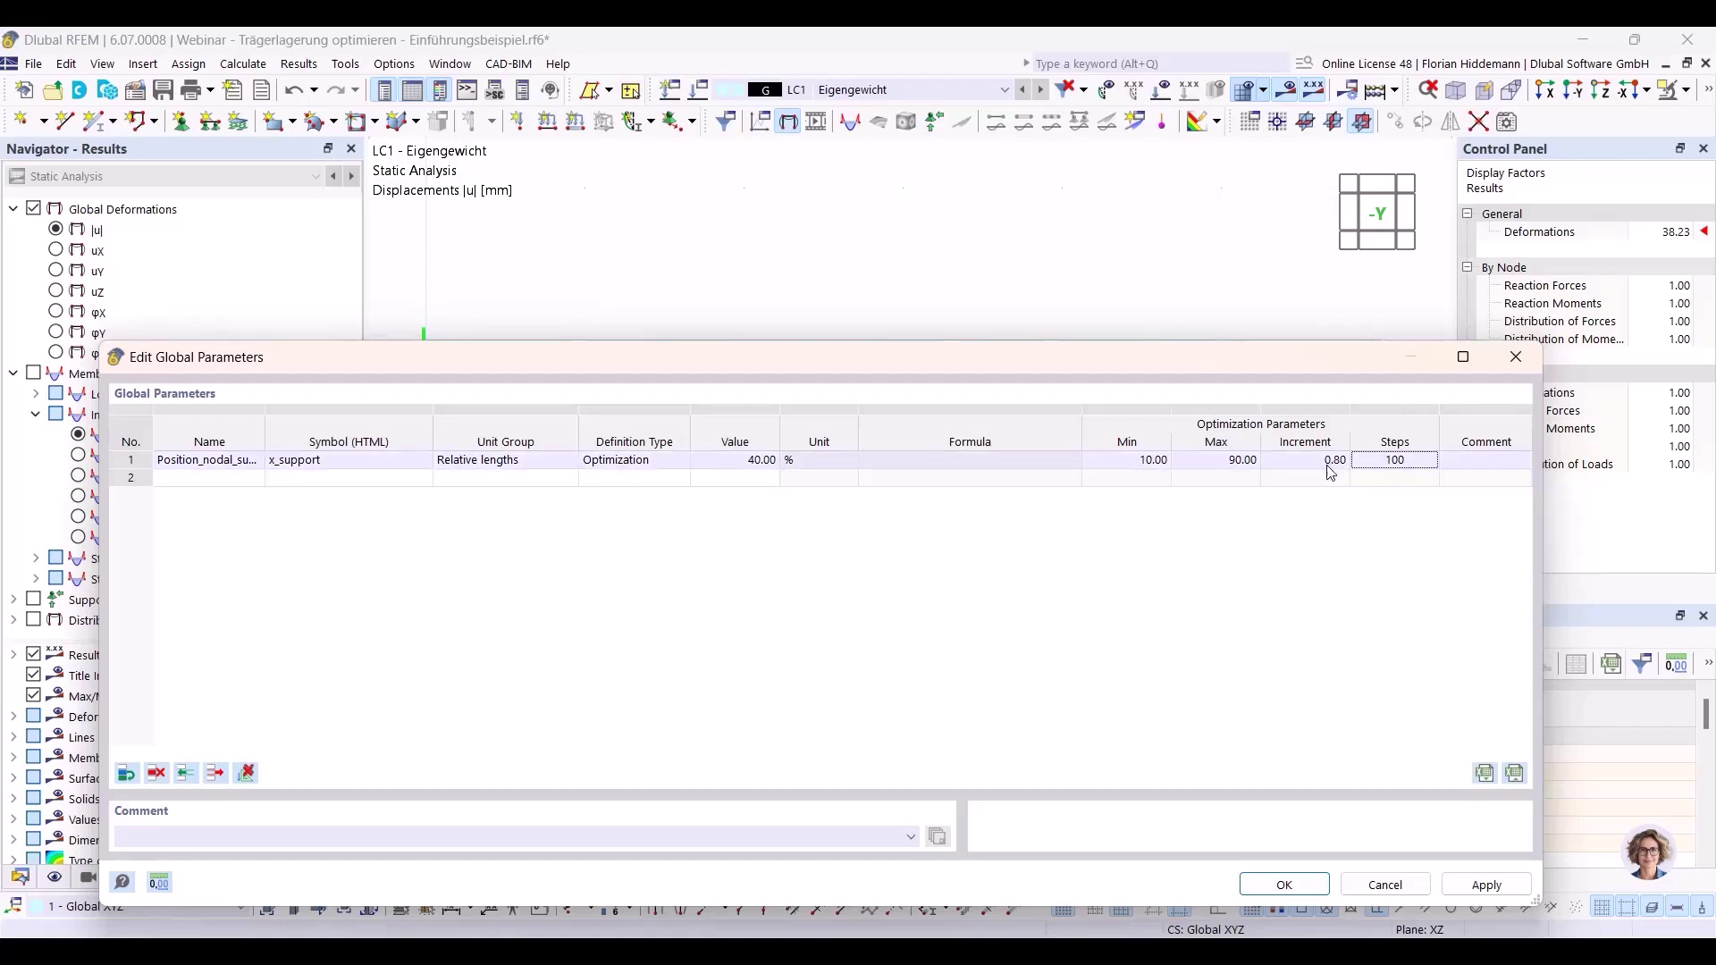
click(1331, 463)
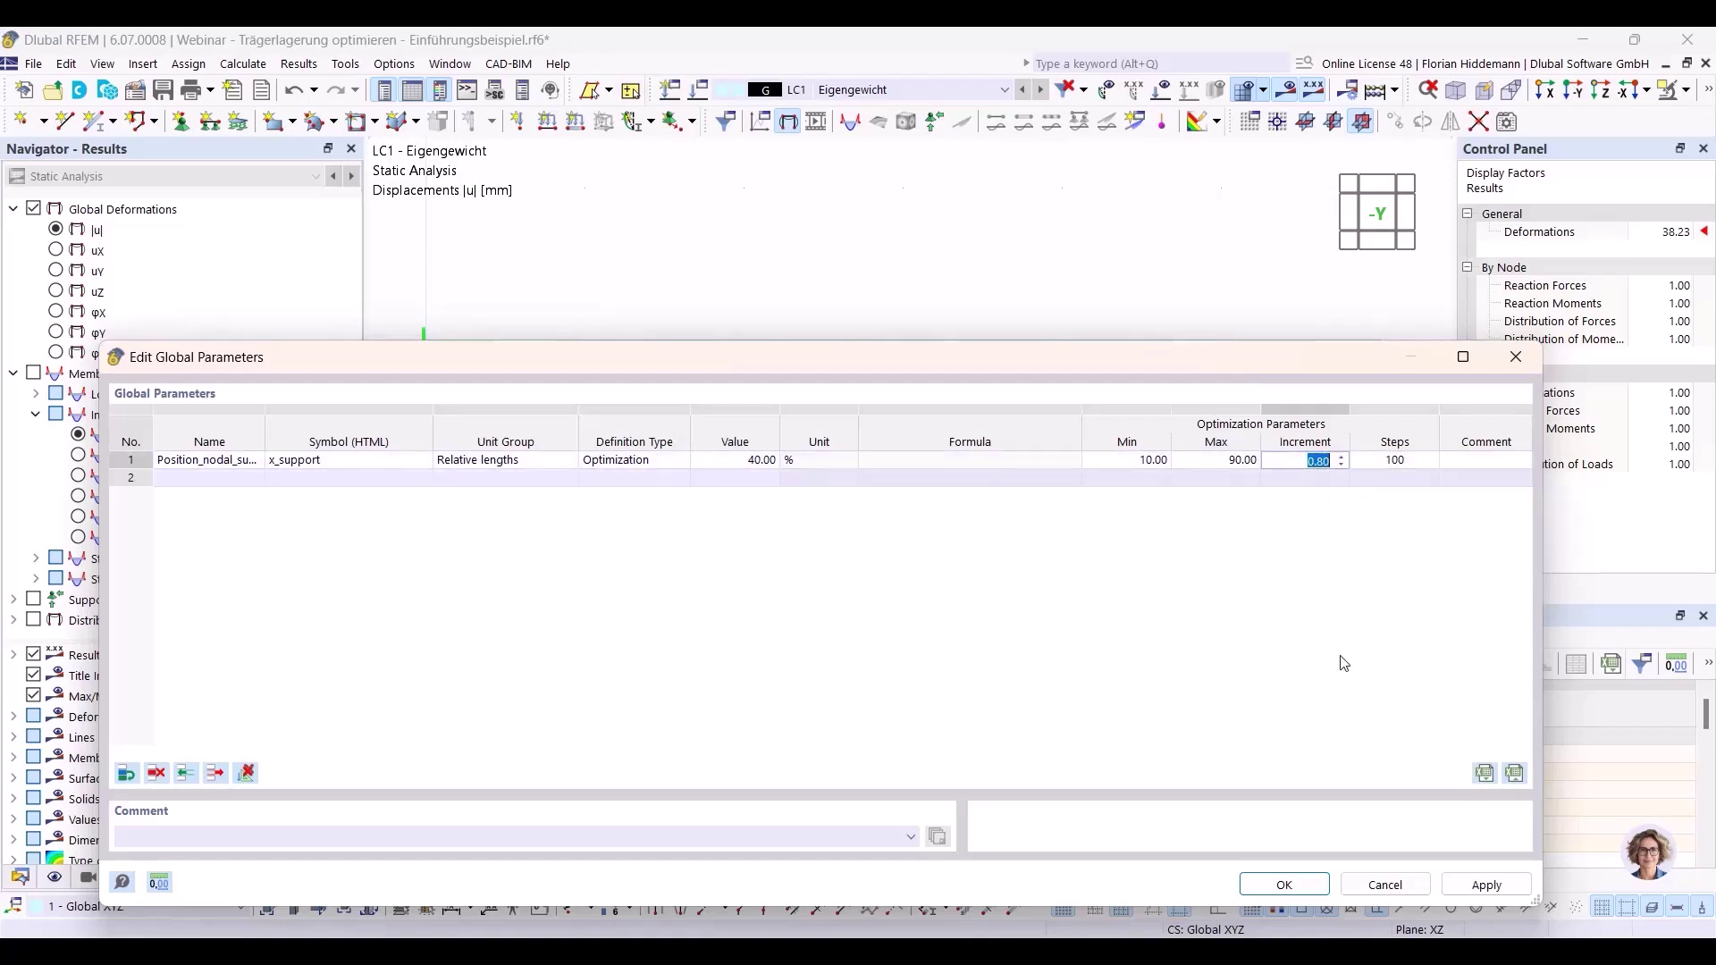
text(1)
key(Return)
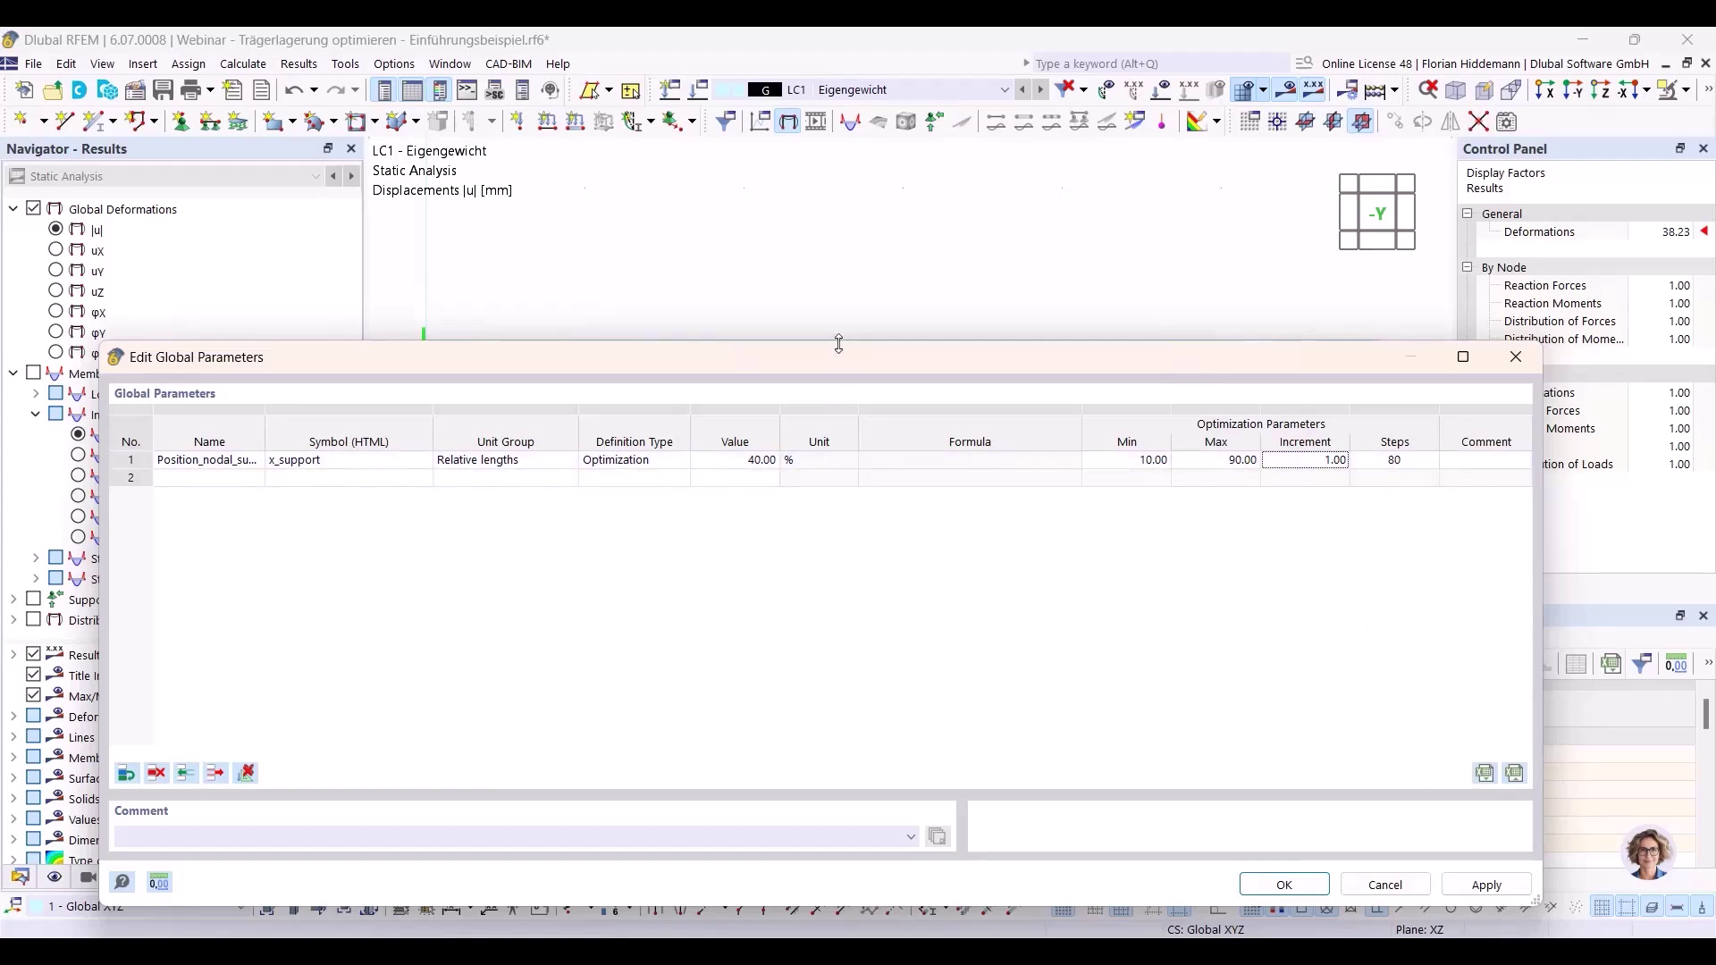
drag(840, 357, 837, 443)
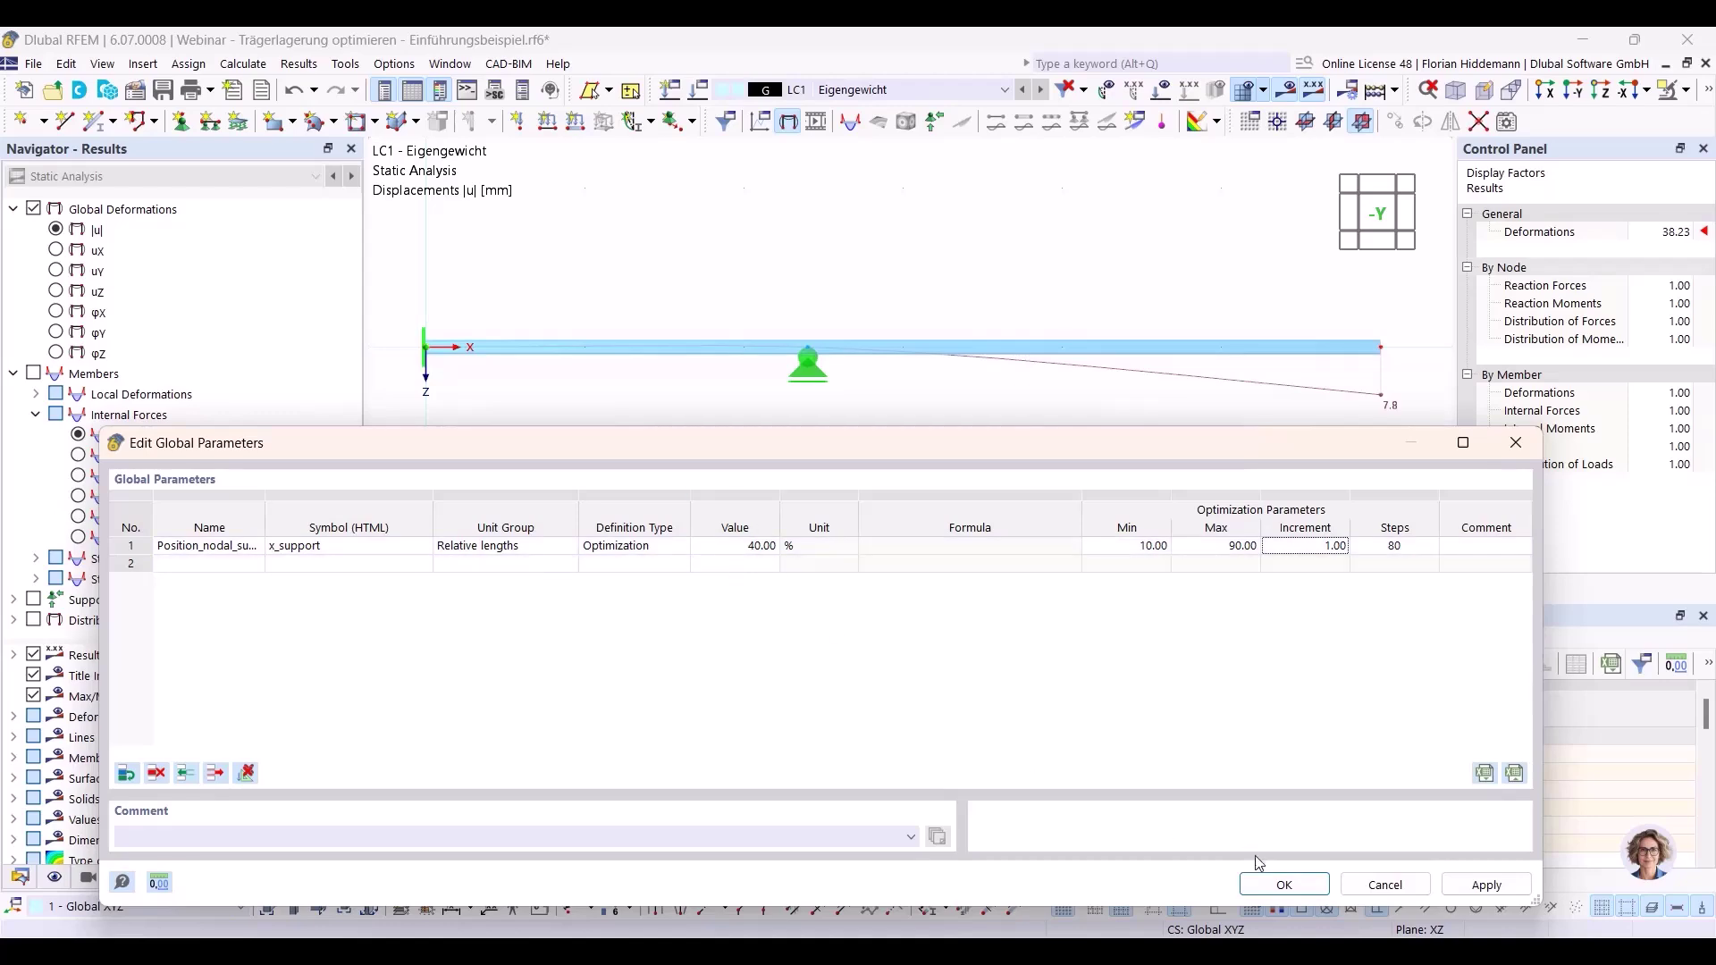
click(1284, 885)
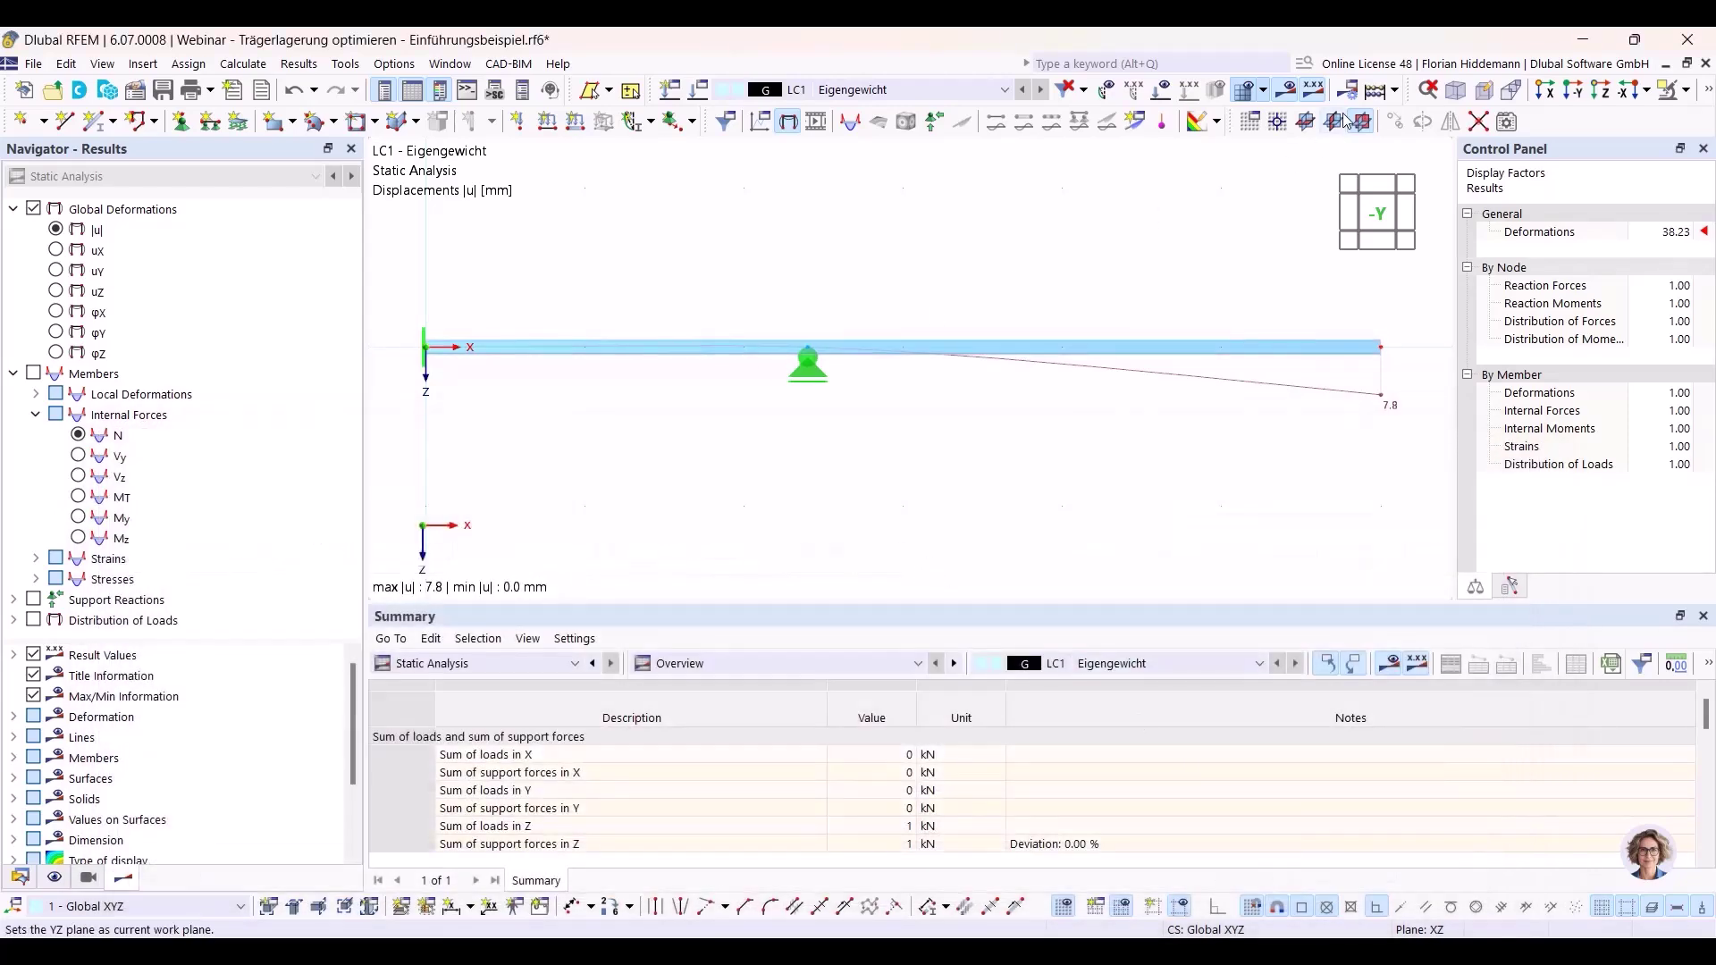
click(312, 70)
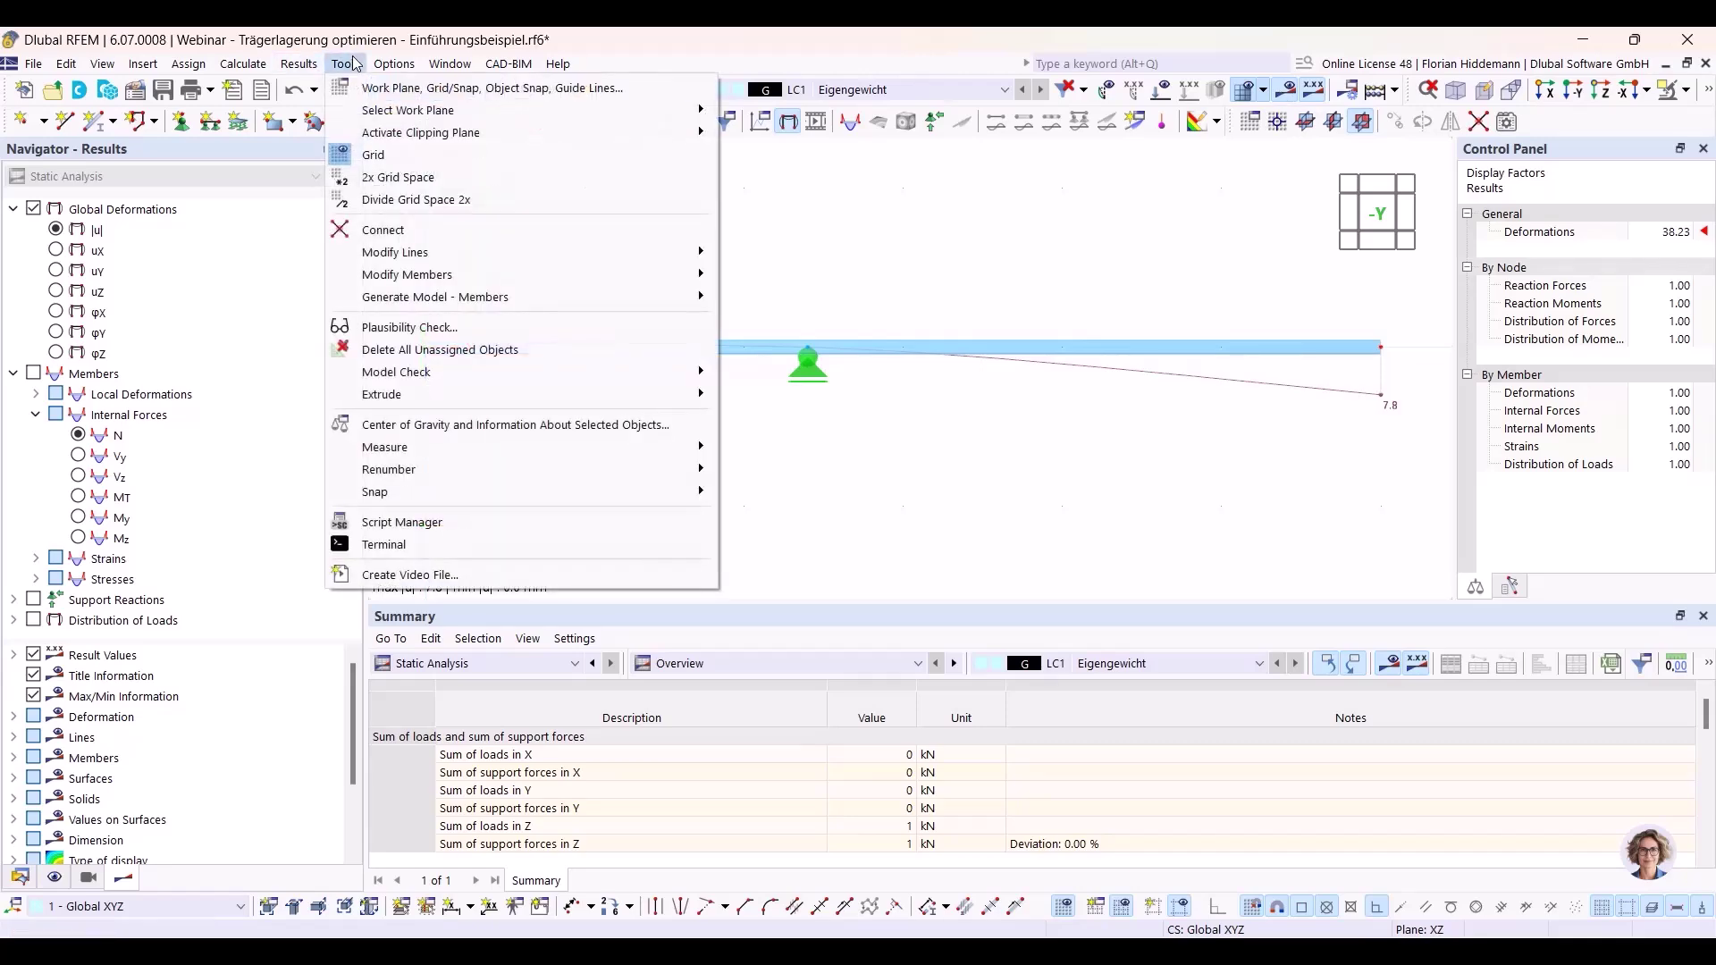
click(257, 70)
click(268, 108)
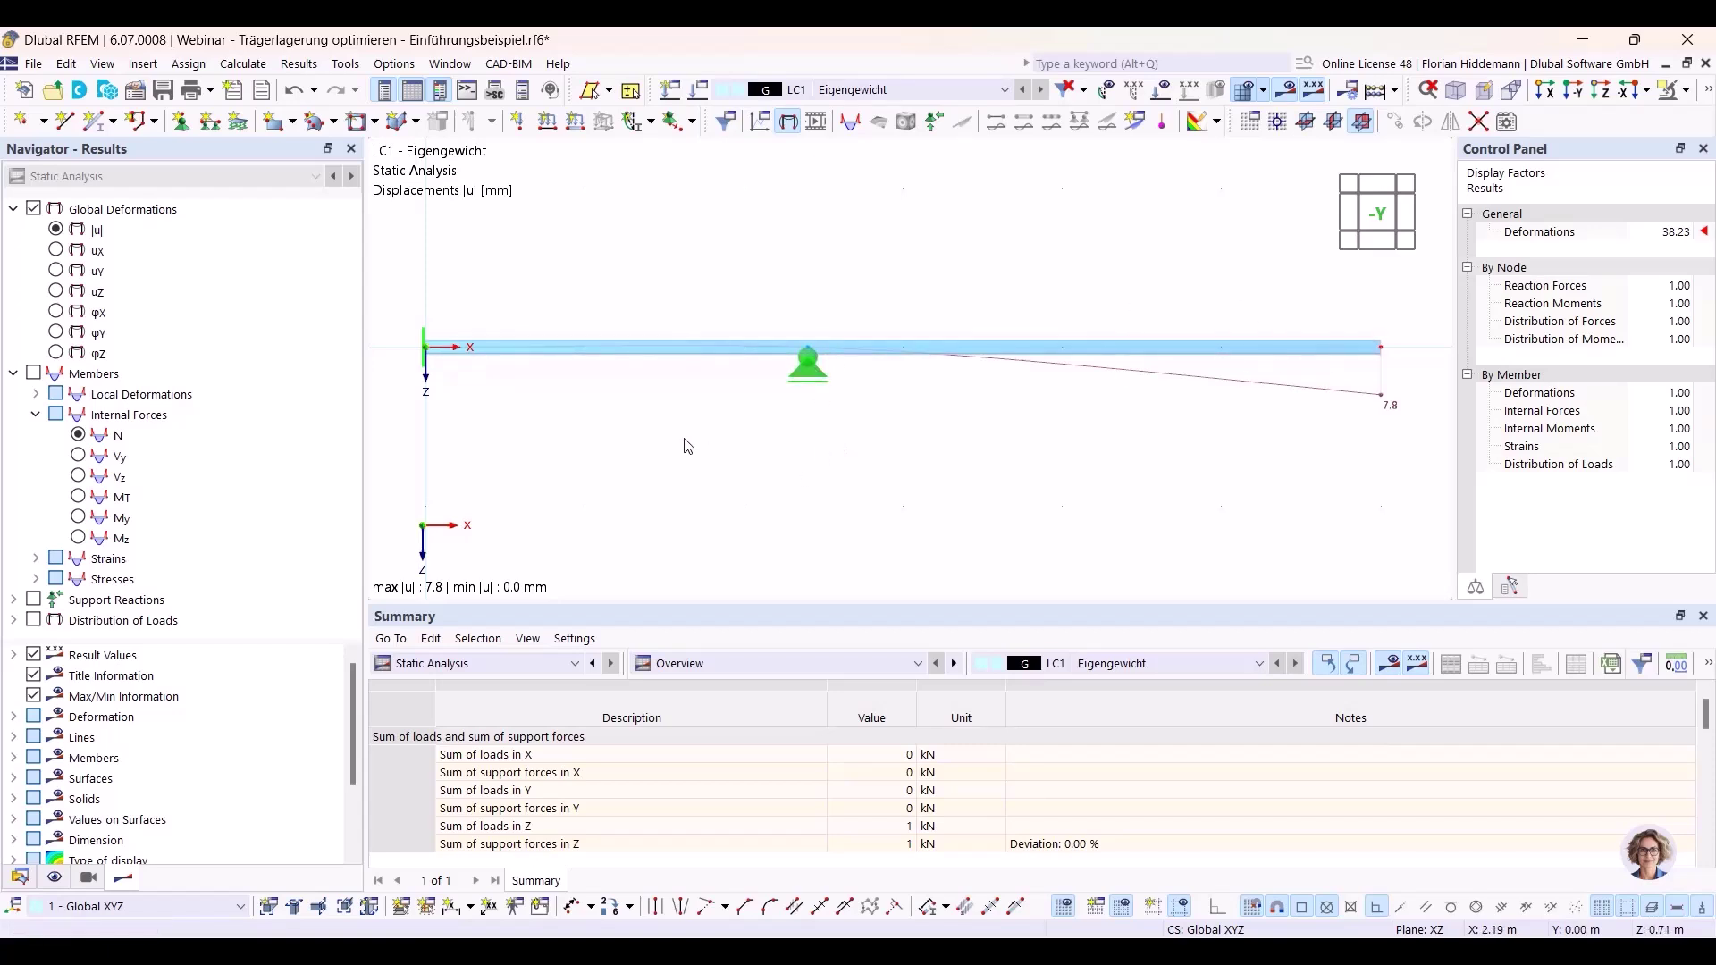
click(259, 68)
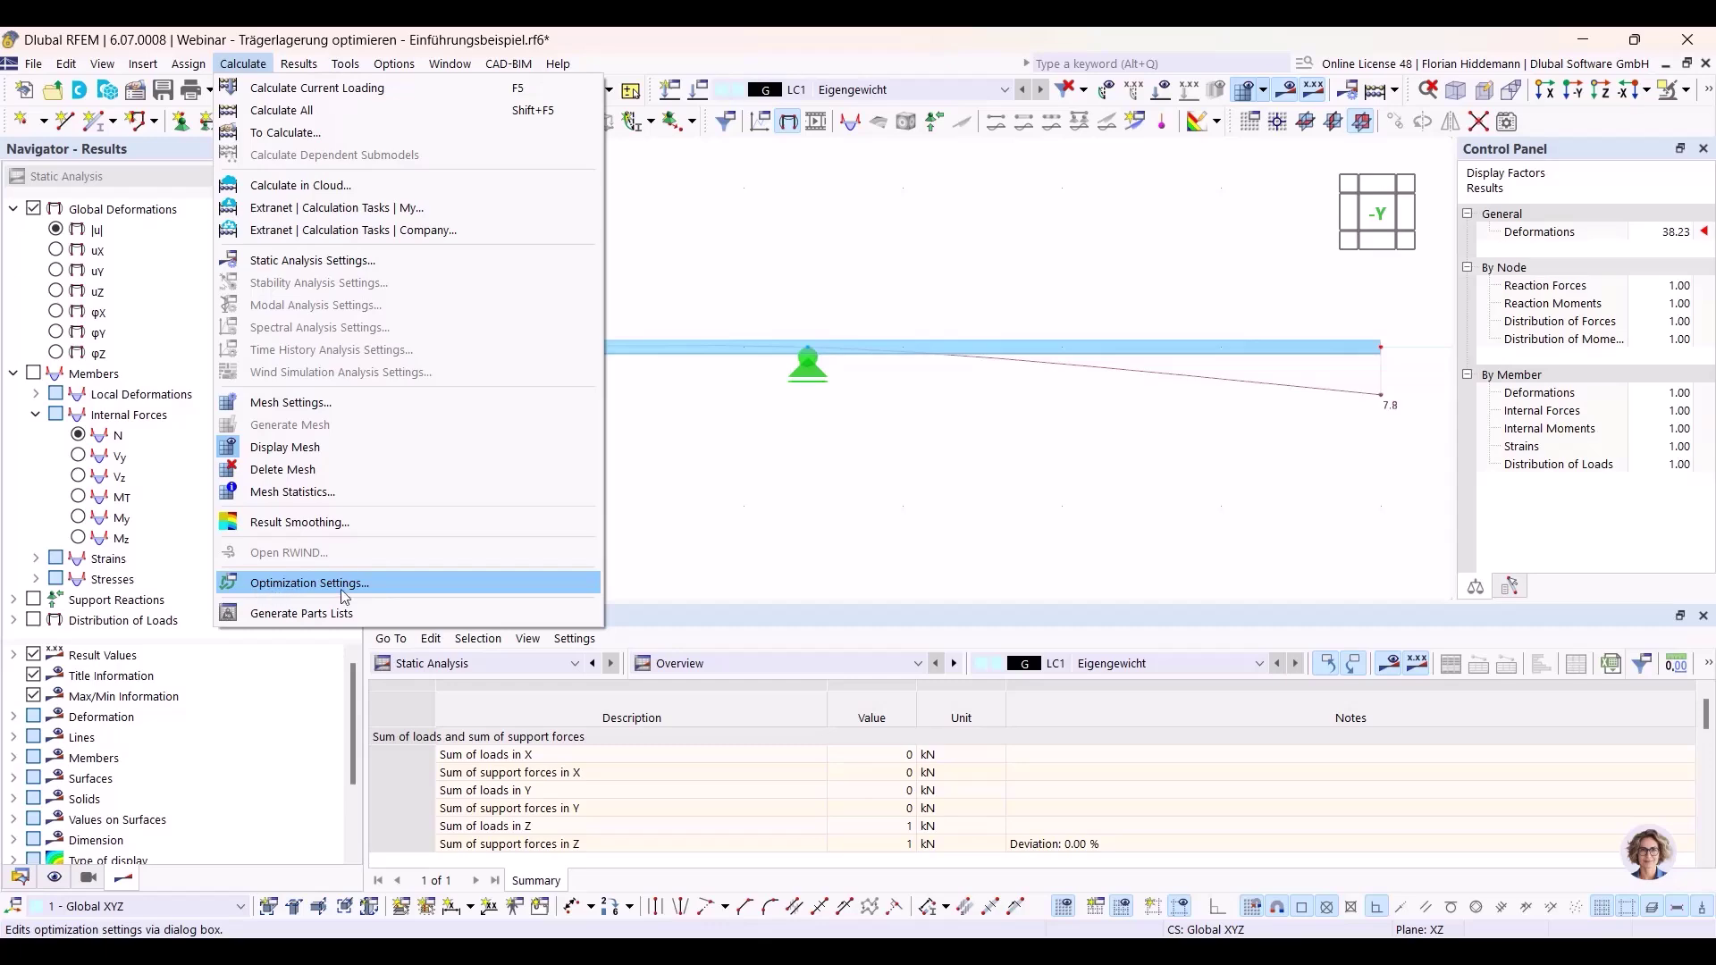
click(737, 496)
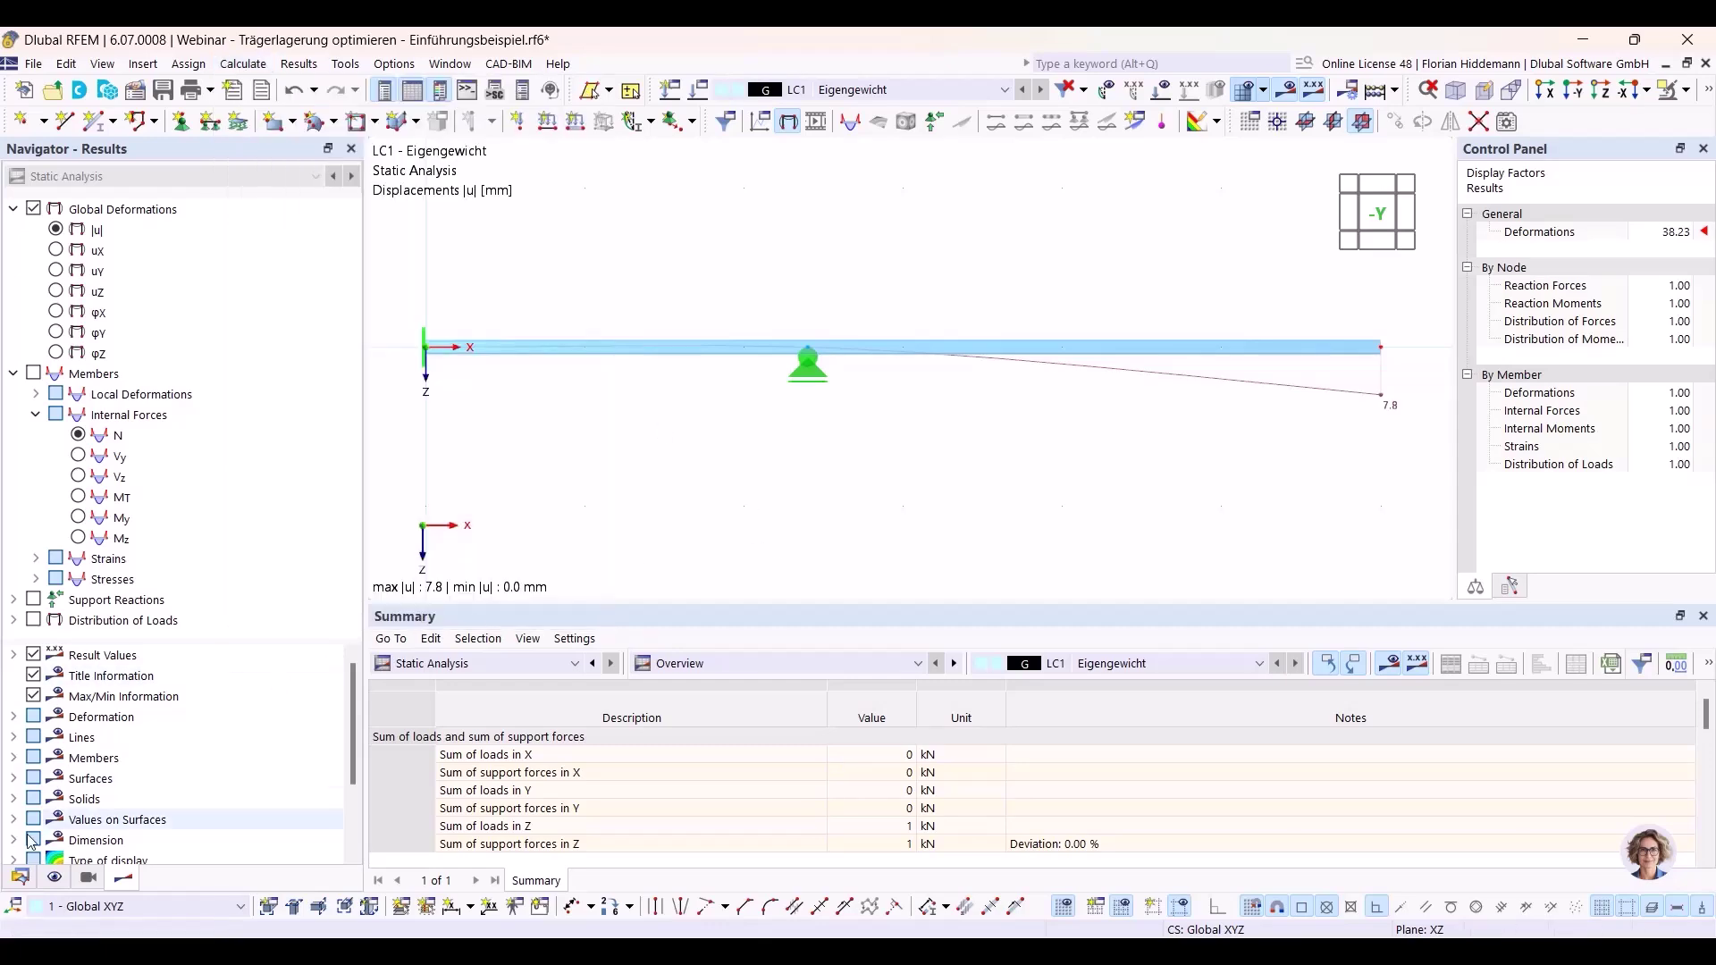
List the existing entries under Optimization Settings in the model data.
click(20, 877)
scroll(204, 581, down, 3)
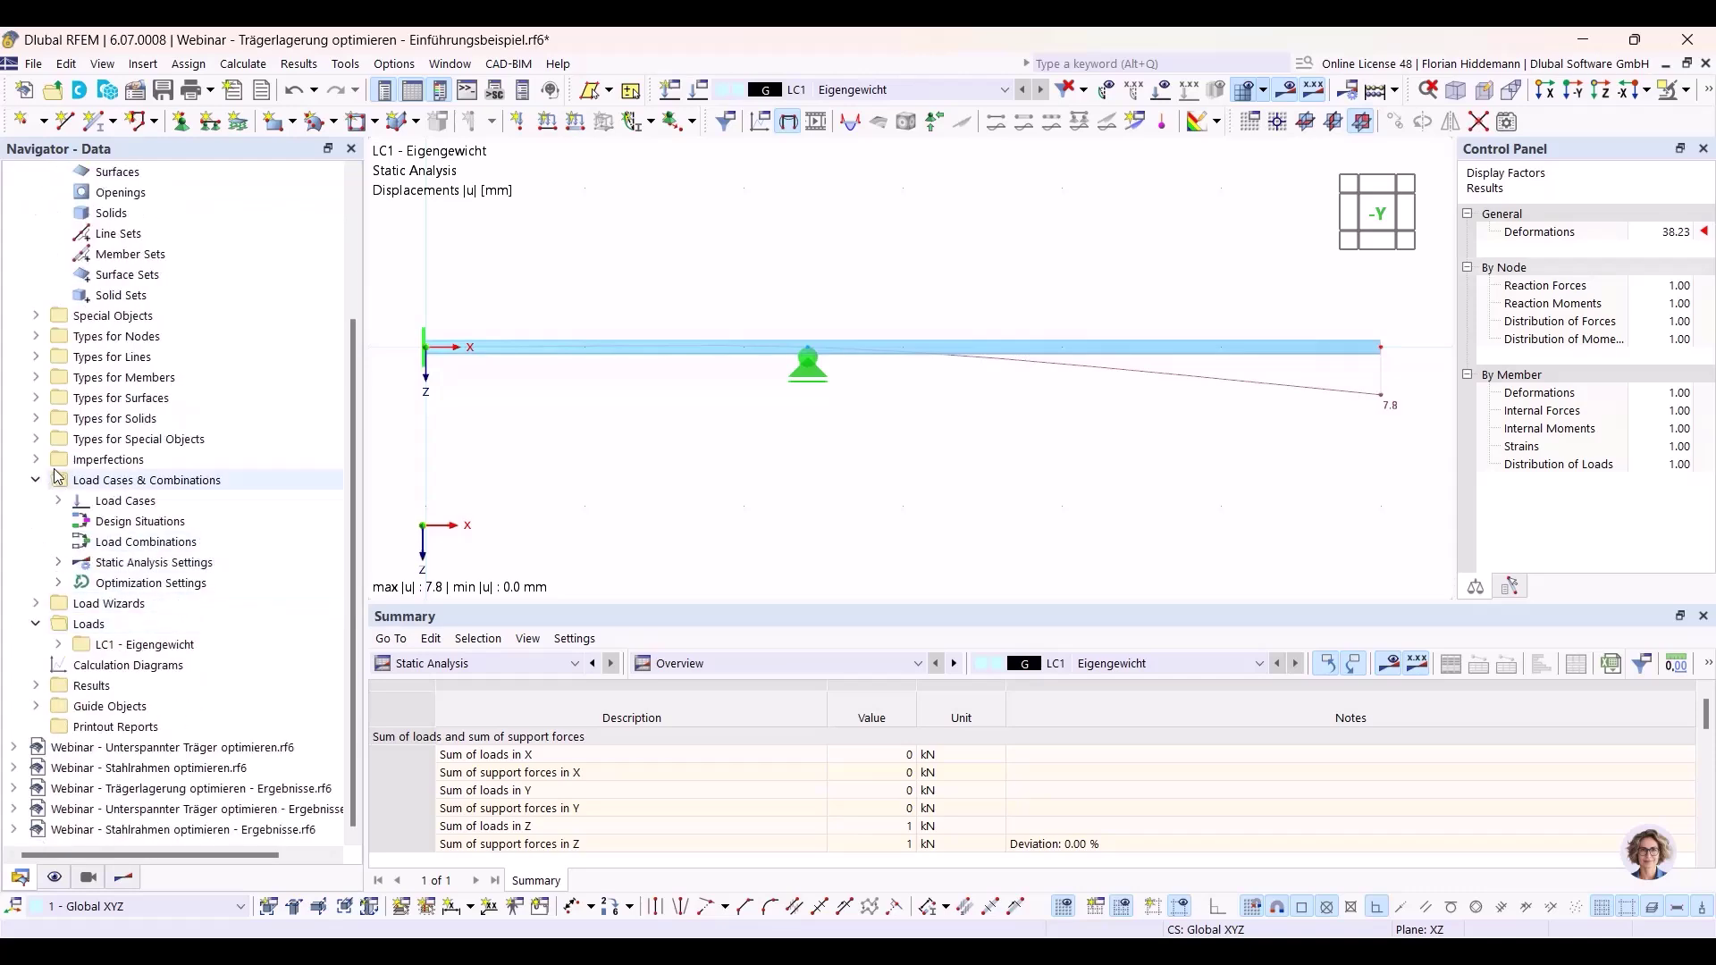
click(58, 583)
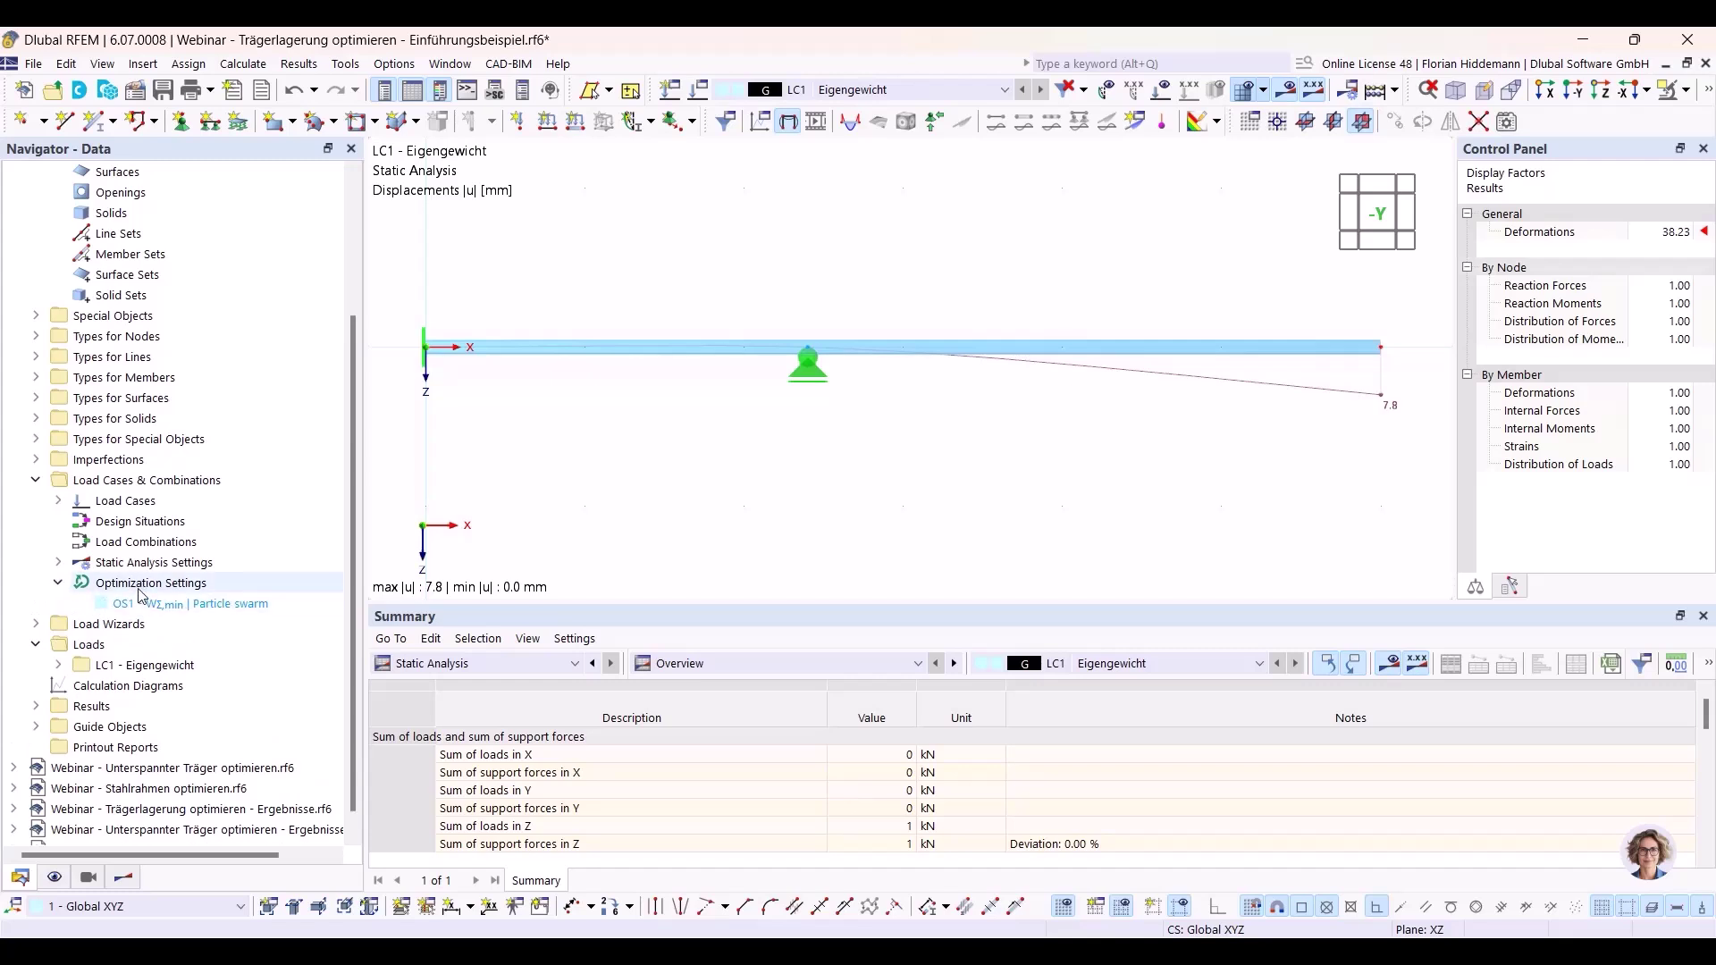
Edit optimization setting OS1, widen its value column to read the full parameter name, and set the optimizer to All mutations.
click(244, 64)
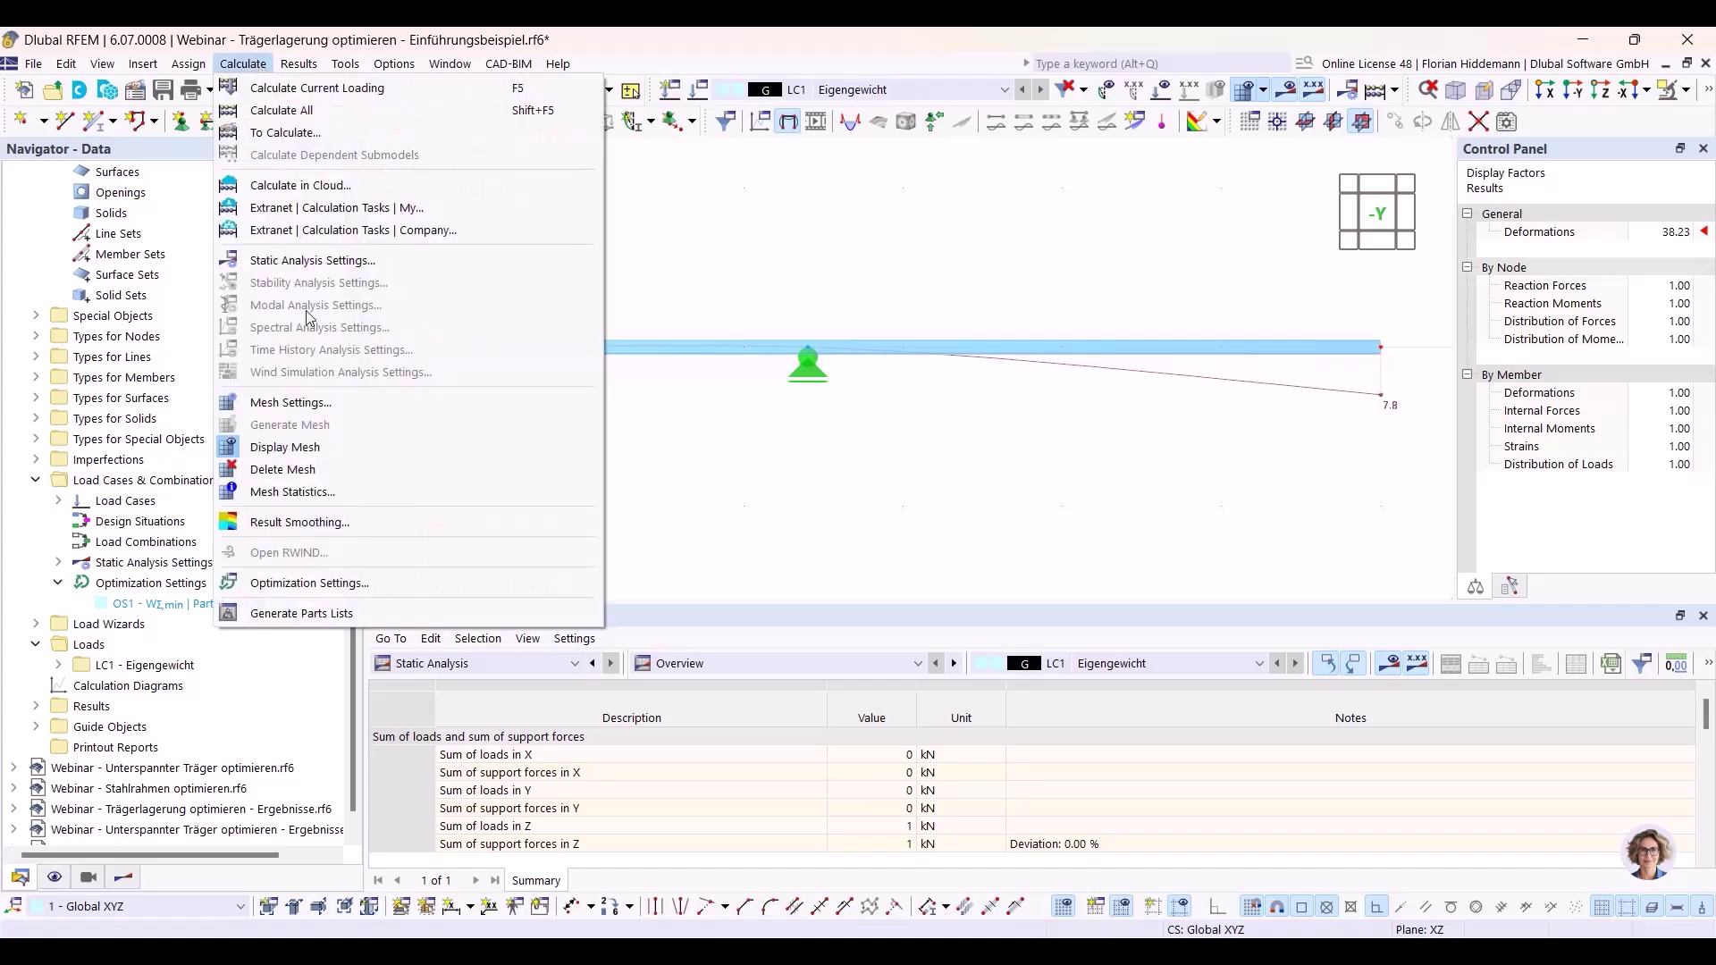
click(299, 584)
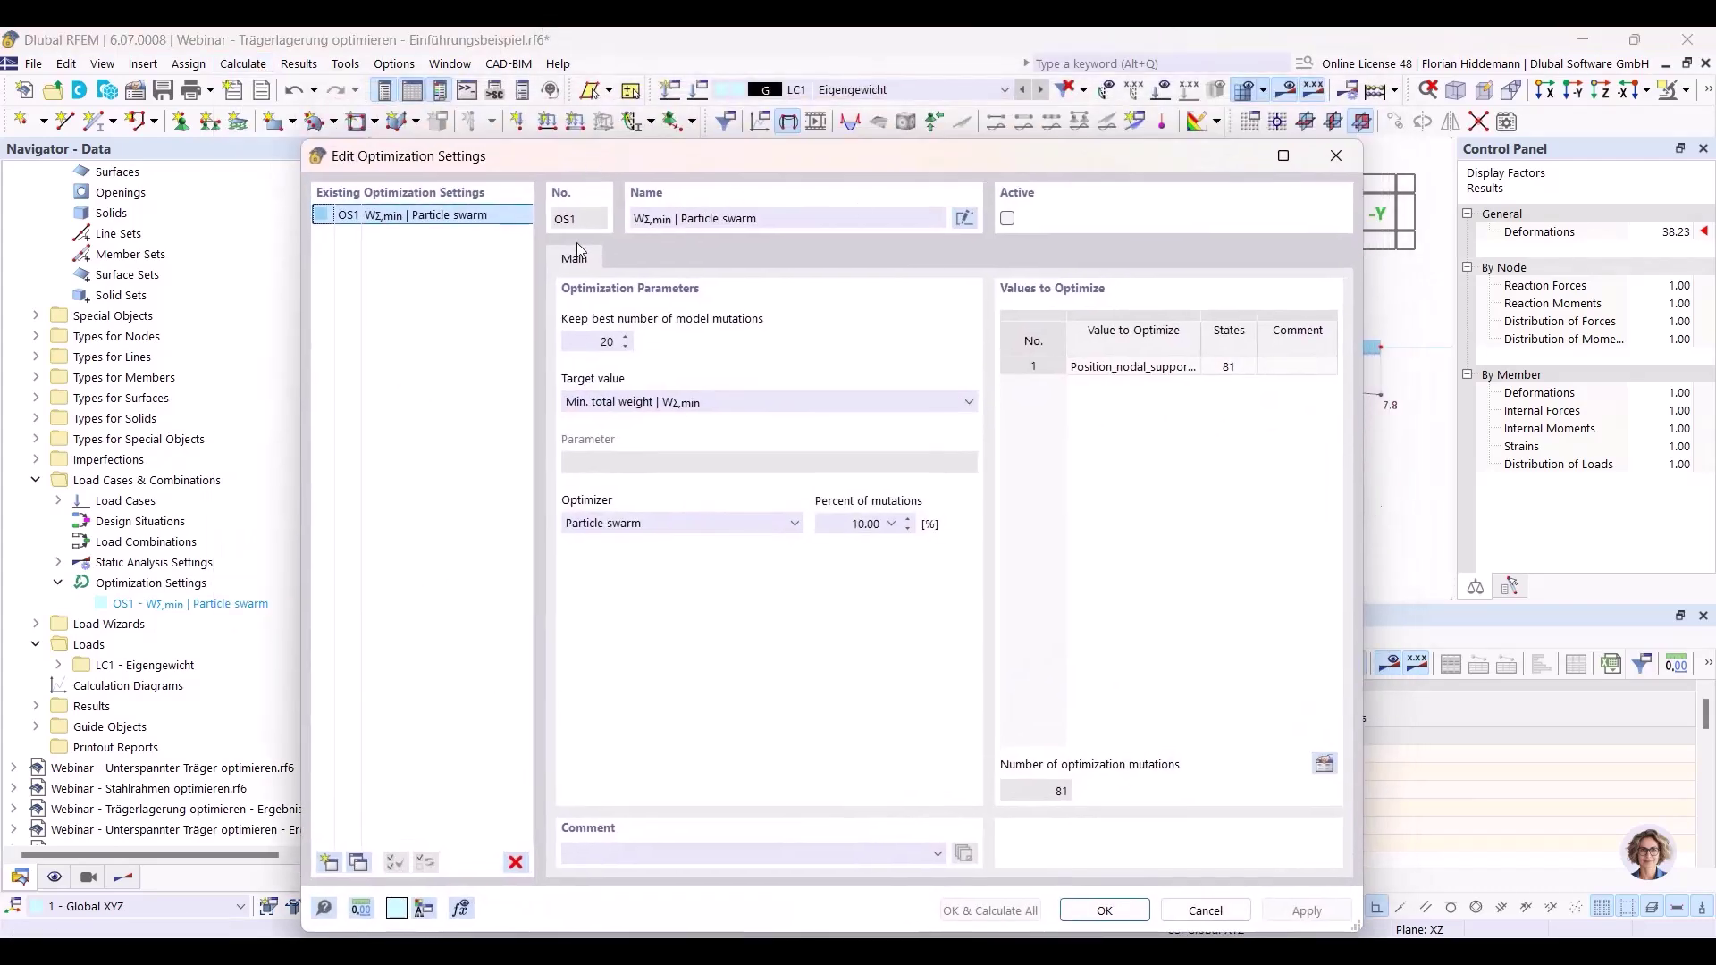
drag(1362, 357, 1396, 364)
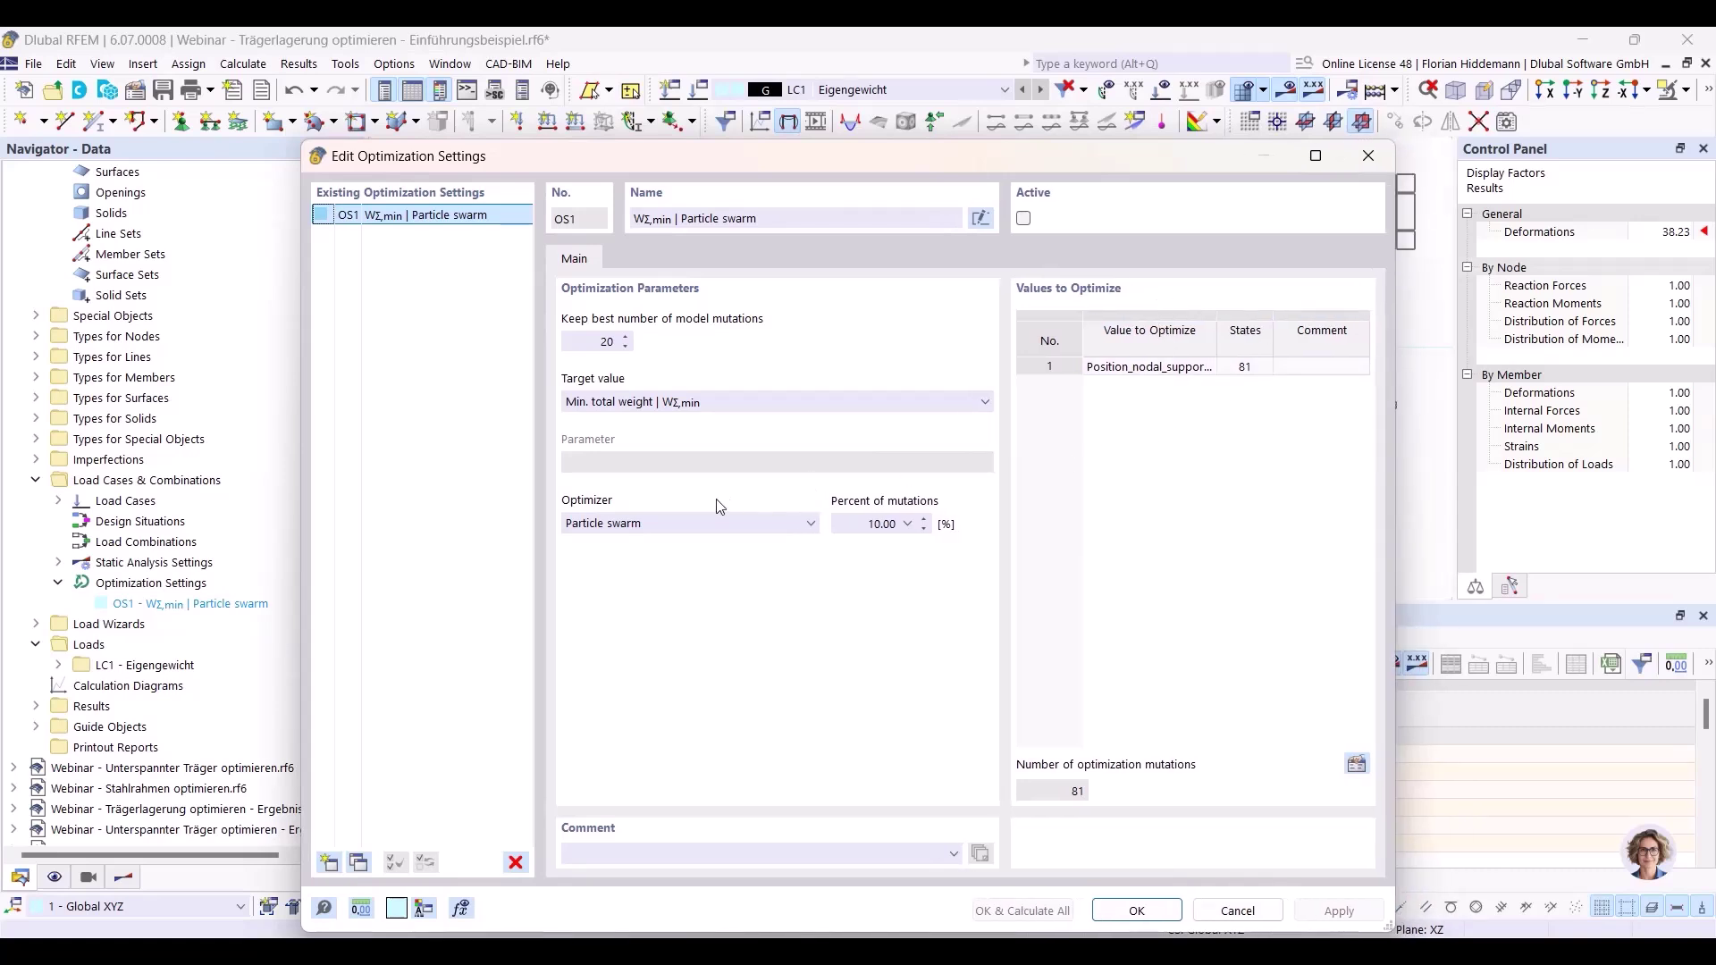
click(592, 342)
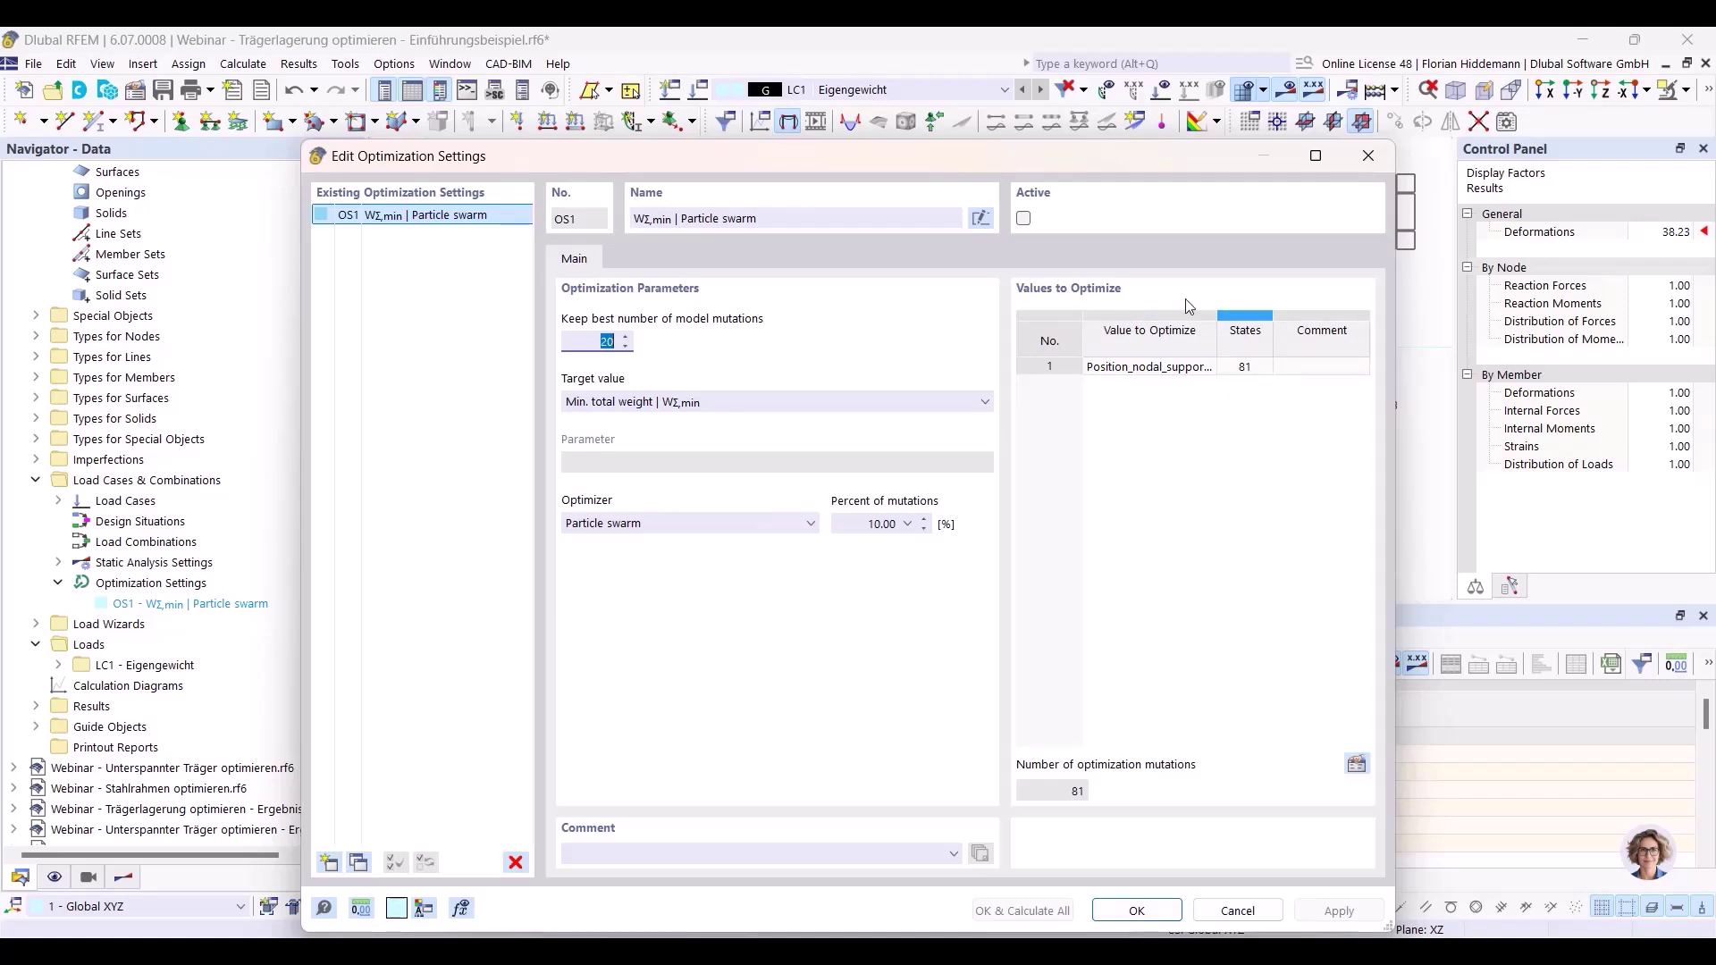
drag(1216, 332, 1247, 335)
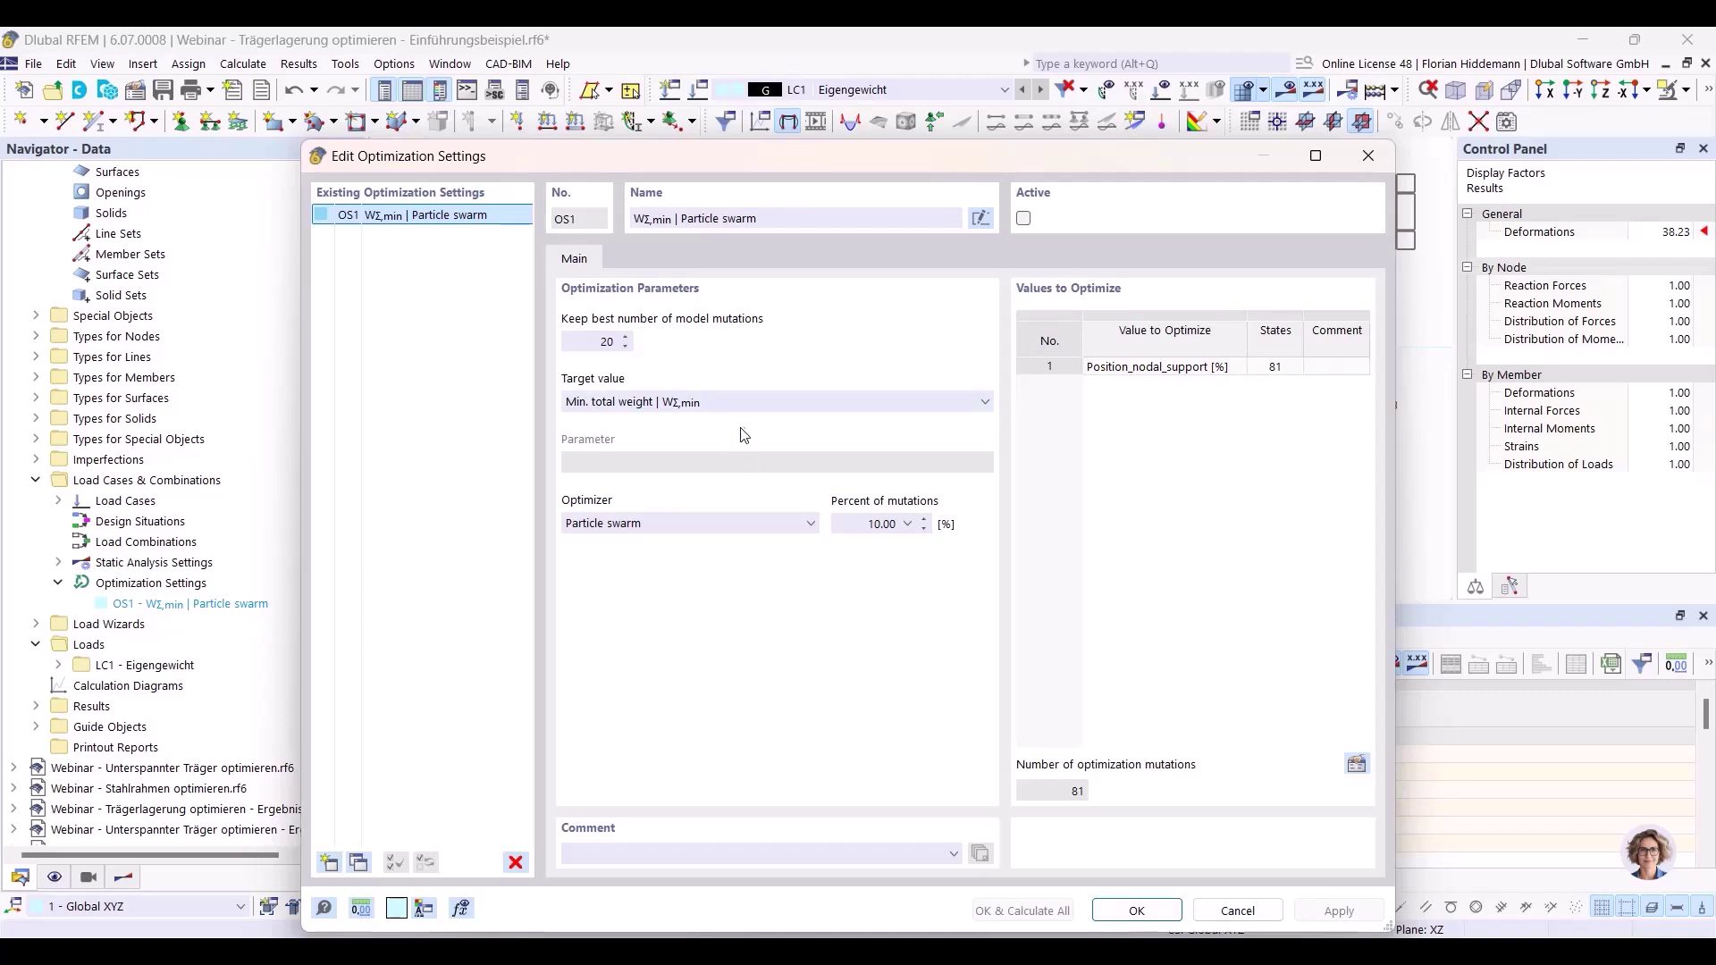
click(792, 523)
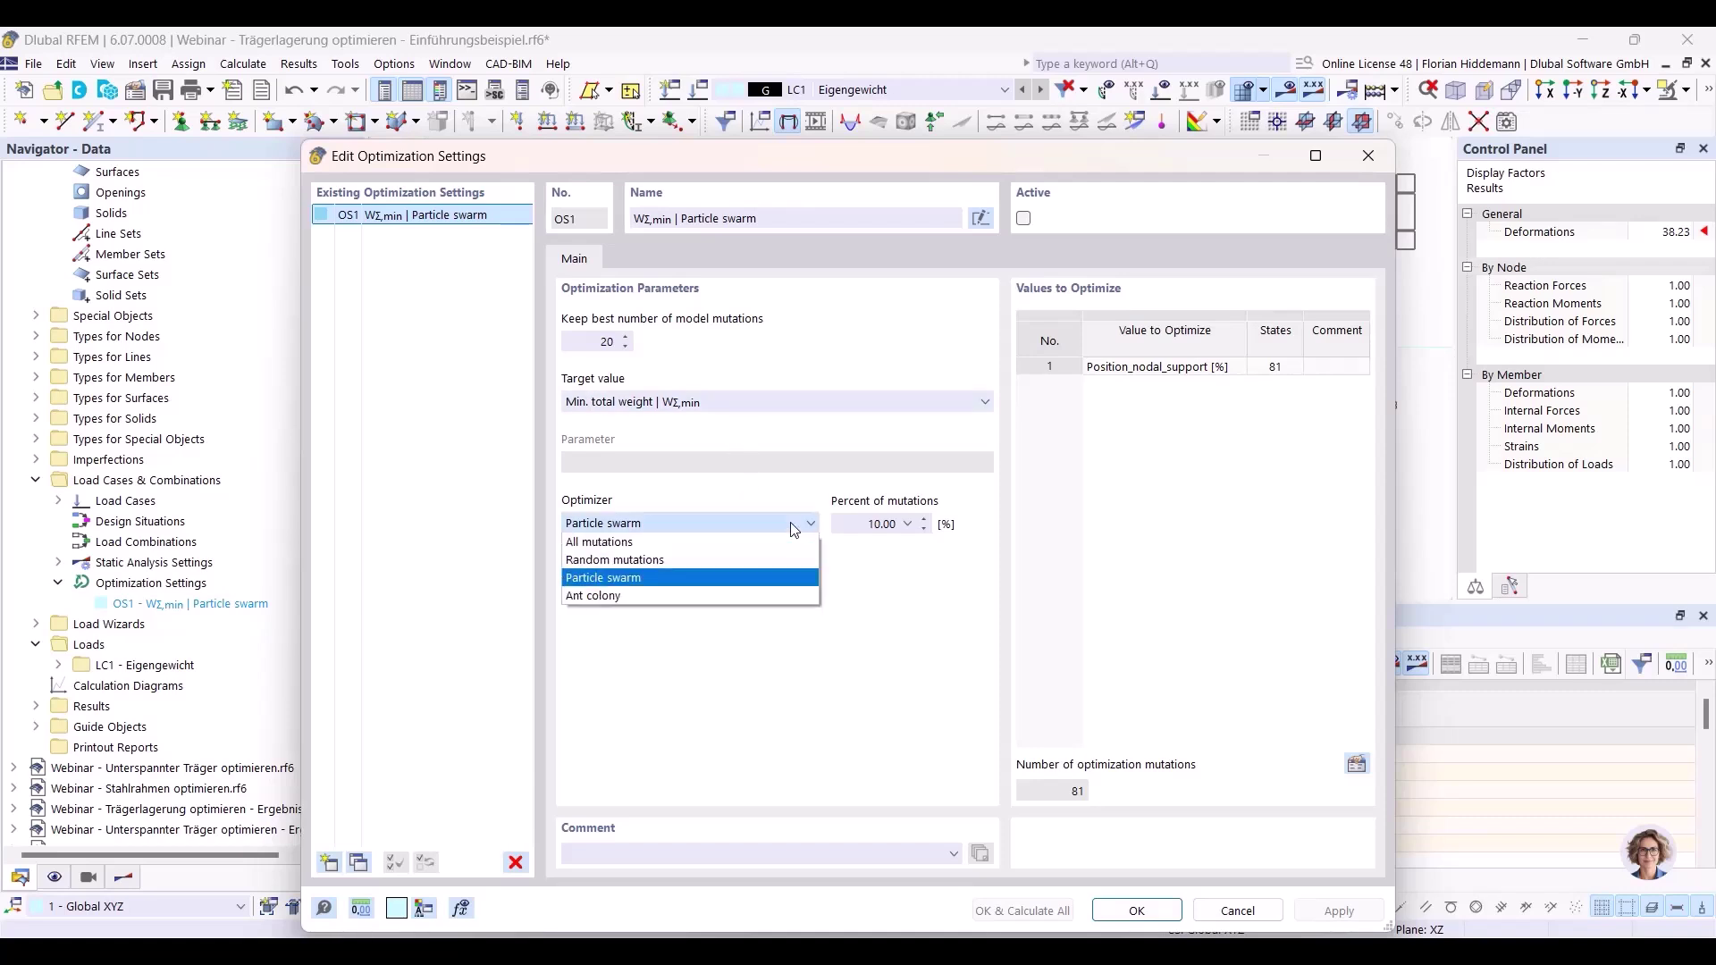
click(648, 545)
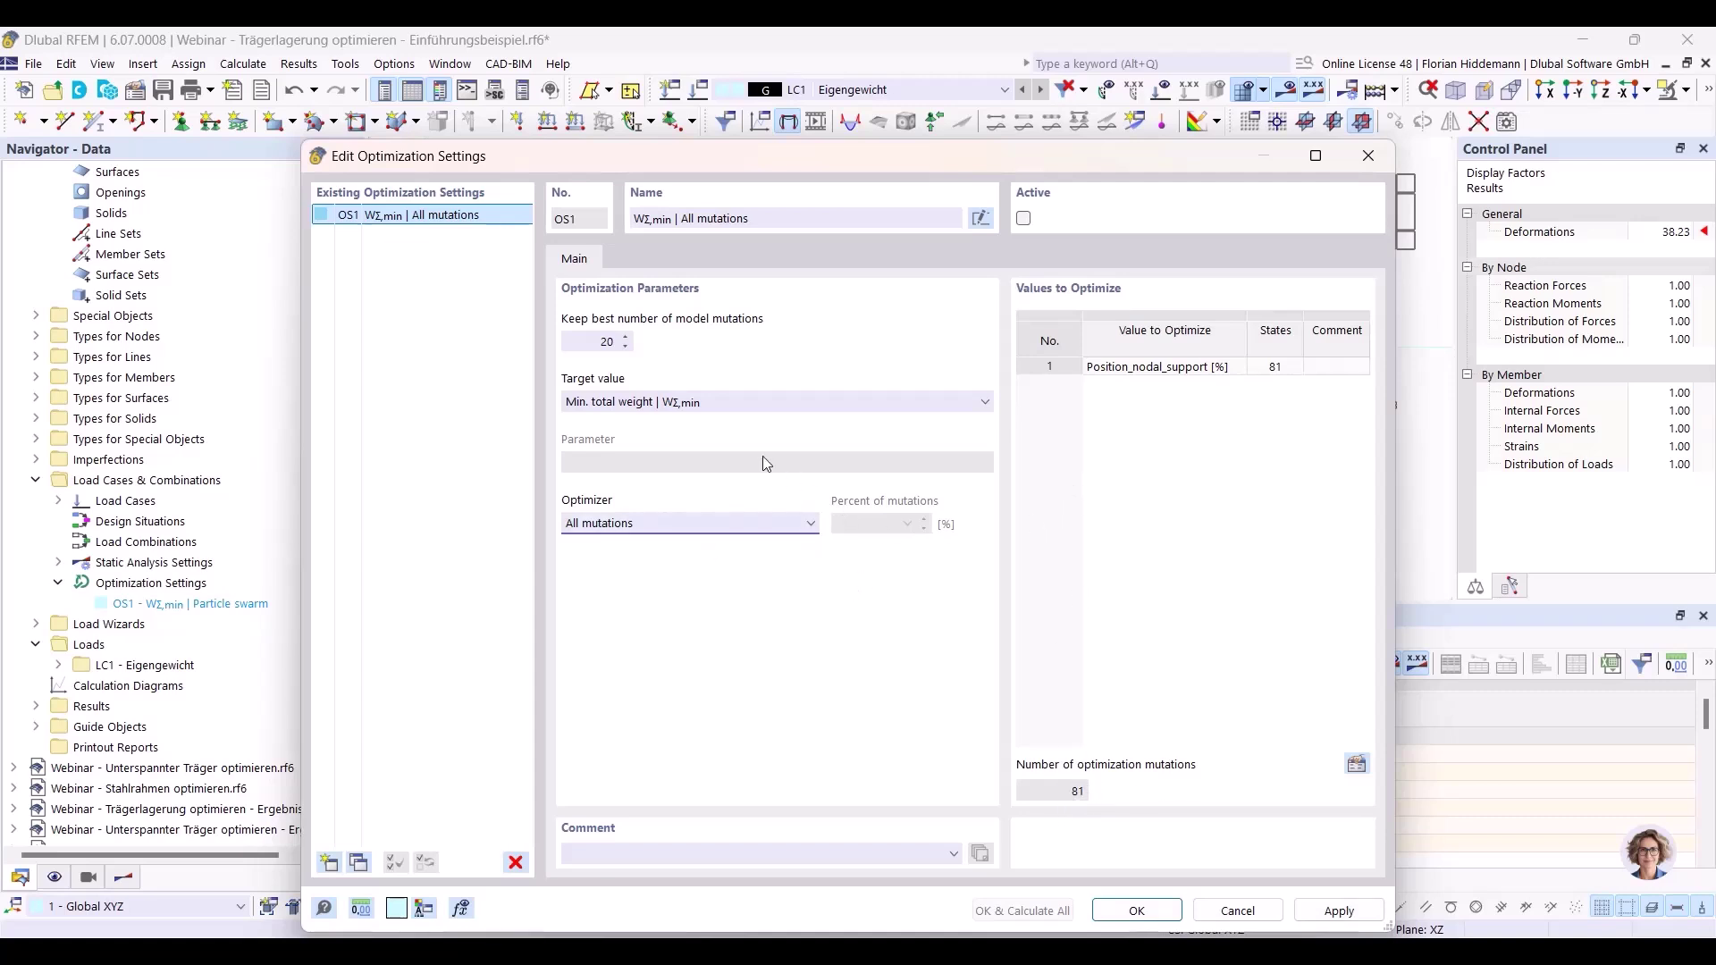
Set the optimization target value of OS1 to Min. vectorial displacement and accept the optimization settings.
click(686, 403)
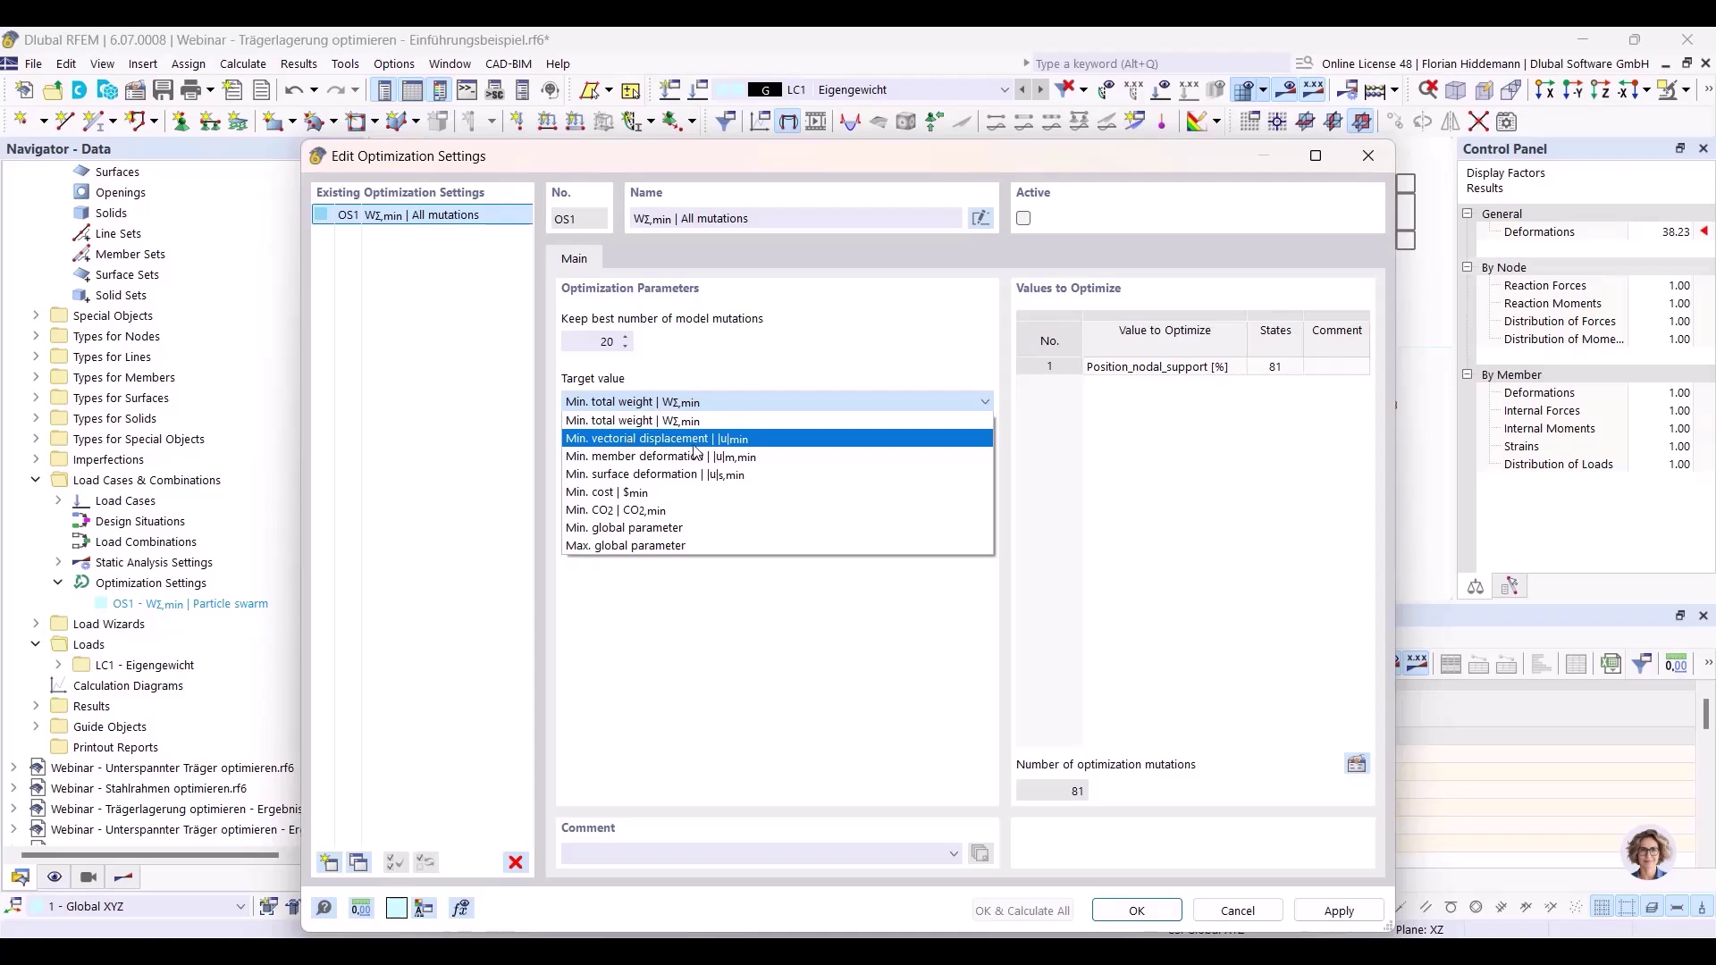
click(704, 439)
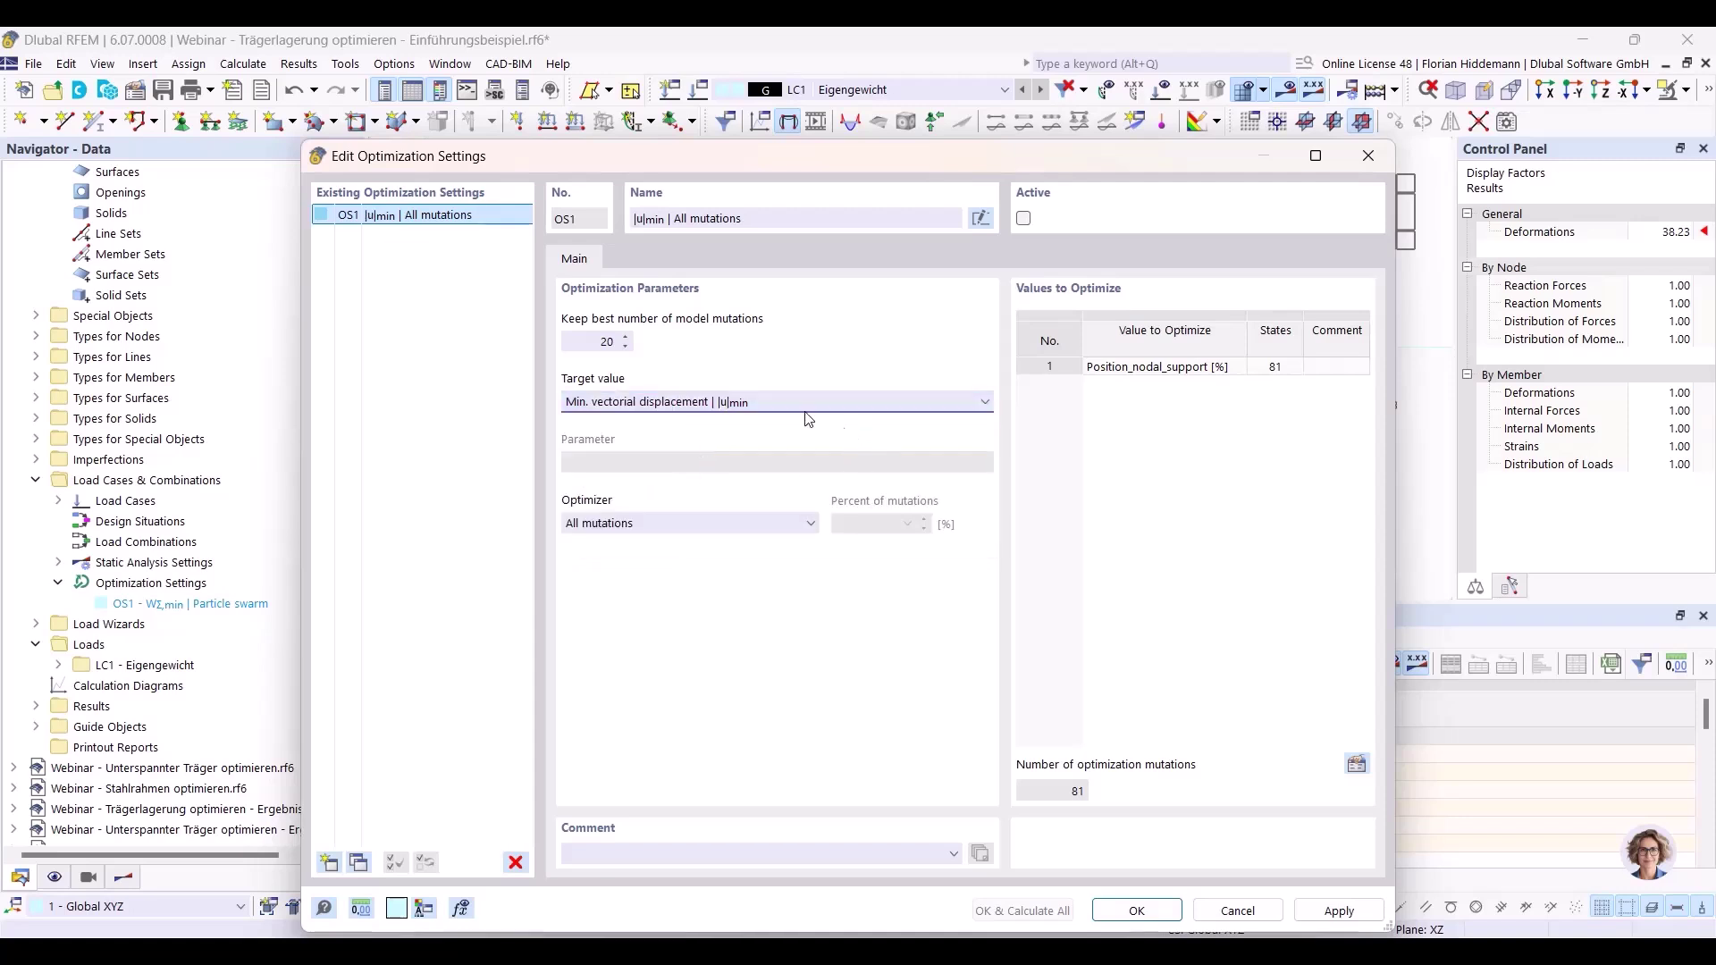
click(746, 404)
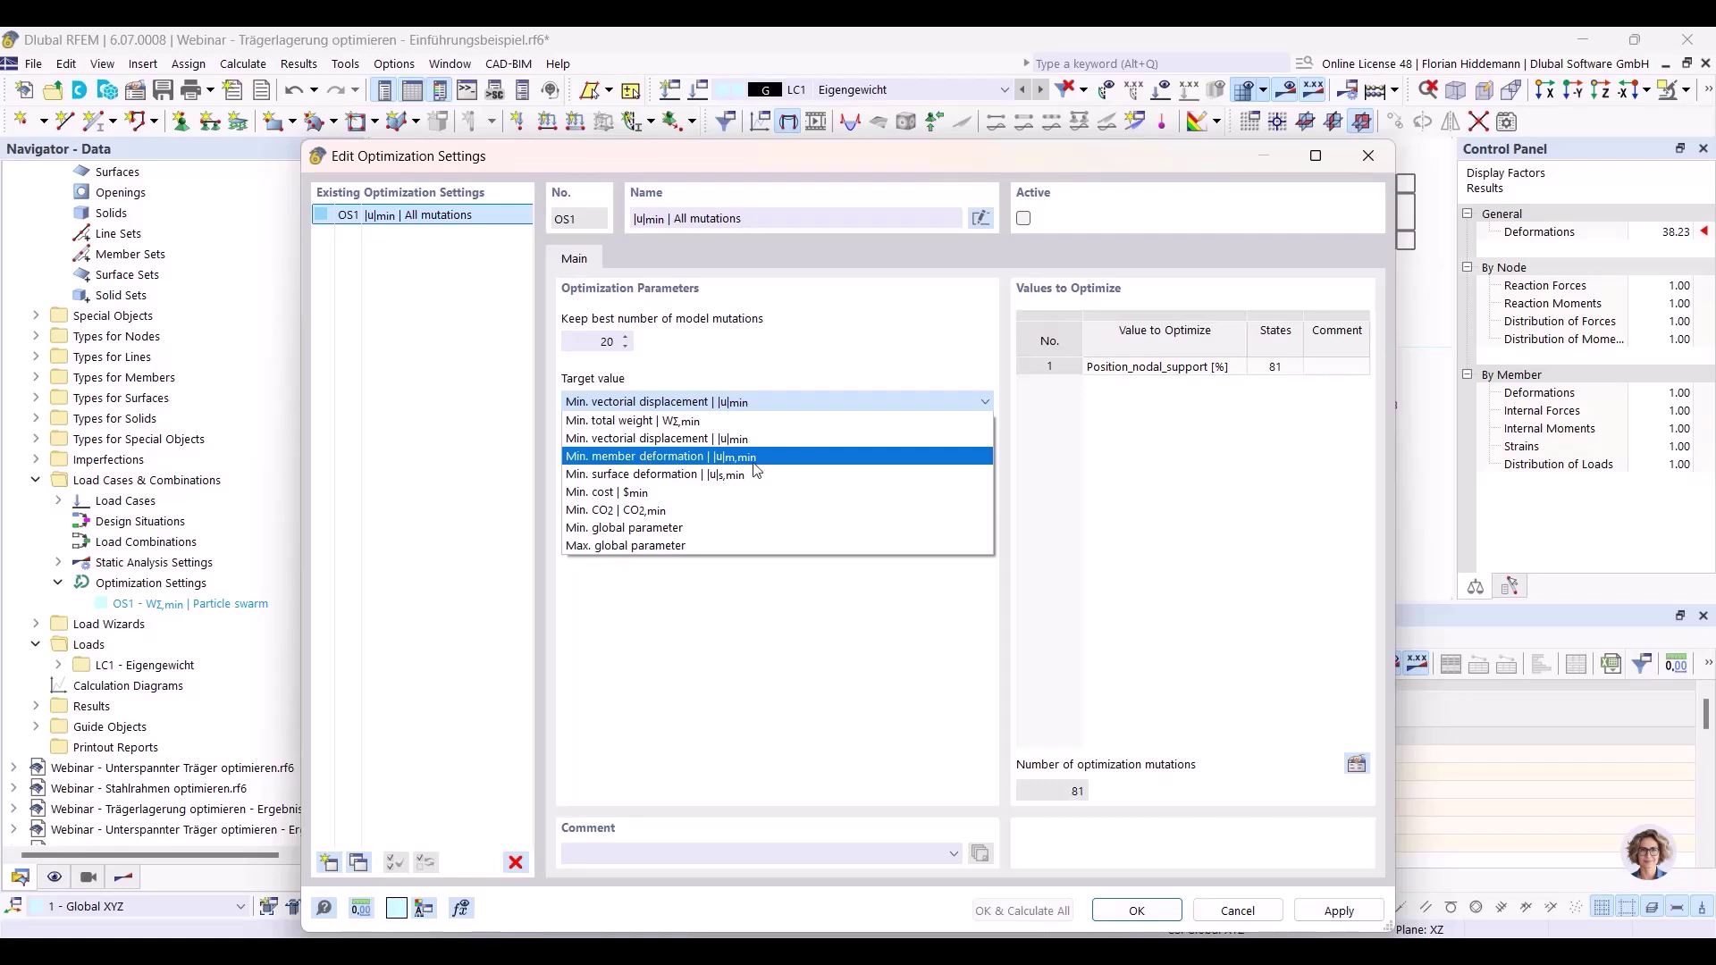
click(642, 441)
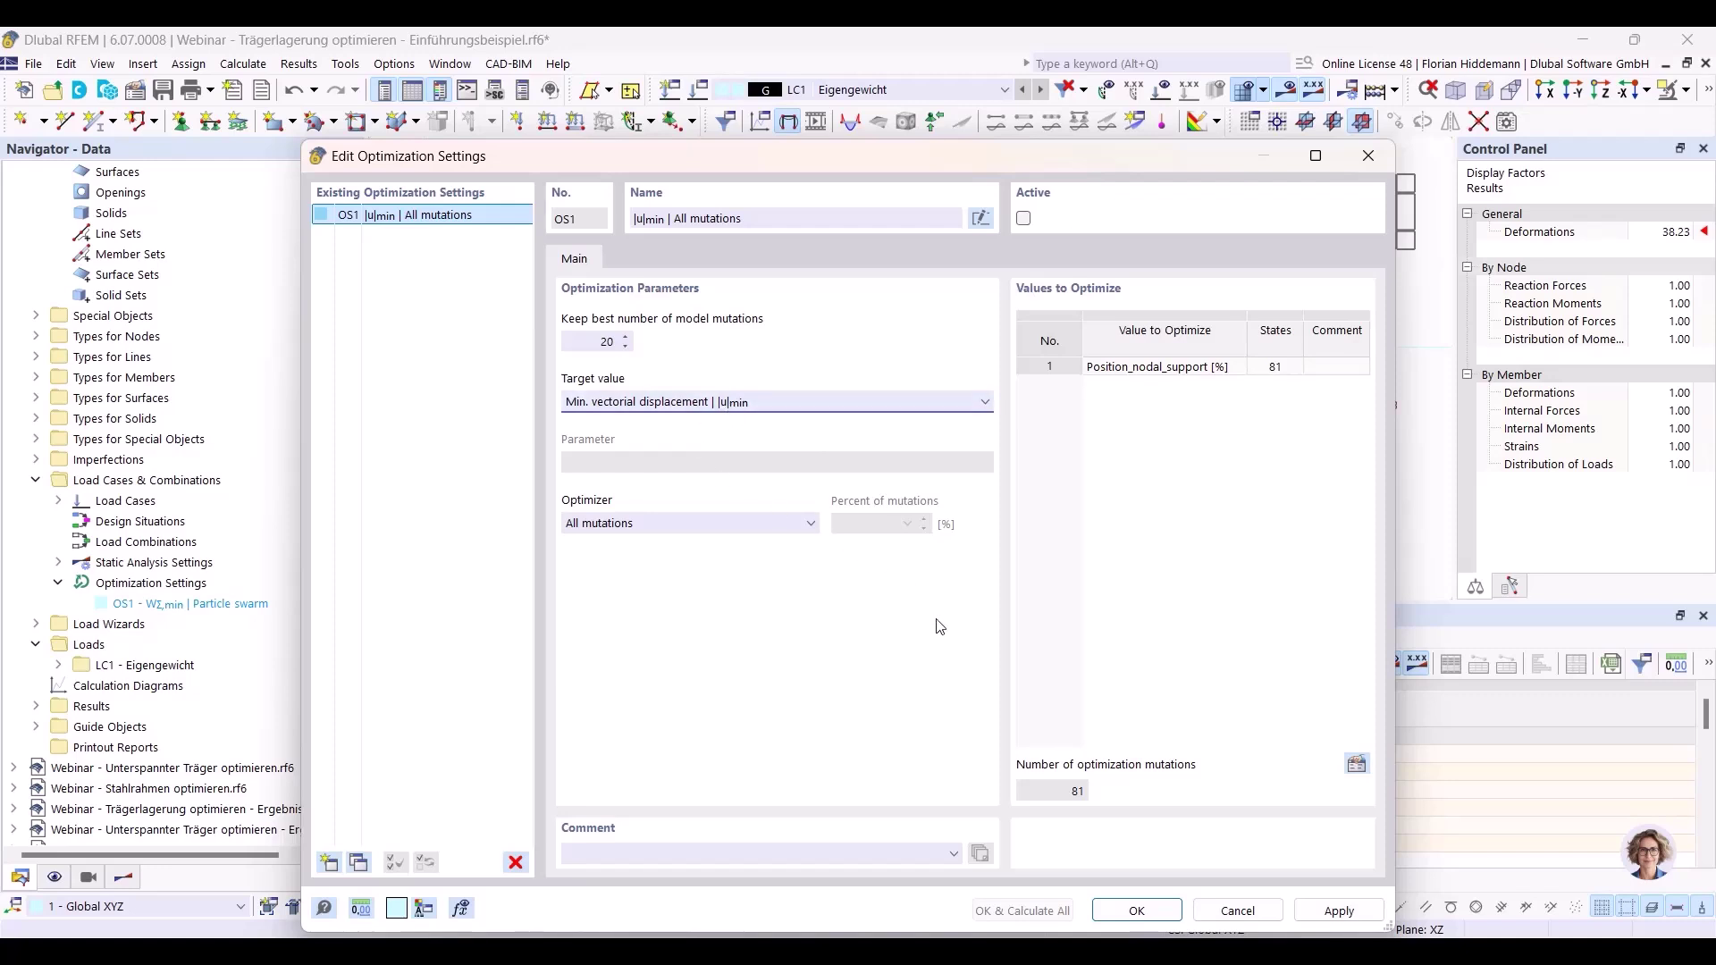
click(1137, 911)
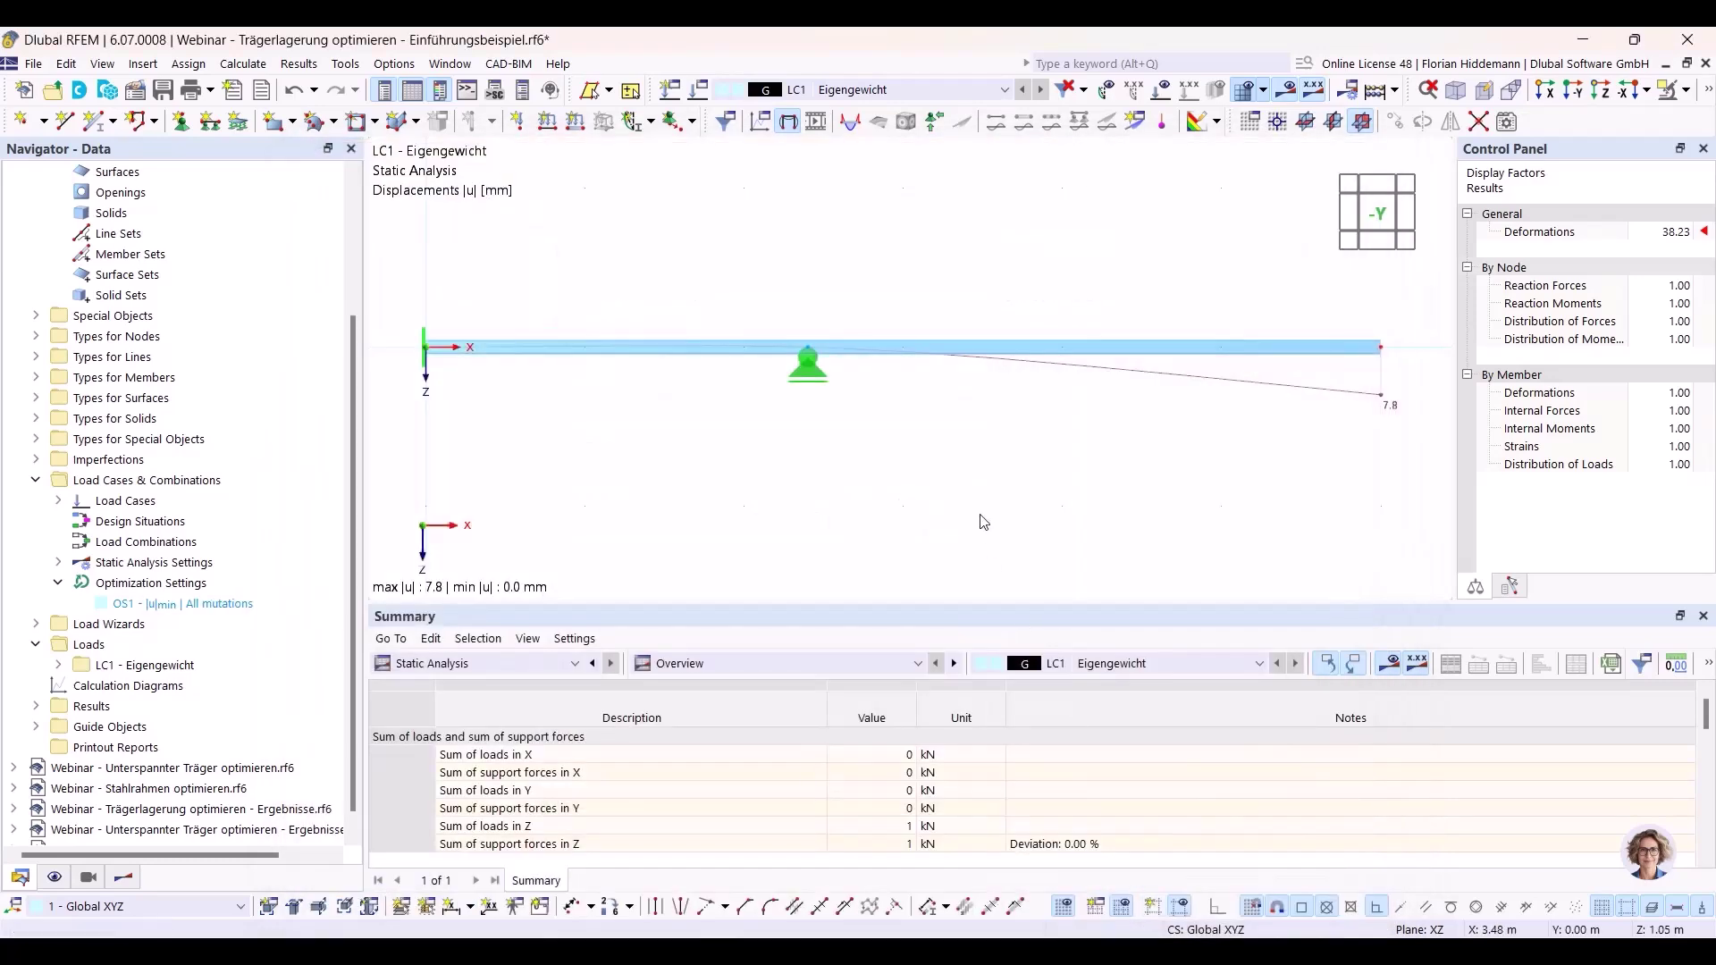
Run the calculation of the whole model with all its load cases.
click(243, 64)
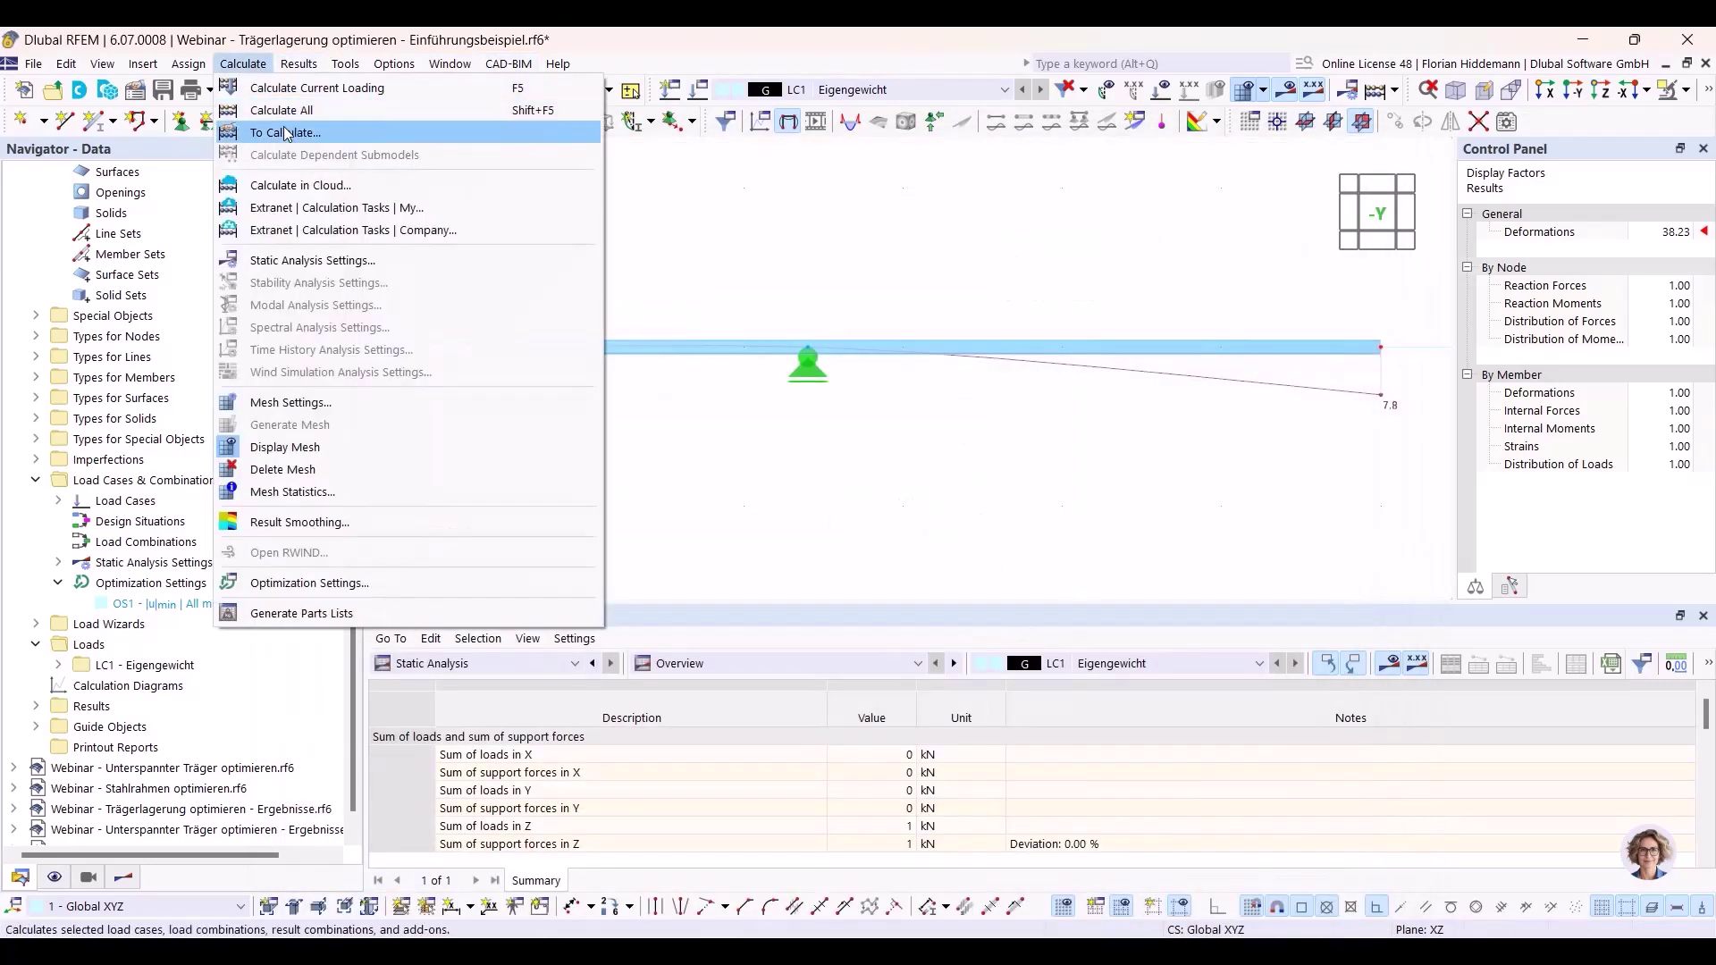
click(277, 110)
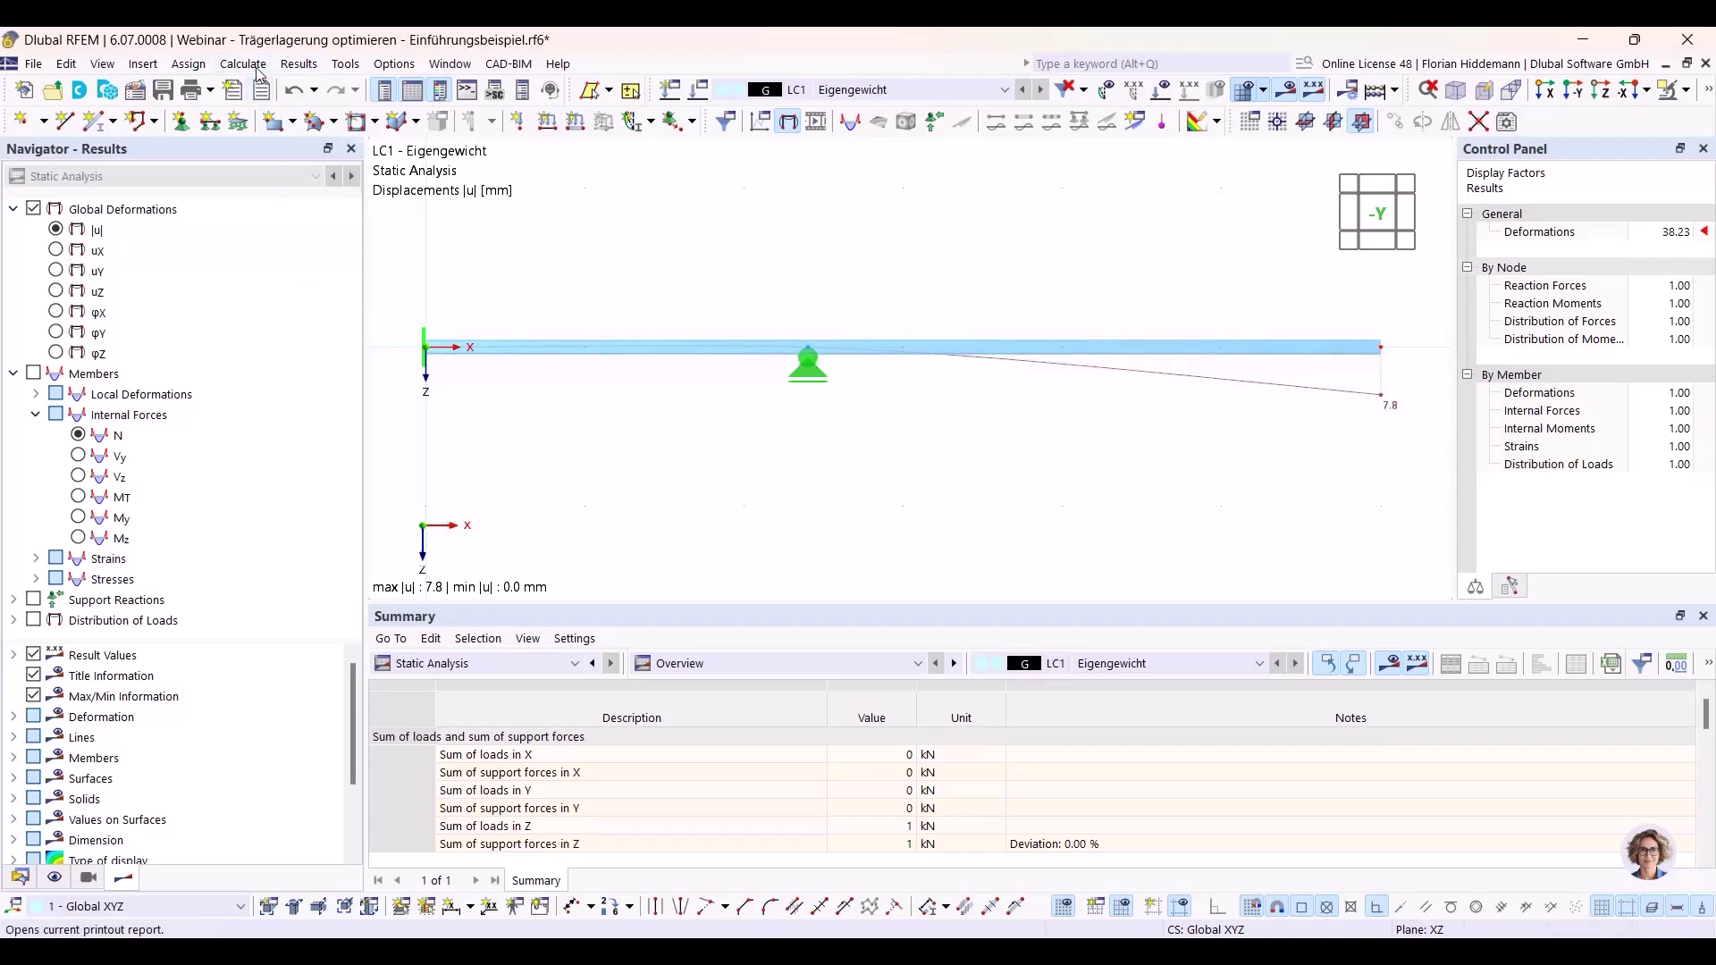
Set optimization setting OS1 for the minimum vectorial displacement to active and accept the optimization settings.
click(25, 878)
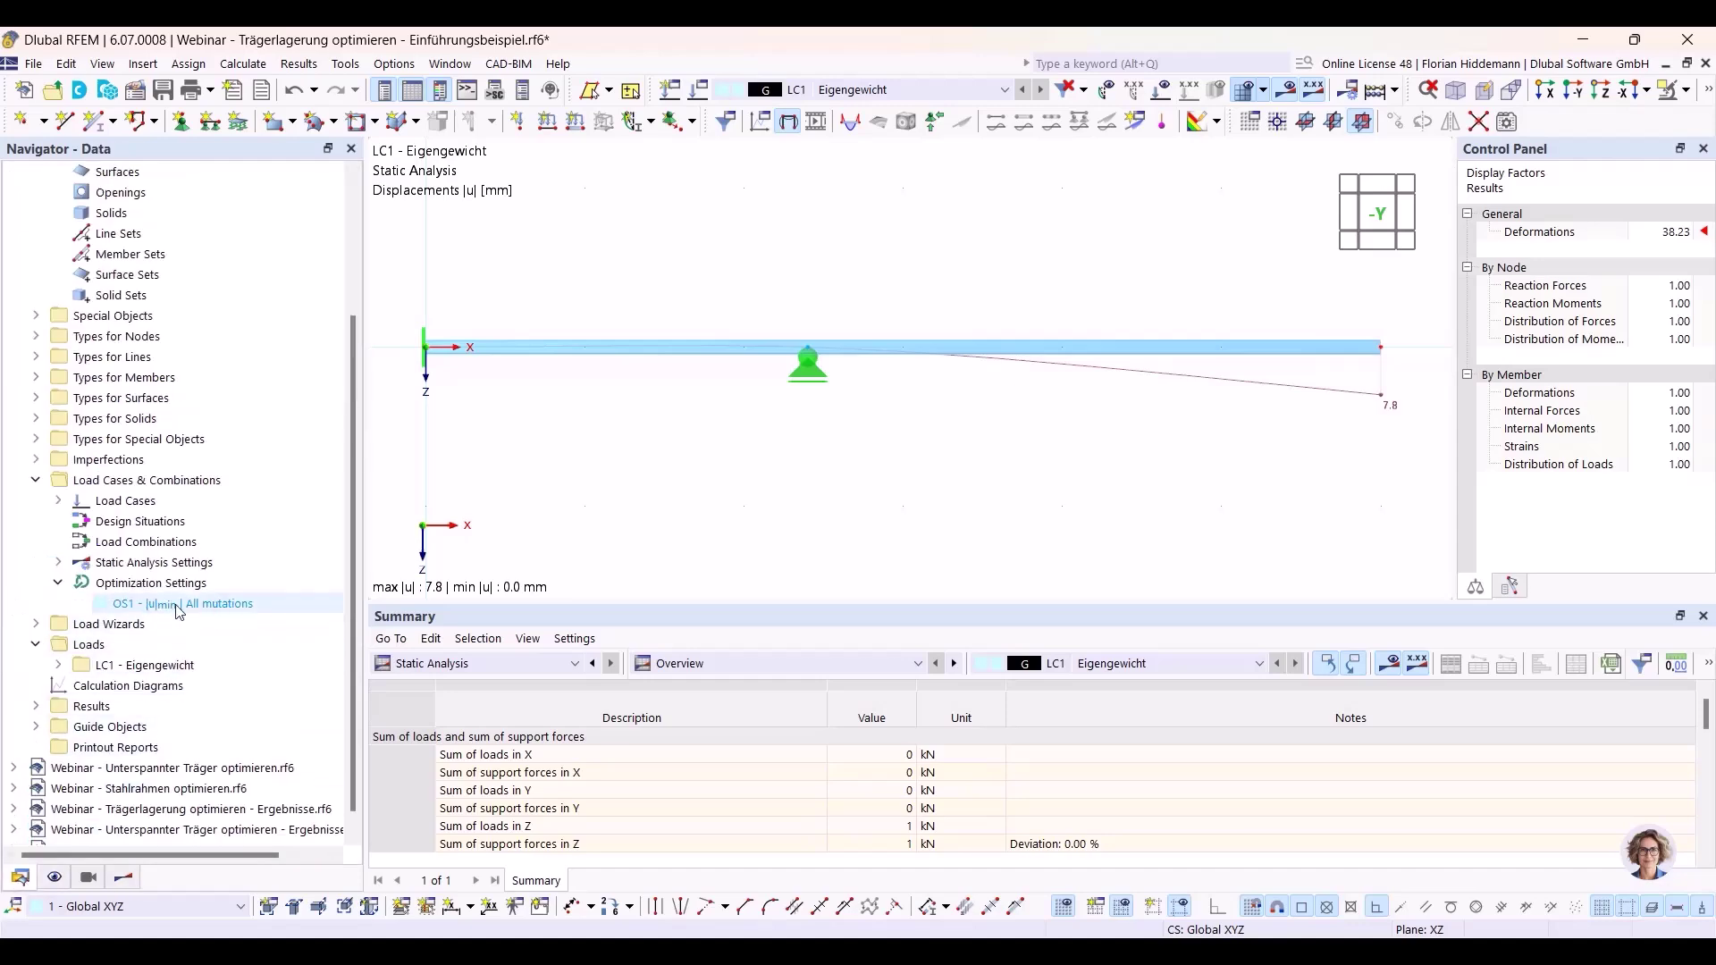
click(243, 64)
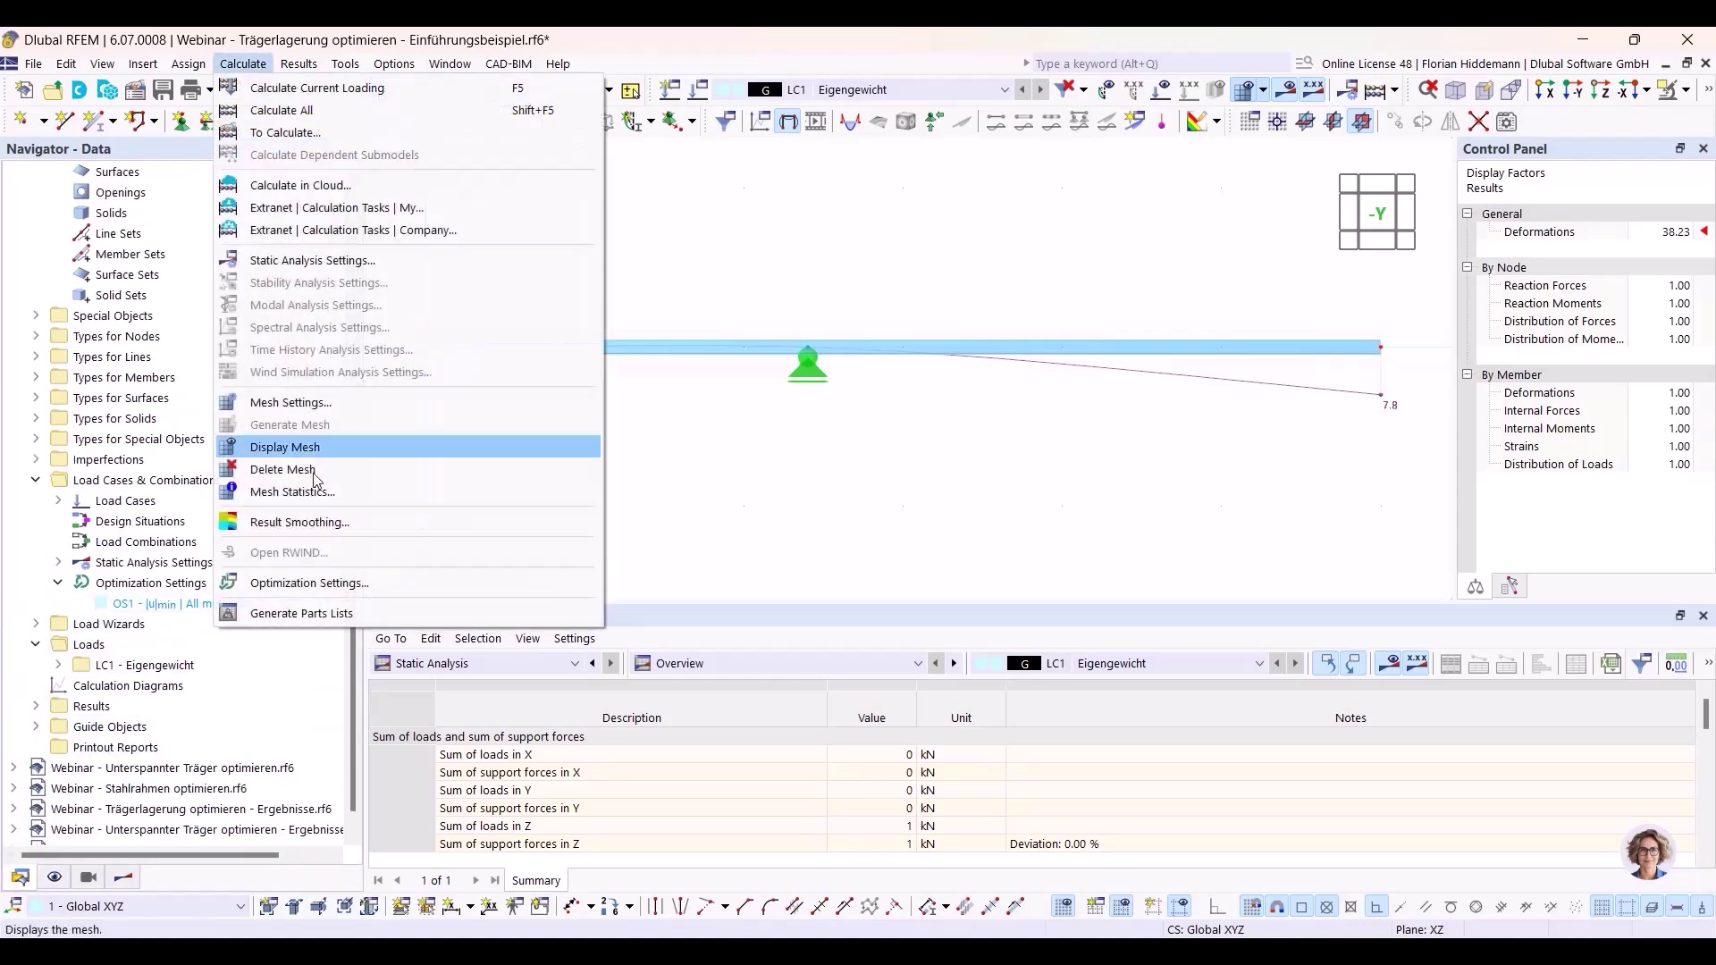
click(320, 585)
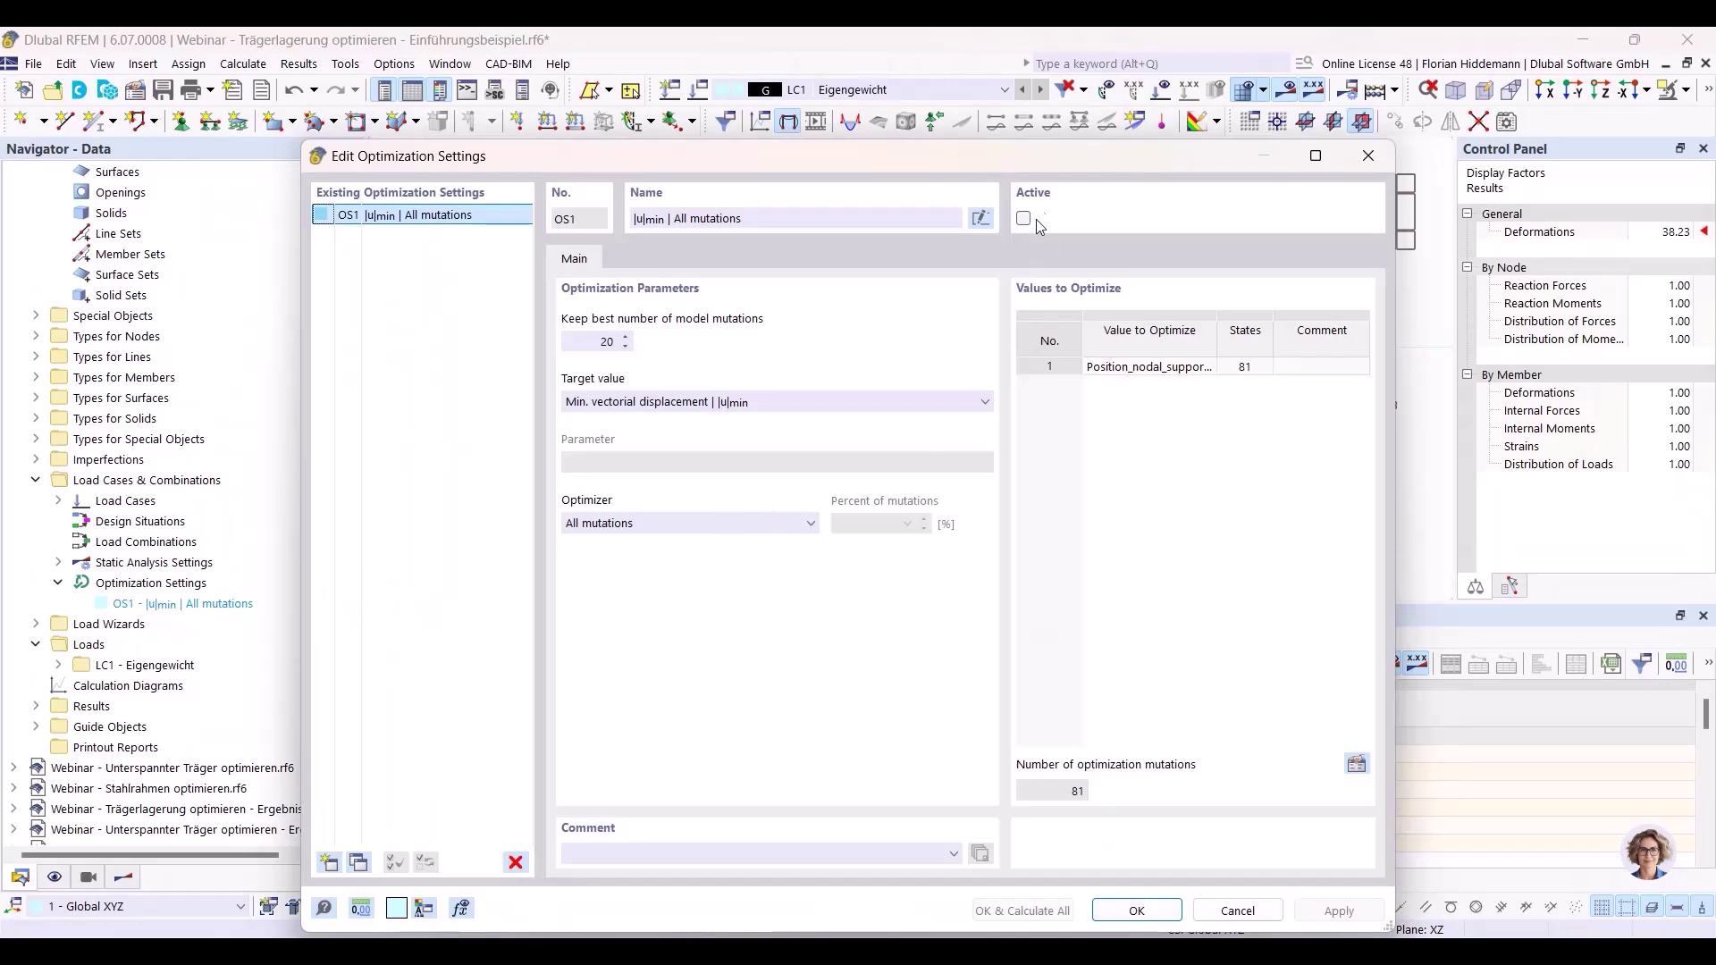
mouse_move(1021, 153)
mouse_down()
mouse_move(1024, 117)
mouse_move(1024, 144)
mouse_up()
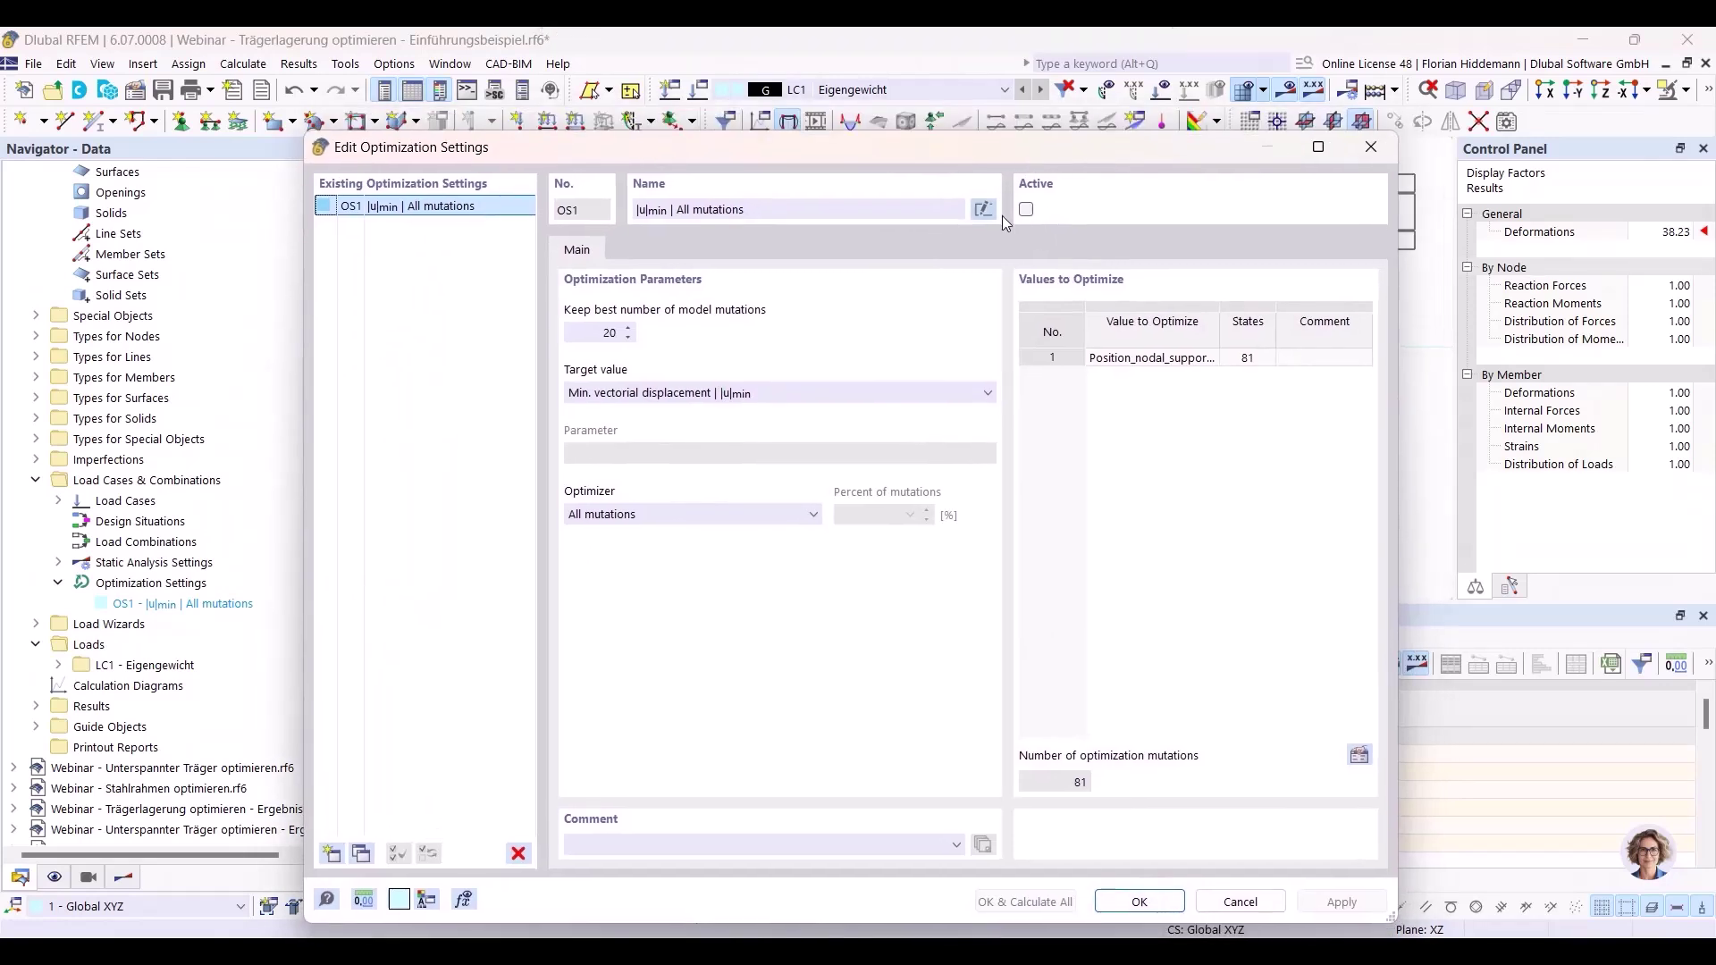
click(1026, 210)
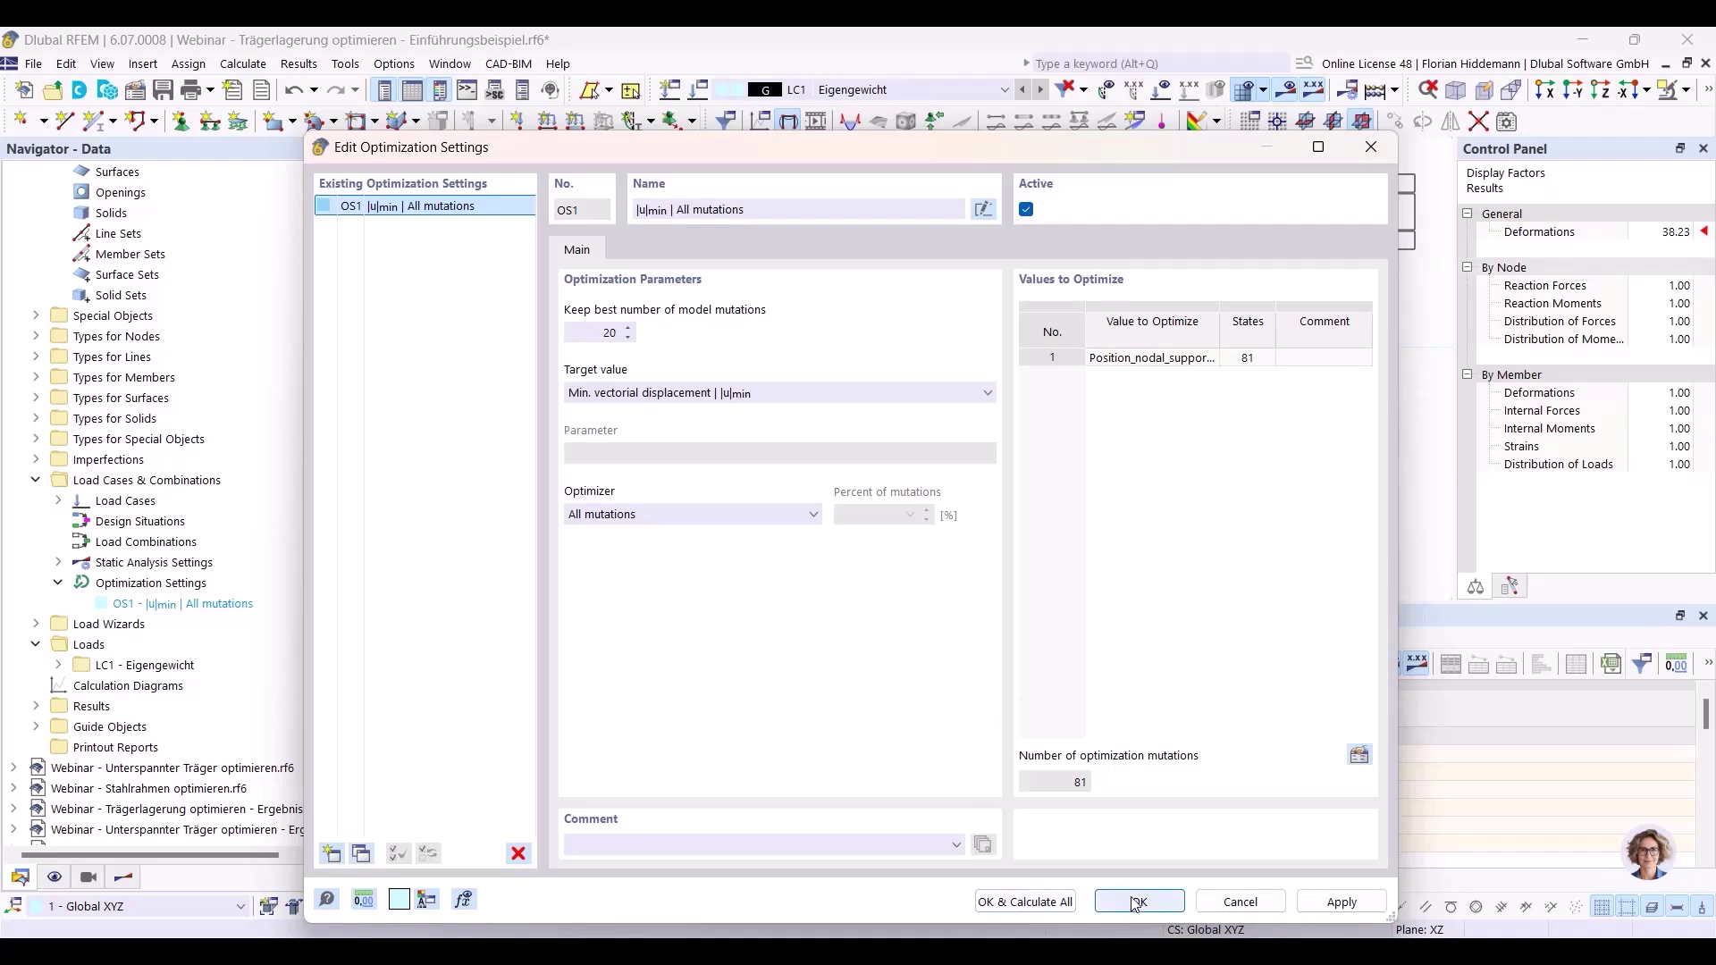
click(1168, 904)
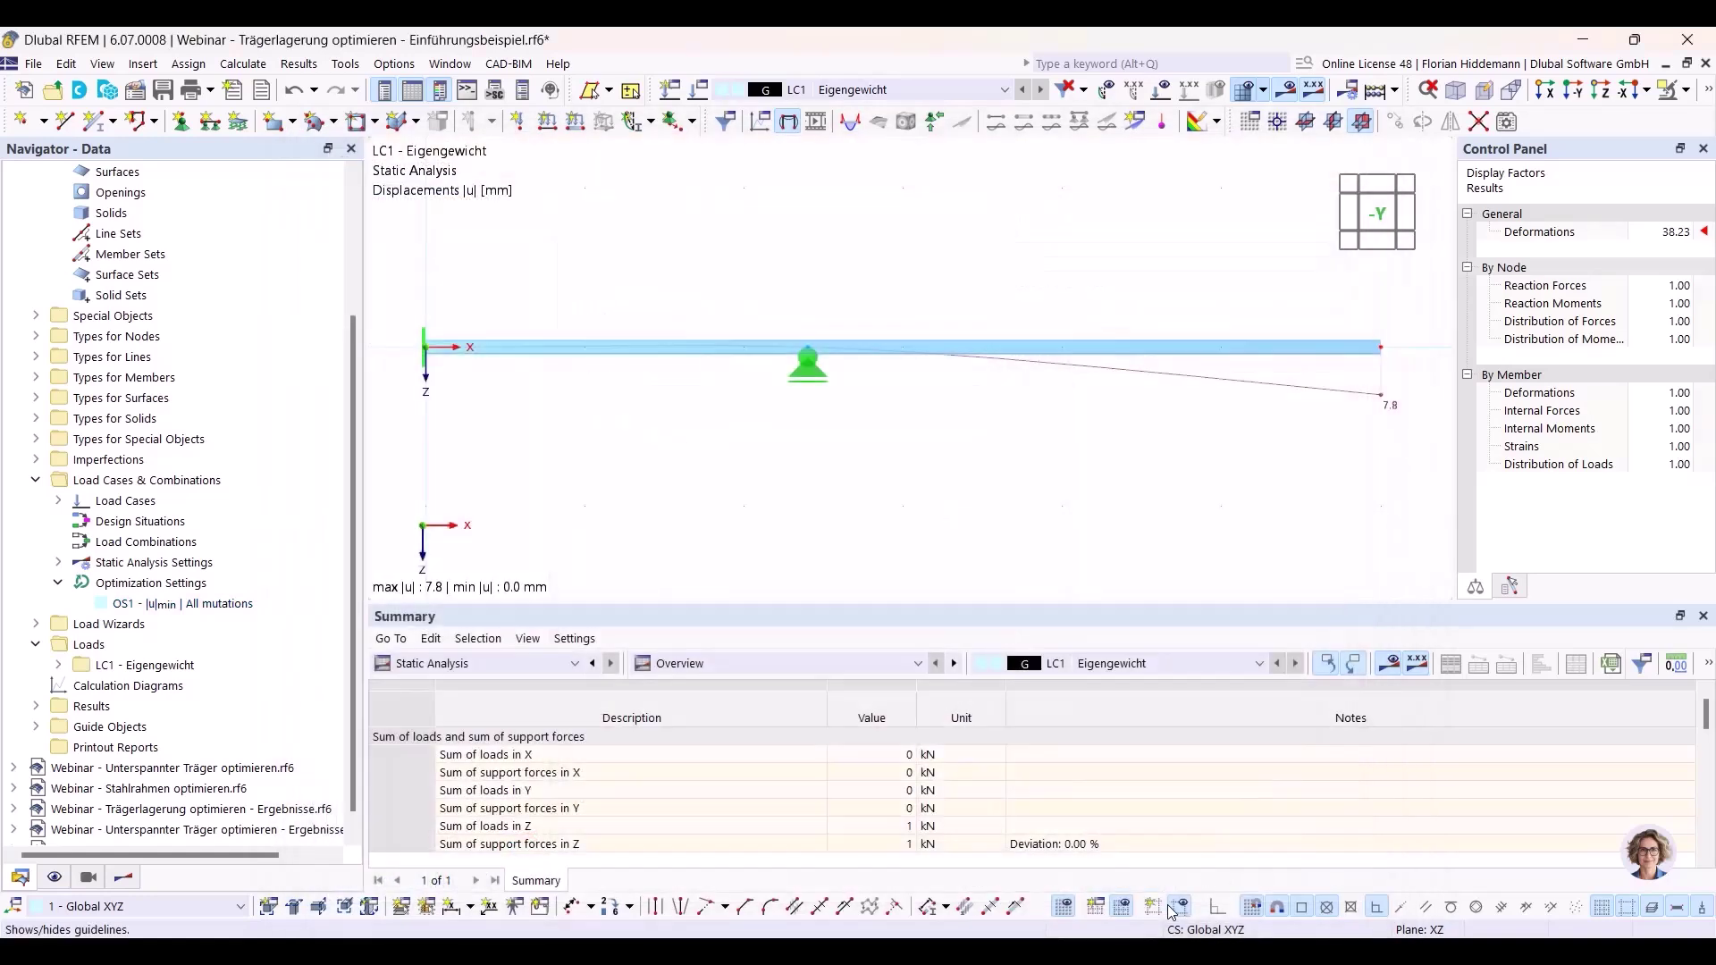
Calculate the whole model to start the OS1 optimization, moving the solver window aside to view the table of optimized values.
click(246, 64)
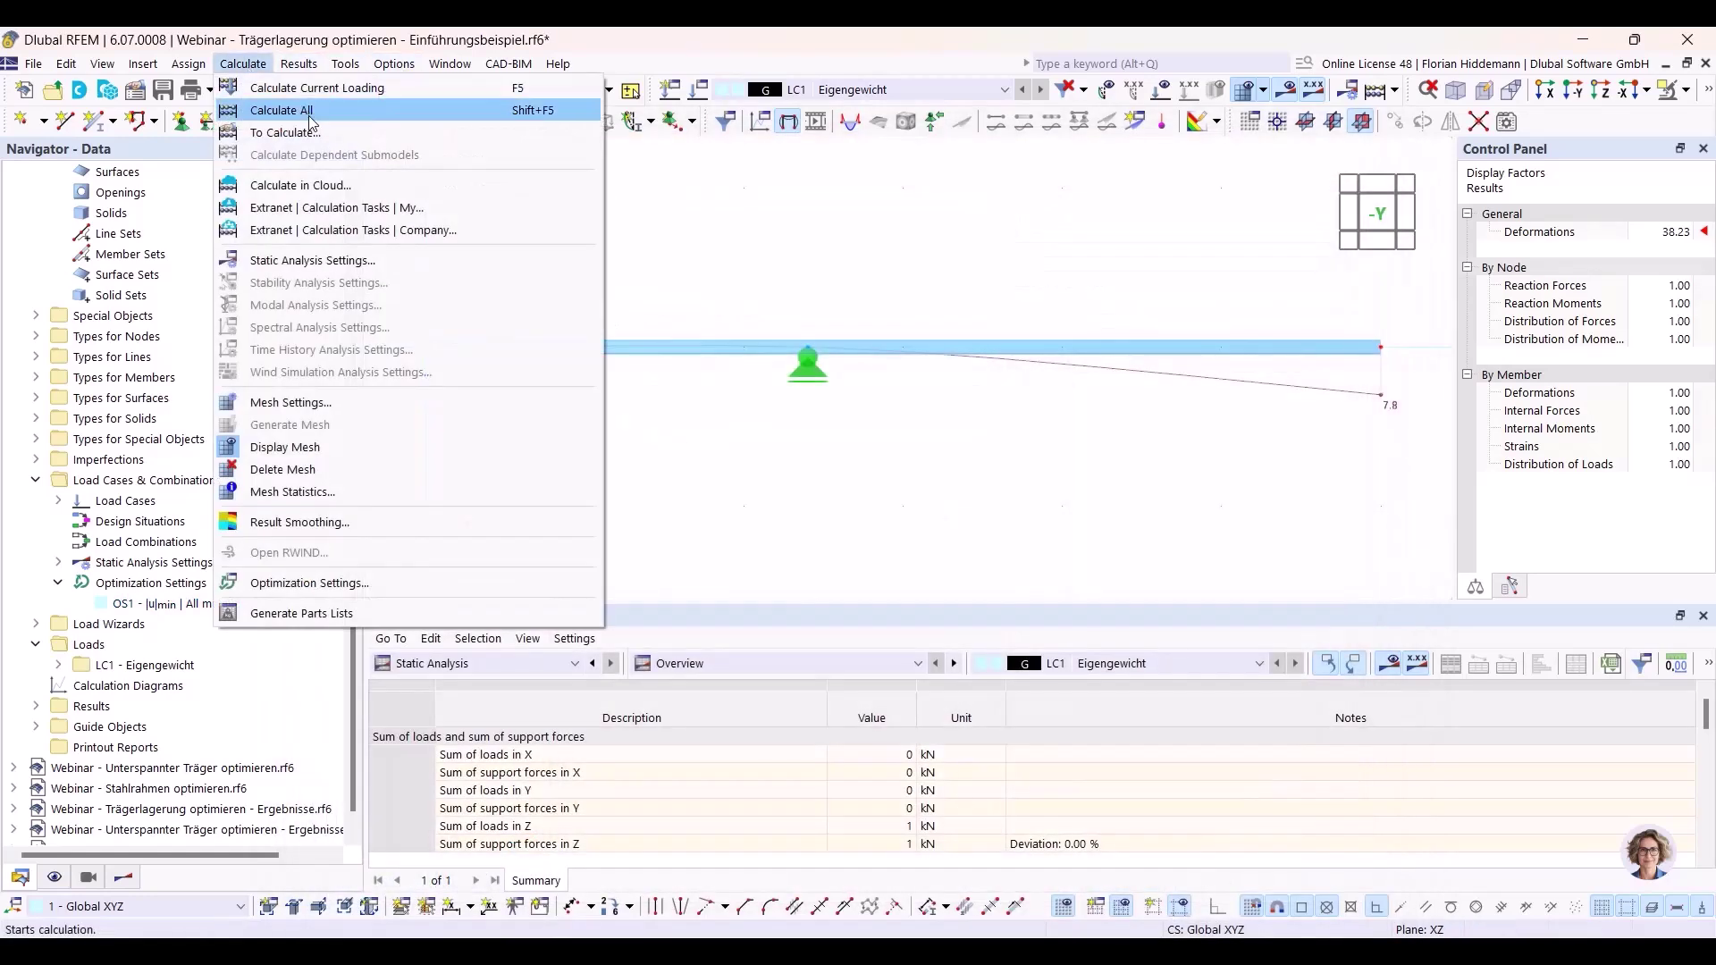
click(308, 113)
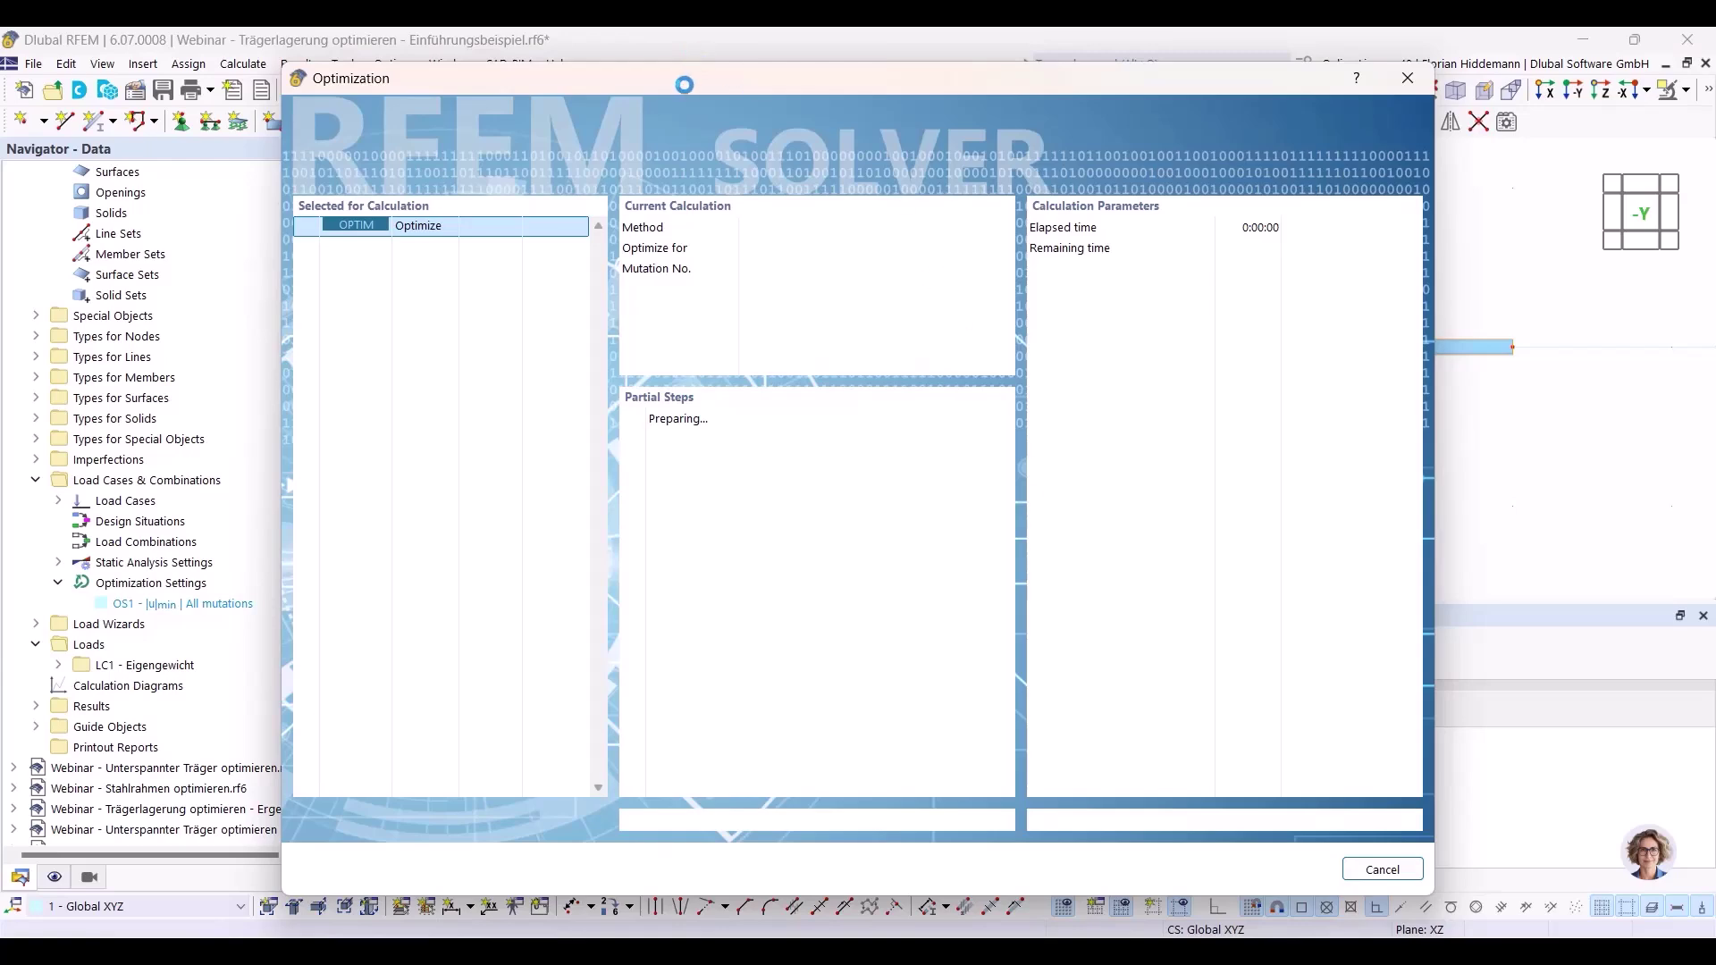
drag(673, 78, 1490, 713)
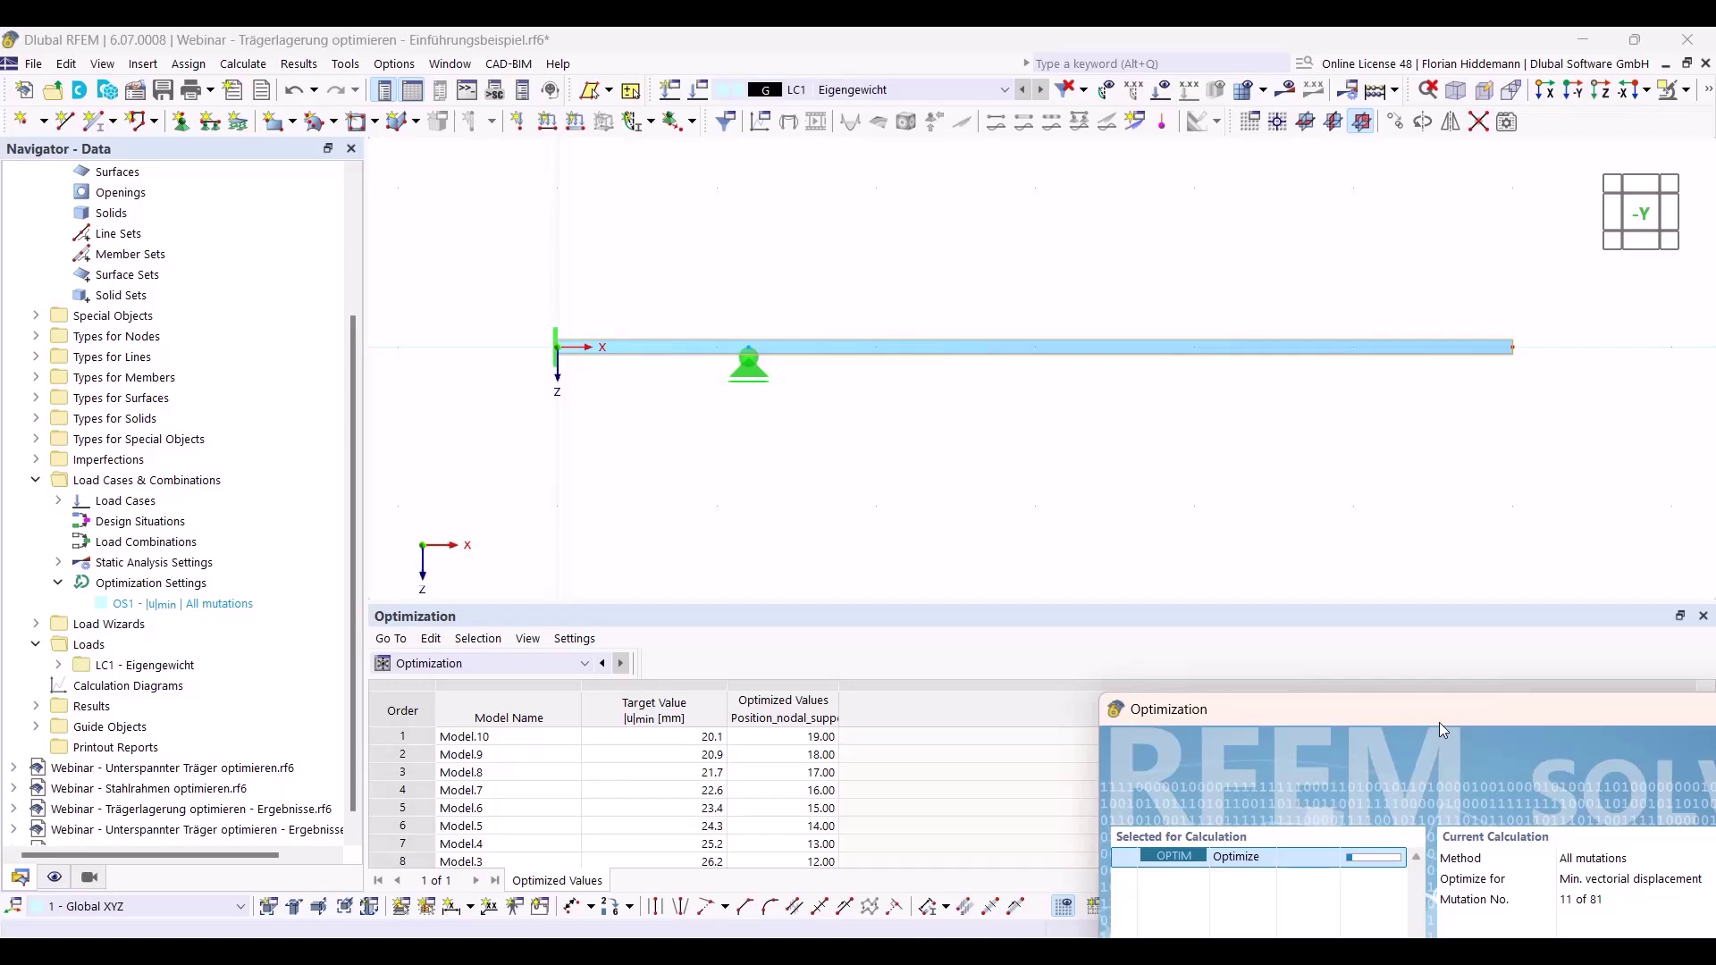
drag(1445, 715, 766, 154)
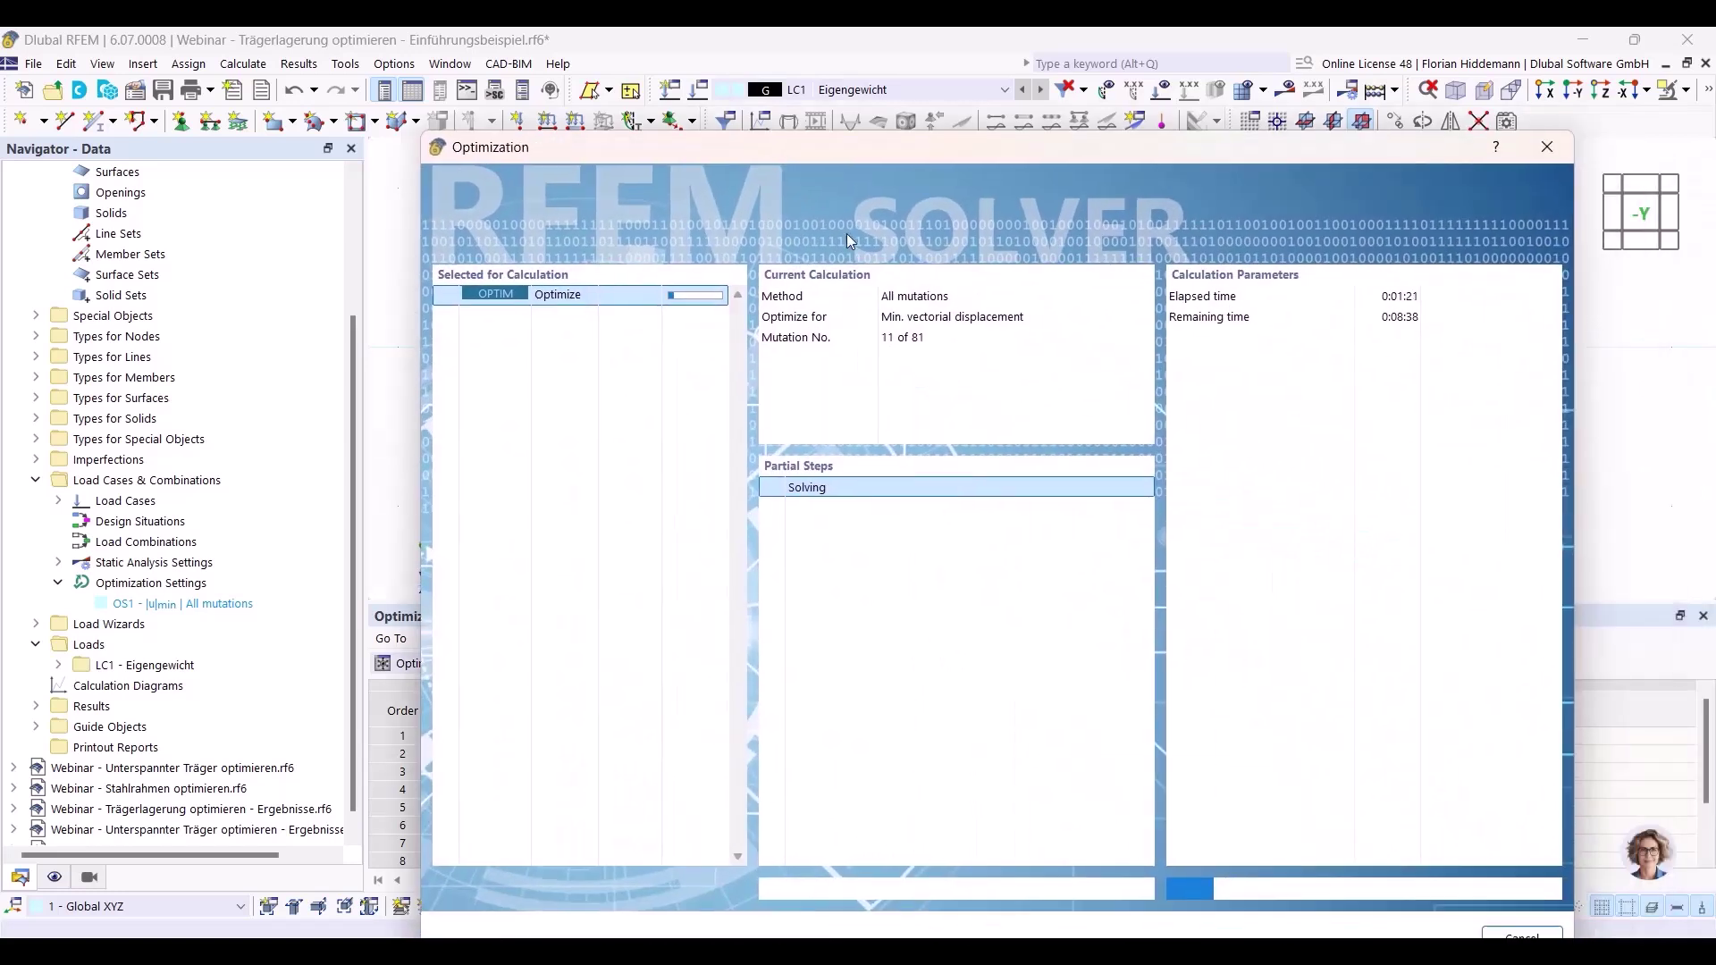
drag(1315, 159, 1291, 129)
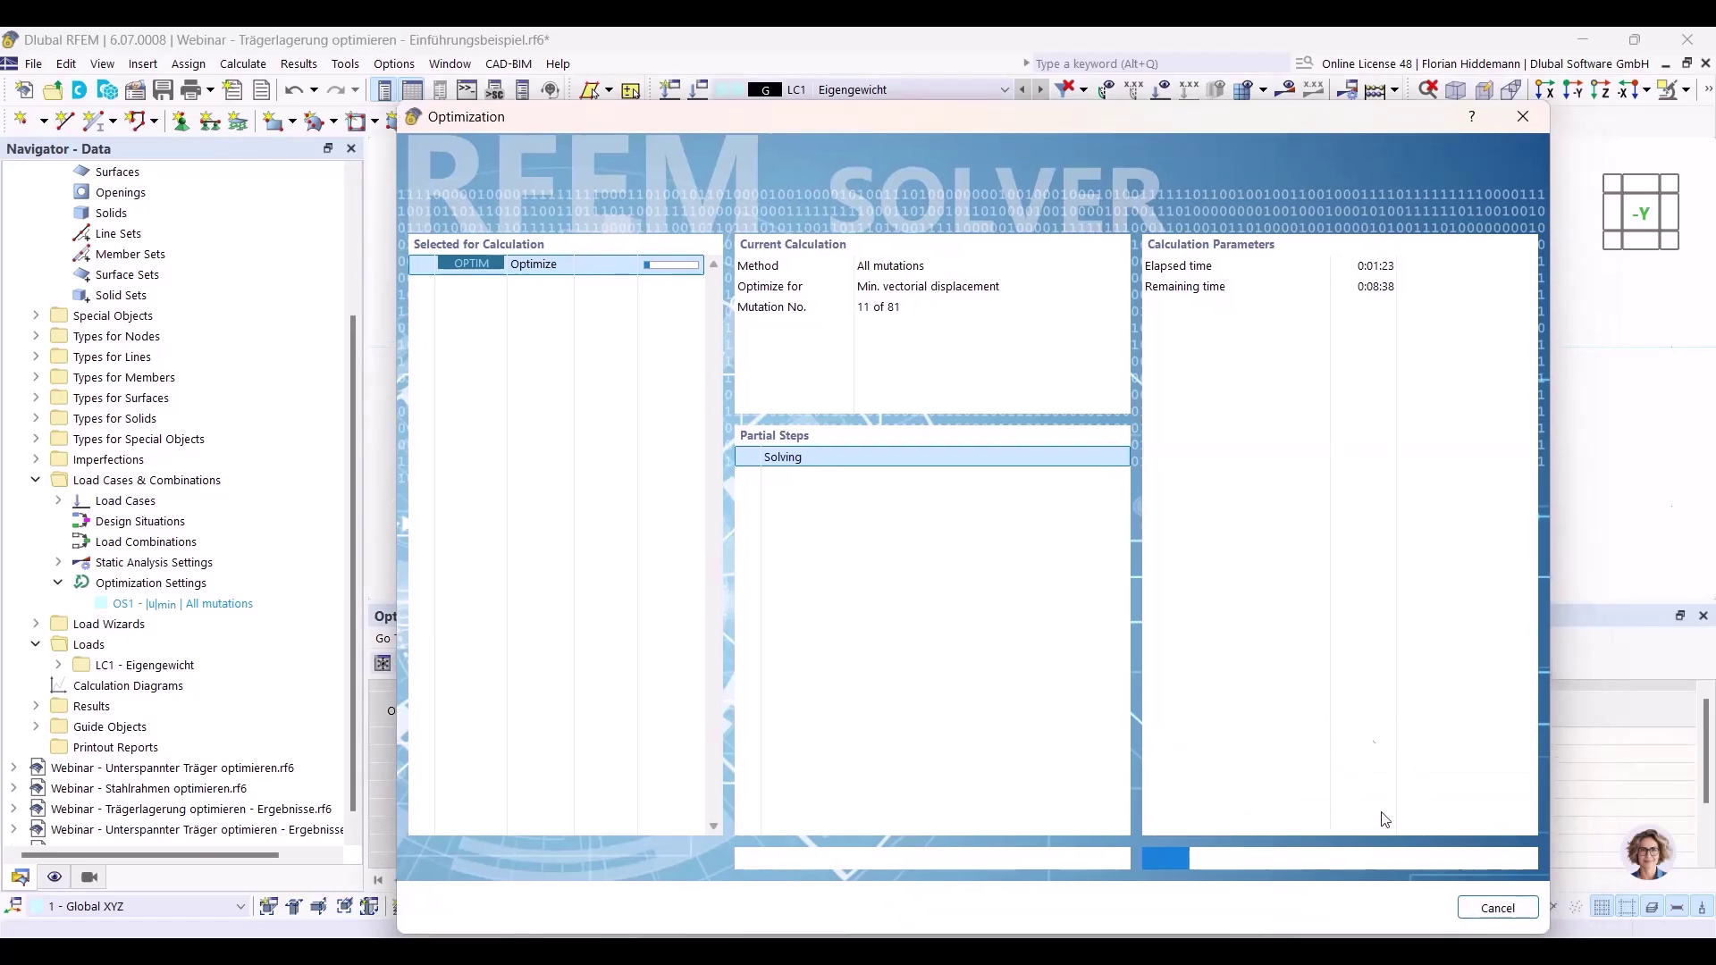
Cancel the running optimization before all mutations are solved and dismiss the cancellation notice.
click(1492, 908)
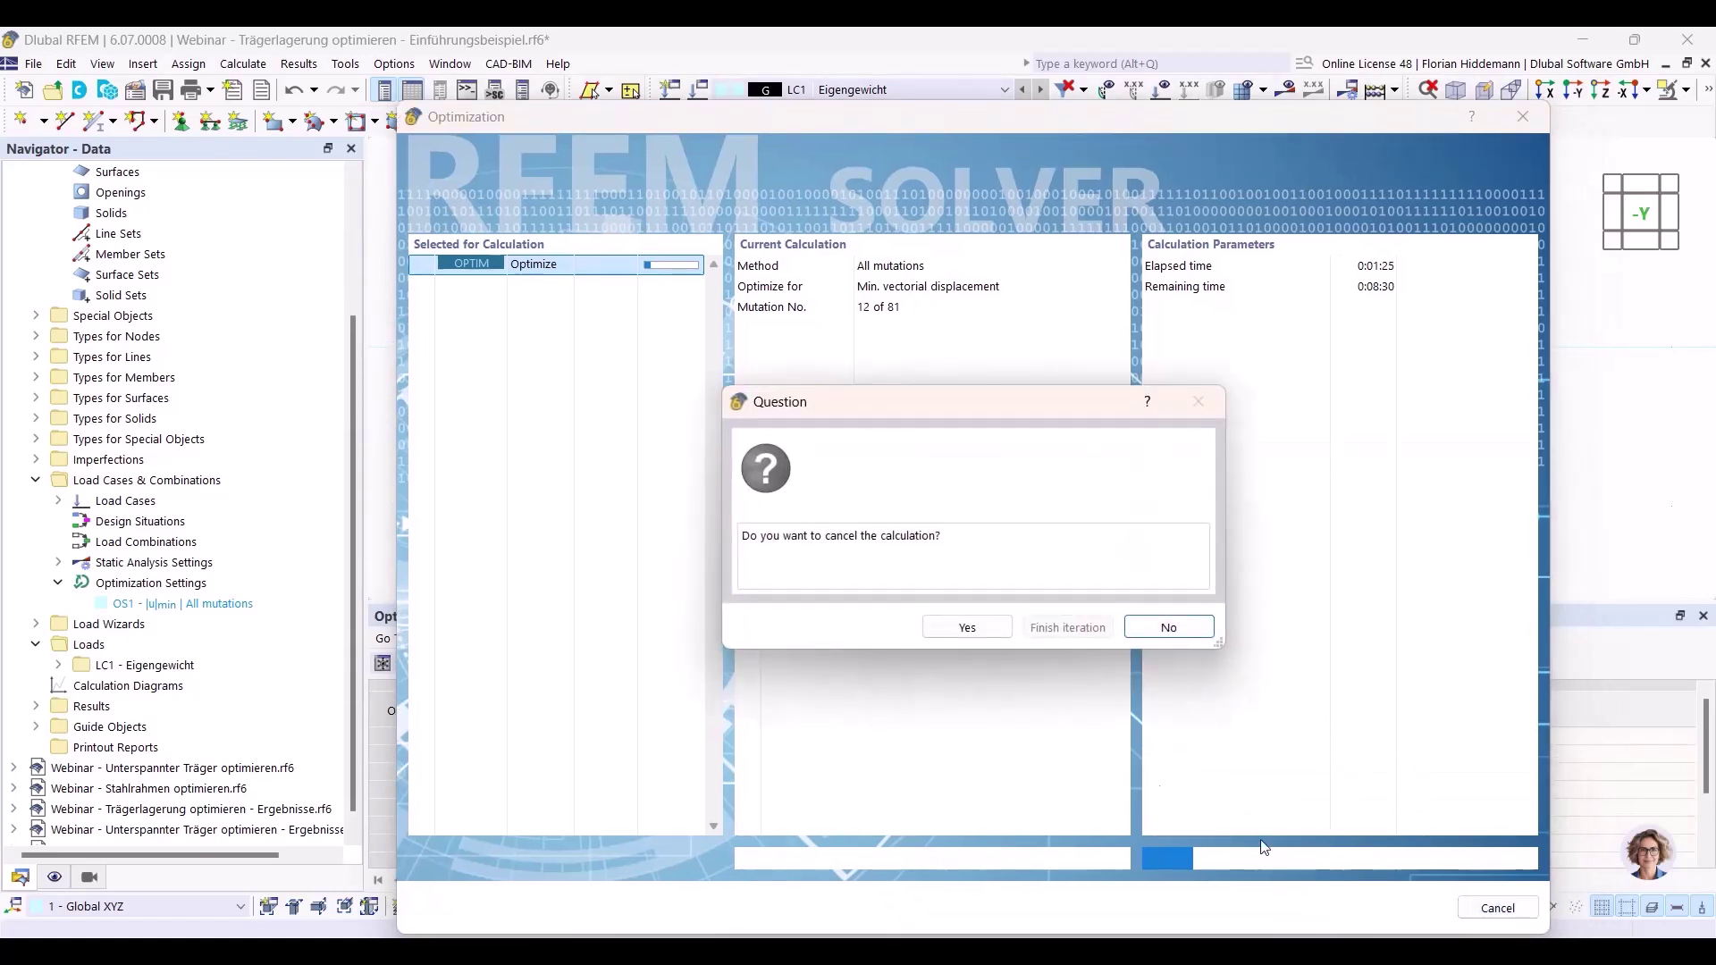
click(968, 625)
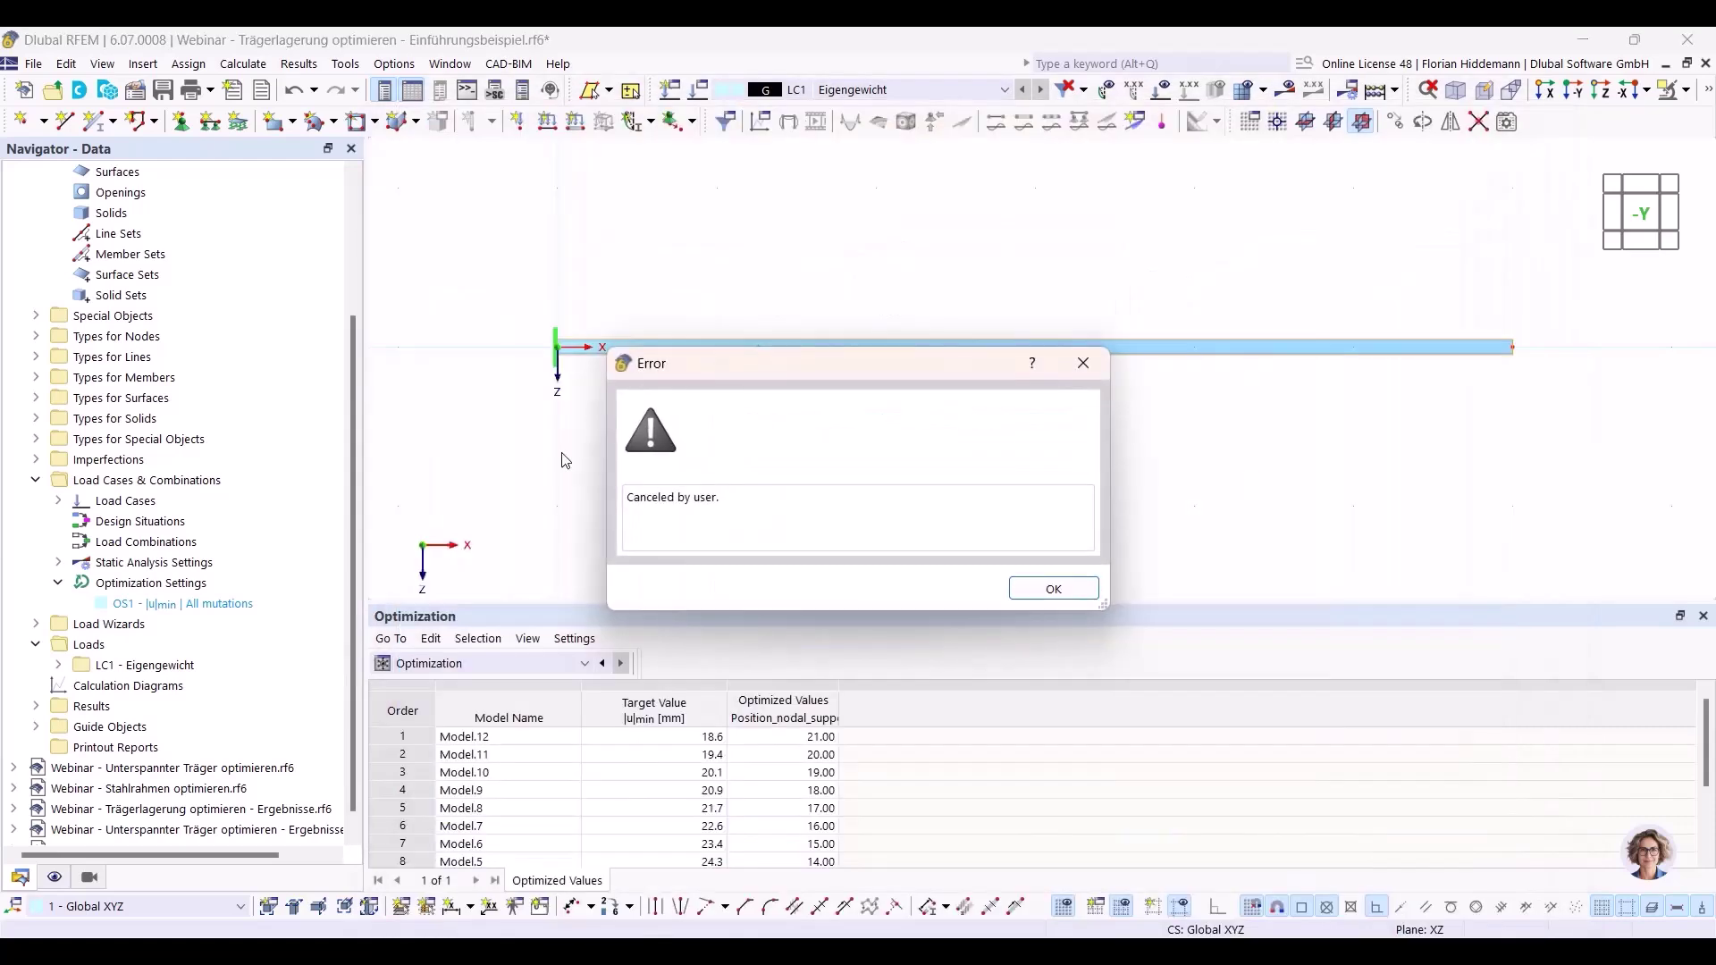
click(1053, 589)
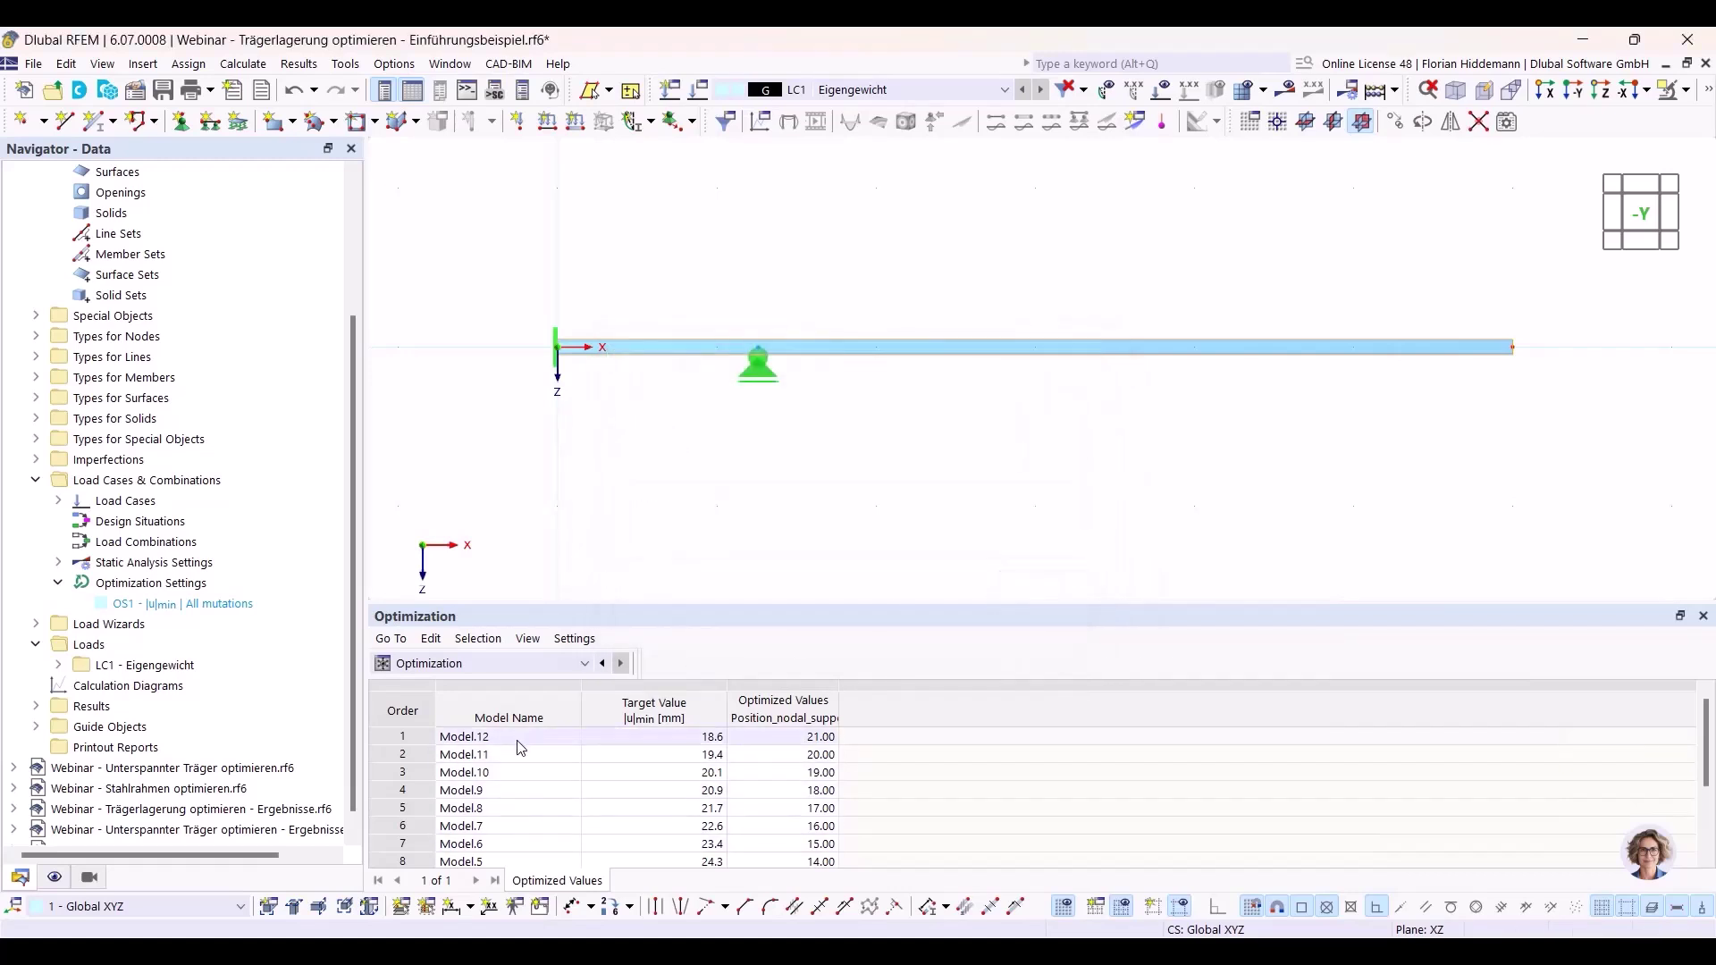
Enlarge the optimization results table and review the target values and support positions of the computed mutations.
scroll(560, 750, down, 3)
scroll(561, 750, up, 3)
drag(567, 607, 576, 543)
drag(723, 547, 731, 475)
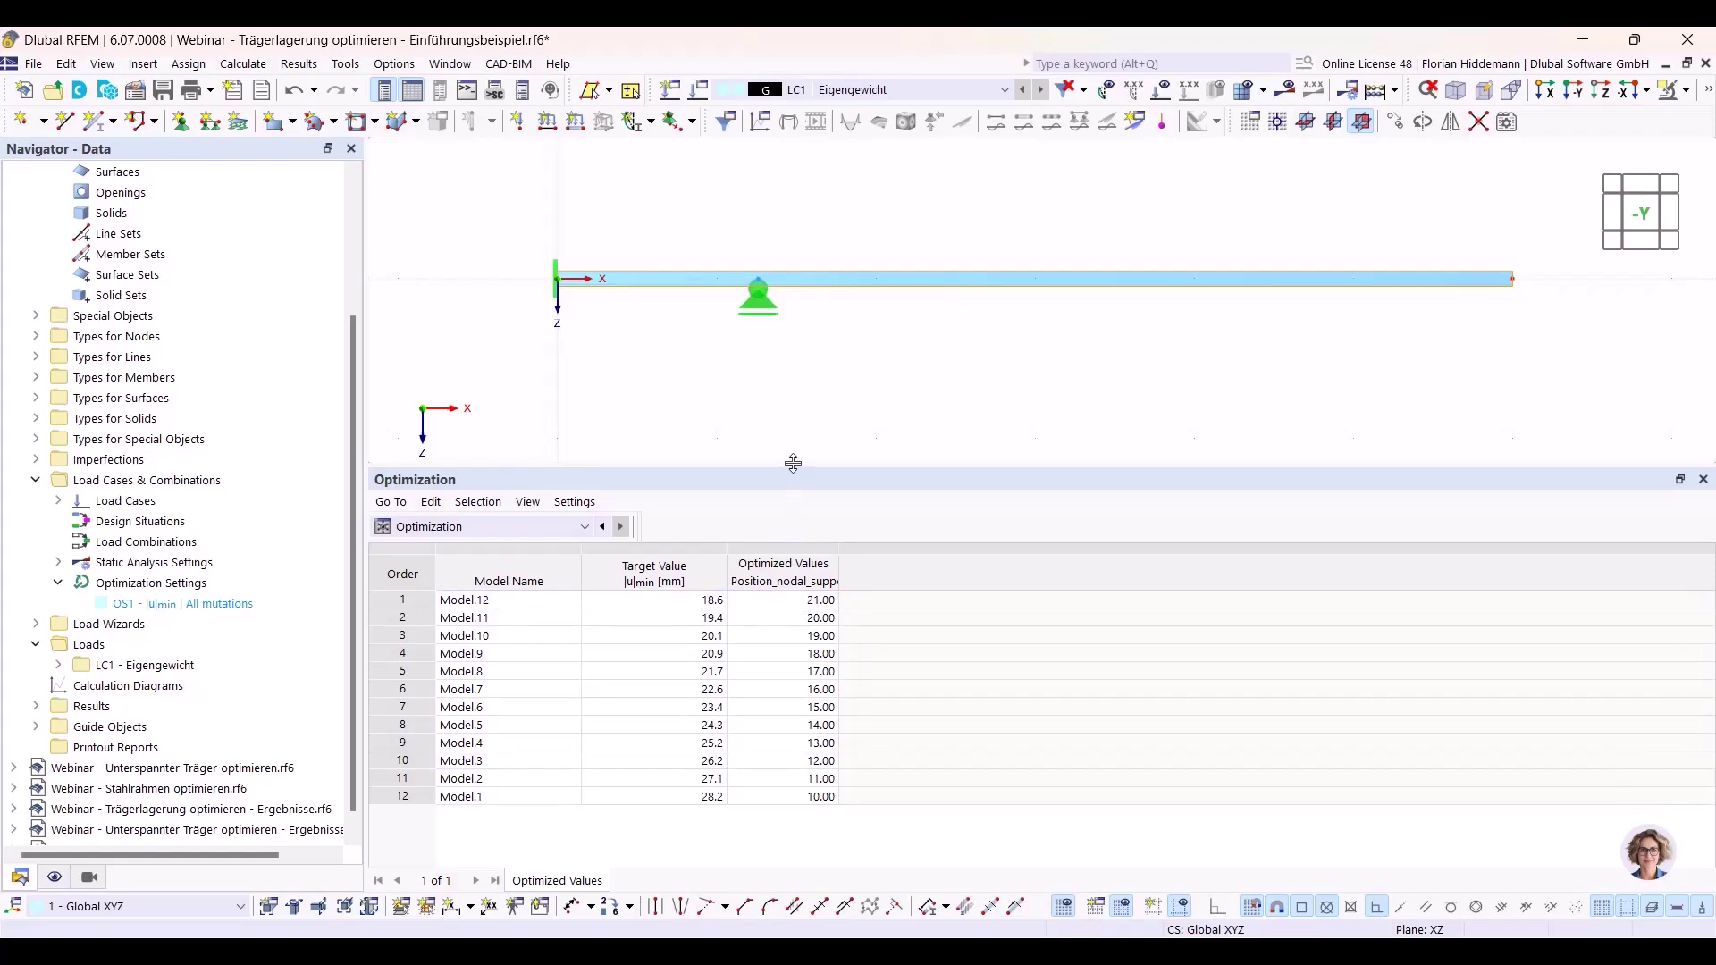
drag(795, 471, 799, 542)
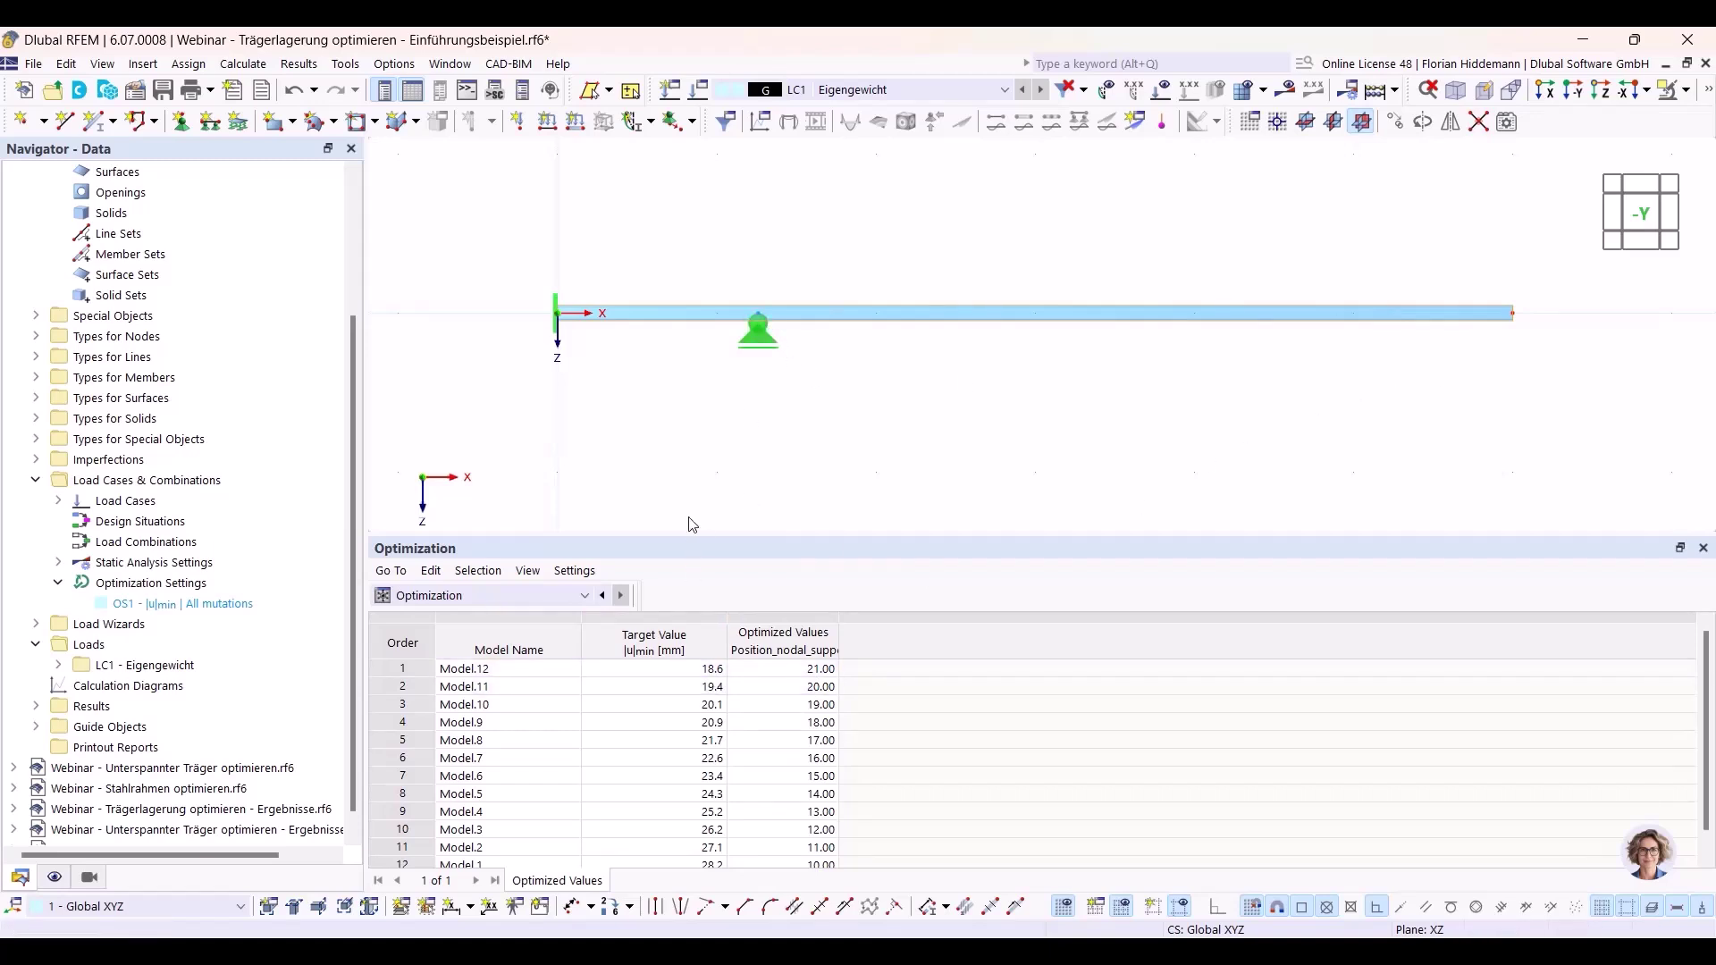
Collapse the current model's data tree and switch to the open model Webinar - Trägerlagerung optimieren - Ergebnisse.rf6.
drag(353, 541, 353, 402)
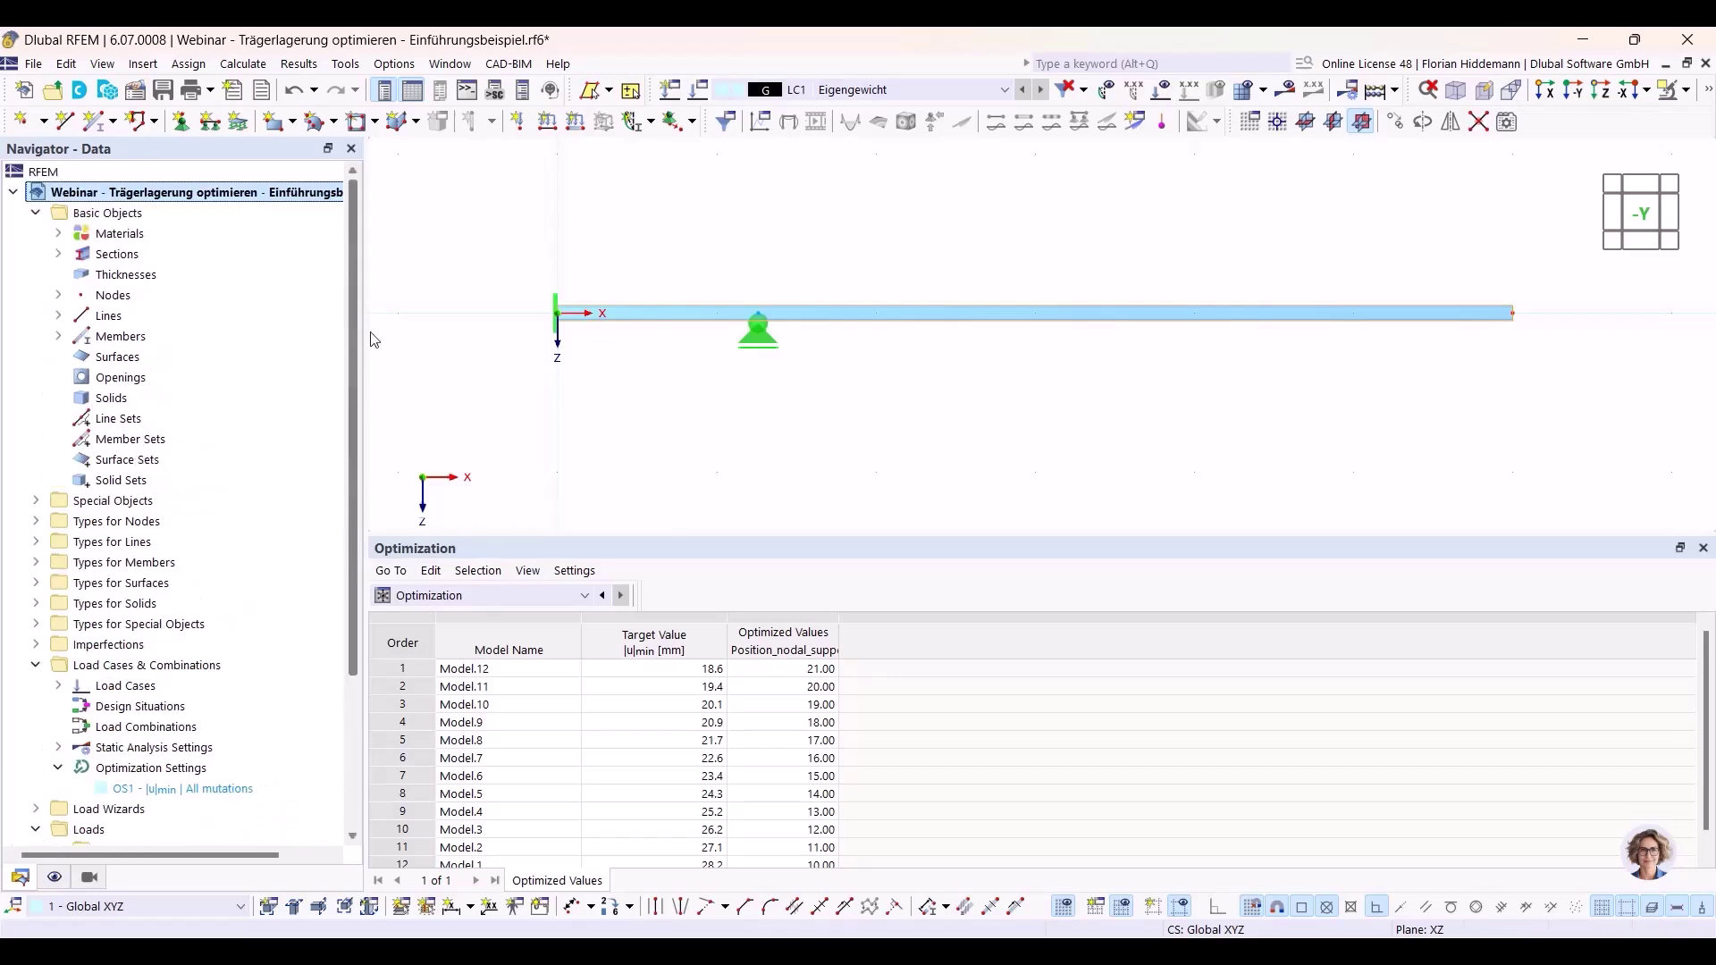
click(13, 193)
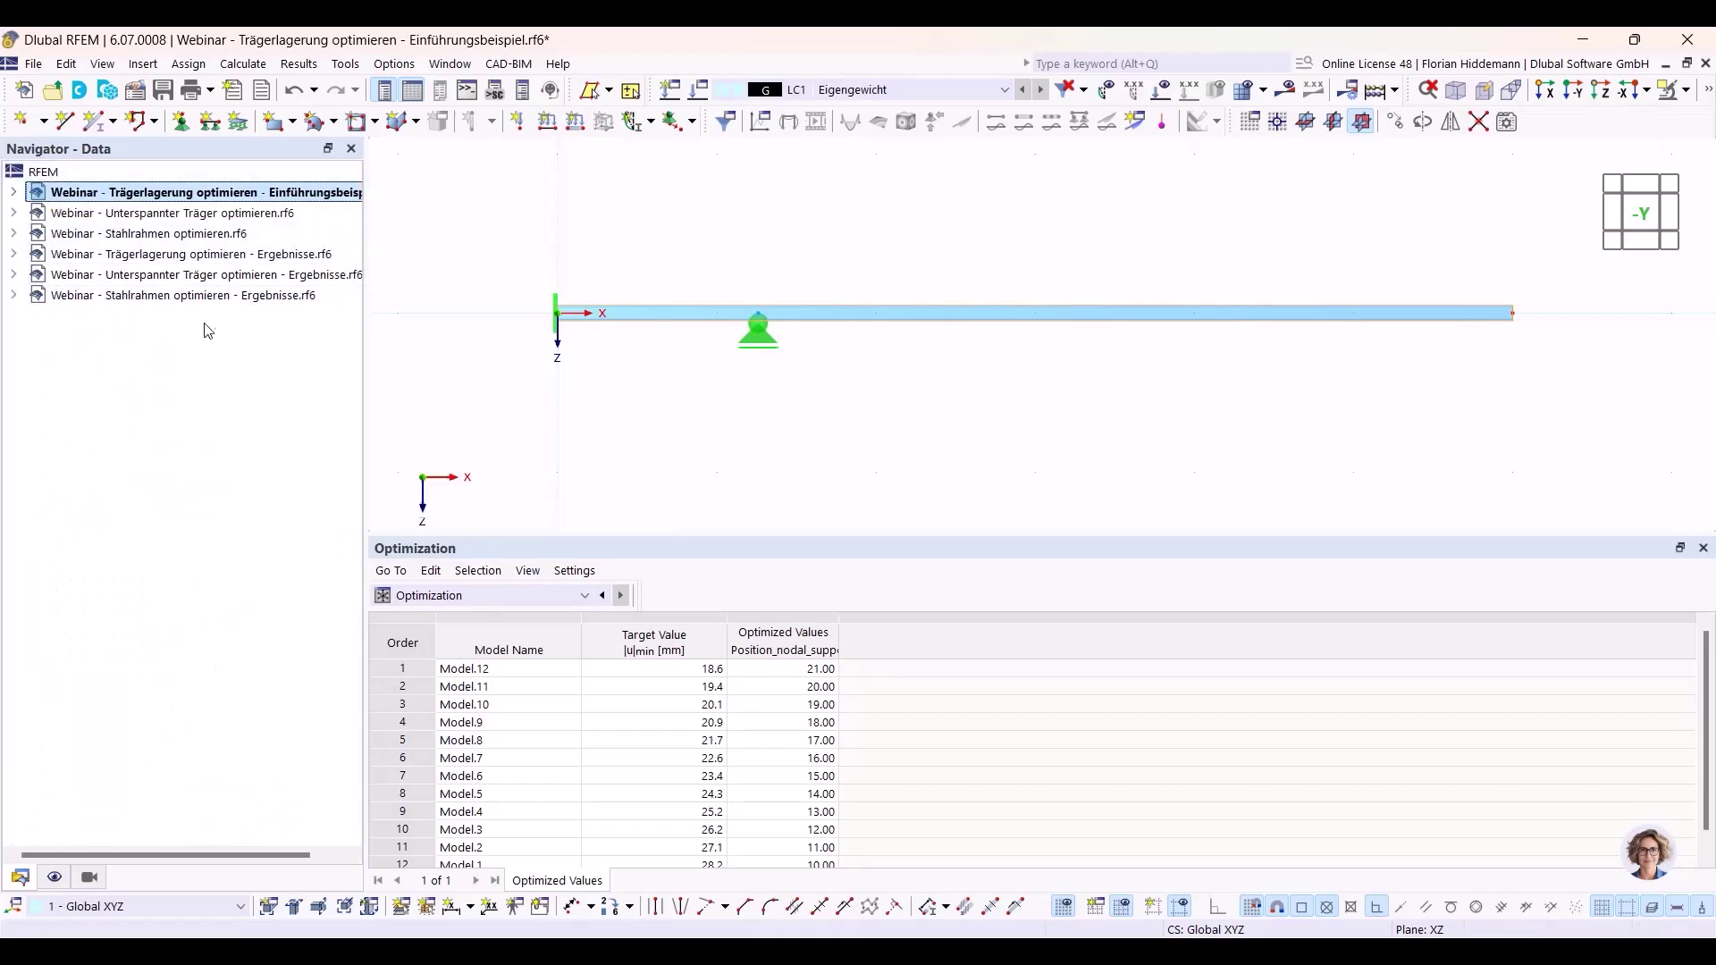
double_click(215, 254)
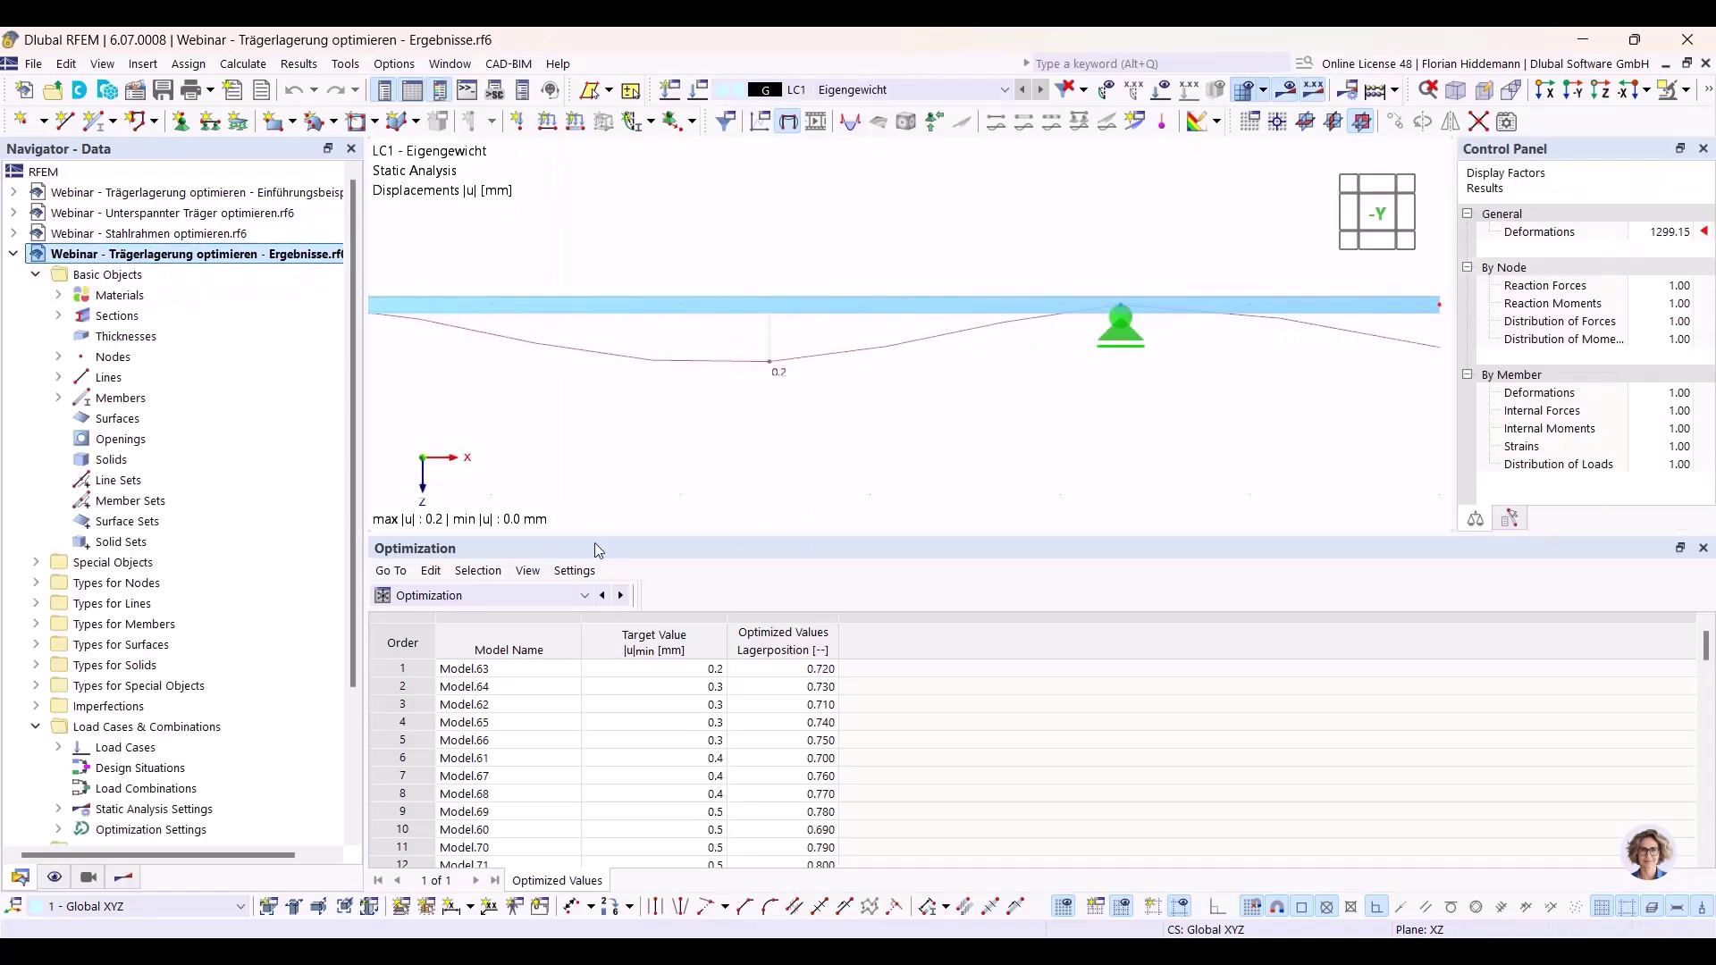
Enlarge the results model's optimization table and review its ranked mutations down to the last entry.
drag(595, 532, 595, 460)
scroll(575, 689, down, 16)
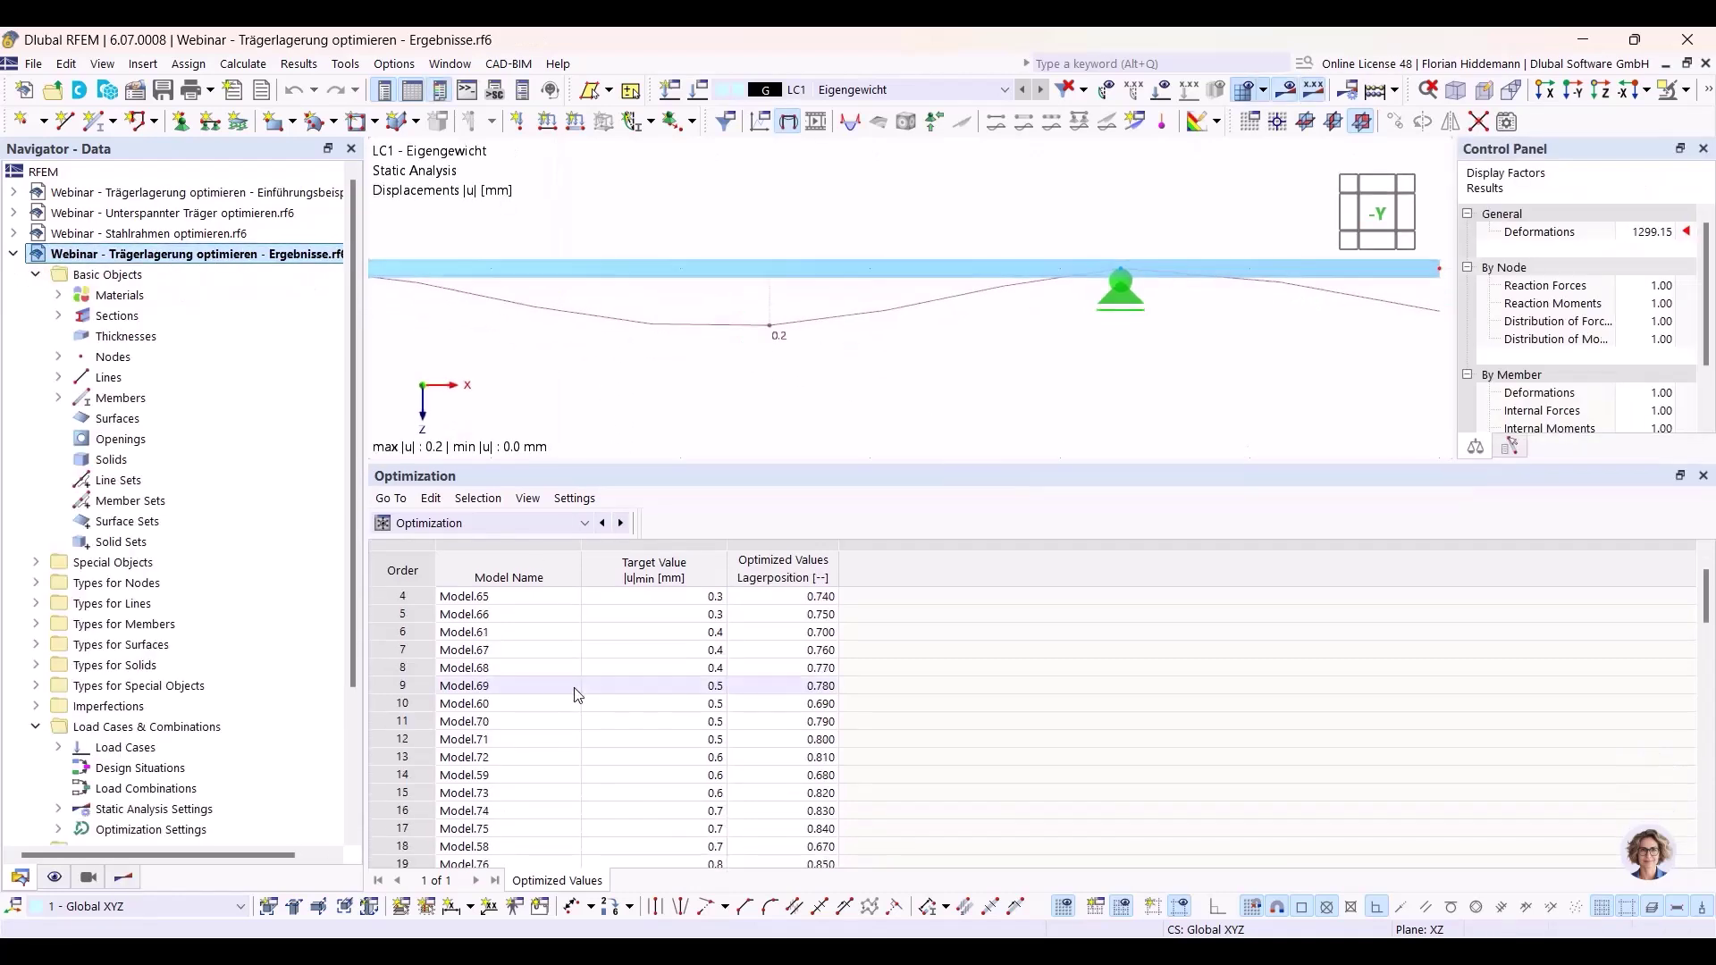
scroll(549, 747, down, 6)
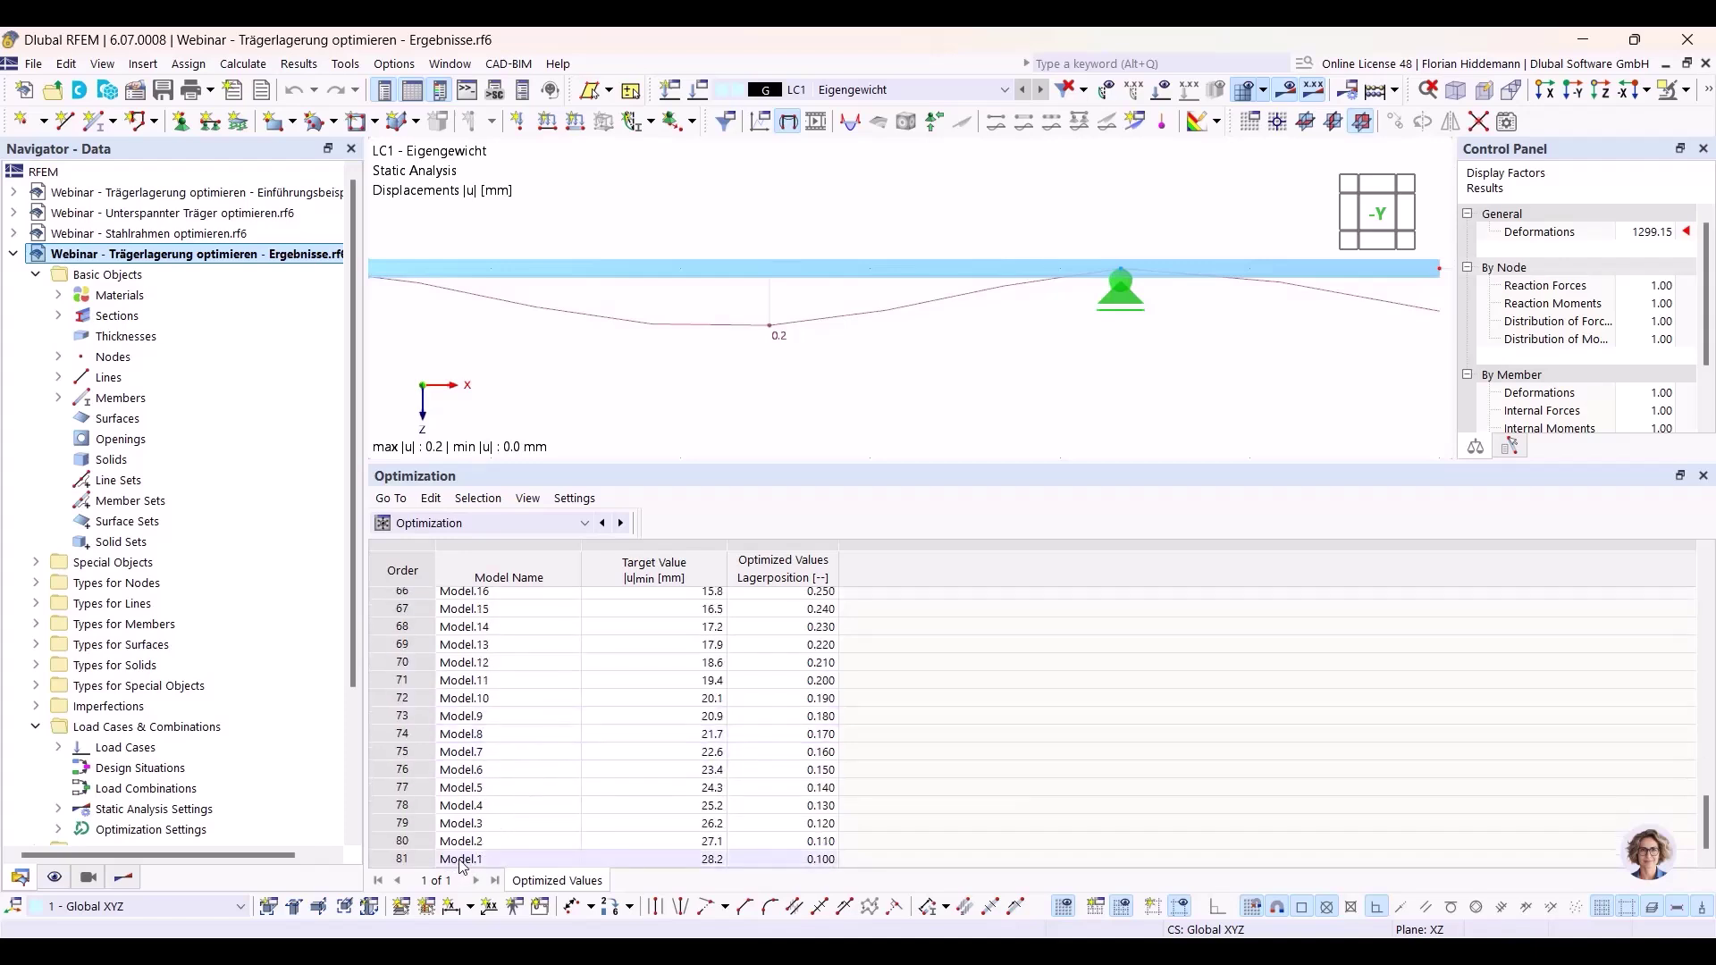
scroll(461, 865, up, 9)
Check the results model's optimization settings for the number of kept and total mutations, leaving them unchanged.
click(242, 63)
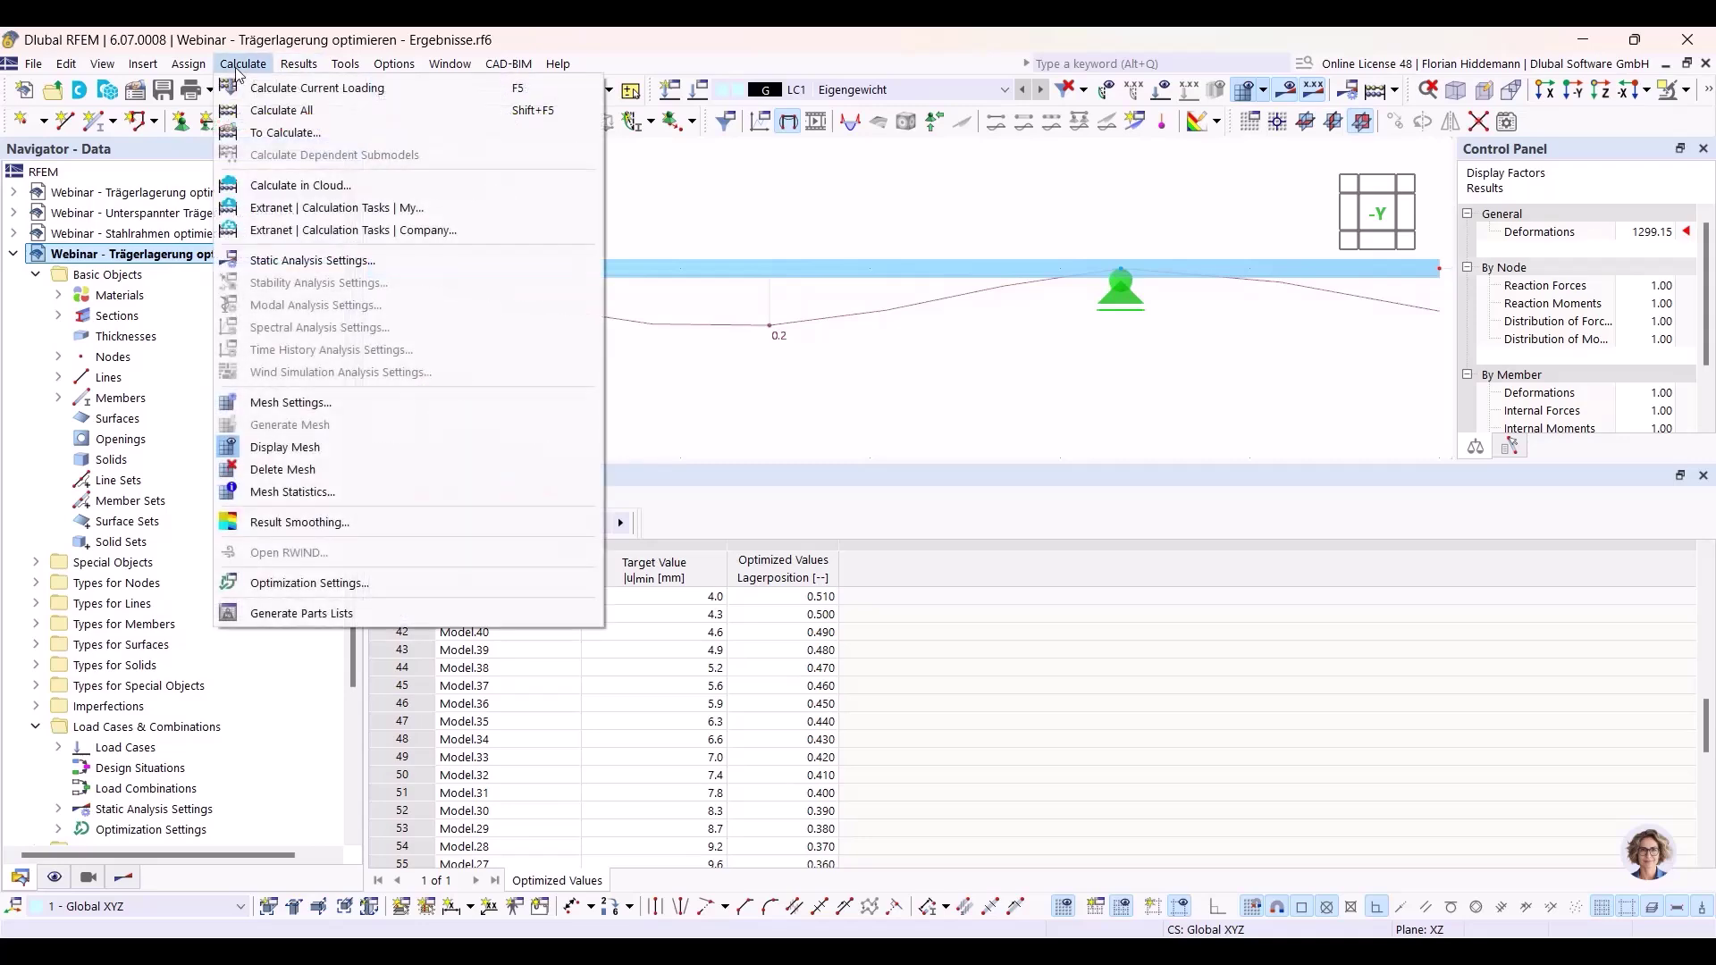
click(315, 585)
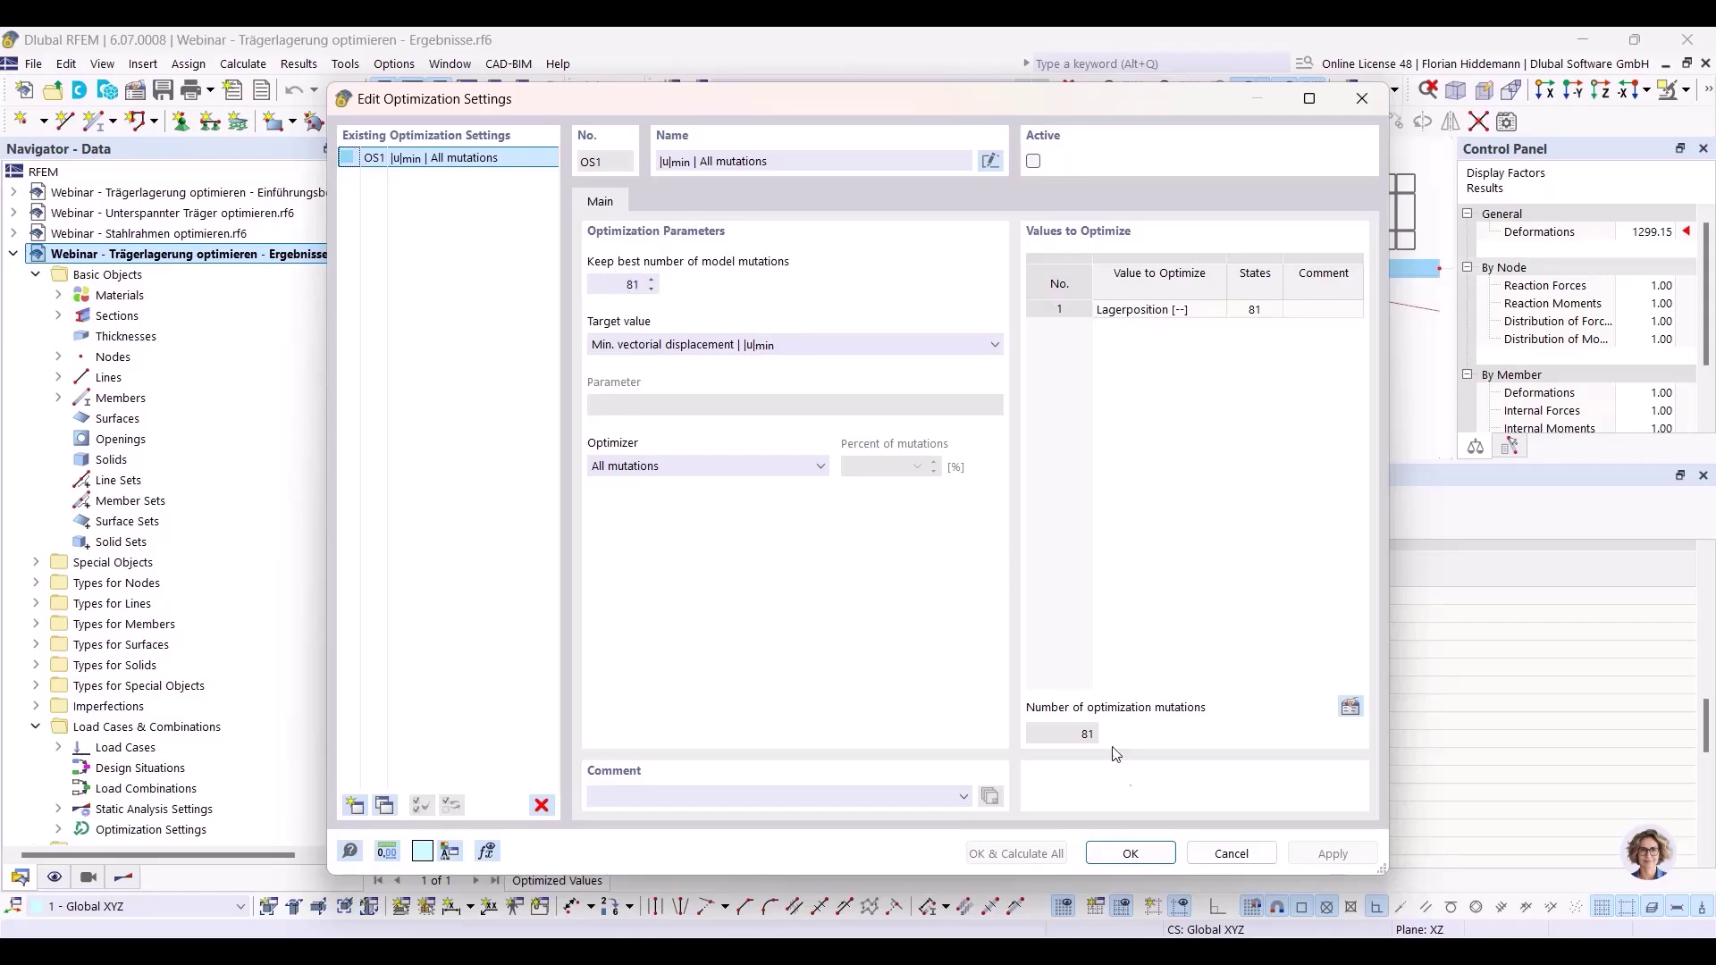
click(1226, 853)
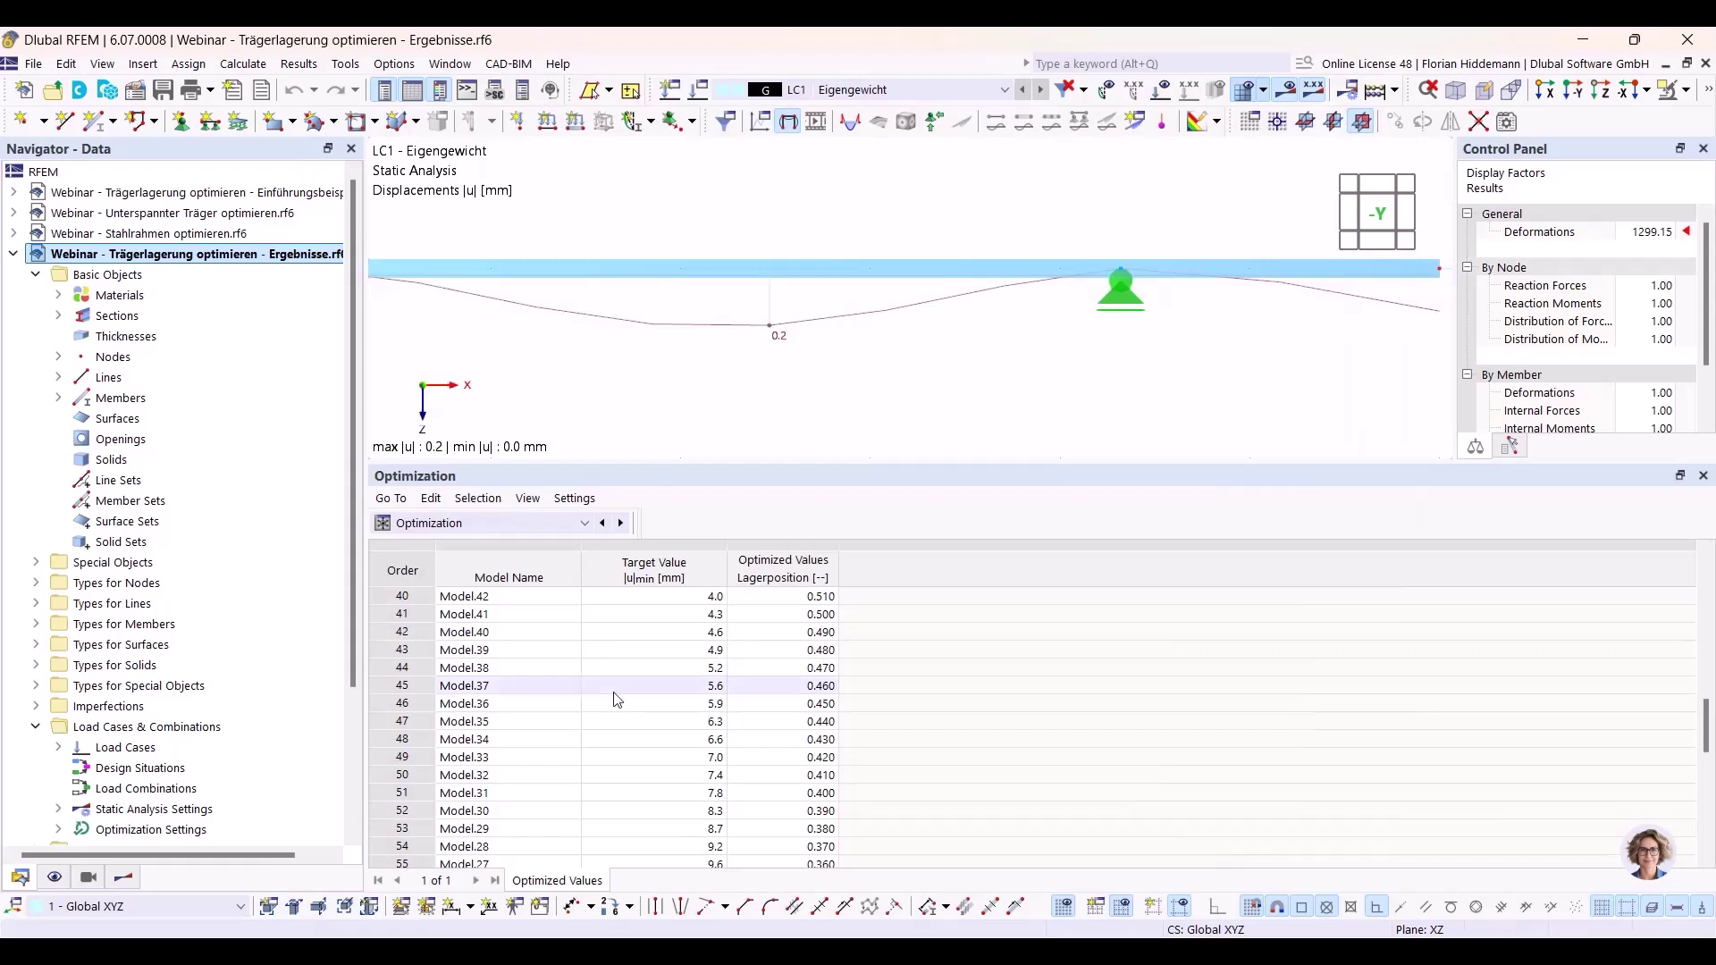
Compare the worst and best mutations in the optimization table and bring the whole deformed beam into view above it.
scroll(748, 845, down, 9)
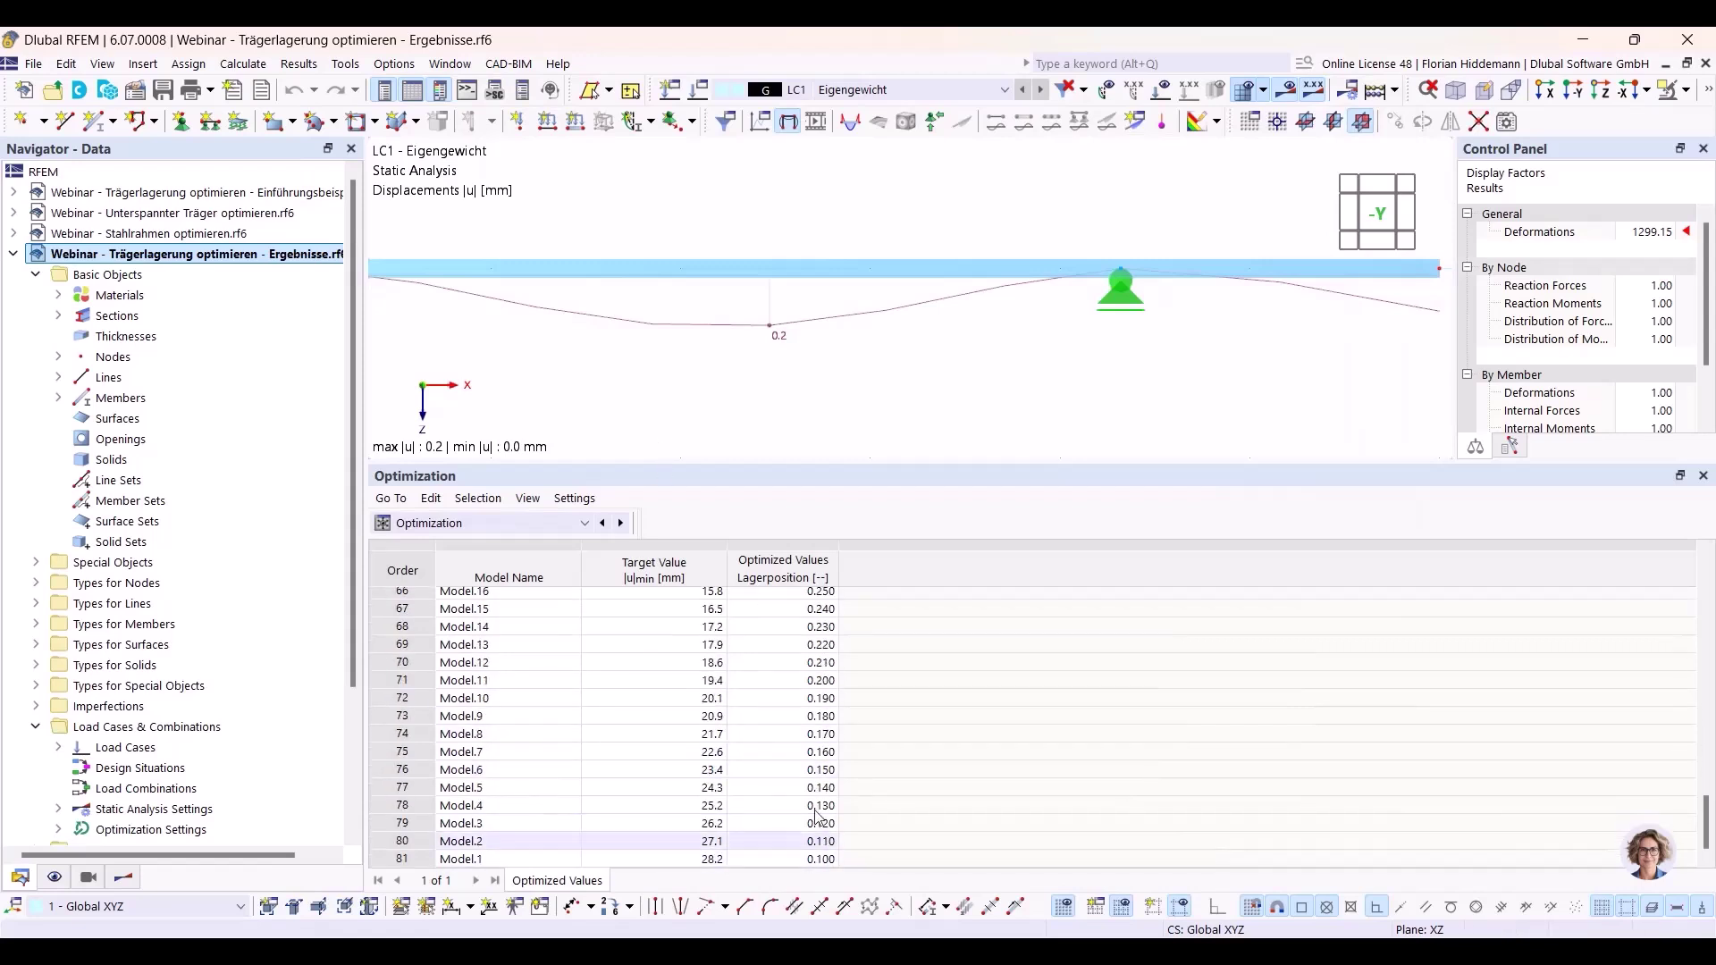
scroll(748, 846, up, 15)
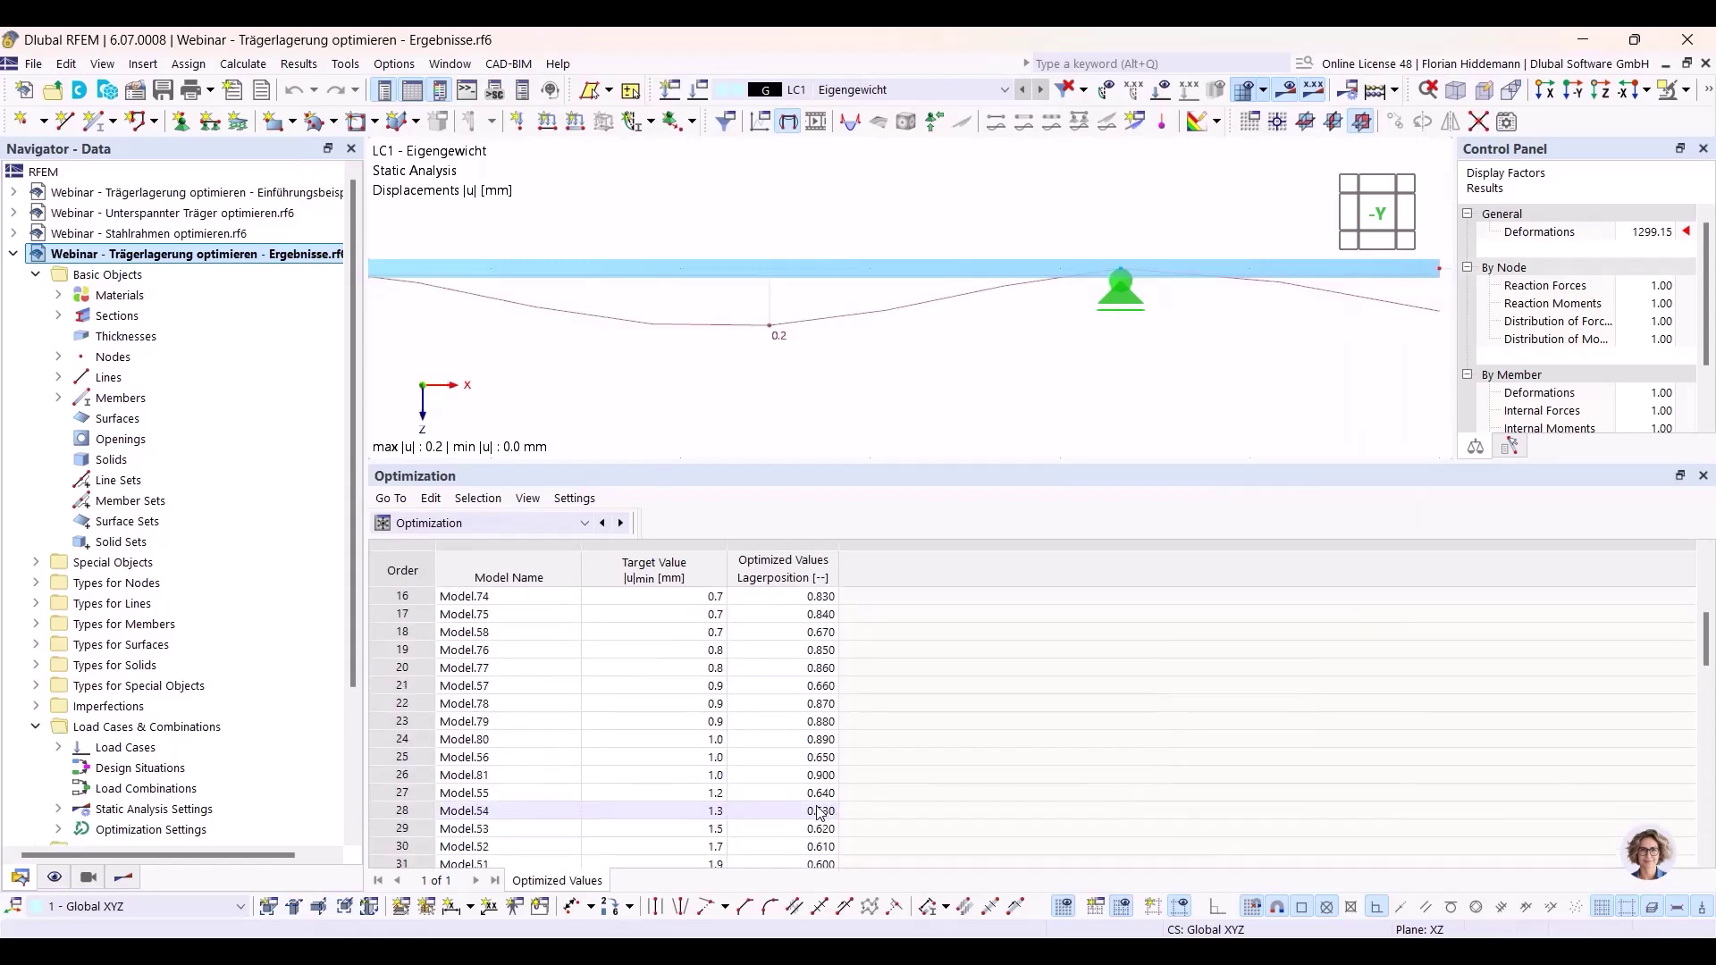
scroll(818, 811, up, 5)
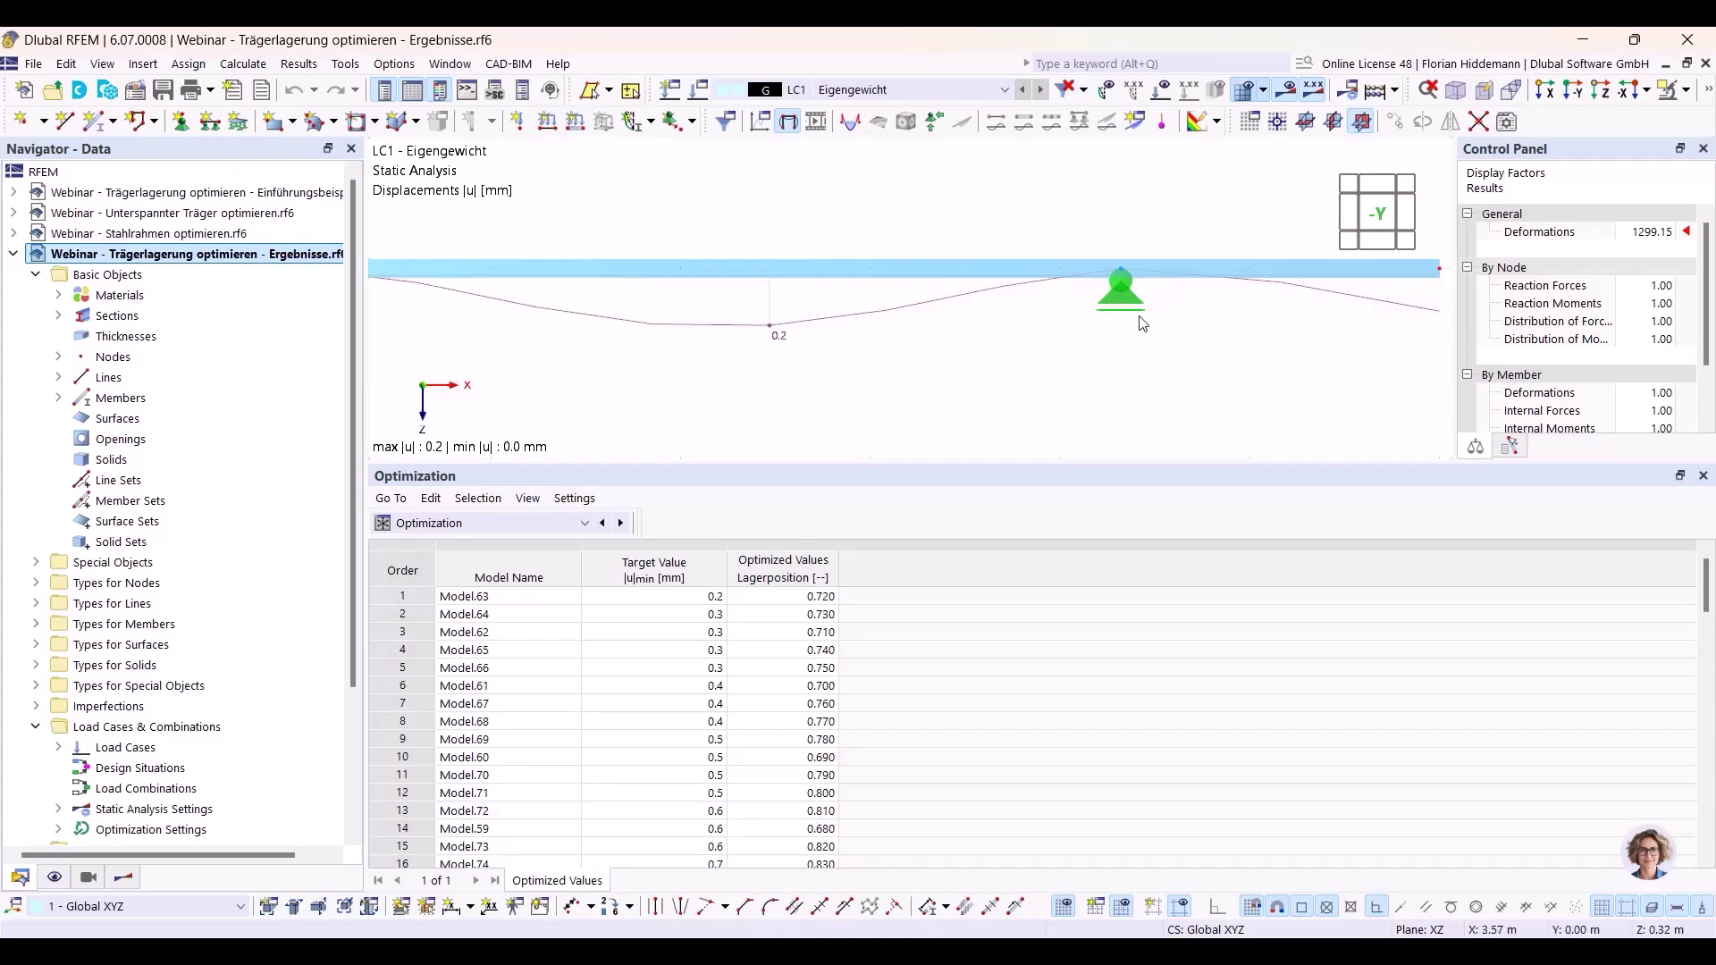
drag(1221, 466, 1226, 519)
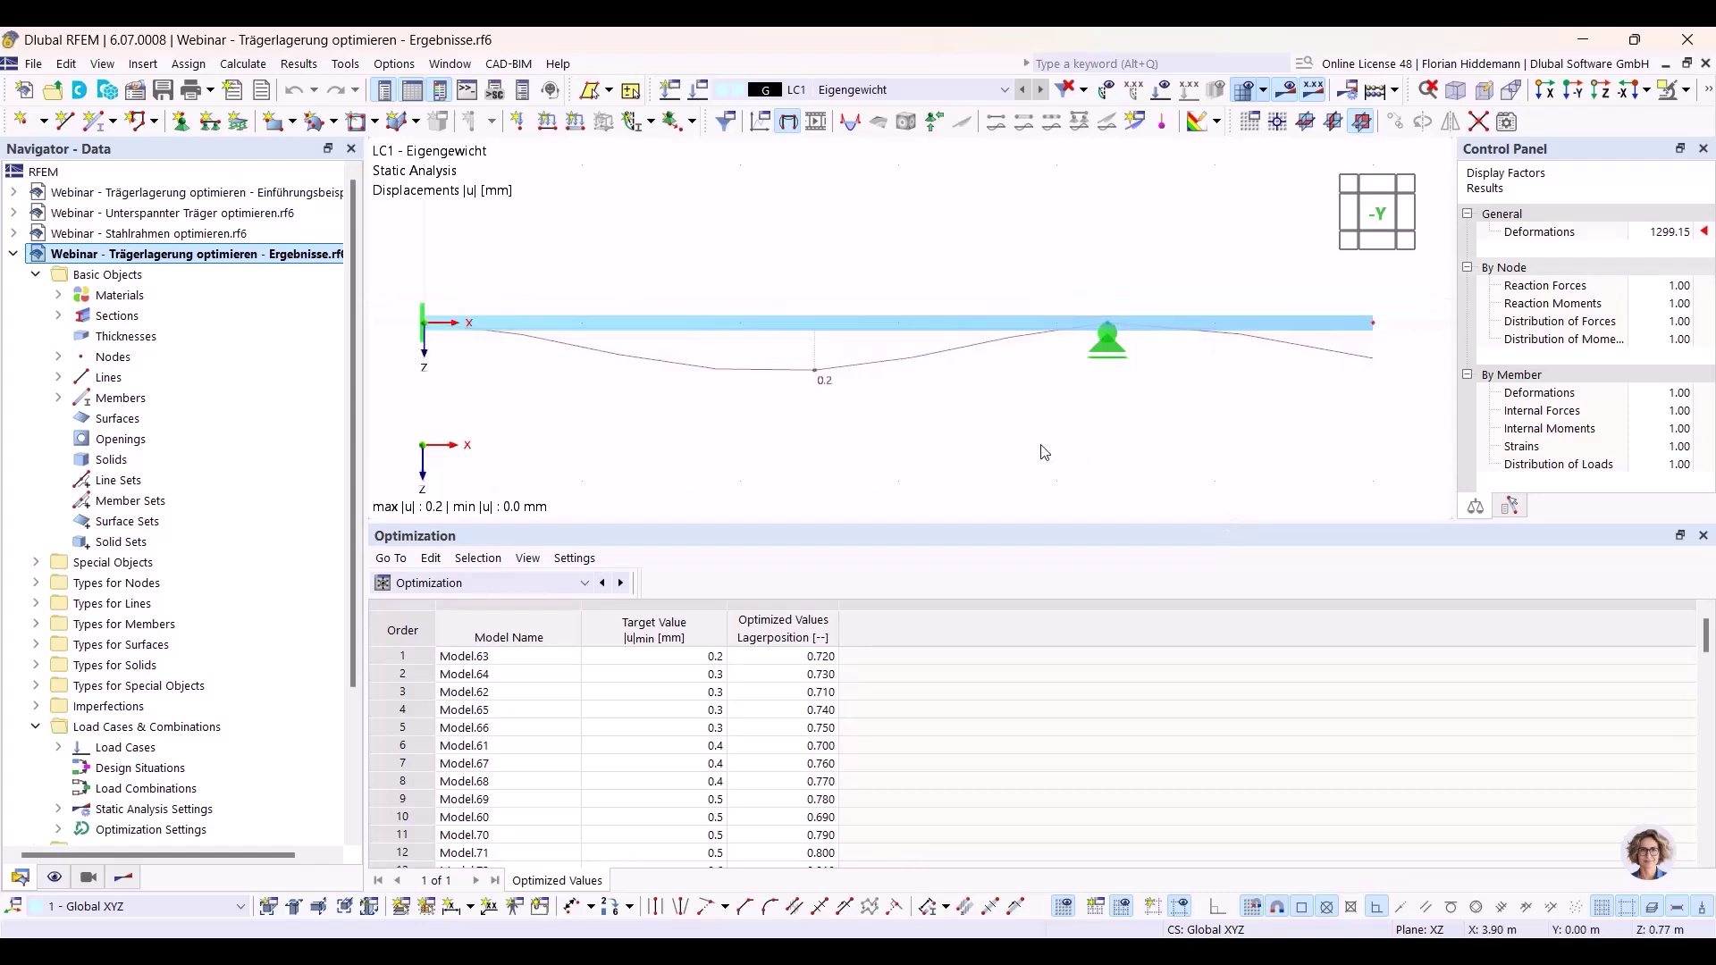
middle_drag(1054, 431, 1083, 428)
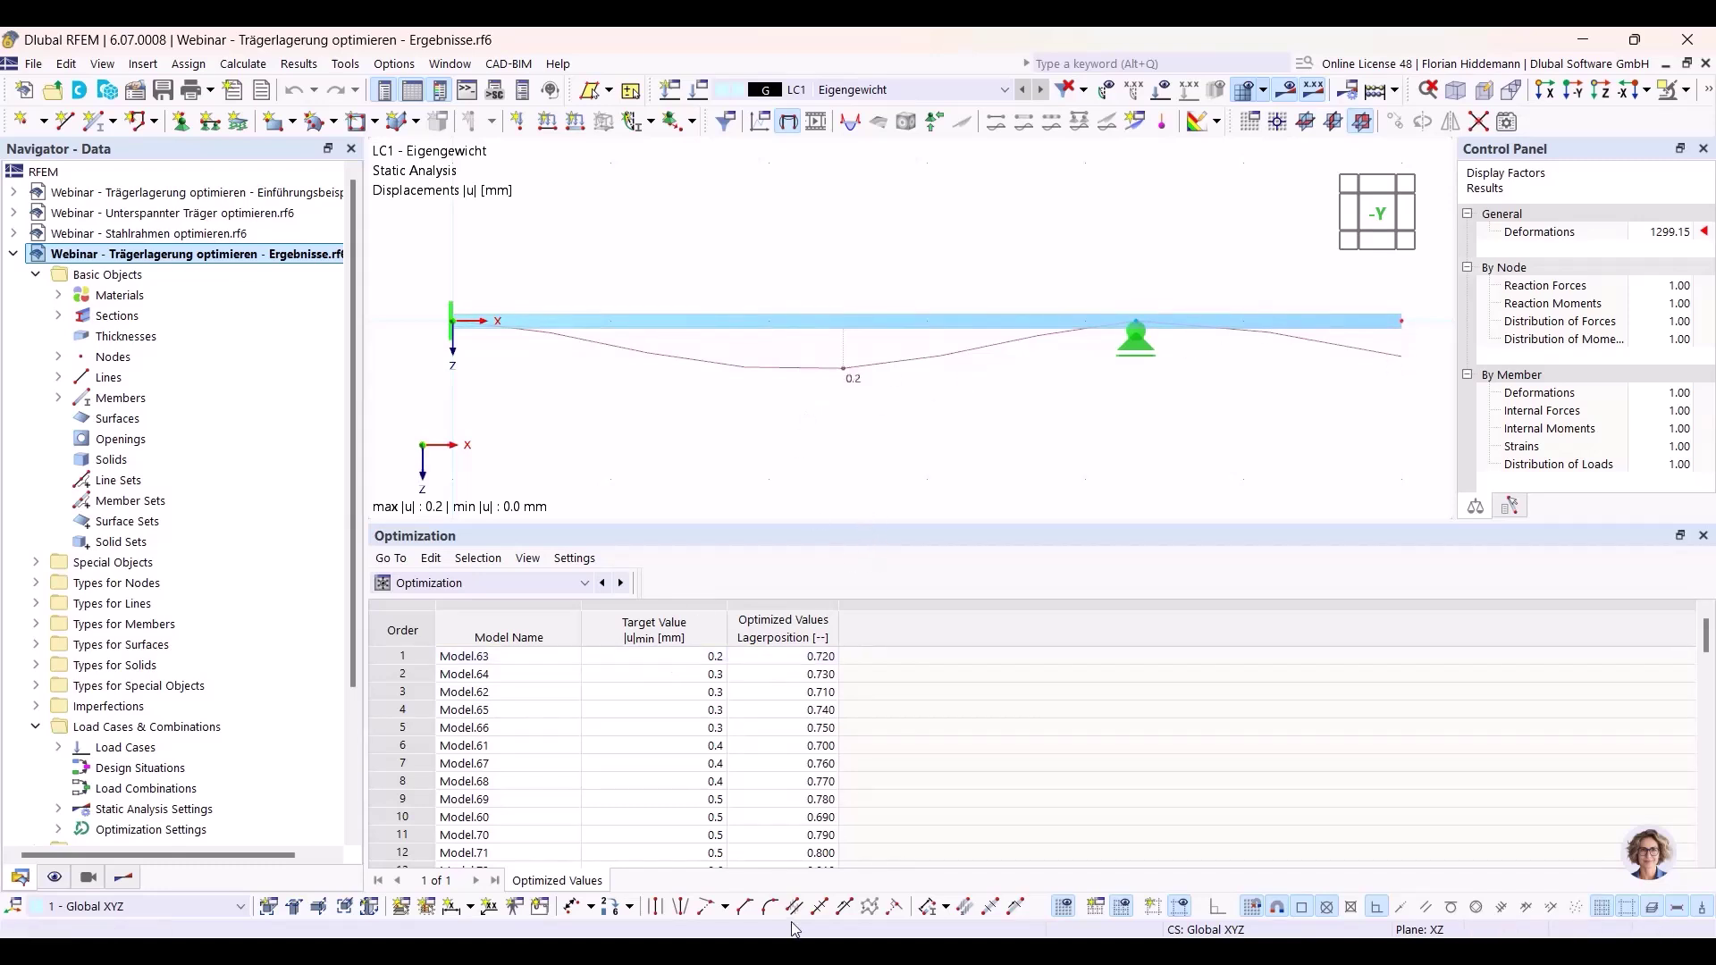
Switch to the running PowerPoint presentation with the Tutorial example slide.
mouse_move(630, 951)
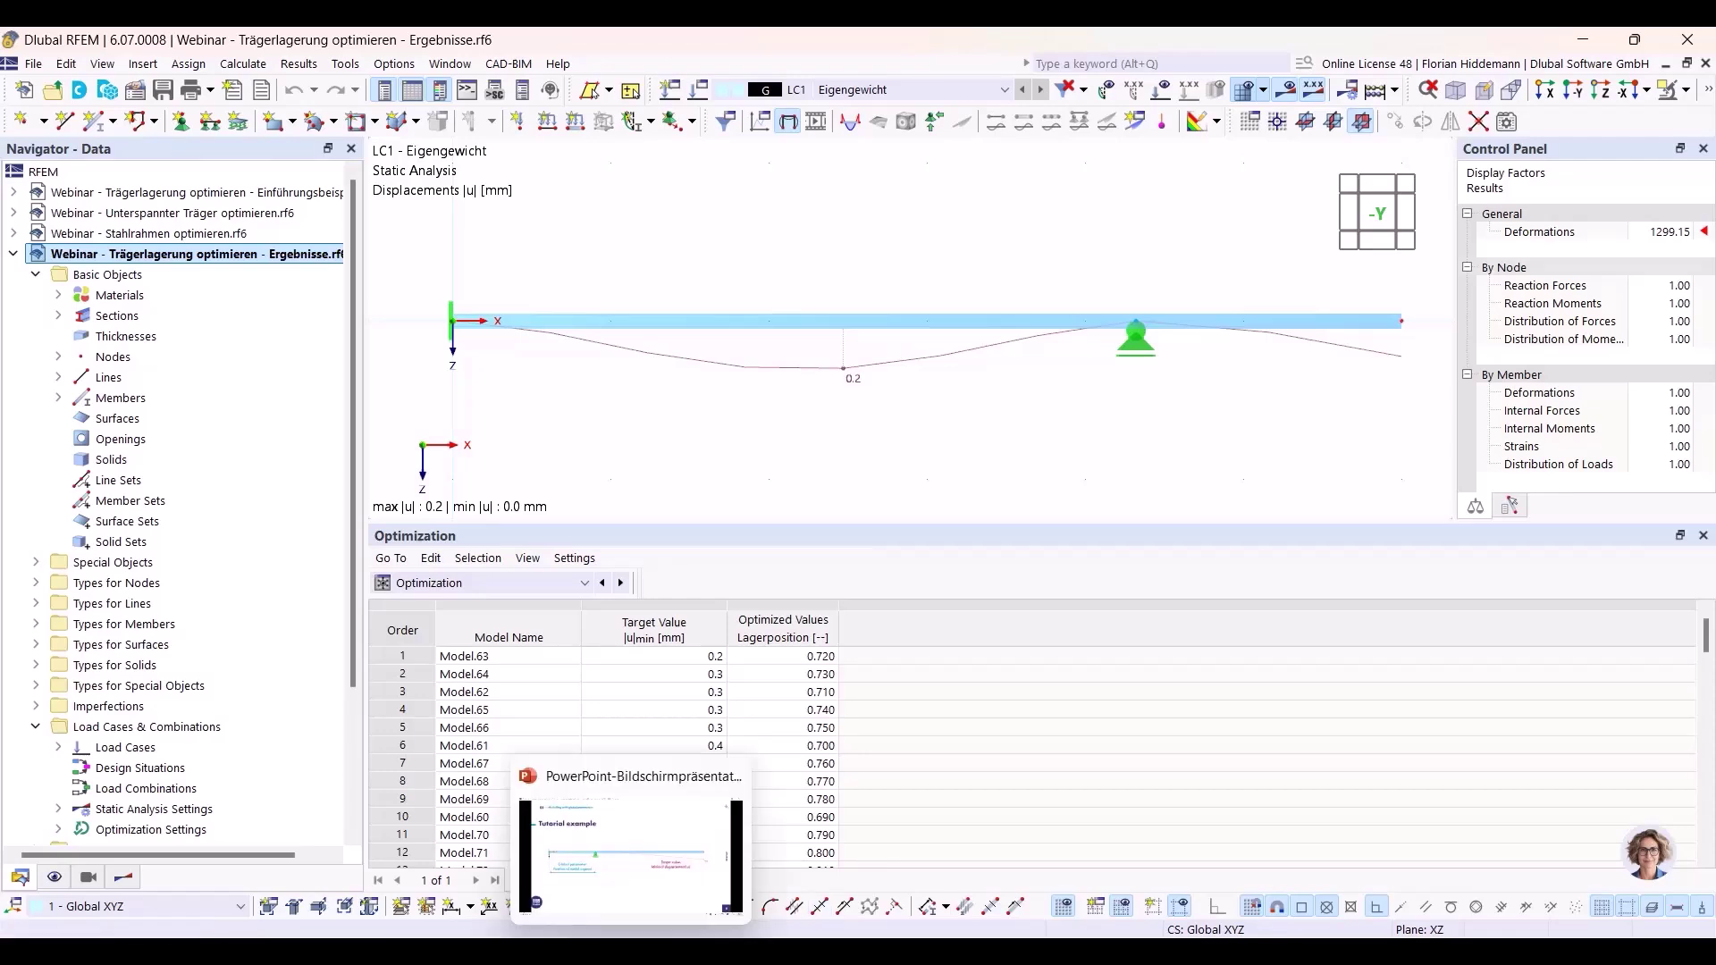
click(630, 854)
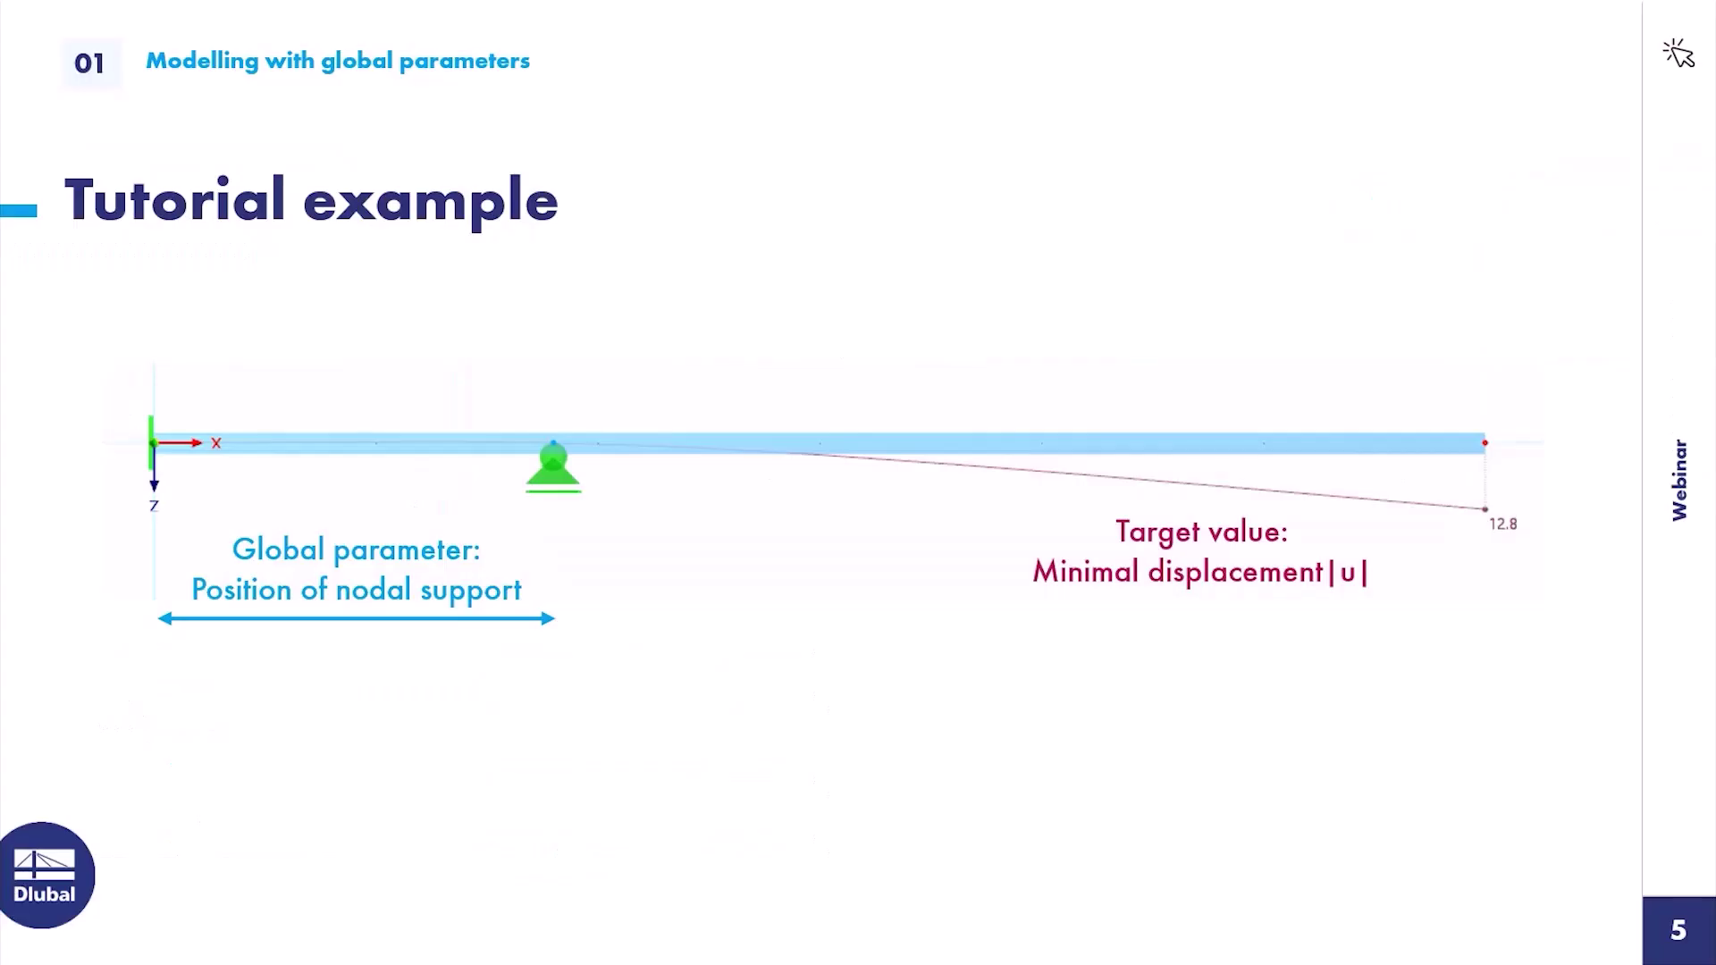
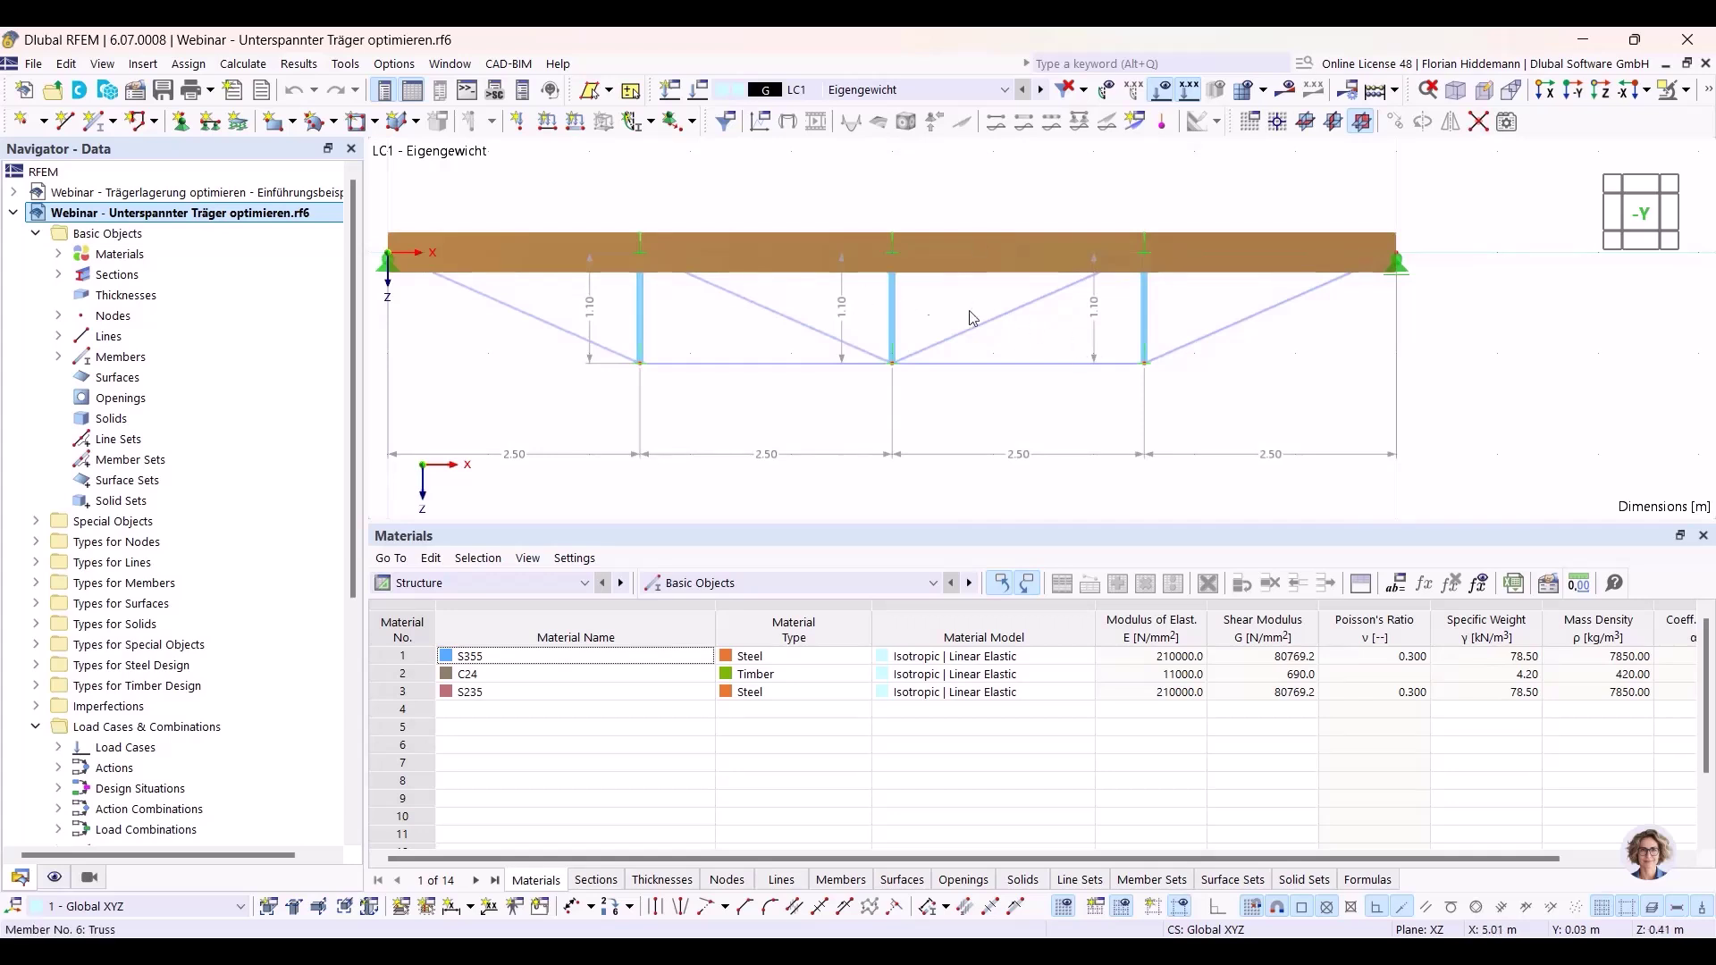
Examine the timber beam, its struts and the truss members below it from an oblique 3D view.
ctrl+middle_drag(1422, 301, 1153, 285)
scroll(1057, 284, up, 1)
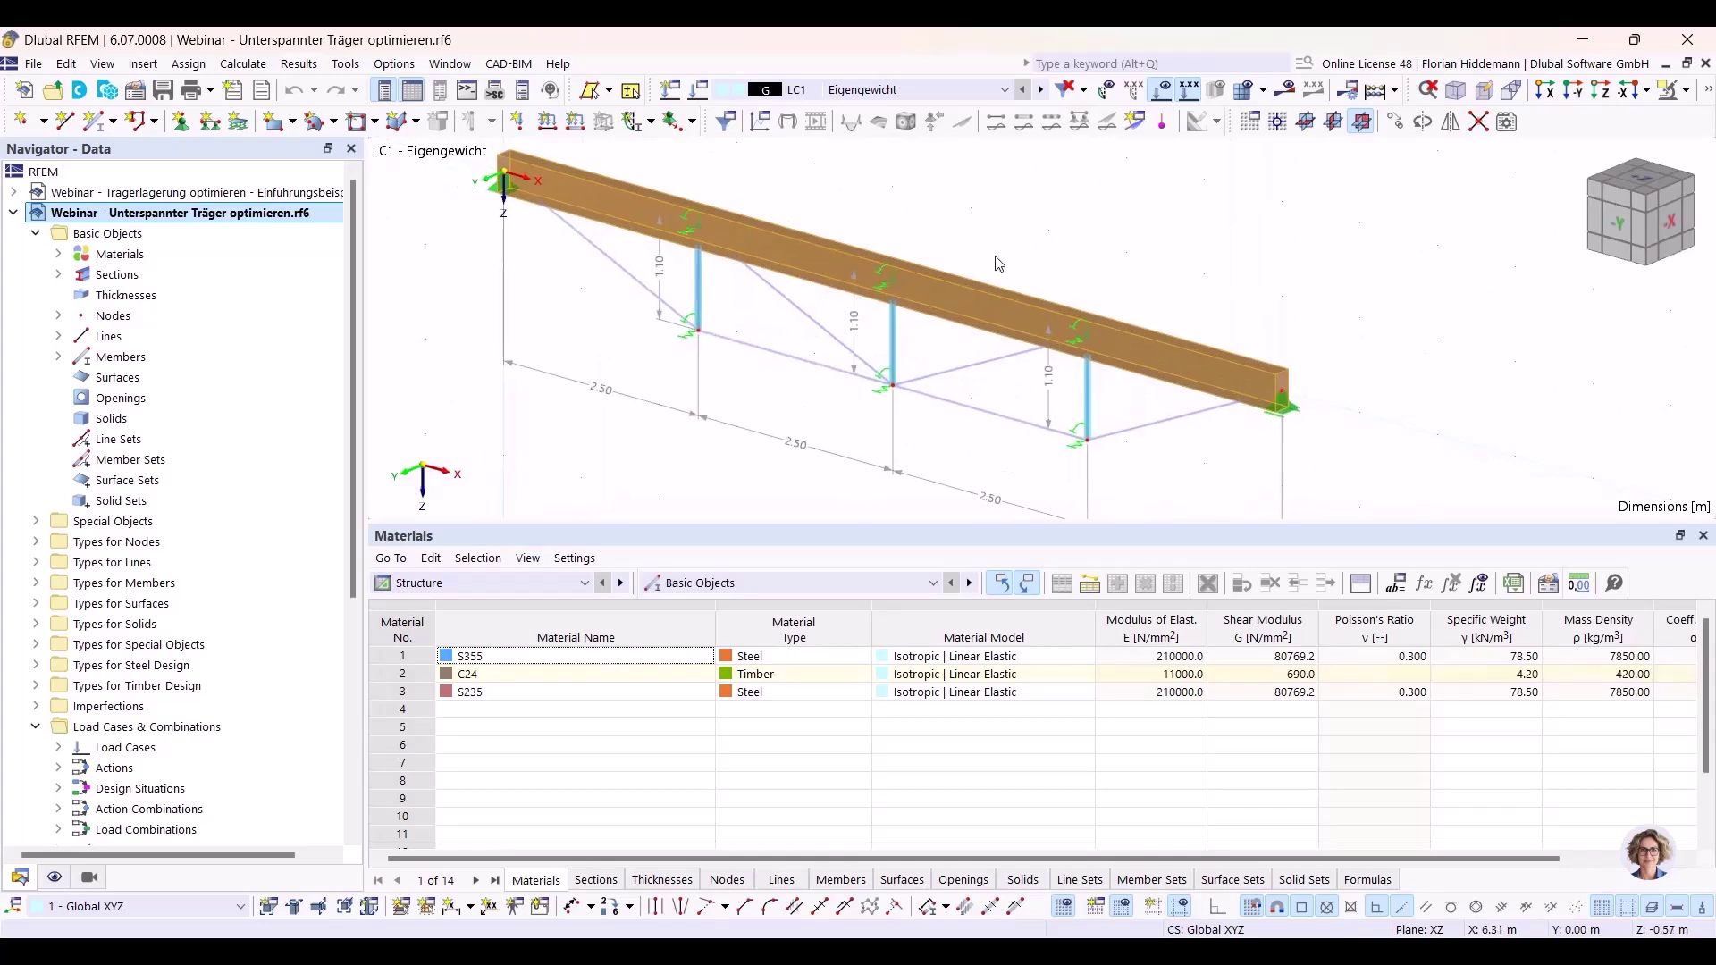
middle_drag(590, 265, 599, 306)
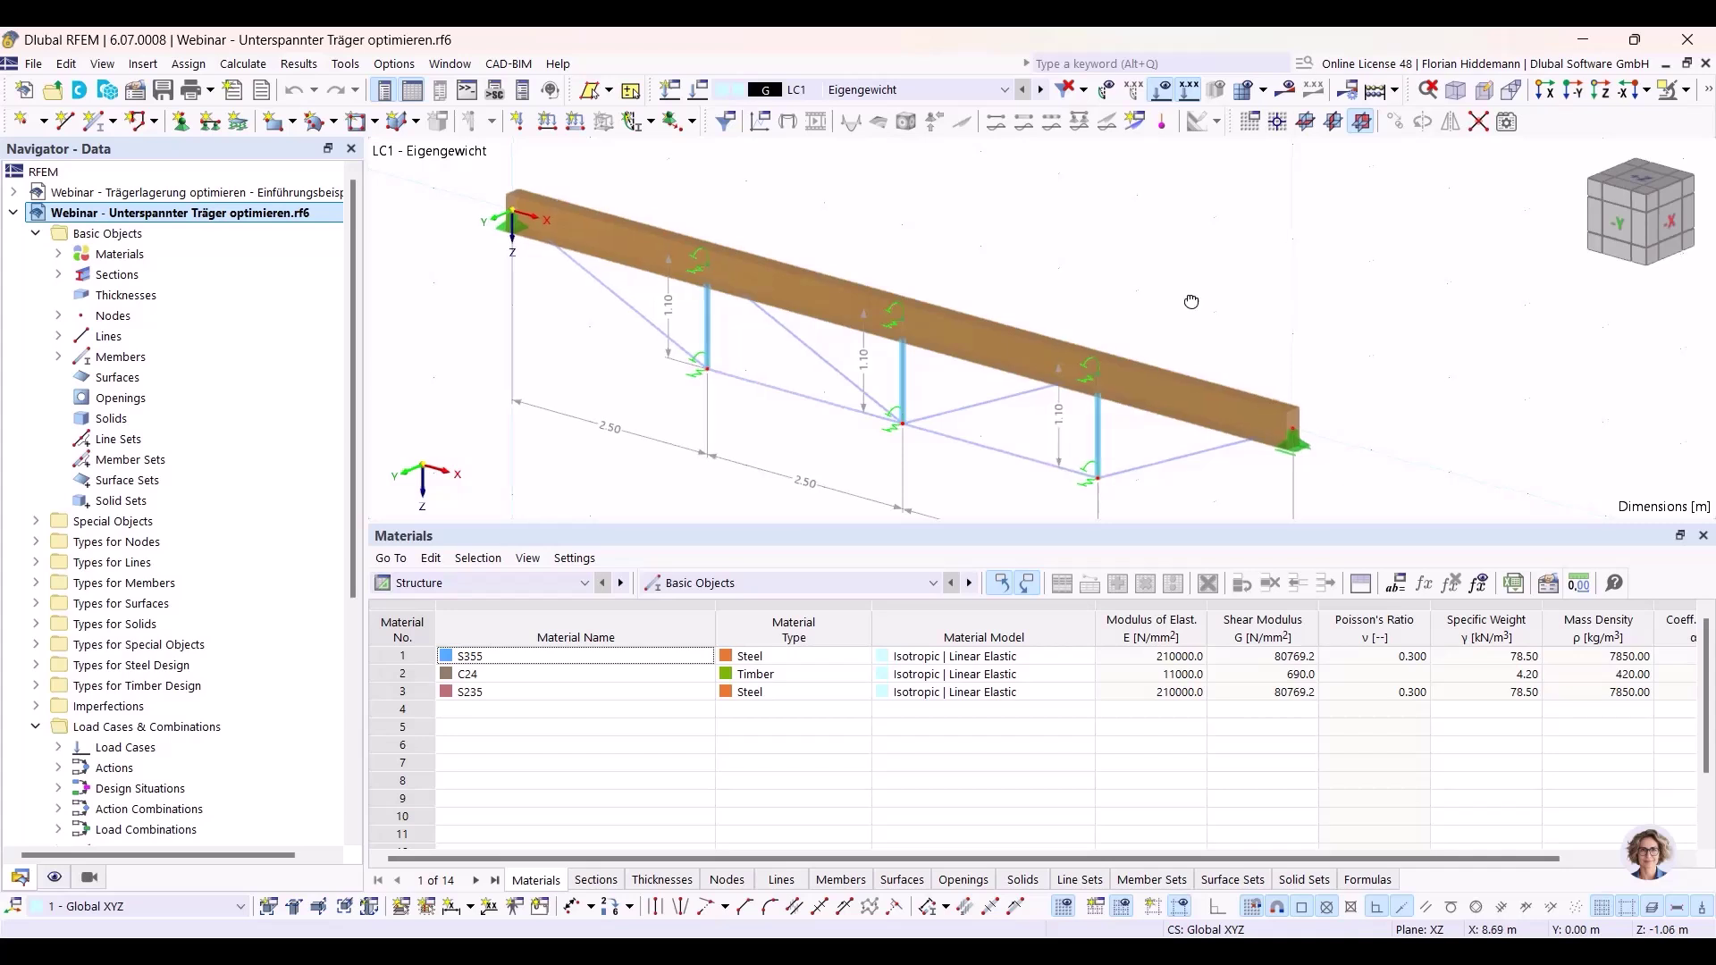
ctrl+middle_drag(1189, 306, 1197, 291)
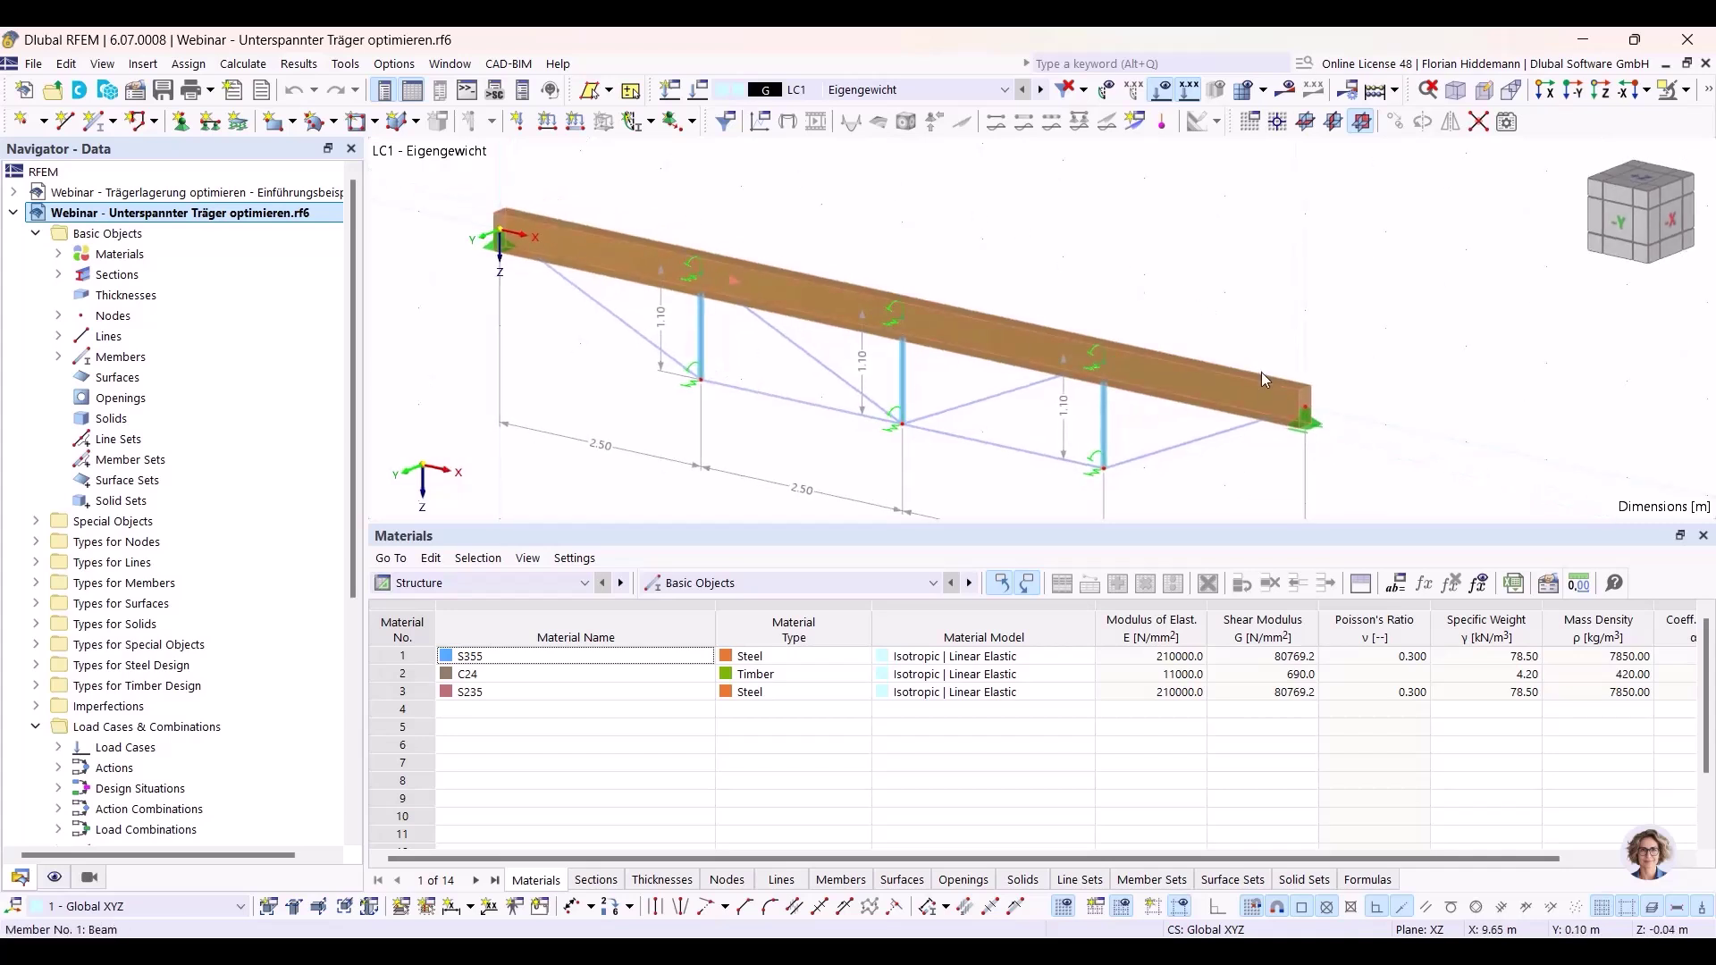
Examine the underspanned beam in the oblique 3D view and show its full length in the reverse Y-direction view.
middle_drag(1245, 315, 1241, 276)
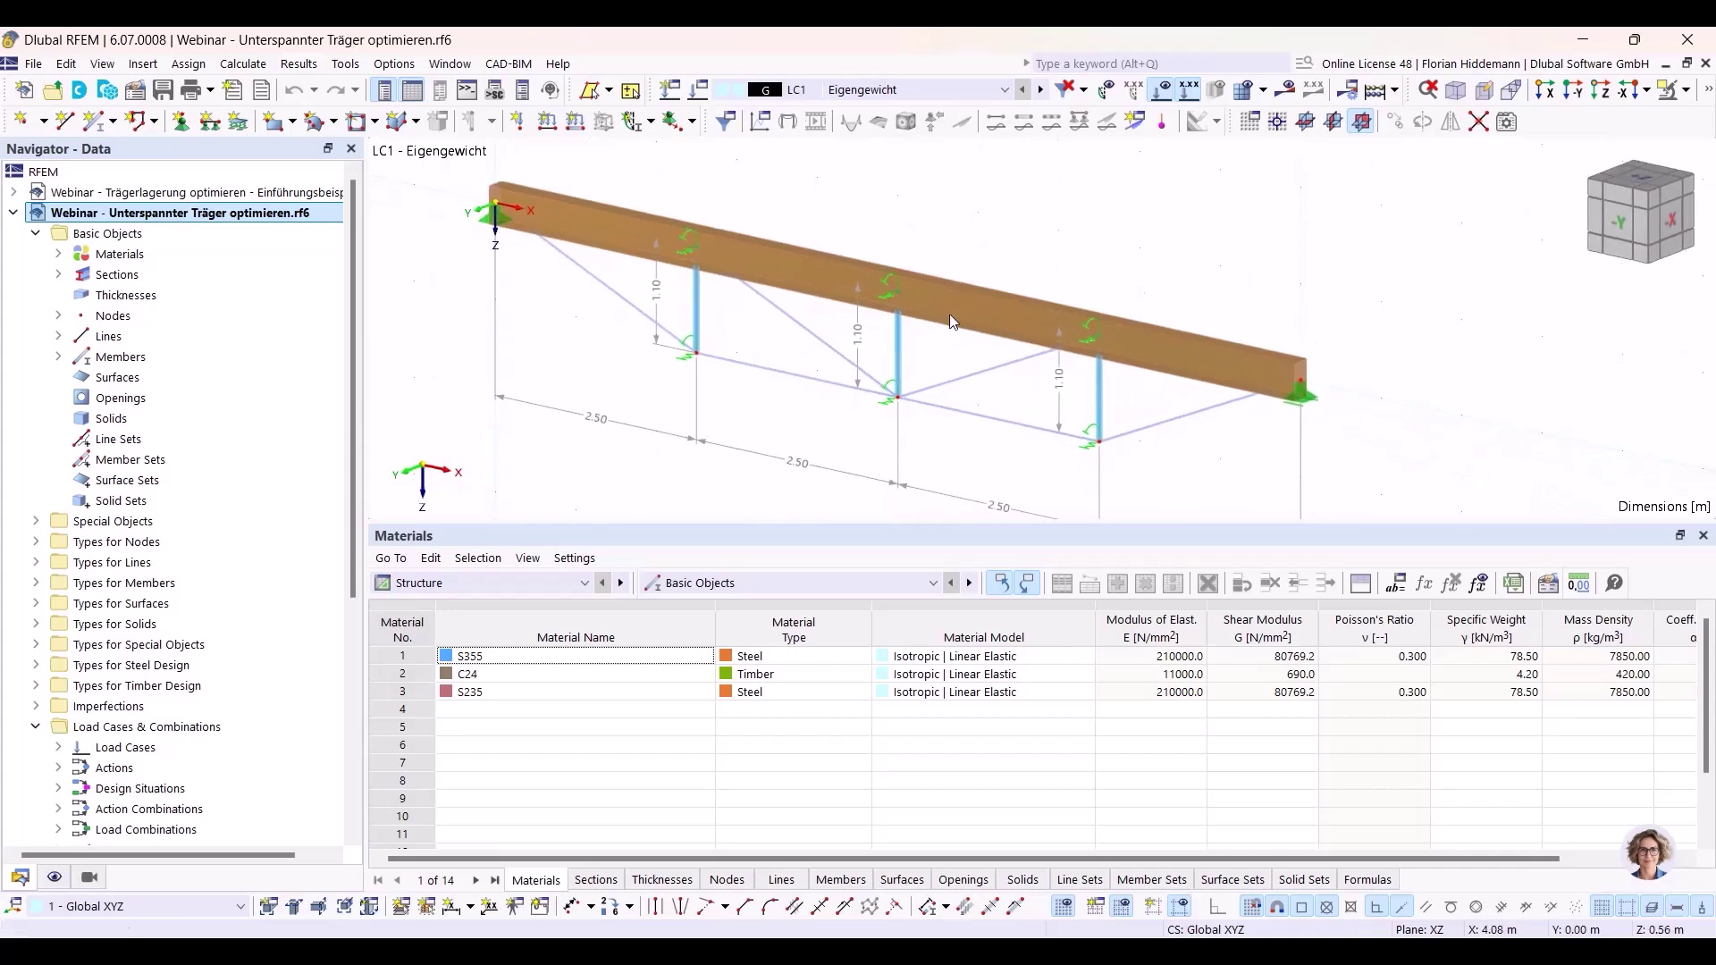
scroll(1099, 286, up, 1)
middle_drag(1147, 268, 1200, 257)
scroll(1200, 257, down, 1)
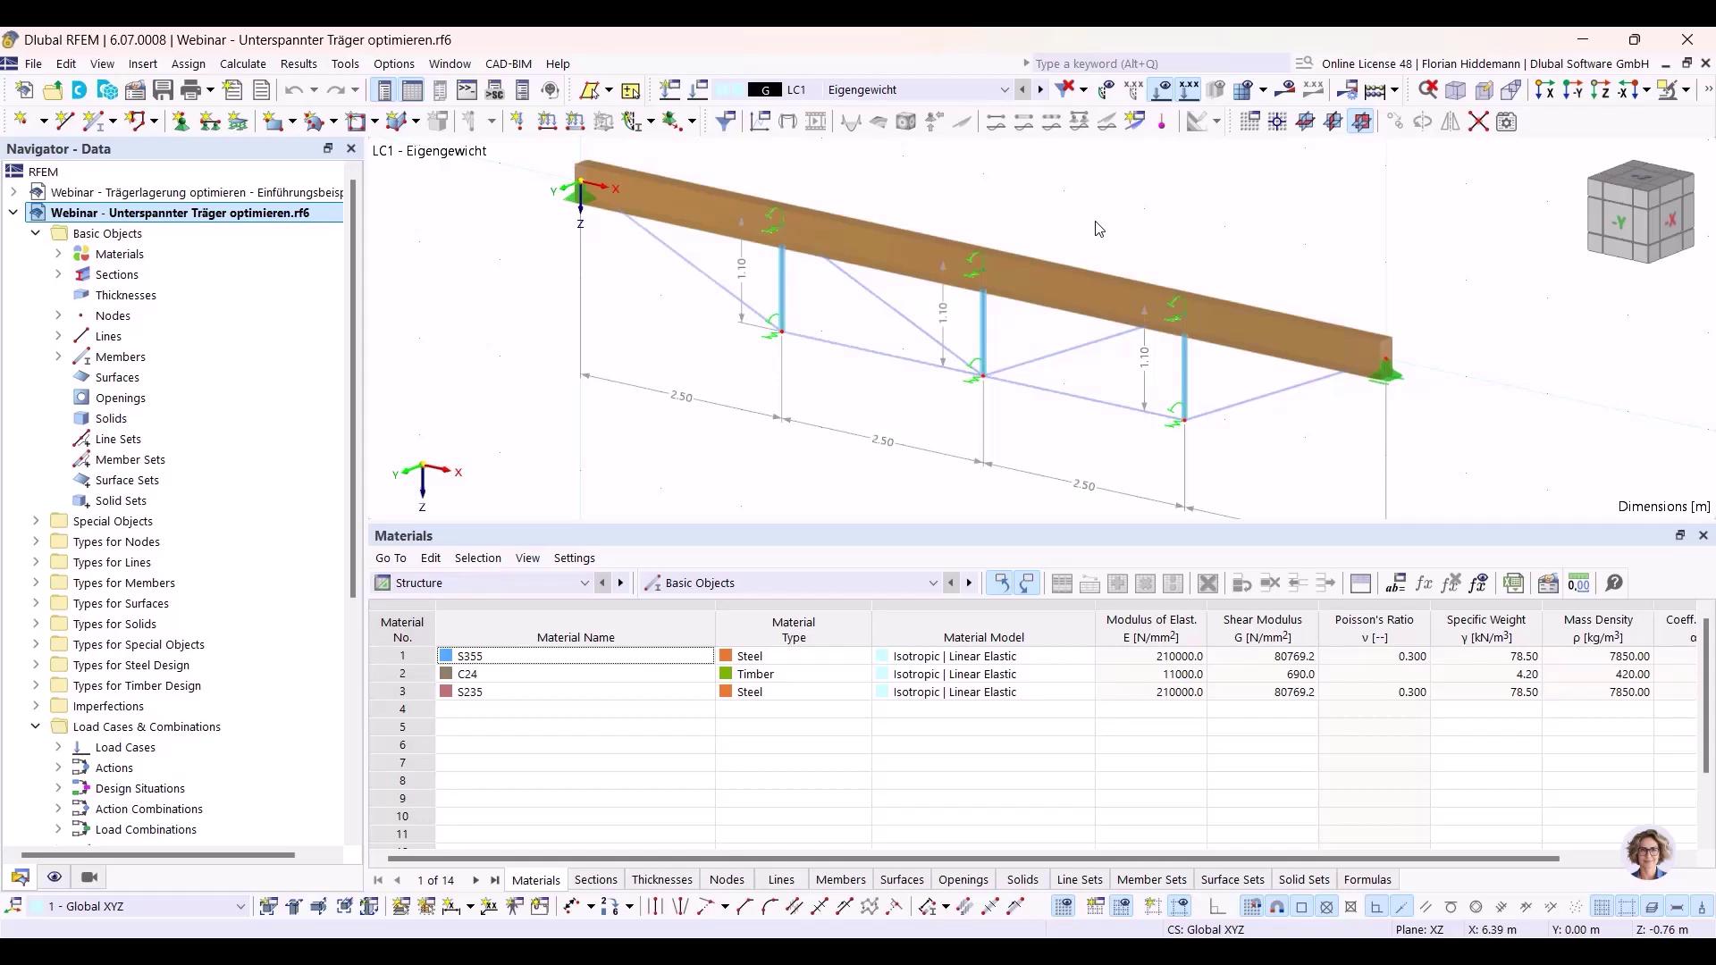
middle_drag(1070, 198, 1124, 227)
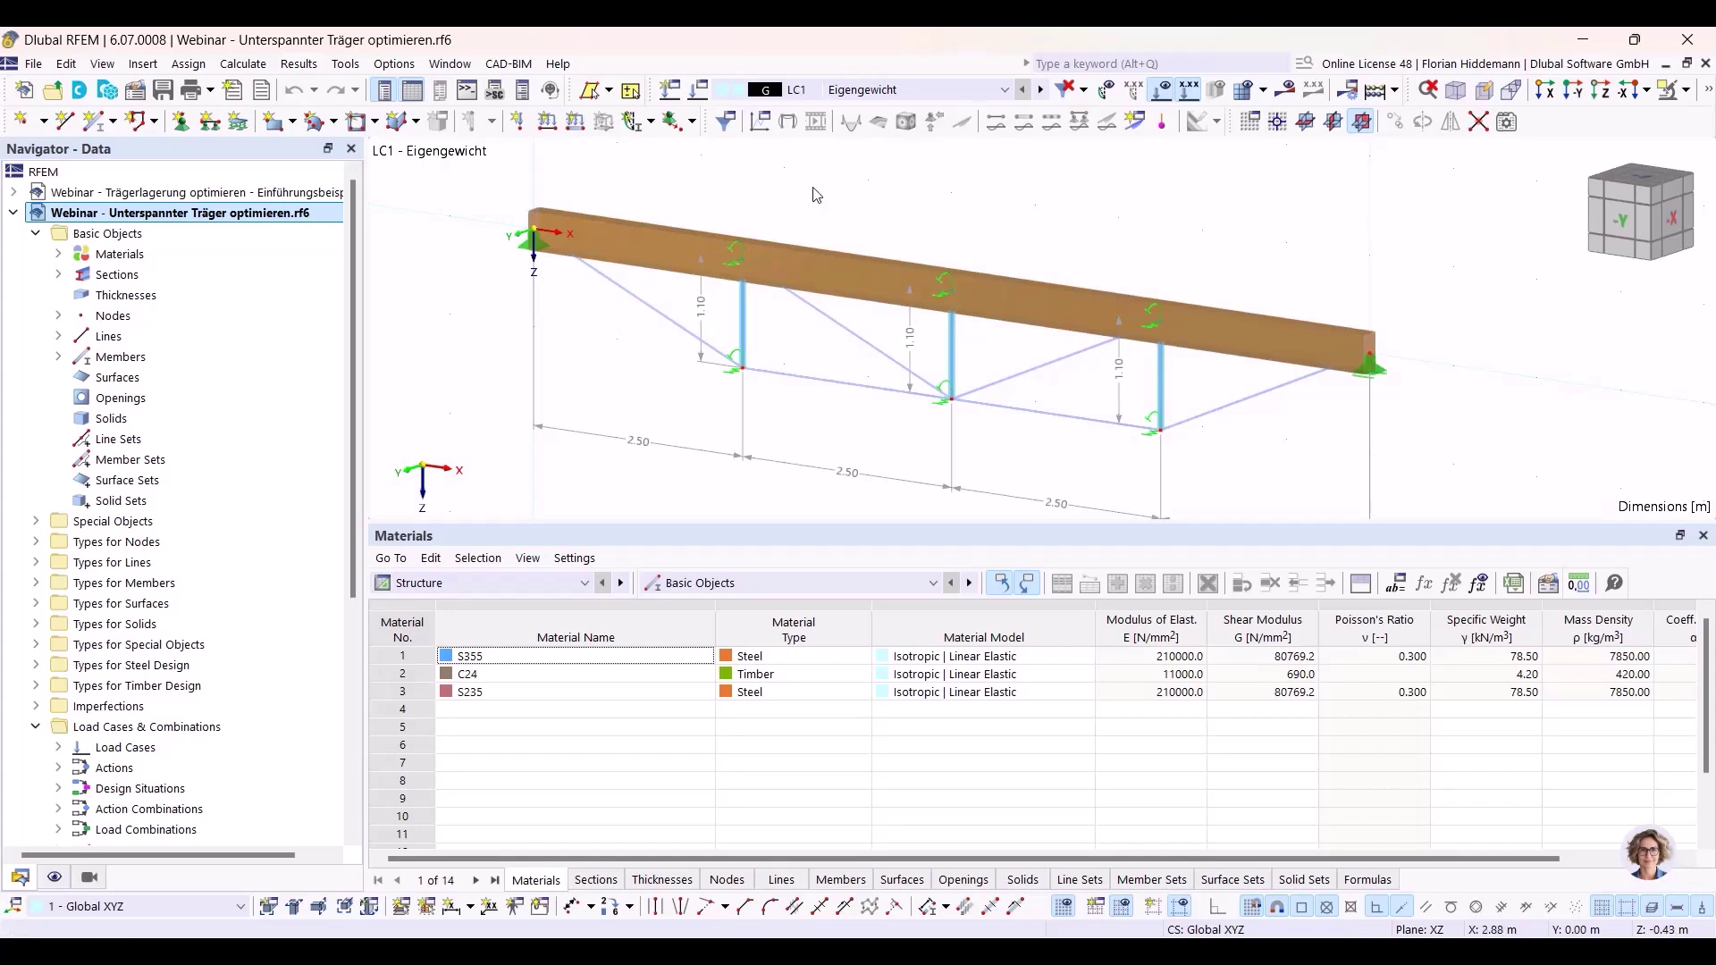
click(1575, 92)
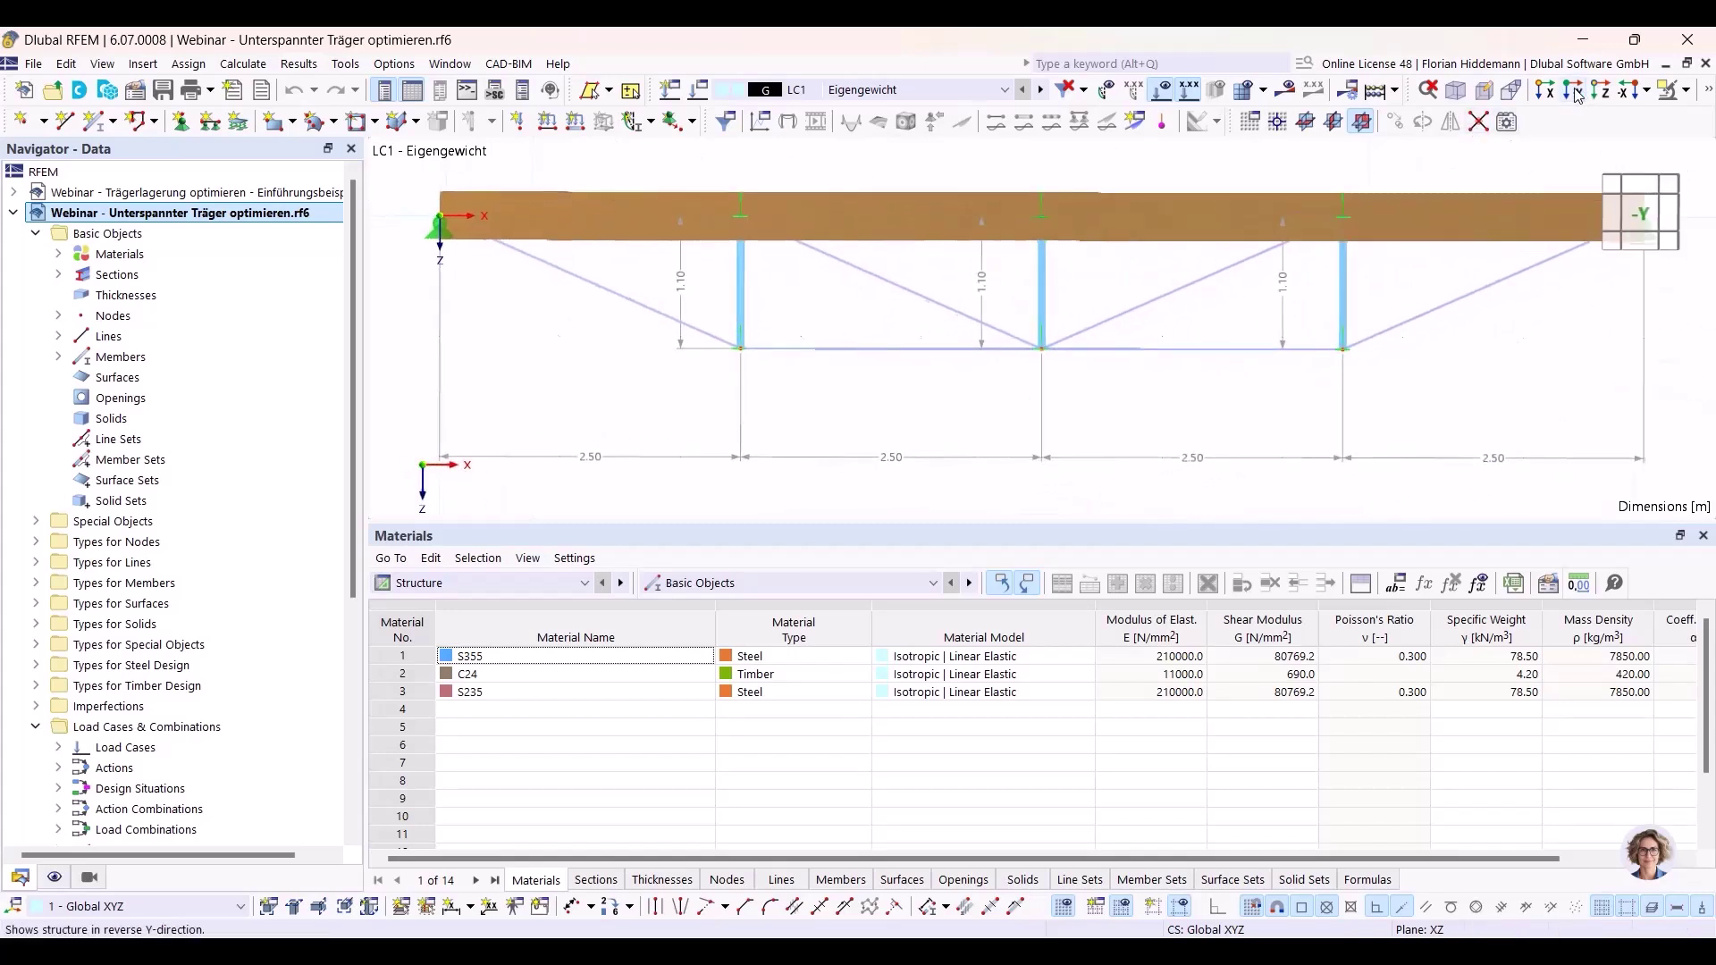
scroll(1415, 392, down, 3)
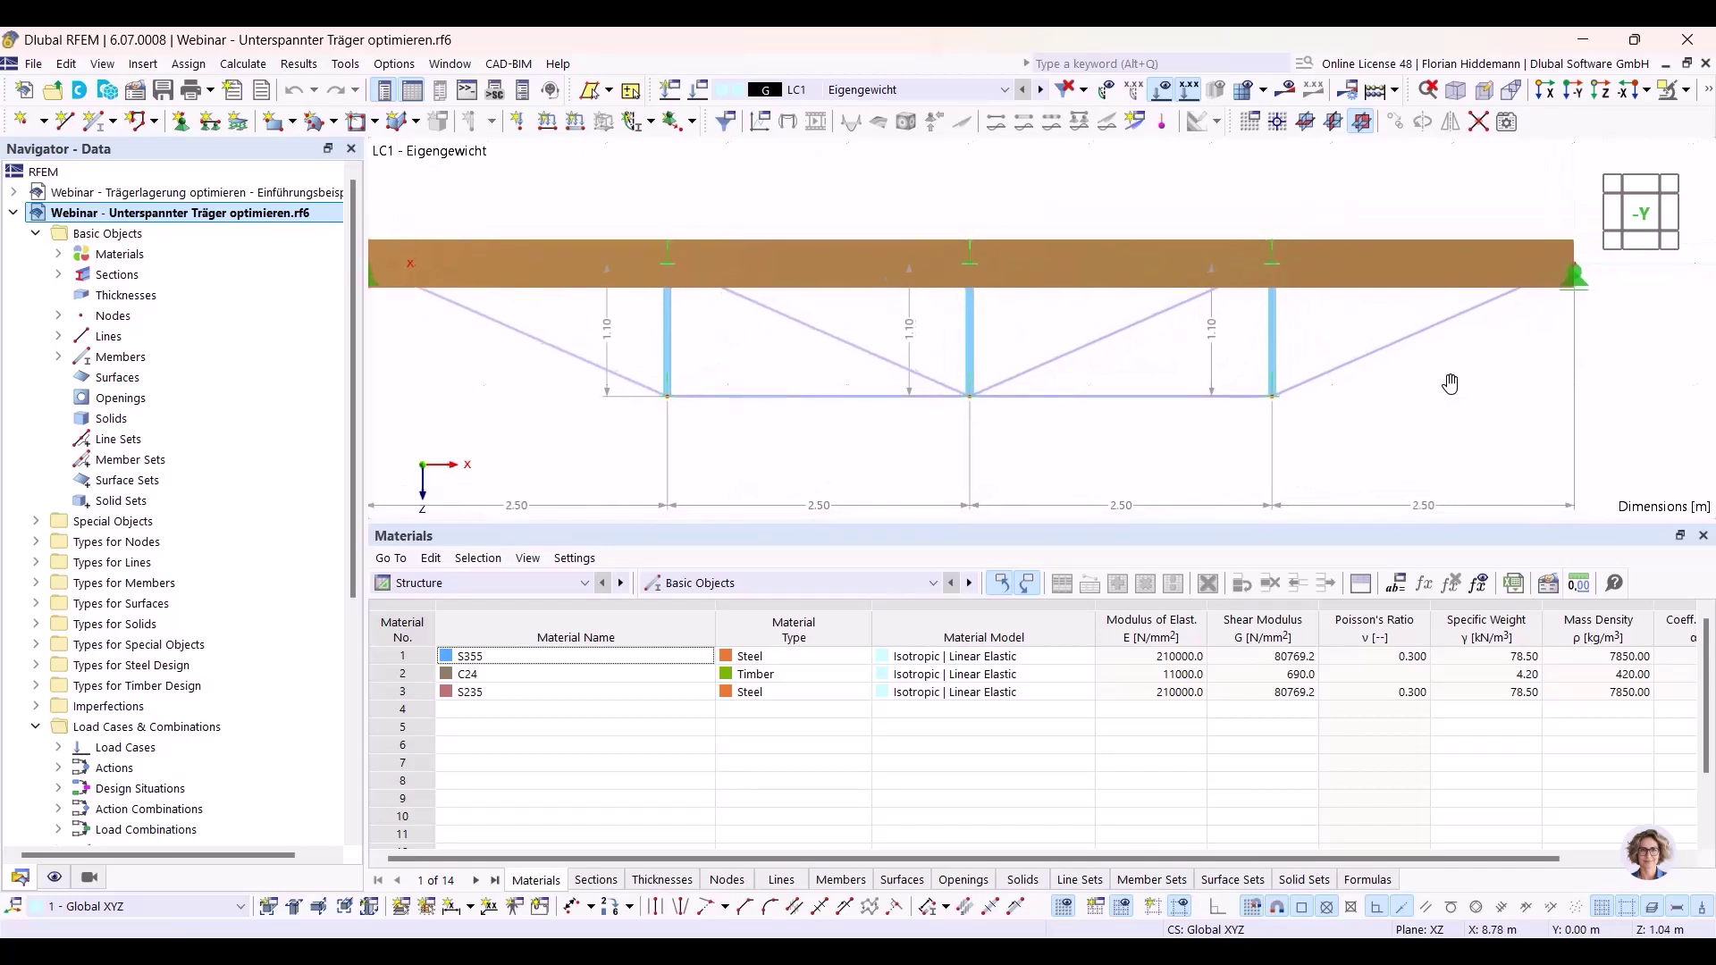
scroll(1390, 377, up, 3)
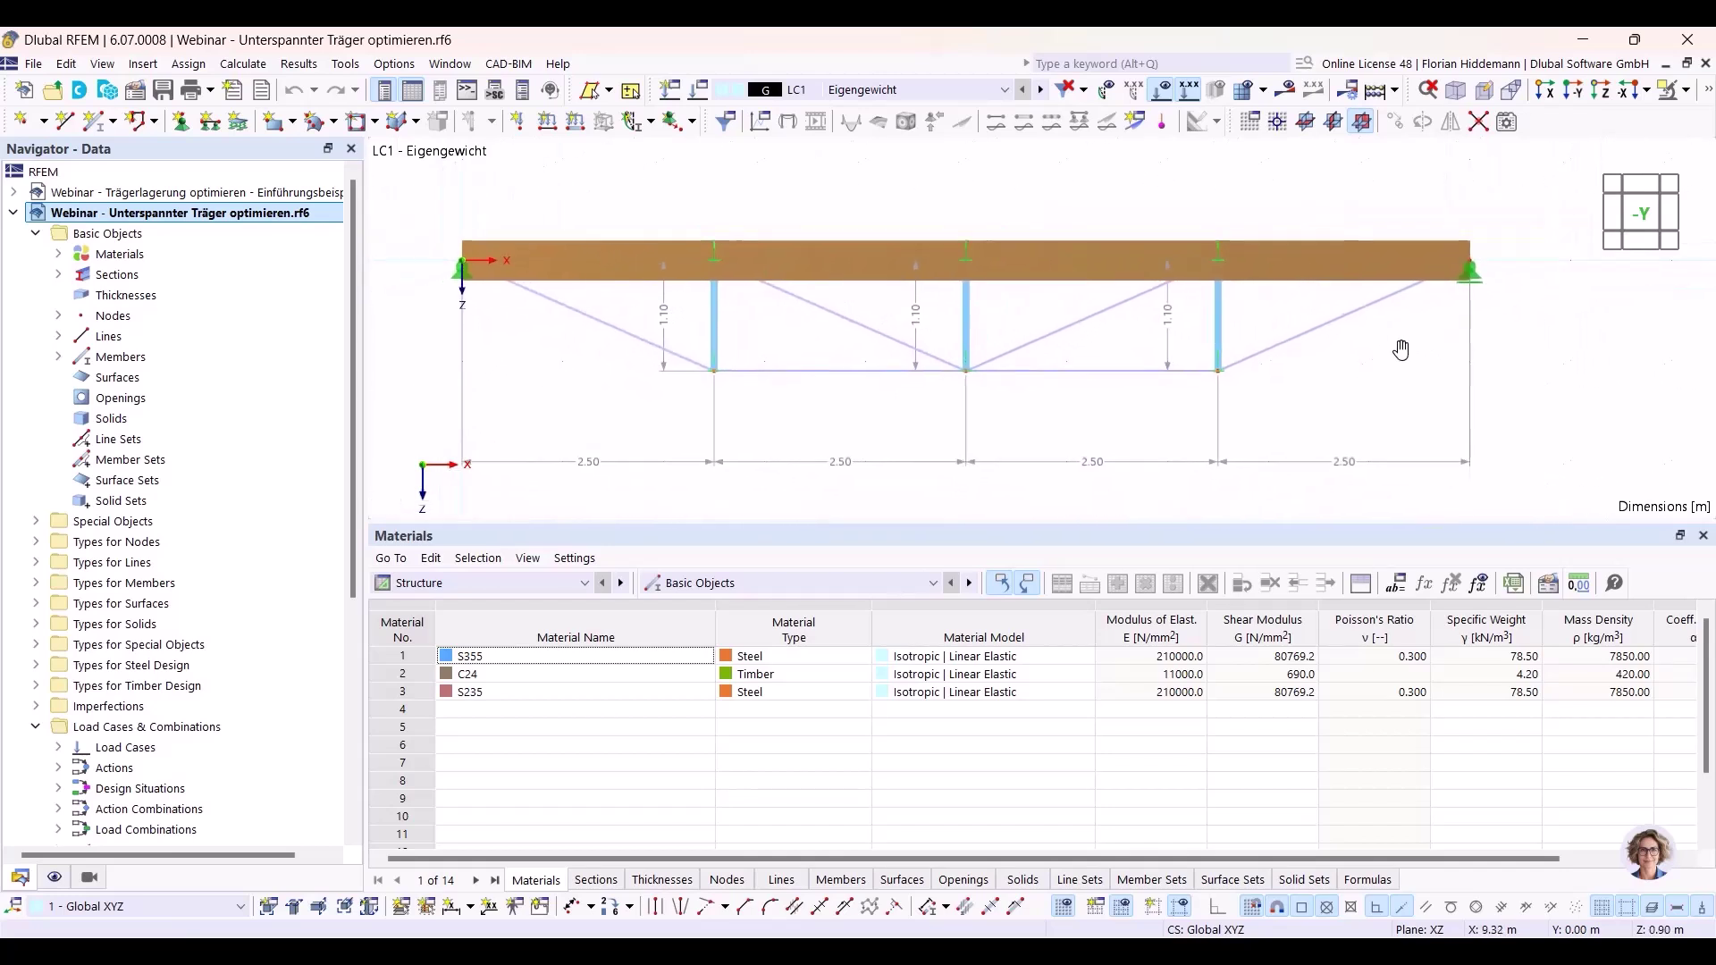
scroll(1439, 389, down, 2)
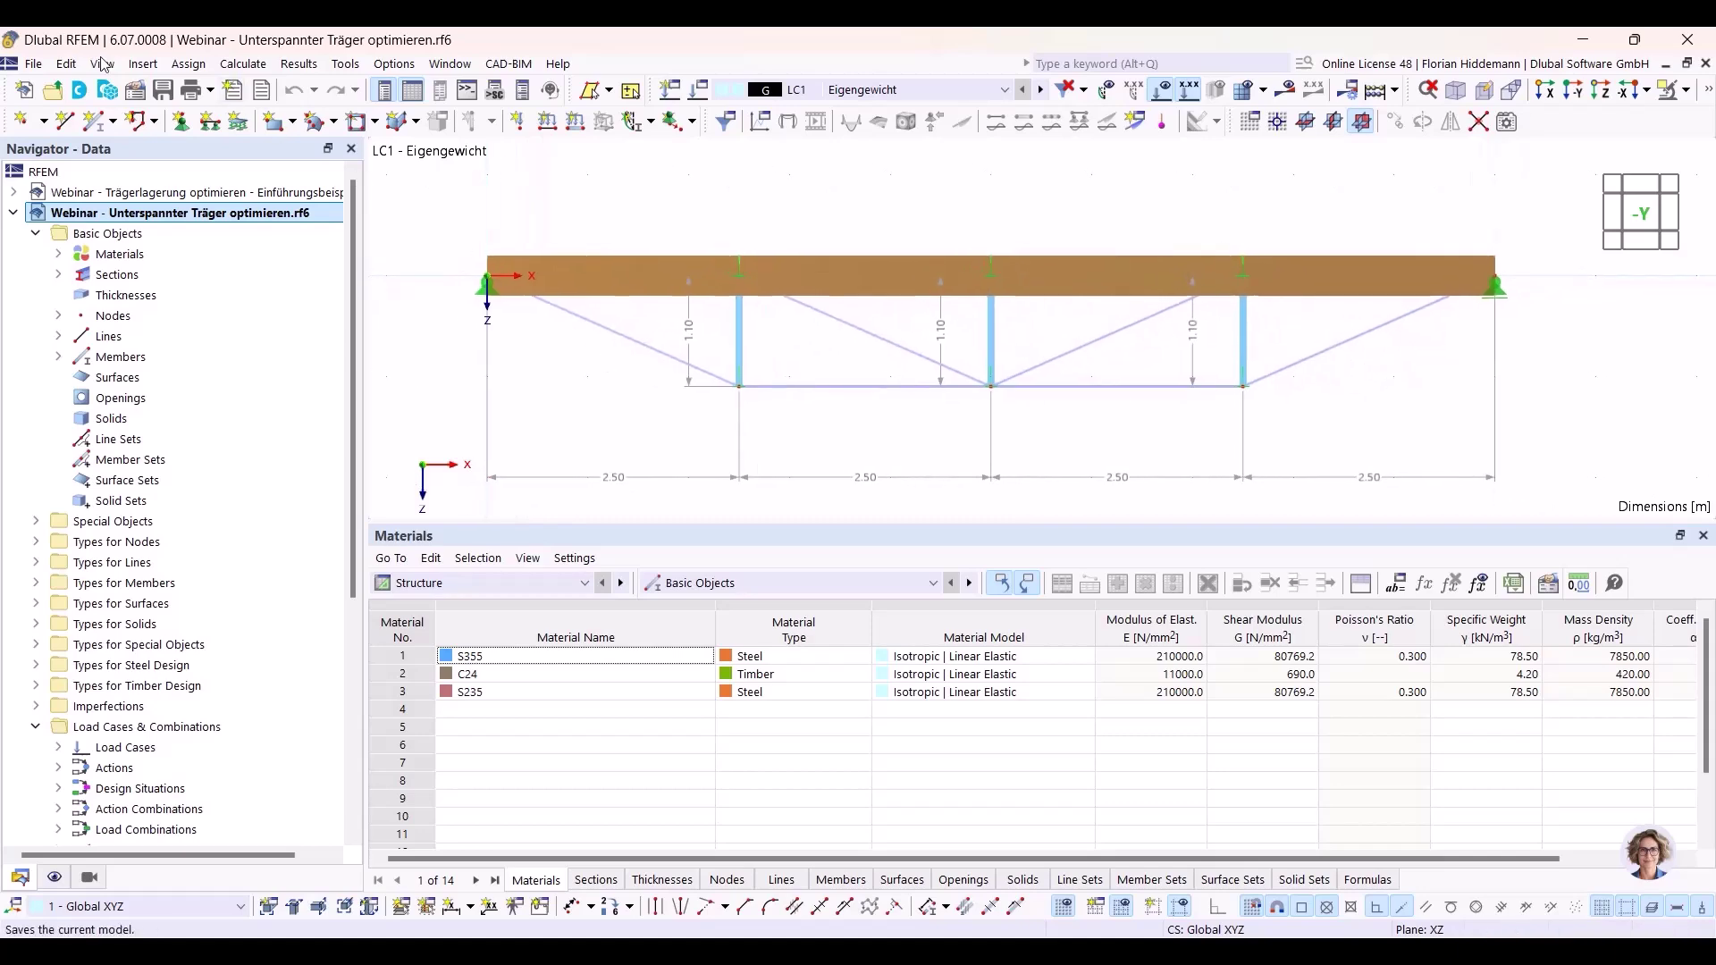
Open the global parameters and place their dialog below the beam so that both the model and the parameter table can be seen.
click(66, 63)
click(187, 815)
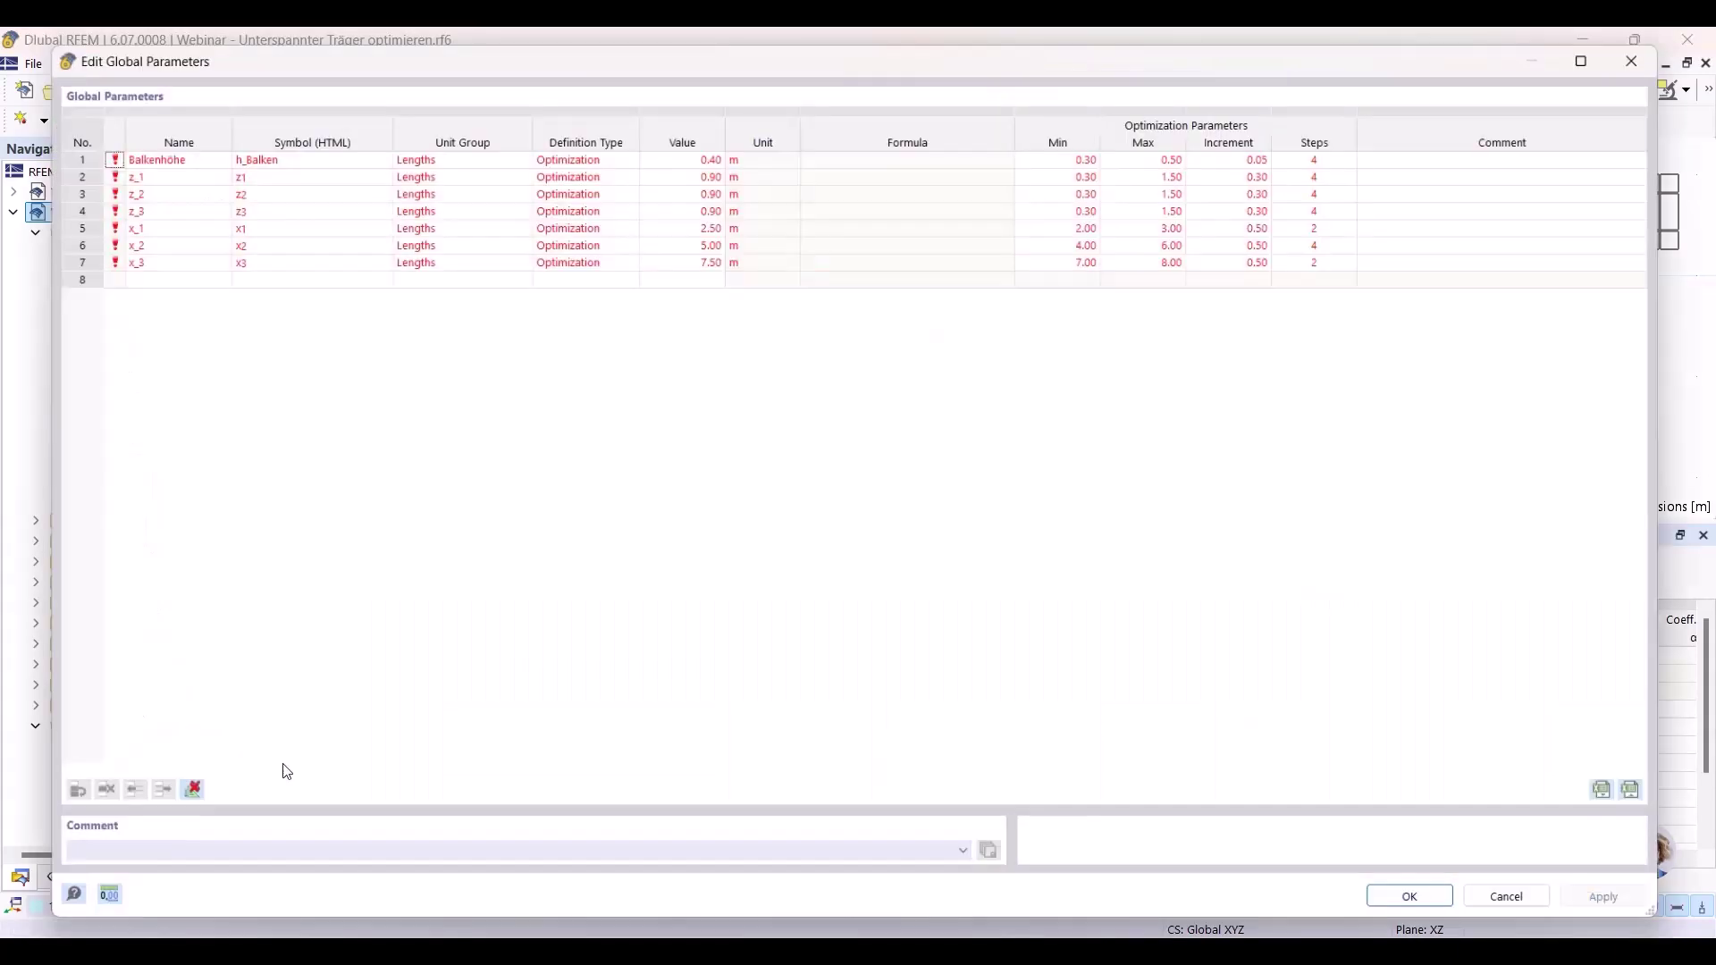
drag(22, 30, 267, 458)
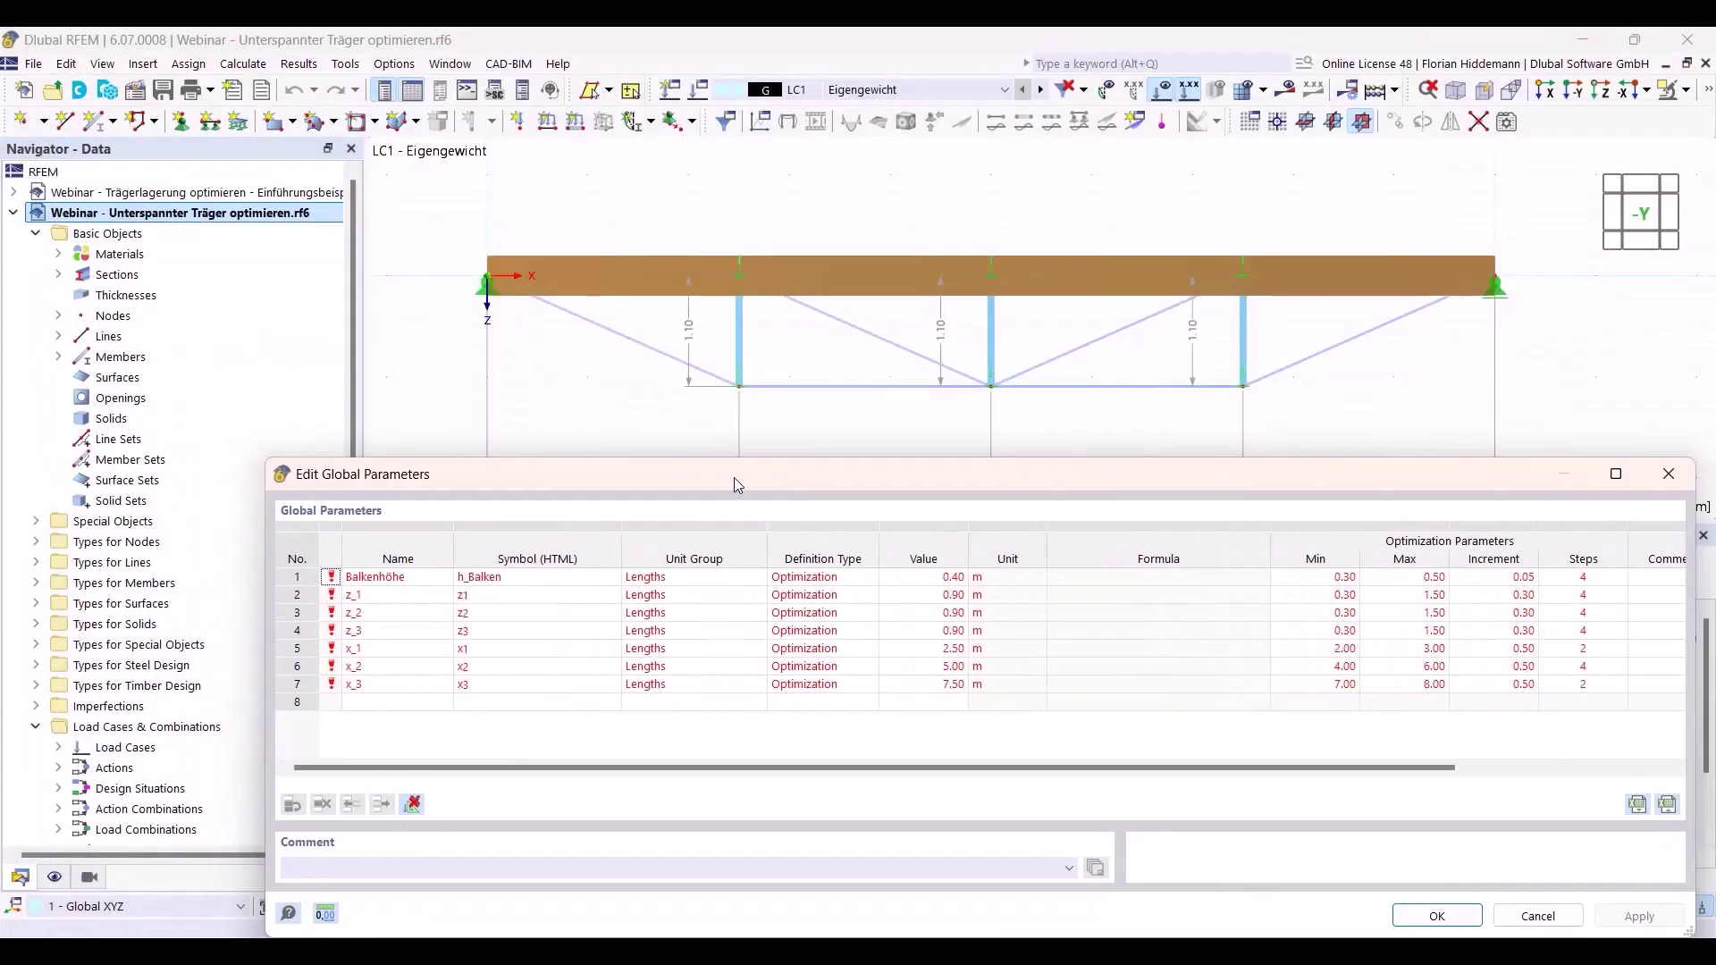
drag(735, 477, 635, 545)
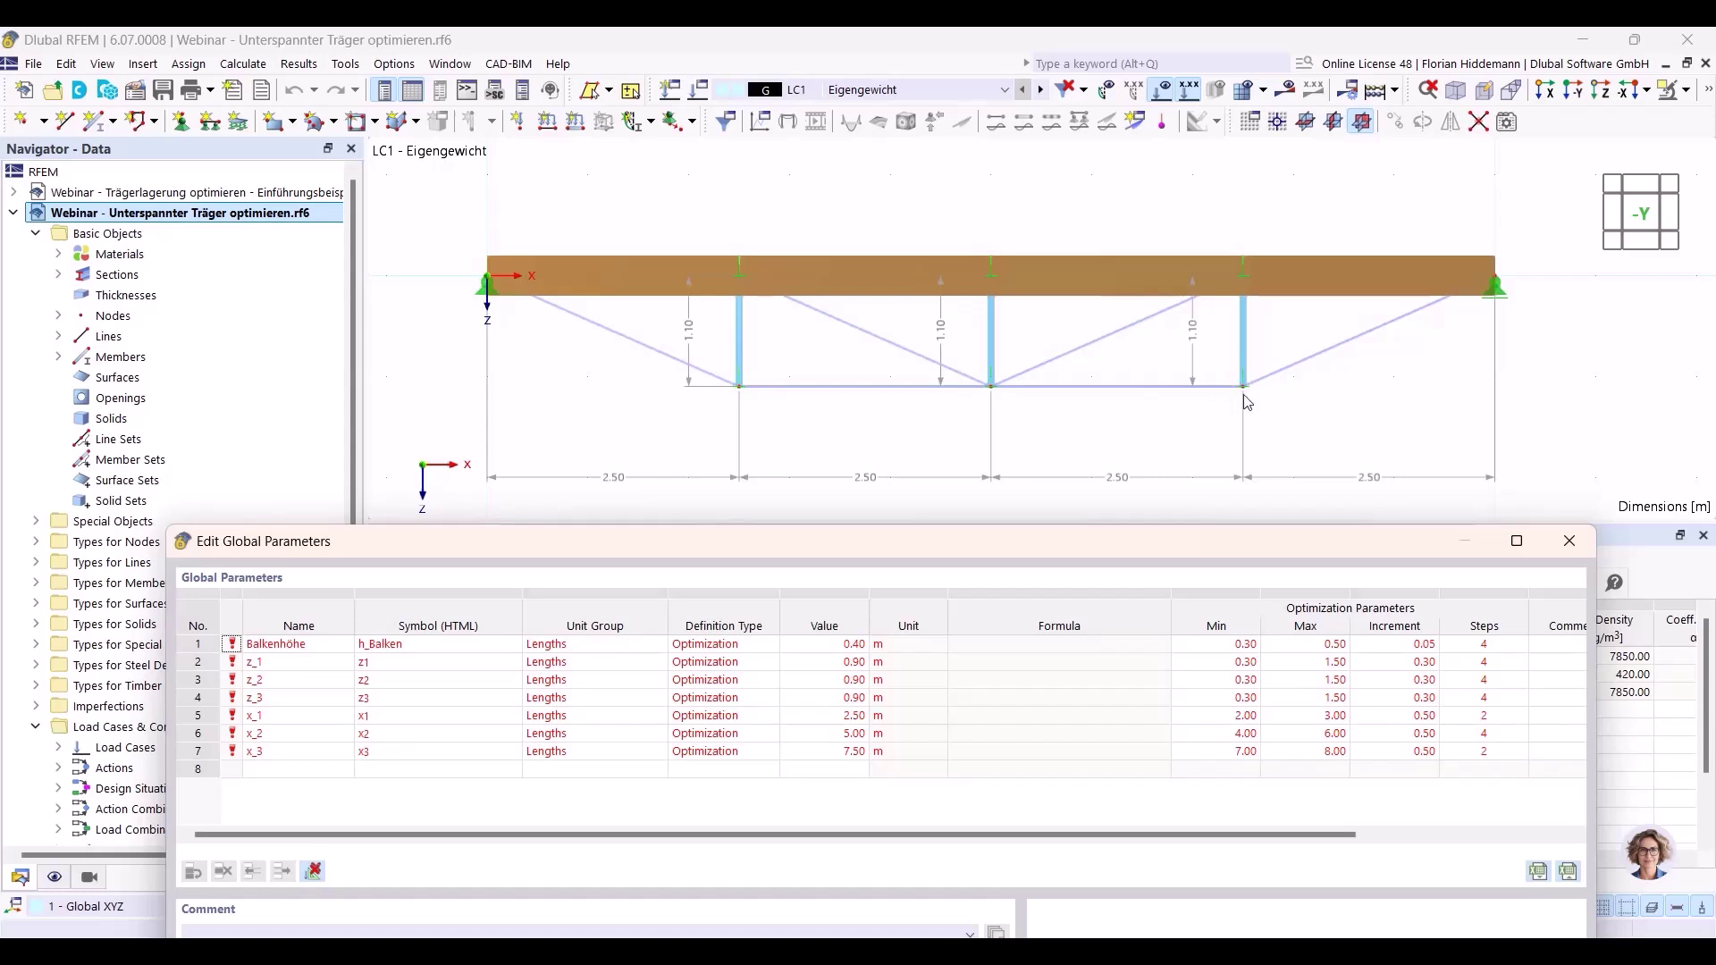
drag(1214, 543, 1210, 514)
Set the z_3 parameter to 1.2 m and apply it to lengthen the third strut.
click(804, 673)
click(804, 673)
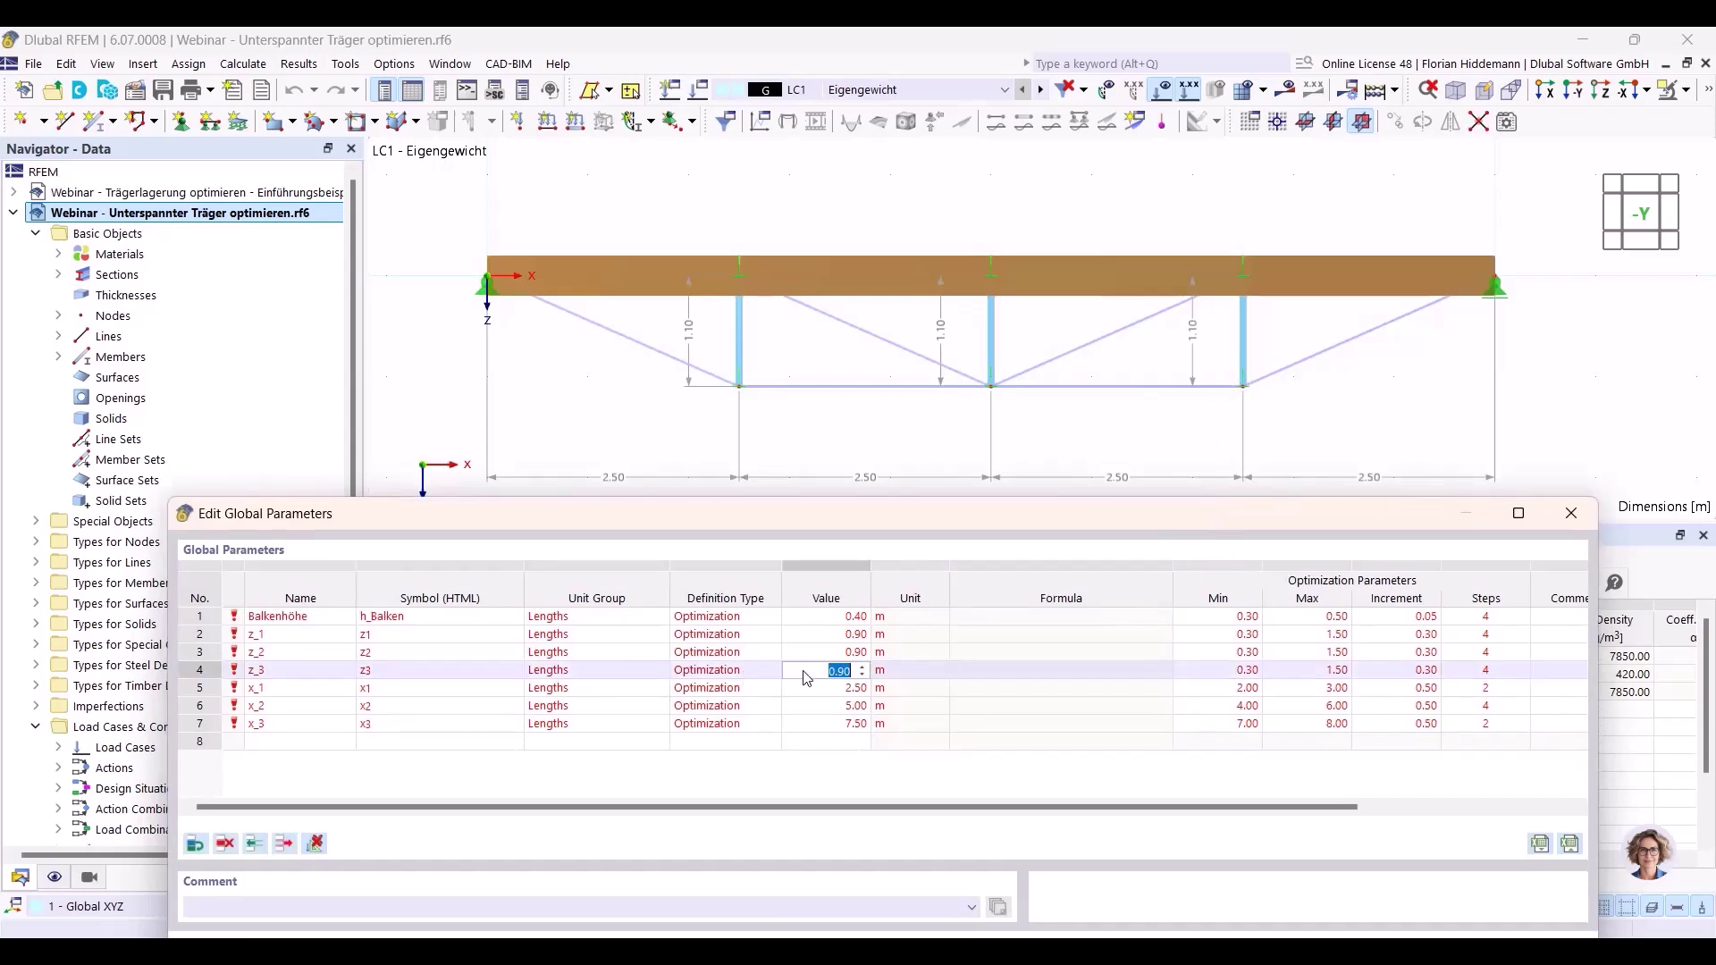
text(1.2)
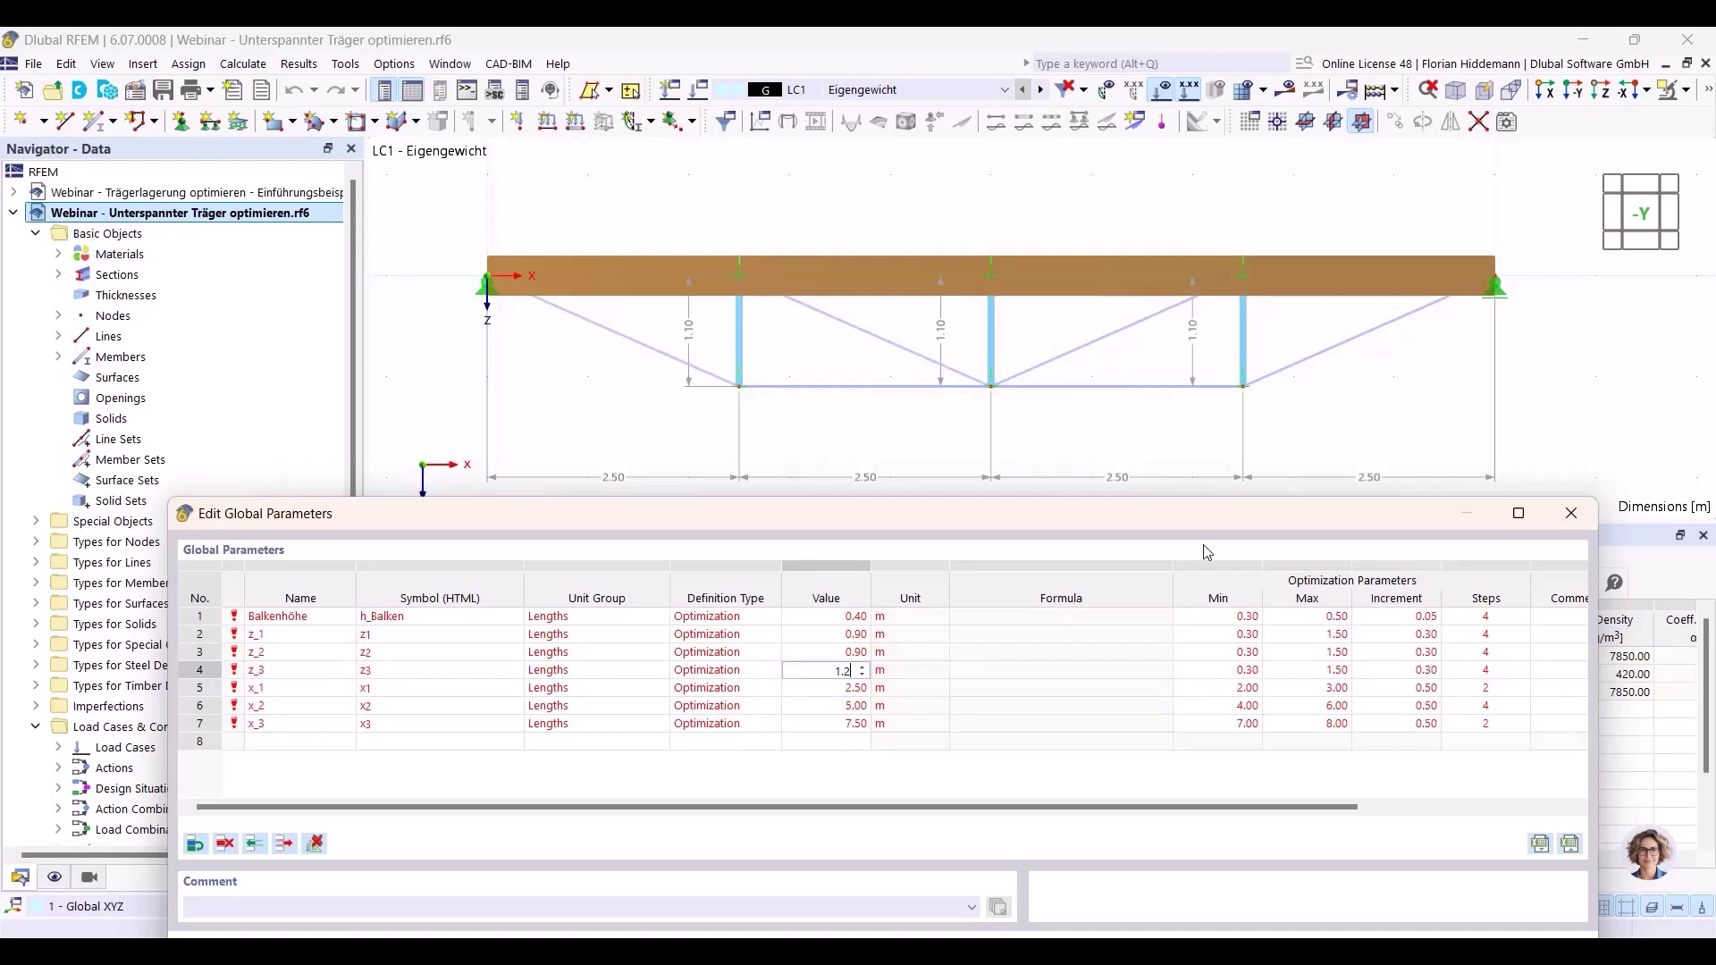
drag(1099, 522, 1159, 513)
click(1508, 884)
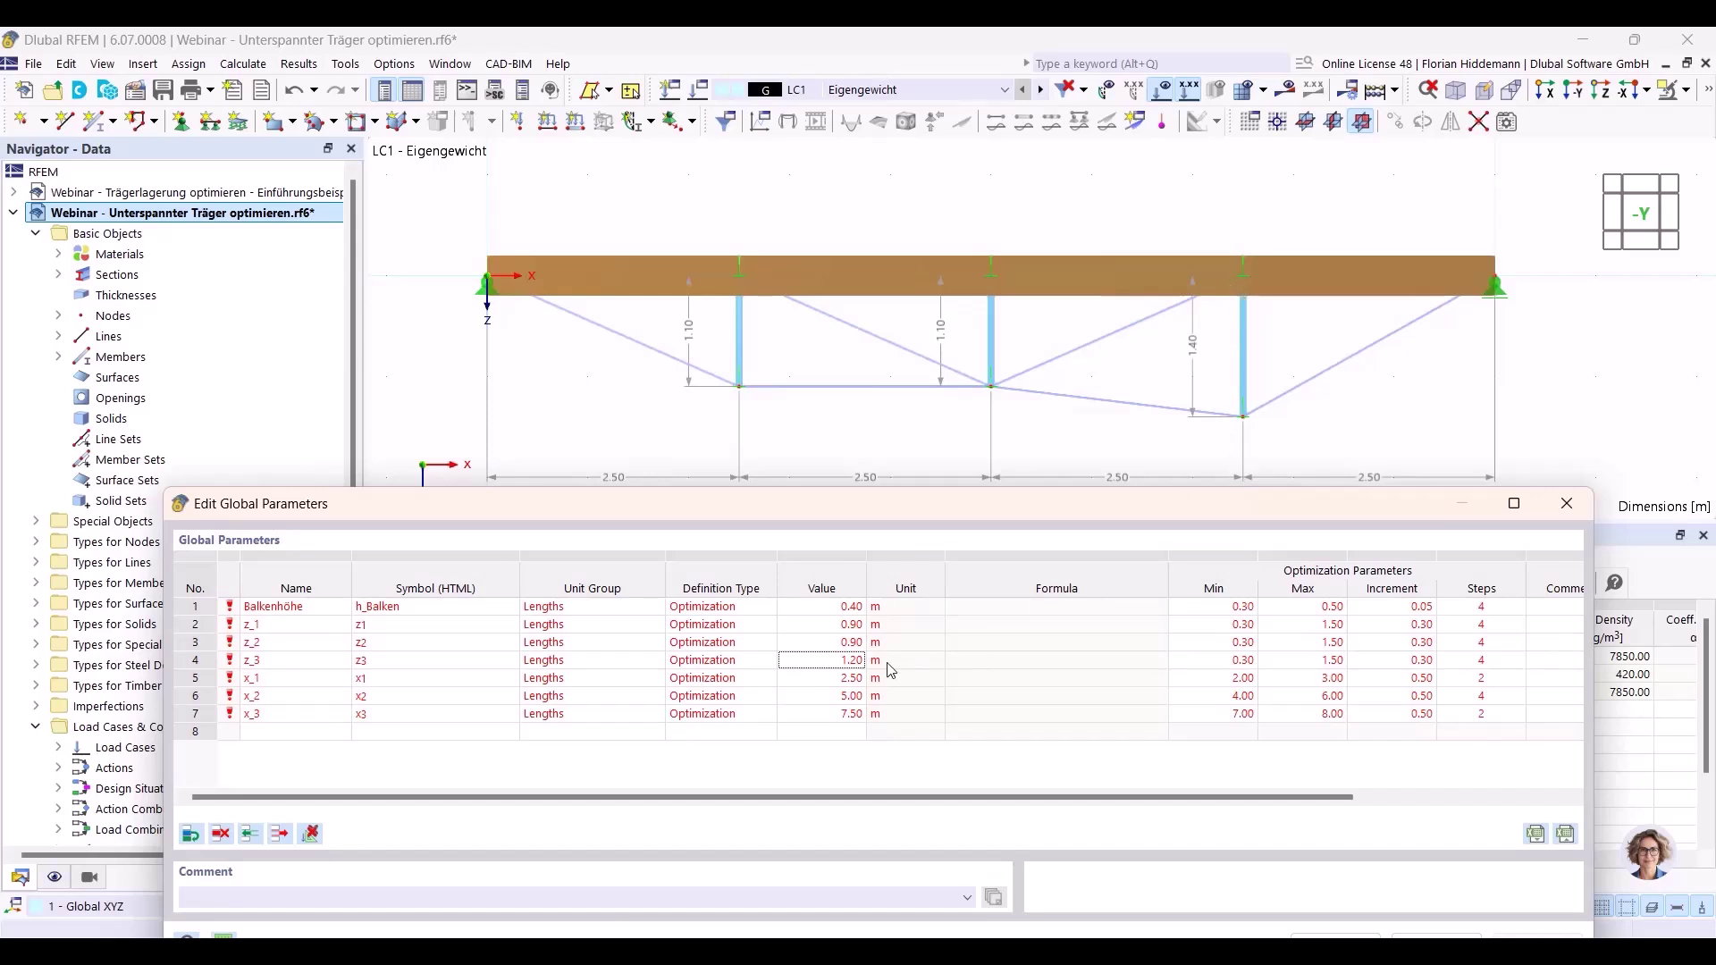
Set the x_1 parameter to 2 m and apply it to shift the first strut along the beam.
double_click(824, 683)
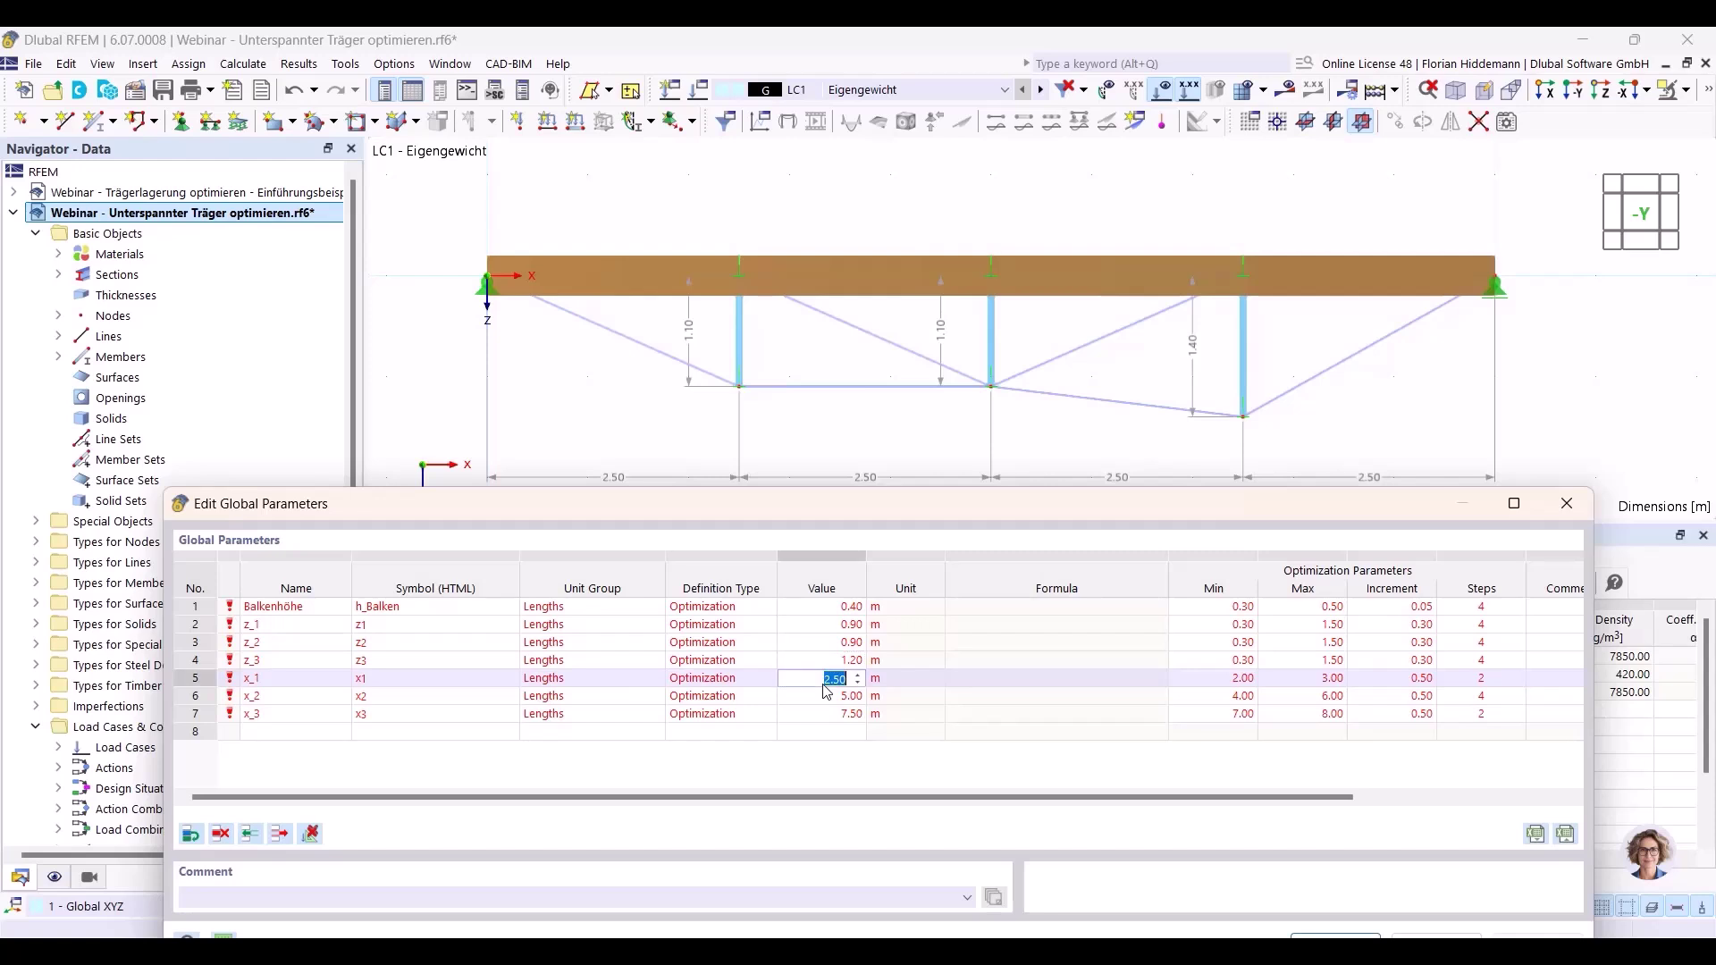
text(2)
key(Return)
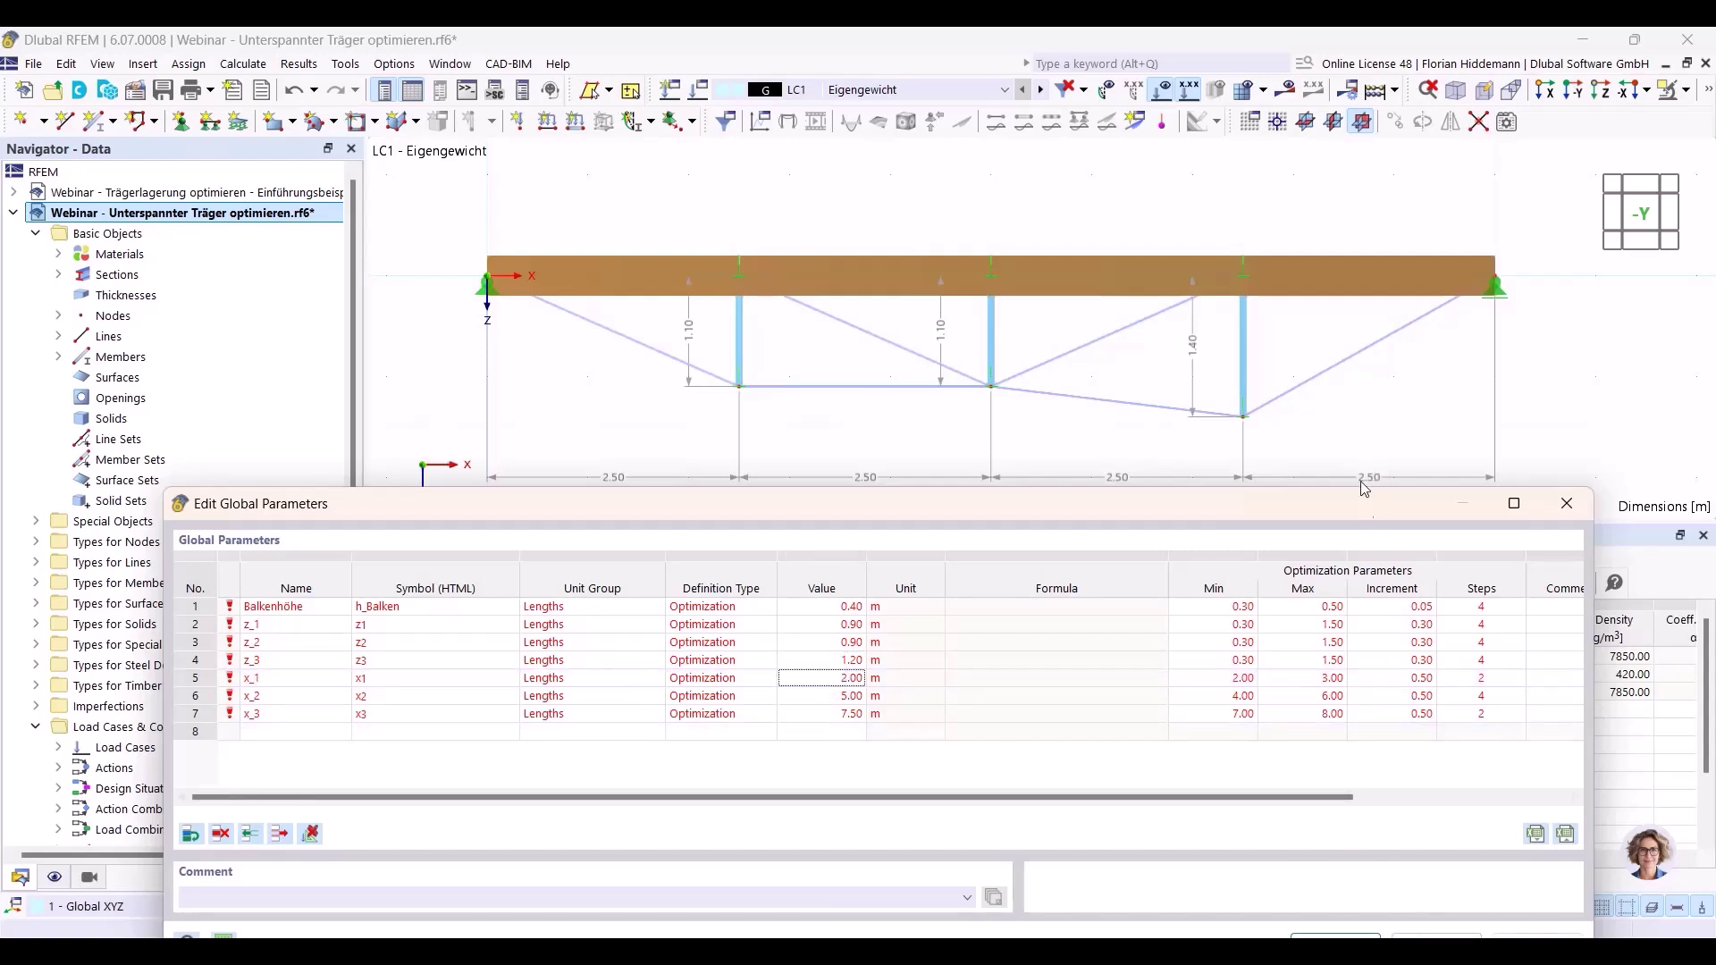
drag(1379, 503, 1374, 439)
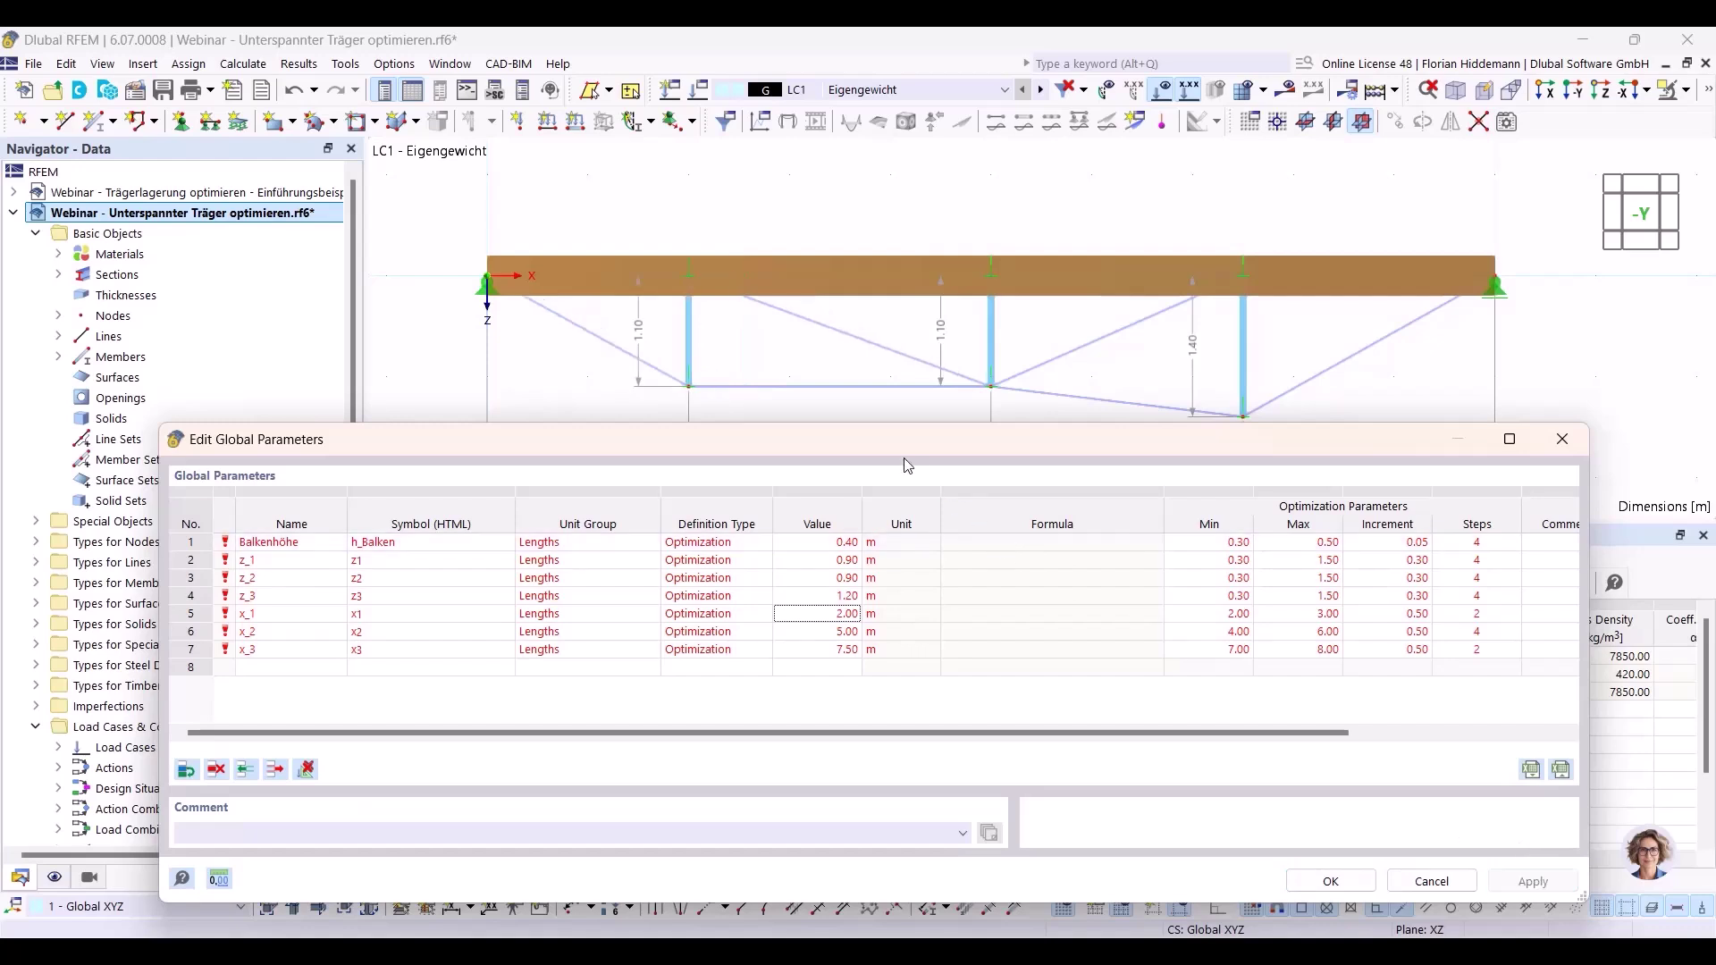
drag(706, 438, 693, 516)
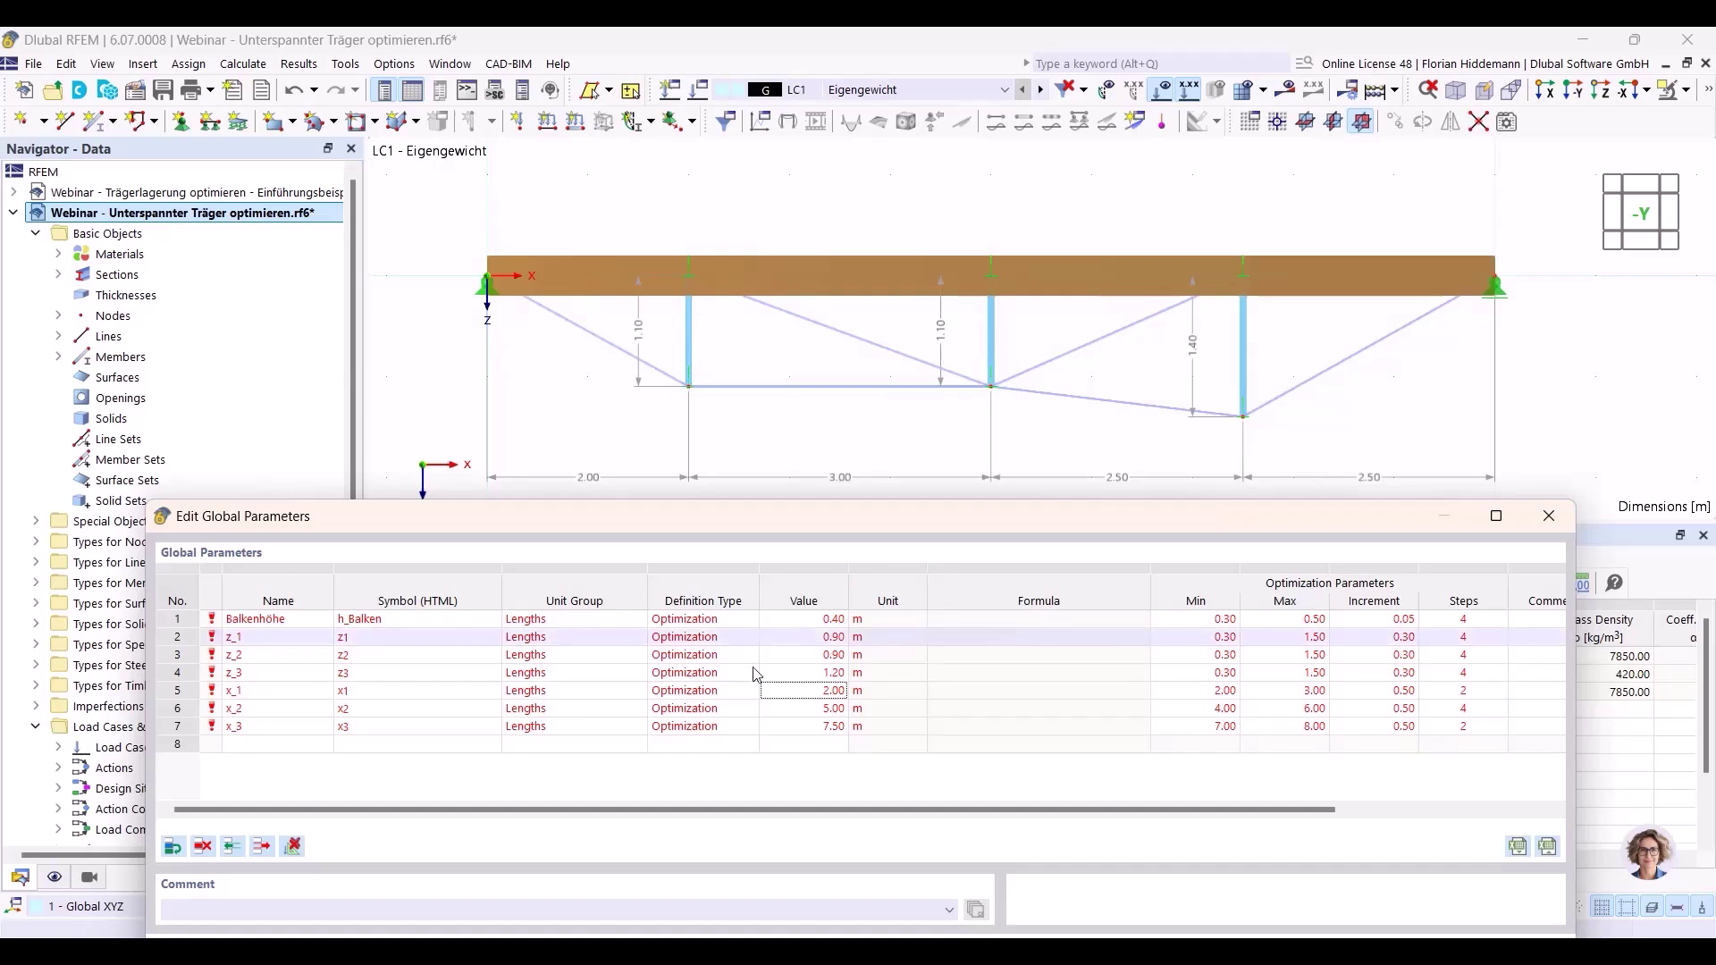
Set the z_1 parameter to 0.3 m and apply it to shorten the first strut.
double_click(821, 636)
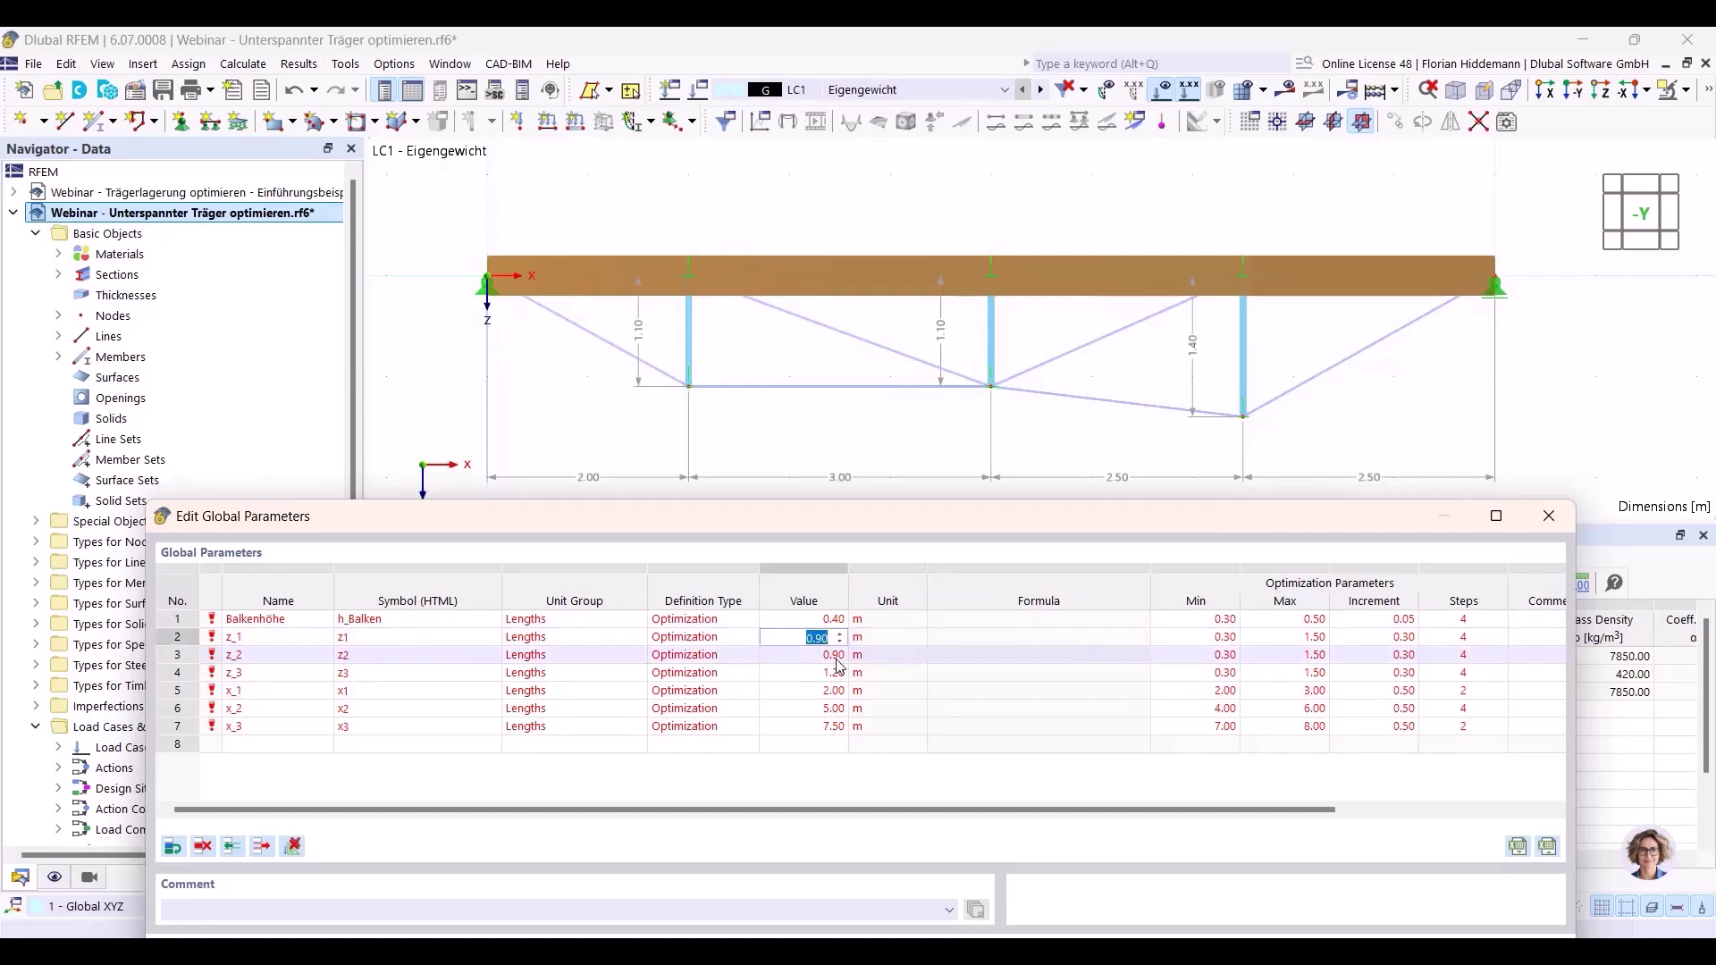
text(0)
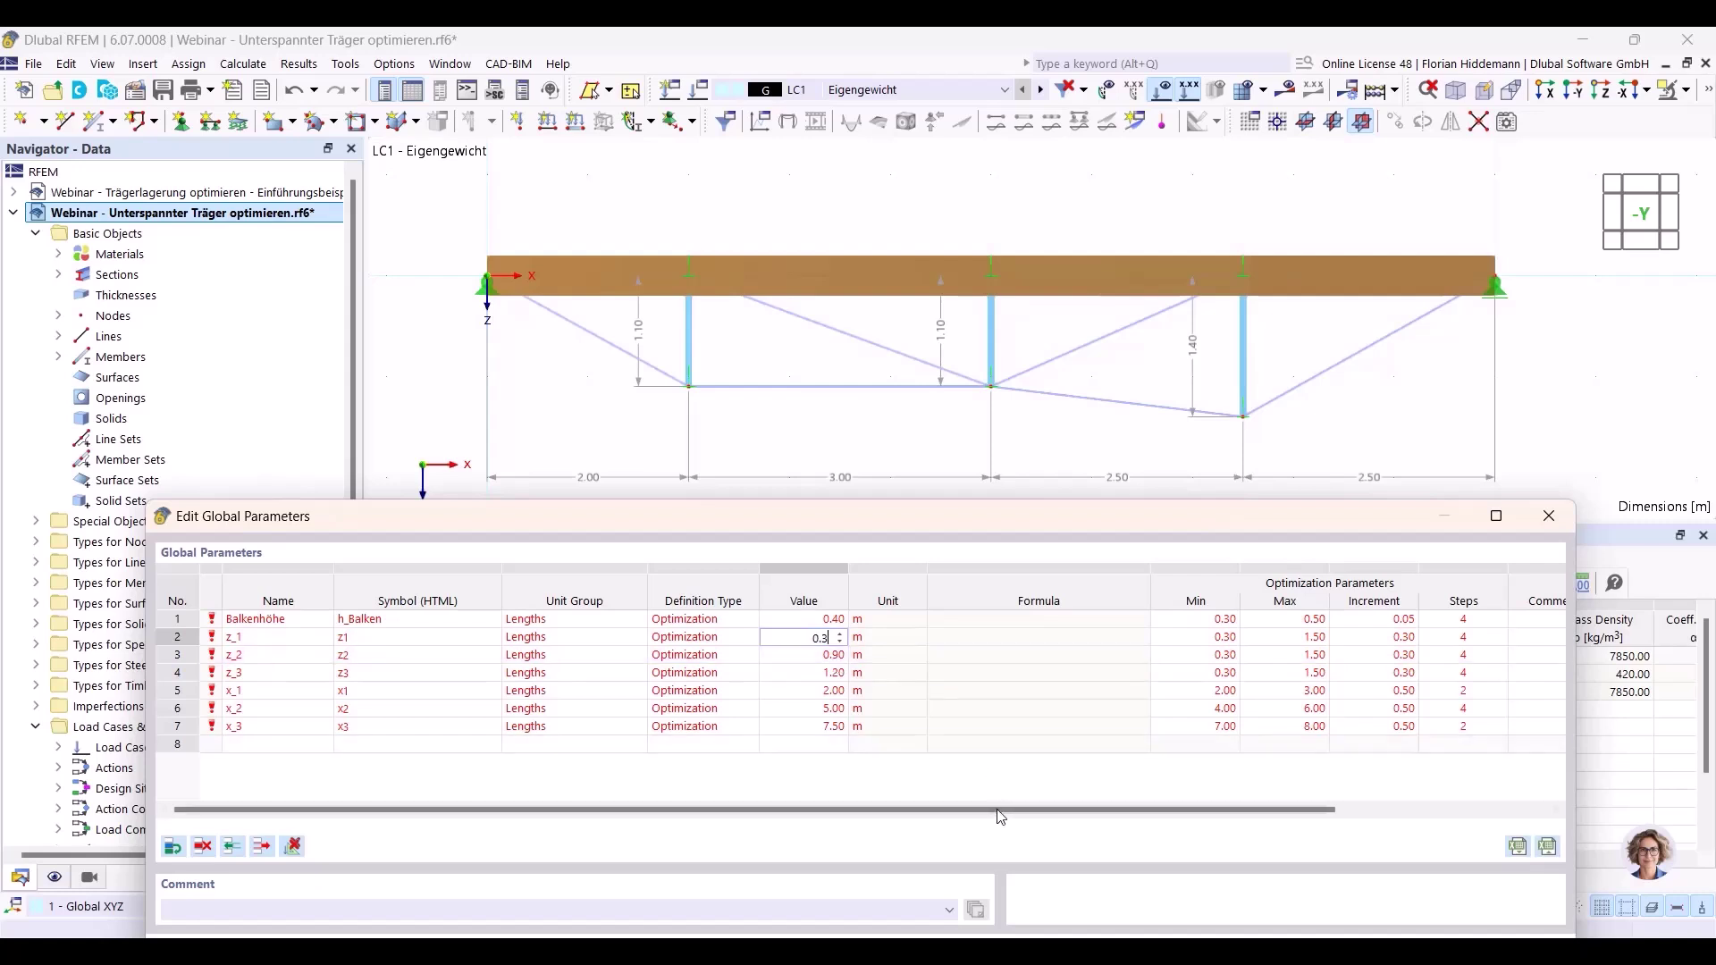
key(Return)
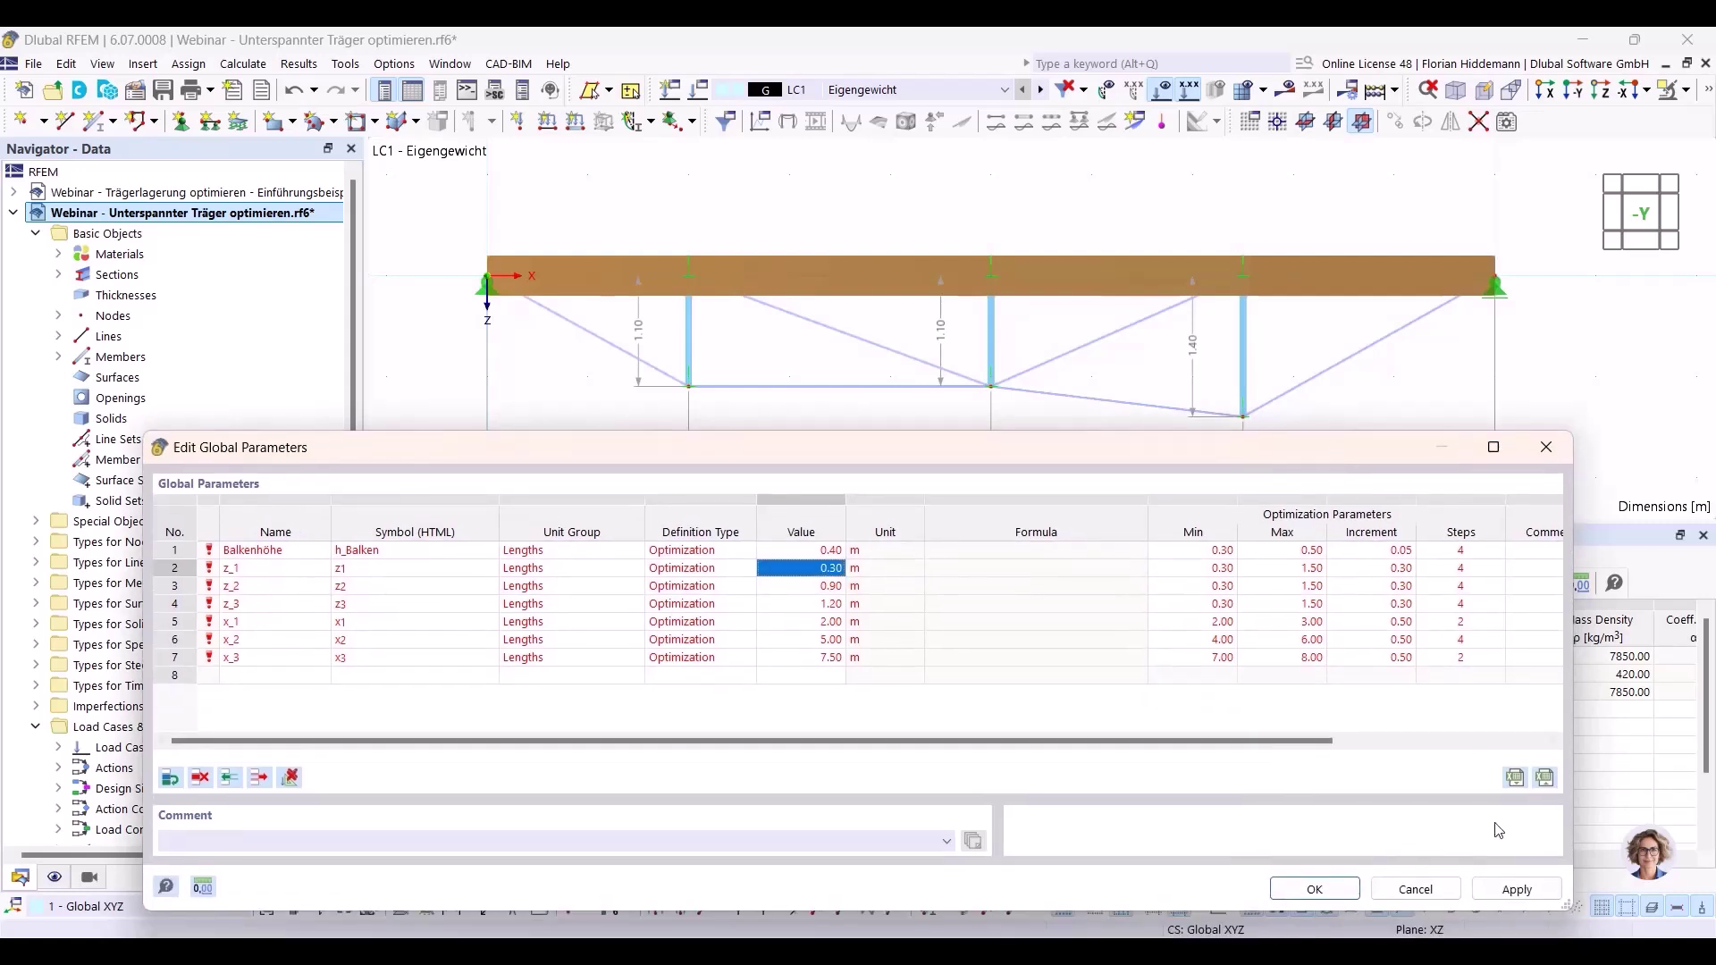
drag(1036, 525, 1080, 502)
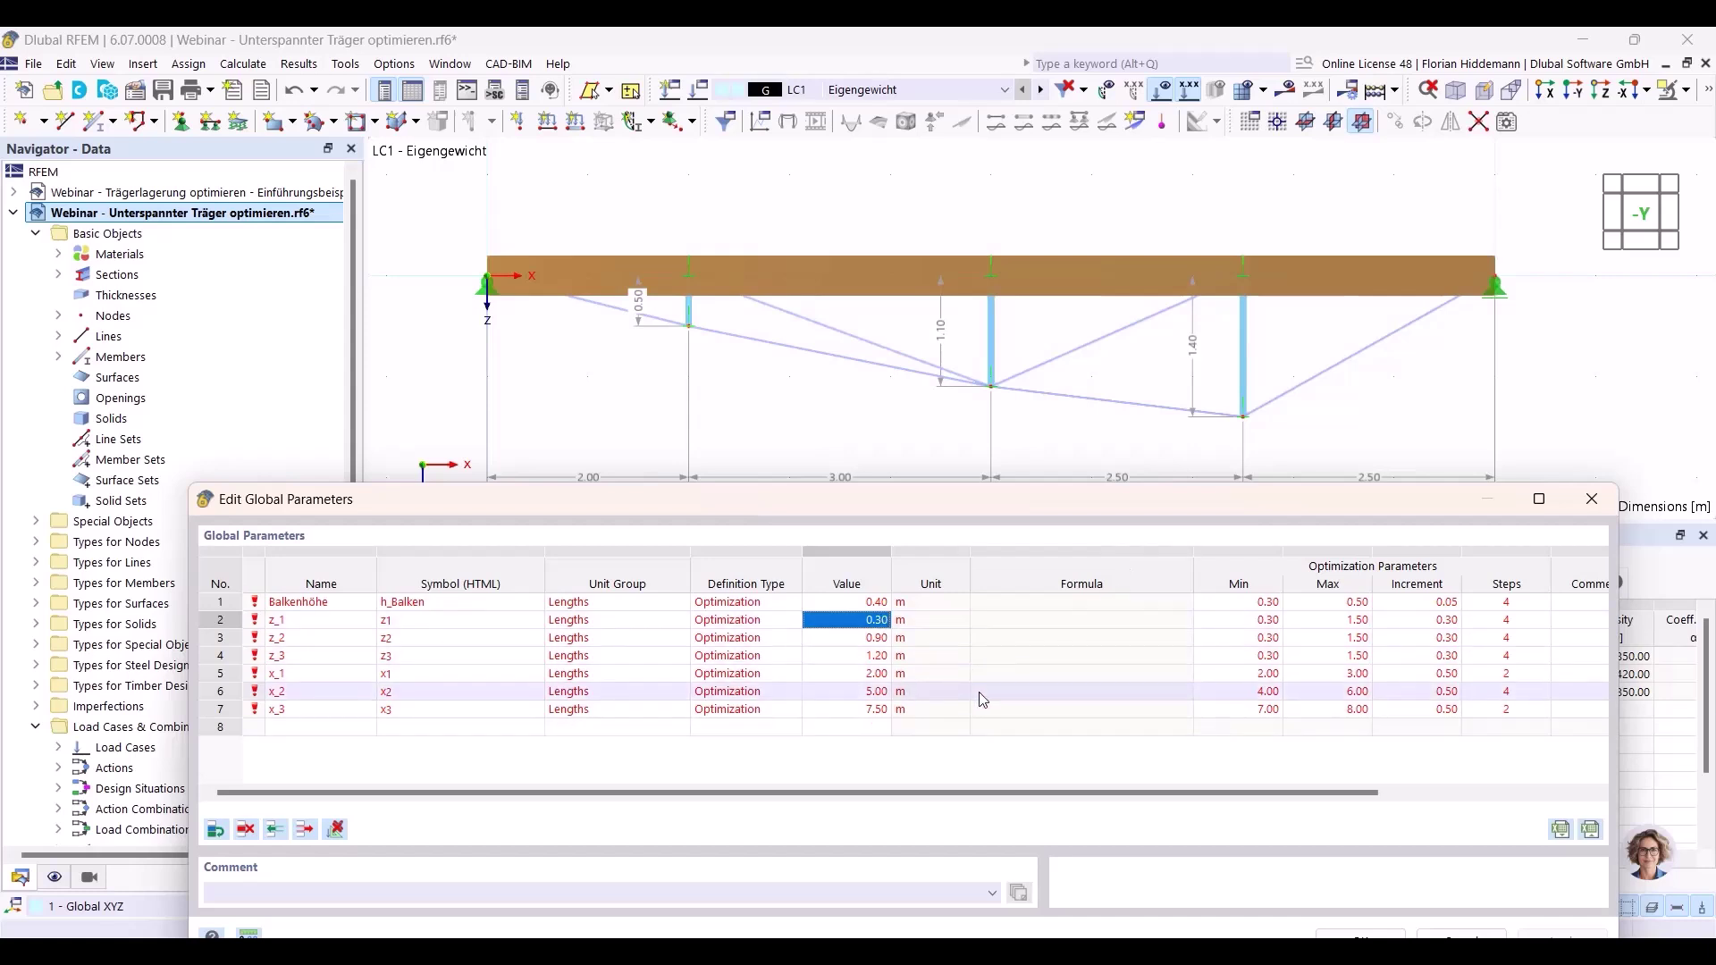
Set z_1 and z_3 to 0.9 m and x_1 to 2.5 m, and apply and close the global parameters.
double_click(863, 625)
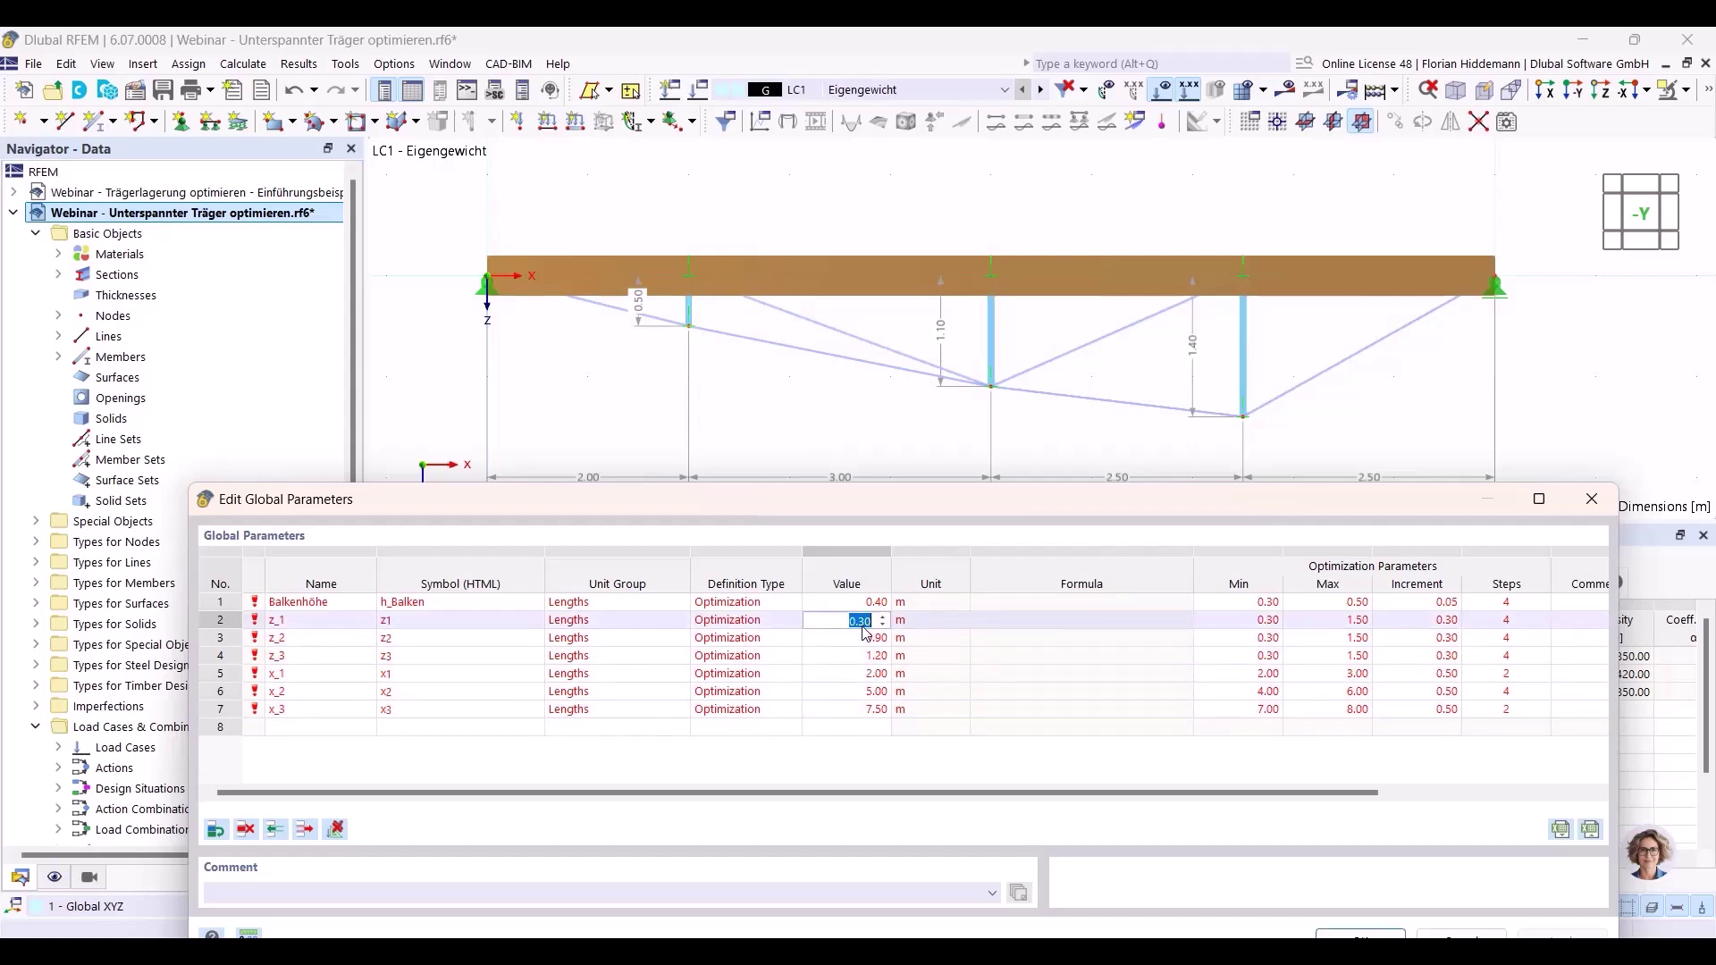
text(0.)
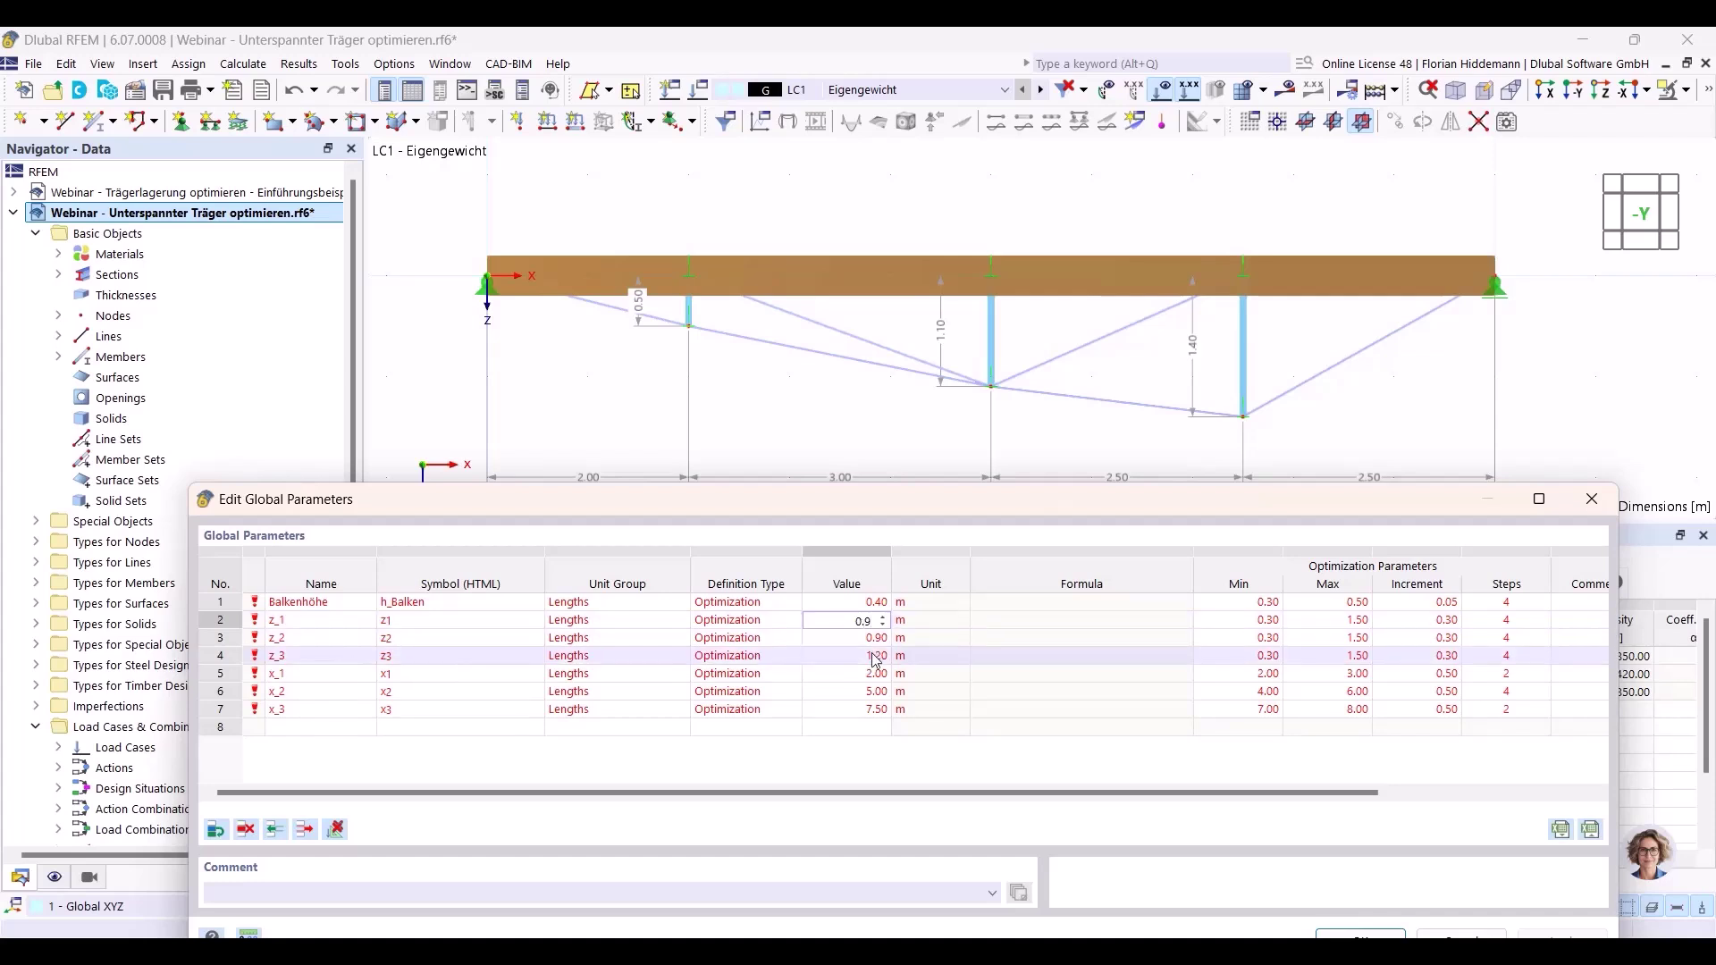
double_click(872, 656)
text(0.9)
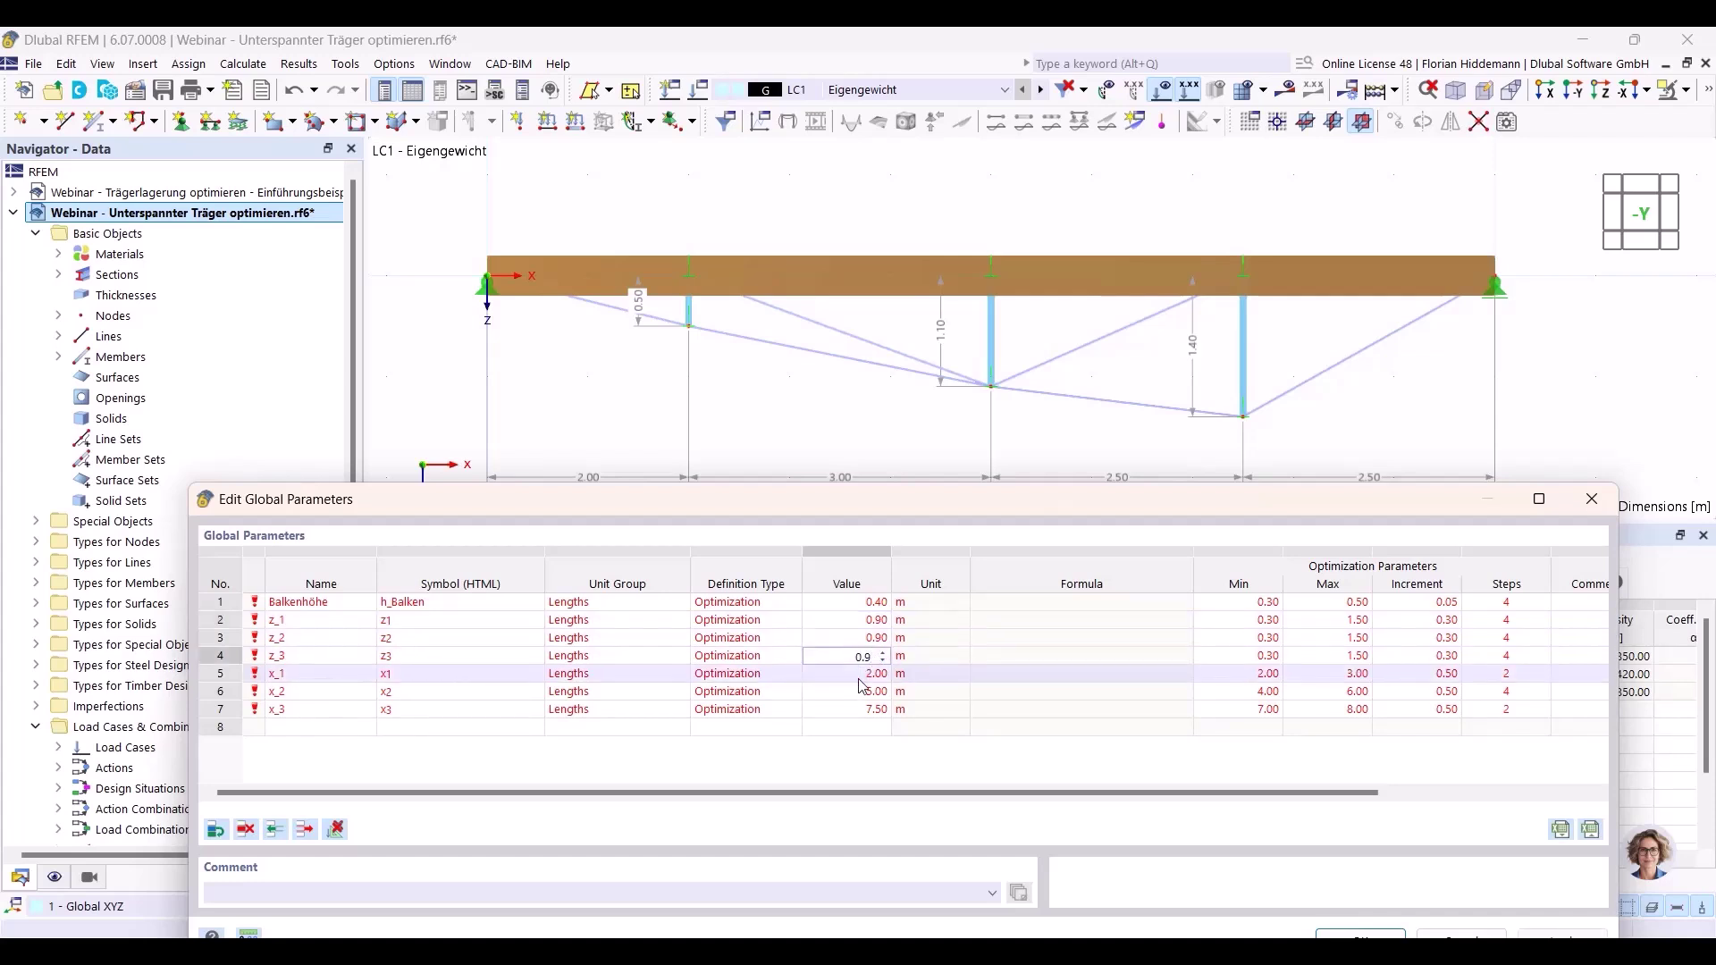
double_click(863, 674)
text(2)
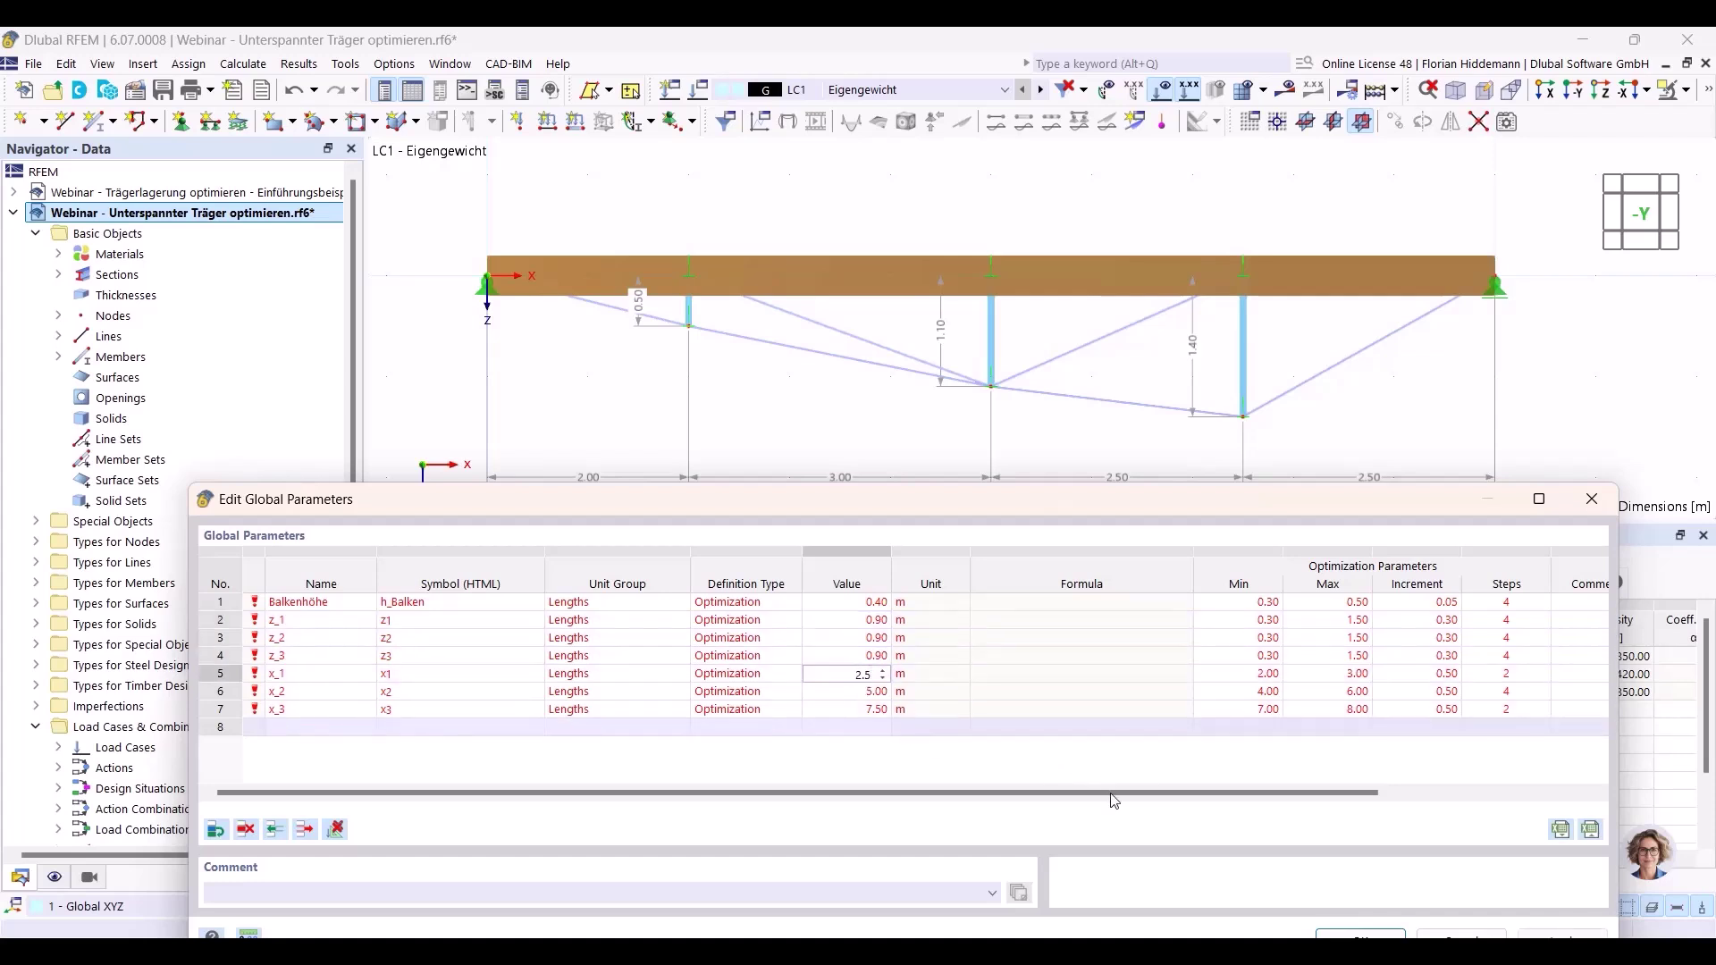
double_click(1237, 508)
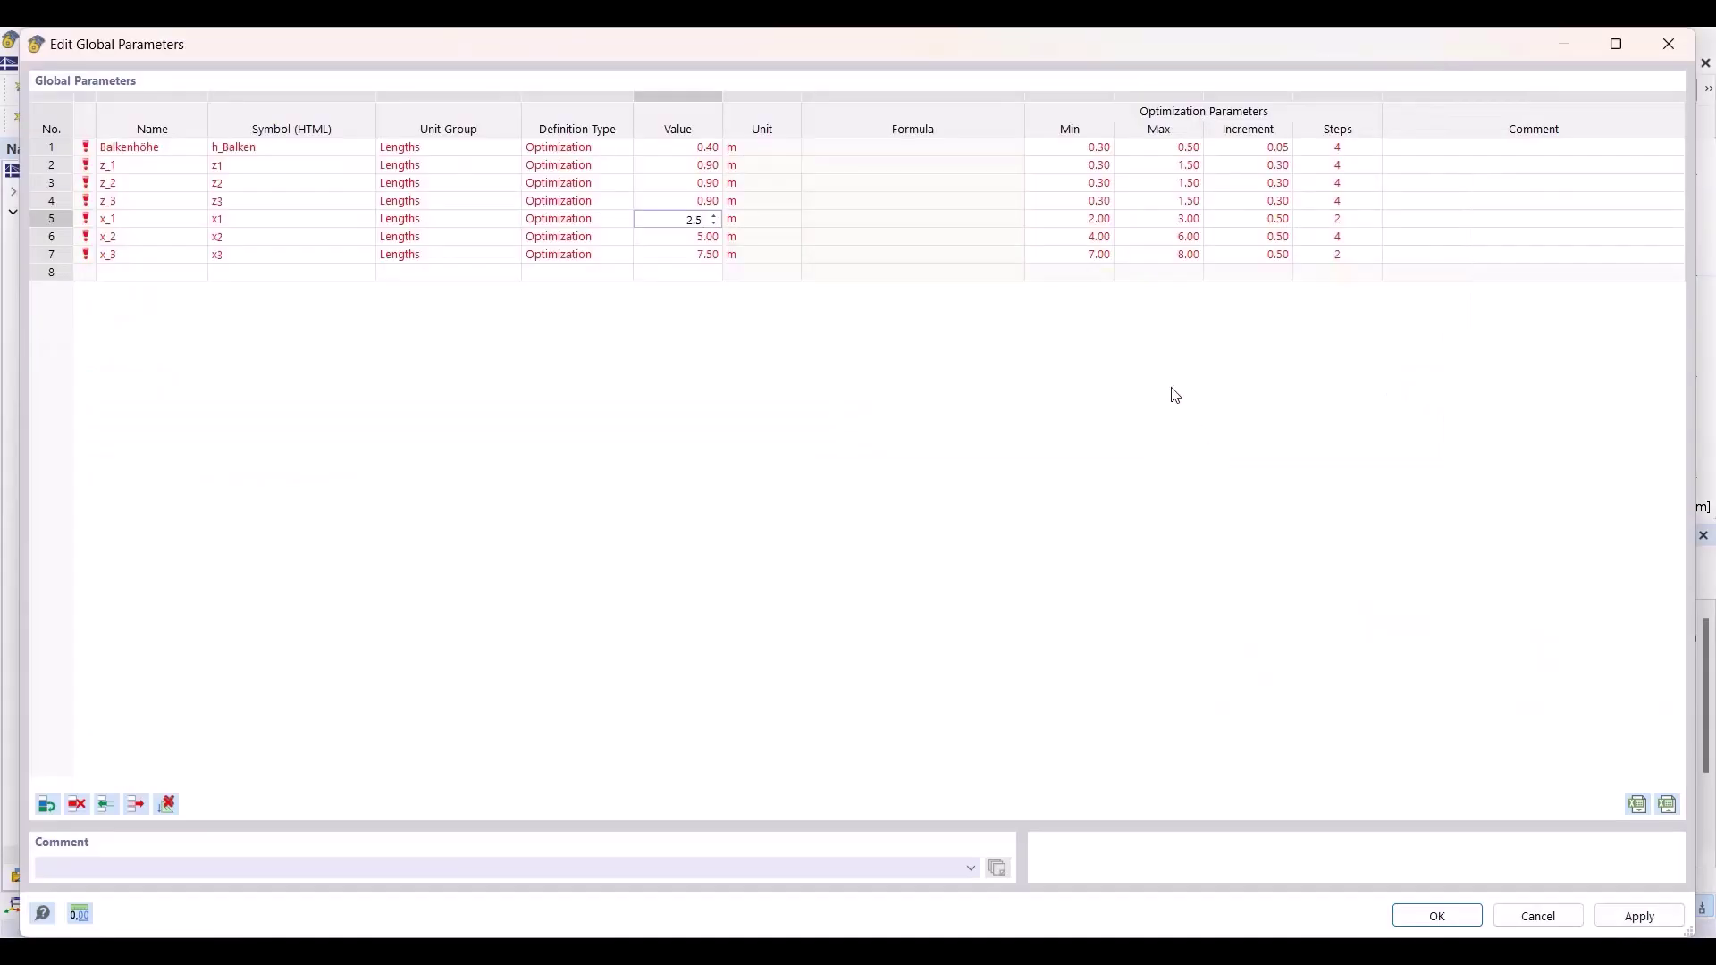
click(1627, 926)
click(1435, 916)
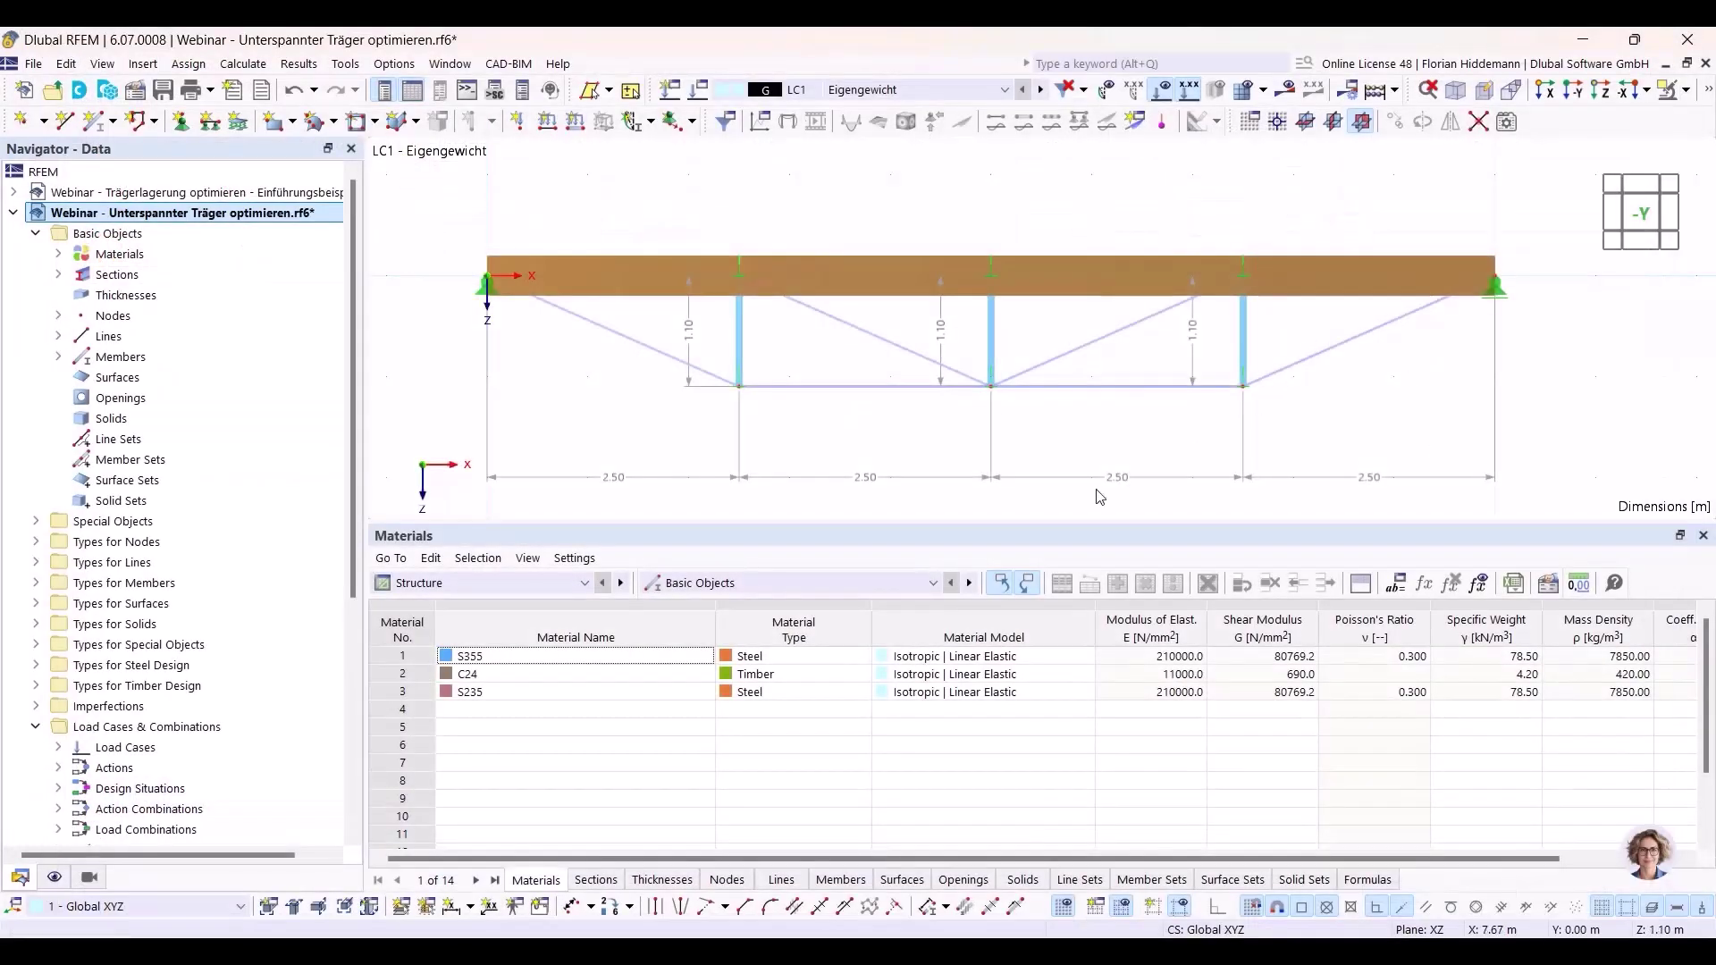
Review the beam loads of LC2 Nutzlast A and LC3 Nutzlast B and switch the display to design situation DS4.
middle_drag(1272, 184, 963, 206)
scroll(1251, 213, up, 1)
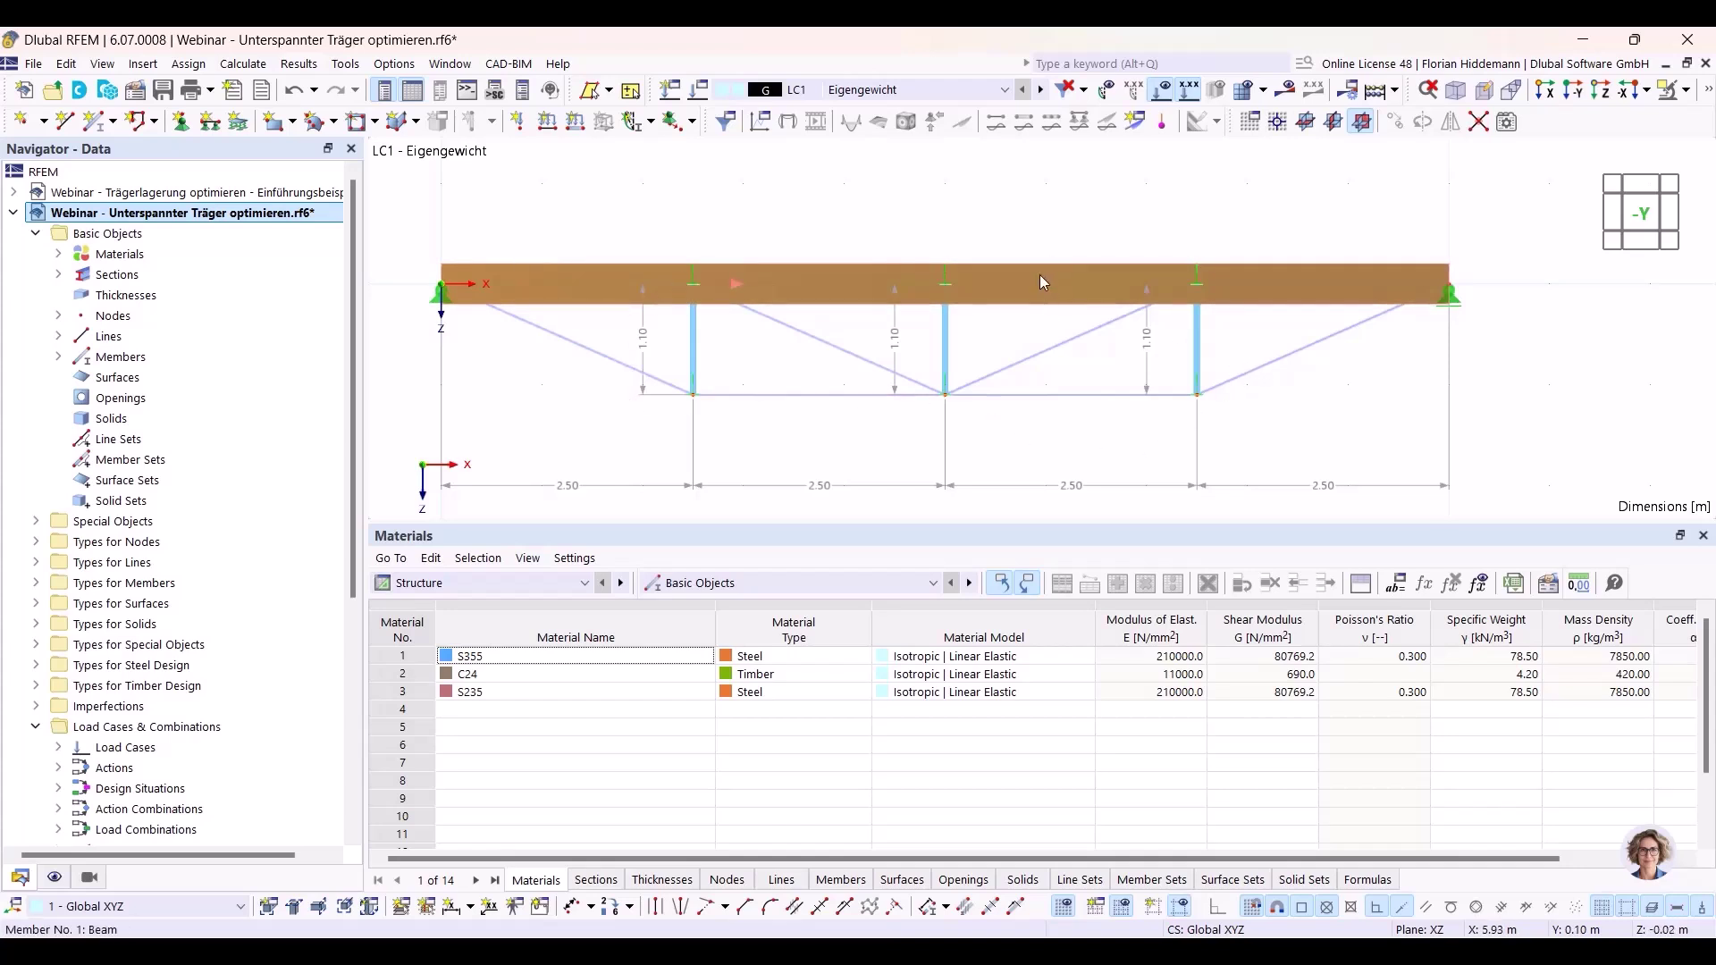
click(1040, 89)
scroll(1449, 298, down, 3)
middle_drag(1449, 297, 1321, 307)
click(1040, 89)
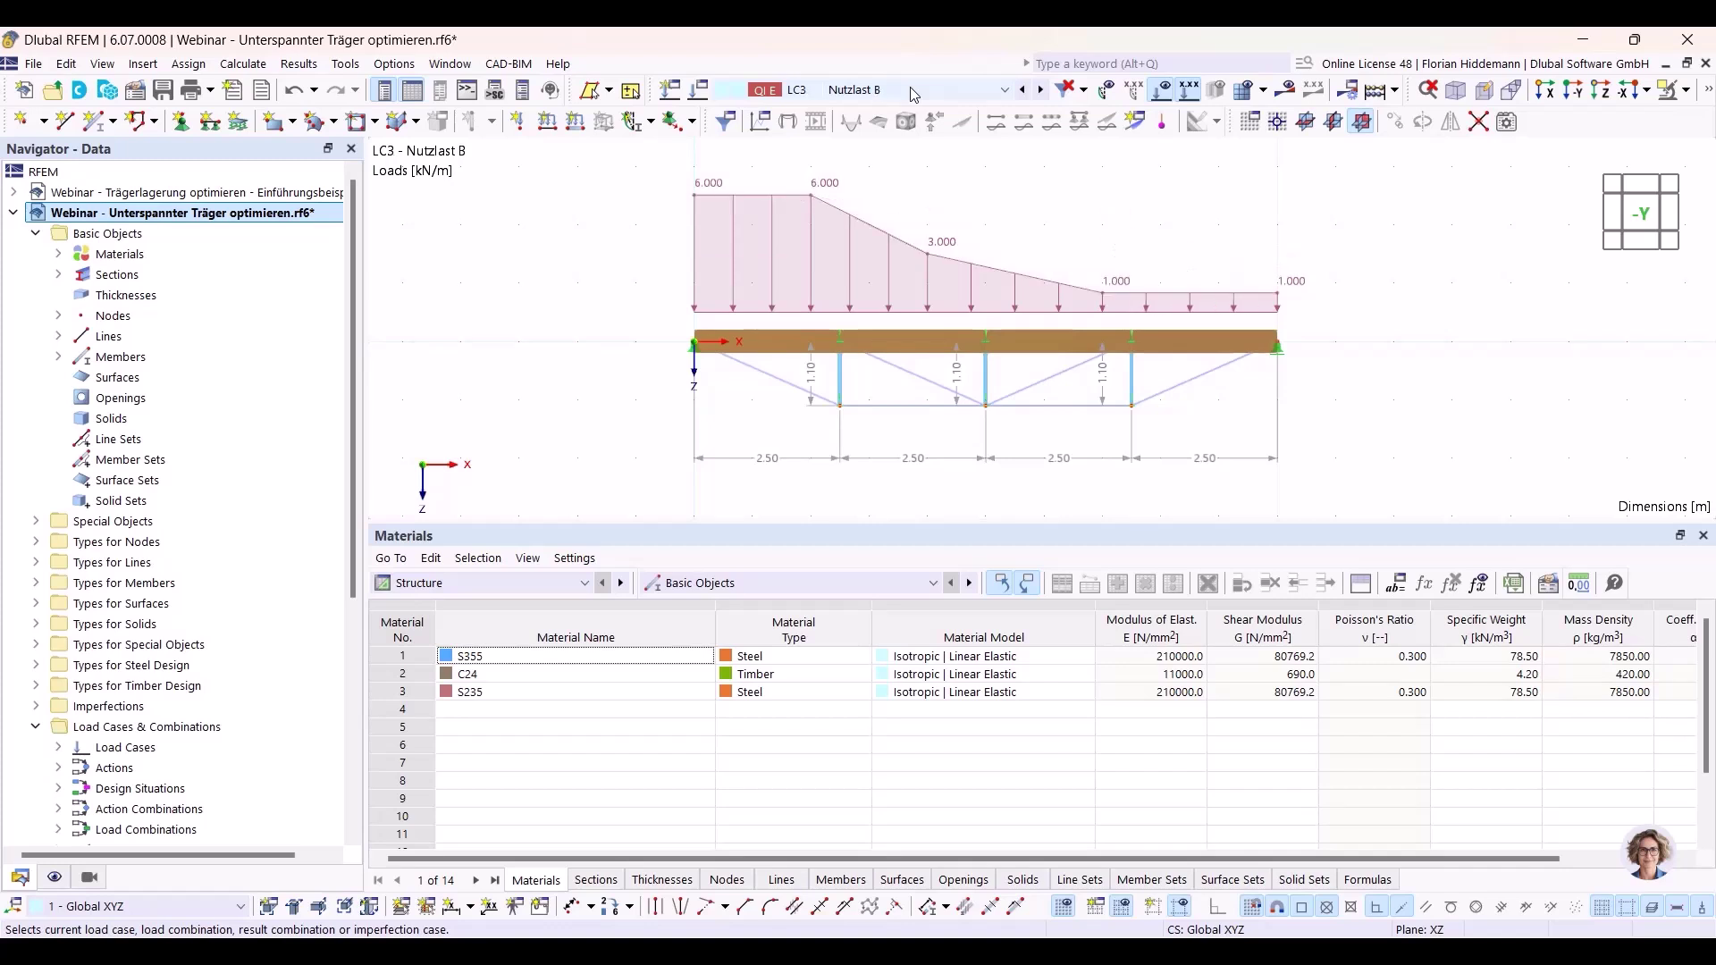
scroll(913, 94, up, 1)
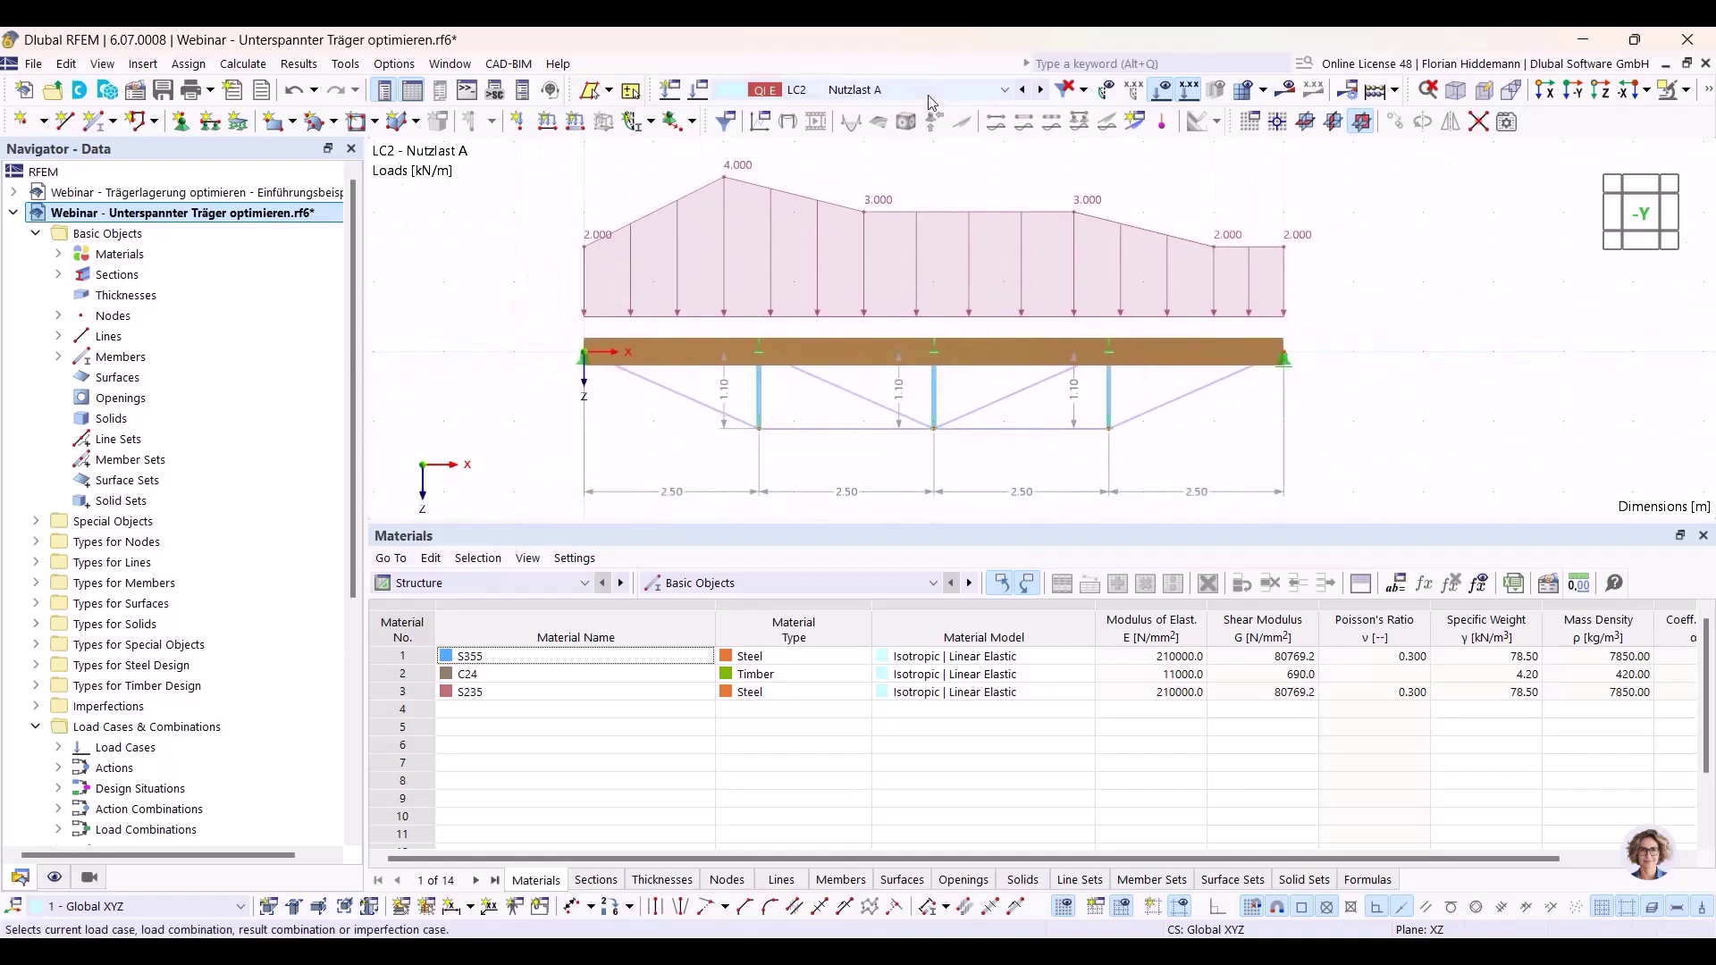
scroll(930, 101, up, 2)
scroll(930, 101, down, 1)
scroll(930, 101, up, 1)
scroll(930, 101, down, 3)
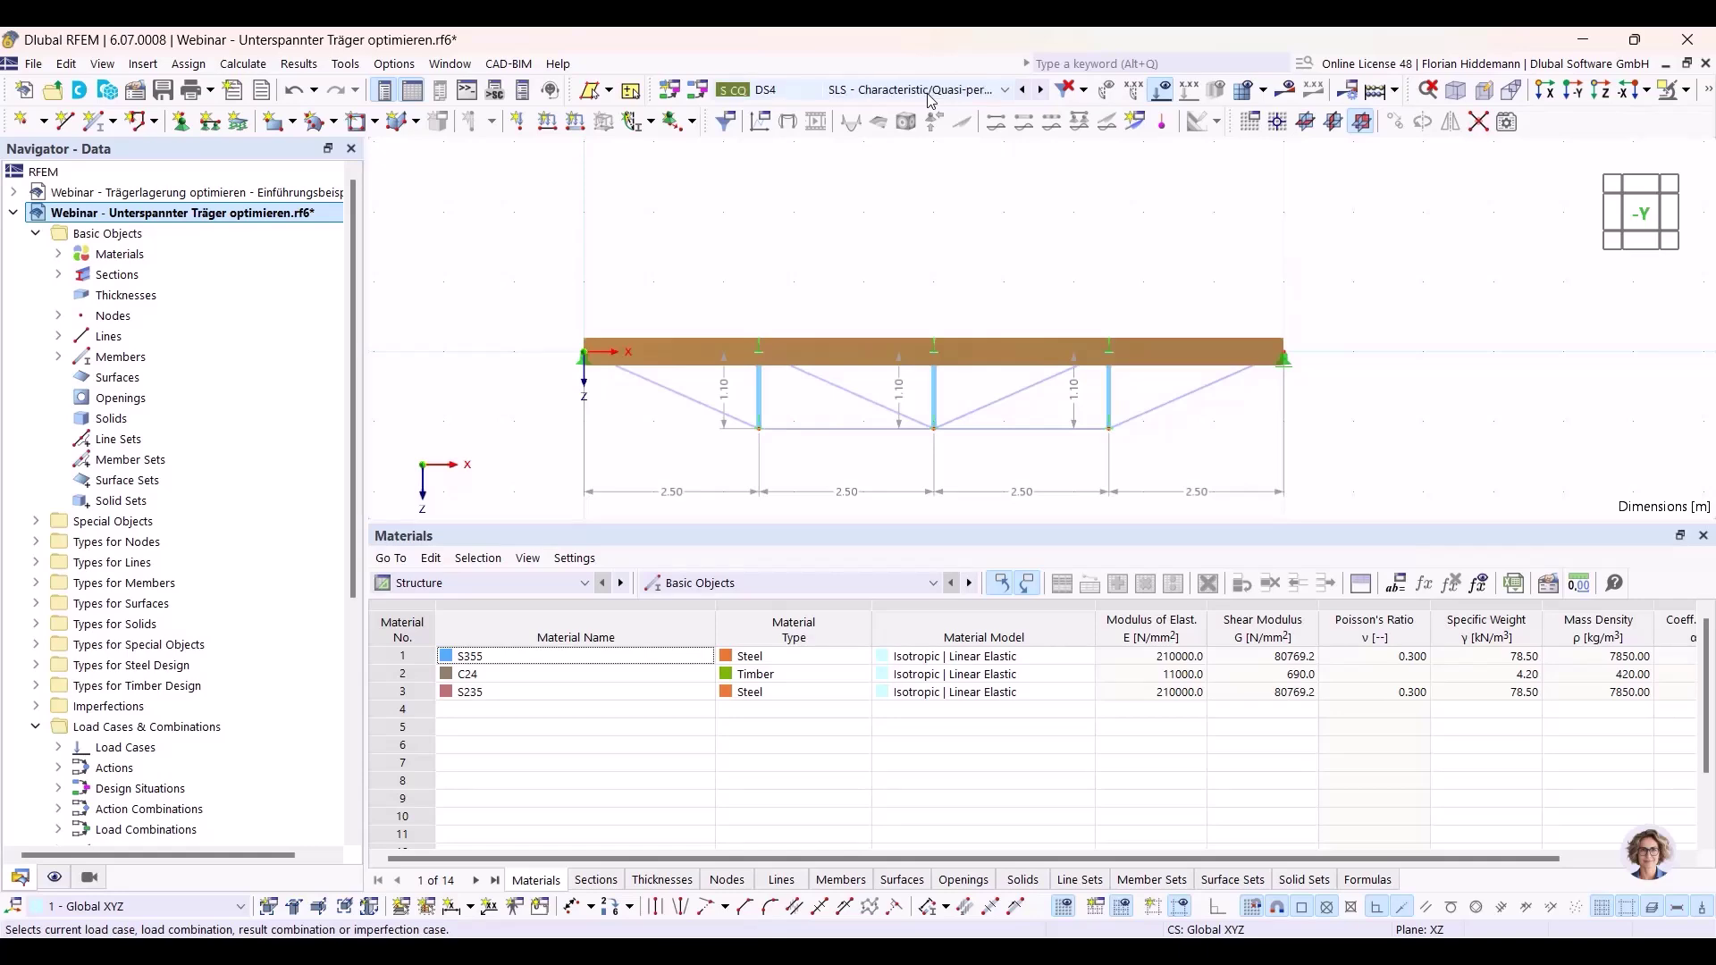
Review the load cases, actions, design situations, action combinations and load combinations defined for the model.
click(698, 89)
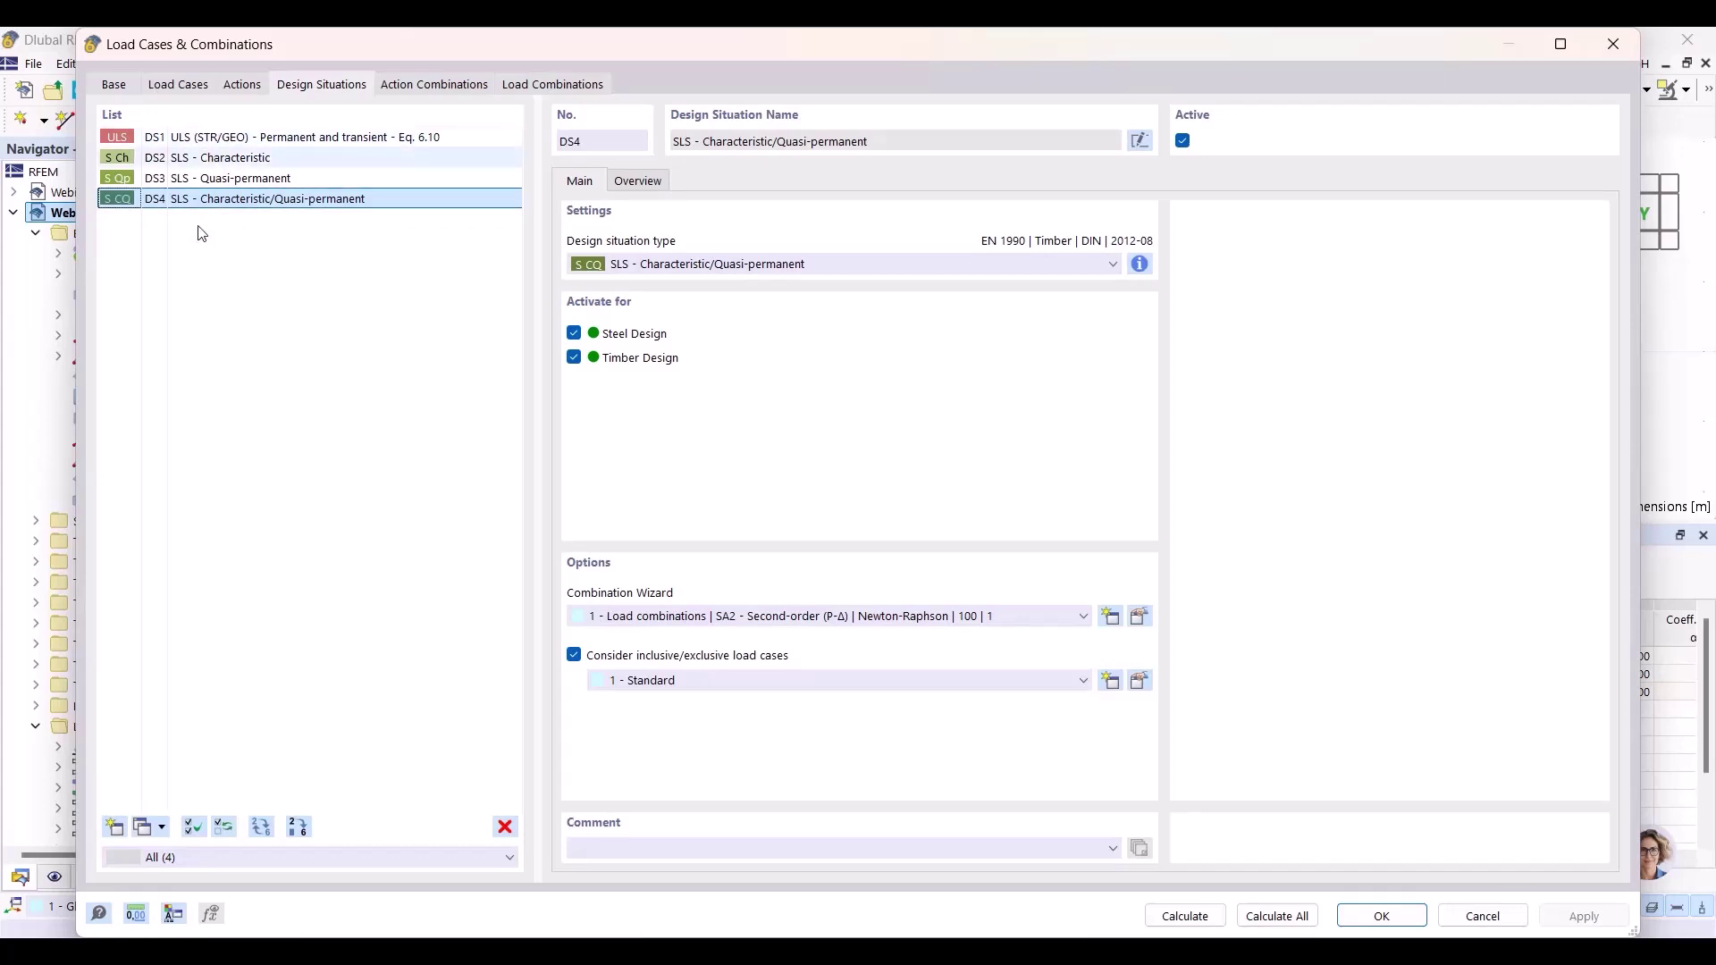
click(242, 85)
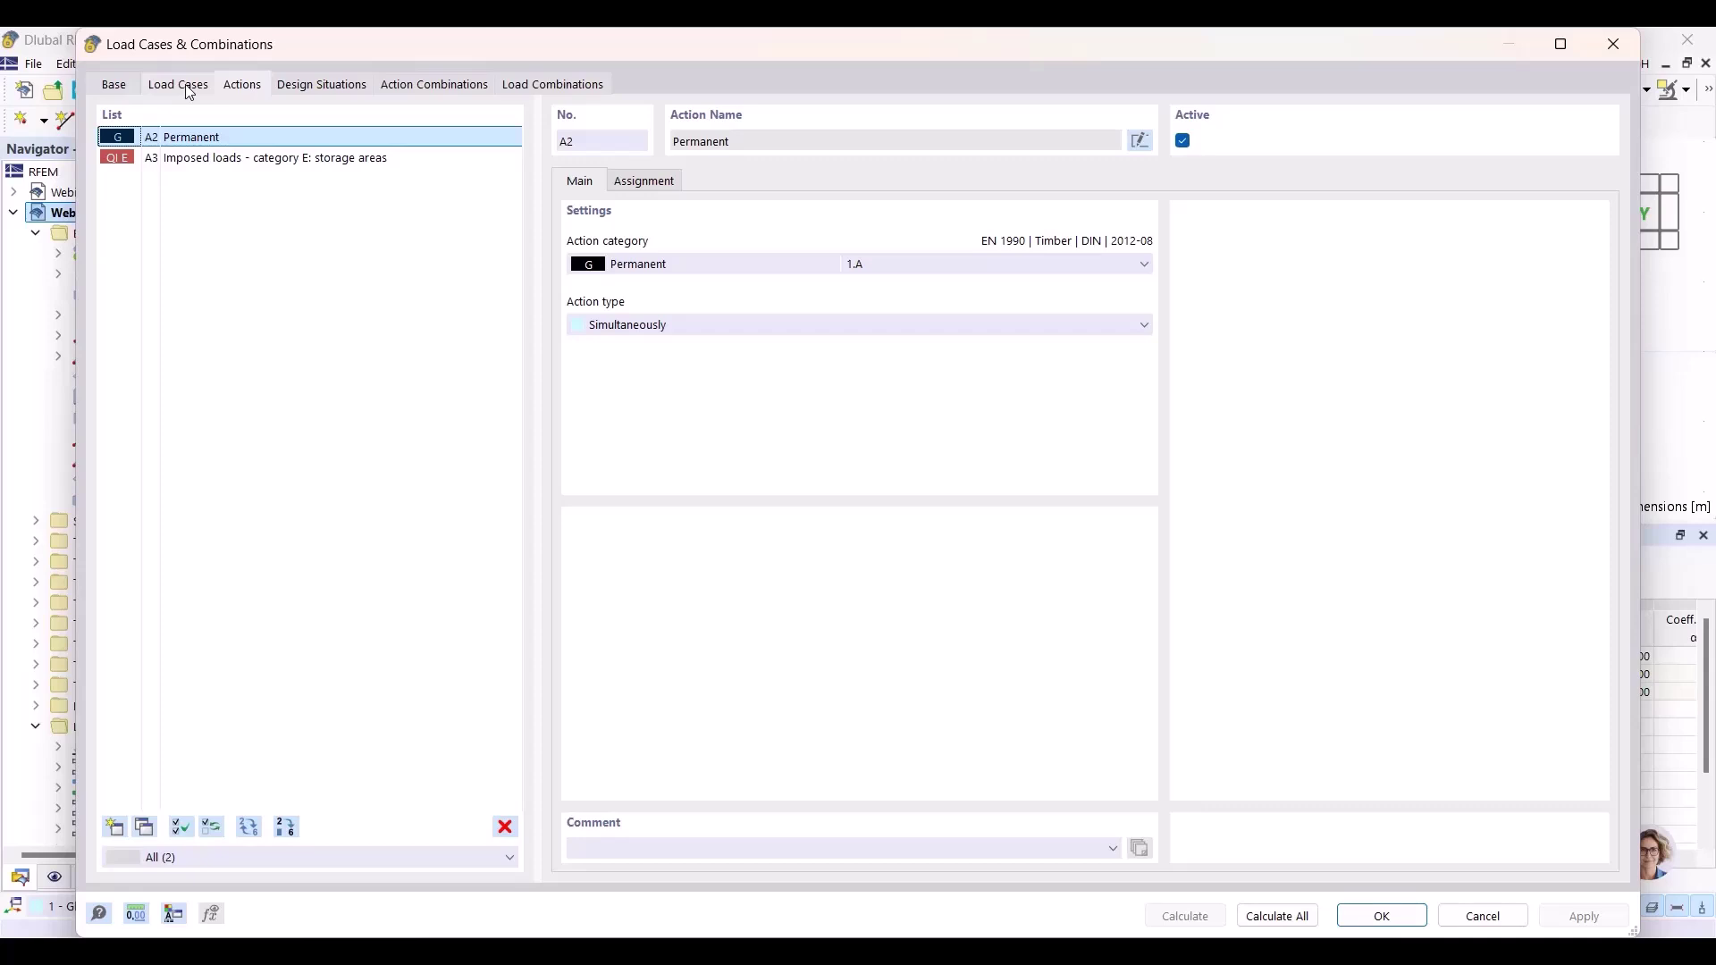
key(ctrl+shift+Tab)
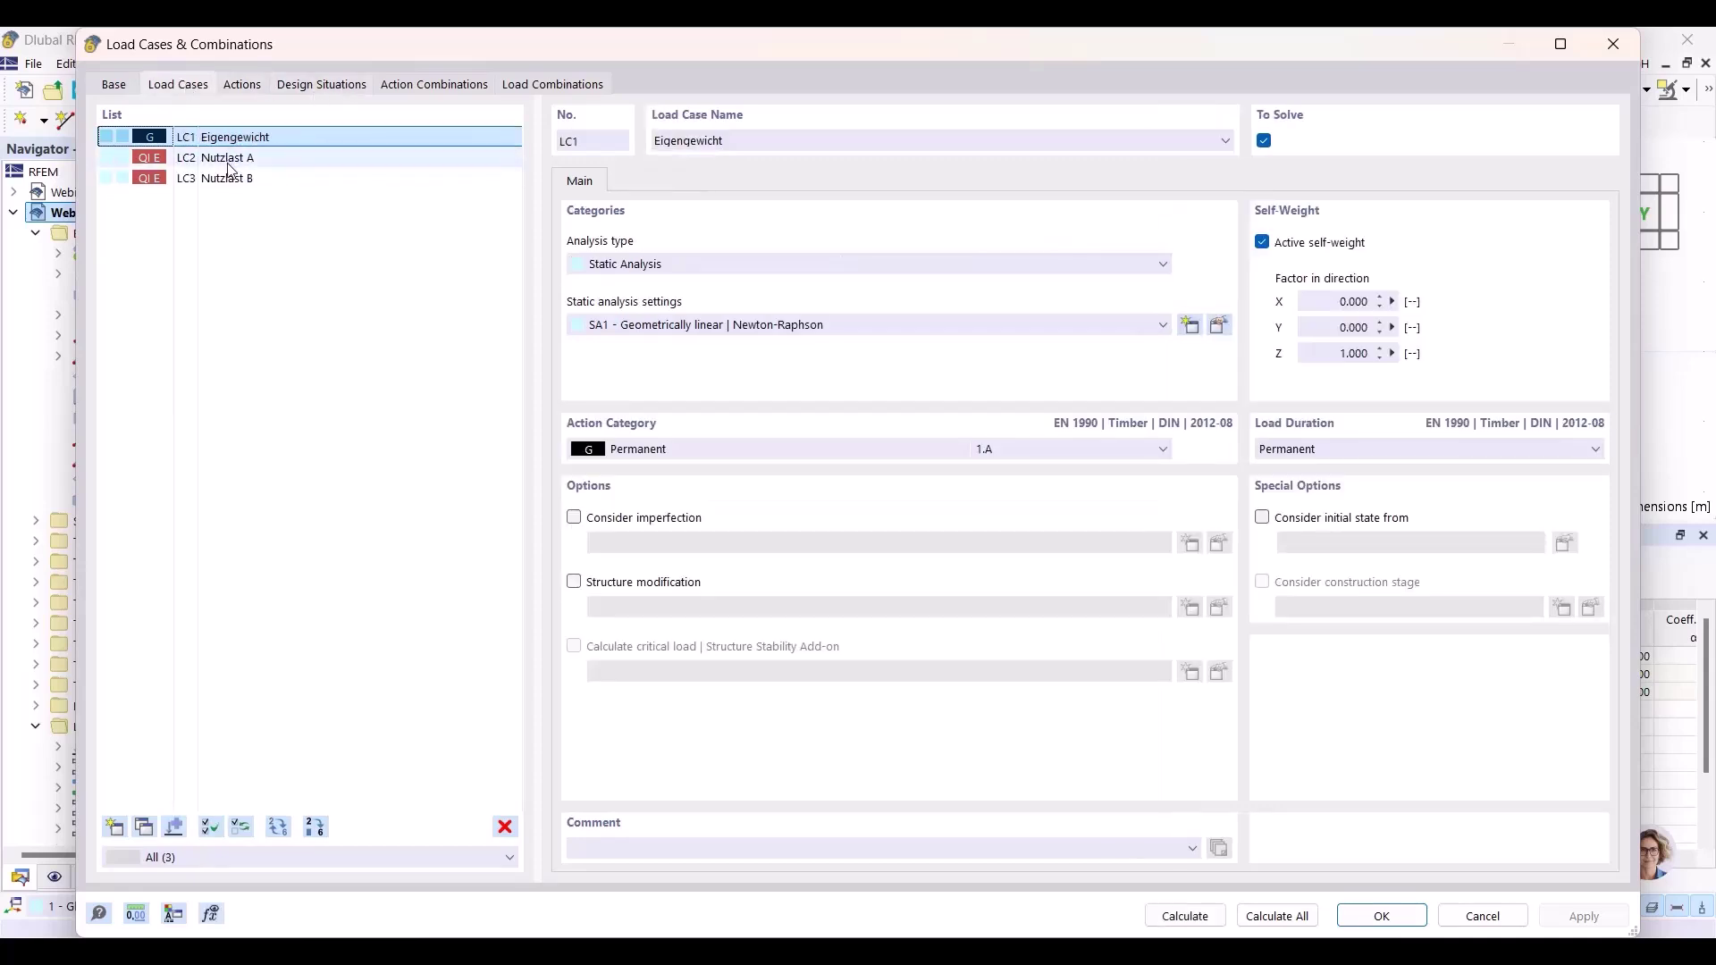
click(255, 87)
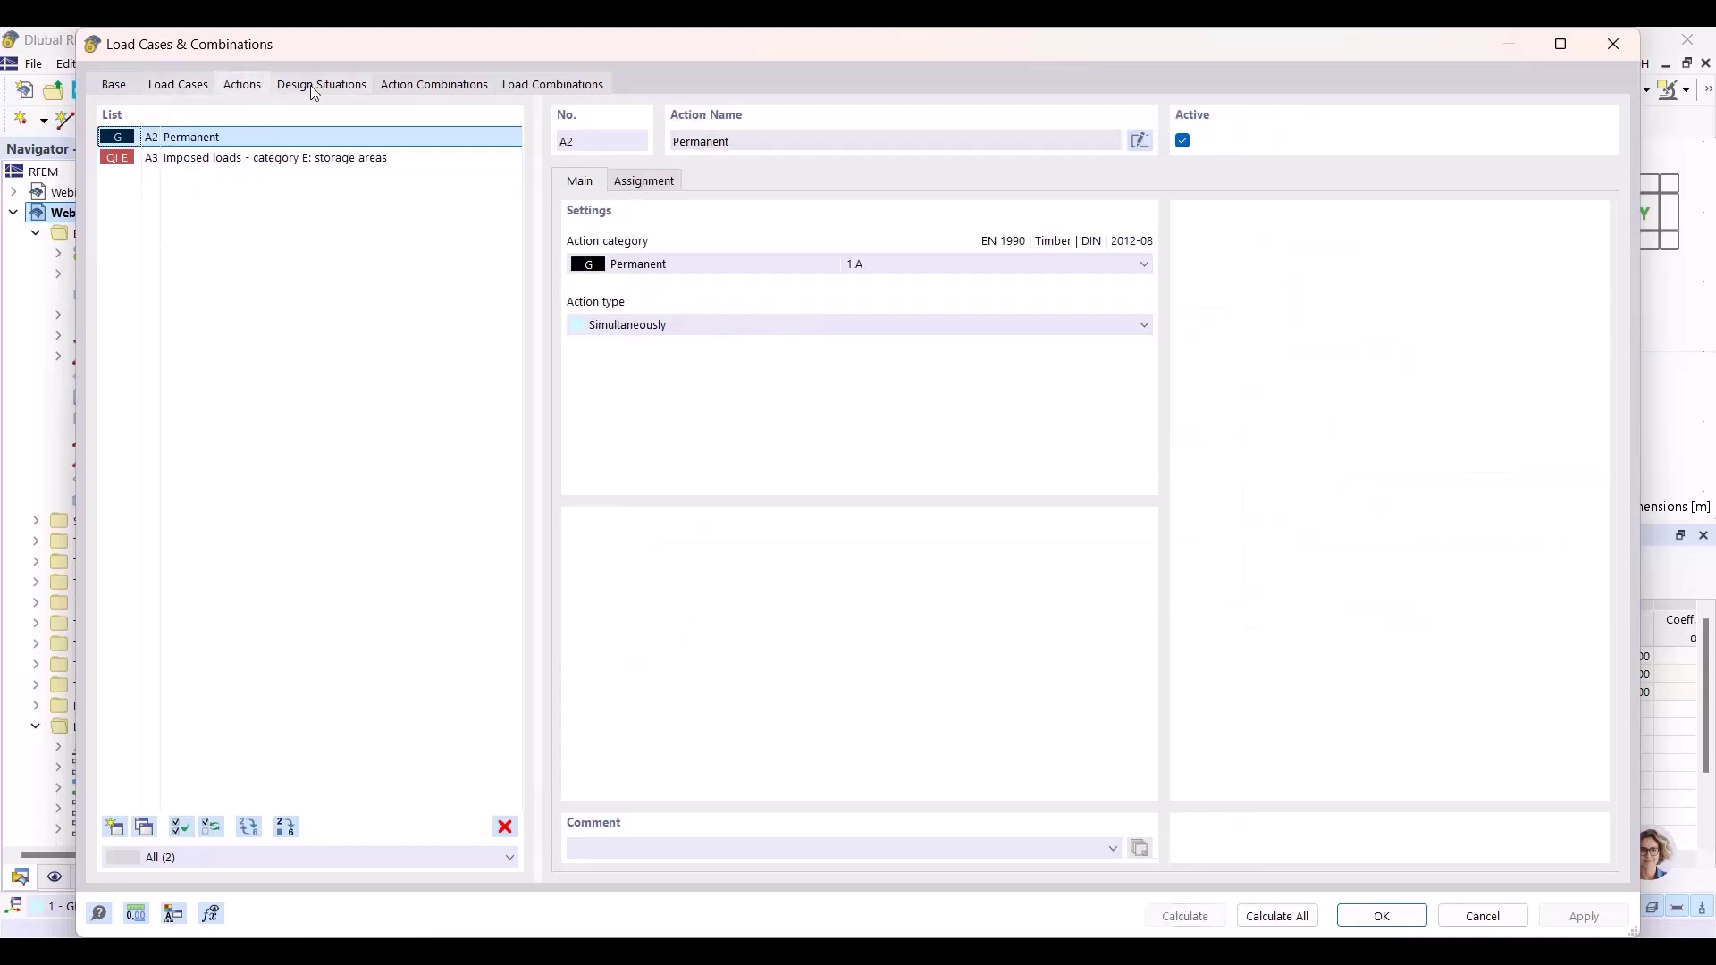
click(315, 90)
click(430, 86)
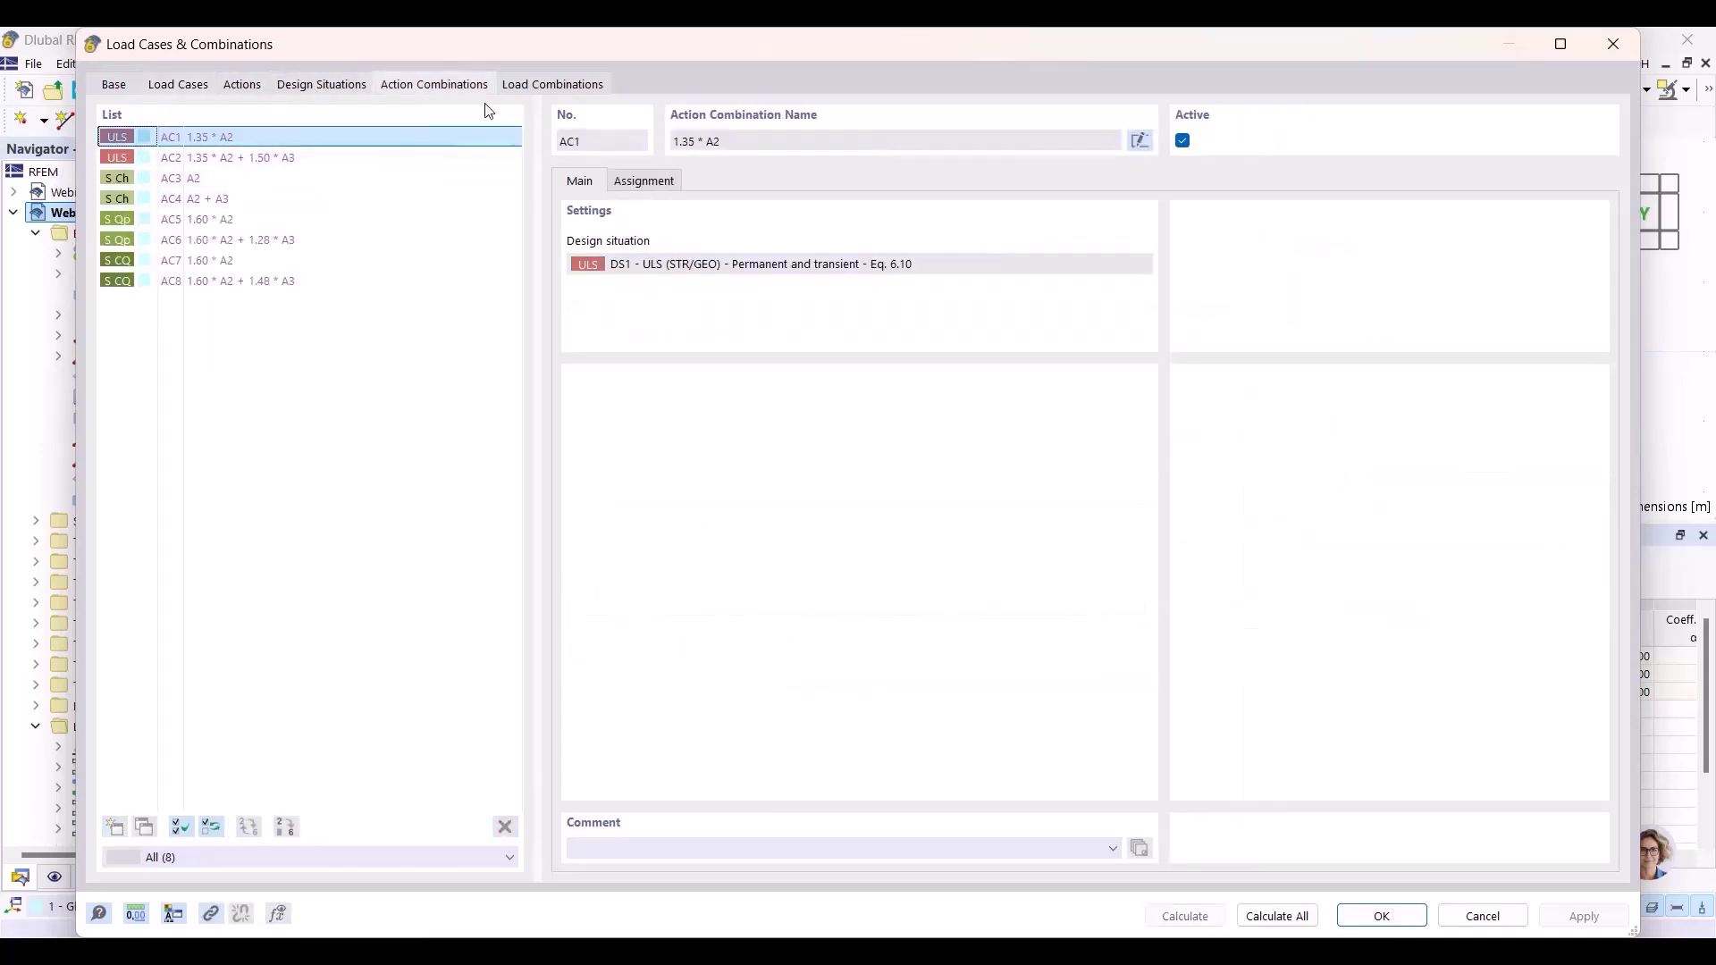
click(513, 89)
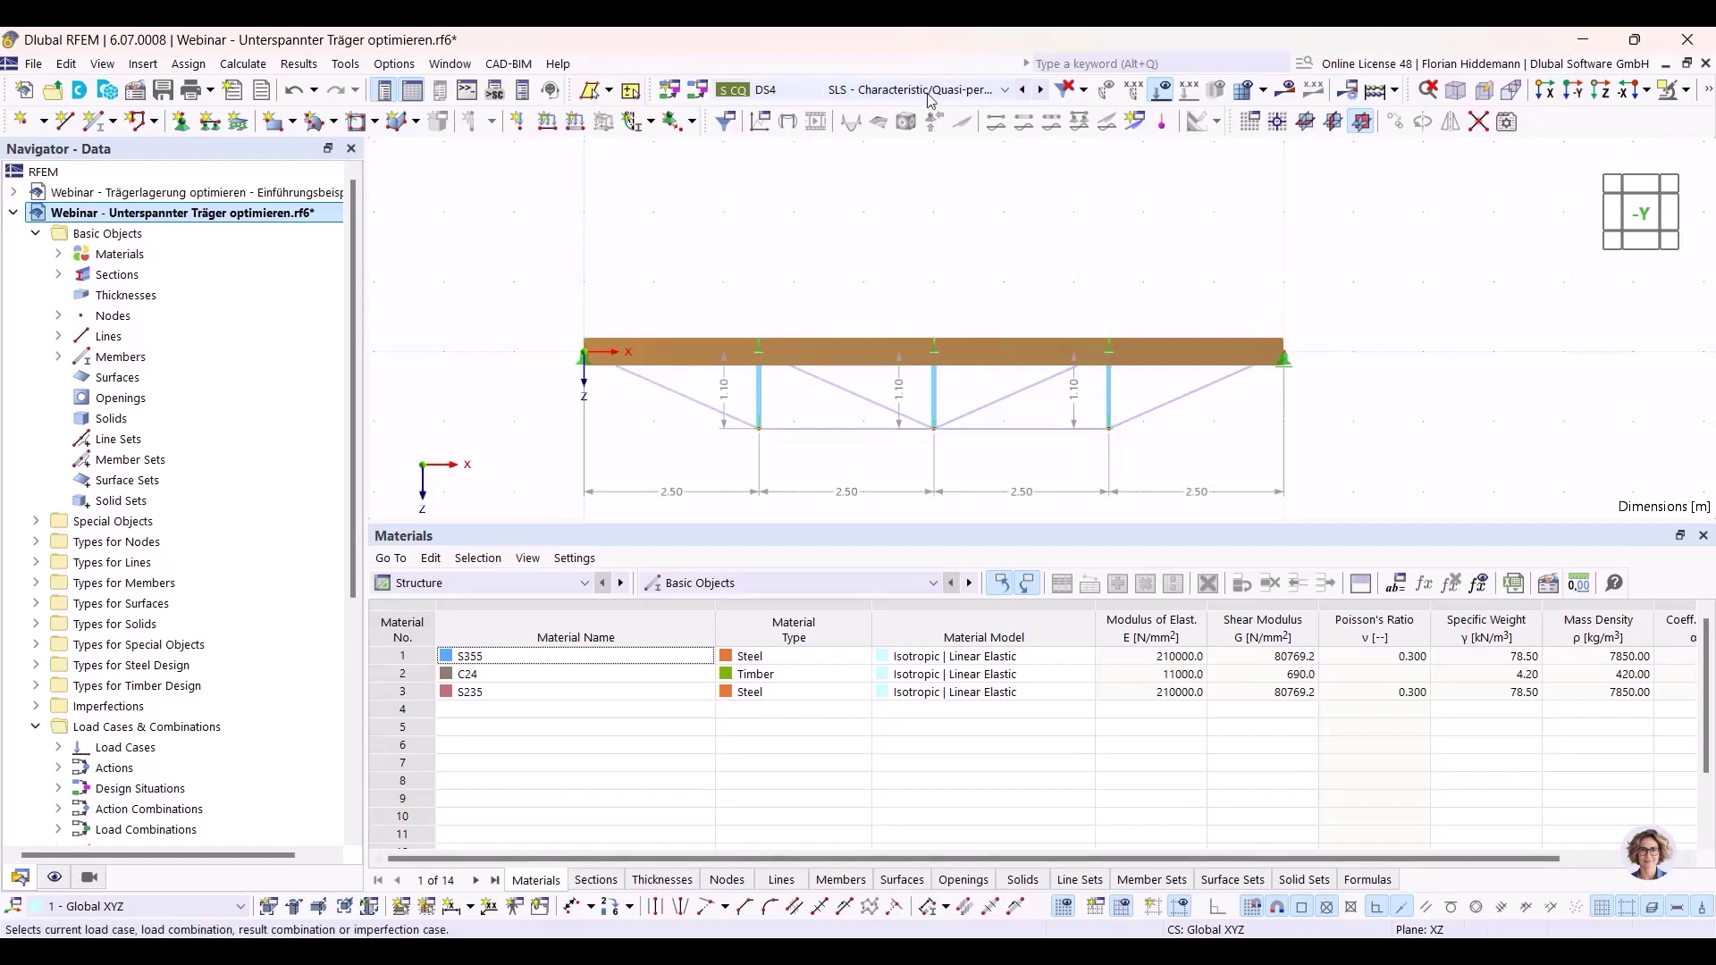
Compare the beam loads of LC3 Nutzlast B and LC2 Nutzlast A, ending on LC2 in an enlarged model view.
scroll(891, 93, up, 3)
scroll(891, 93, up, 1)
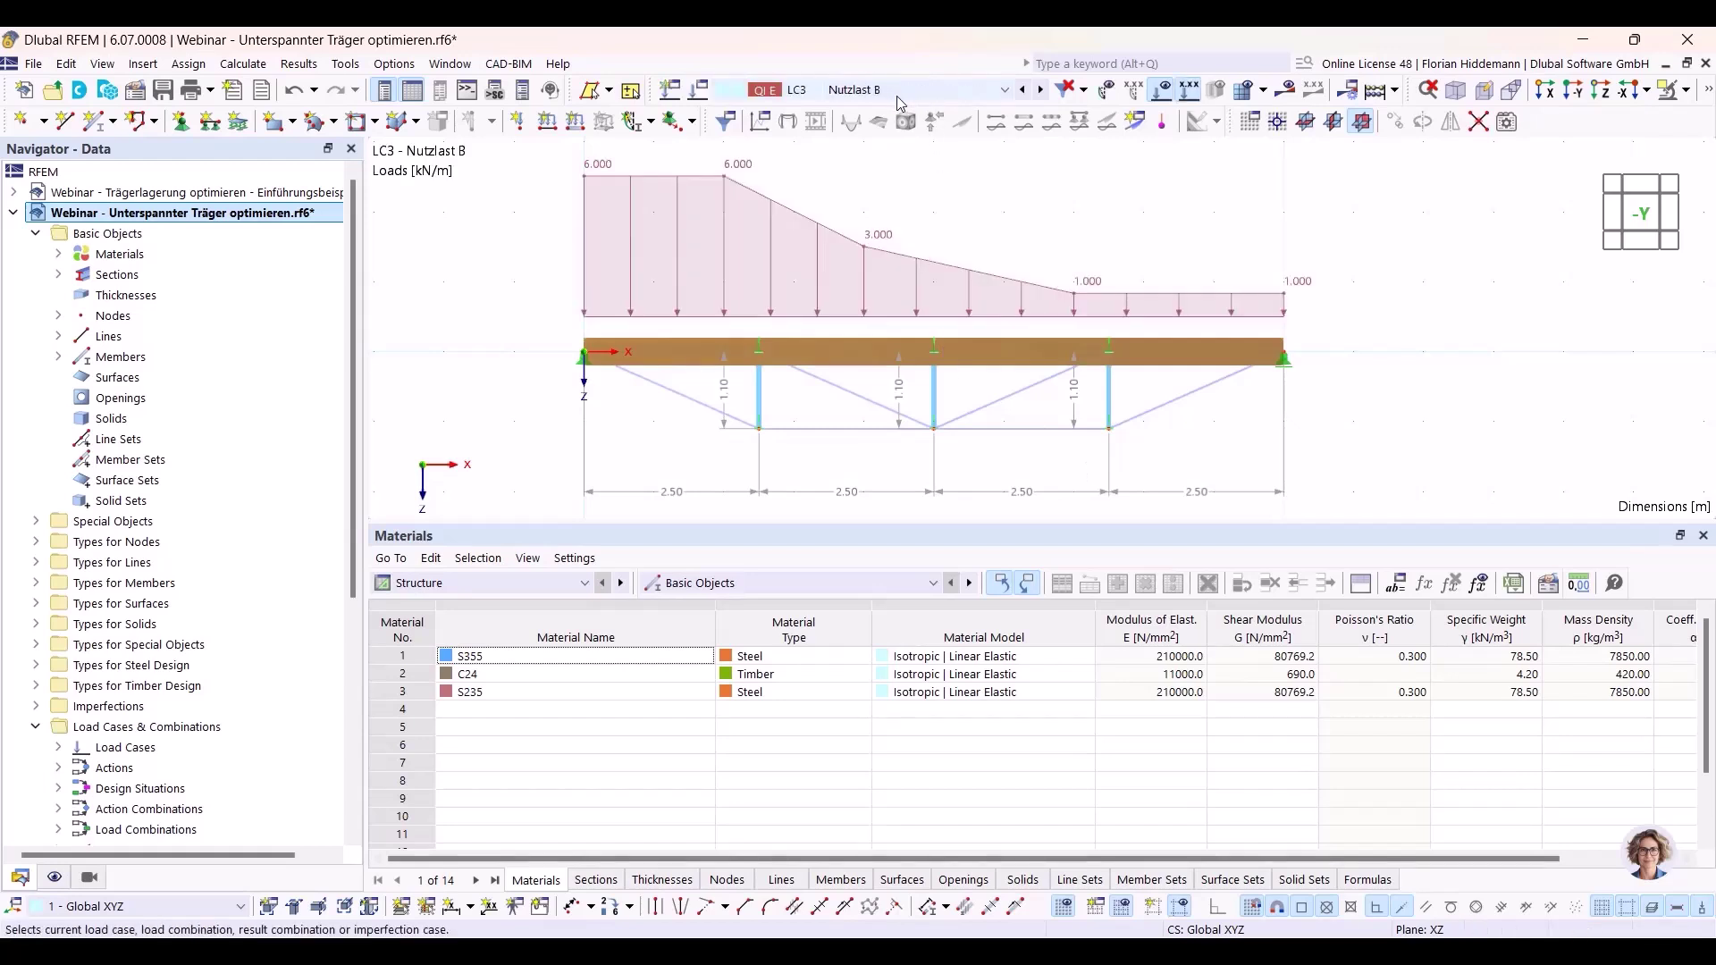
scroll(906, 96, up, 1)
scroll(906, 96, down, 1)
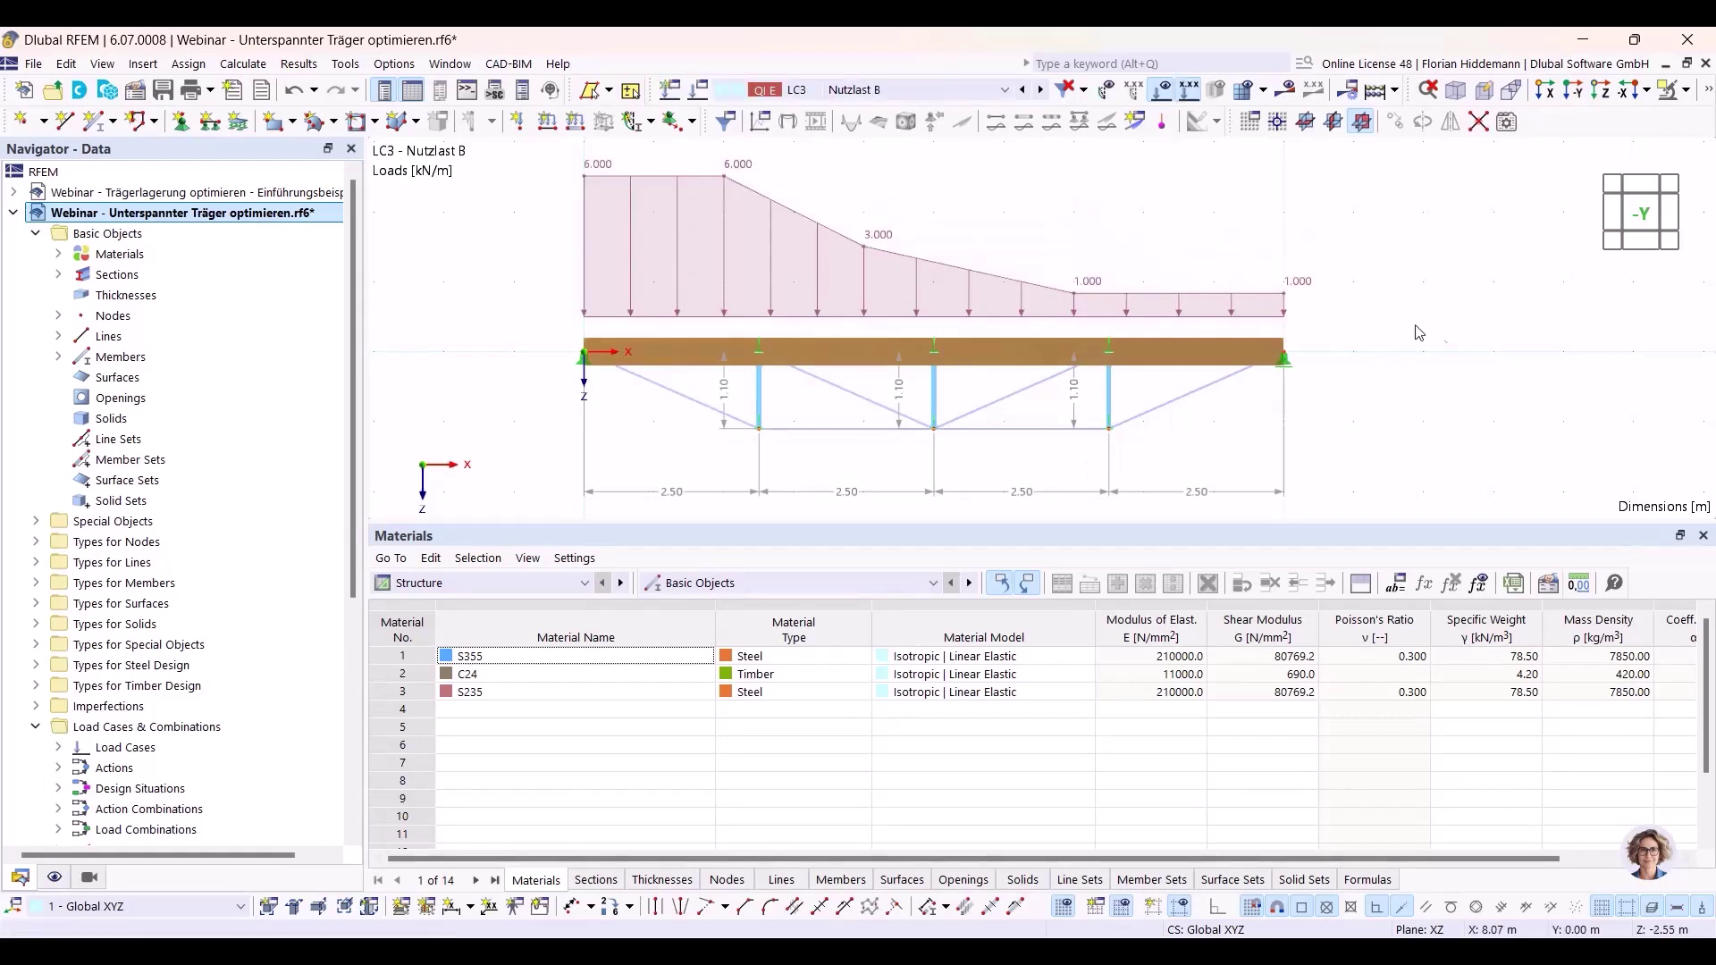
scroll(957, 100, up, 1)
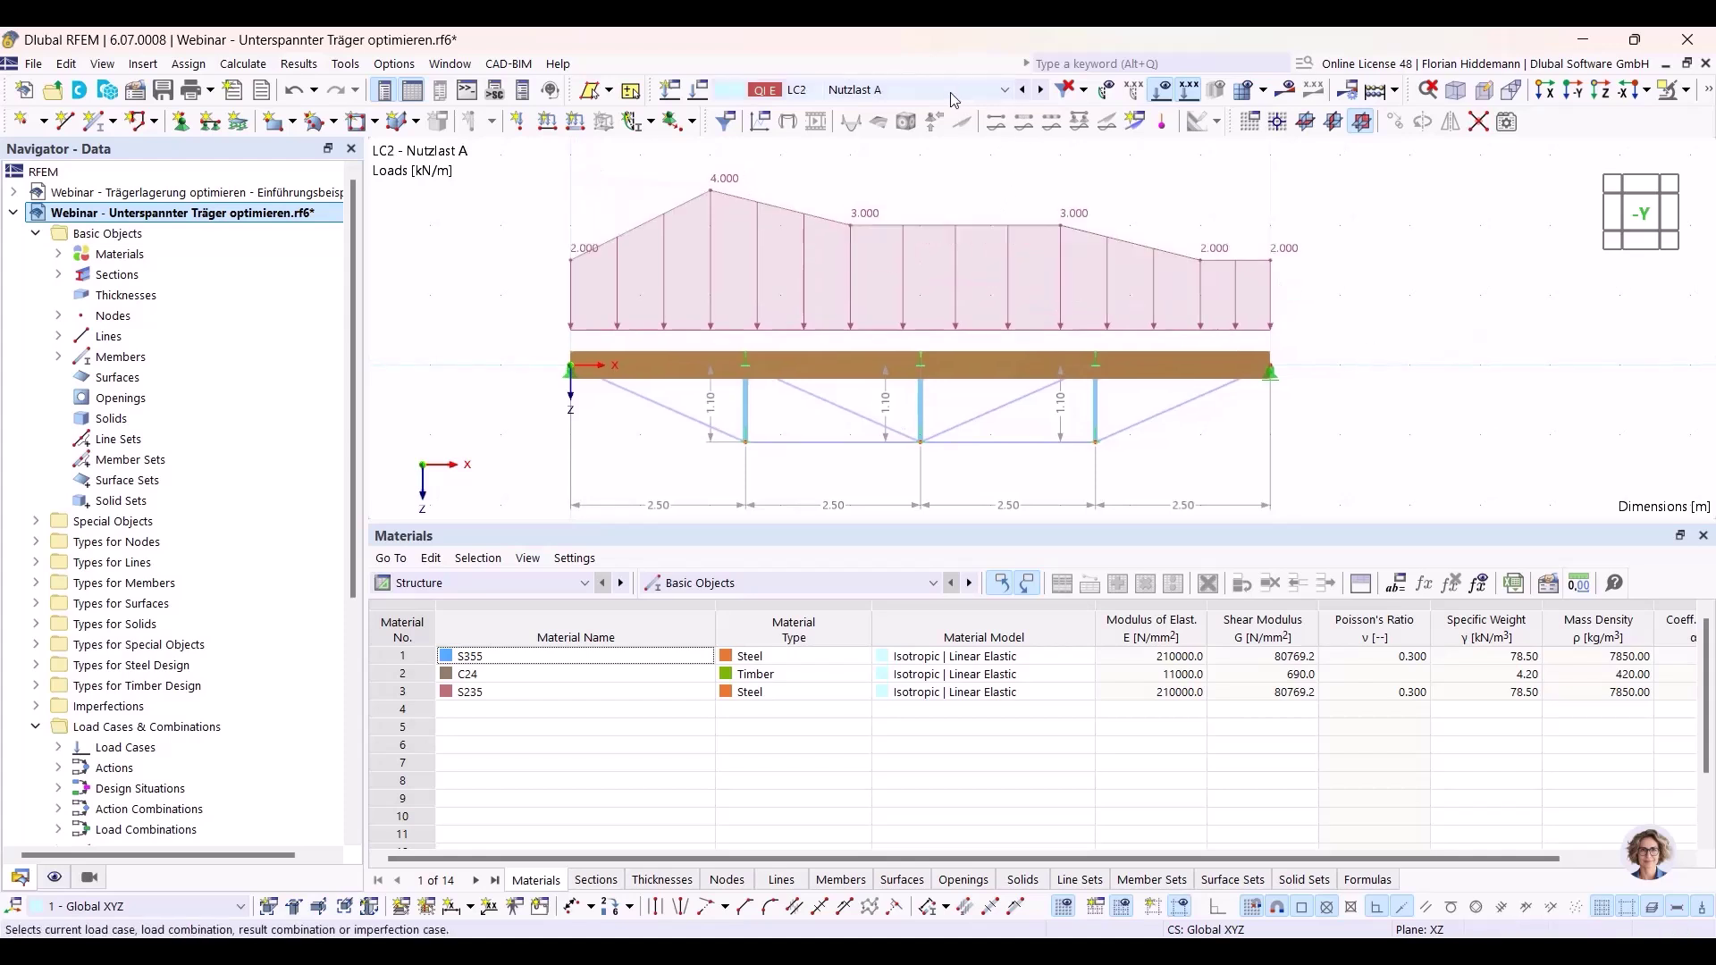
scroll(906, 95, down, 1)
scroll(906, 94, up, 1)
scroll(906, 95, down, 1)
scroll(906, 95, up, 1)
scroll(906, 95, down, 1)
scroll(906, 95, up, 1)
scroll(906, 95, down, 1)
scroll(906, 95, up, 1)
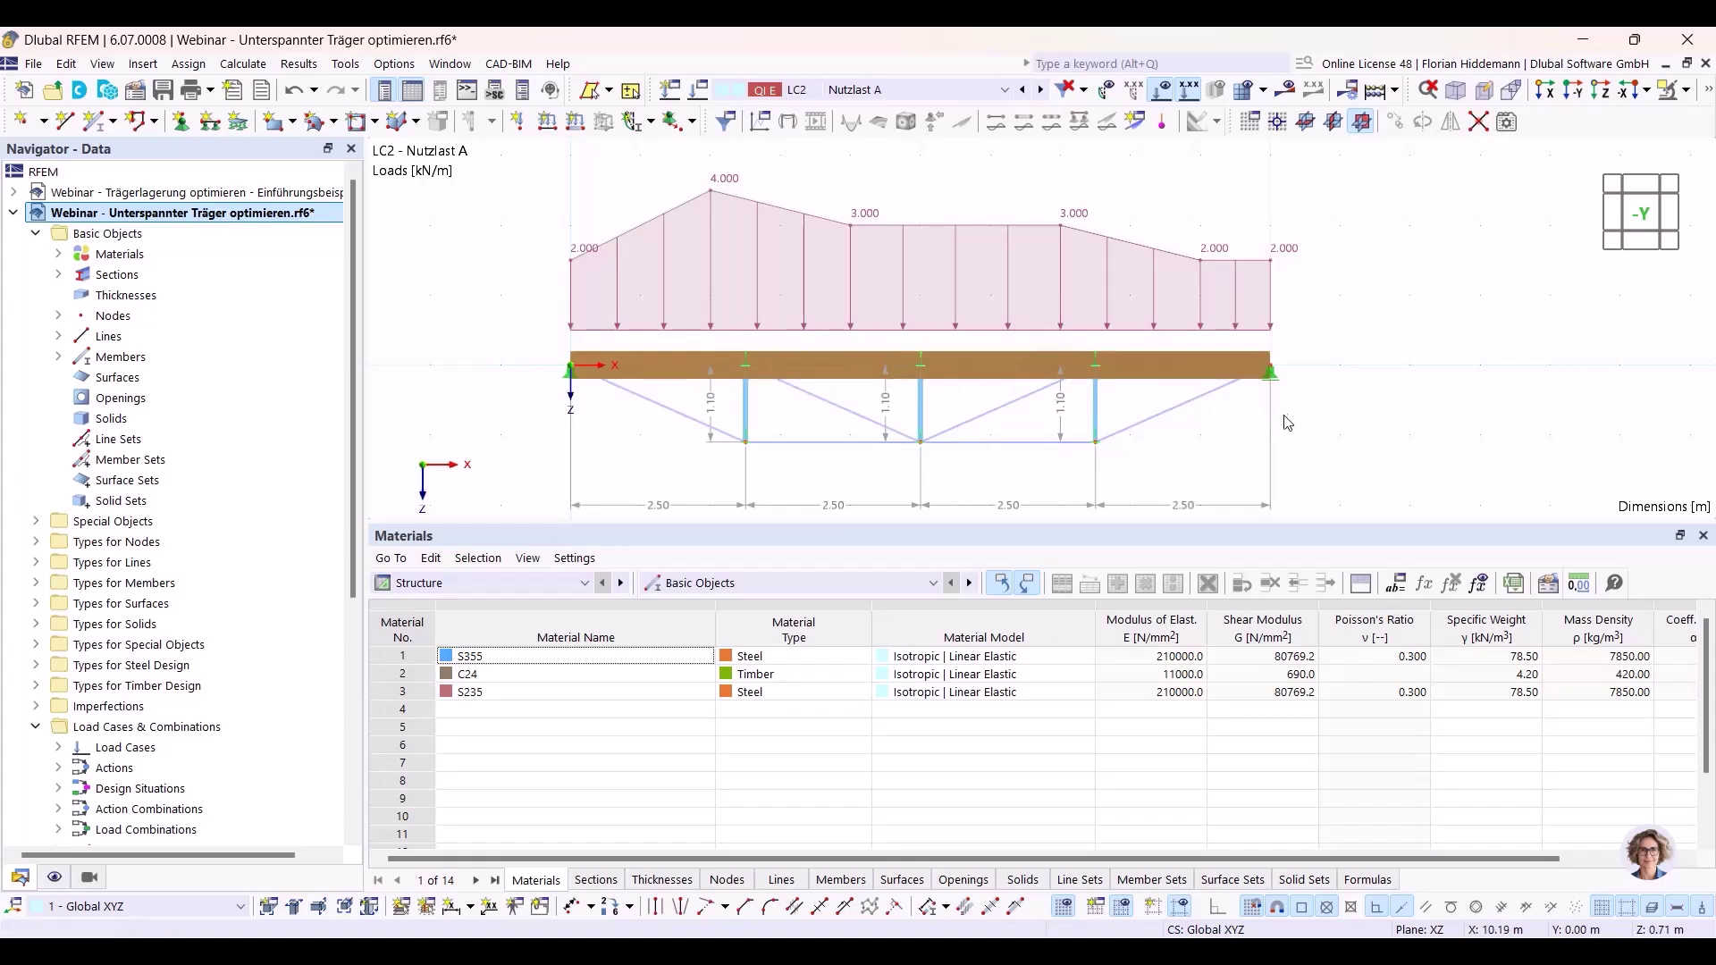
middle_drag(1350, 379, 1373, 361)
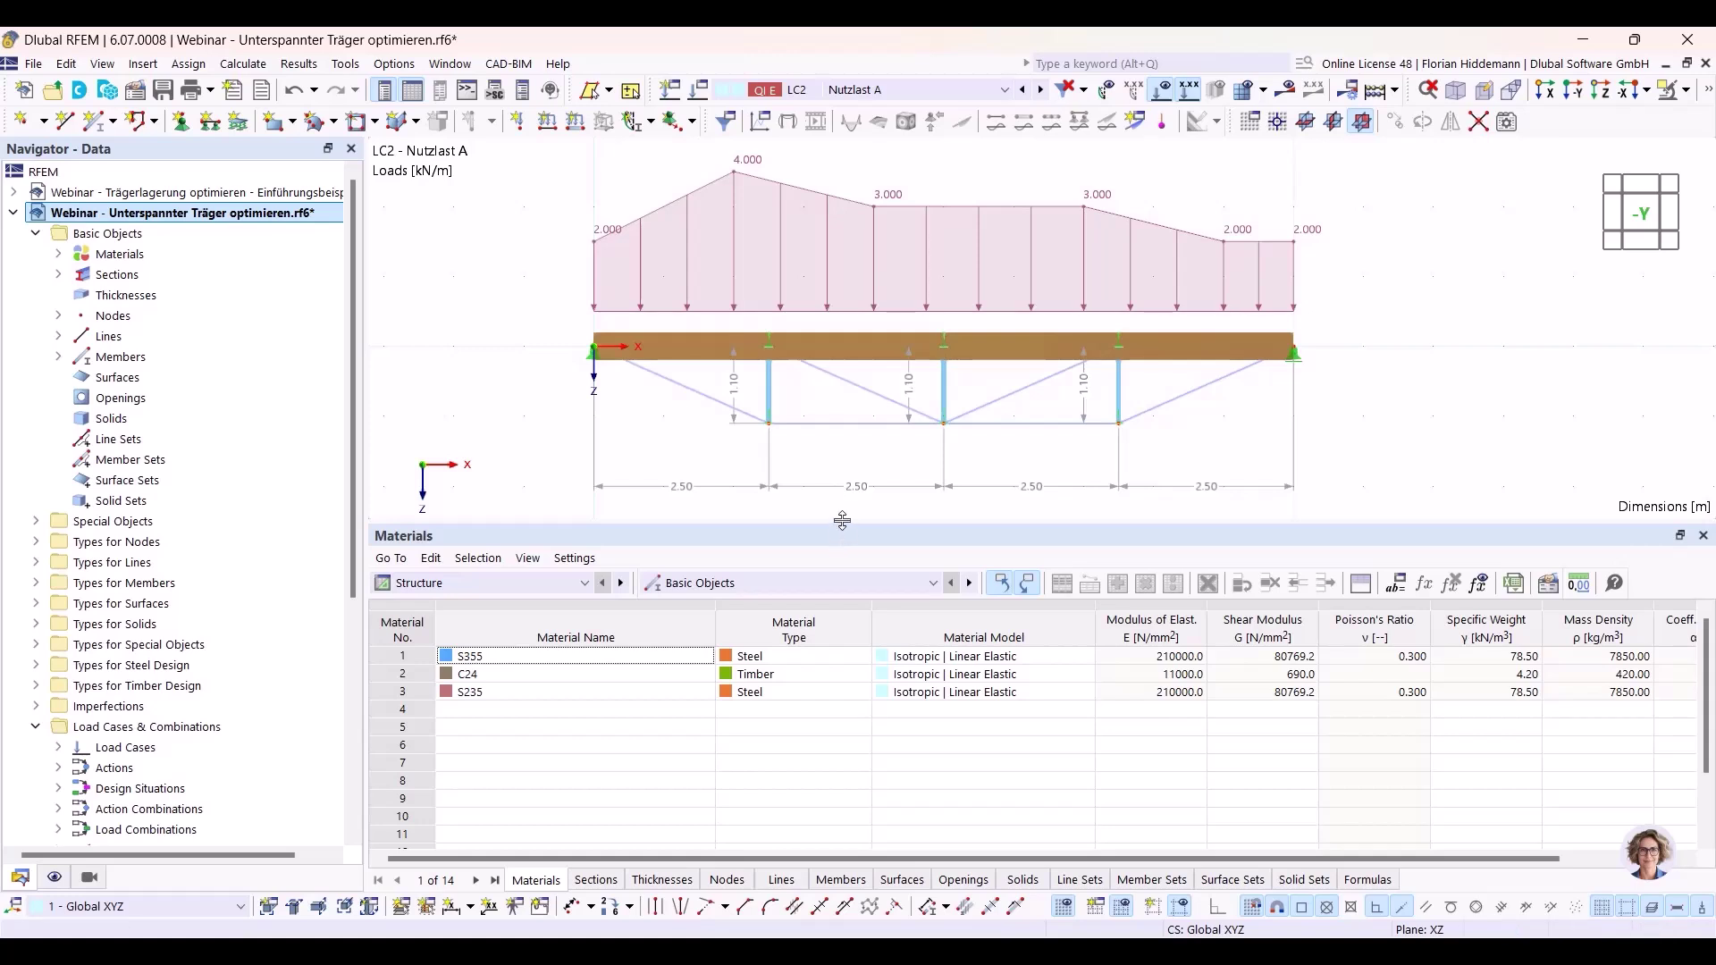
drag(842, 520, 841, 548)
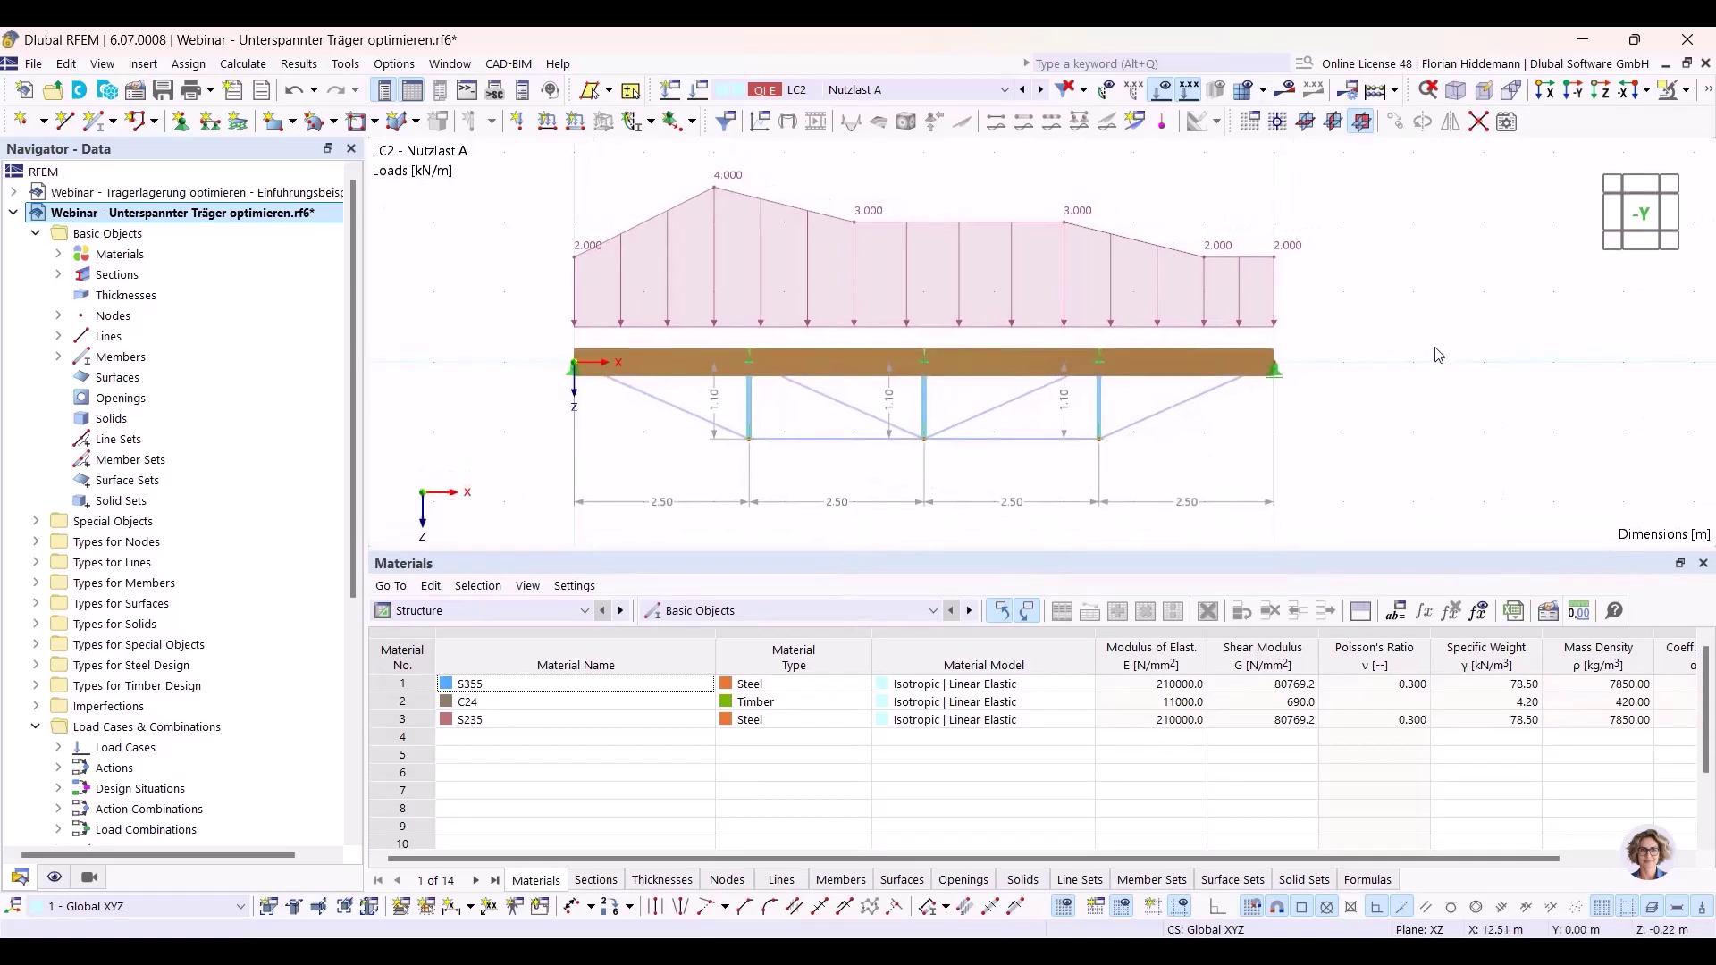
Activate the Optimization & Costs / CO2 Emission Estimation add-on in the model's base data.
click(257, 66)
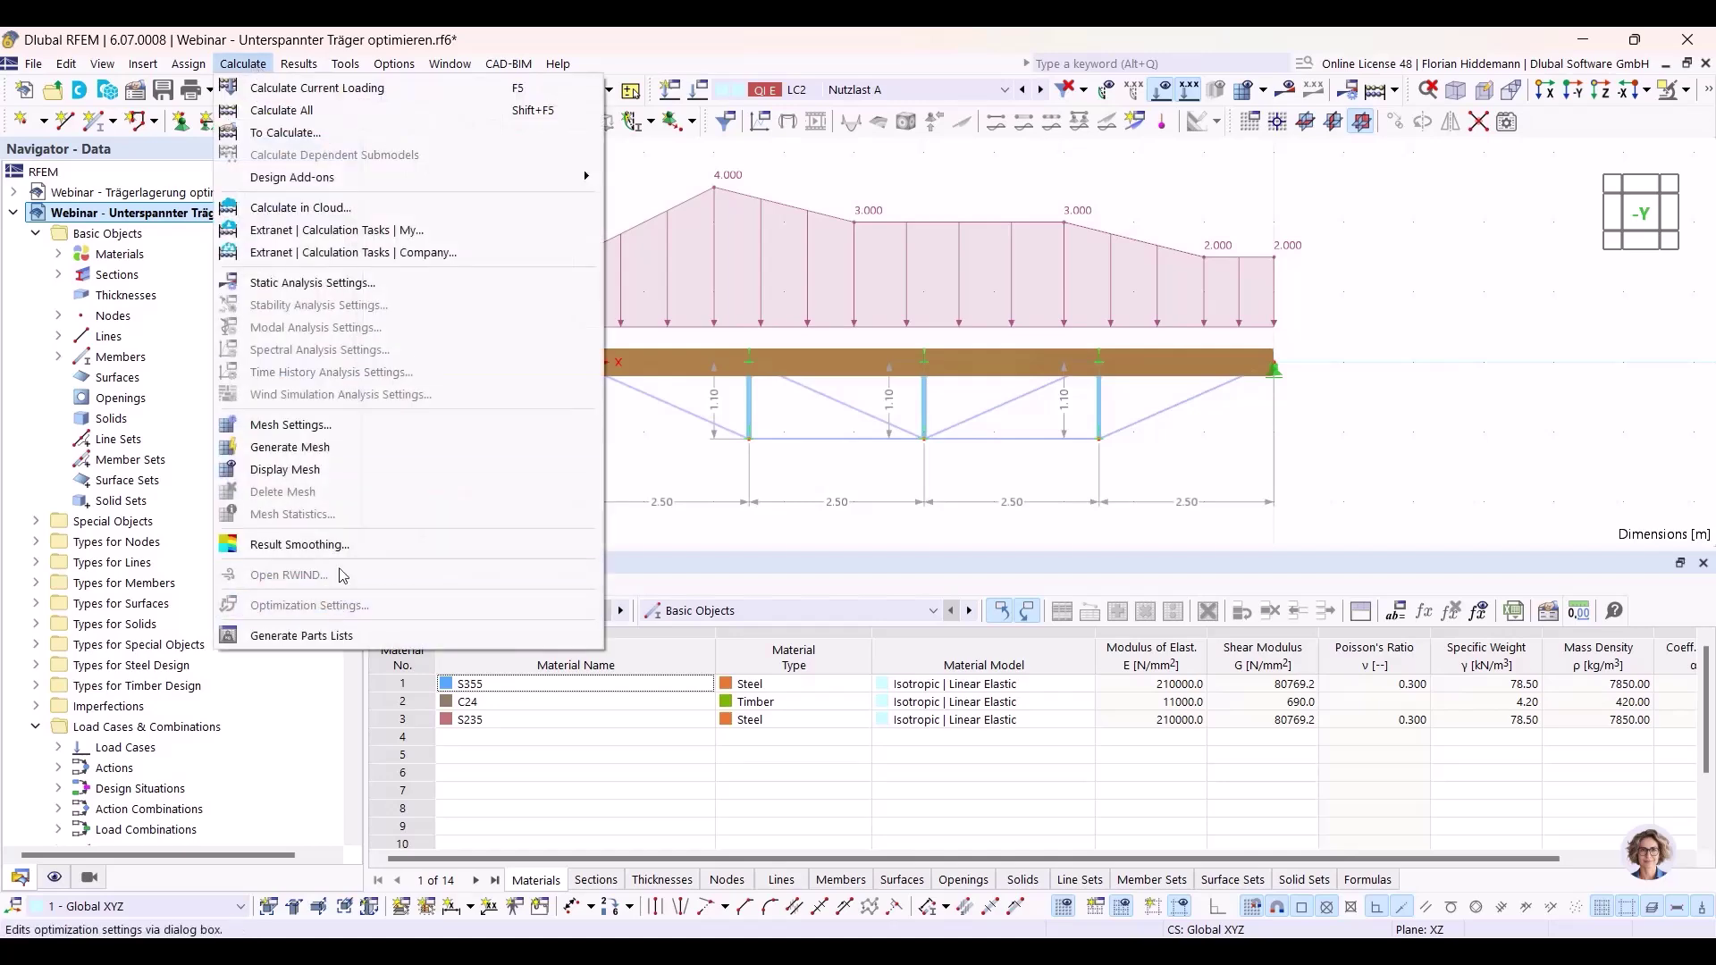
click(243, 63)
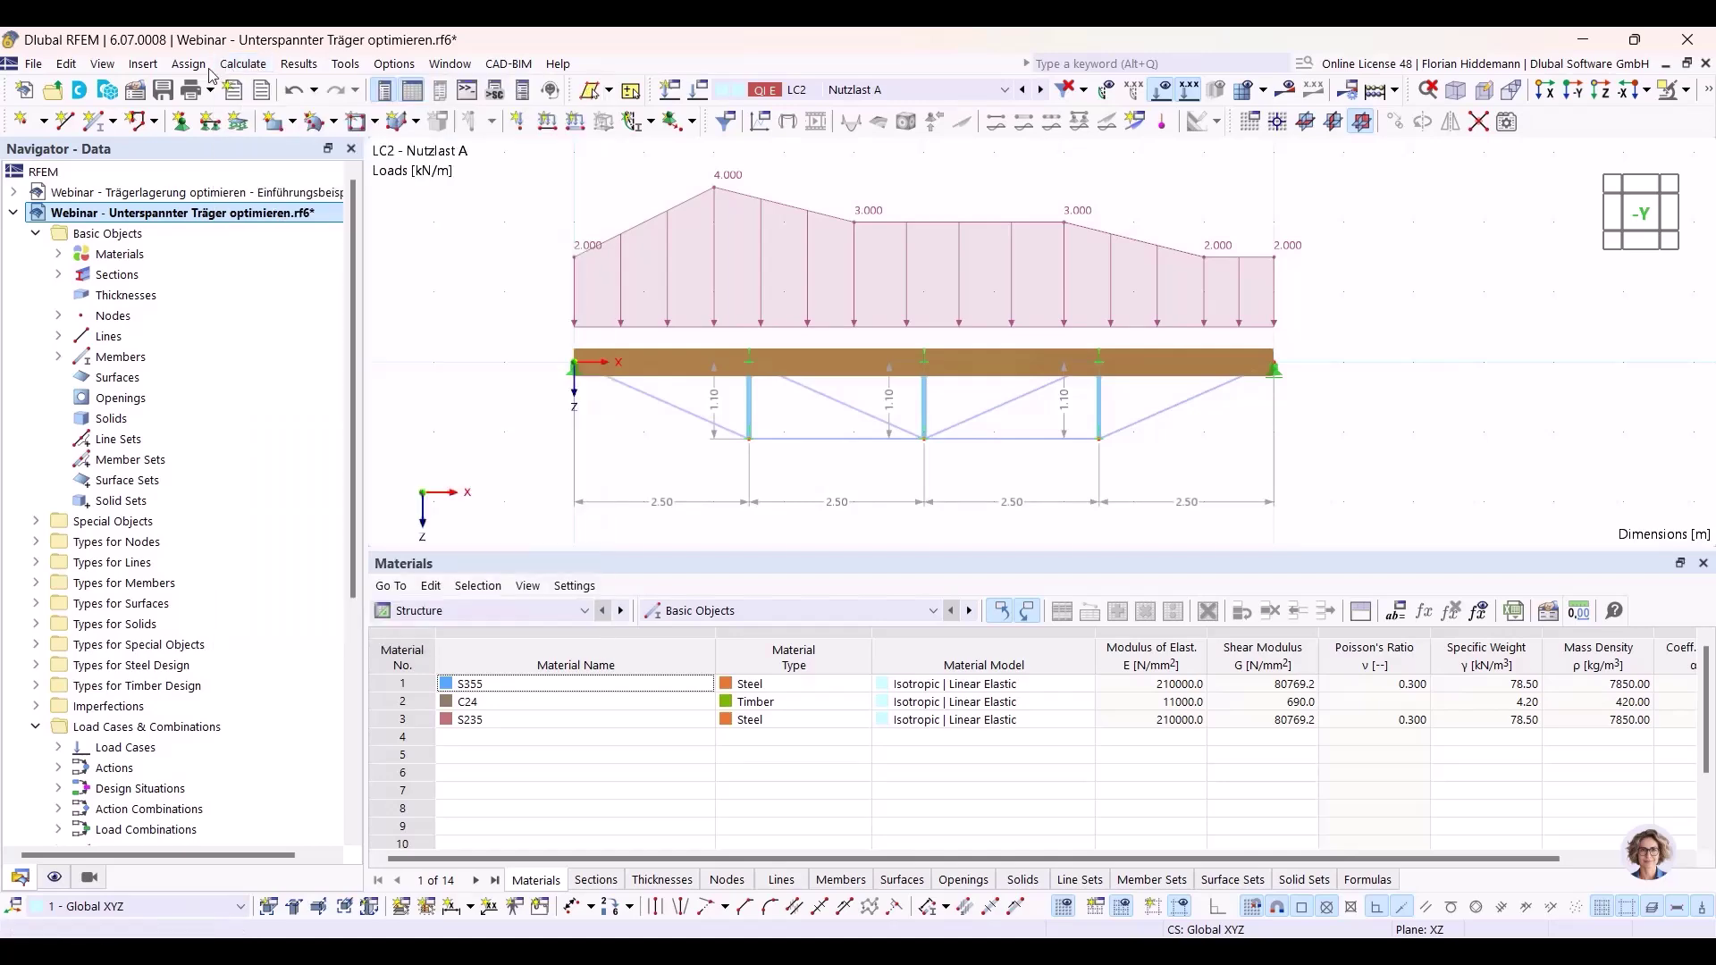
click(27, 65)
click(81, 621)
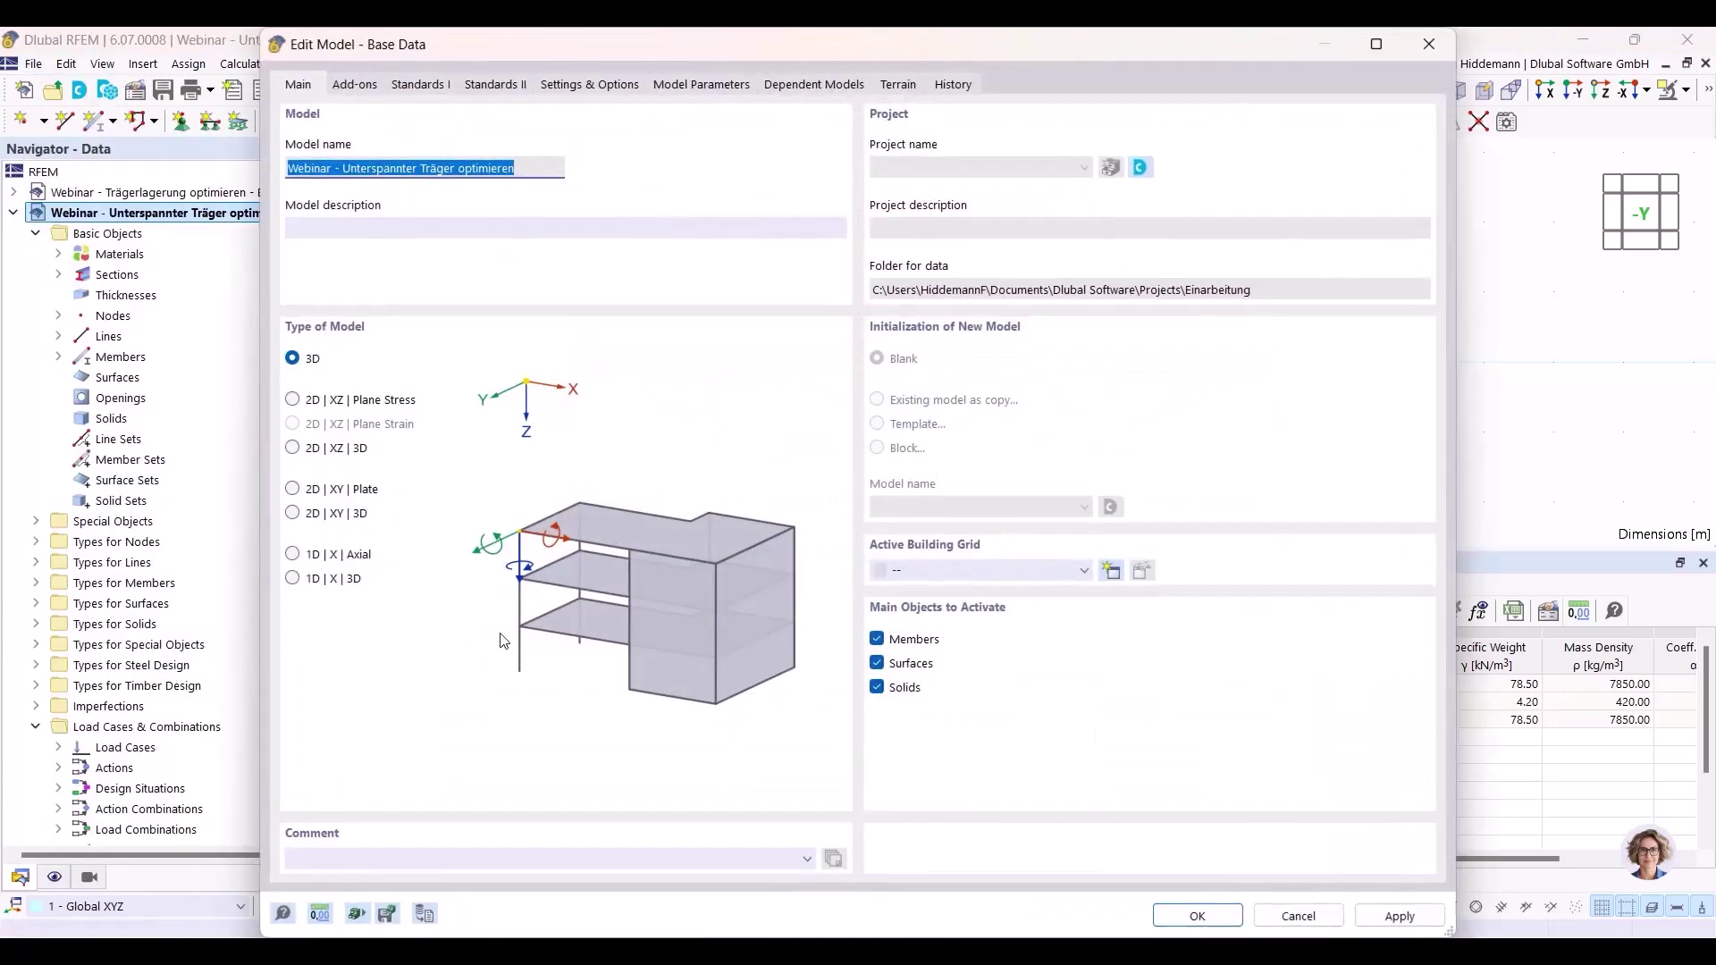
click(355, 85)
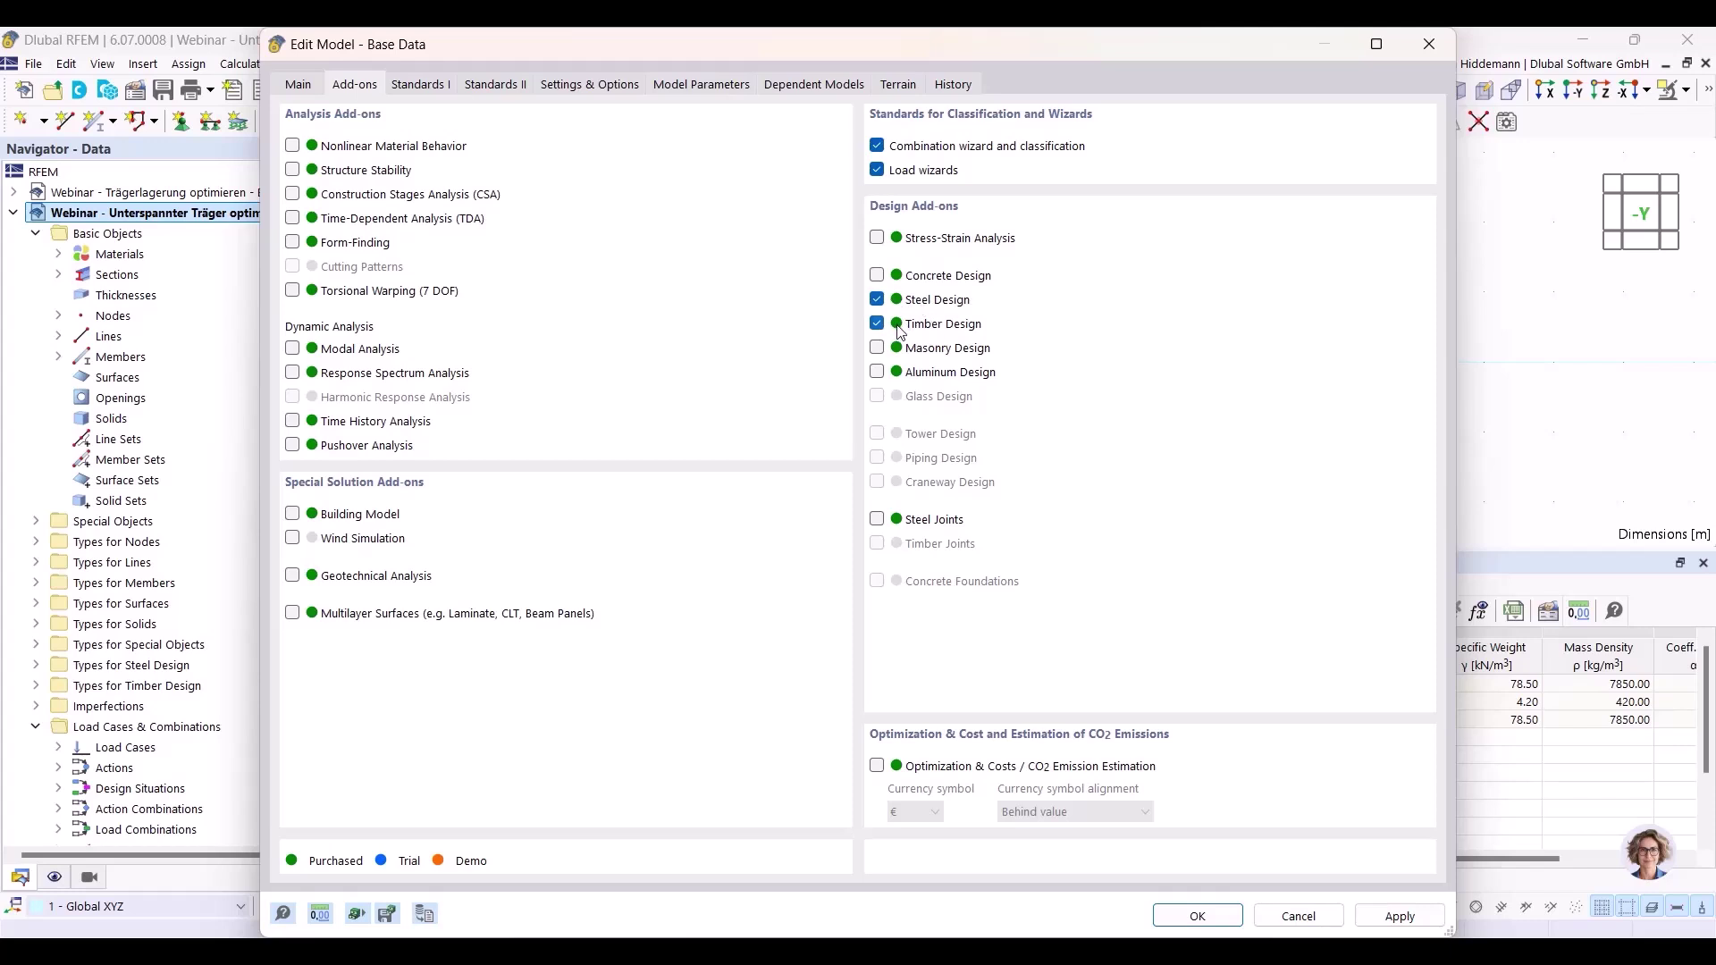
click(876, 767)
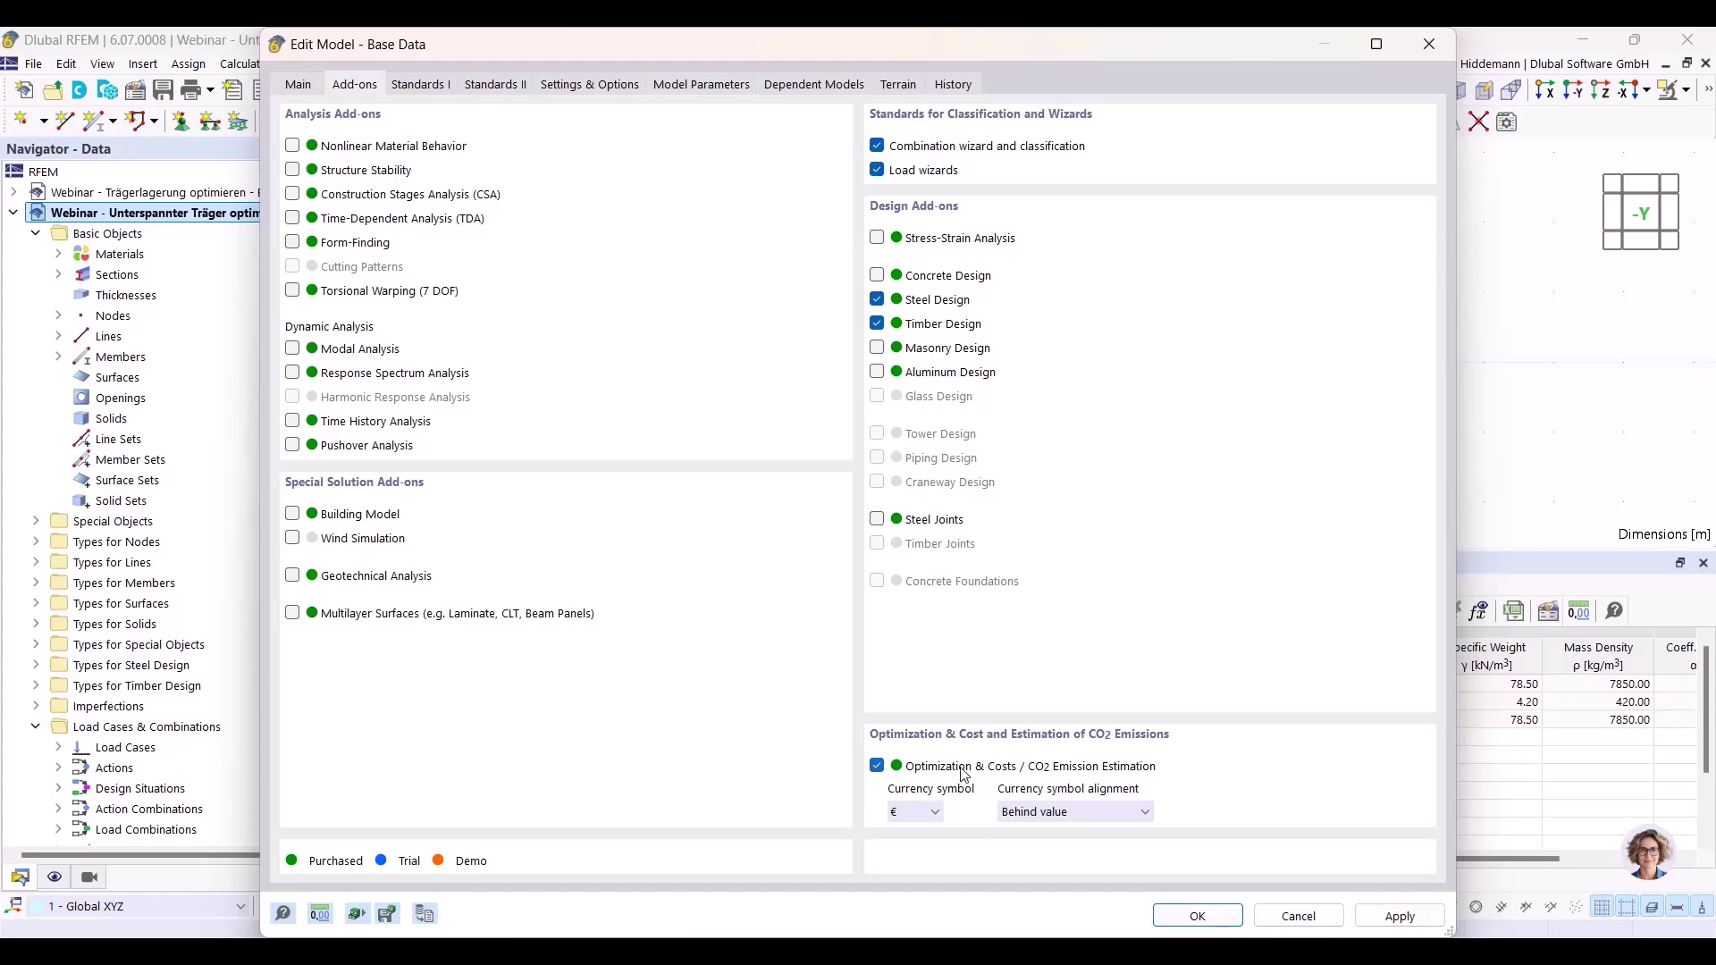
click(1195, 916)
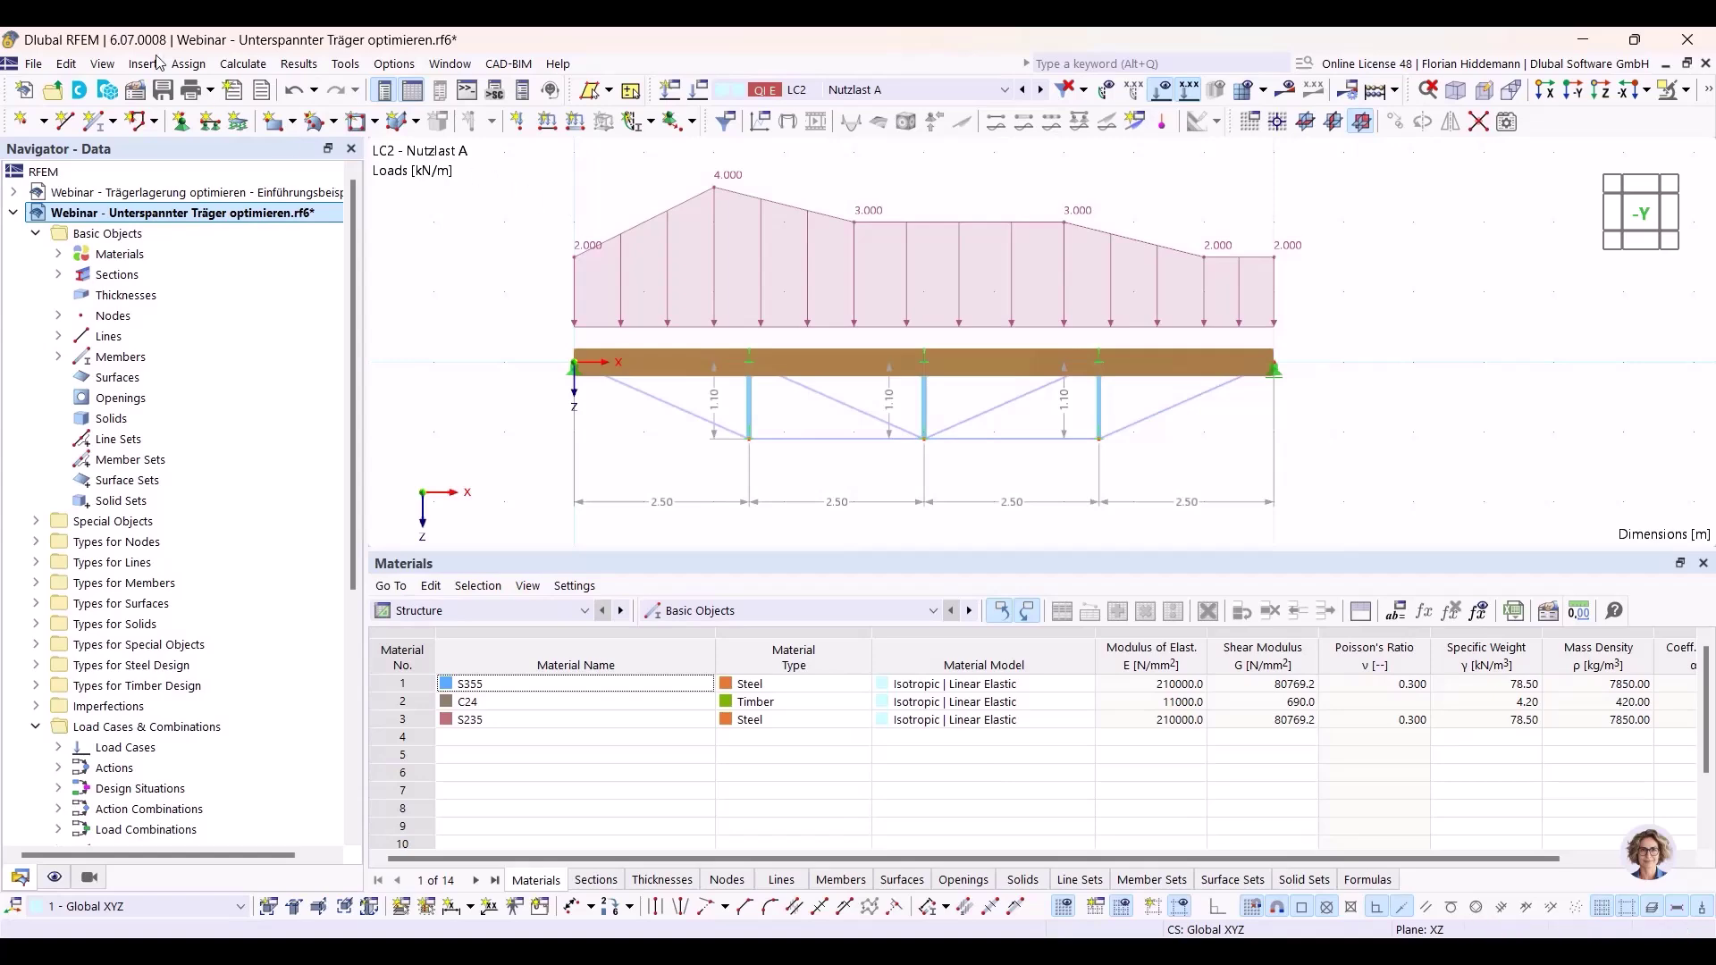
Open the optimization settings and set OS1 to the Particle swarm optimizer with 2 % of mutations.
click(243, 64)
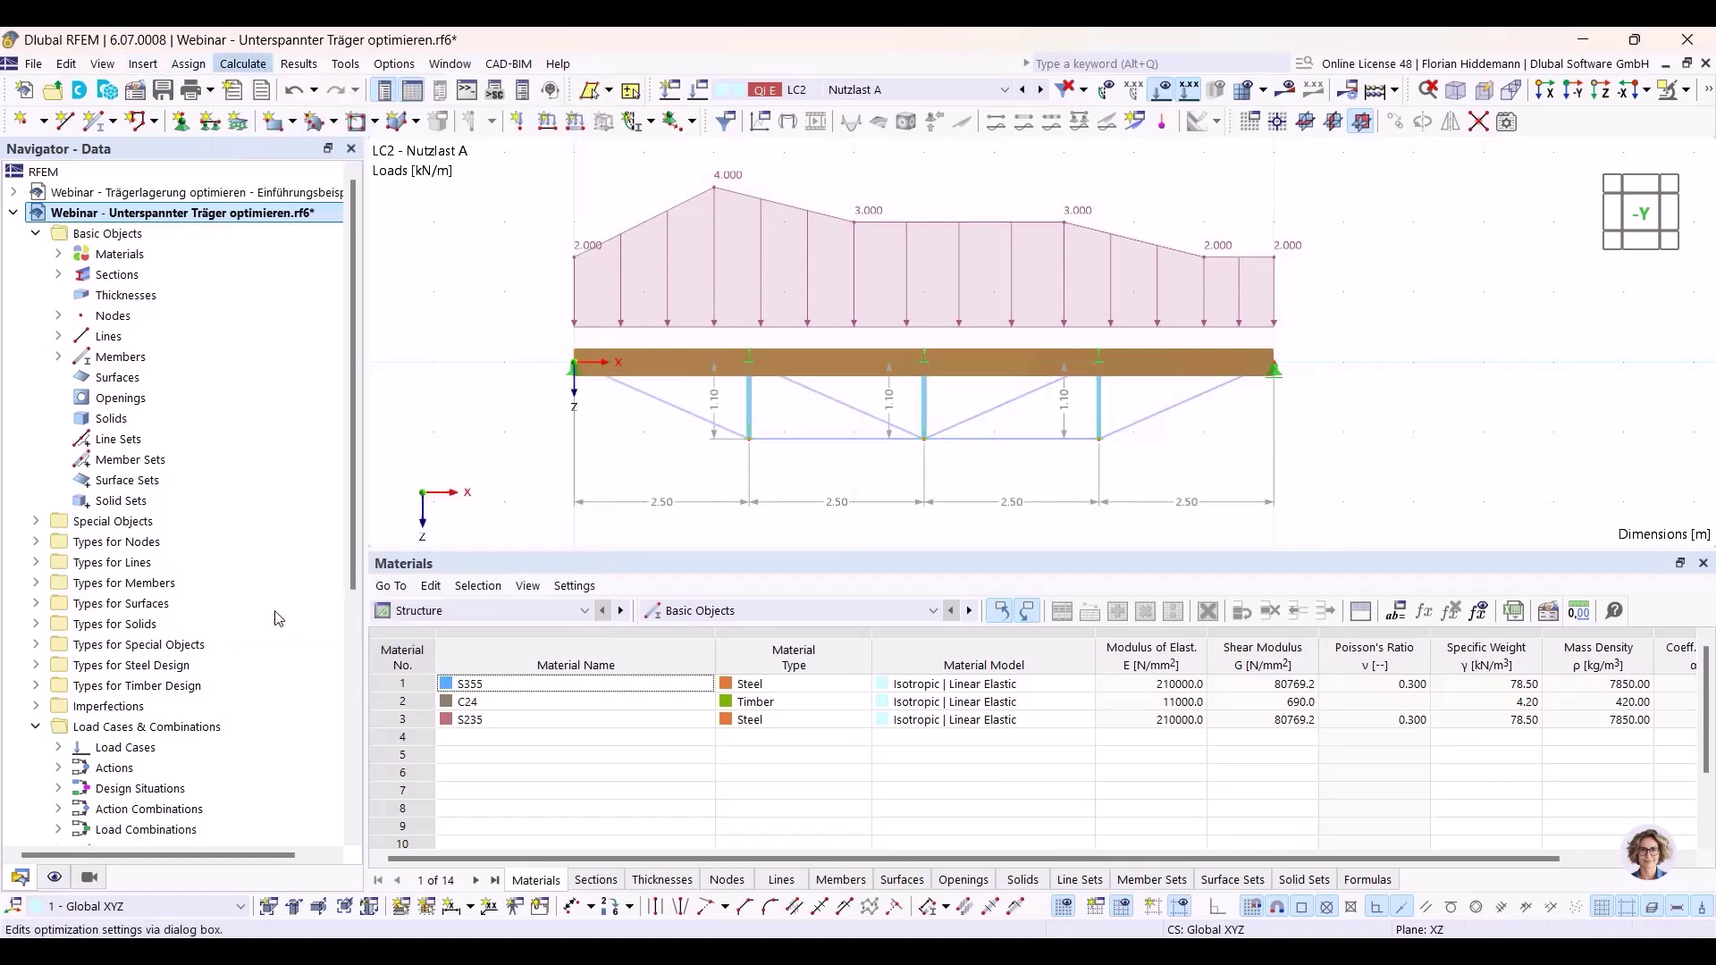
click(277, 608)
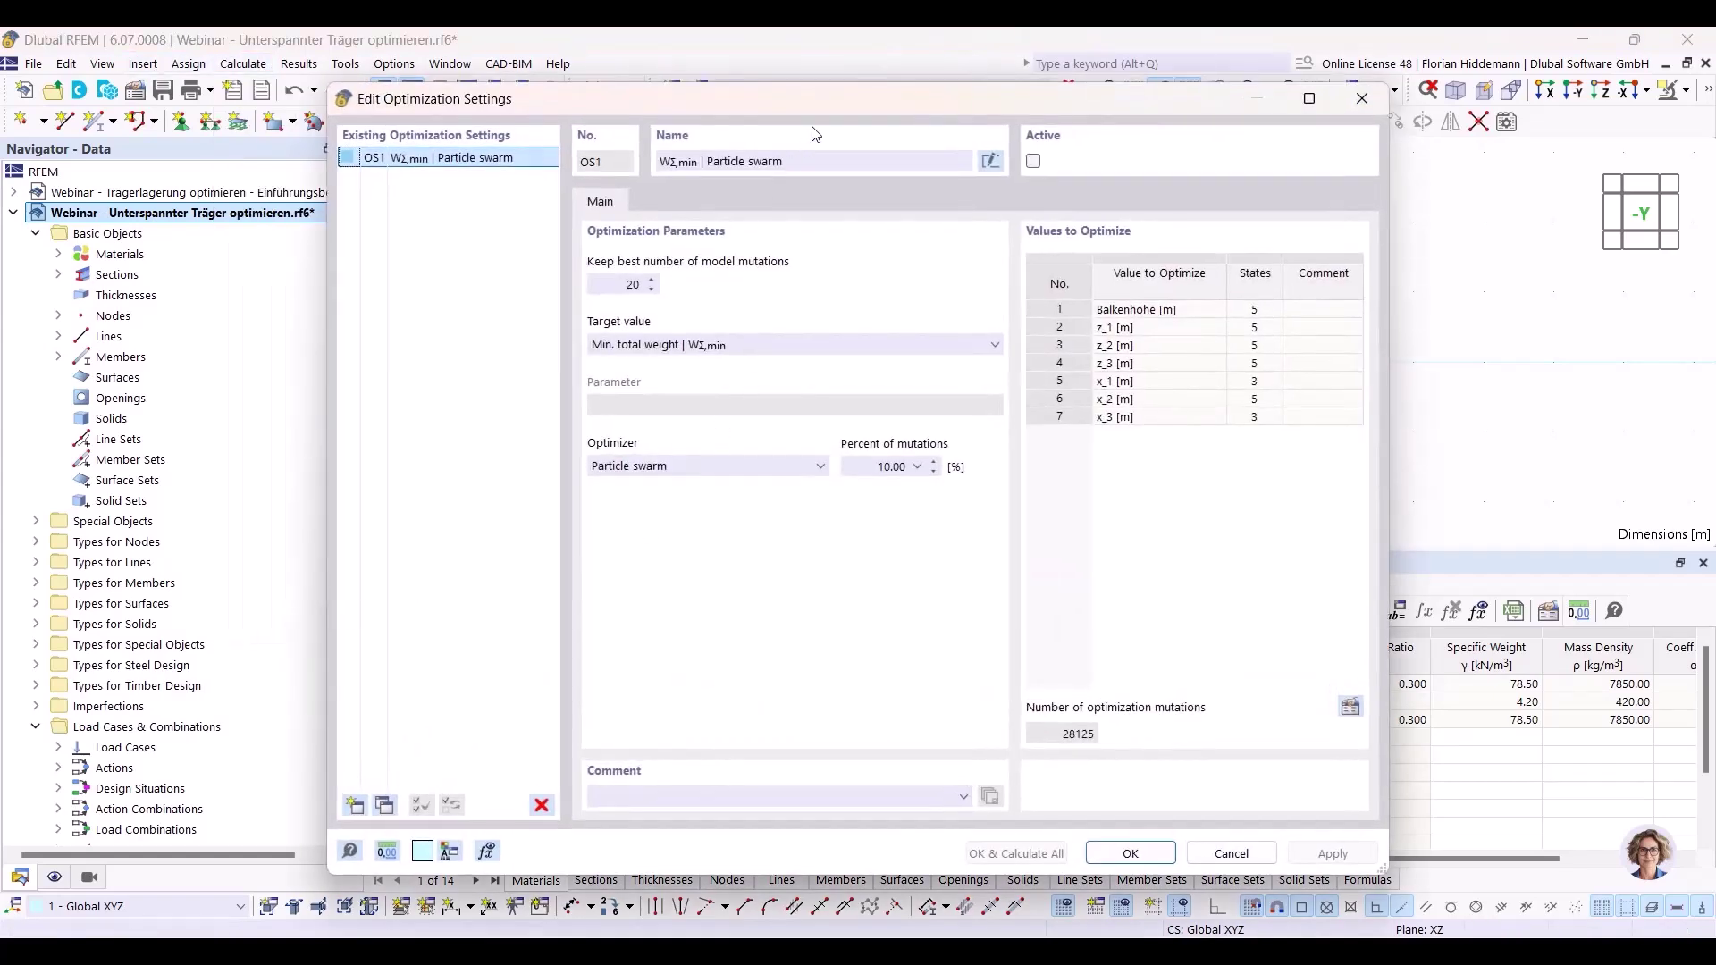
mouse_move(382, 99)
mouse_down()
mouse_move(400, 148)
mouse_move(358, 281)
mouse_up()
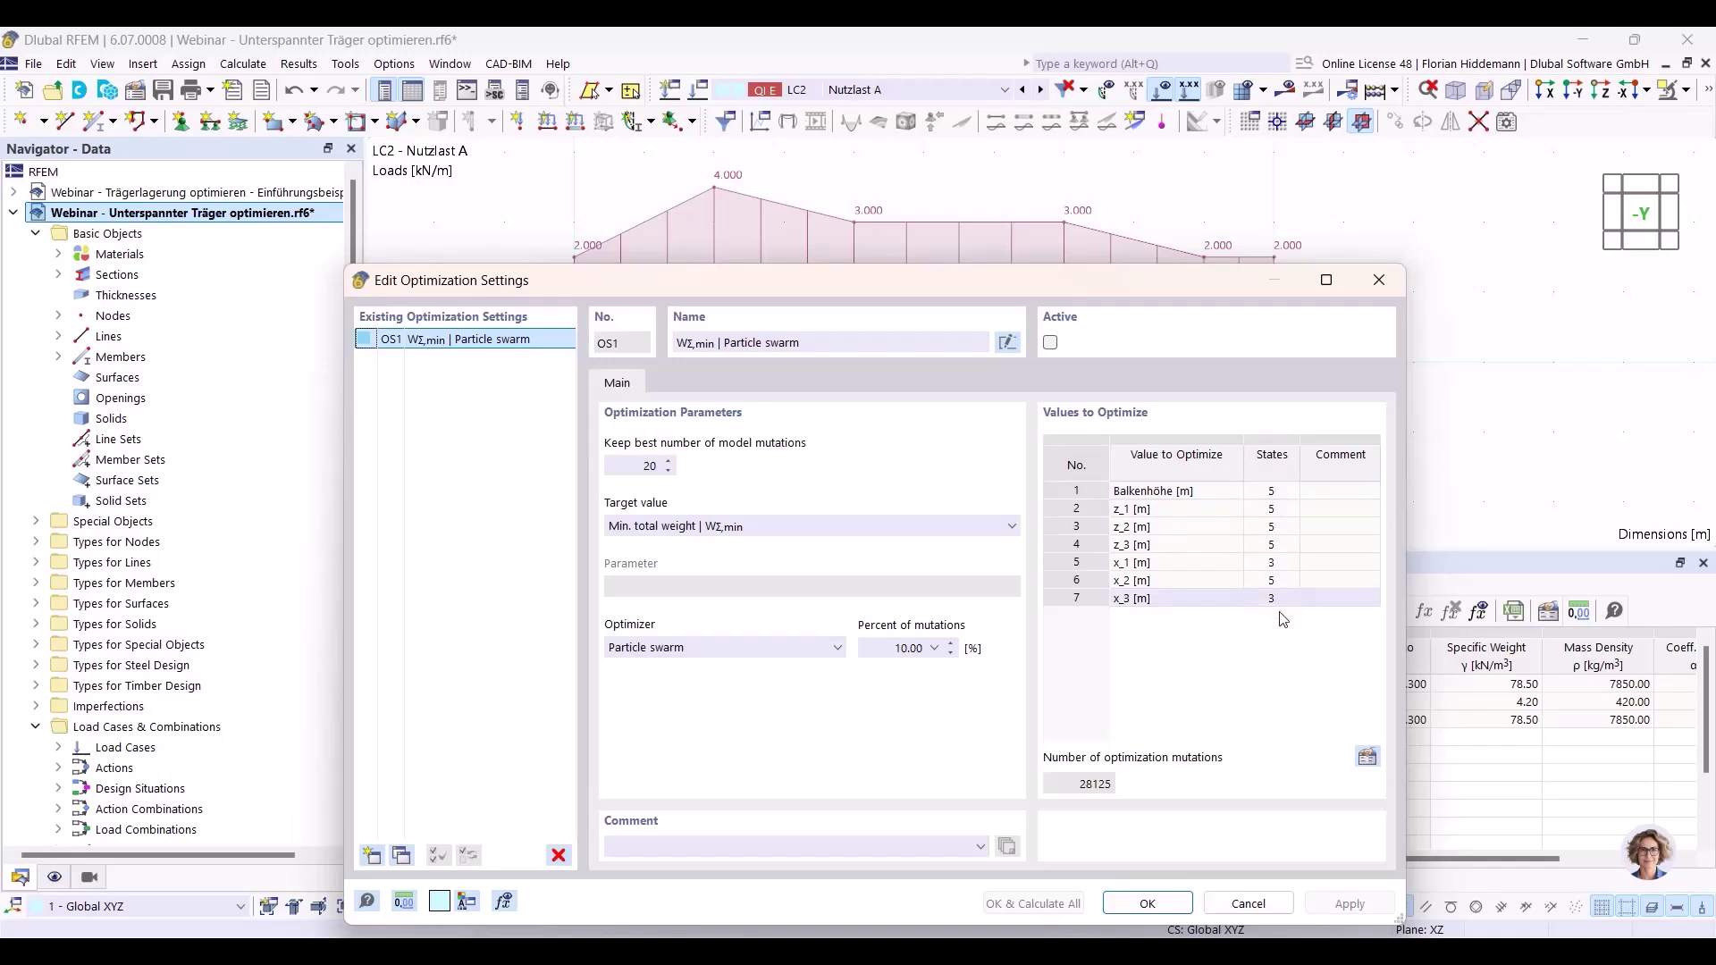
click(1075, 580)
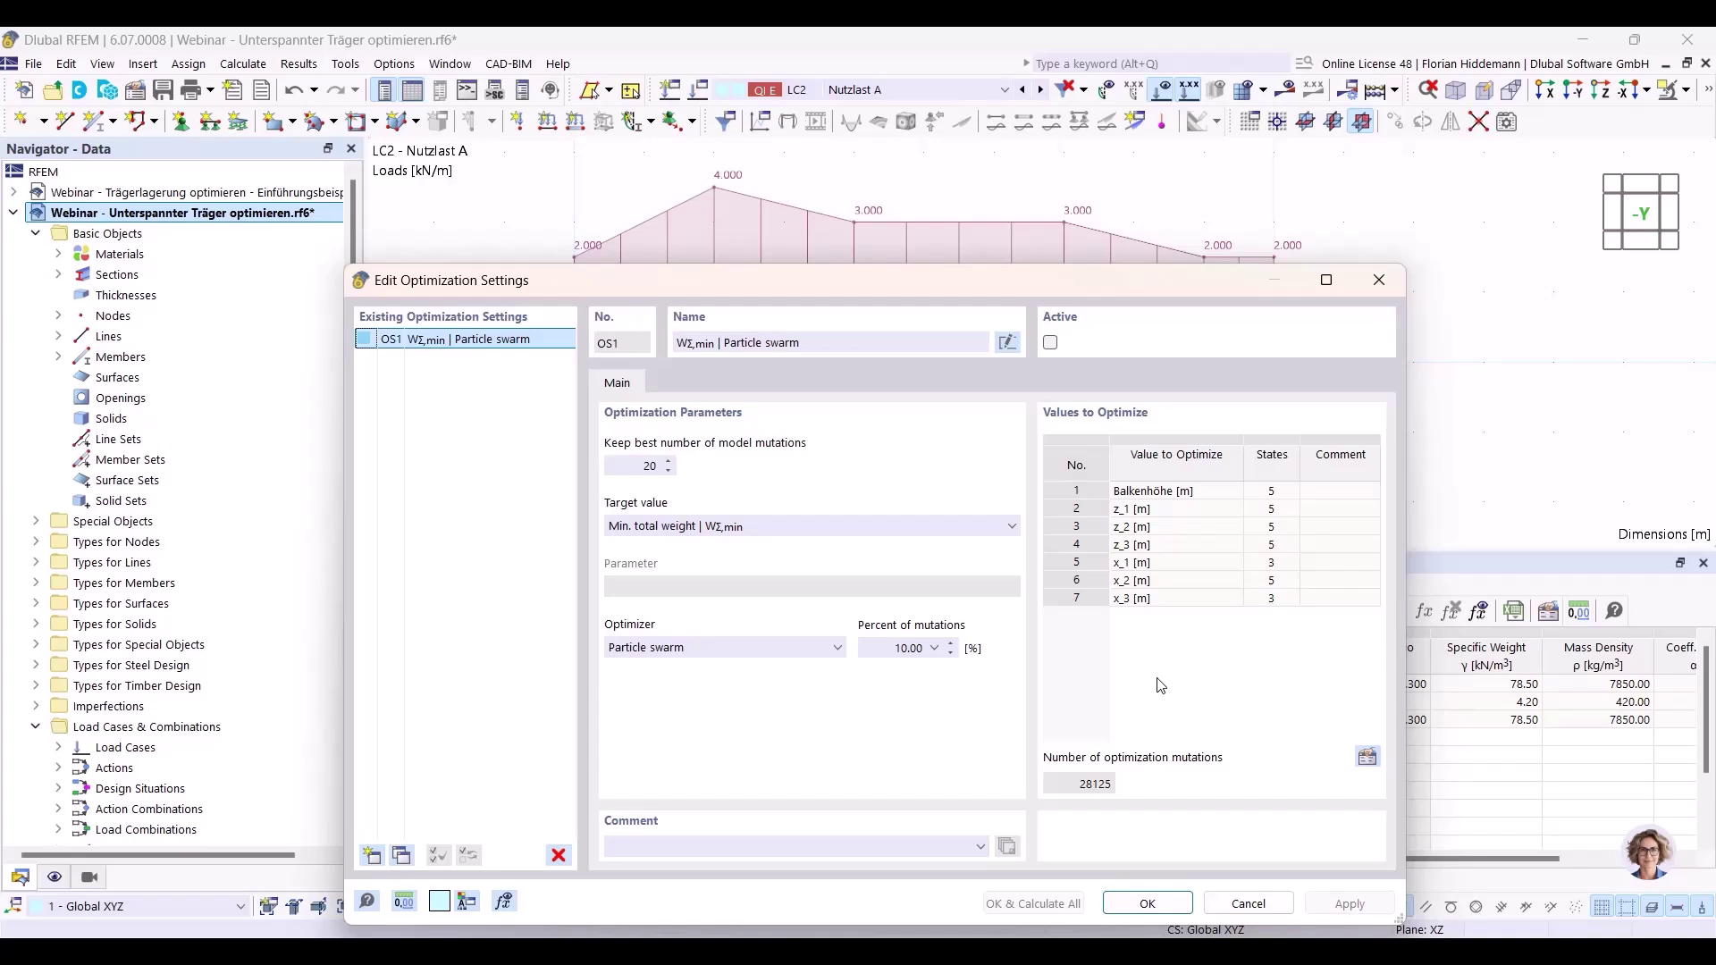
click(738, 646)
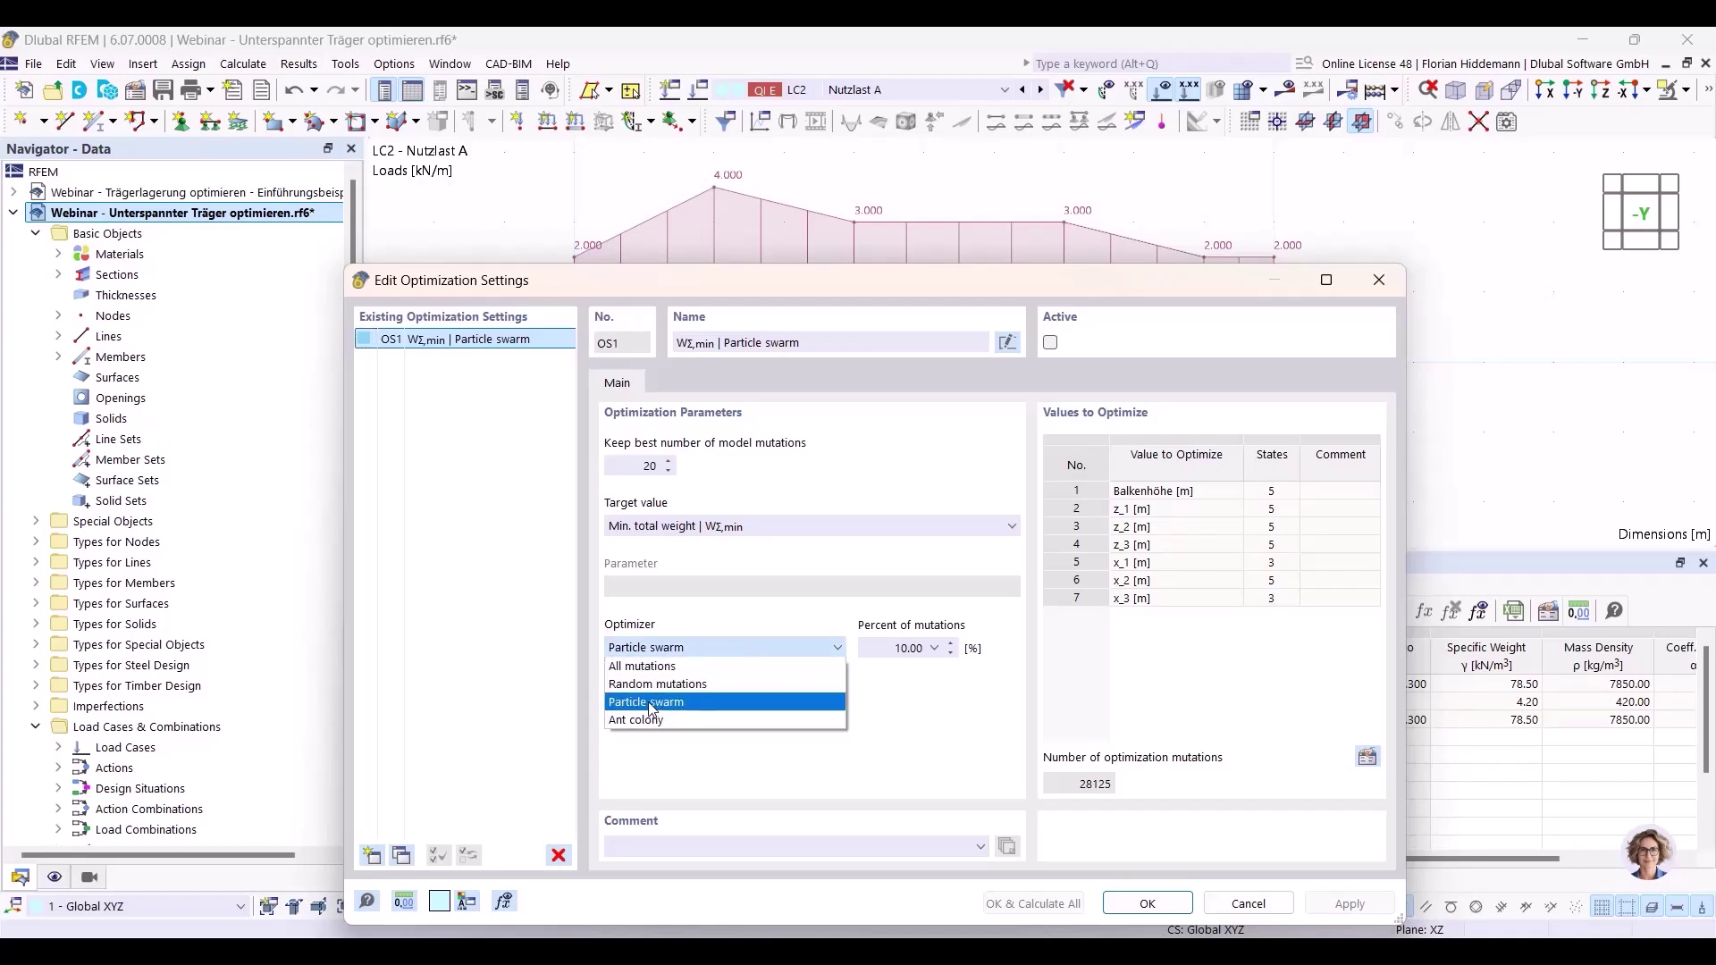
click(649, 704)
click(933, 648)
click(904, 685)
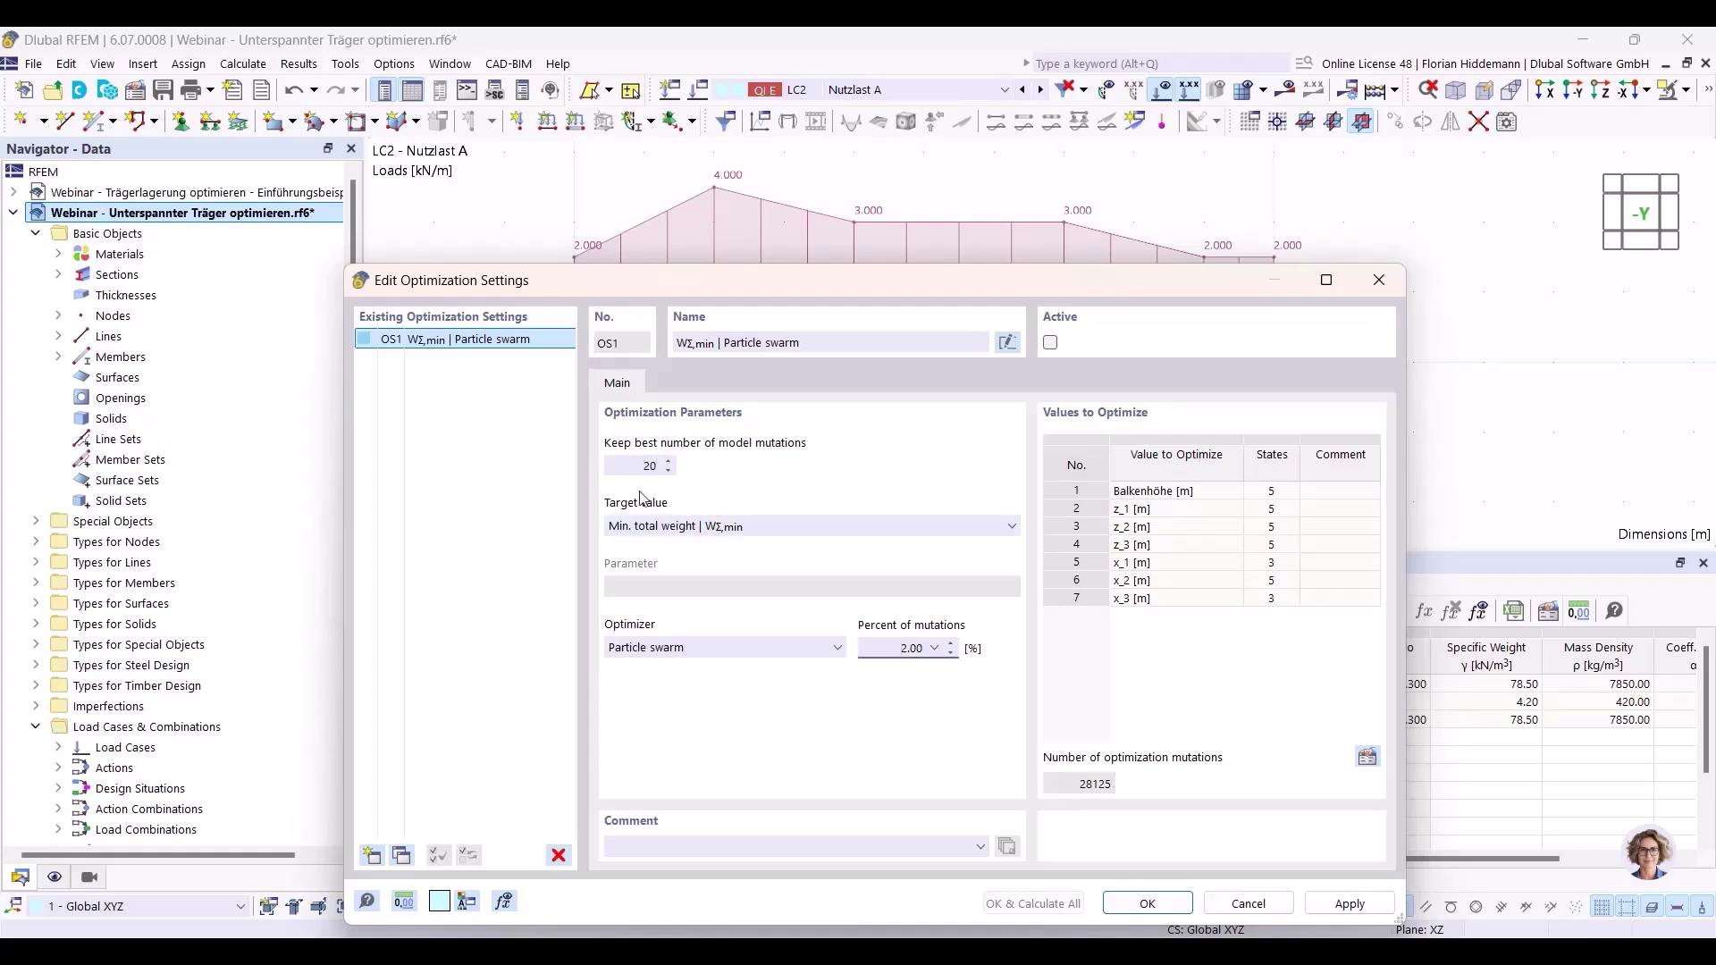
Set the target value of OS1 to Min. cost and save the optimization settings with OS1 left inactive.
click(702, 527)
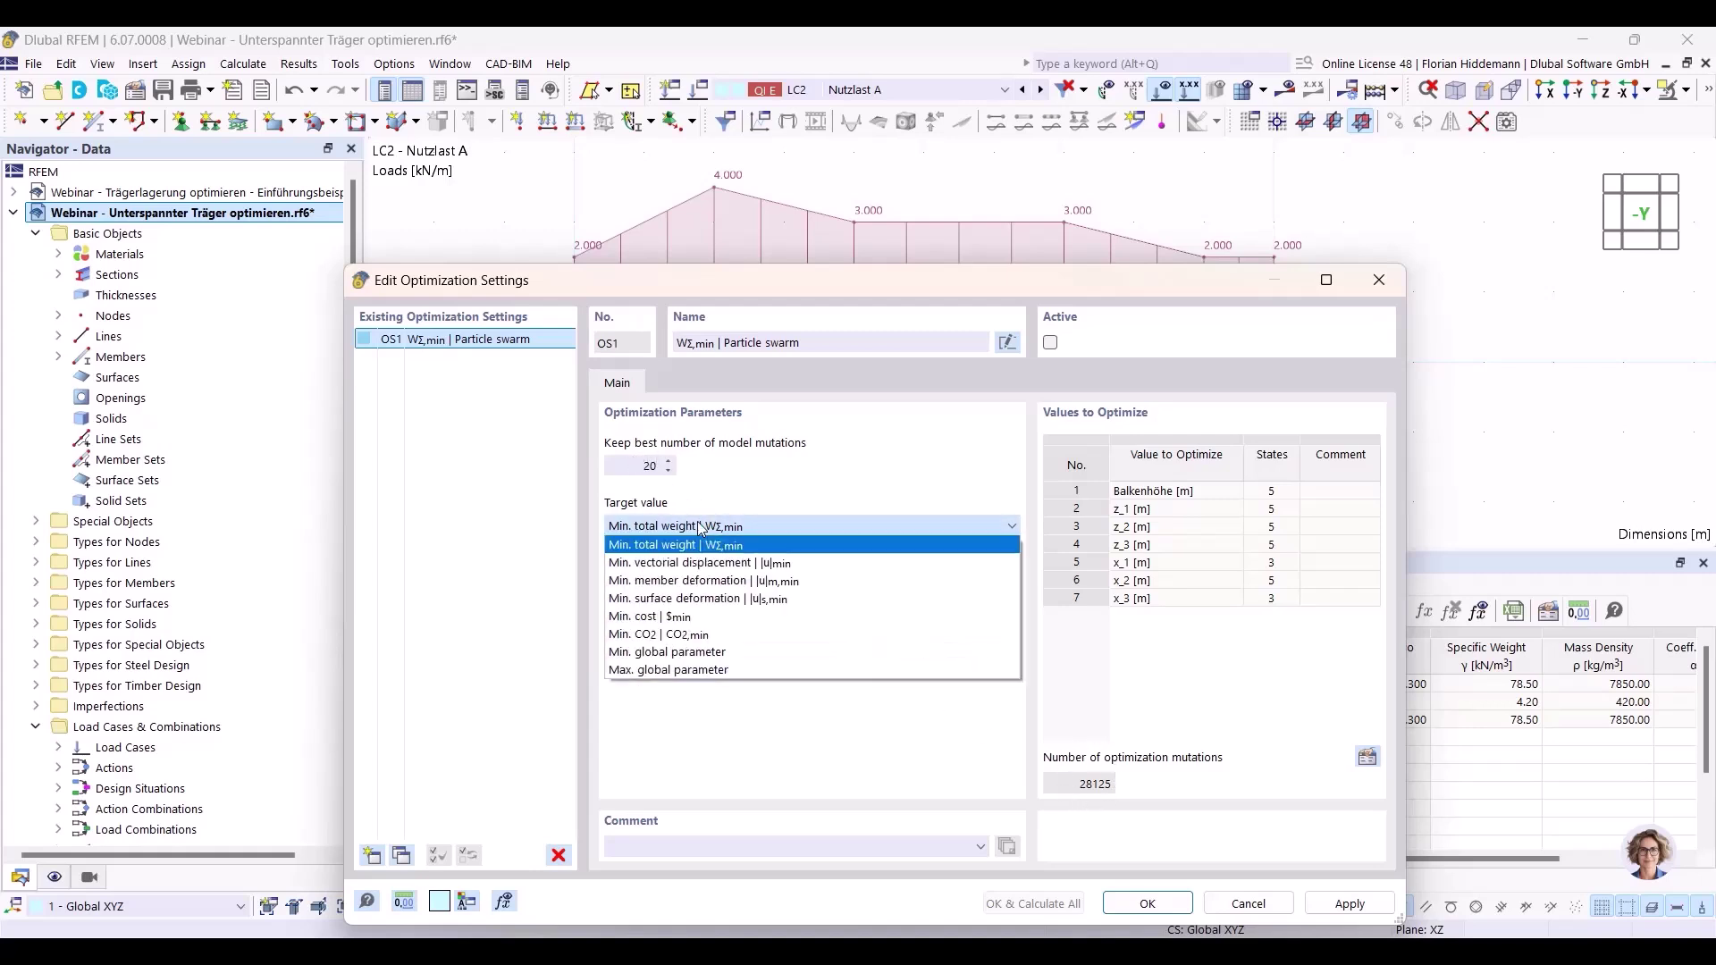
click(692, 619)
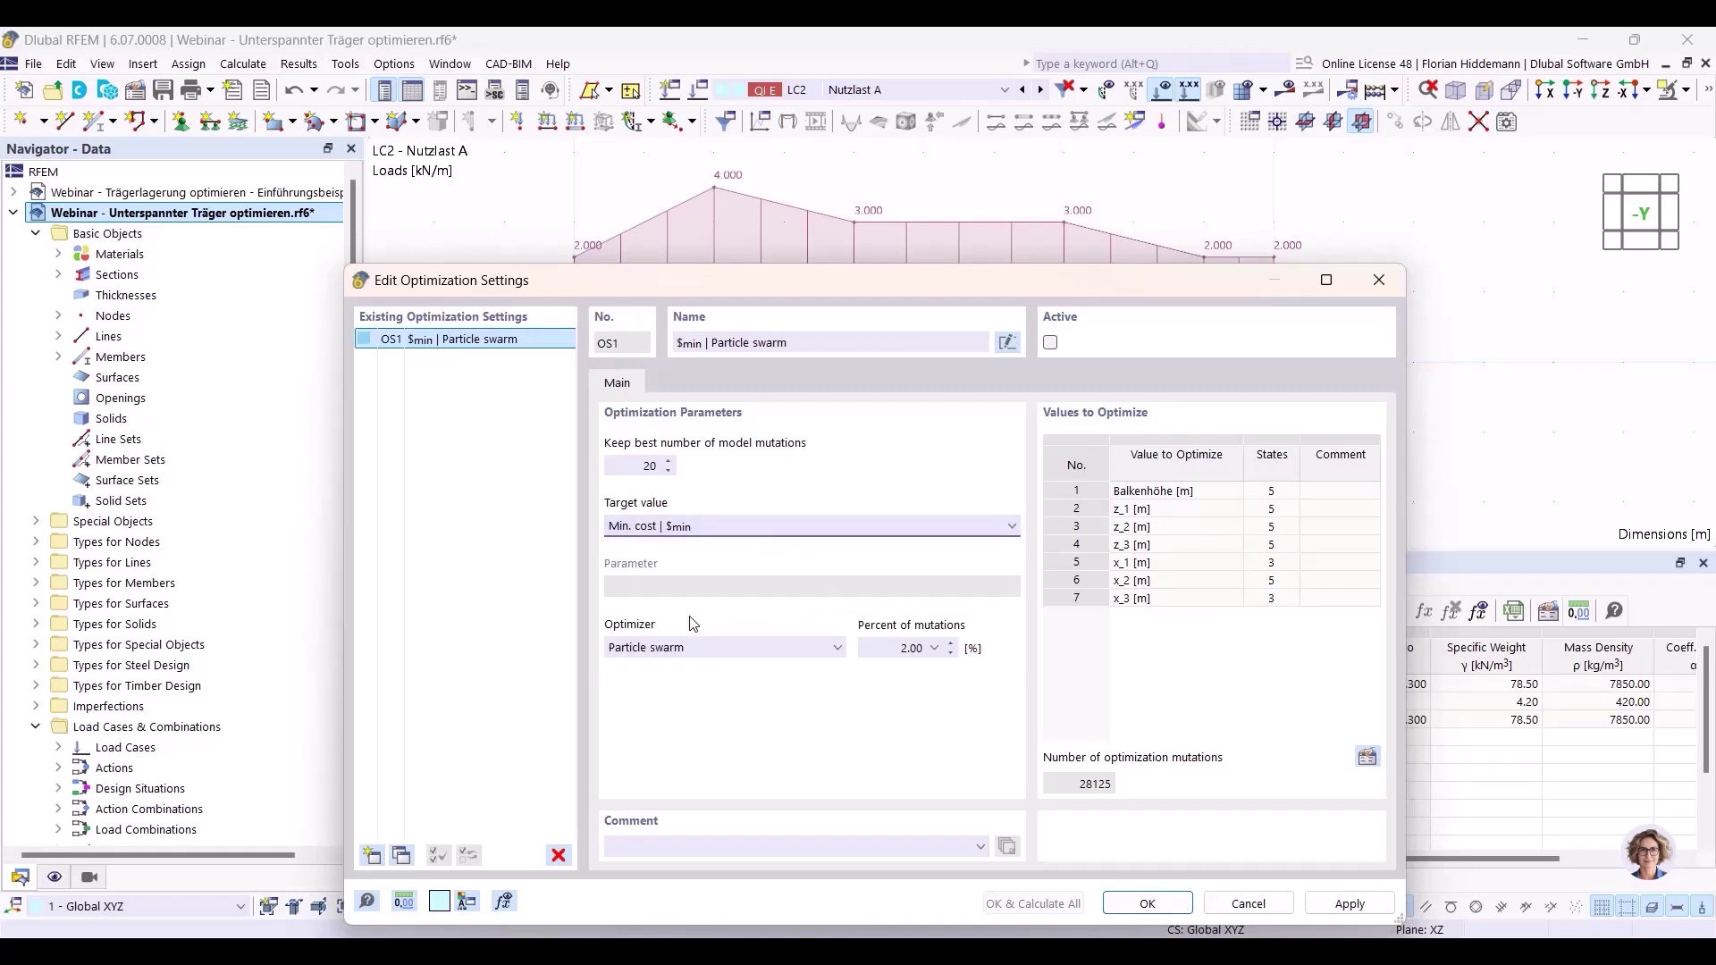
click(1050, 345)
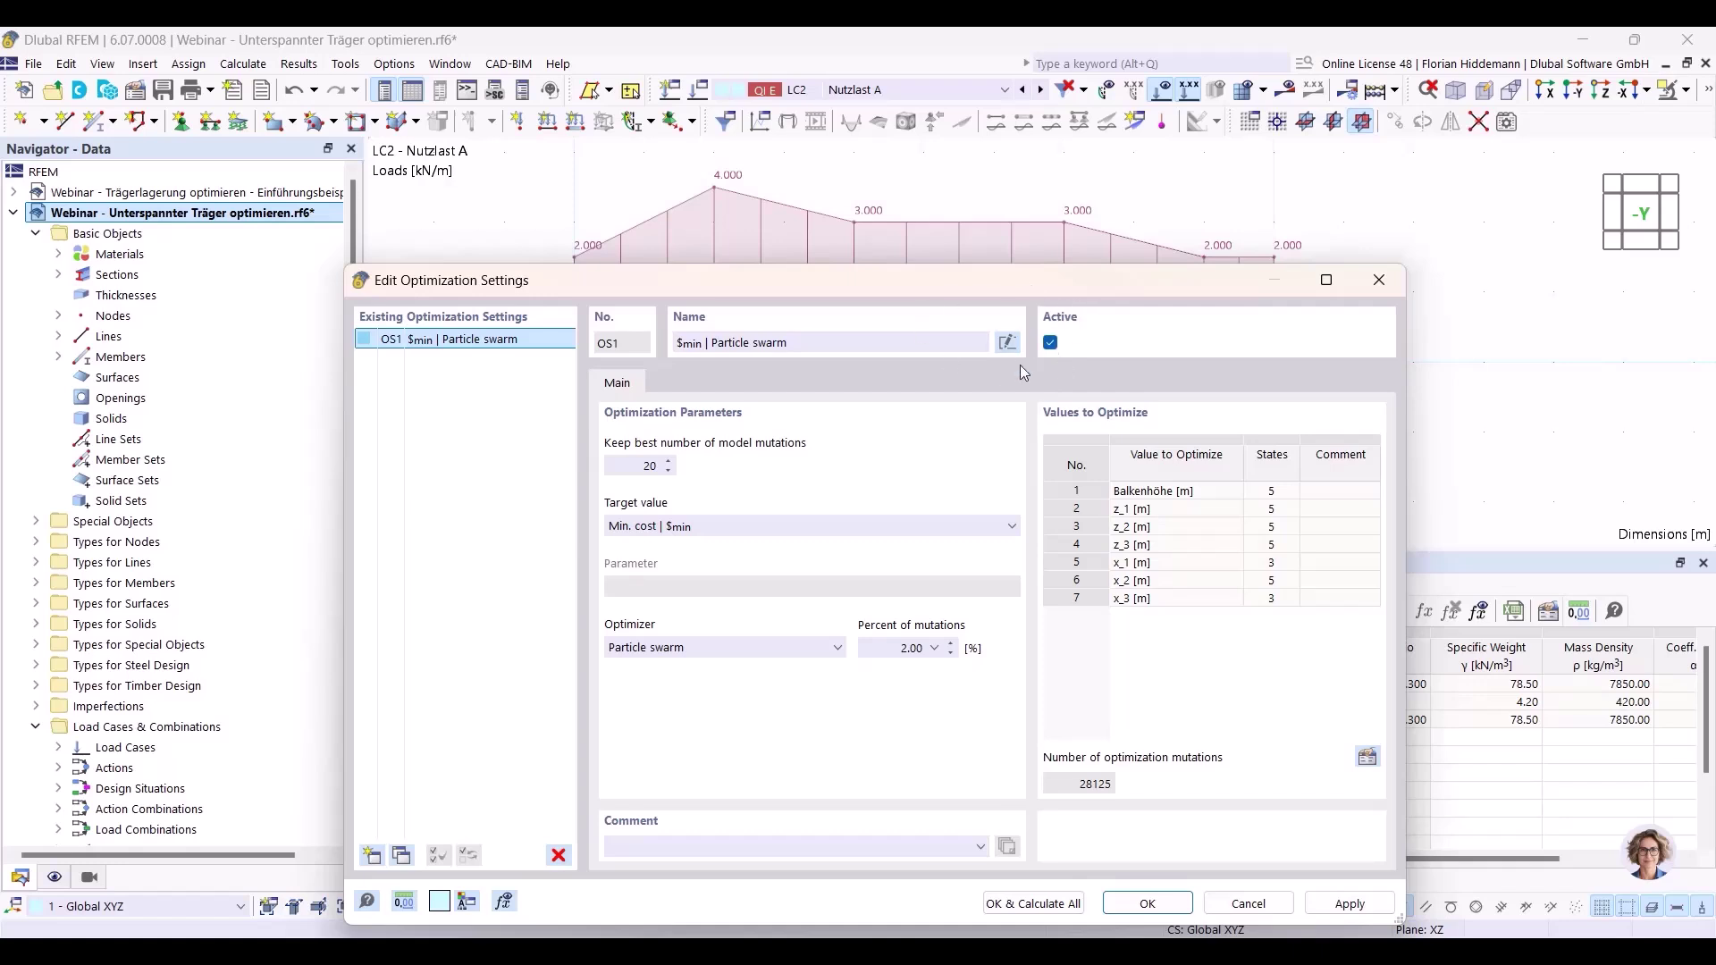
click(1052, 344)
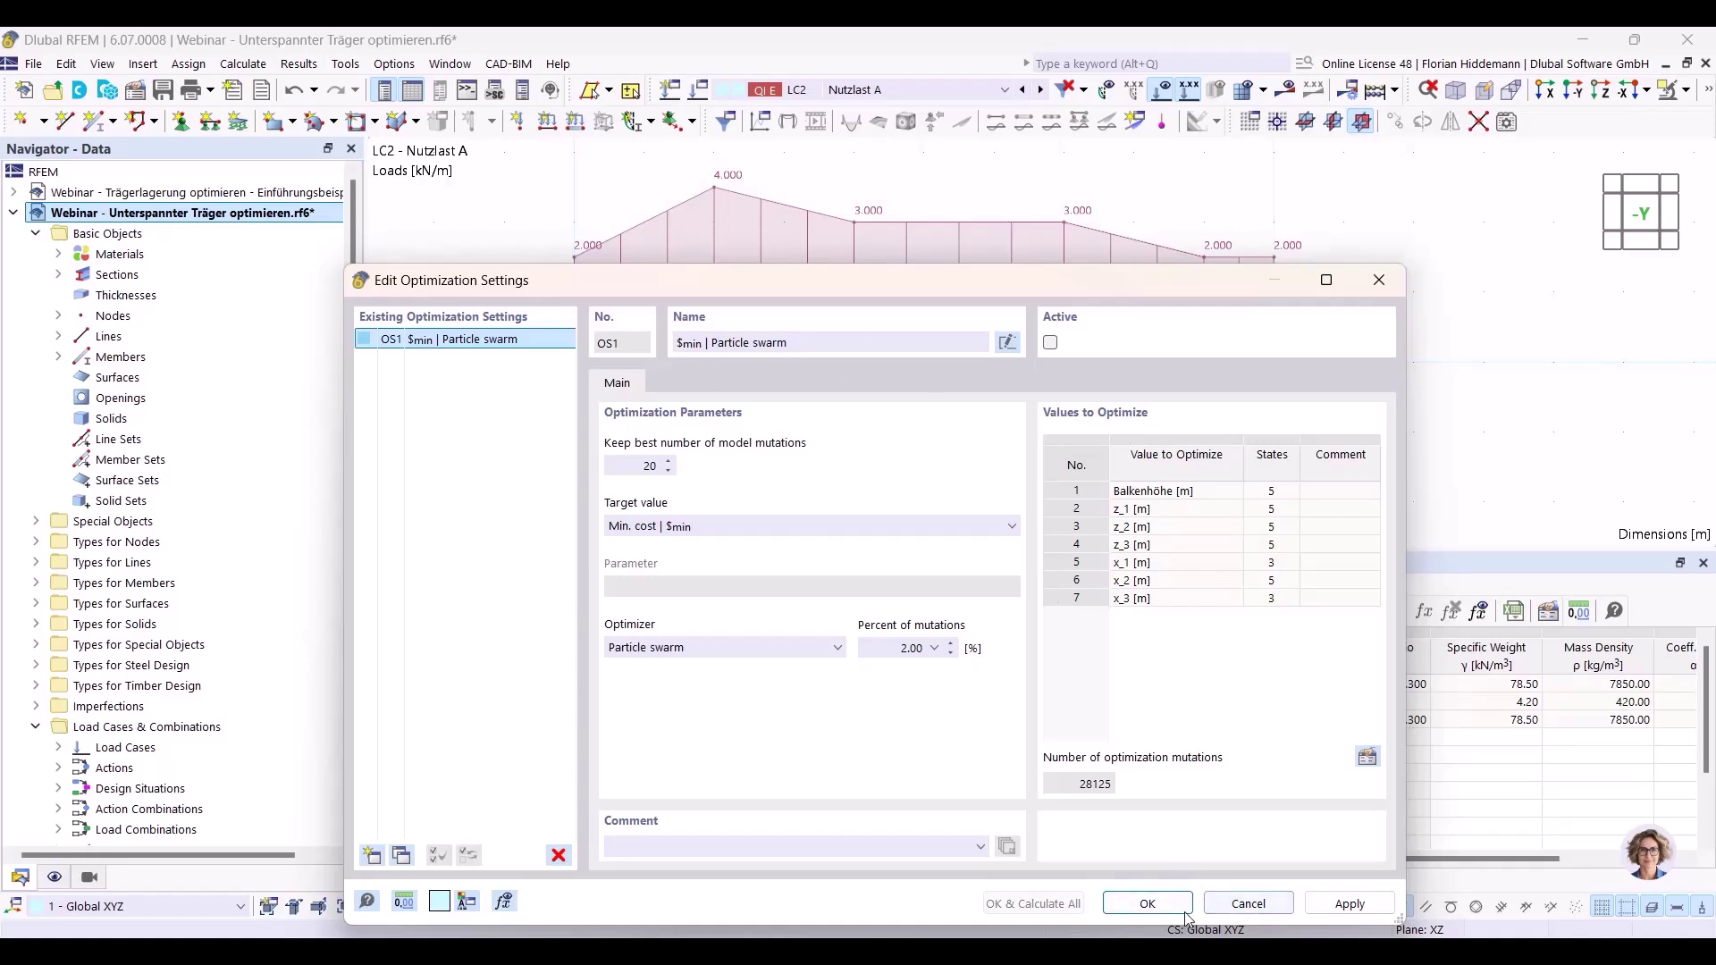
click(1147, 904)
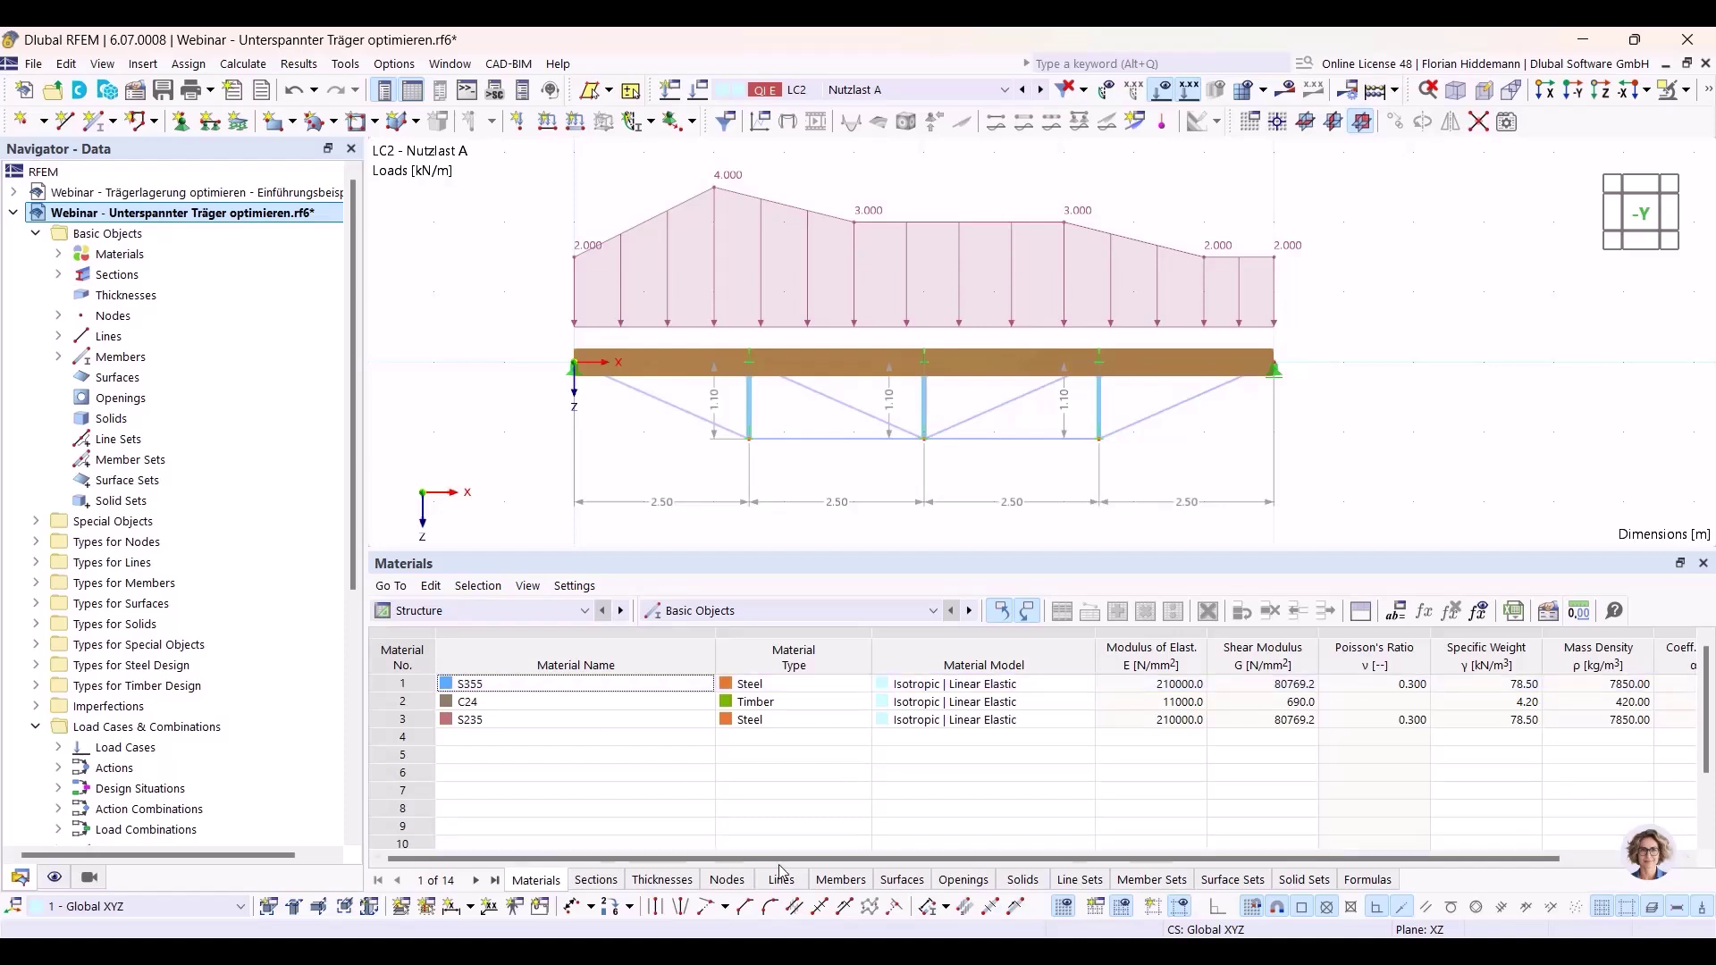
Open the S355 steel material for editing and enable its cost estimation.
drag(784, 858, 905, 858)
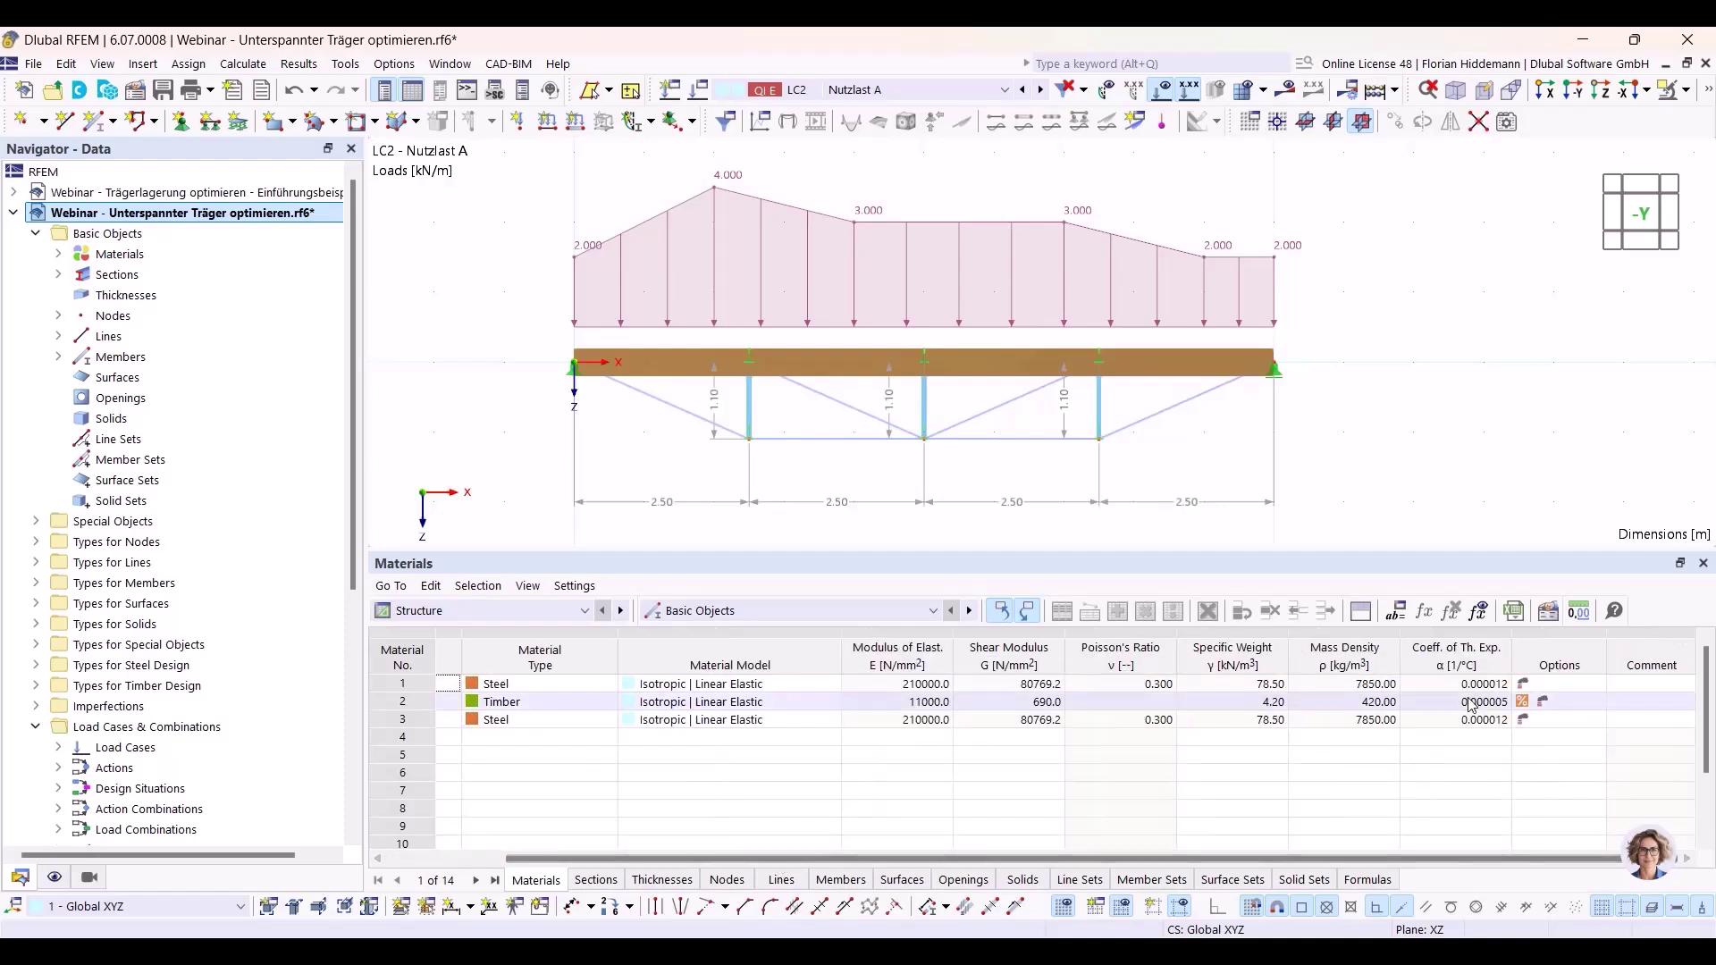
click(1521, 685)
click(1526, 685)
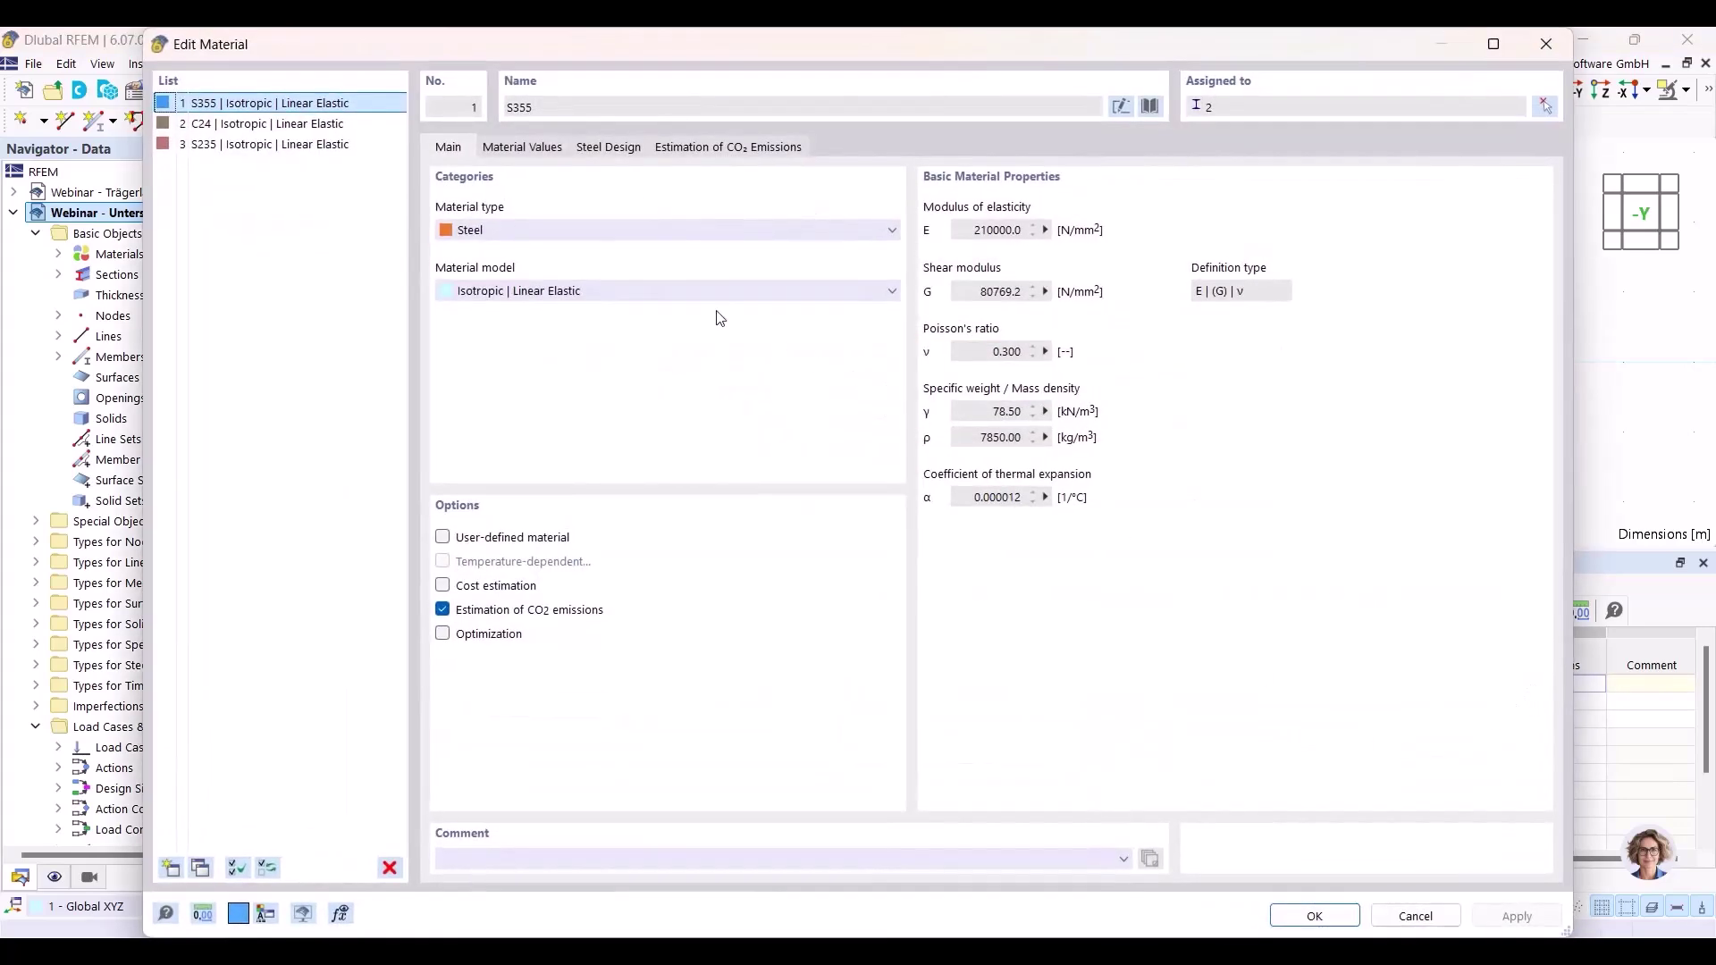
drag(441, 45, 372, 66)
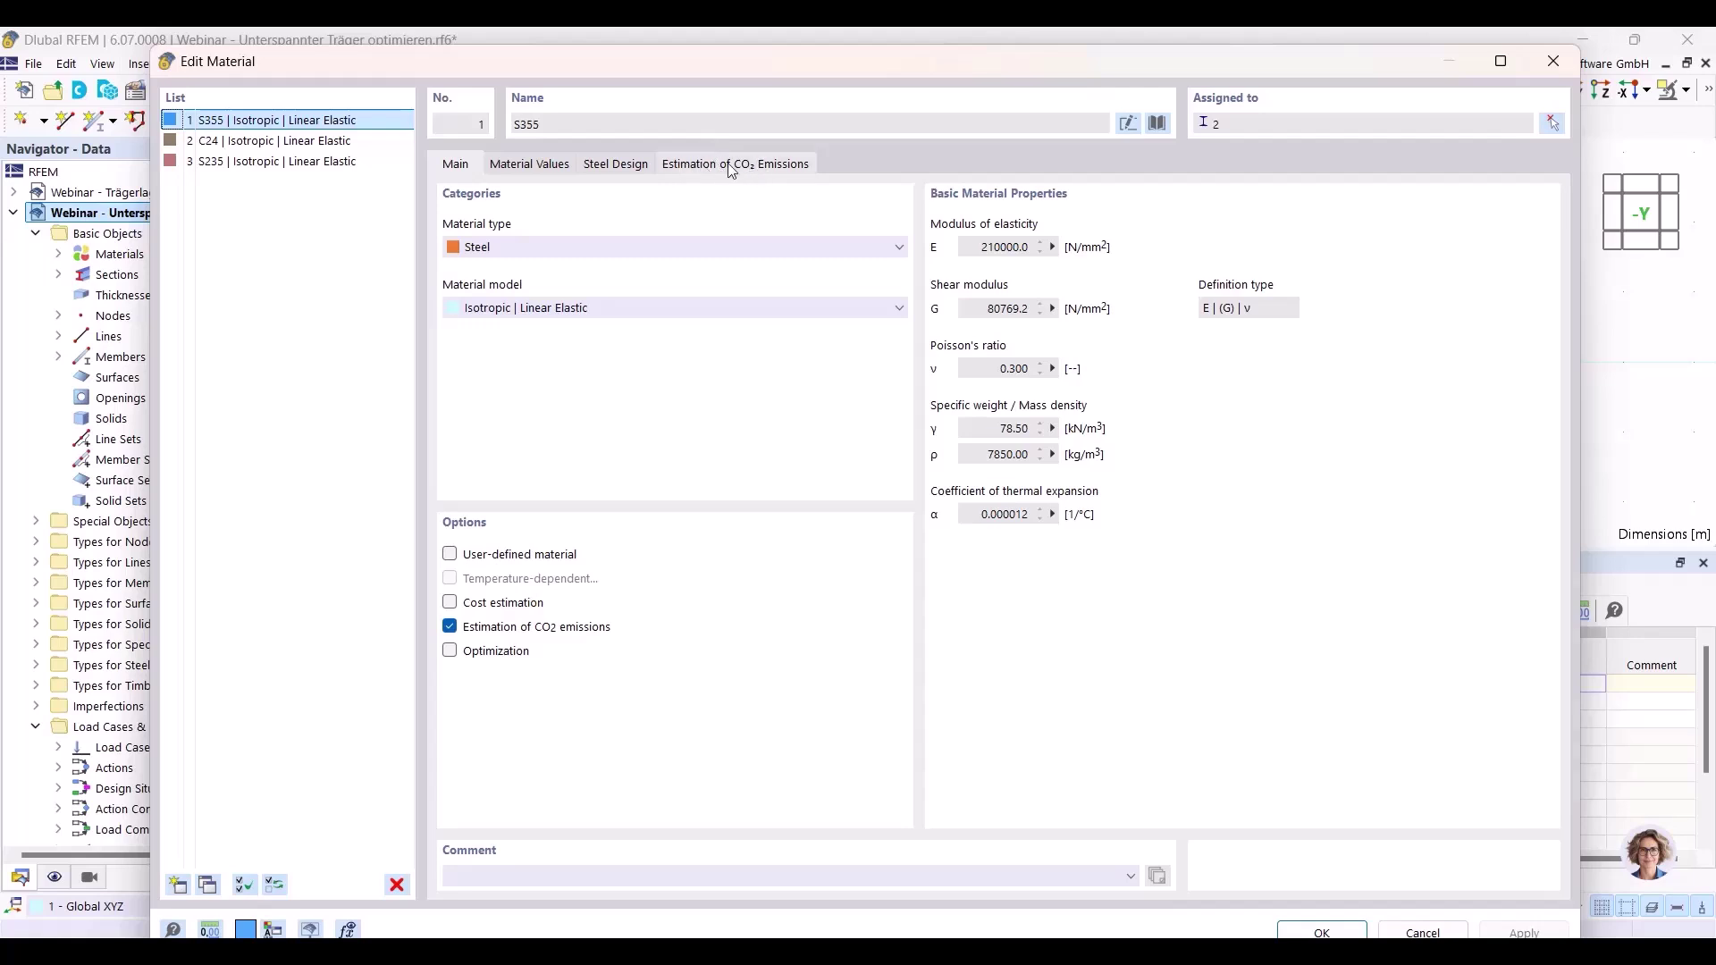
click(488, 603)
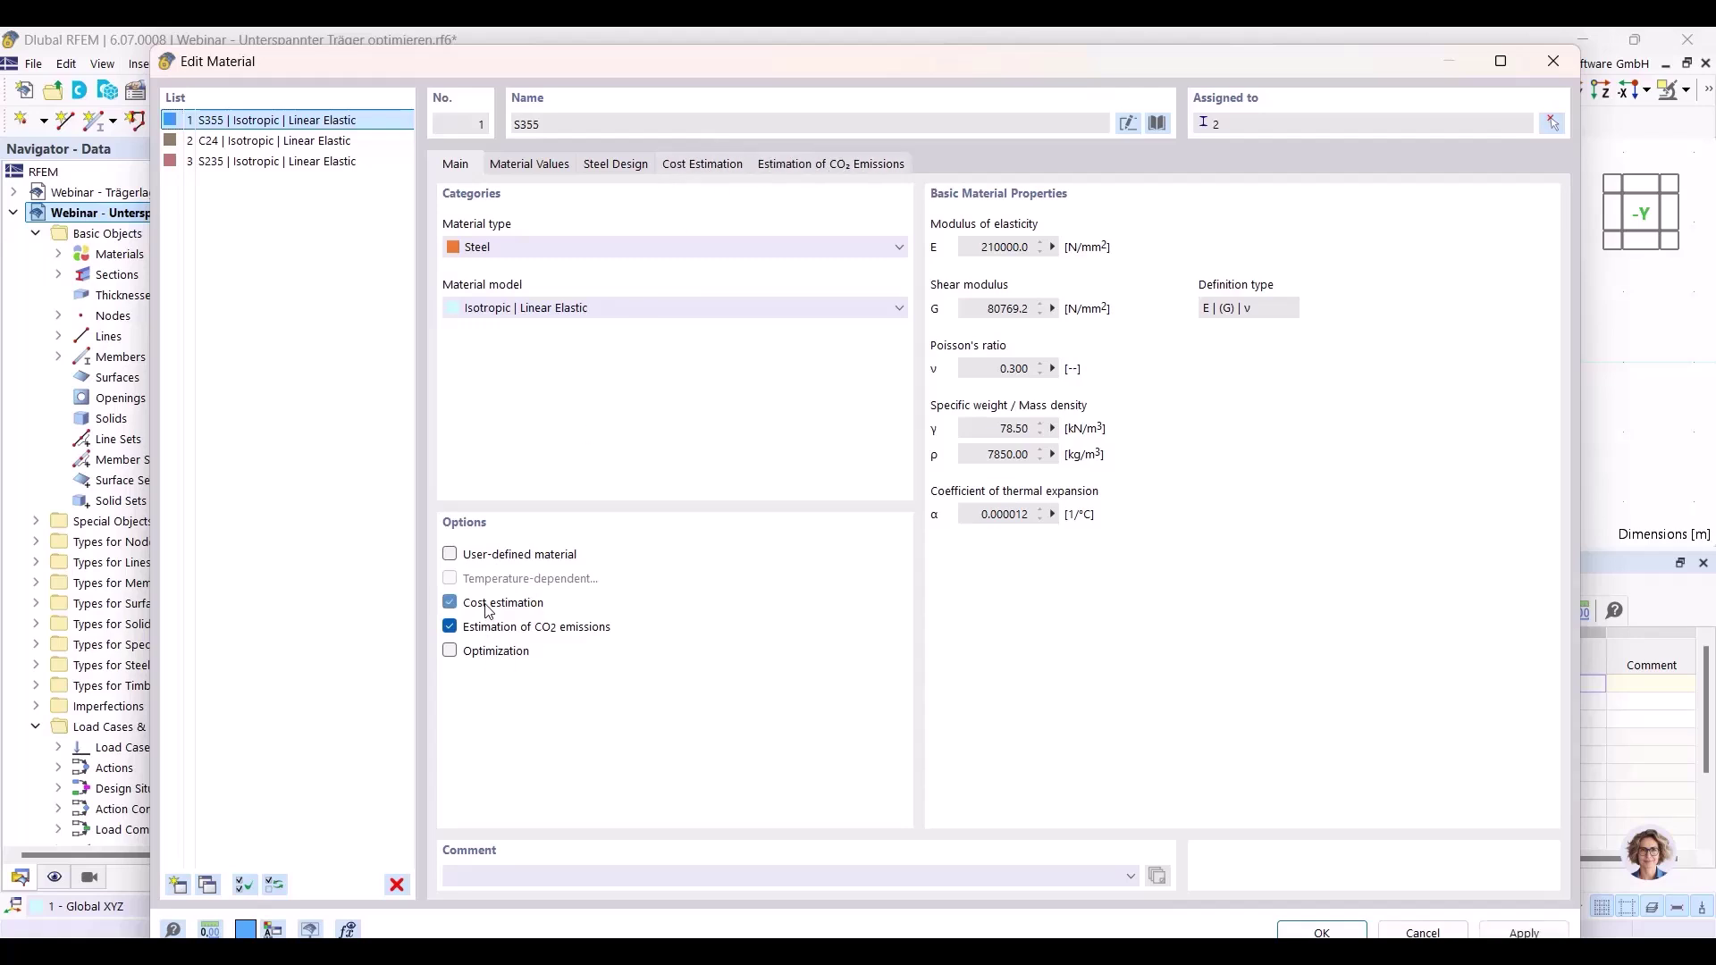
Set the S355 members' weight-based unit cost to 1500 €/ton in the cost estimation.
click(693, 164)
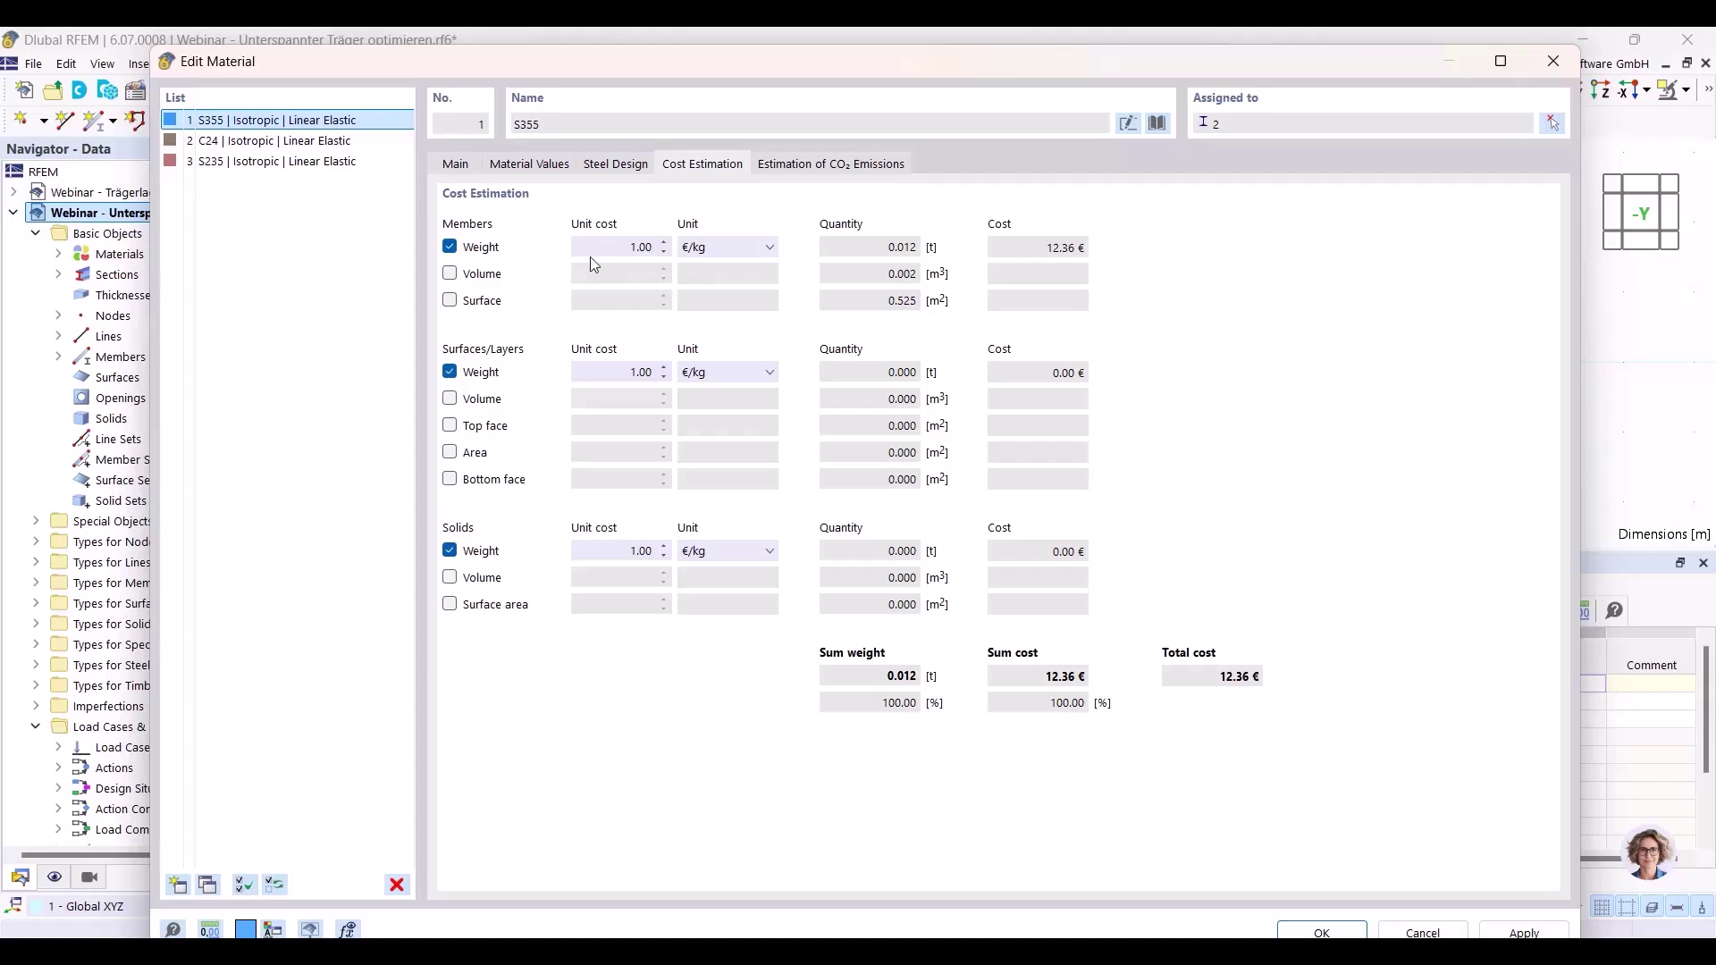
click(624, 245)
text(15)
click(732, 250)
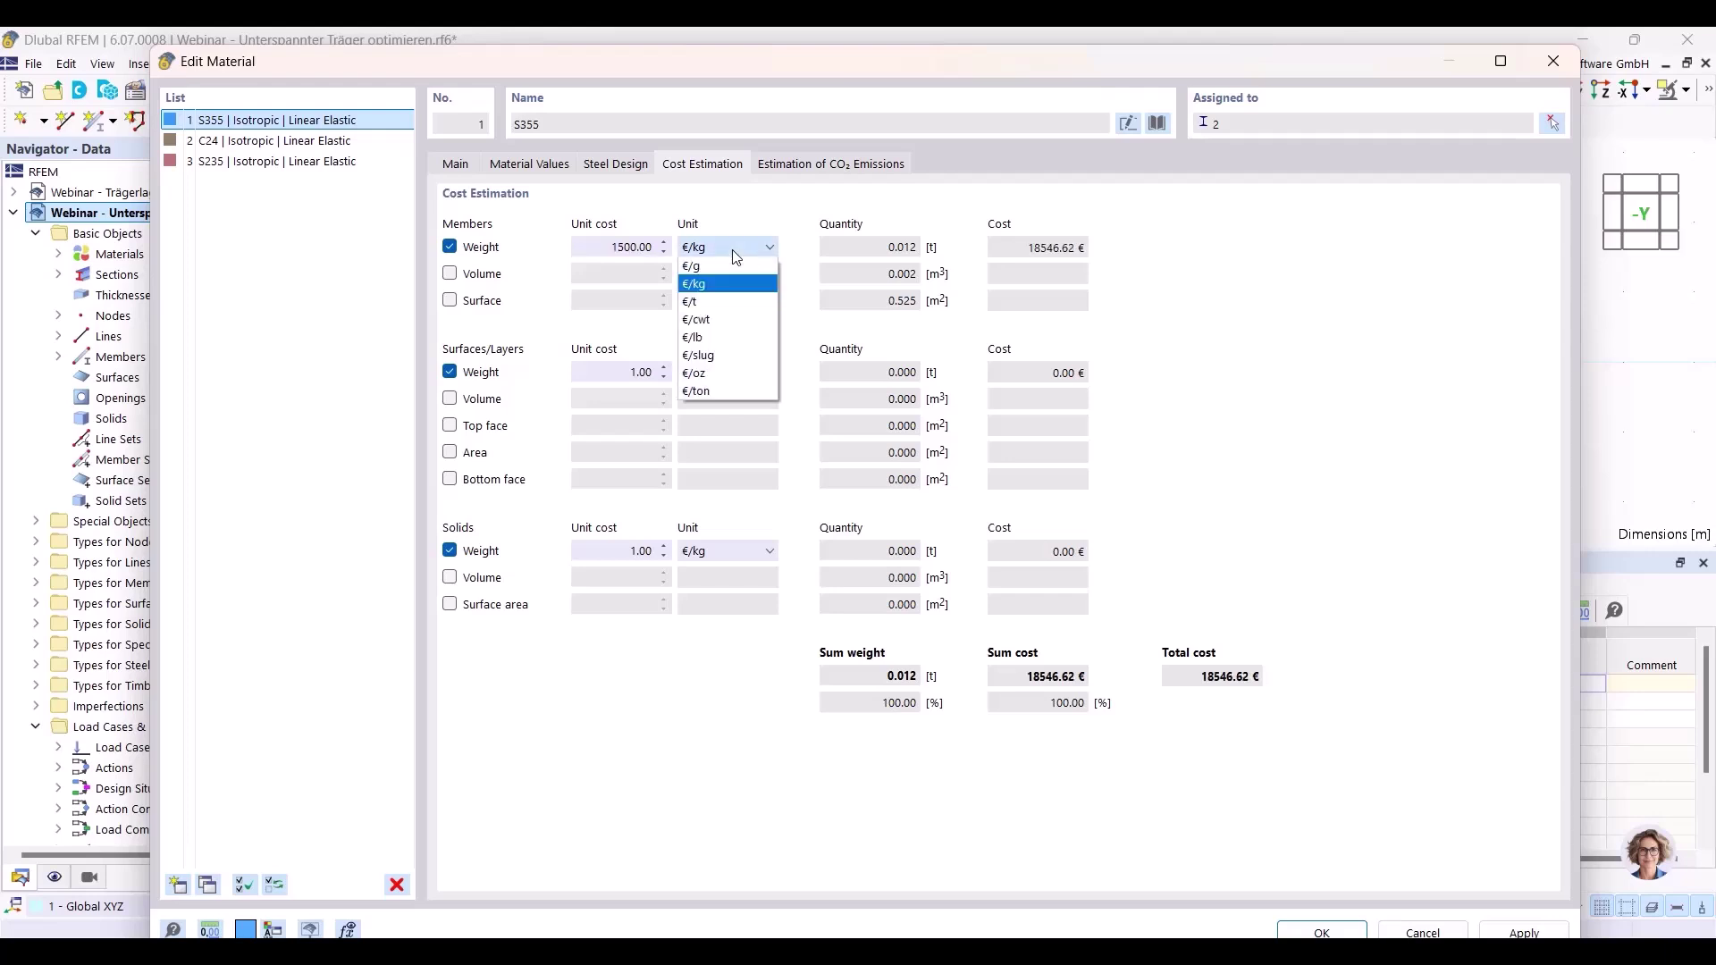
click(736, 388)
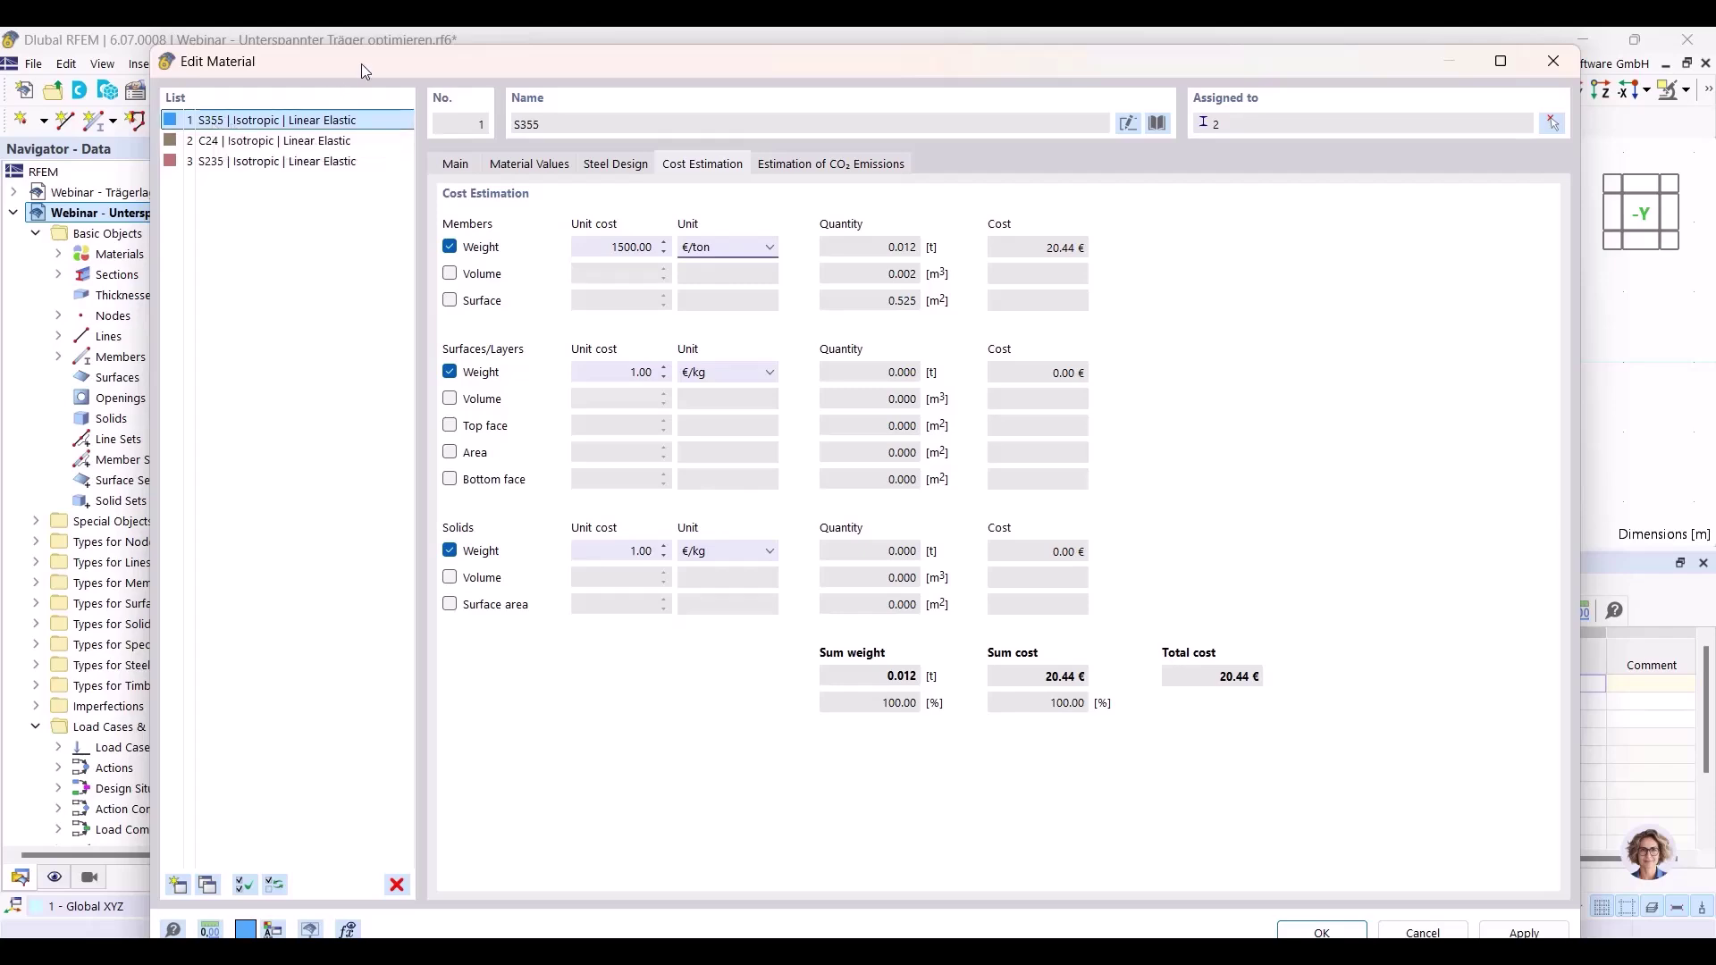
drag(364, 72, 510, 593)
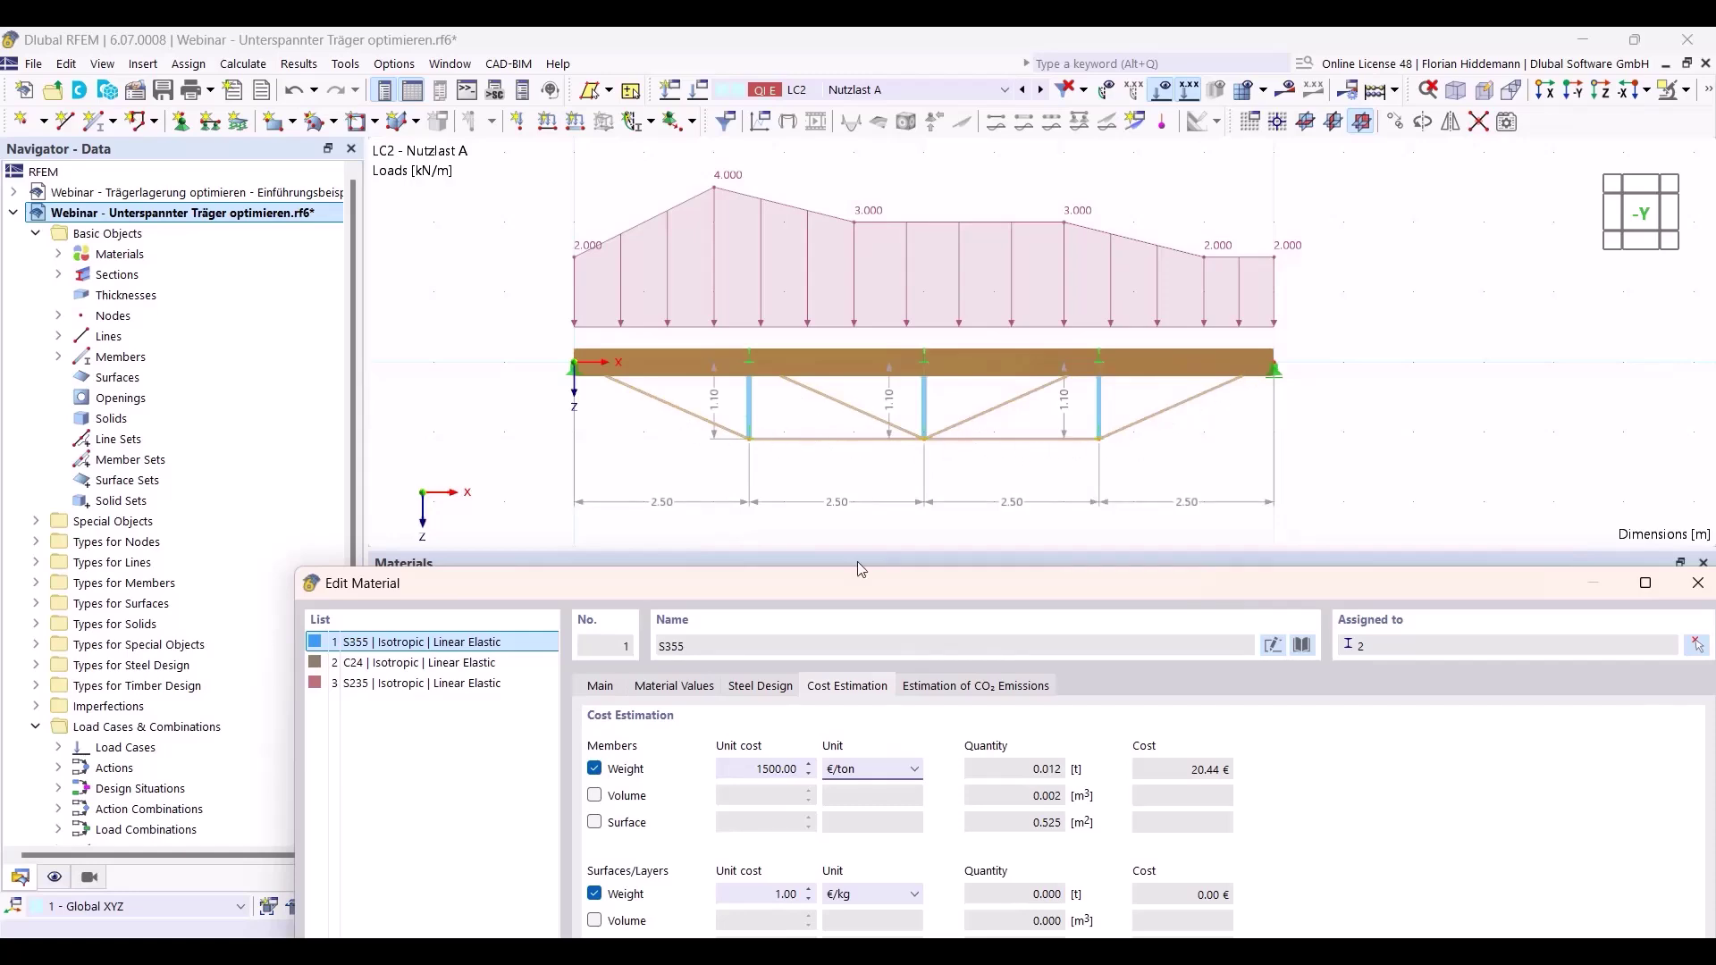
drag(856, 583, 753, 114)
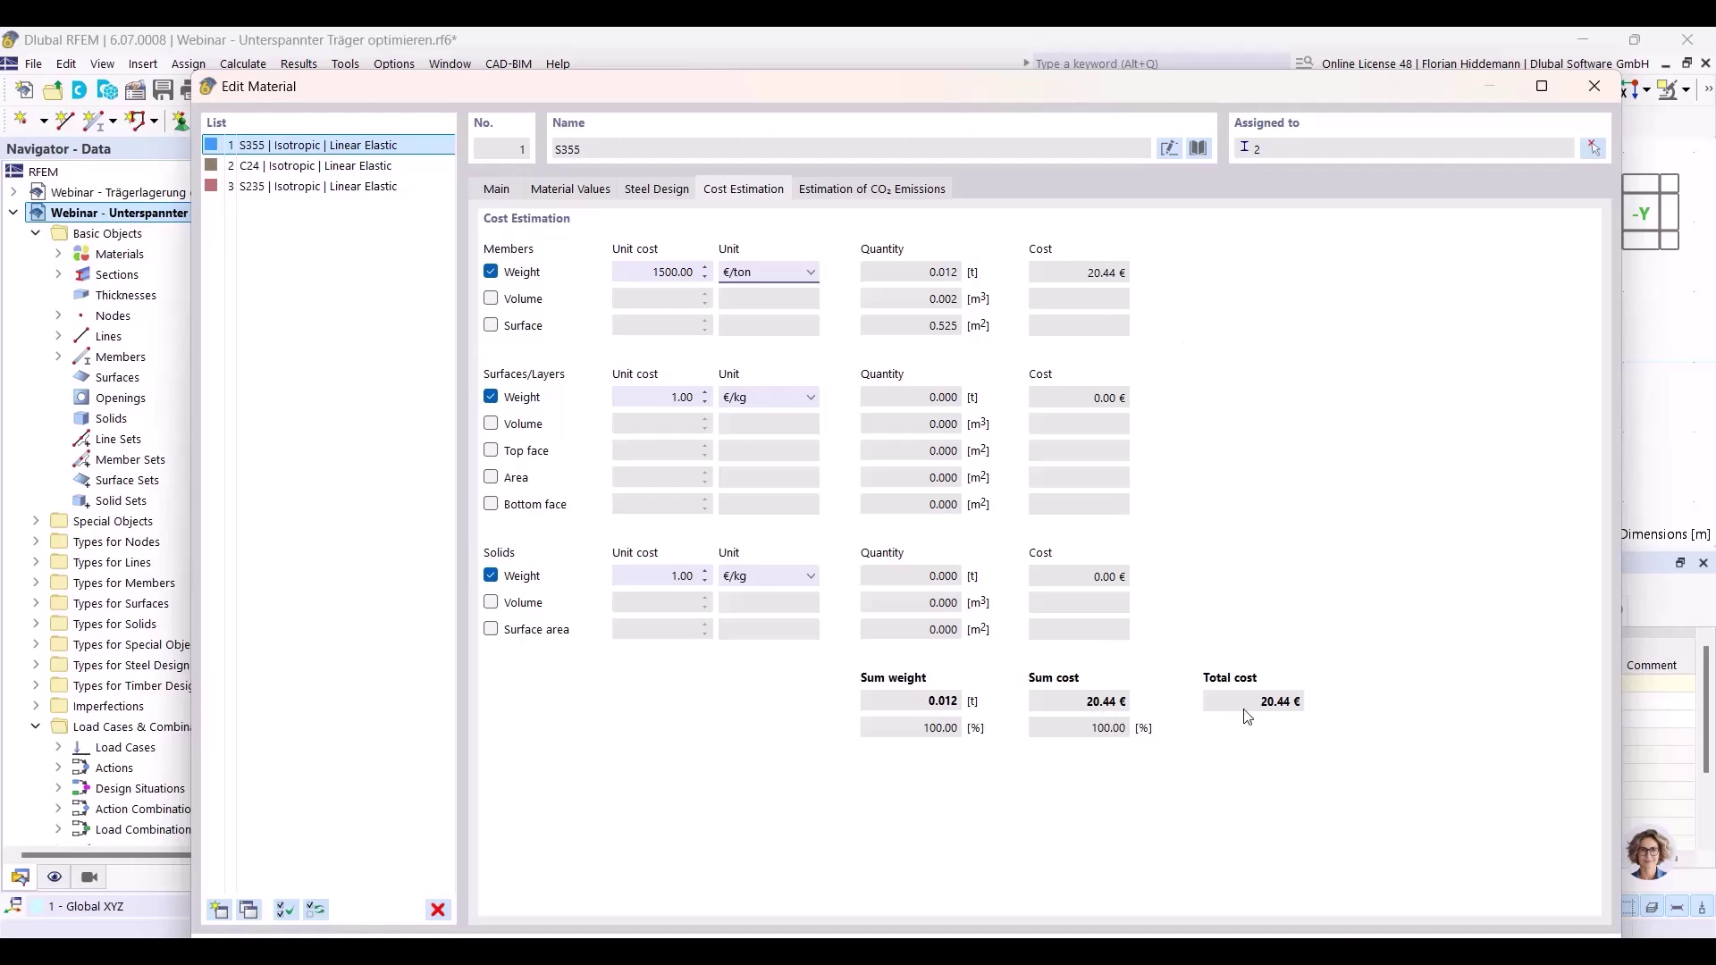
Select the C24 timber material for editing.
click(307, 167)
drag(591, 90, 608, 459)
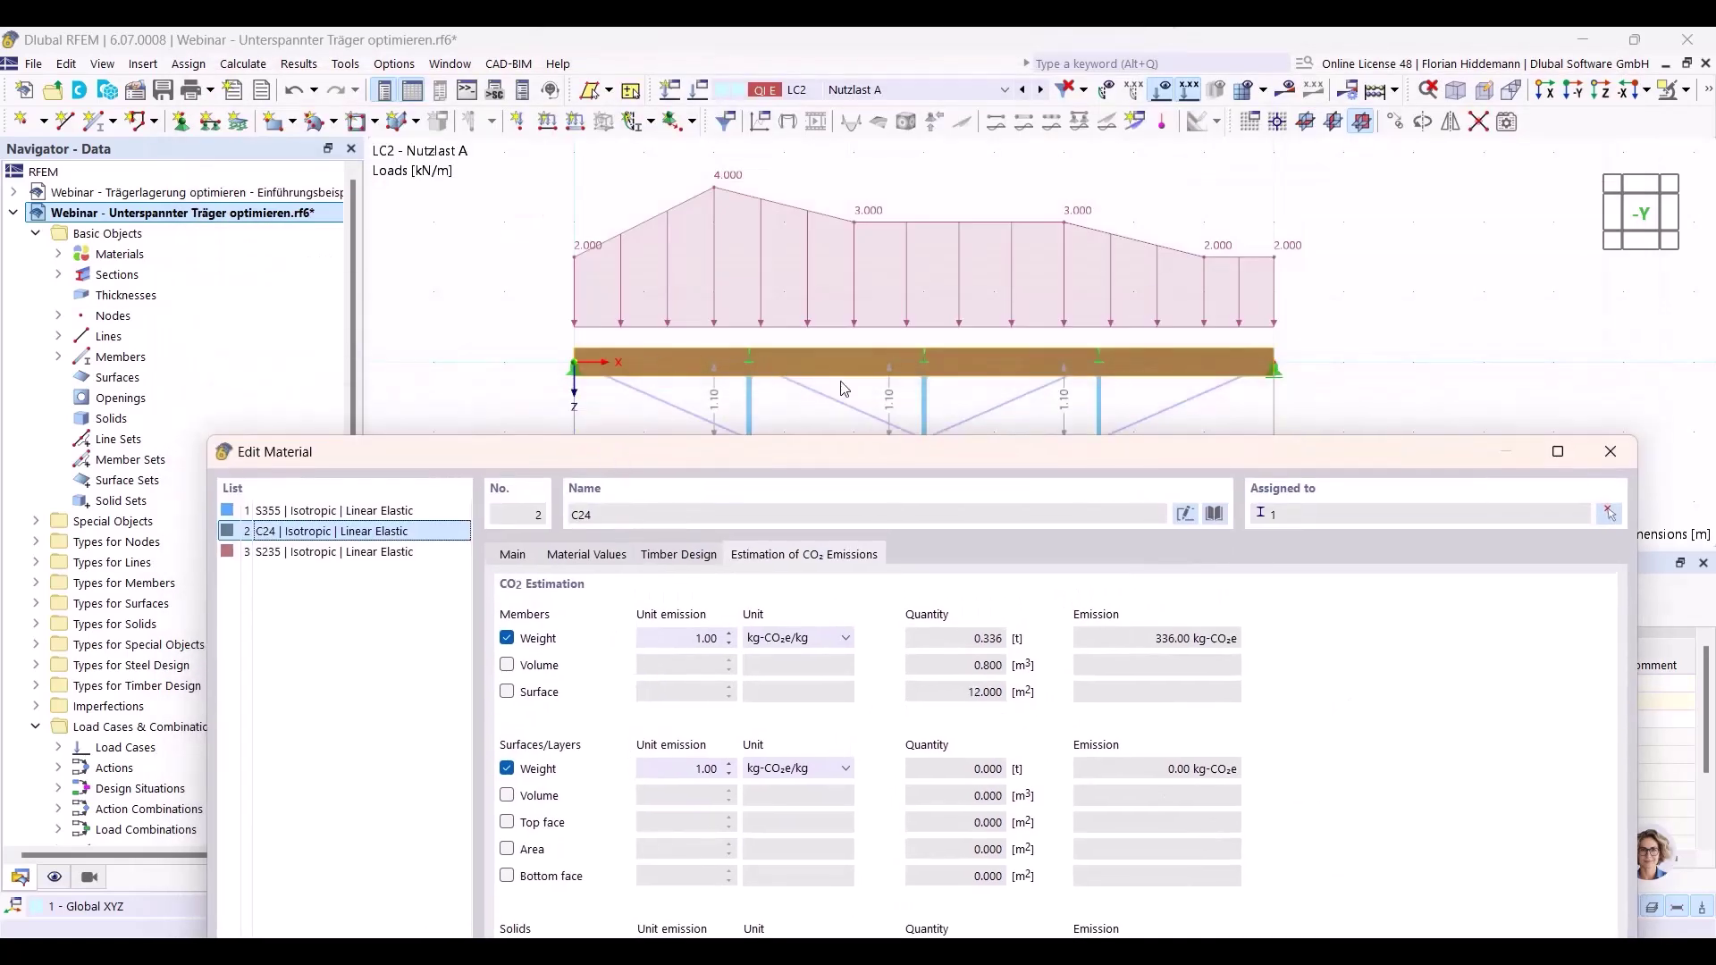
drag(486, 463, 446, 135)
click(650, 314)
text(5)
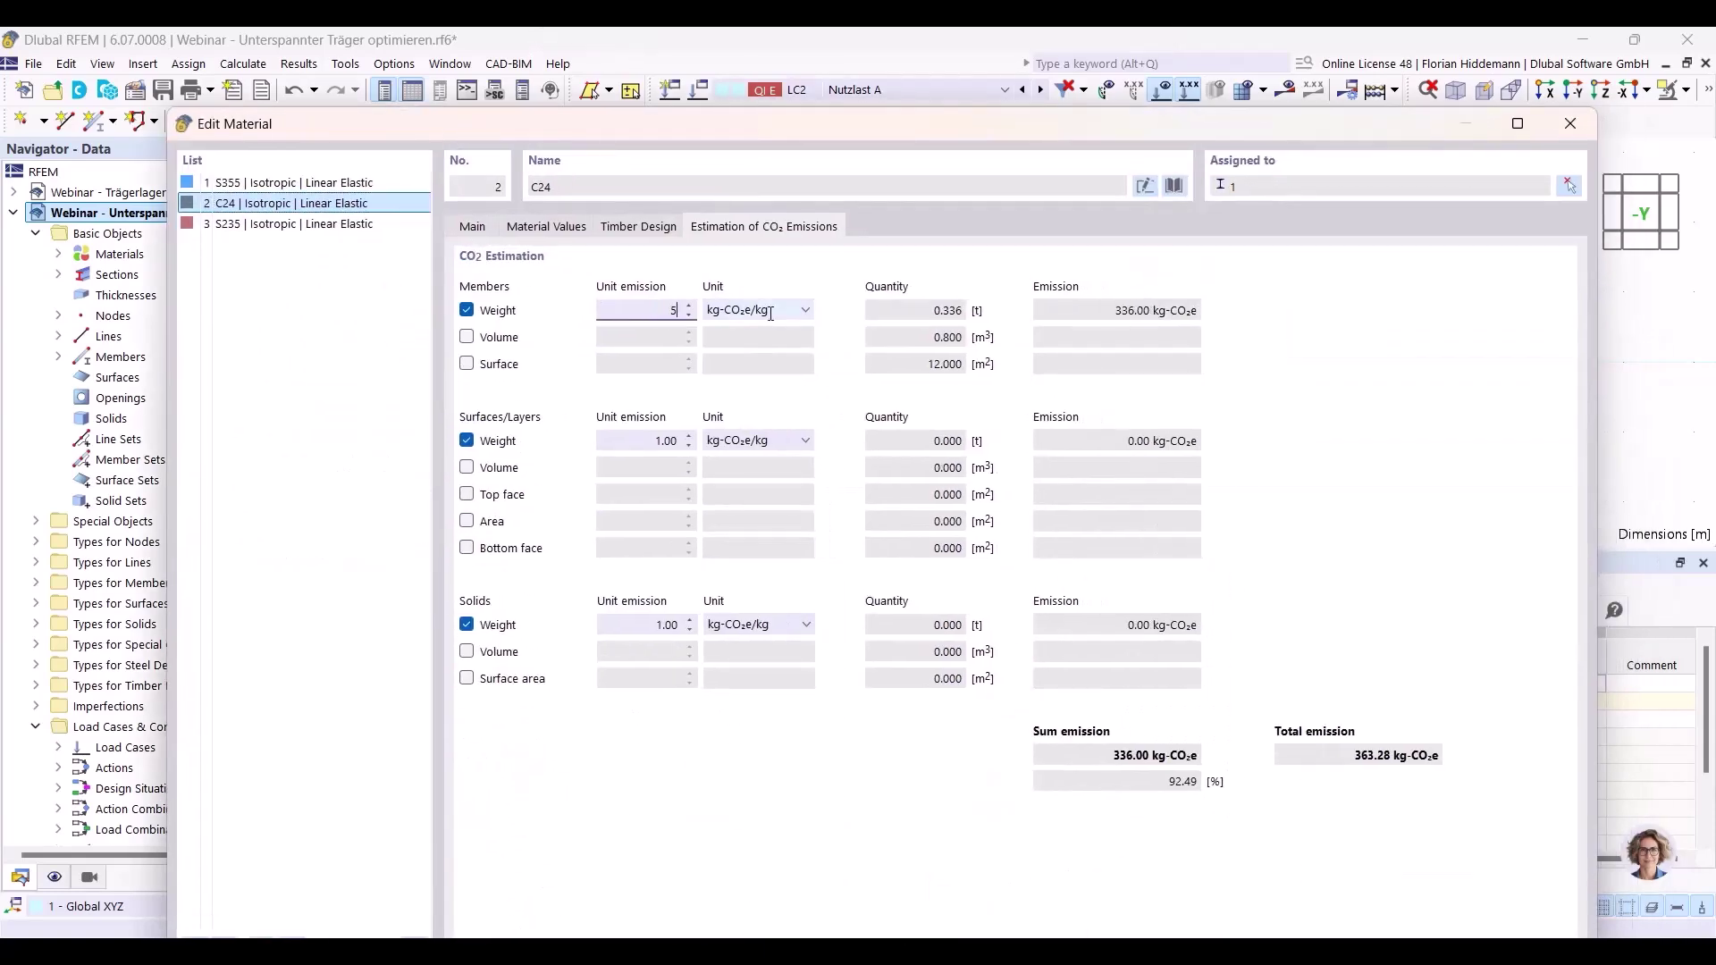
click(466, 310)
click(467, 337)
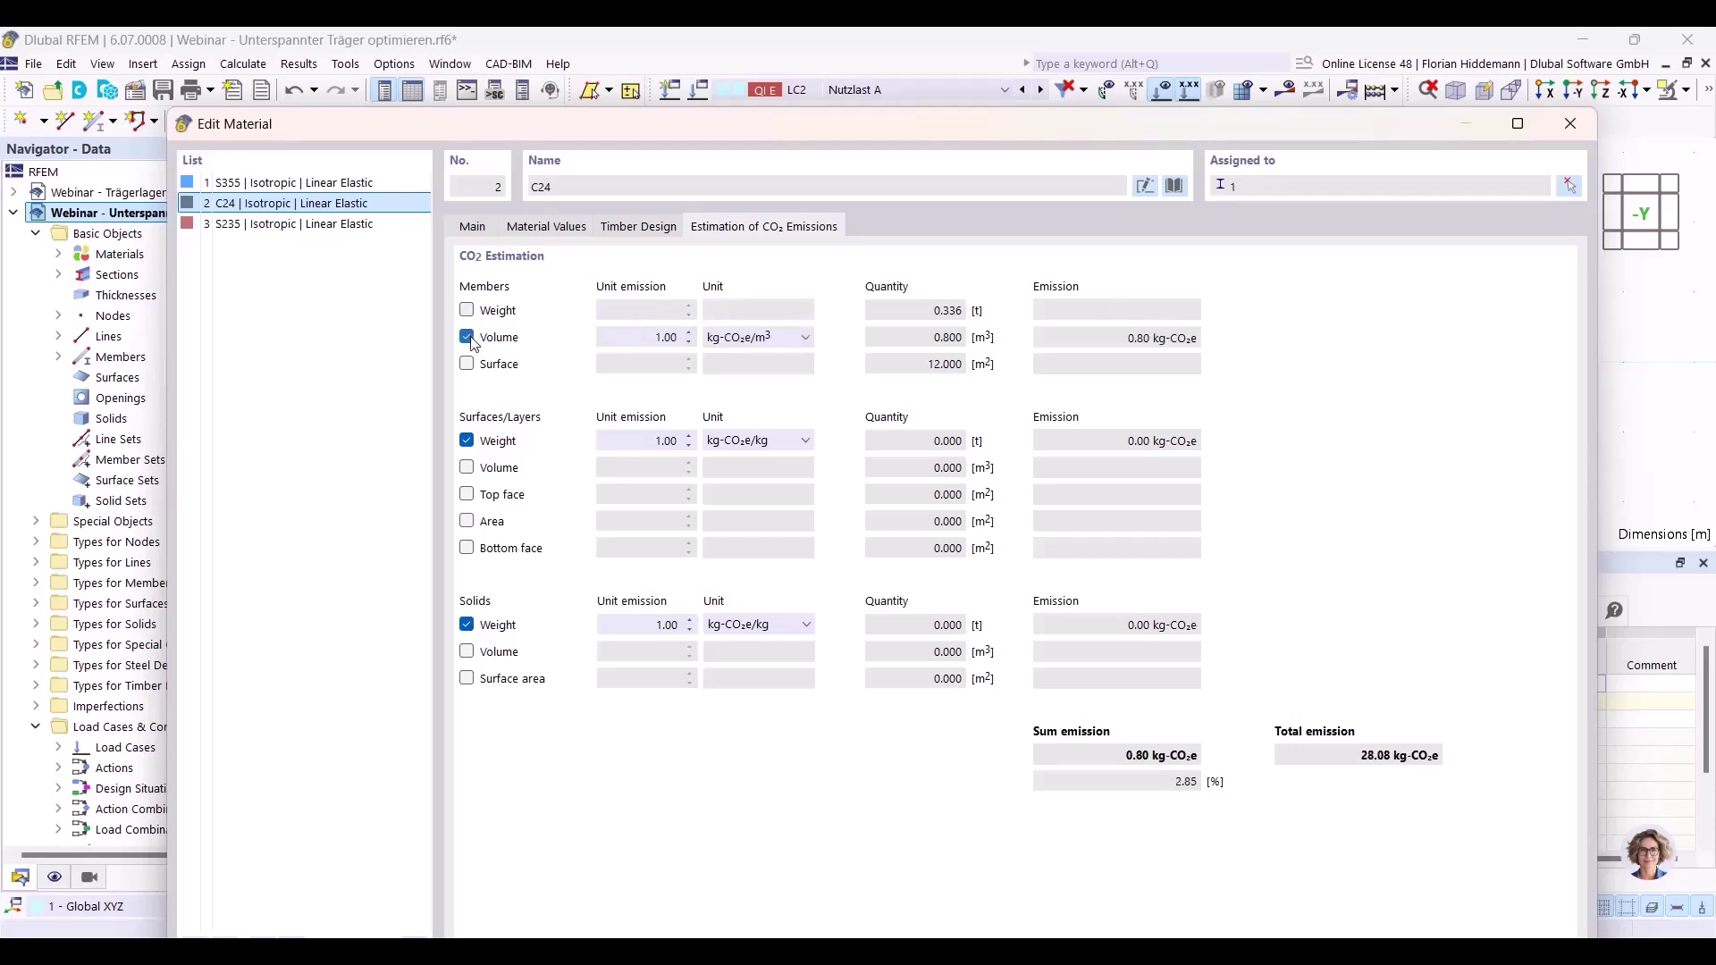
click(655, 338)
text(500)
click(776, 338)
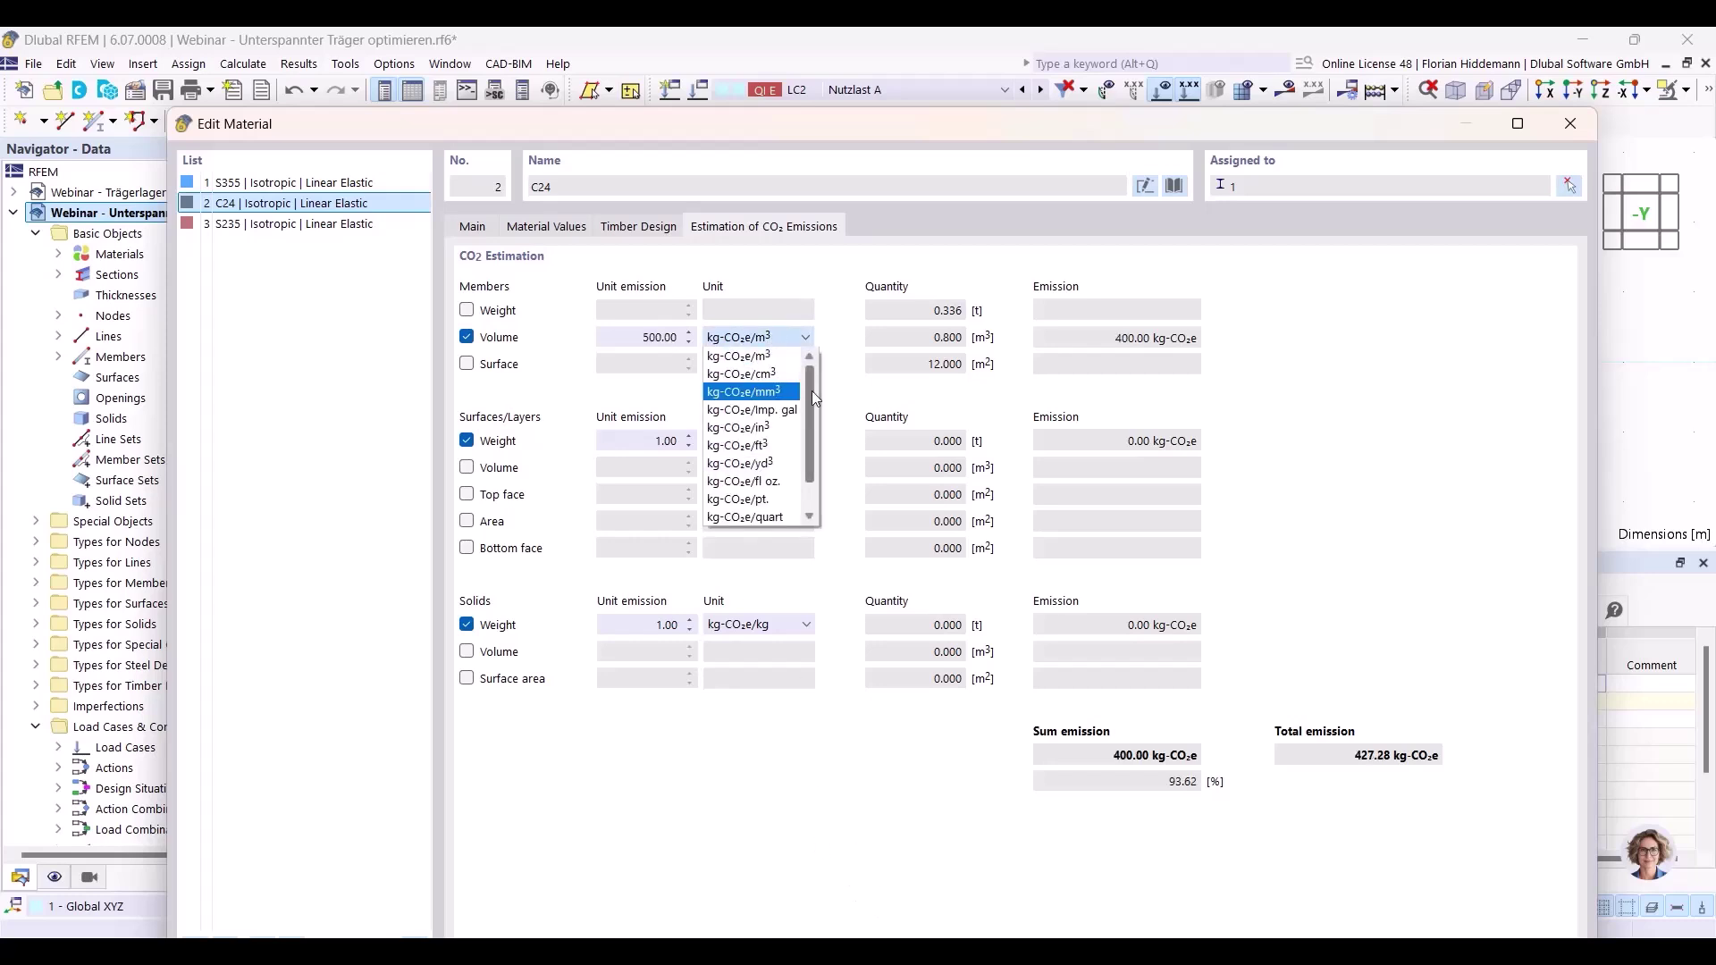
click(751, 356)
Disable the CO2 emission estimation for C24 and enable its cost estimation instead.
click(472, 227)
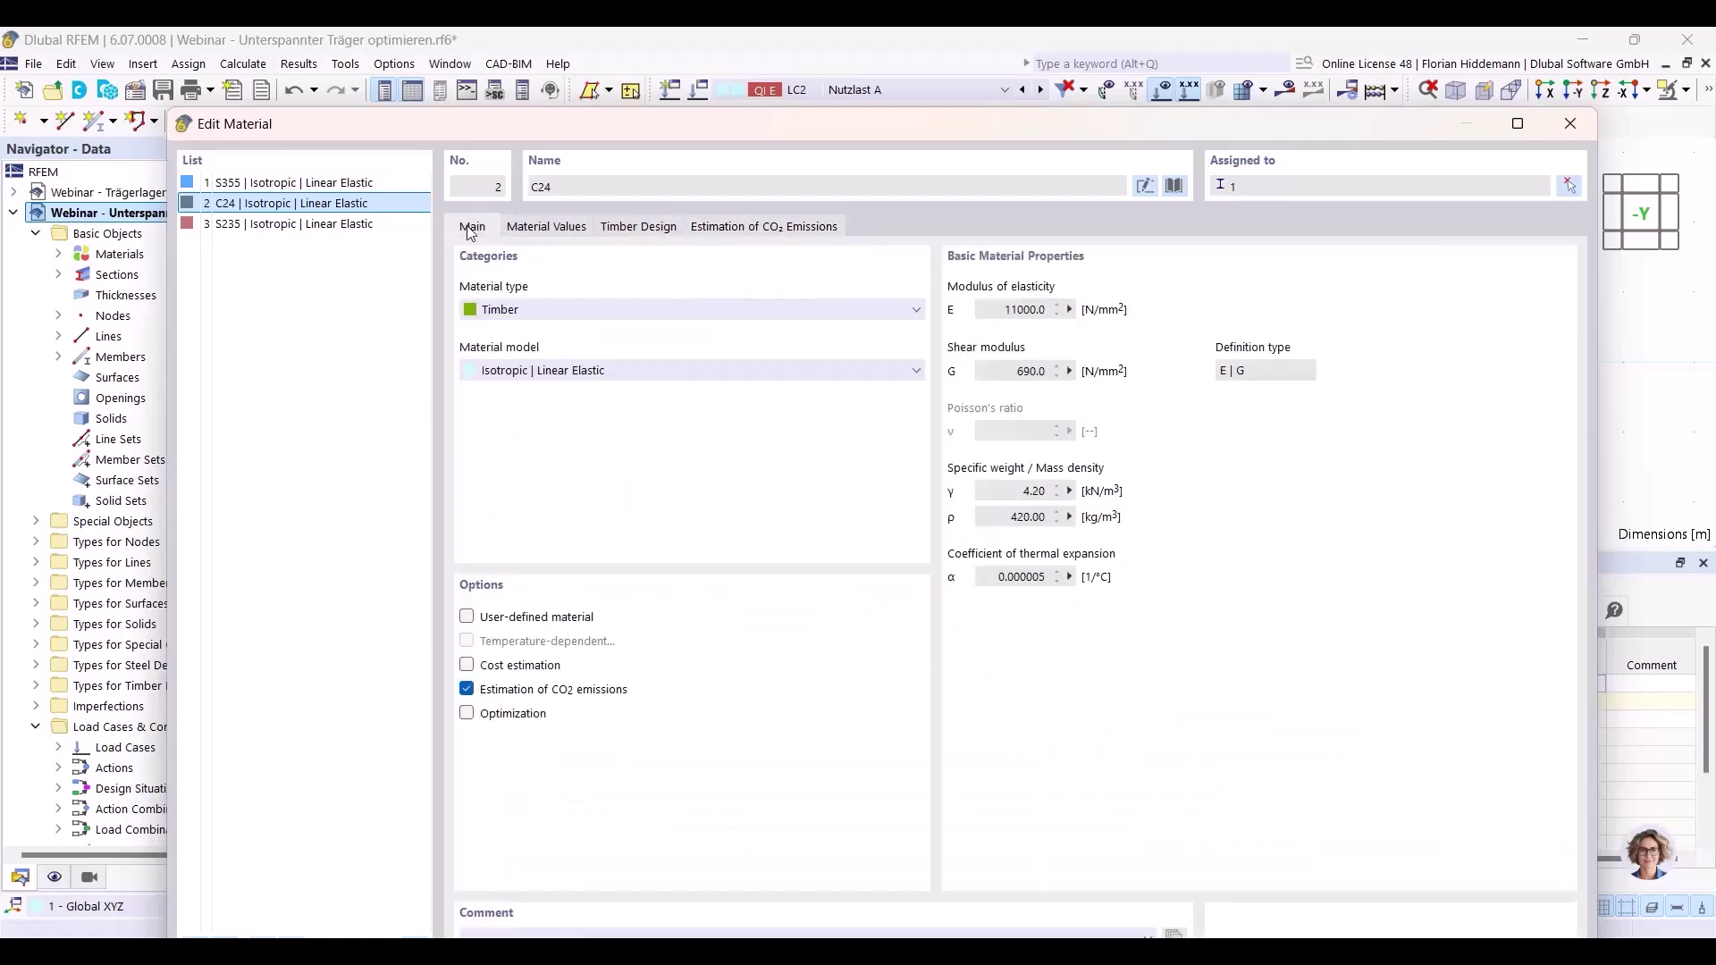
click(467, 689)
click(467, 664)
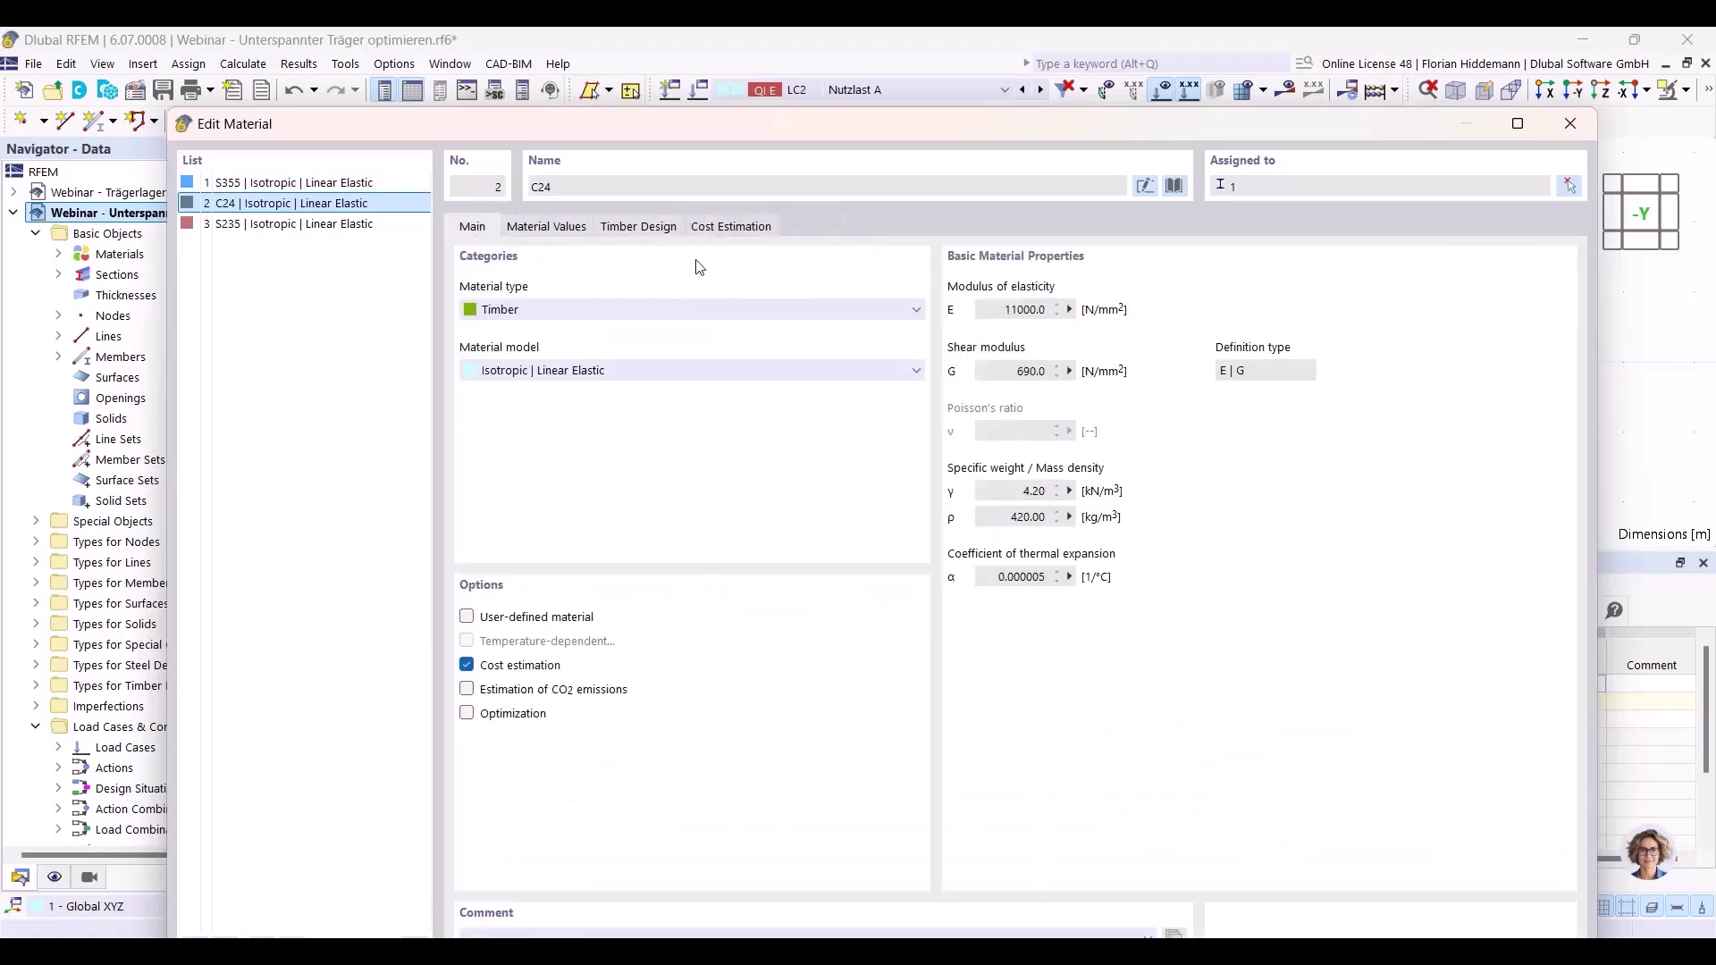
Base the C24 members' cost on volume instead of weight, with a unit cost of 500 €/m³.
click(717, 227)
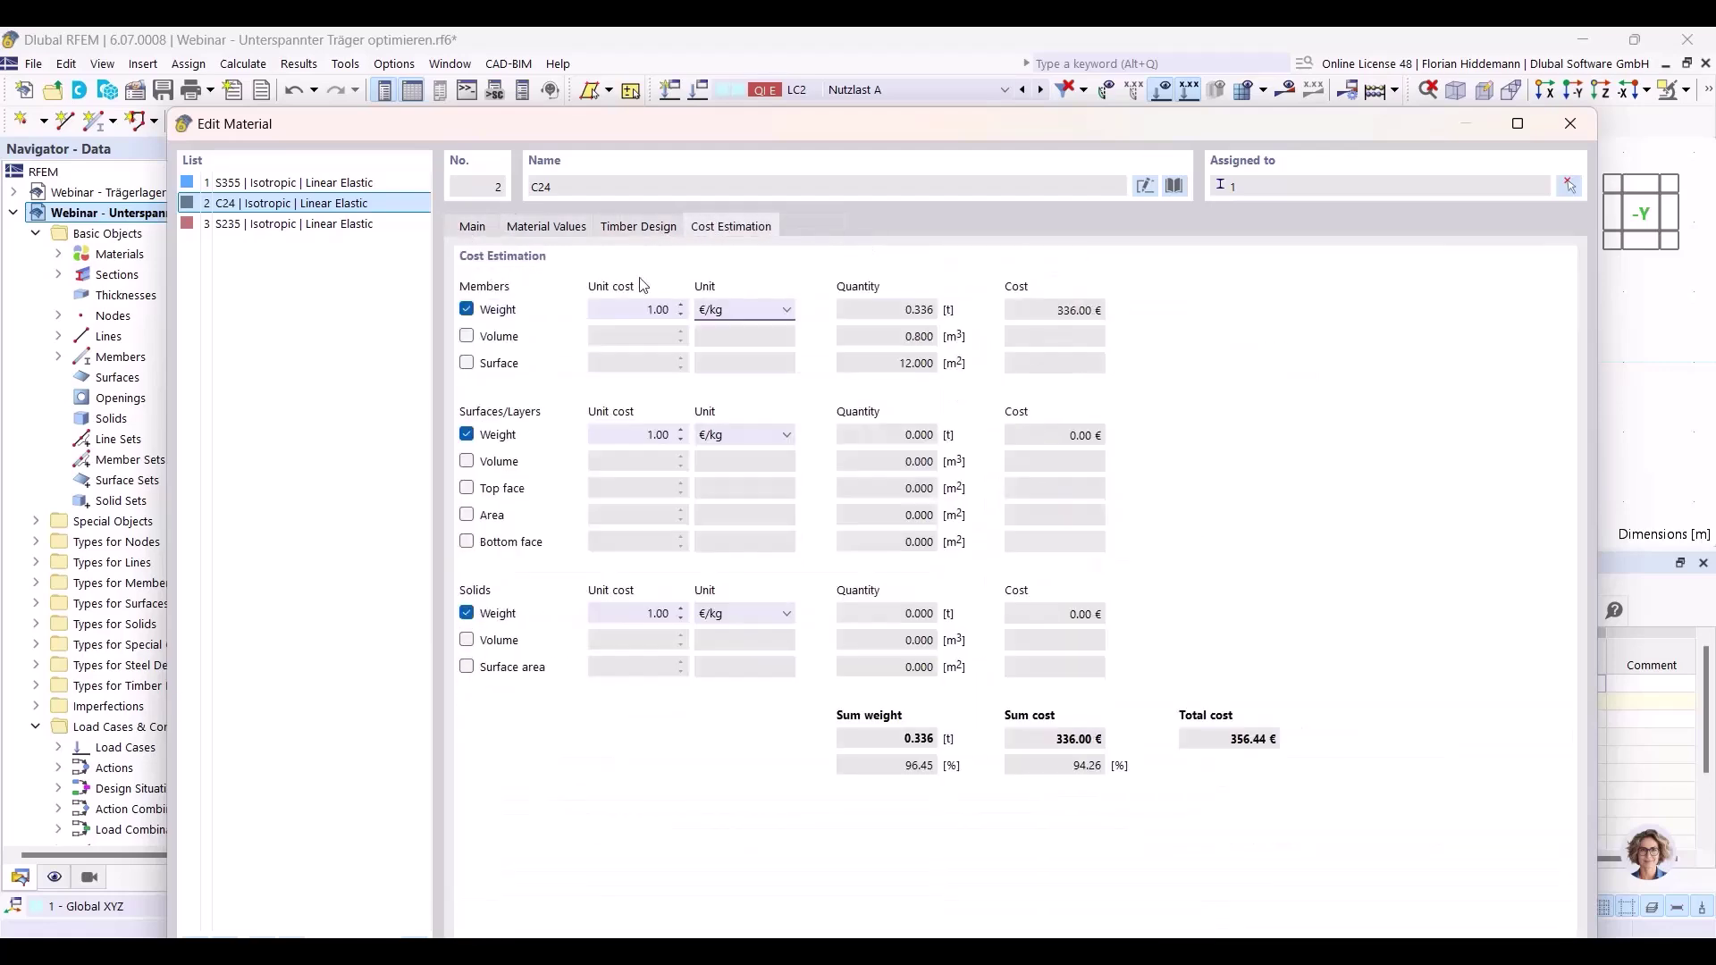
click(467, 311)
click(466, 336)
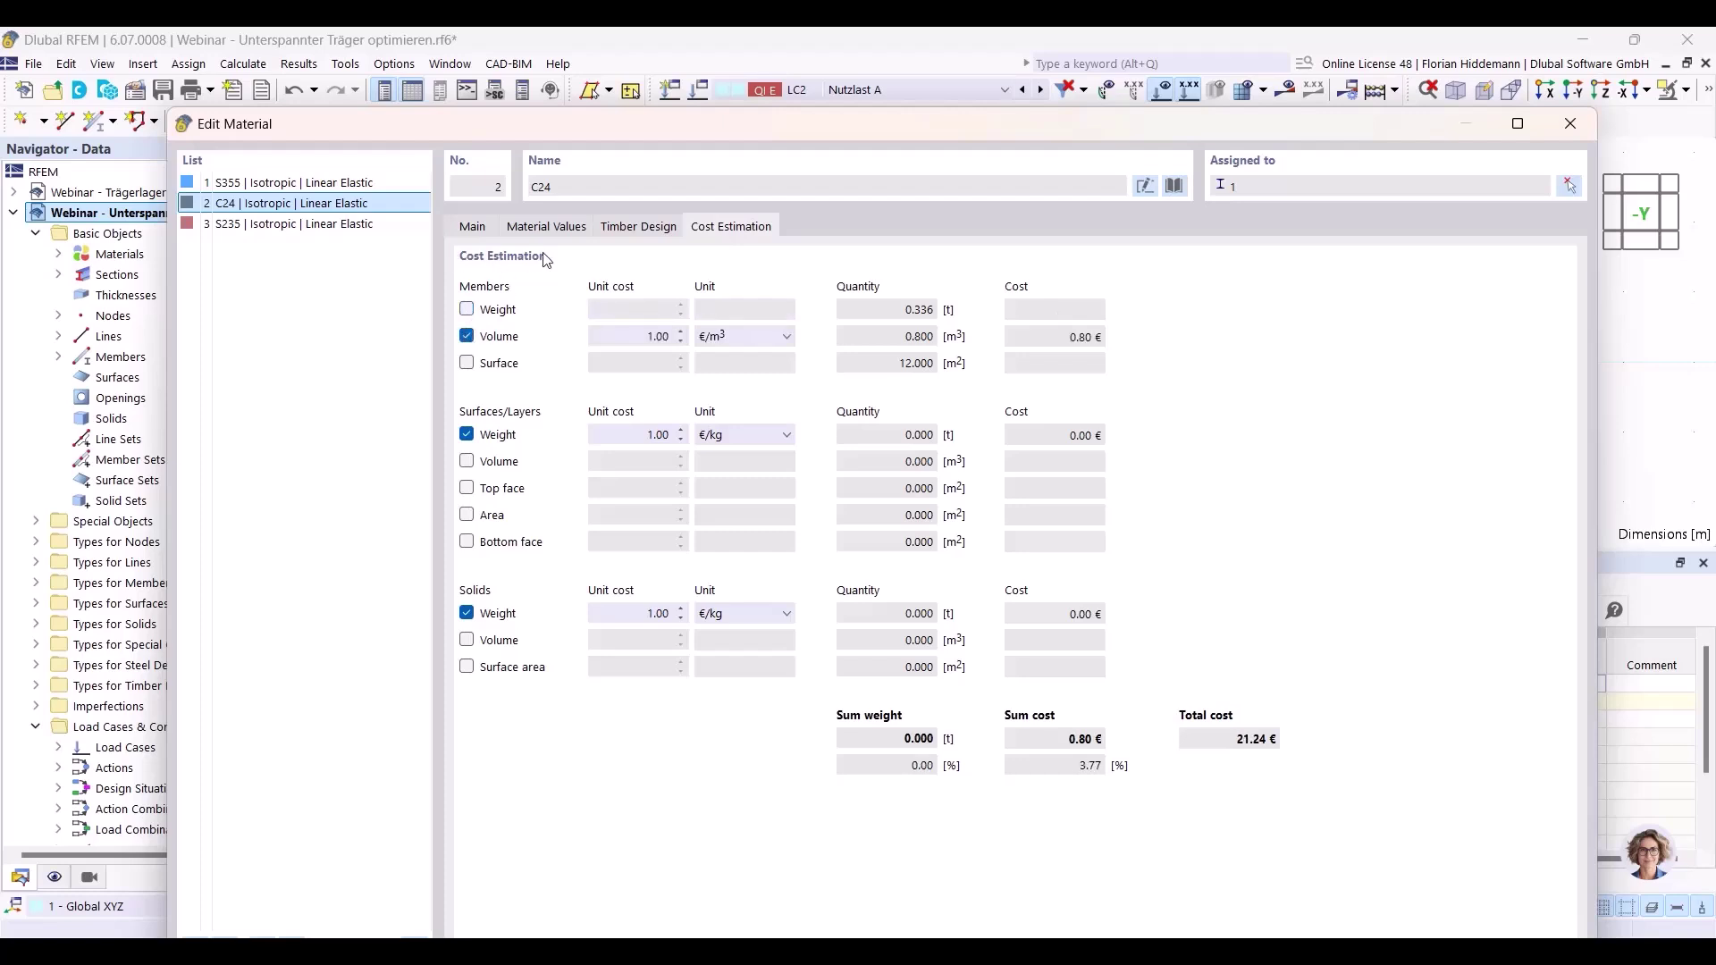
double_click(649, 336)
text(500)
click(733, 338)
click(730, 356)
Select the S235 steel material, enable its cost estimation and disable its CO2 emission estimation.
click(349, 228)
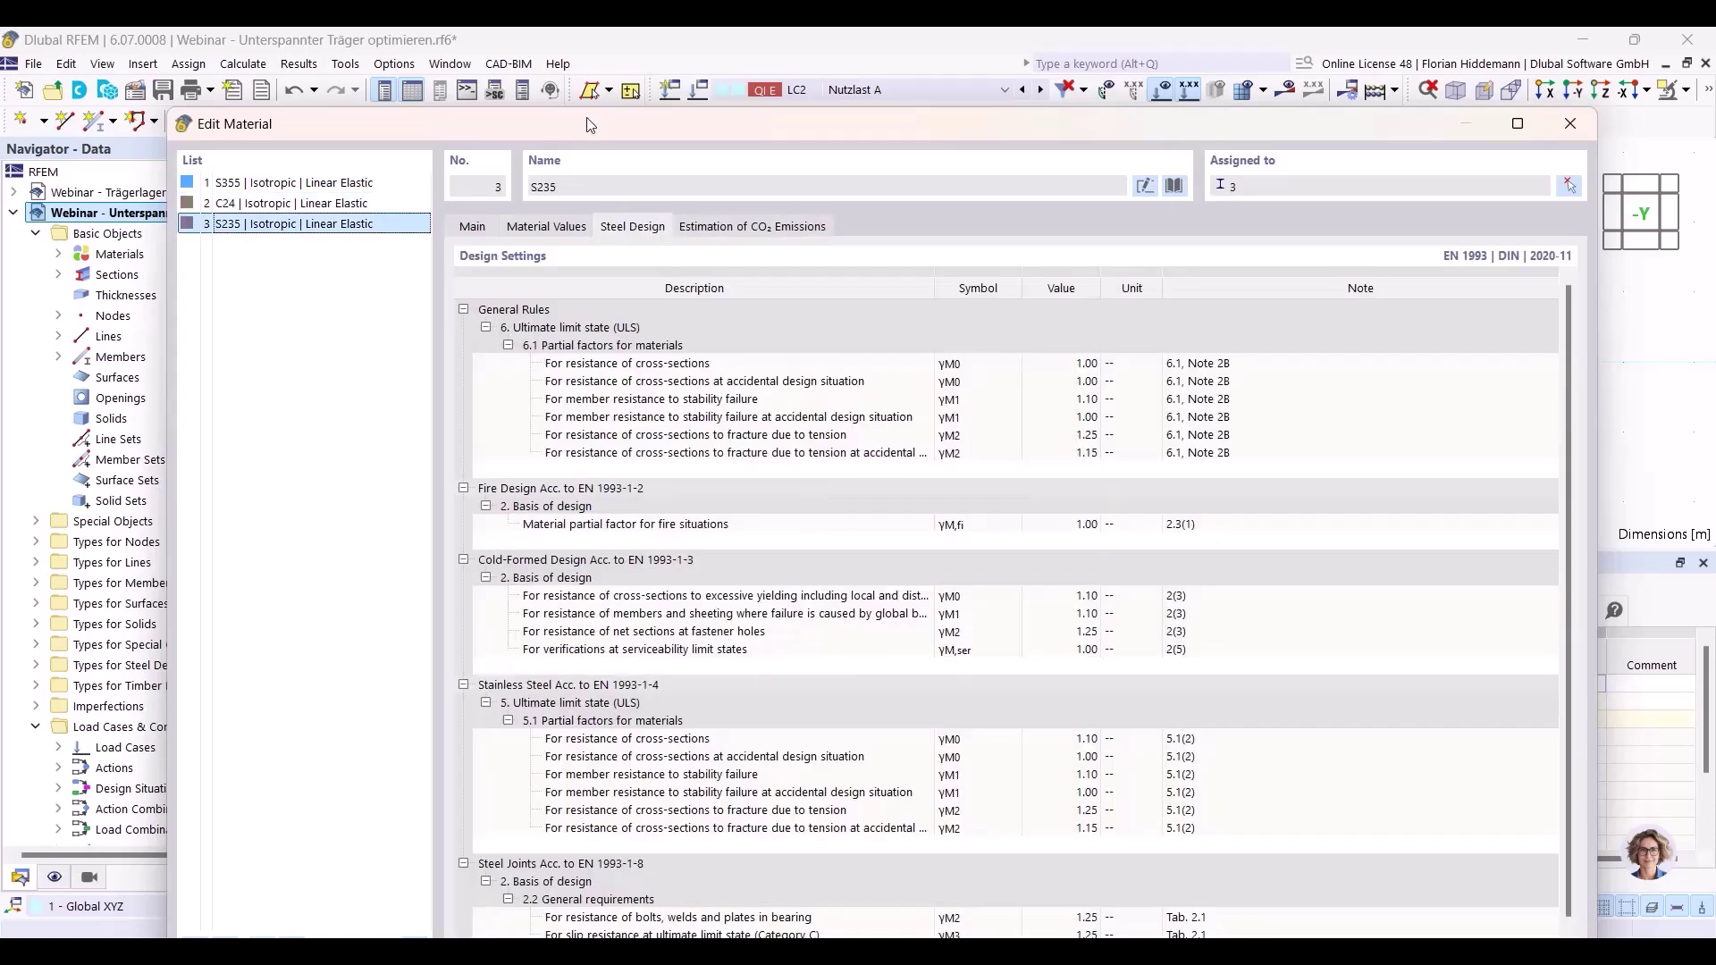
click(474, 226)
drag(699, 136, 760, 564)
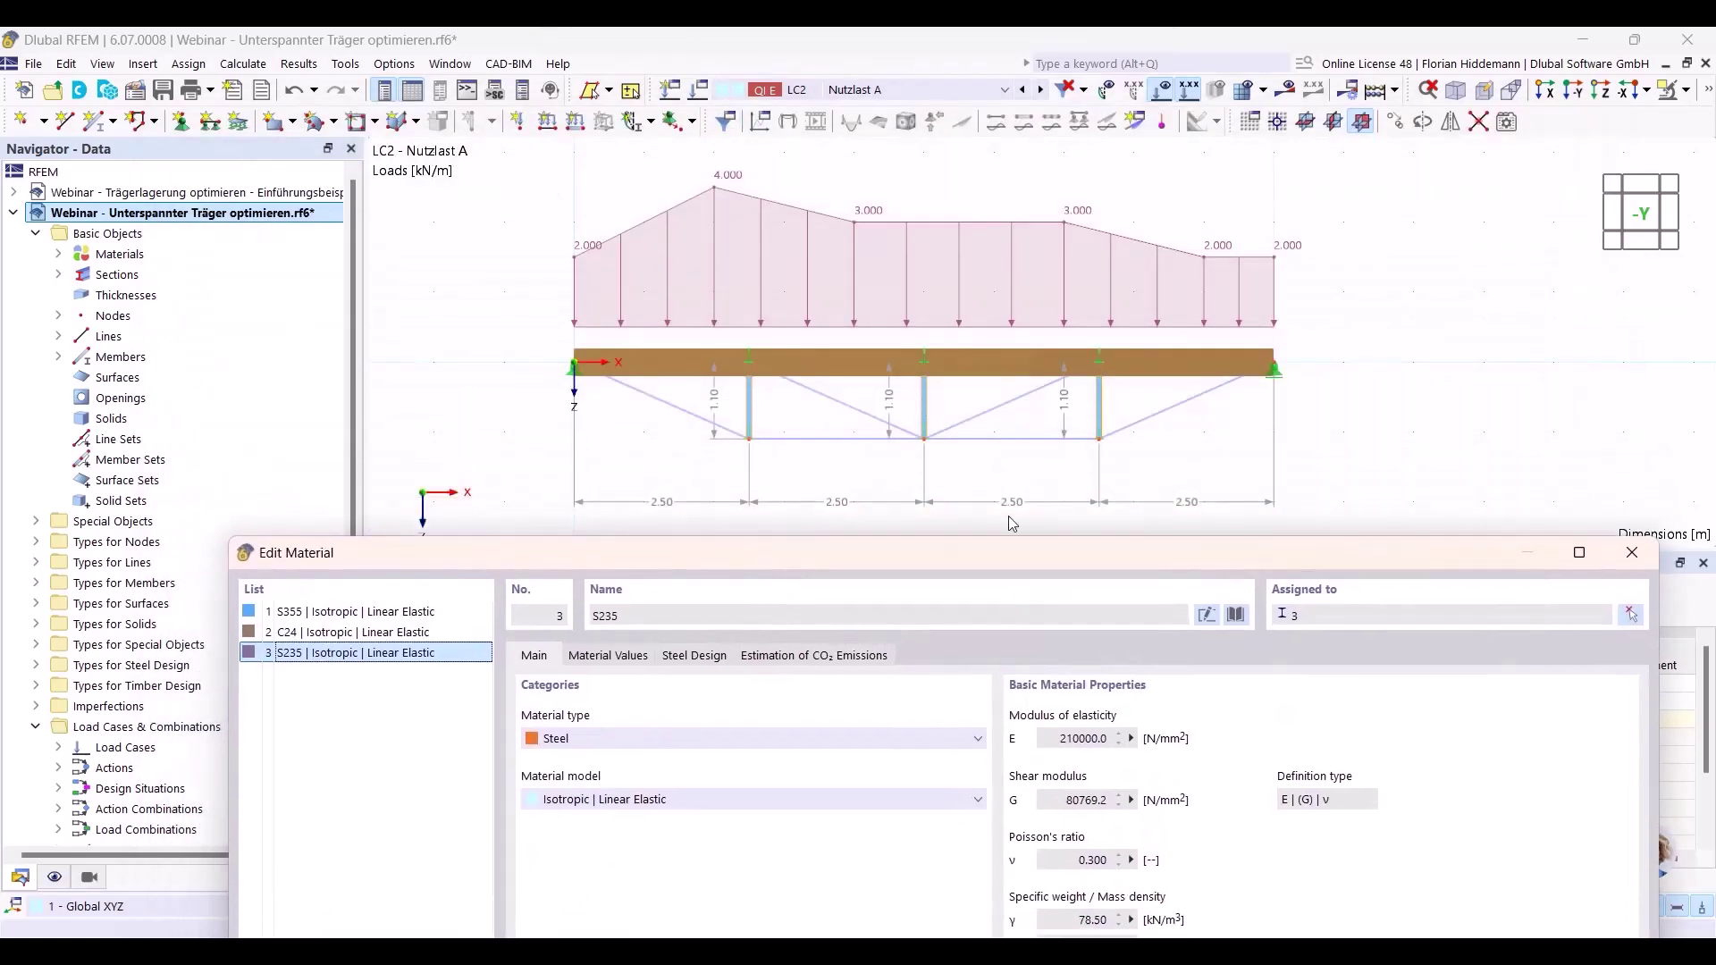
drag(1007, 552, 963, 143)
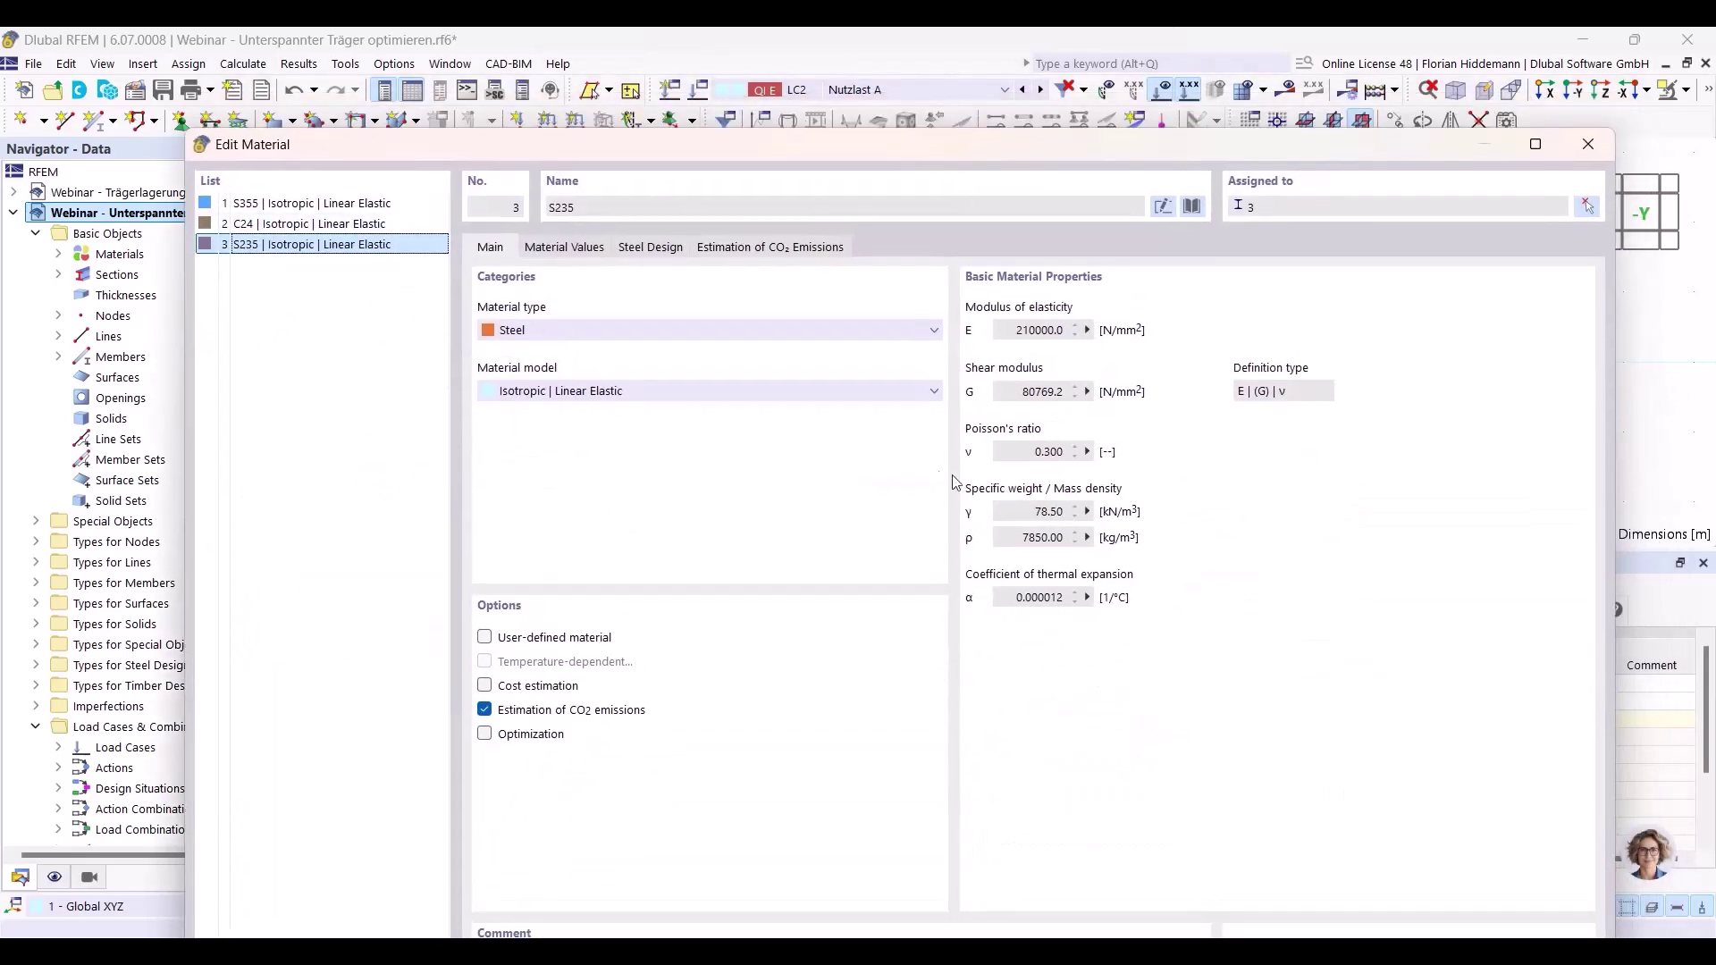
click(536, 686)
click(485, 712)
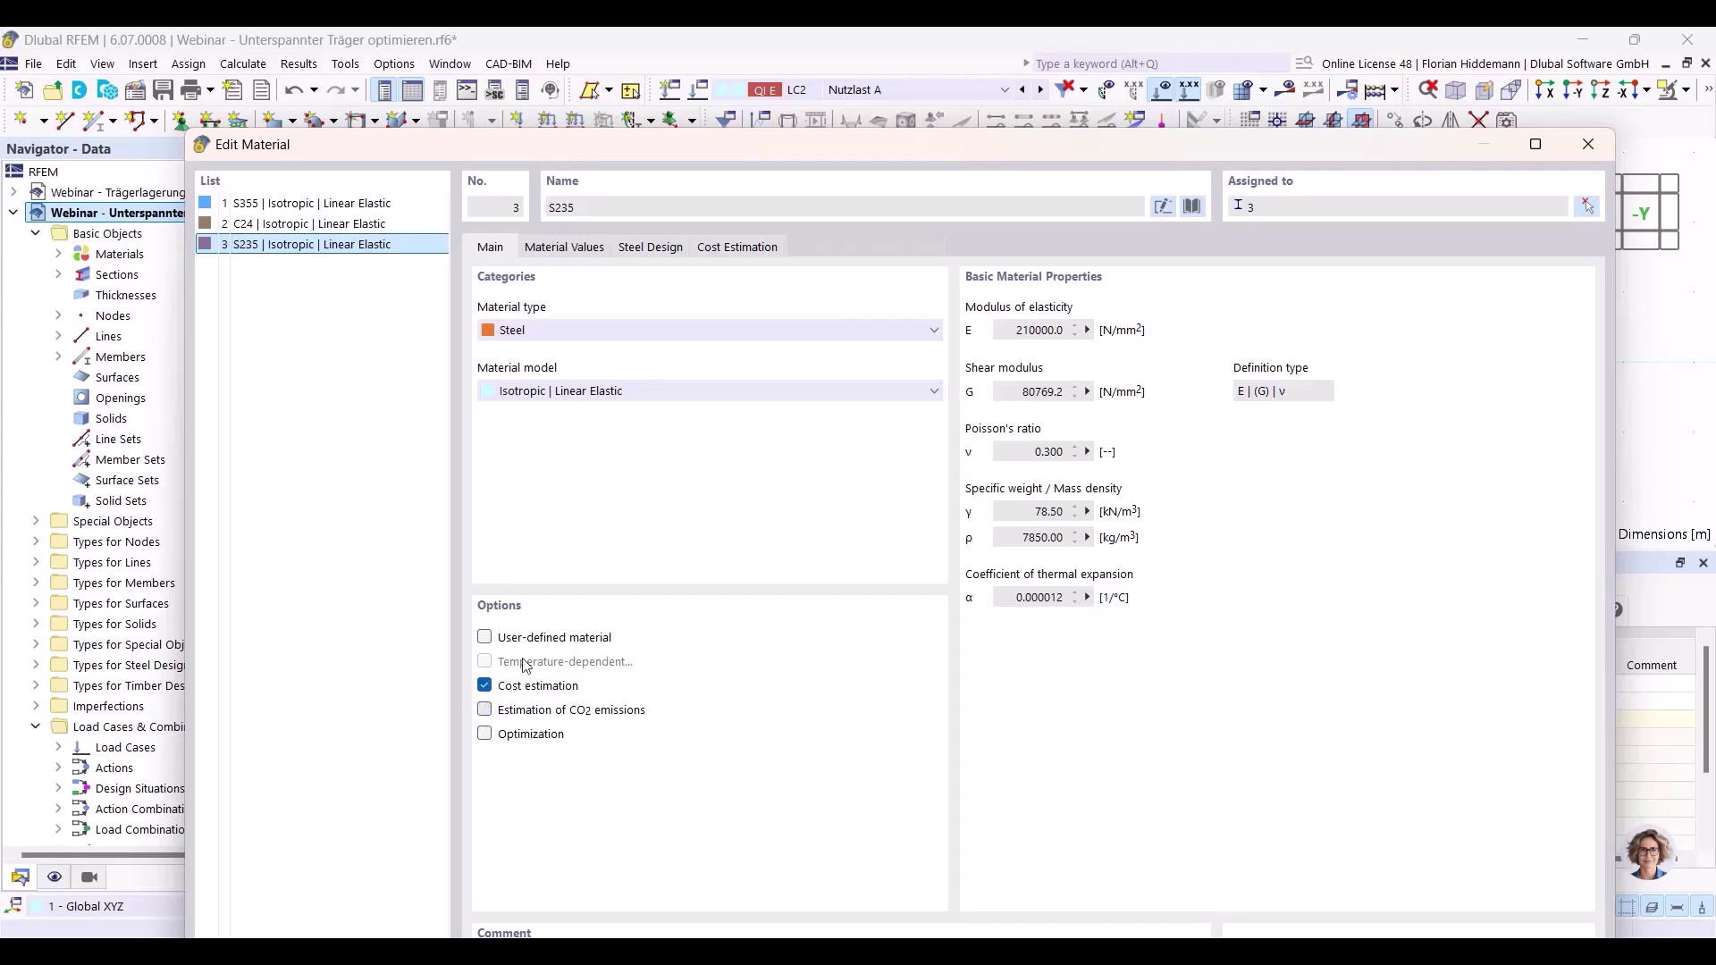
Set the S235 members' weight-based unit cost to 1000 €/ton and save the material settings.
click(728, 249)
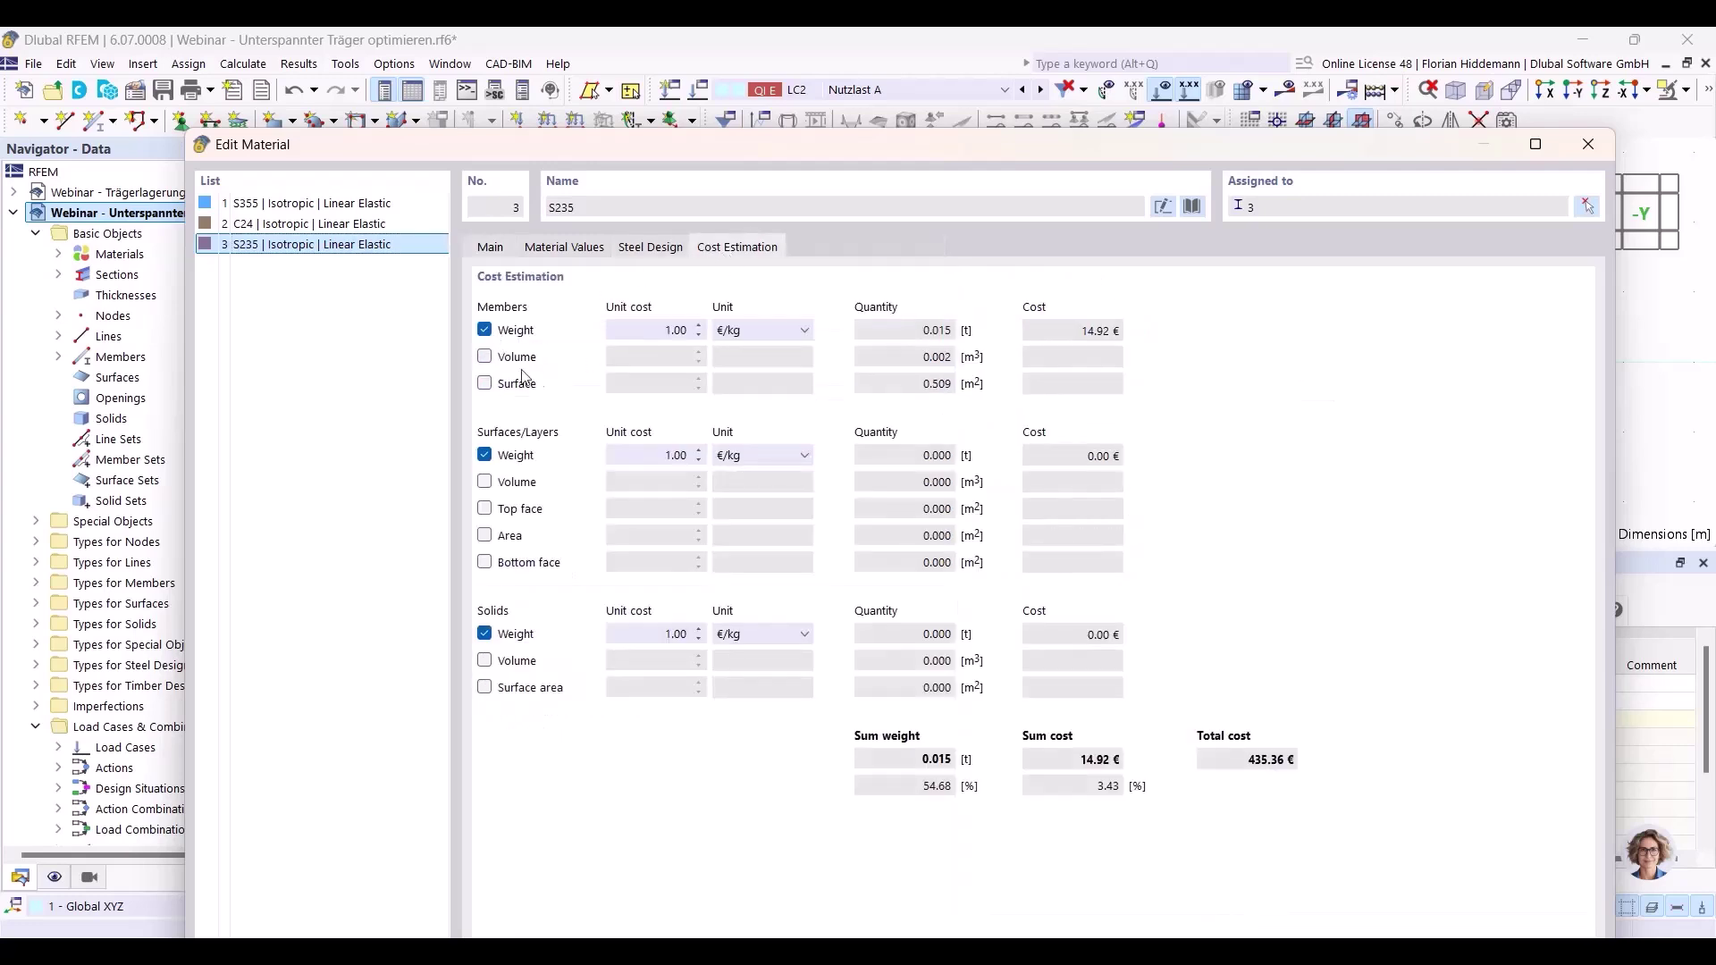
click(636, 328)
text(10)
click(748, 329)
click(760, 475)
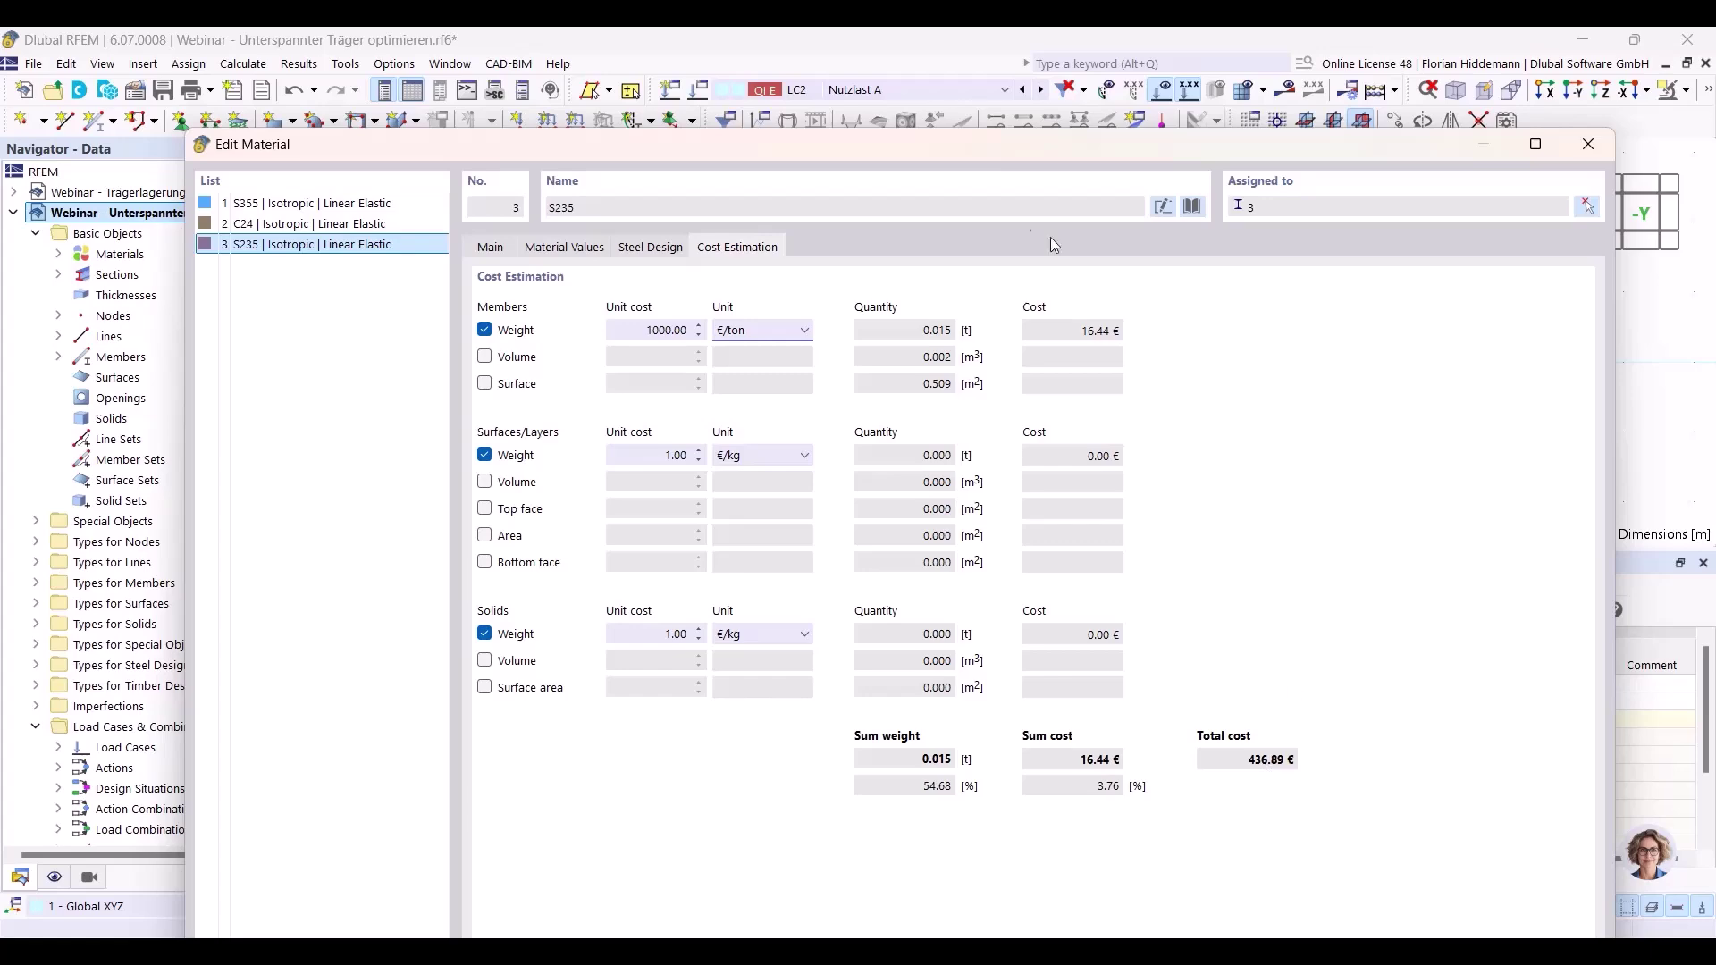
drag(990, 157, 946, 63)
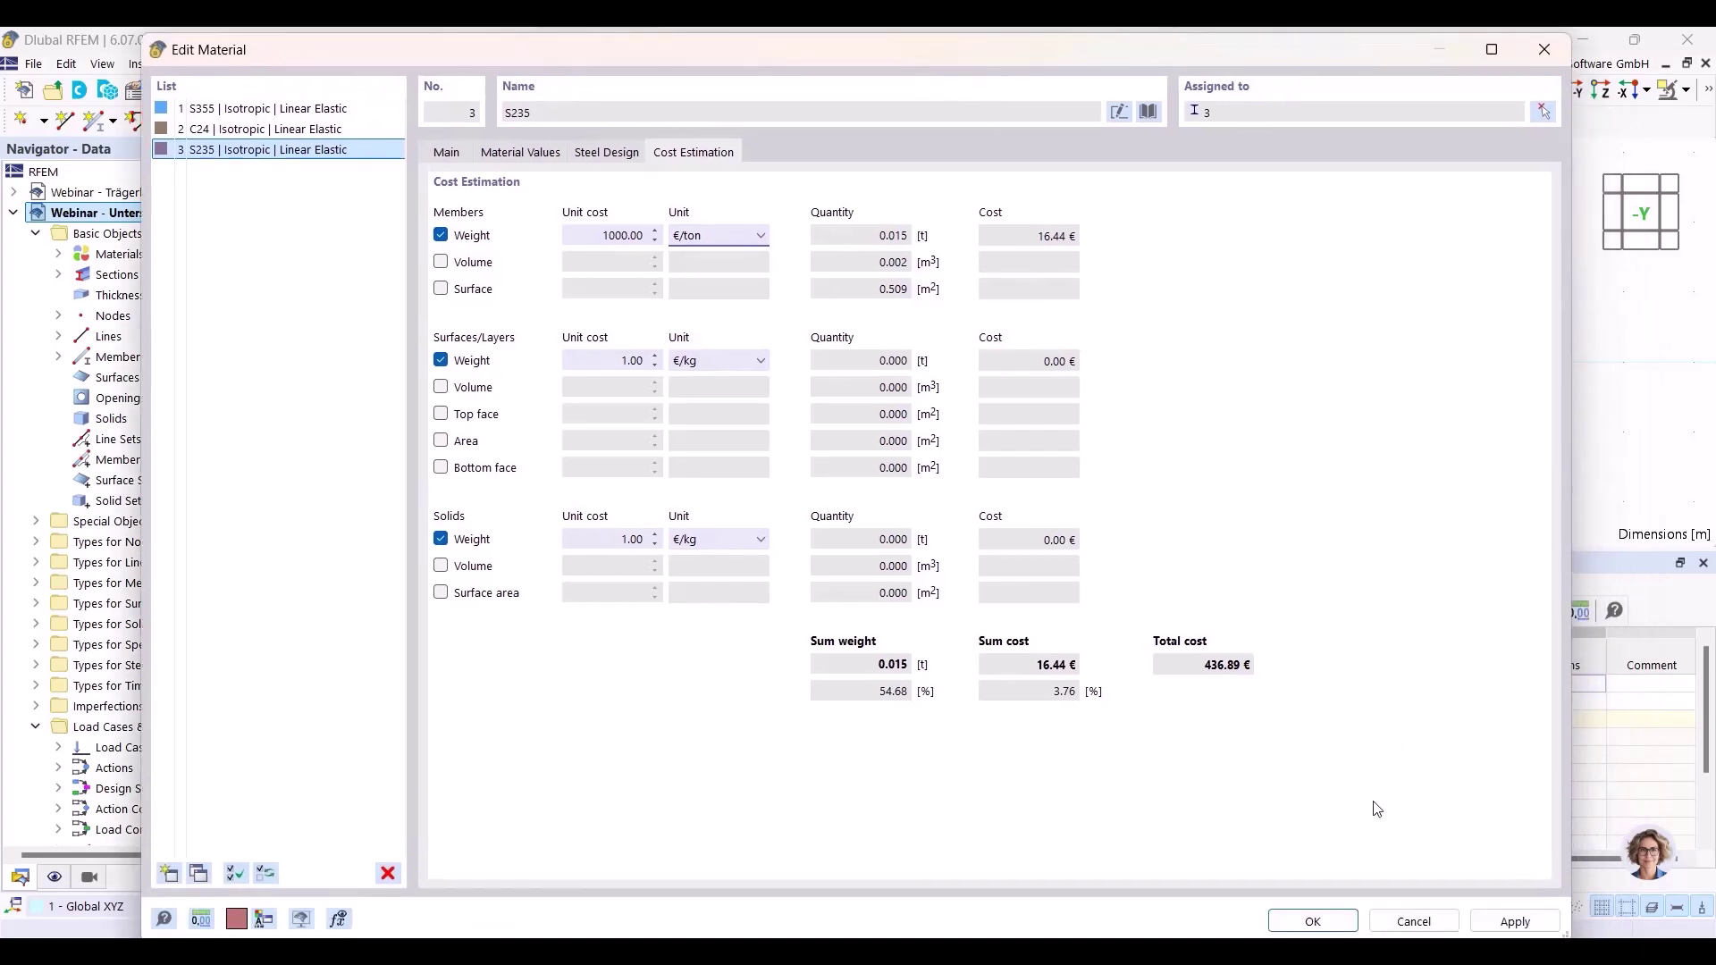
click(1313, 921)
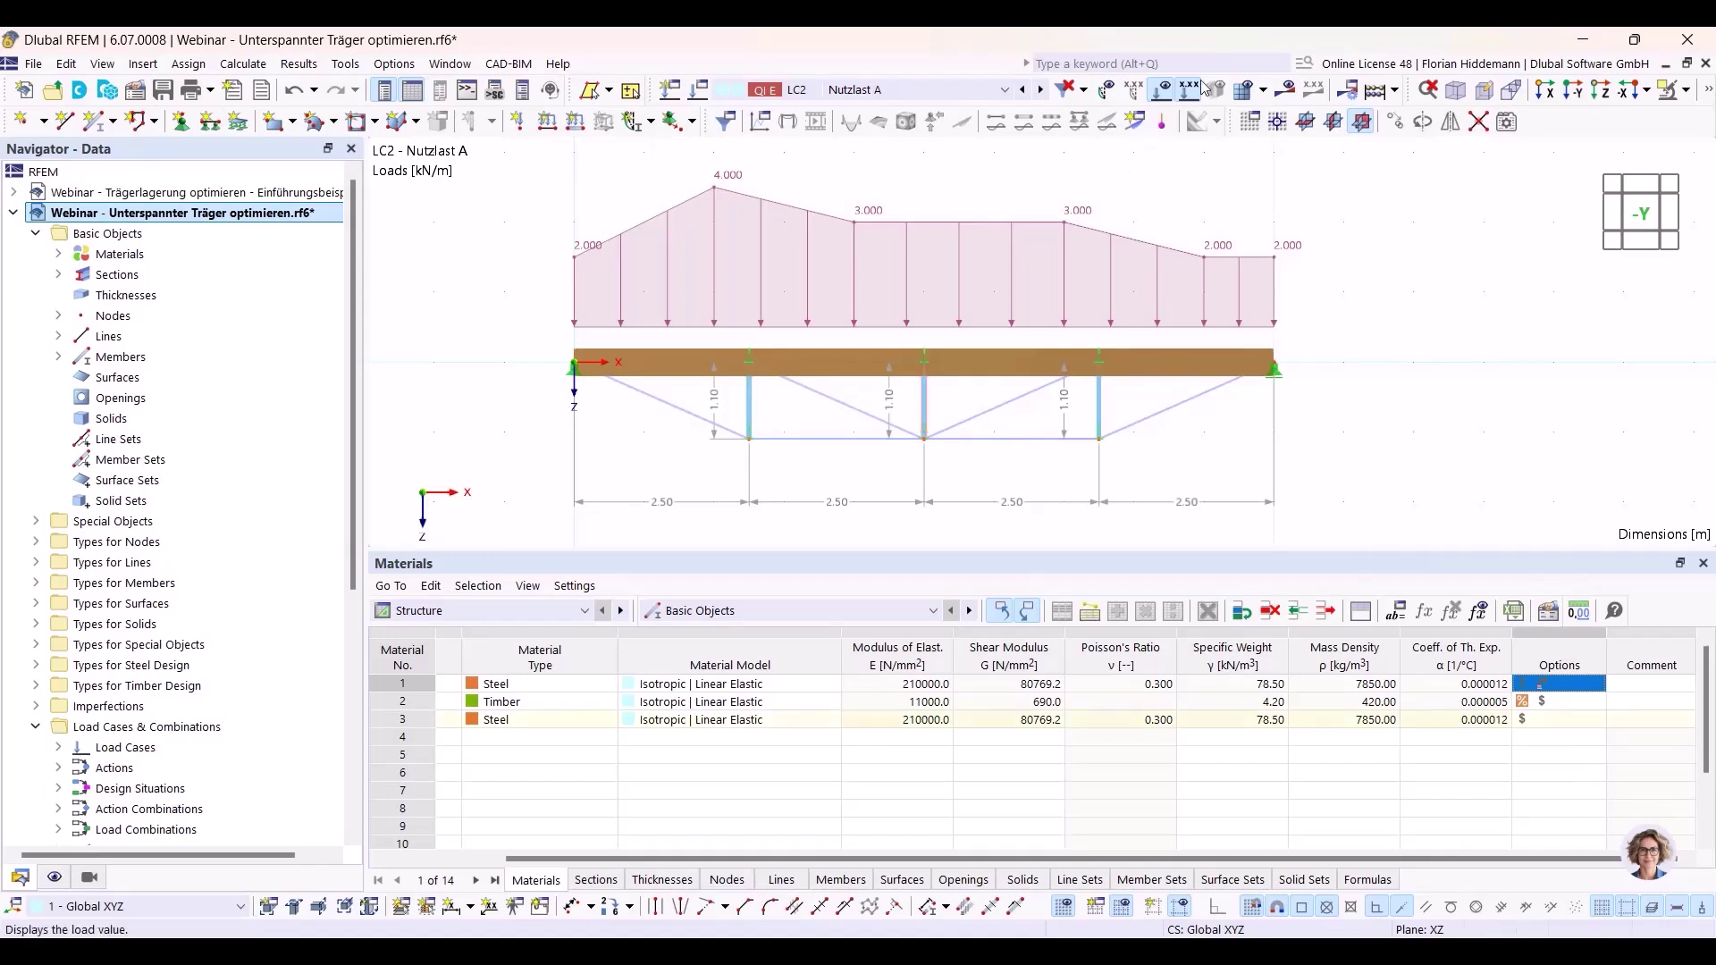
Hide the loads and examine the struts and tension members beneath the timber beam.
click(1161, 89)
ctrl+middle_drag(1037, 436, 984, 449)
scroll(930, 402, up, 6)
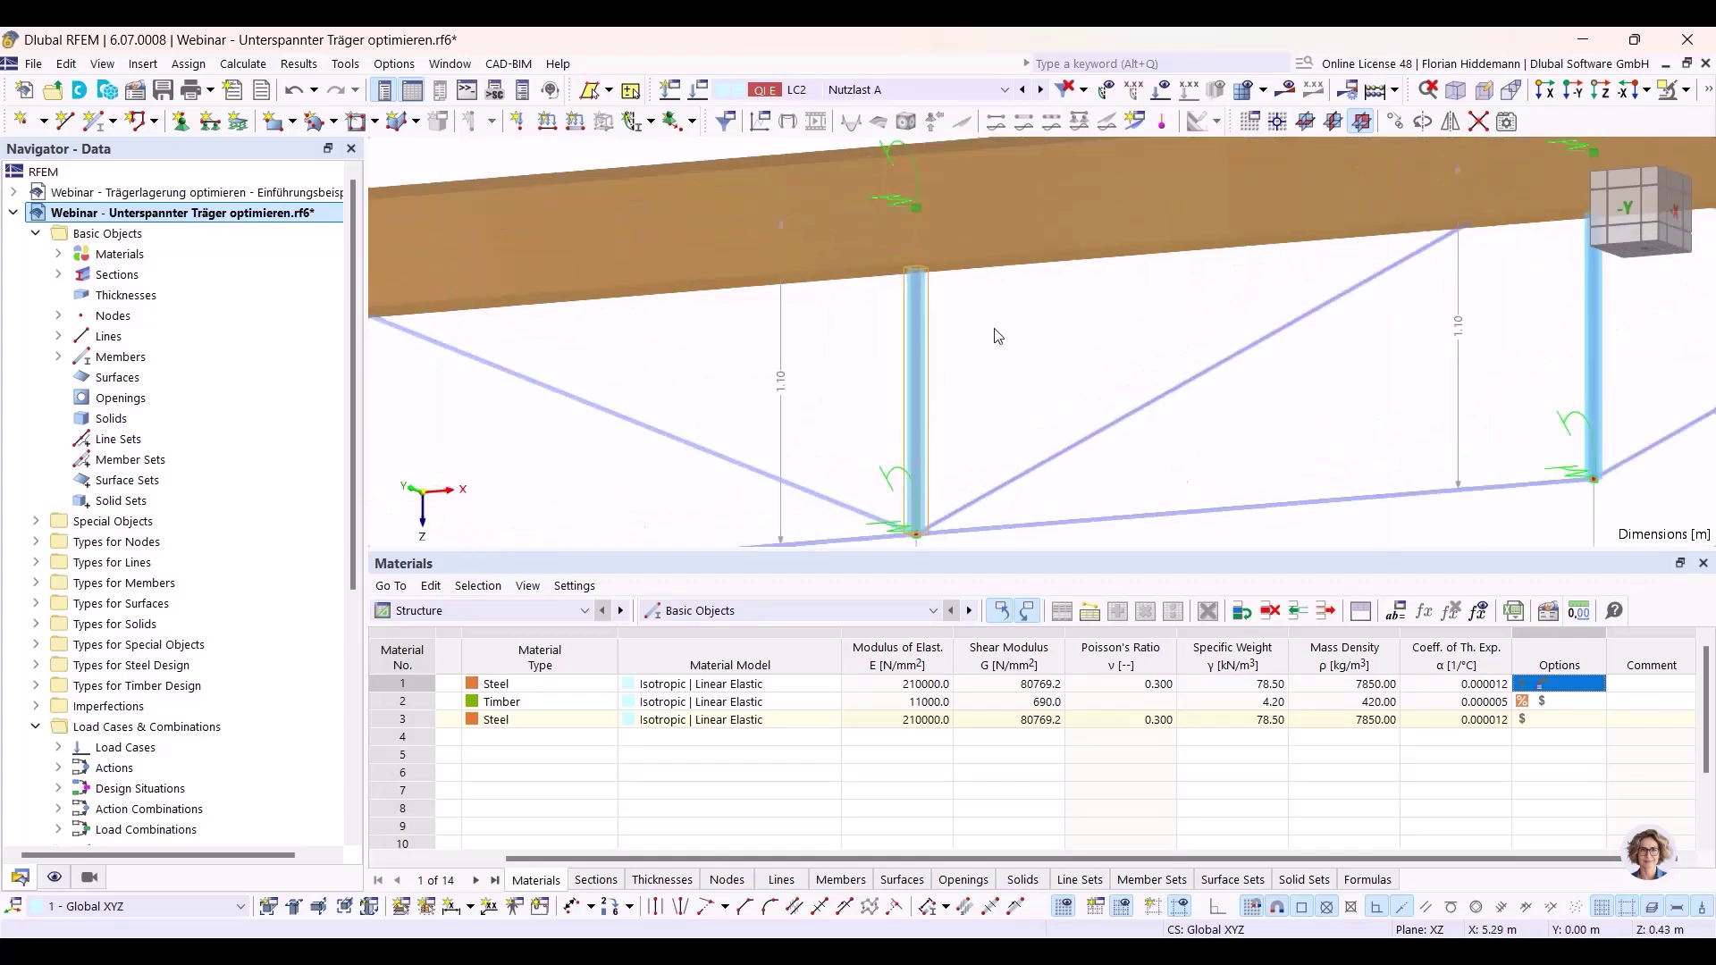
ctrl+middle_drag(990, 284, 847, 348)
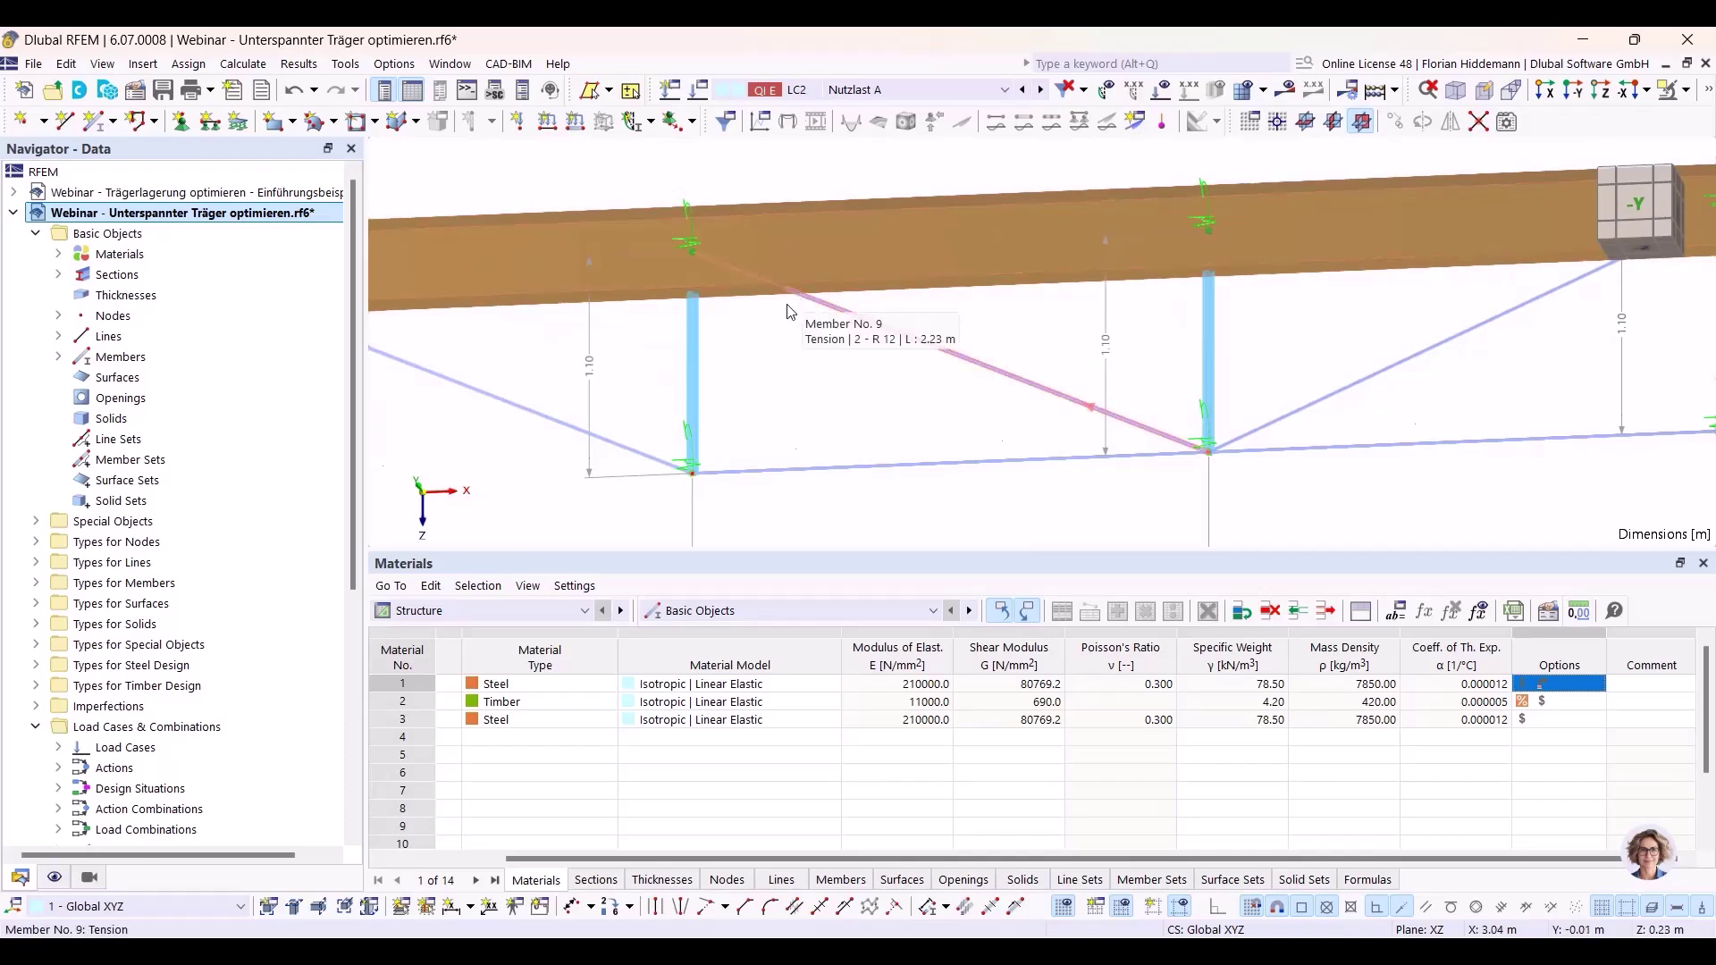
ctrl+middle_drag(701, 317, 811, 385)
scroll(811, 385, down, 2)
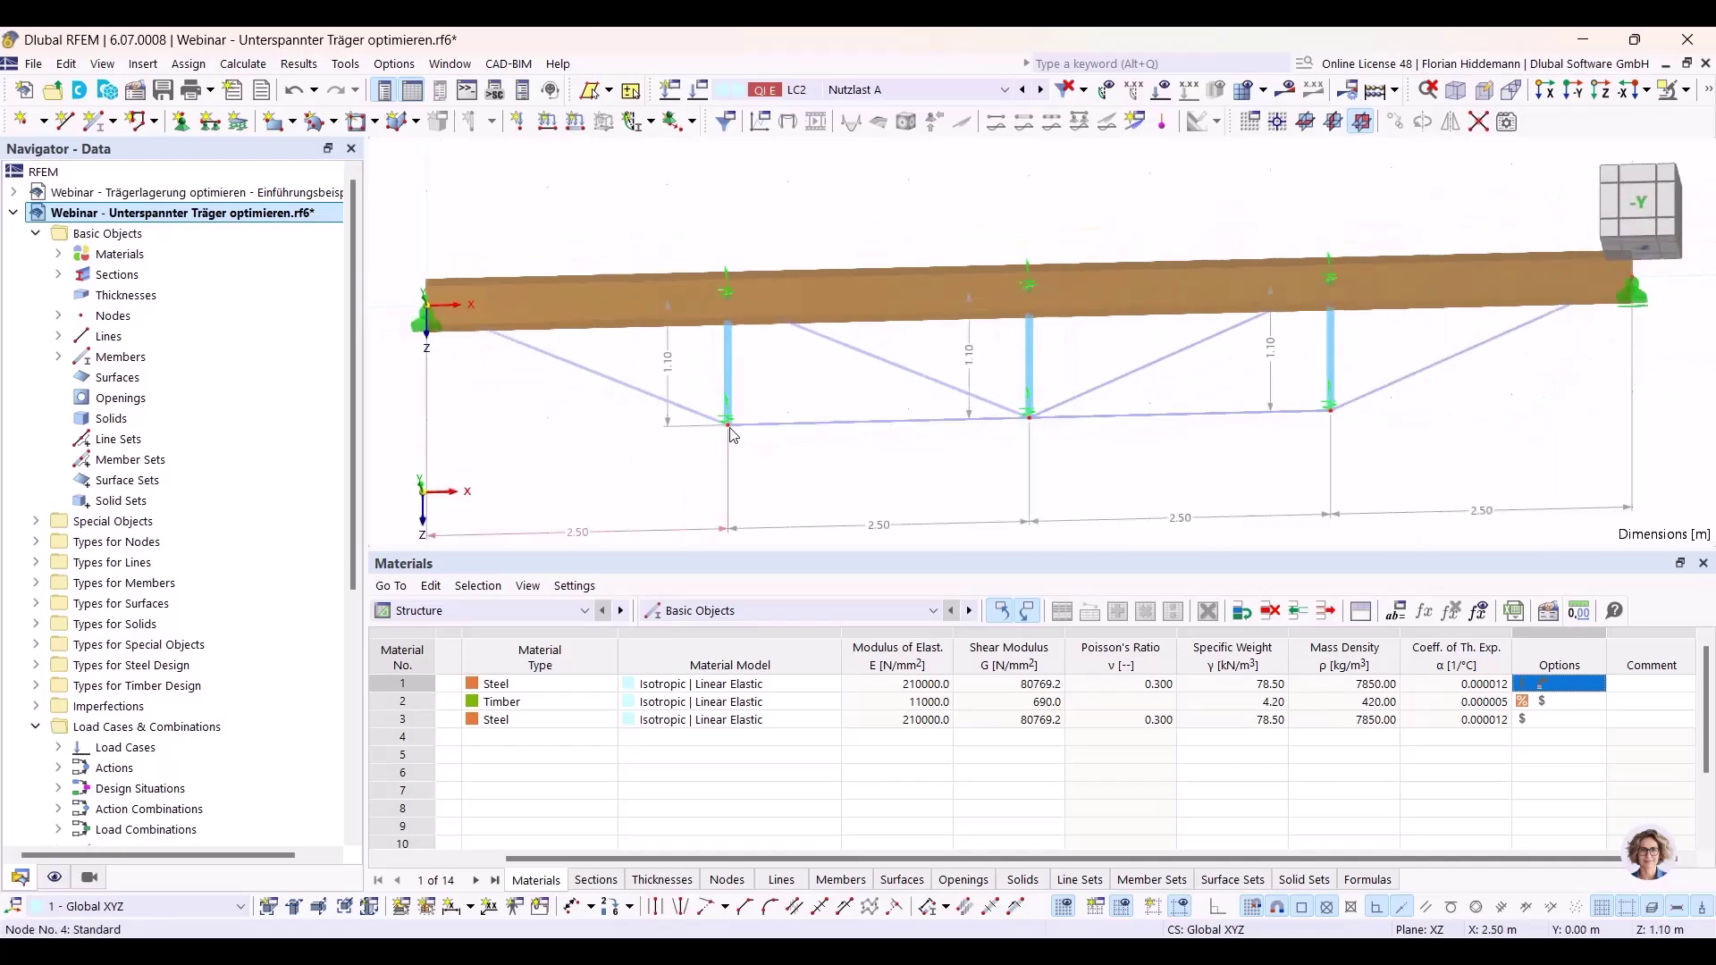
Open node No. 4 at the foot of the first strut and check its X coordinate formula.
right_click(730, 433)
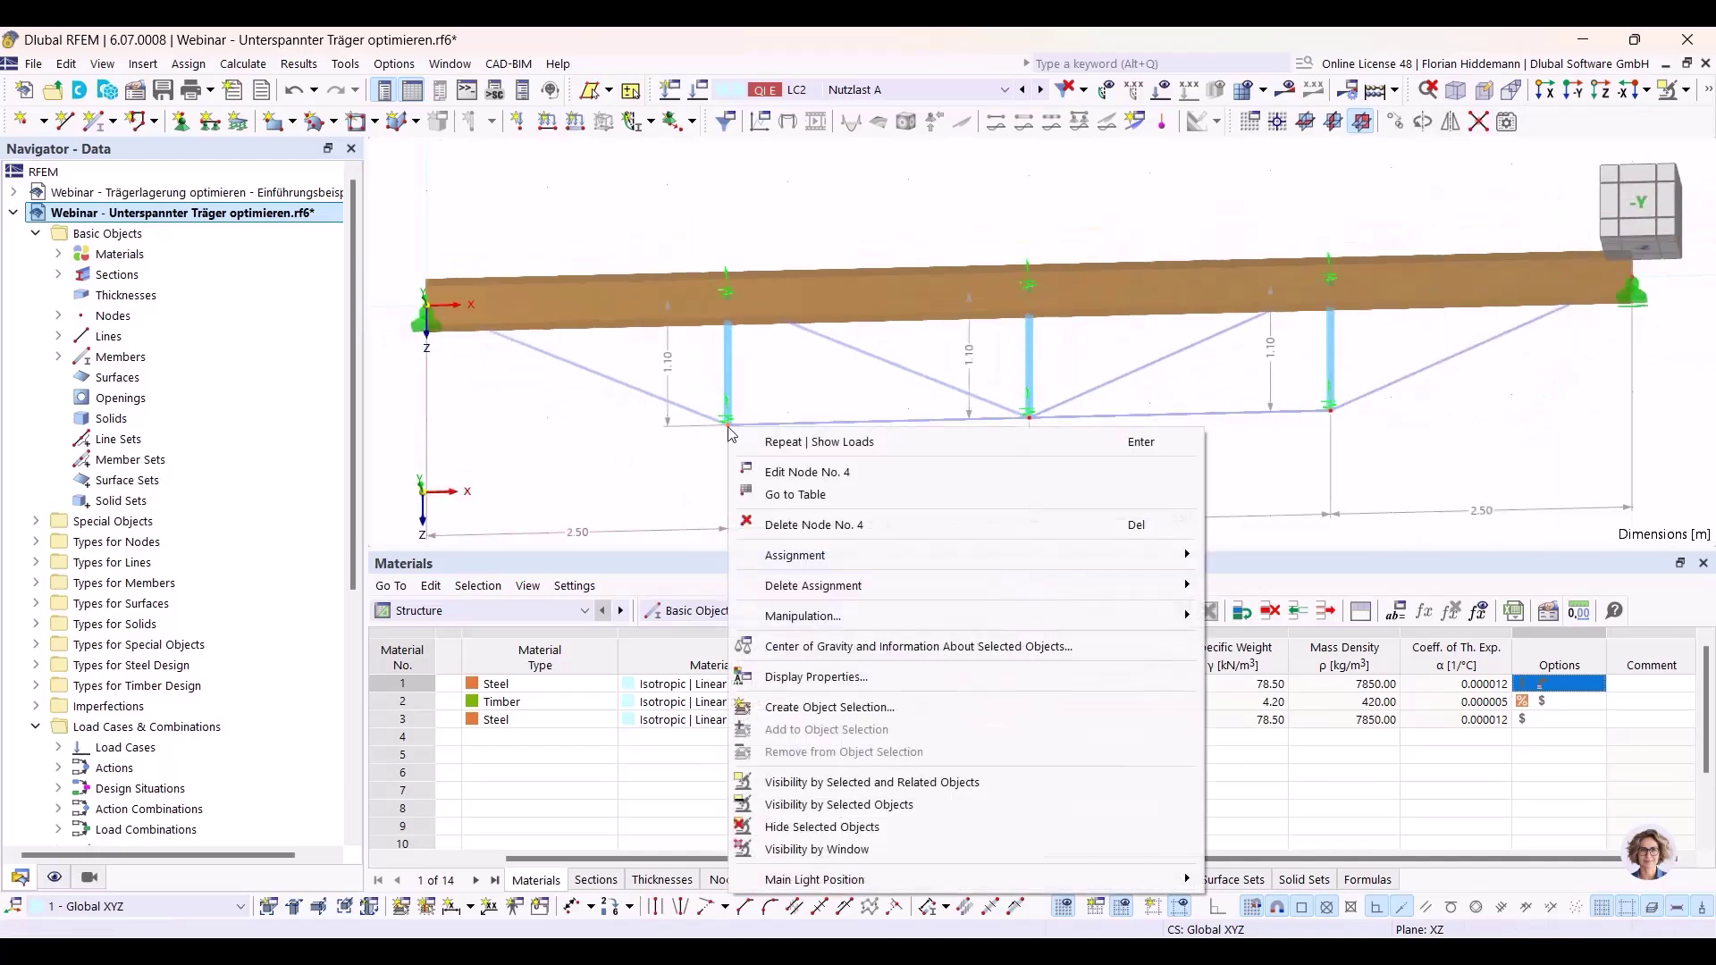
click(768, 466)
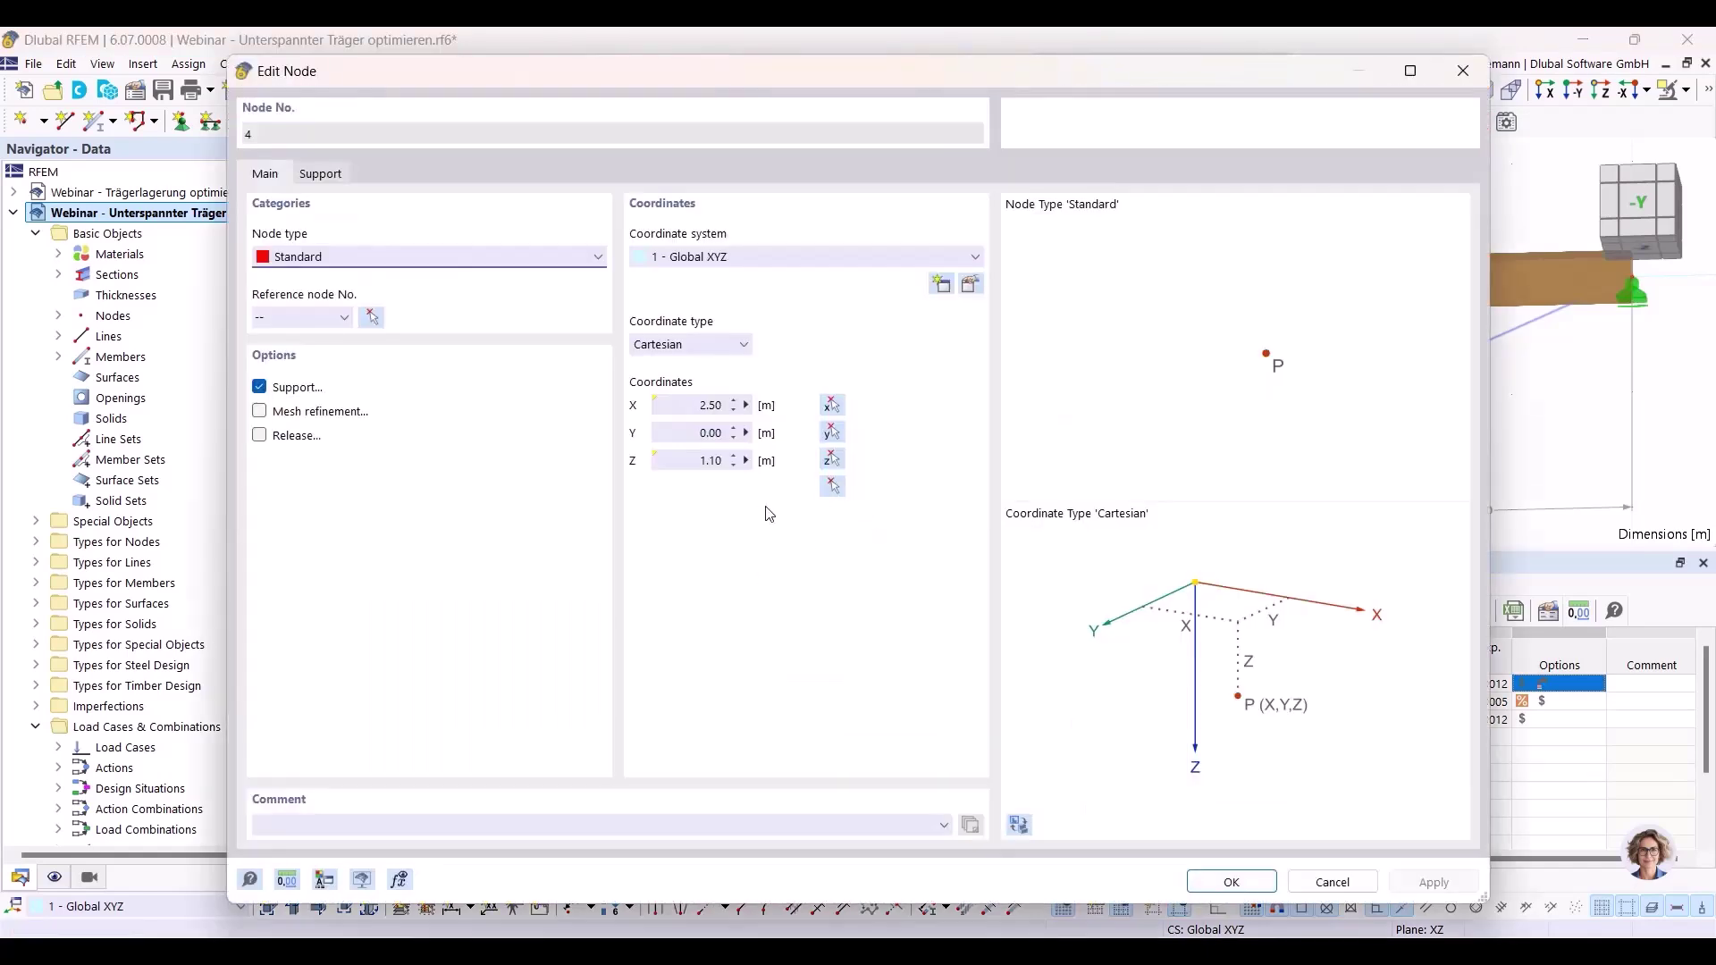
mouse_move(724, 120)
mouse_down()
mouse_move(731, 458)
mouse_move(747, 113)
mouse_up()
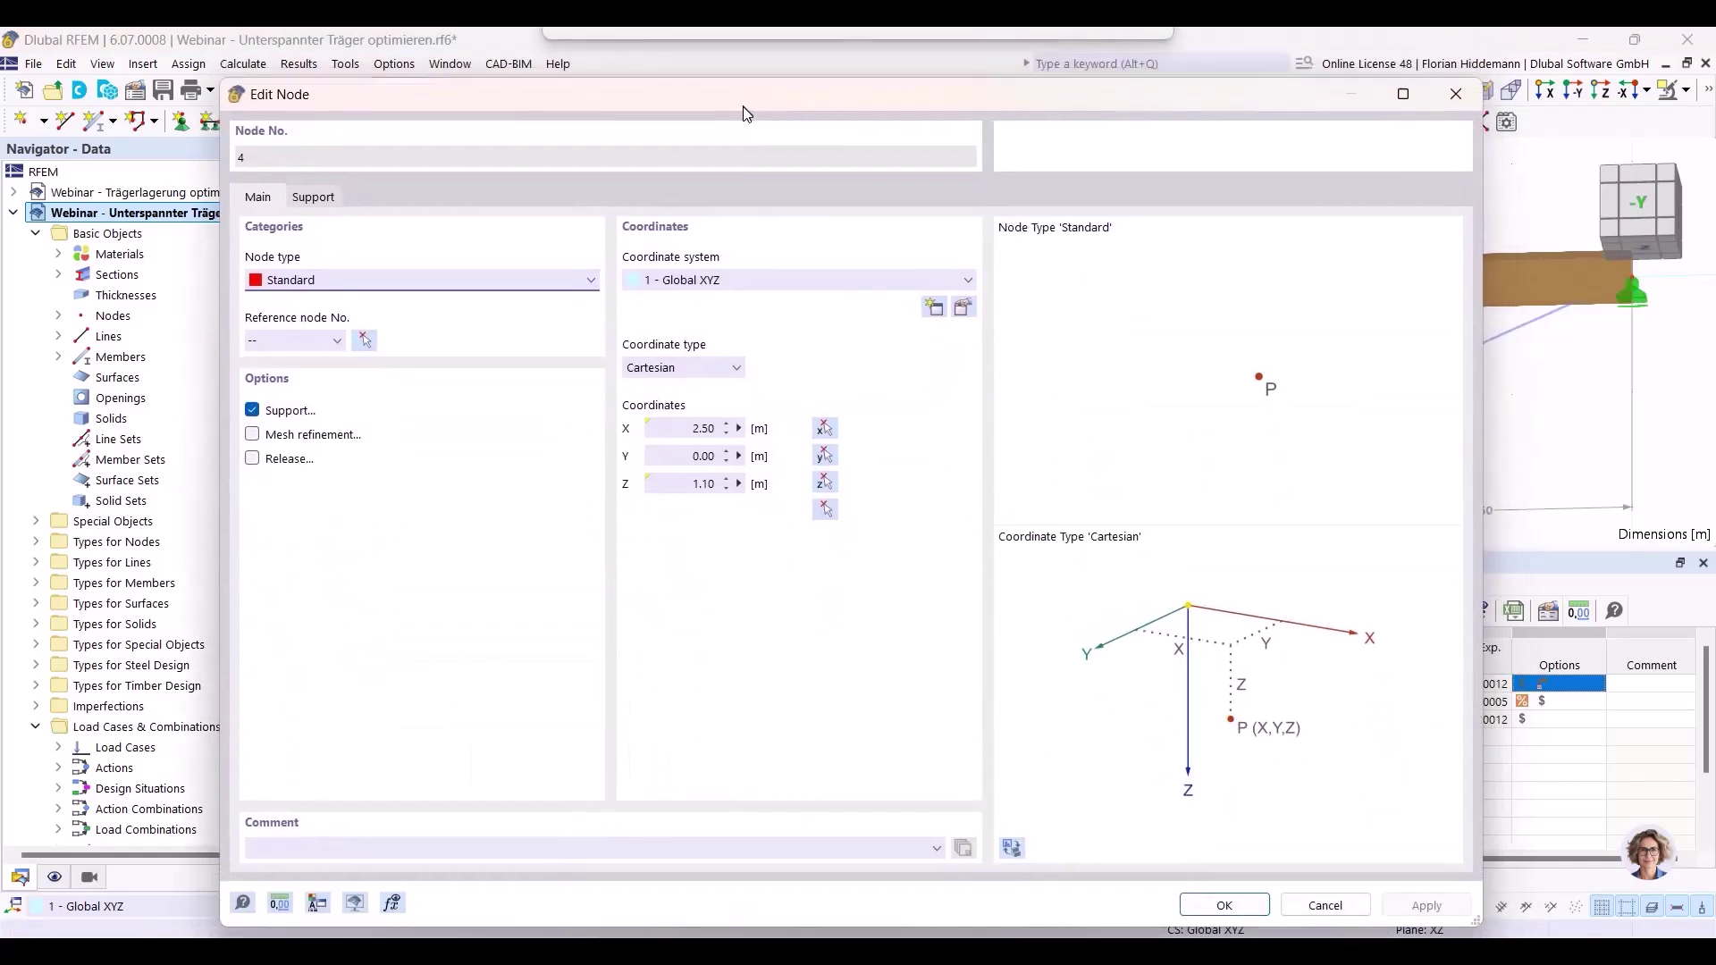
click(739, 430)
click(788, 436)
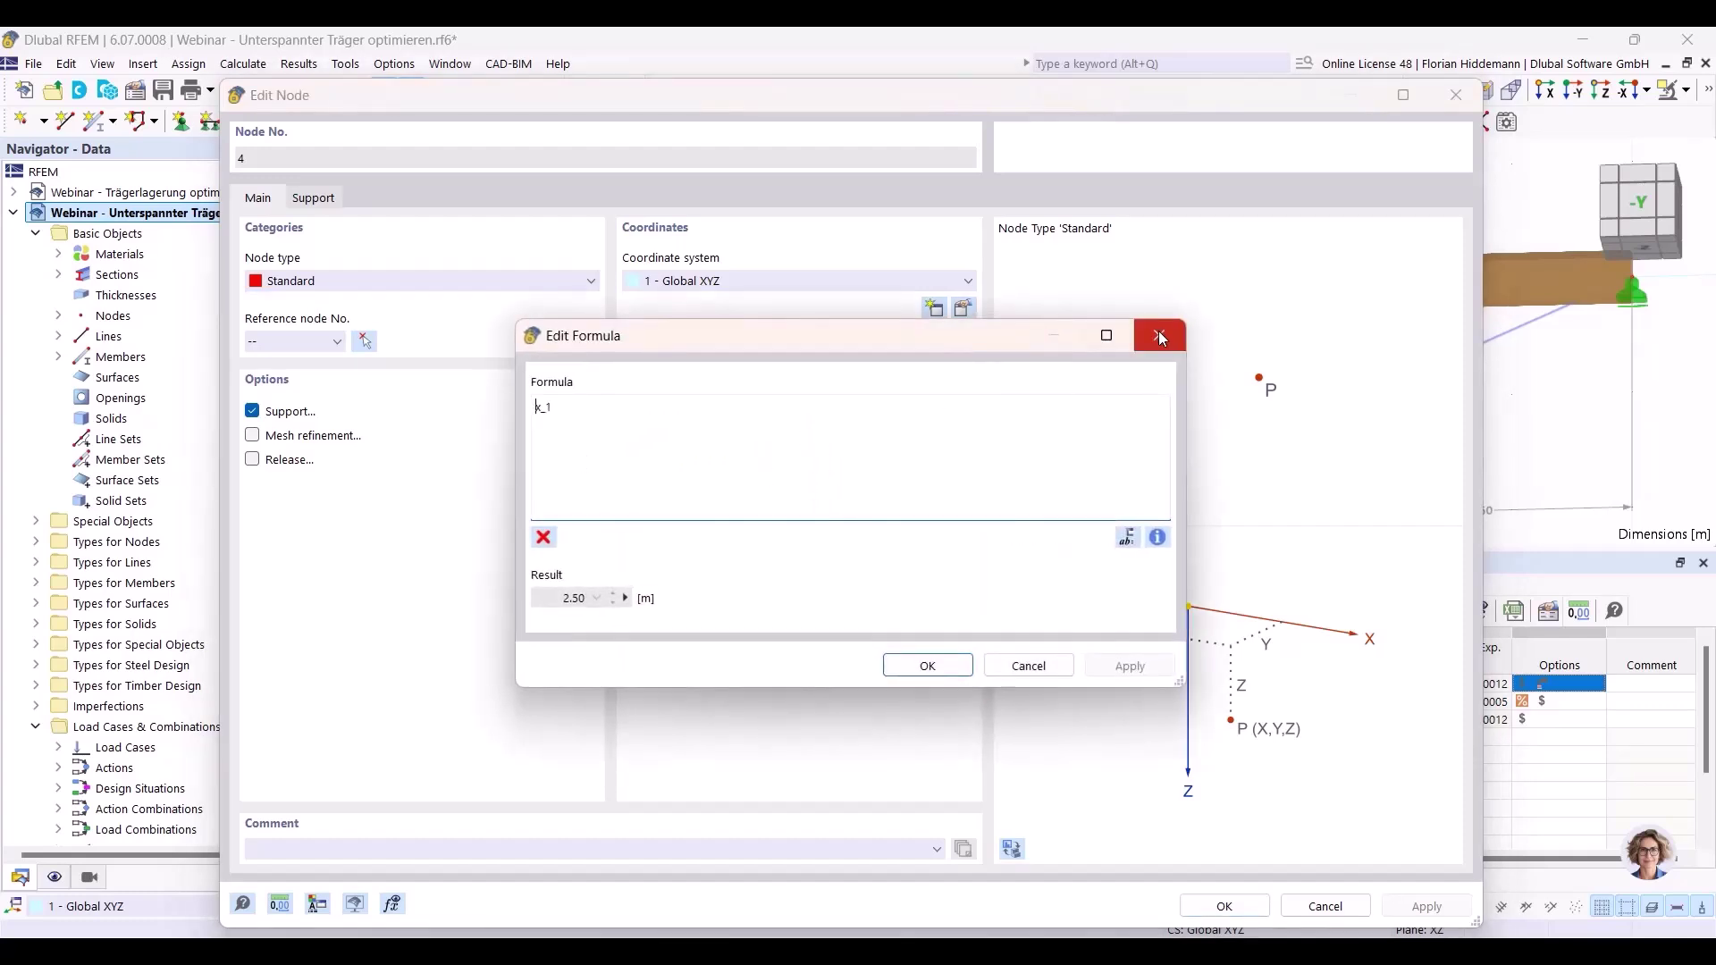
click(1160, 336)
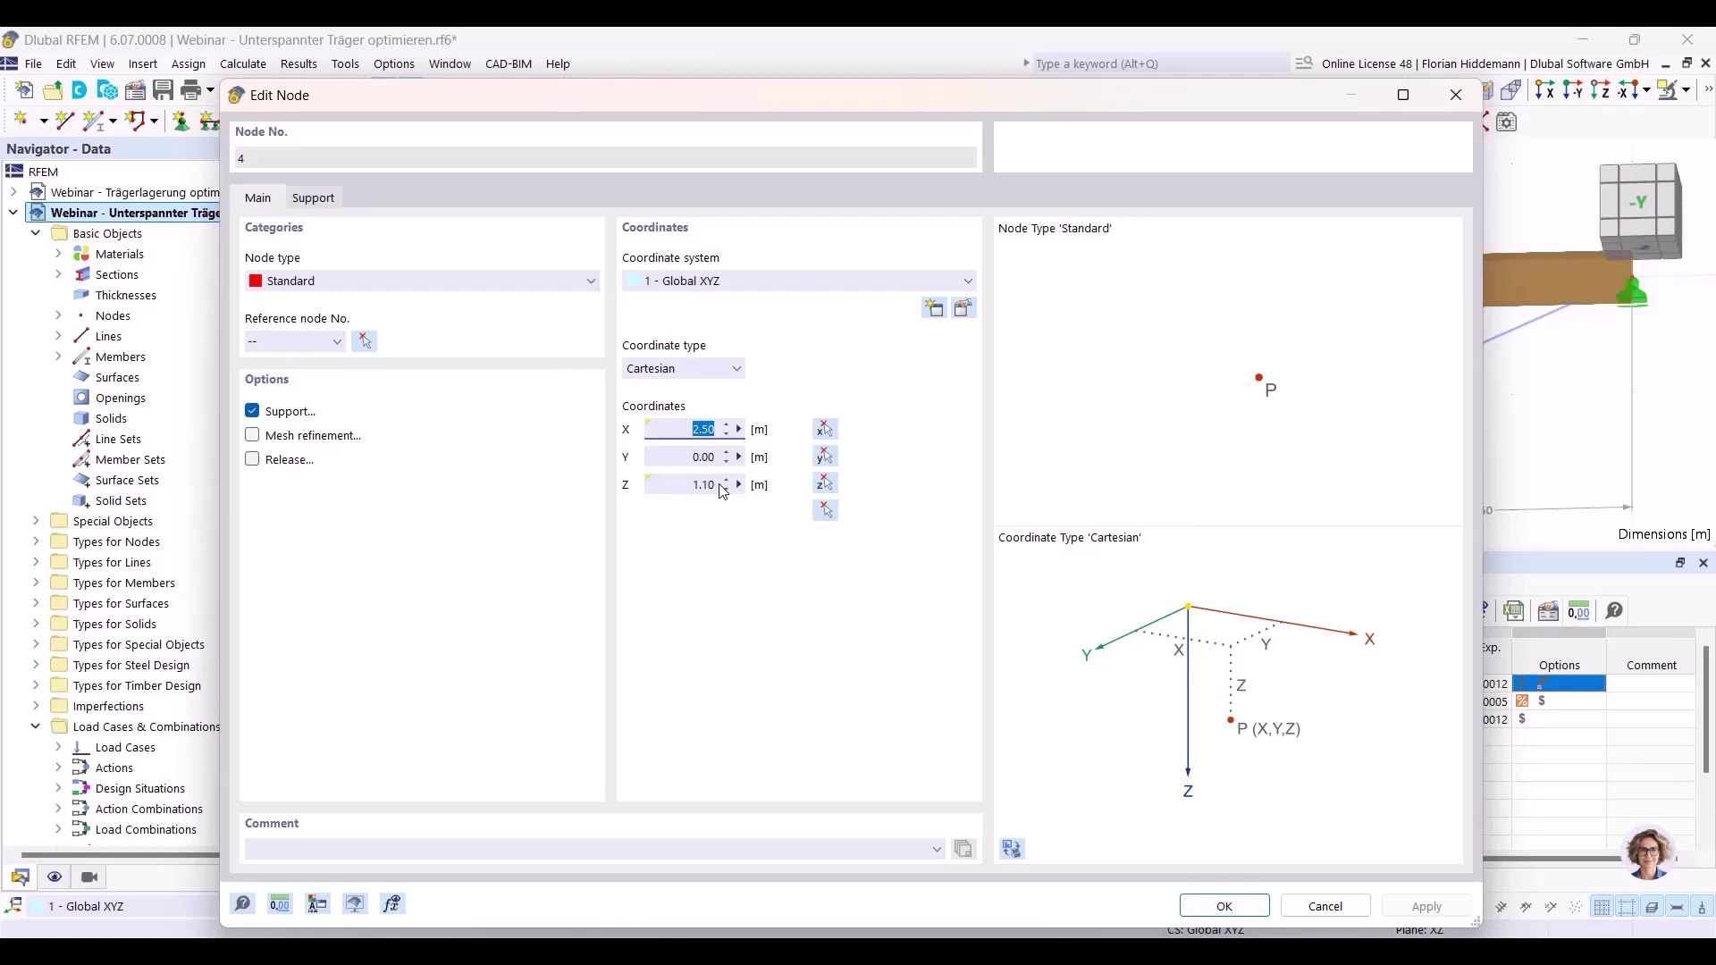
Check the Z coordinate formula of node No. 4 against the model and close the node's properties.
click(739, 485)
click(787, 489)
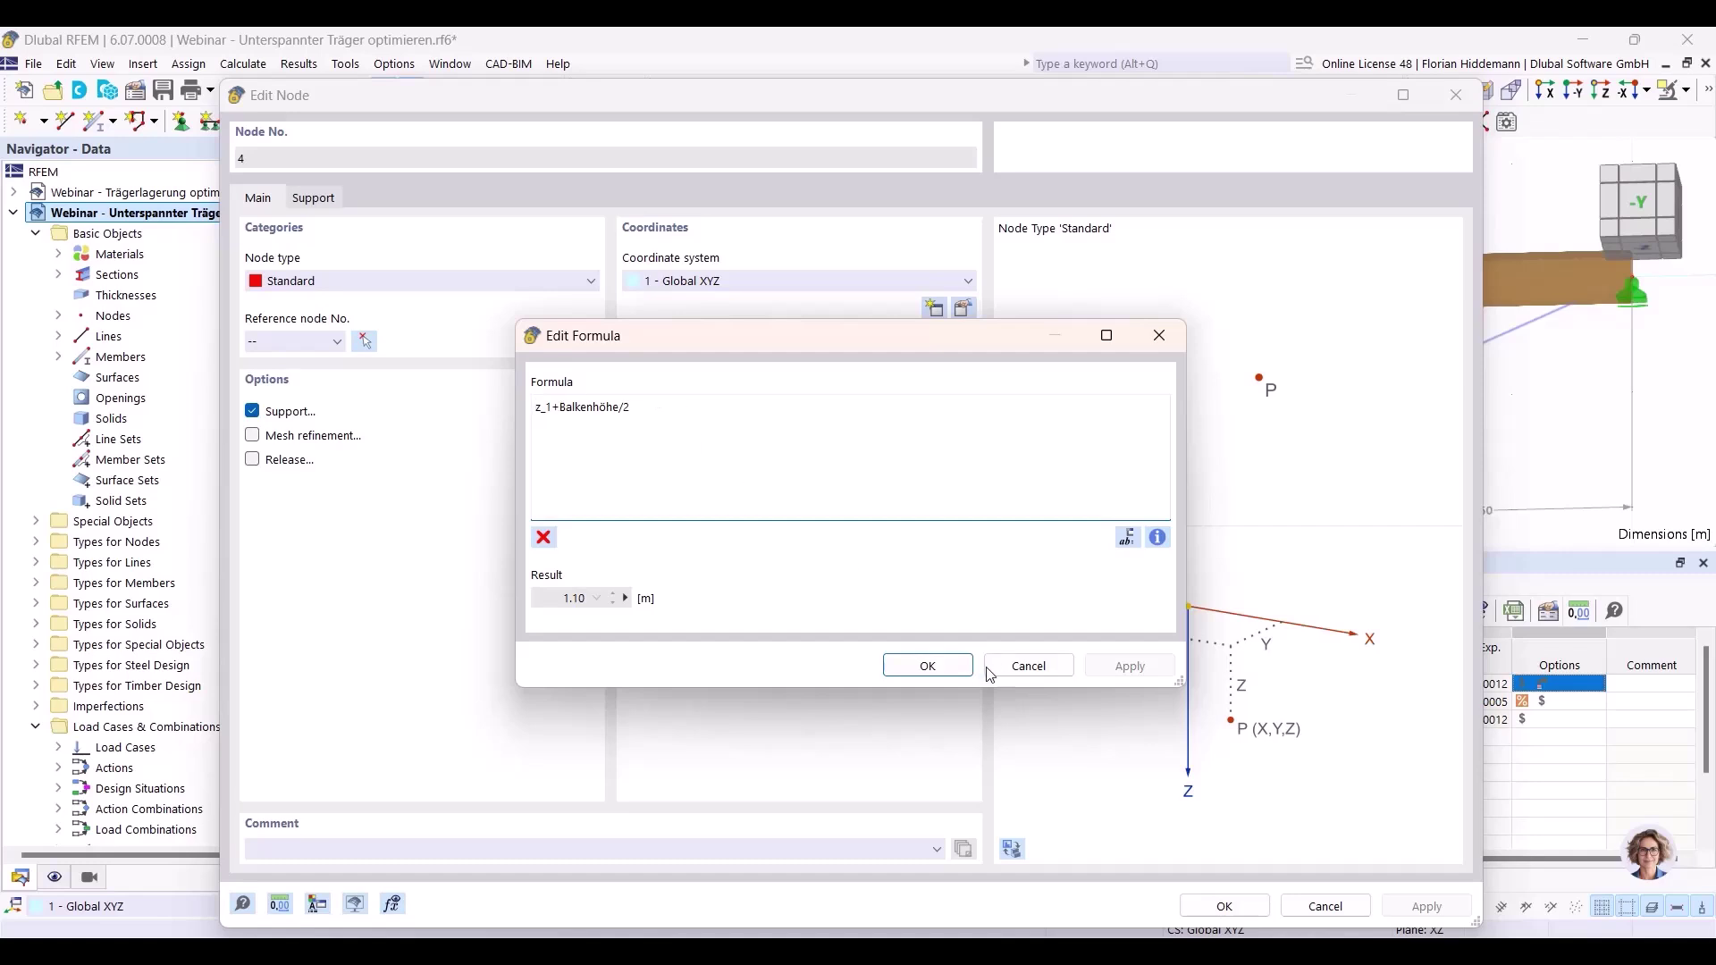
click(1027, 666)
drag(899, 102, 863, 534)
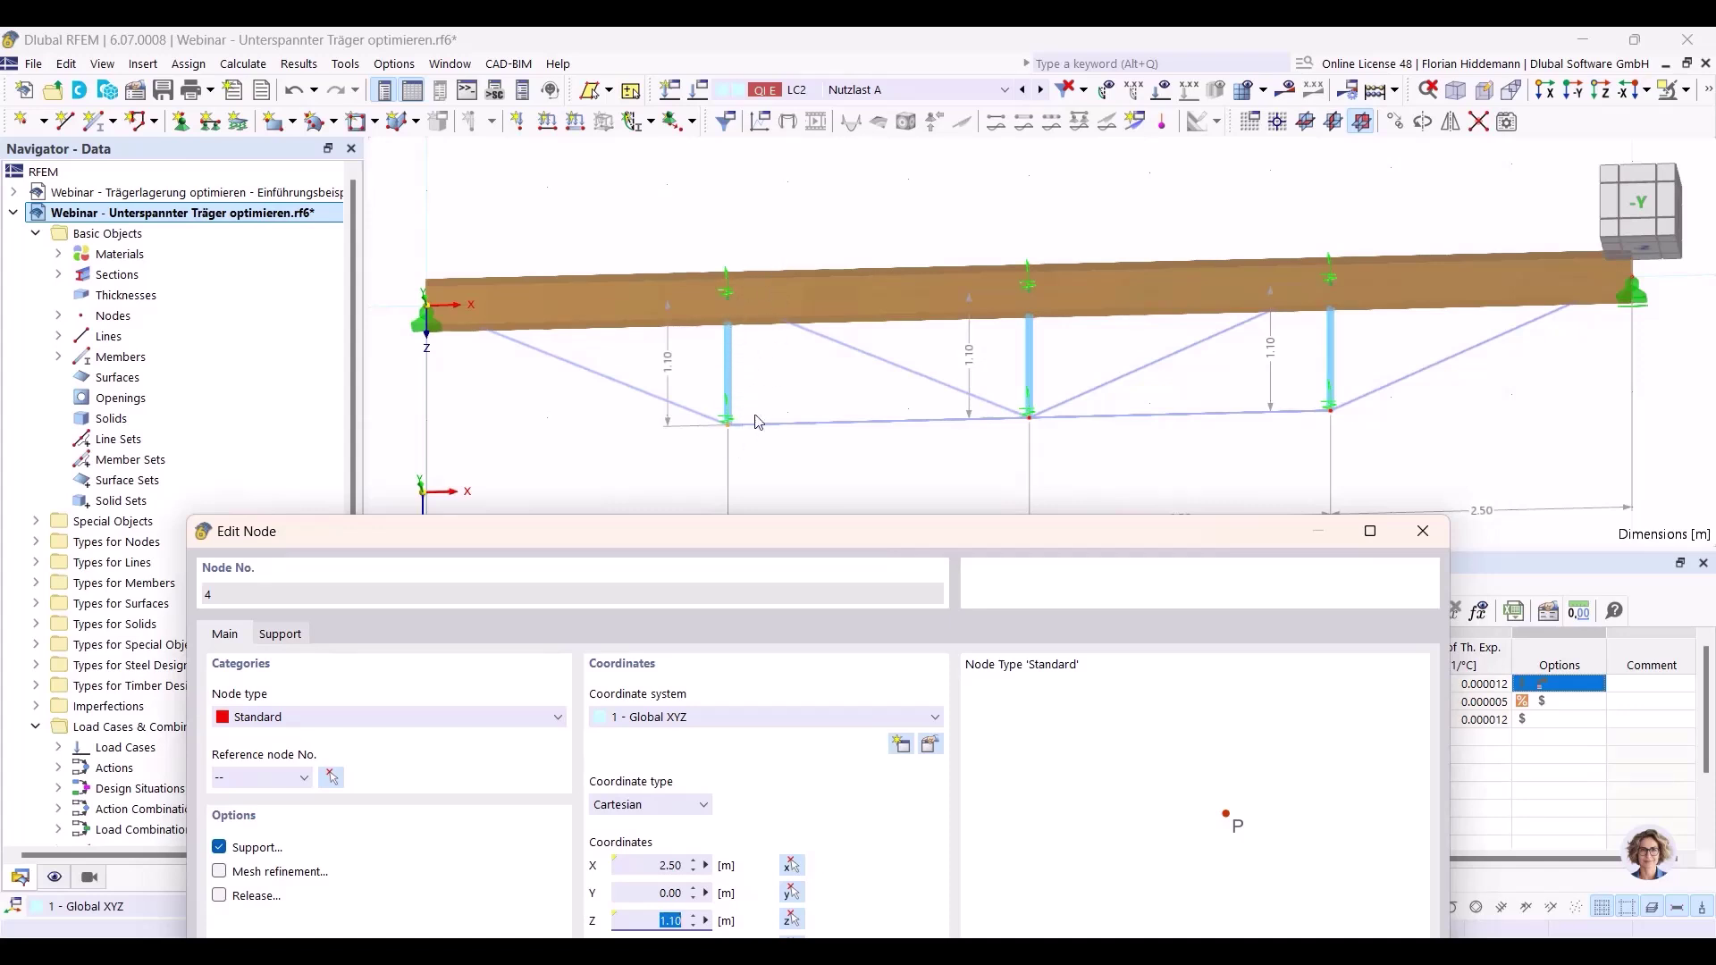
drag(799, 541, 776, 87)
click(1261, 891)
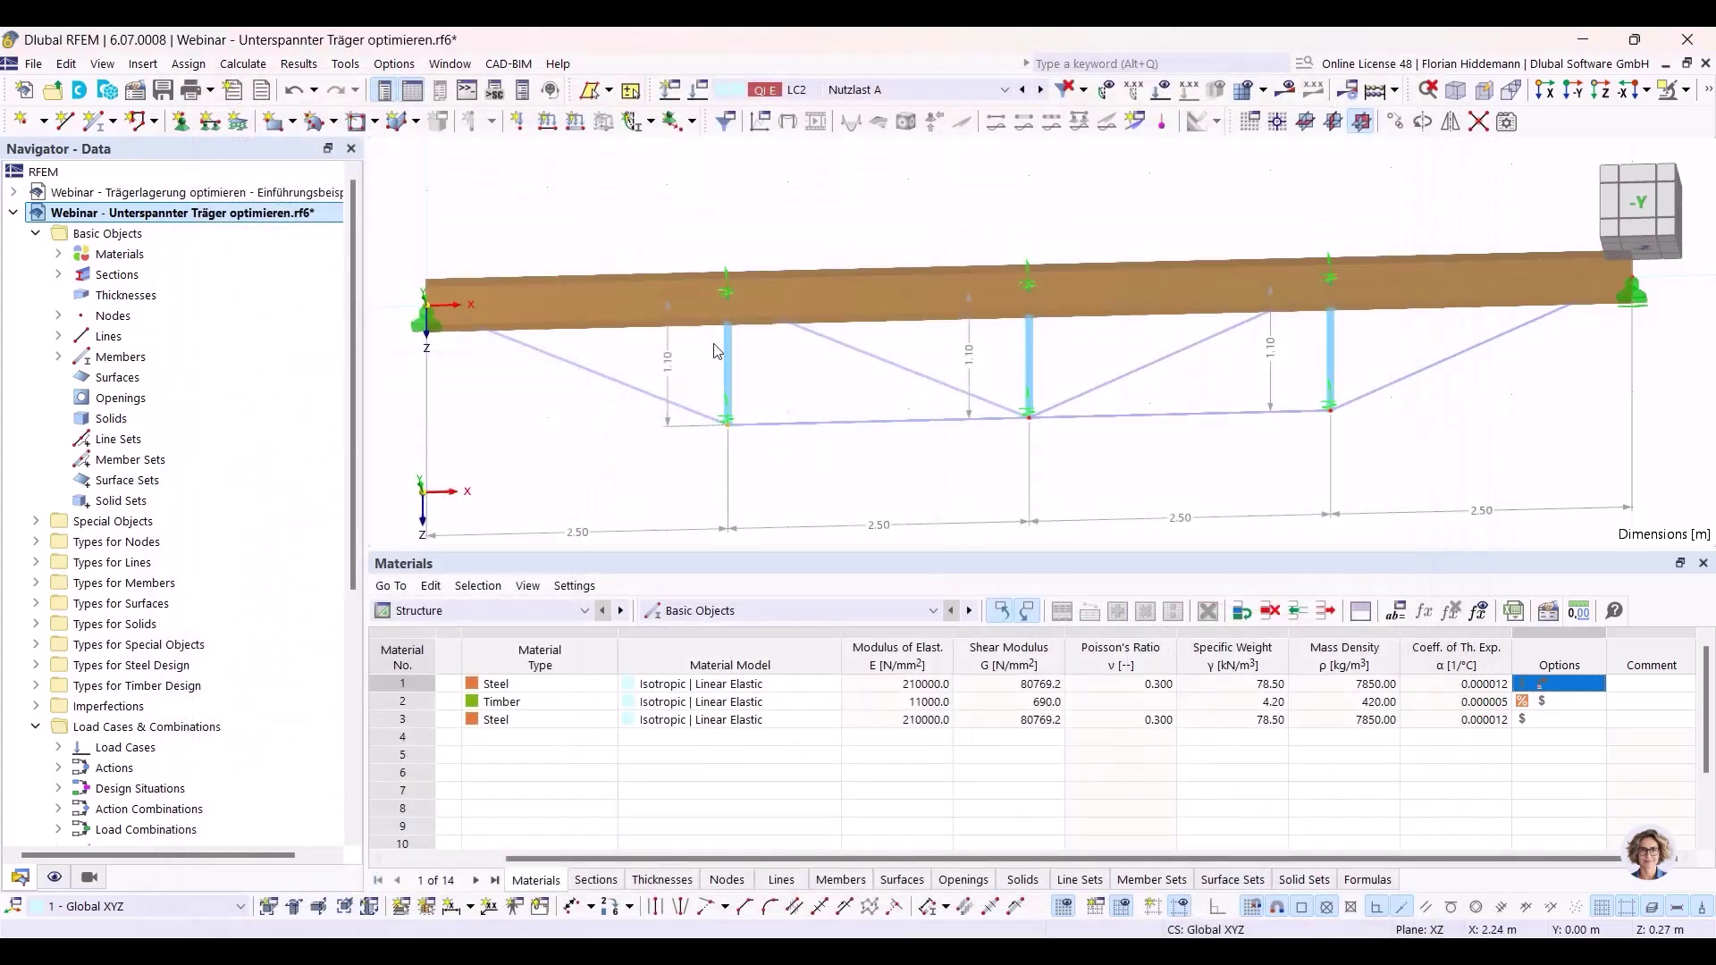
Open the first strut's member properties and bring up the definition of the eccentricity assigned at its end j.
right_click(728, 353)
mouse_move(823, 413)
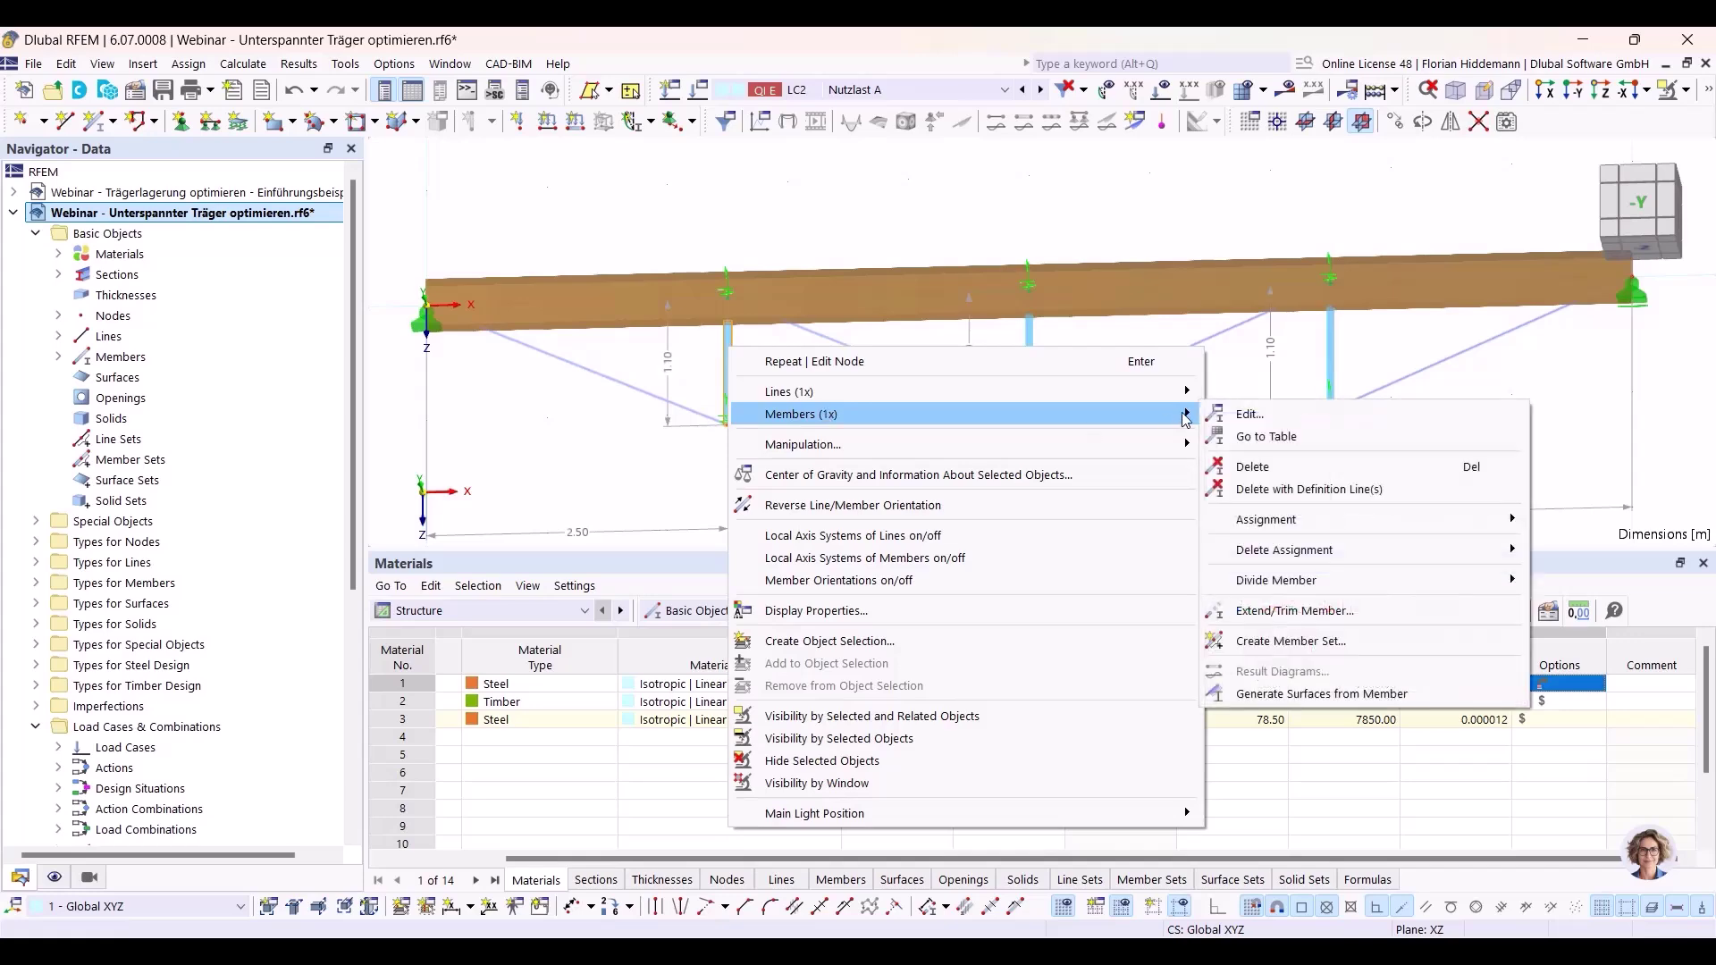
click(1249, 418)
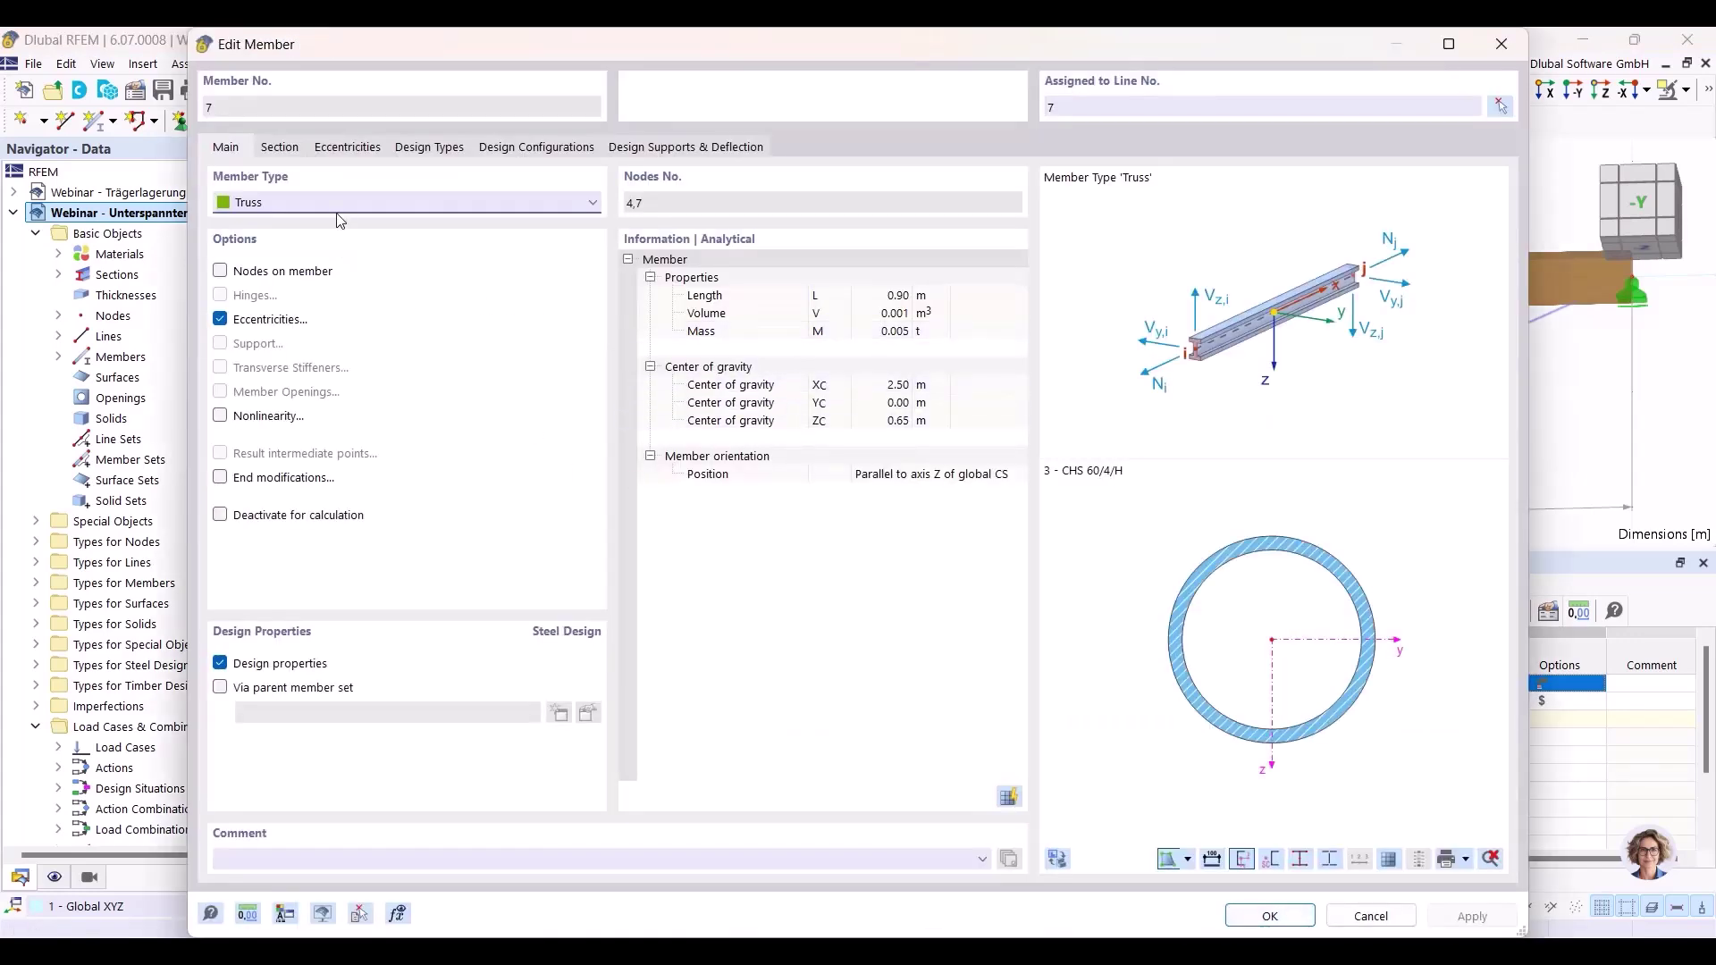
drag(385, 54, 502, 457)
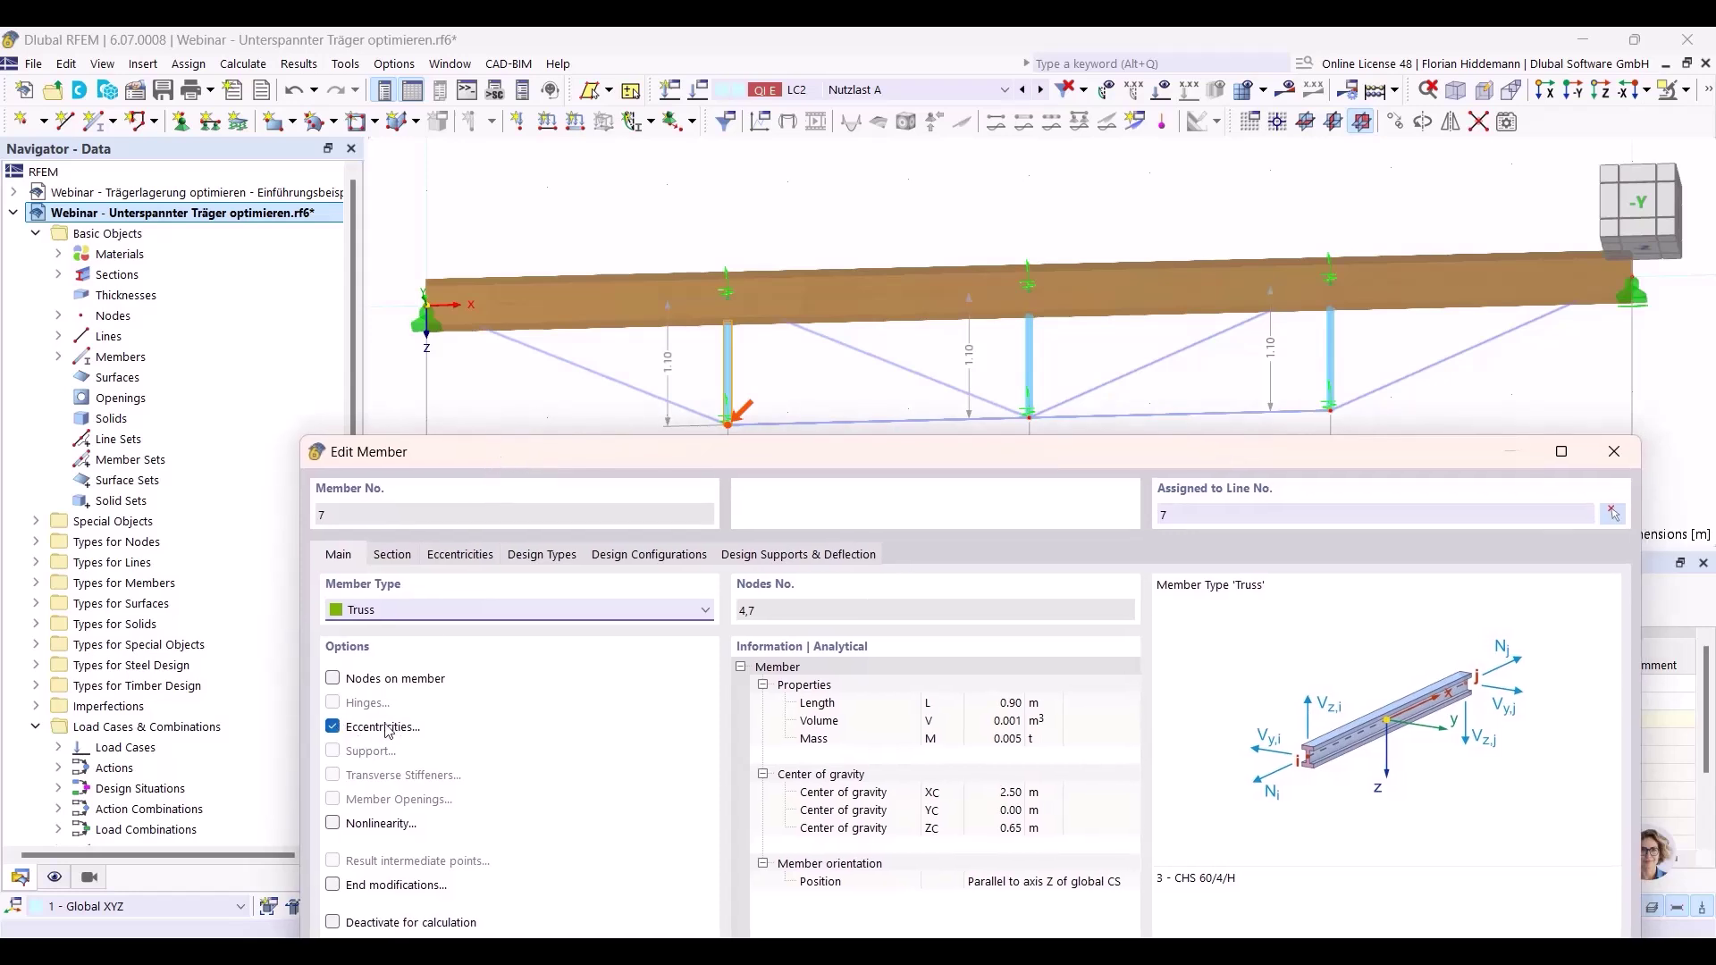
click(486, 552)
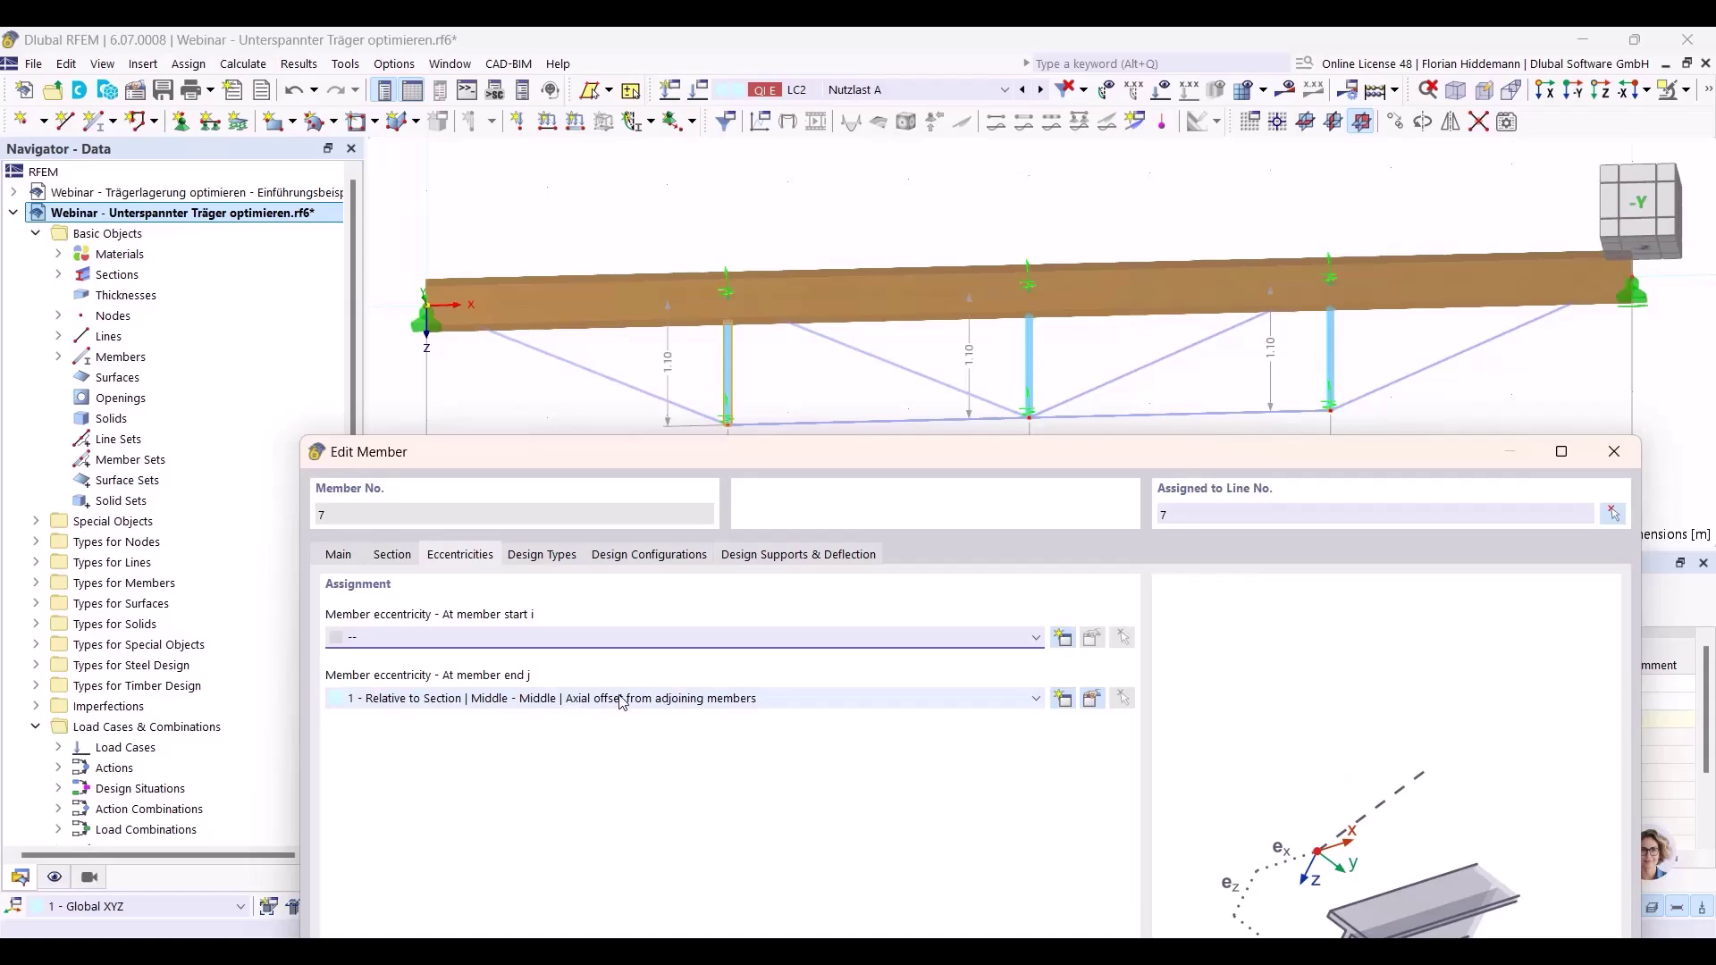
click(1094, 700)
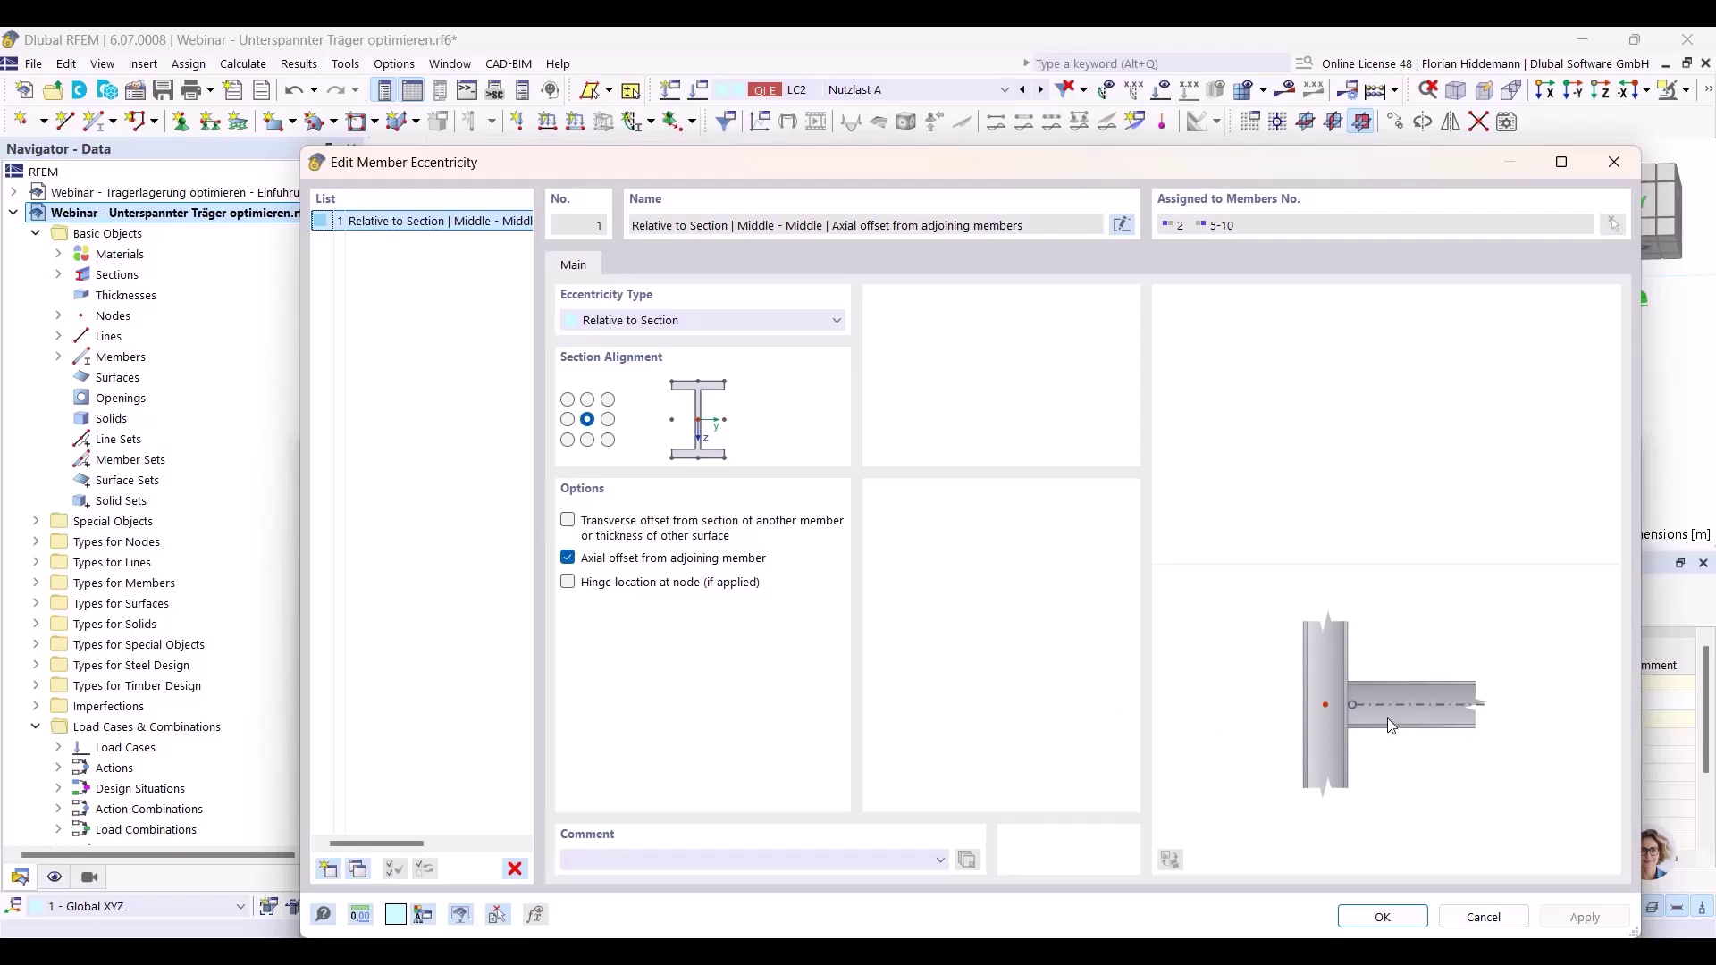
Compare the strut eccentricity with and without the axial offset from the adjoining member, keep the offset enabled, and close the member's properties.
click(570, 559)
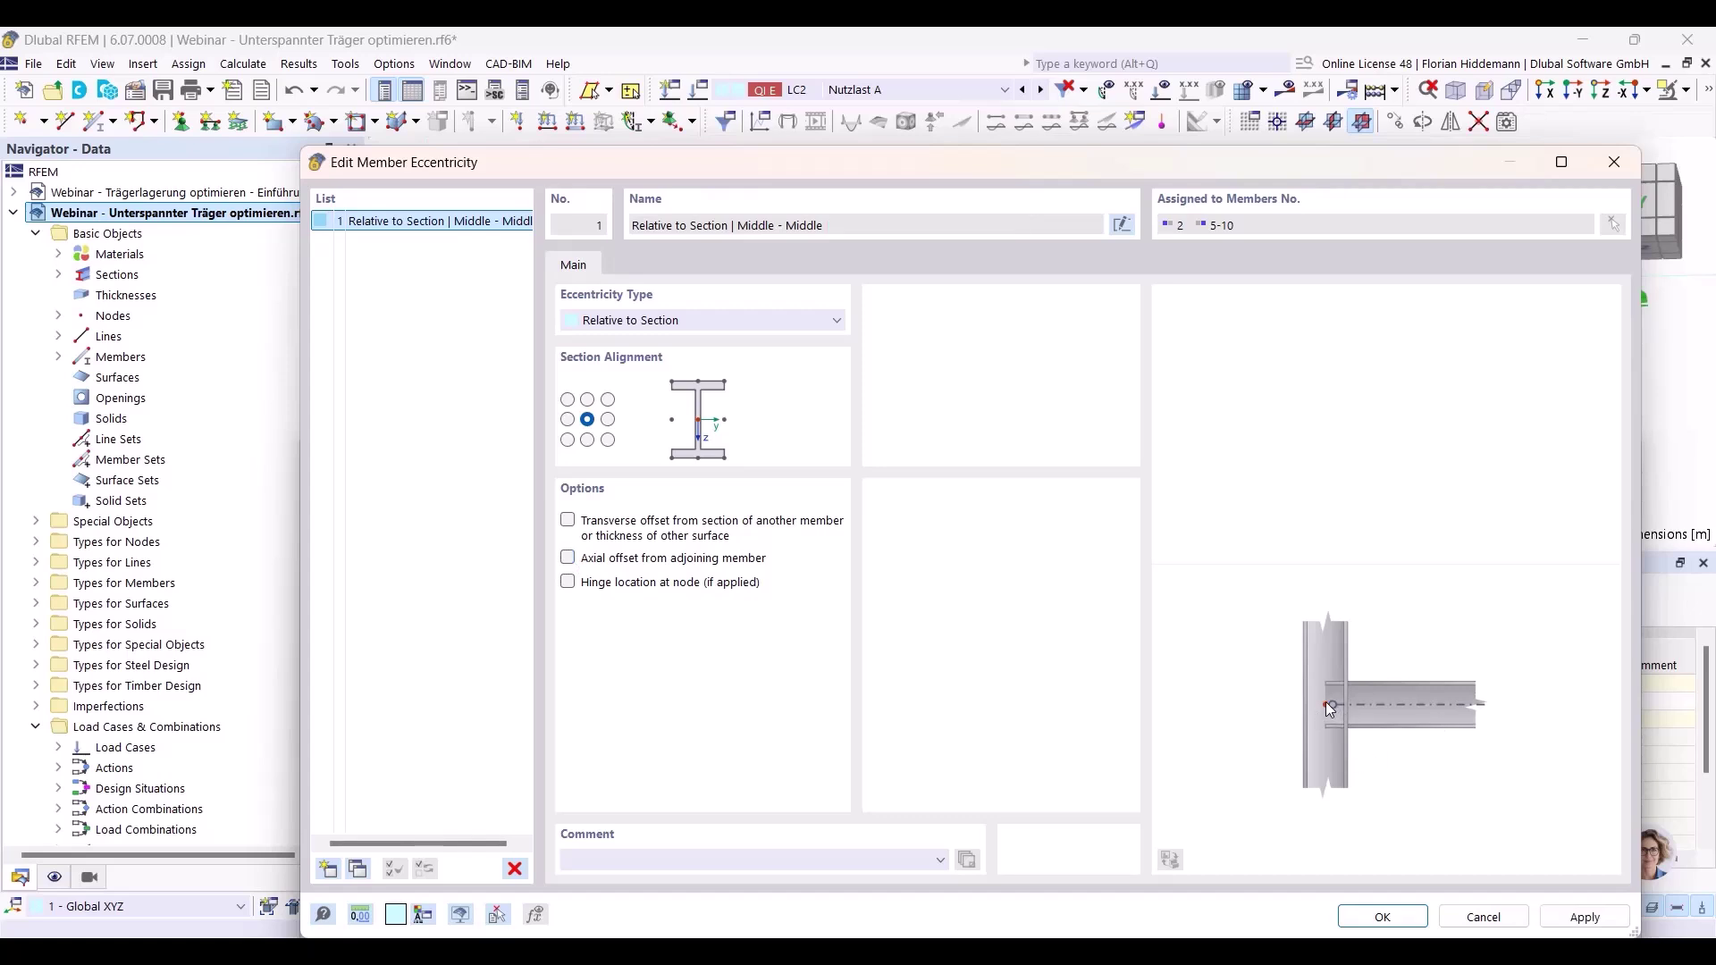
click(568, 558)
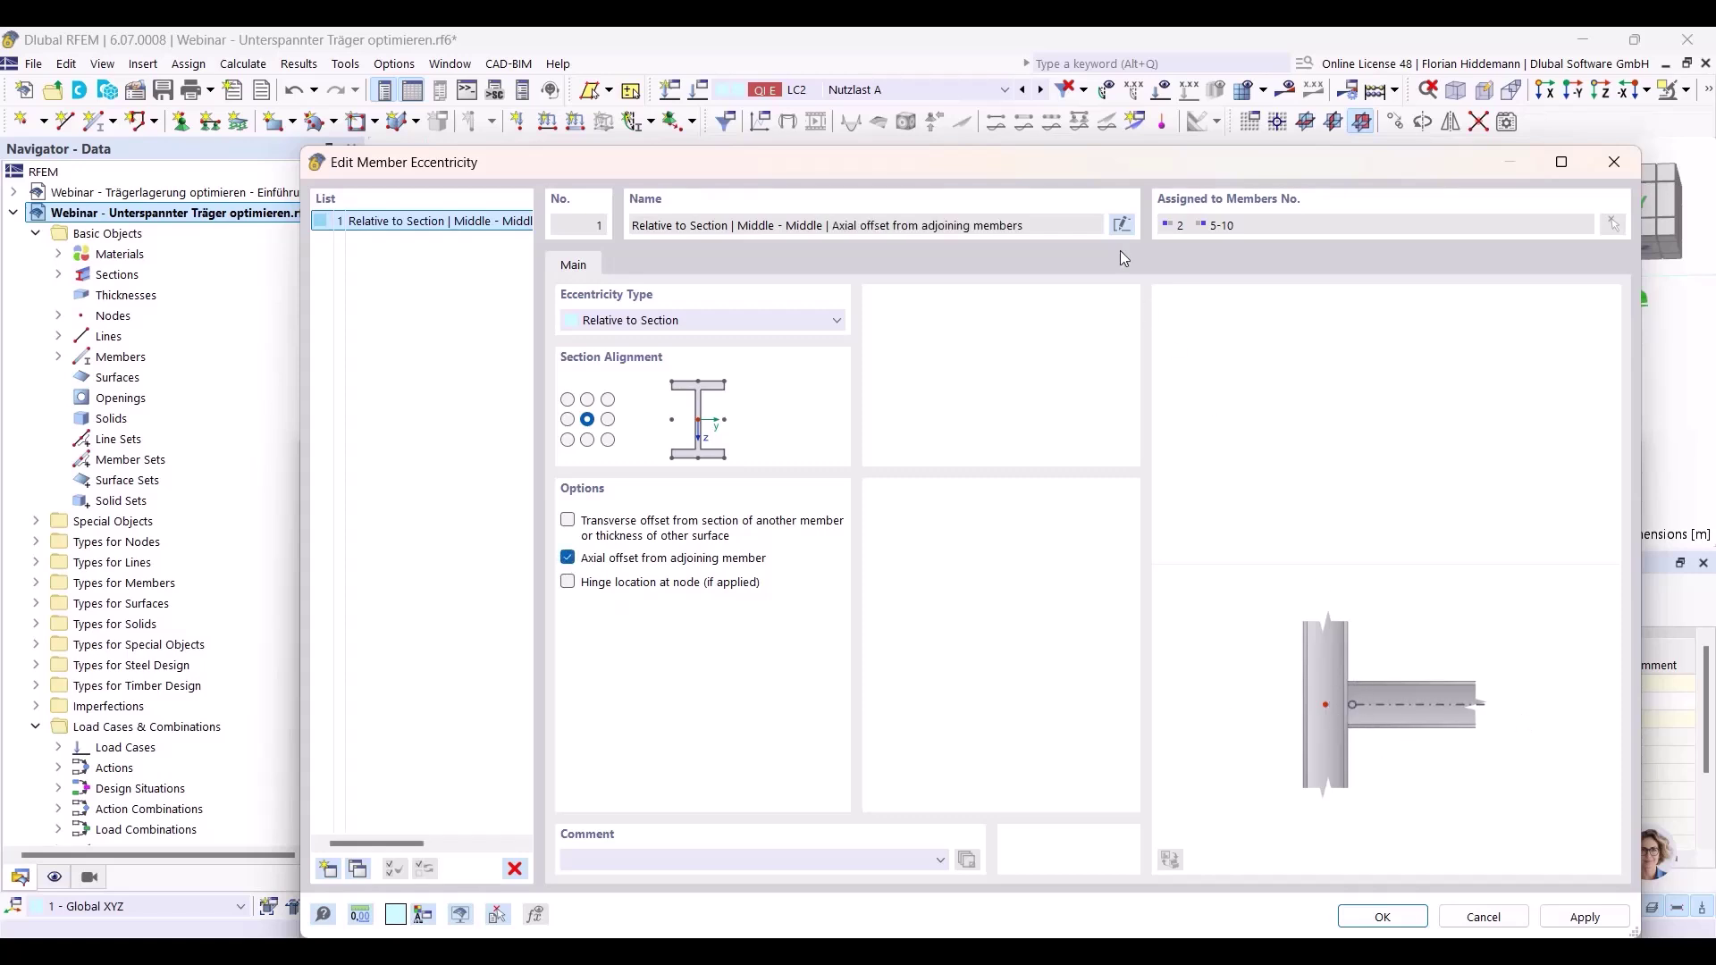
drag(1076, 168, 1048, 455)
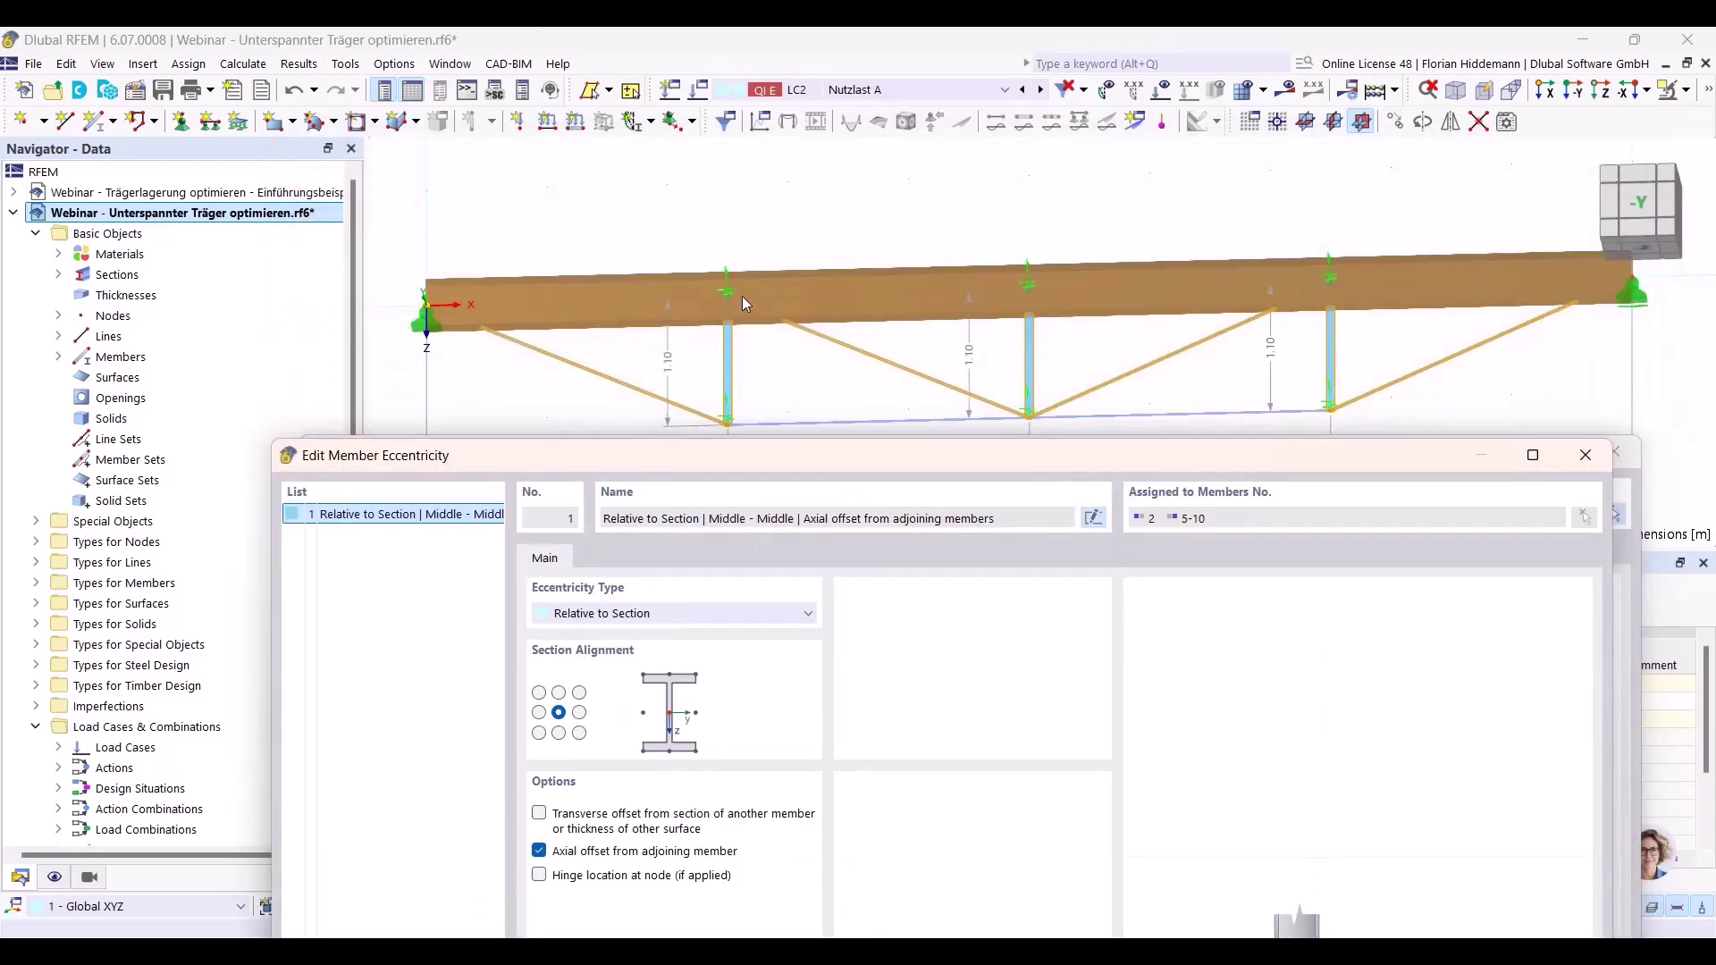
drag(830, 454, 815, 148)
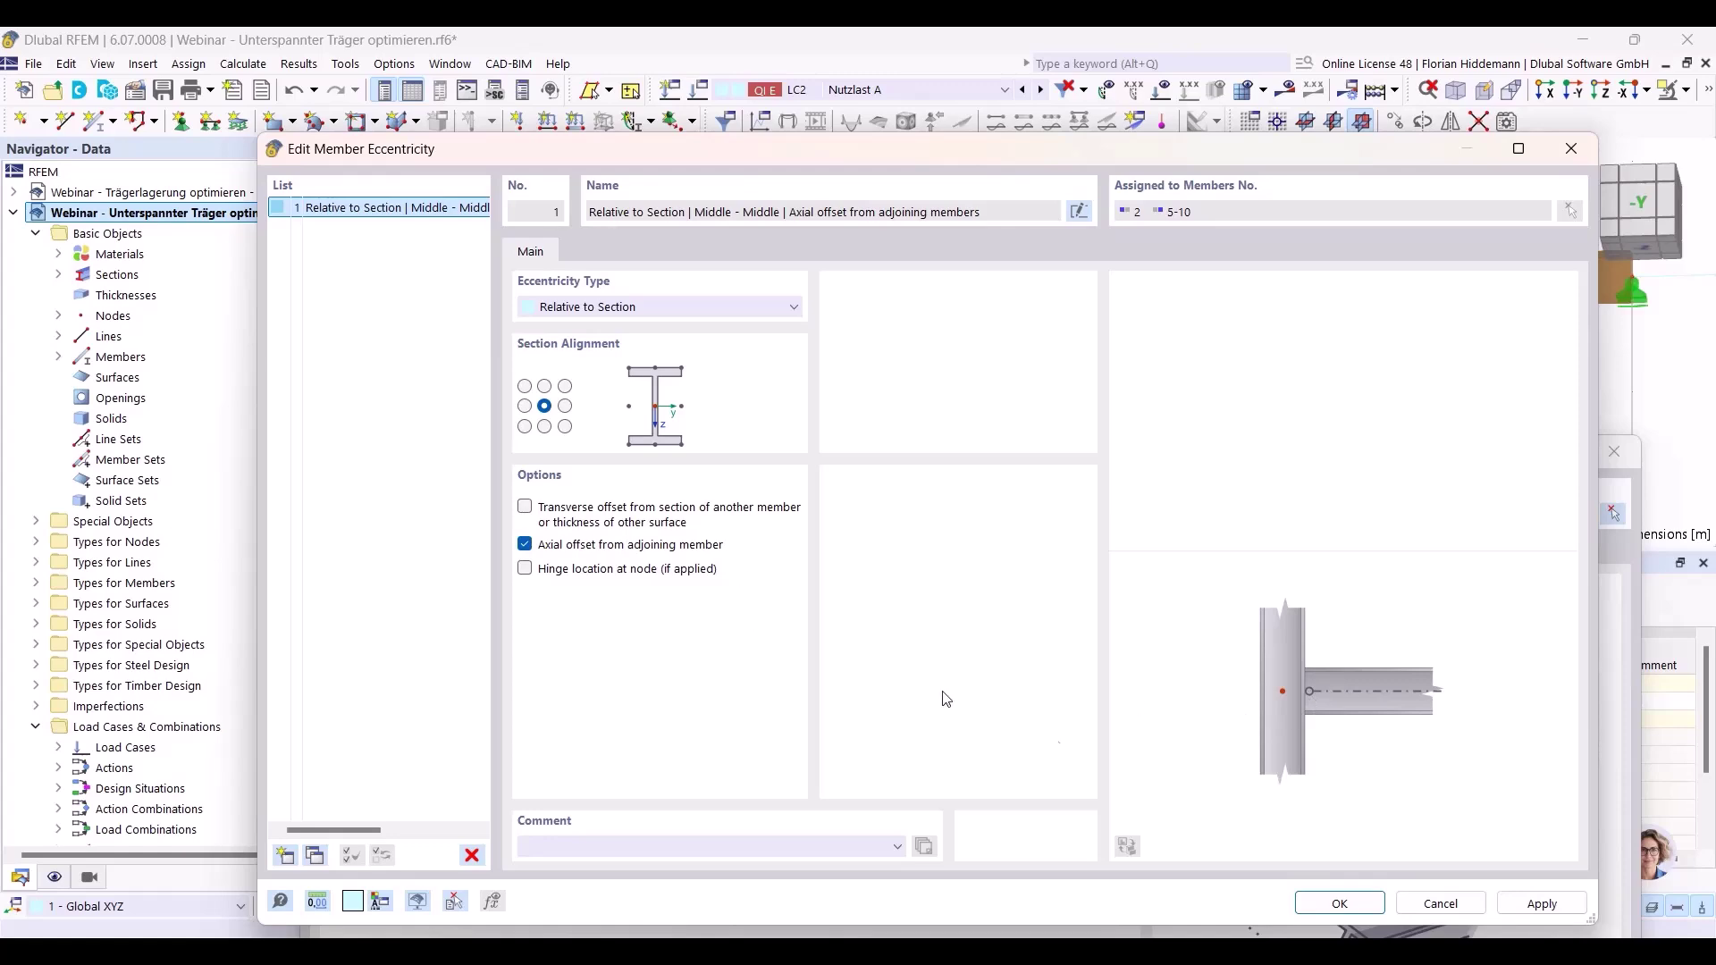
click(1325, 898)
drag(927, 459, 813, 90)
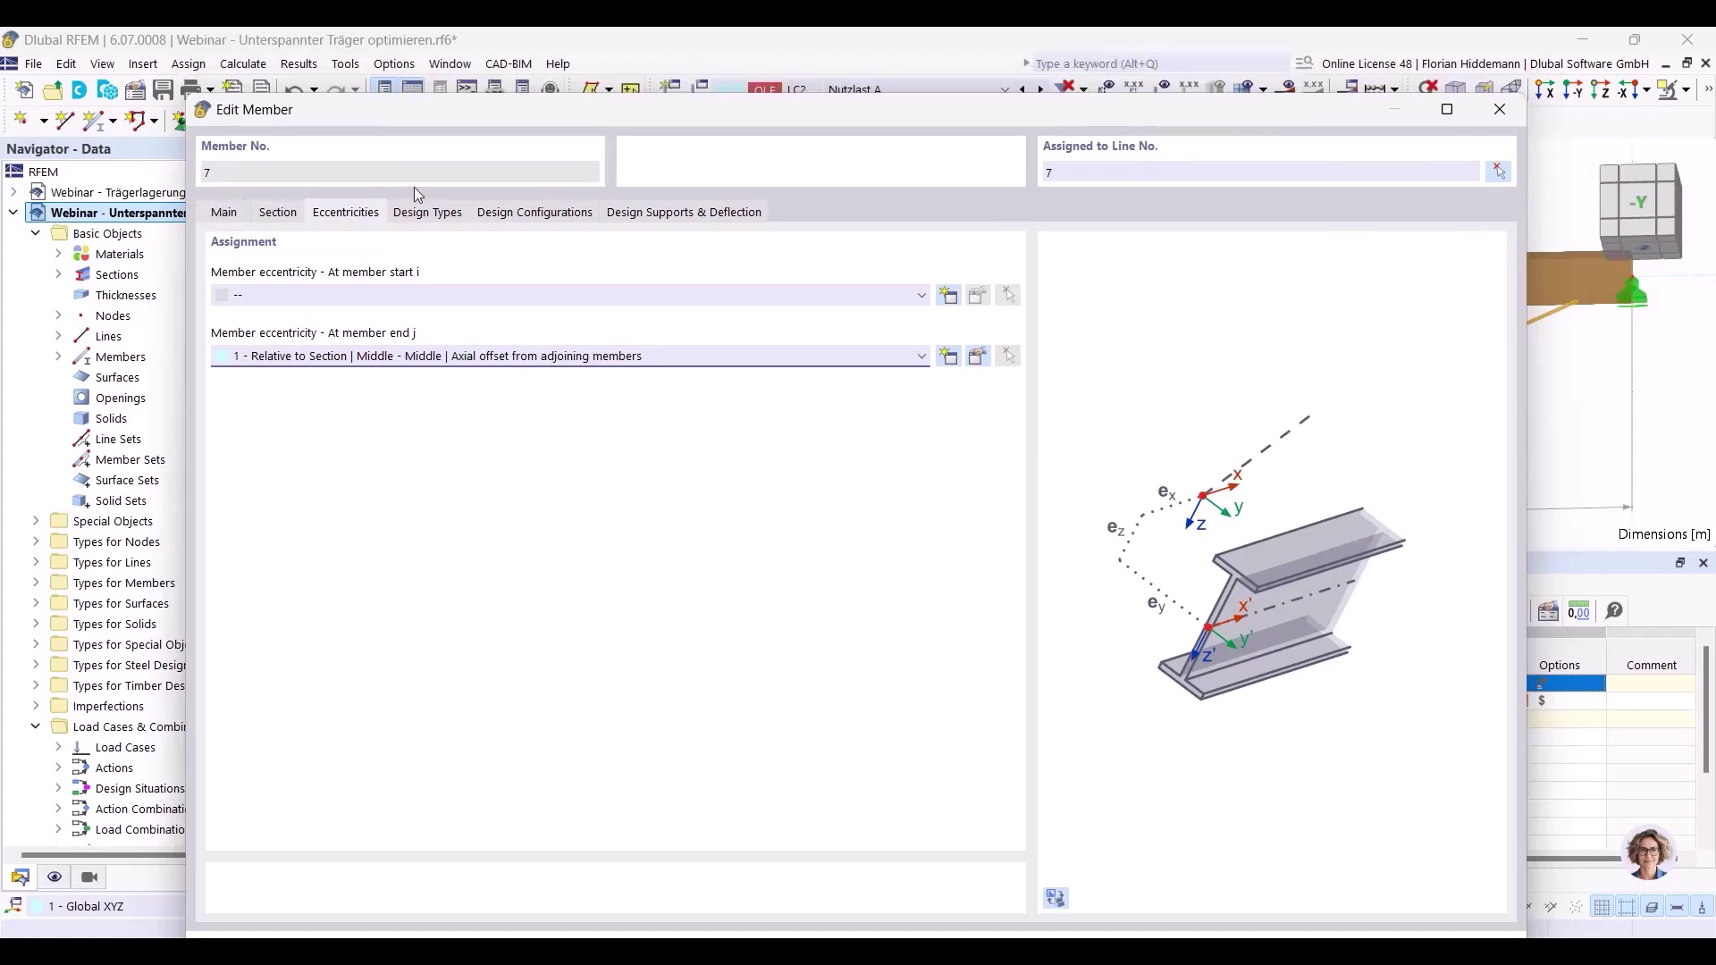
double_click(433, 89)
click(1462, 926)
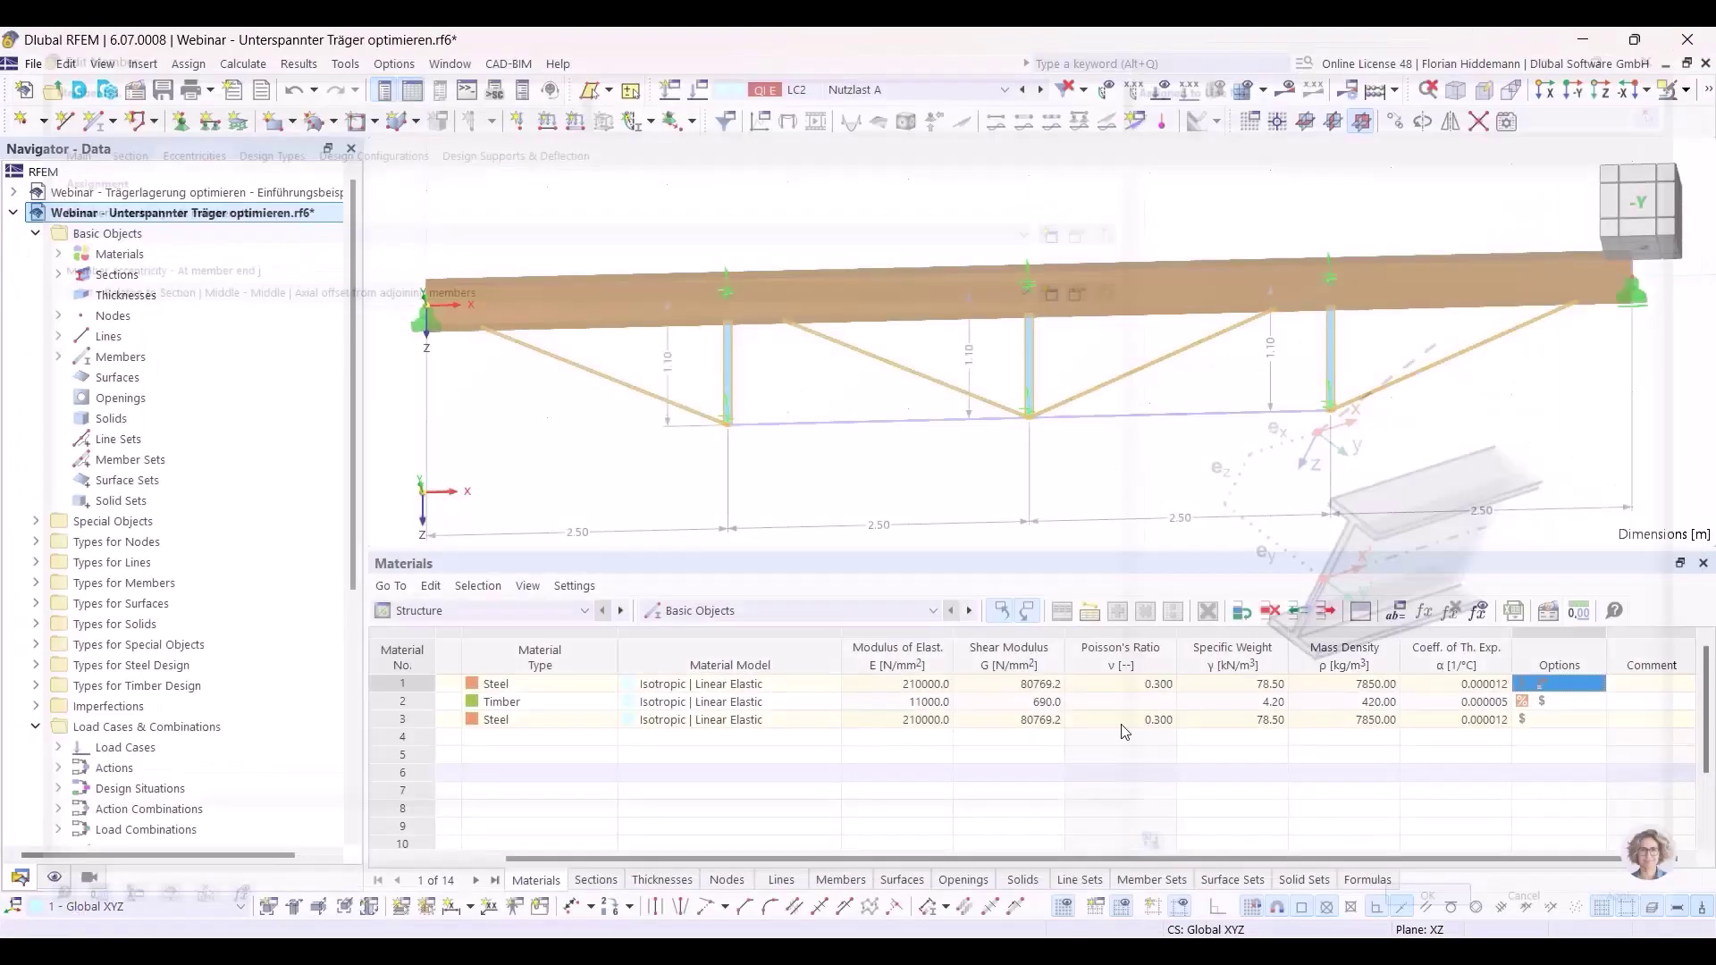
Check the particle swarm minimum-cost optimization settings and their values to optimize, and close them without changes.
ctrl+middle_drag(873, 372, 469, 314)
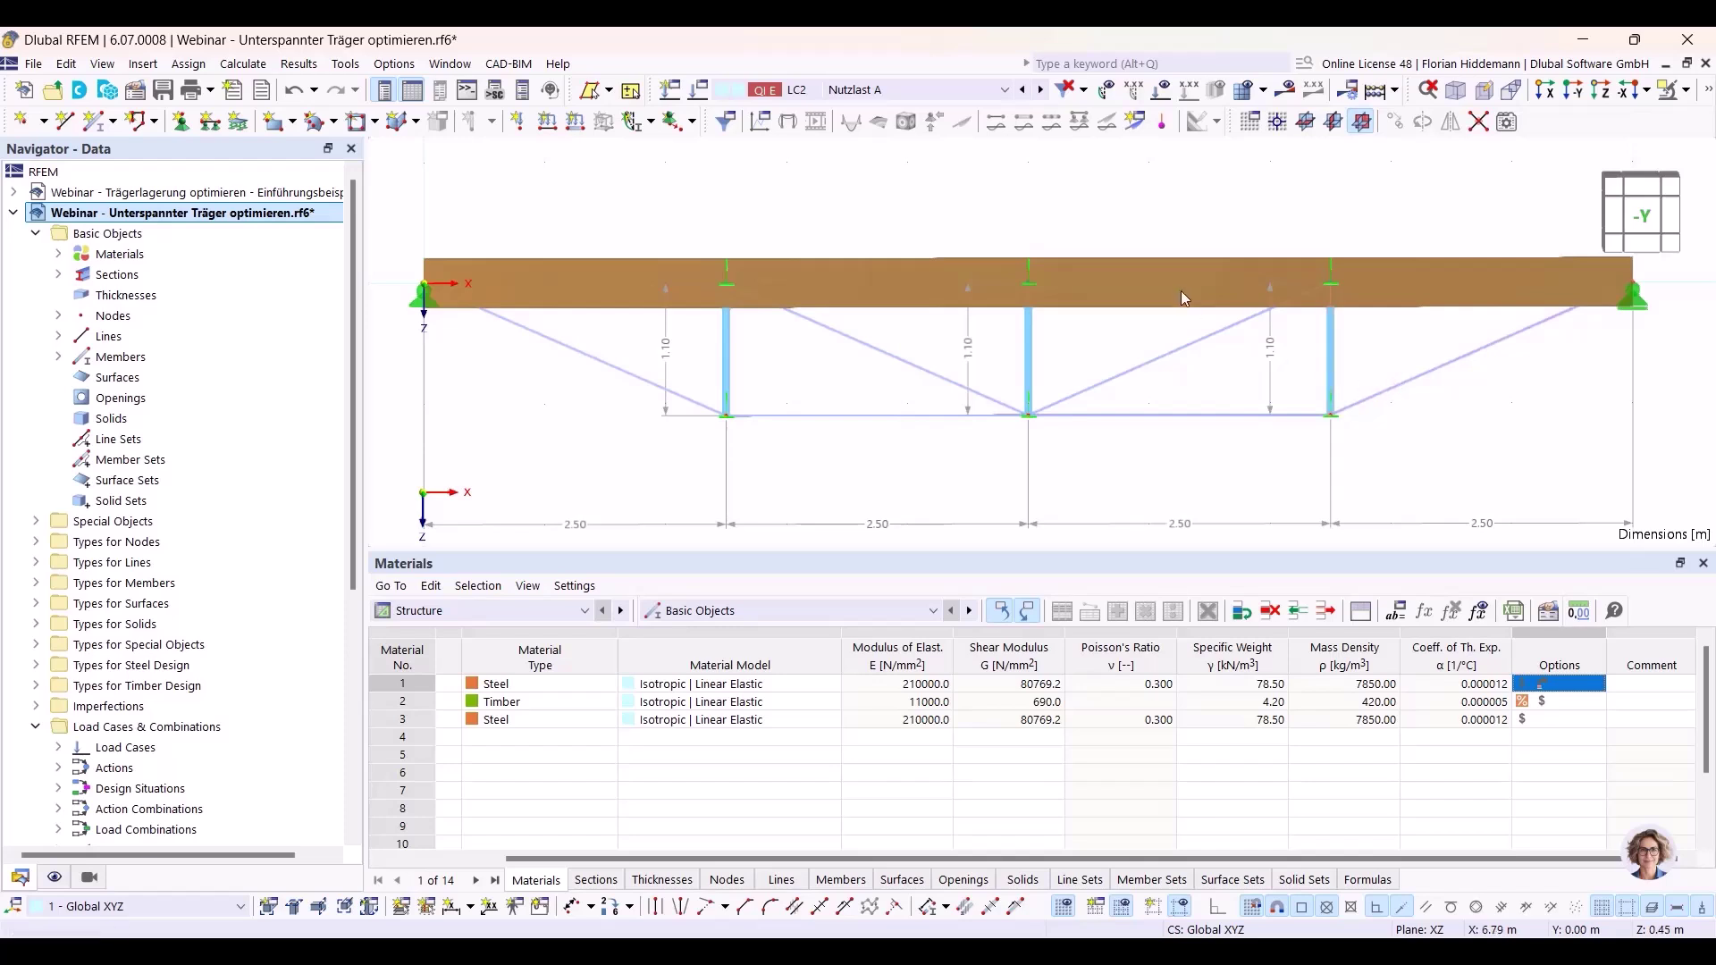
middle_drag(1175, 227, 1184, 193)
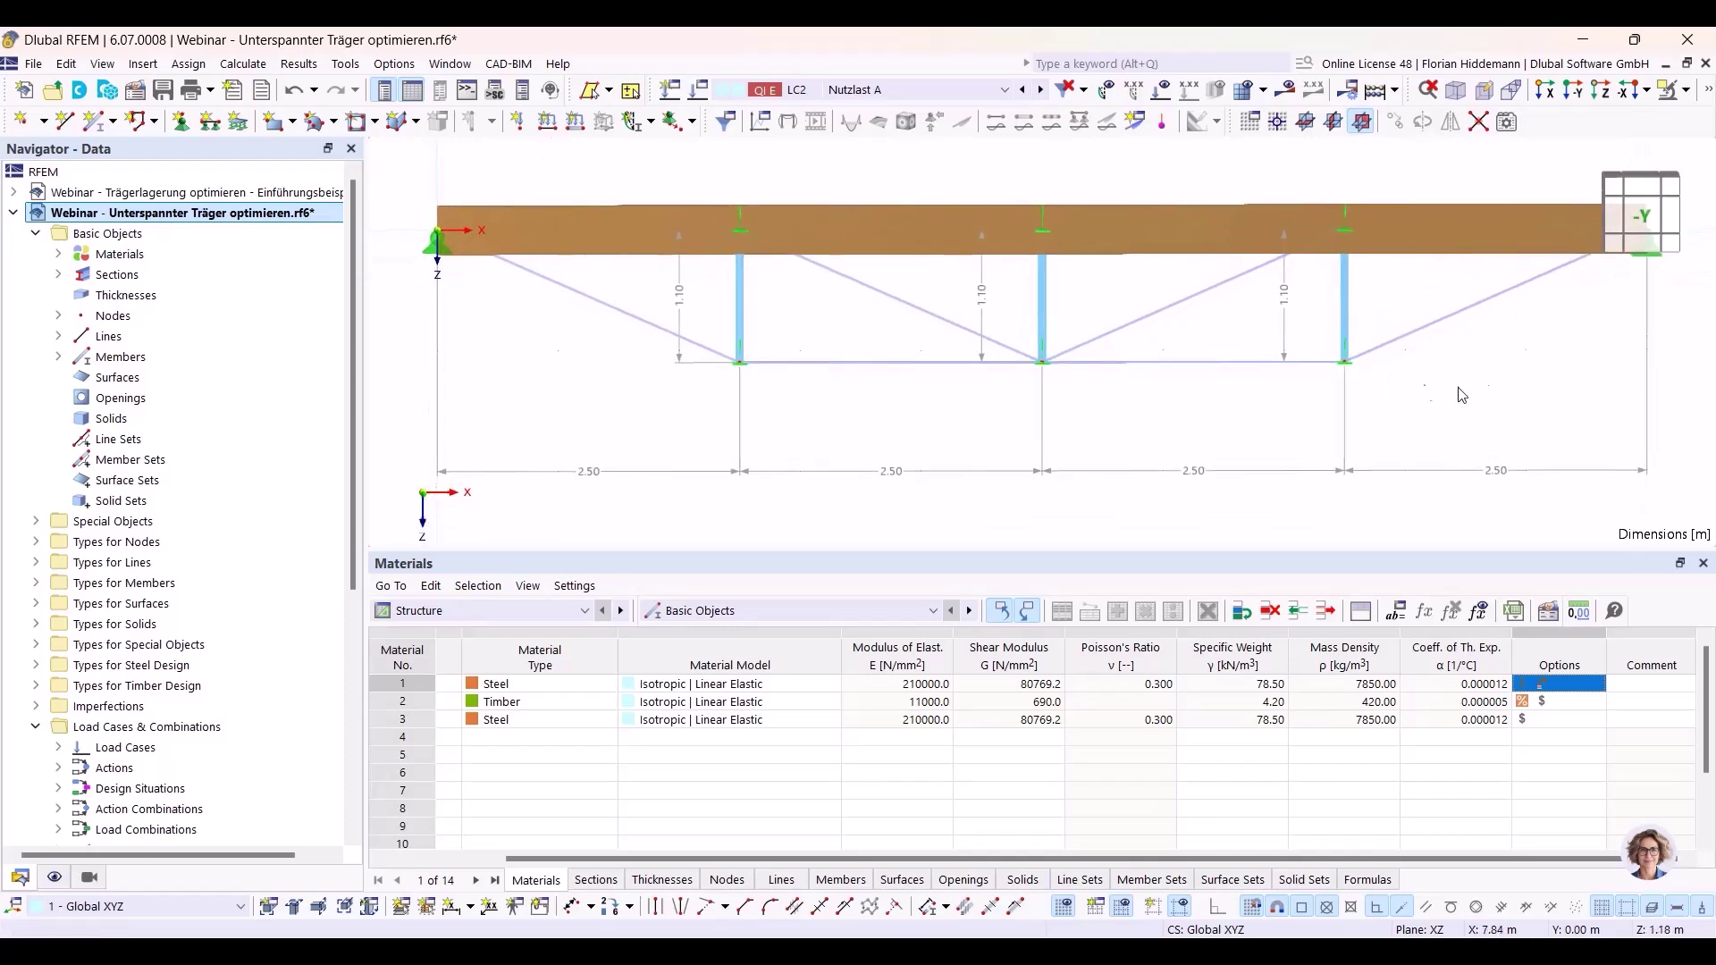
scroll(1510, 371, down, 2)
middle_drag(1511, 371, 1392, 396)
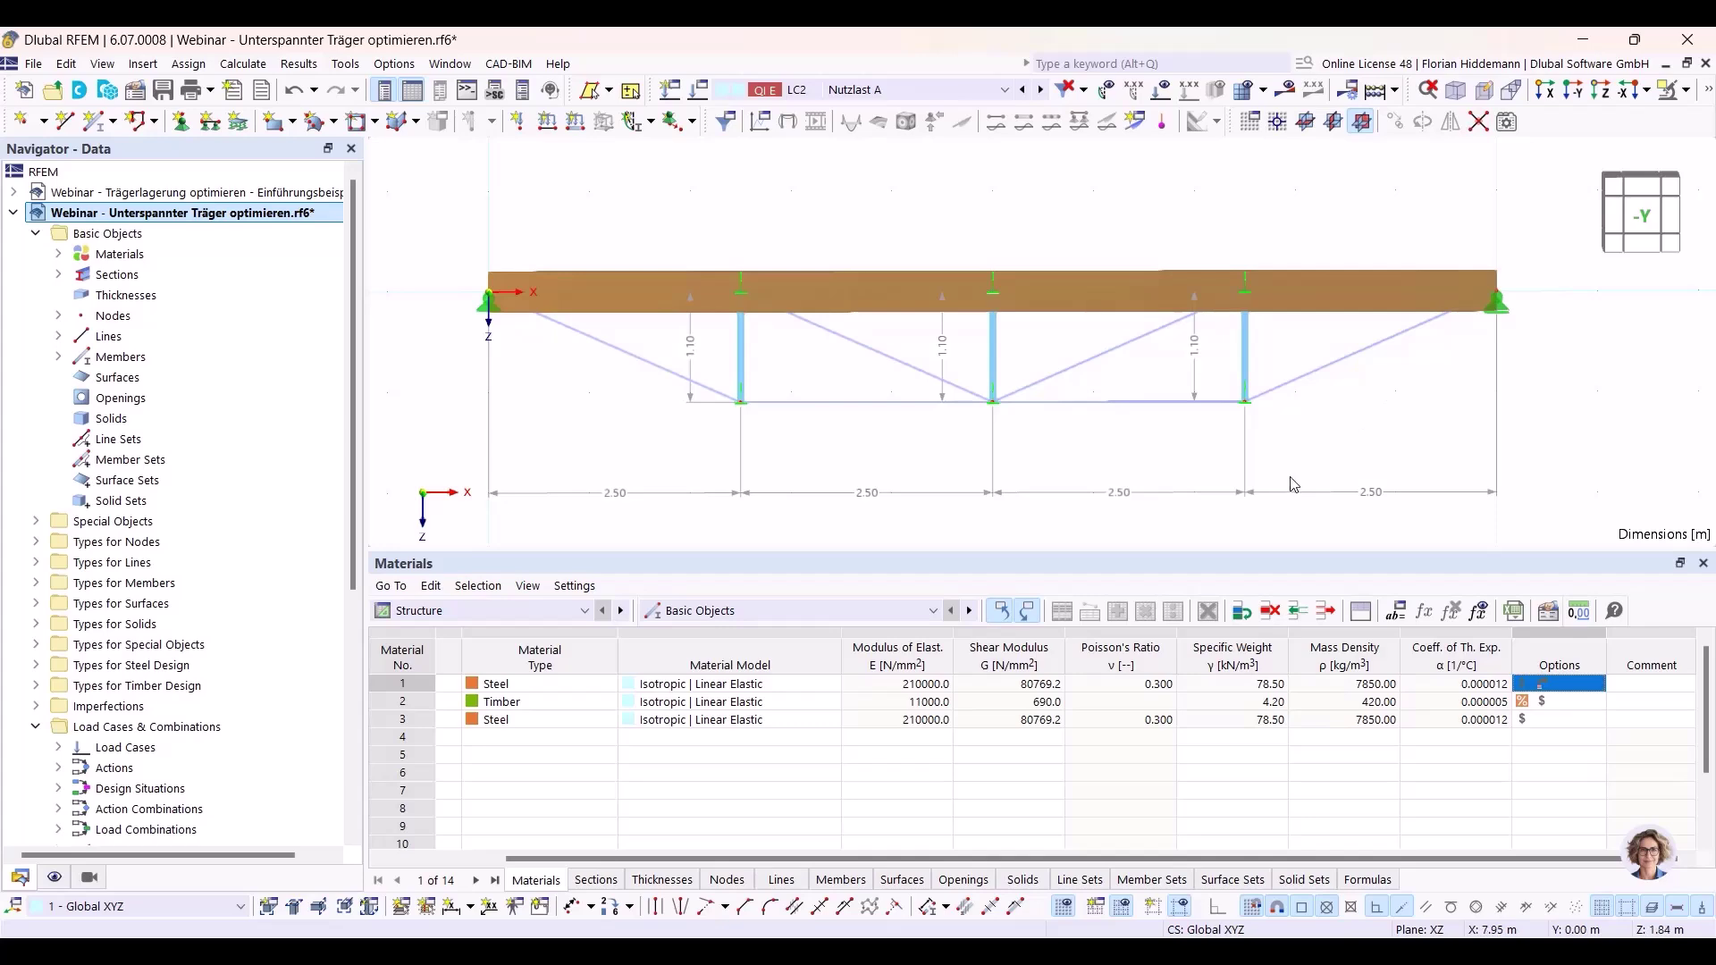
click(296, 65)
click(296, 65)
click(295, 65)
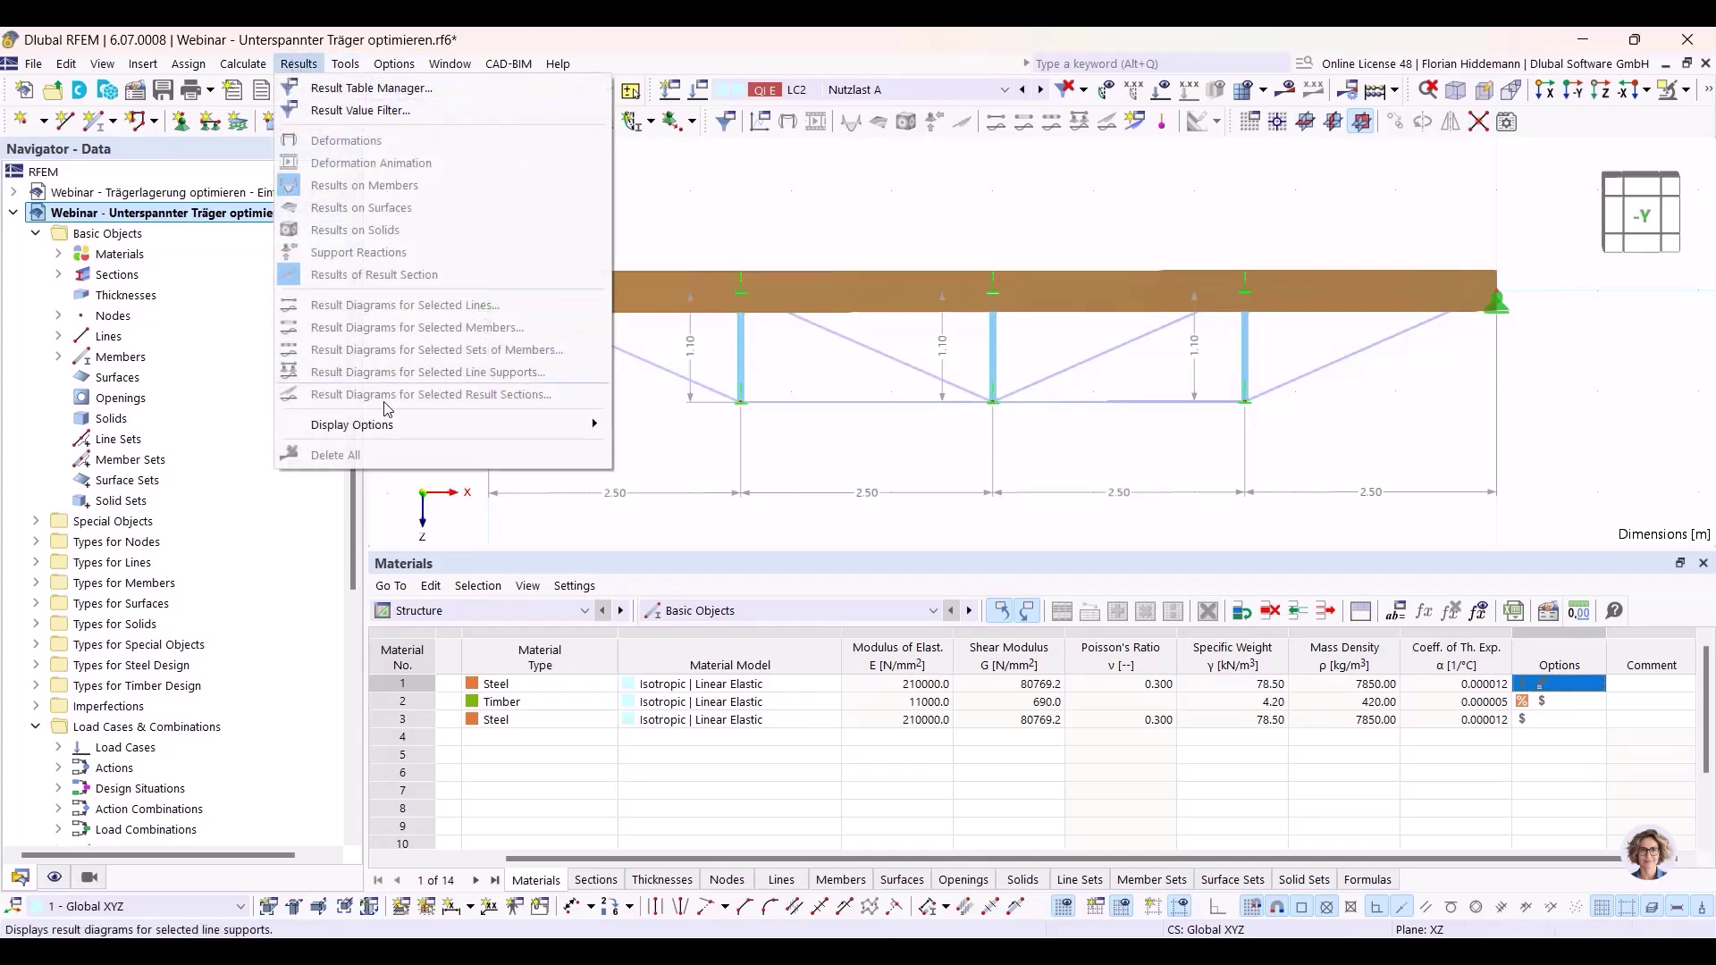
click(243, 63)
click(340, 606)
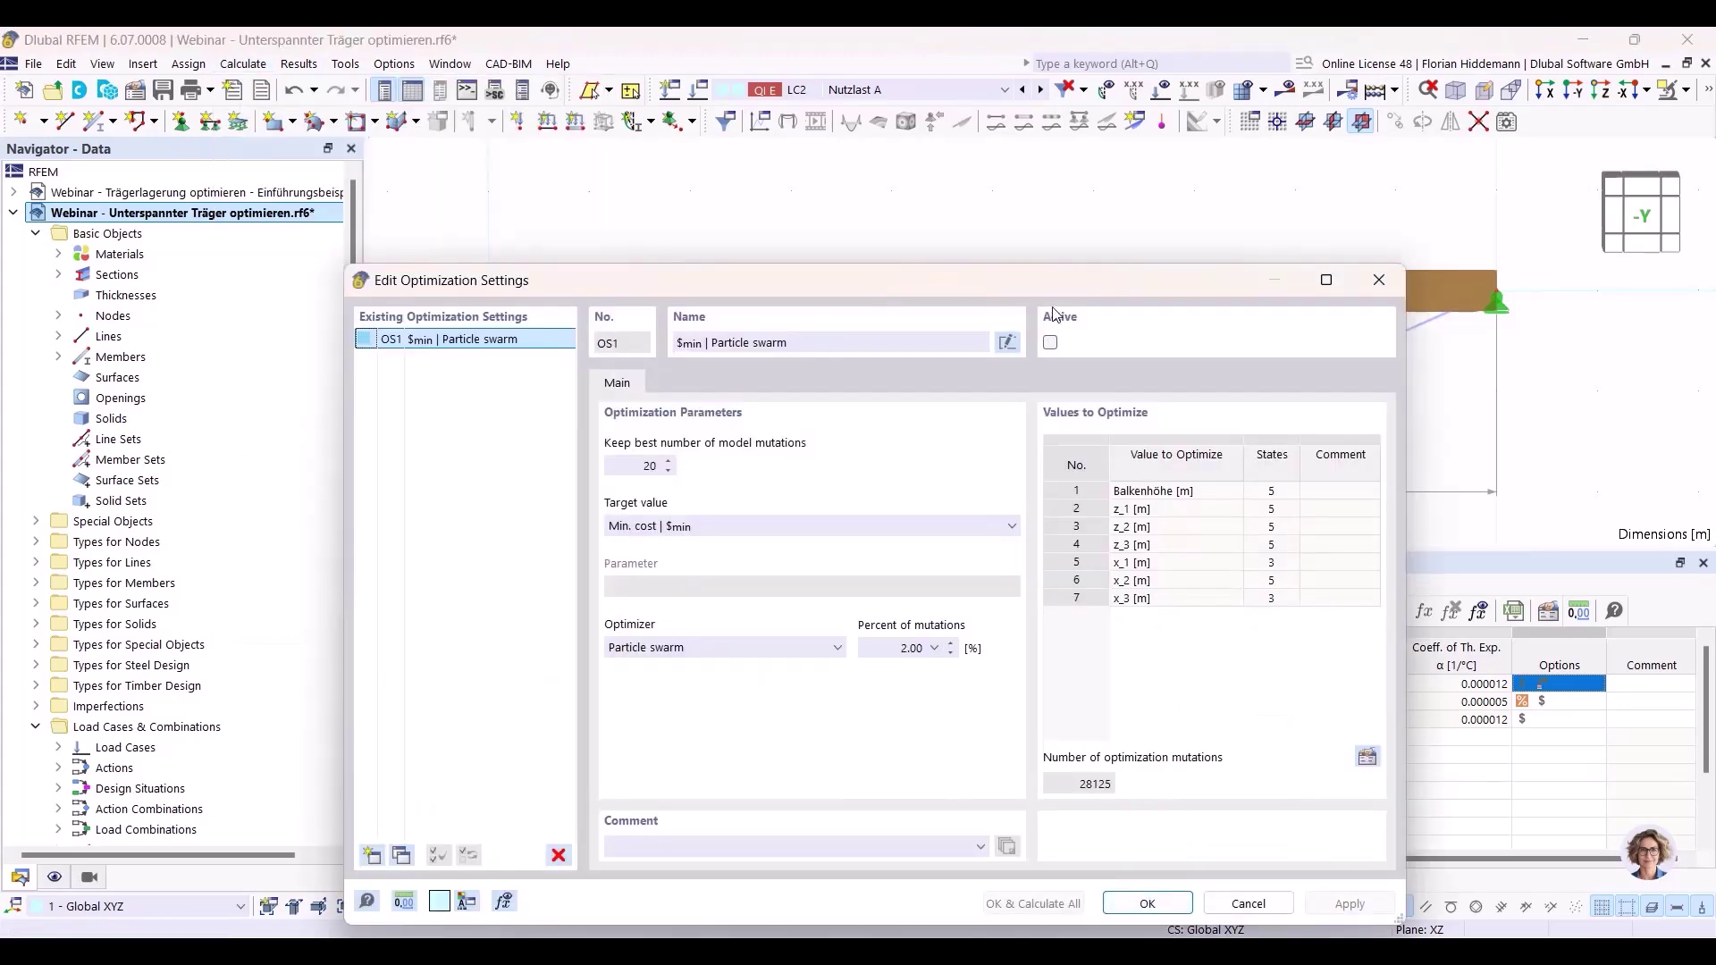
click(1249, 902)
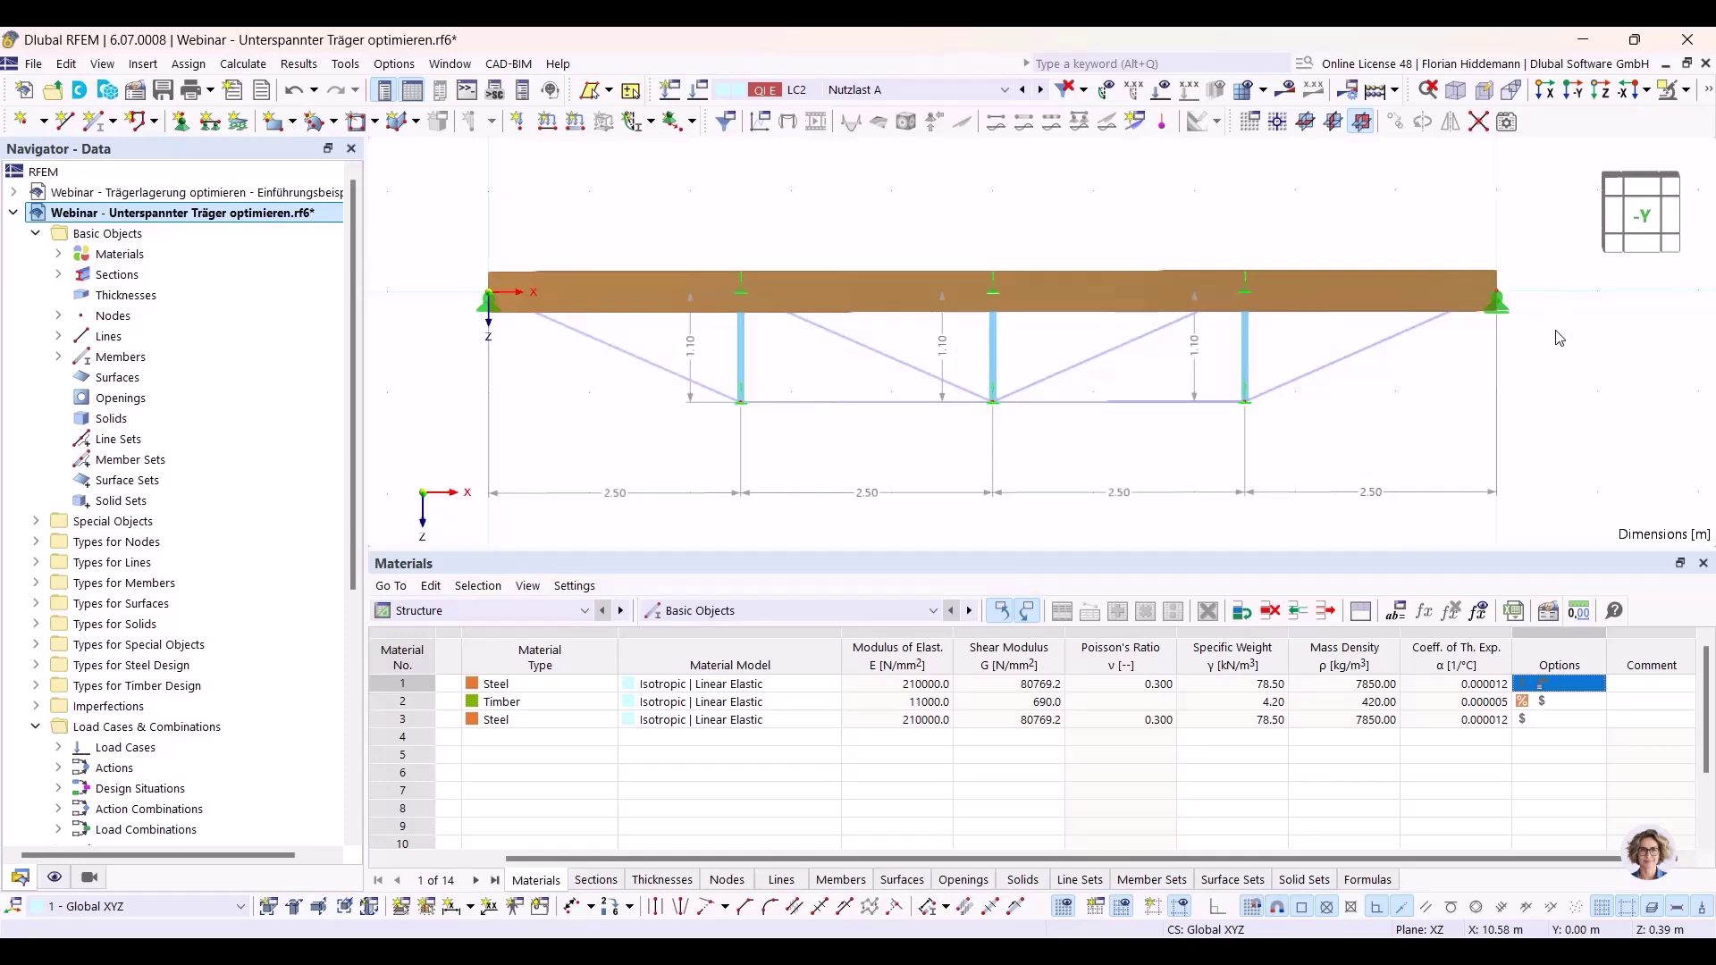
Calculate the model and examine the steel and timber design check ratios in the Design Overview table.
key(F5)
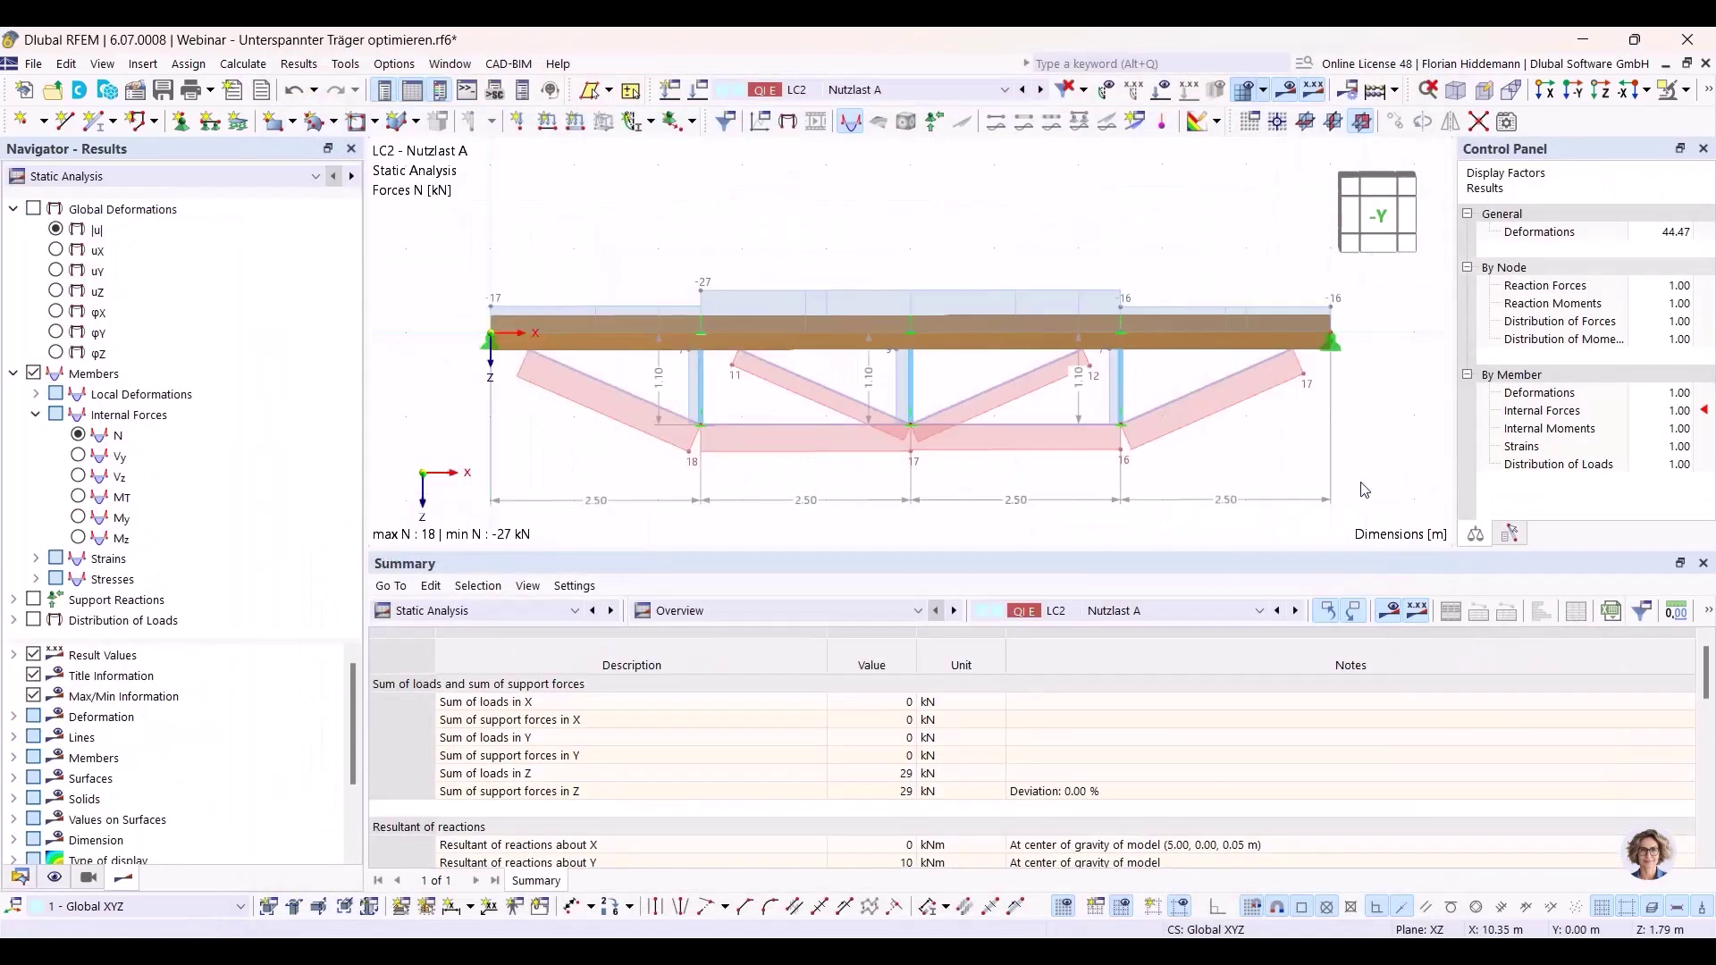
middle_drag(1362, 490, 1330, 401)
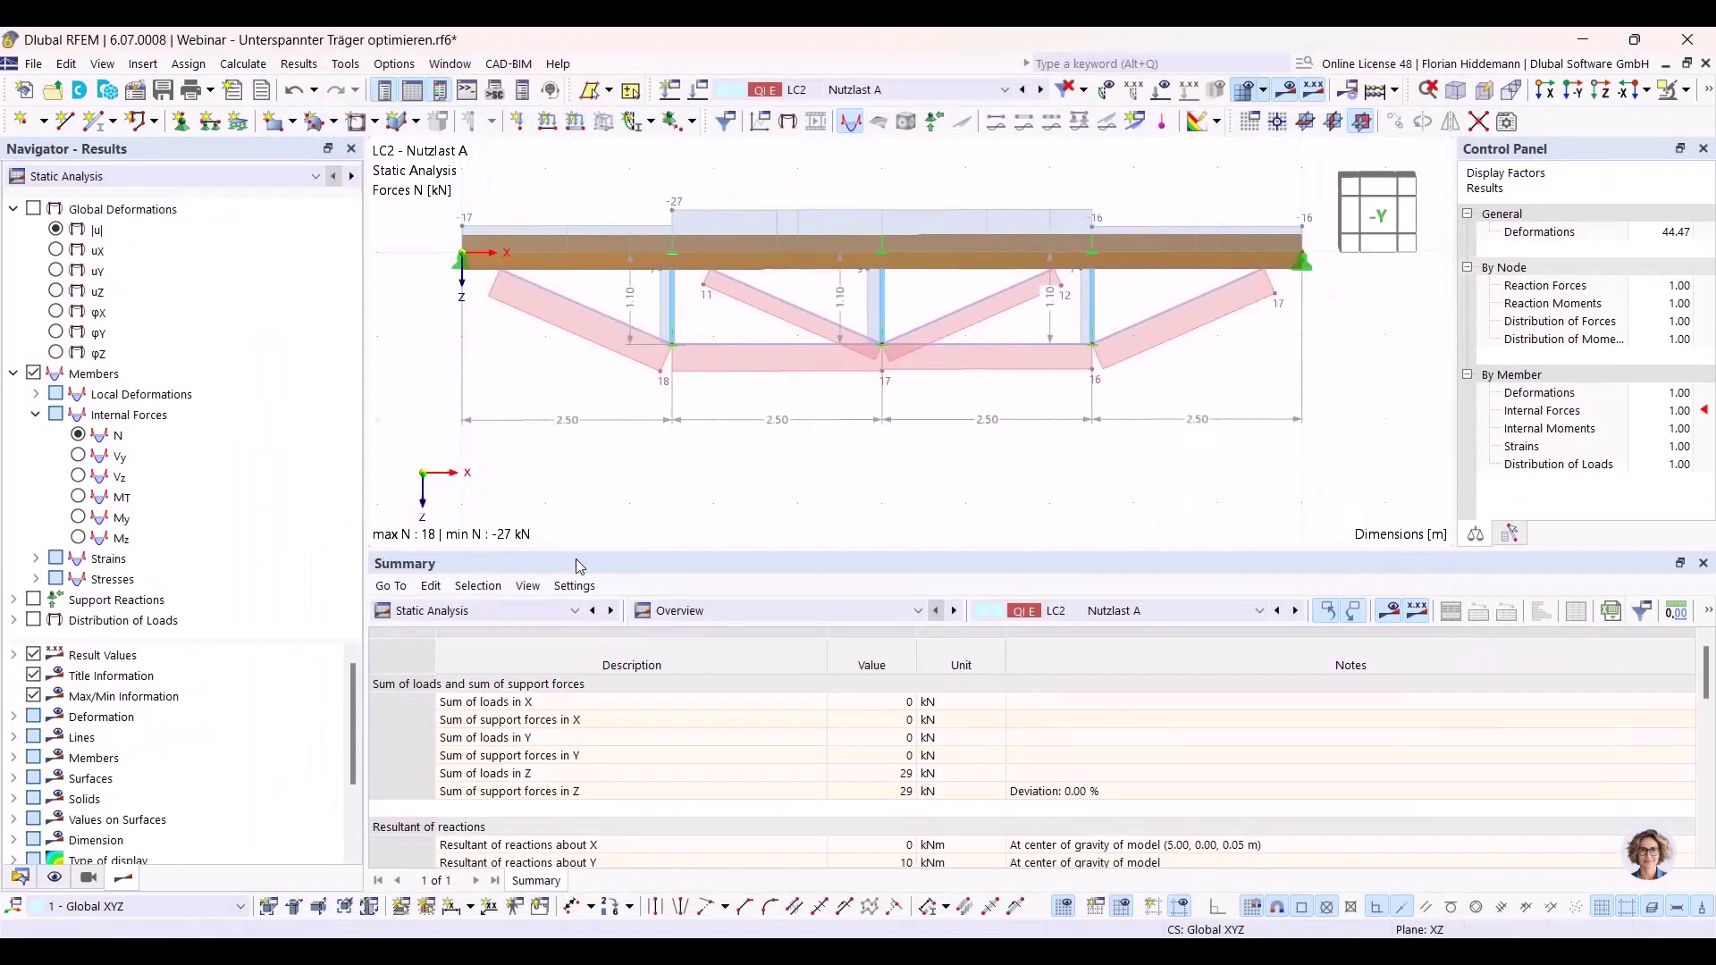
drag(575, 548, 576, 483)
click(541, 545)
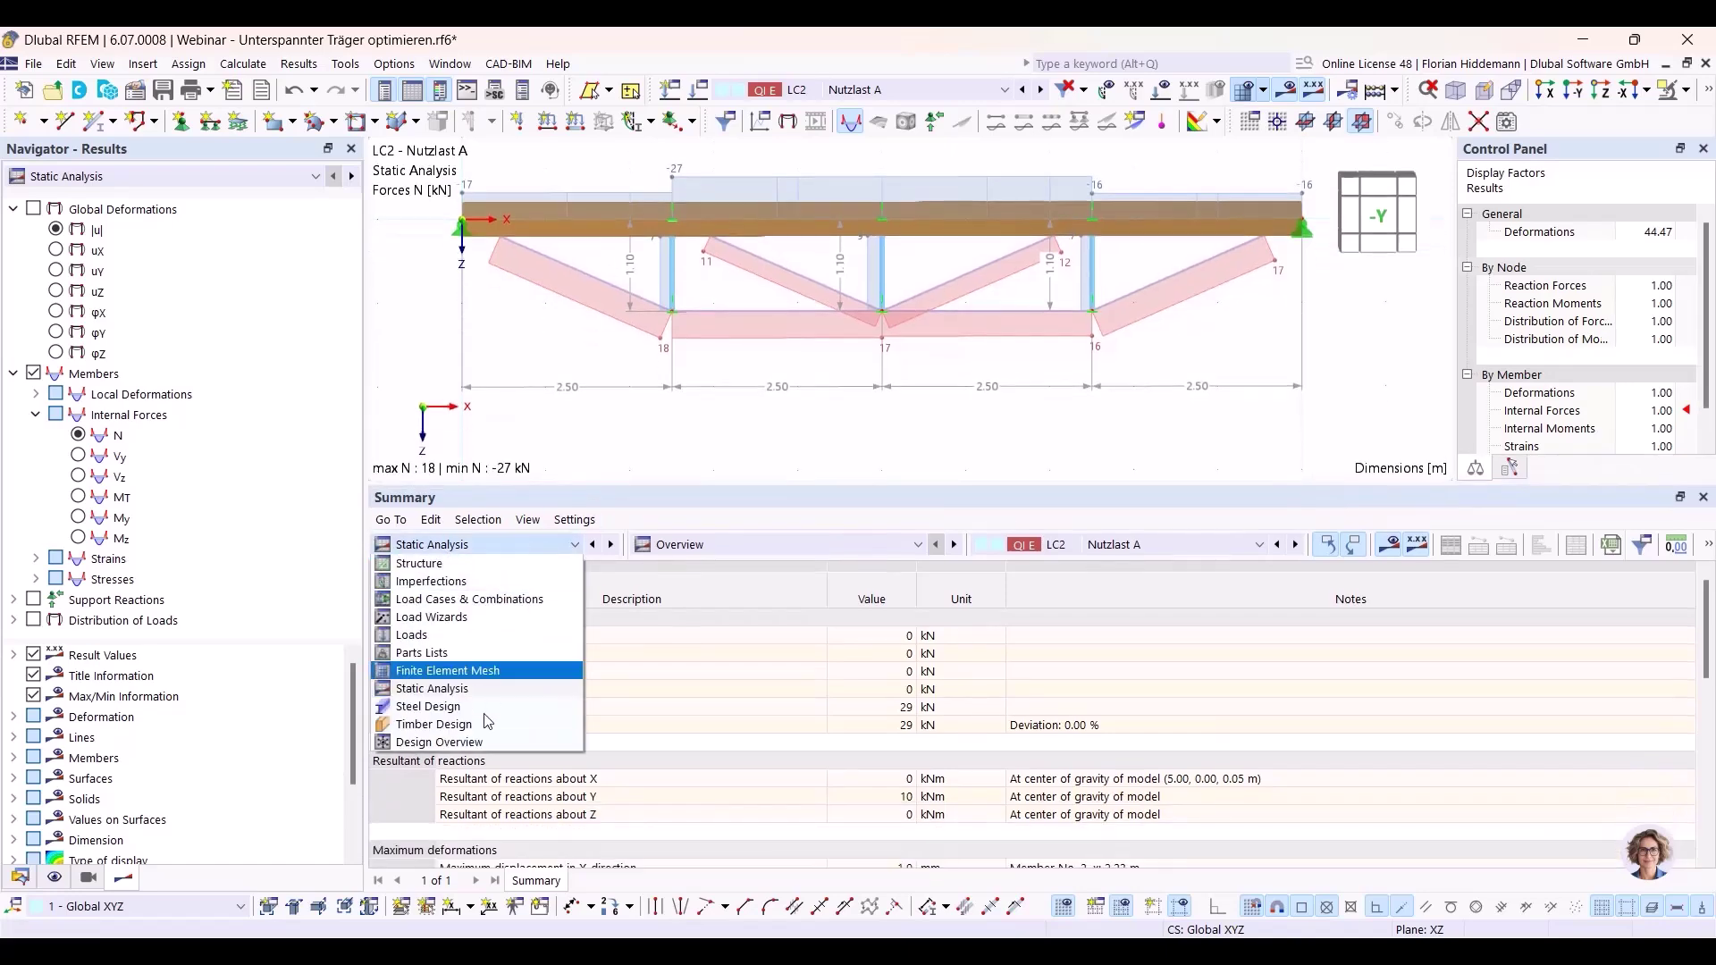
click(476, 745)
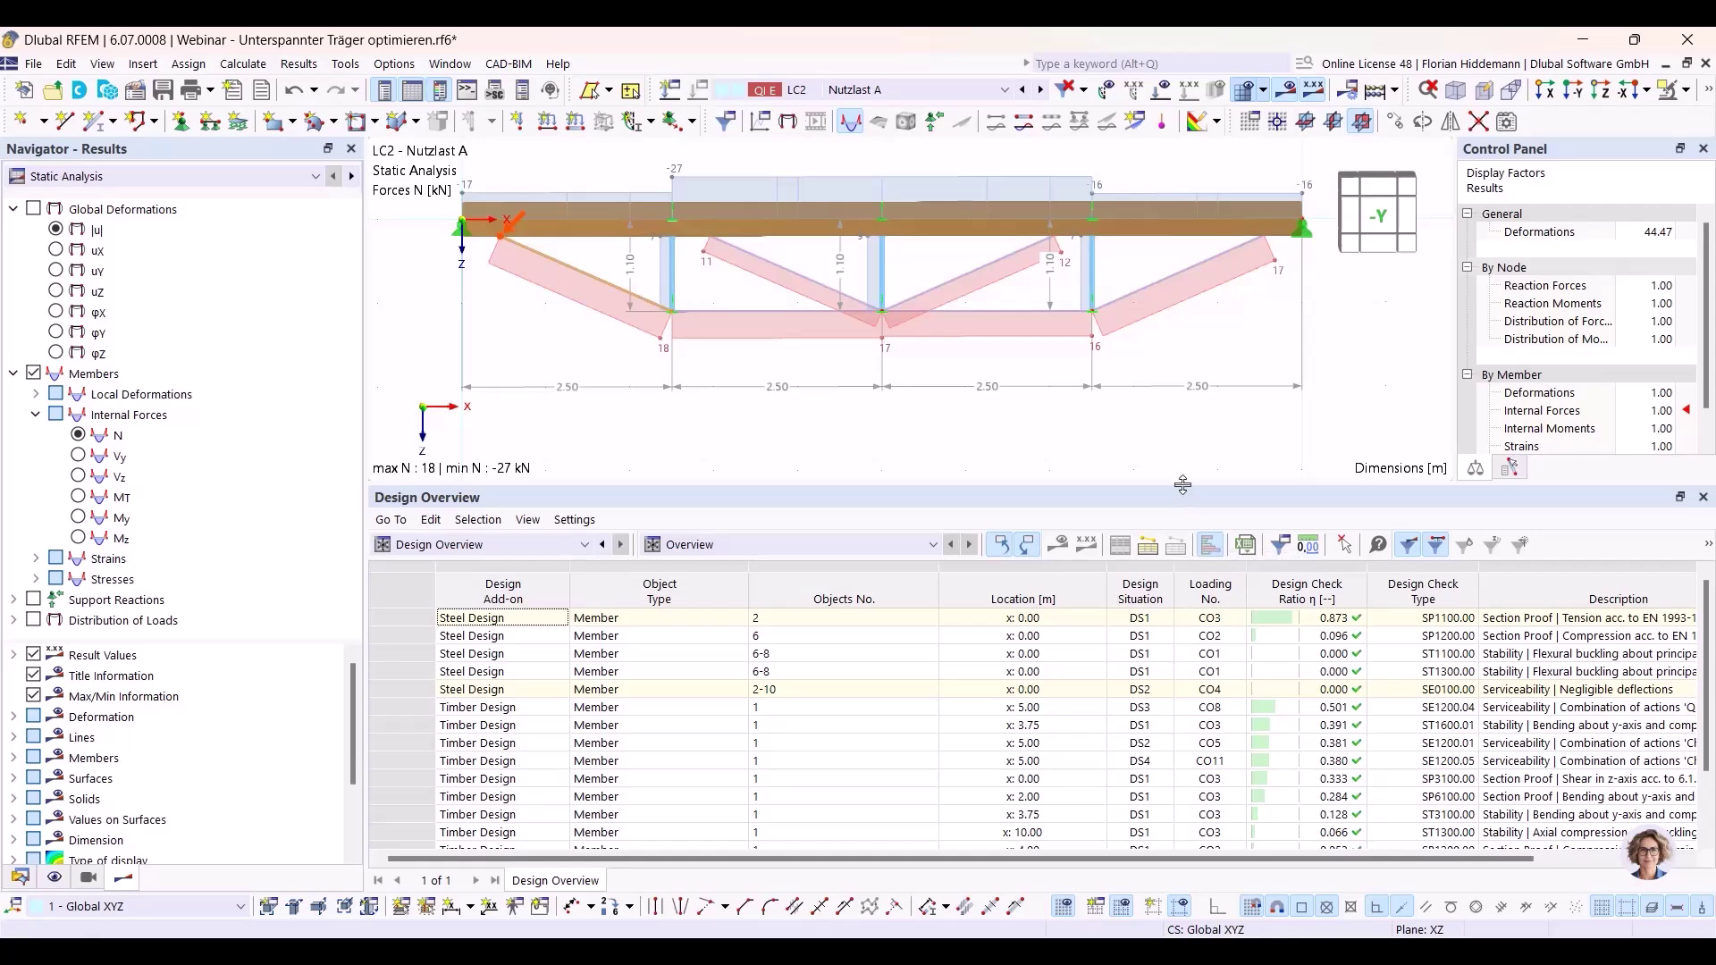
drag(1183, 485, 1183, 463)
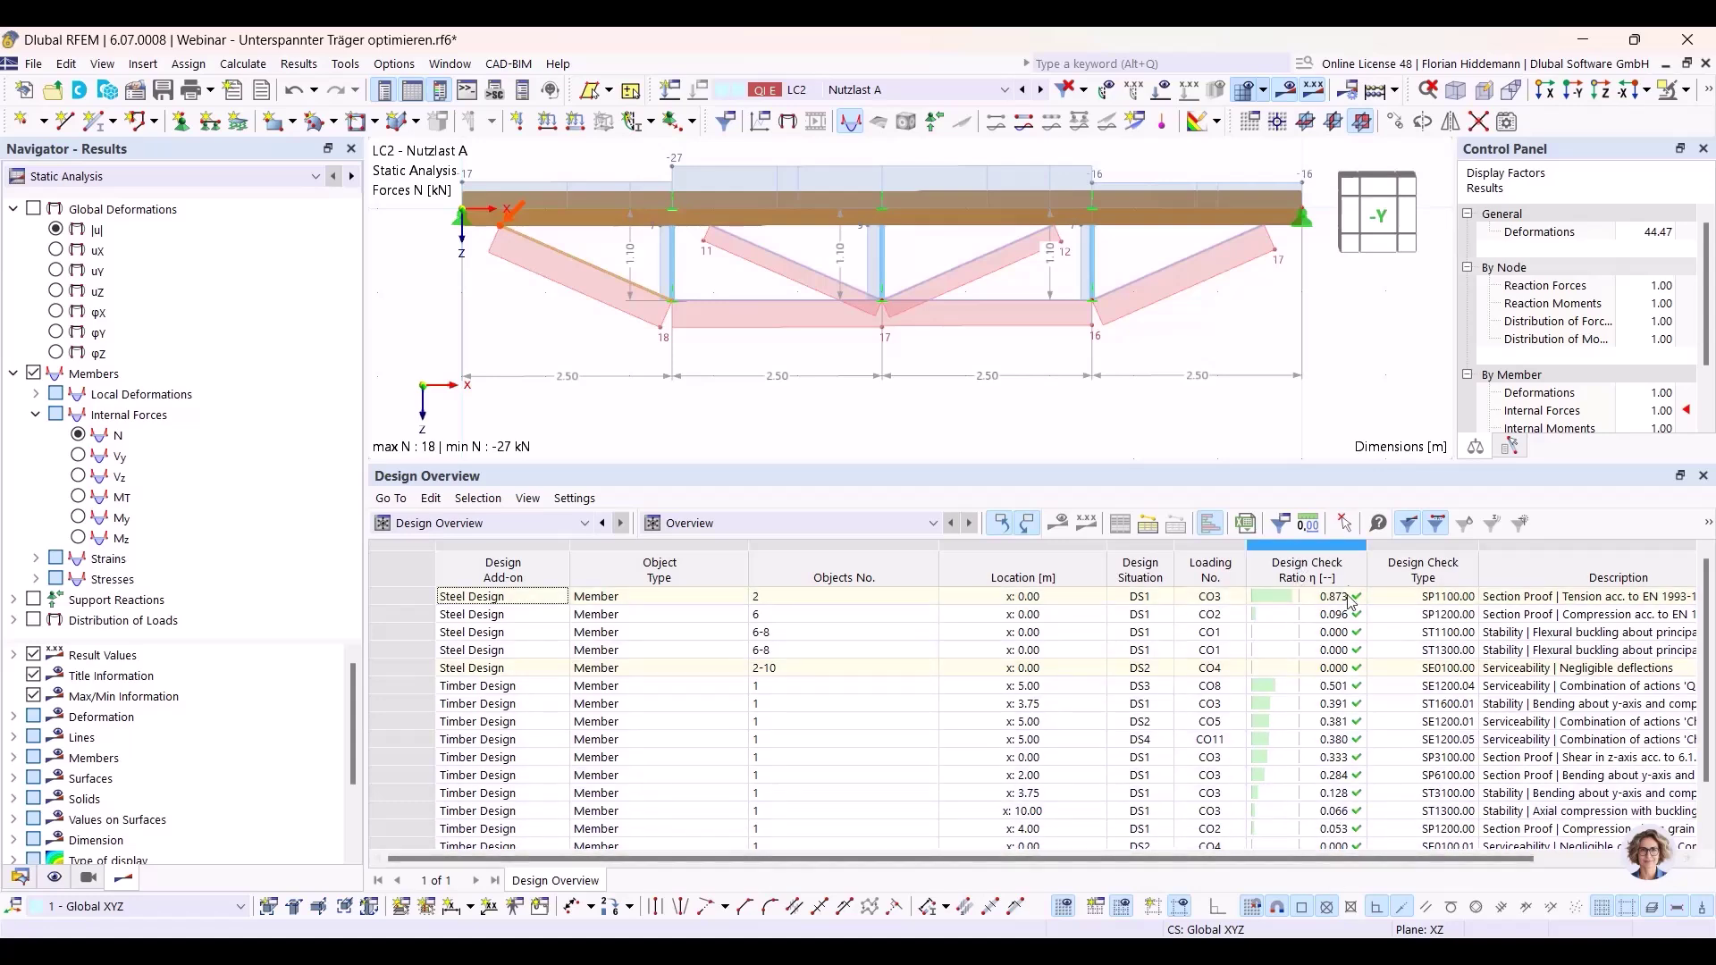
drag(1171, 462, 1171, 568)
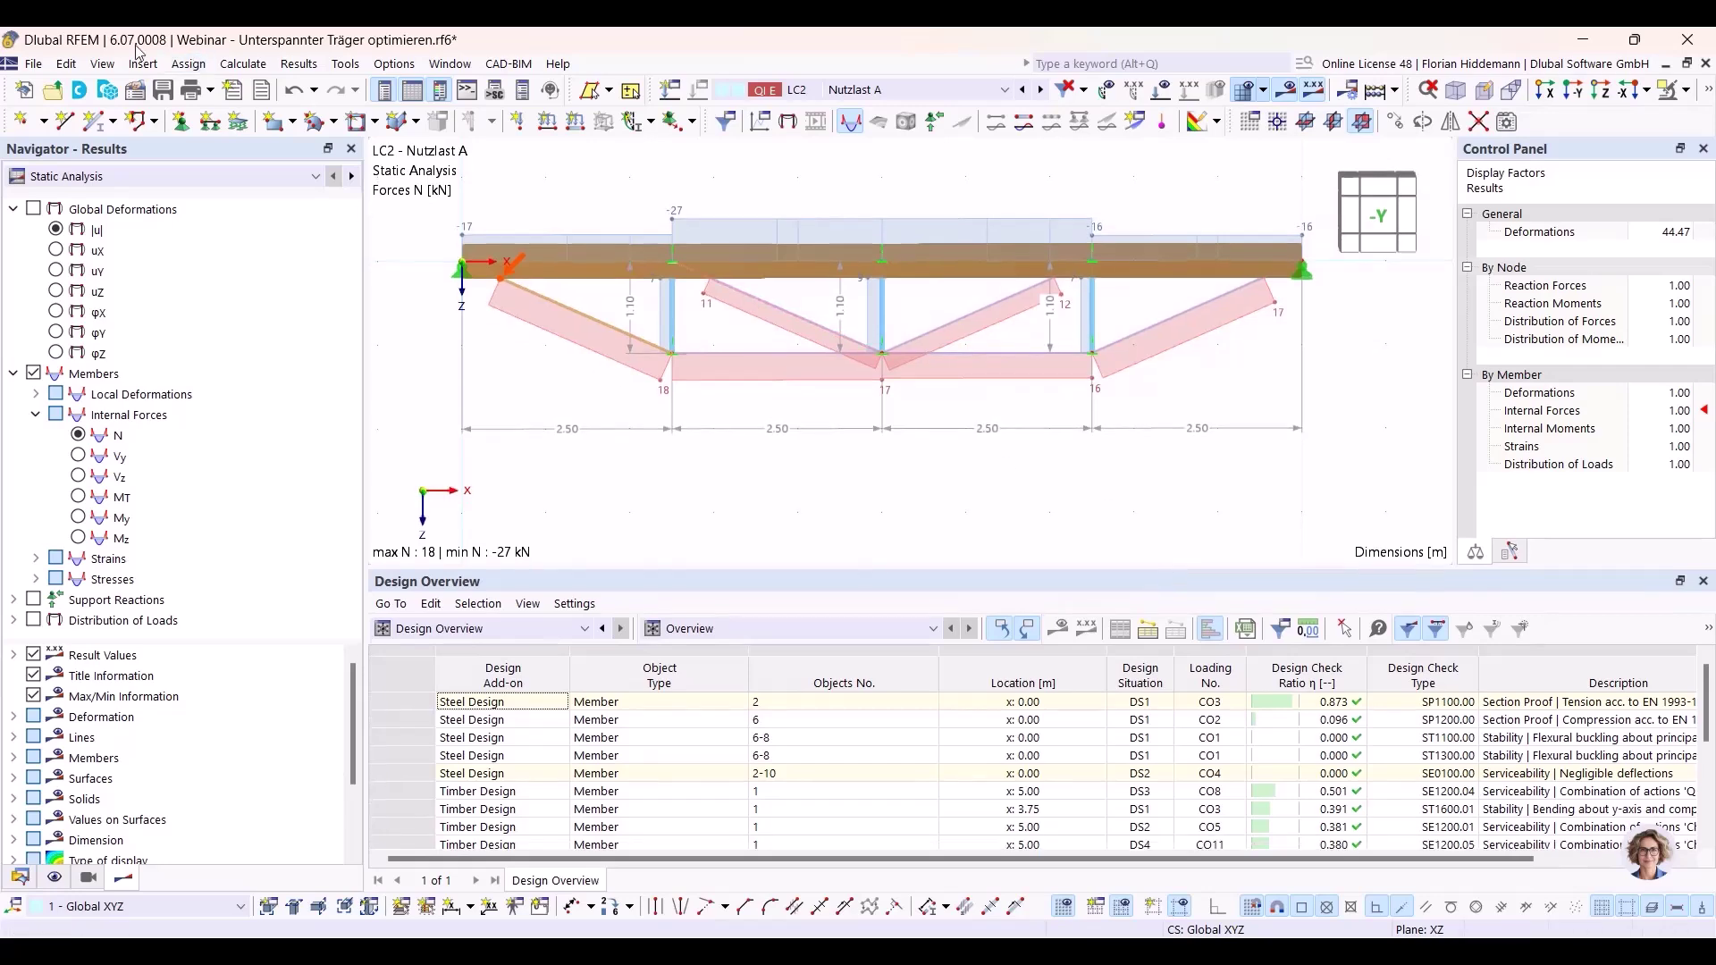
Open the global parameters beside the model and the value of z_1 for editing.
click(66, 63)
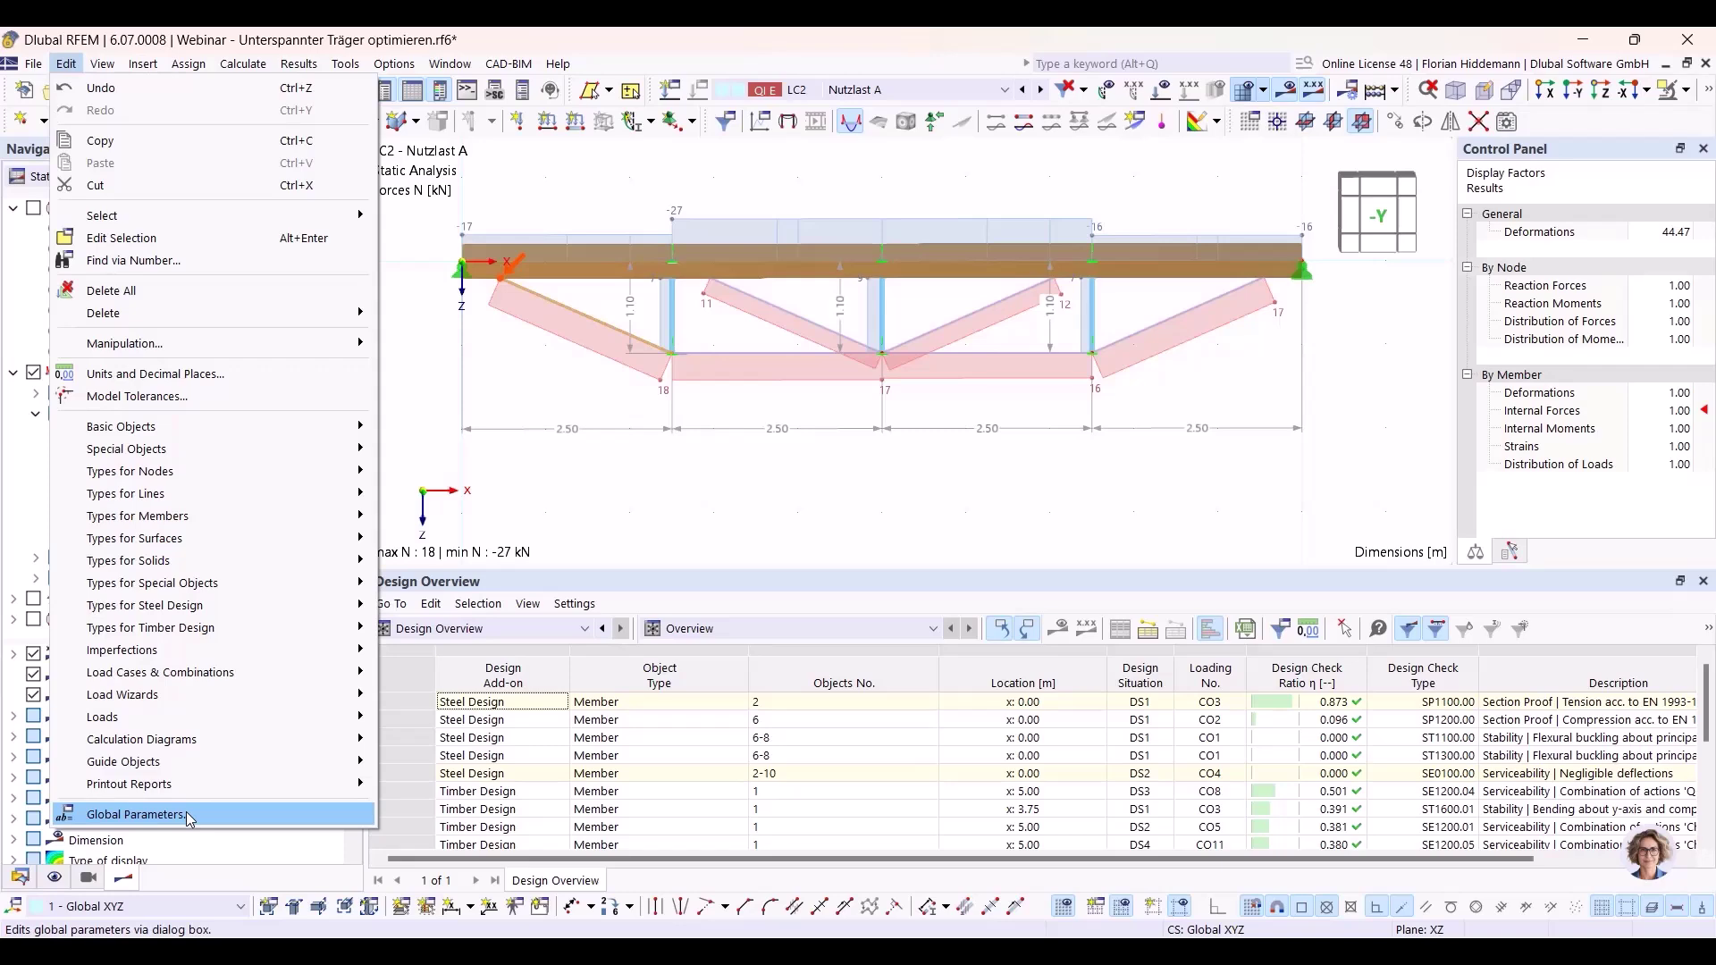
click(134, 814)
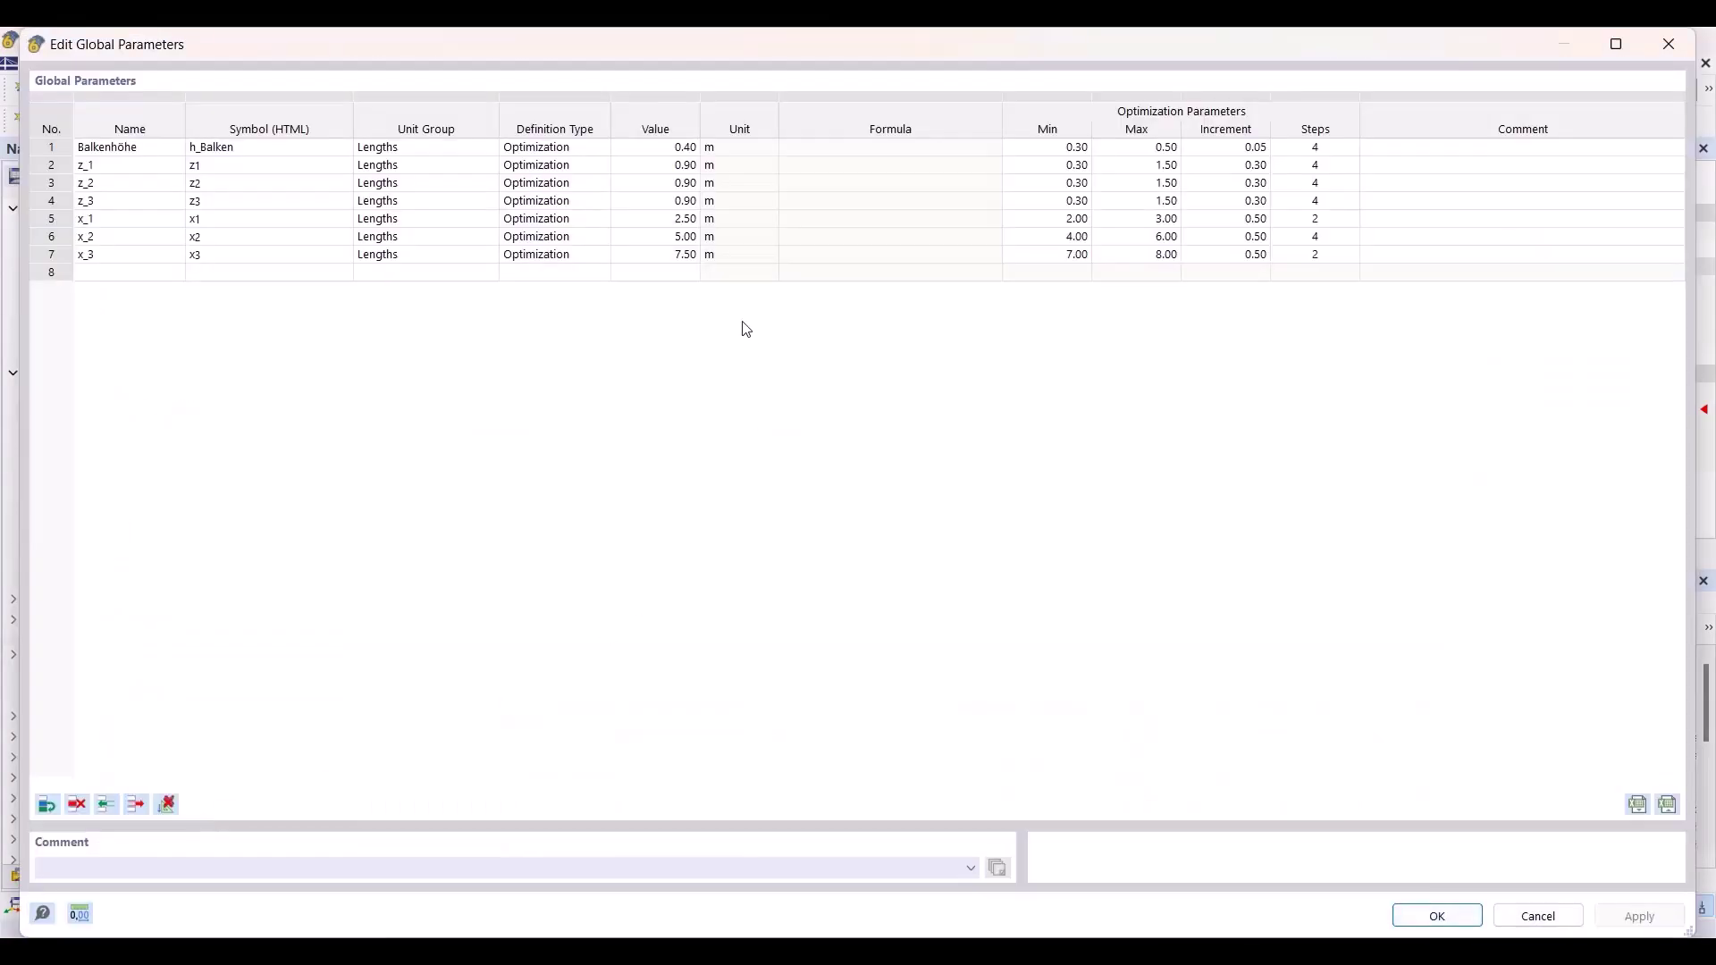
click(666, 165)
drag(950, 45, 1004, 170)
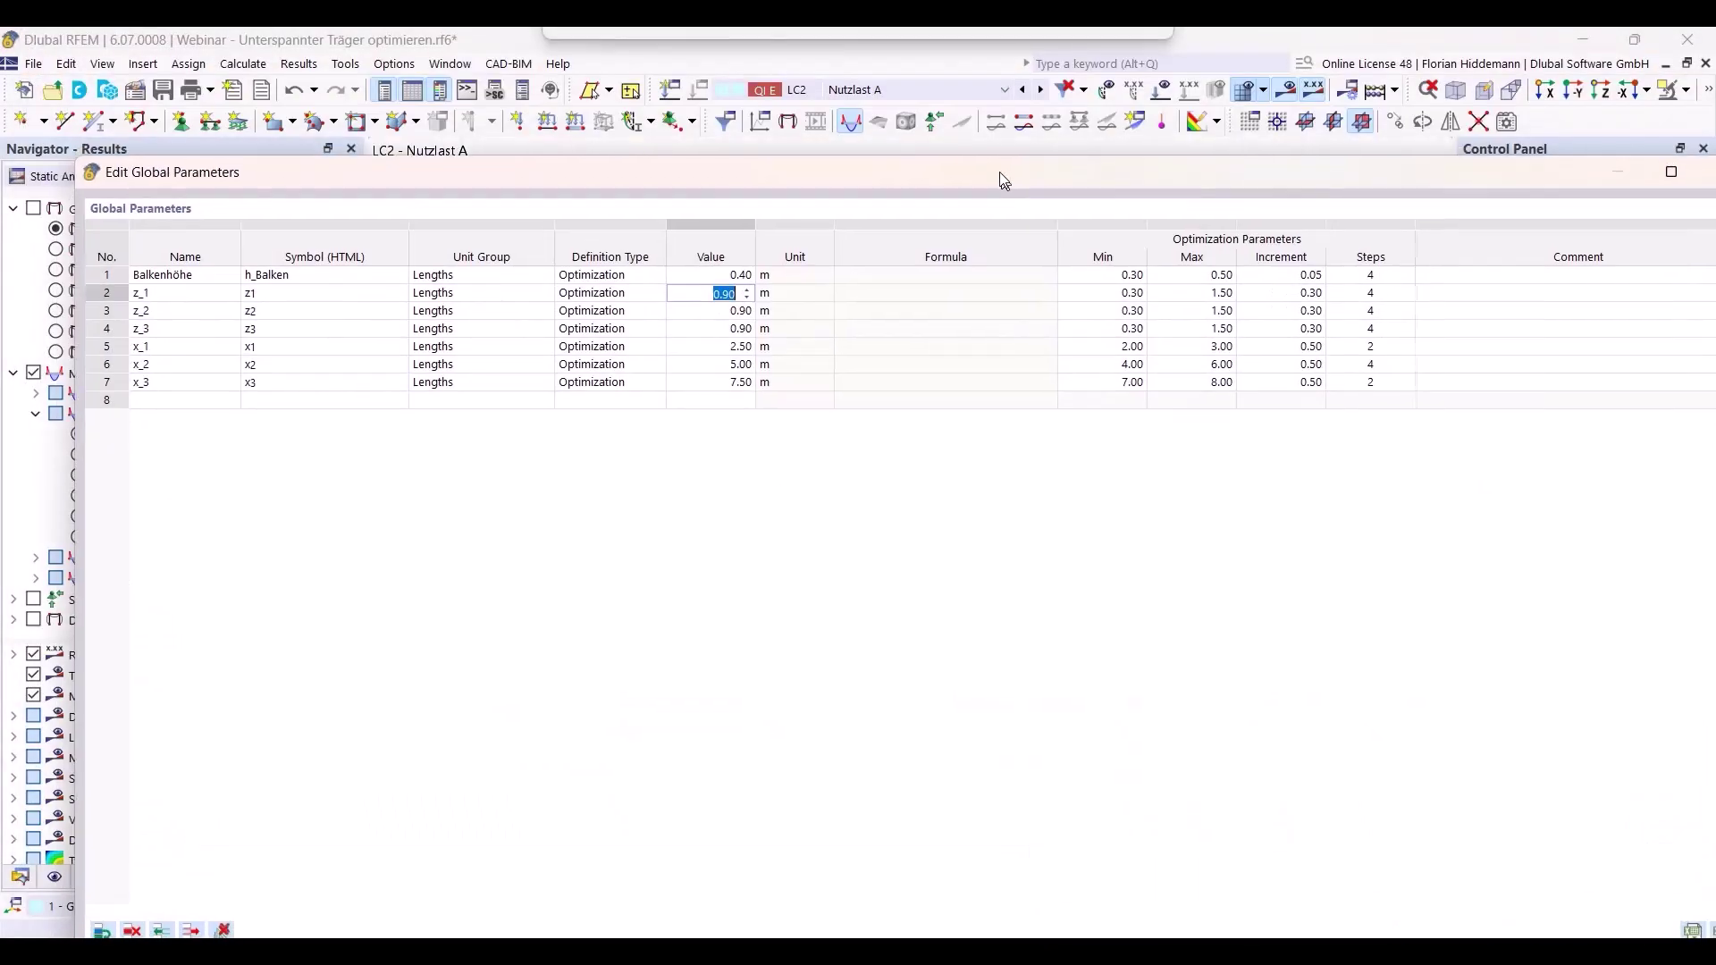
Set the values of the global parameters z_1, z_2 and z_3 to 0.30 m and apply them to the model.
drag(76, 154, 382, 497)
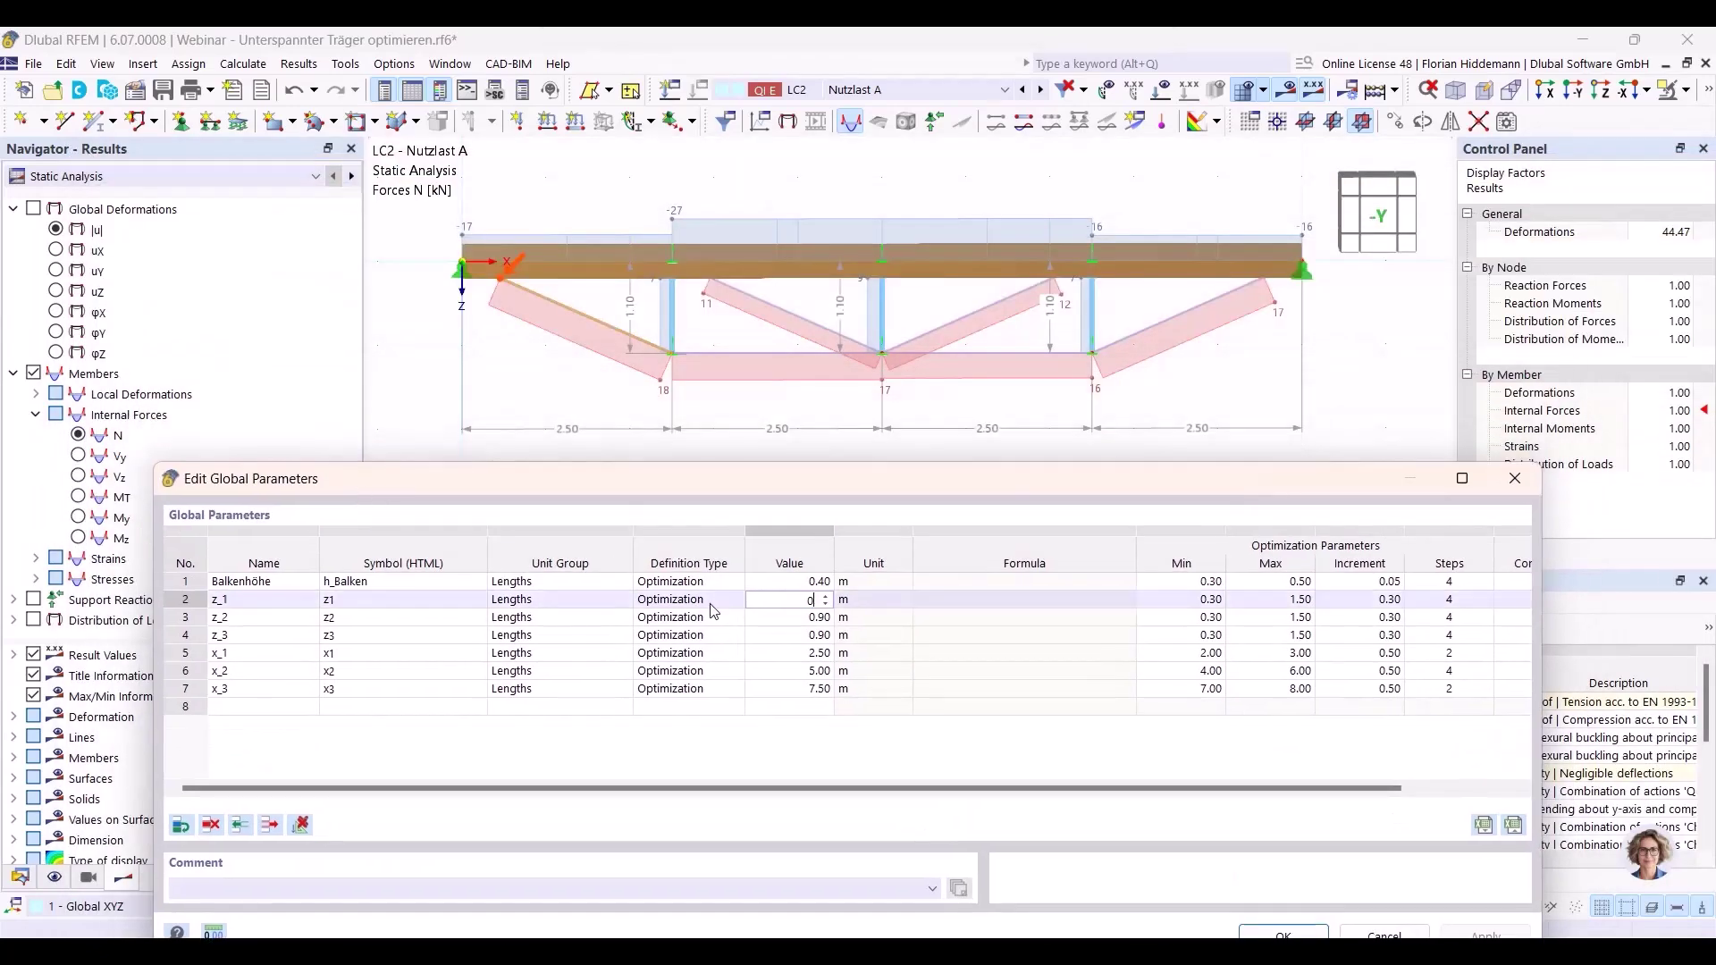
click(800, 618)
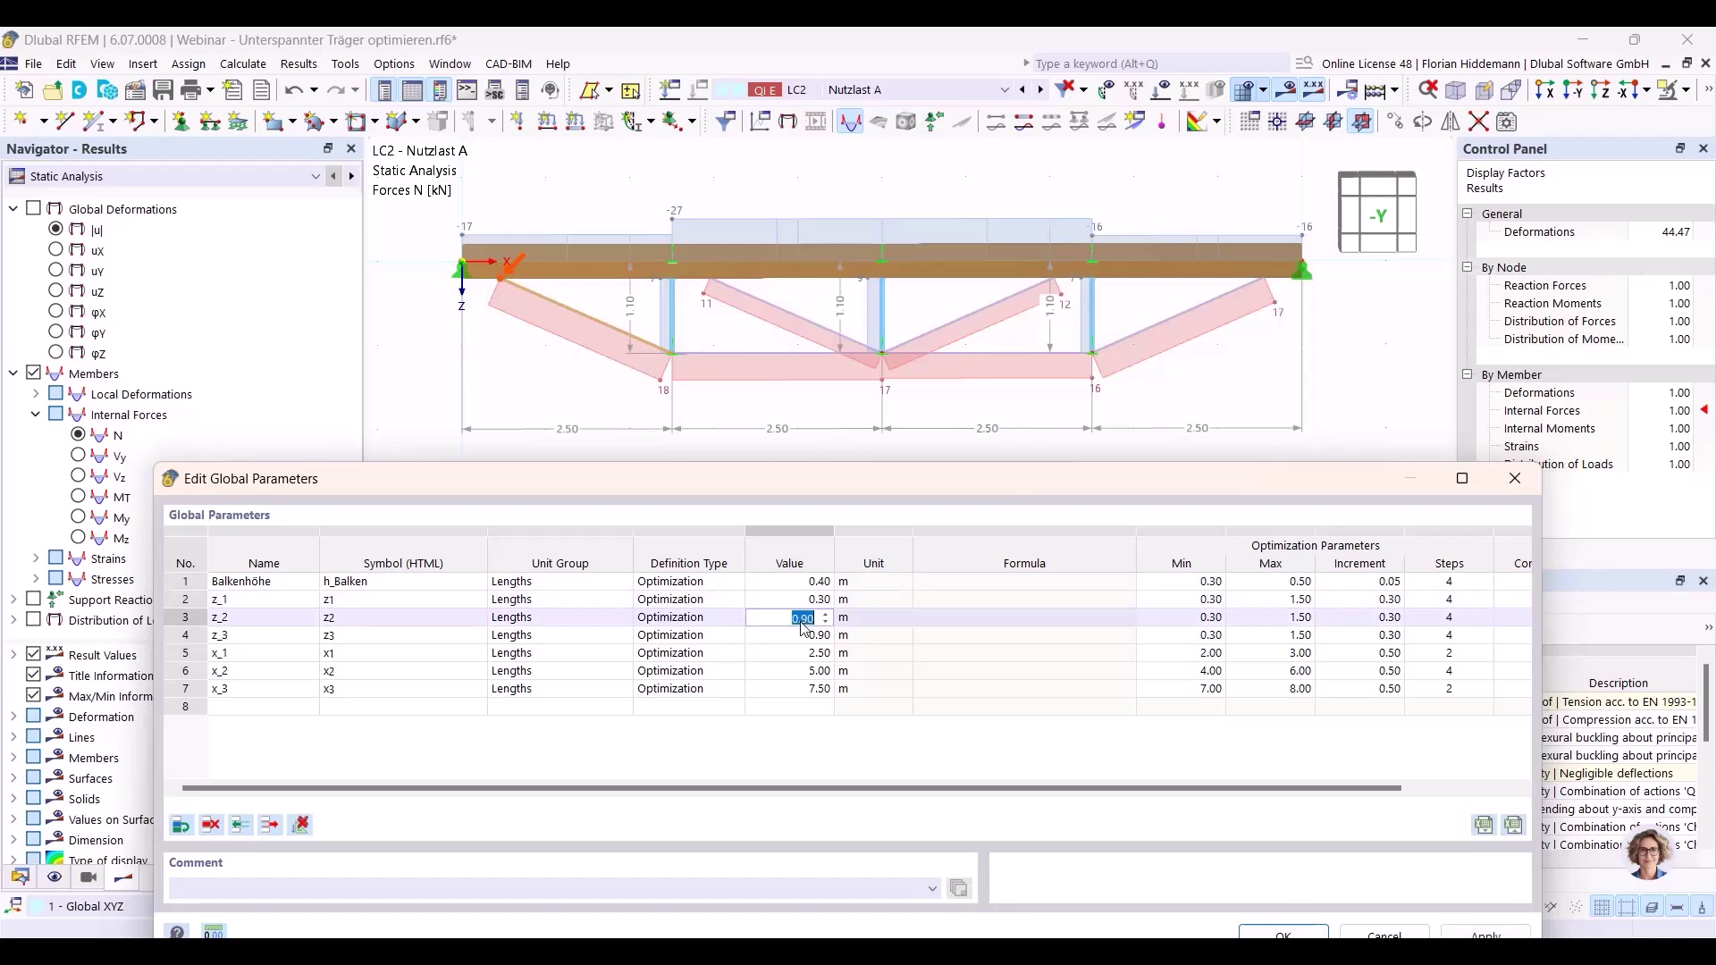
click(798, 636)
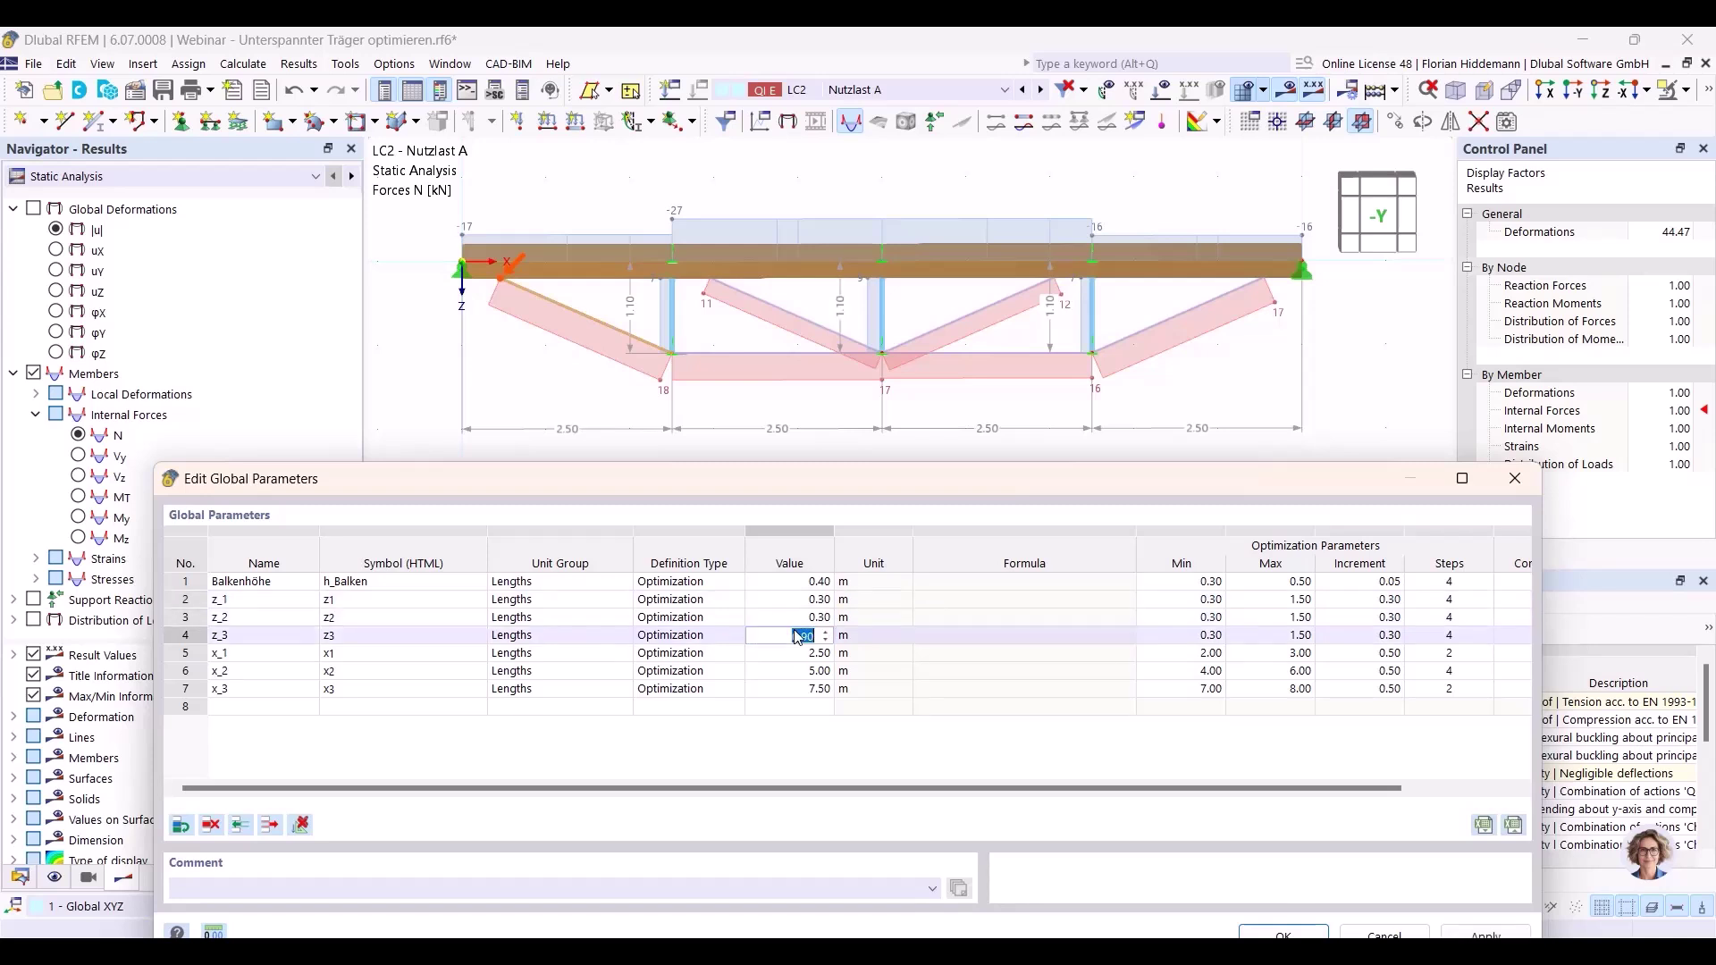
key(Return)
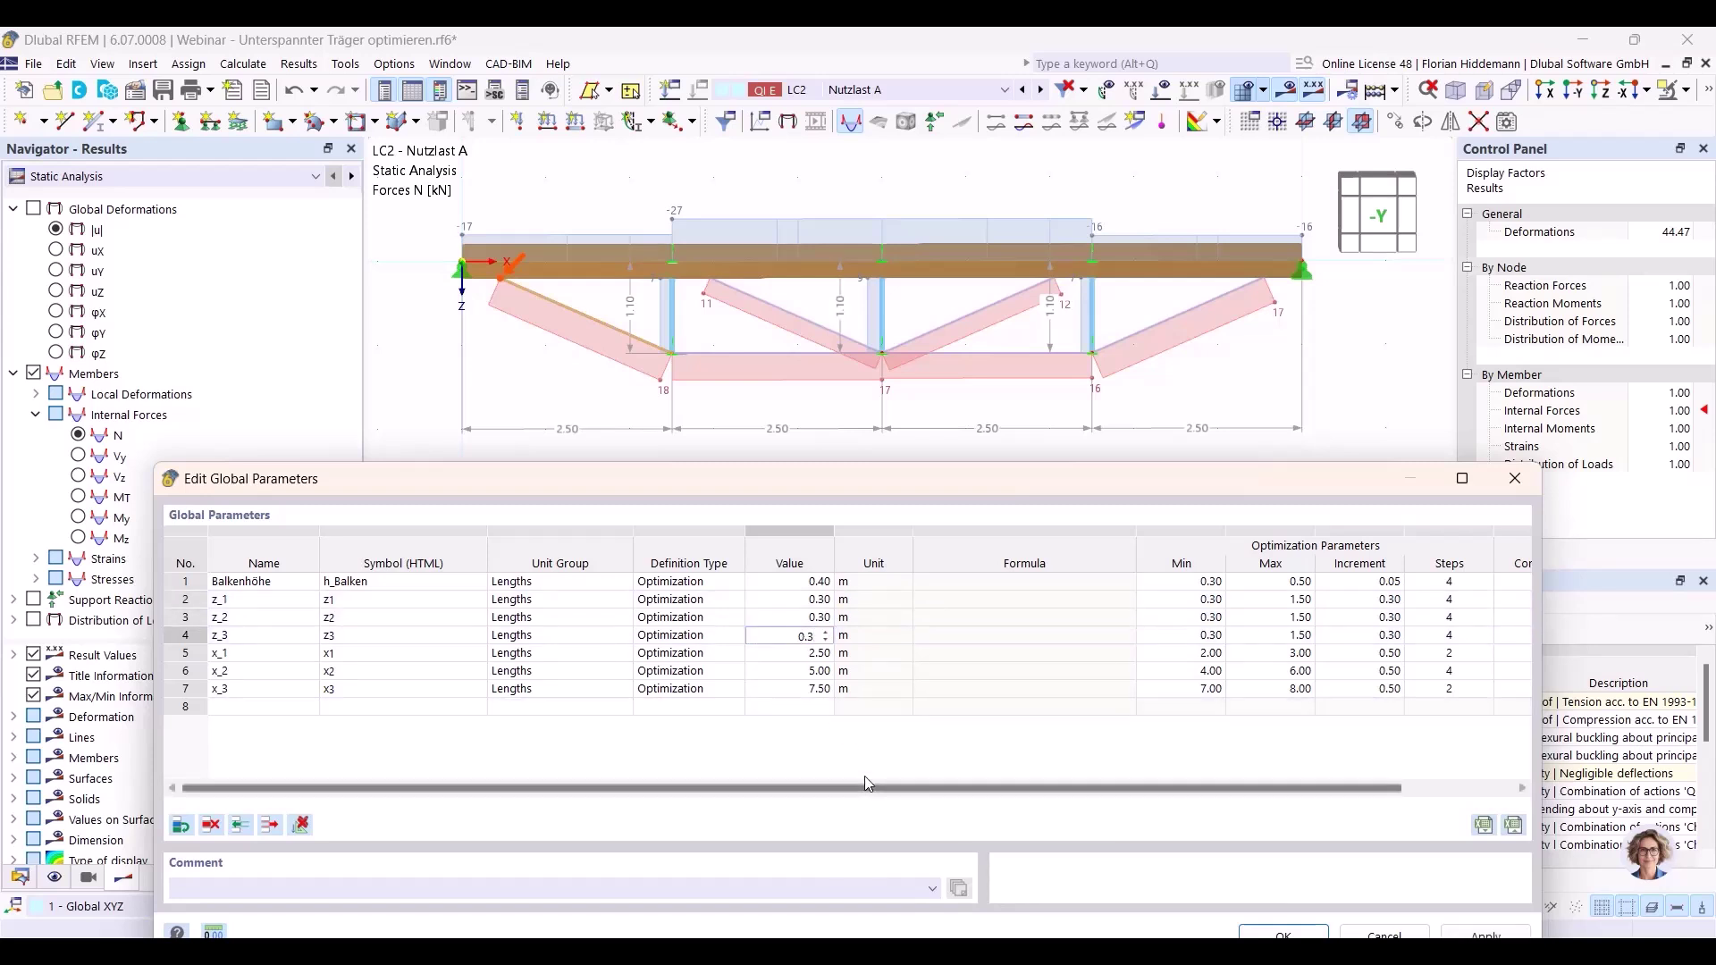
drag(879, 482, 809, 382)
click(1416, 836)
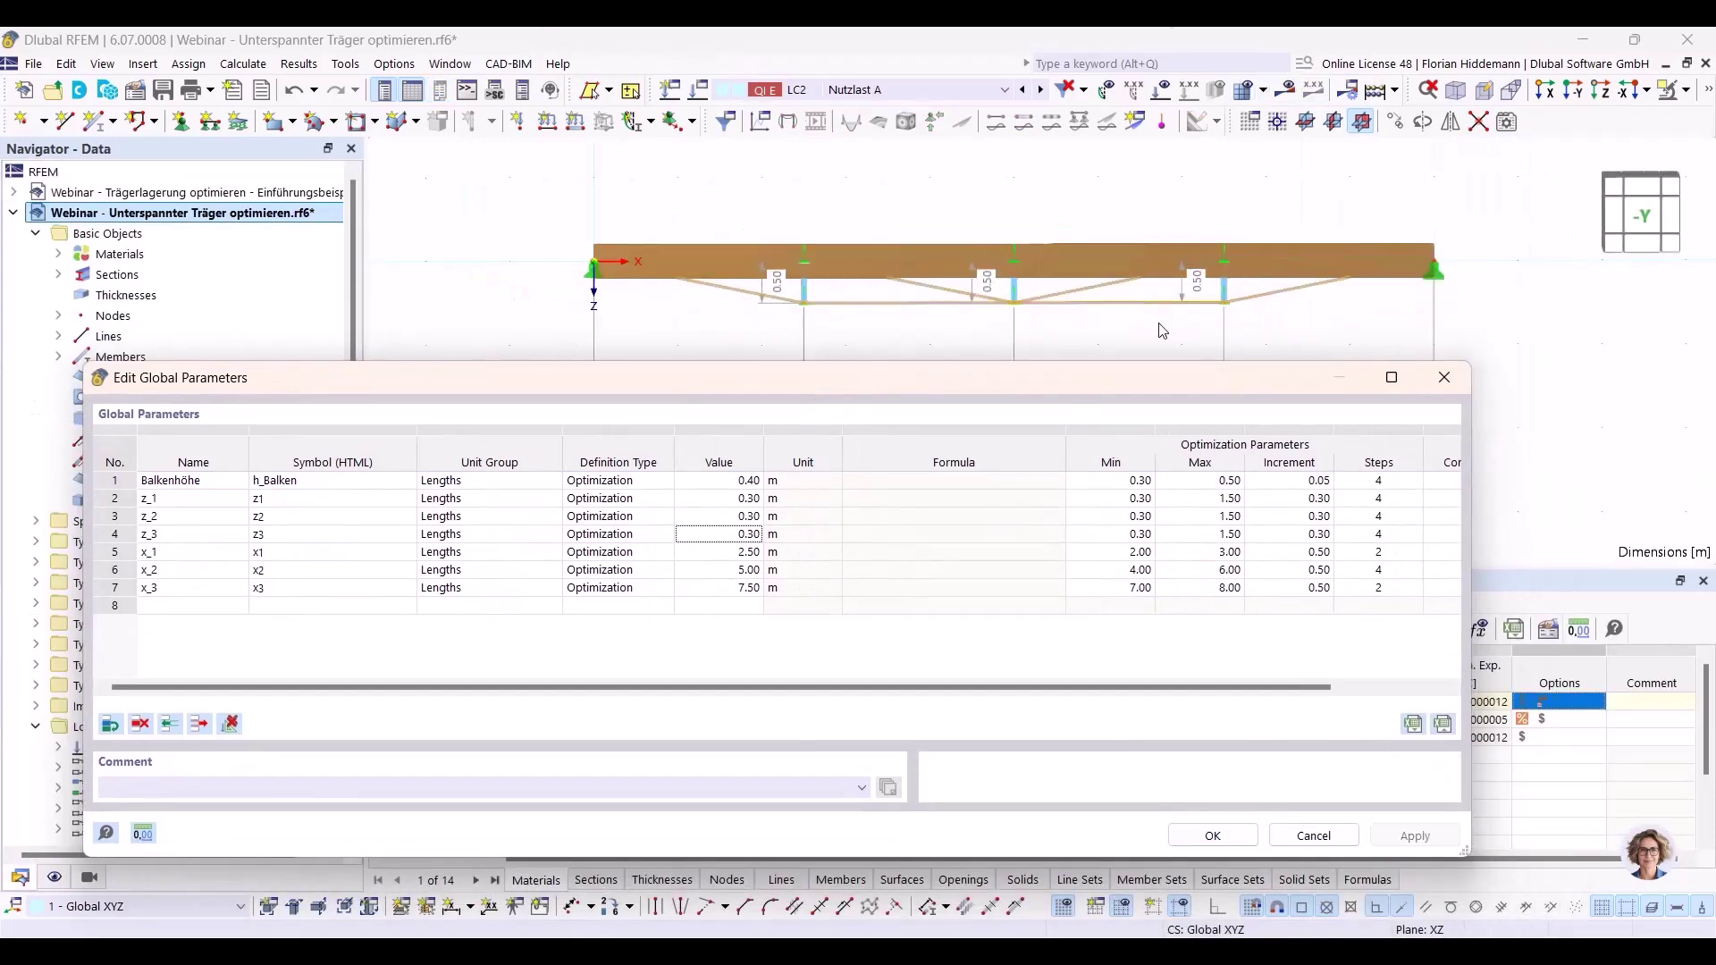
click(1203, 835)
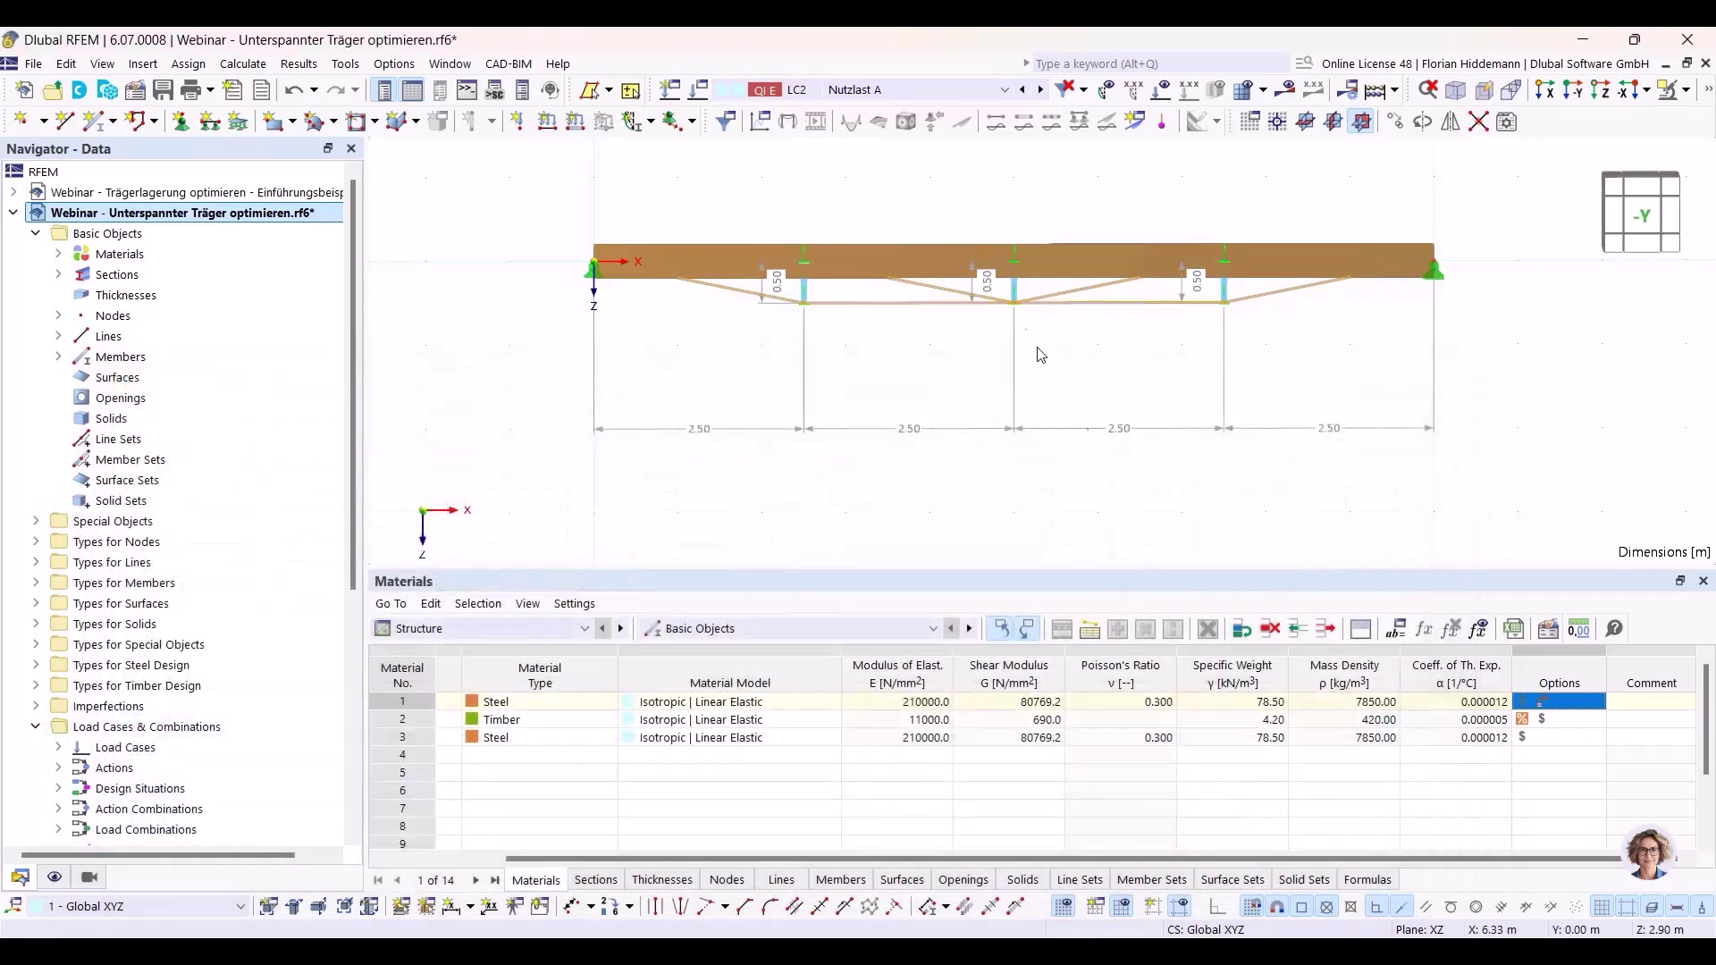
Recalculate the model with the shortened struts and show the Design Overview in an enlarged results table.
middle_drag(1148, 319, 1171, 399)
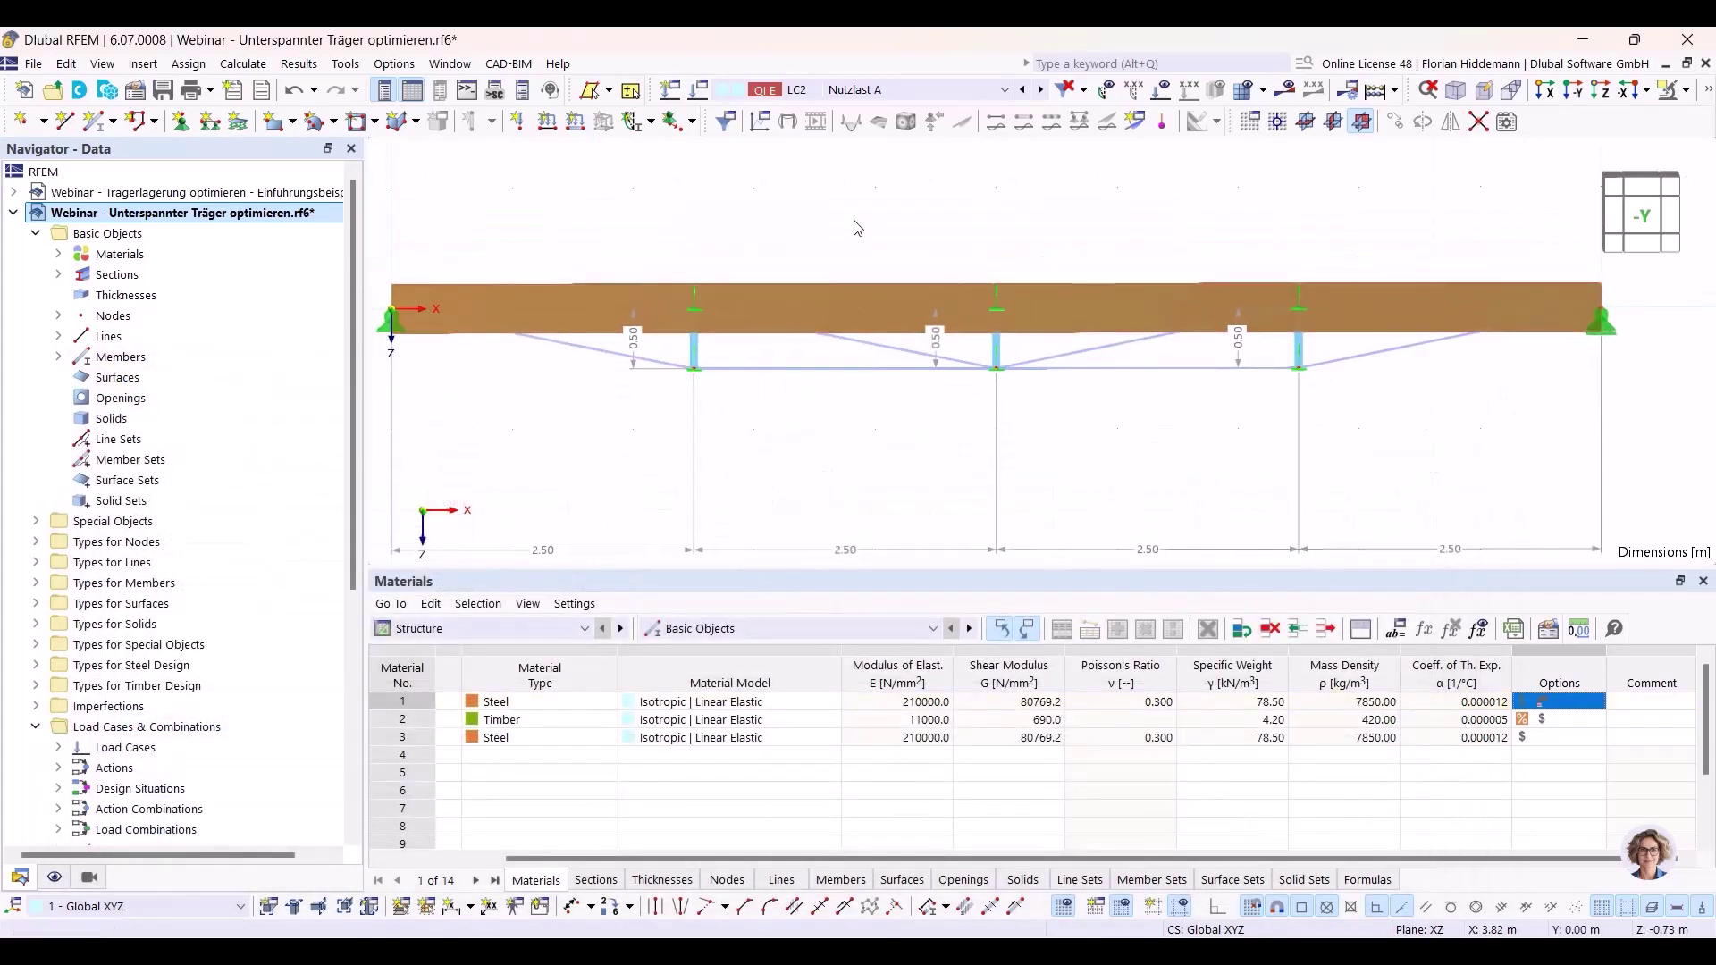
key(F5)
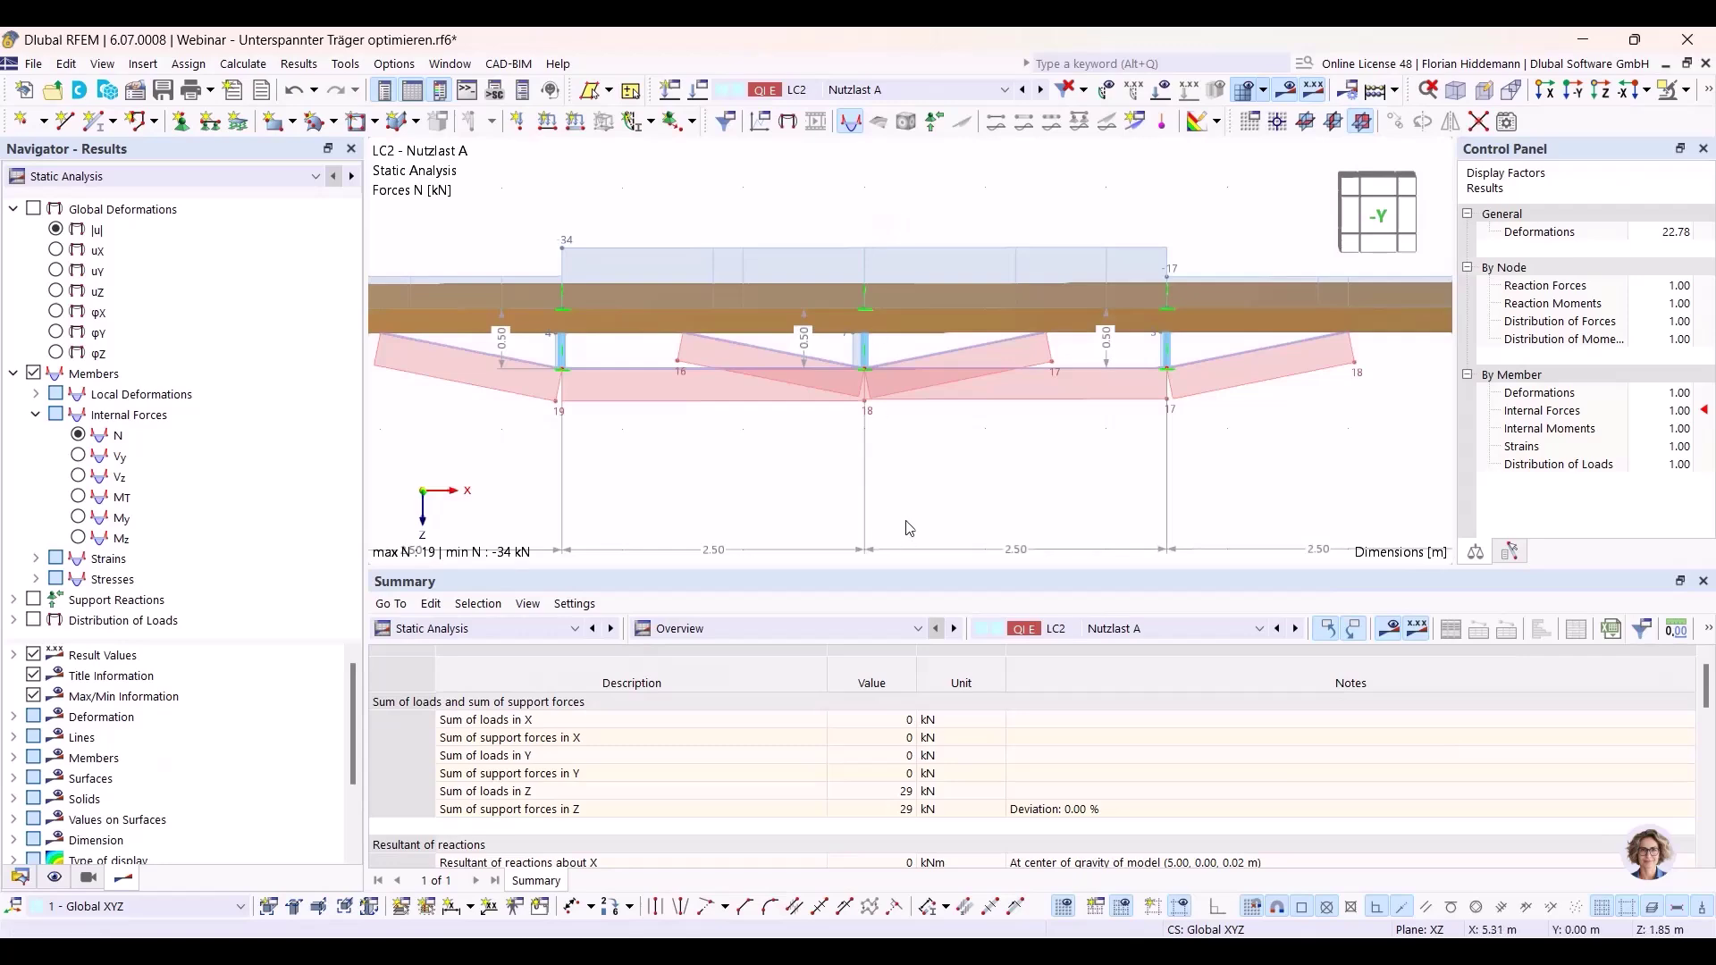
scroll(907, 533, down, 2)
click(500, 628)
click(473, 825)
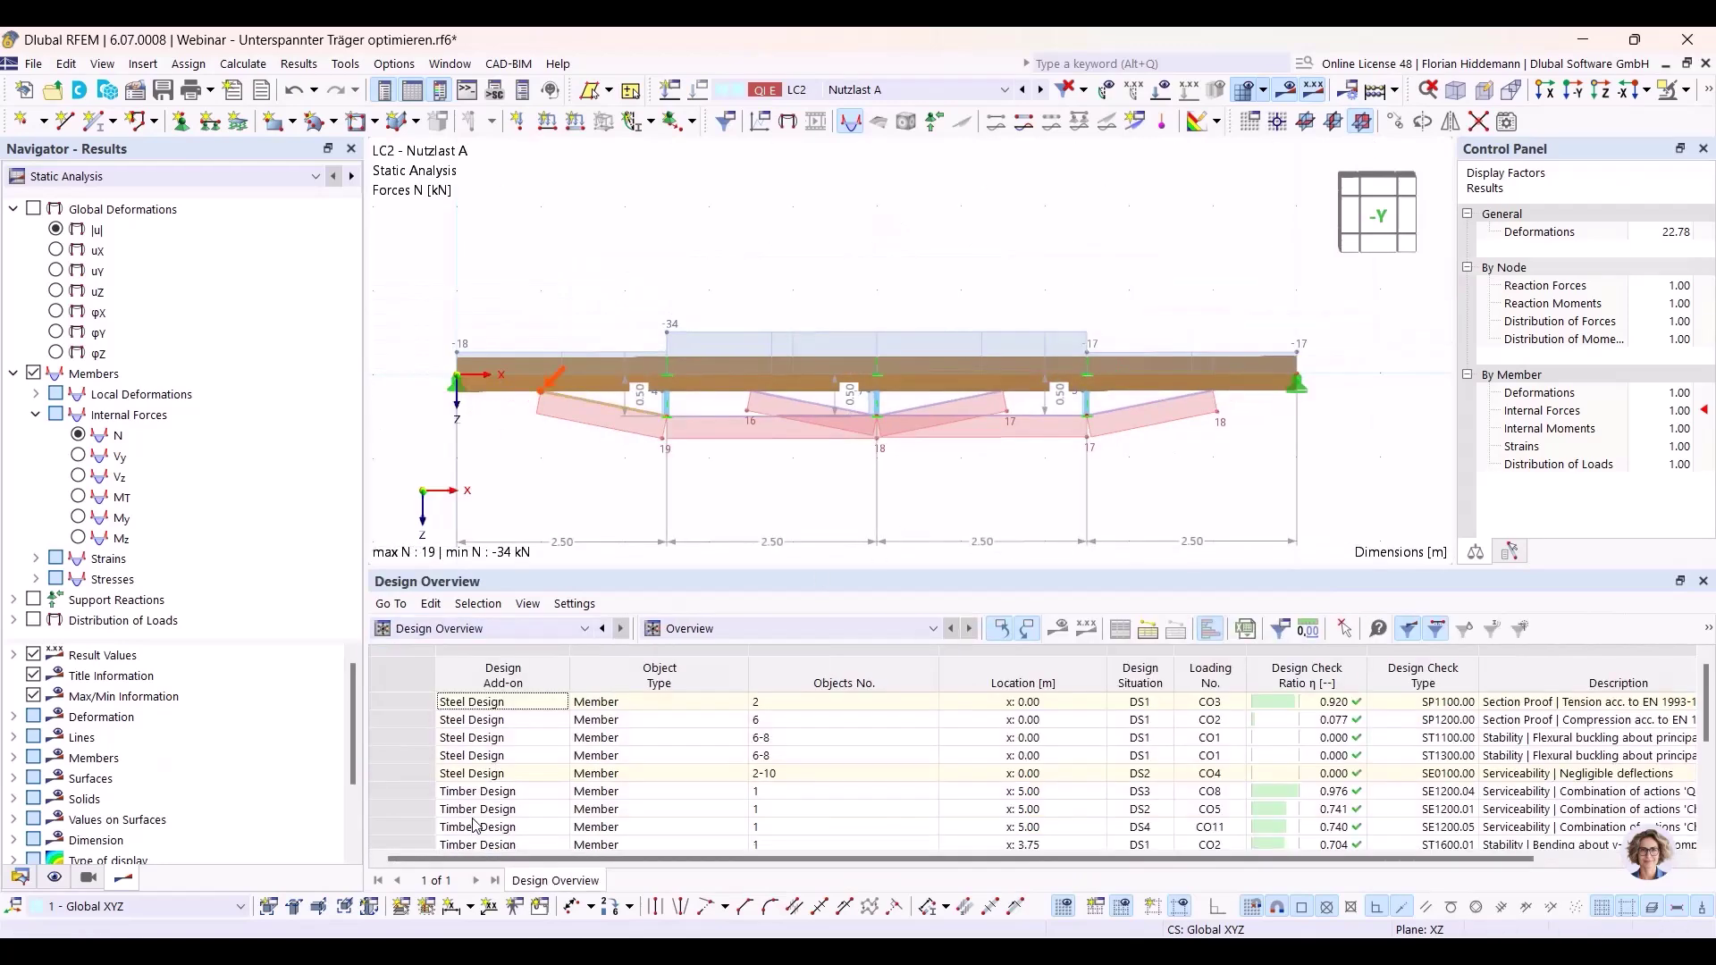
drag(1140, 568, 1144, 432)
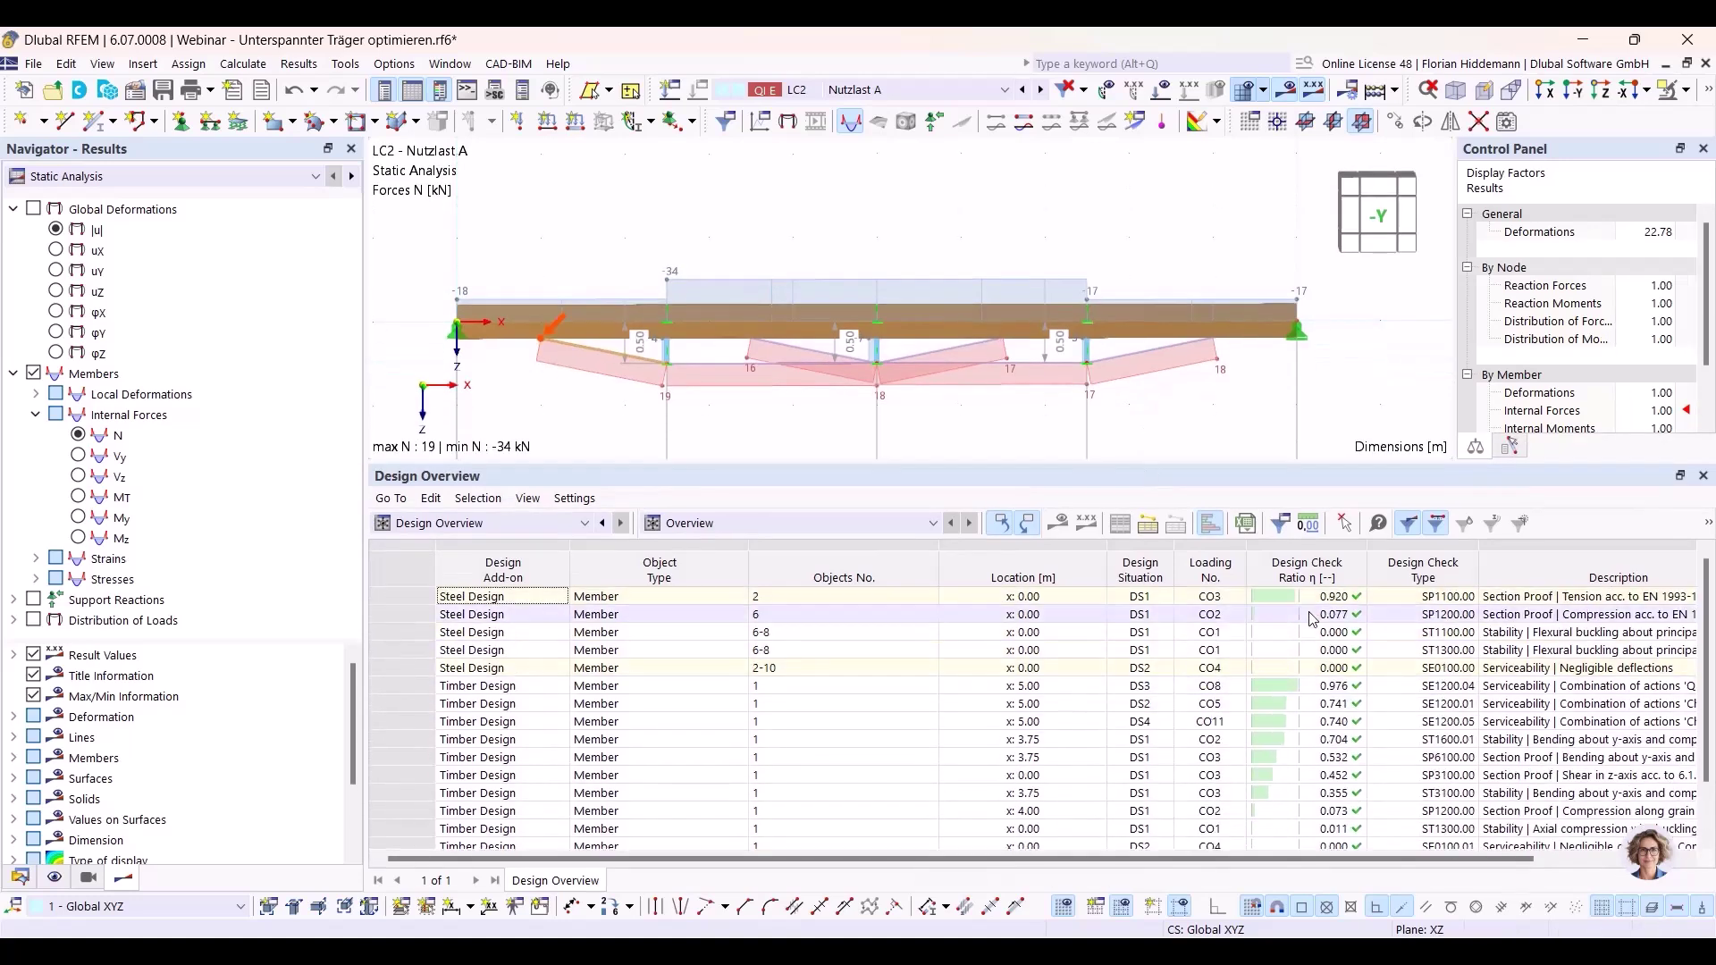
Display the member normal forces for design situation DS1 and for load combination CO3.
click(839, 90)
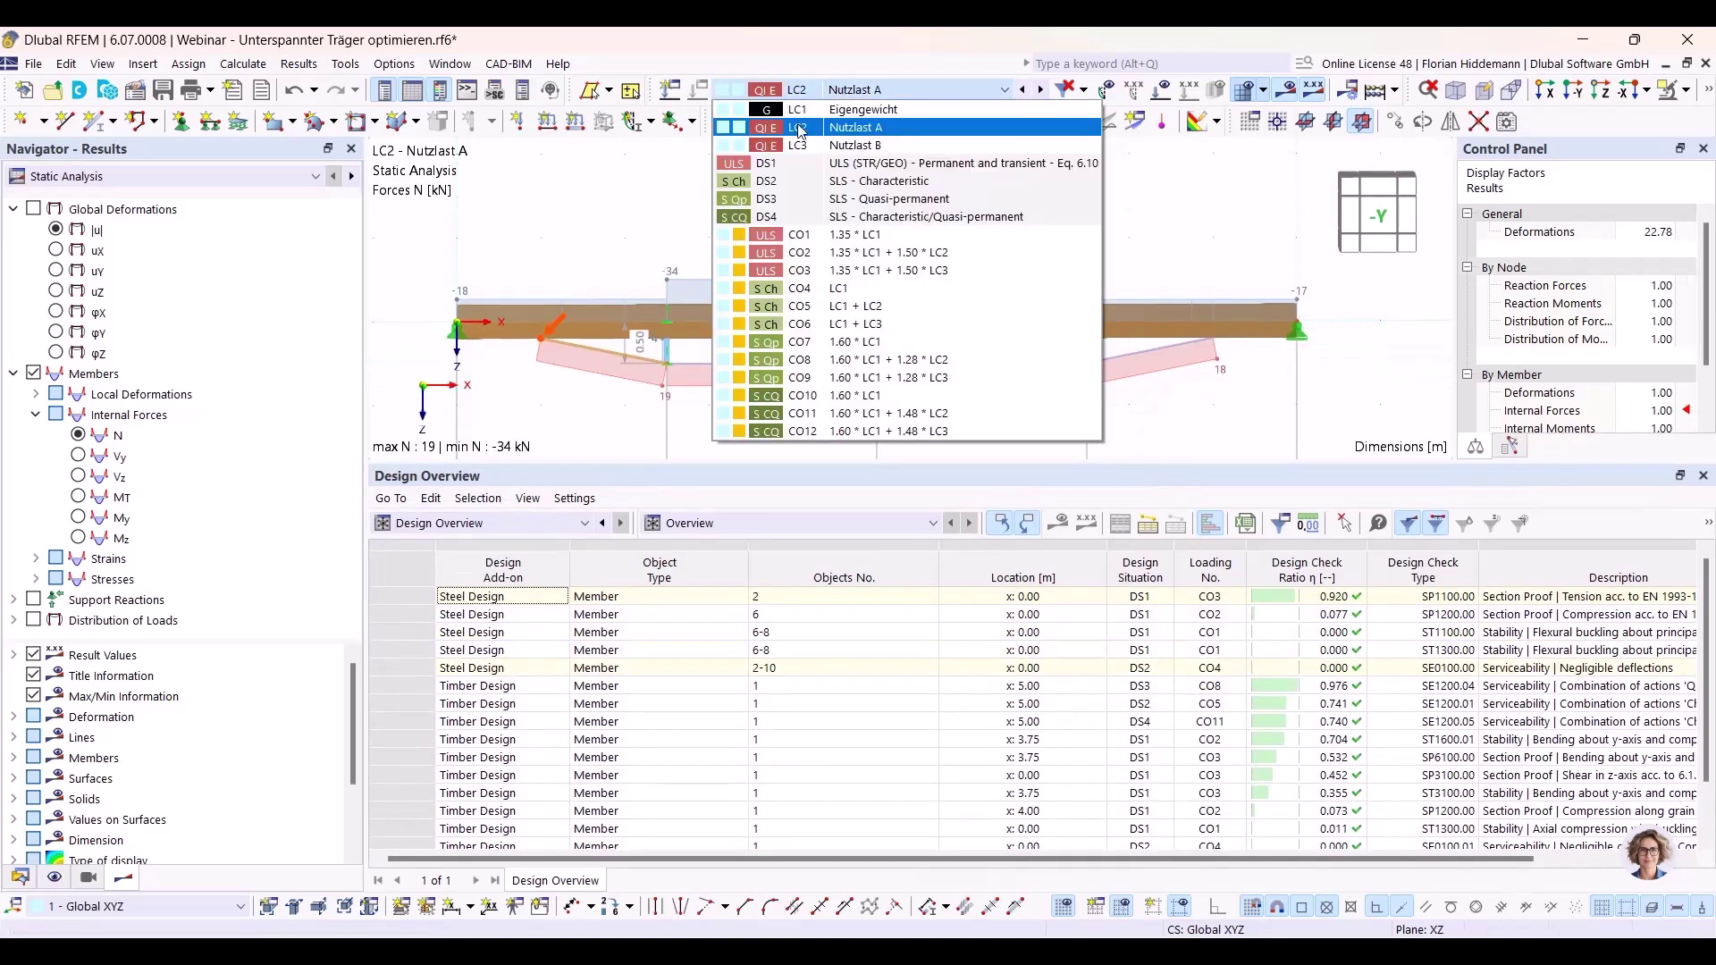
click(796, 162)
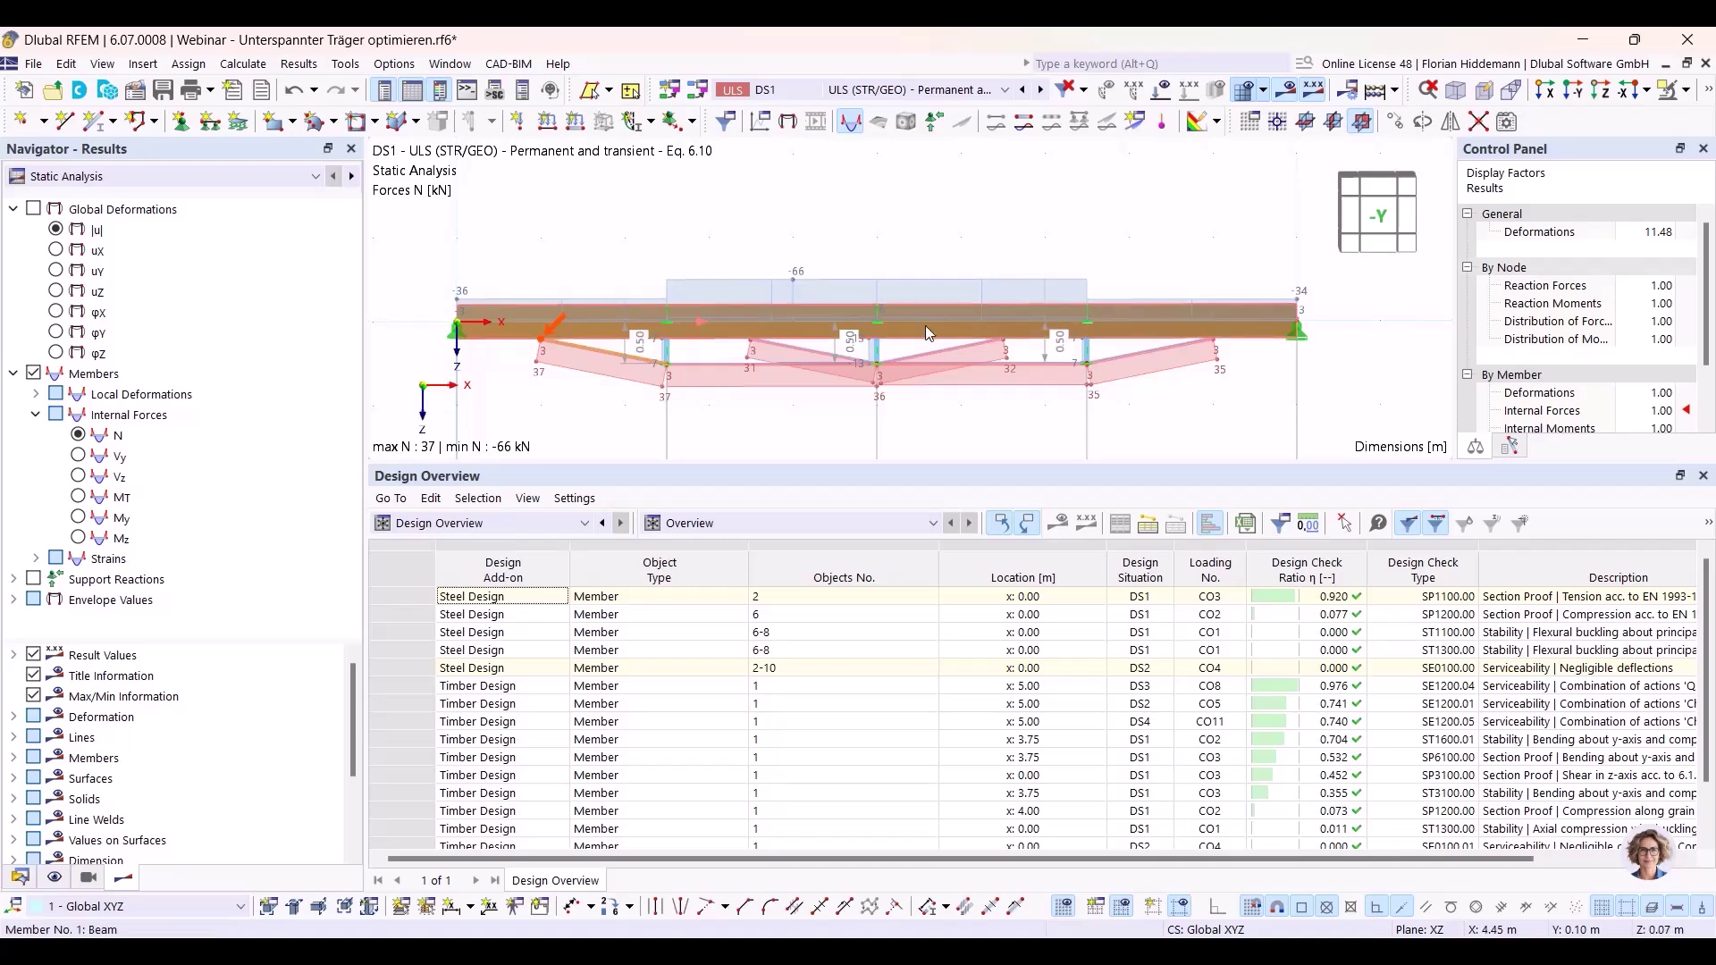
click(818, 90)
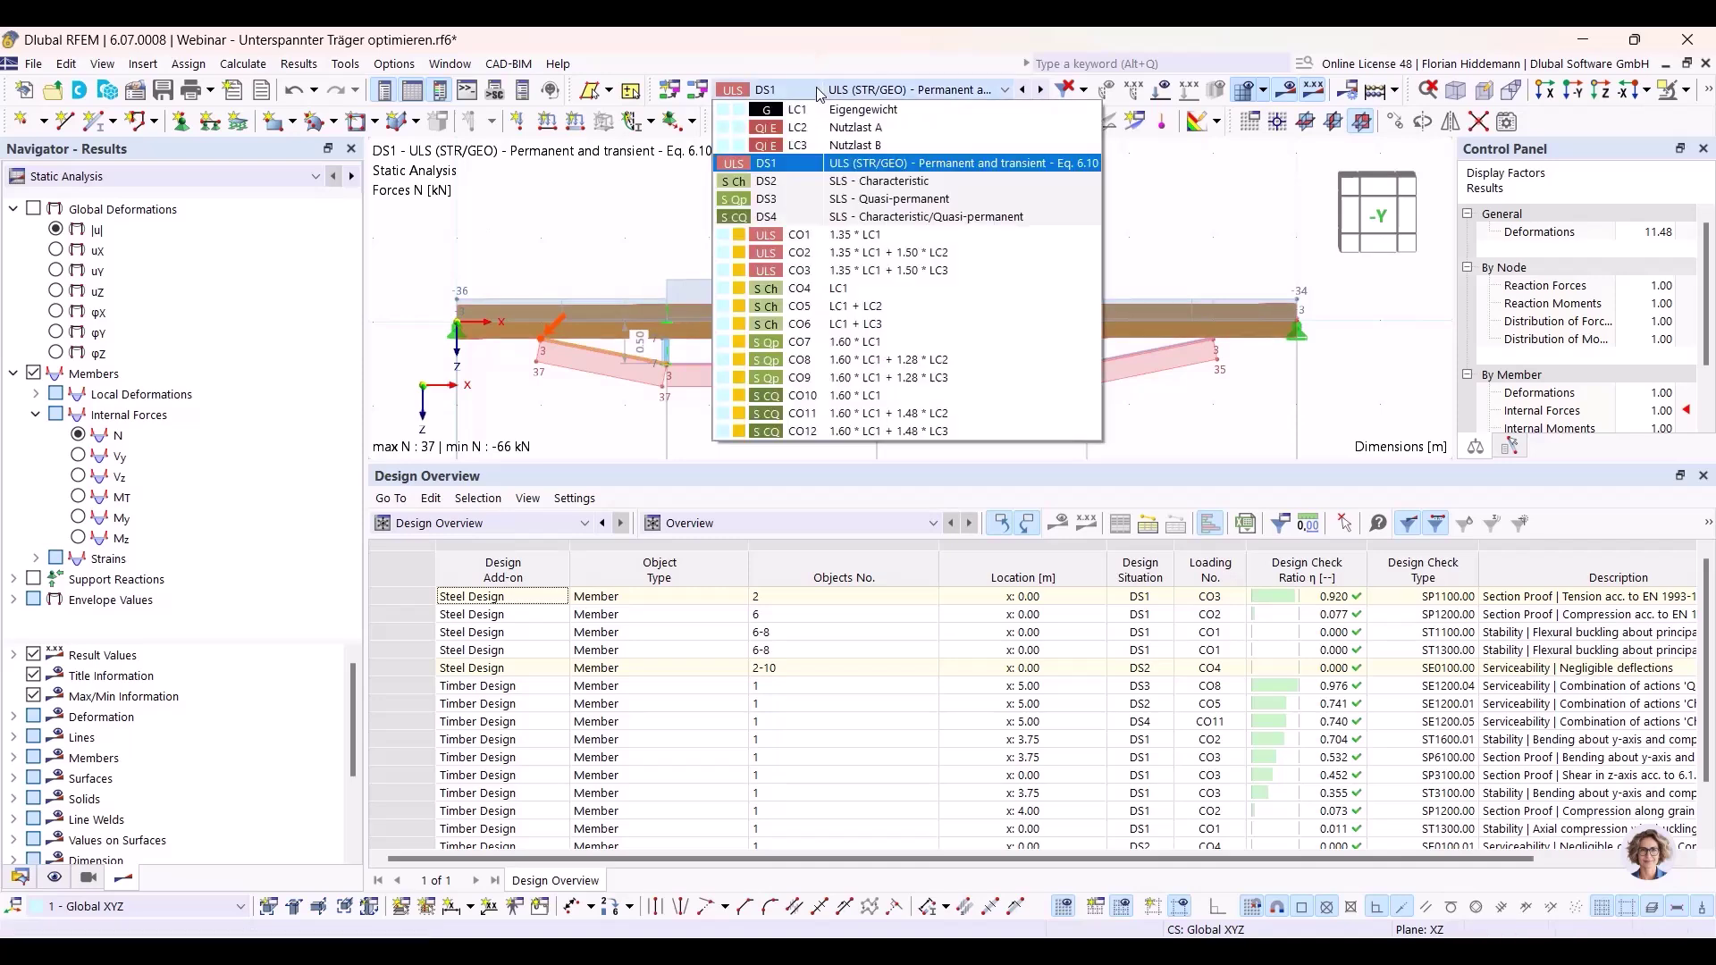
click(844, 270)
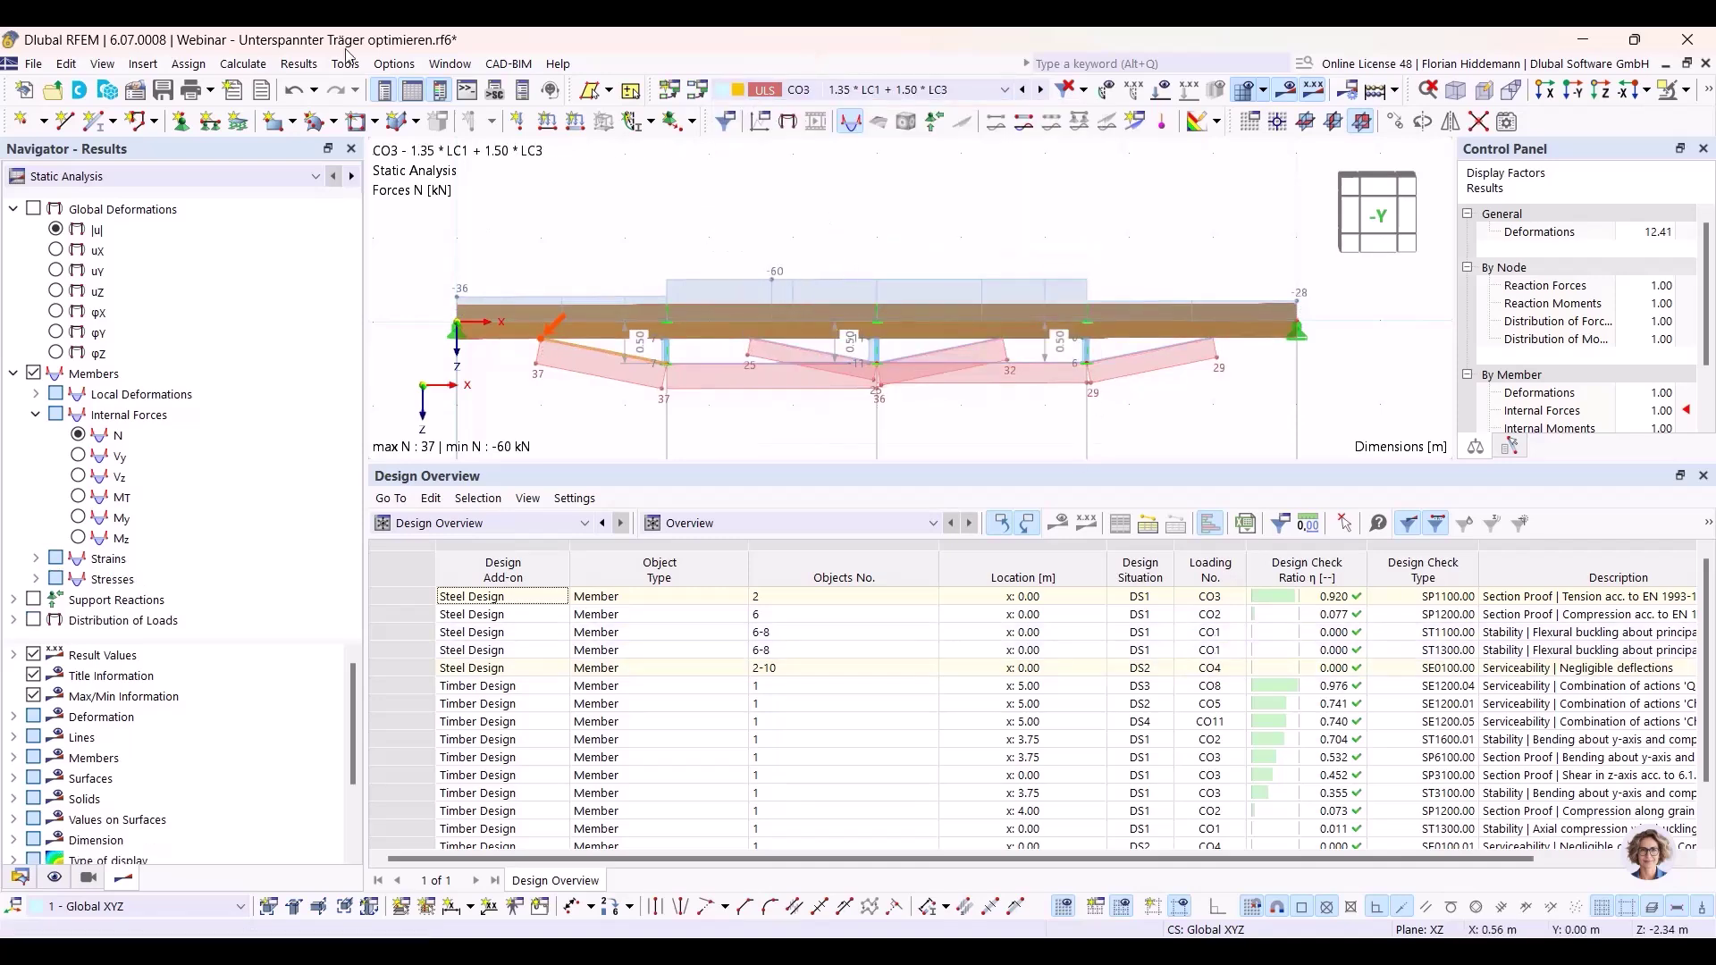
Set the value of the global parameter Balkenhöhe to 0.30 m and apply it to the model.
click(66, 64)
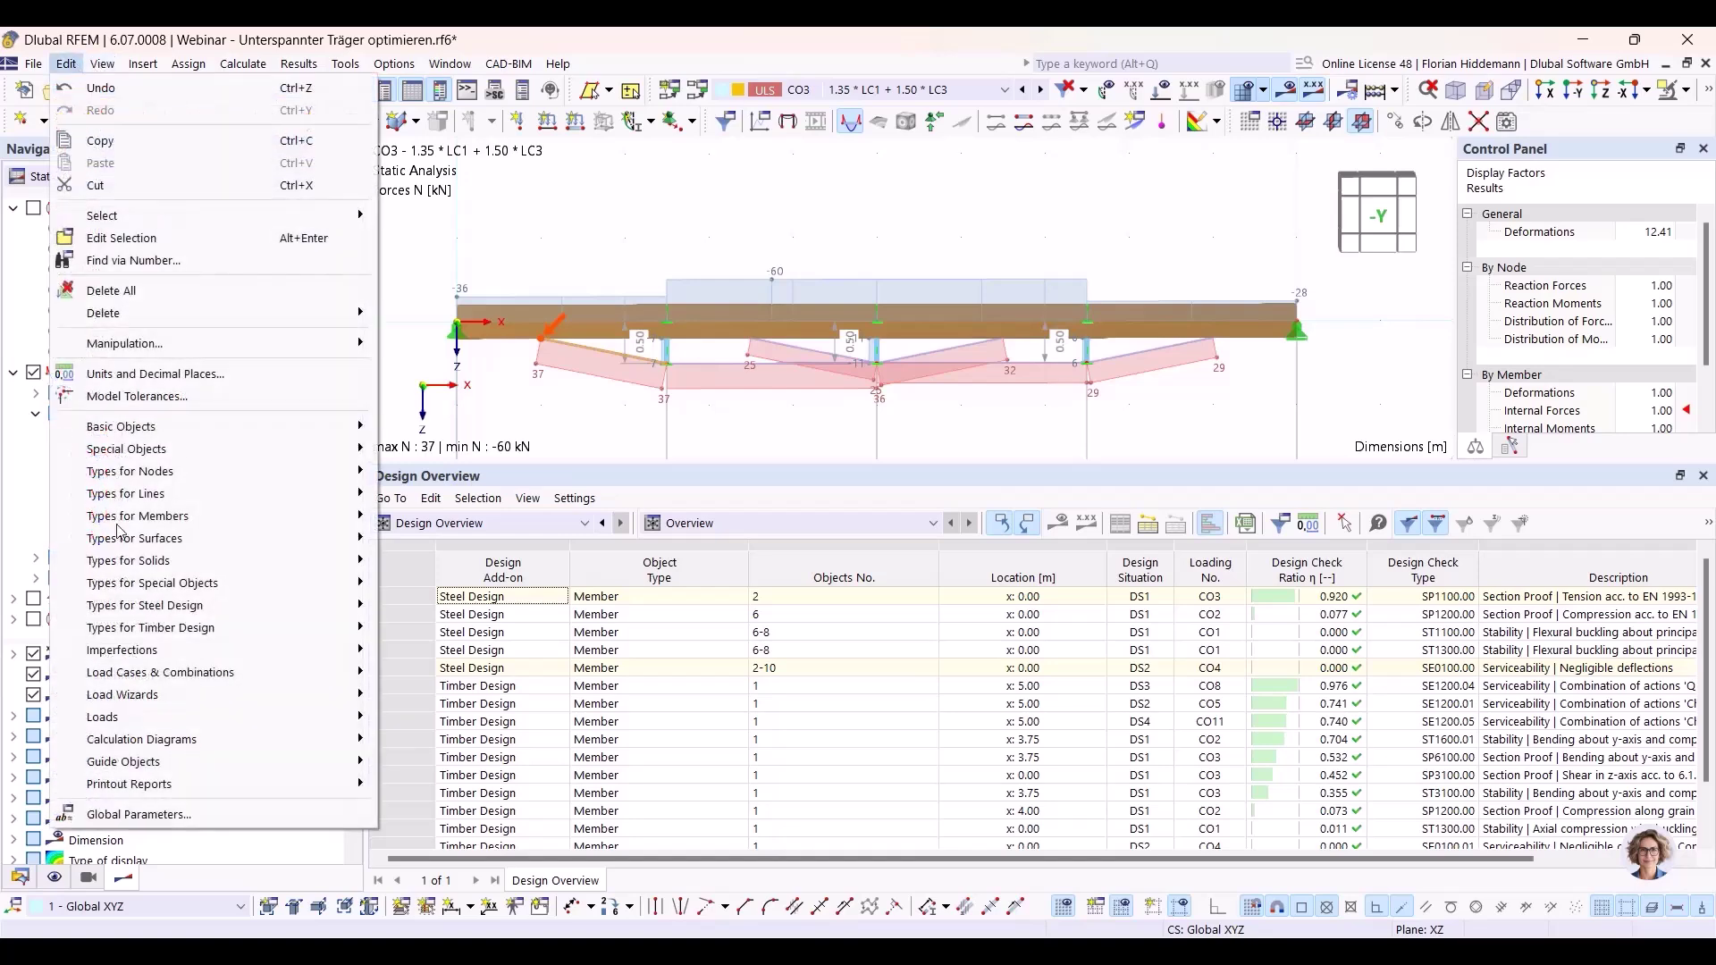
click(138, 815)
click(741, 482)
click(741, 481)
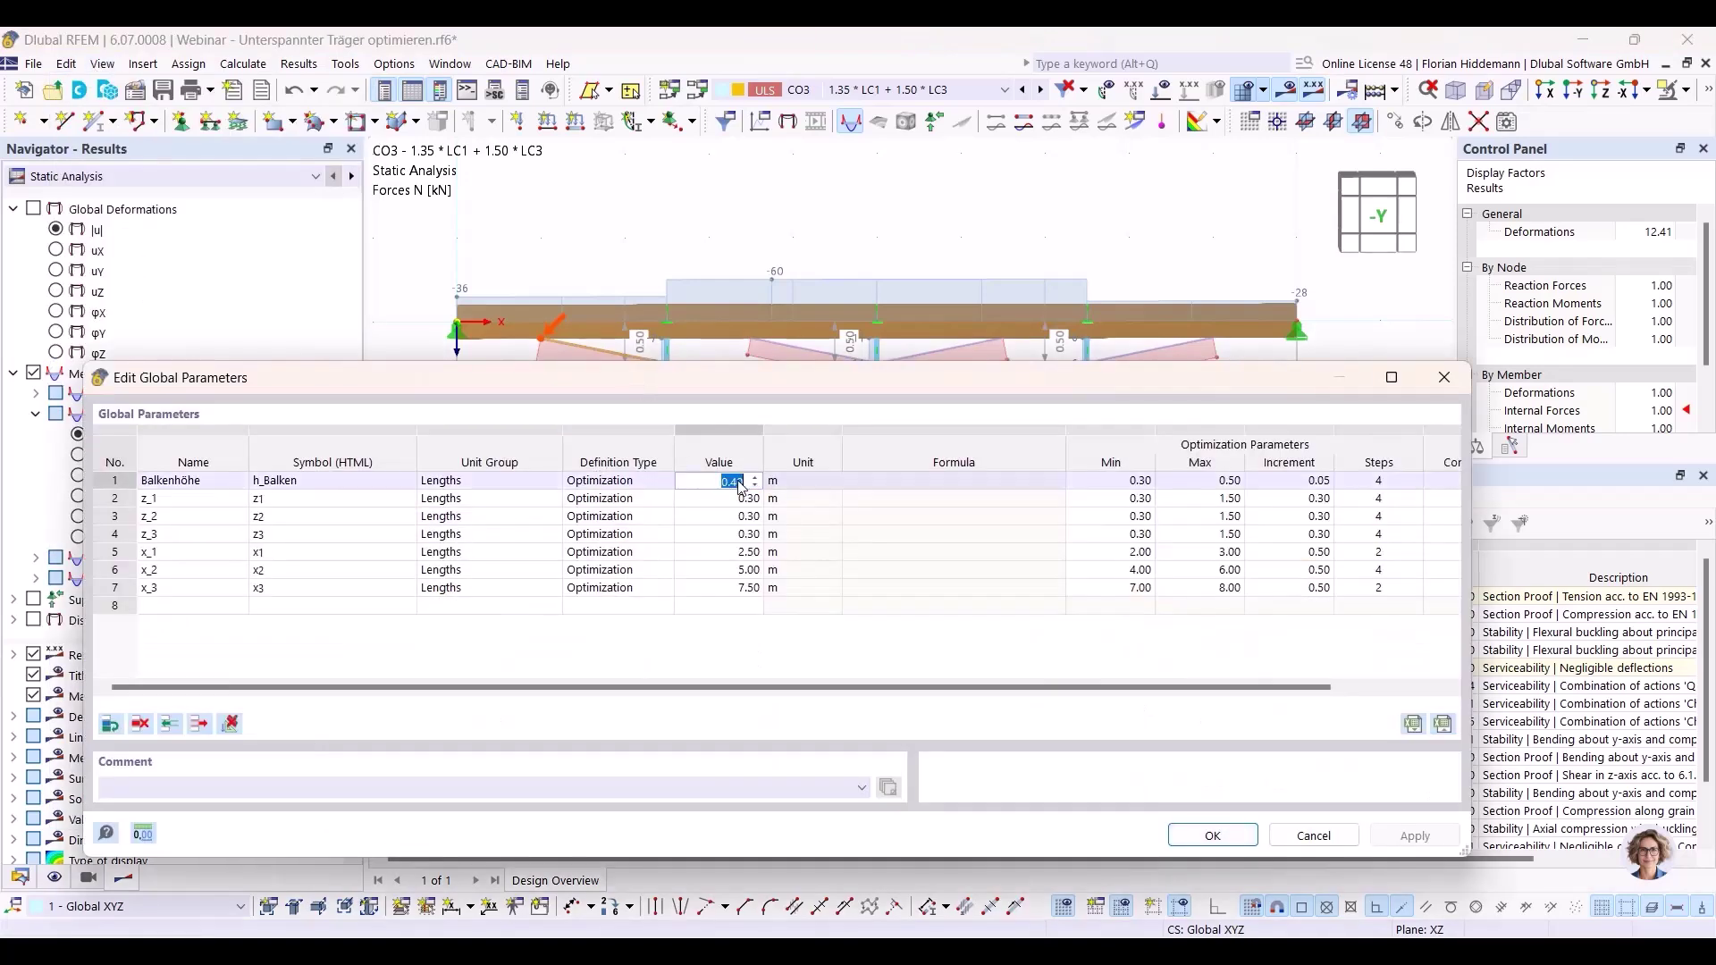
text(0.3)
key(Return)
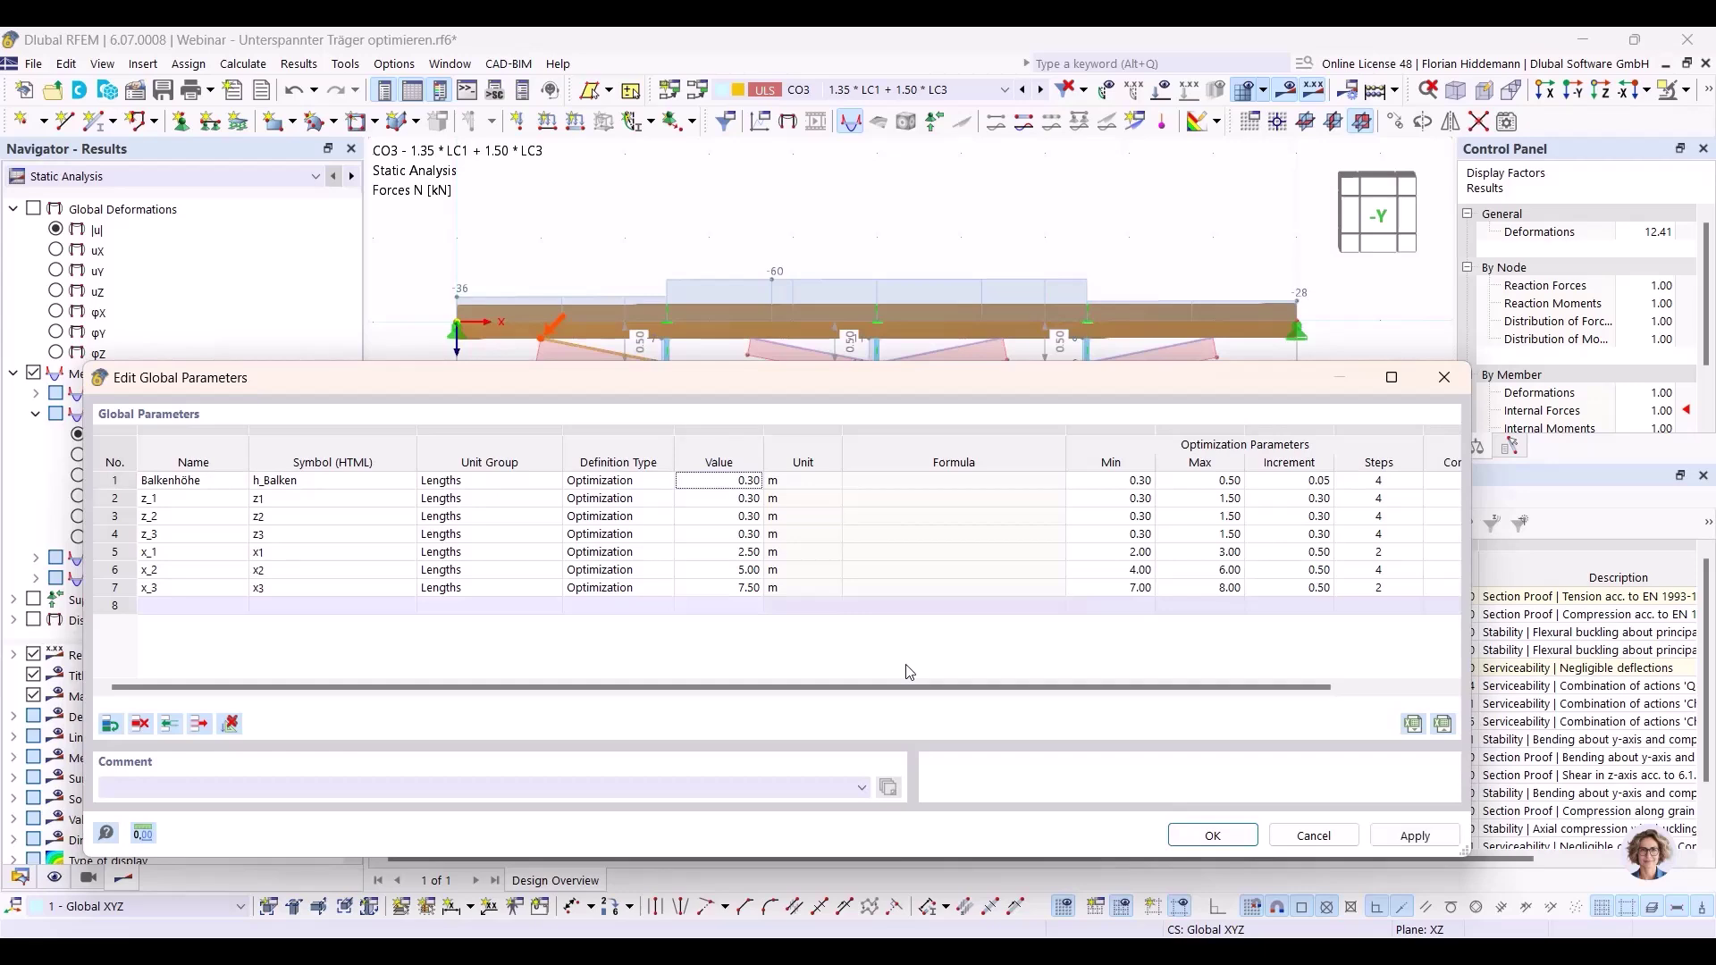
click(1213, 835)
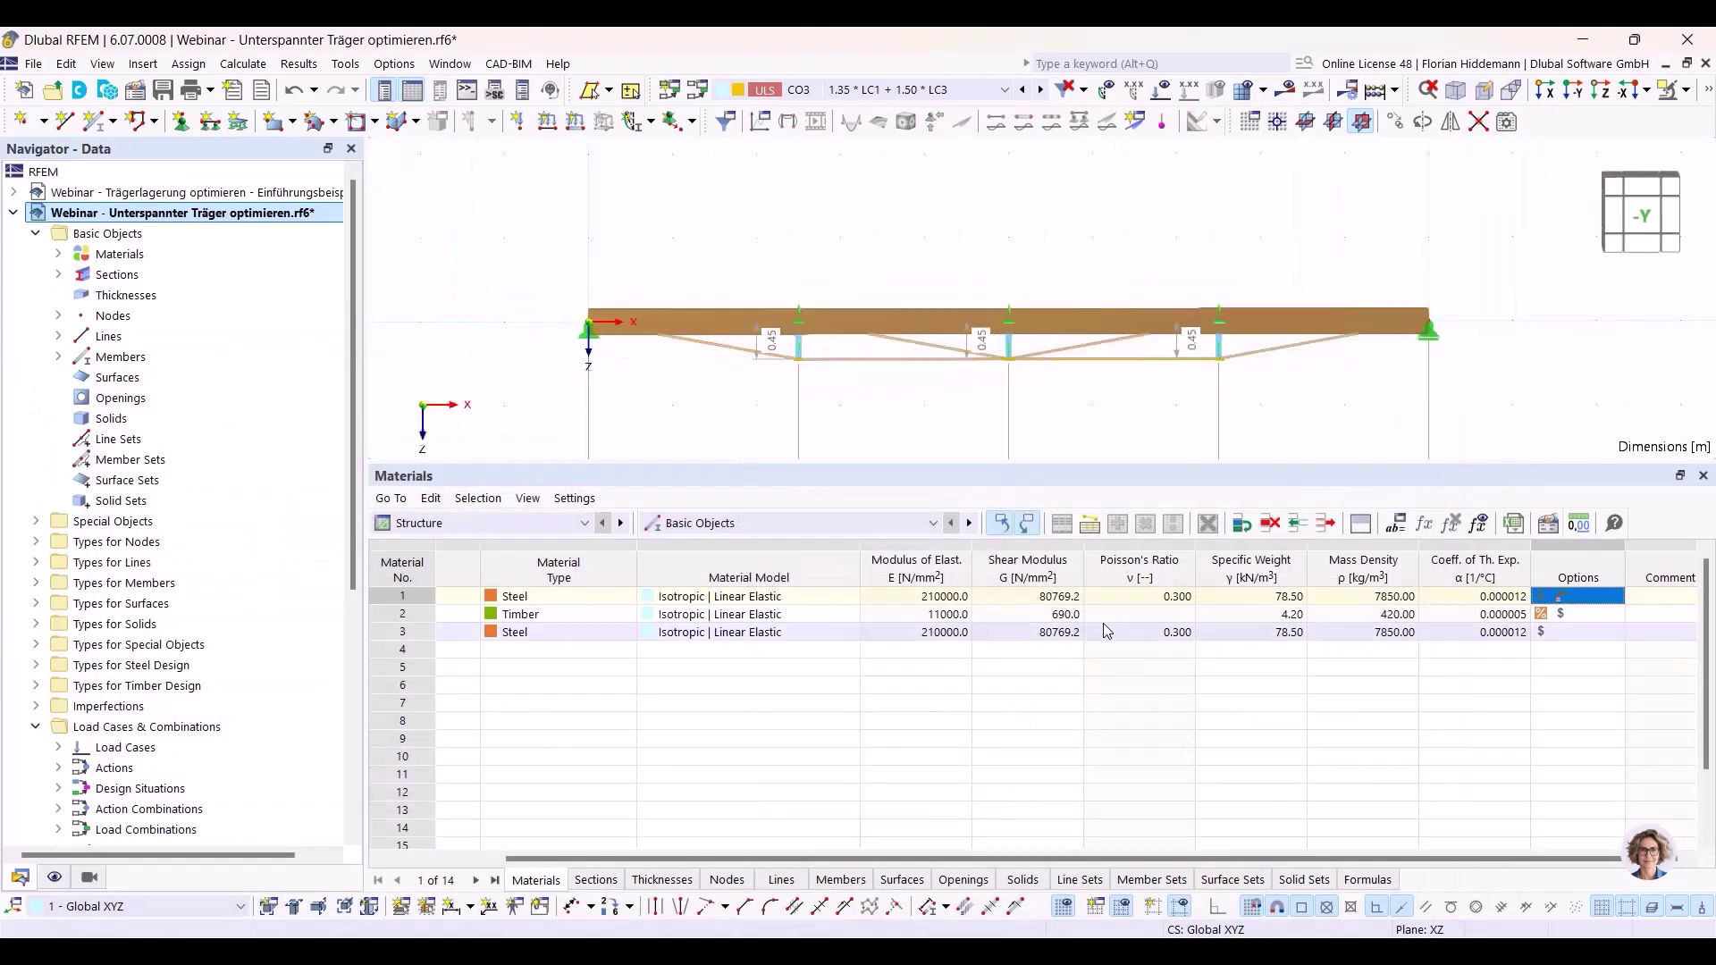
Recalculate the model with the reduced beam height and show the Design Overview of all design checks.
key(F5)
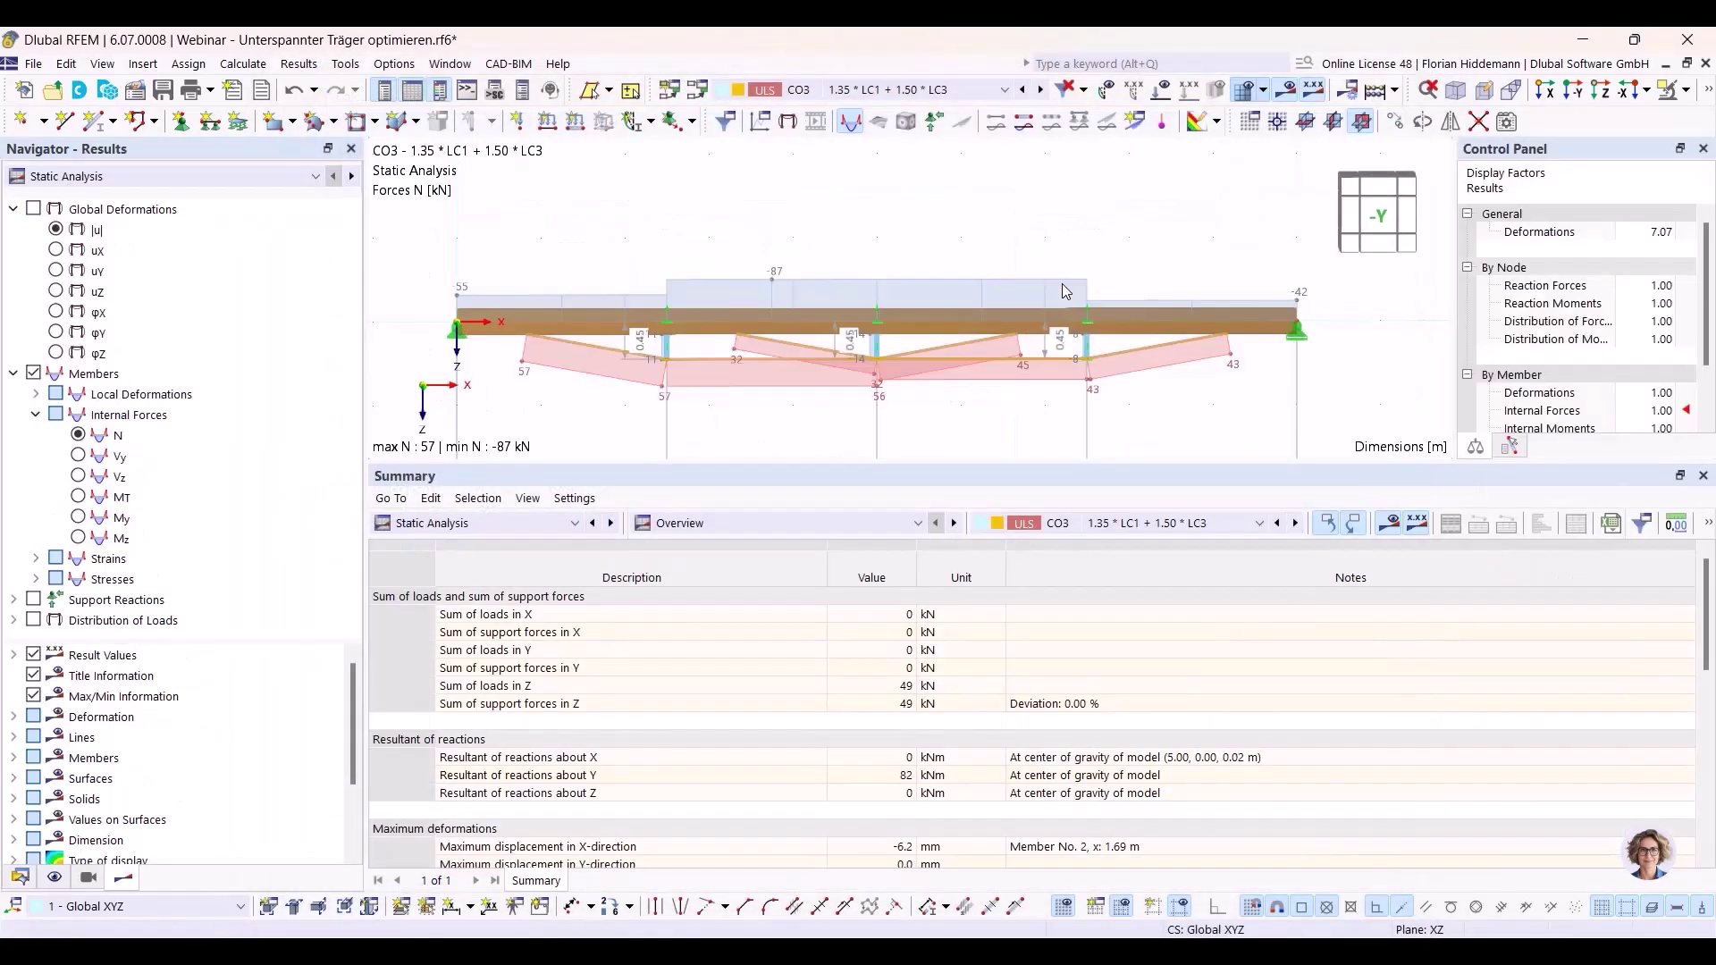
click(482, 526)
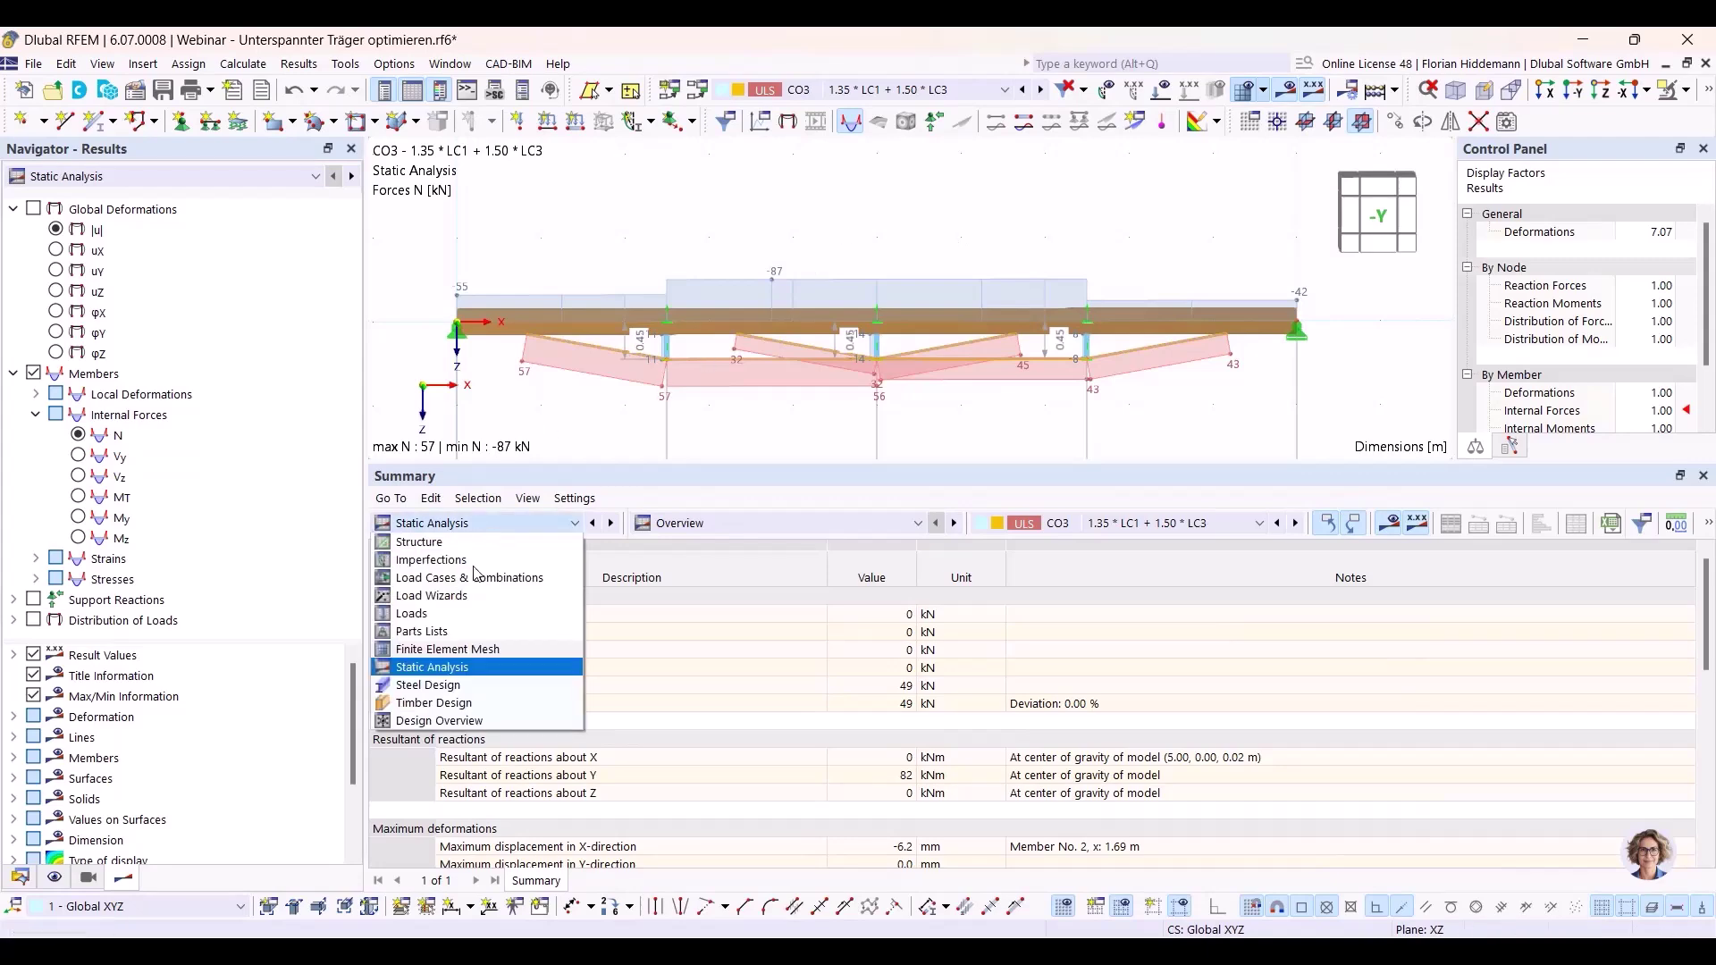
click(448, 717)
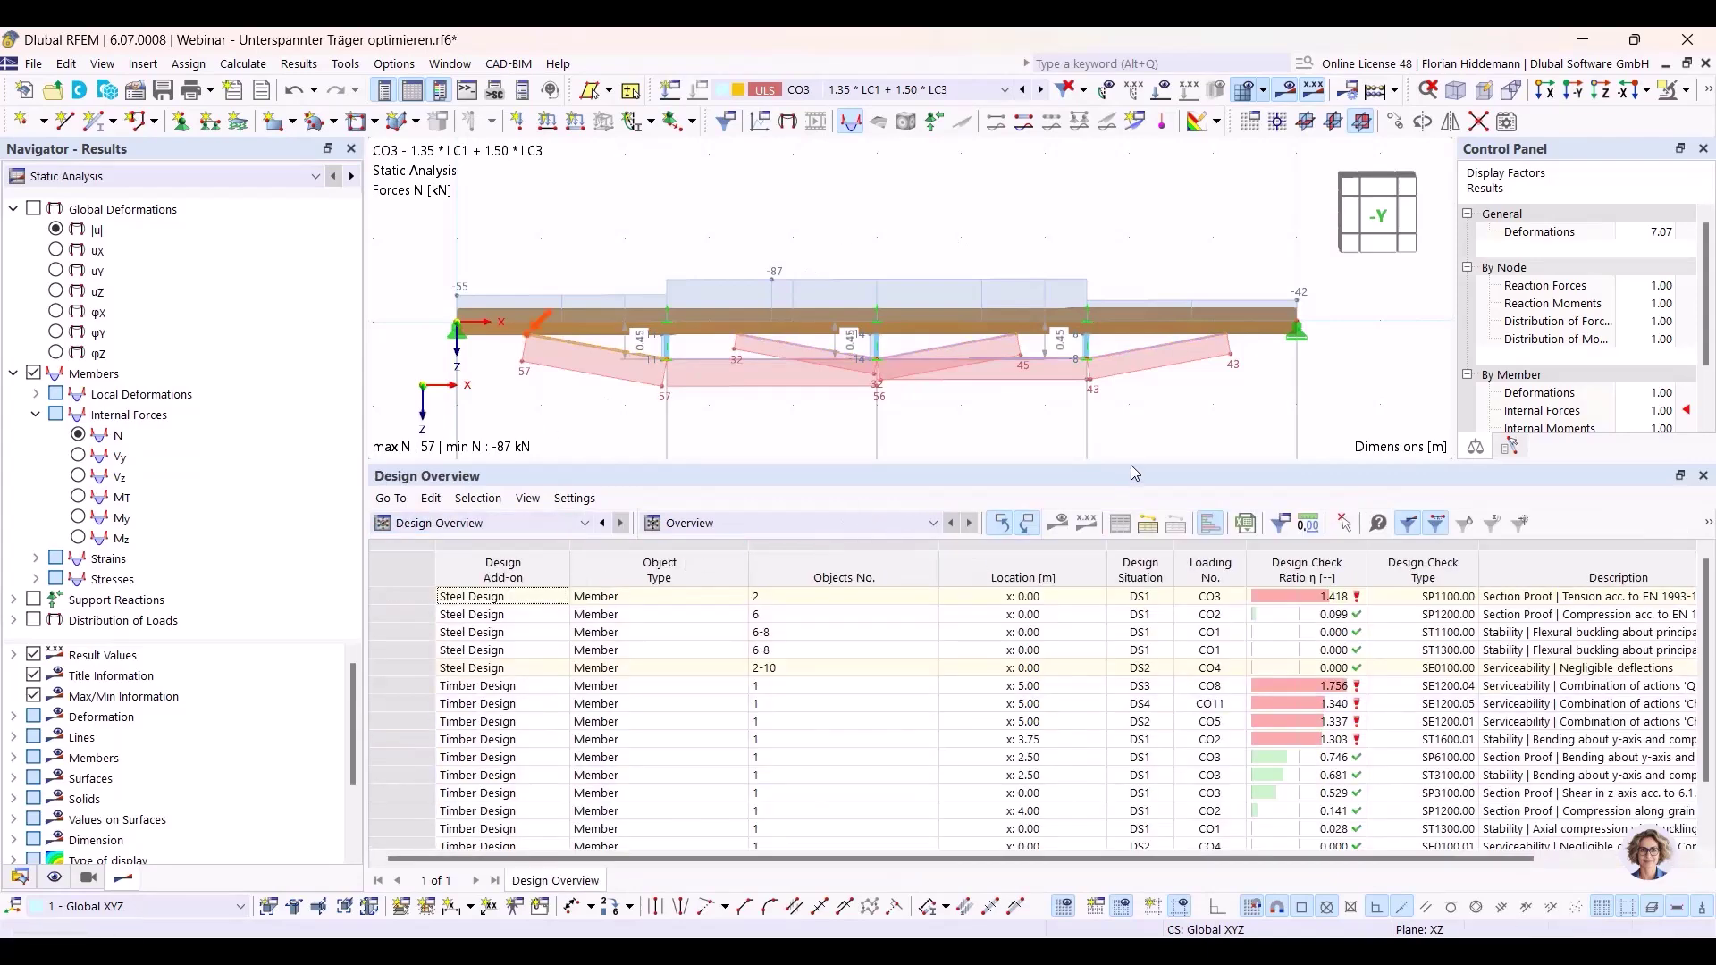
middle_drag(856, 420, 856, 361)
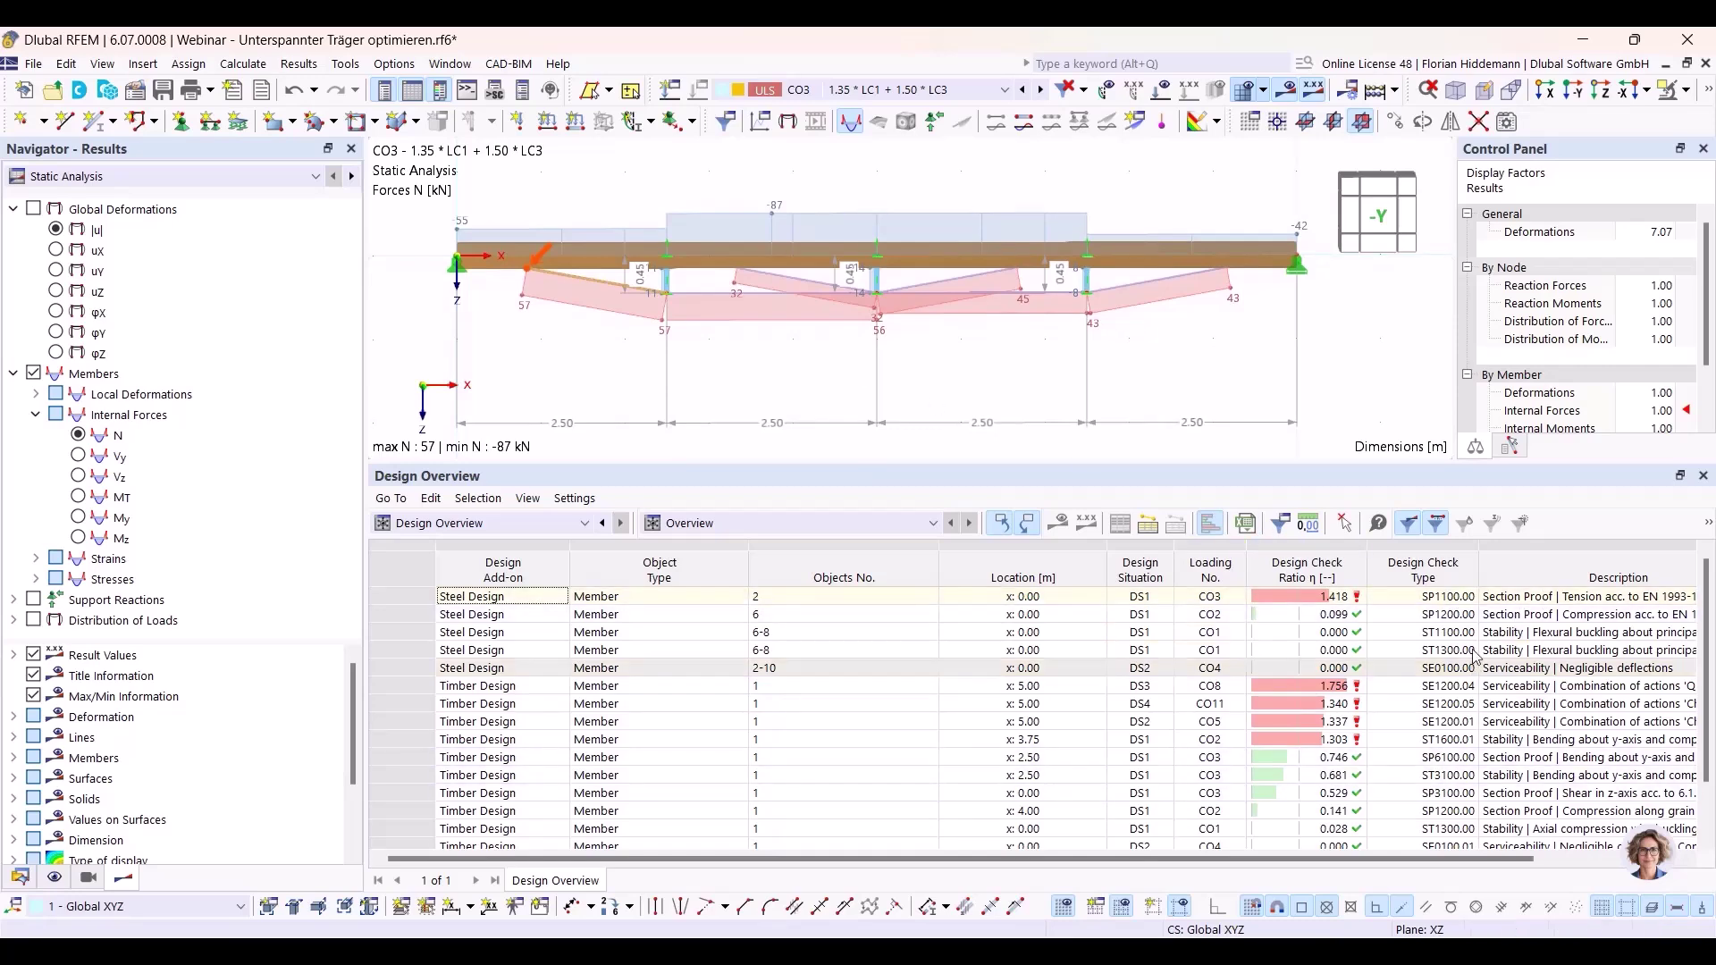
Examine the steel tension, timber serviceability and timber stability checks at their governing locations on the beam.
click(1555, 597)
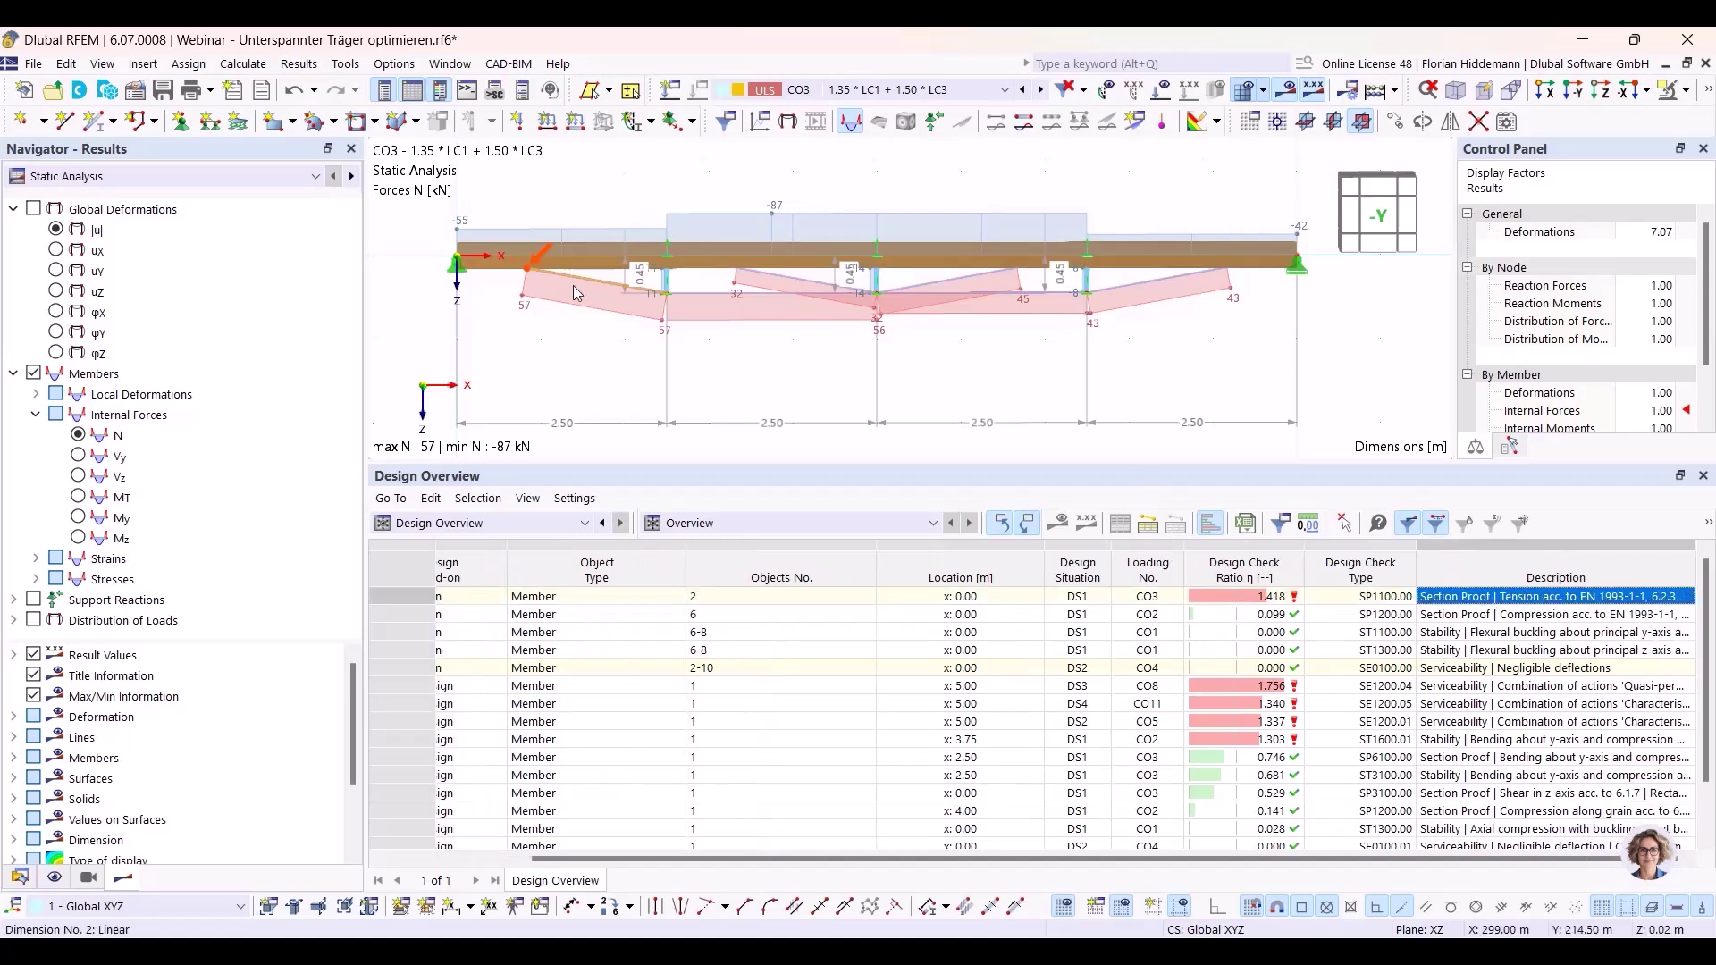
click(1614, 688)
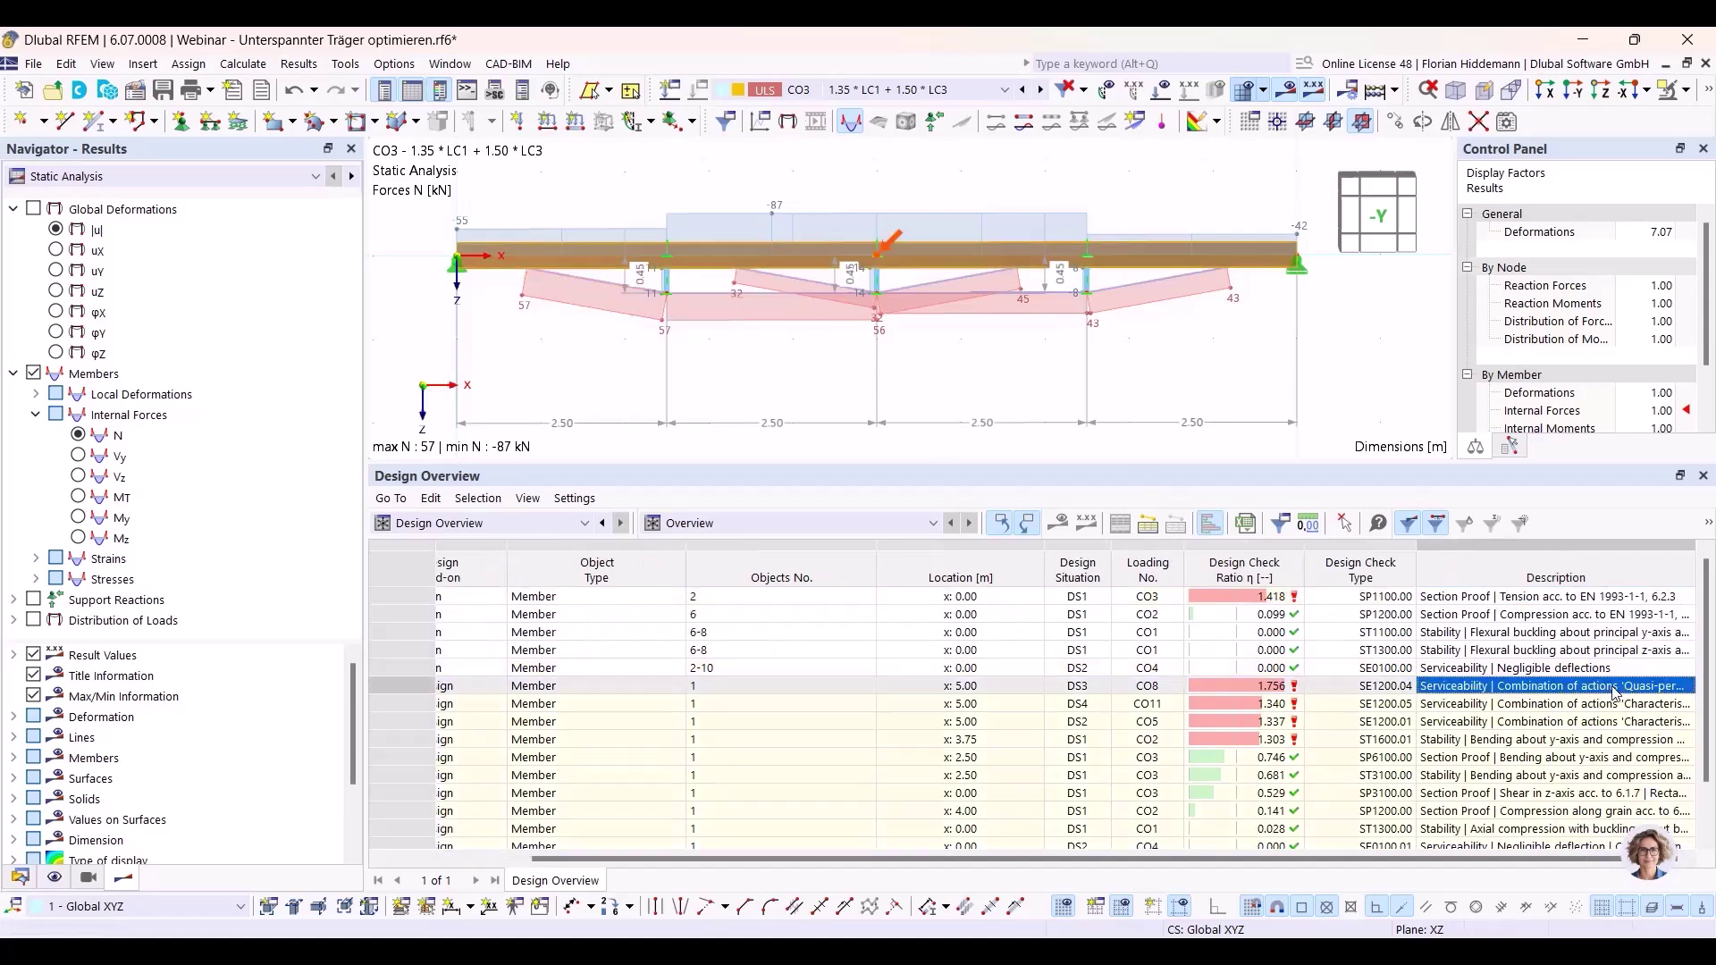
click(1483, 739)
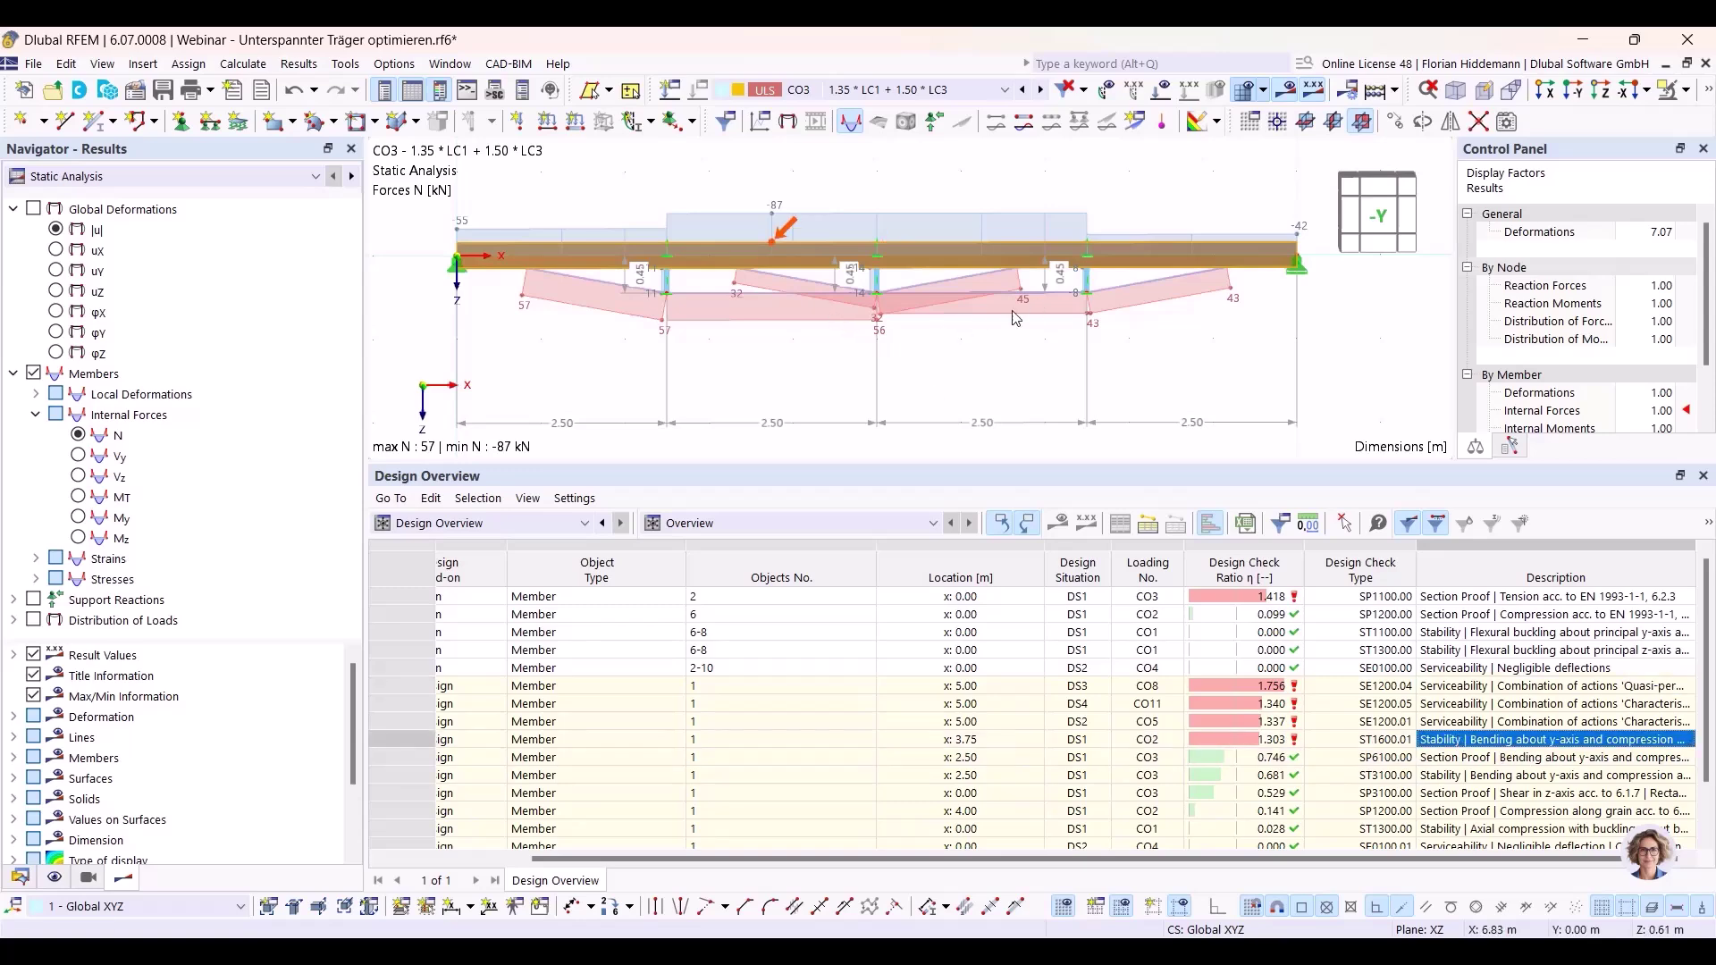
ctrl+middle_drag(972, 356, 735, 251)
scroll(734, 251, up, 1)
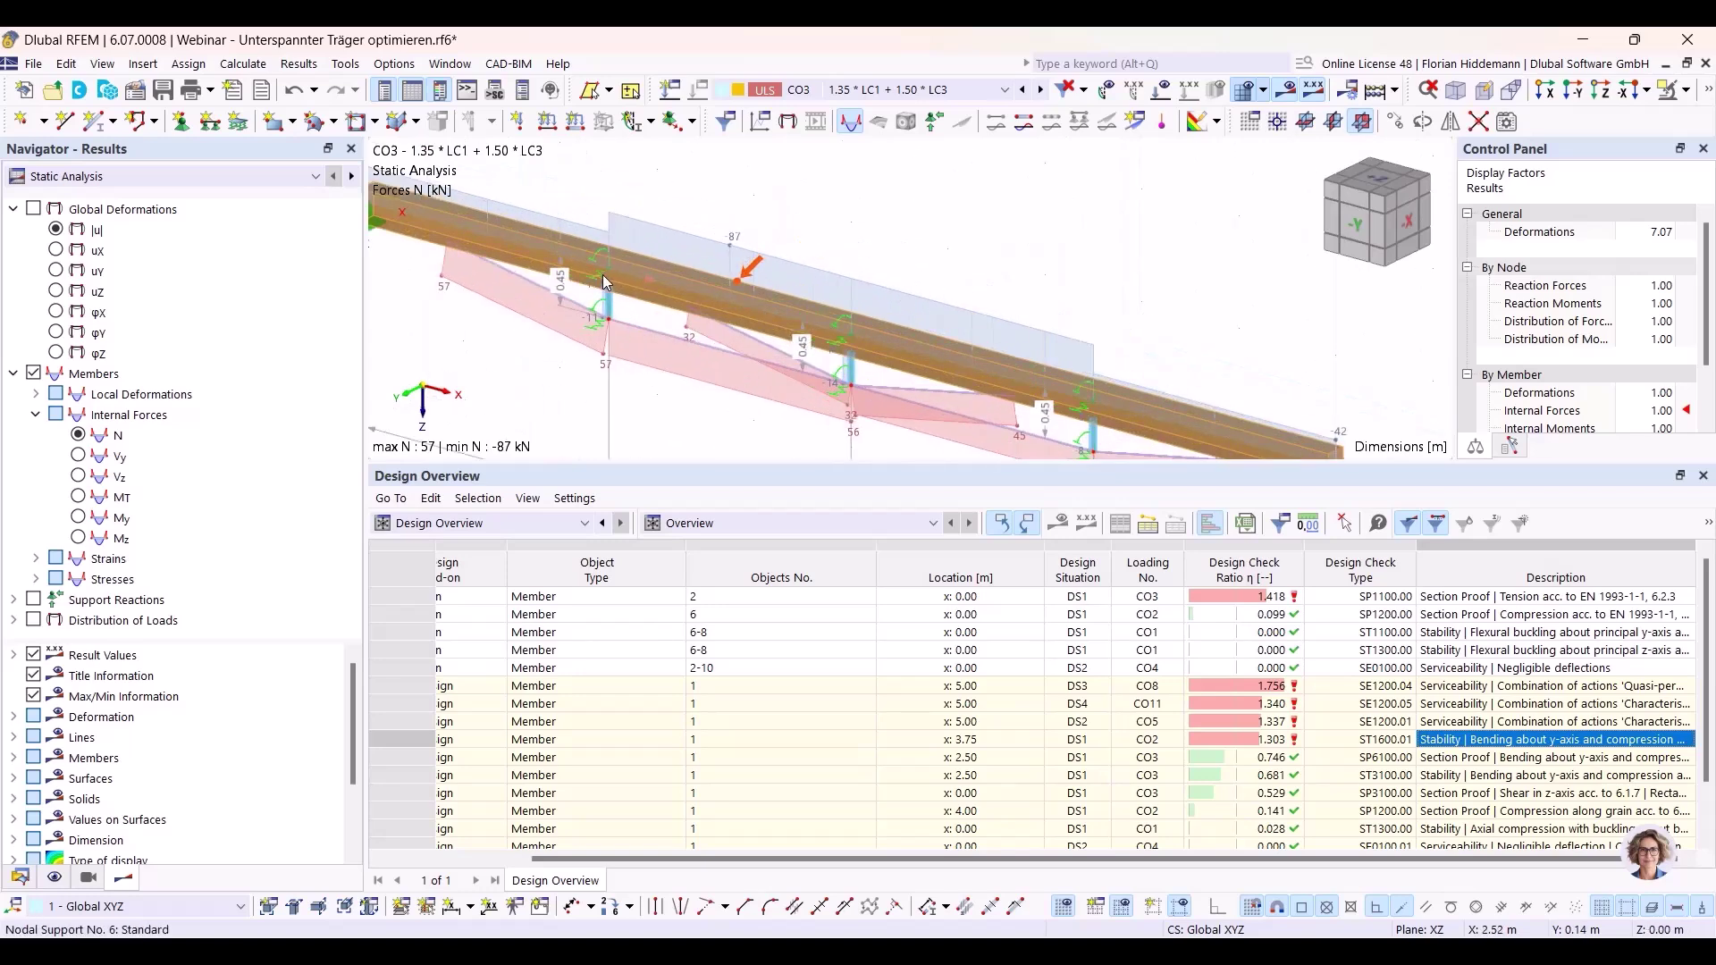
click(1572, 89)
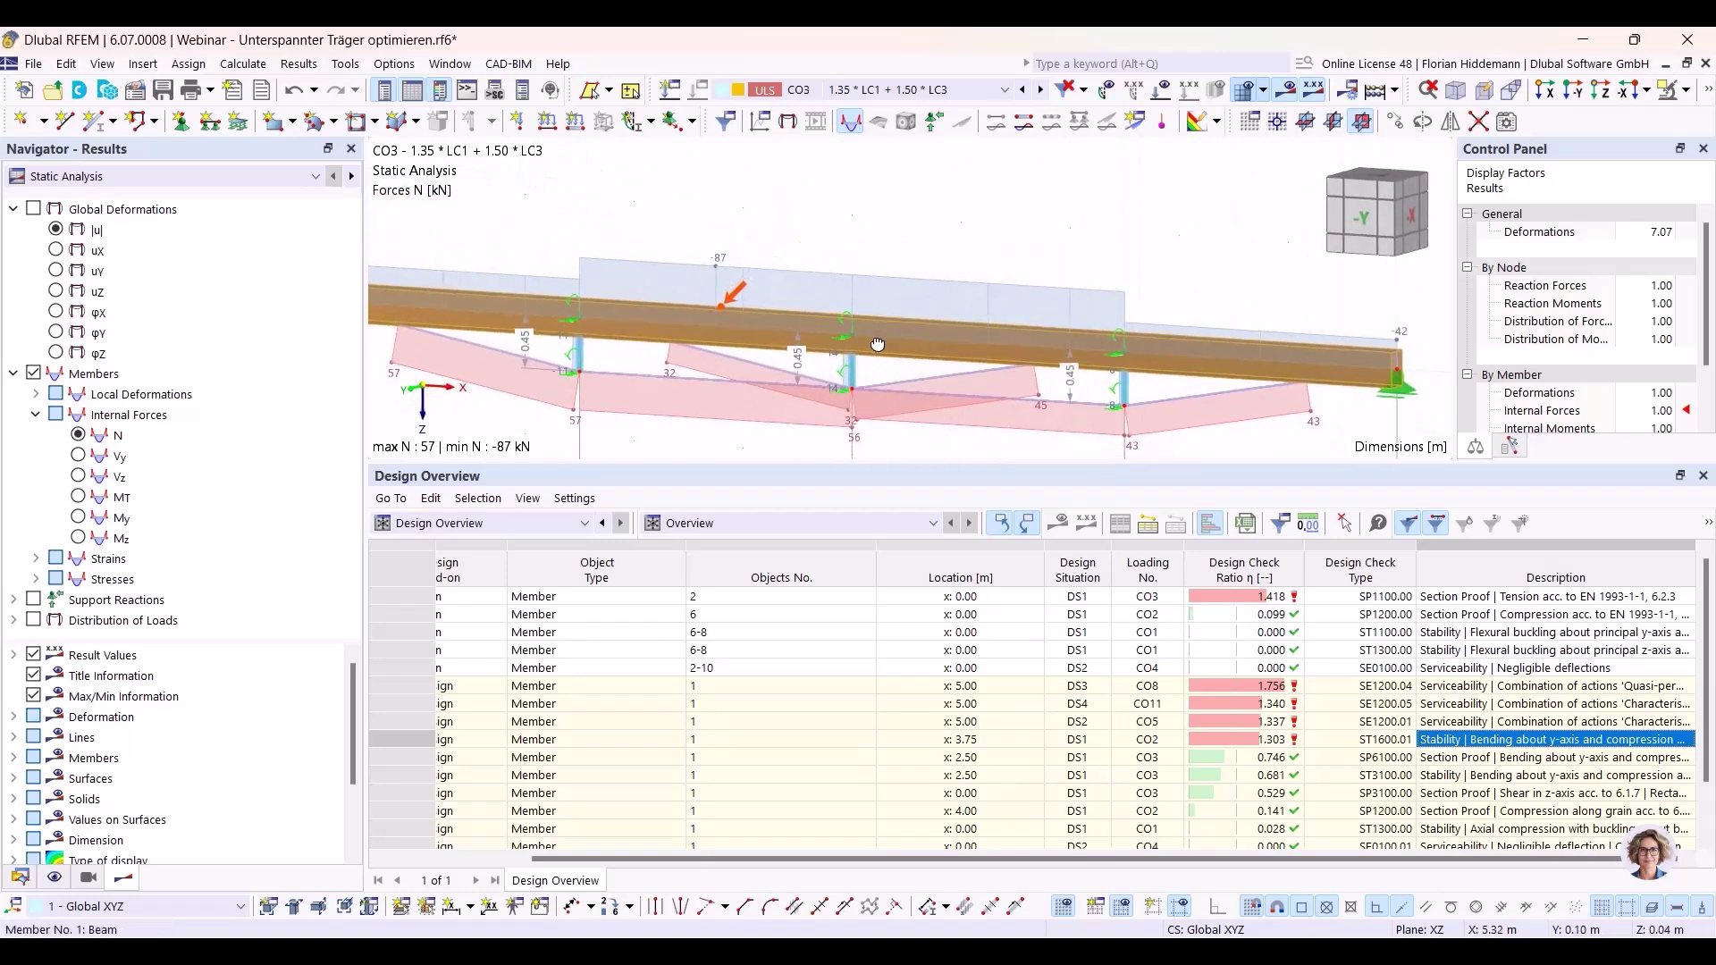
click(1573, 89)
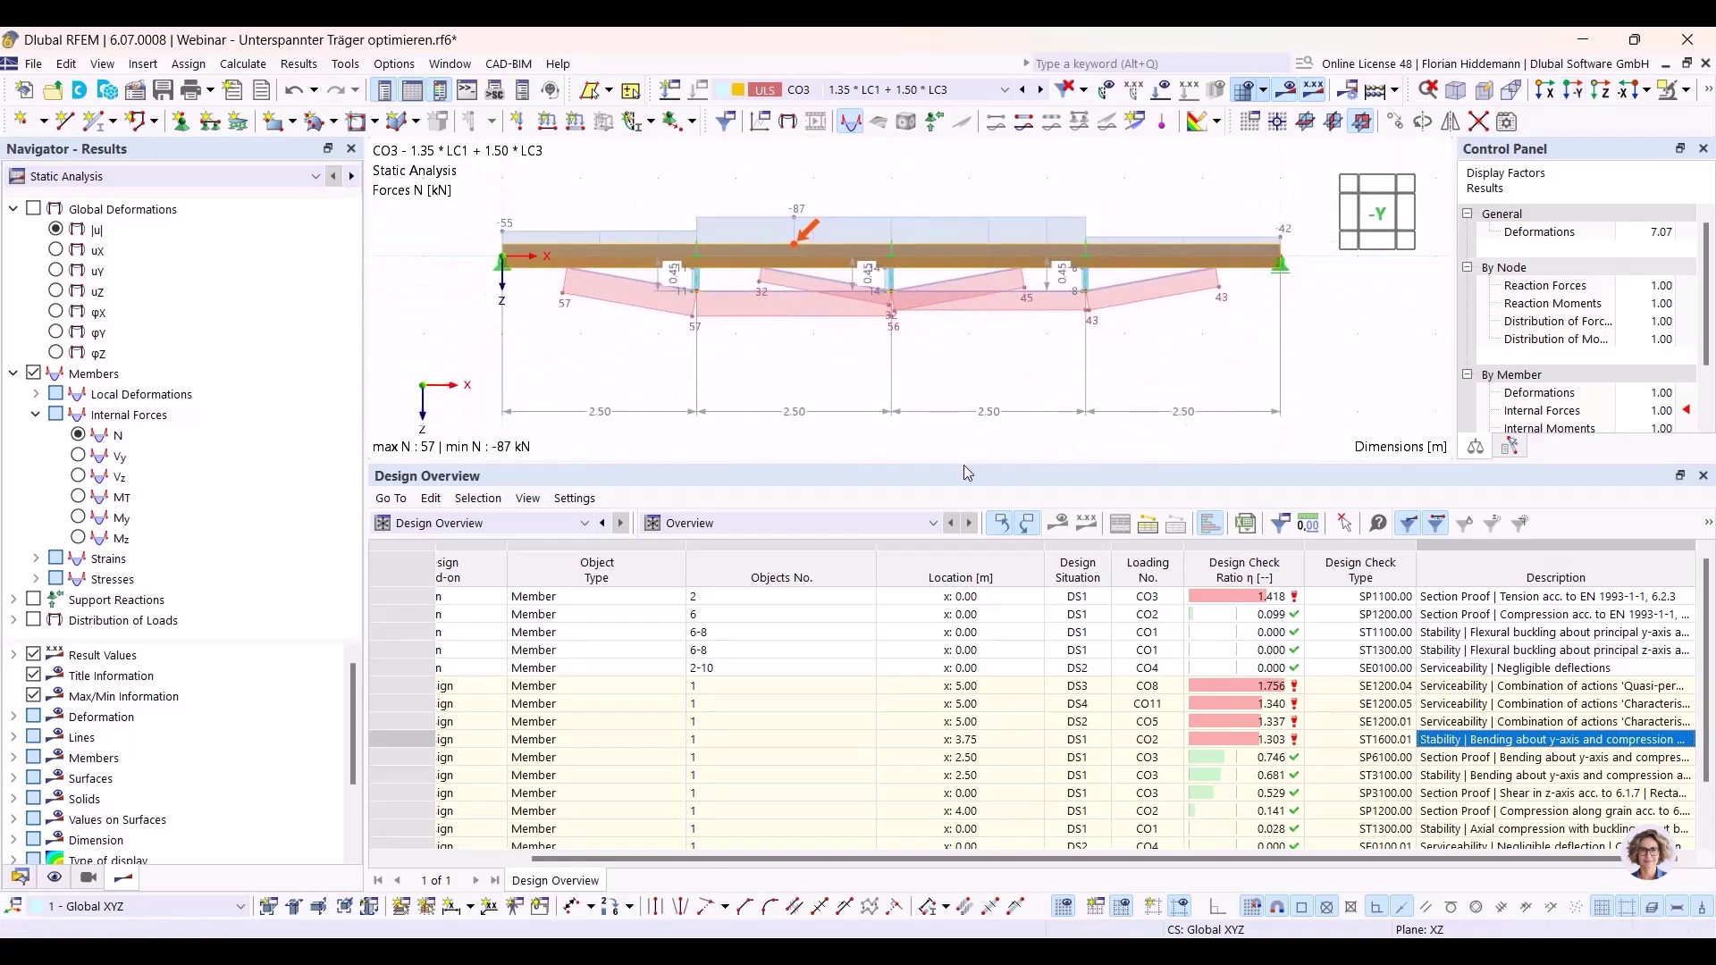
drag(963, 466, 964, 527)
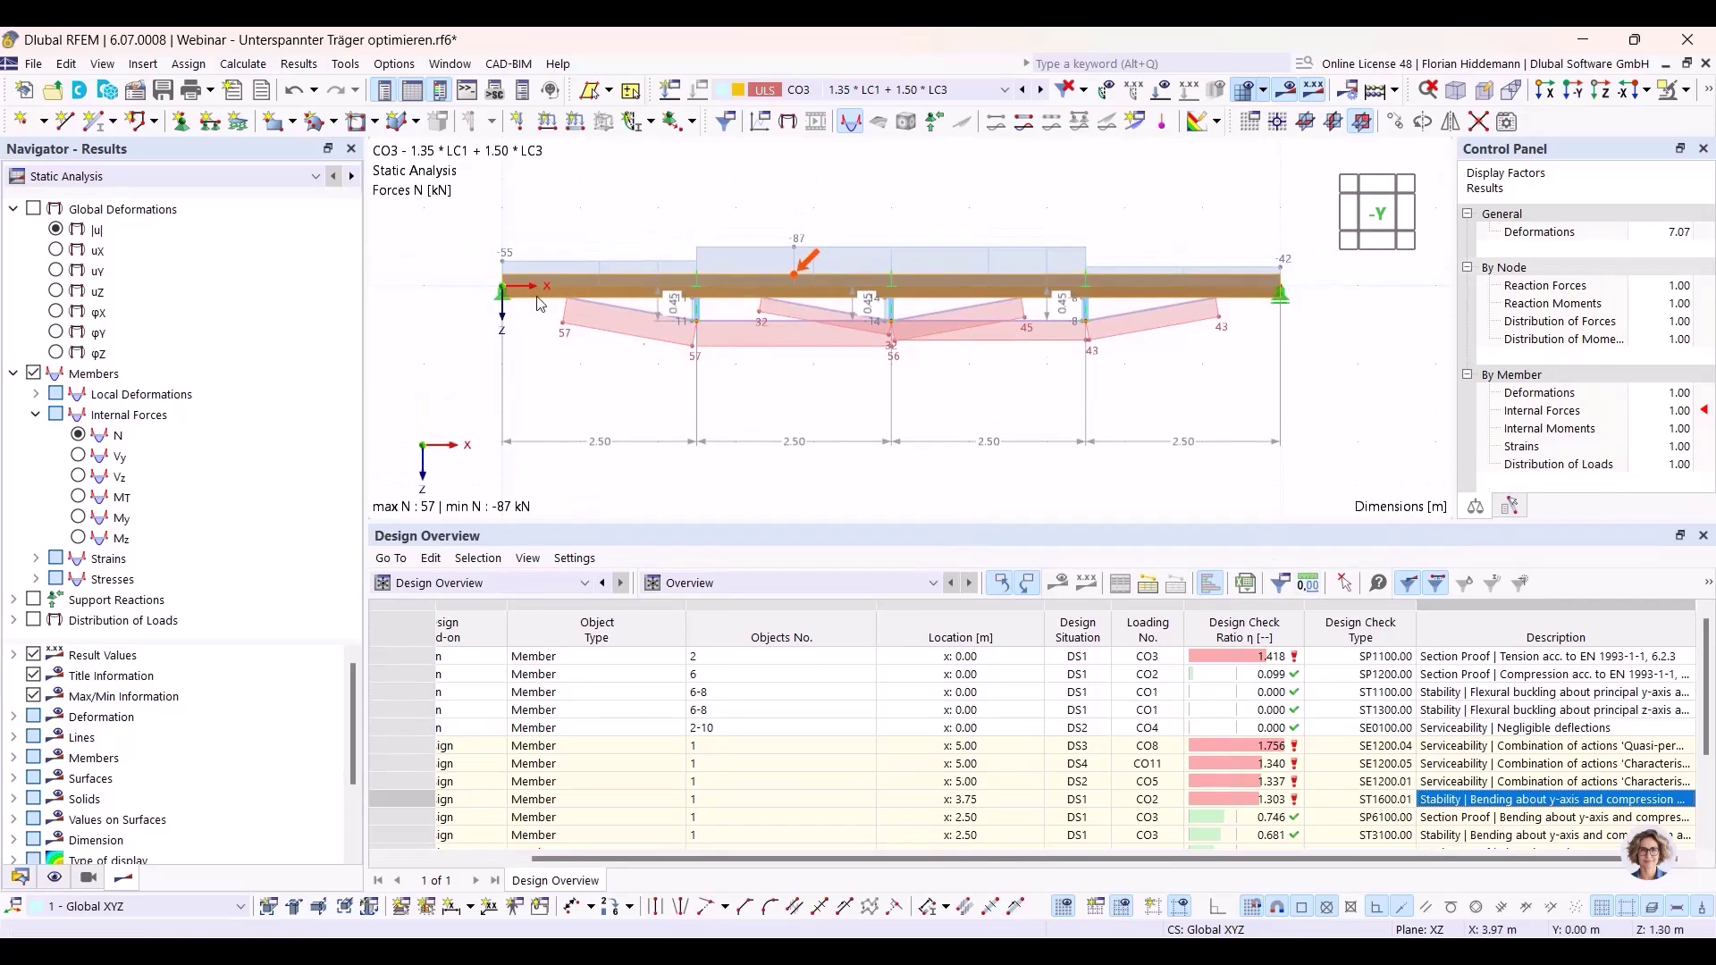
Activate optimization setting OS1 with minimum cost as target and the particle swarm optimizer, and start the full calculation.
click(241, 65)
click(339, 605)
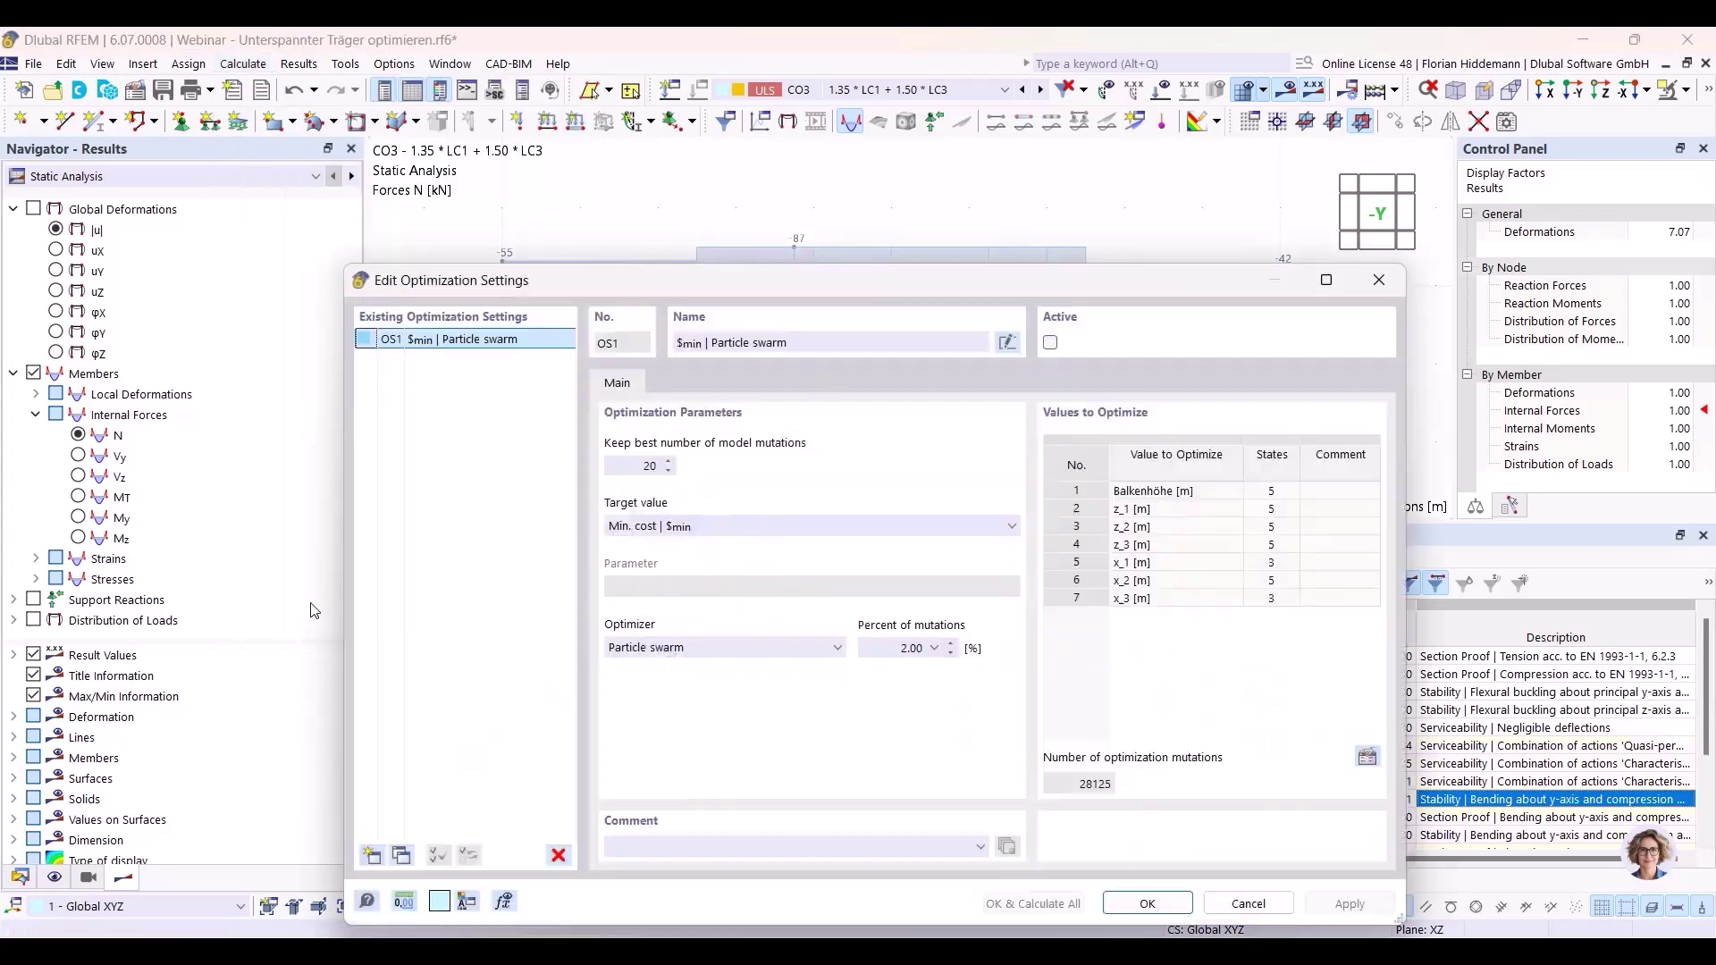
click(1050, 342)
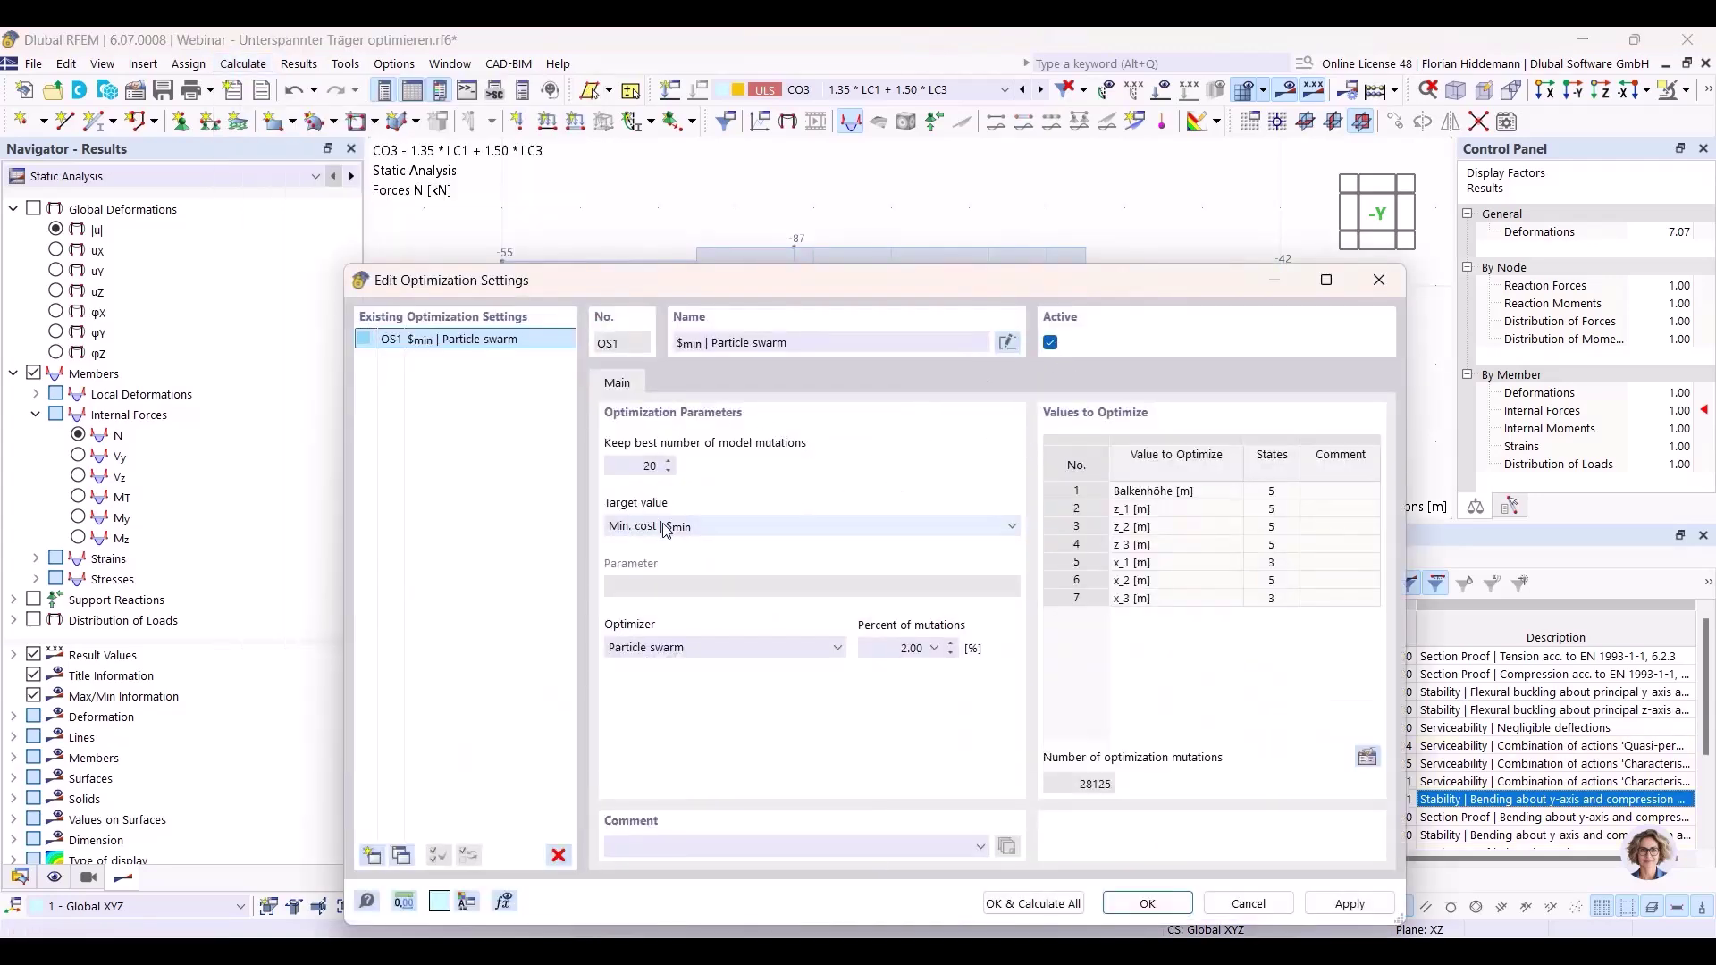
click(1032, 904)
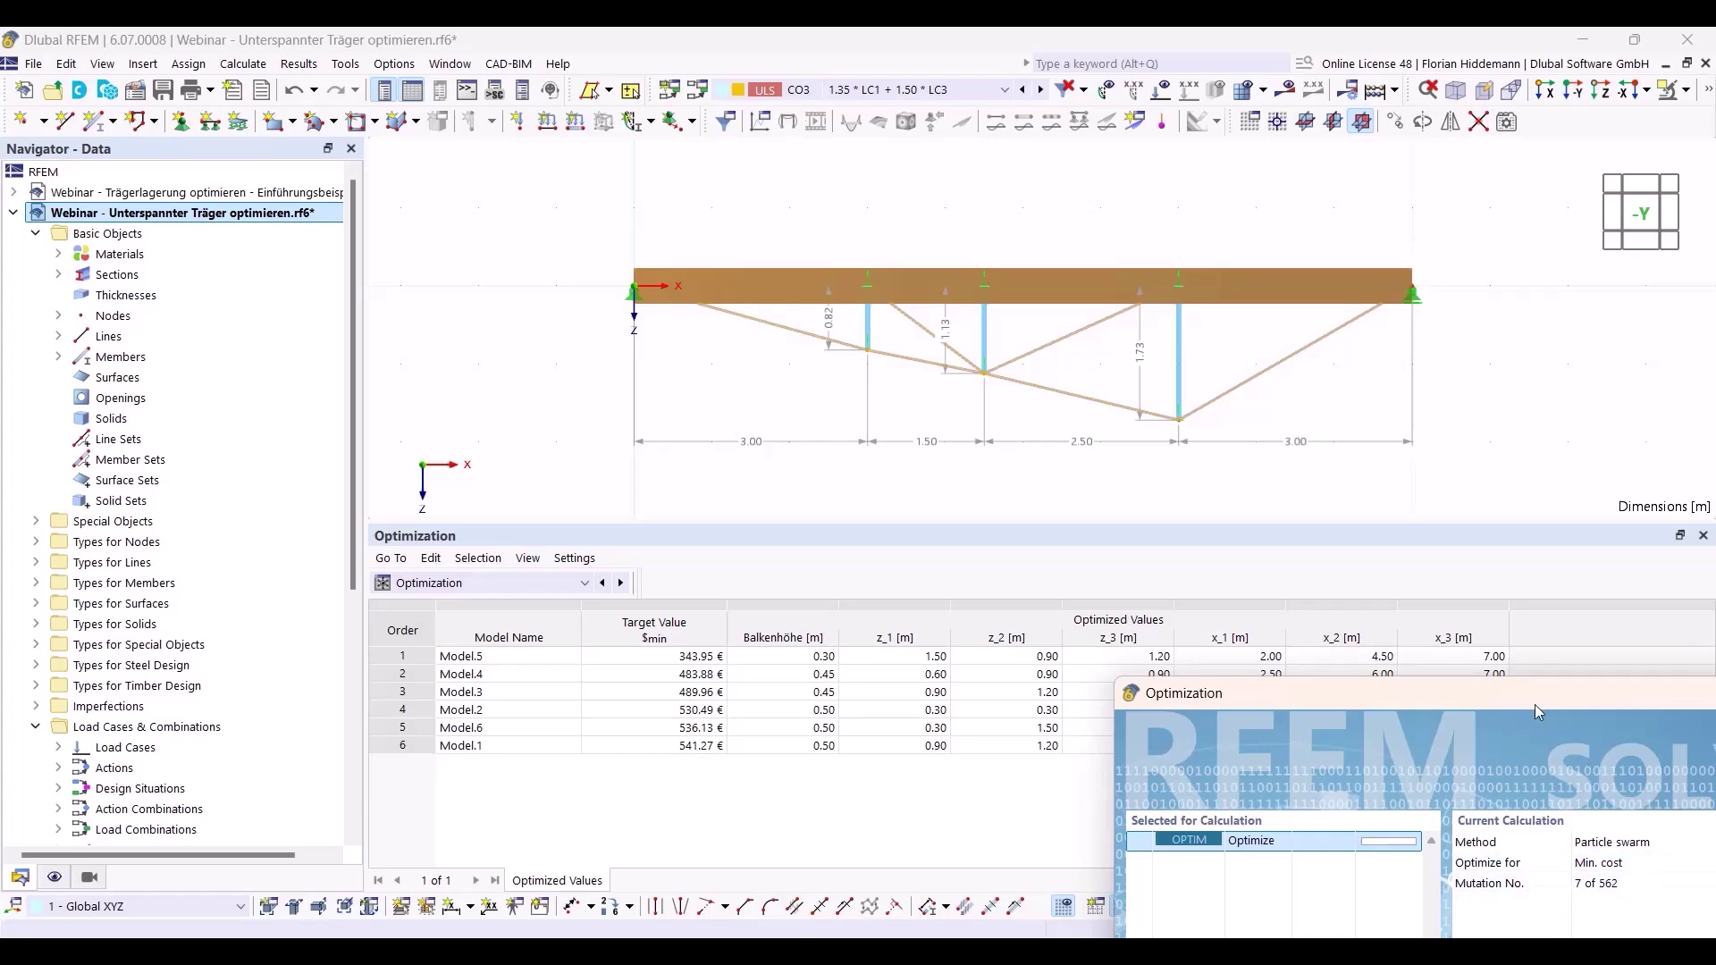
Cancel the running optimization, keeping the model mutations calculated so far, and close the cancellation notice.
drag(1536, 701, 863, 144)
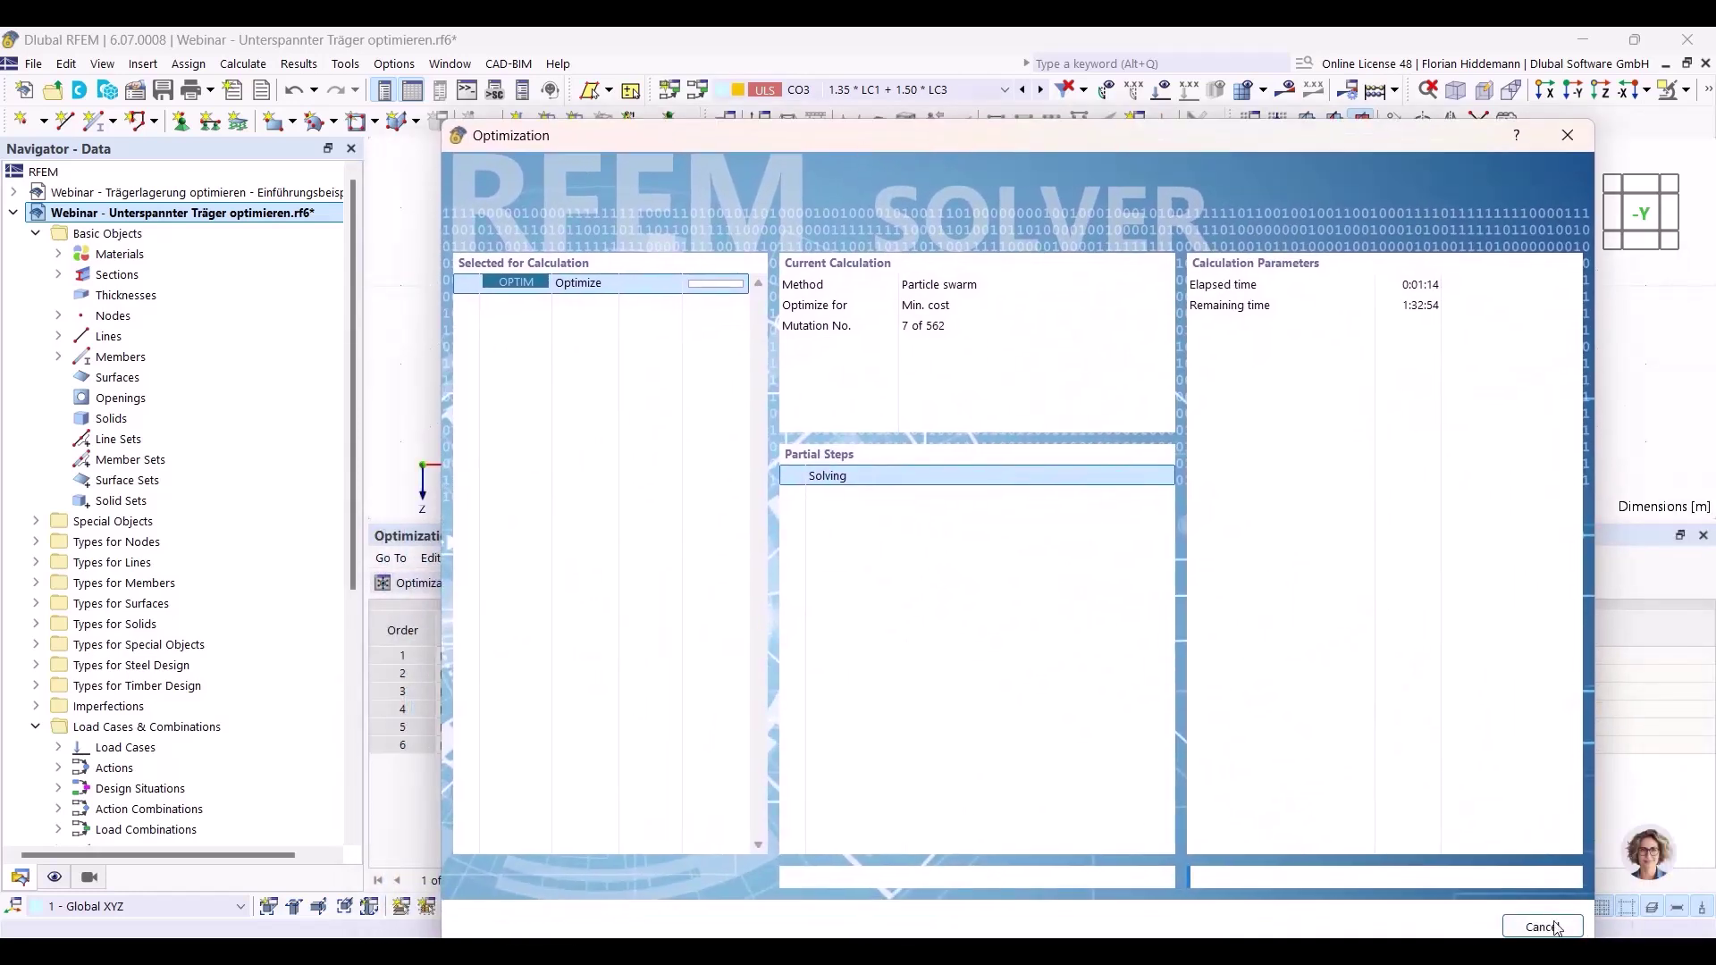
click(1556, 929)
click(996, 651)
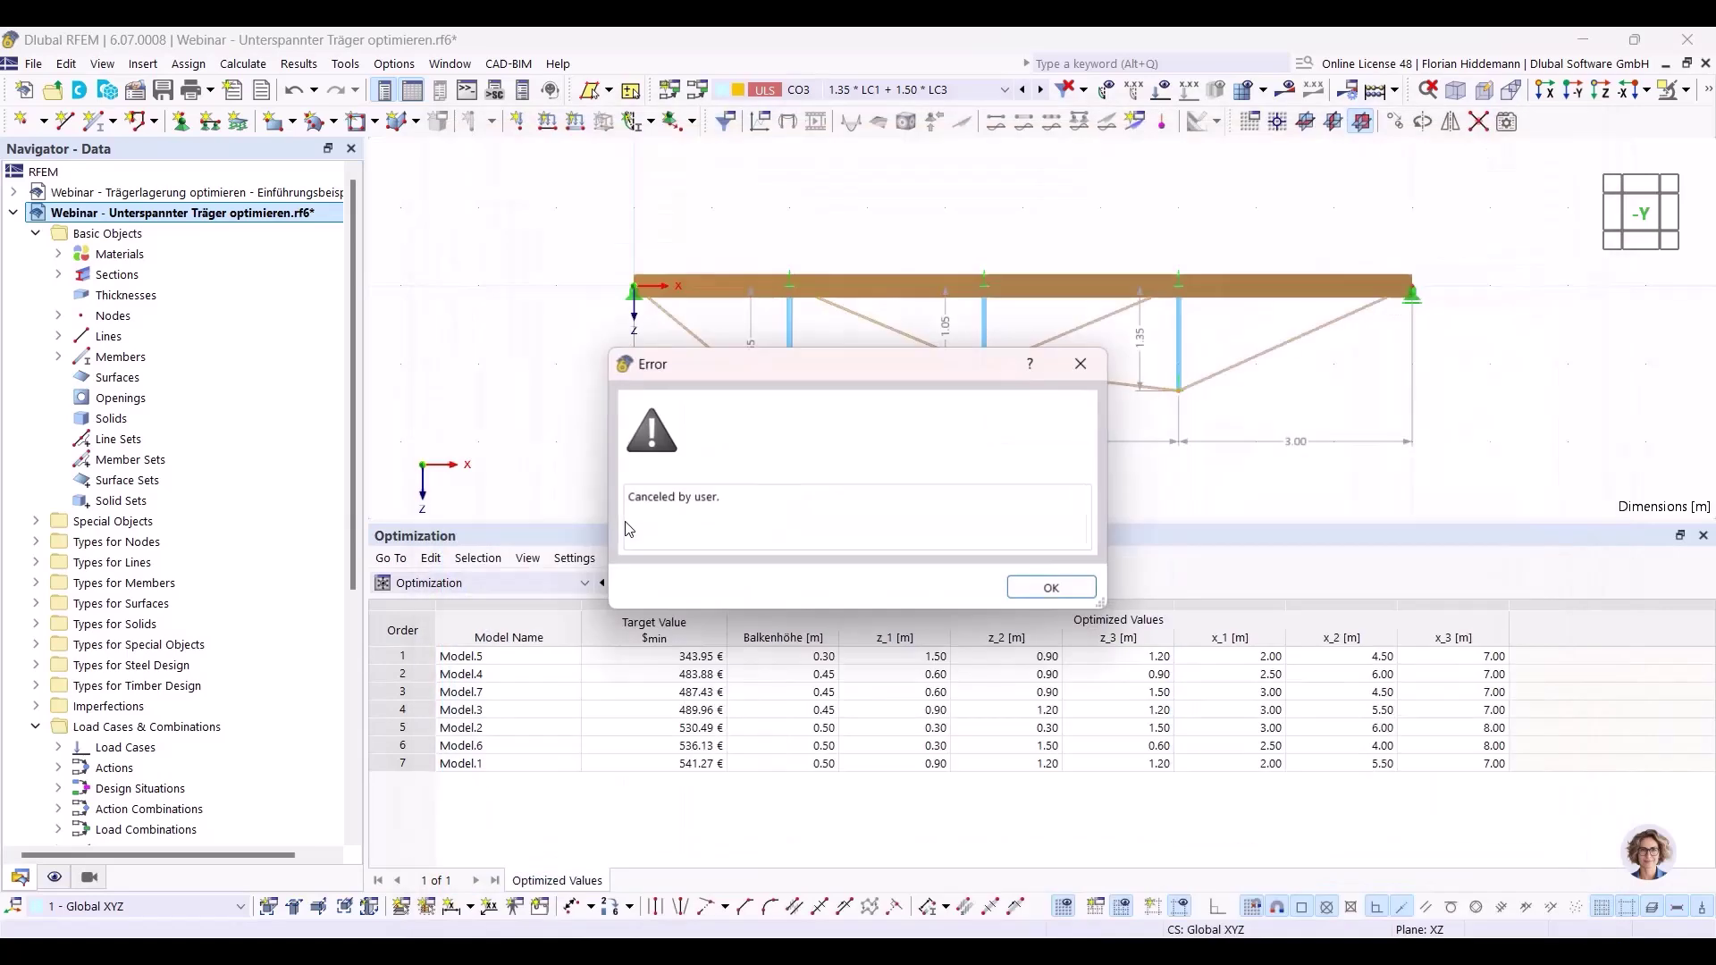
click(1042, 591)
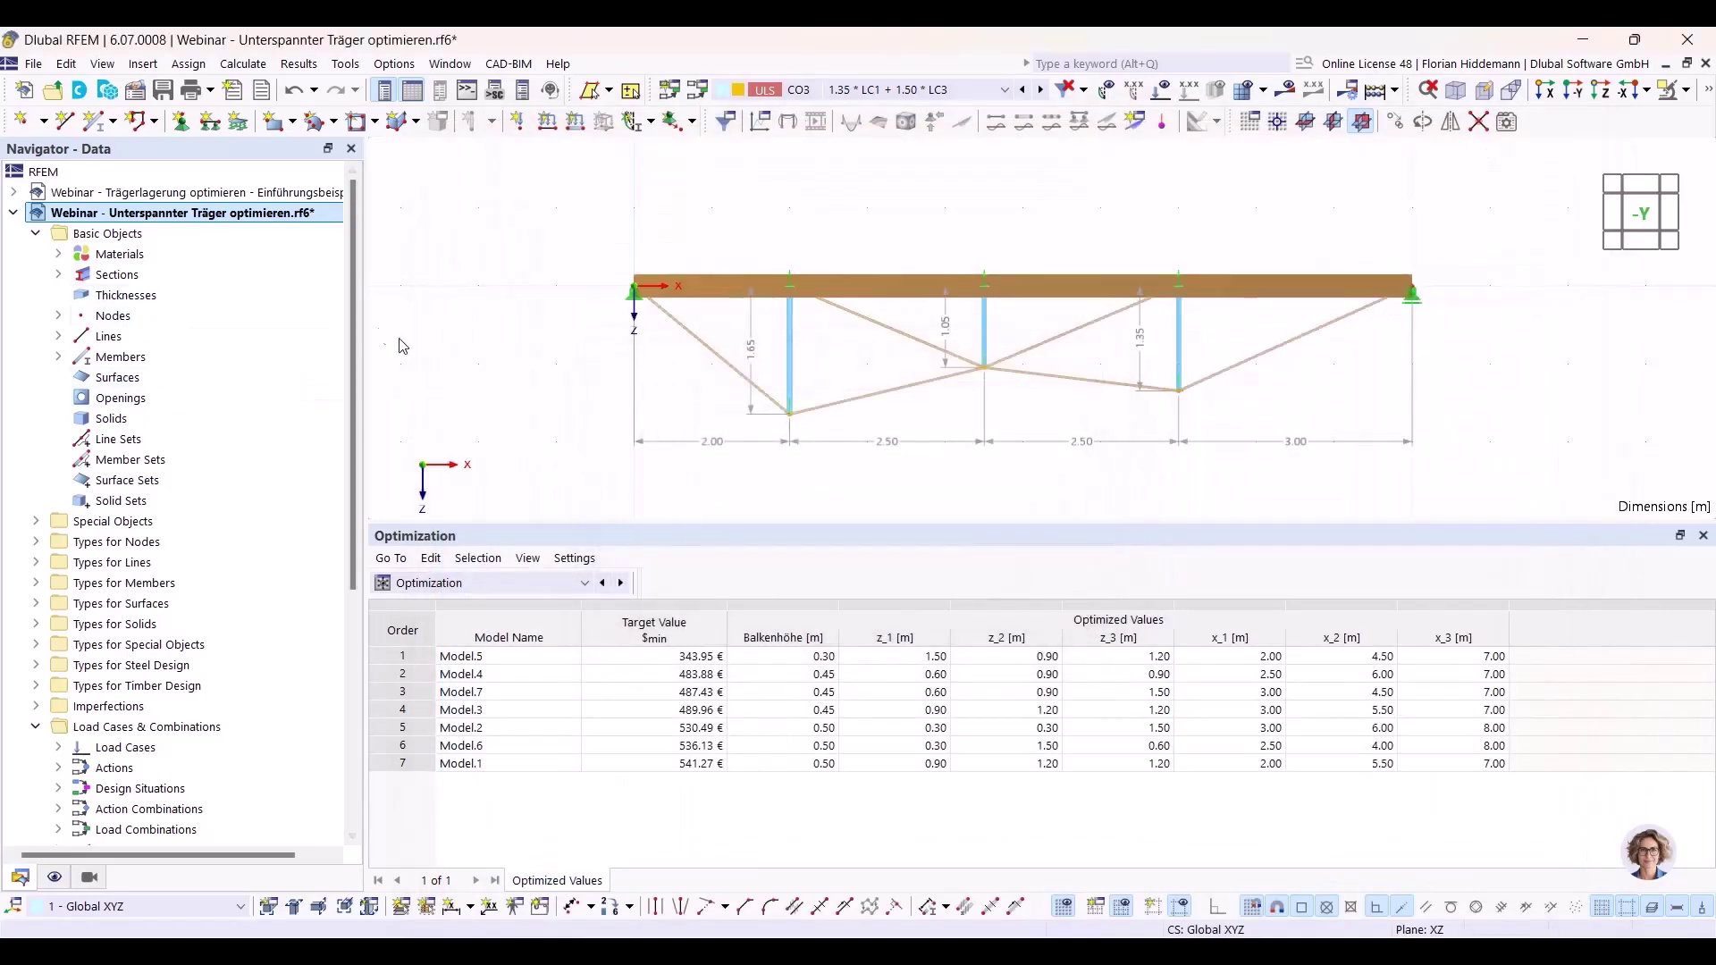
Switch to the model 'Webinar - Unterspannter Träger optimieren - Ergebnisse.rf6' and look through its ranked optimization variants.
click(14, 213)
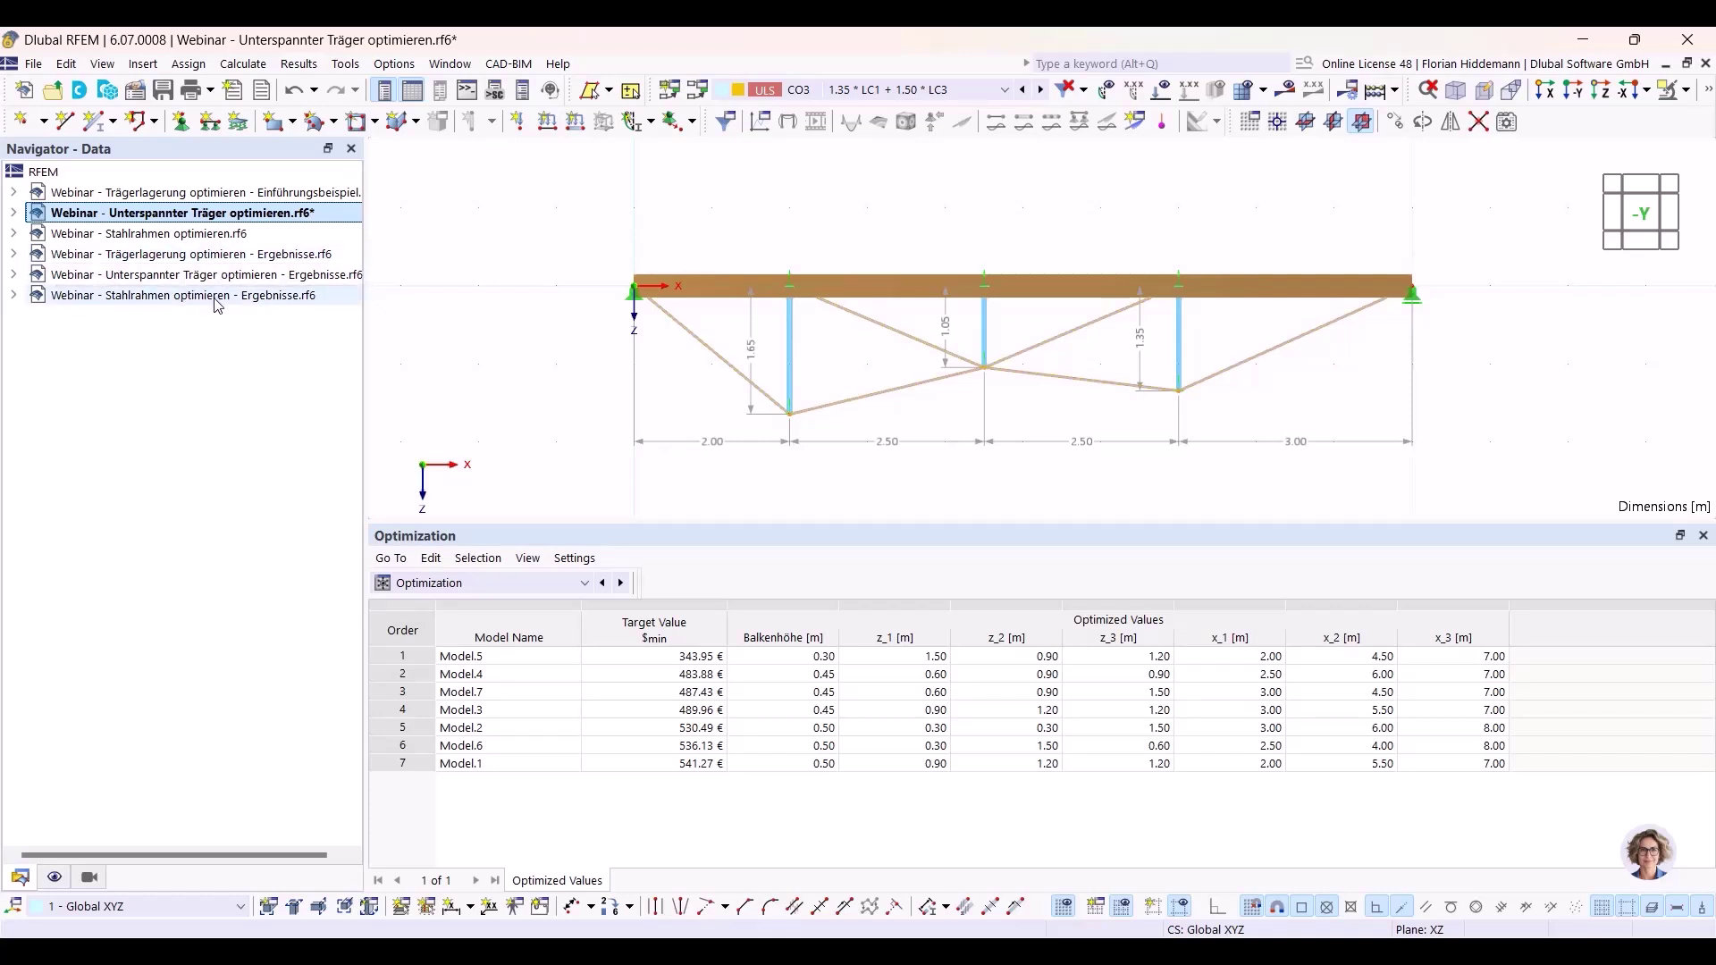
double_click(189, 279)
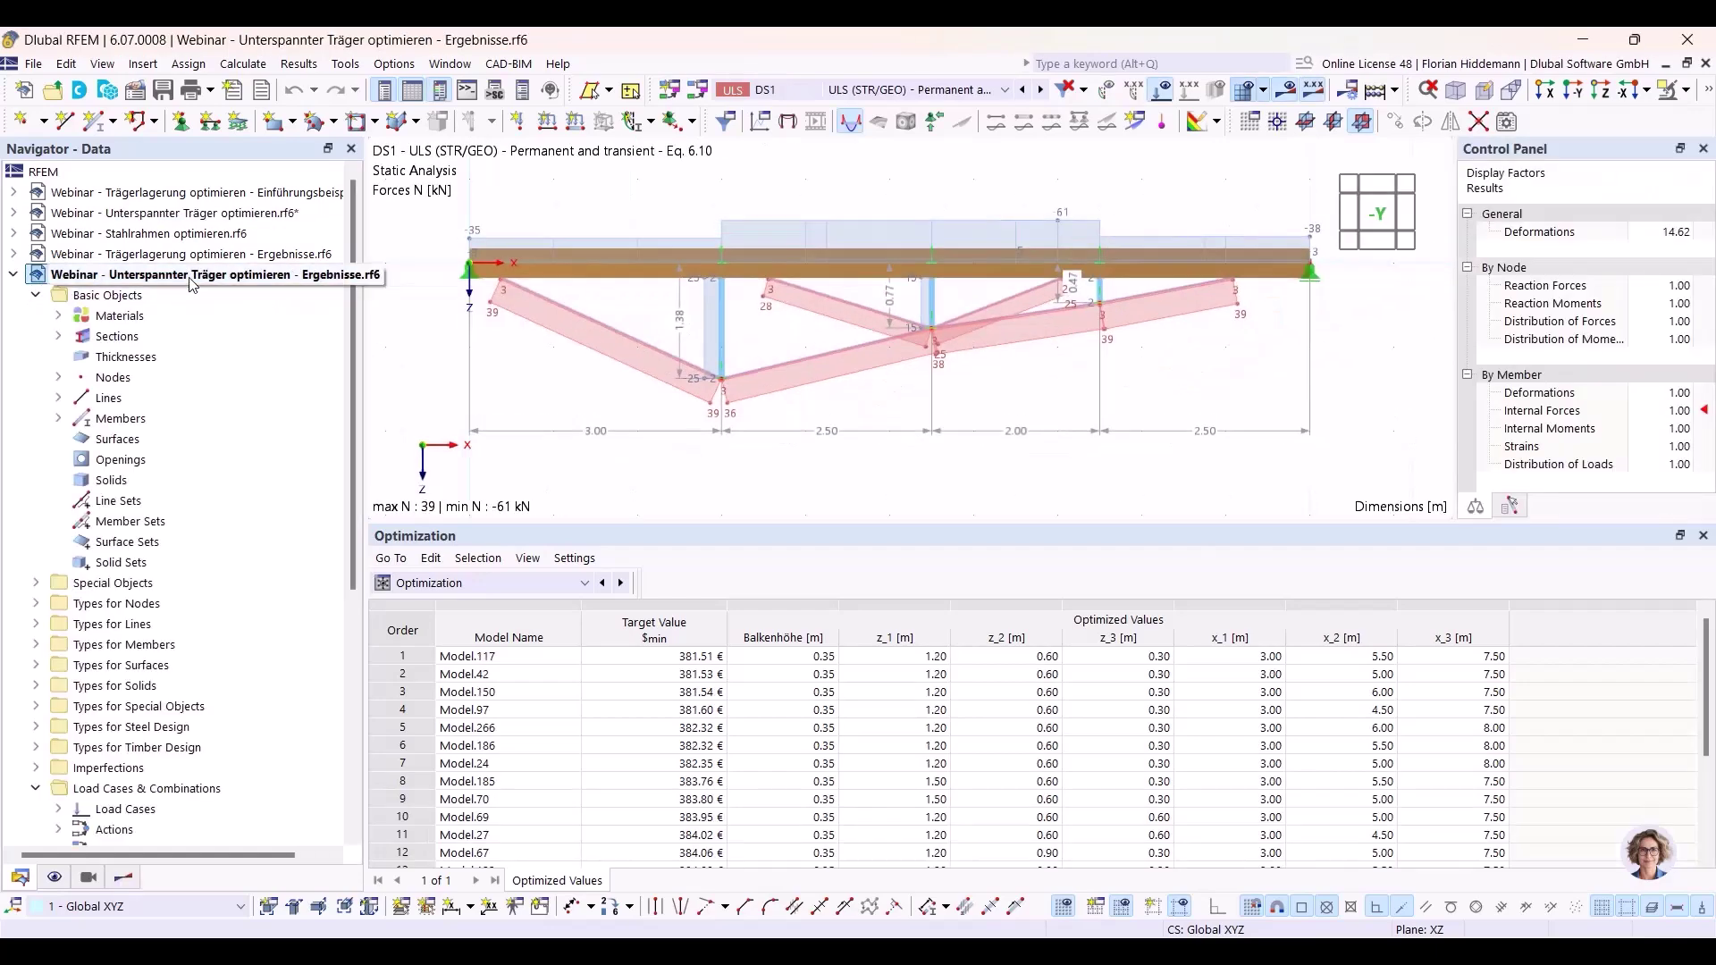
scroll(563, 795, down, 2)
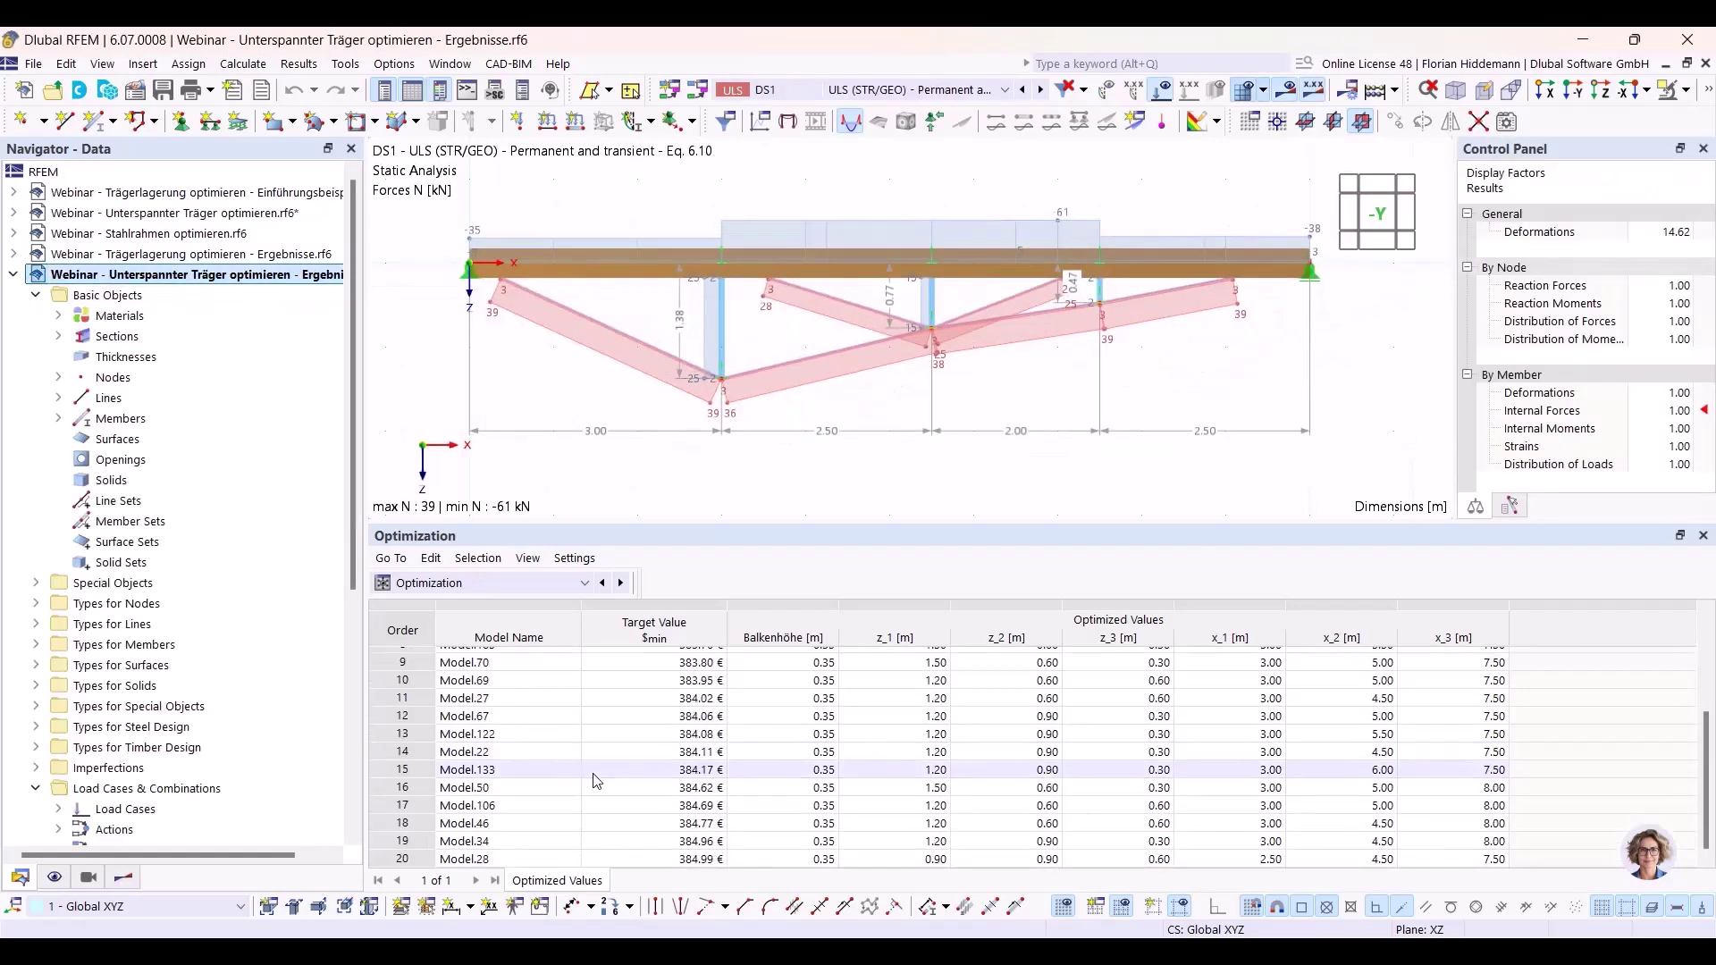
scroll(554, 808, up, 2)
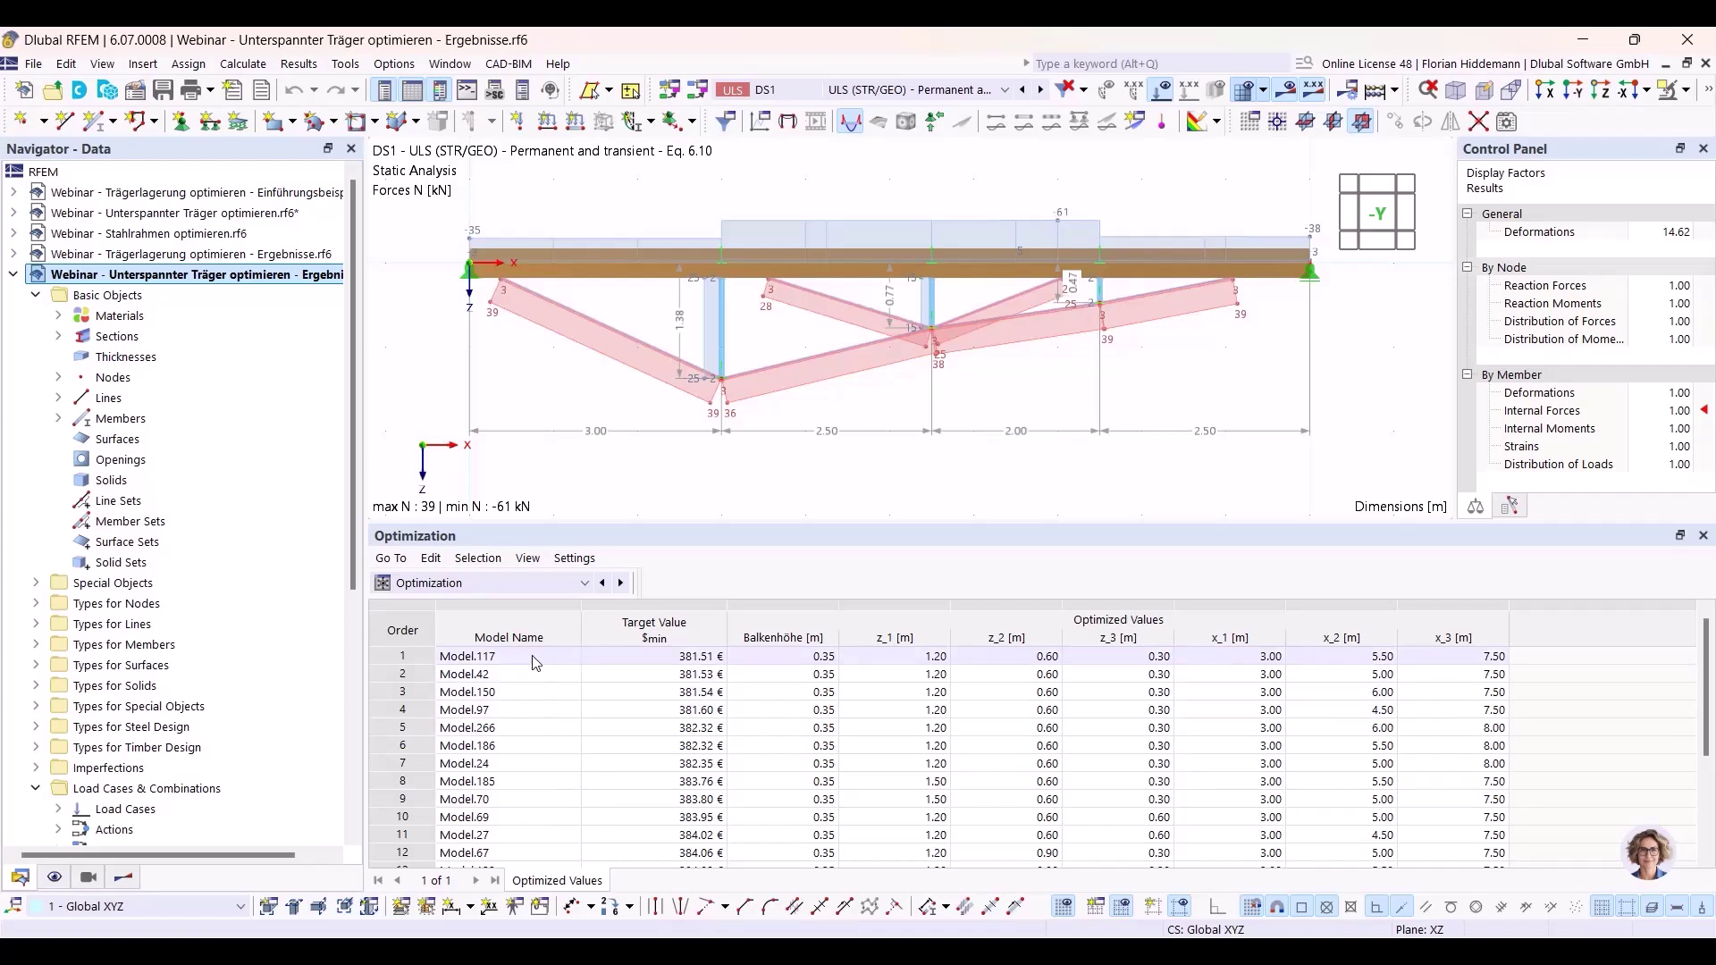
drag(565, 525, 565, 548)
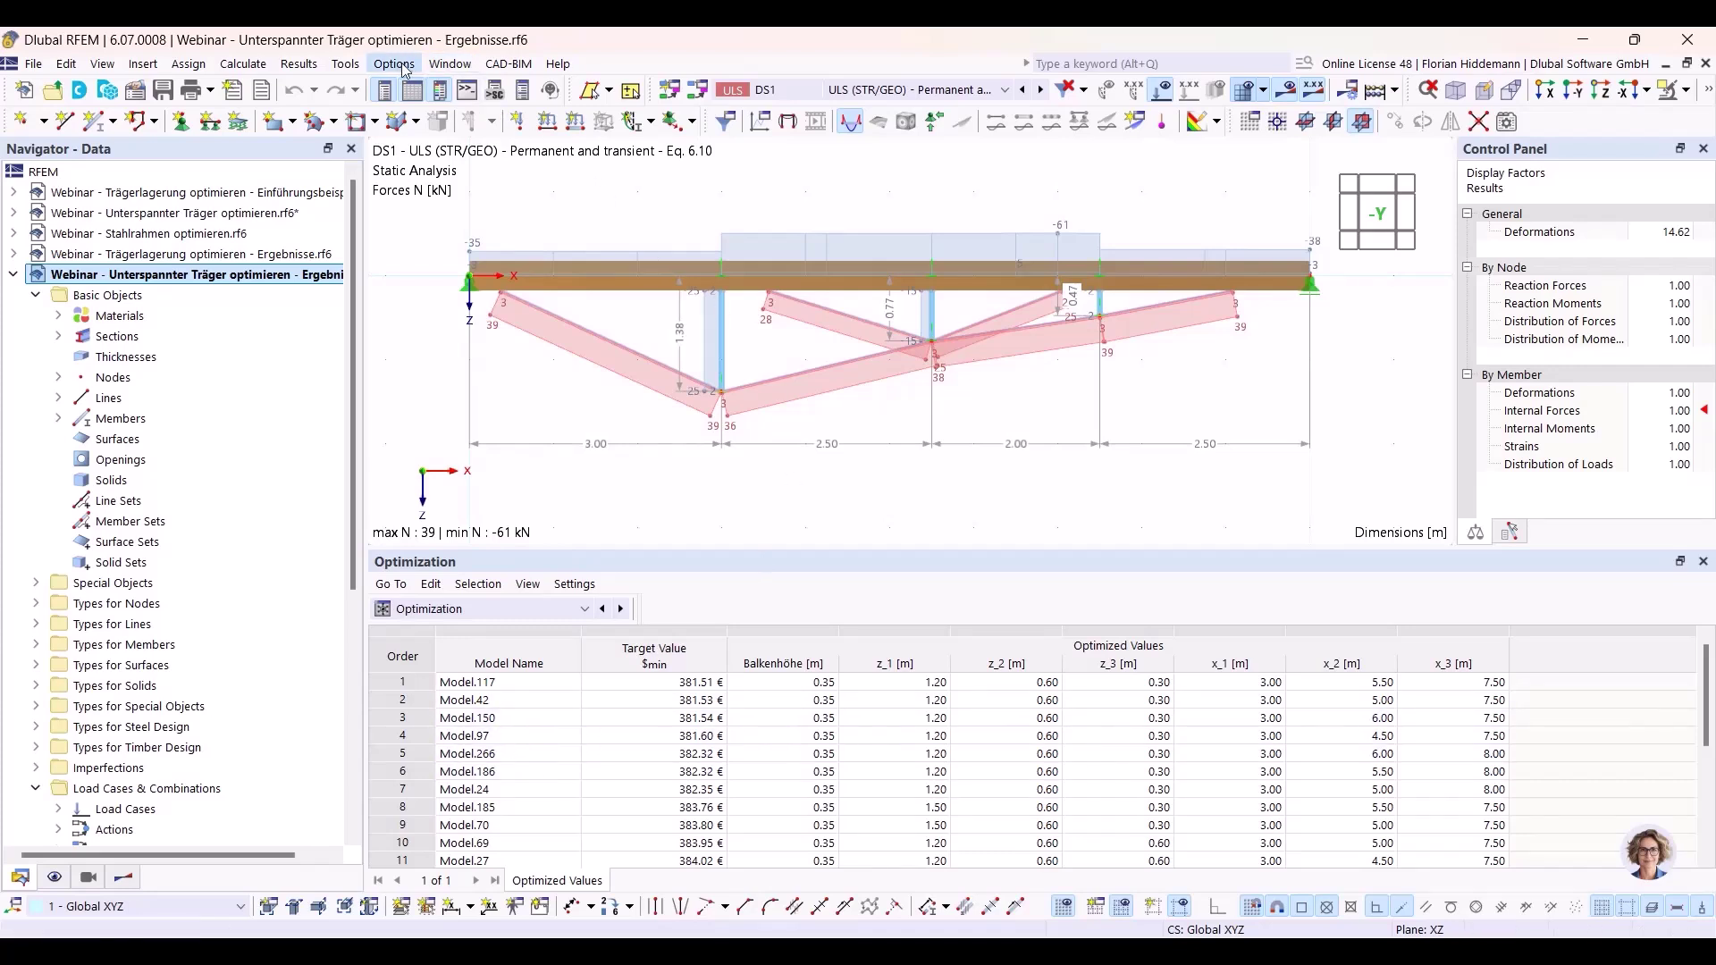
Look at the virtual machine choices for a cloud calculation and leave without sending the model.
click(265, 63)
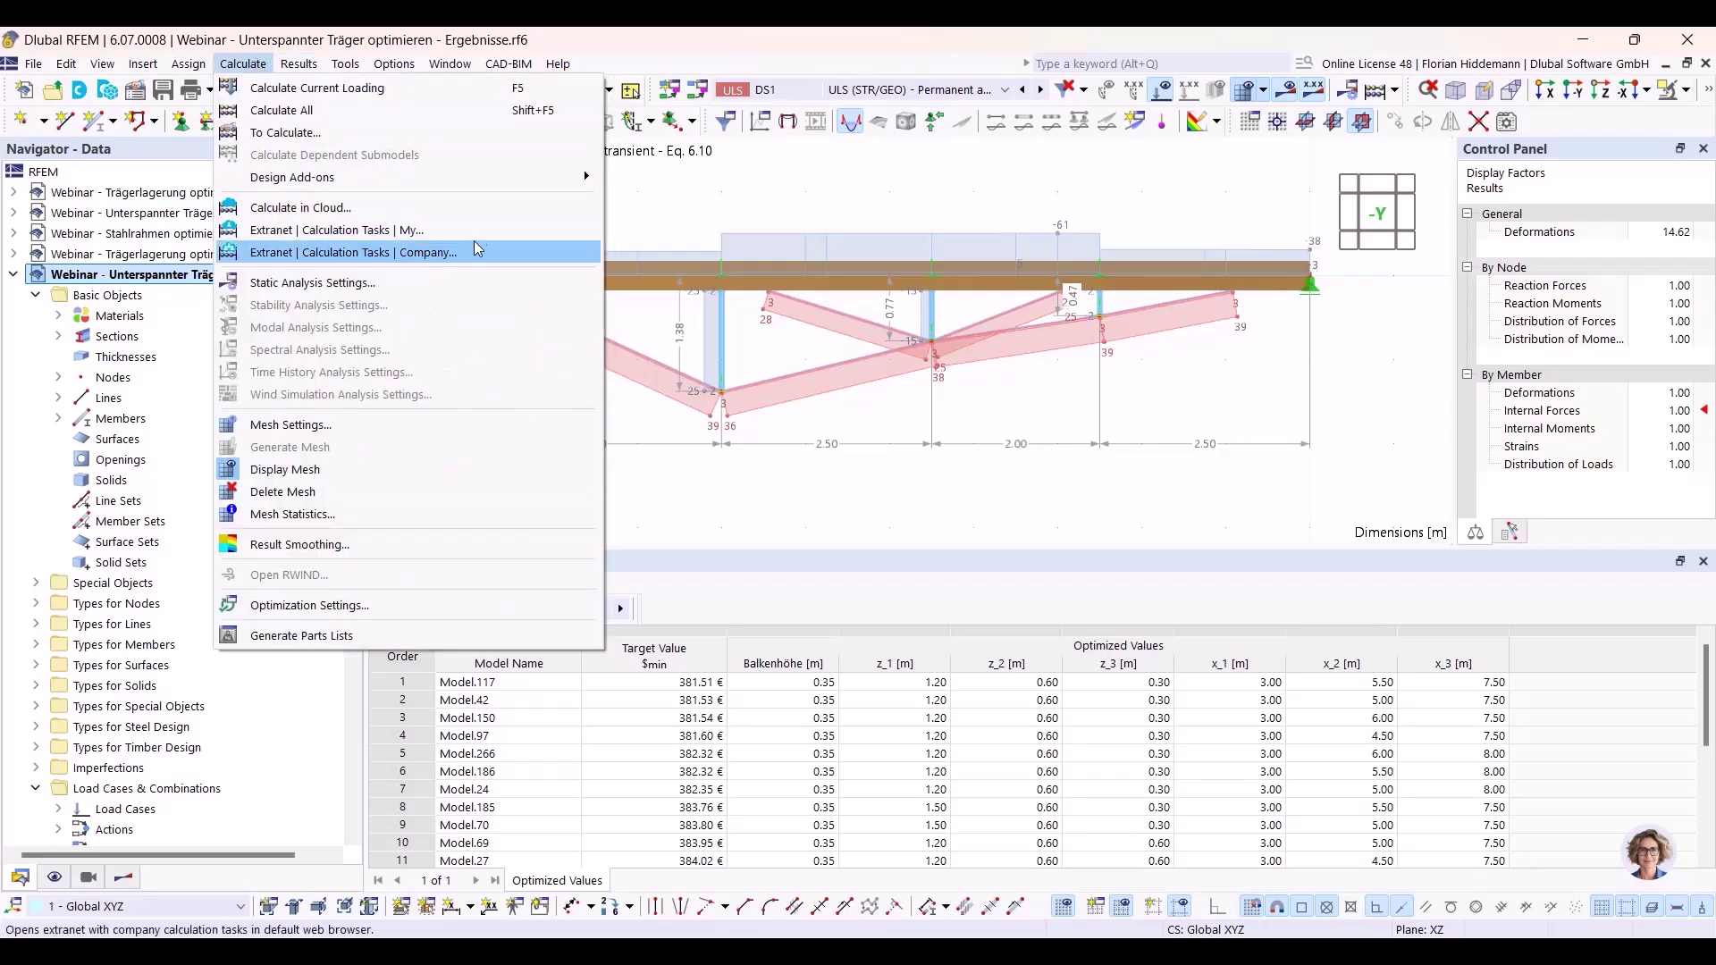
click(436, 209)
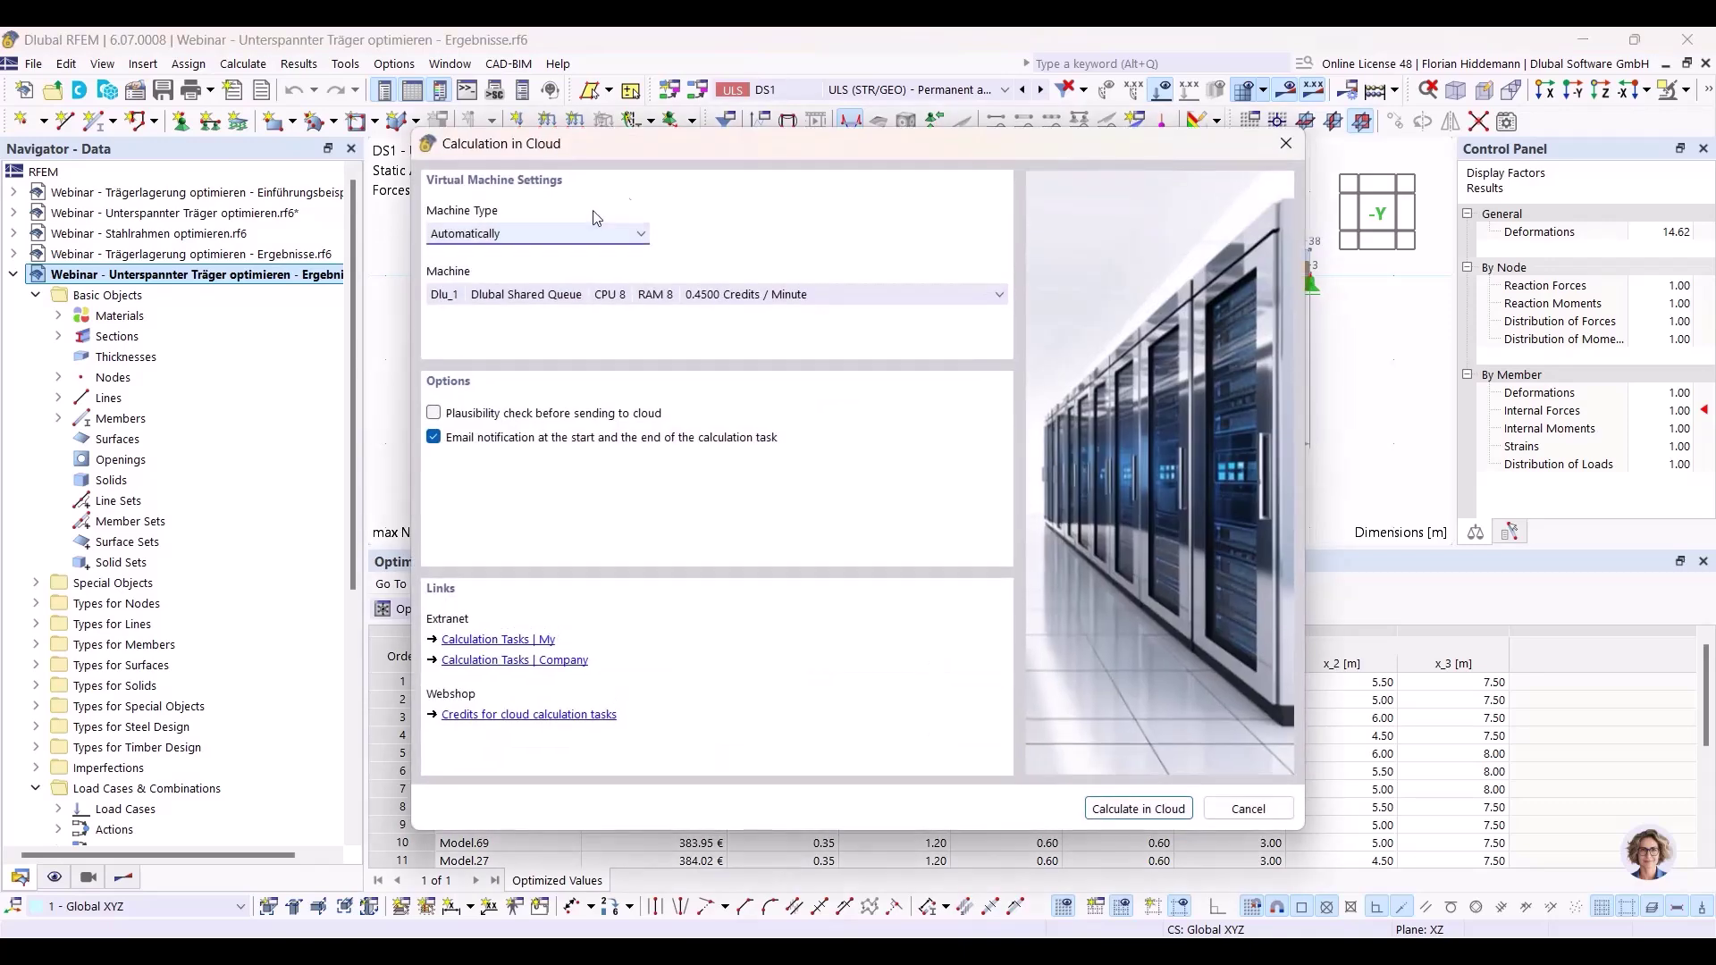
drag(649, 156, 843, 185)
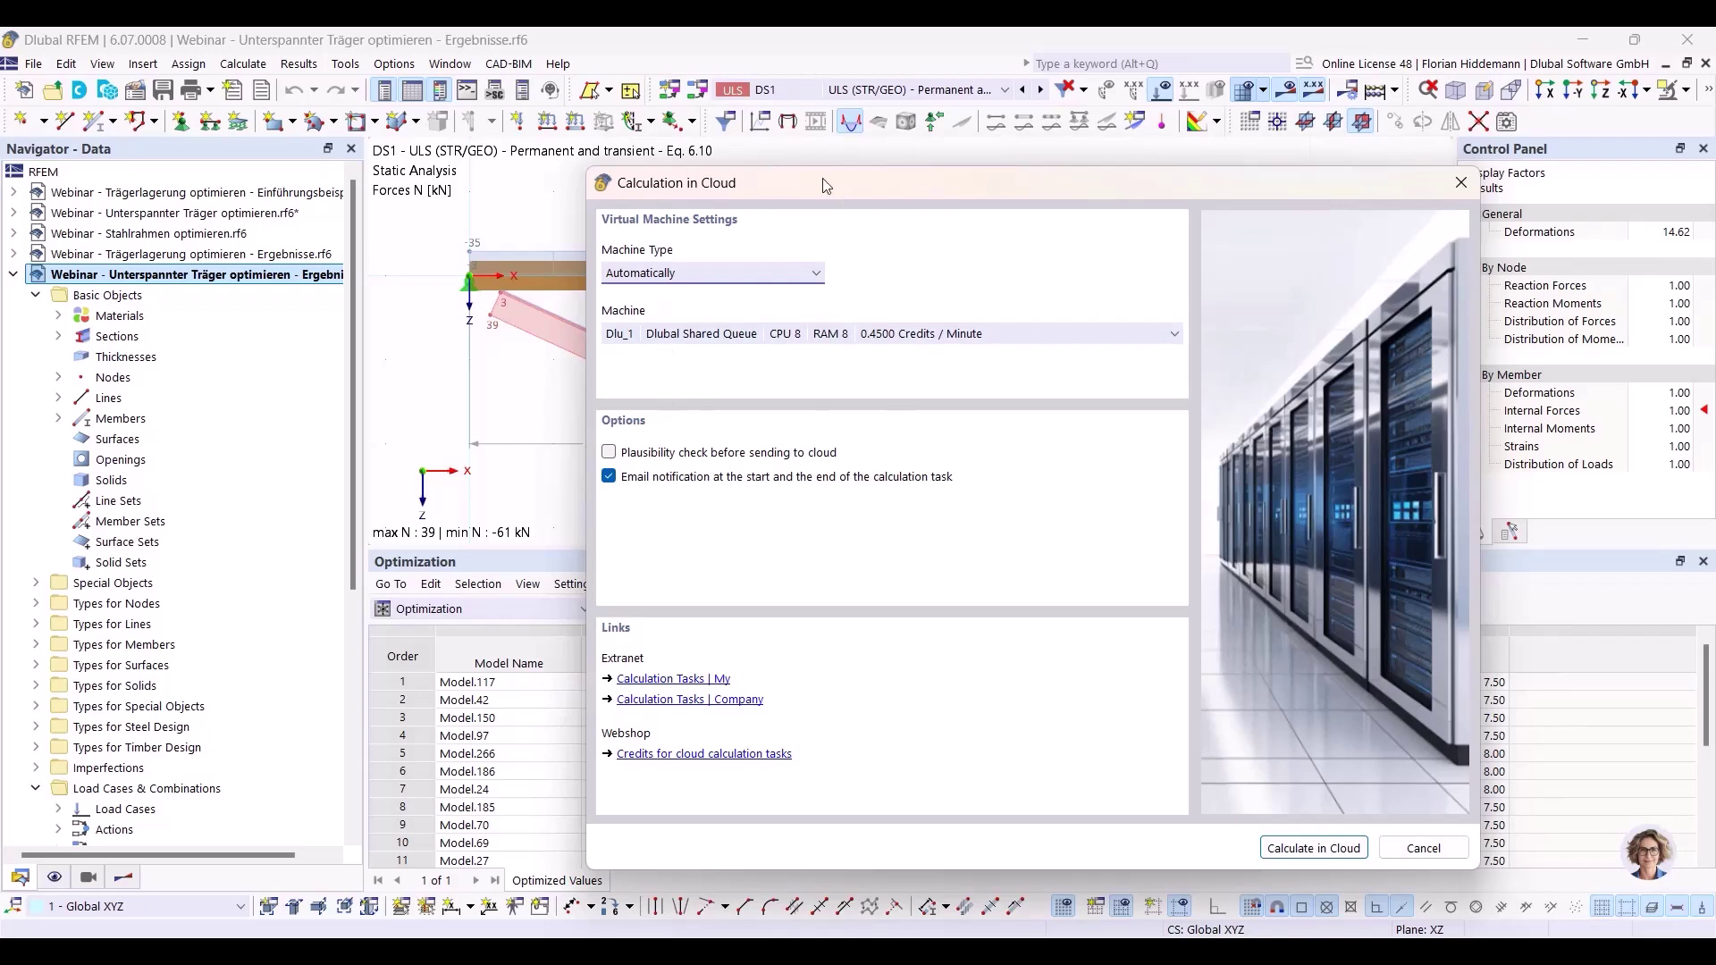
click(828, 334)
click(889, 339)
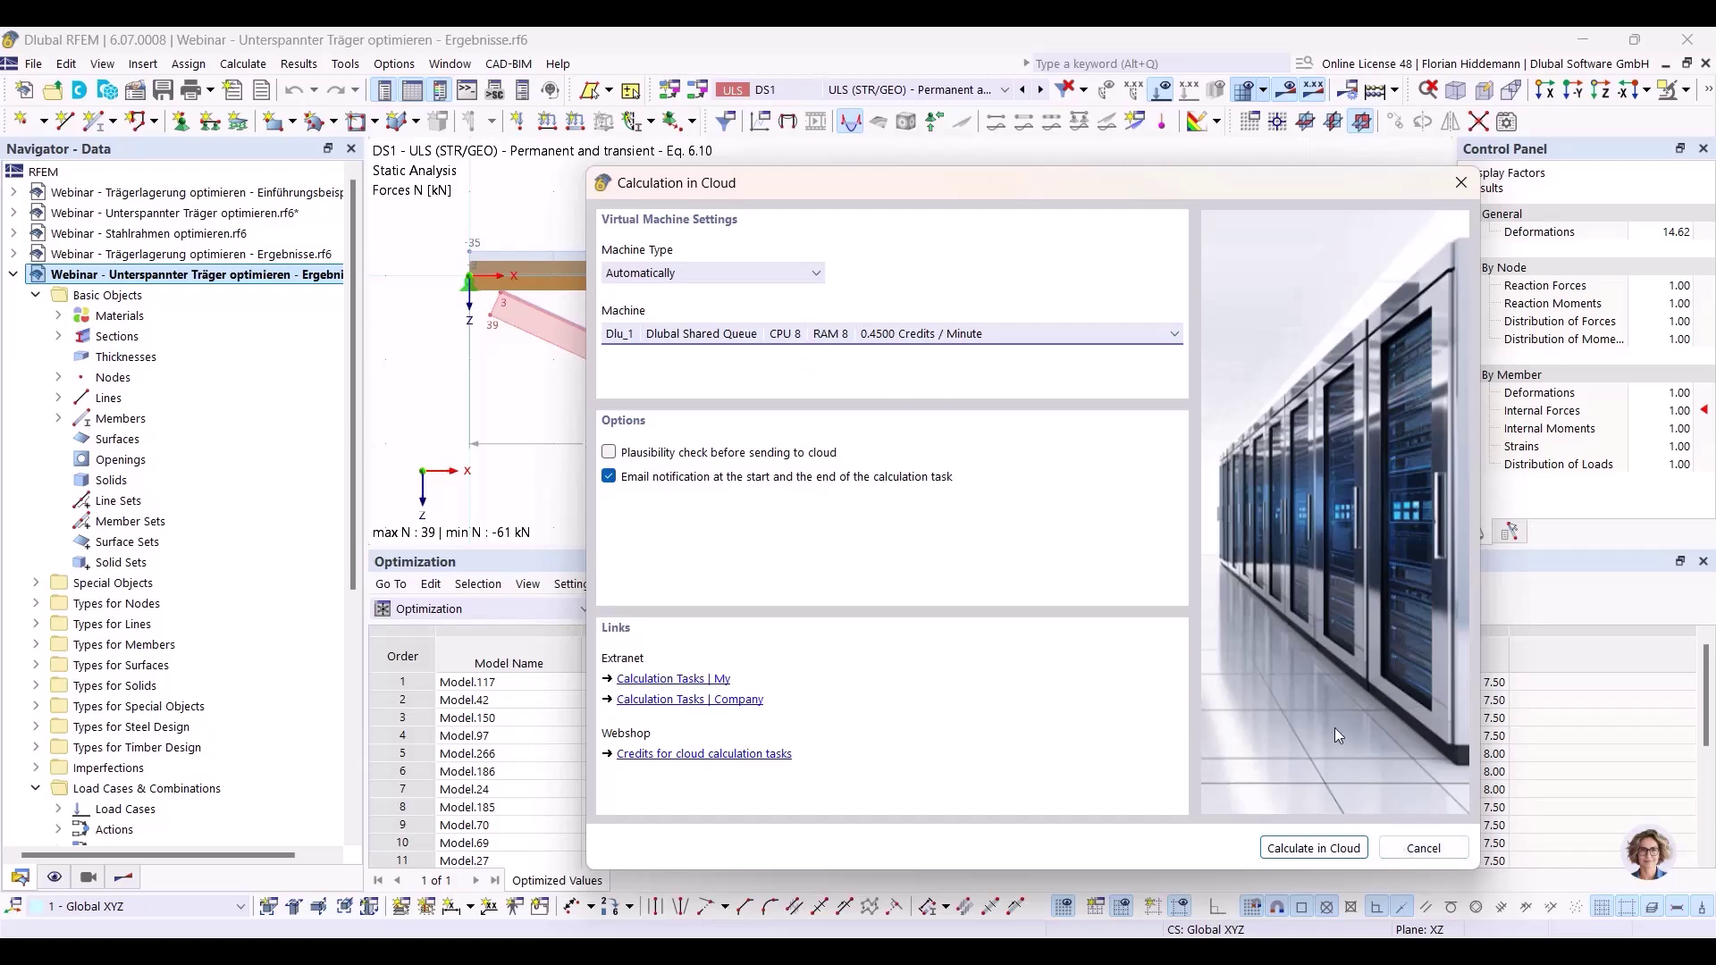
key(Escape)
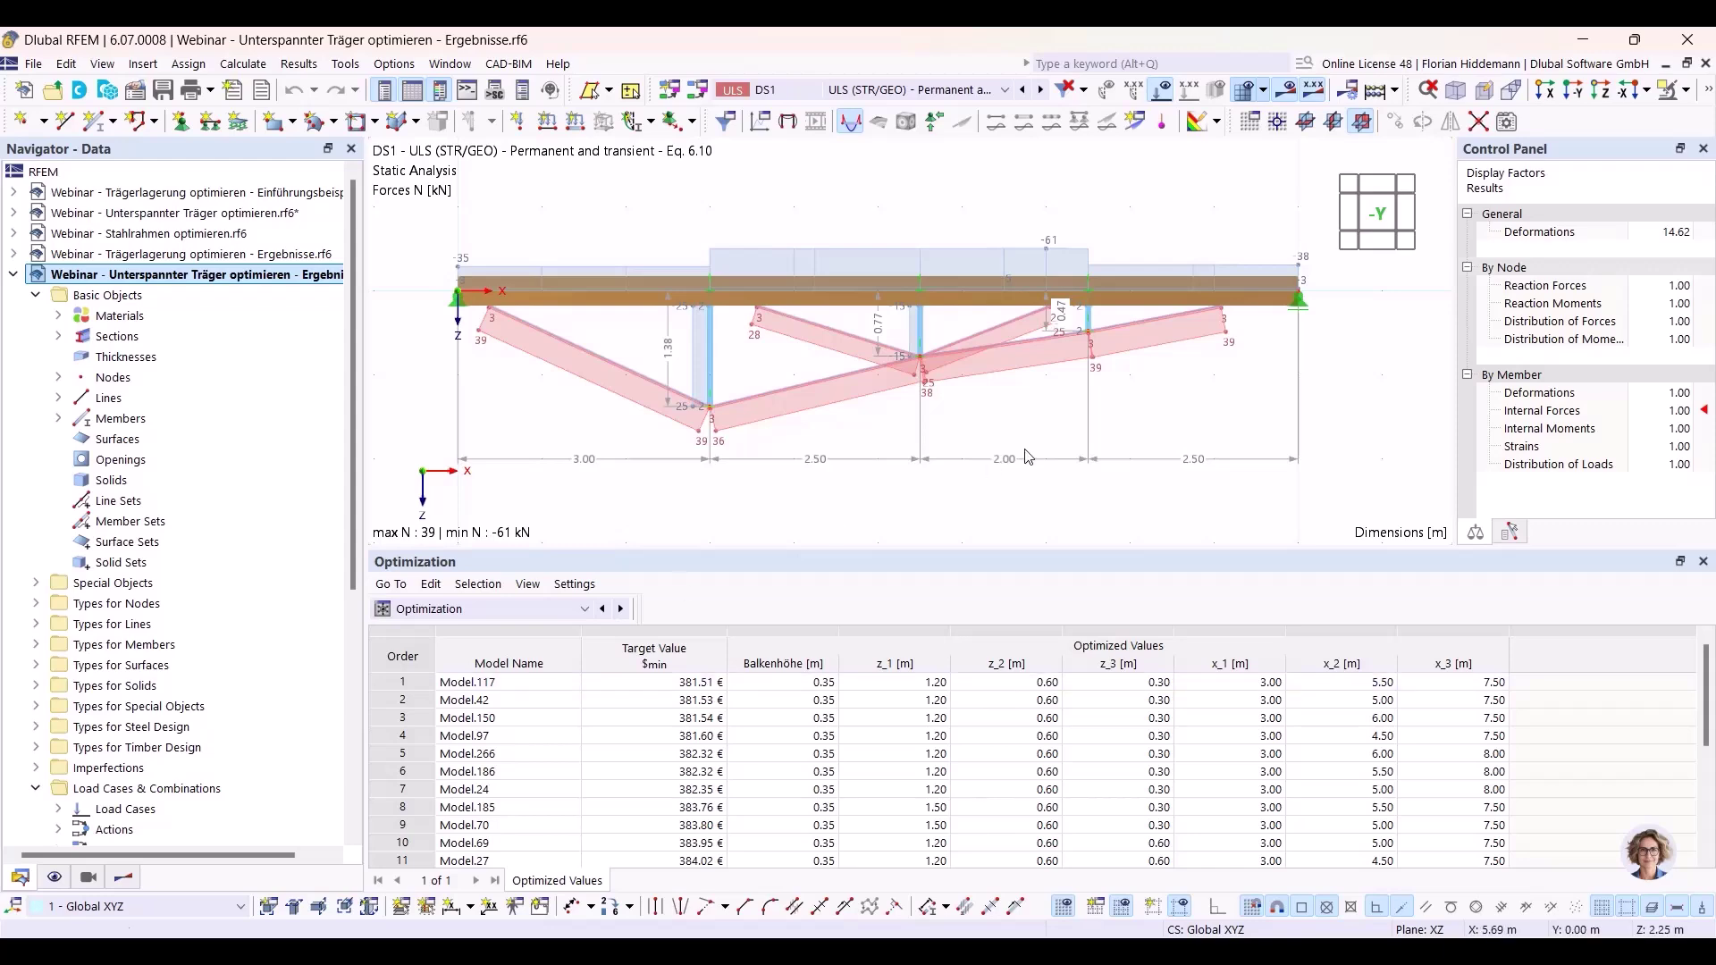
Hide the results and go through the load combinations to view the distributed load of CO3 on the beam.
click(1281, 98)
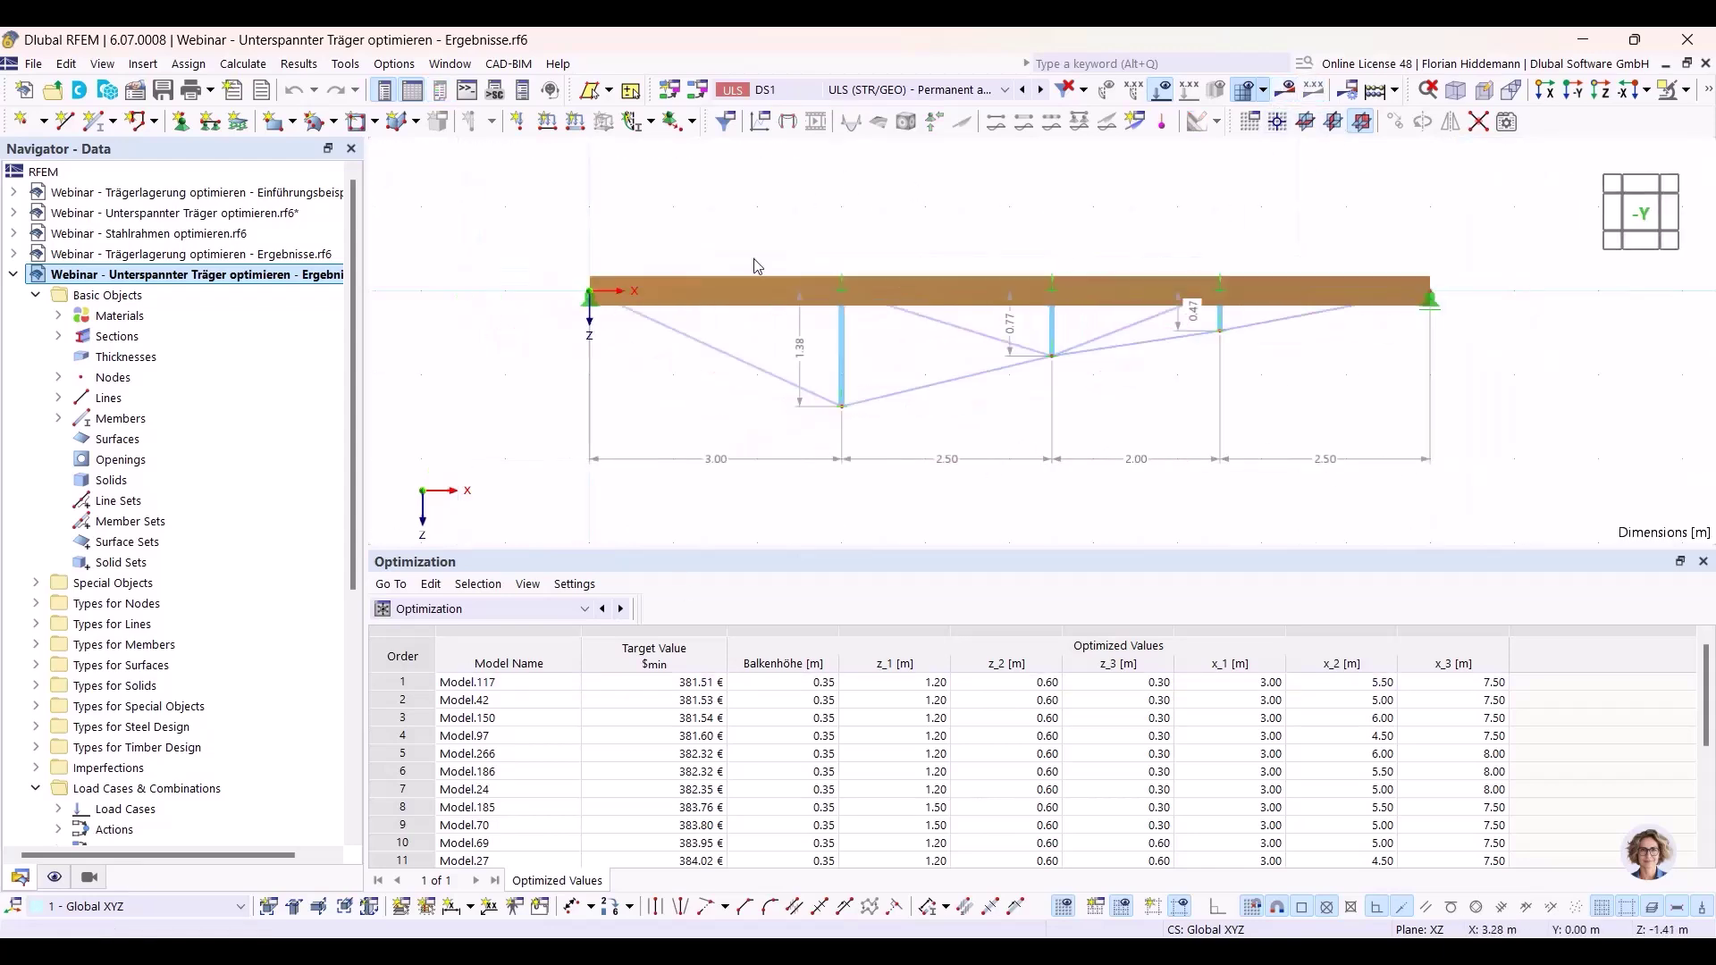
click(871, 89)
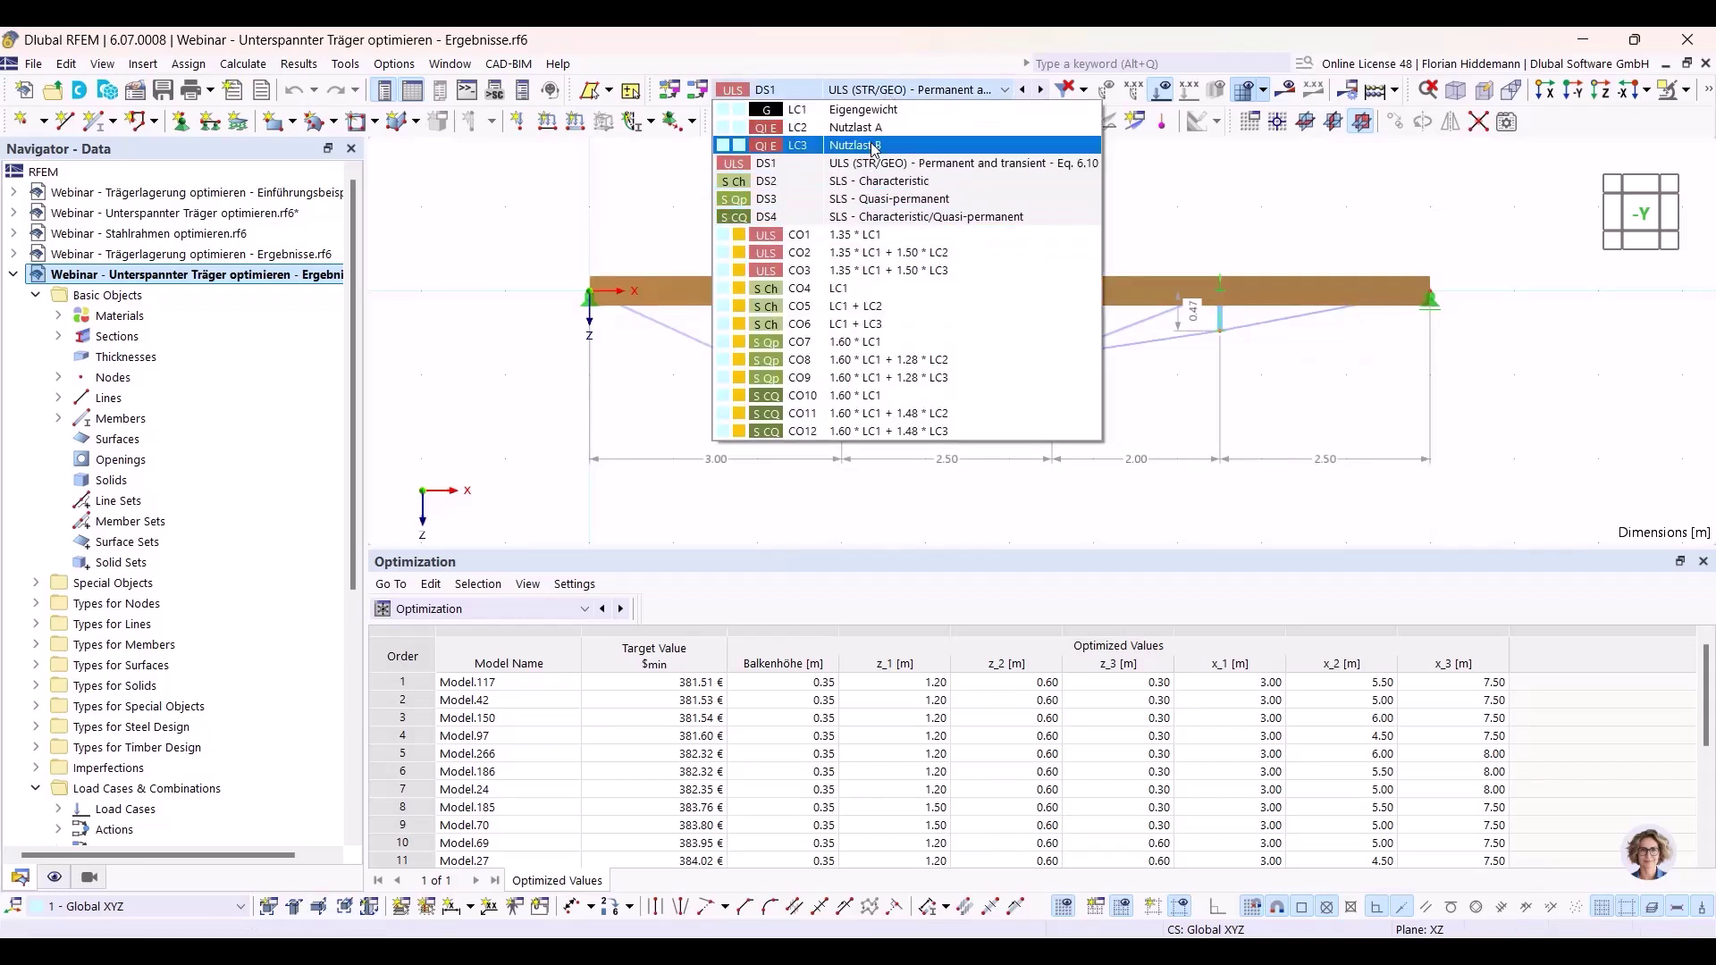
key(Escape)
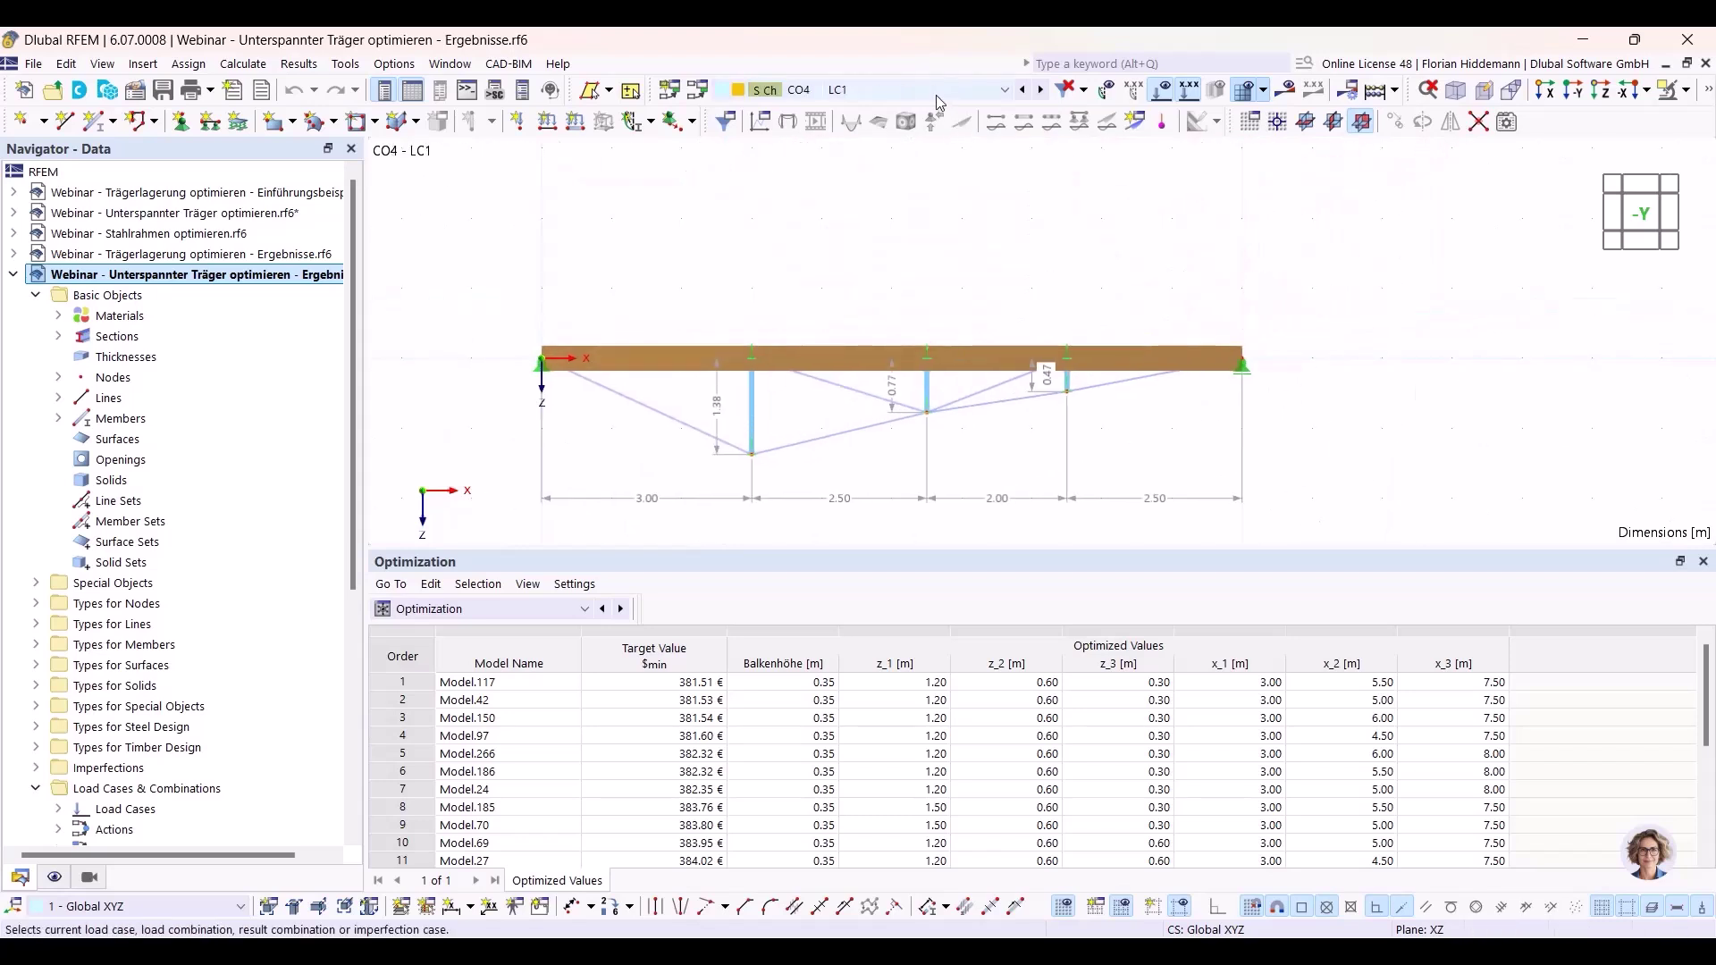
scroll(935, 96, down, 1)
scroll(935, 95, up, 1)
scroll(935, 96, down, 1)
scroll(930, 96, down, 1)
scroll(931, 96, up, 1)
scroll(930, 96, down, 1)
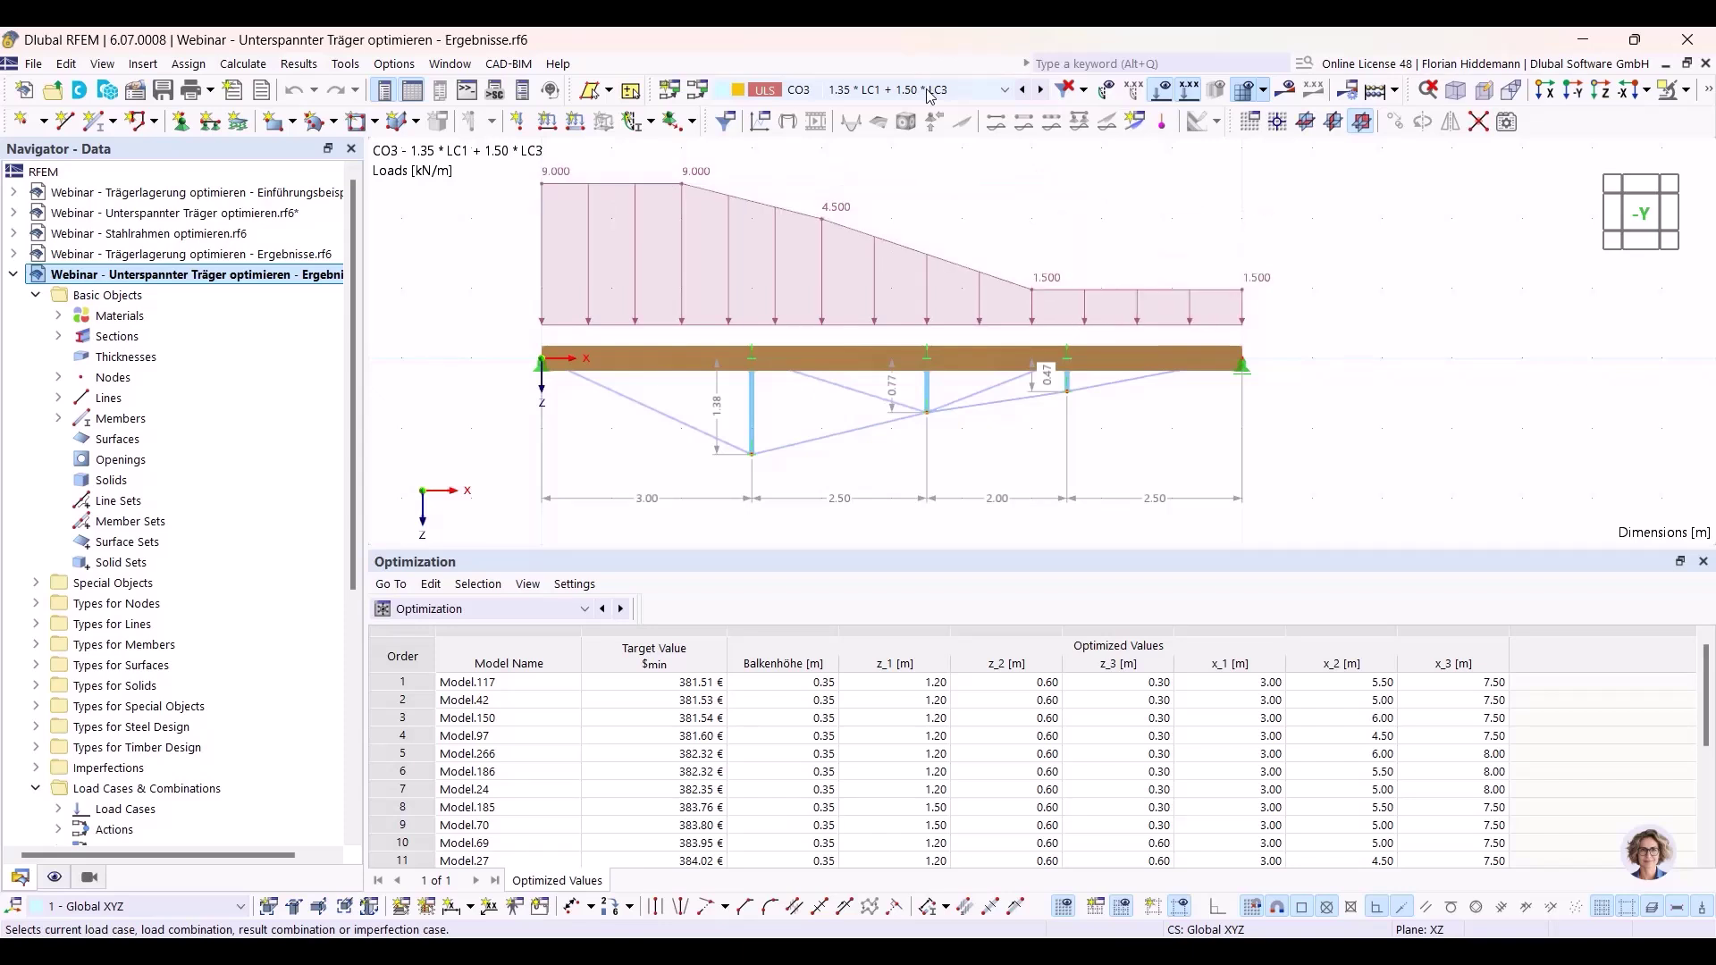
scroll(873, 101, up, 1)
scroll(873, 101, down, 1)
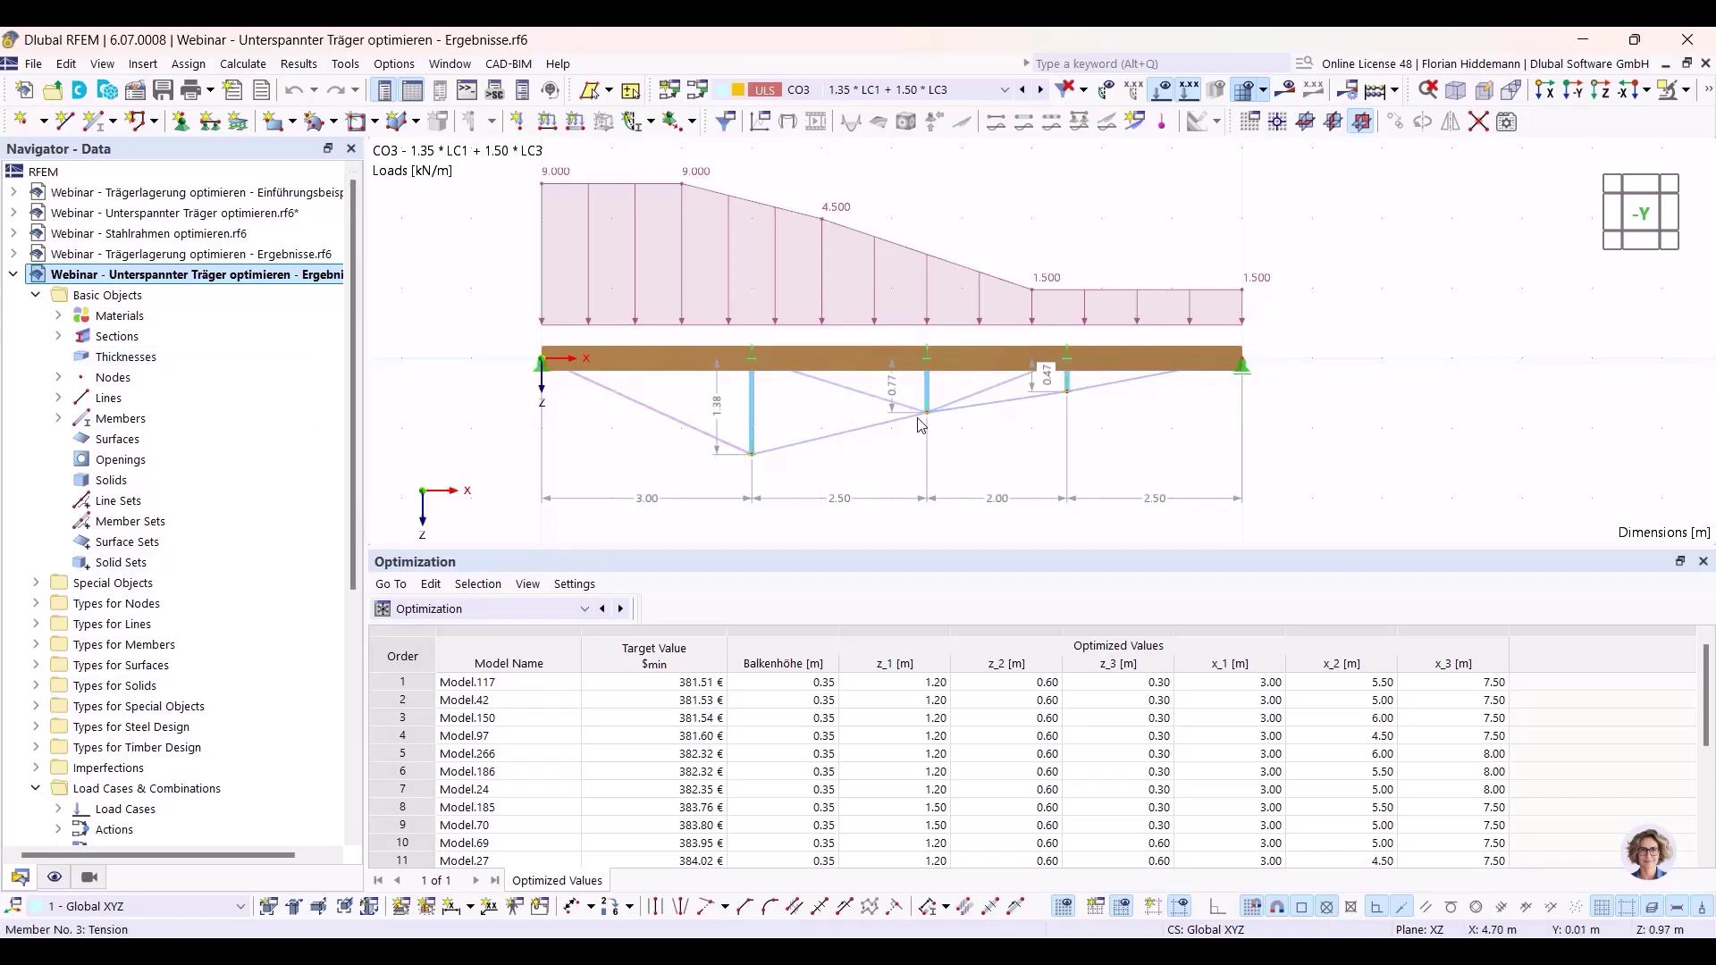
Show the DS1 axial force results above an enlarged optimization table and compare the variants' heights, strut lengths and positions.
click(874, 89)
click(871, 166)
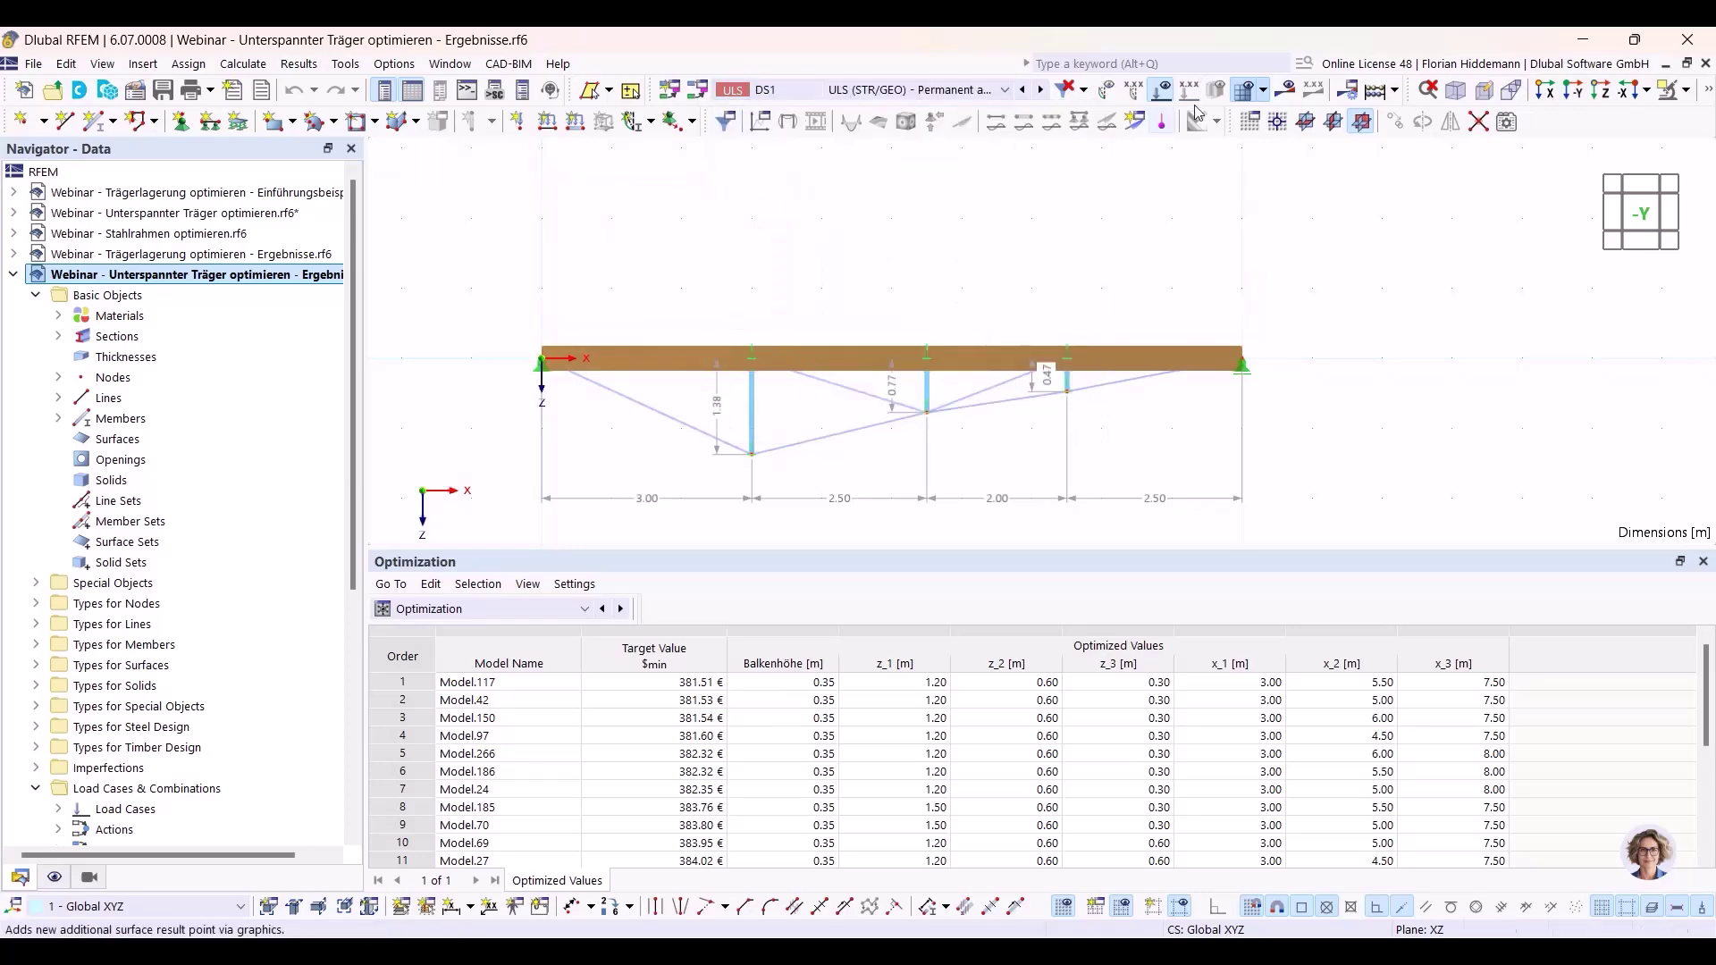
click(1188, 121)
drag(1046, 549, 1046, 462)
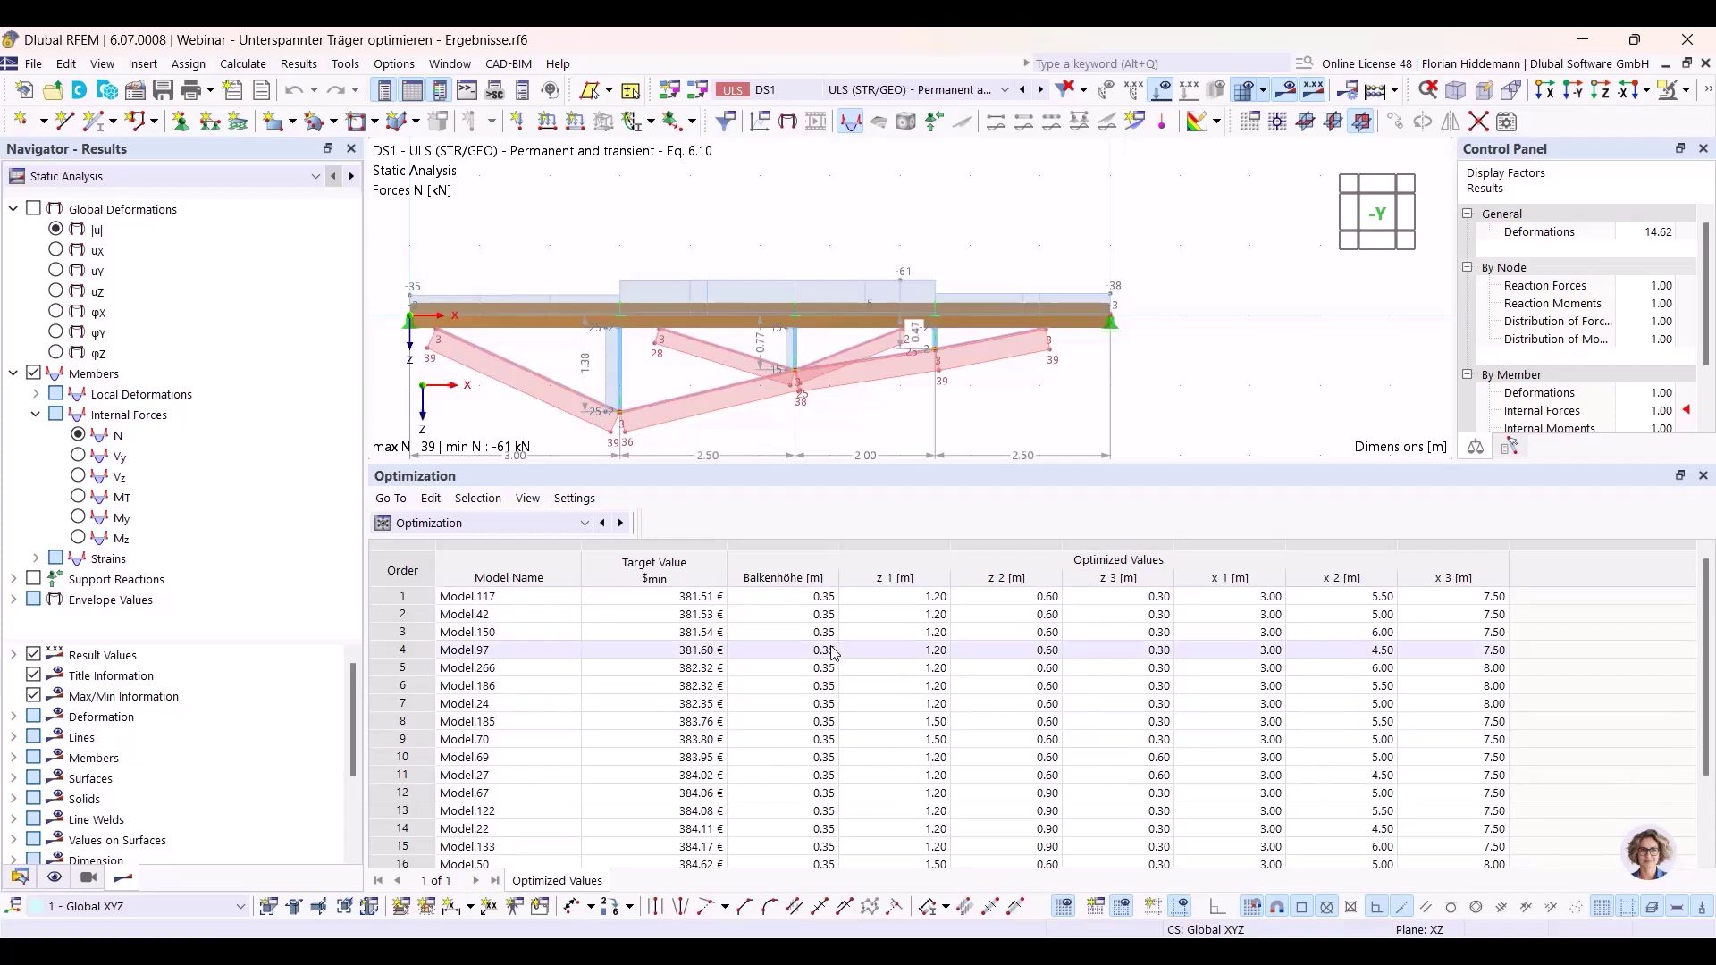
scroll(793, 786, down, 2)
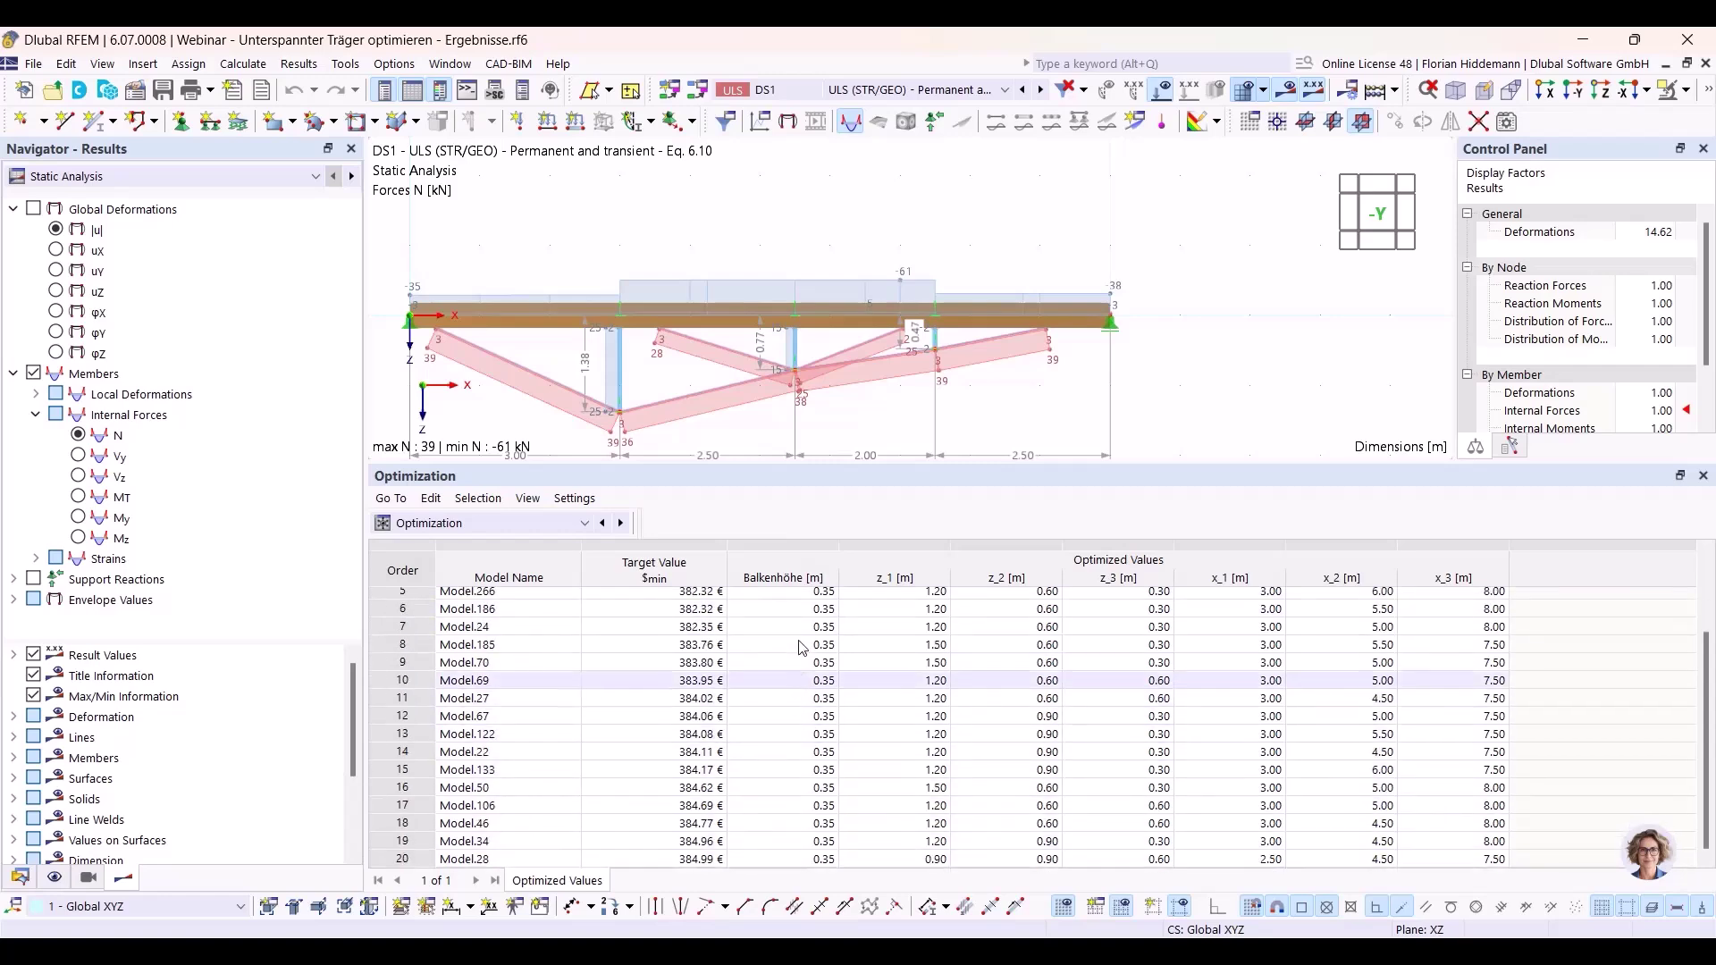
scroll(798, 676, up, 2)
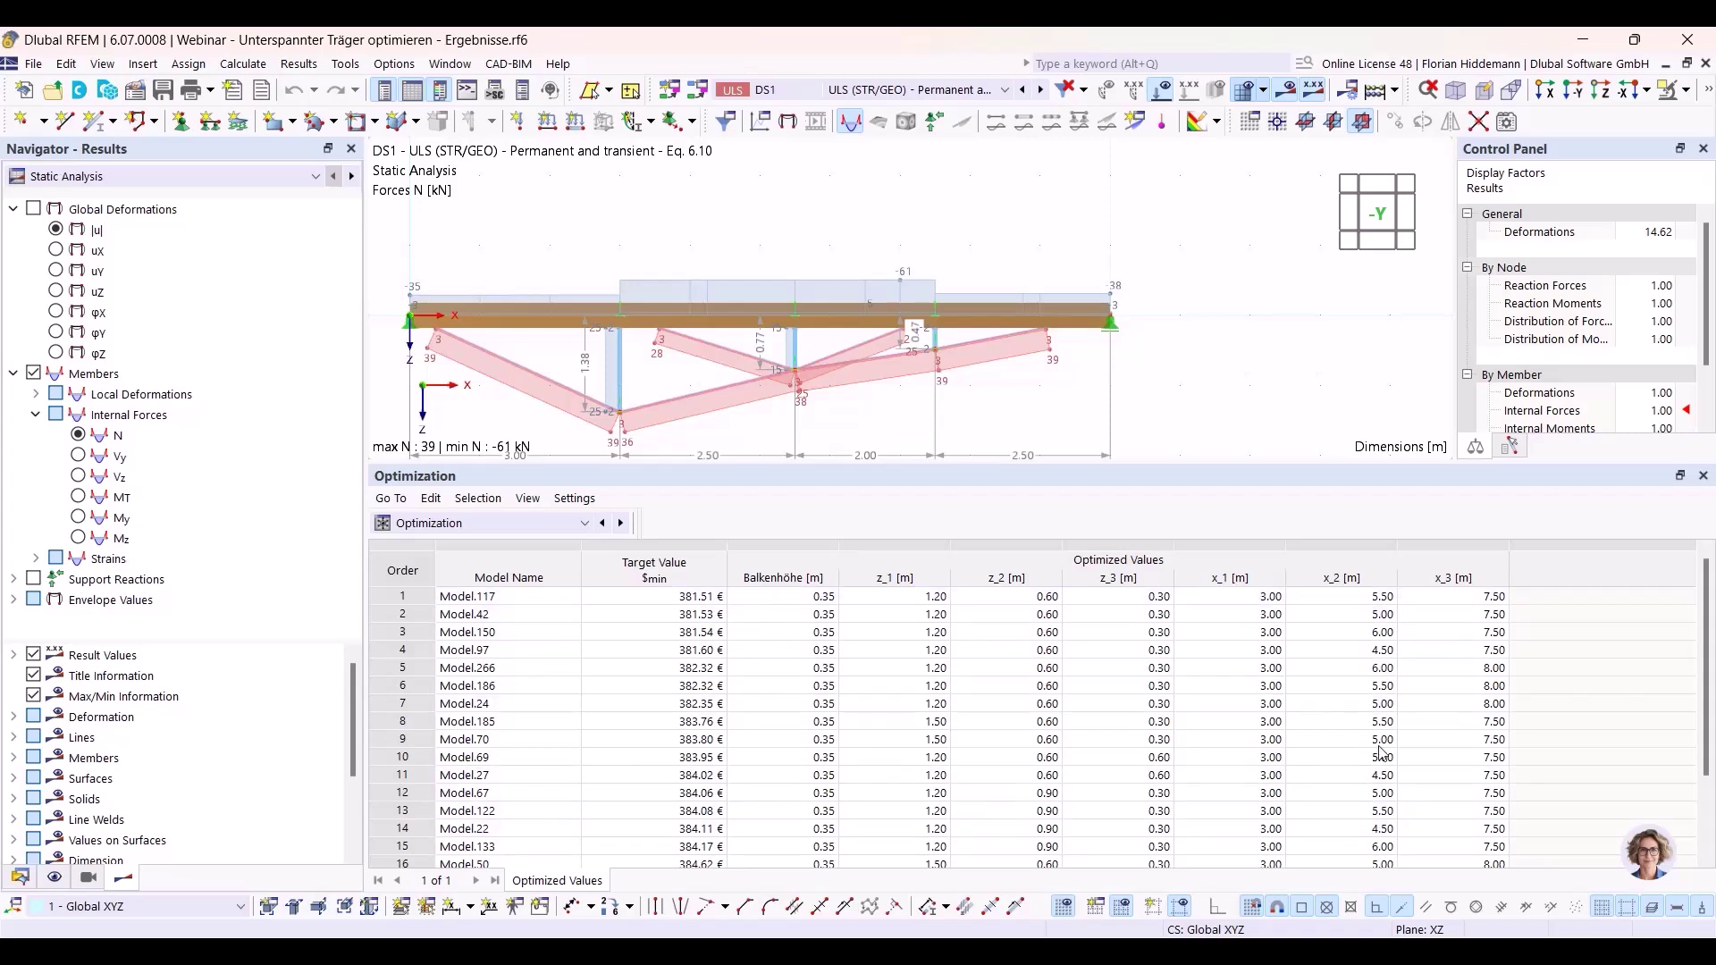
middle_drag(740, 336, 812, 326)
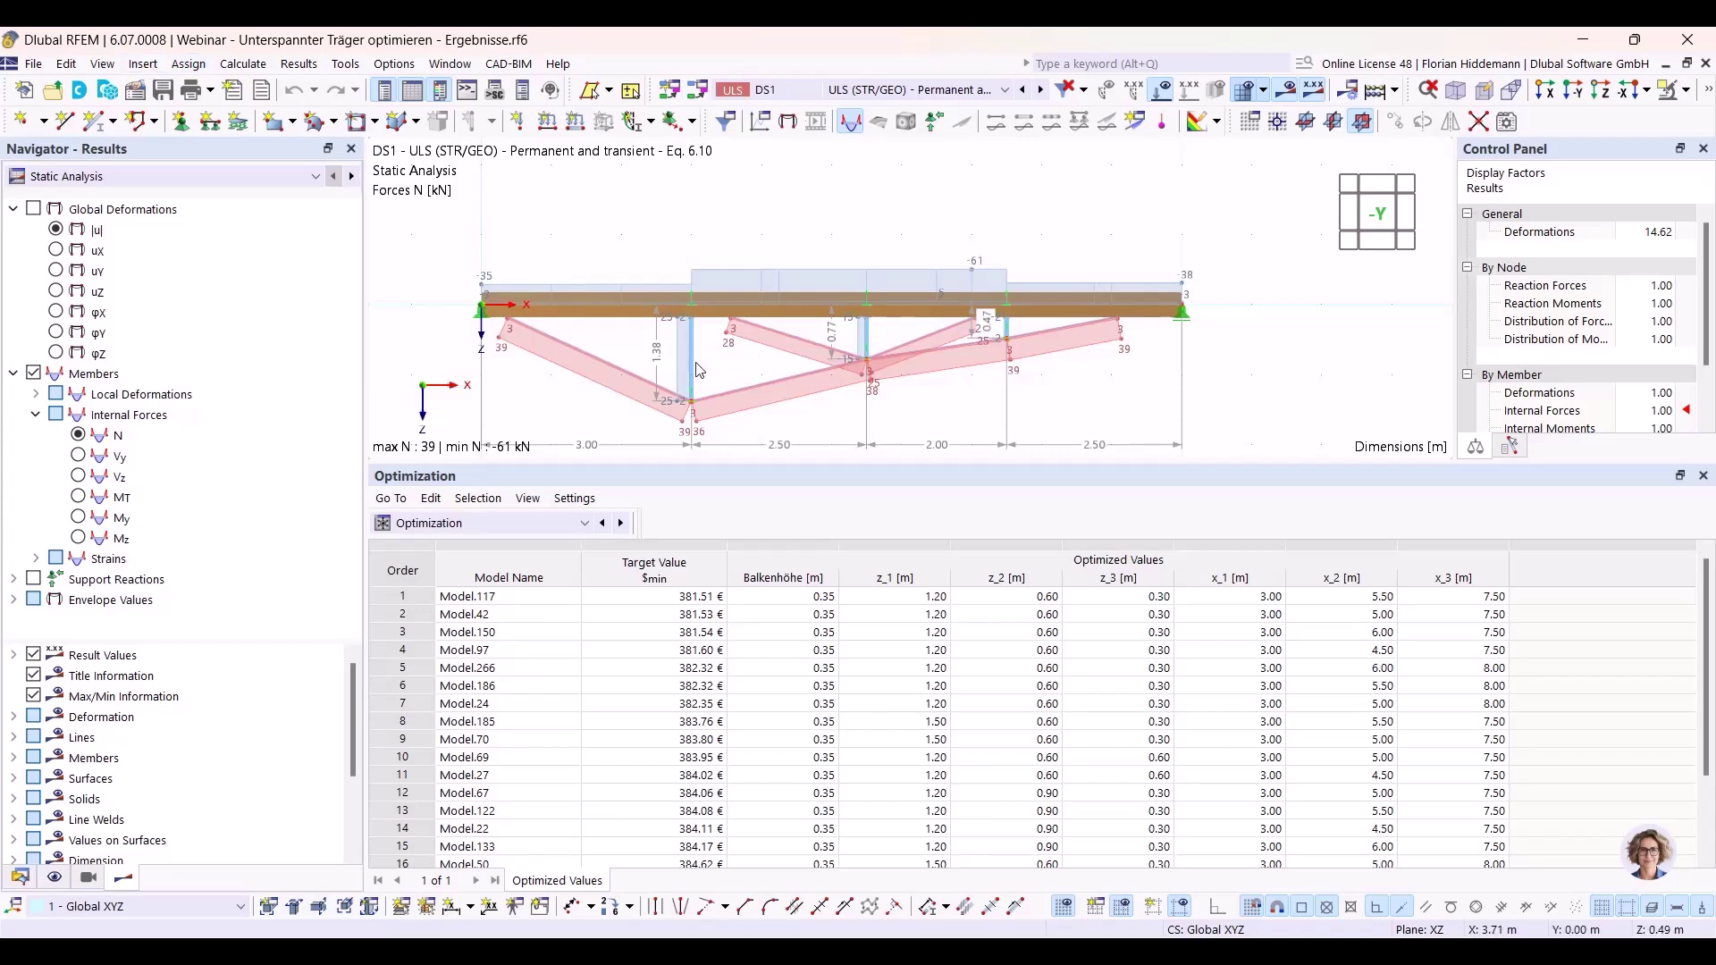
middle_drag(1257, 364, 1300, 319)
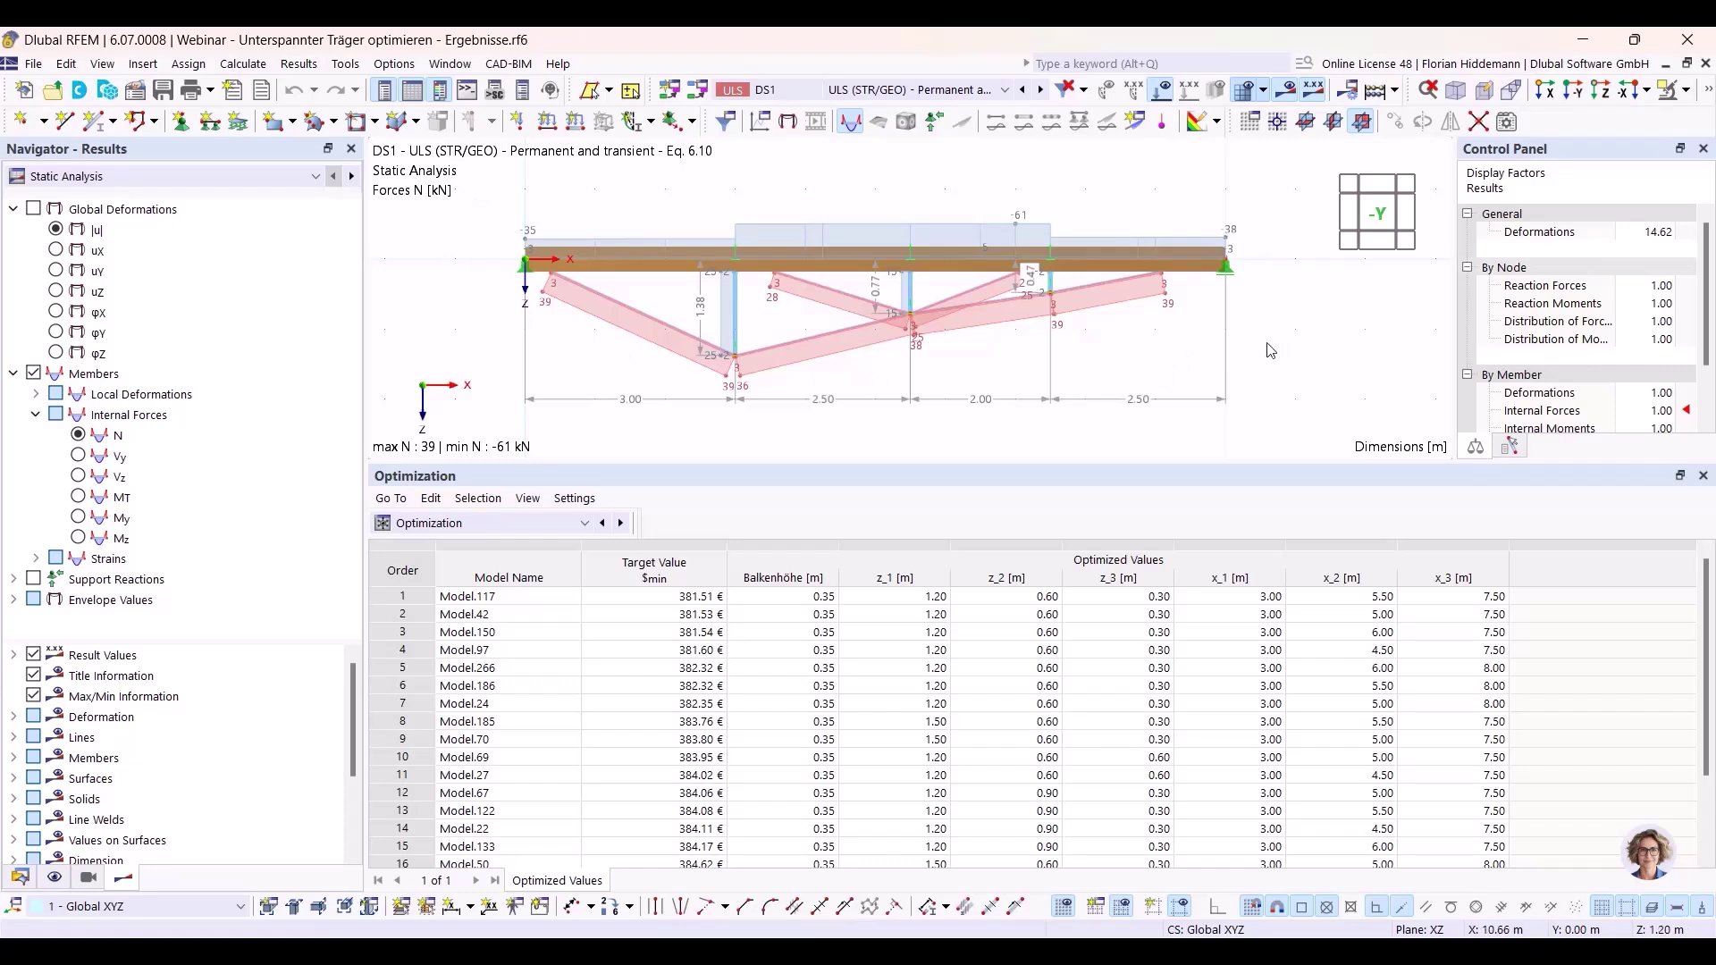
scroll(1264, 333, up, 3)
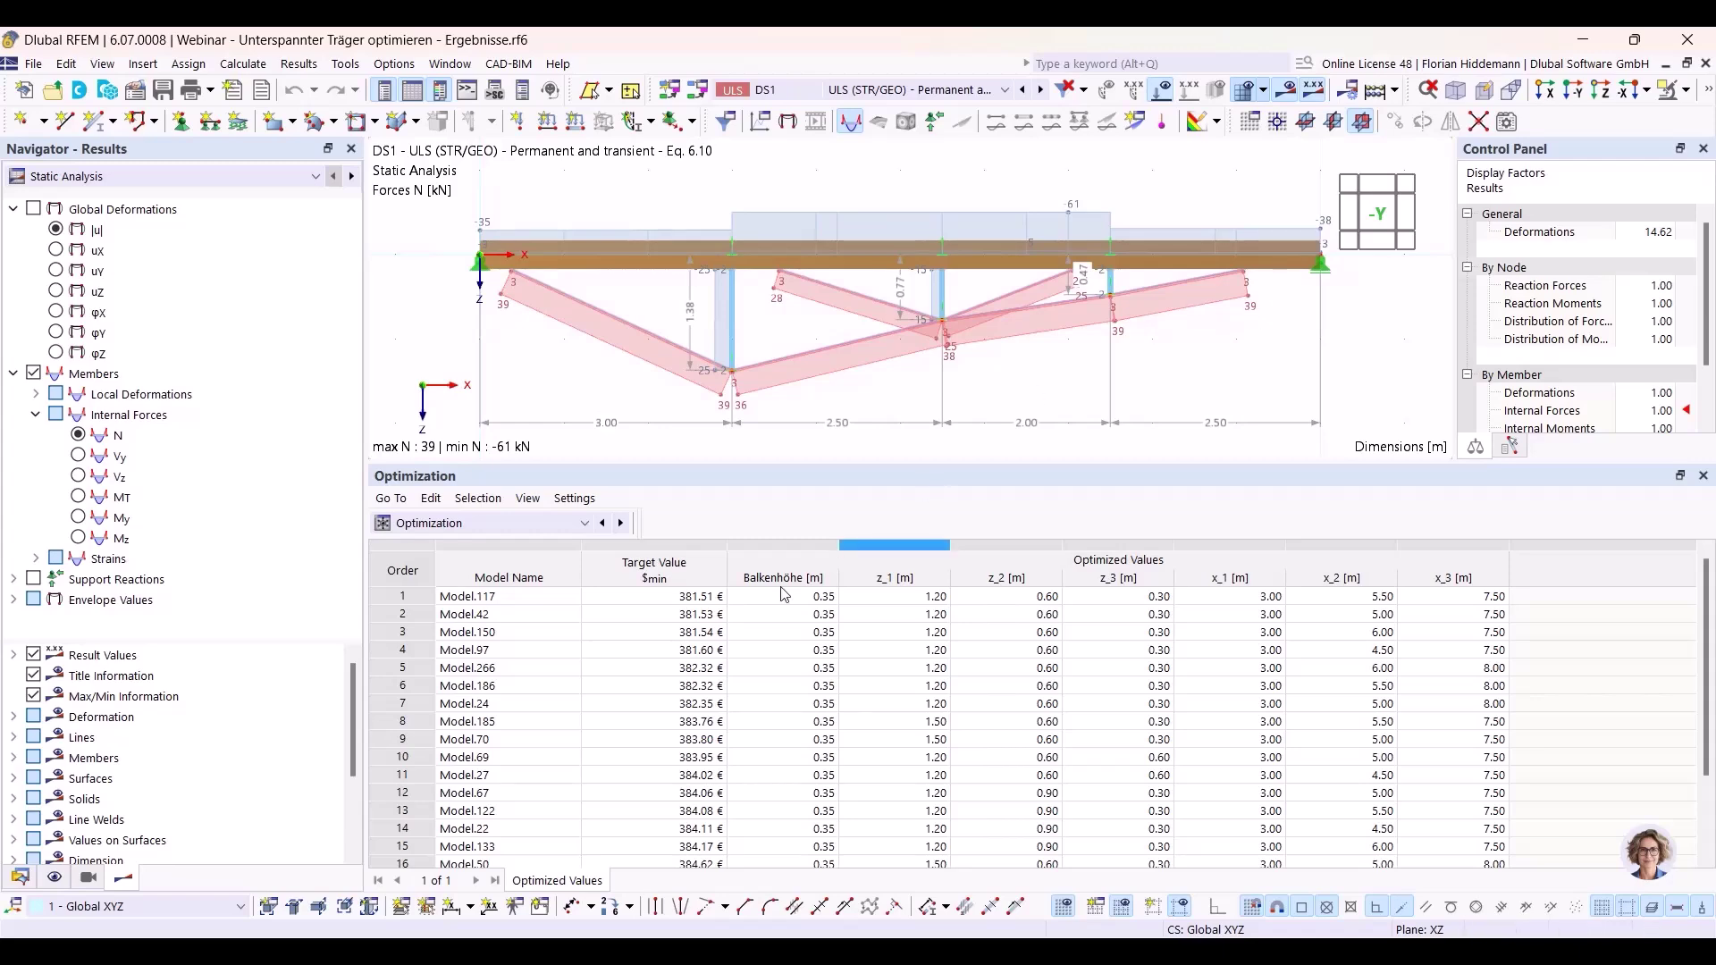
Load the ranked variants one after another, from Model.42 down to Model.22 and back up, to compare their strut layouts.
click(511, 614)
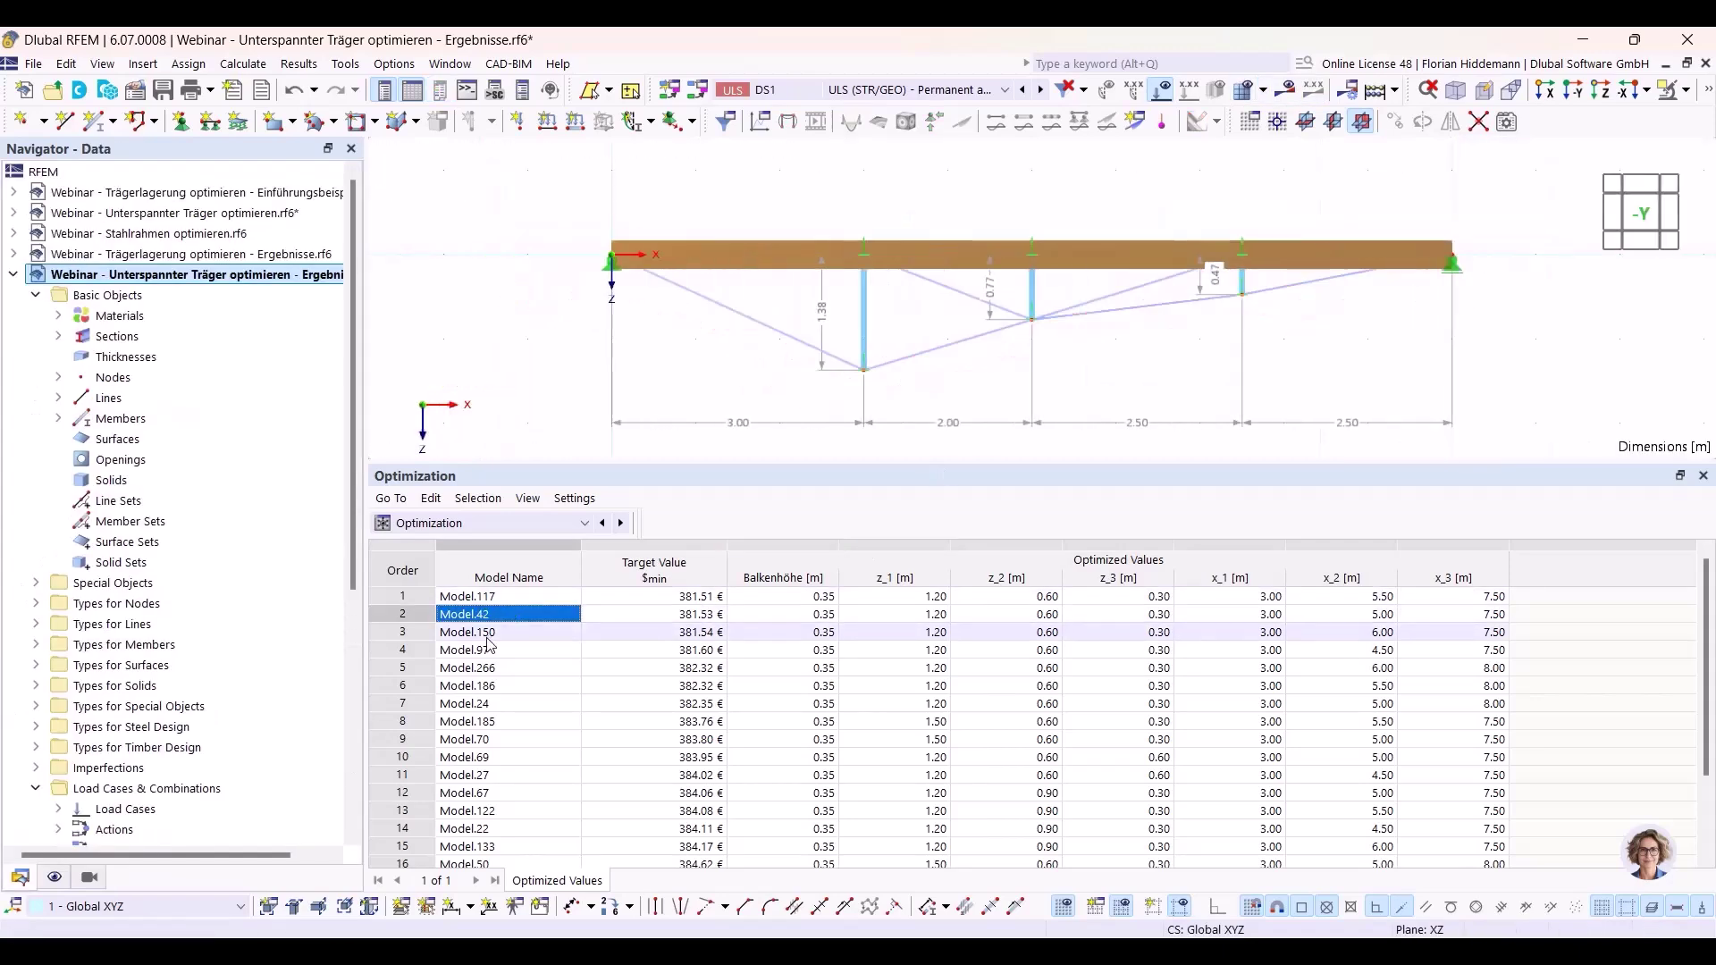
click(488, 635)
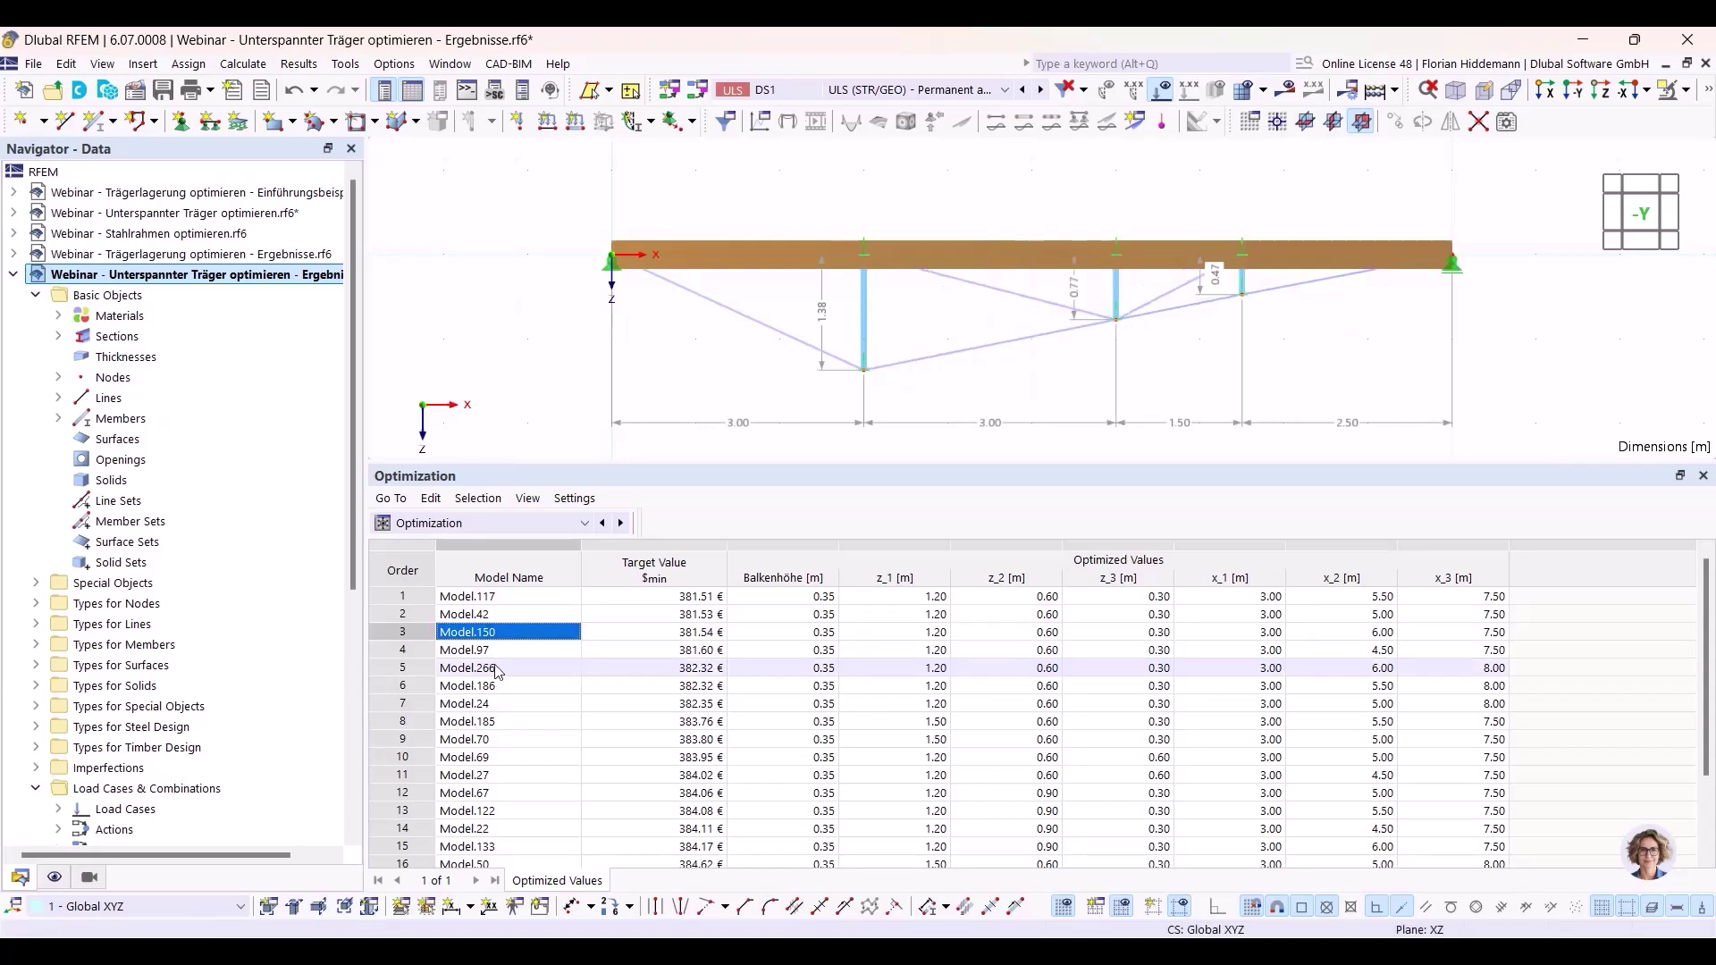
click(494, 674)
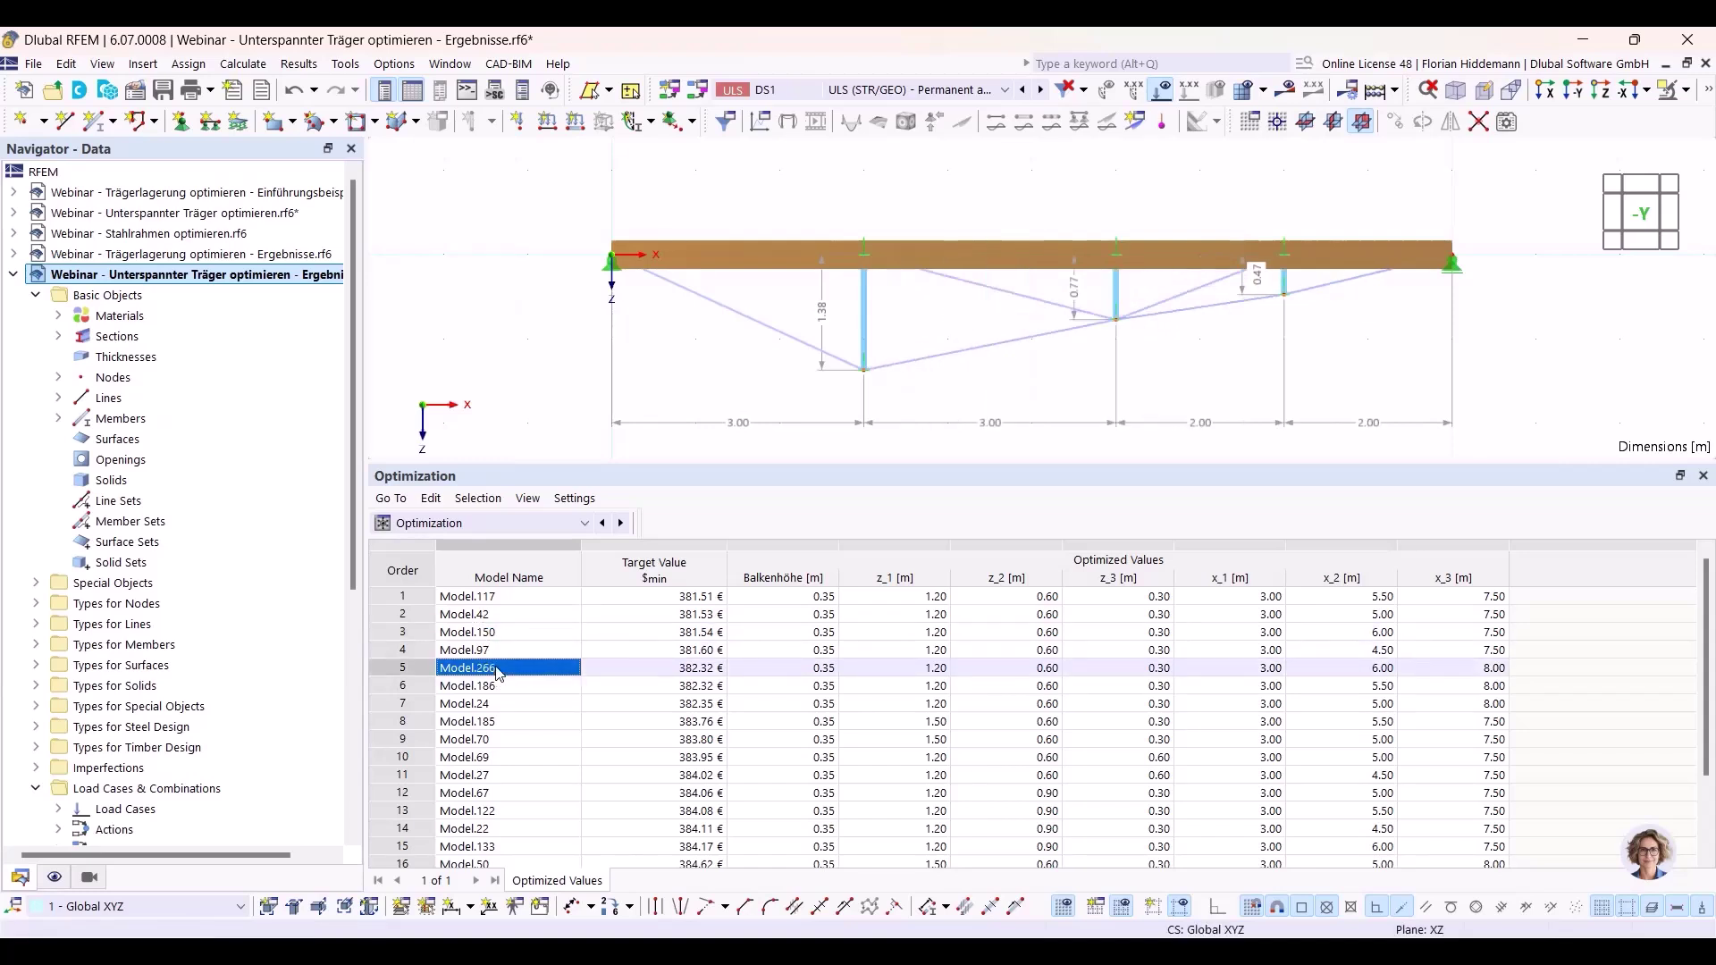
click(503, 686)
click(507, 708)
click(503, 723)
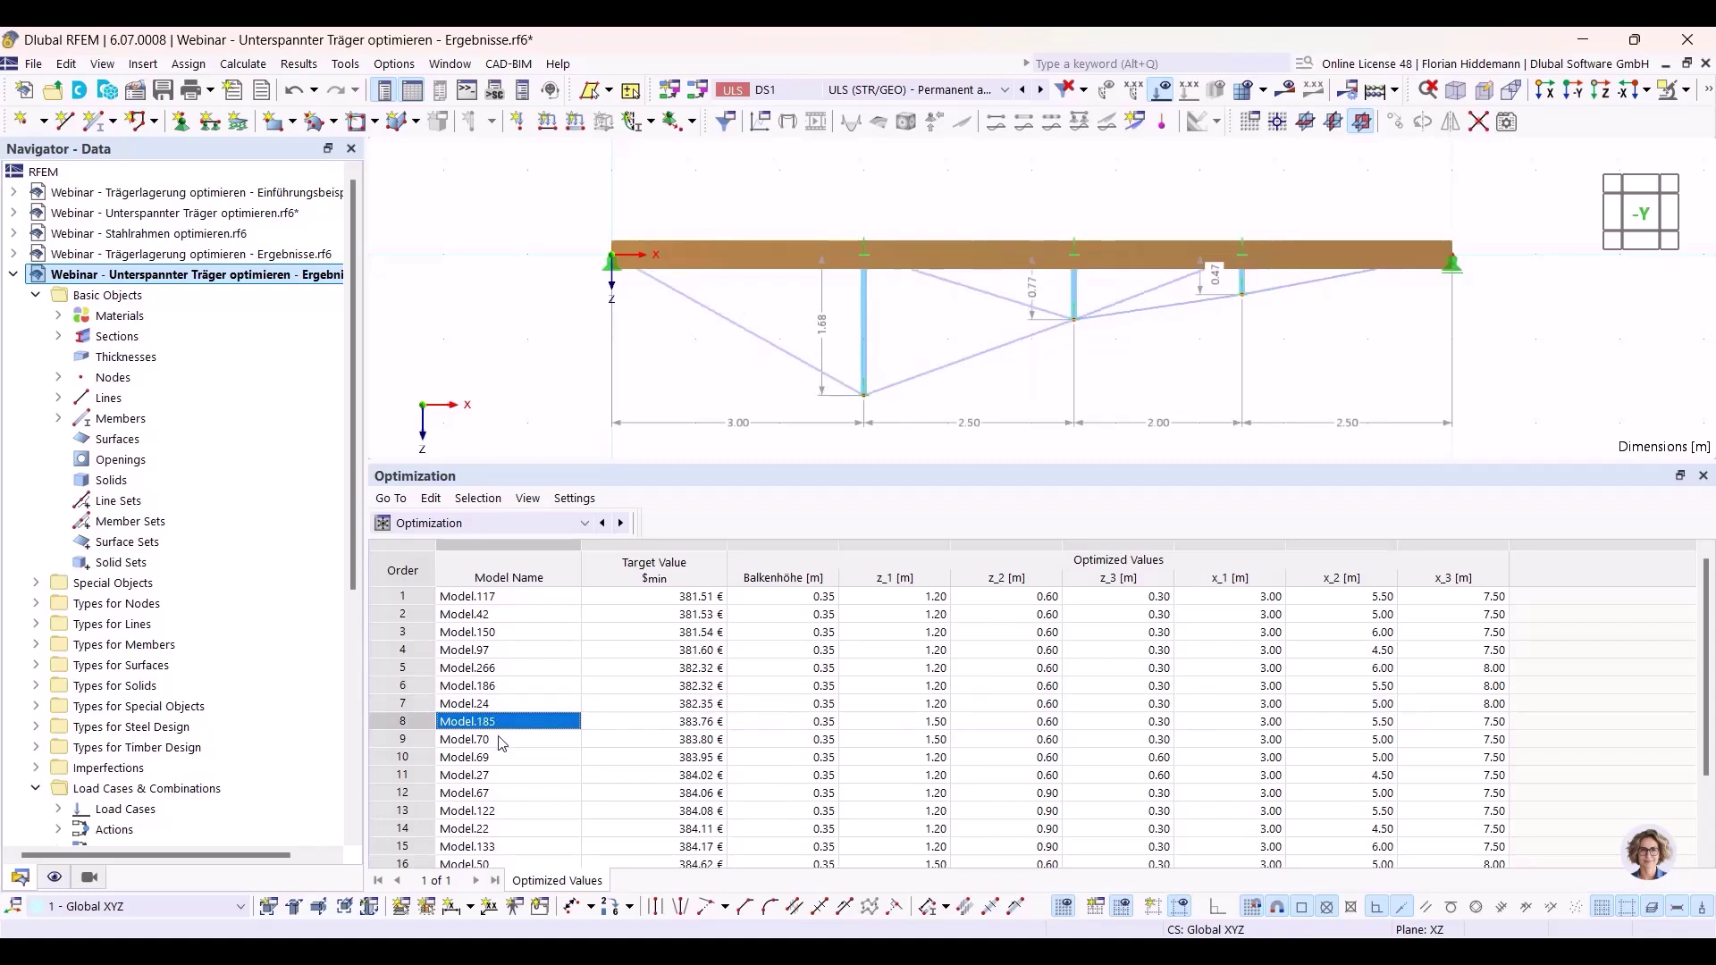
click(499, 742)
click(499, 752)
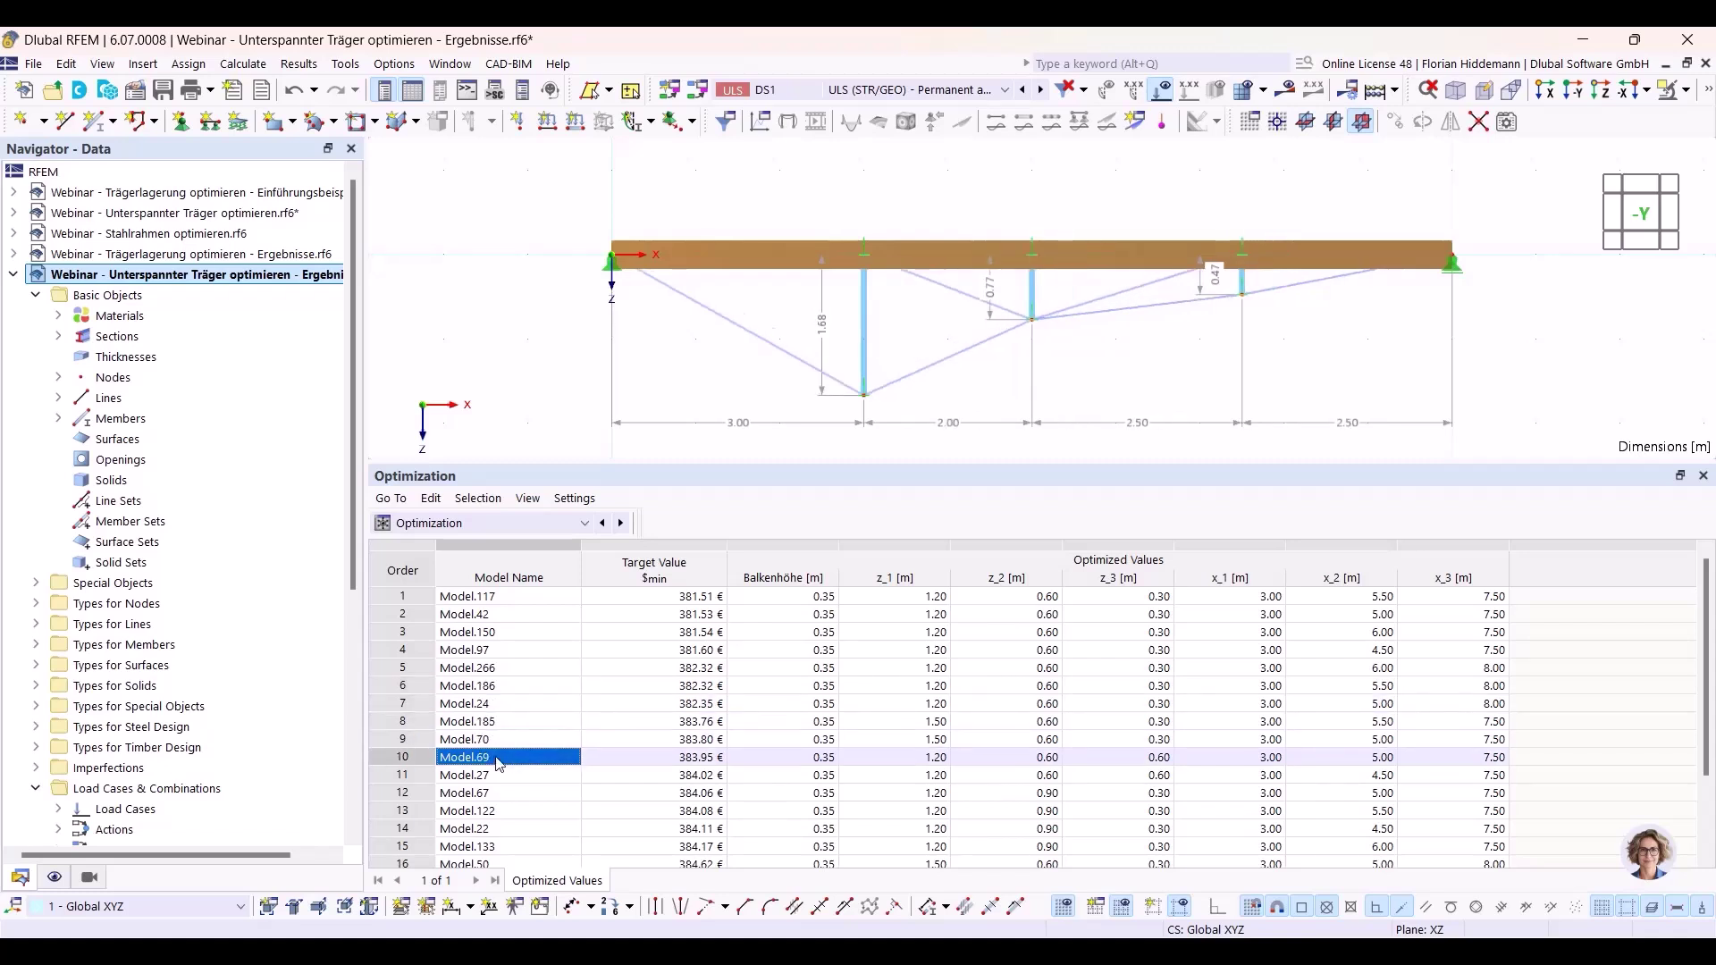
click(498, 780)
click(498, 790)
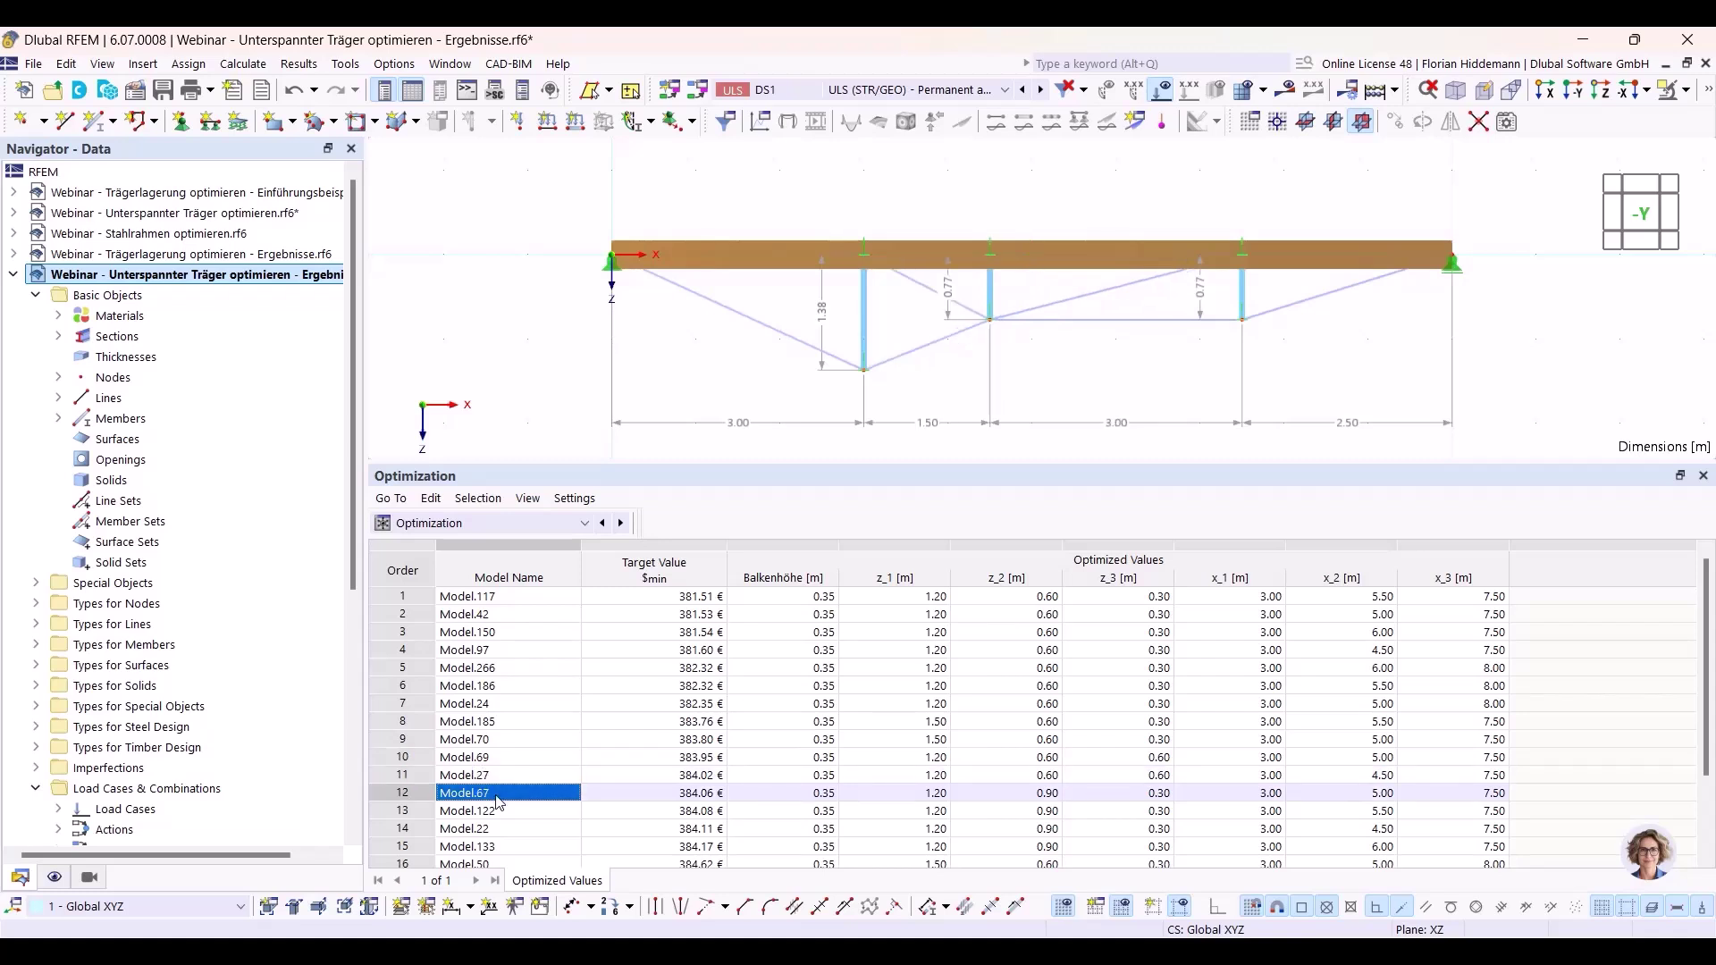
click(498, 810)
click(499, 829)
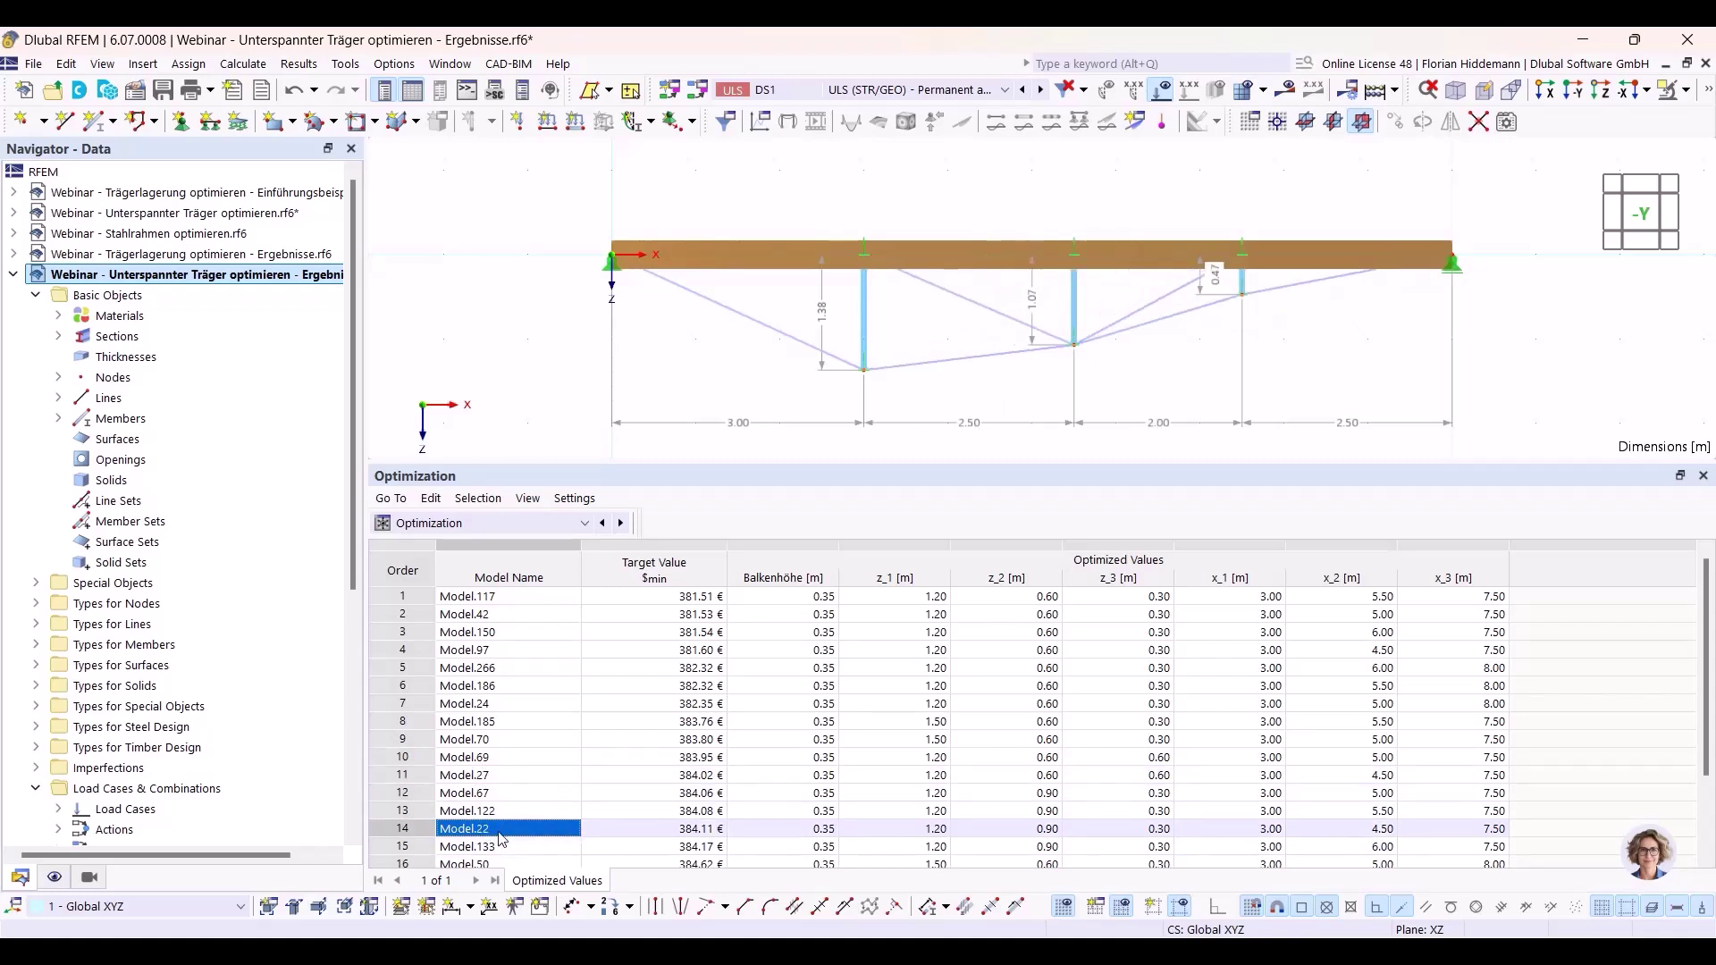
click(522, 759)
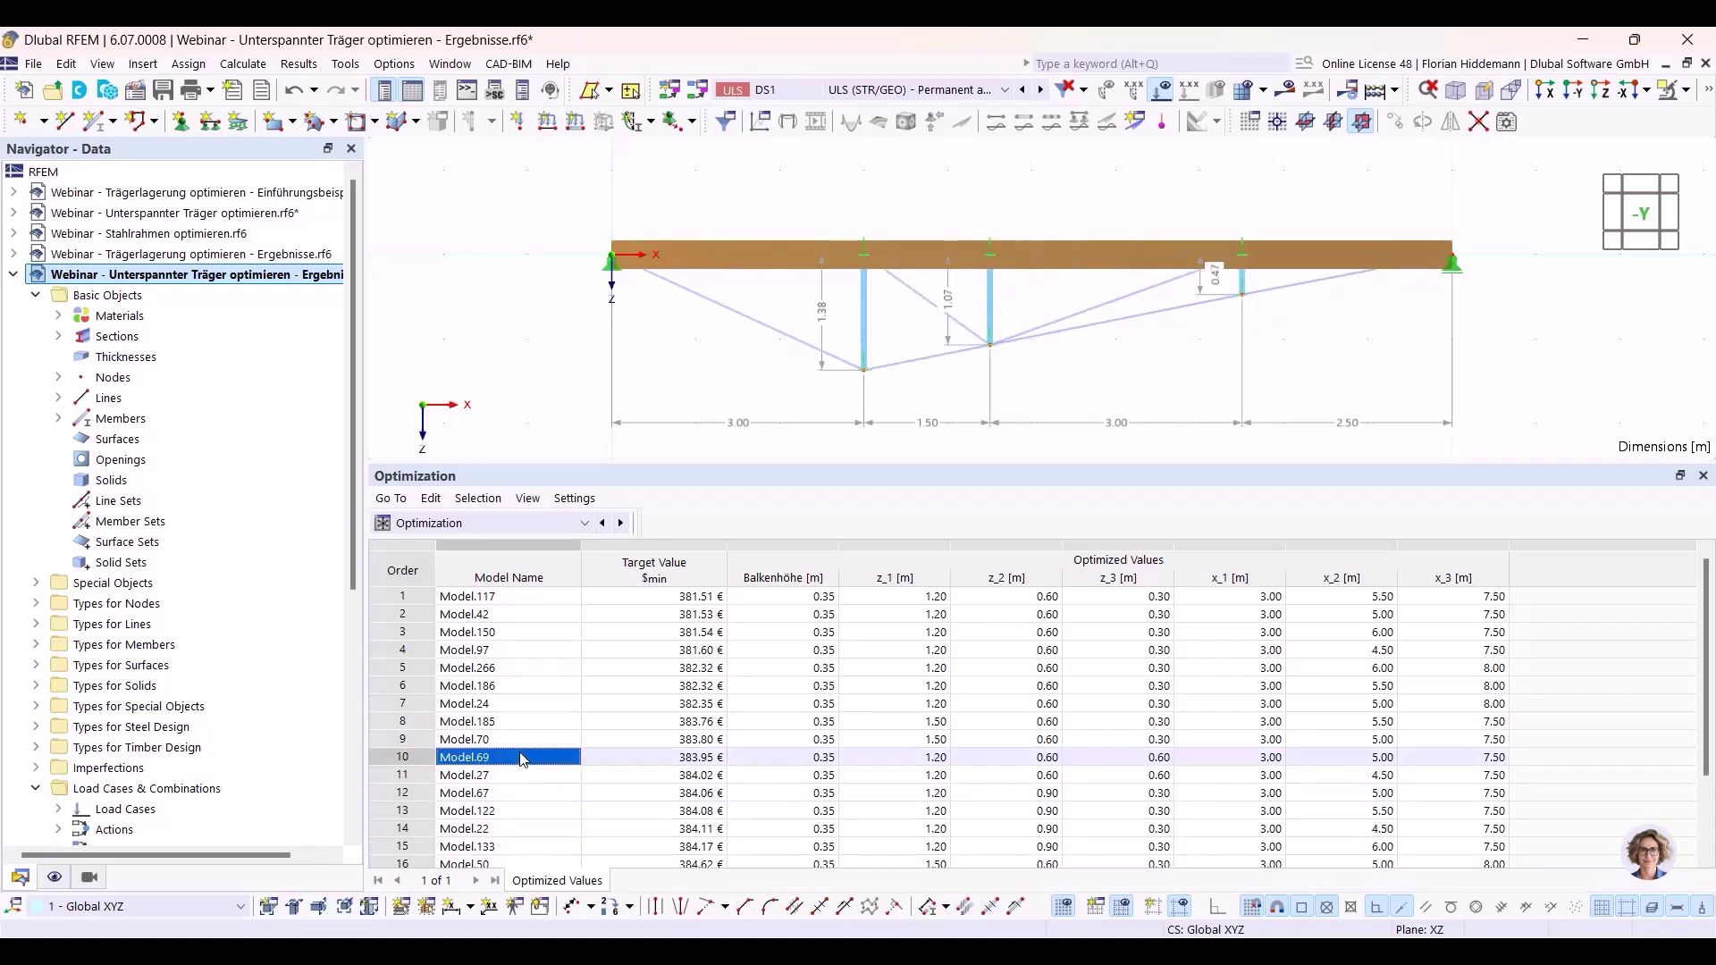
click(514, 704)
click(515, 687)
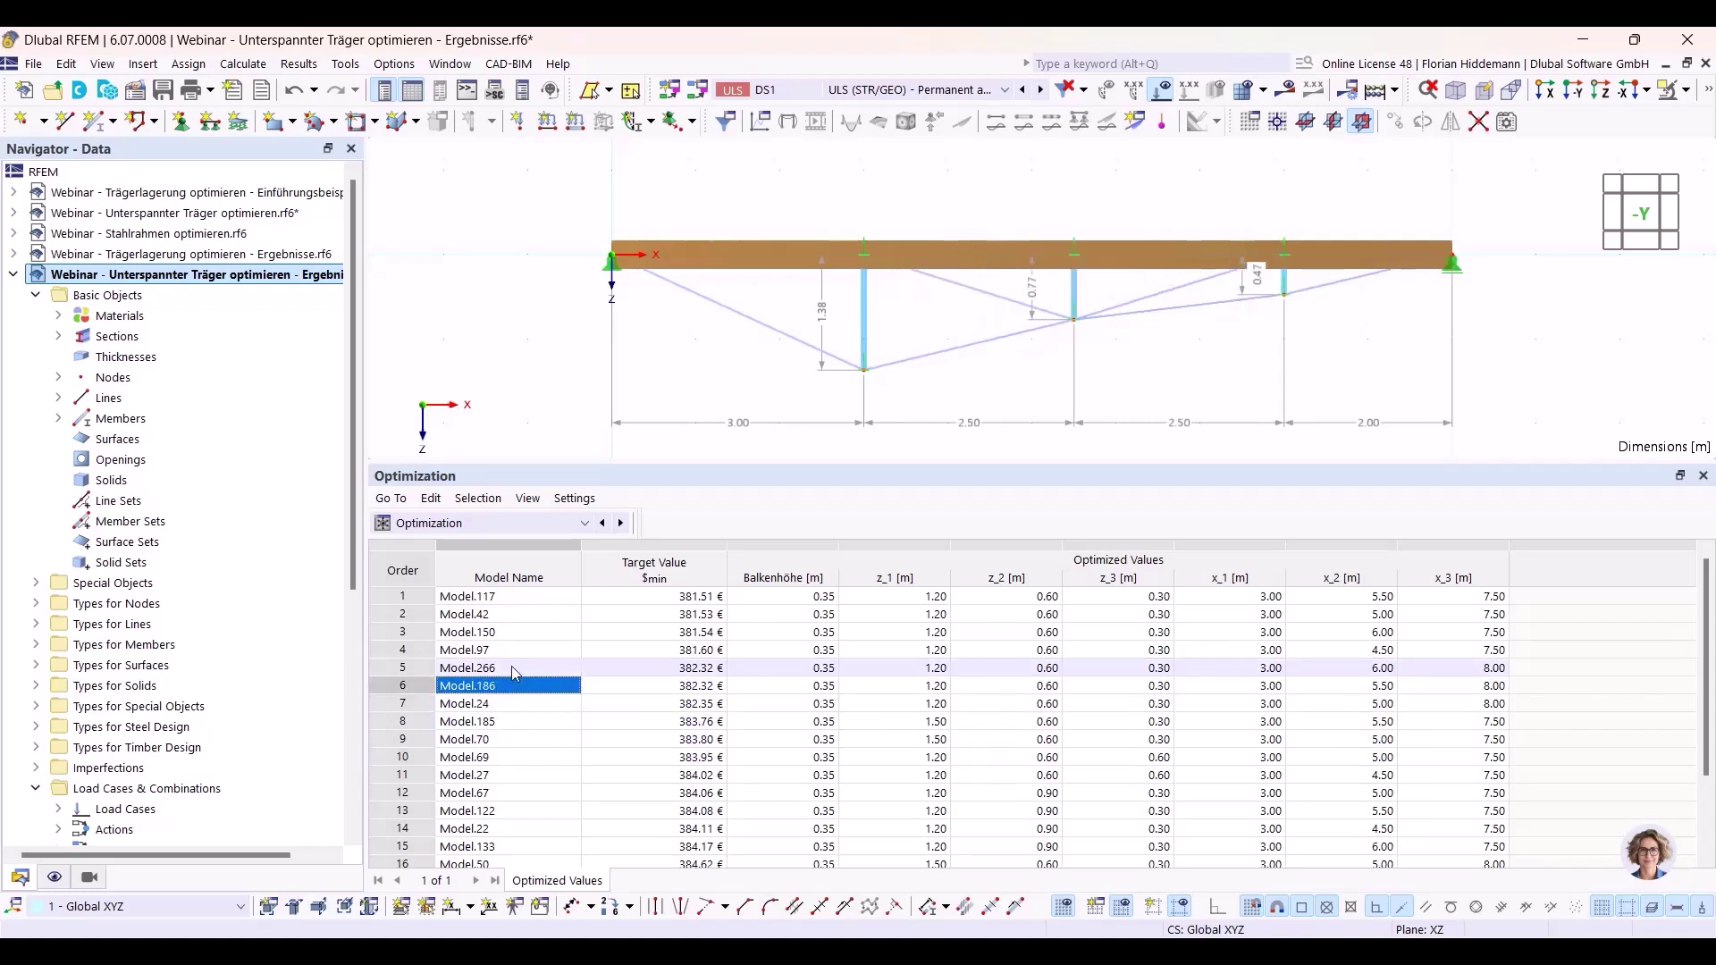
click(515, 668)
click(515, 650)
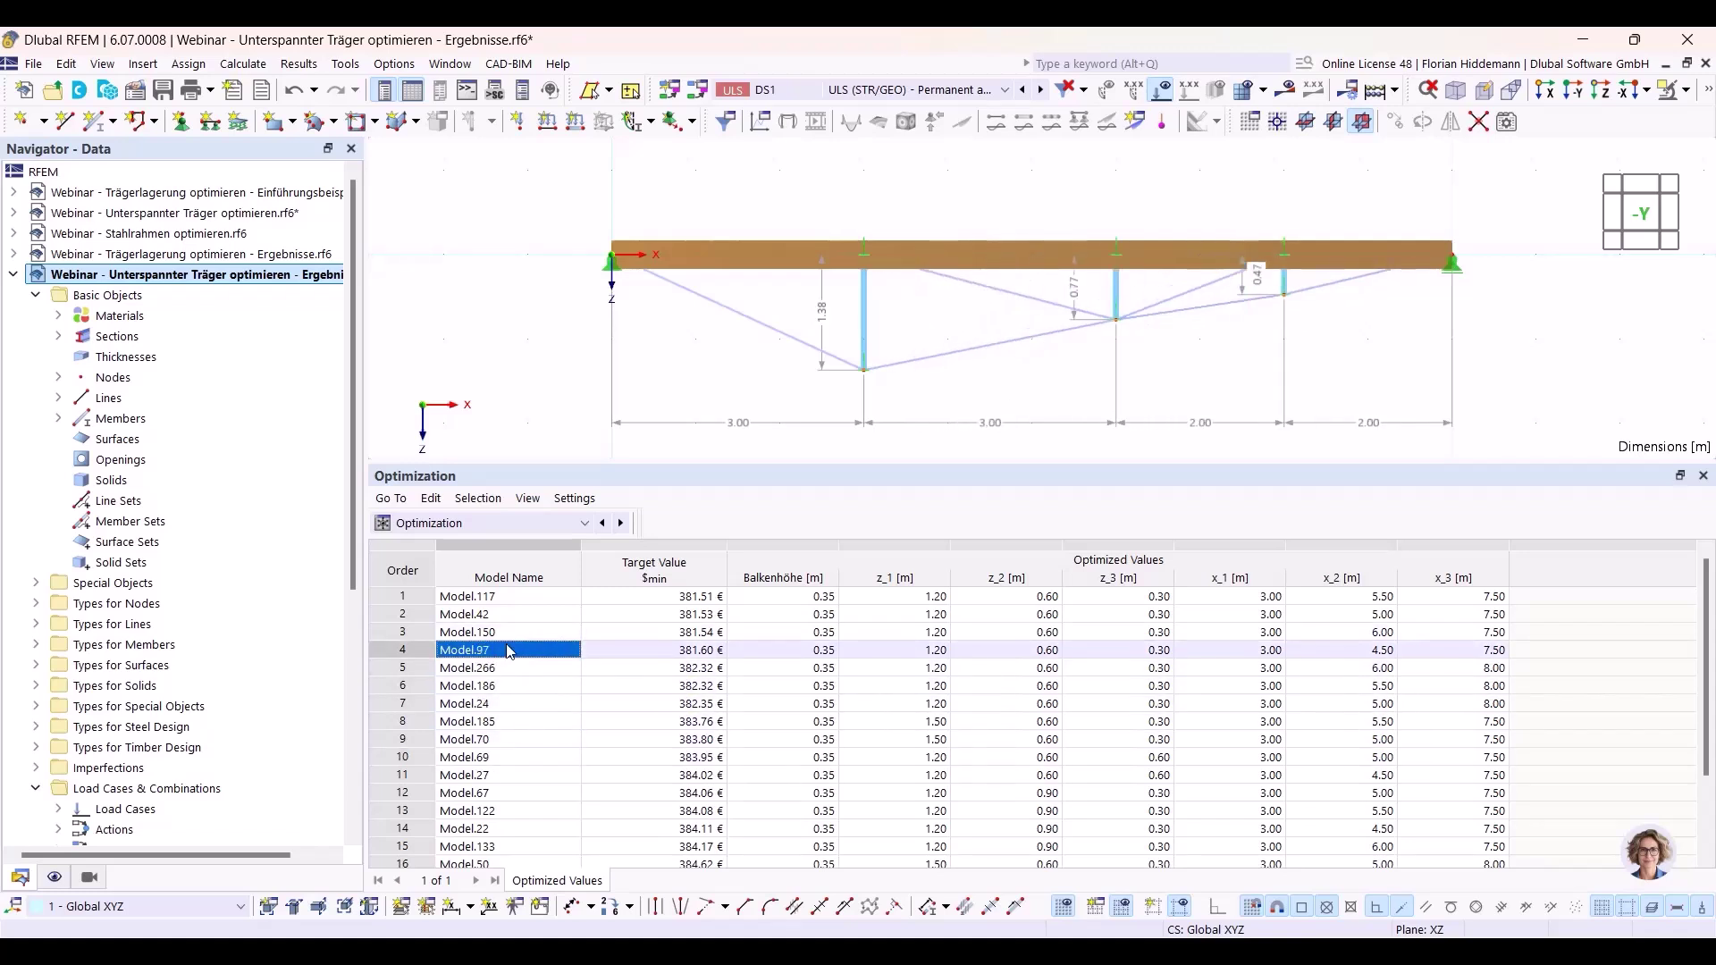
click(509, 634)
click(514, 616)
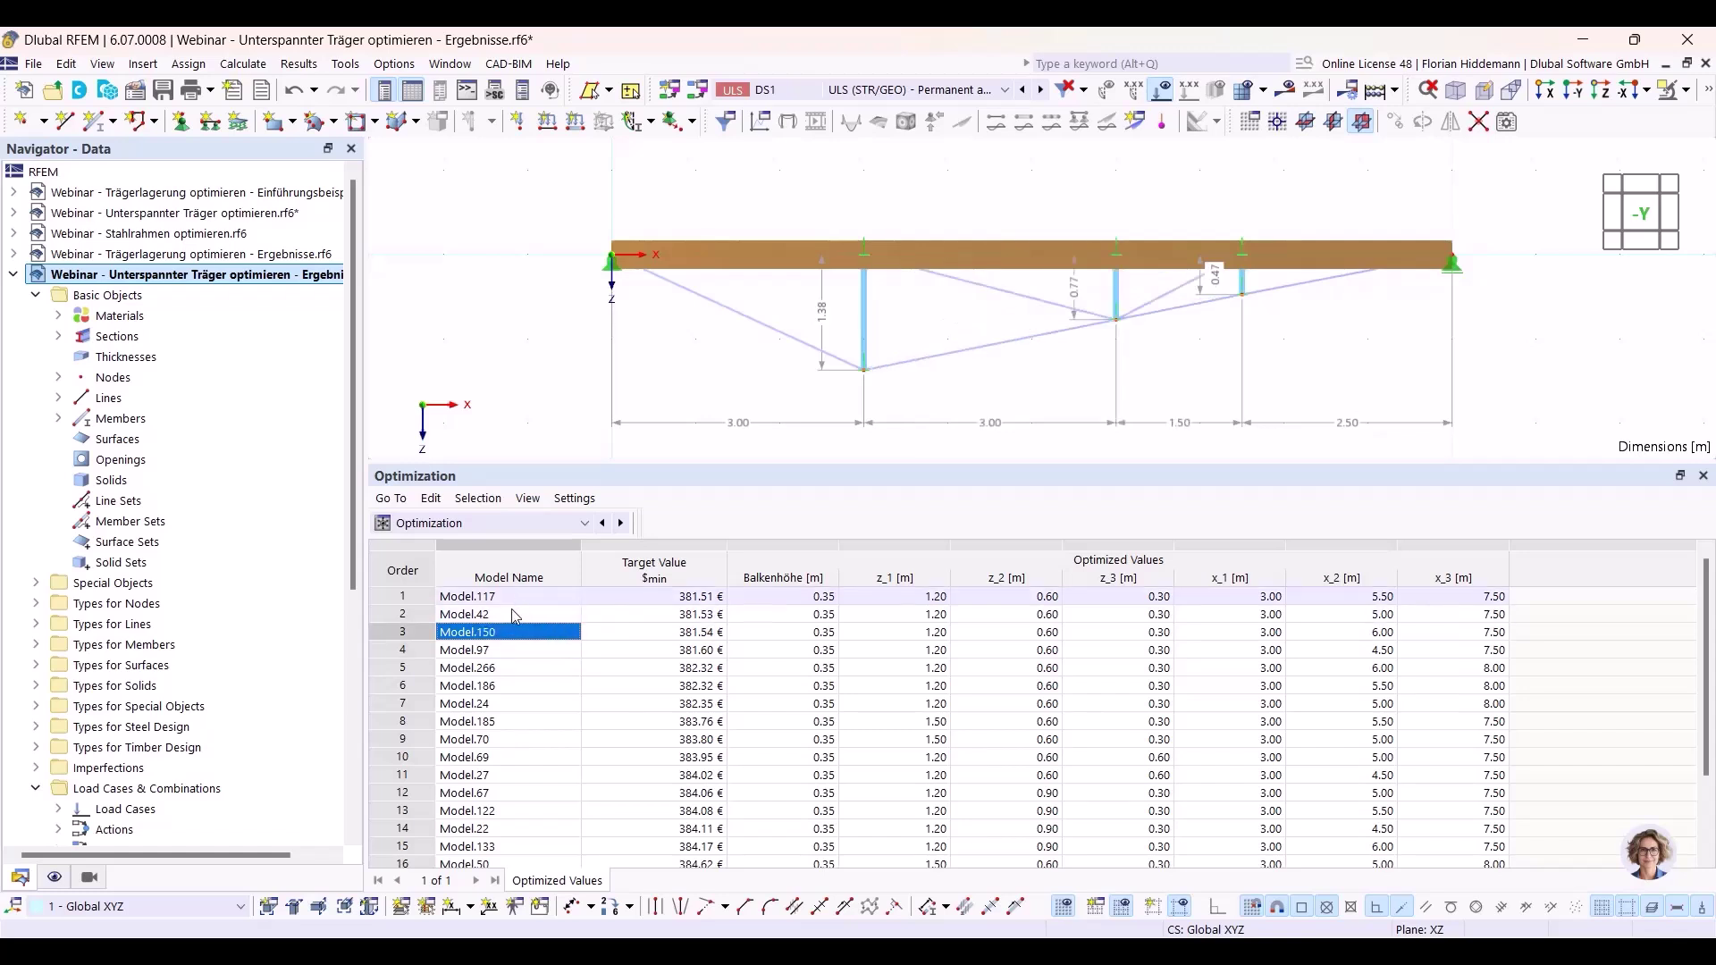
Apply the top-ranked variant Model.117 to the beam and recalculate the results for design situation DS1.
click(514, 599)
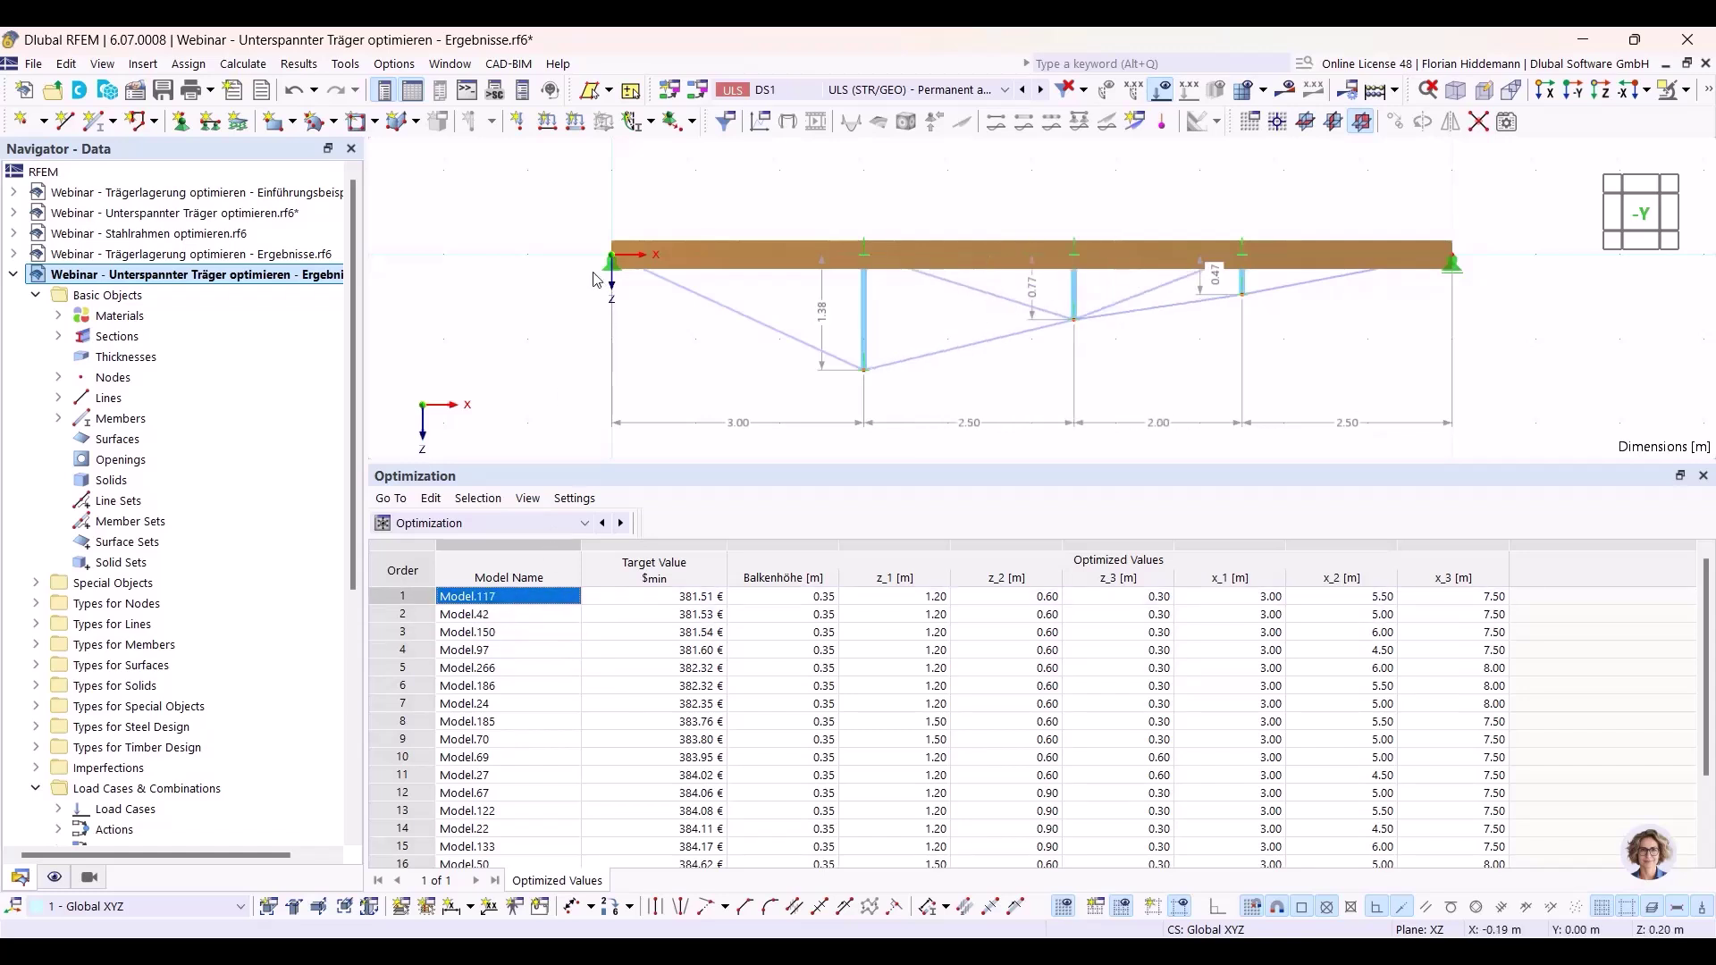
key(F5)
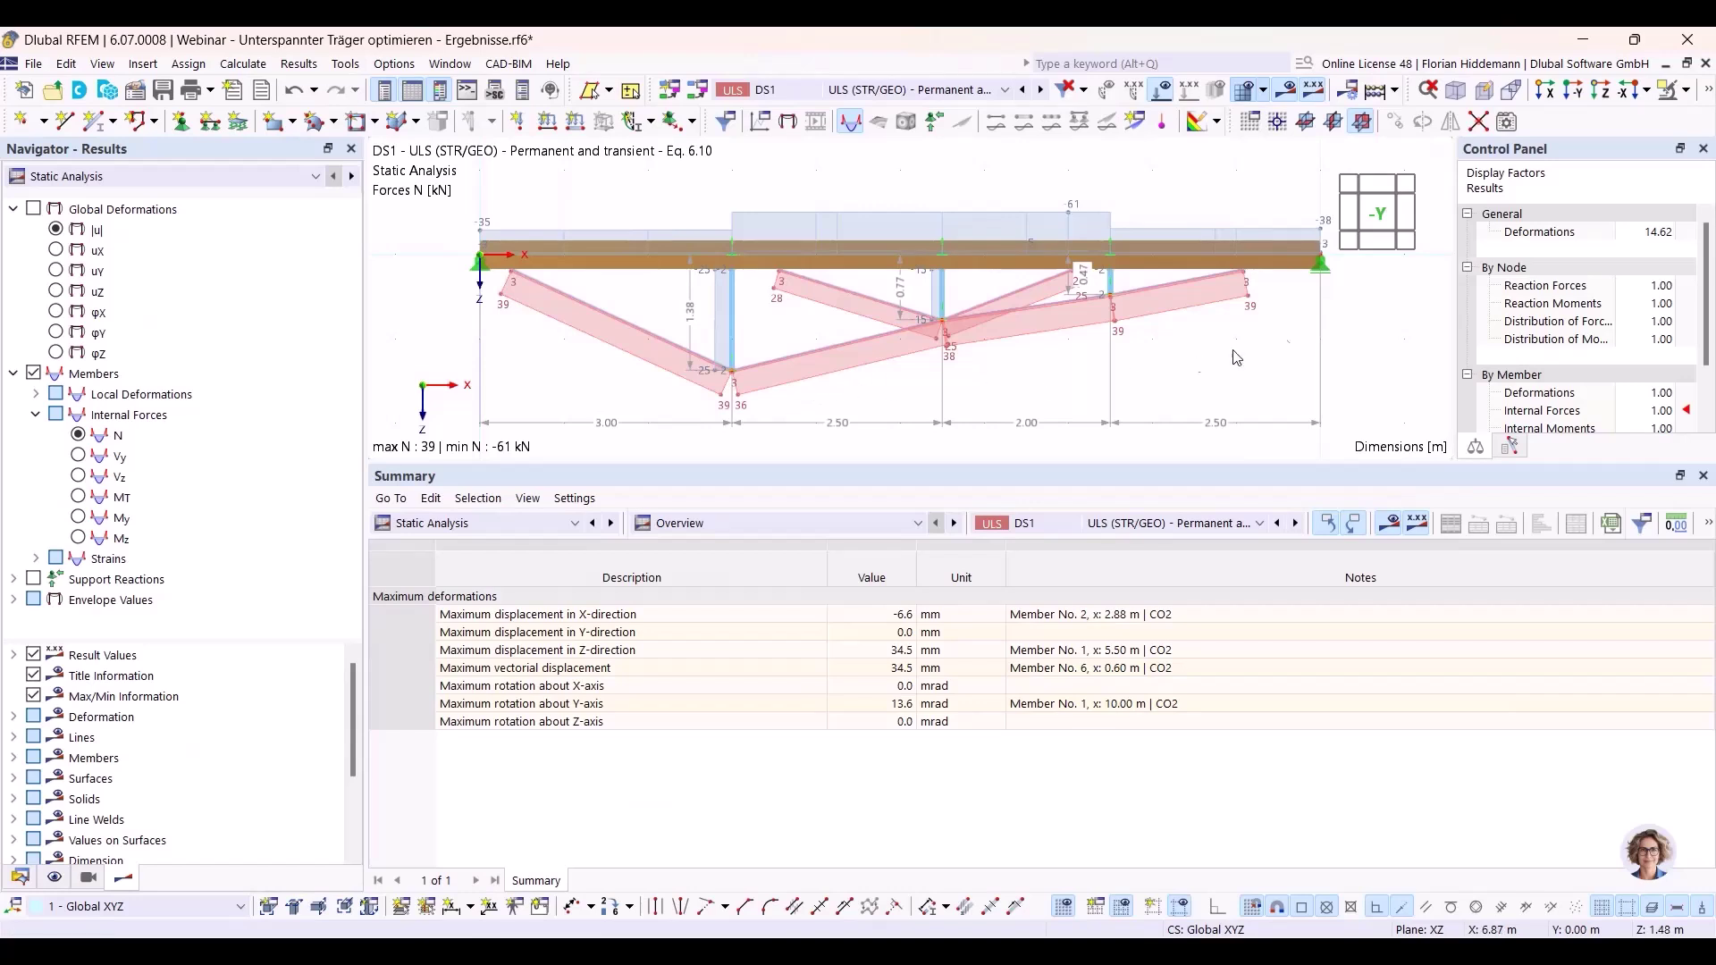
Show the Design Overview table for the optimized beam and examine the design check ratios of the steel and timber members.
drag(1129, 473, 1130, 540)
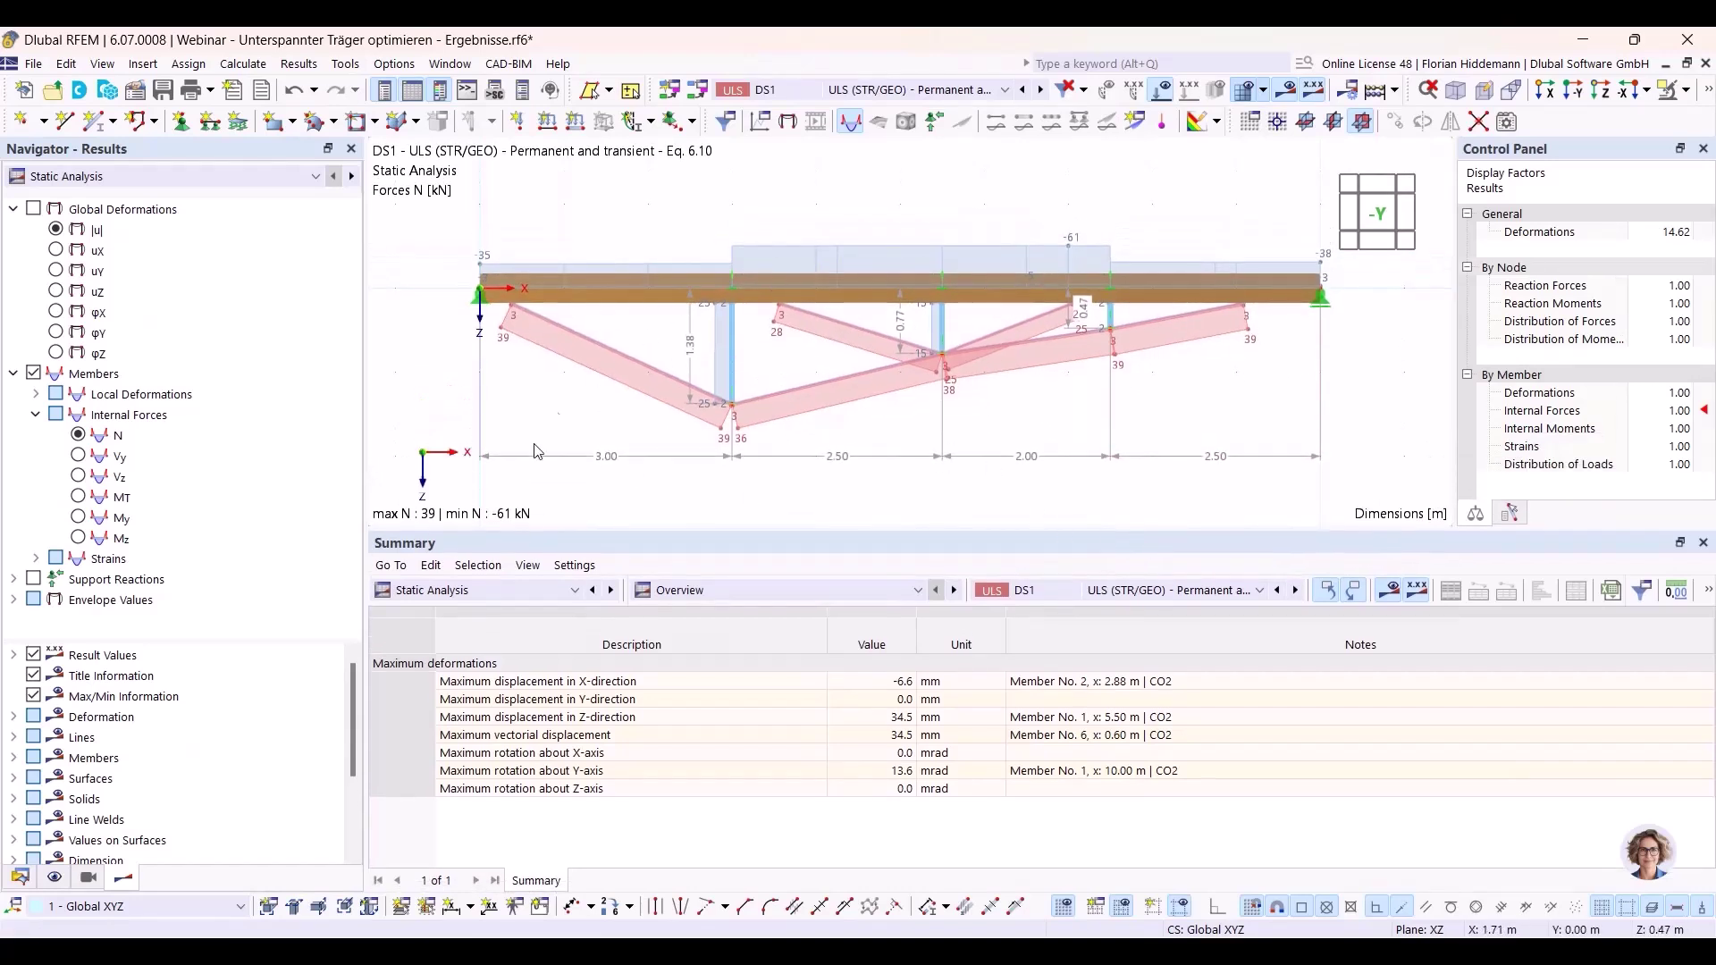
click(553, 594)
click(473, 807)
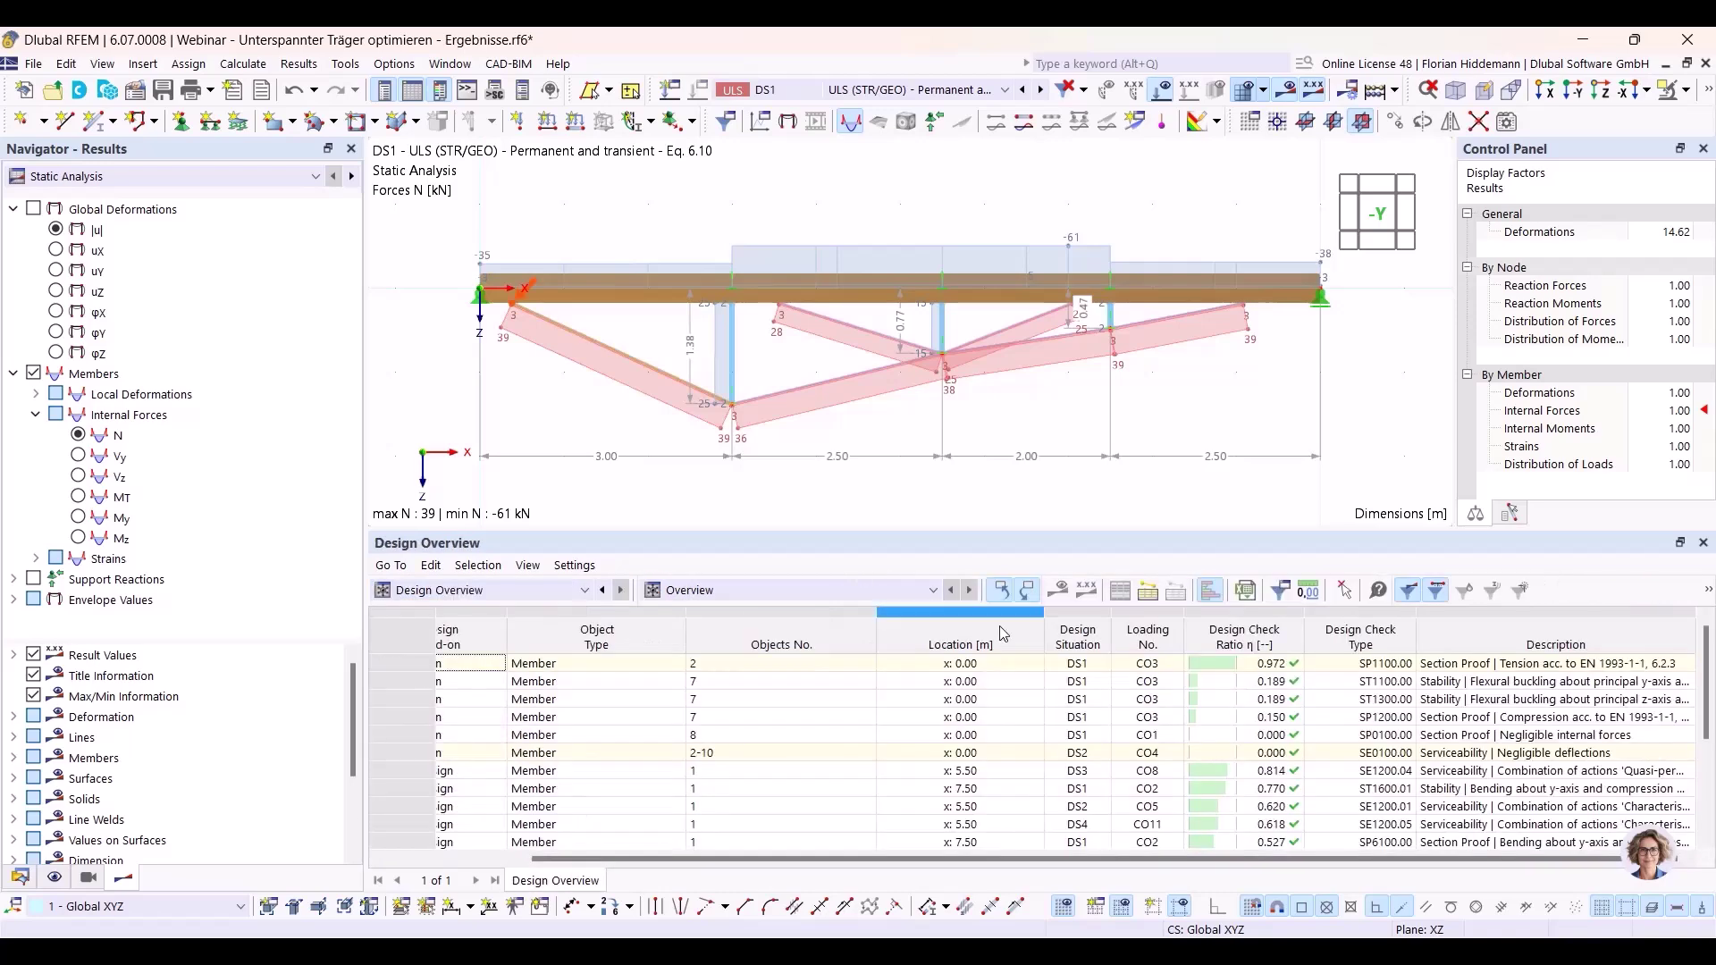
drag(1043, 529, 1043, 462)
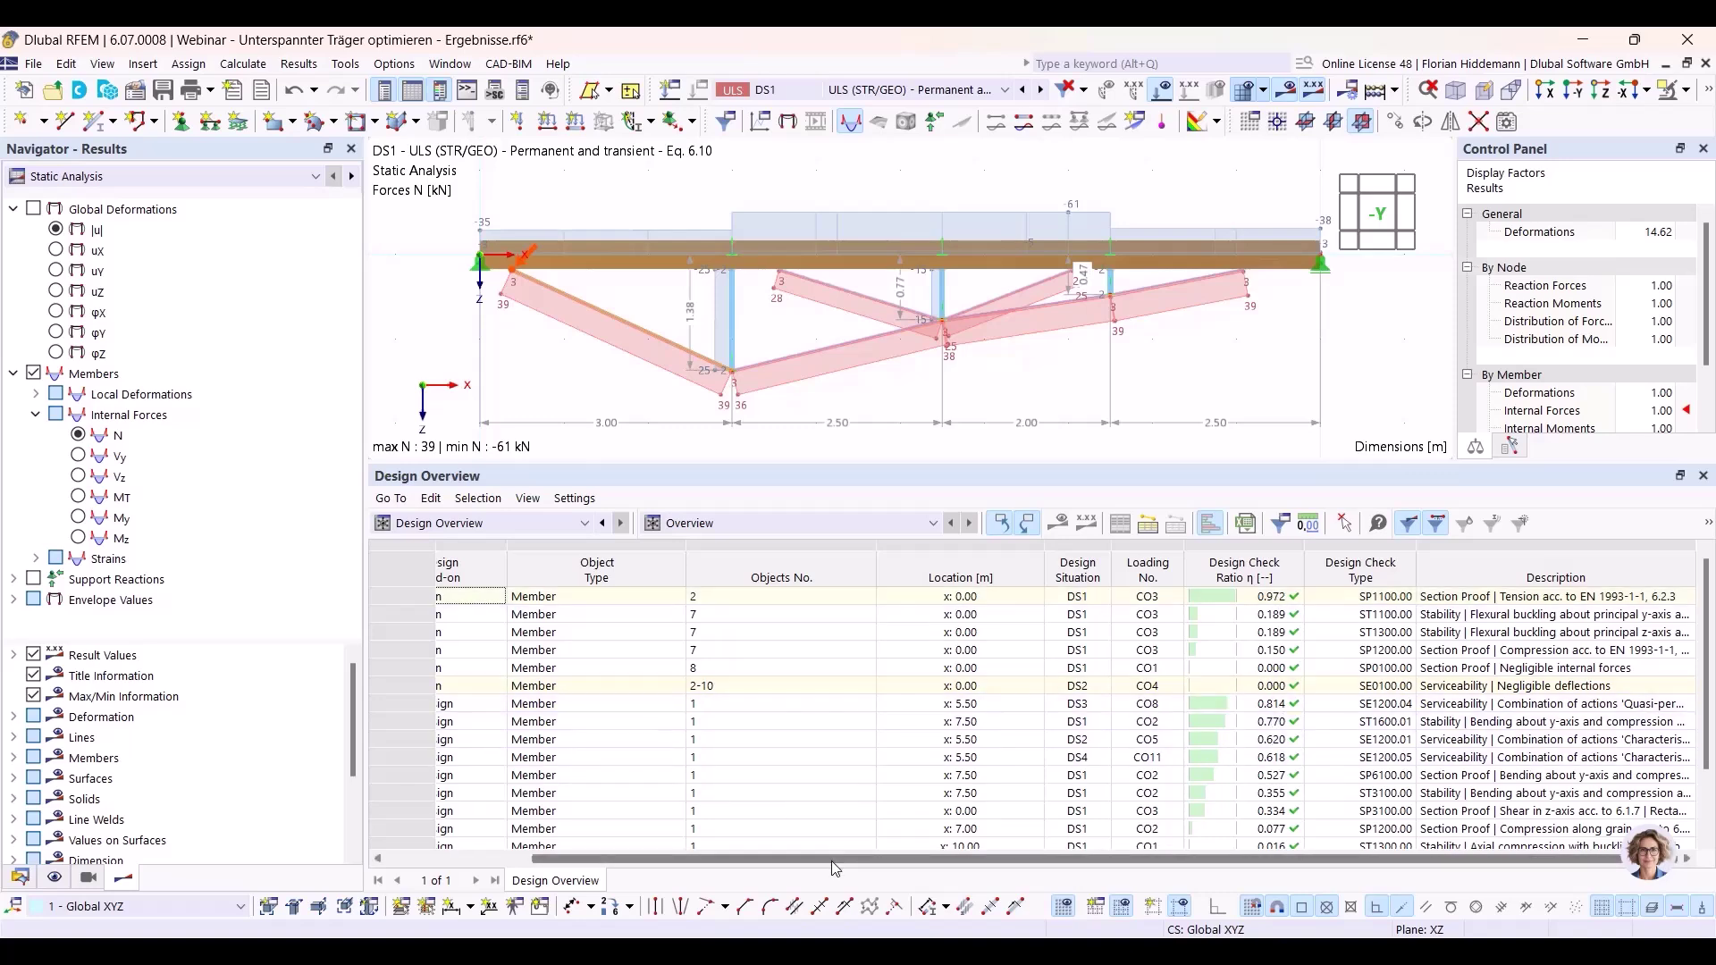
scroll(635, 787, left, 2)
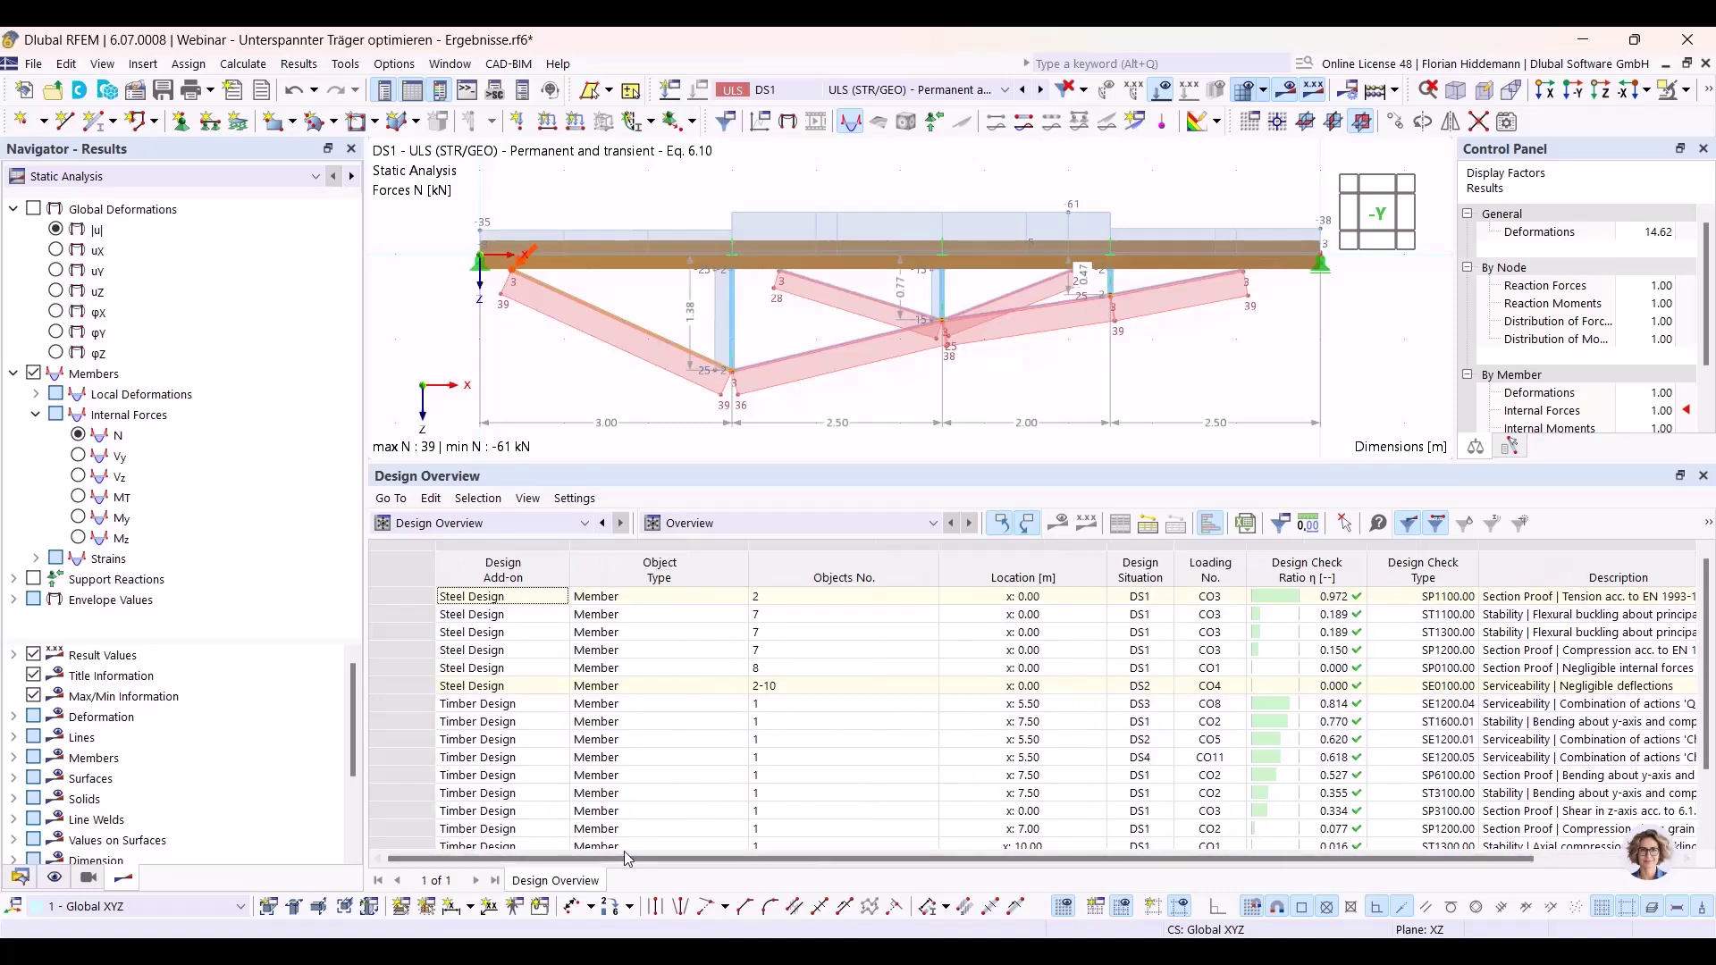
scroll(631, 859, right, 2)
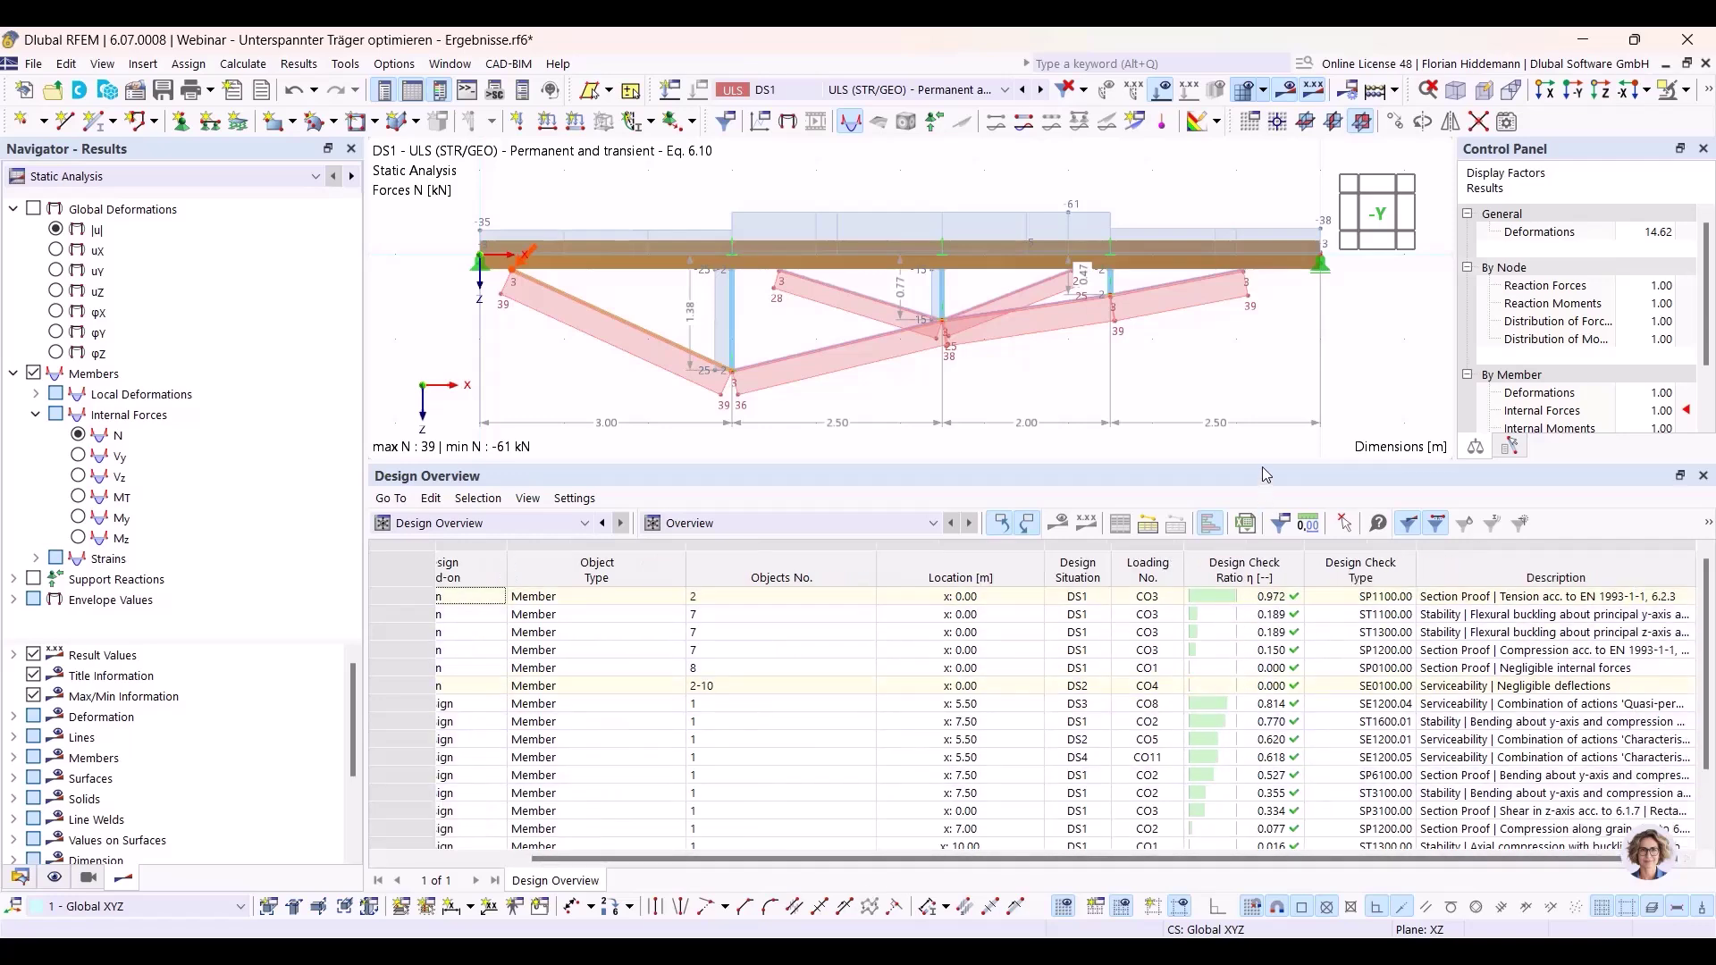
drag(1261, 462, 1261, 511)
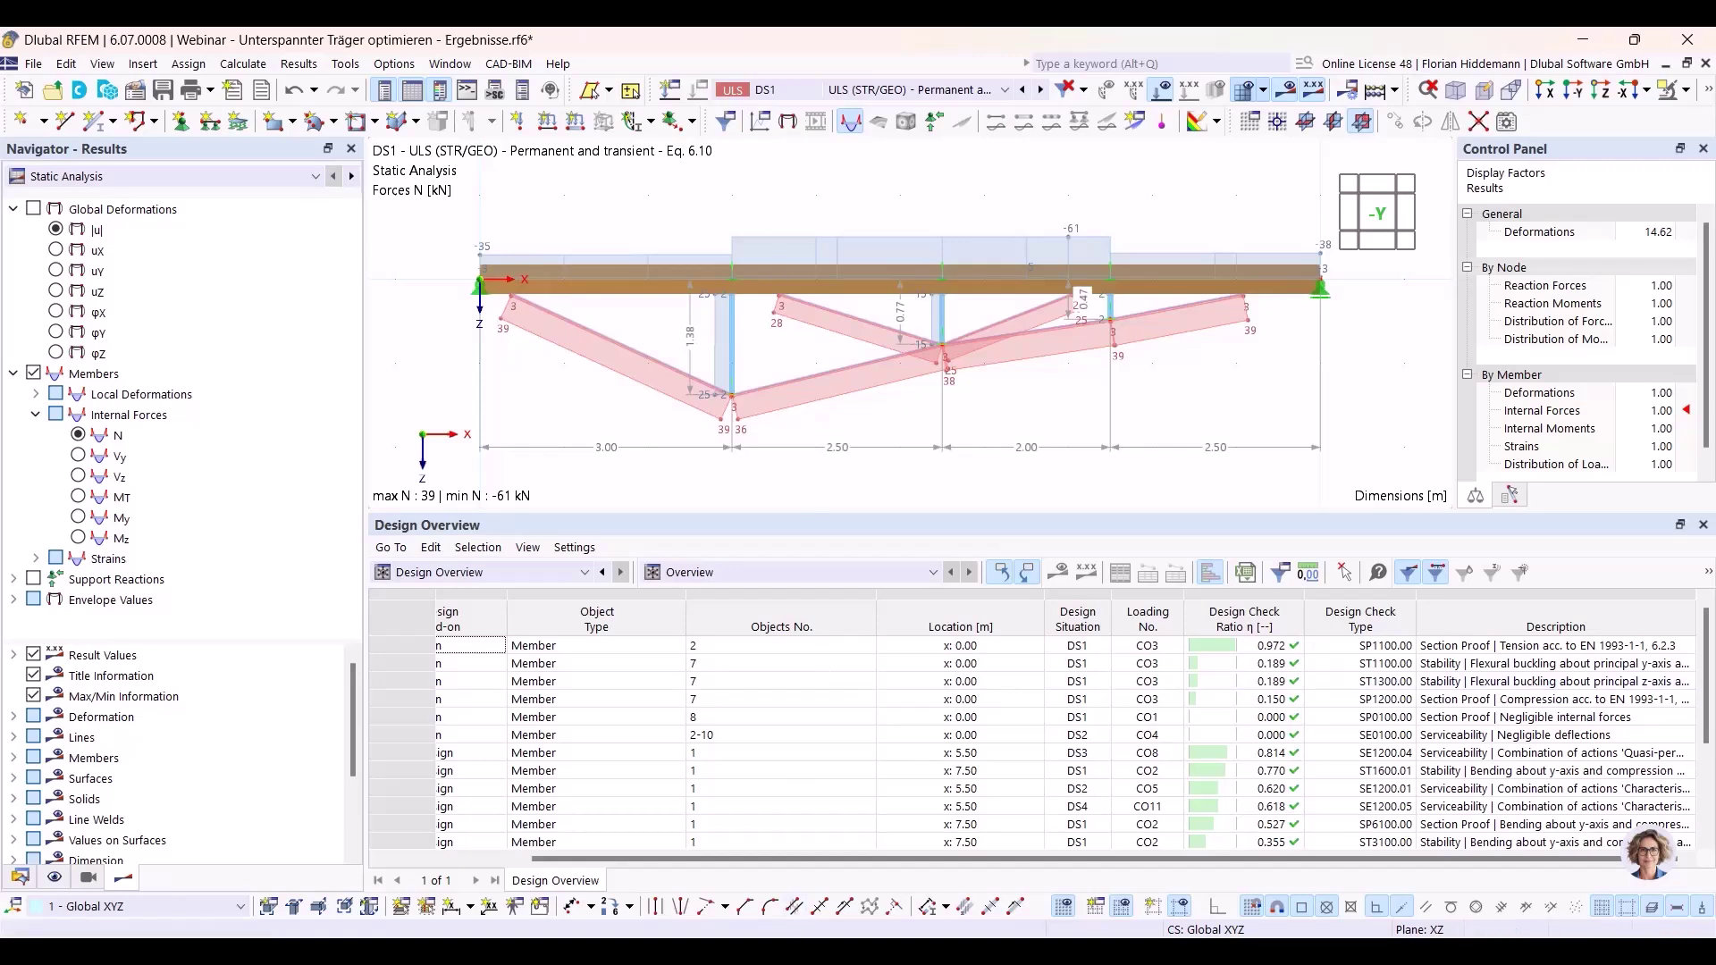
Switch to the PowerPoint presentation to view the slide comparing the two example models.
mouse_move(631, 952)
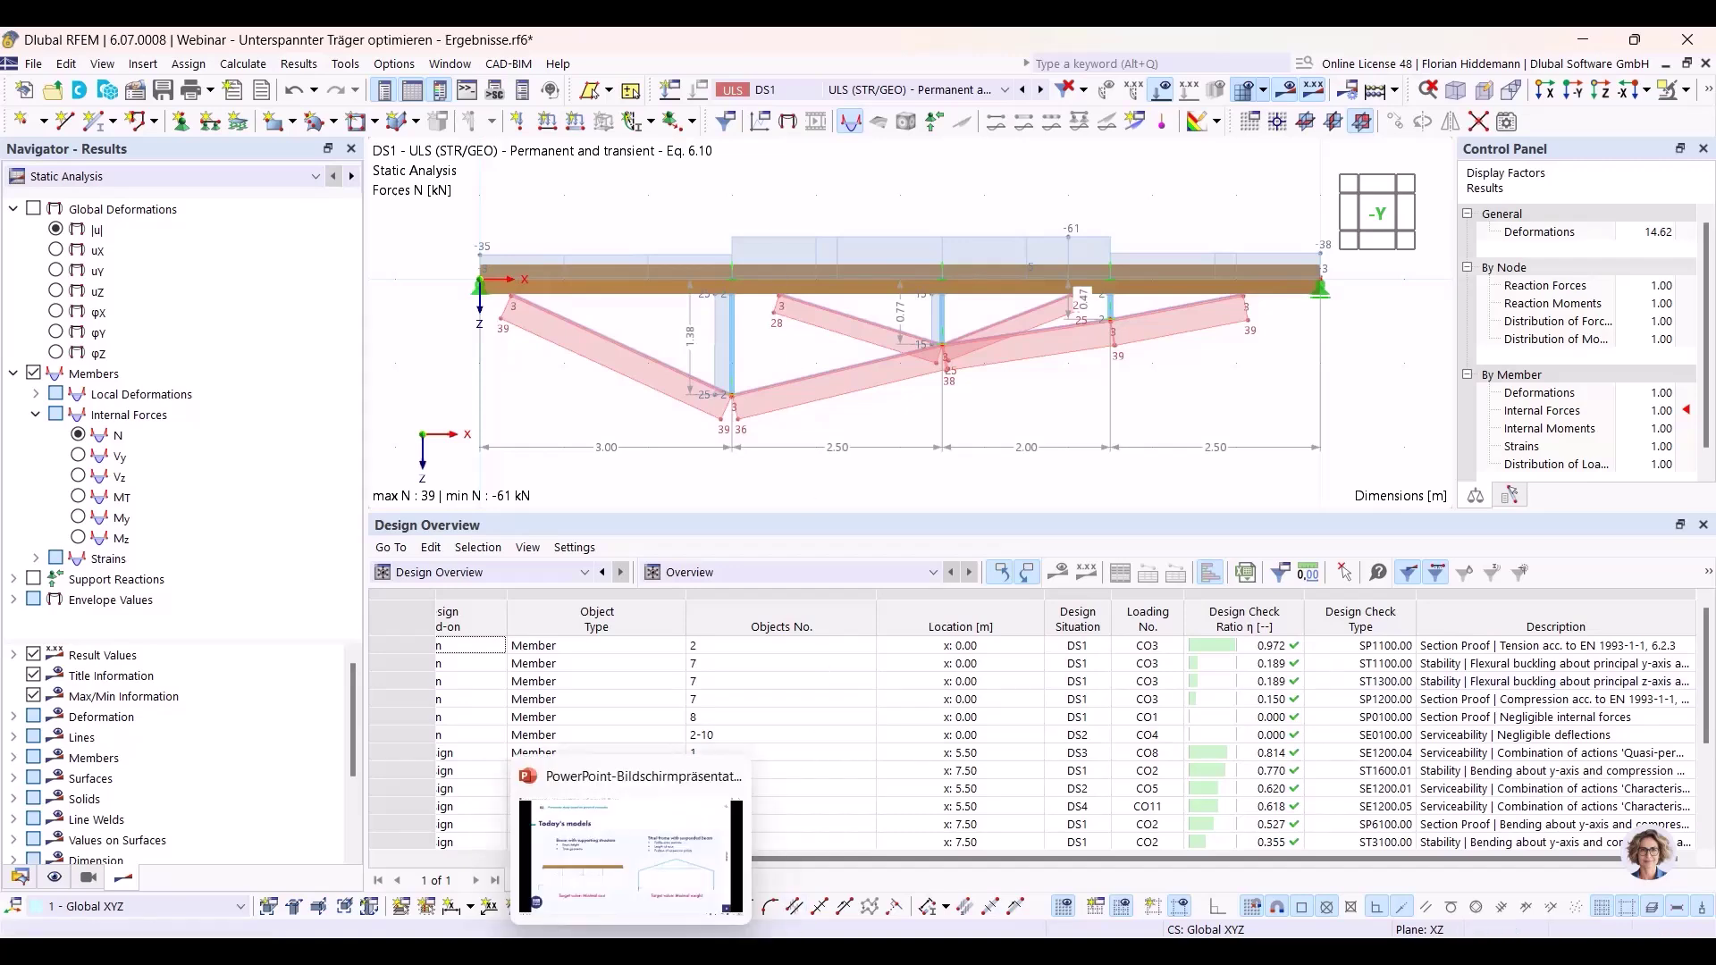
click(630, 854)
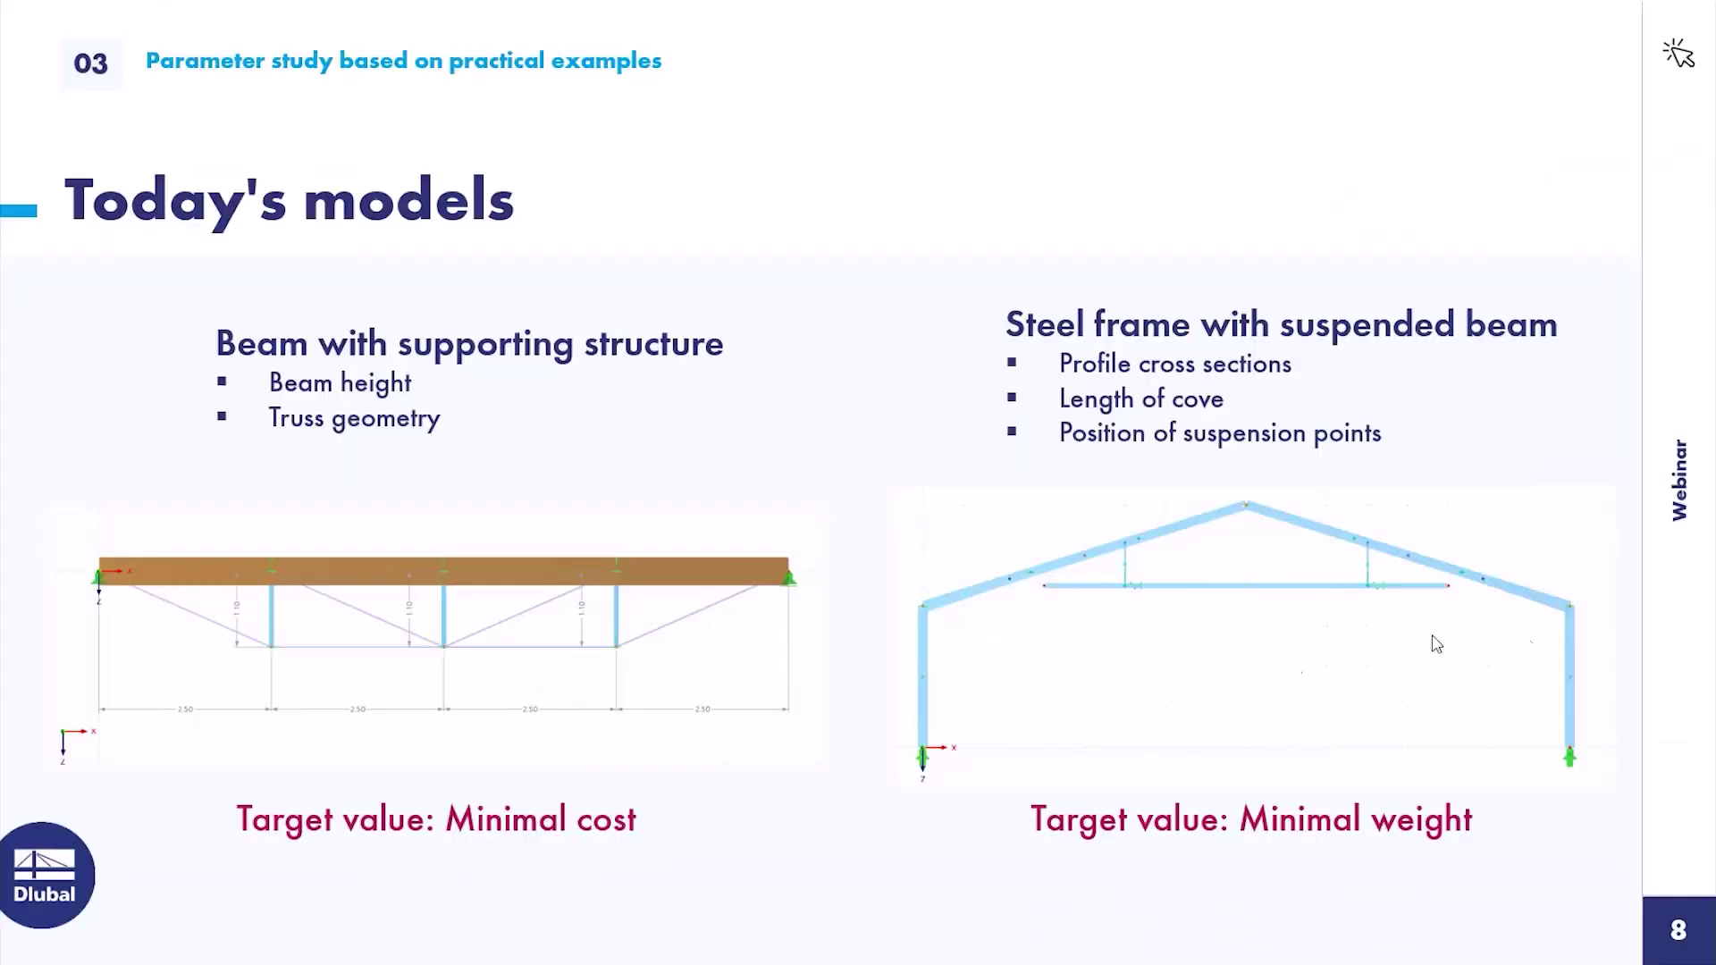
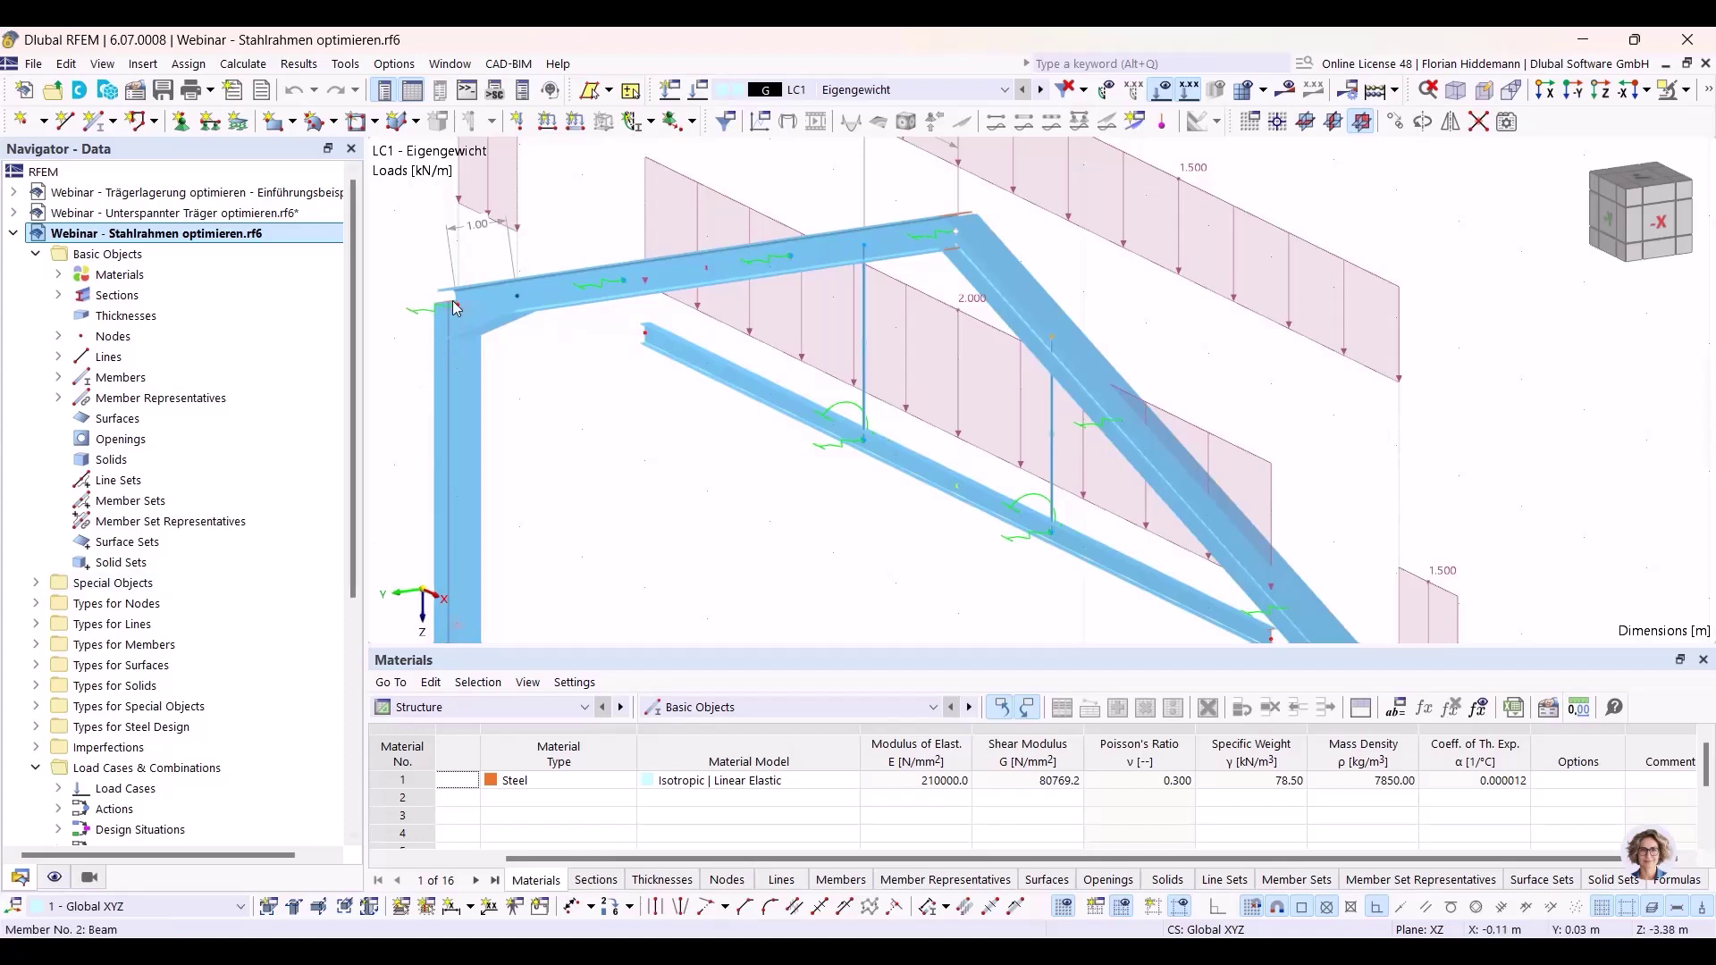
Examine the steel frame with its haunches and suspended beam in the 3D view from several angles.
scroll(862, 387, down, 1)
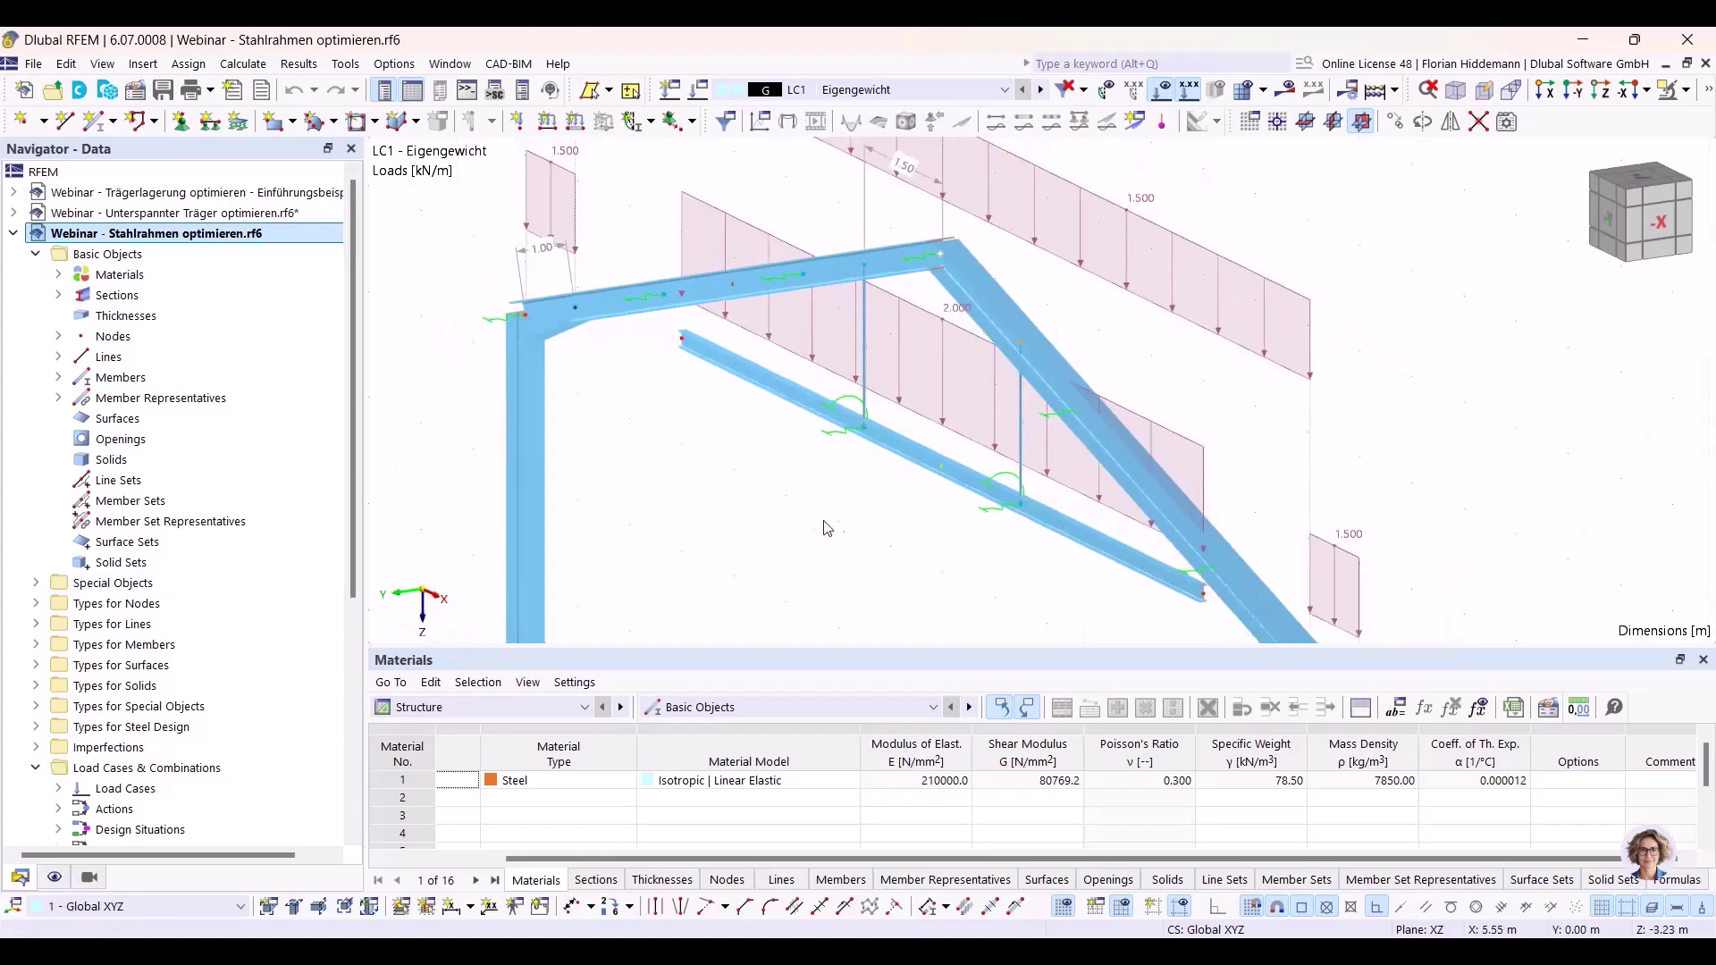
scroll(936, 528, down, 1)
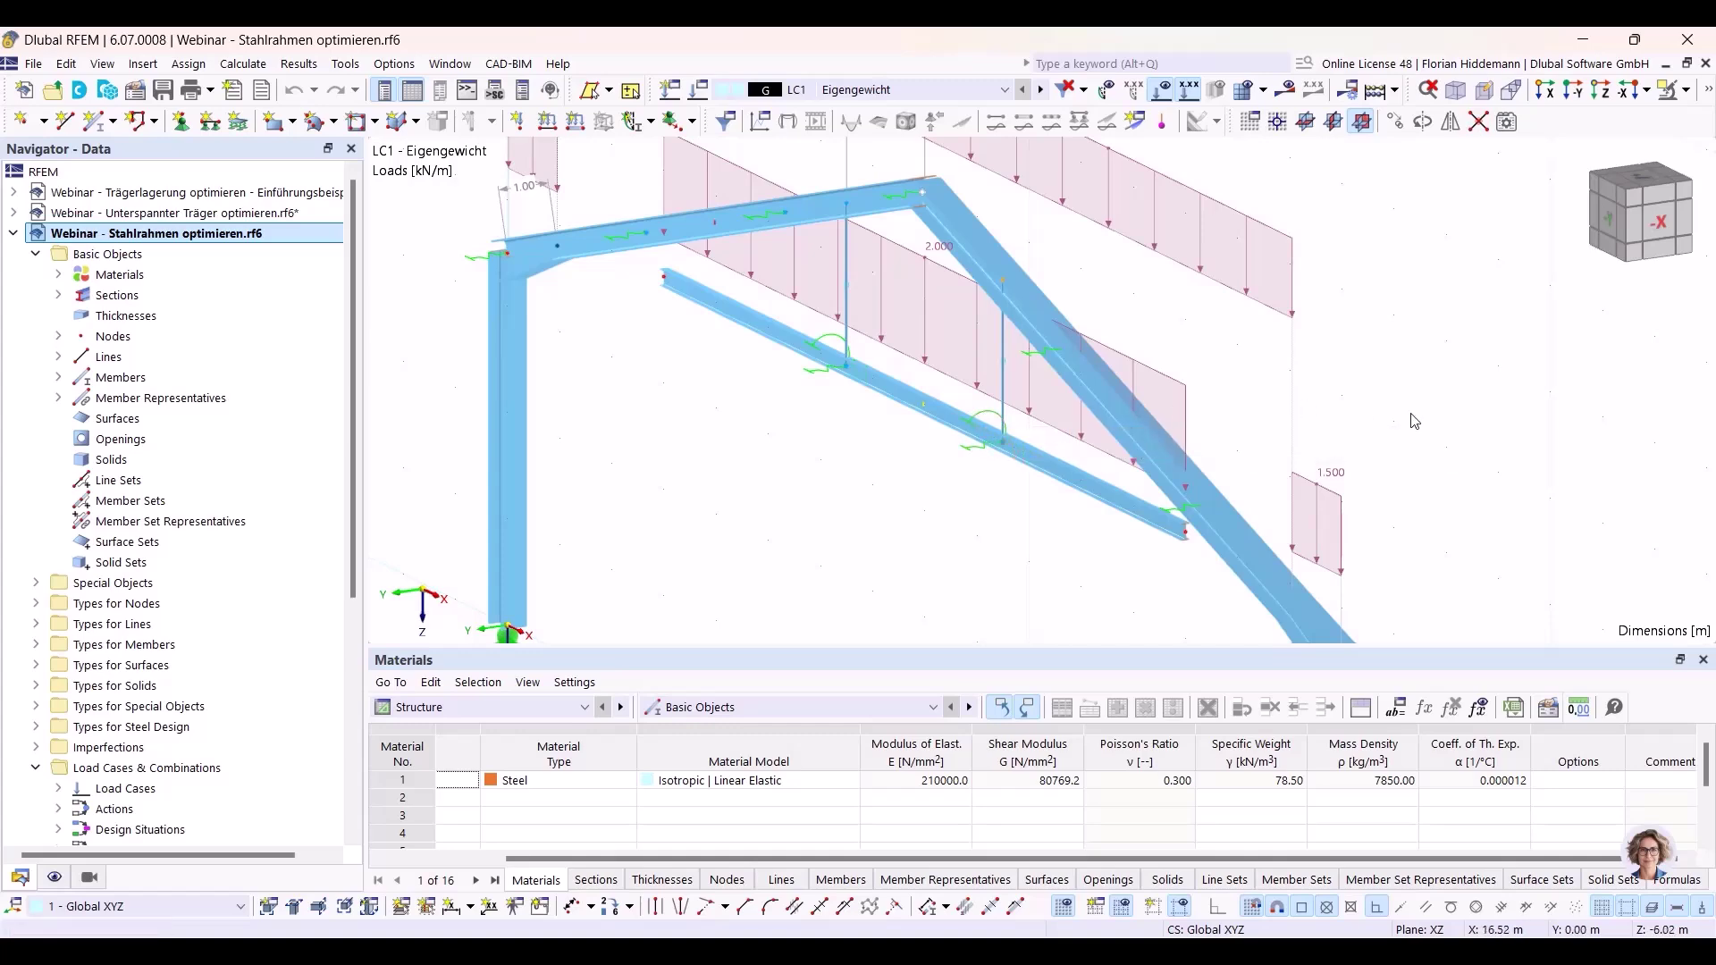
scroll(1408, 418, down, 1)
middle_drag(1446, 518, 1435, 310)
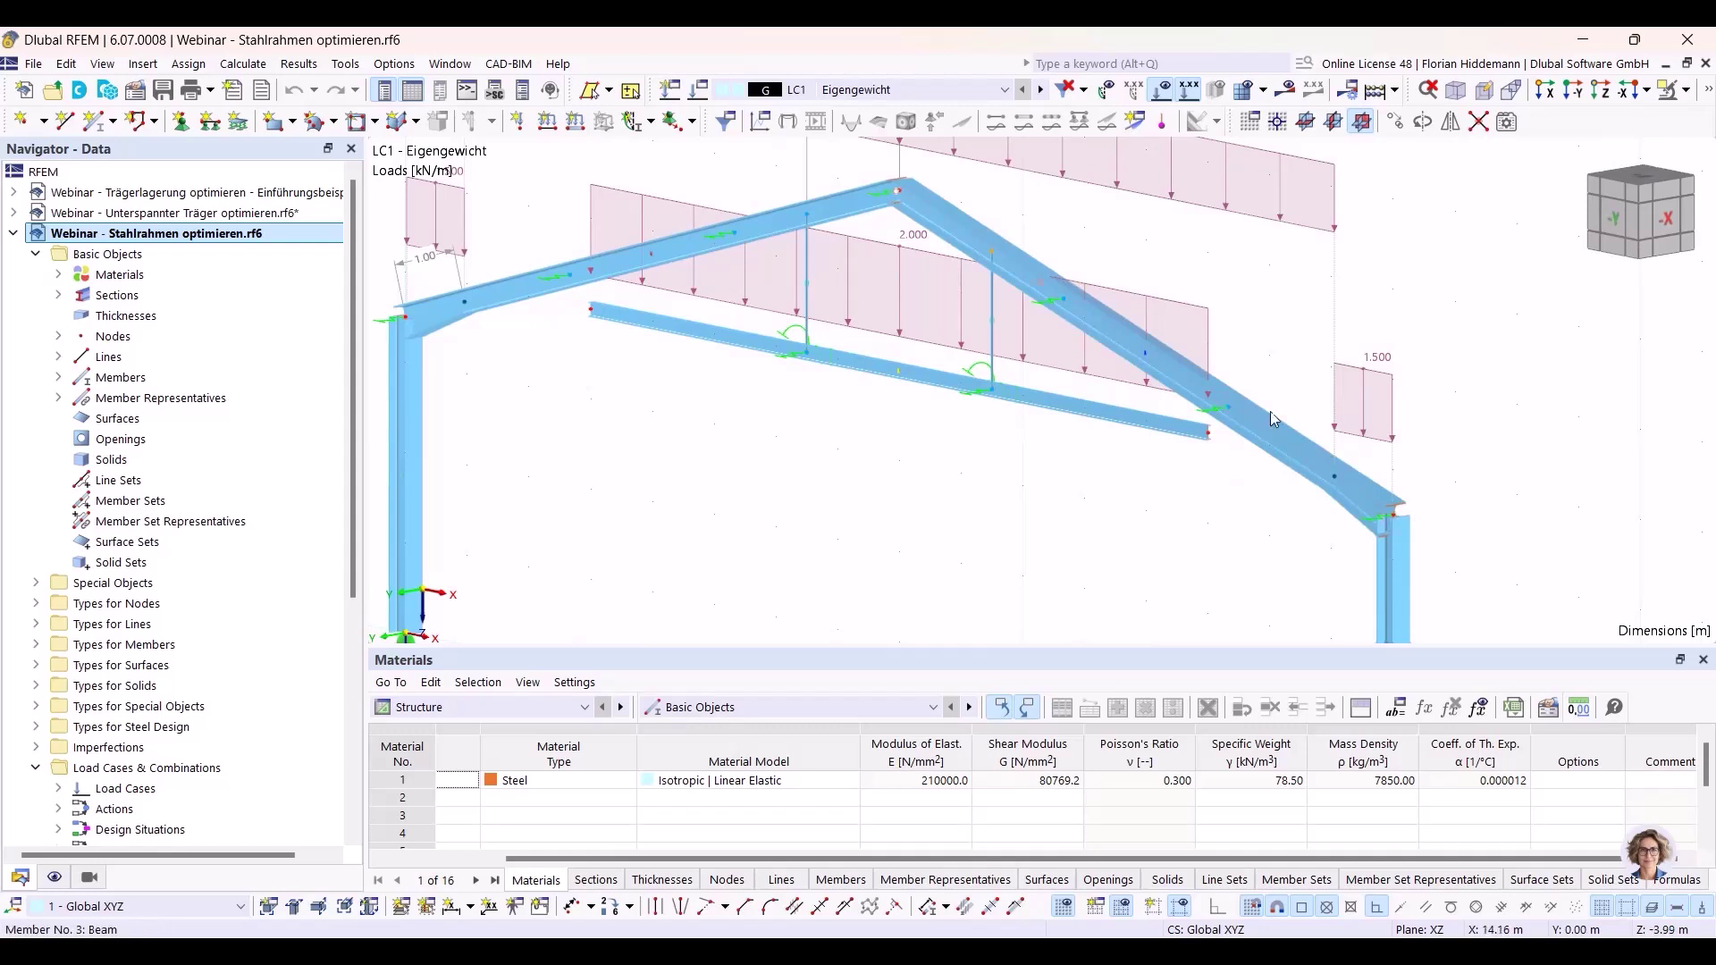
scroll(813, 291, down, 1)
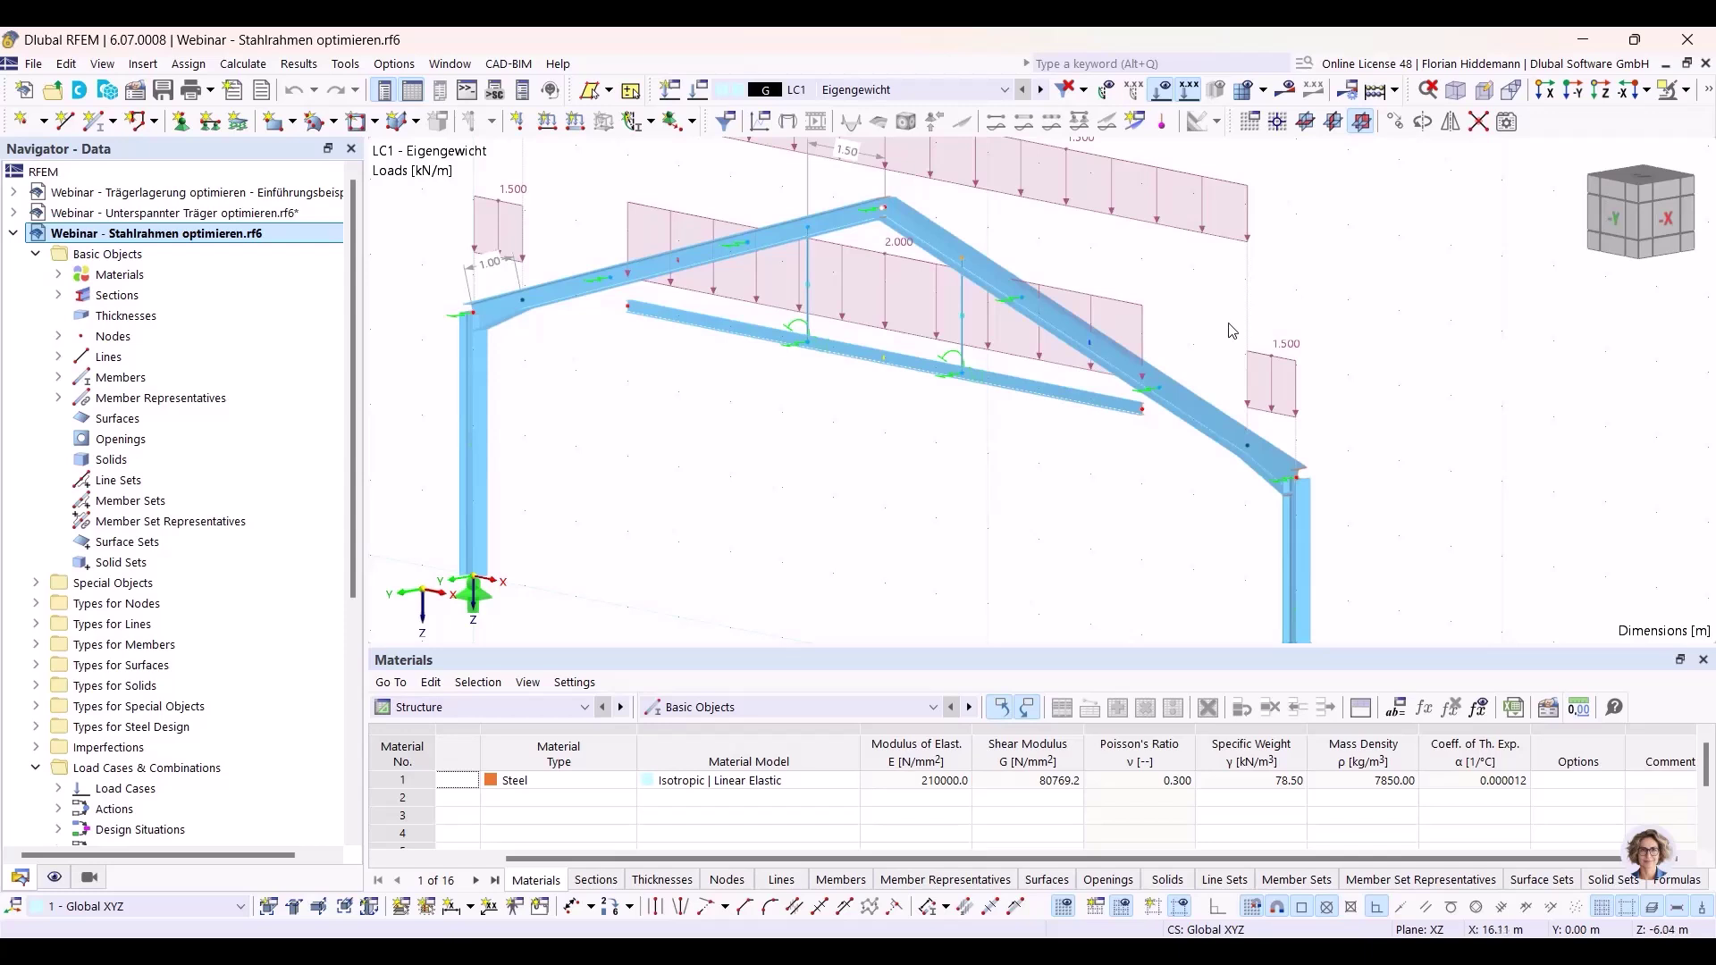
ctrl+middle_drag(918, 422, 1019, 416)
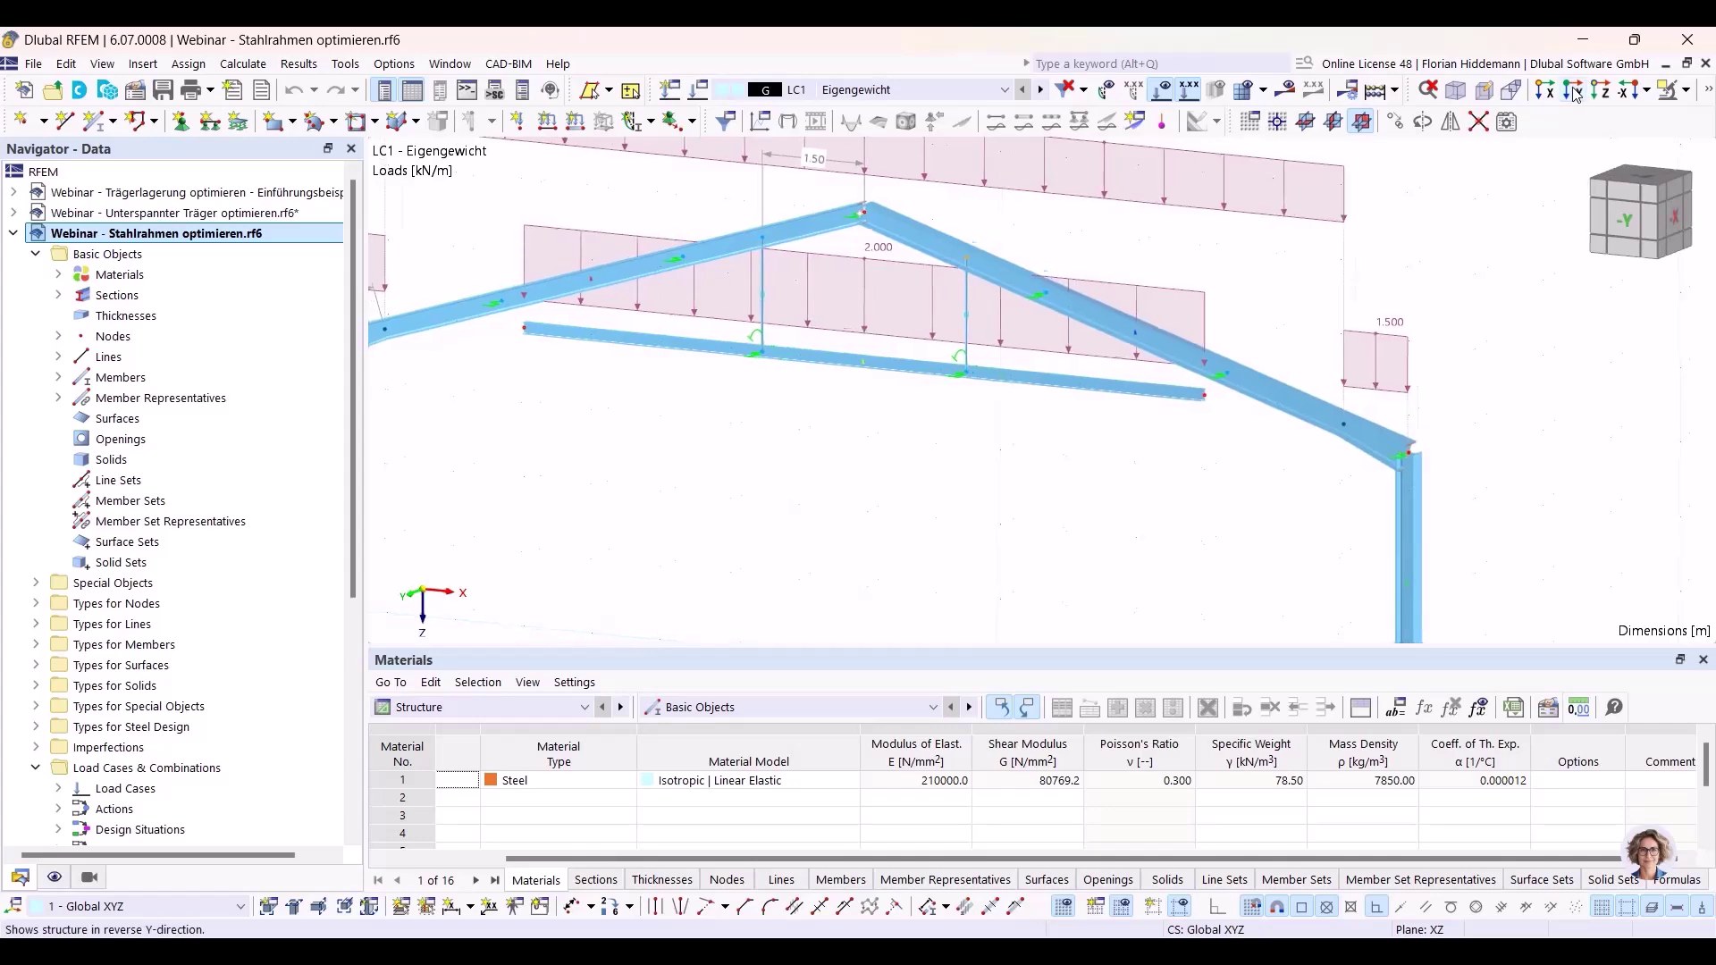
Show the steel frame in reverse Y-direction and examine its overall geometry.
click(1574, 90)
scroll(1210, 454, up, 2)
middle_drag(1210, 454, 1116, 461)
scroll(1116, 461, down, 1)
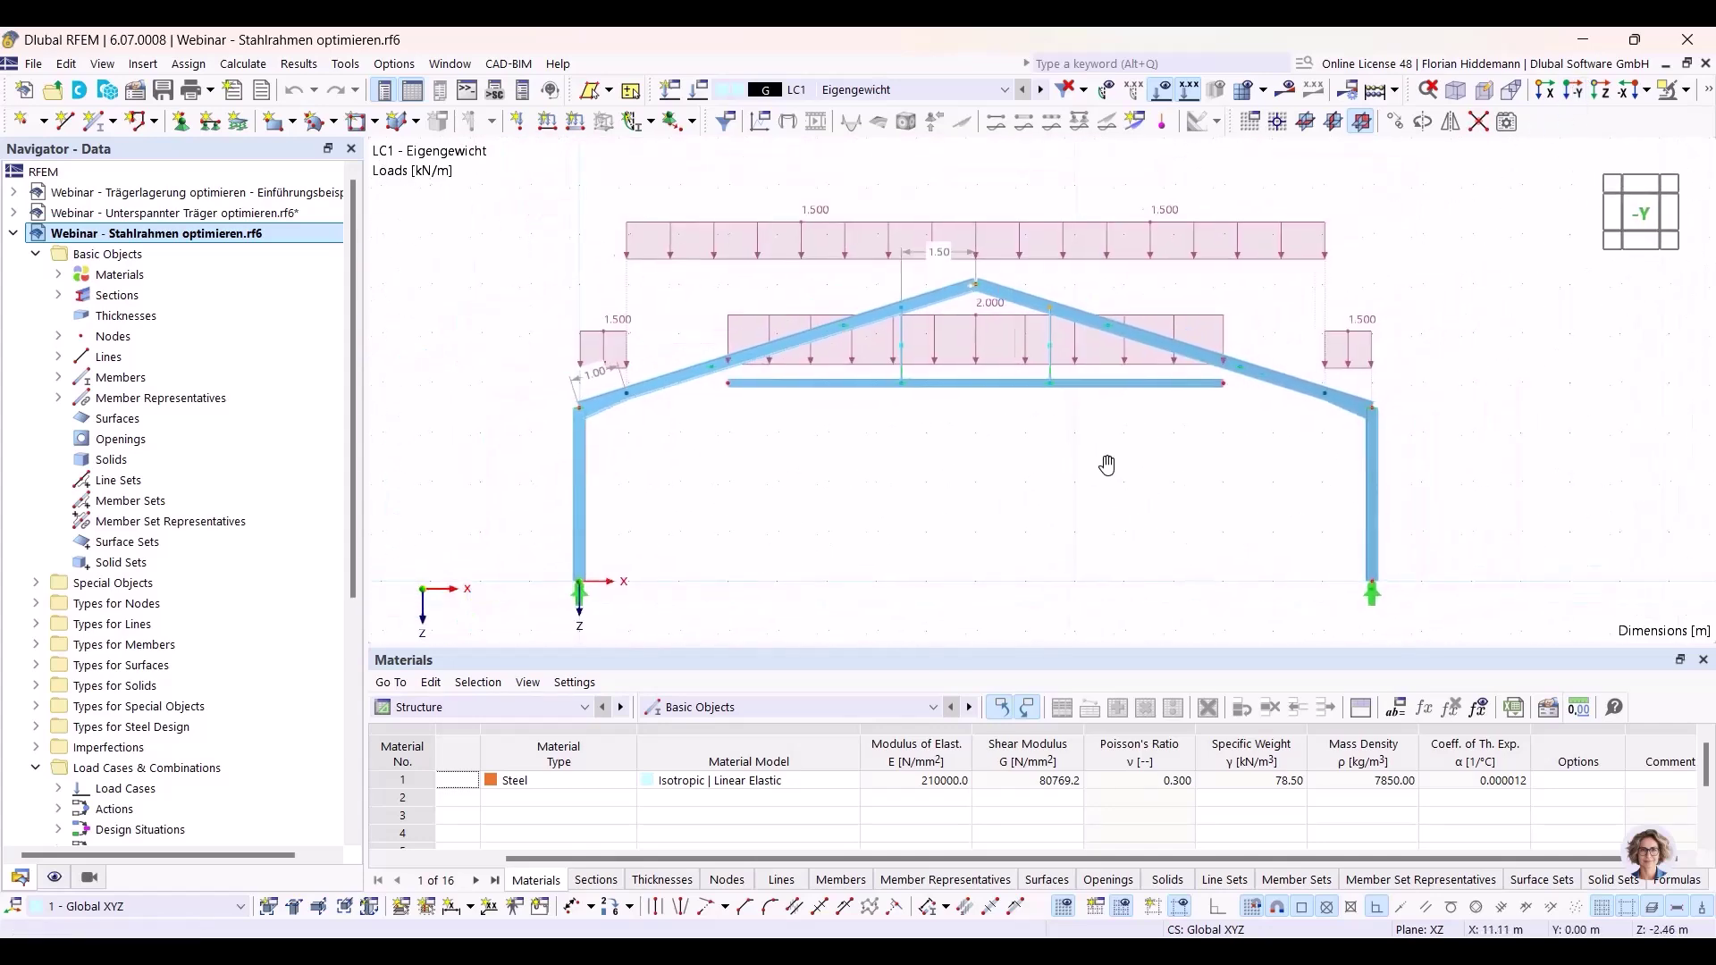
scroll(1108, 465, down, 1)
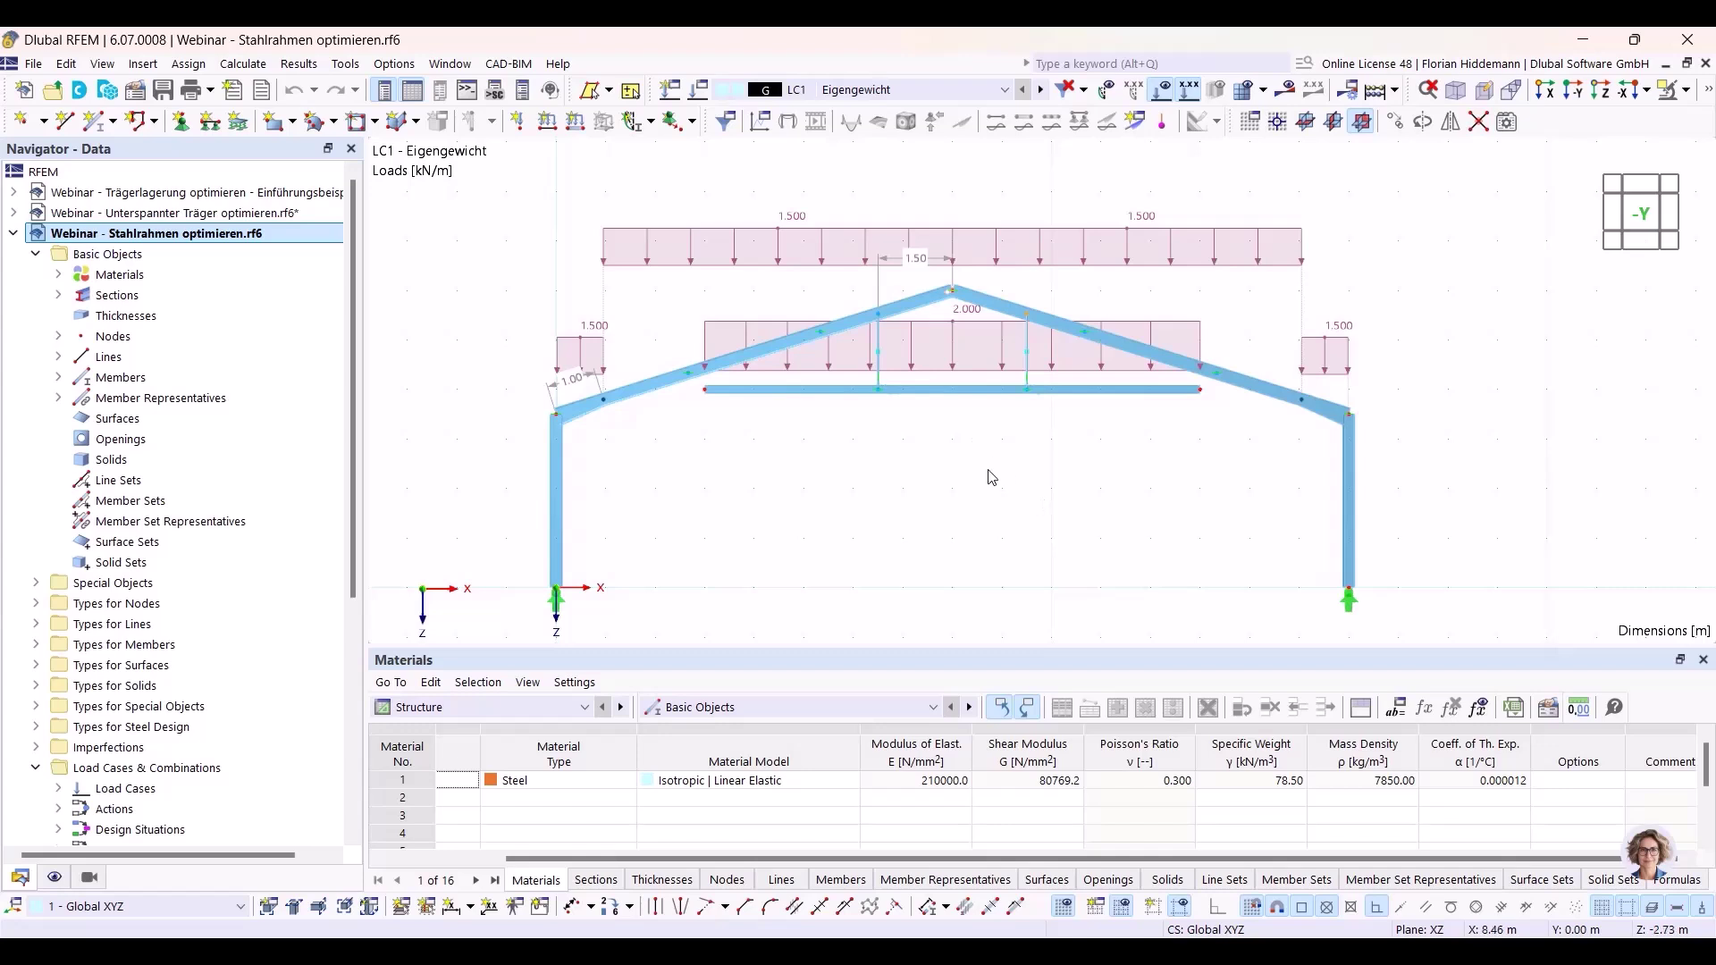
scroll(992, 473, up, 1)
scroll(1002, 449, up, 1)
scroll(1007, 438, down, 2)
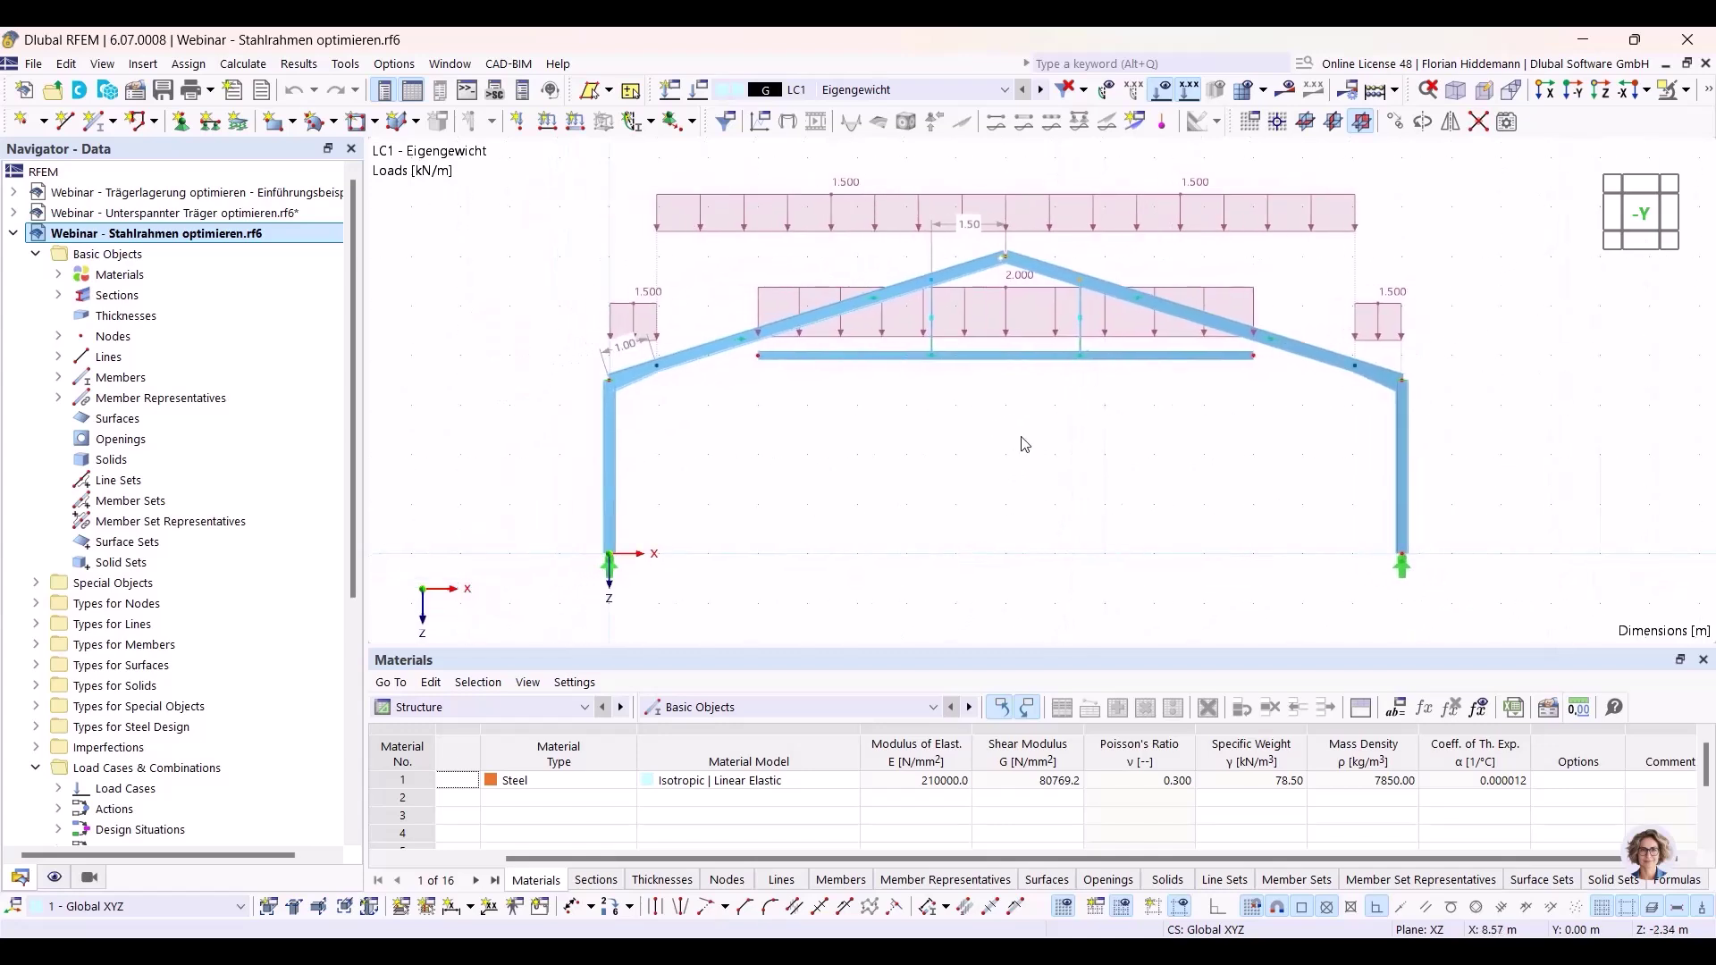
scroll(992, 447, up, 1)
scroll(1061, 452, up, 1)
scroll(1060, 452, down, 1)
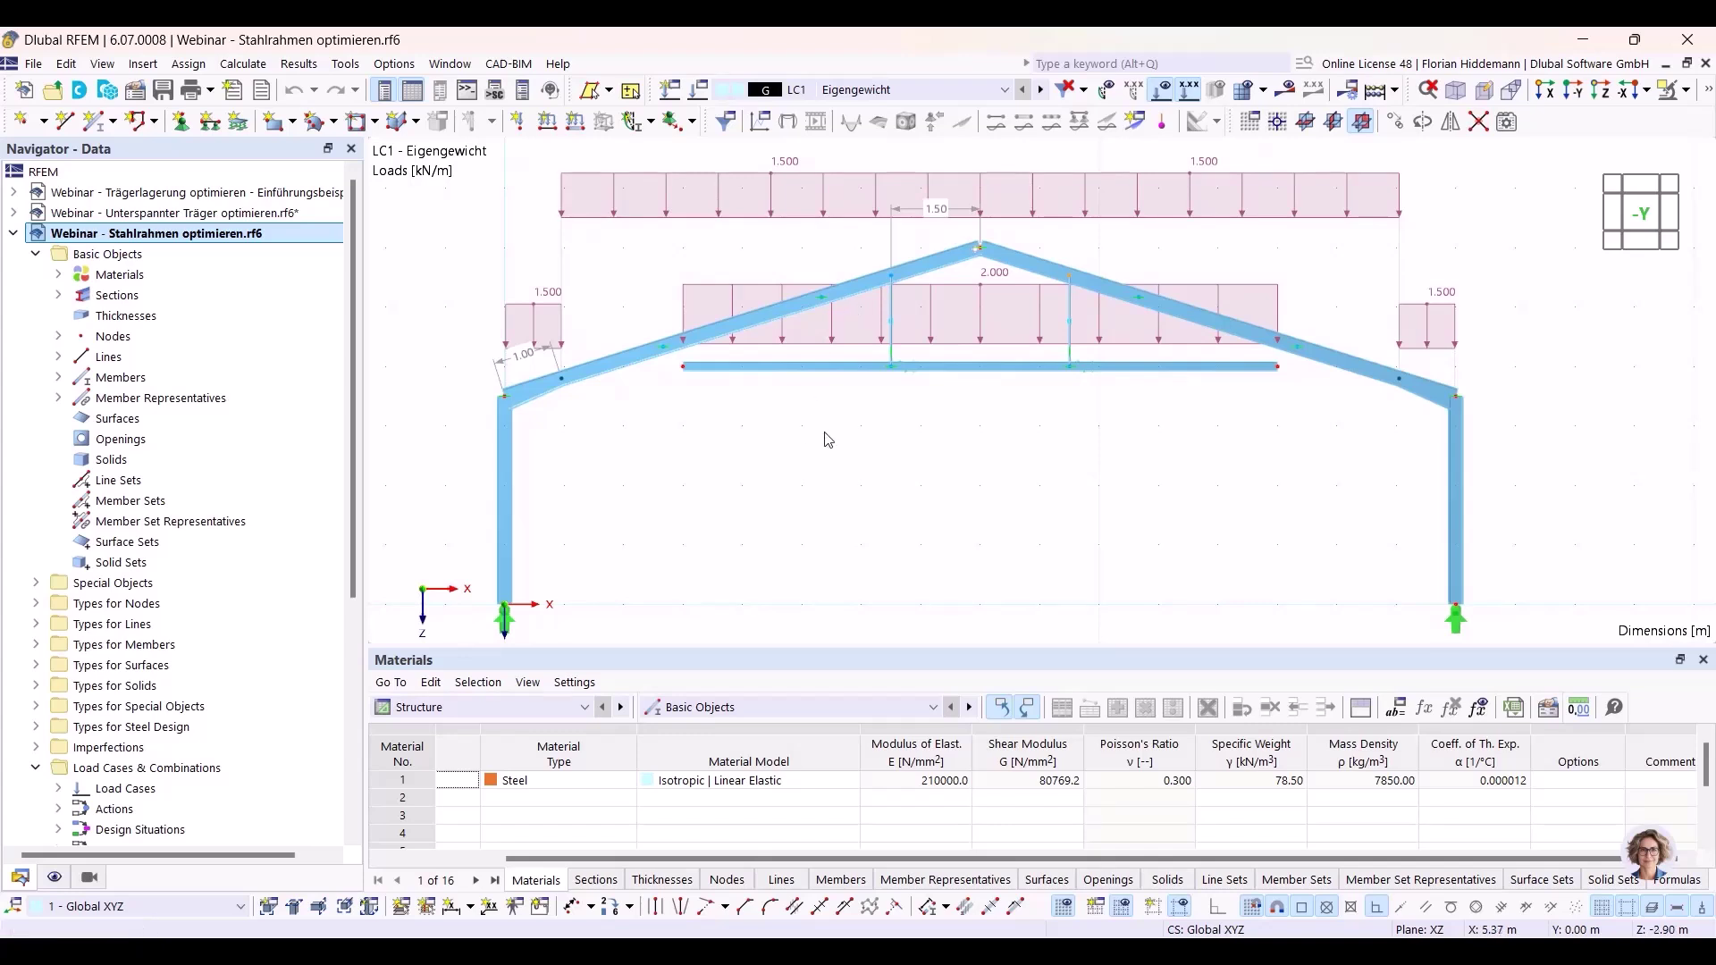
scroll(1070, 350, down, 1)
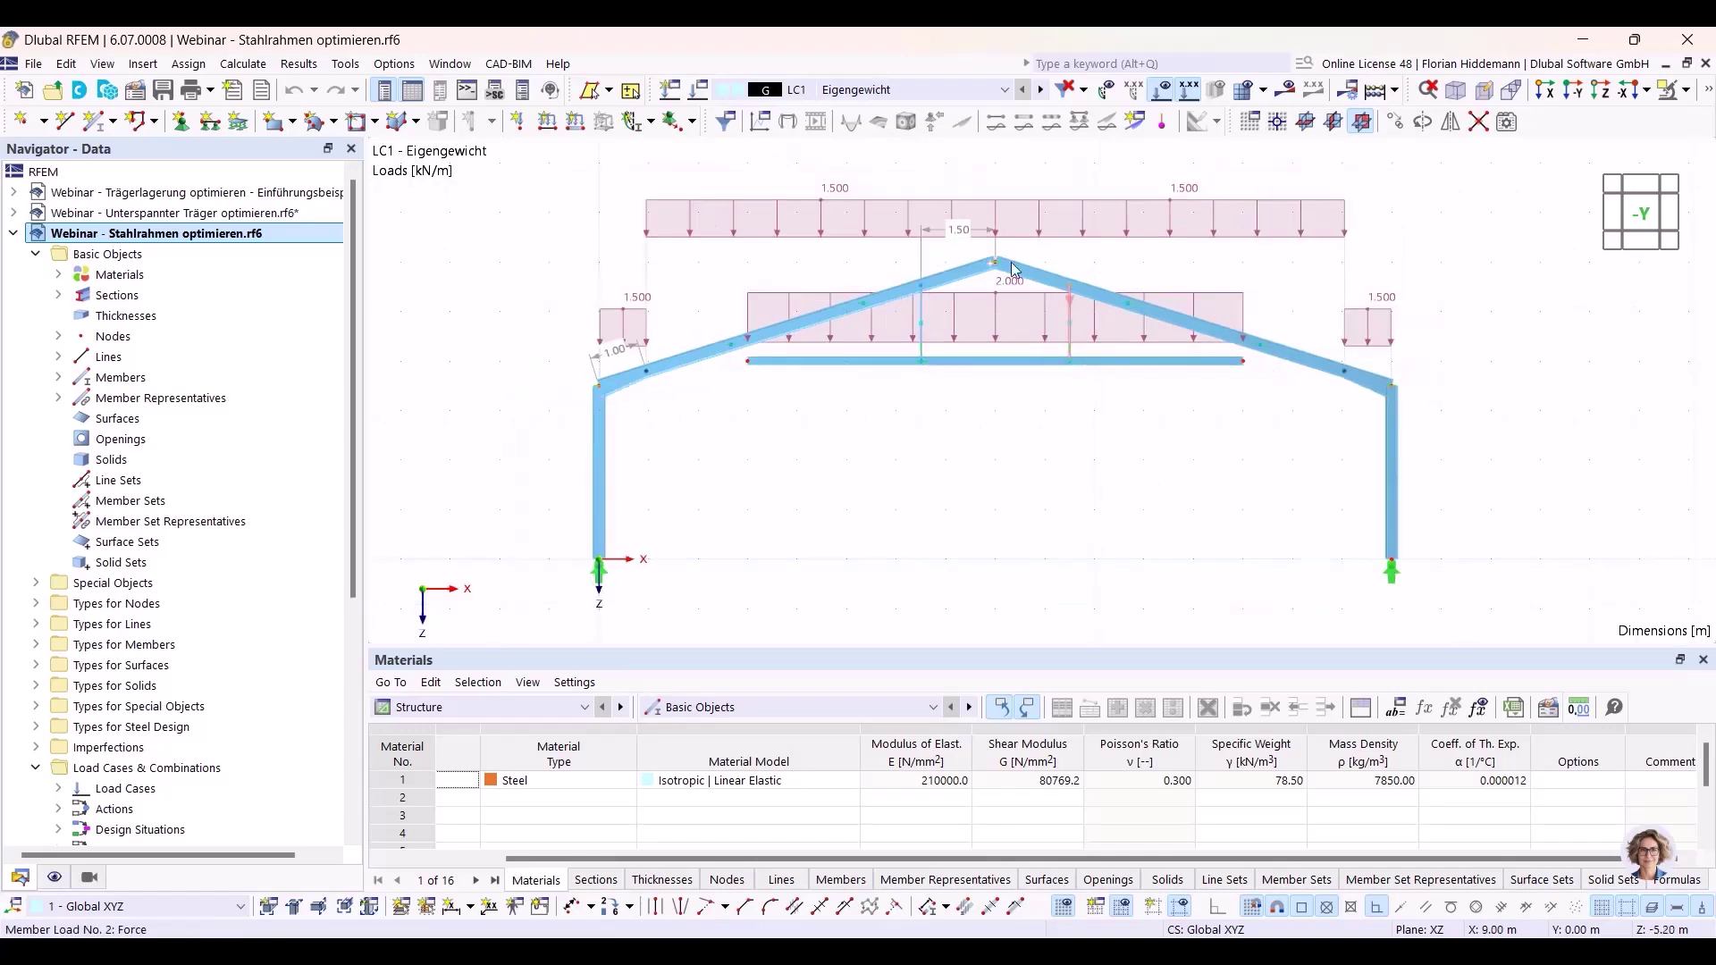
List the load cases, keep LC1 Eigengewicht, and inspect the suspended beam's load and the suspension node on the rafter.
click(944, 93)
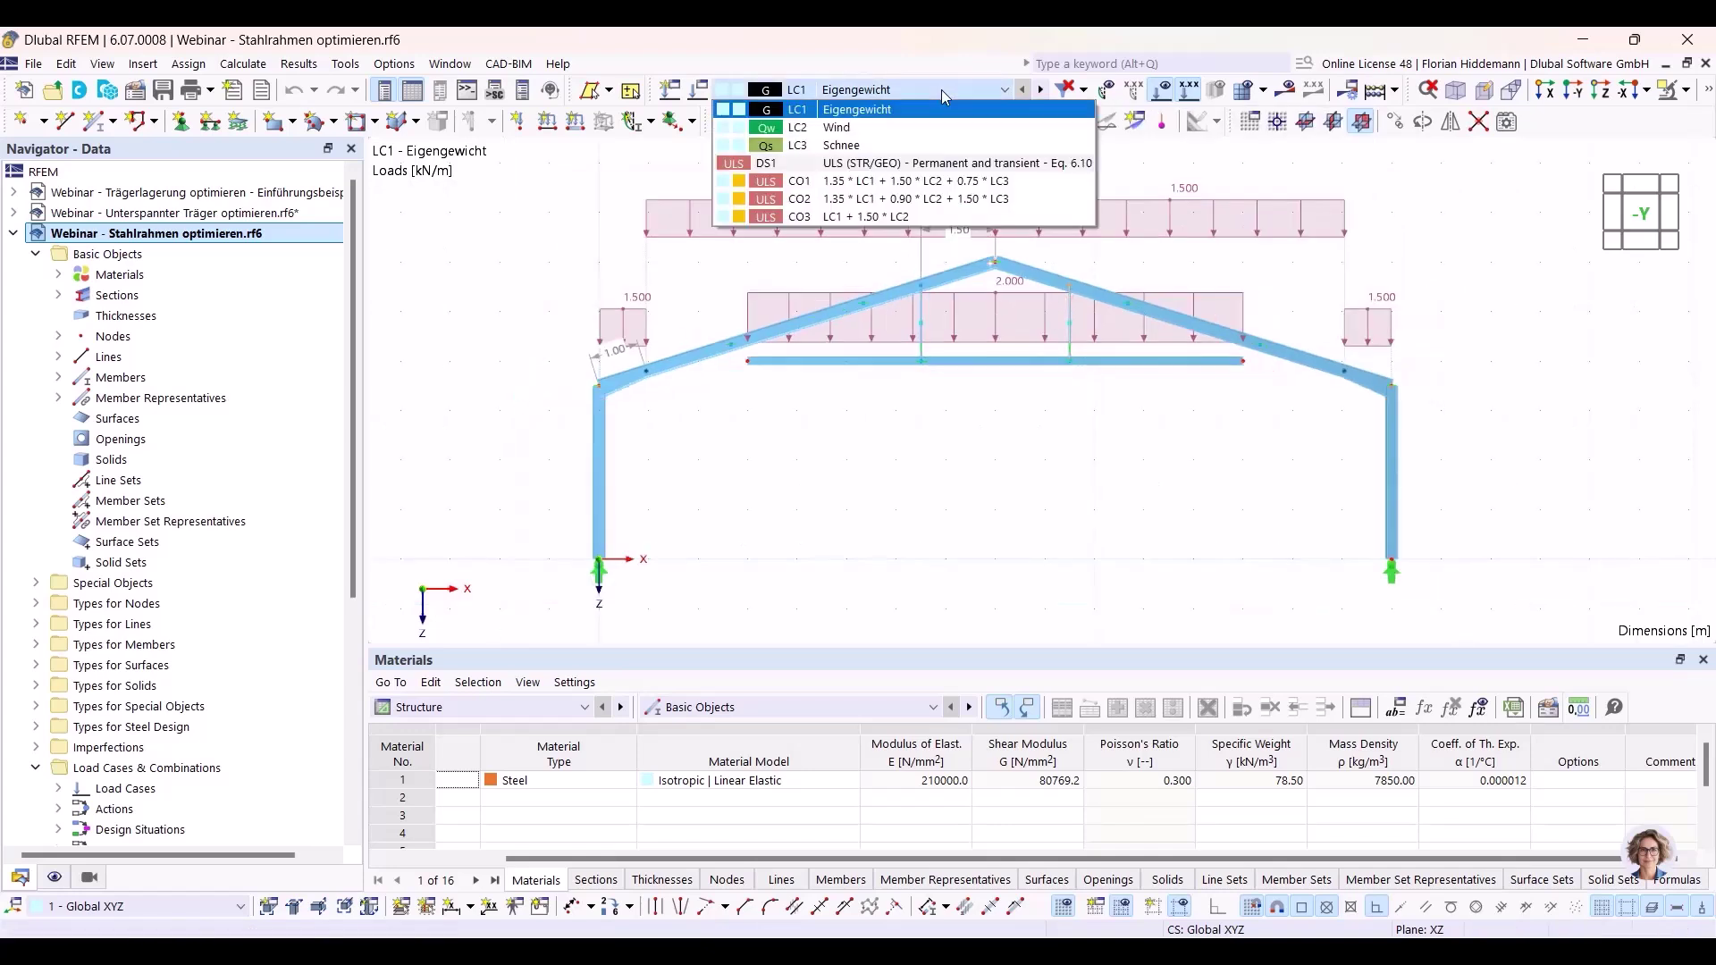
click(852, 111)
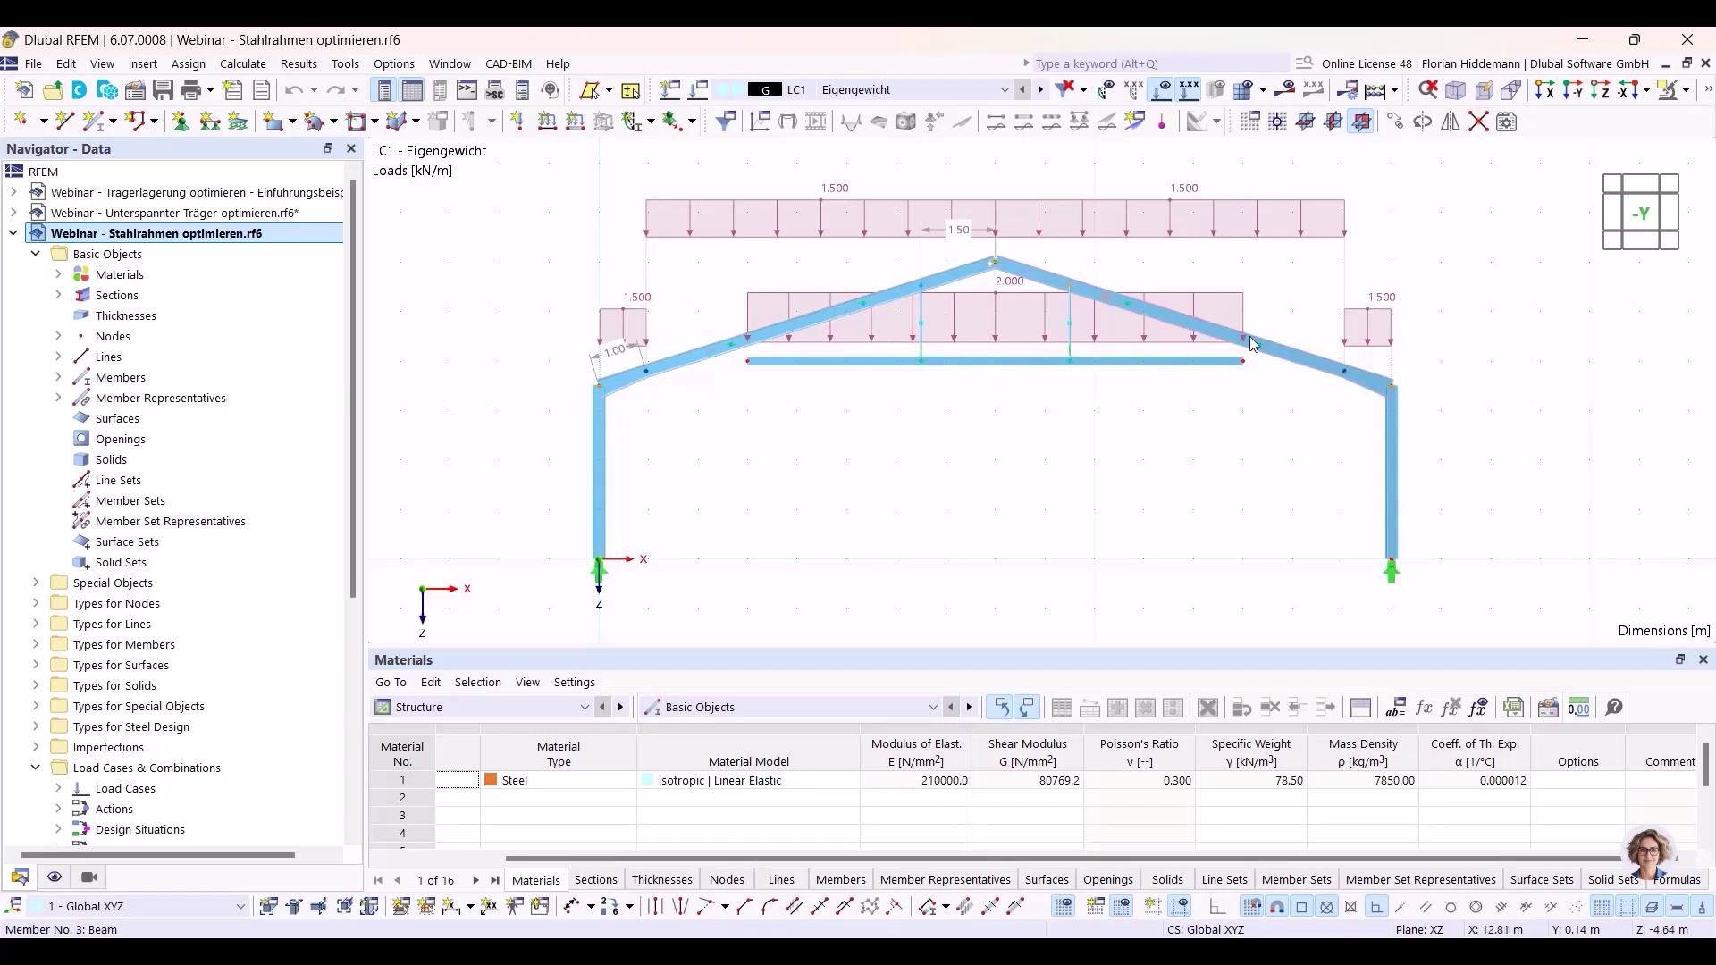
scroll(974, 376, up, 2)
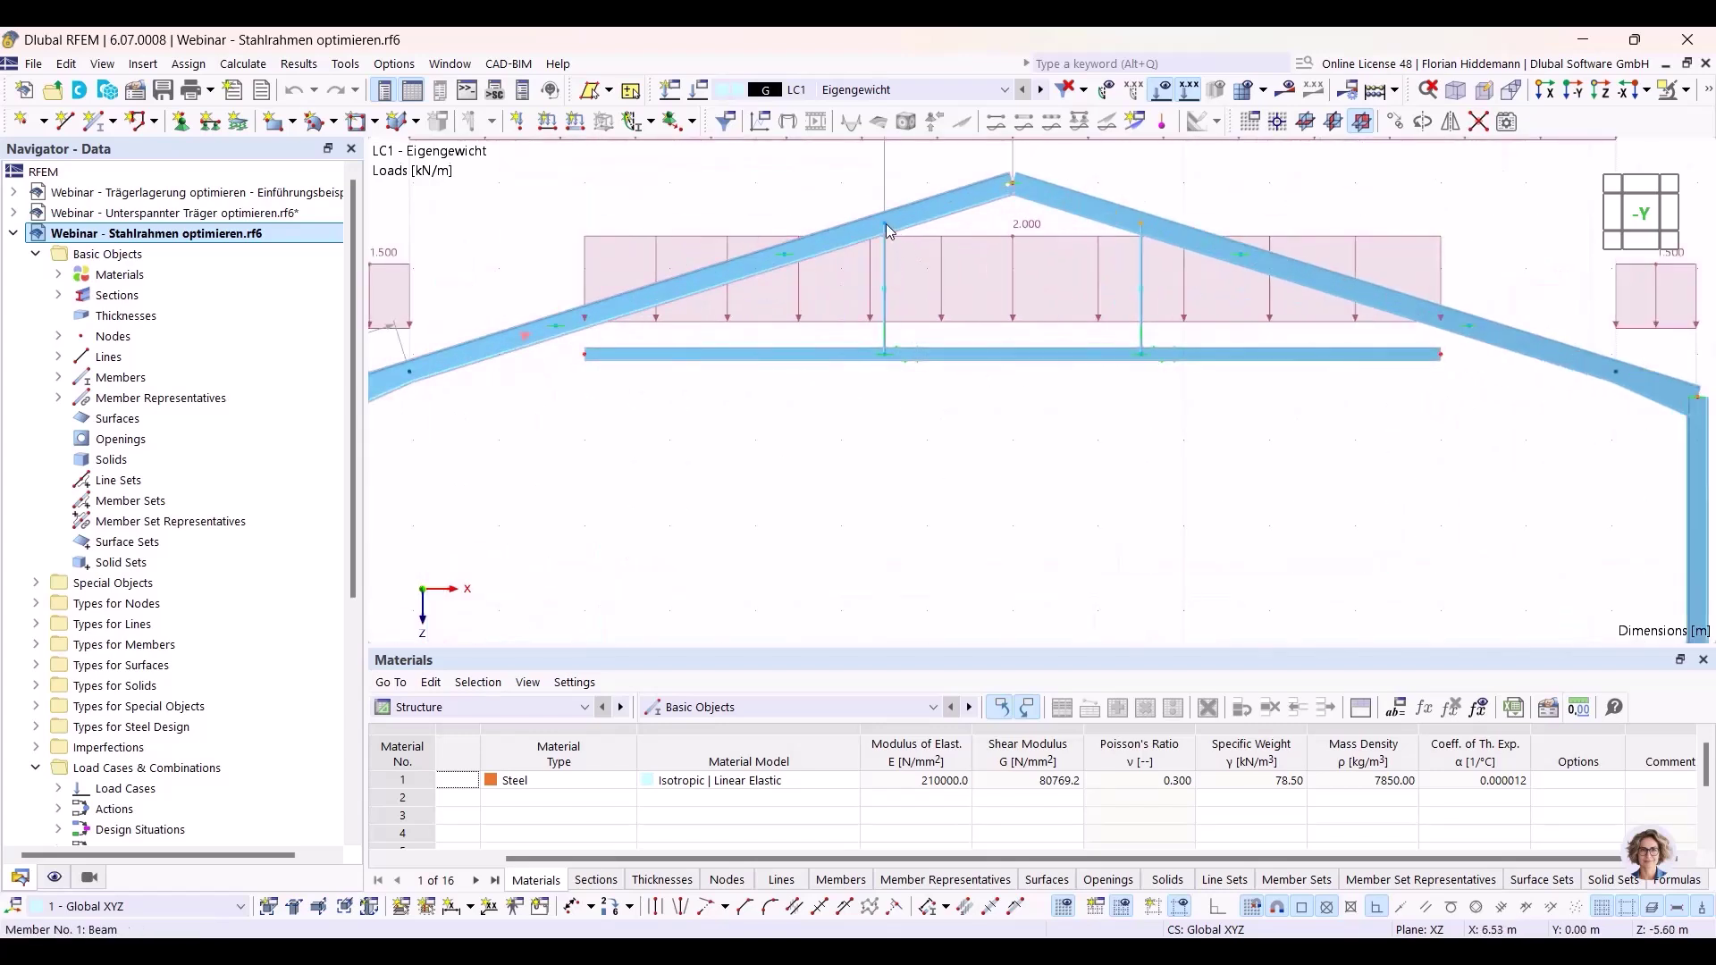
mouse_move(885, 328)
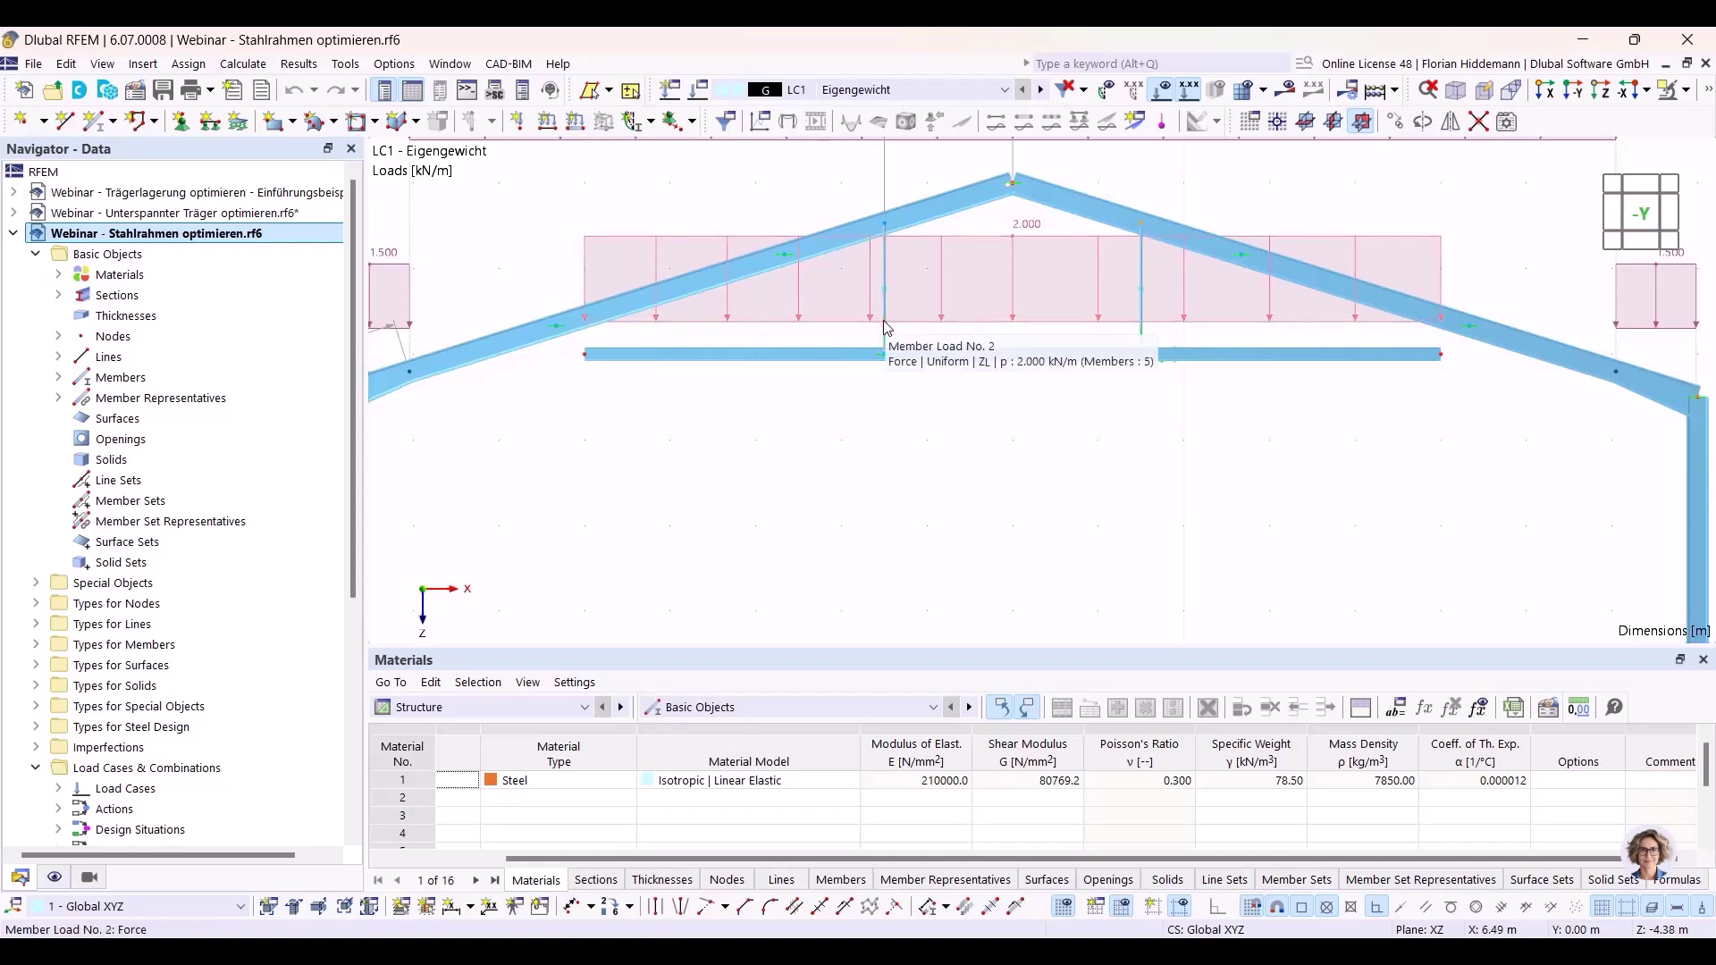
mouse_move(889, 231)
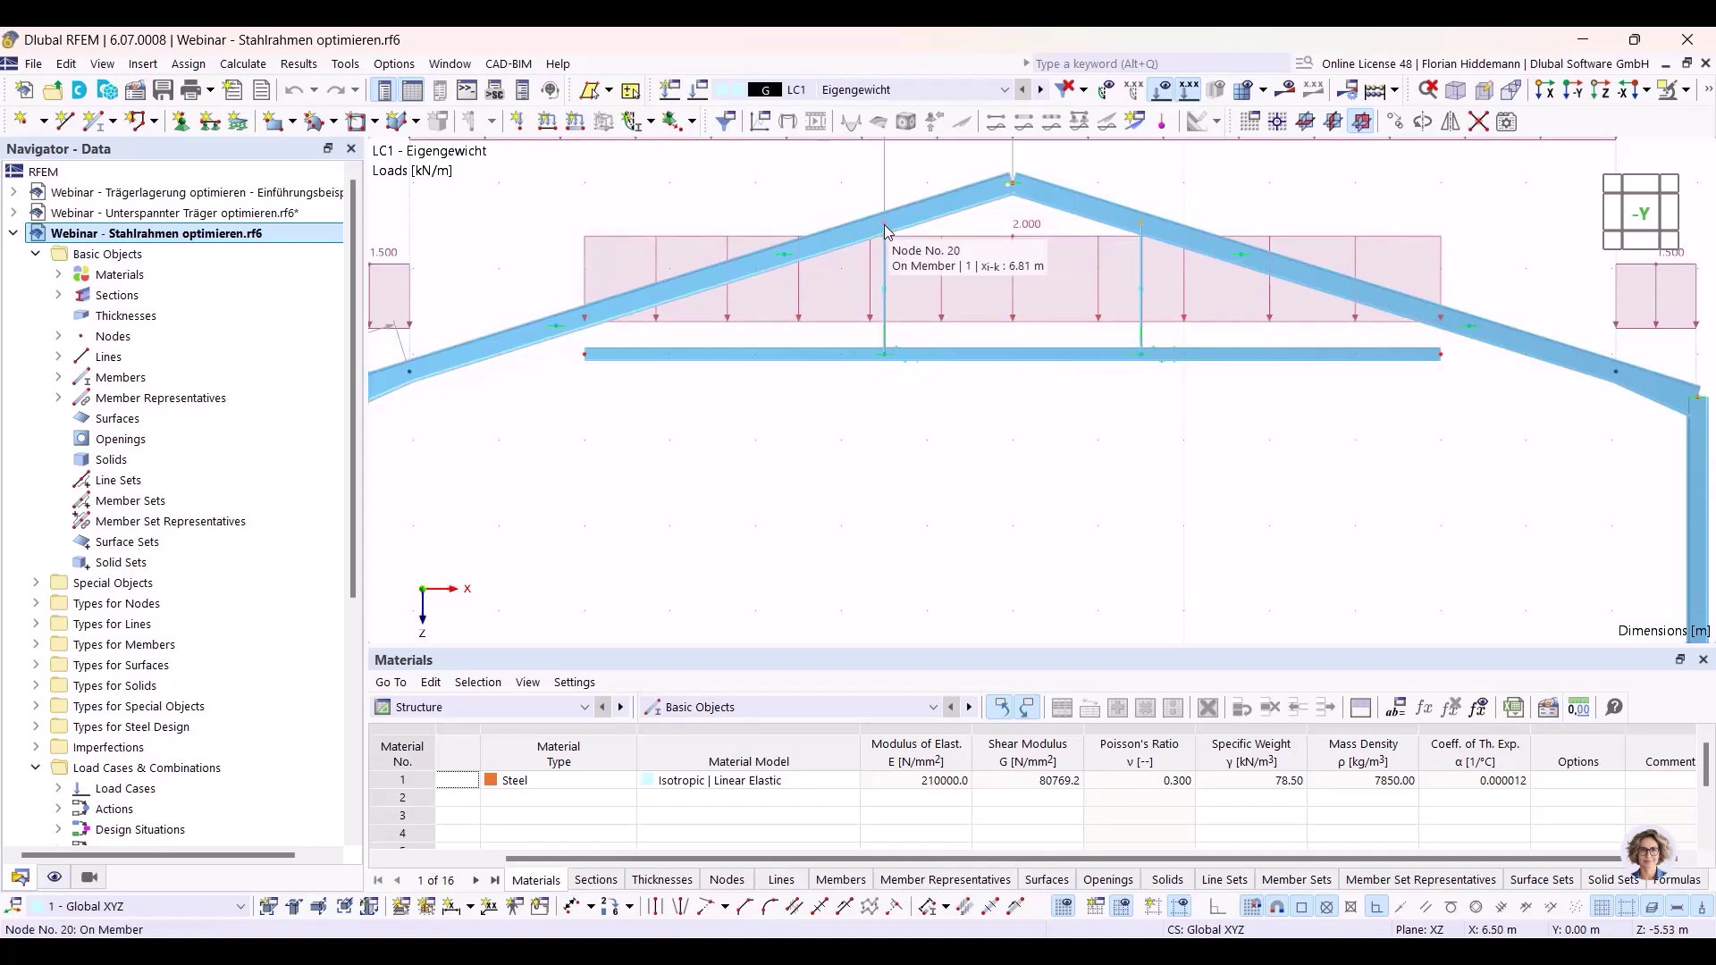
scroll(885, 230, down, 2)
scroll(965, 420, down, 2)
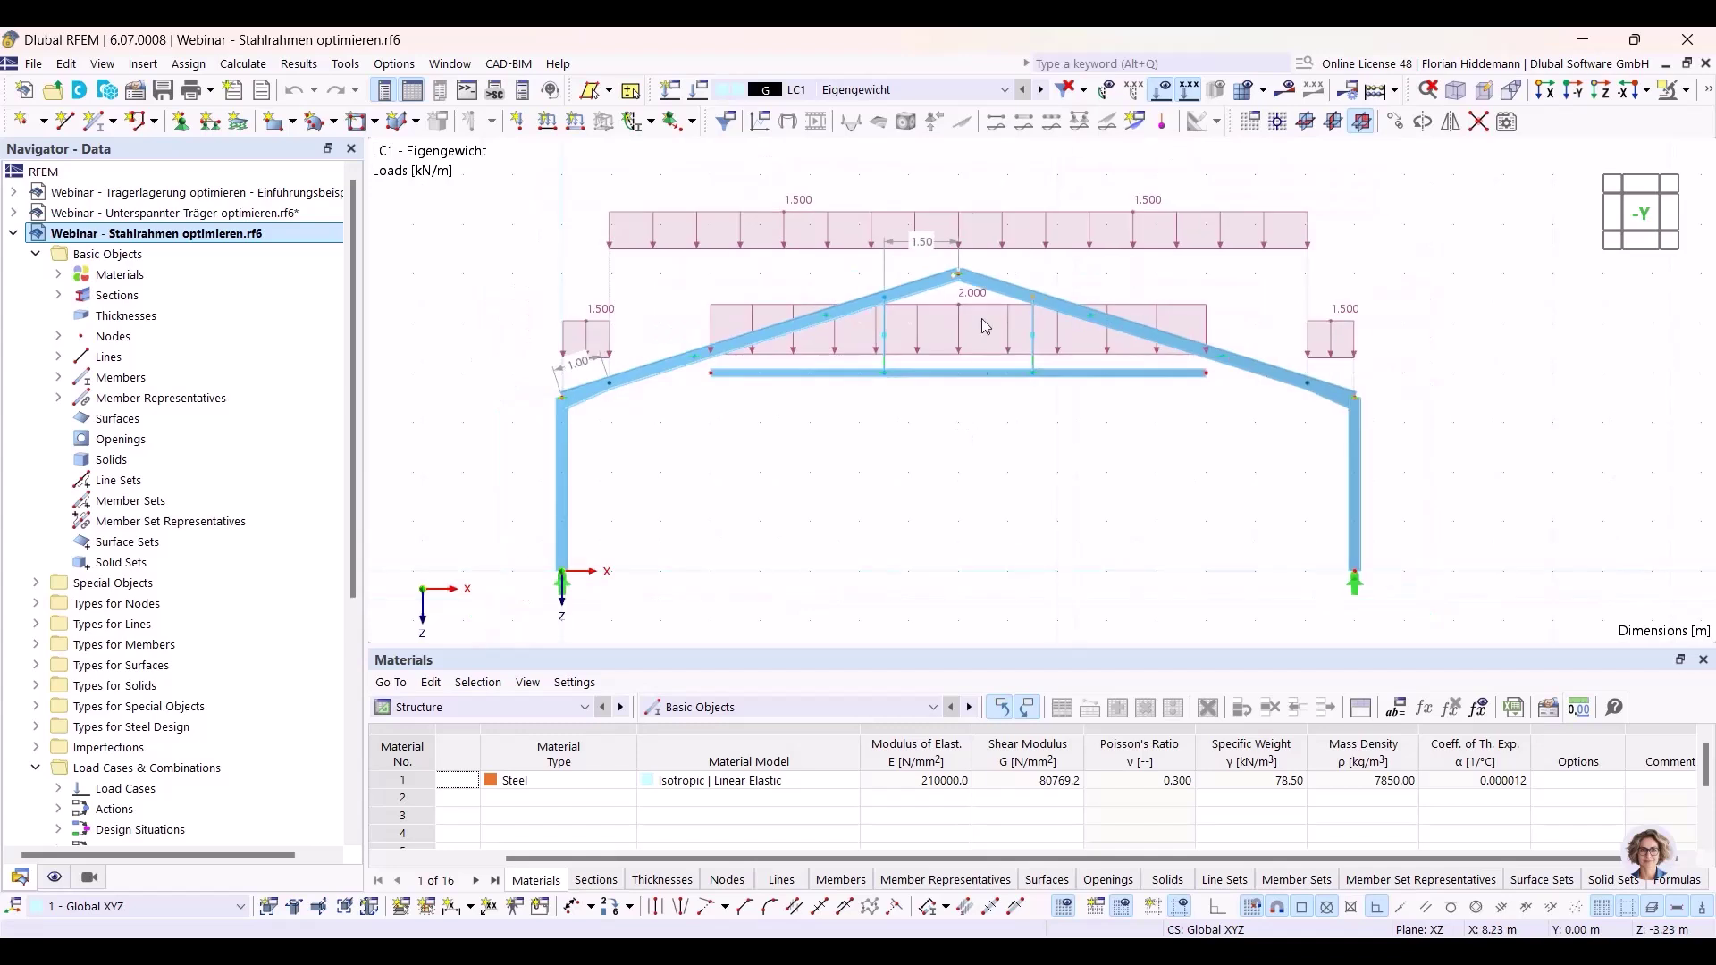
Go through load cases LC2 Wind and LC3 Schnee, load combination CO1 and design situation DS1 to view the frame's loads.
scroll(863, 91, down, 1)
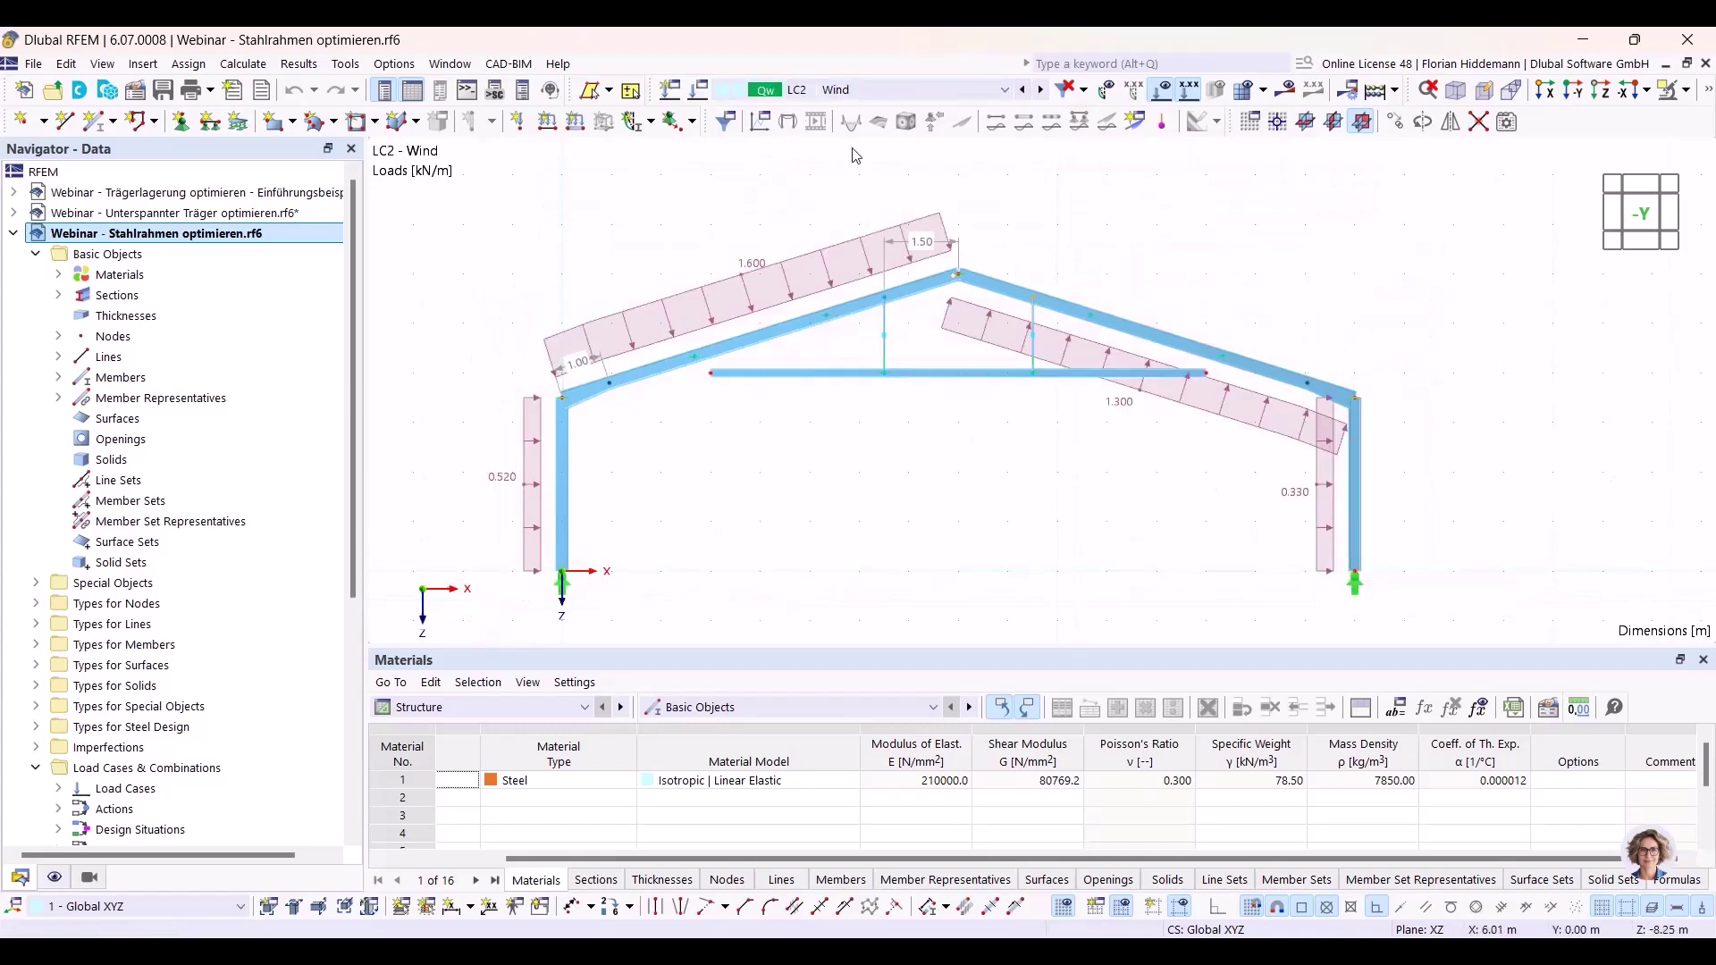
scroll(865, 82, down, 1)
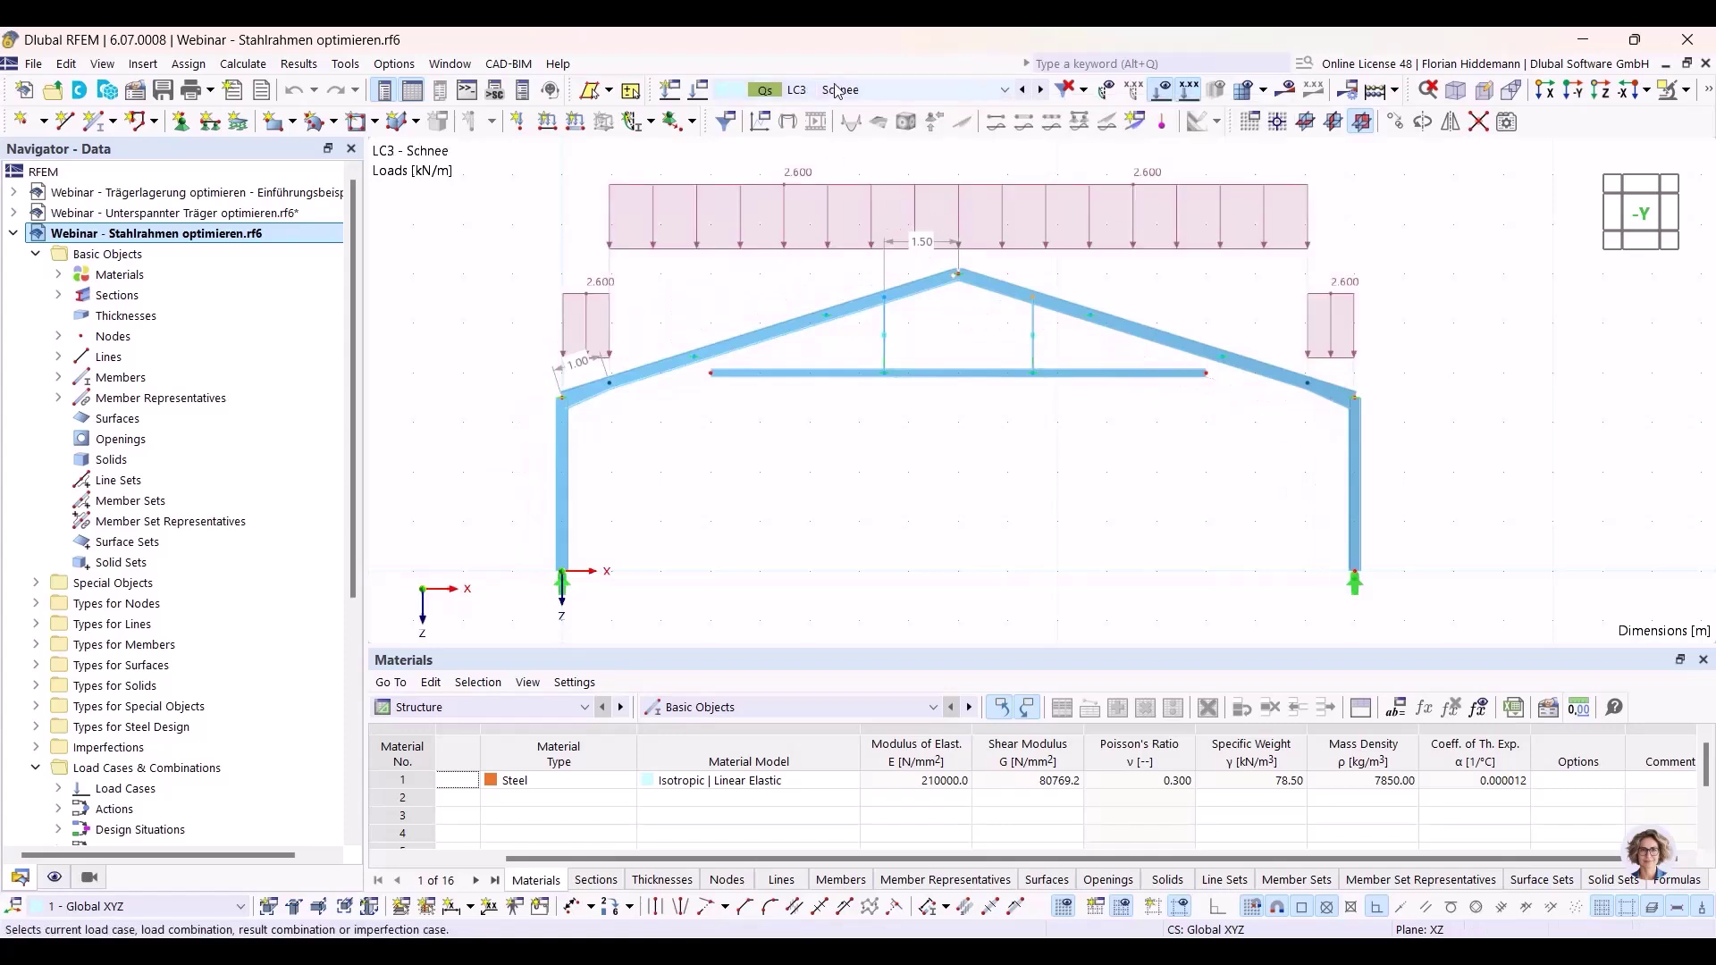
click(836, 89)
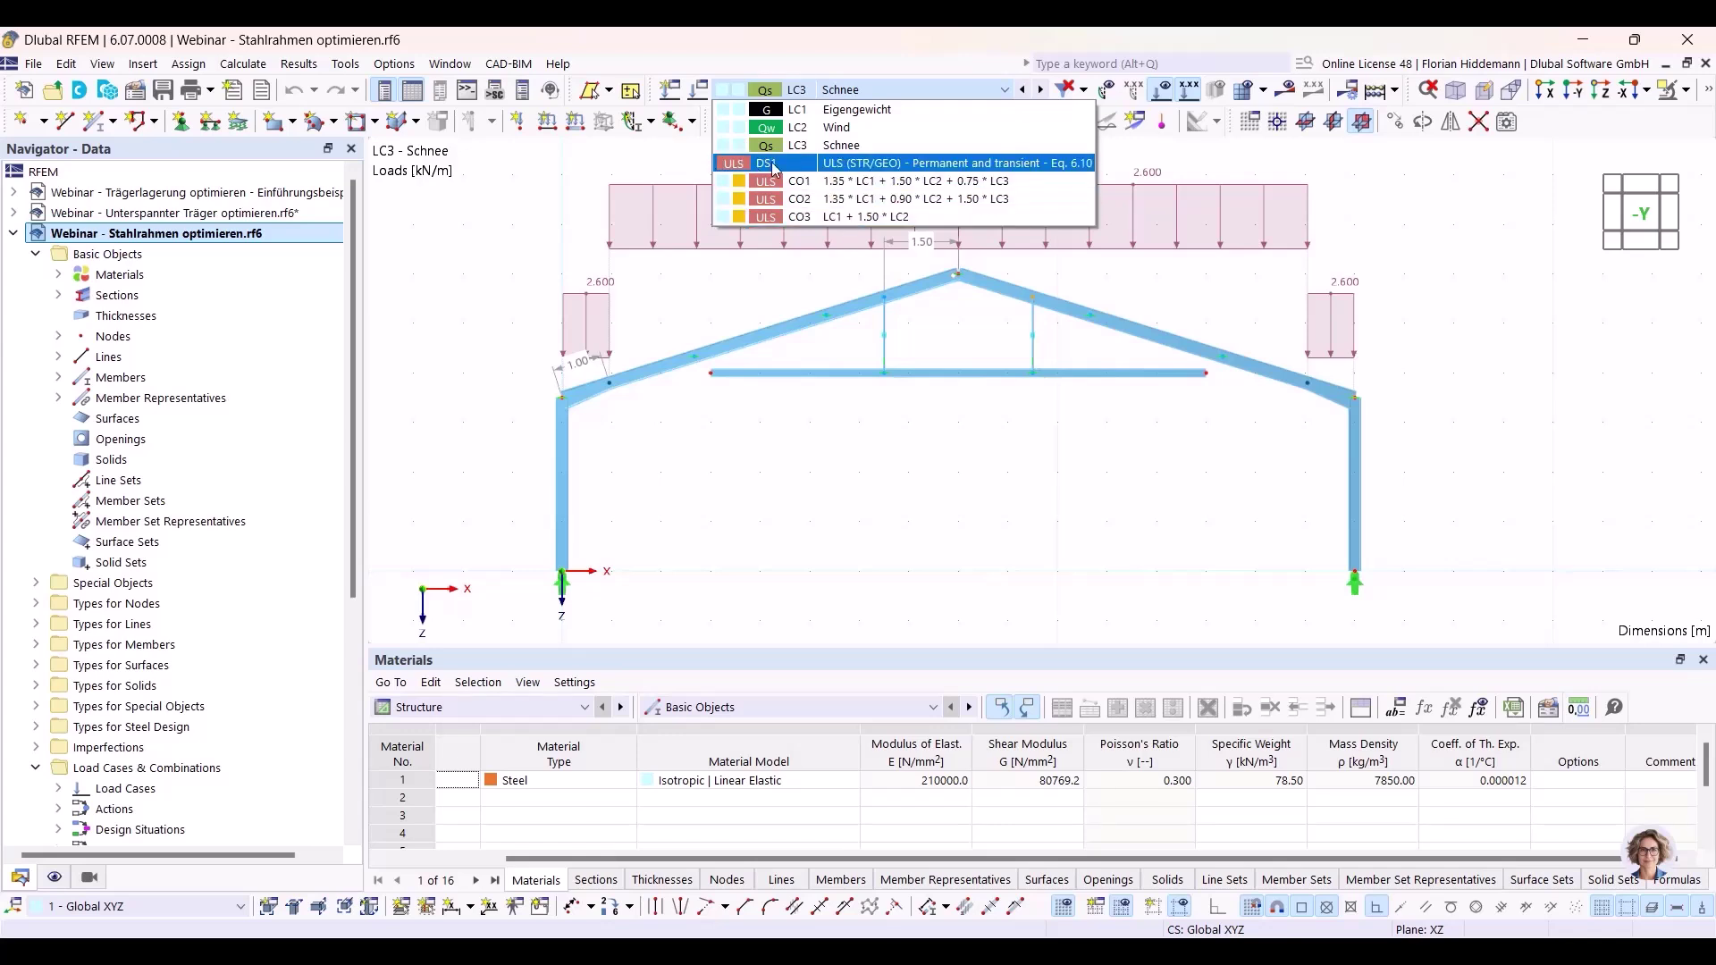
click(890, 185)
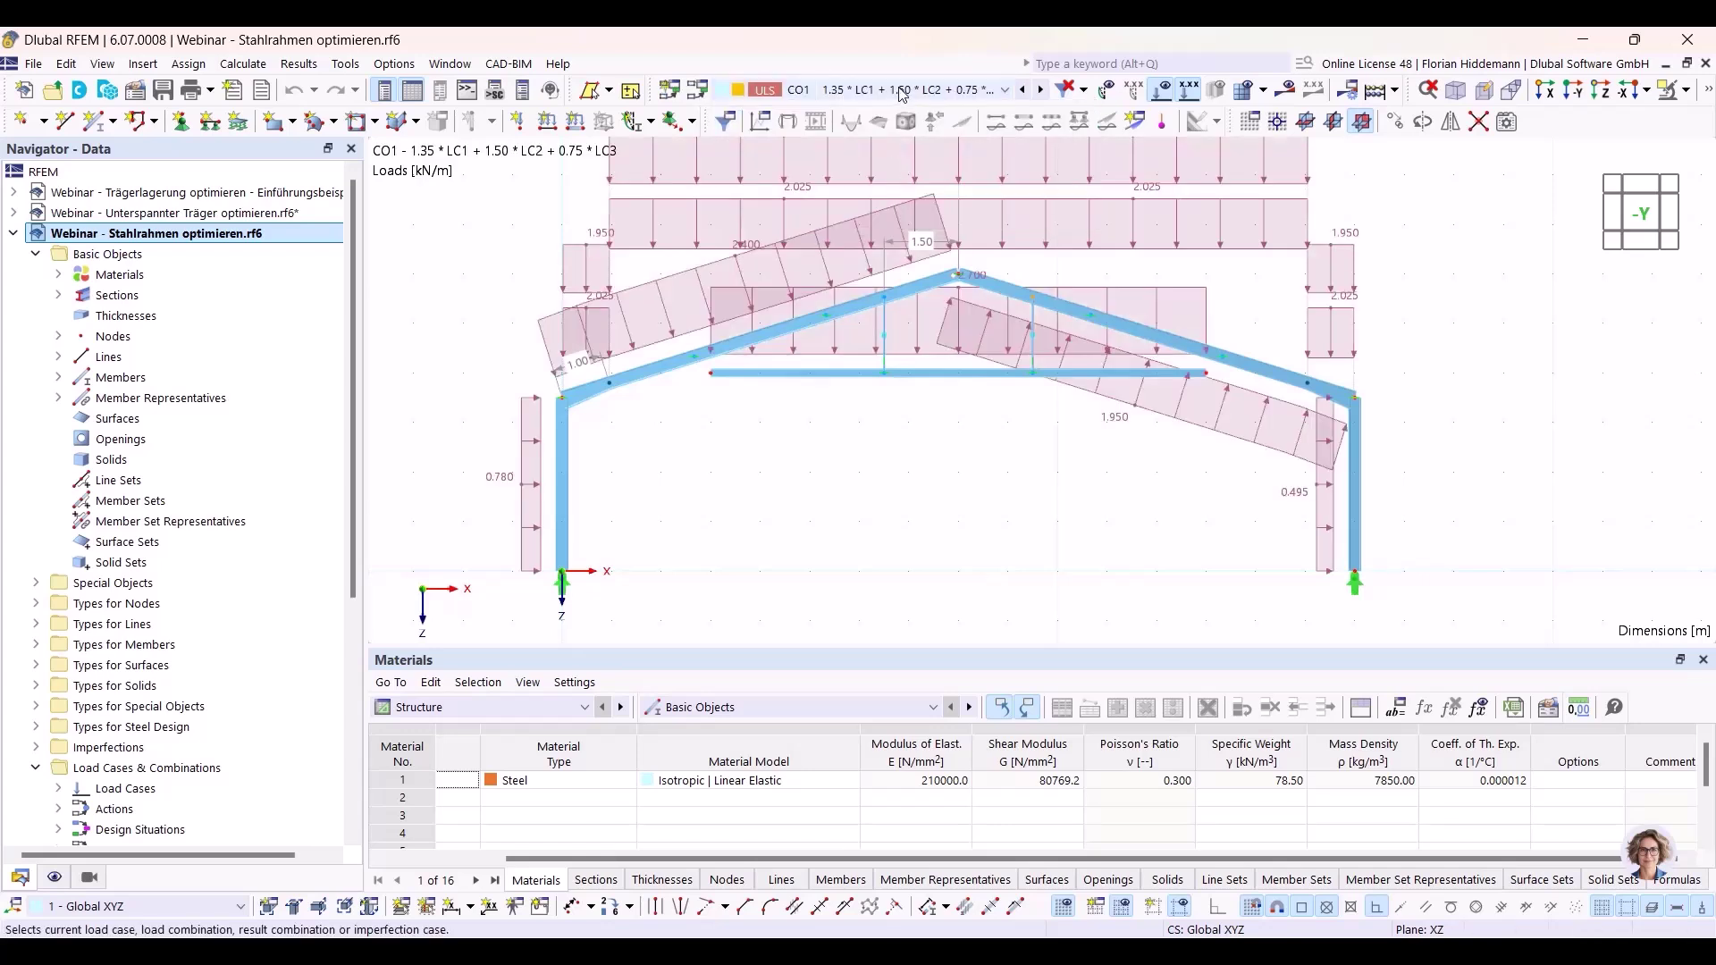
scroll(902, 92, down, 1)
scroll(903, 93, up, 4)
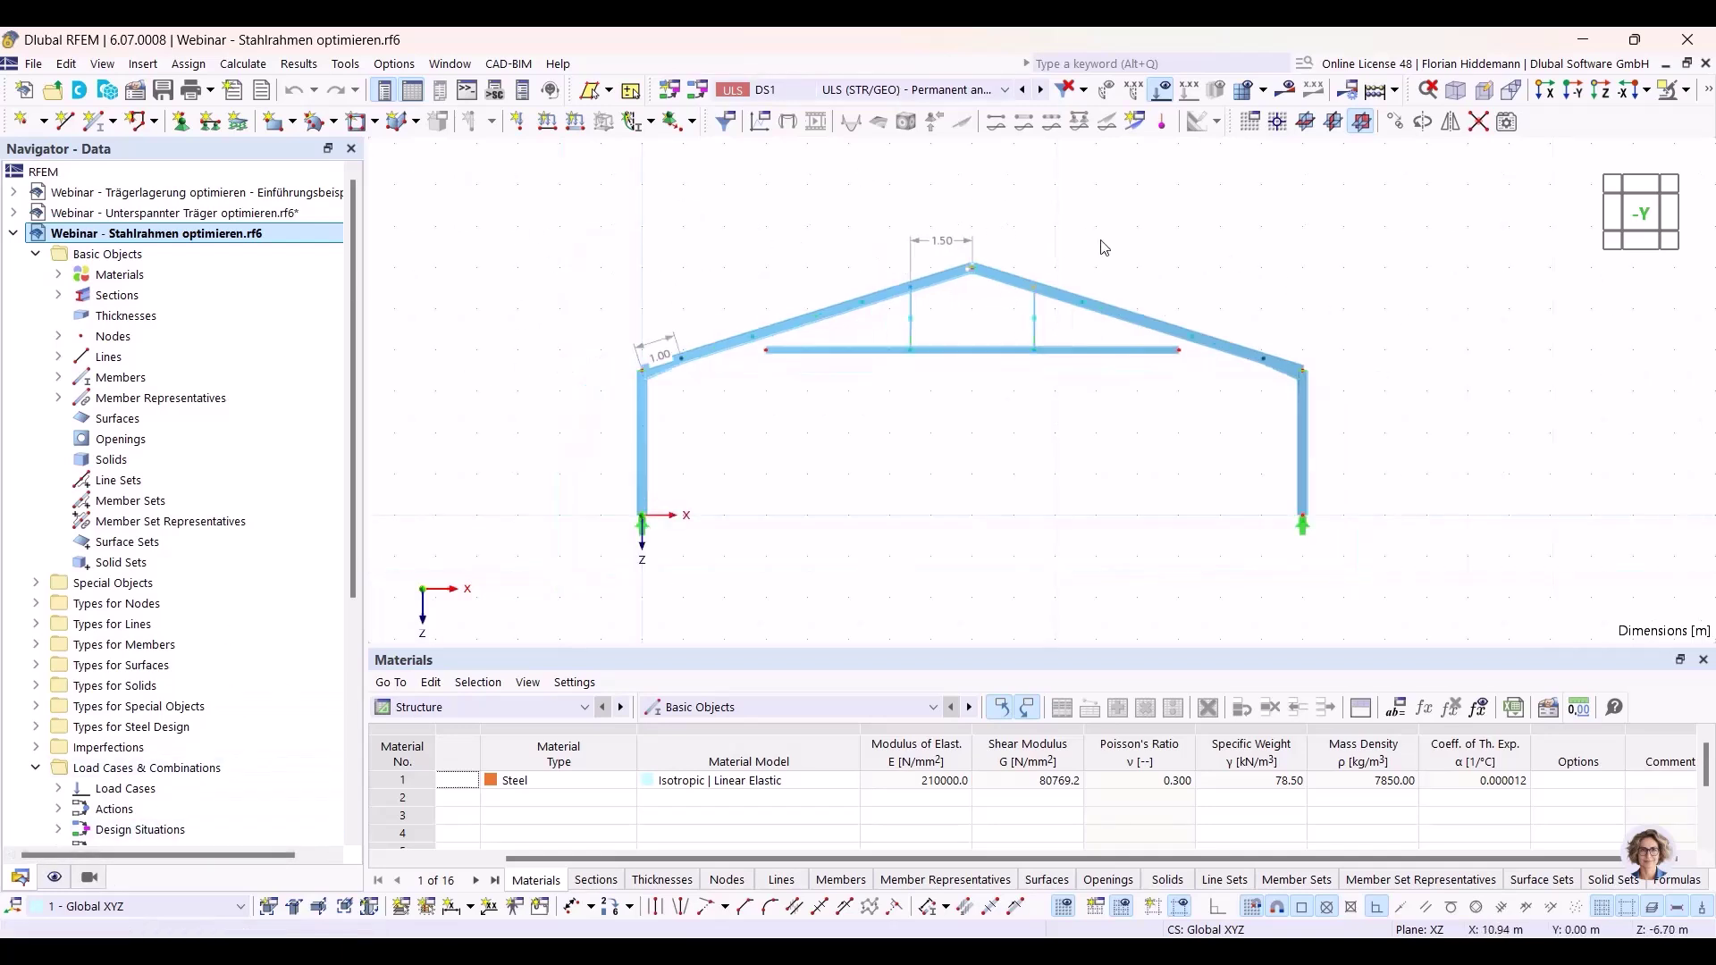
middle_drag(1046, 268, 1032, 182)
scroll(1040, 226, up, 2)
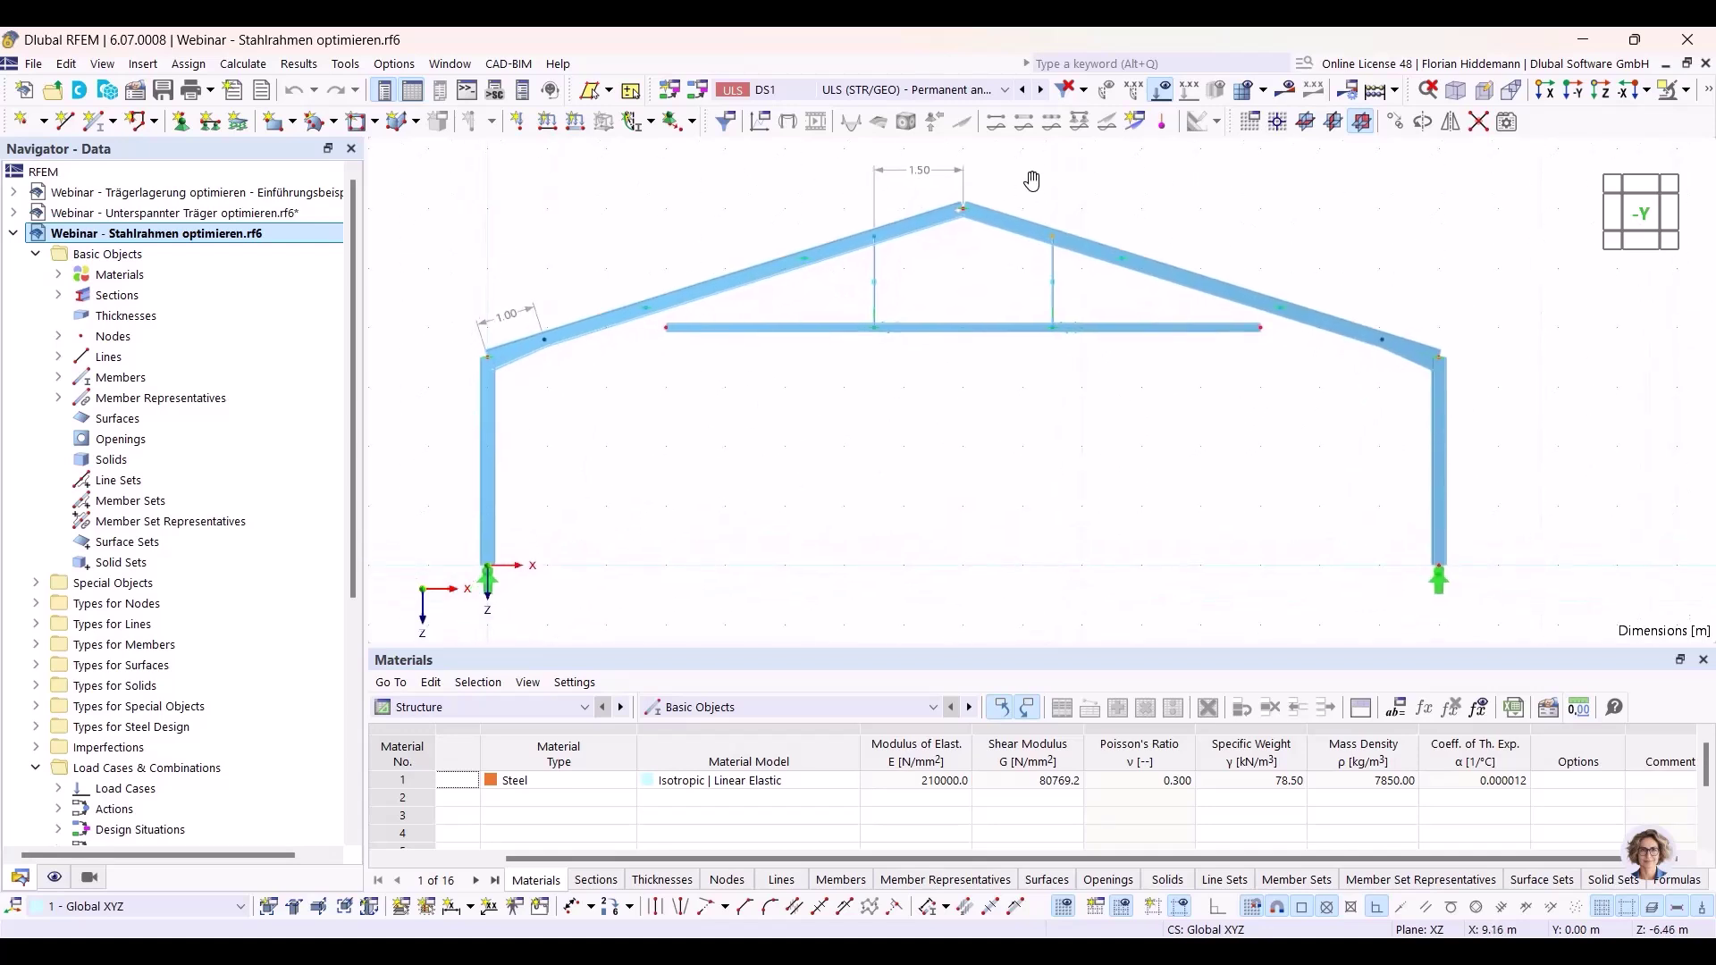
Set load case LC1 Eigengewicht as current and hide the load display on the frame.
click(921, 94)
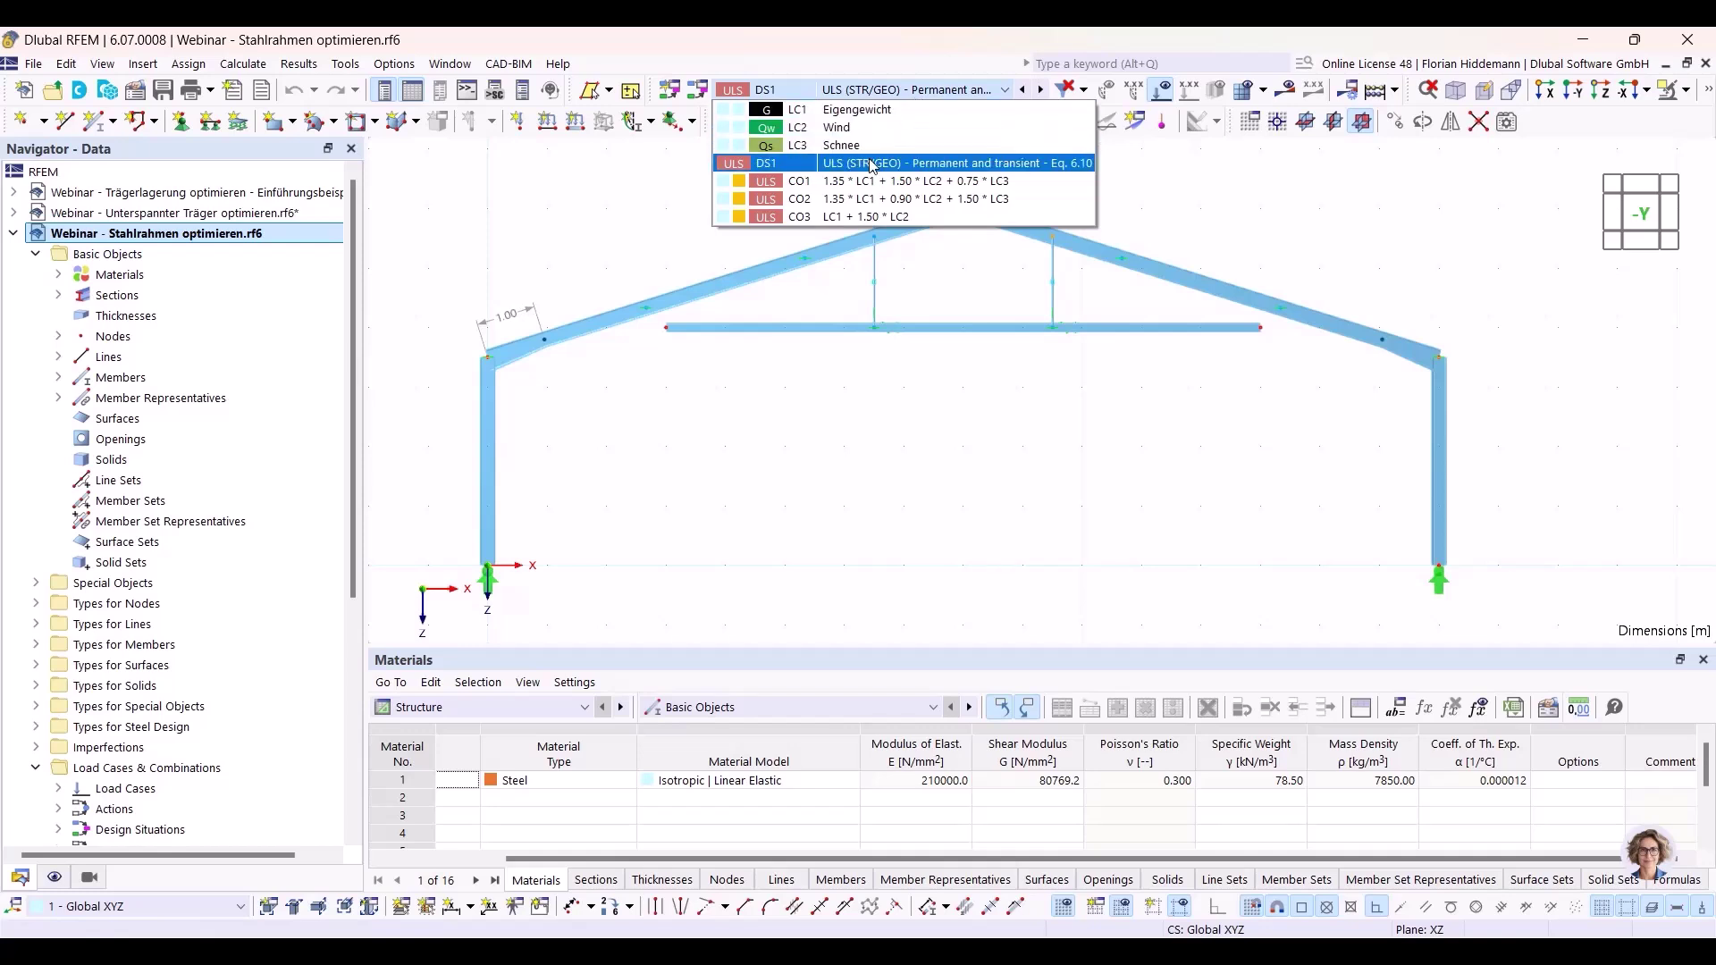
click(859, 109)
scroll(974, 472, down, 1)
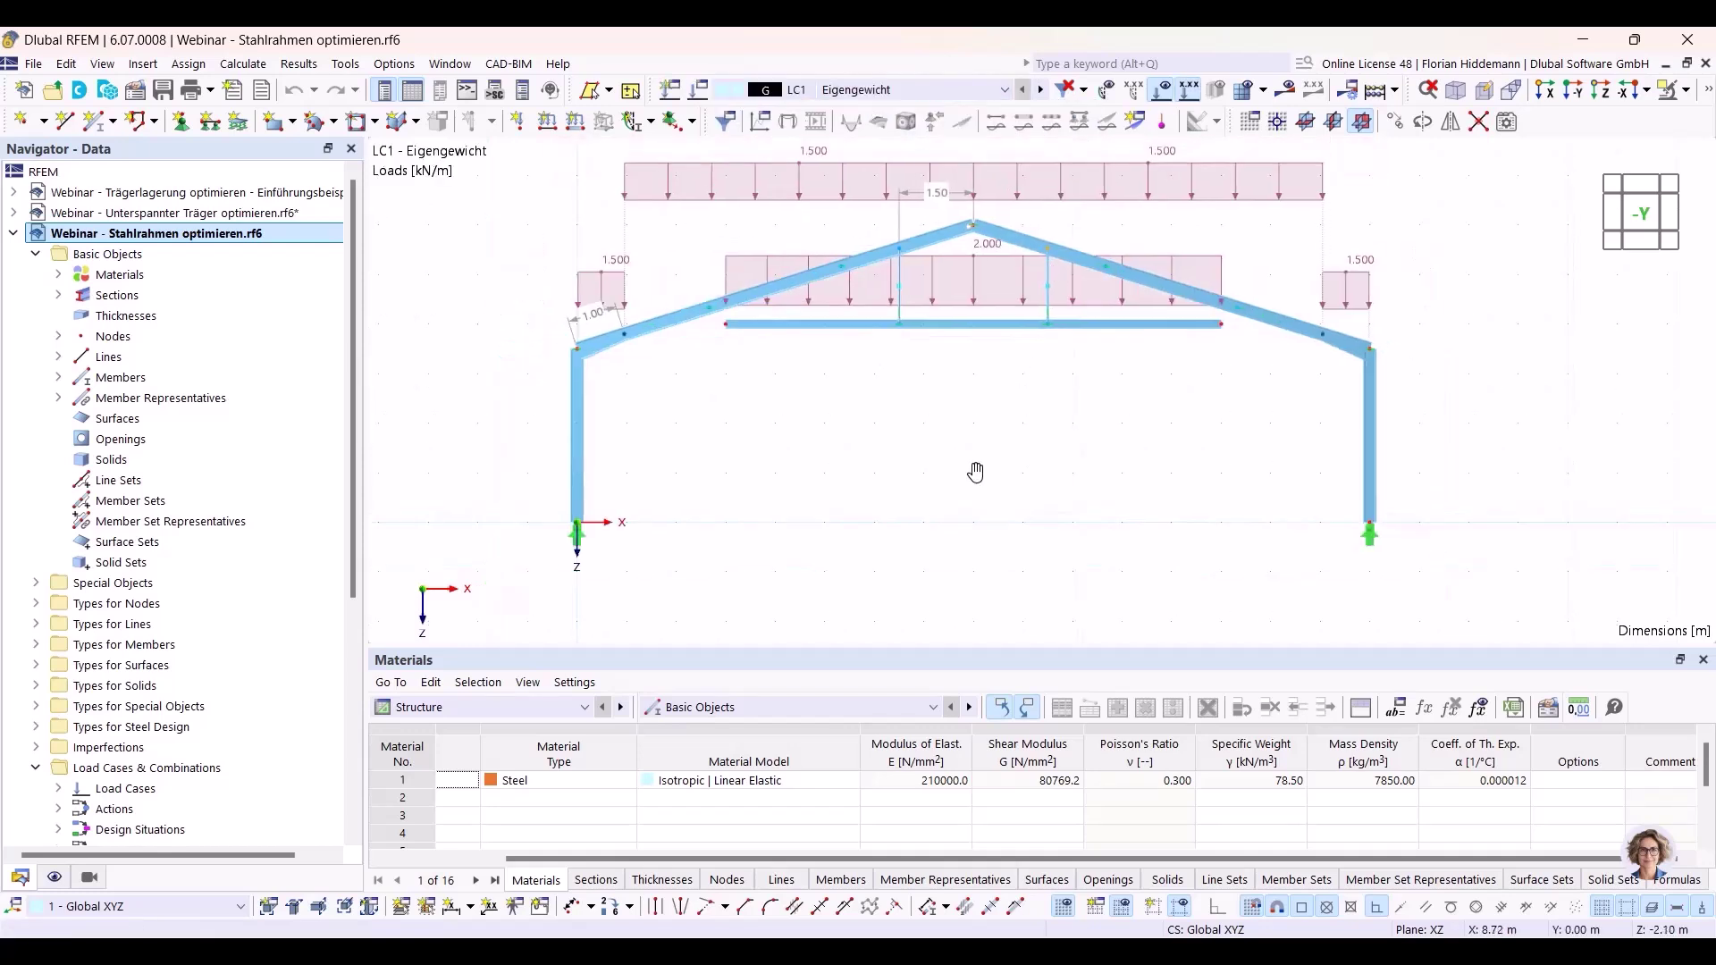
click(1167, 94)
Open the global parameters of the steel frame model.
click(67, 65)
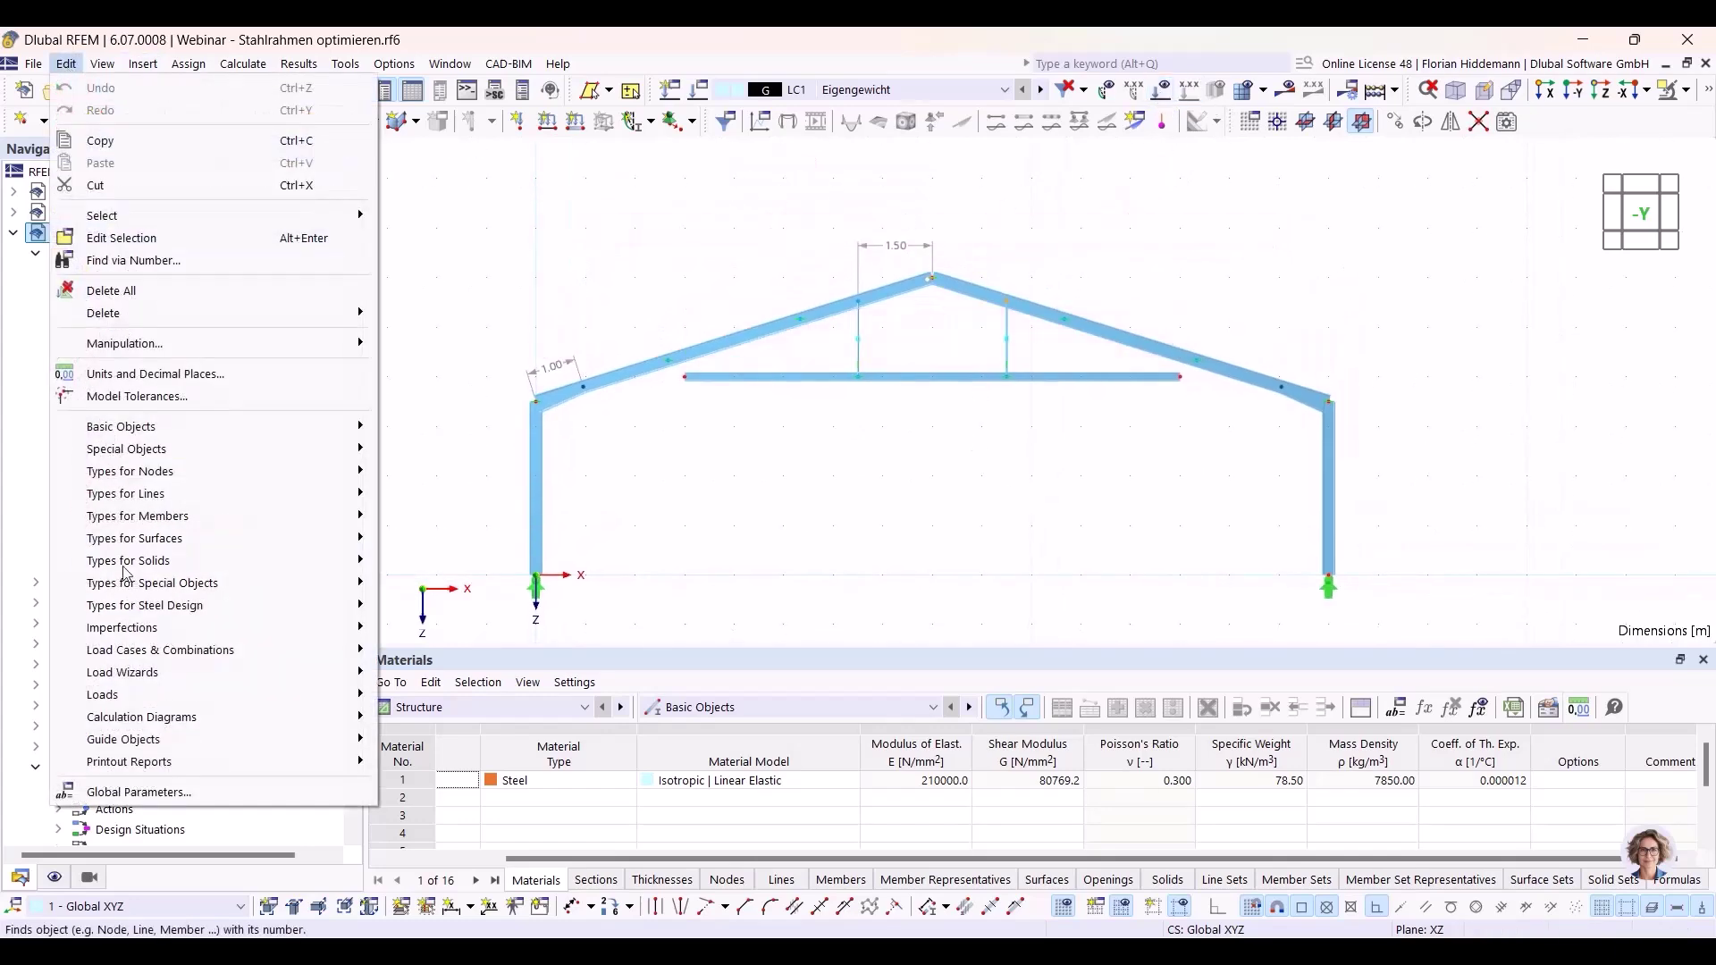
click(139, 792)
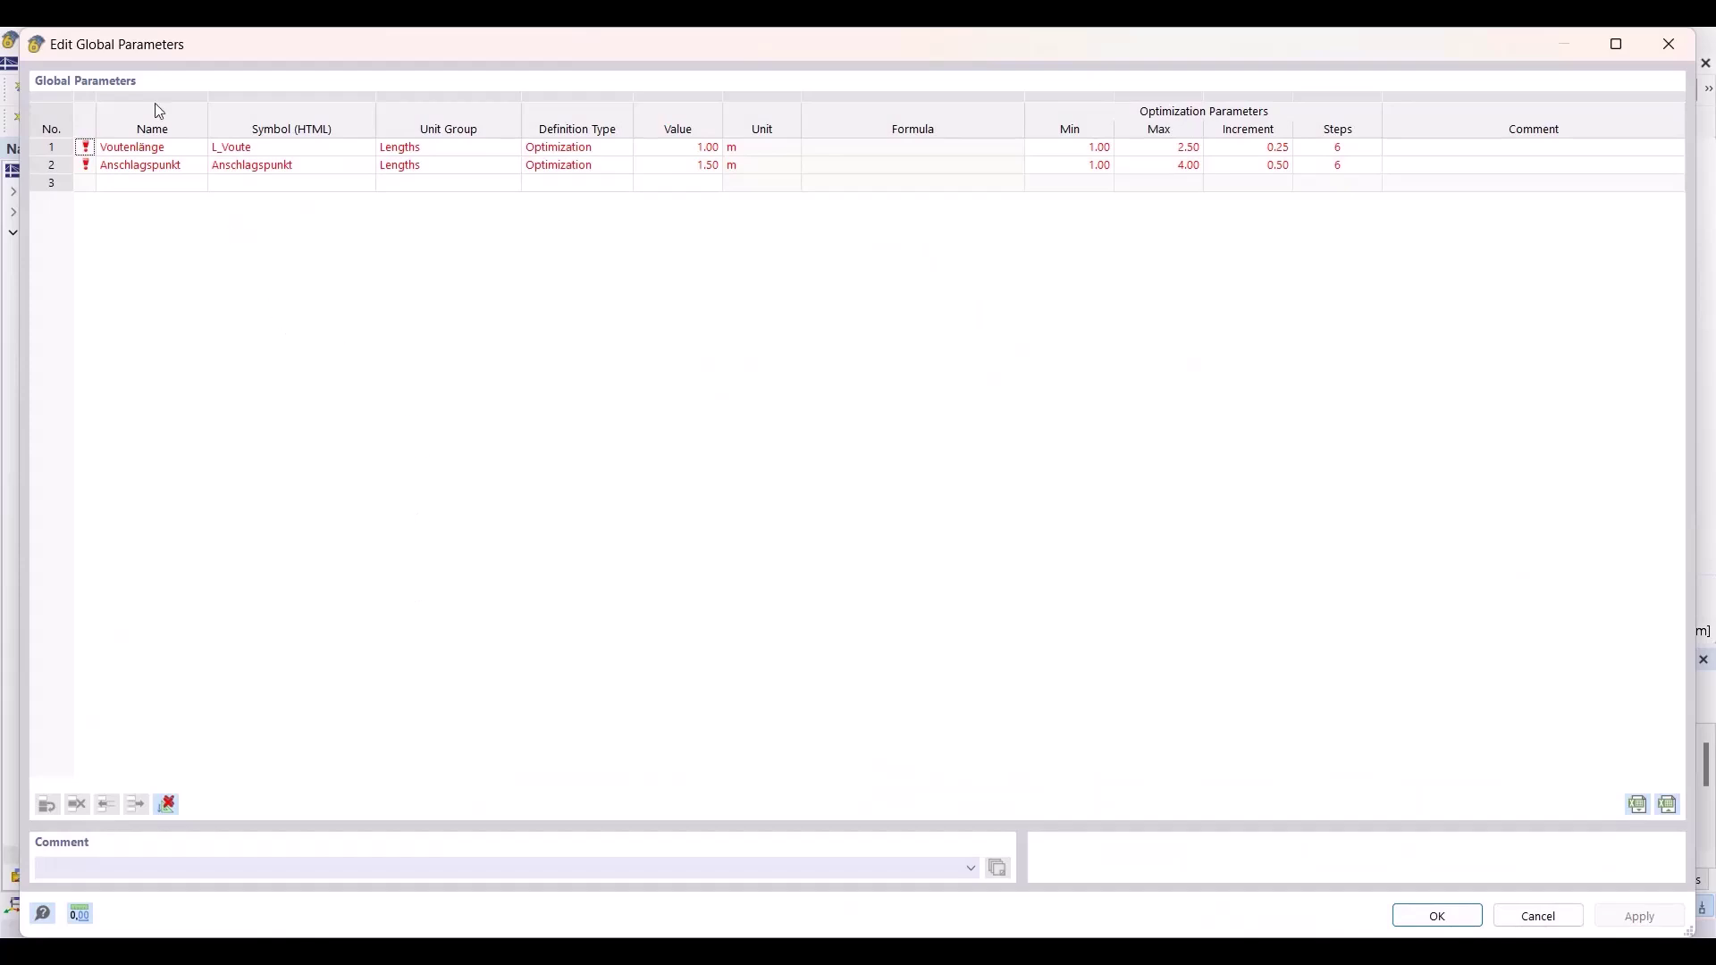
Shrink and move the parameter dialog so the frame is visible, and apply an Anschlagspunkt value of 1.00 m.
drag(173, 33, 178, 460)
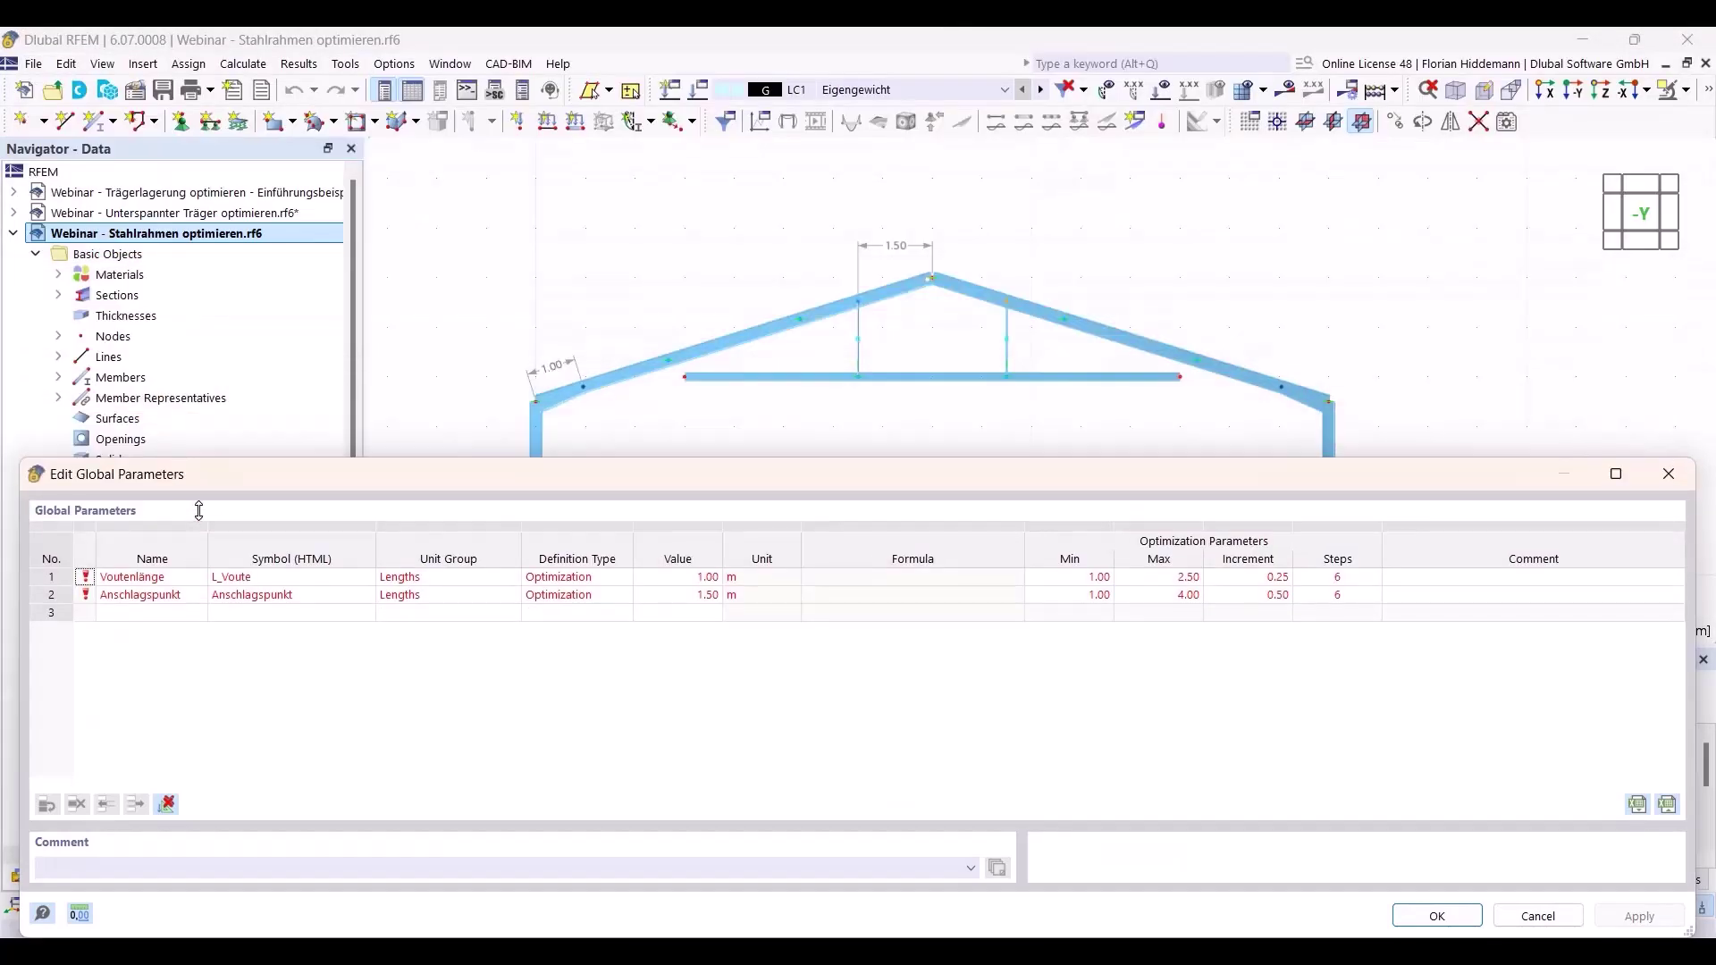
drag(24, 458, 214, 456)
drag(432, 480, 306, 538)
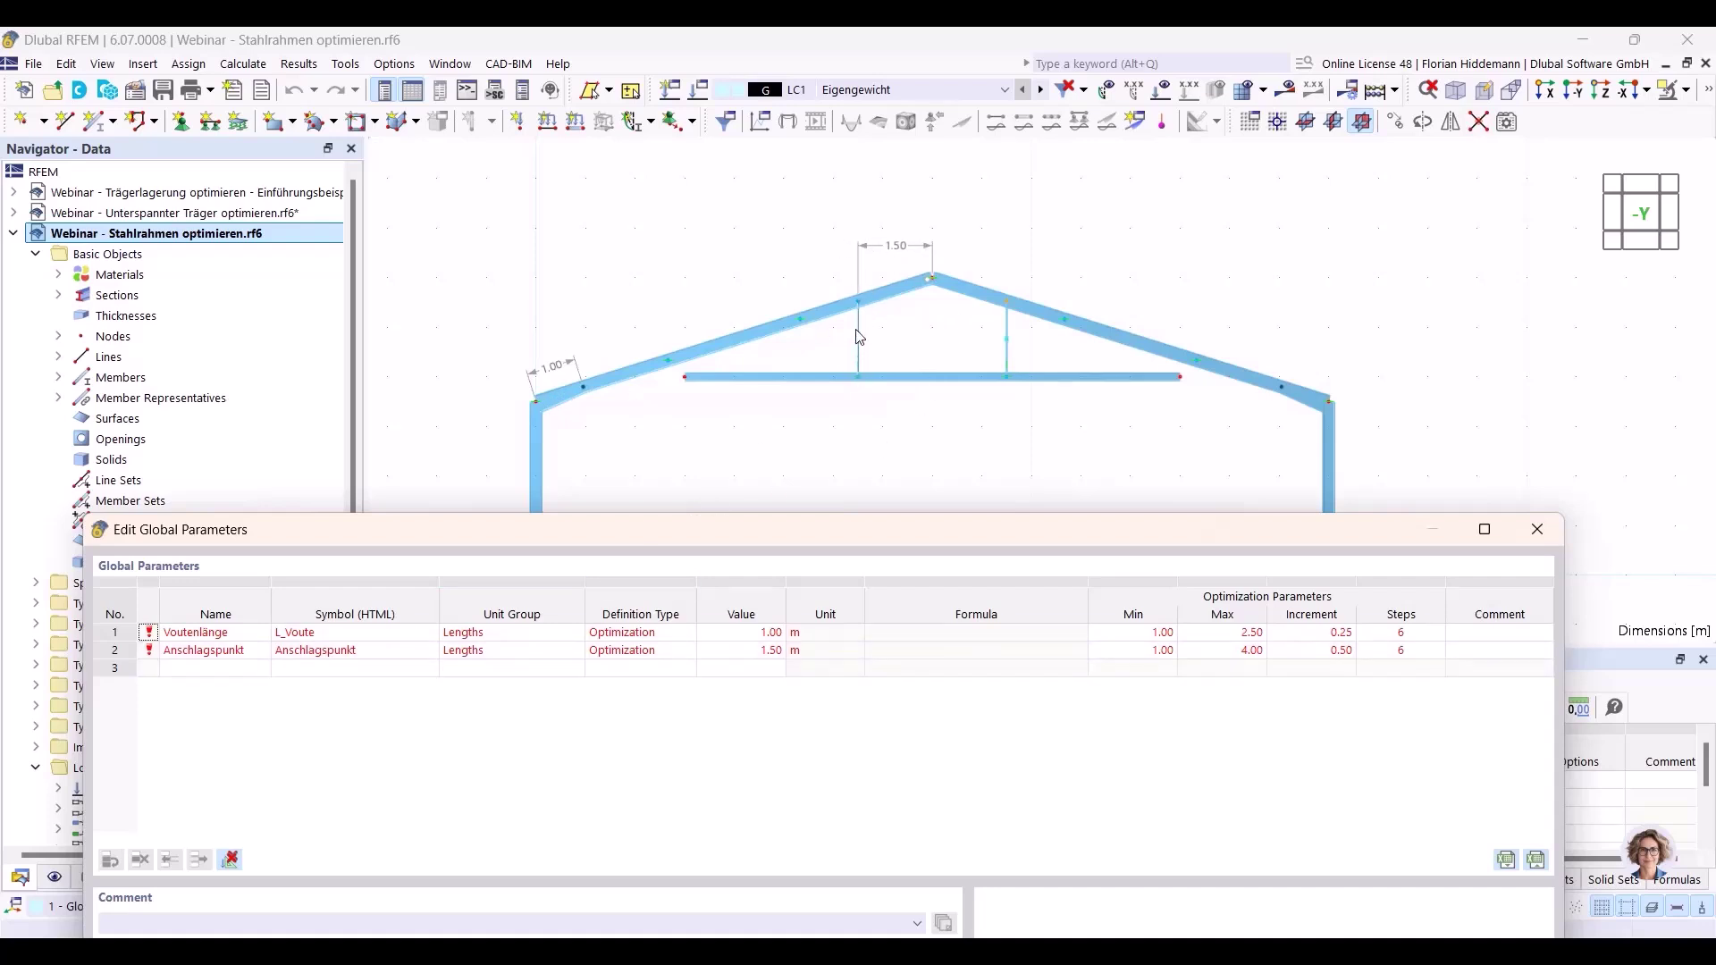
double_click(769, 651)
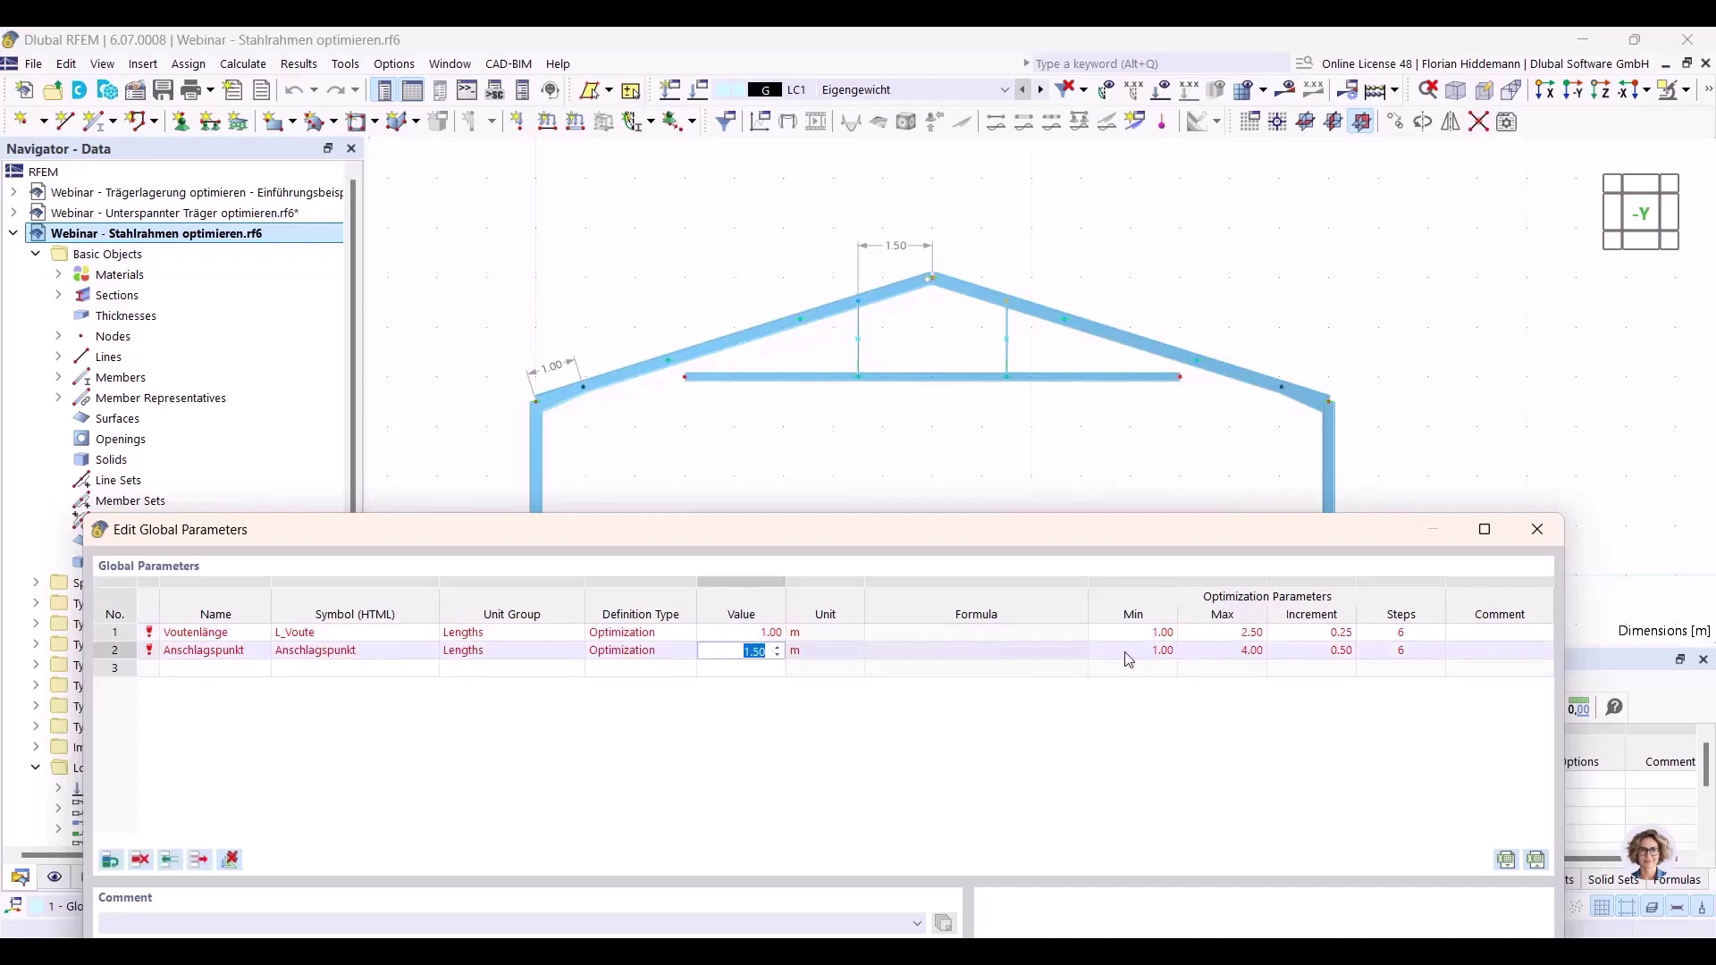
text(1)
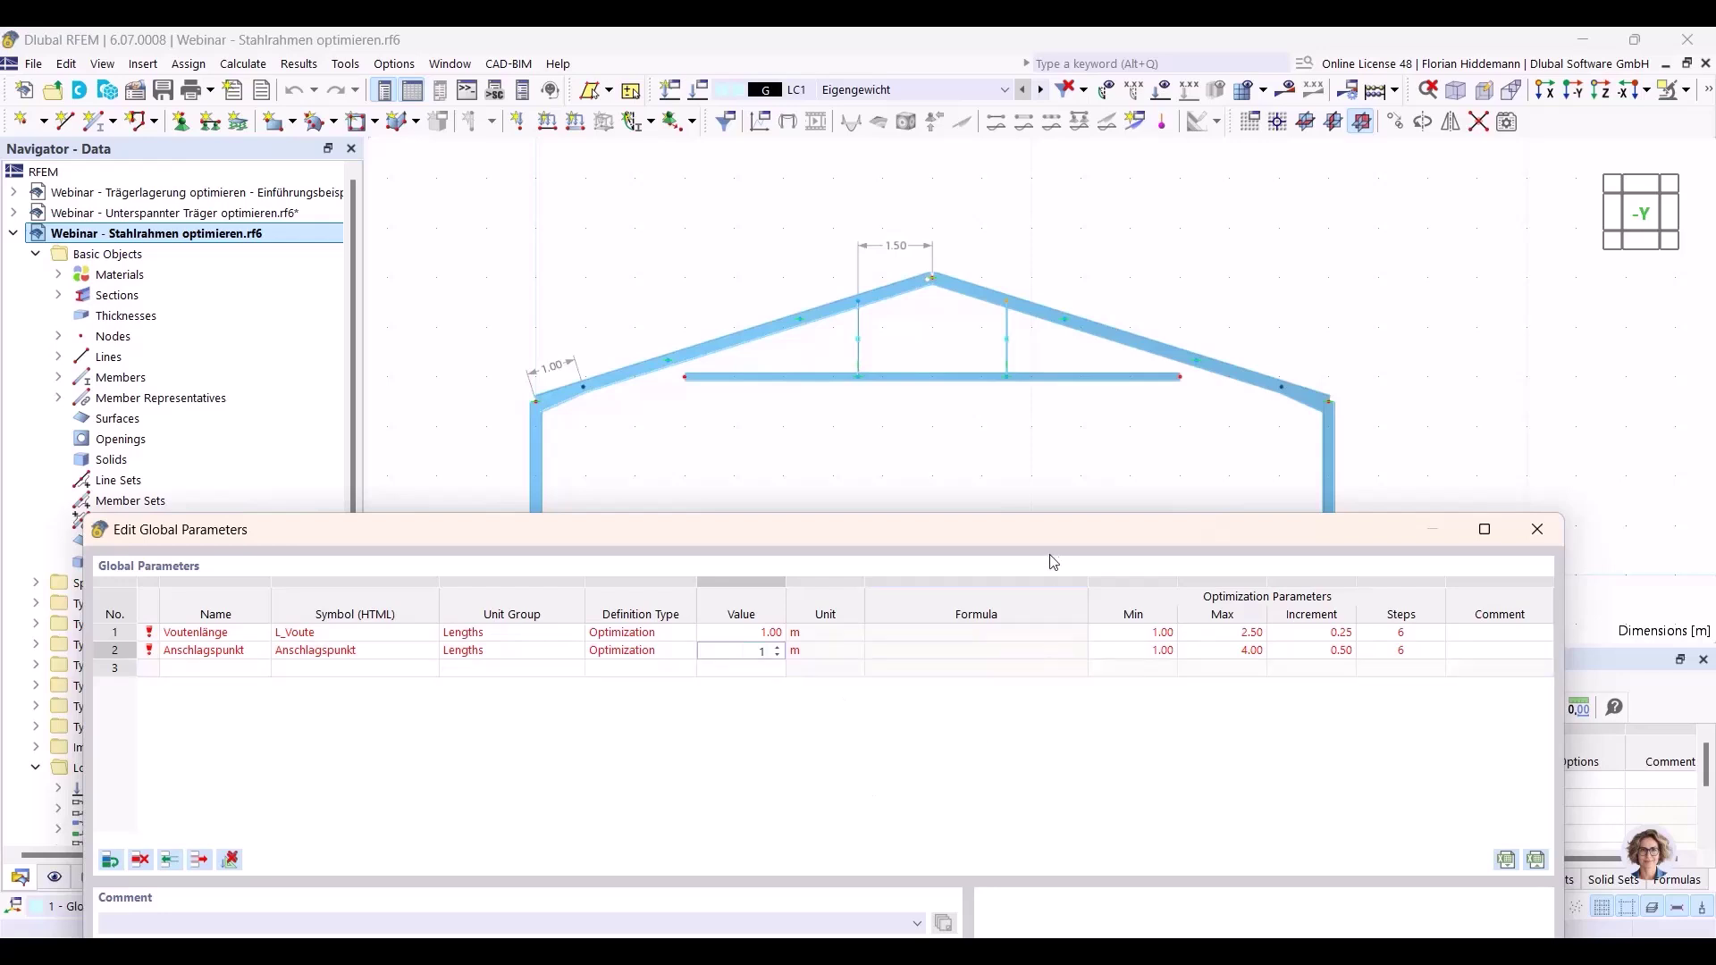
drag(1052, 541, 1039, 490)
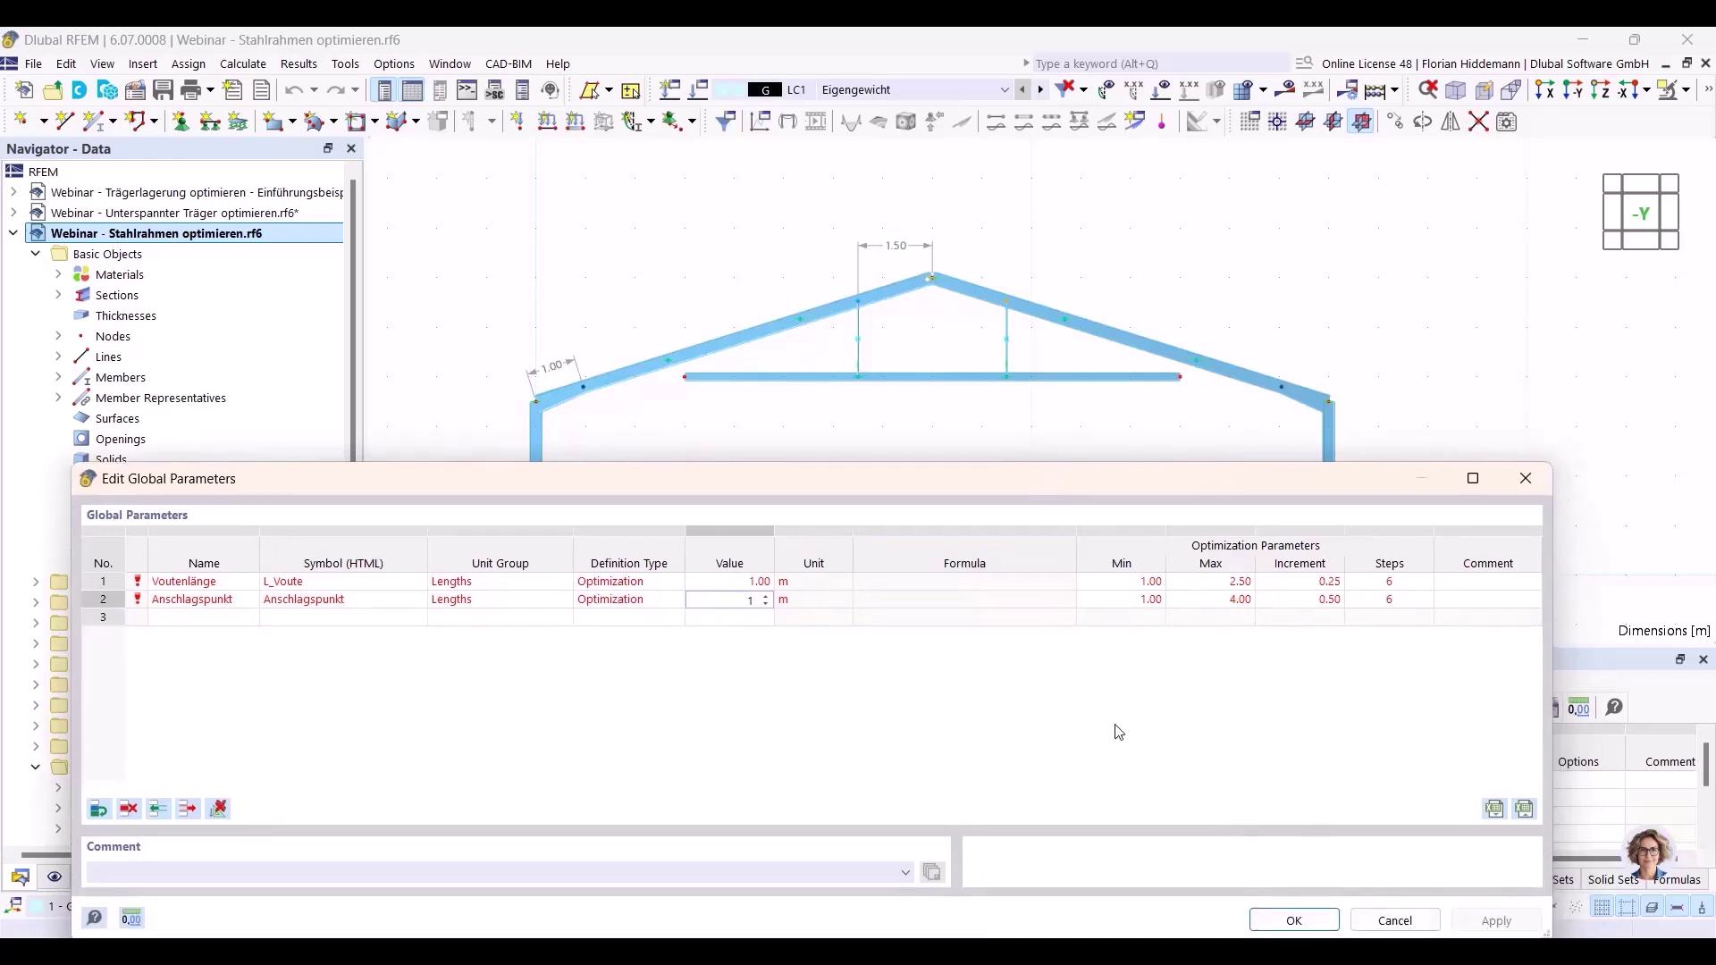
click(757, 584)
click(1461, 923)
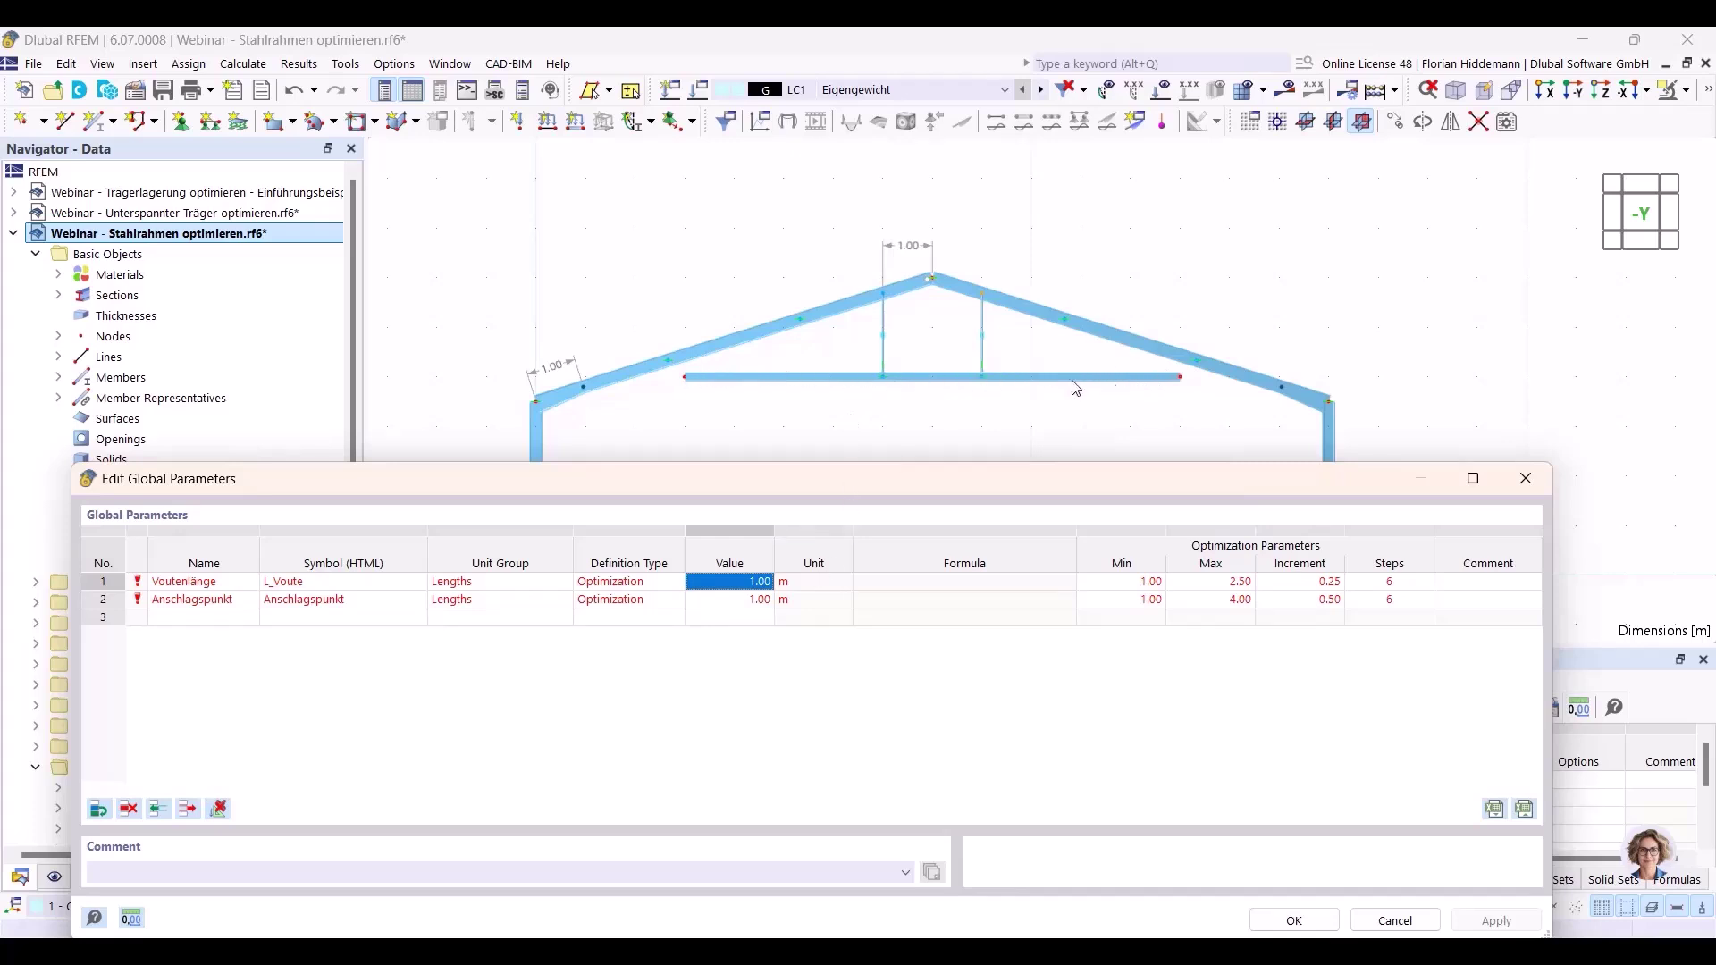
Set the Anschlagspunkt parameter to 4.00 m and apply it to the frame.
double_click(746, 598)
text(4)
key(Return)
click(1497, 921)
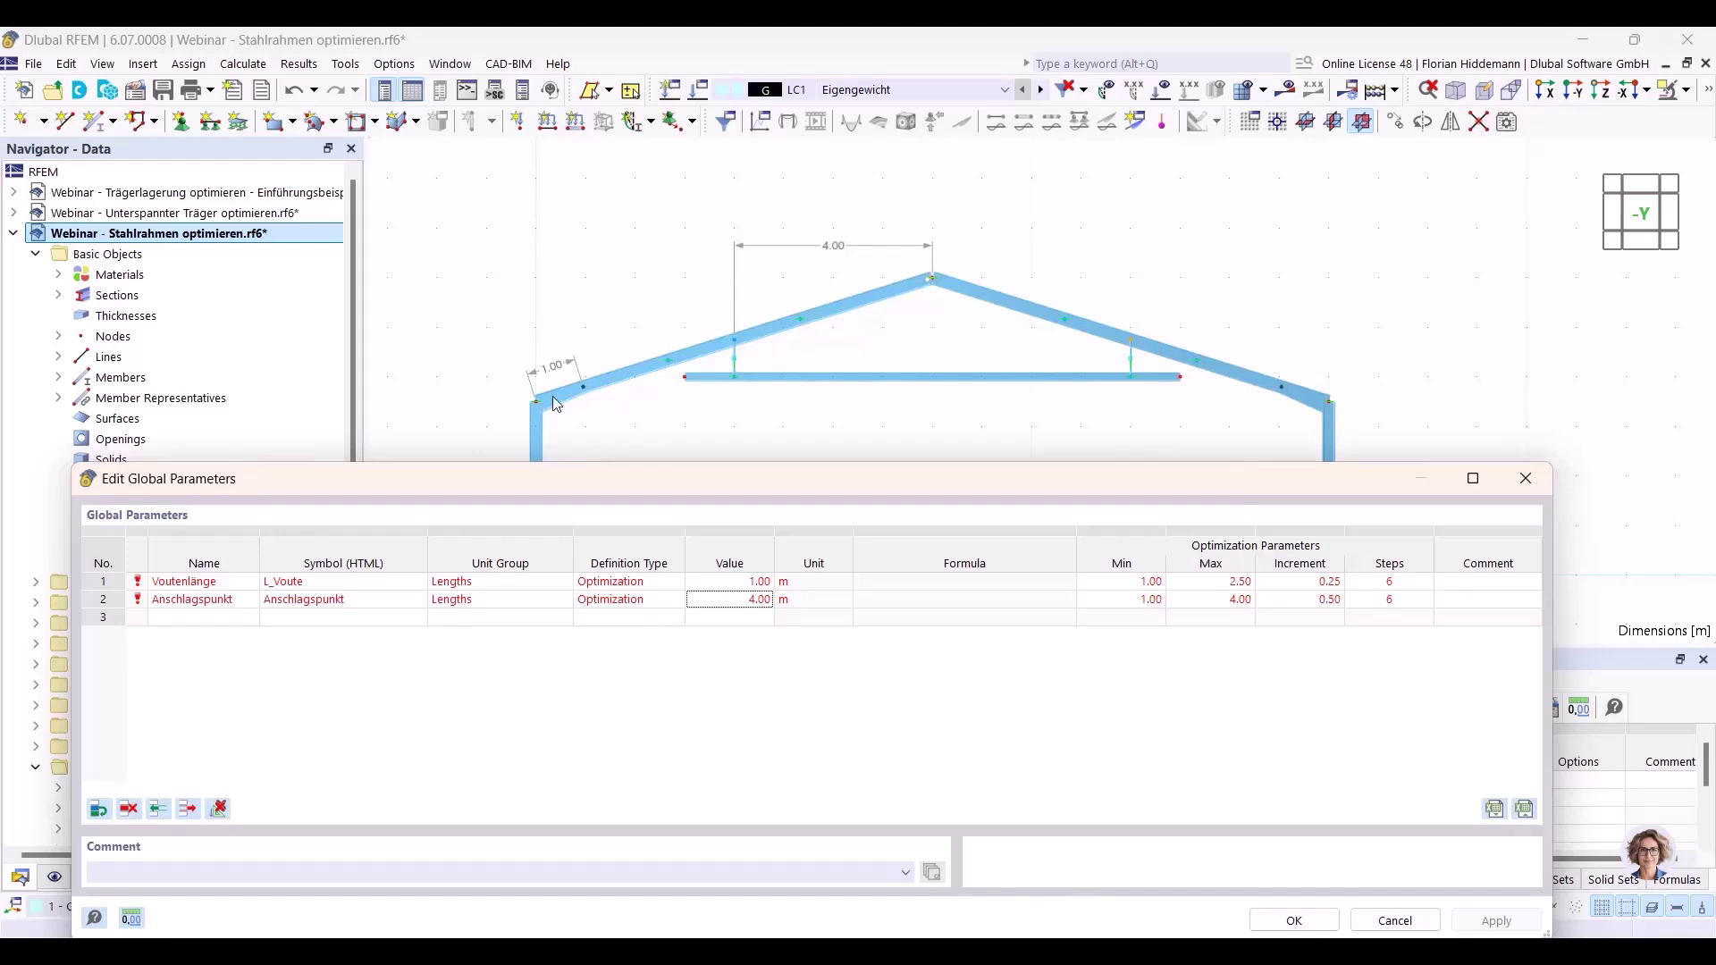
Set the Anschlagspunkt parameter to 3.00 m and apply it to the frame.
double_click(742, 600)
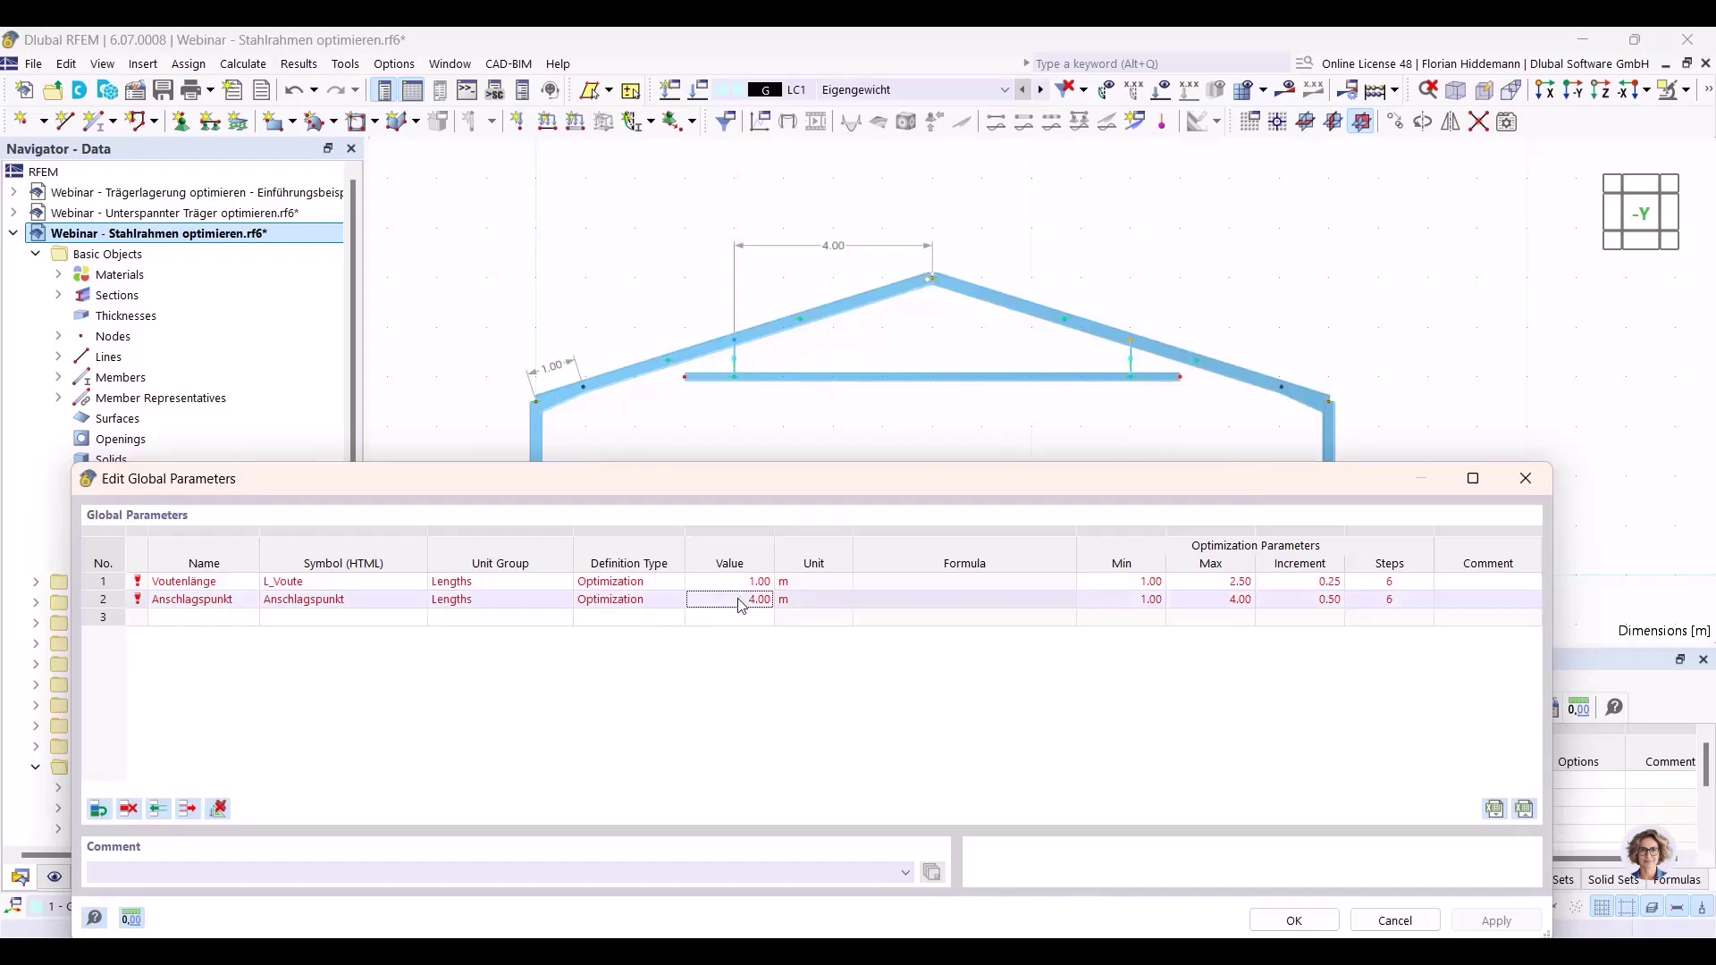
text(3)
key(Return)
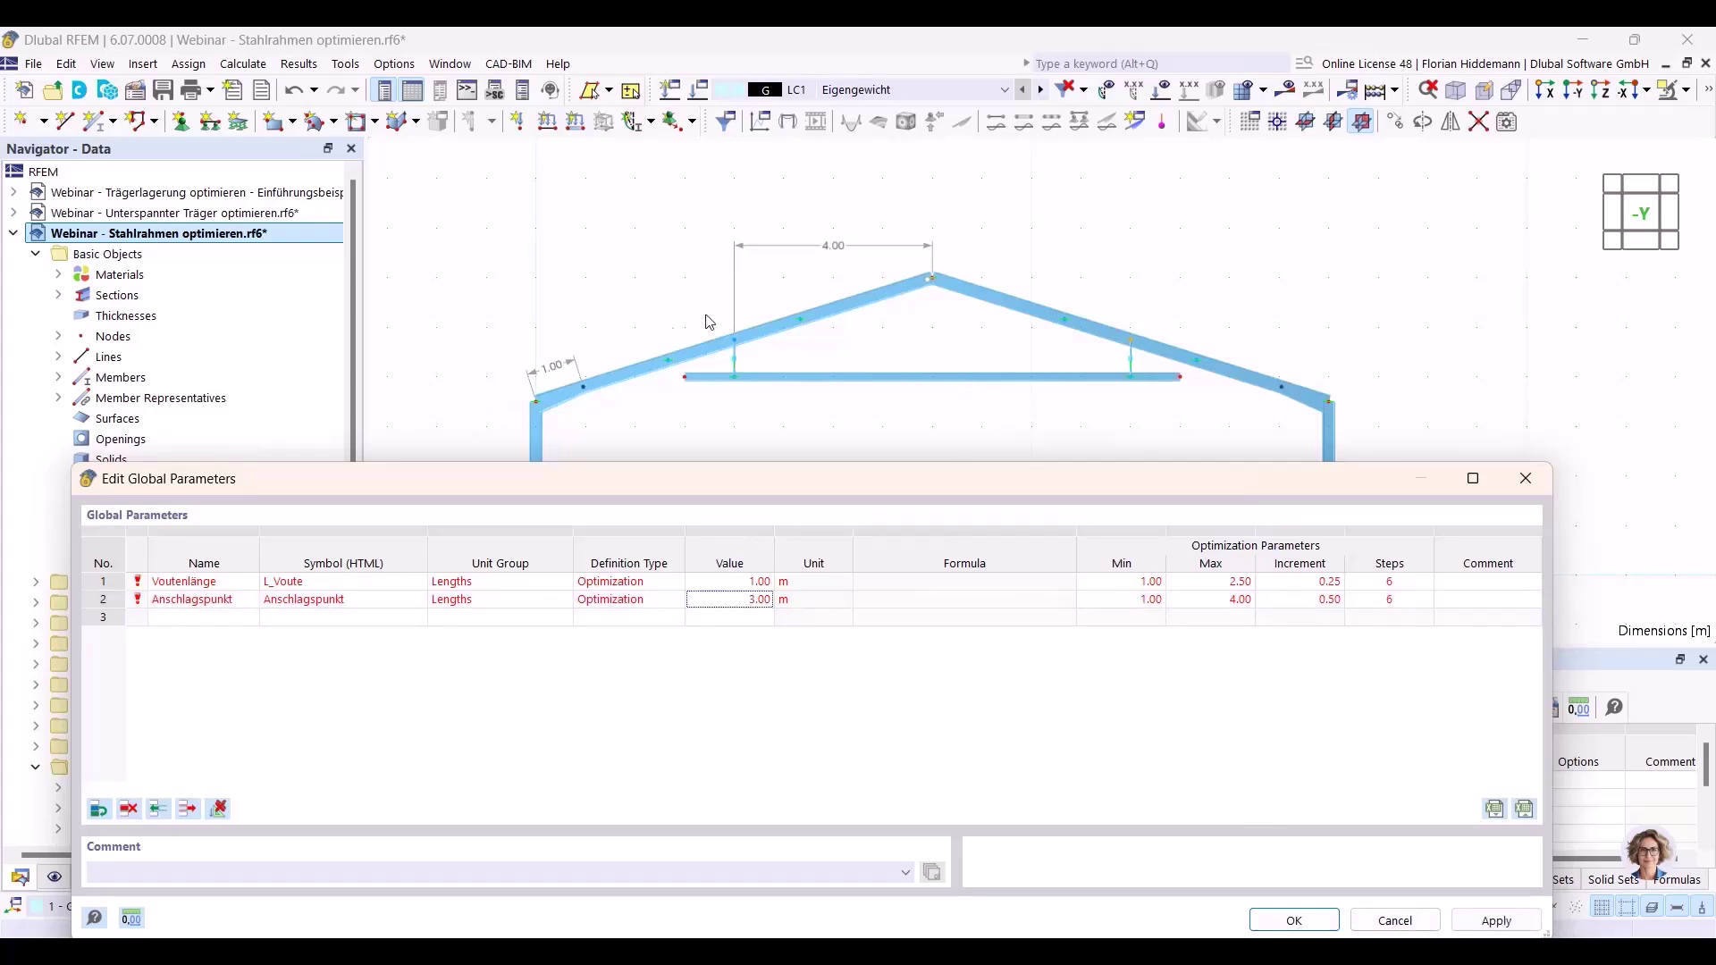
click(1483, 919)
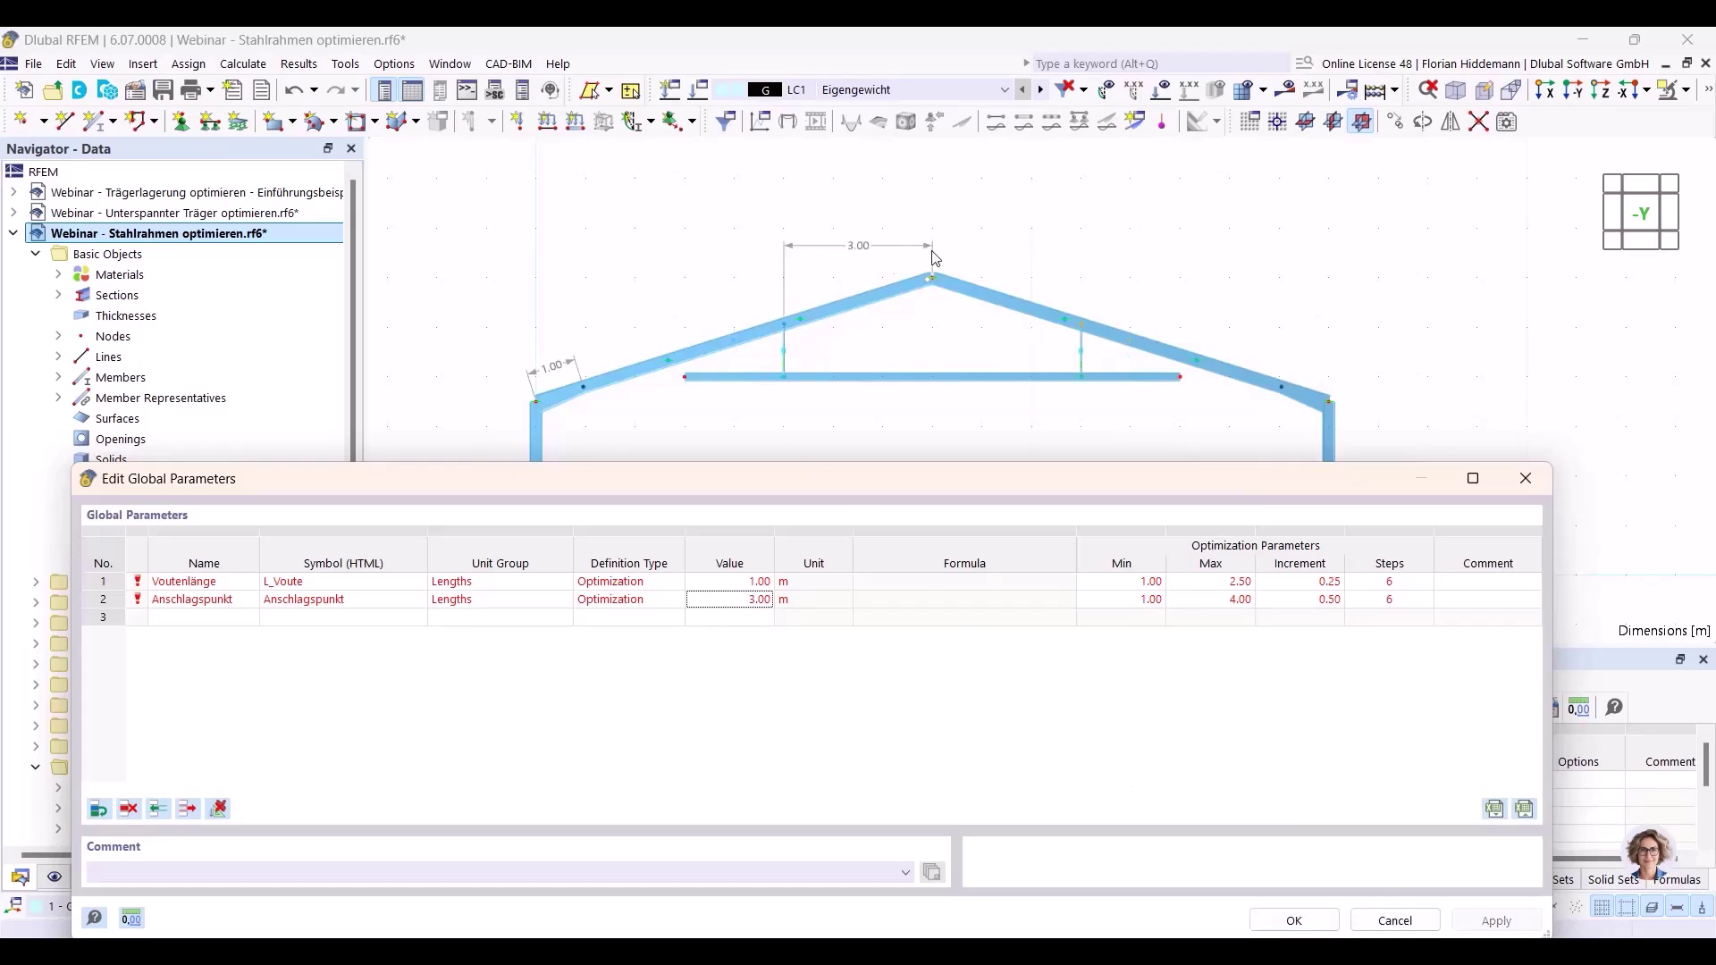
Set the Voutenlänge parameter to 2.00 m, apply it to the frame and close the global parameters.
drag(845, 481, 904, 508)
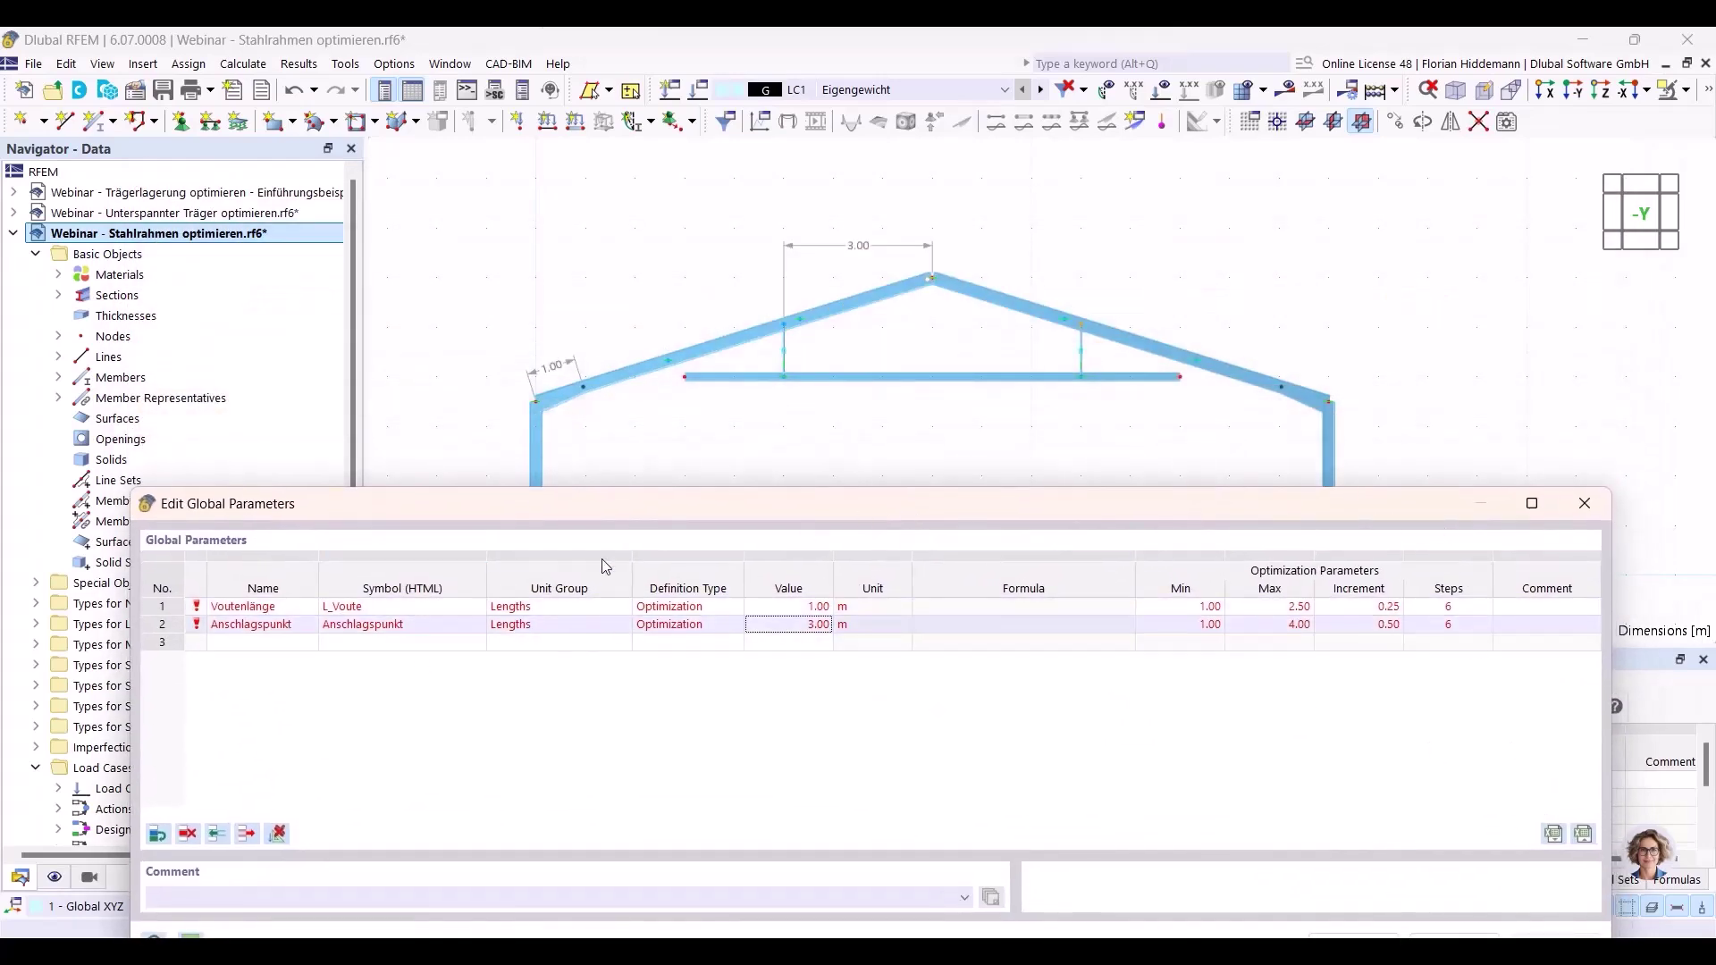
click(804, 606)
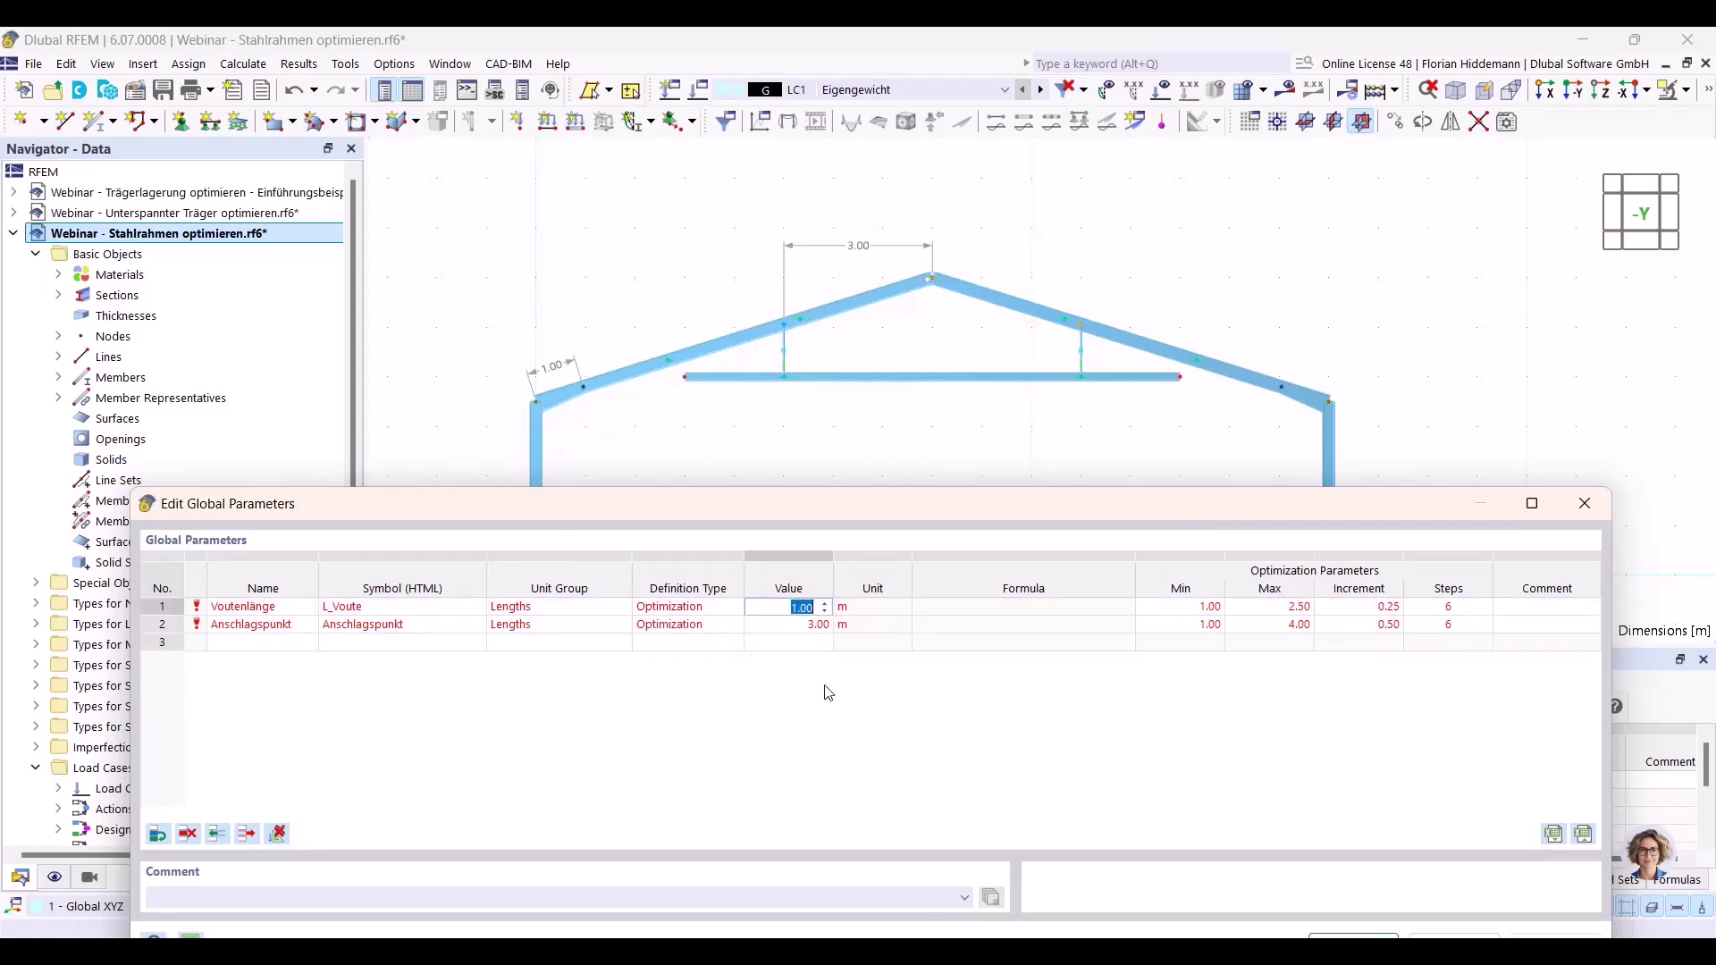
text(3)
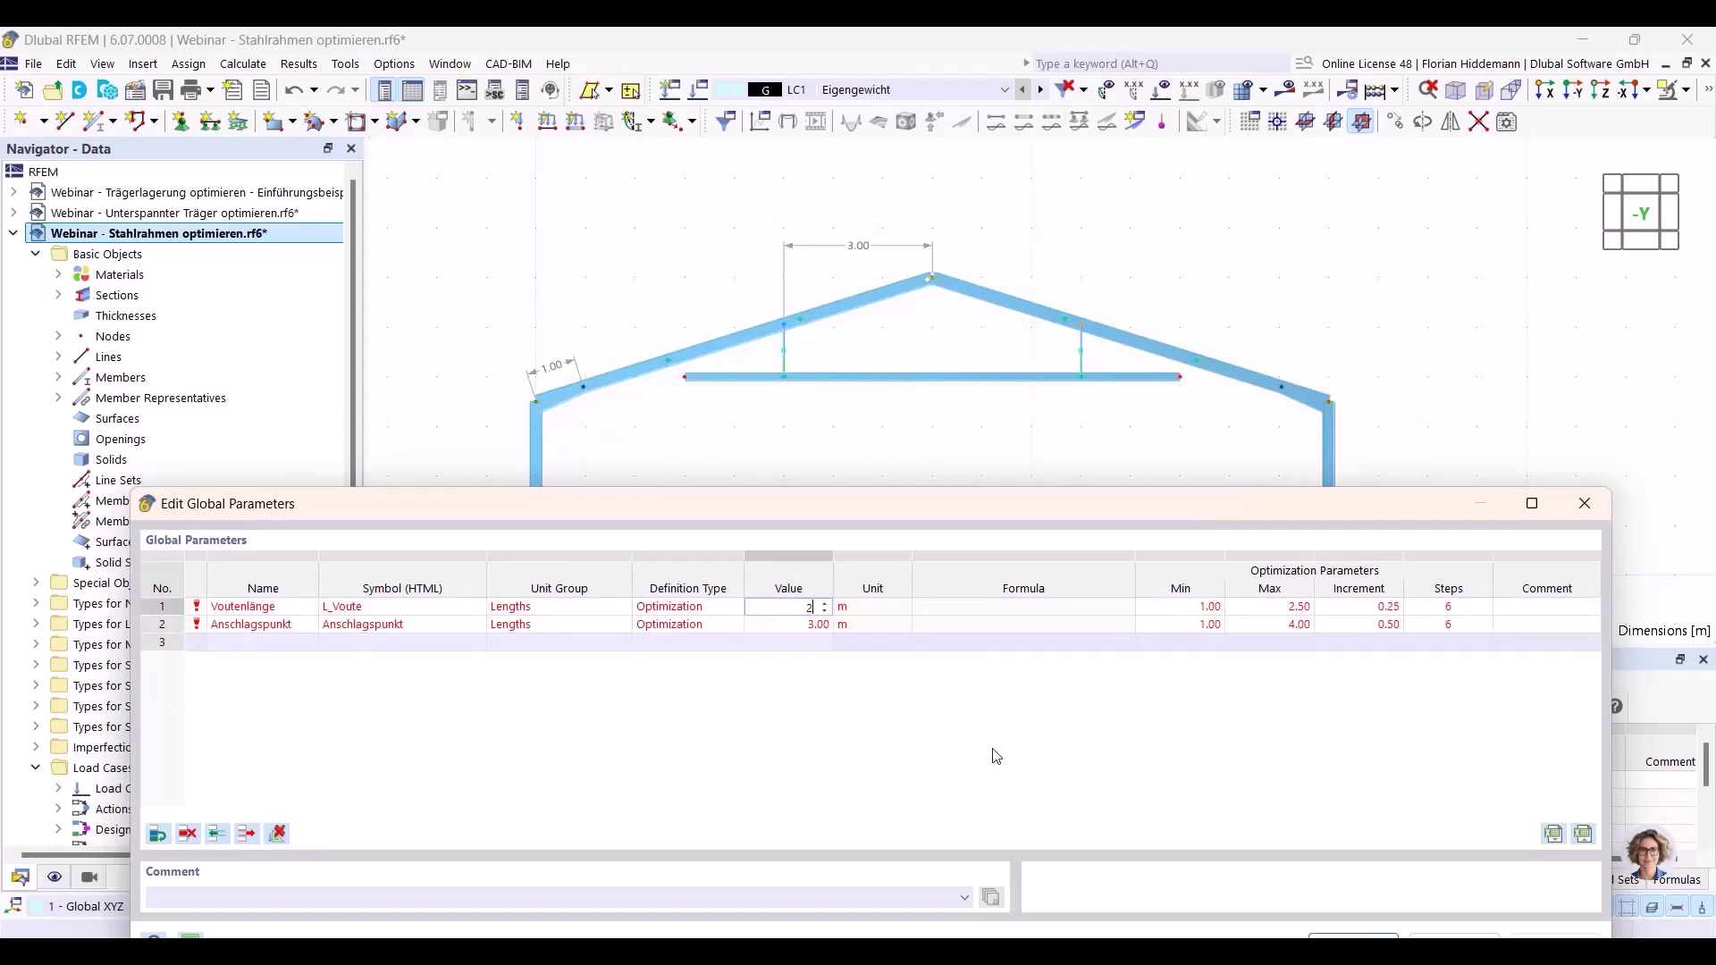
key(Return)
drag(1306, 471, 1306, 462)
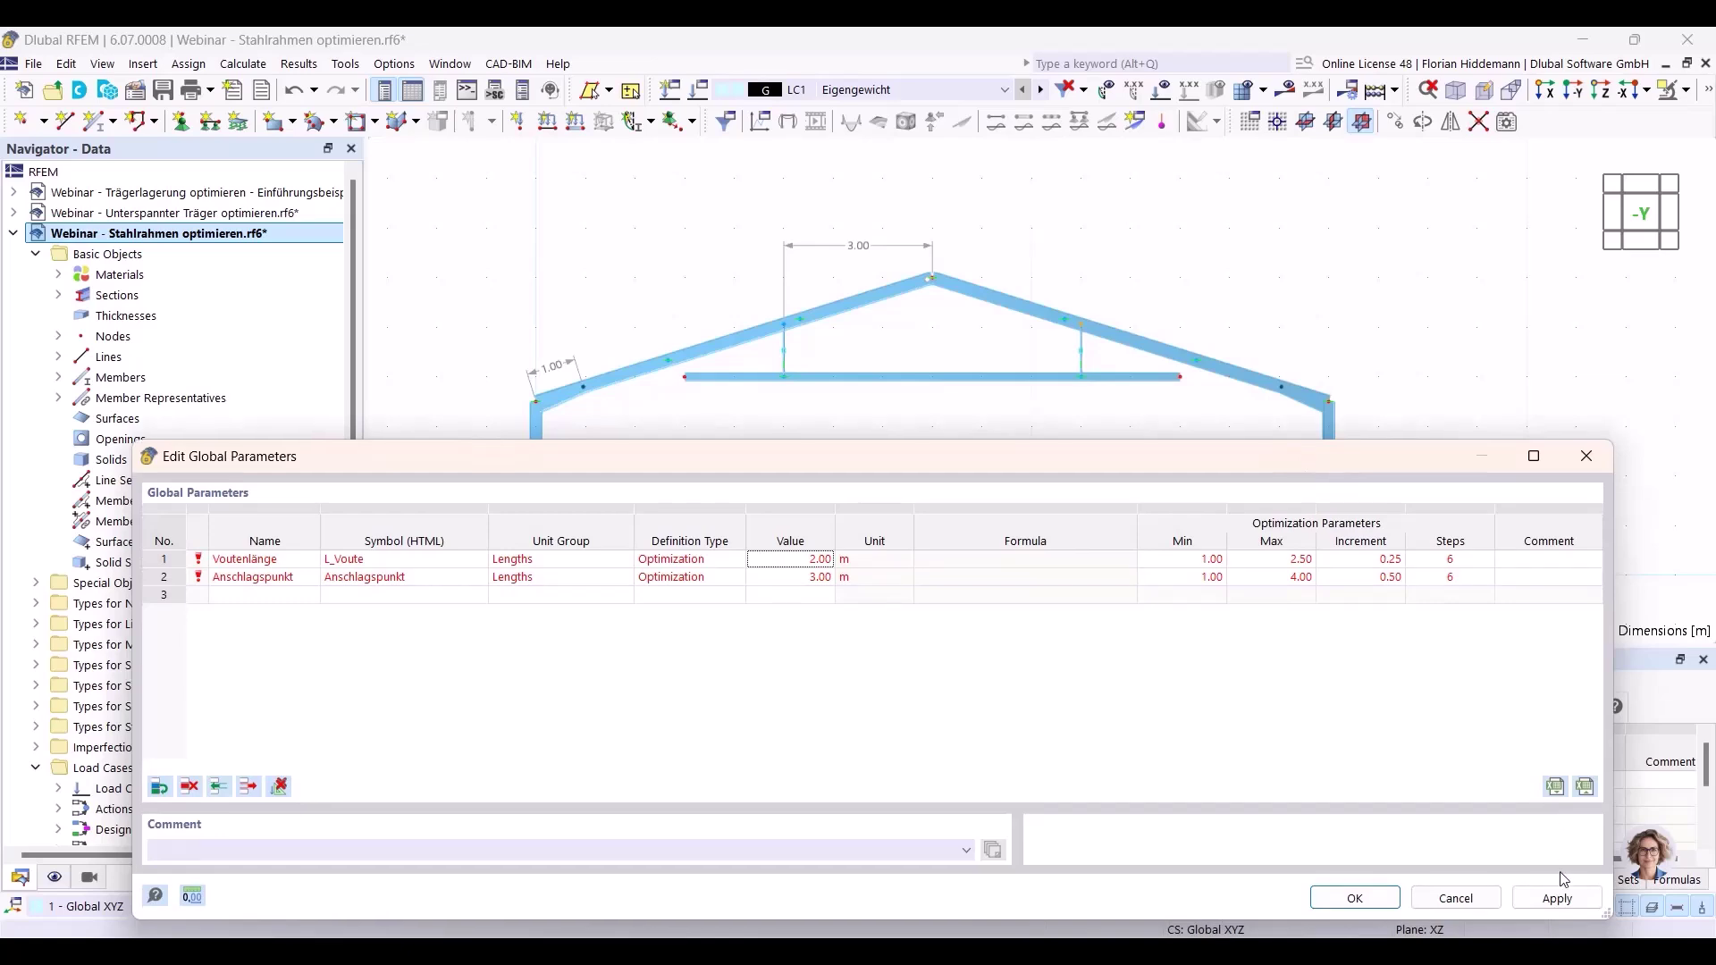
click(1557, 898)
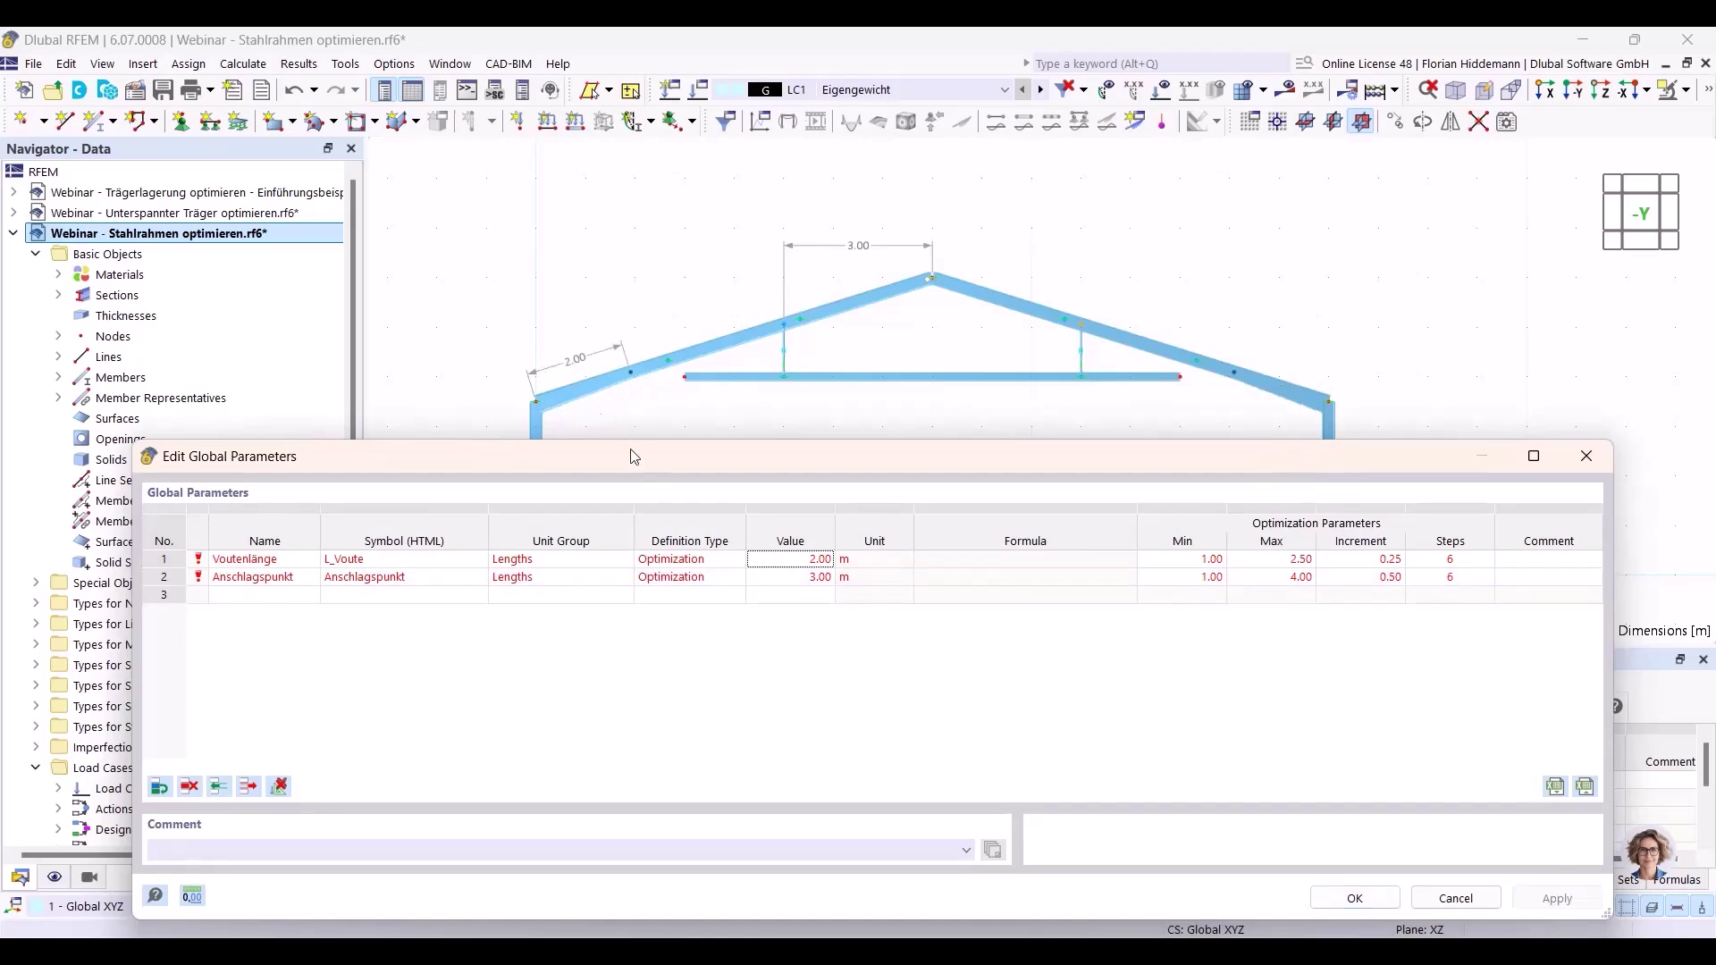
click(1456, 898)
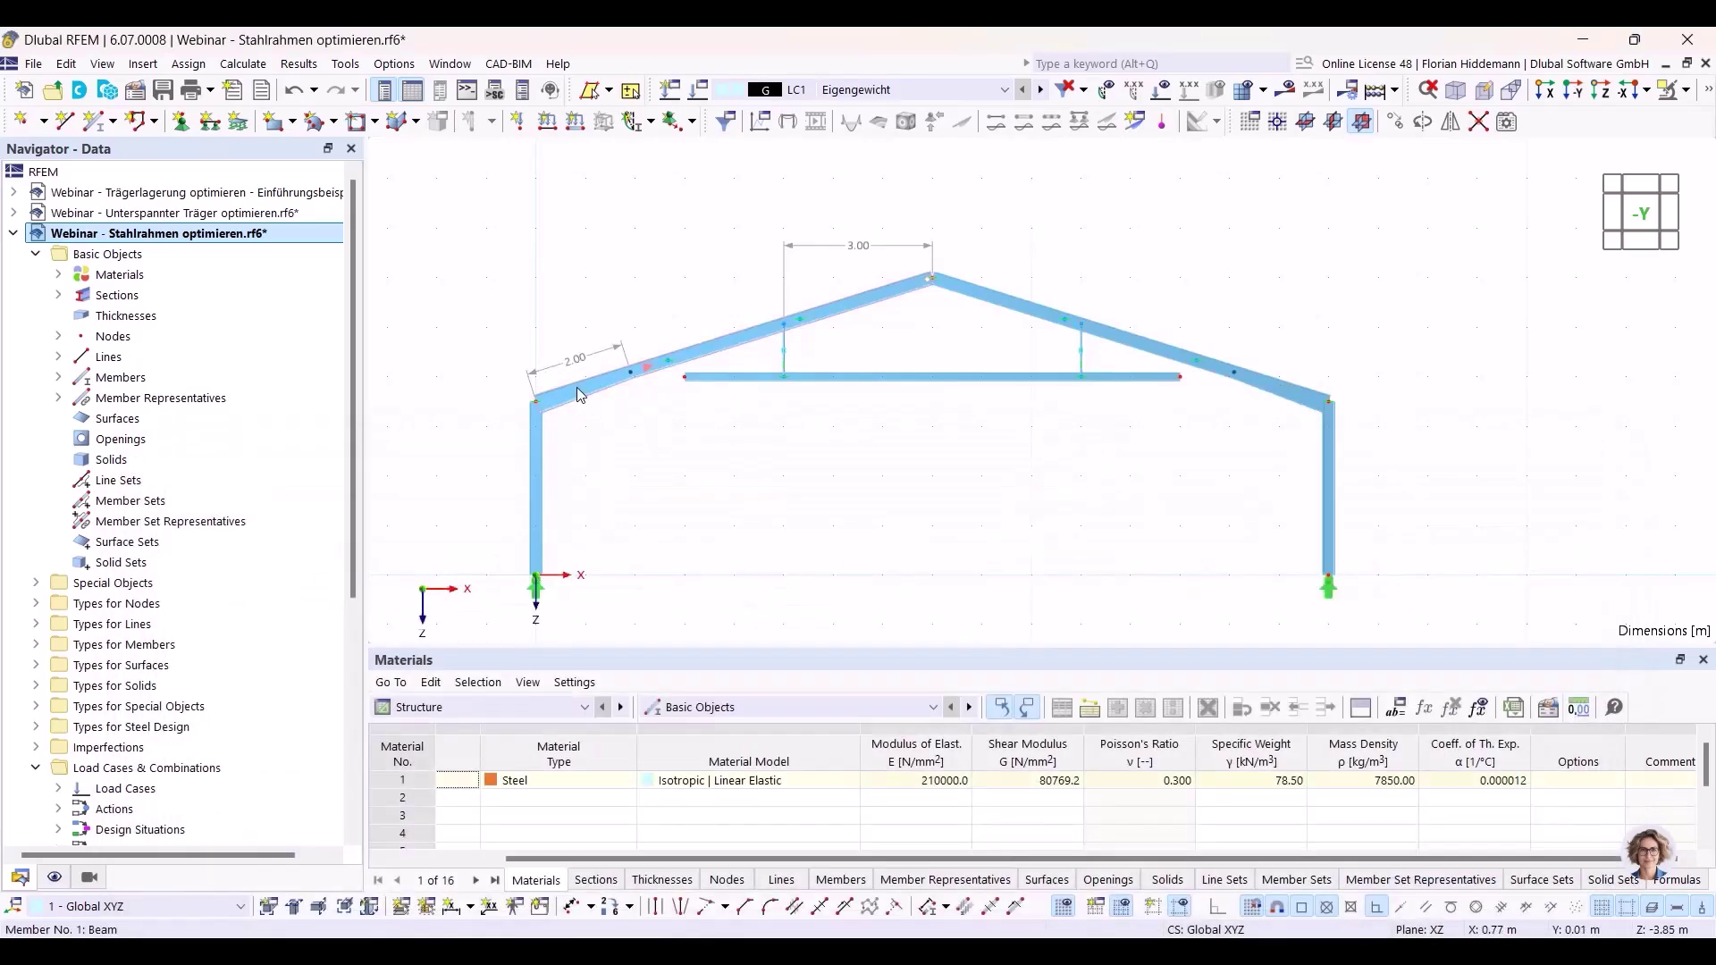
Inspect the tapered section distribution of the left rafter and the formula behind its haunch length, without changing anything.
scroll(577, 388, up, 5)
ctrl+middle_drag(709, 449, 816, 476)
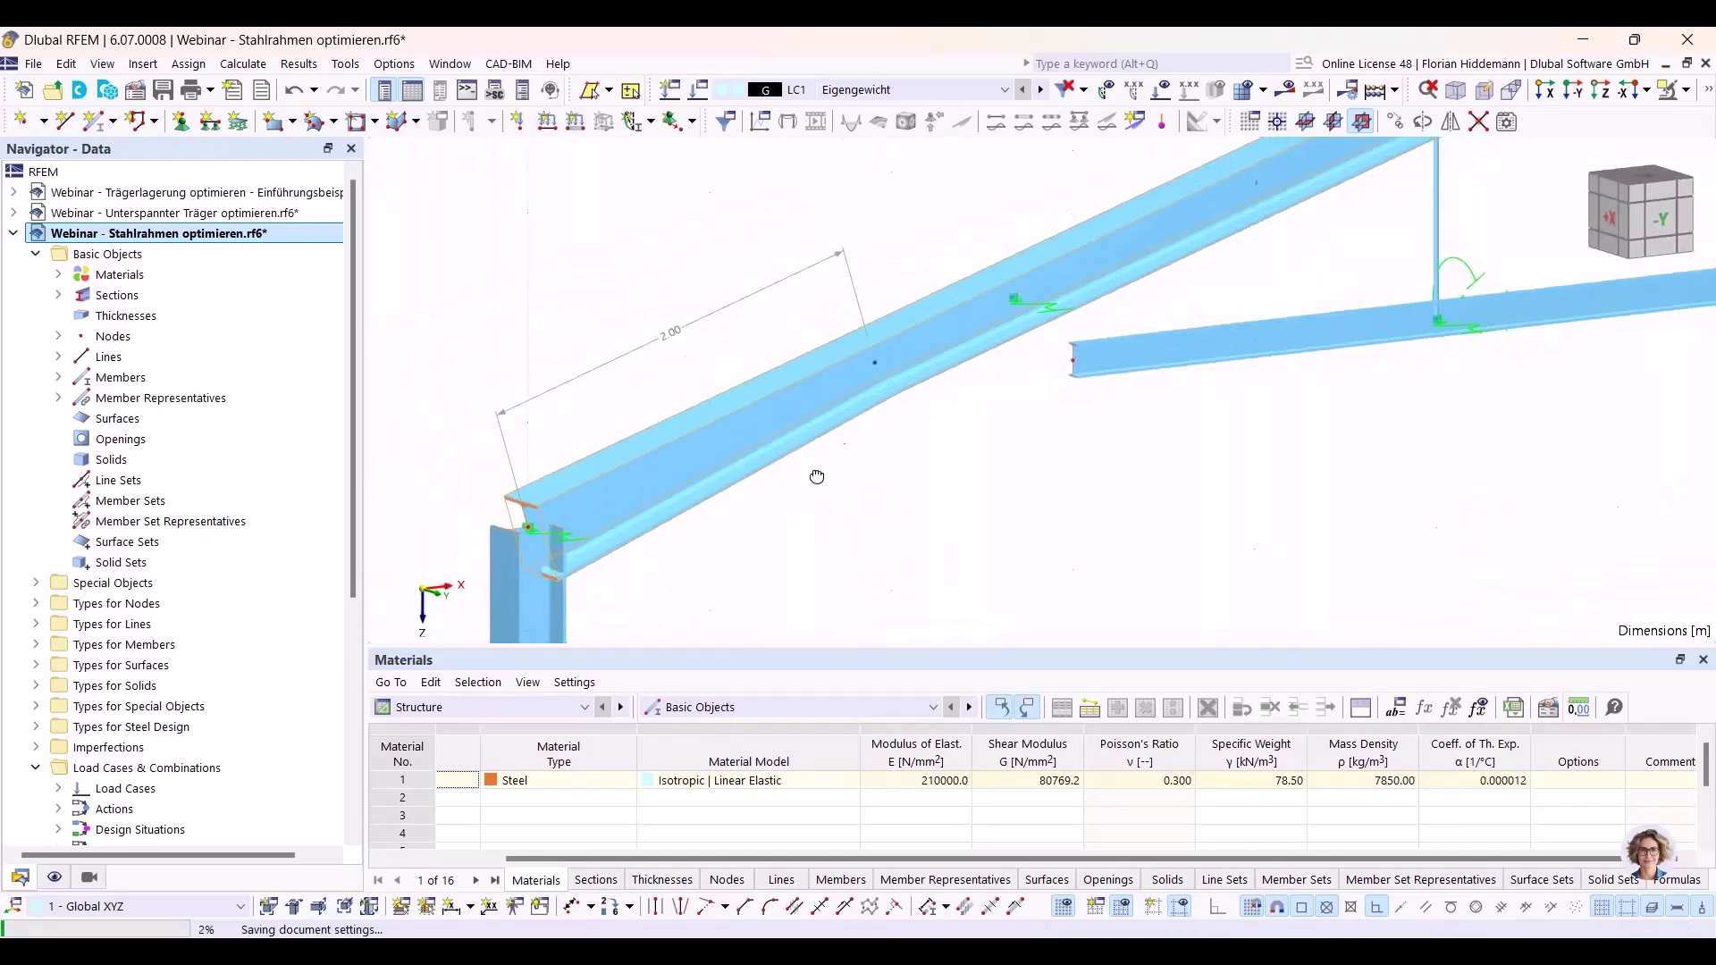
right_click(929, 367)
mouse_move(986, 437)
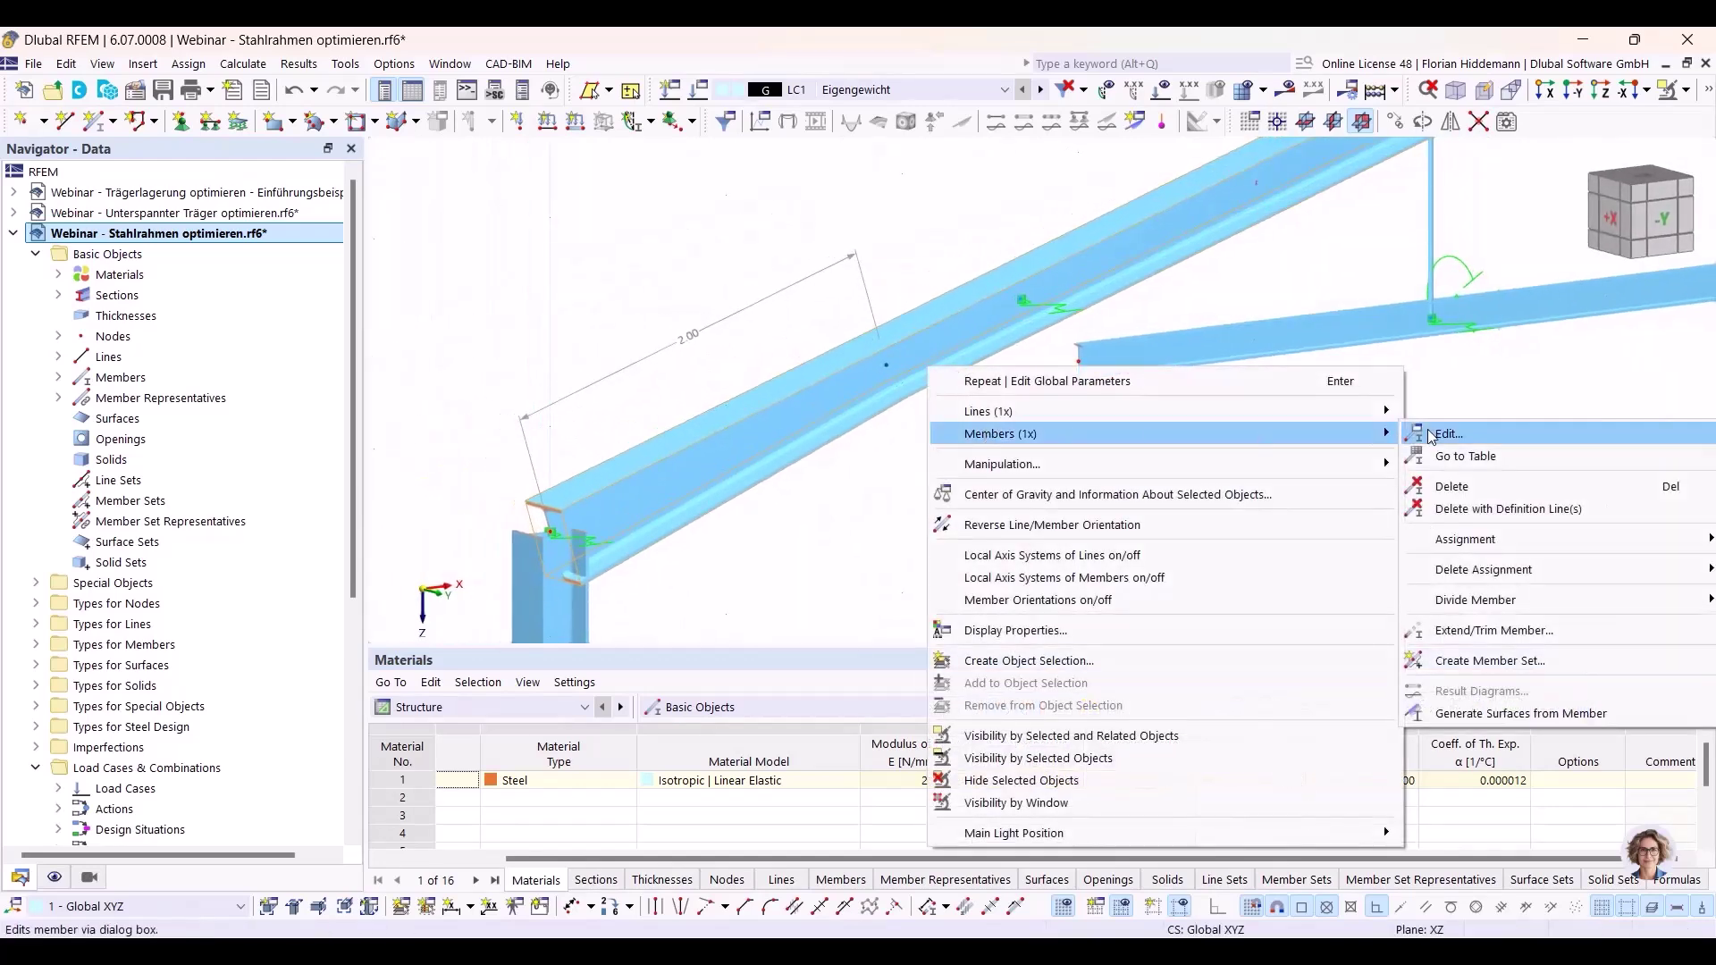
click(1434, 435)
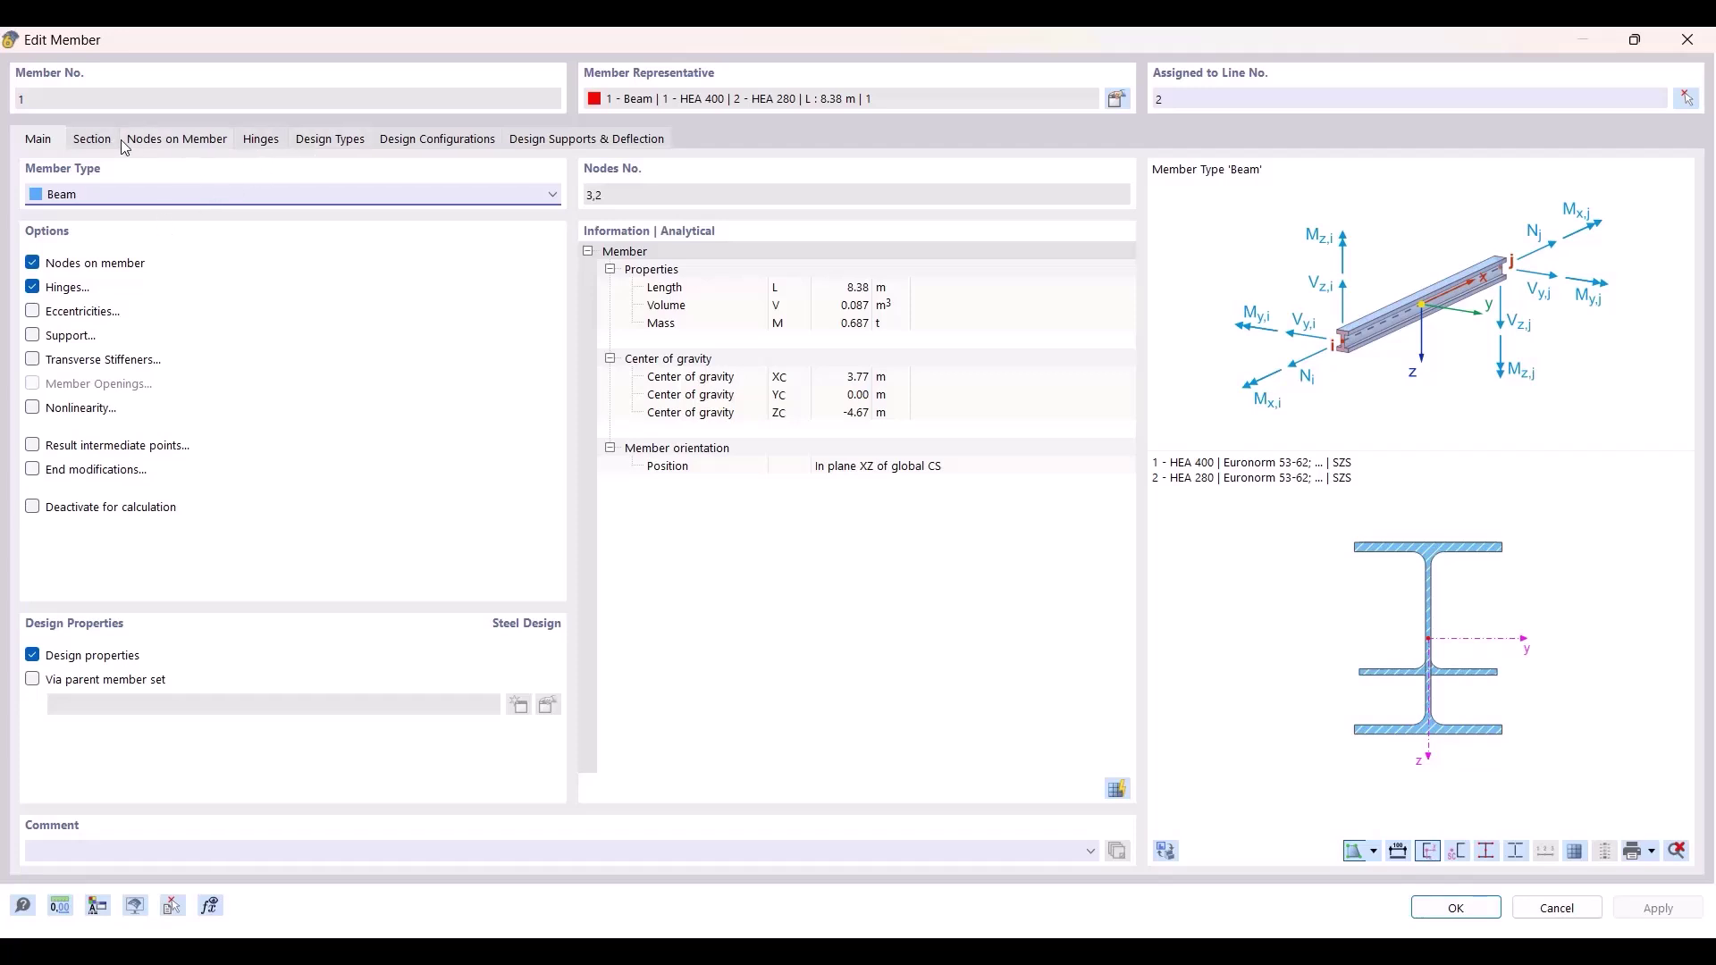
click(159, 141)
click(106, 143)
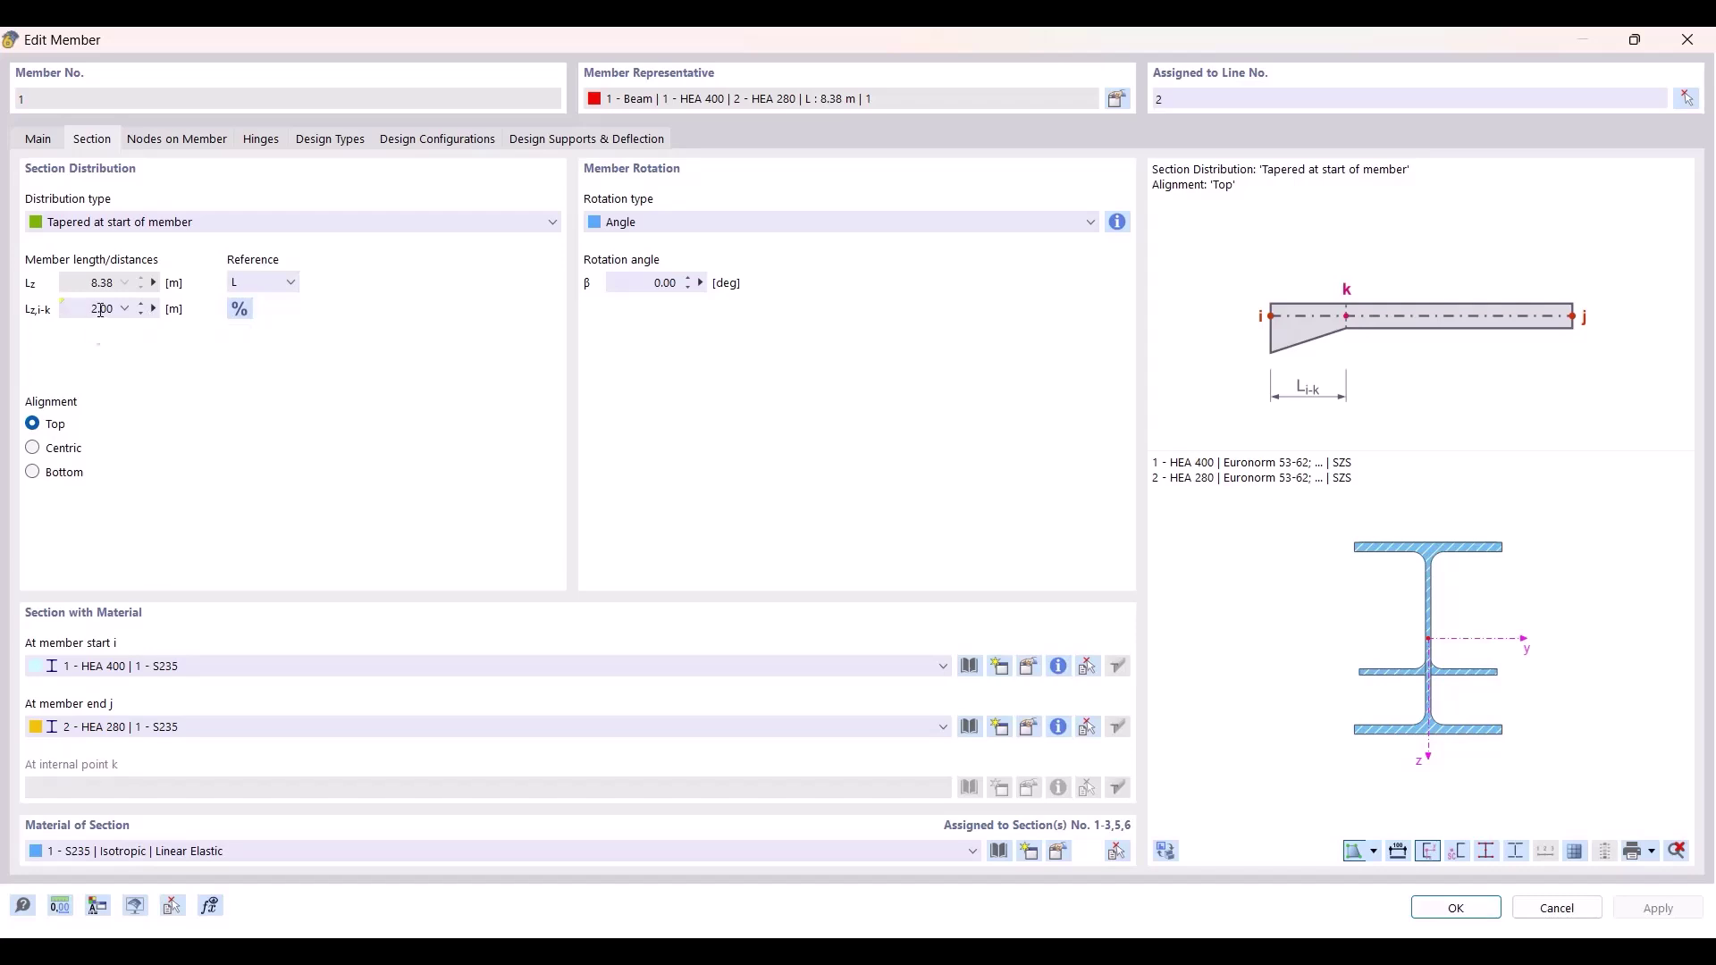
click(154, 309)
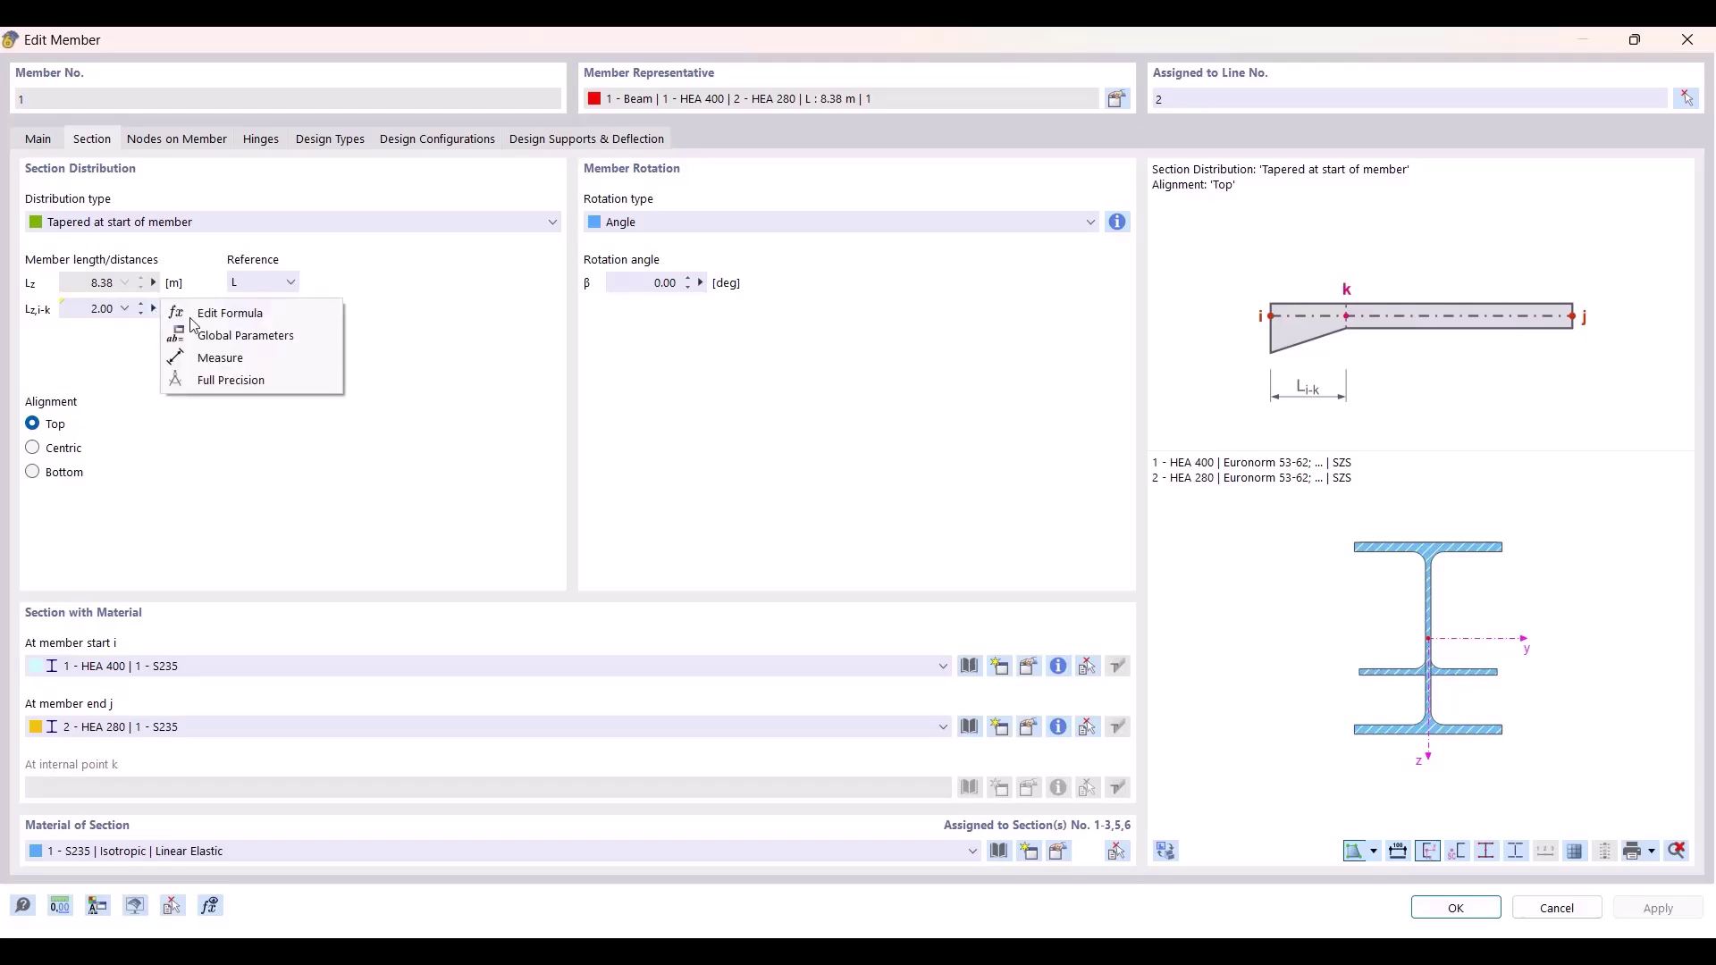
click(230, 313)
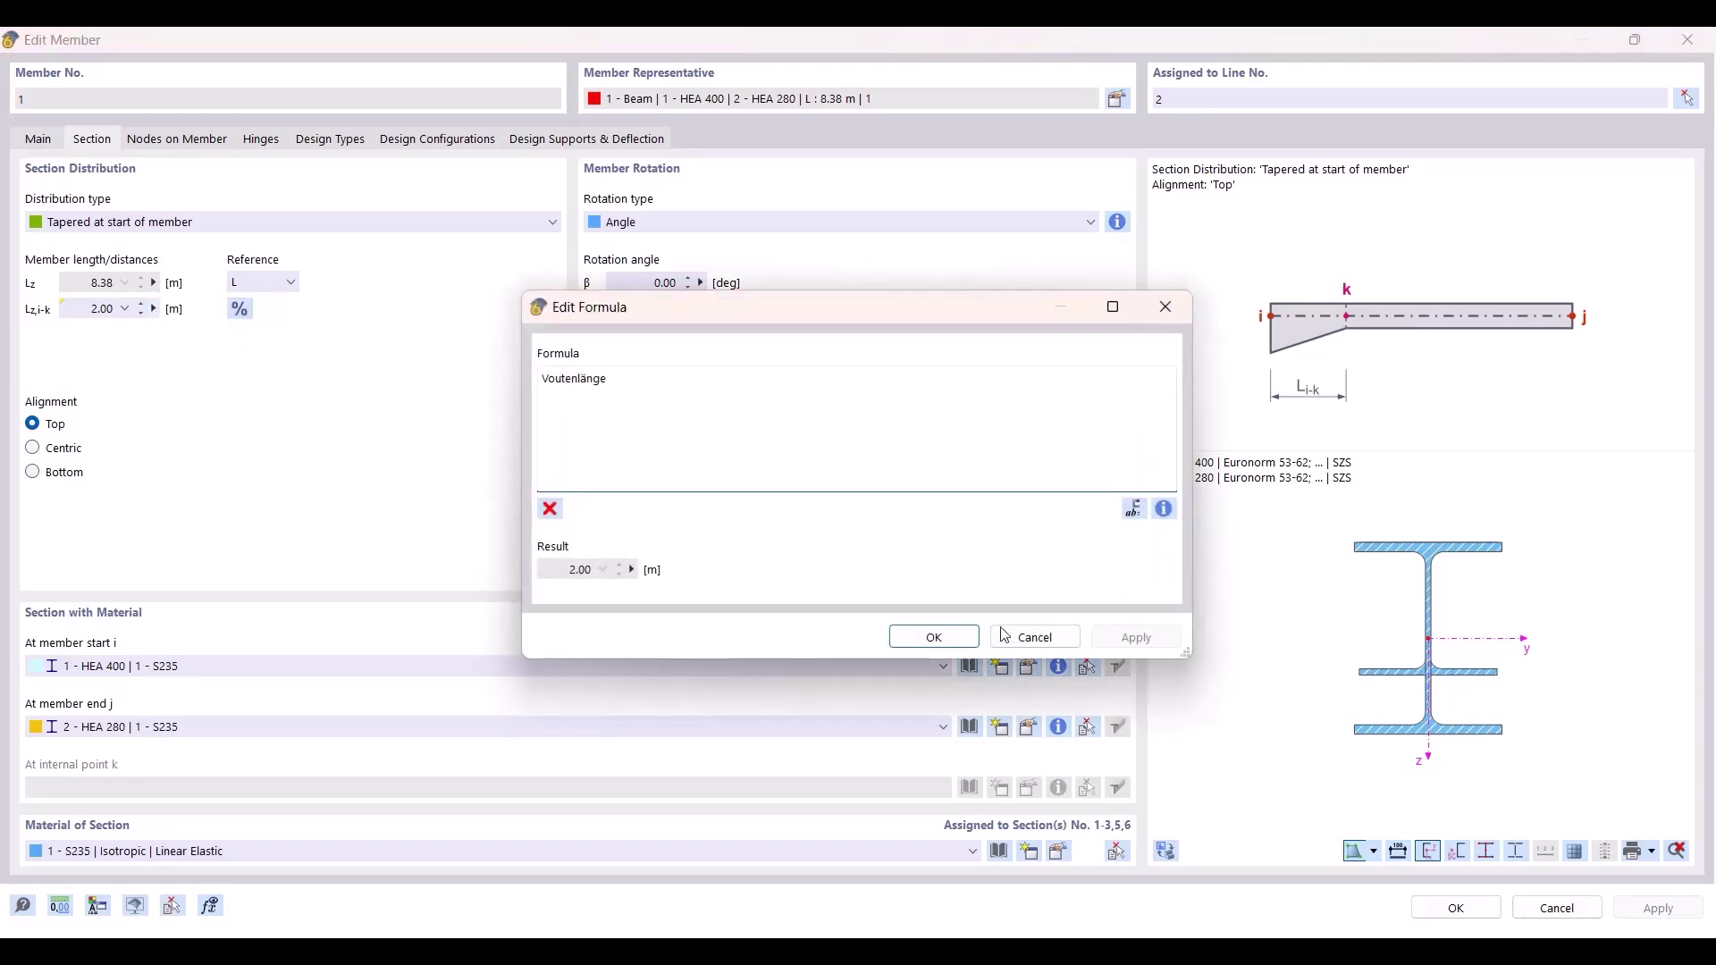
click(1034, 638)
click(1557, 908)
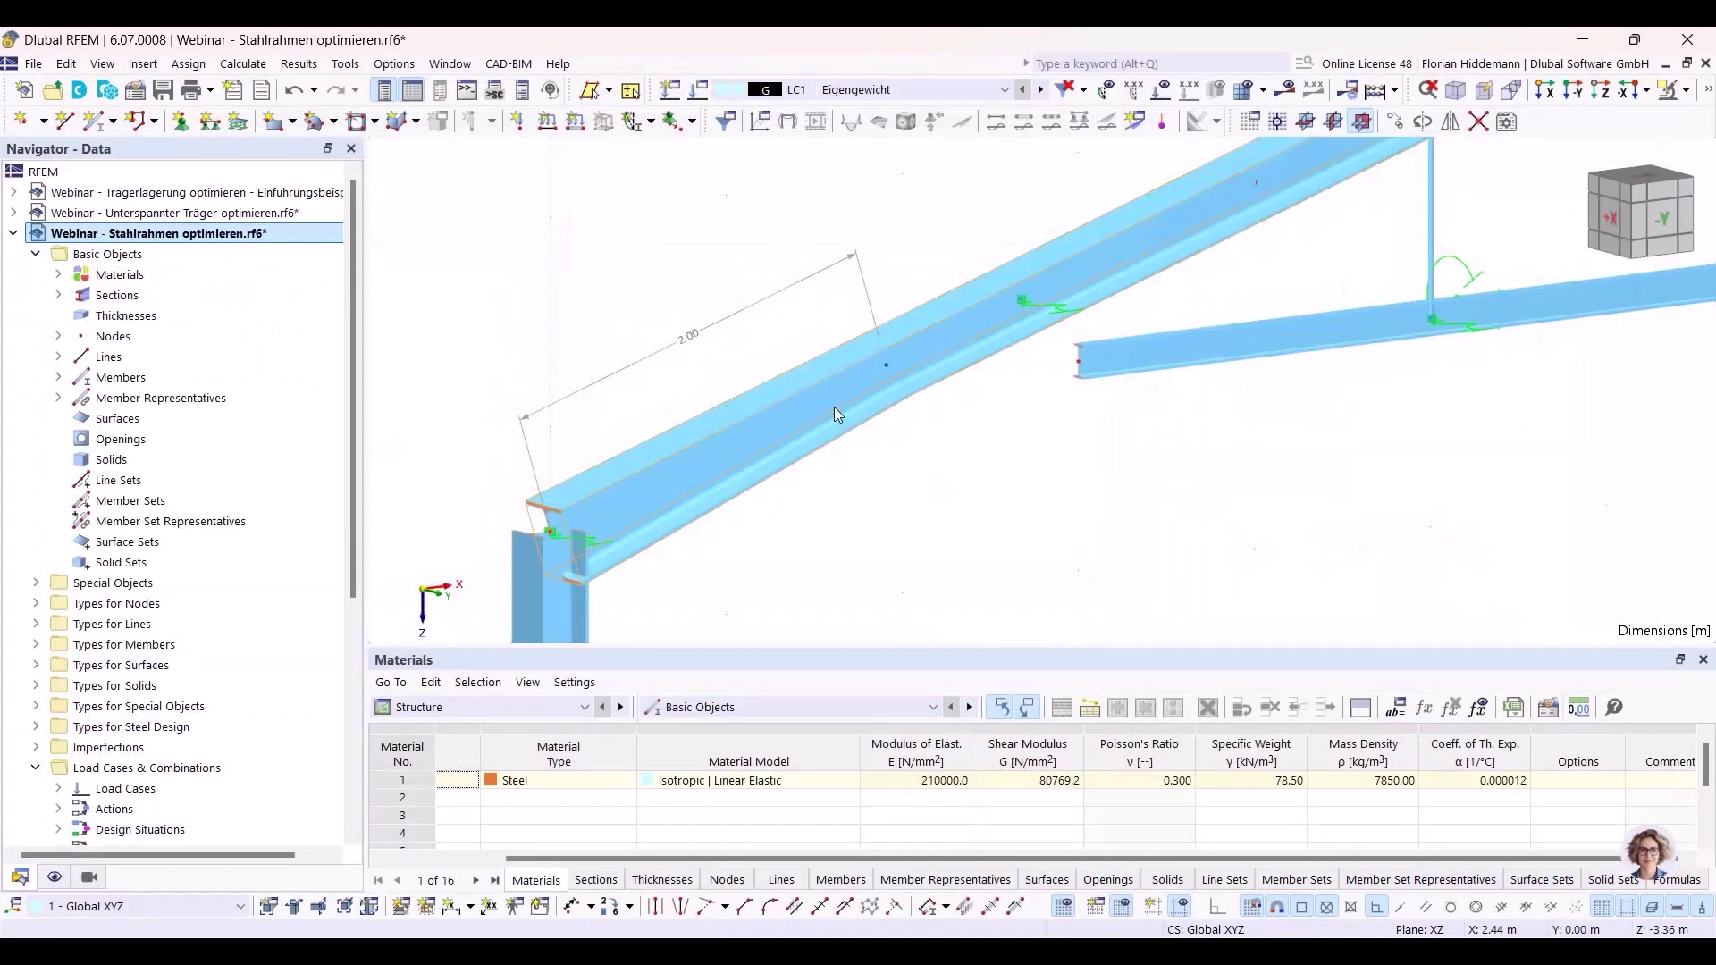
Display the section names on all frame members and check those of the rafter, the suspended beam and its hangers.
middle_drag(1161, 500, 1258, 532)
scroll(1258, 531, down, 5)
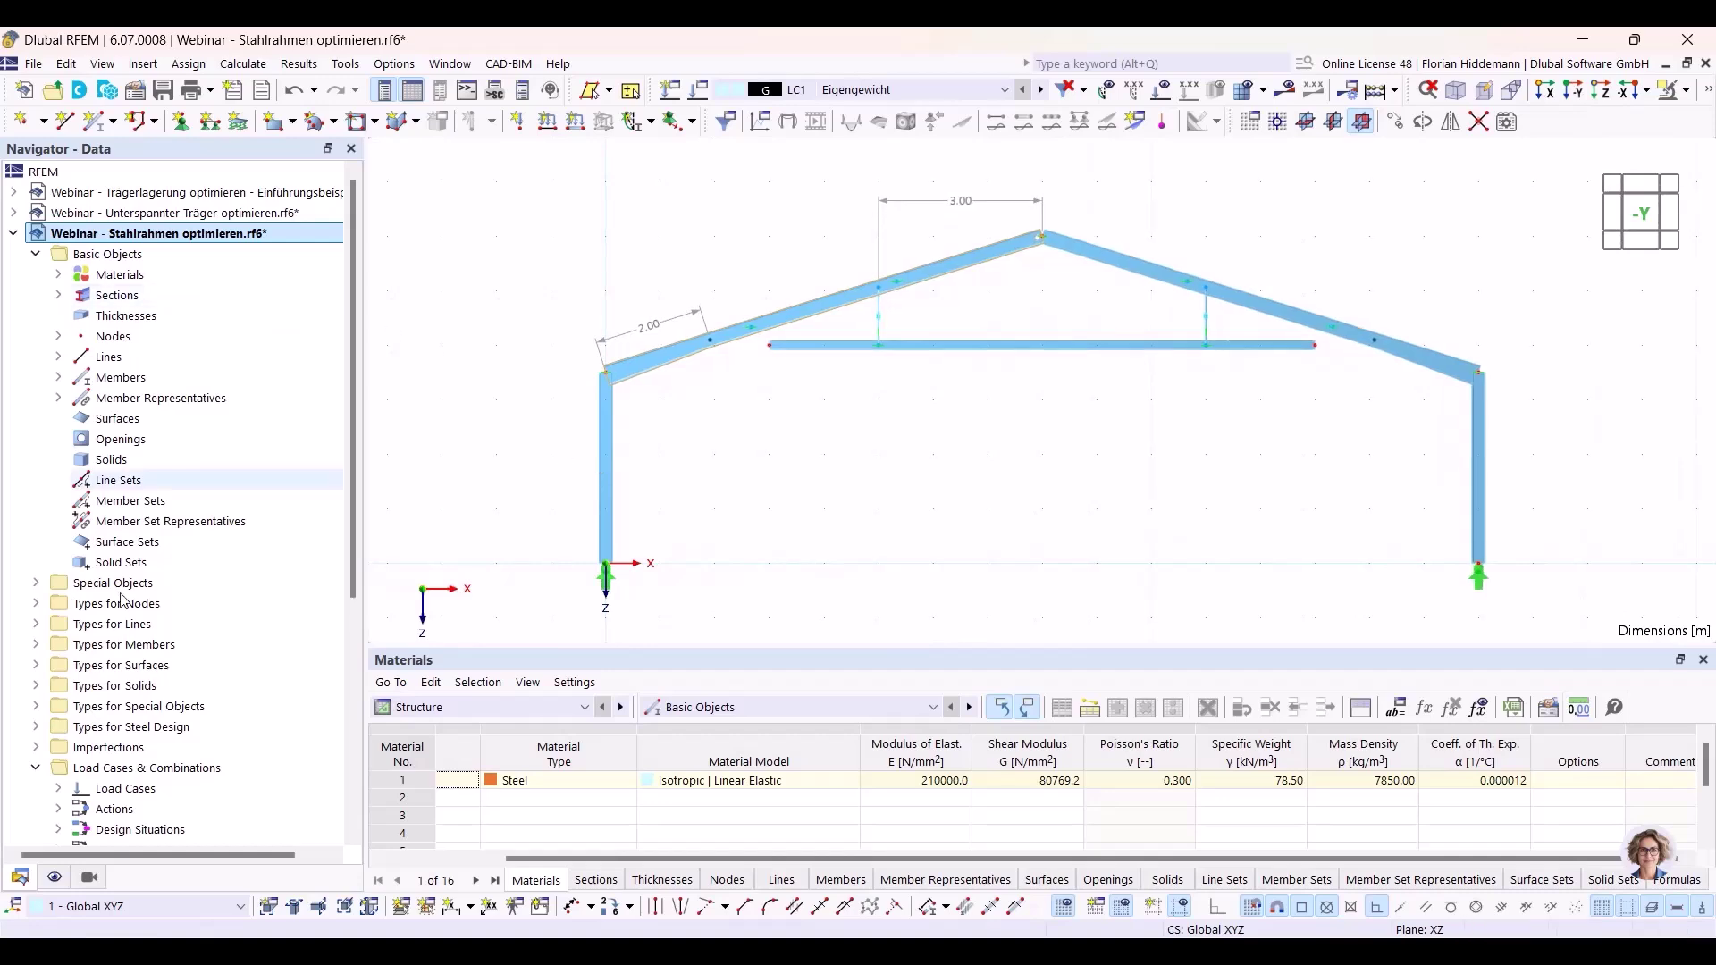
click(55, 877)
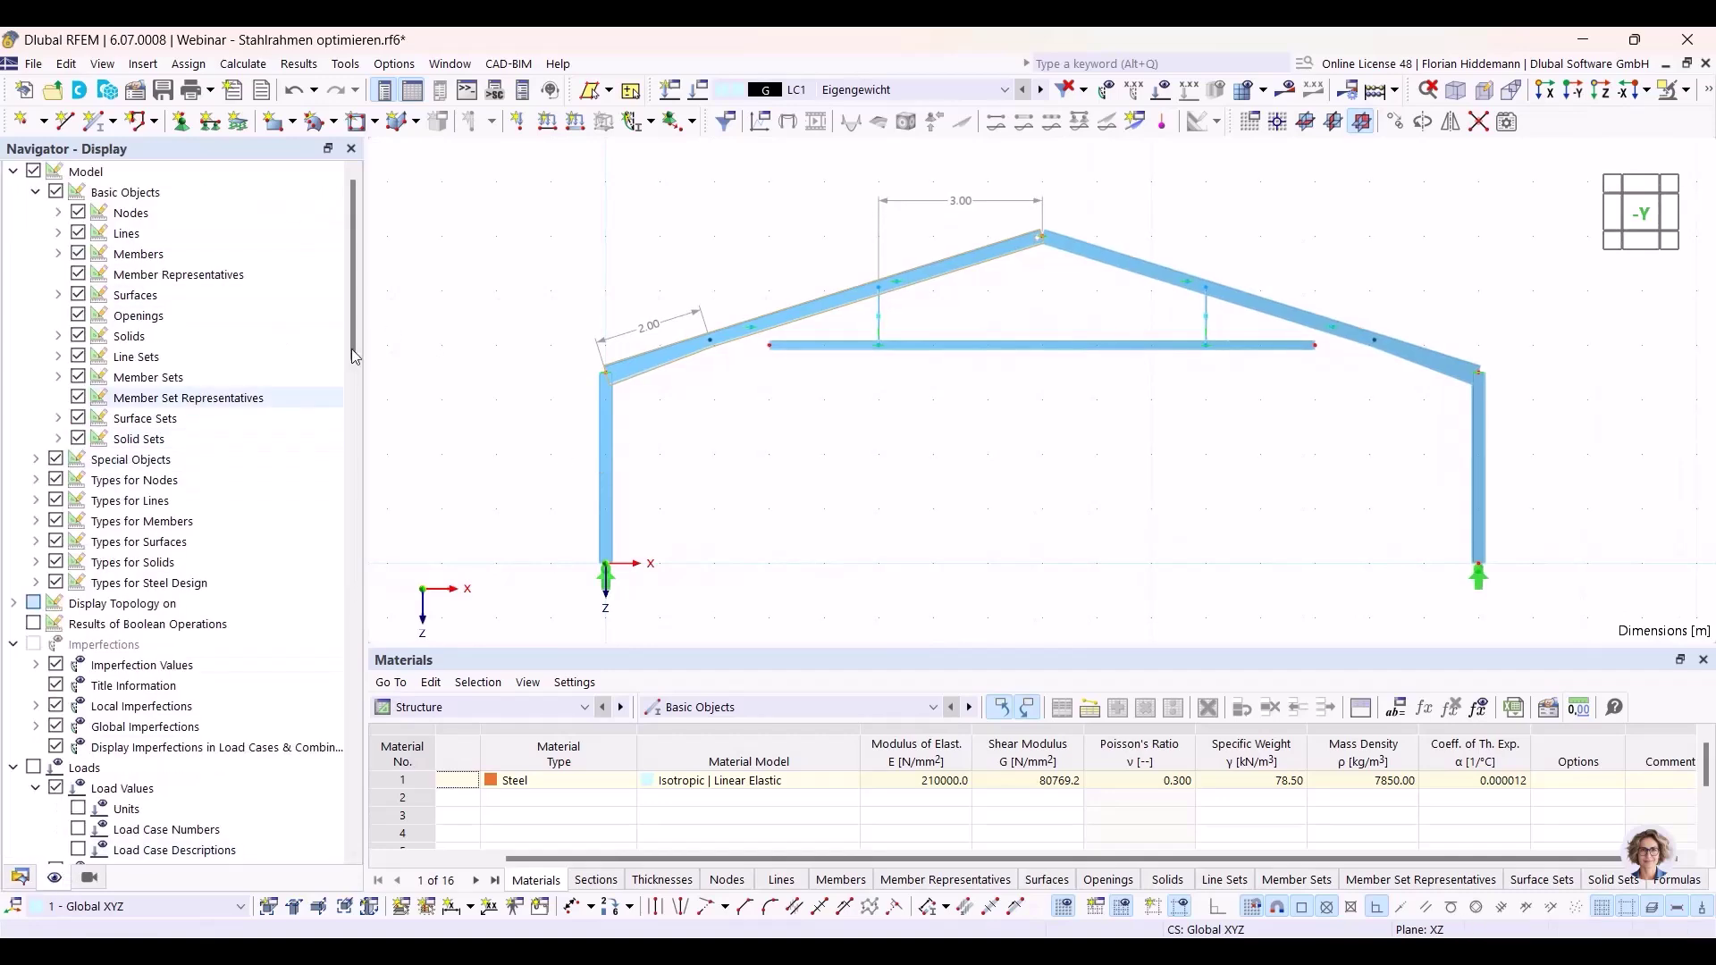
click(58, 254)
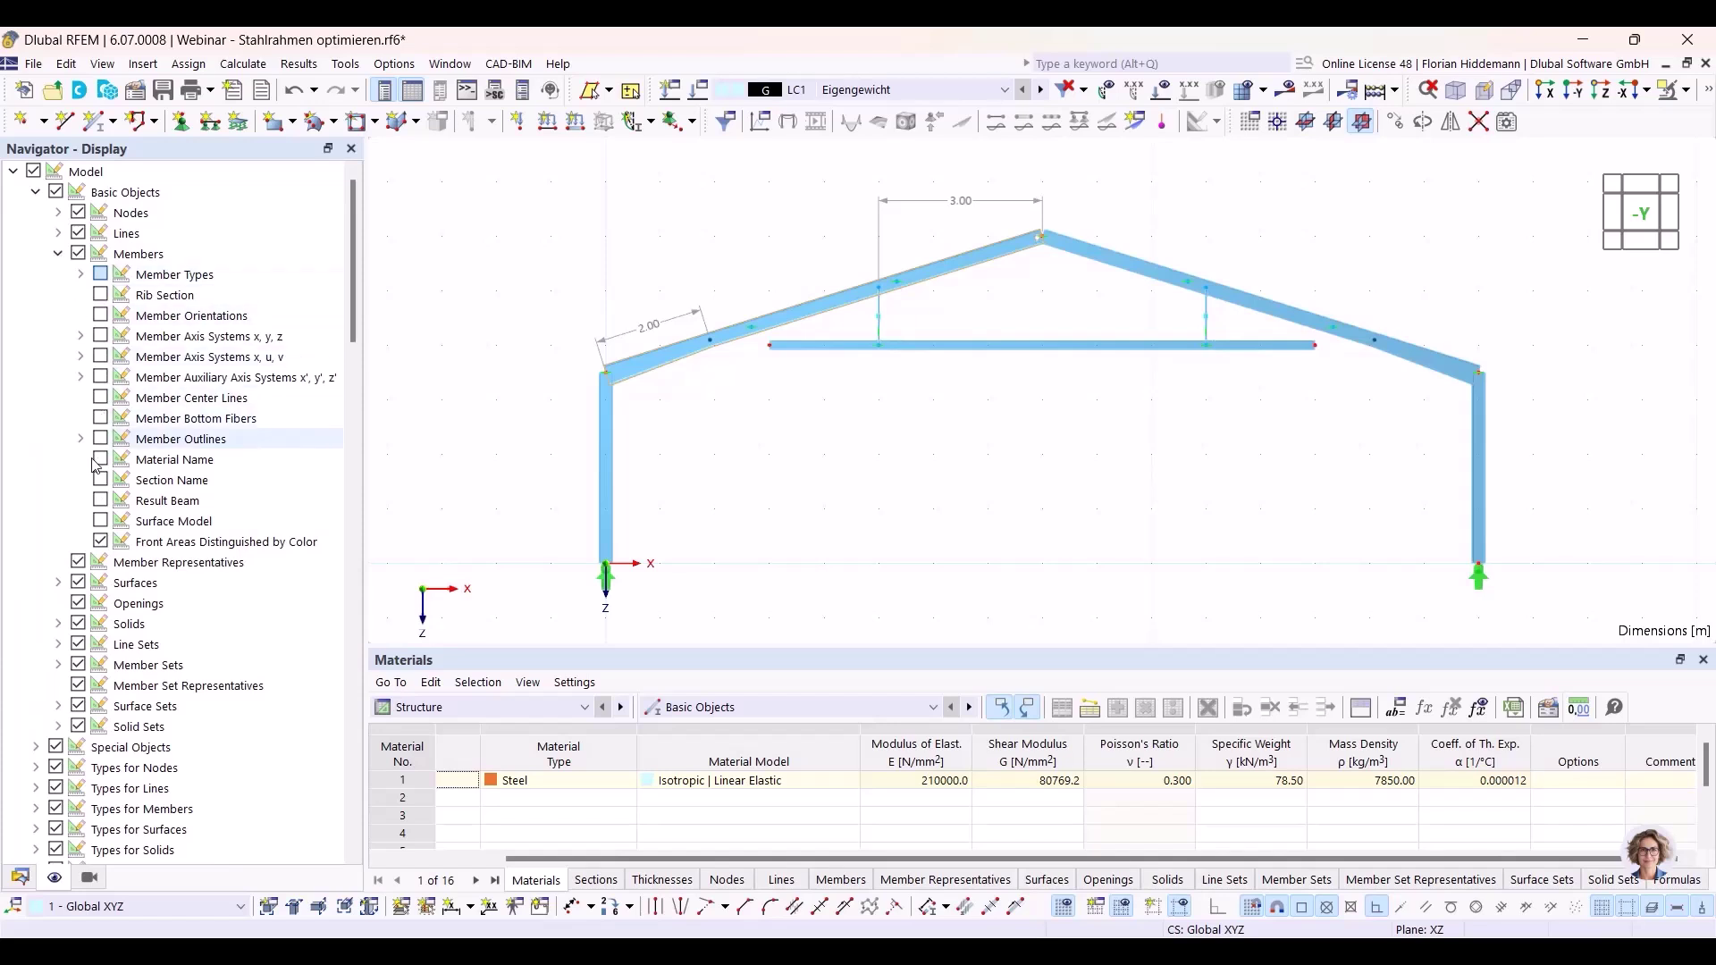
click(101, 482)
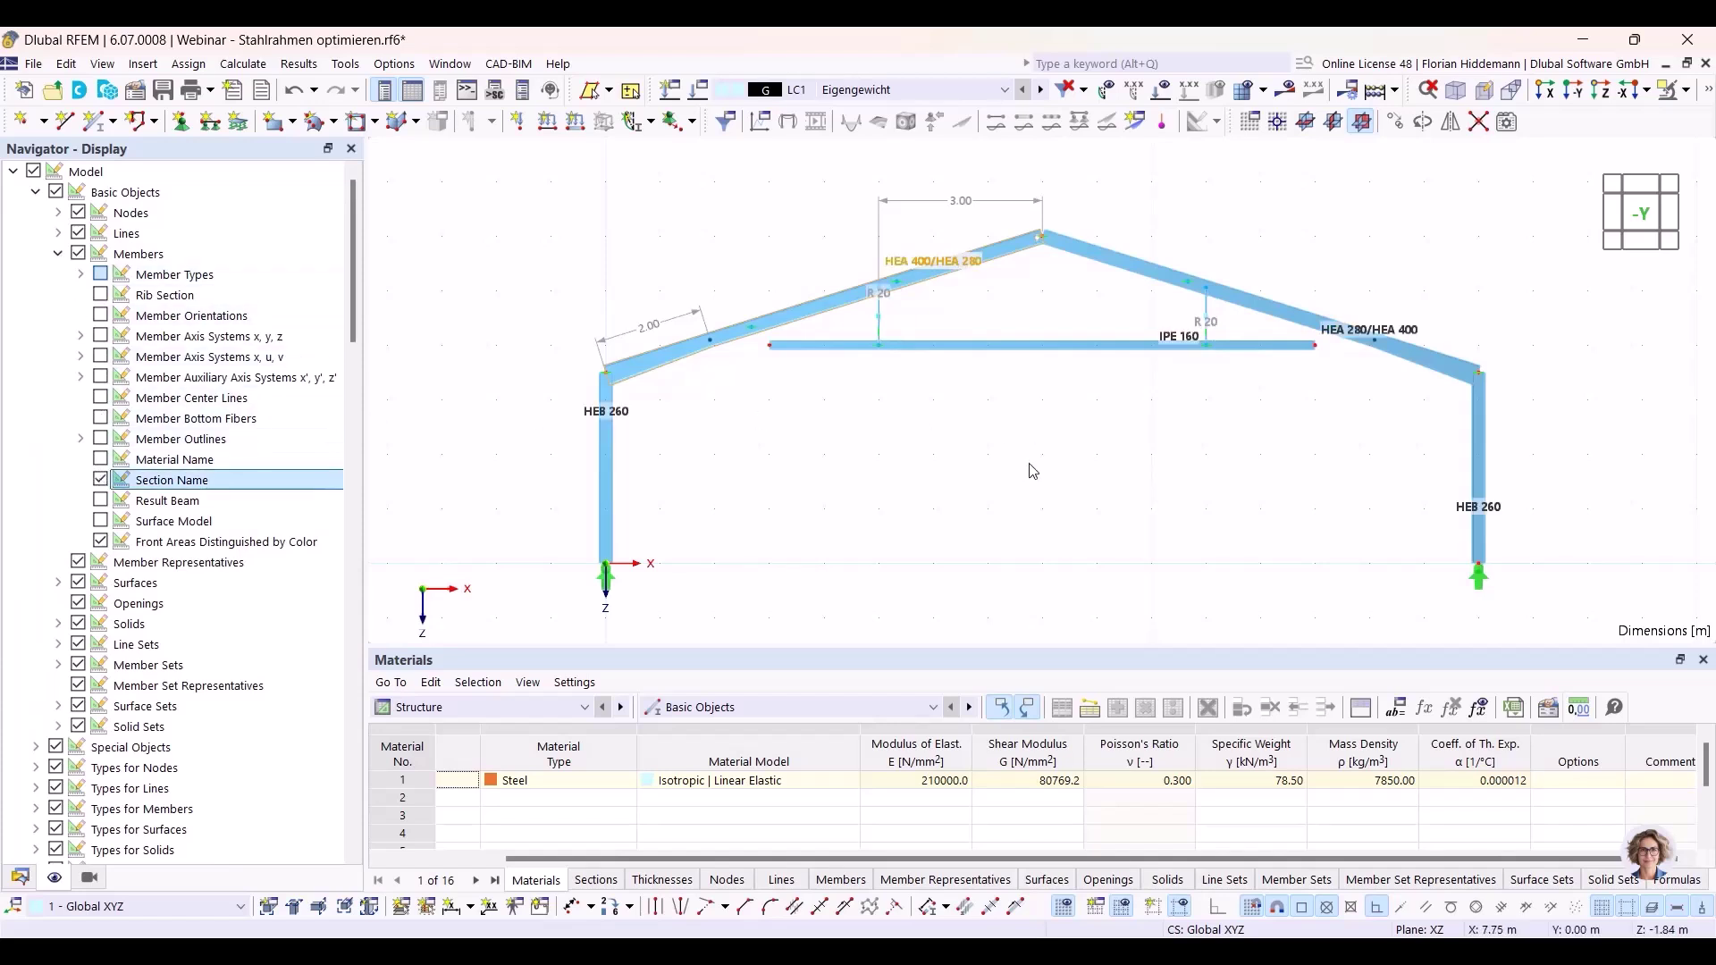
scroll(1033, 470, up, 1)
middle_drag(1120, 452, 1071, 449)
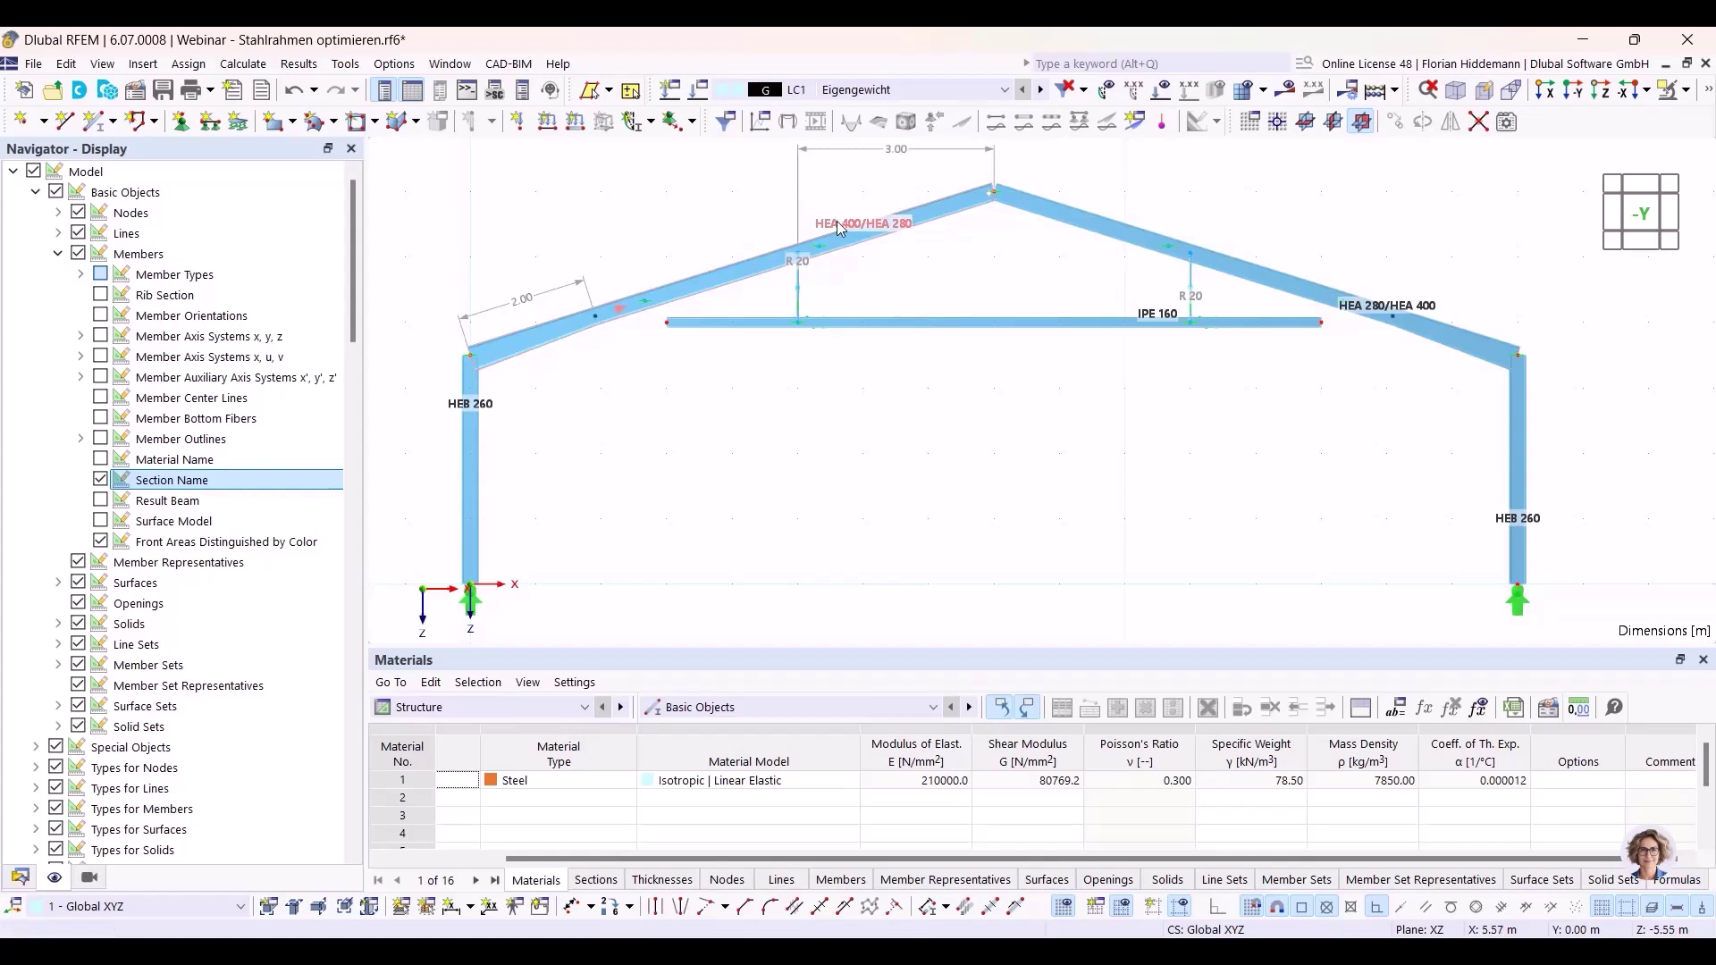
mouse_move(891, 227)
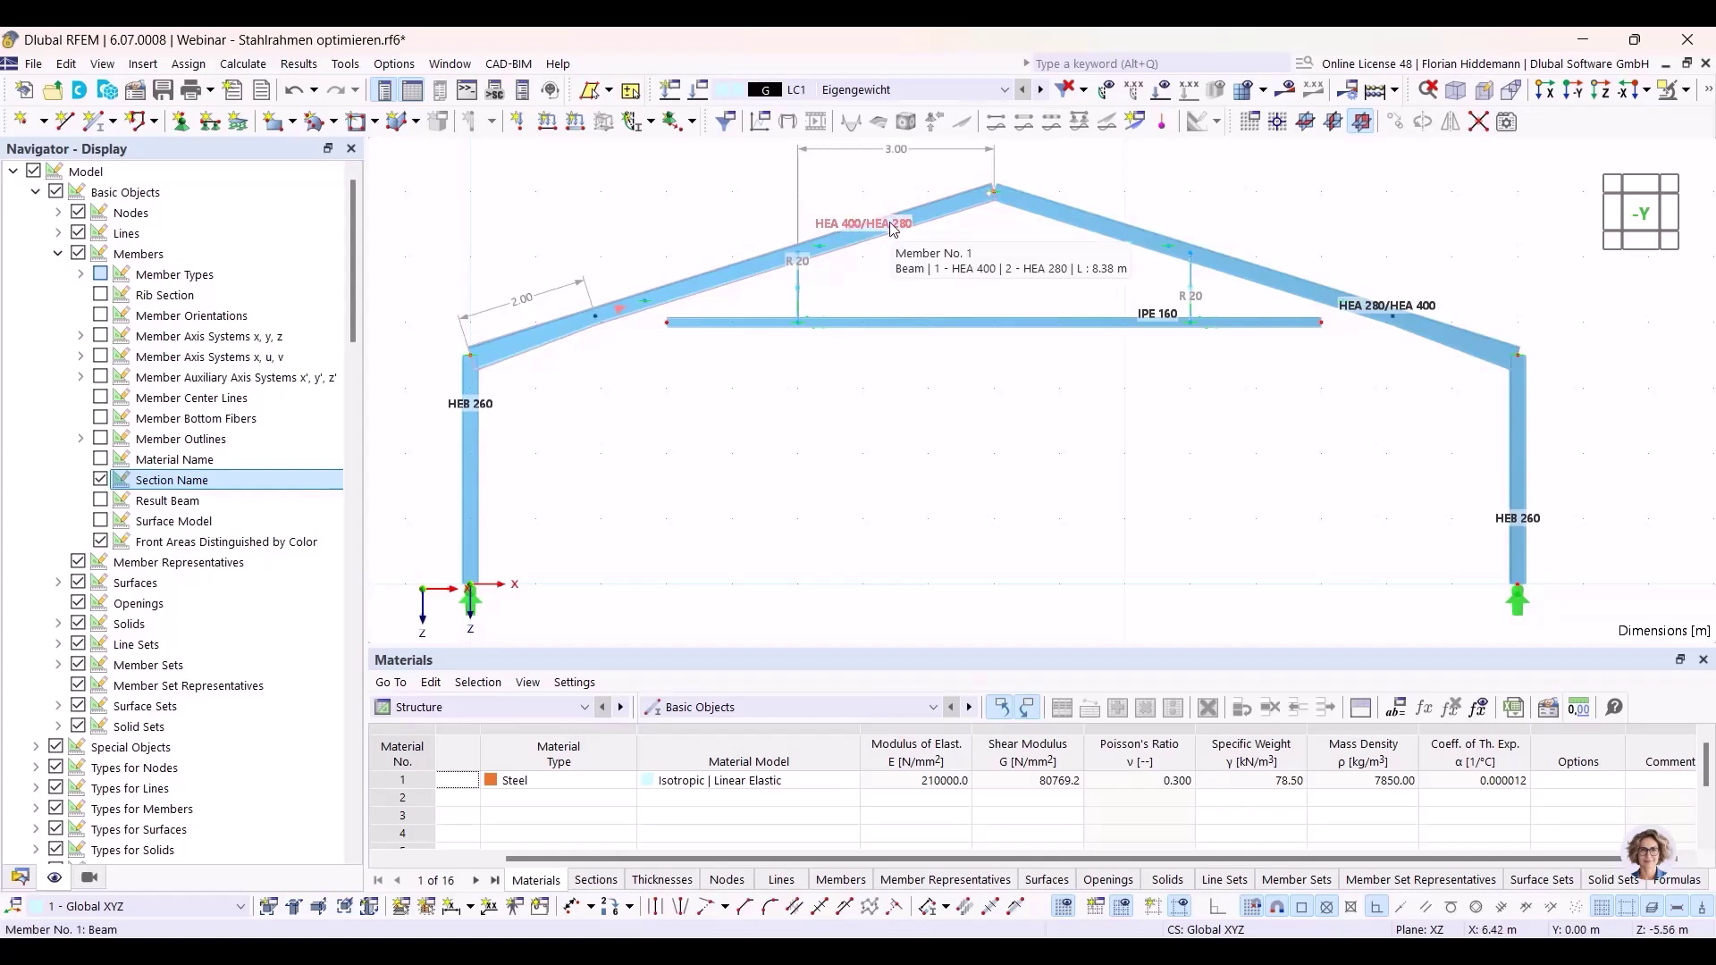
mouse_move(1148, 320)
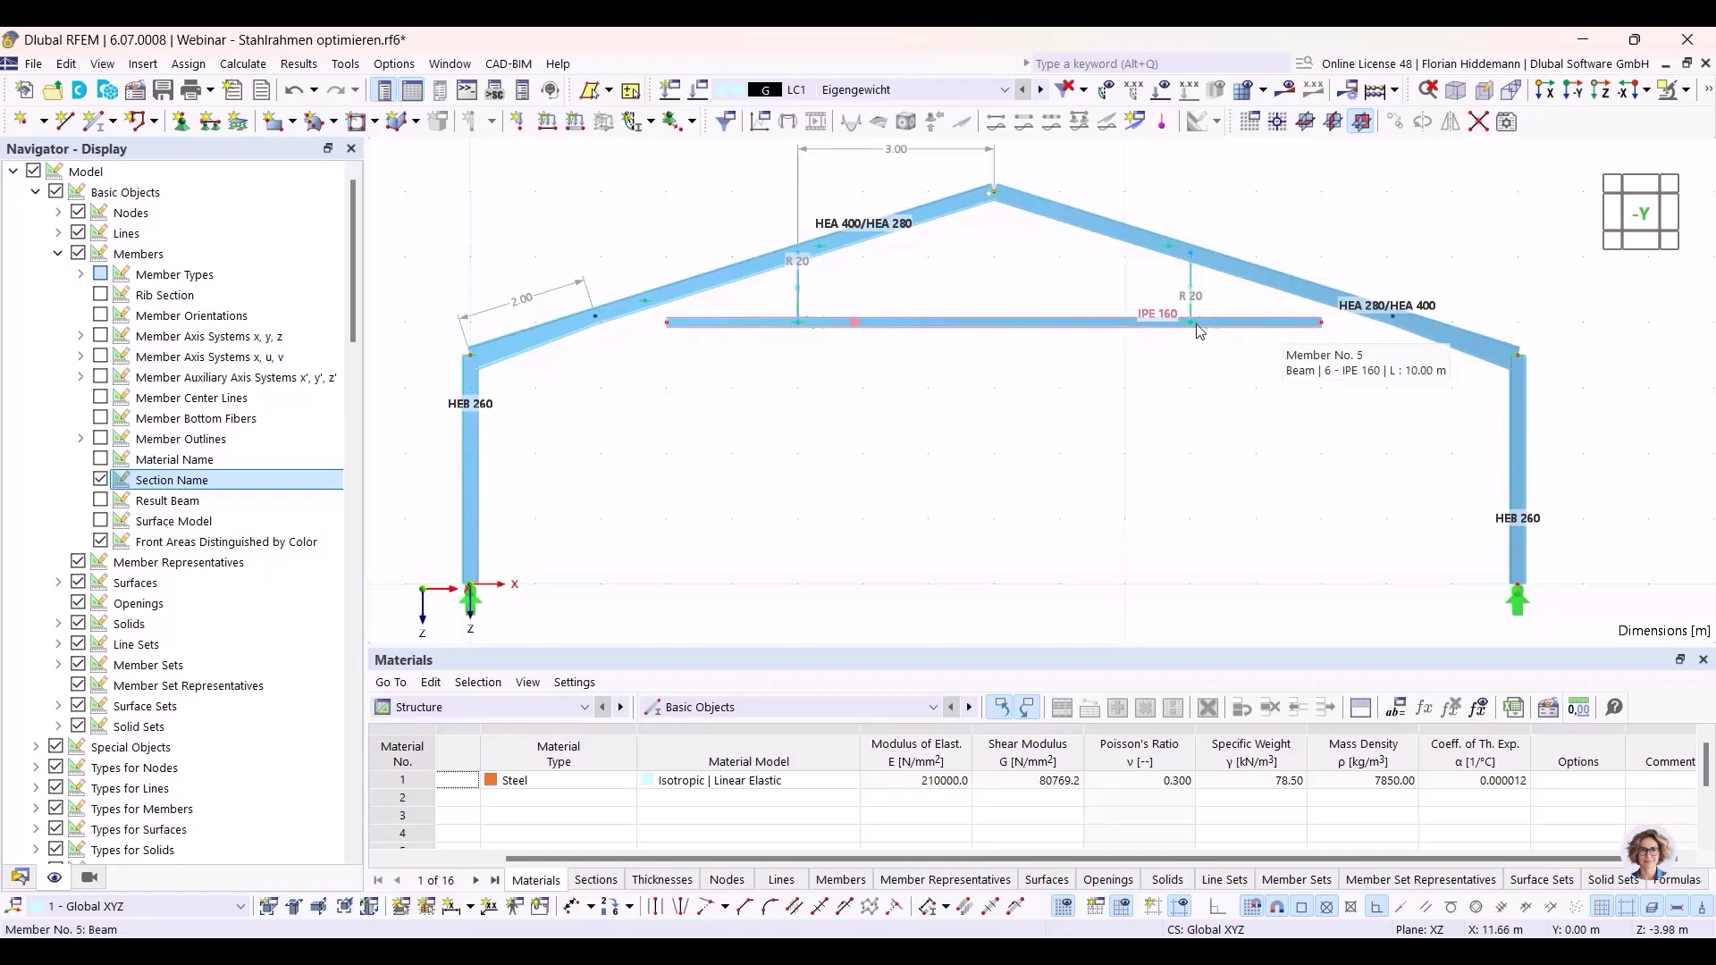
mouse_move(799, 292)
mouse_move(962, 330)
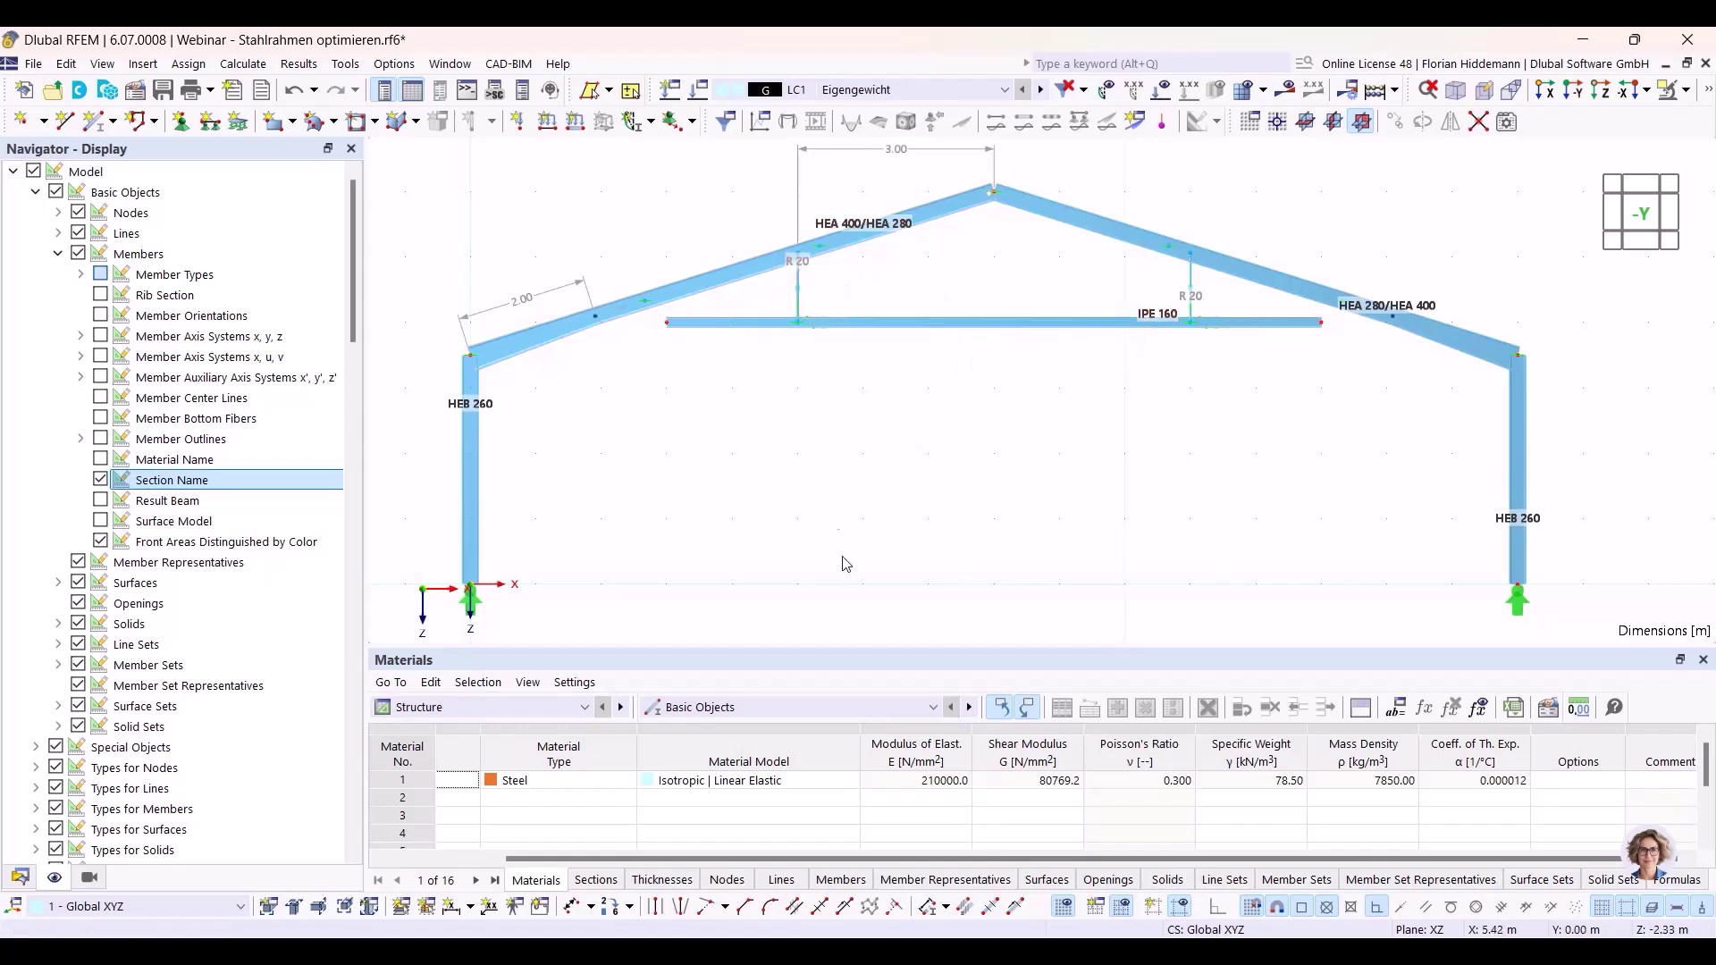
Enlarge the table area, list the model's cross-sections and check the HEA 400 entry without changing it.
drag(696, 649, 695, 557)
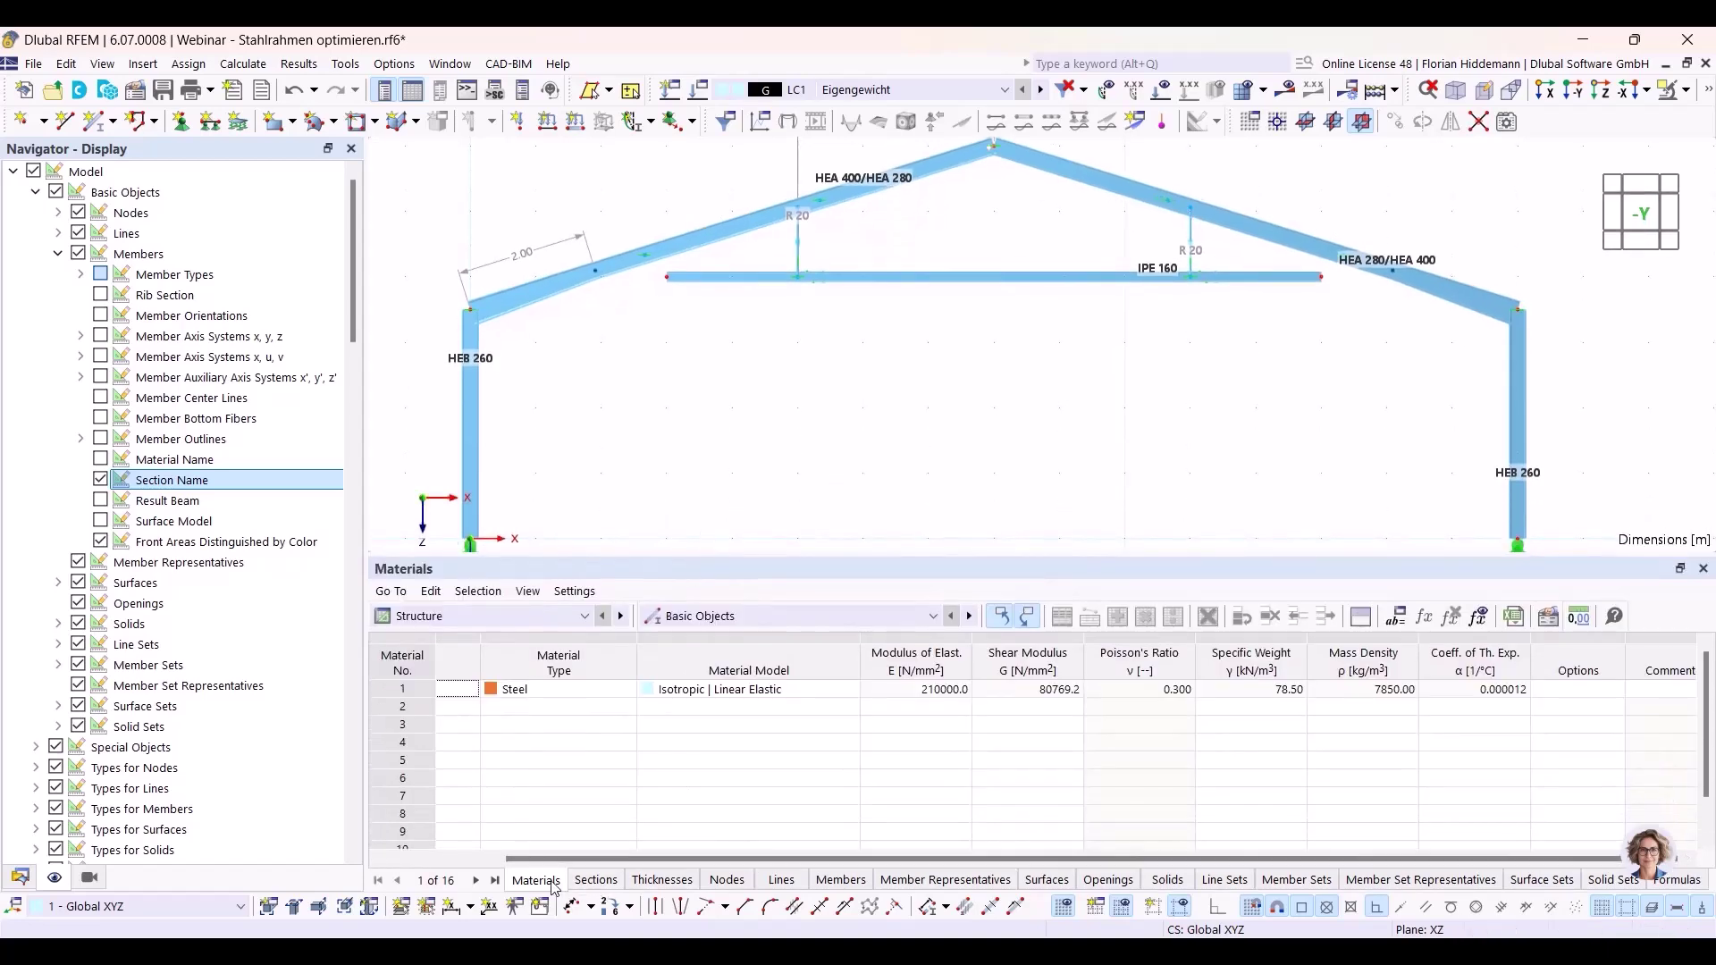
click(592, 882)
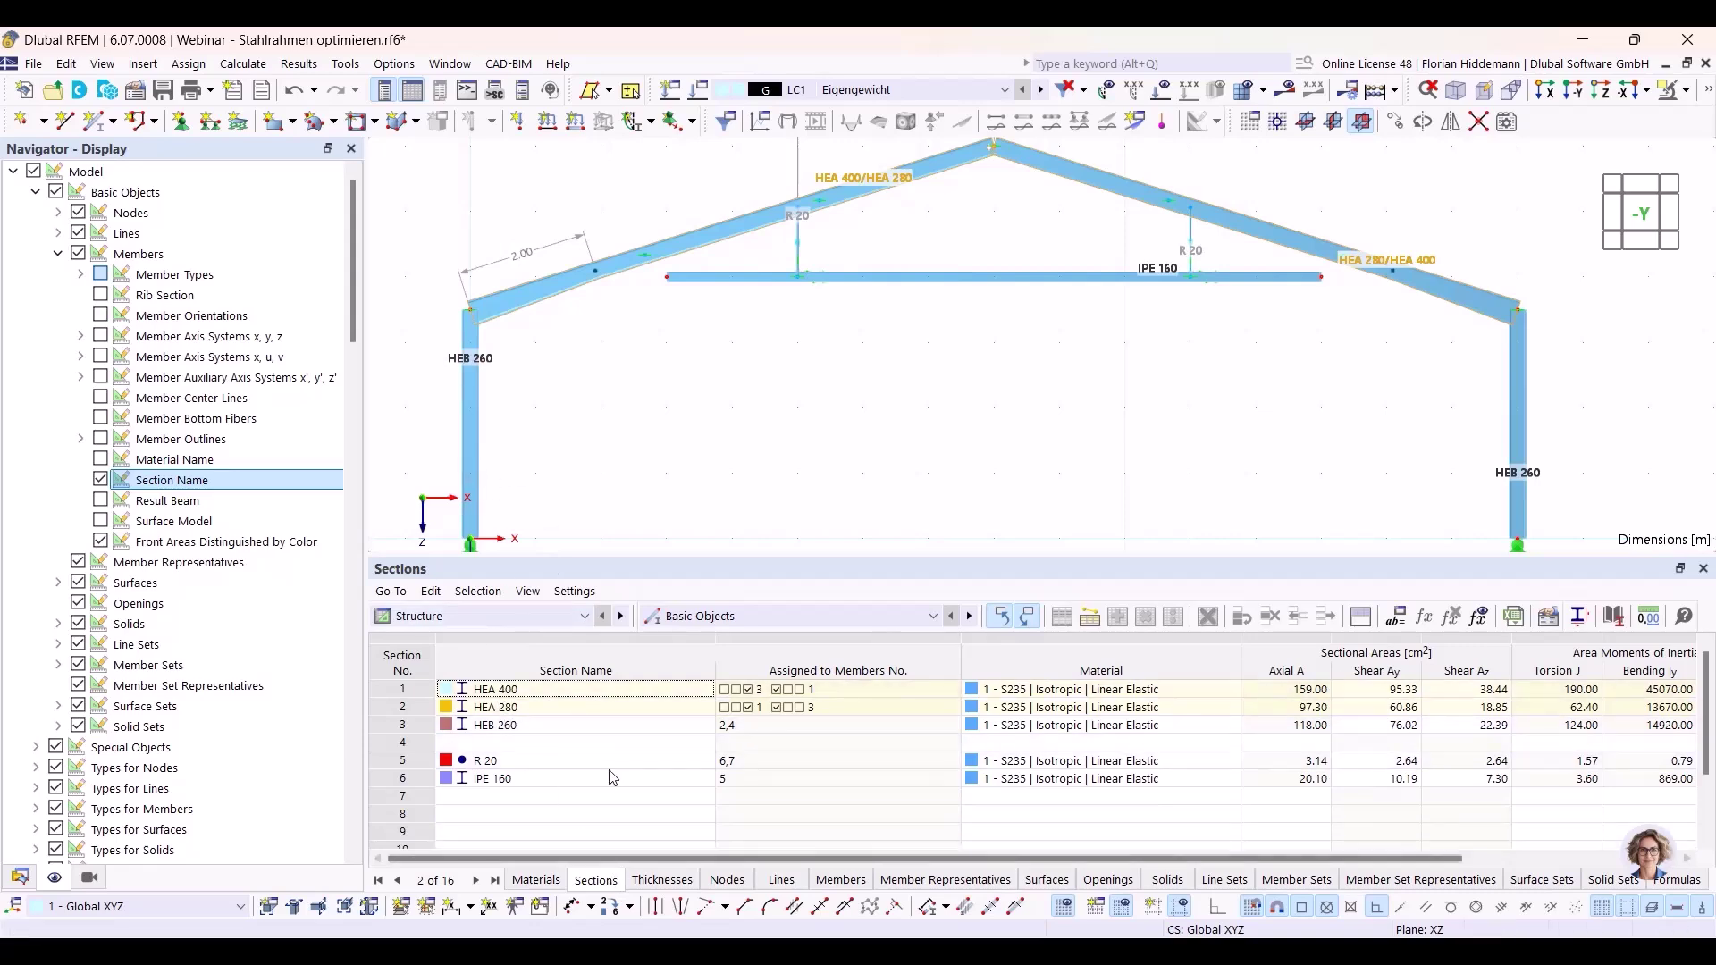
click(703, 693)
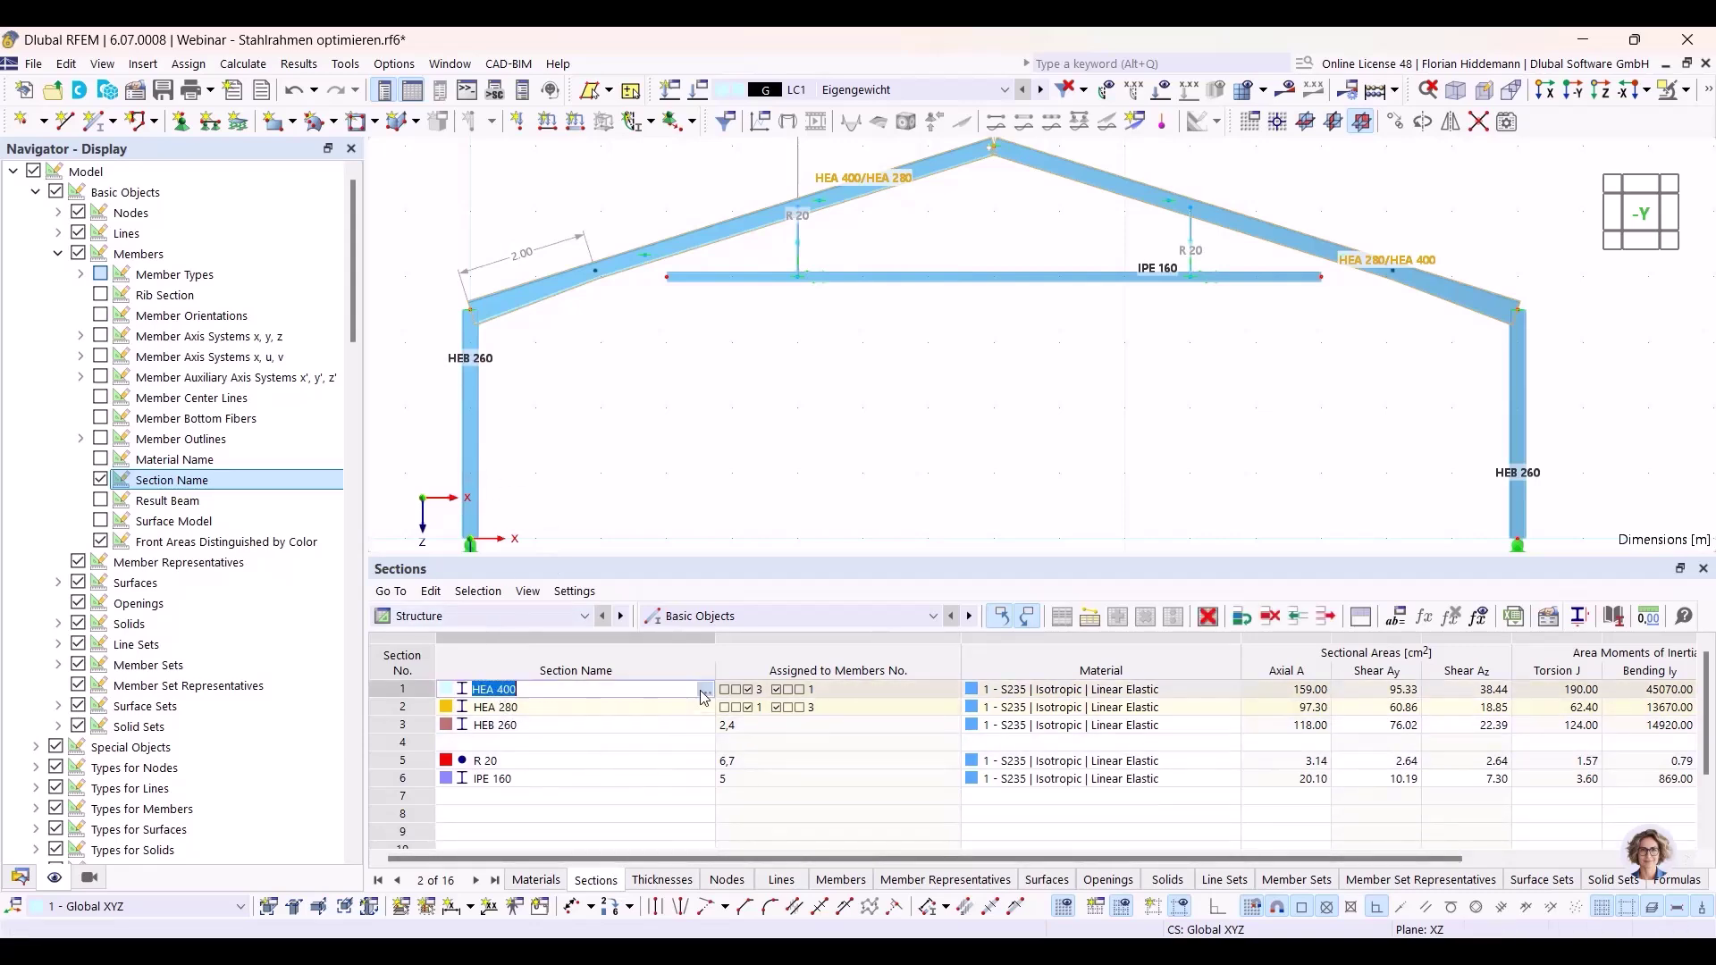
click(703, 694)
key(Escape)
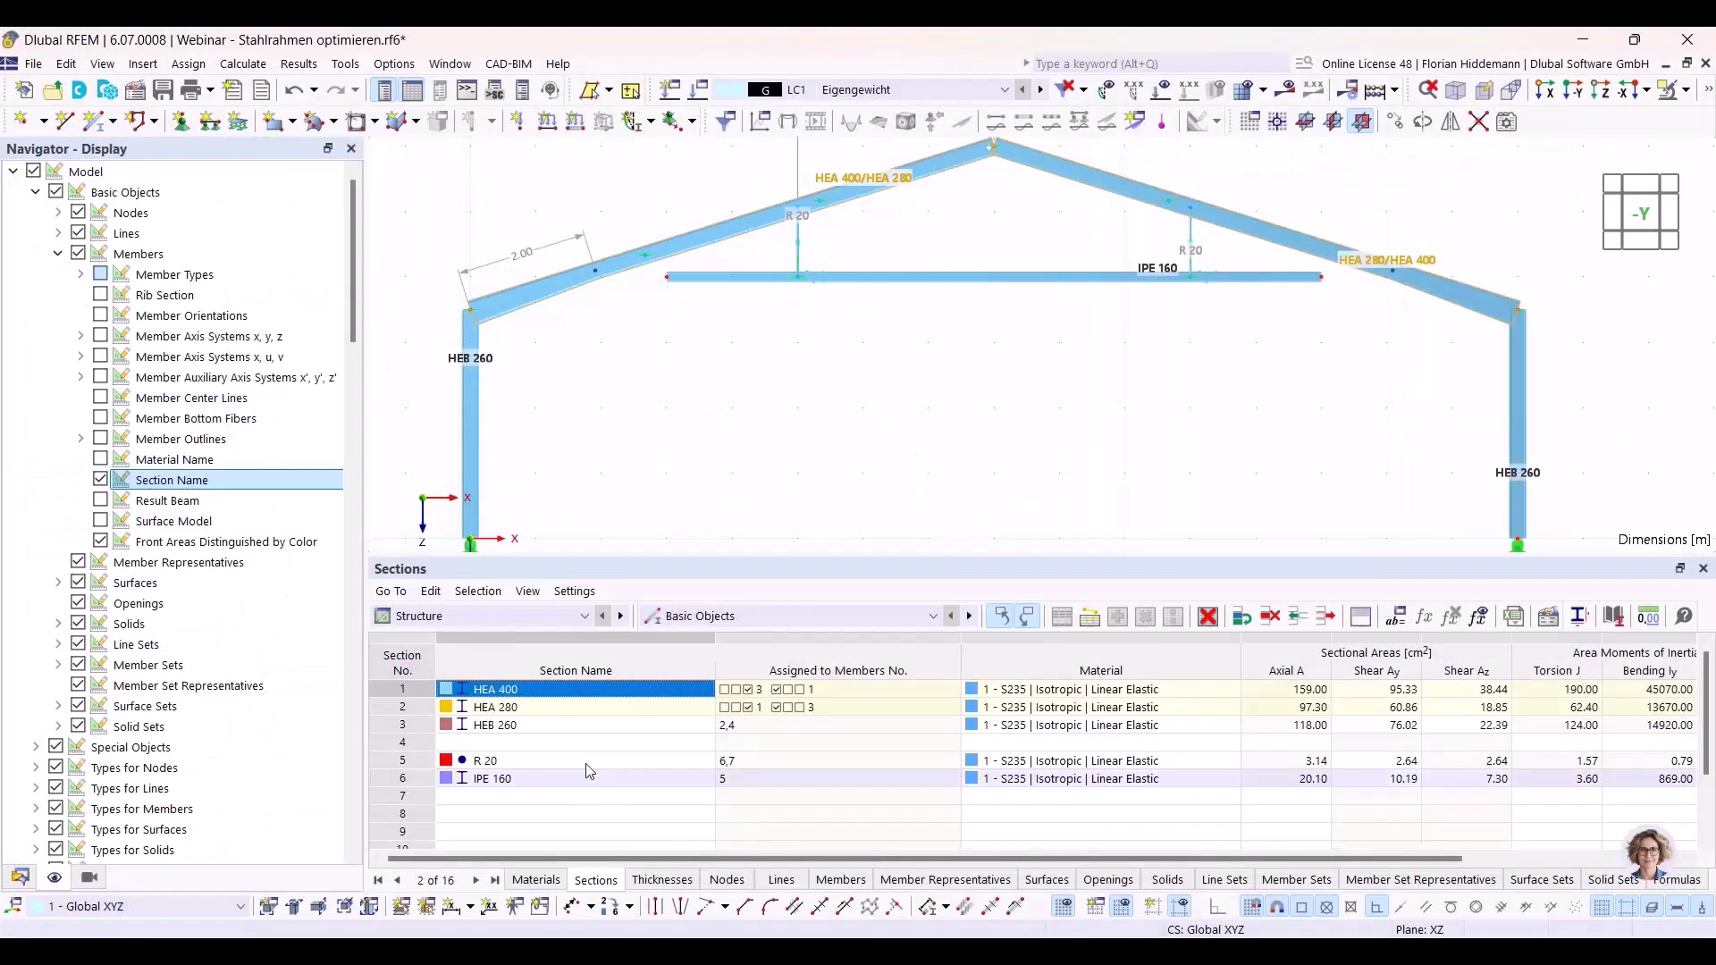
Open the HEA 400 section's properties and check which frame members use the HEA 280, IPE 160, HEB 260 and R 20 sections.
drag(632, 865, 1117, 865)
click(1522, 693)
double_click(1522, 694)
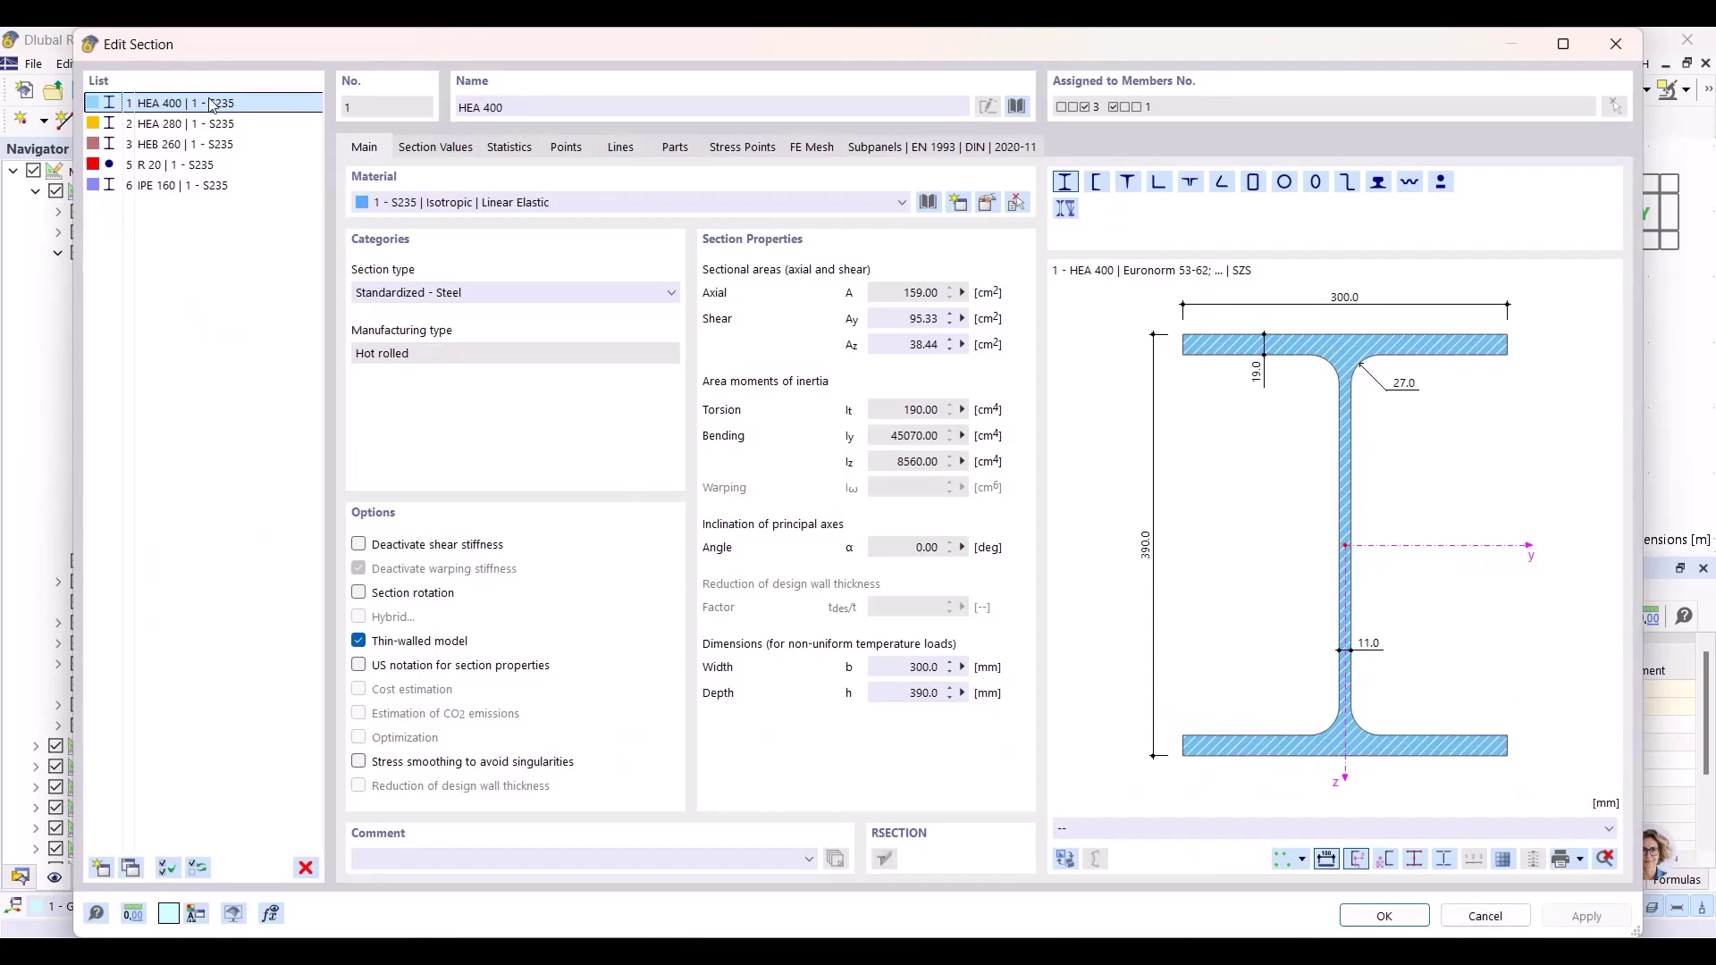
drag(226, 55, 484, 594)
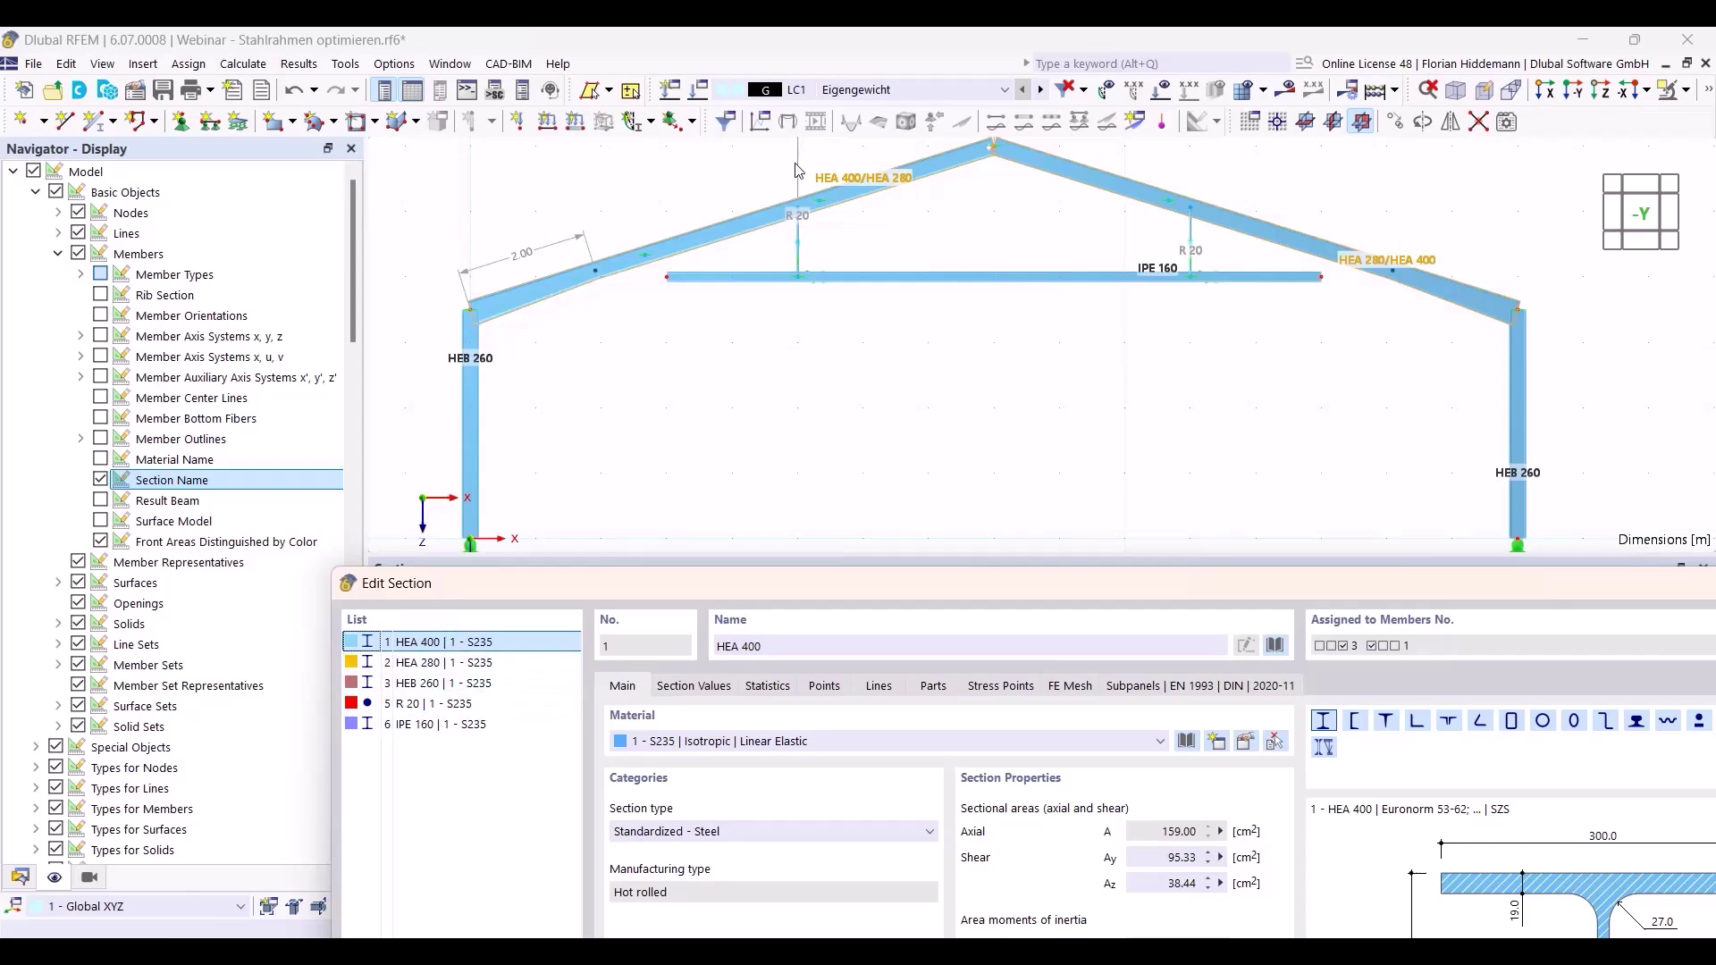
click(432, 665)
click(1006, 276)
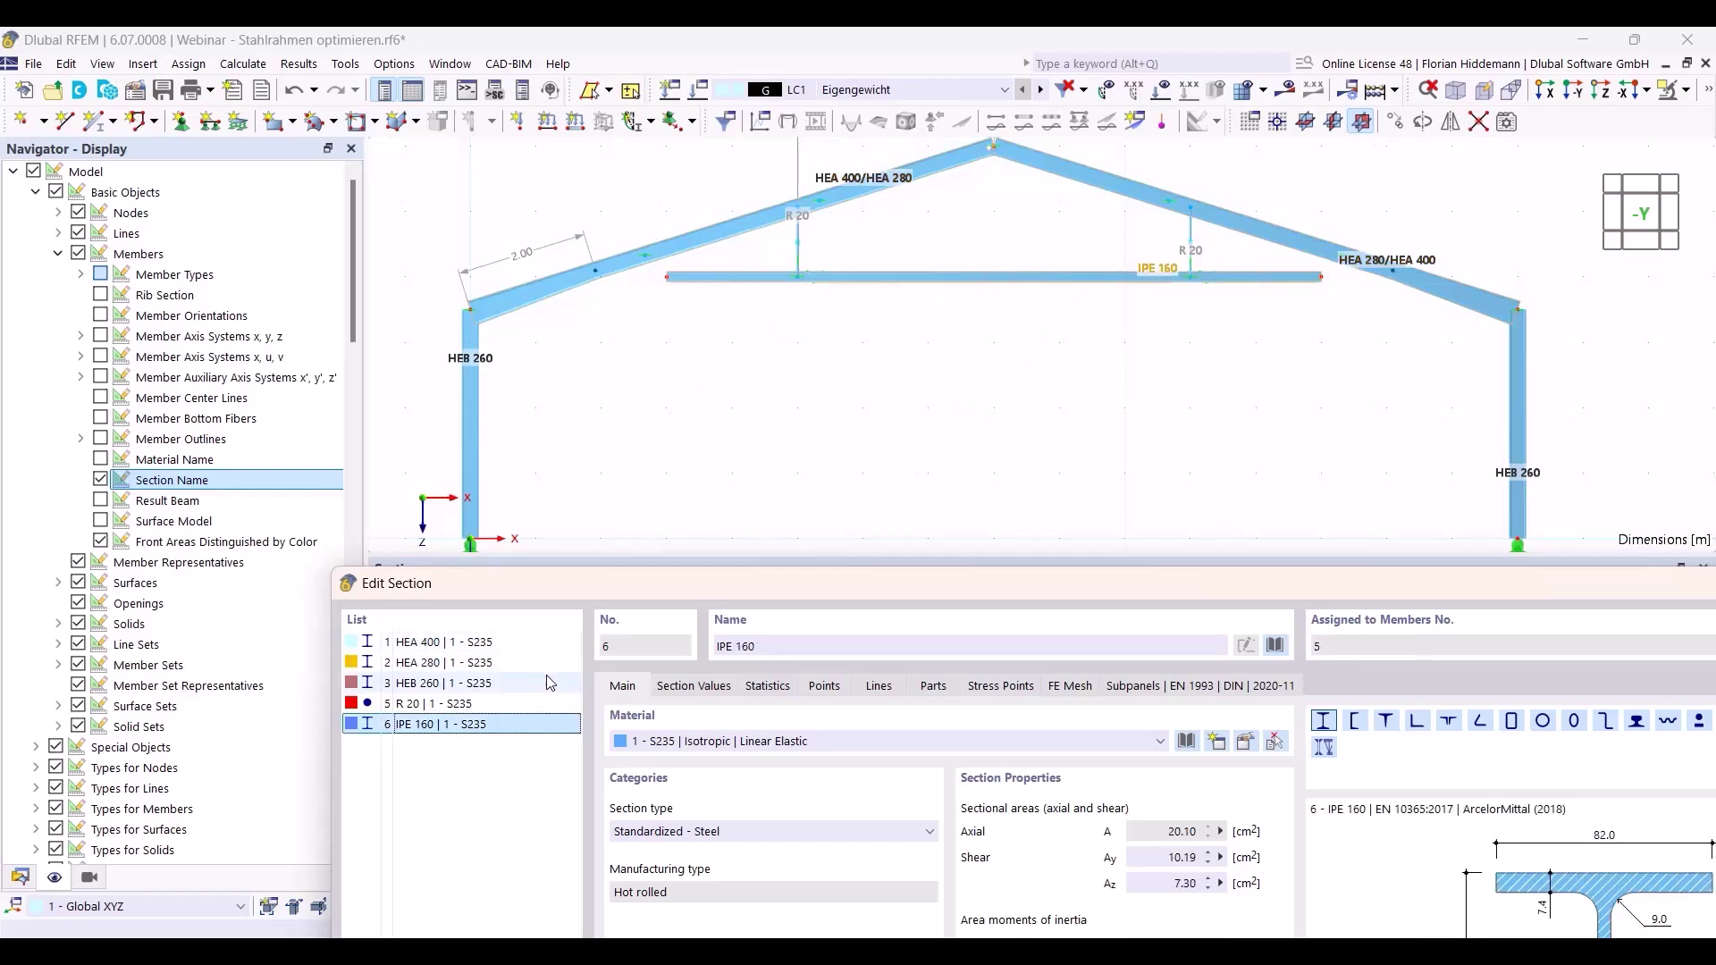
click(471, 375)
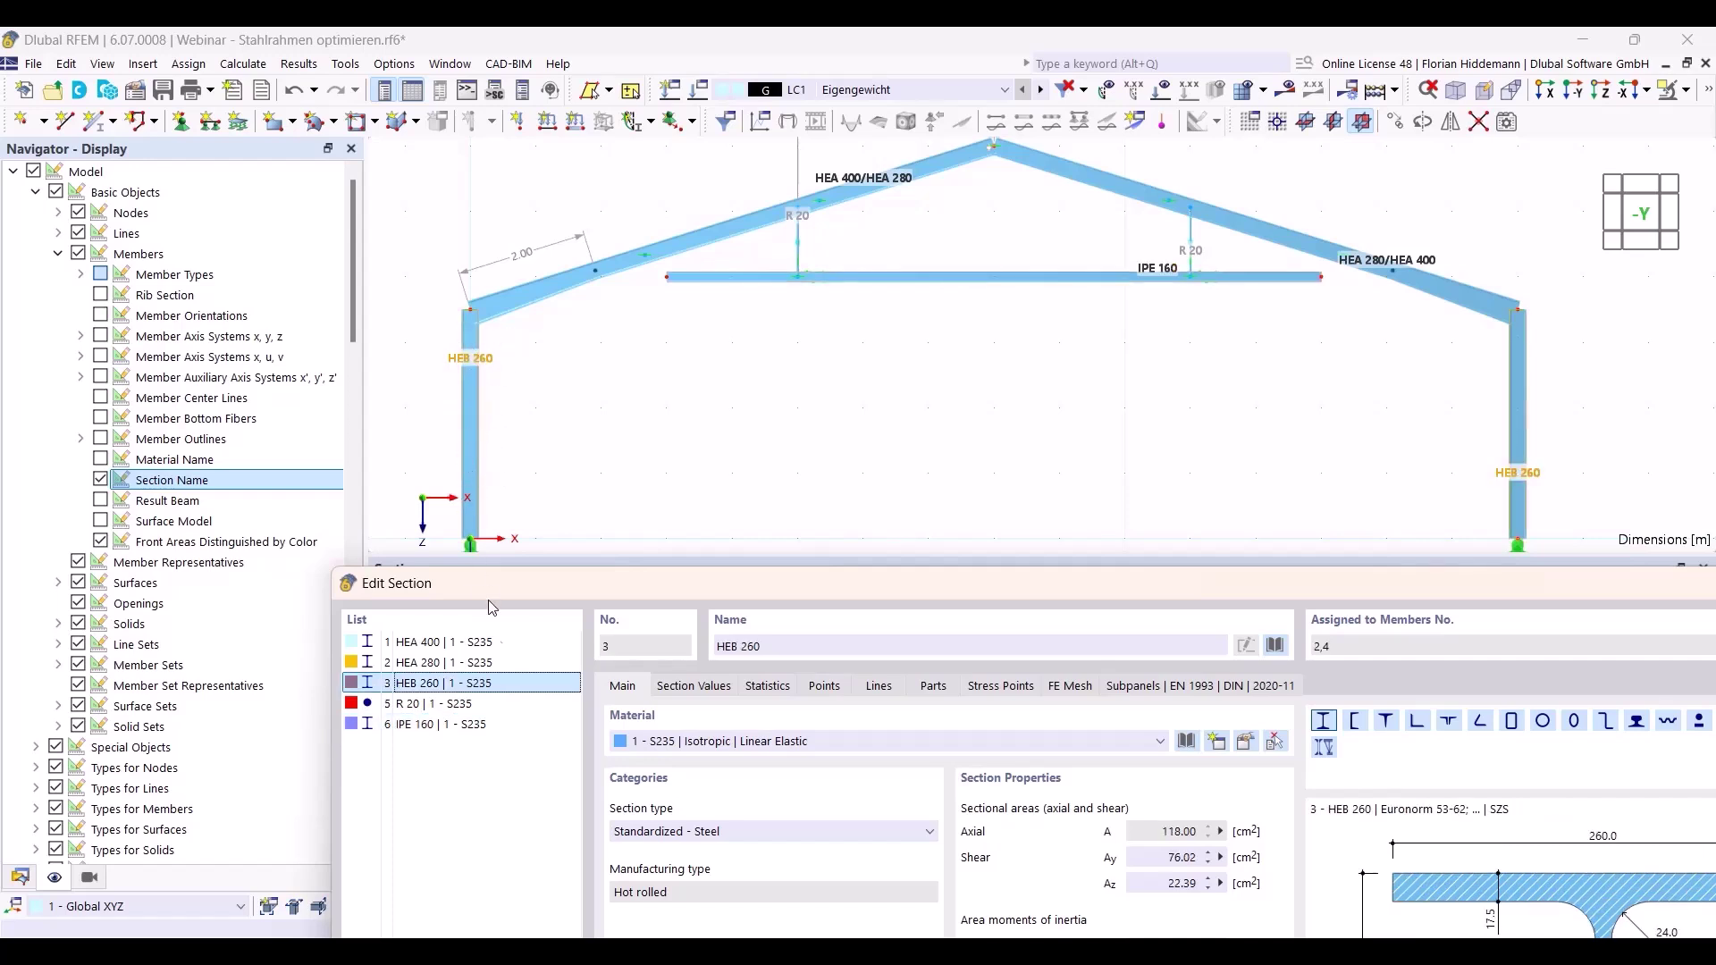
drag(539, 588, 401, 594)
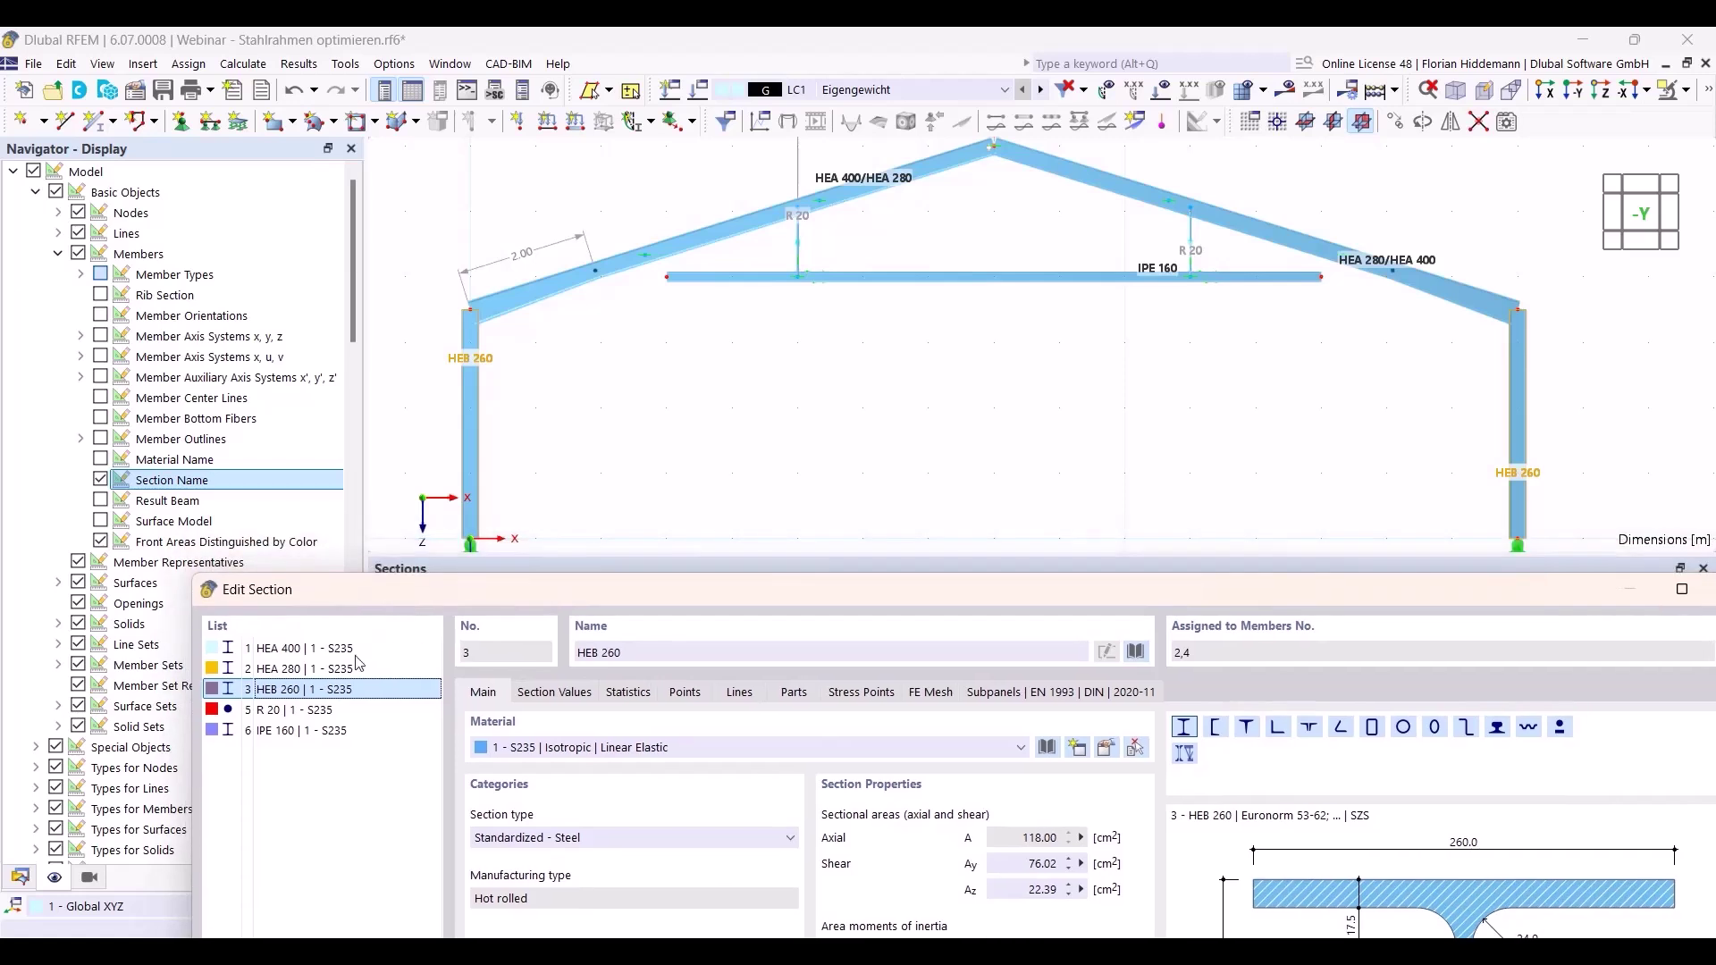
click(284, 712)
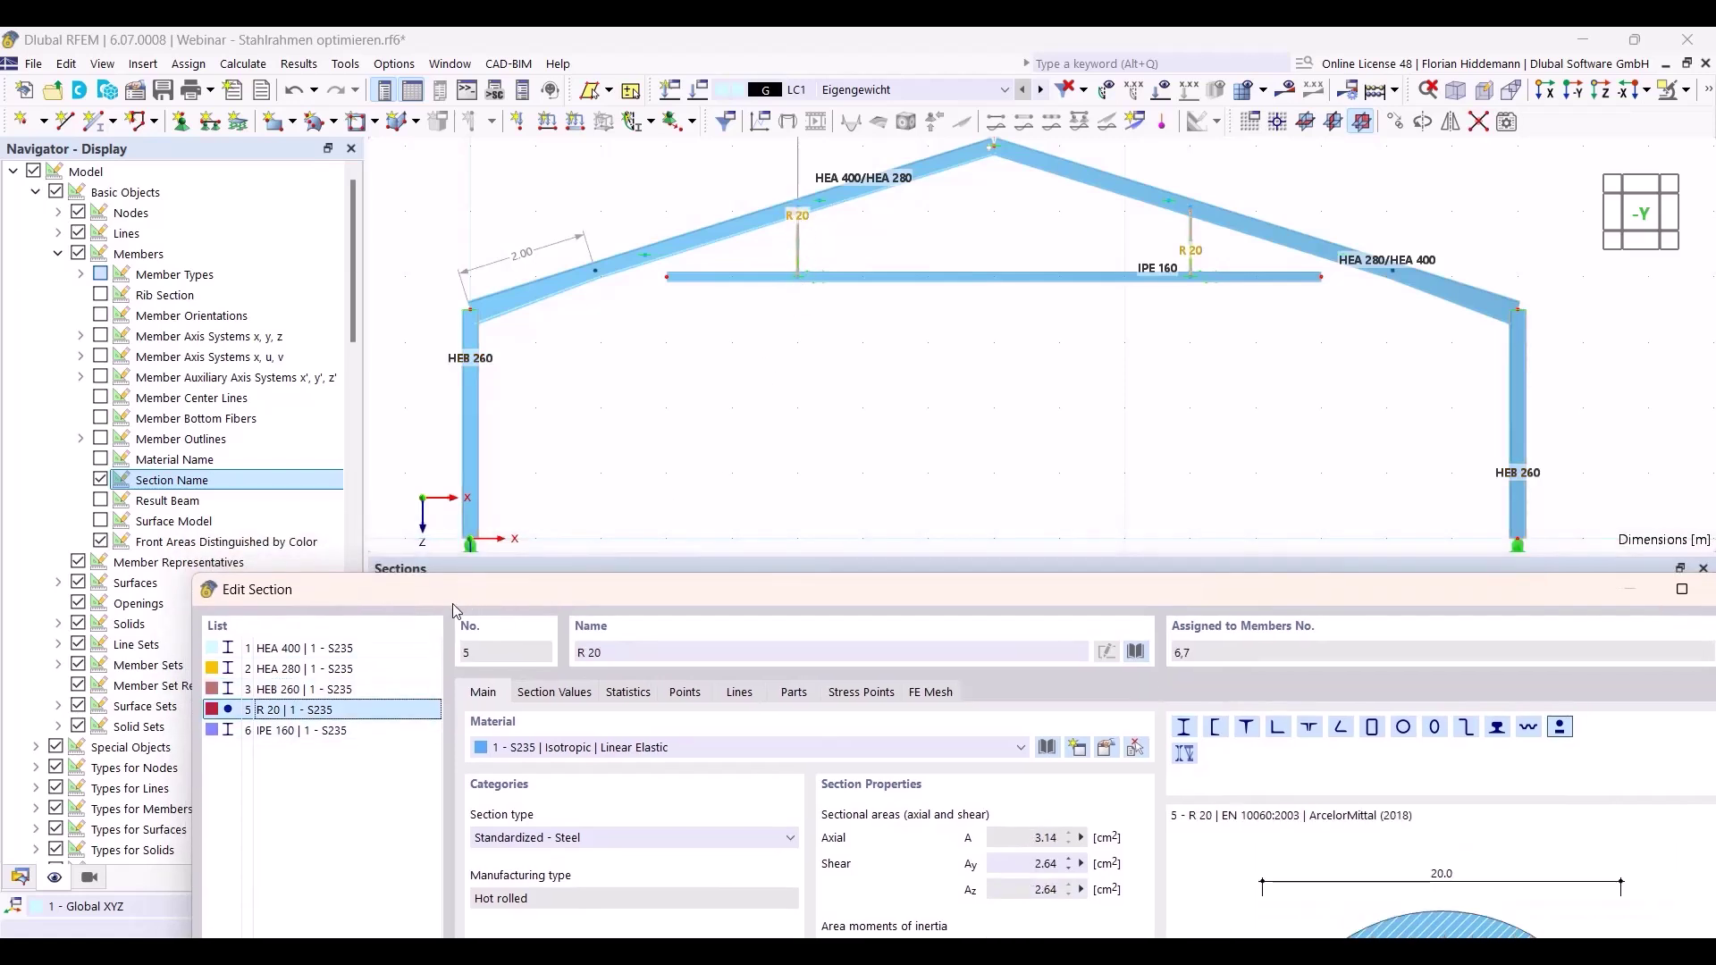
drag(503, 599, 440, 76)
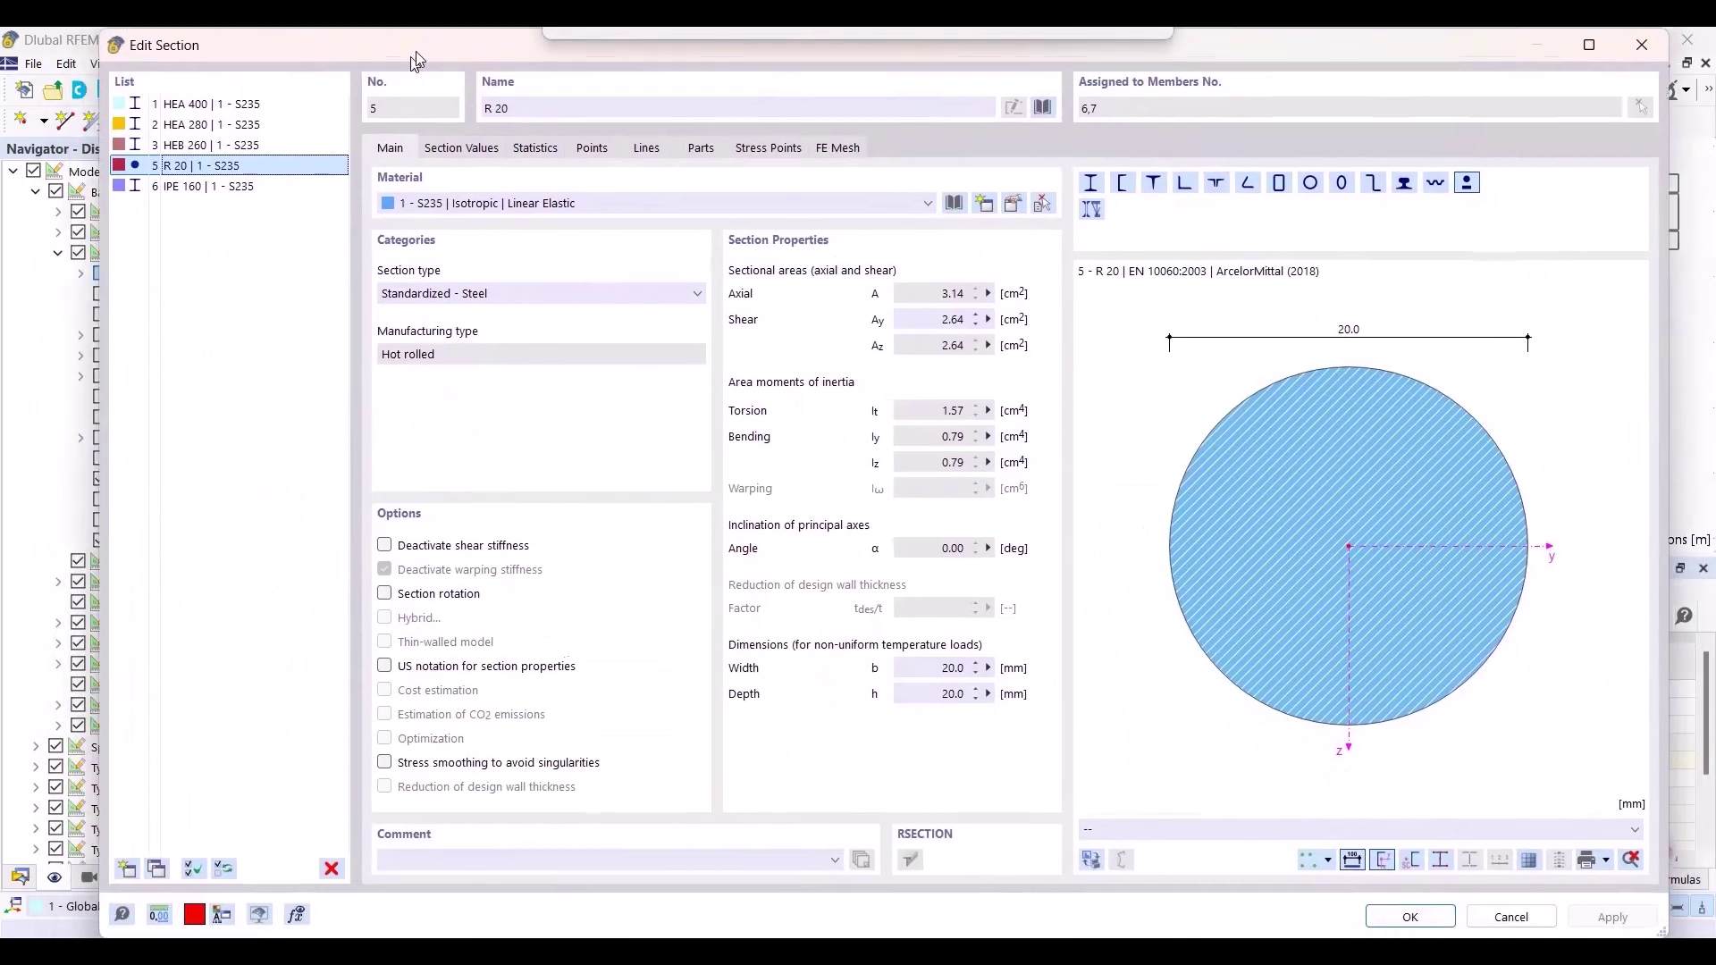
Check the options available for the HEA 400 section and close its properties without changing anything.
click(300, 123)
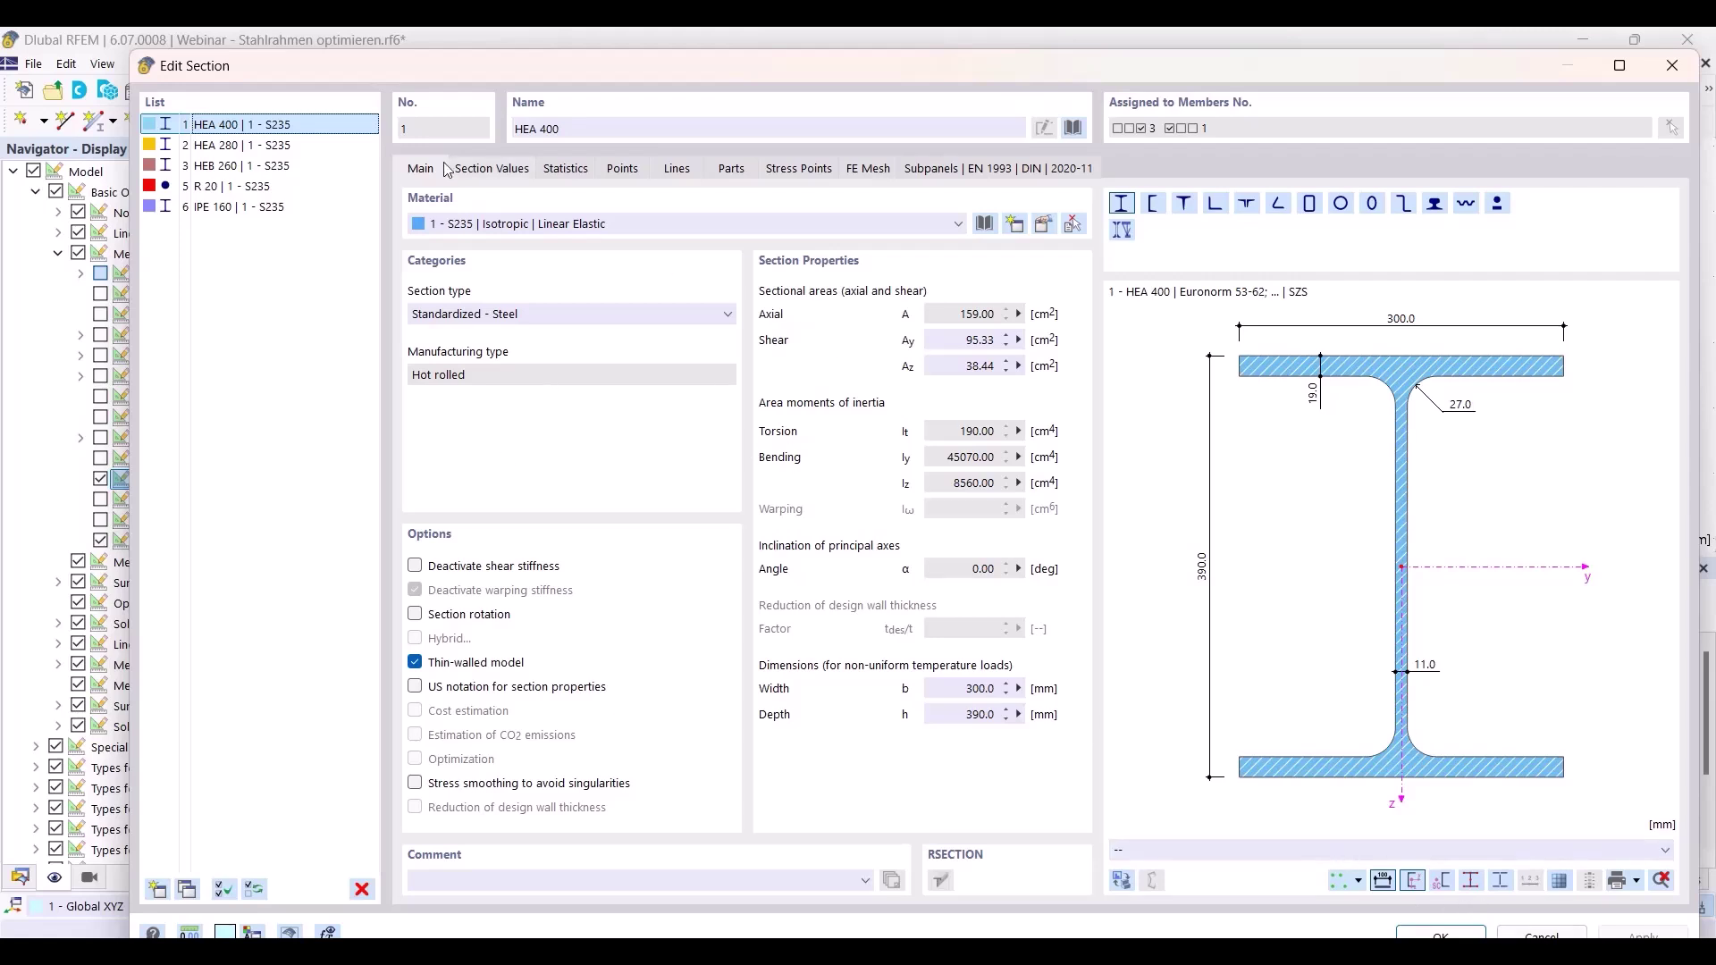
mouse_move(359, 79)
mouse_down()
mouse_move(361, 417)
mouse_move(383, 79)
mouse_up()
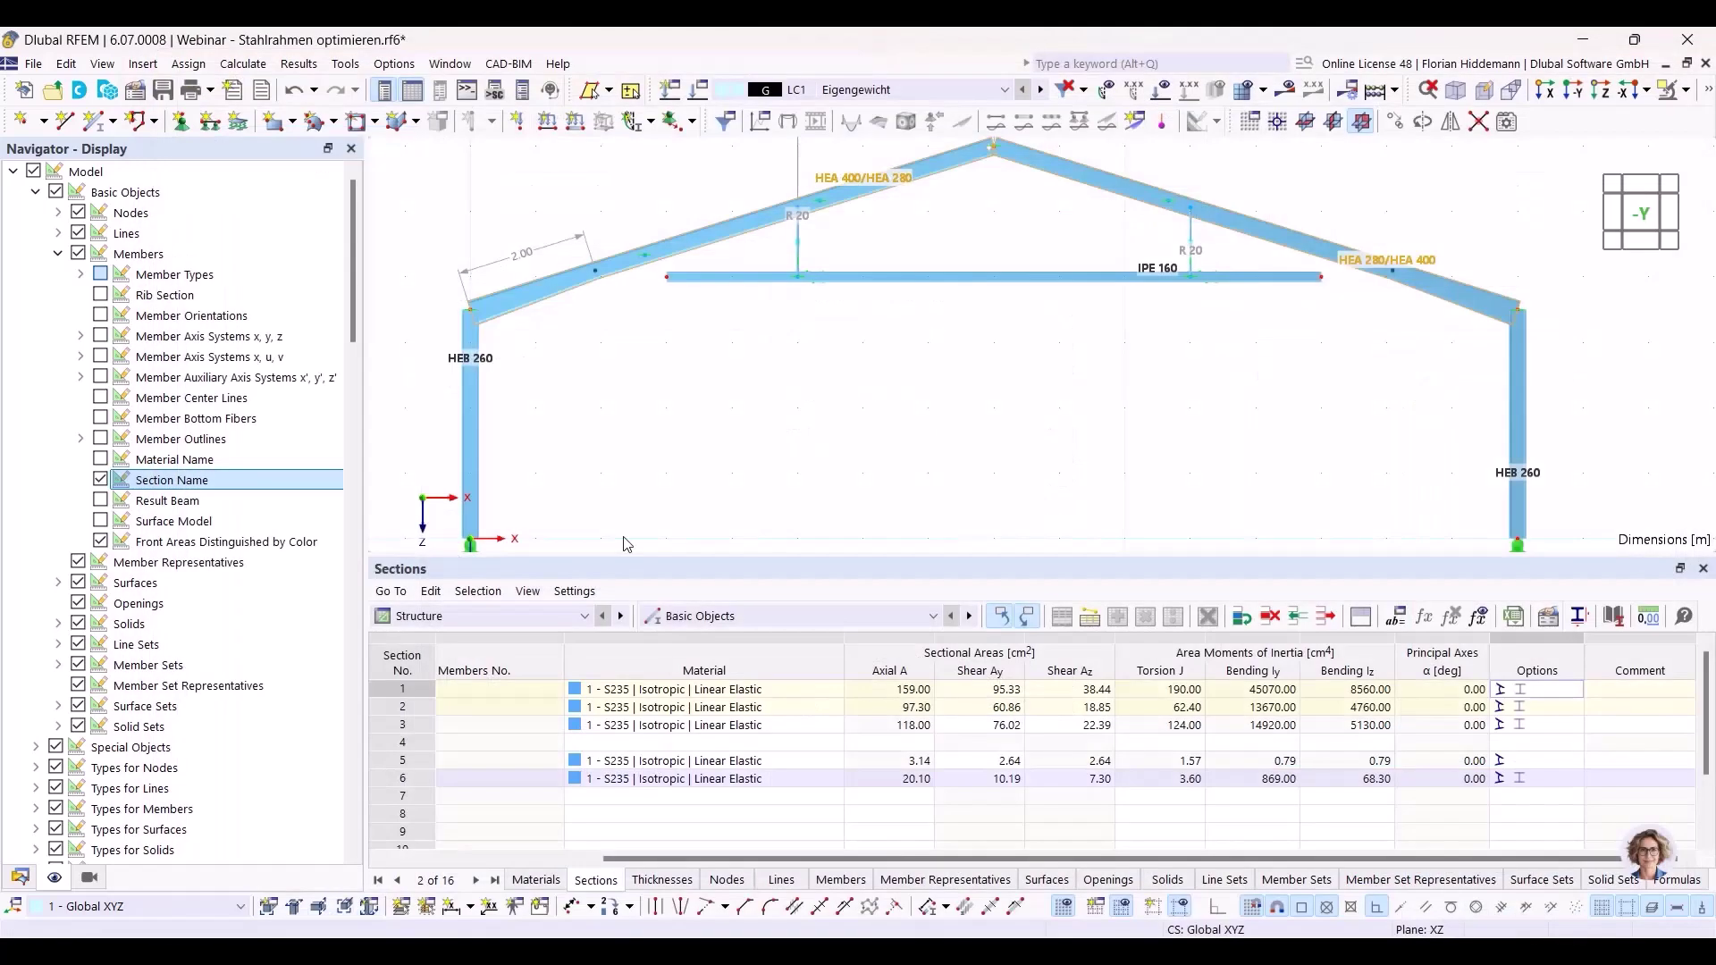
click(1566, 934)
Activate the Optimization & Costs / CO2 Emission Estimation add-on in the model's base data.
click(36, 63)
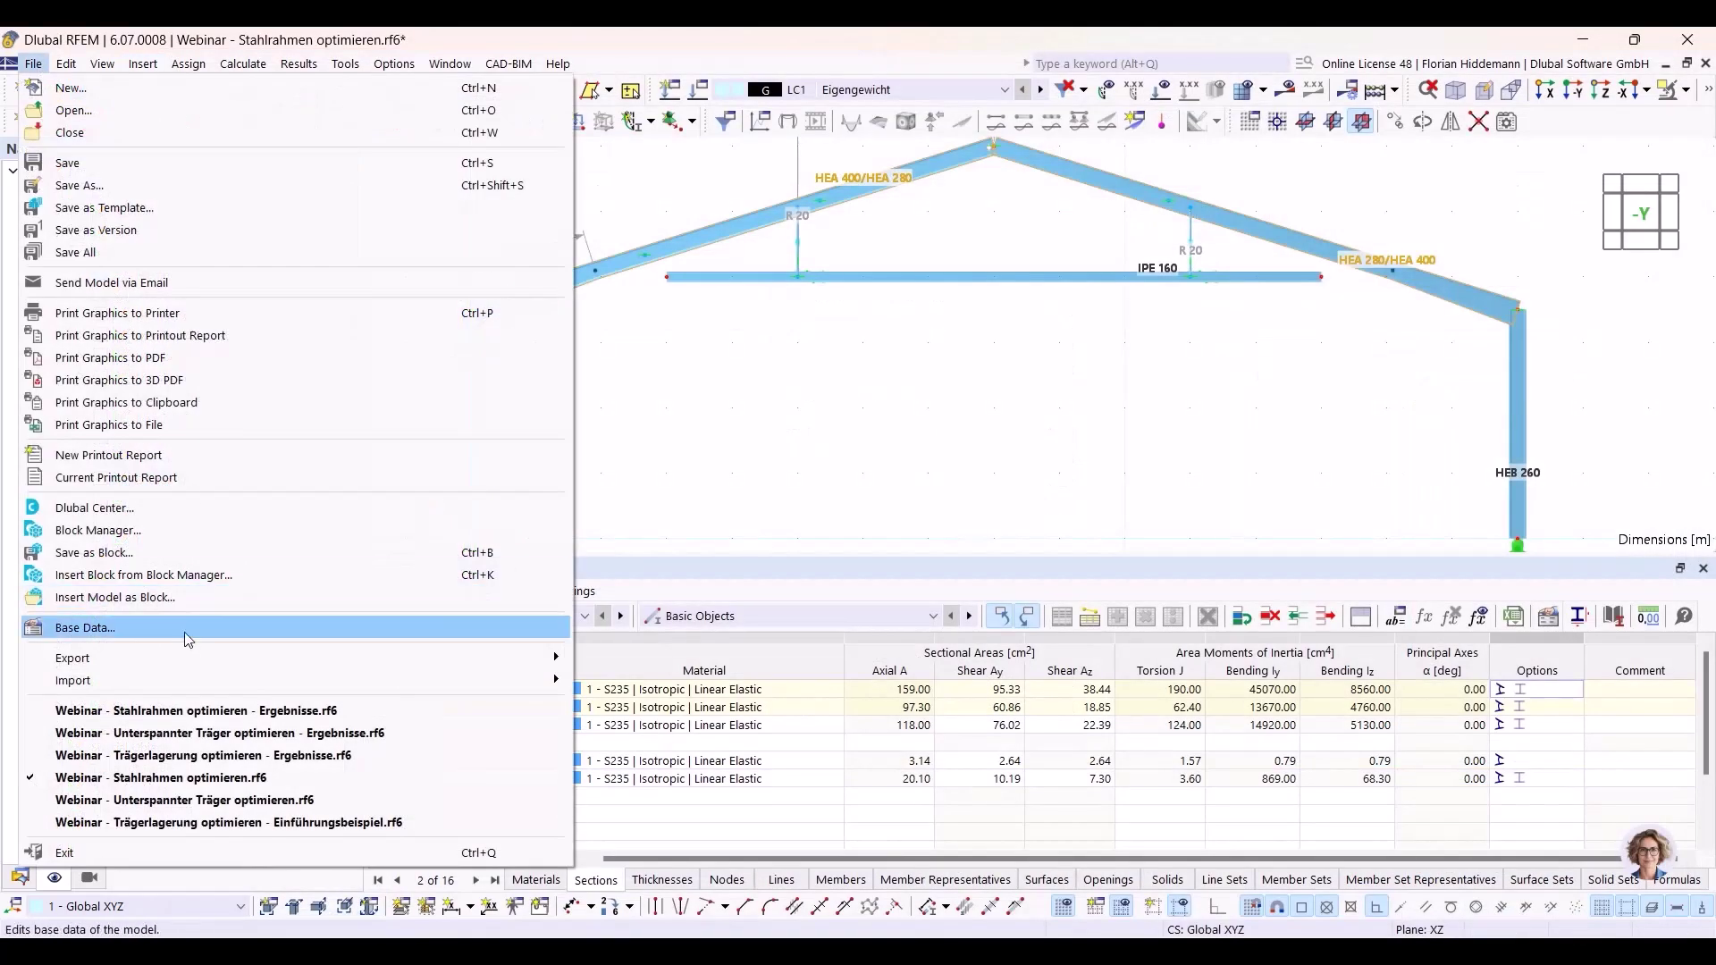
key(Escape)
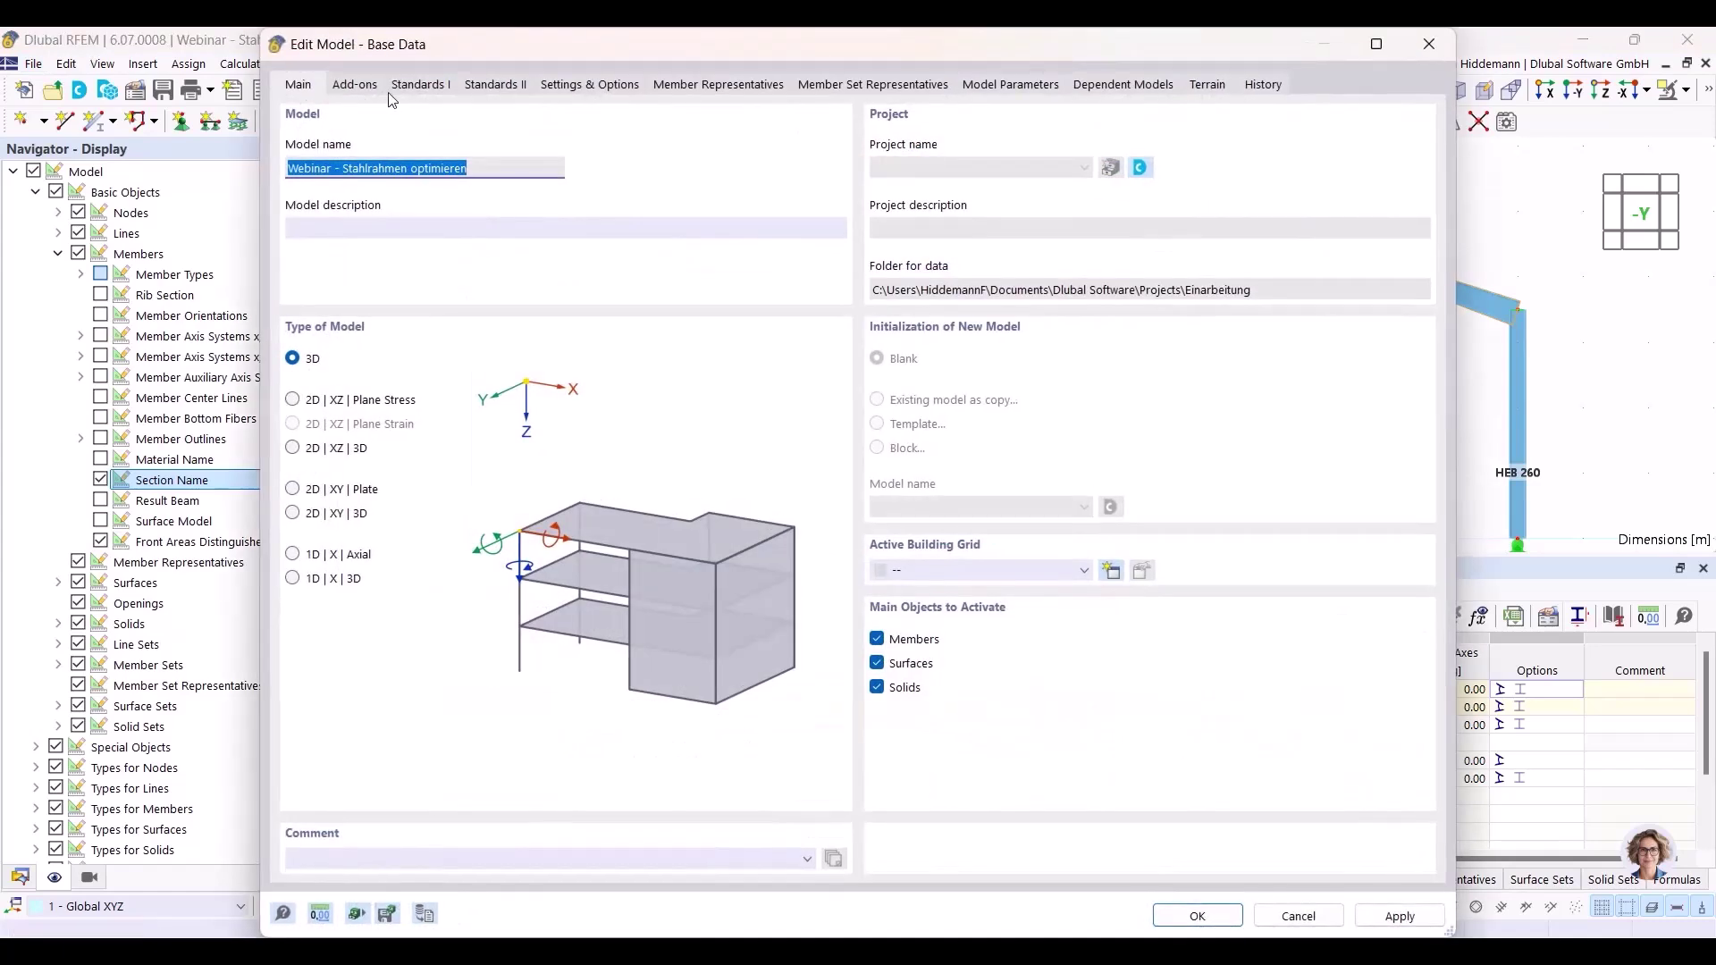
click(367, 84)
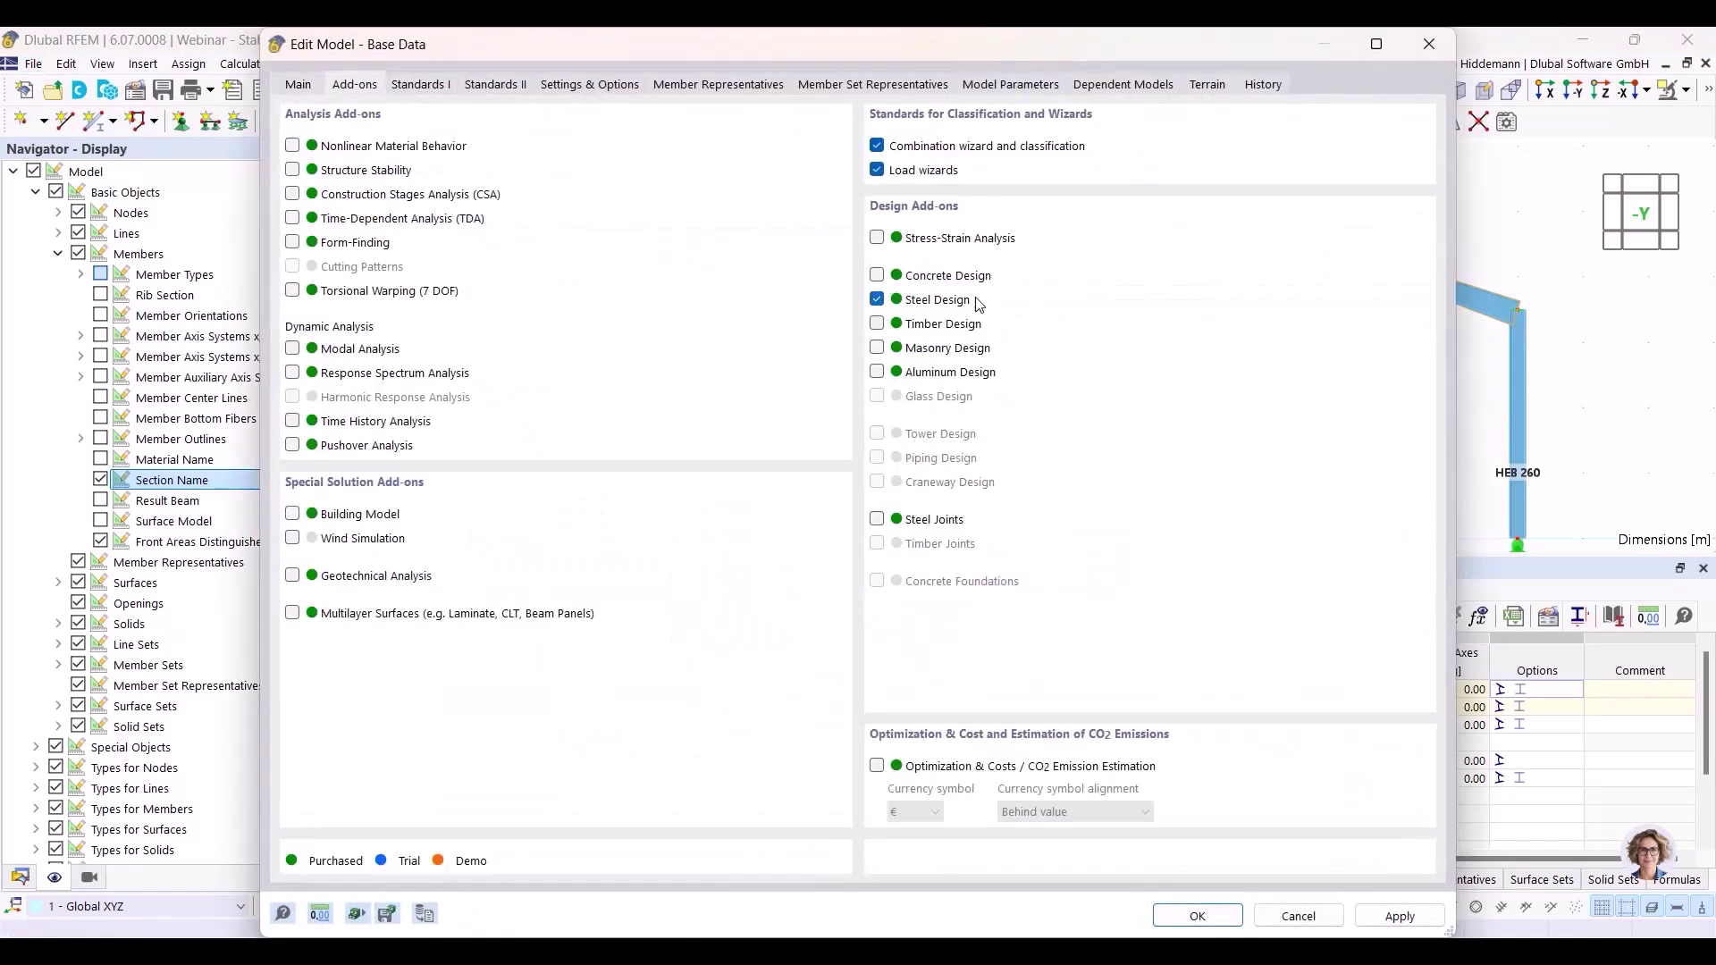
click(883, 772)
click(1230, 918)
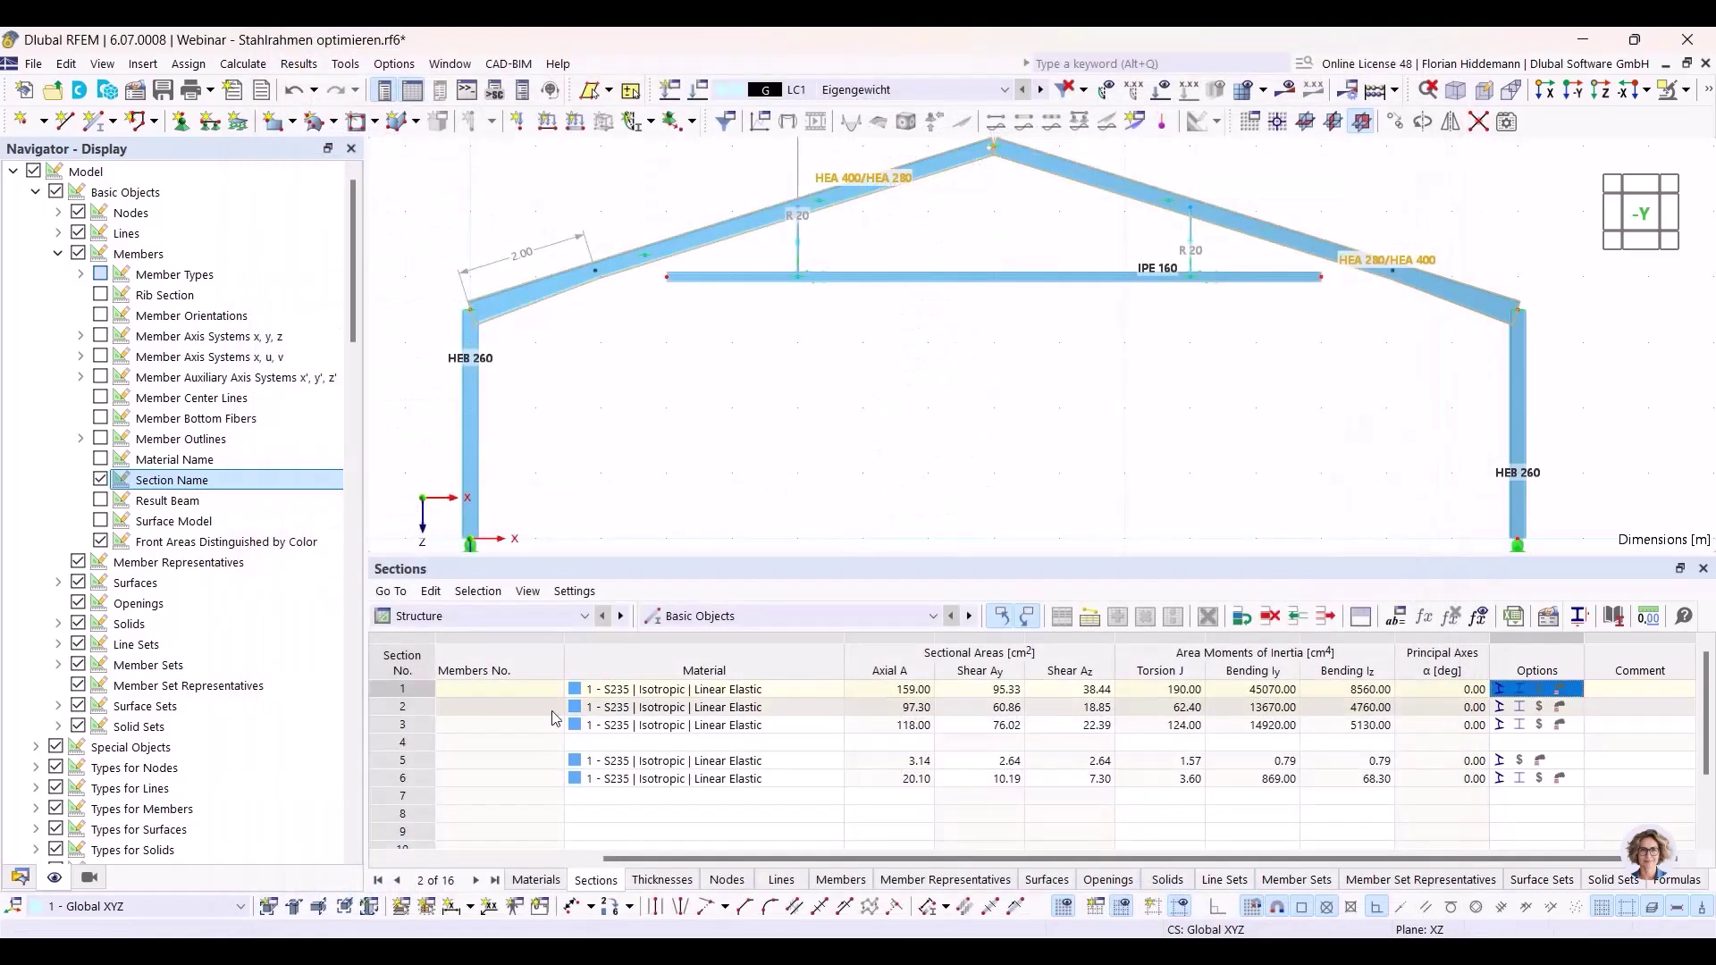
Reopen the HEA 400 section's properties and enable Optimization for it.
double_click(1521, 694)
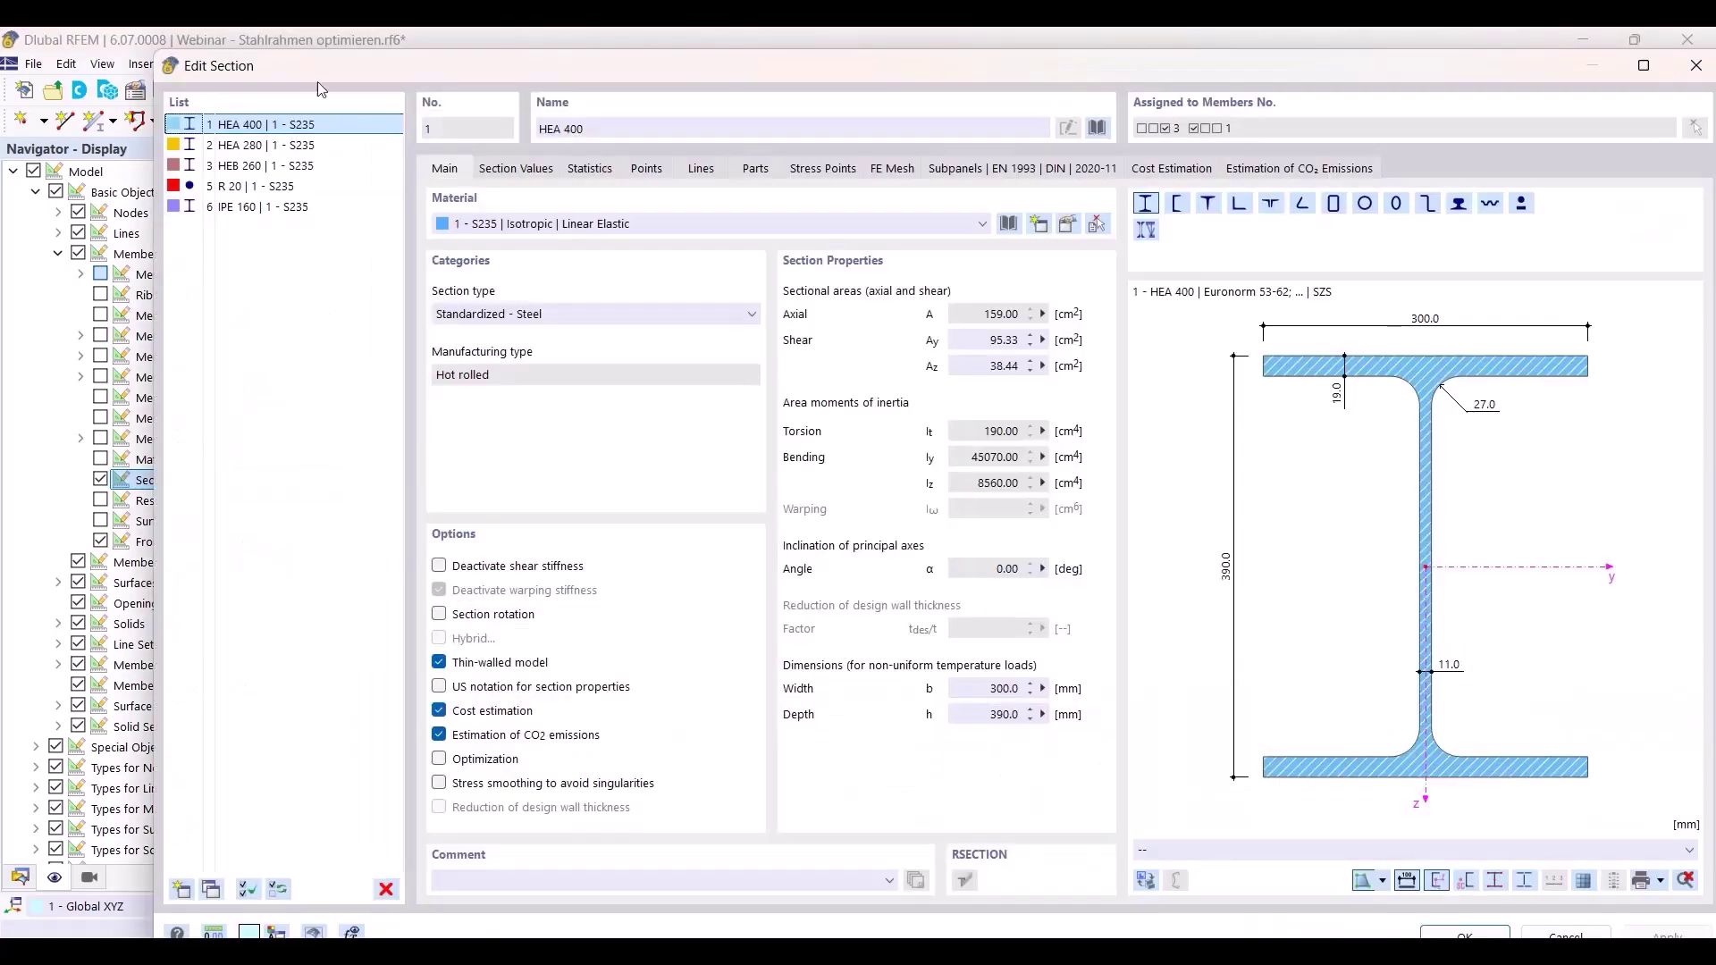
drag(300, 67, 287, 71)
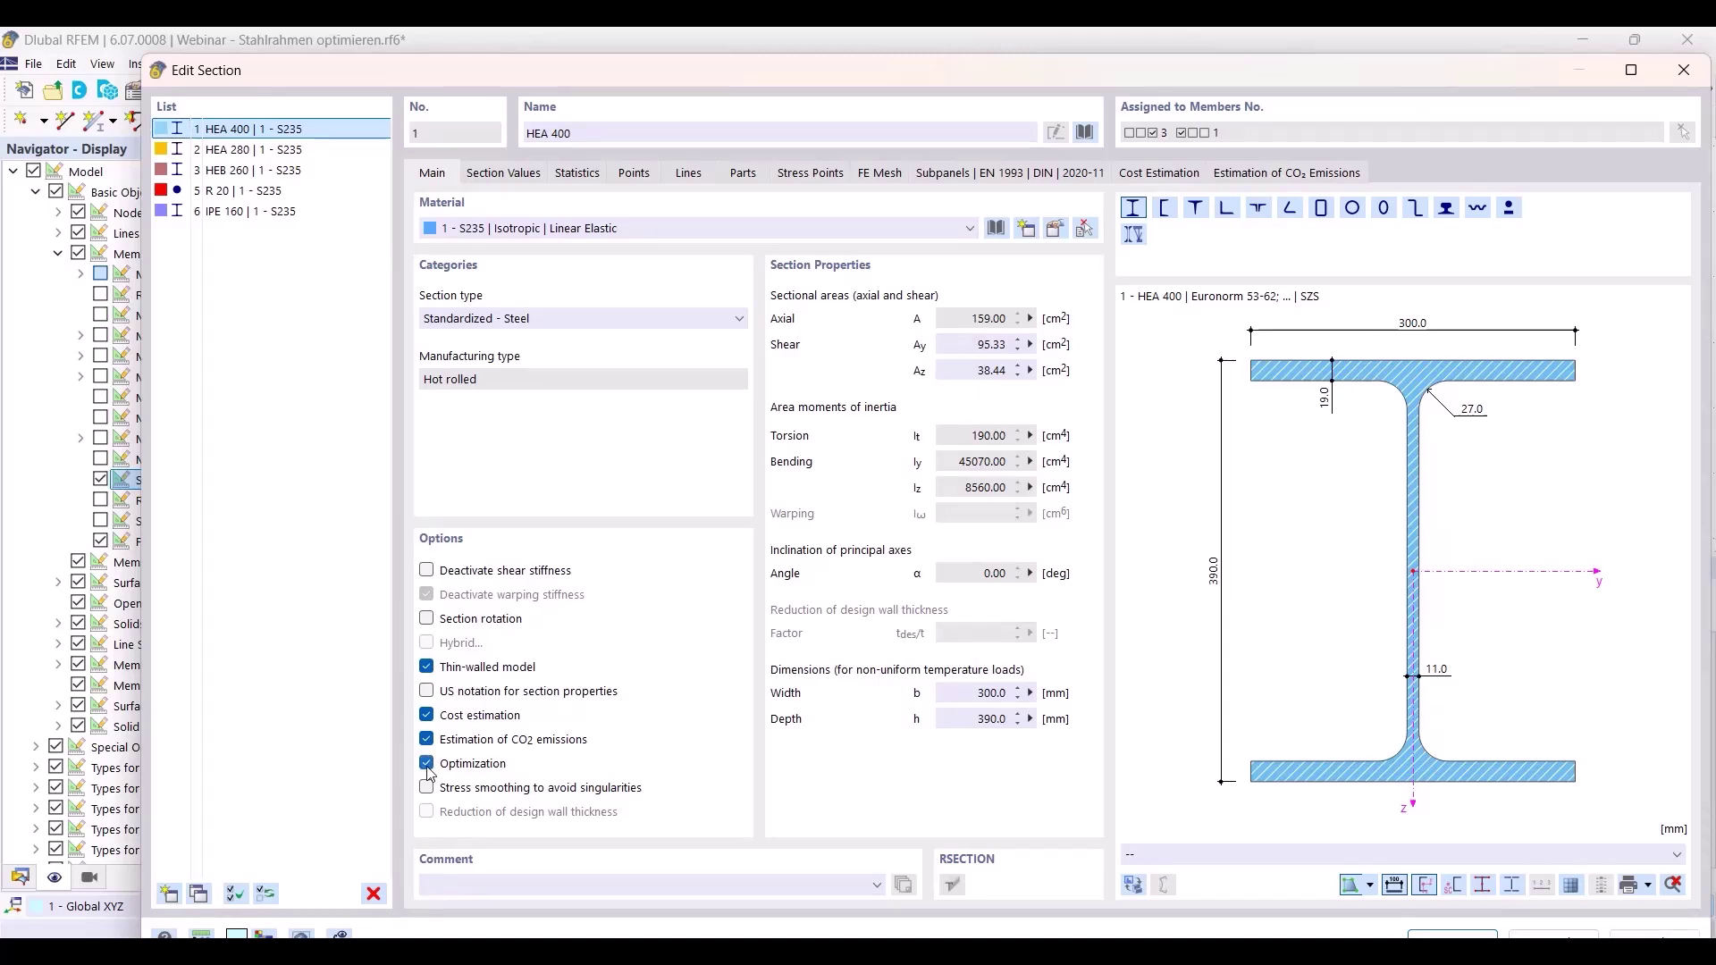
Compare the cost estimation and CO2 emission estimation settings of the HEA 400 section.
click(1153, 177)
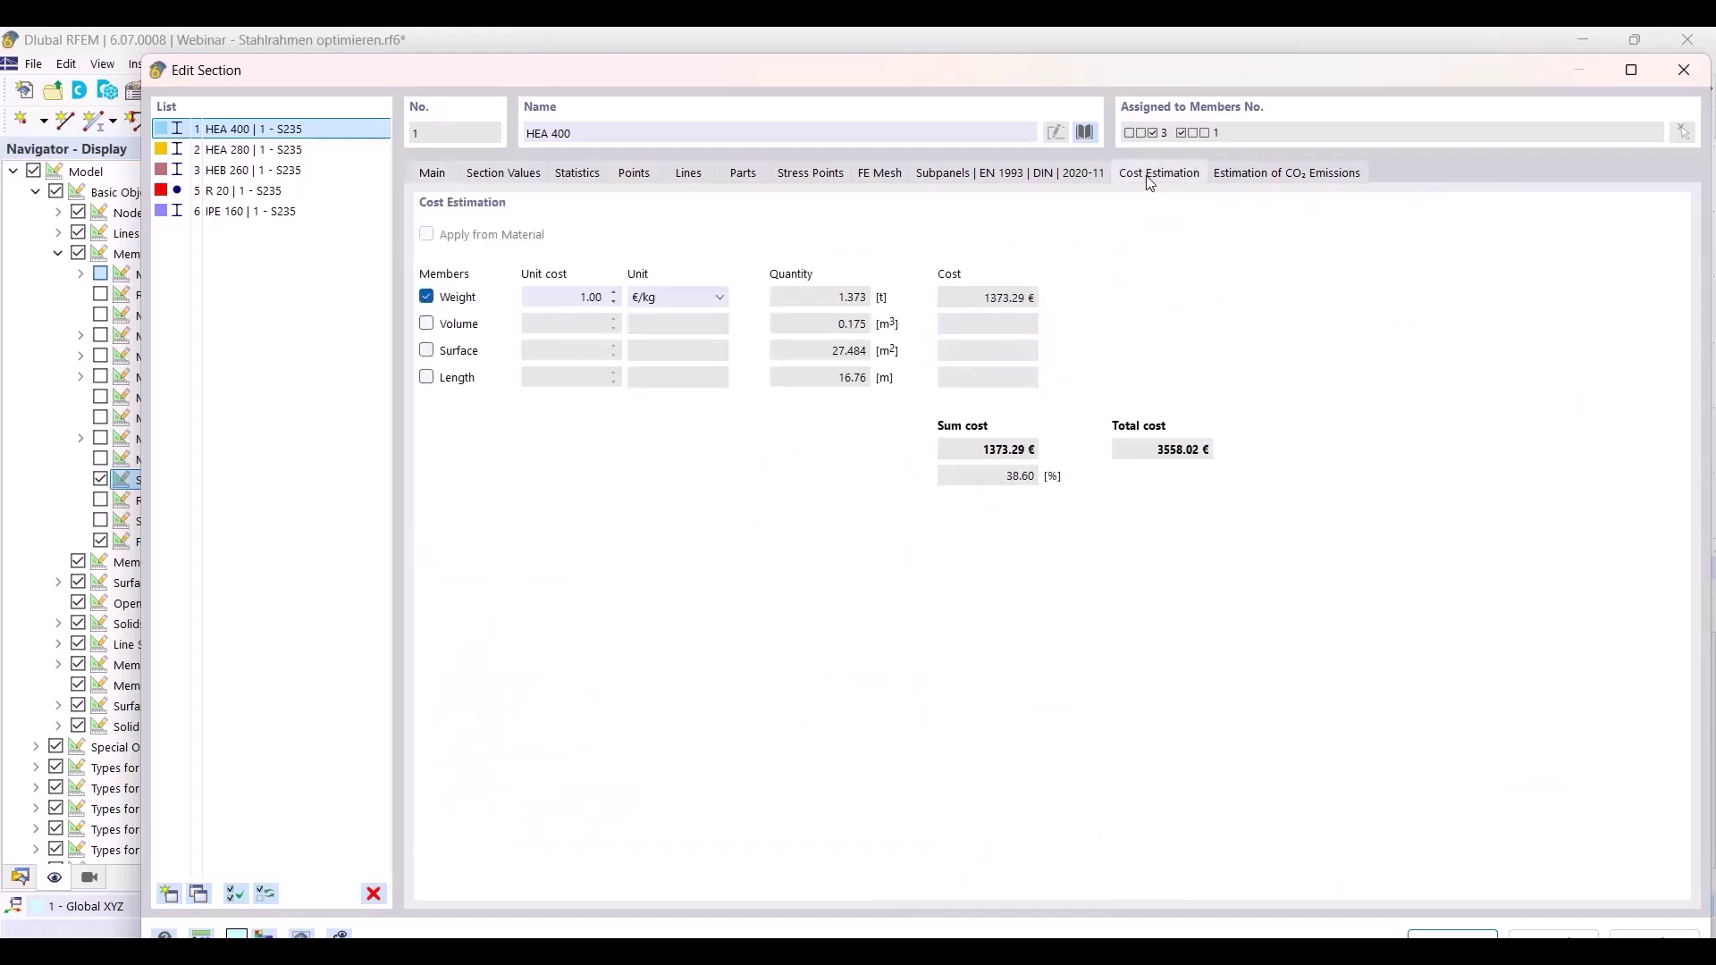
click(1264, 178)
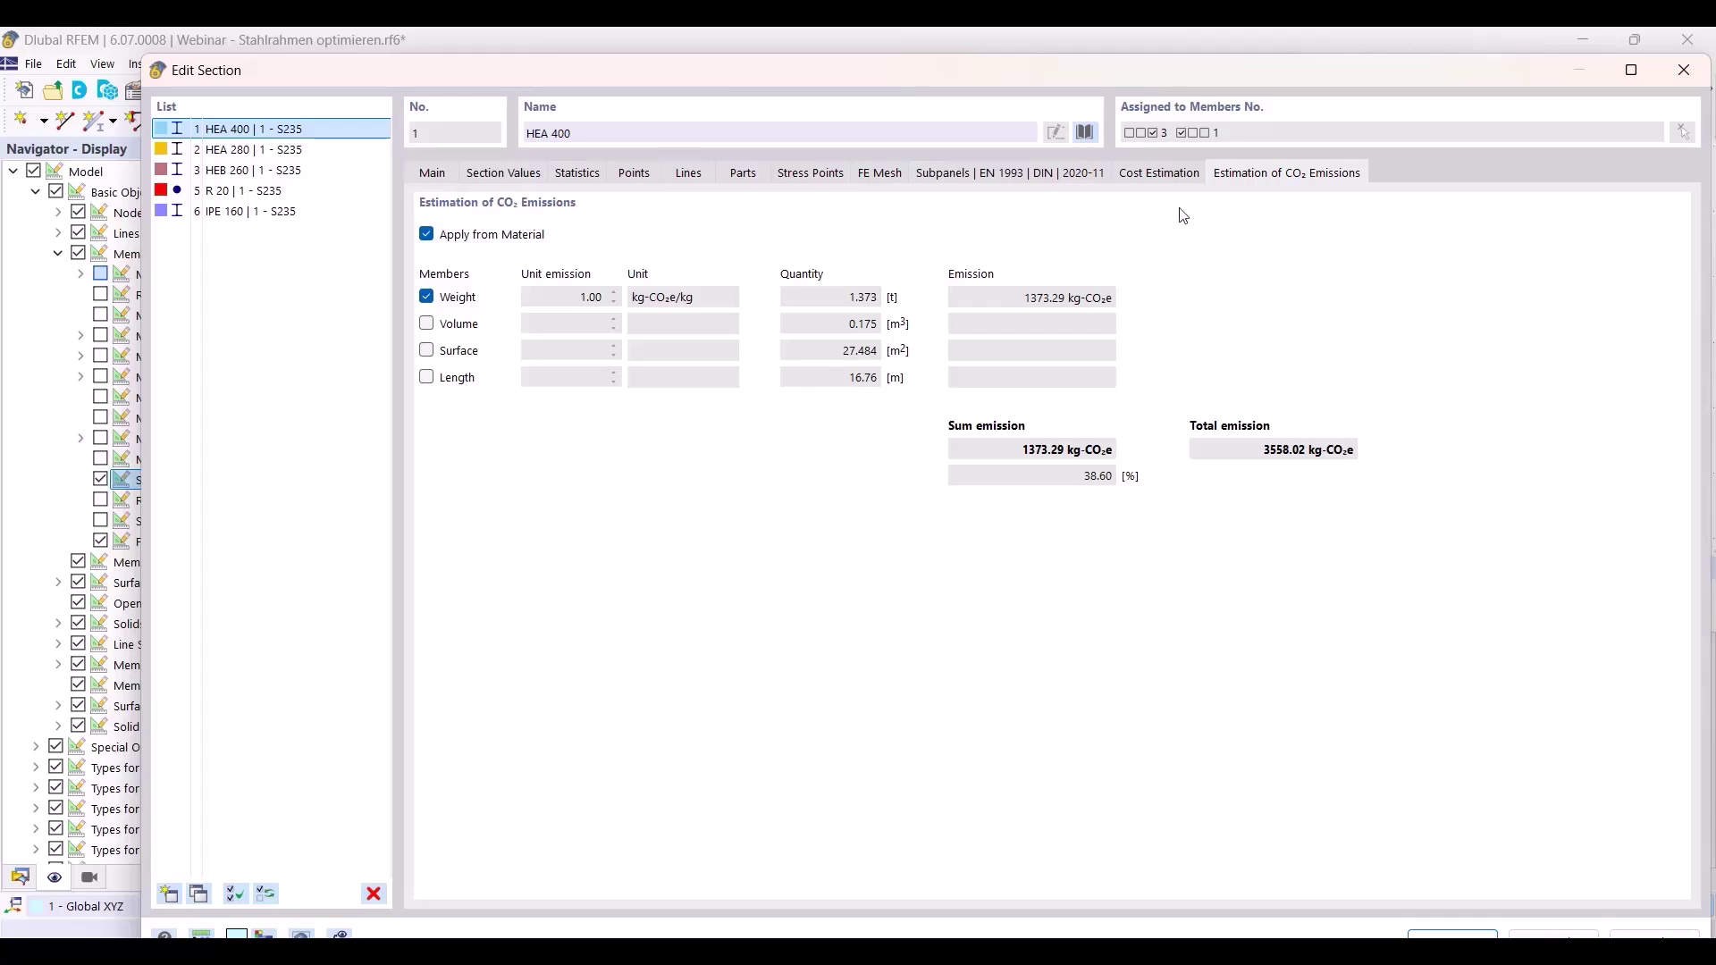
click(1158, 178)
click(1263, 179)
click(1151, 179)
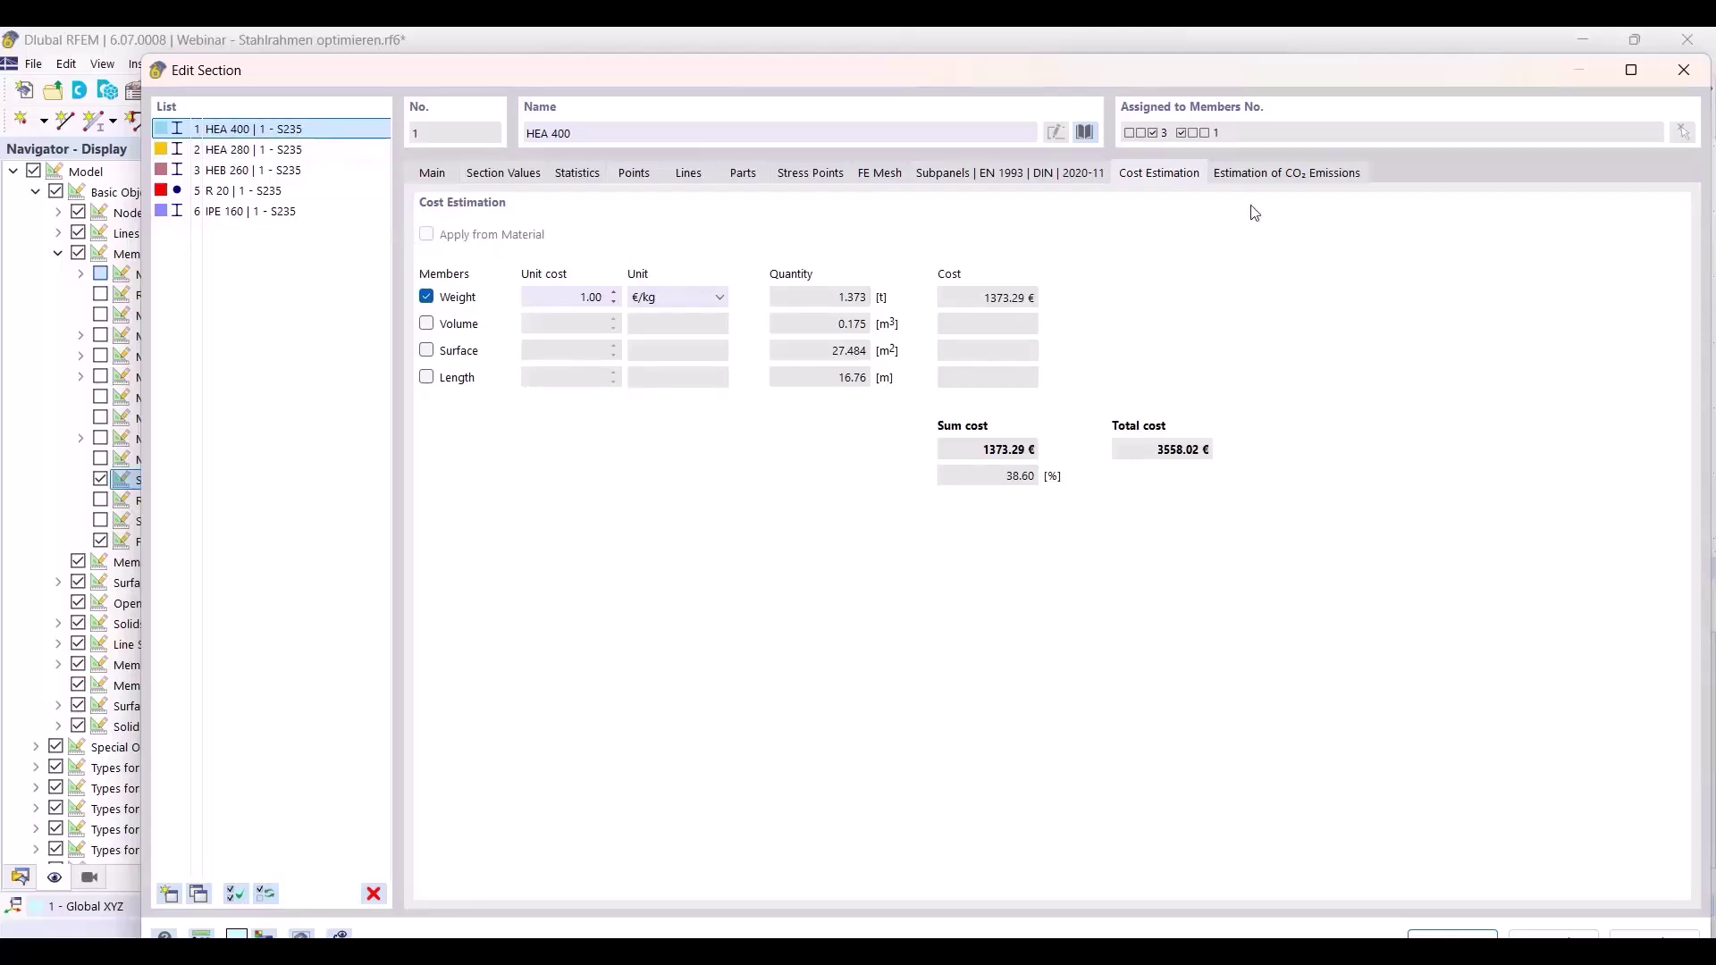
click(1273, 176)
click(1162, 173)
click(1287, 174)
click(1194, 177)
click(1263, 182)
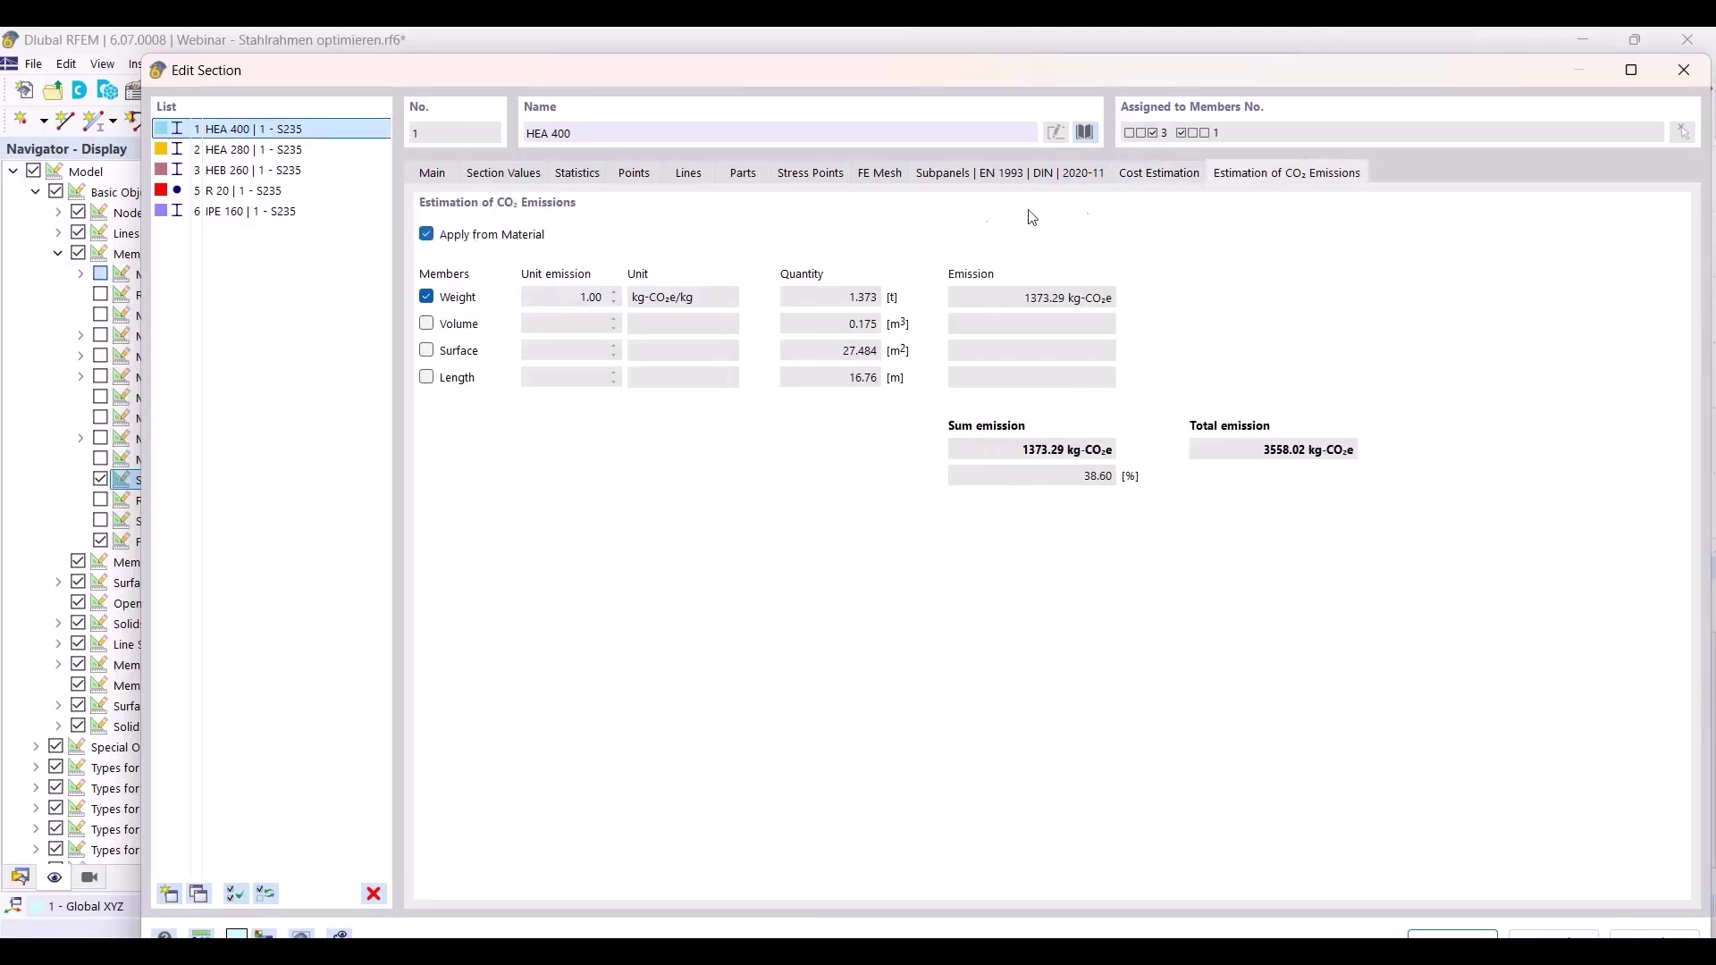
Turn off cost estimation and CO2 emission estimation for the HEA 400 section, keeping Optimization enabled.
click(435, 173)
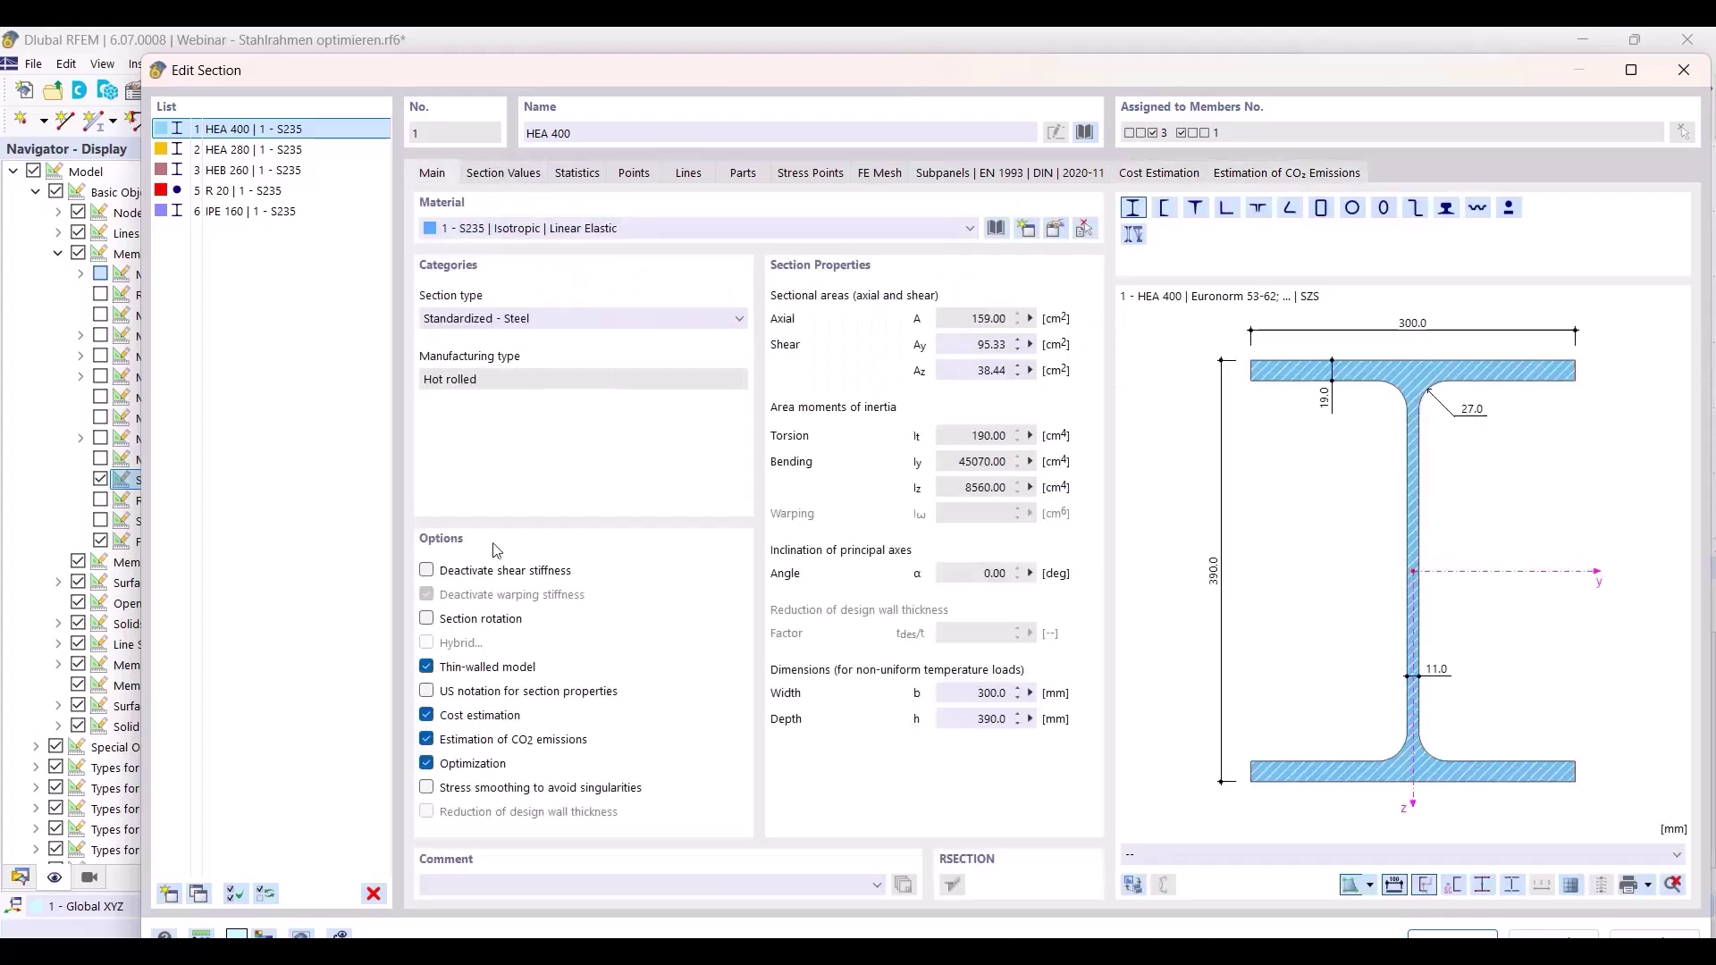
click(426, 739)
click(427, 715)
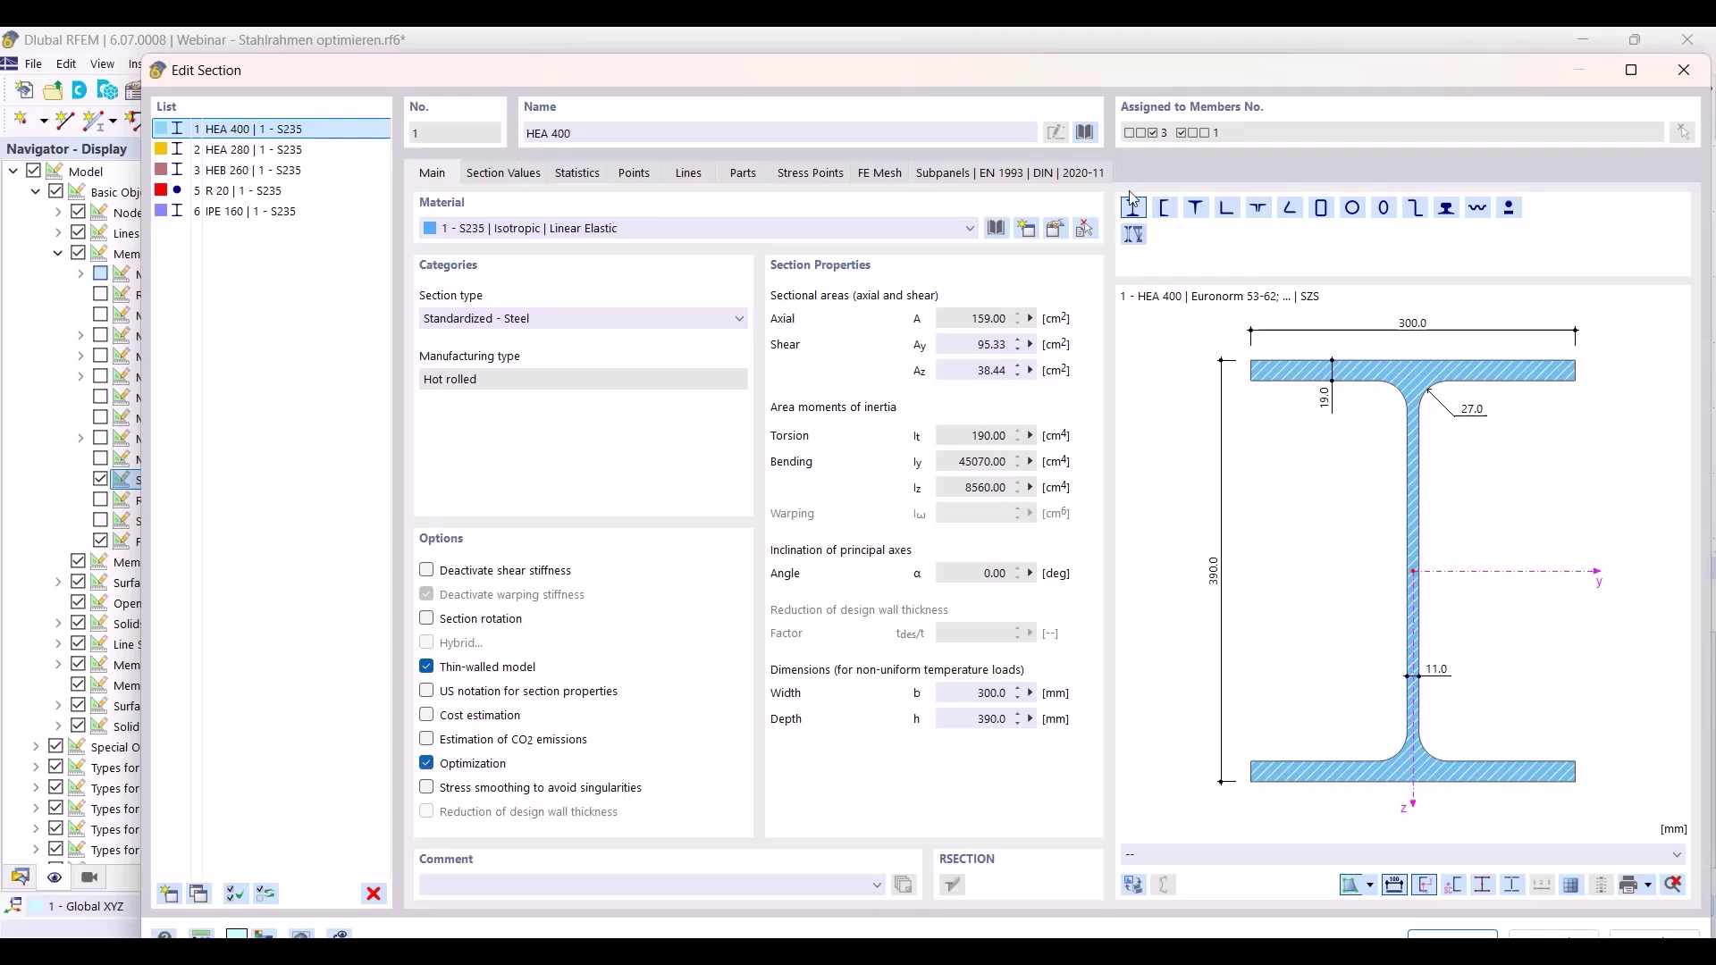
Browse the section sizes of the HEA series by SZS in the section library without replacing HEA 400.
click(1086, 133)
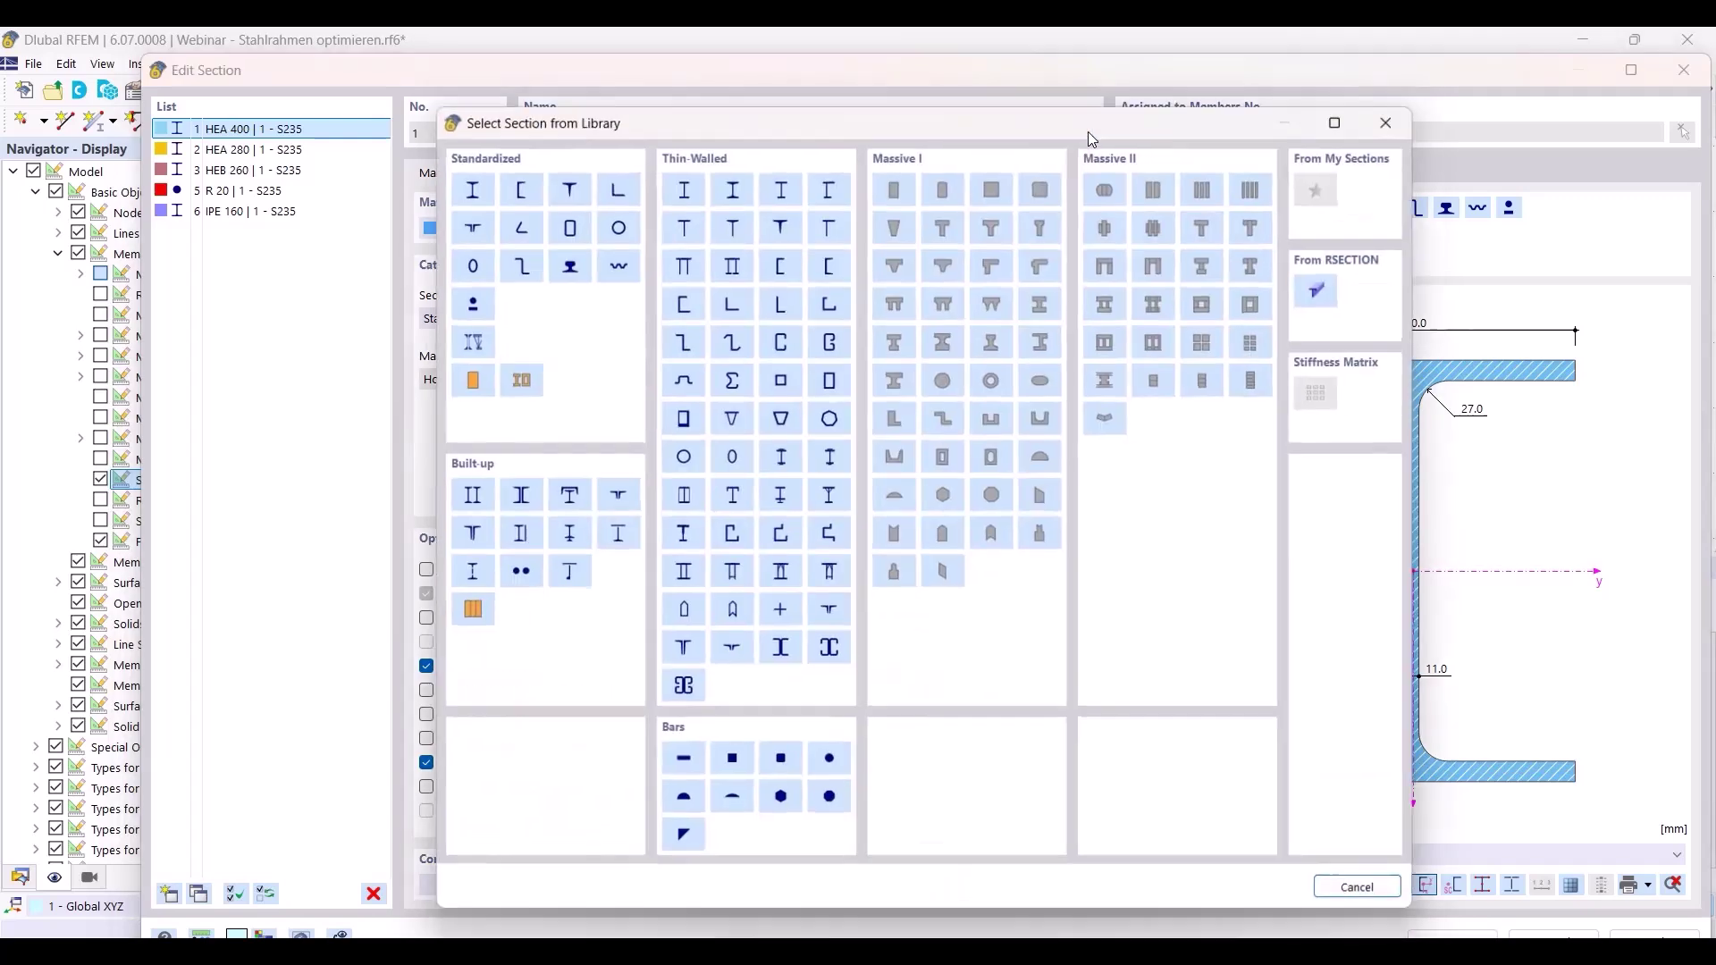
click(463, 182)
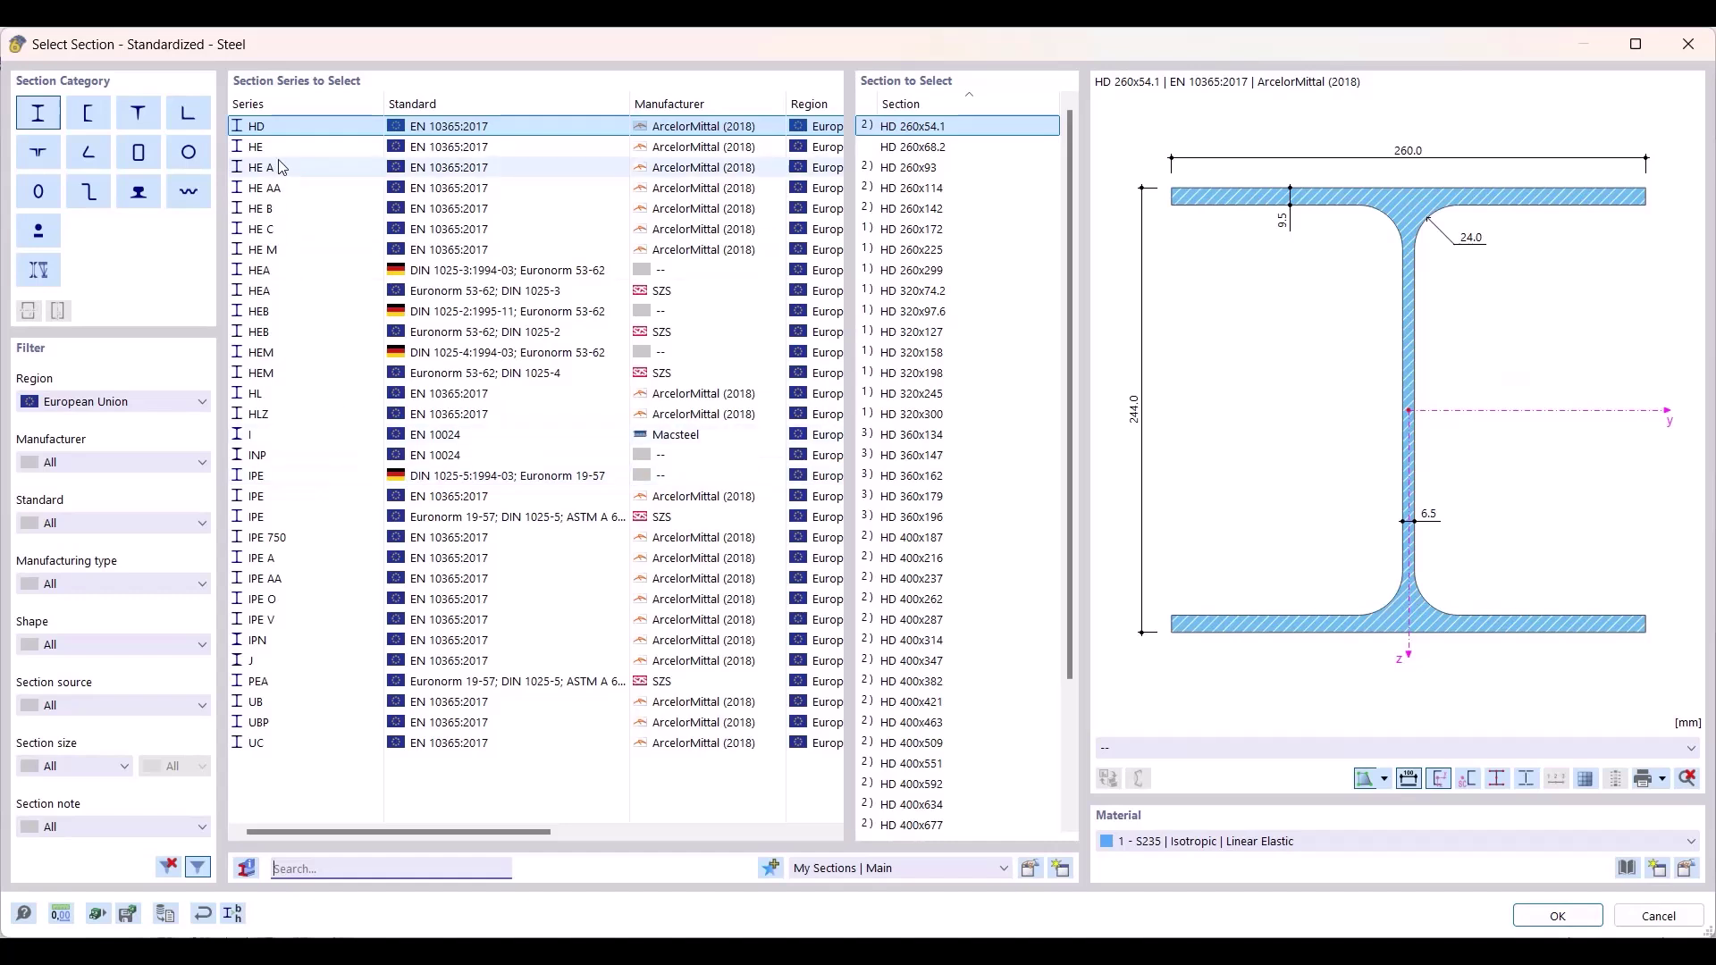
click(265, 291)
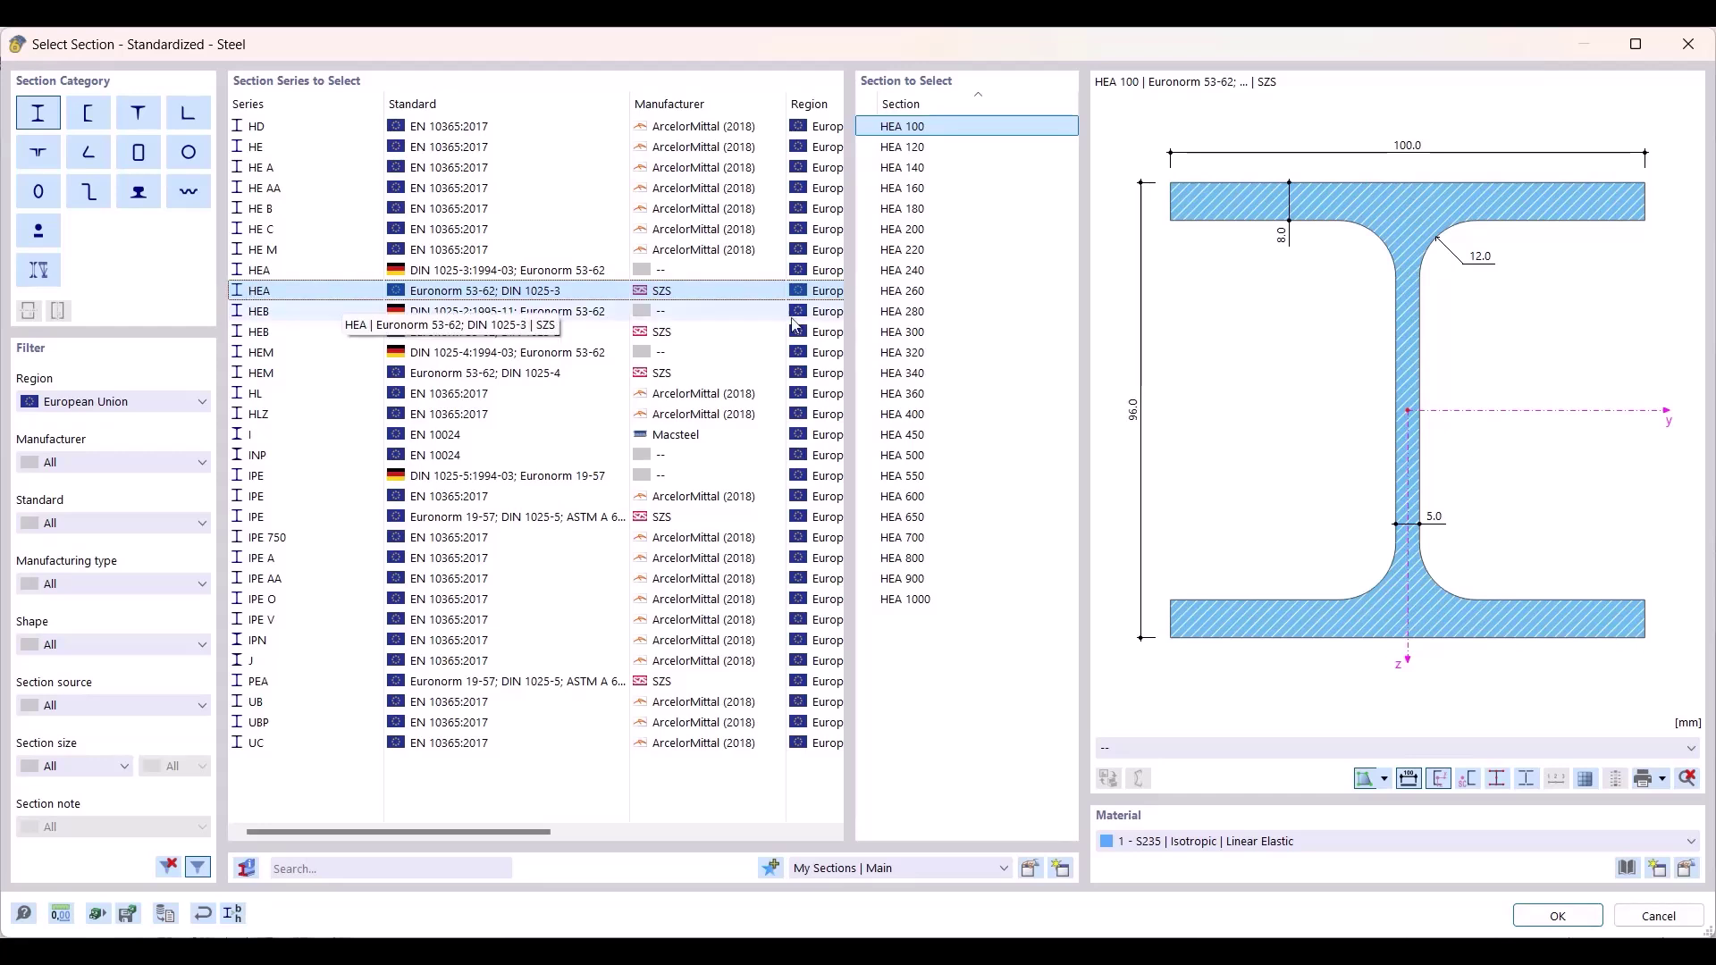
click(1004, 336)
click(991, 465)
click(959, 190)
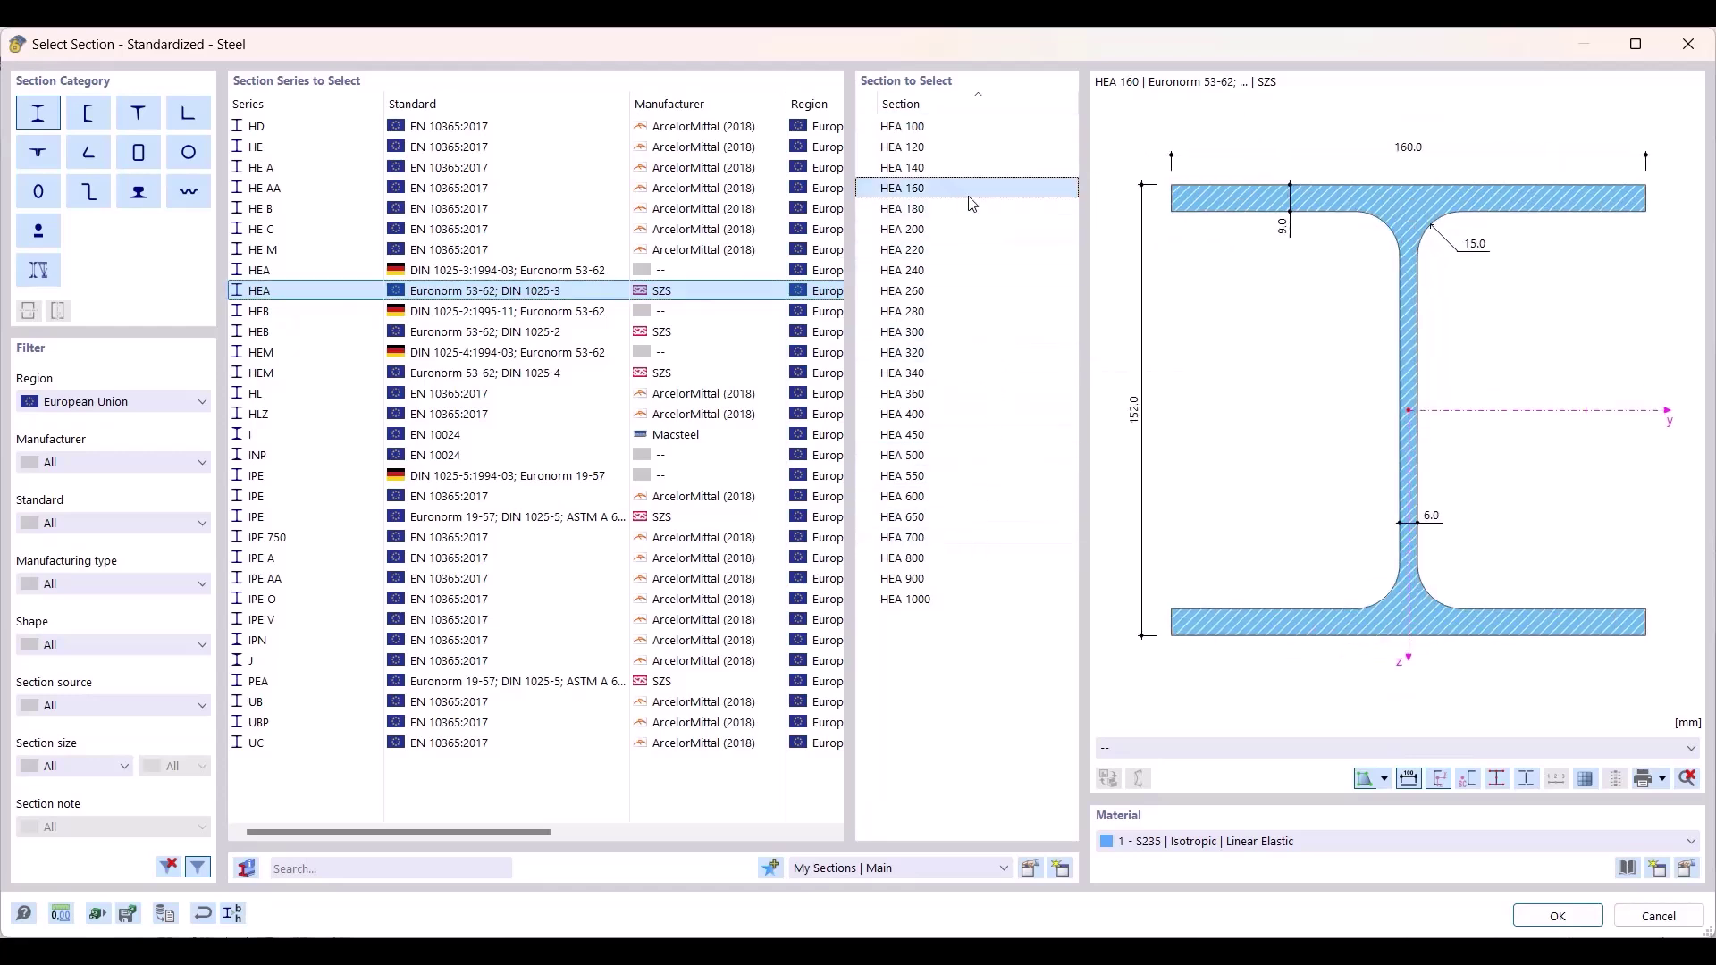
click(950, 129)
click(961, 273)
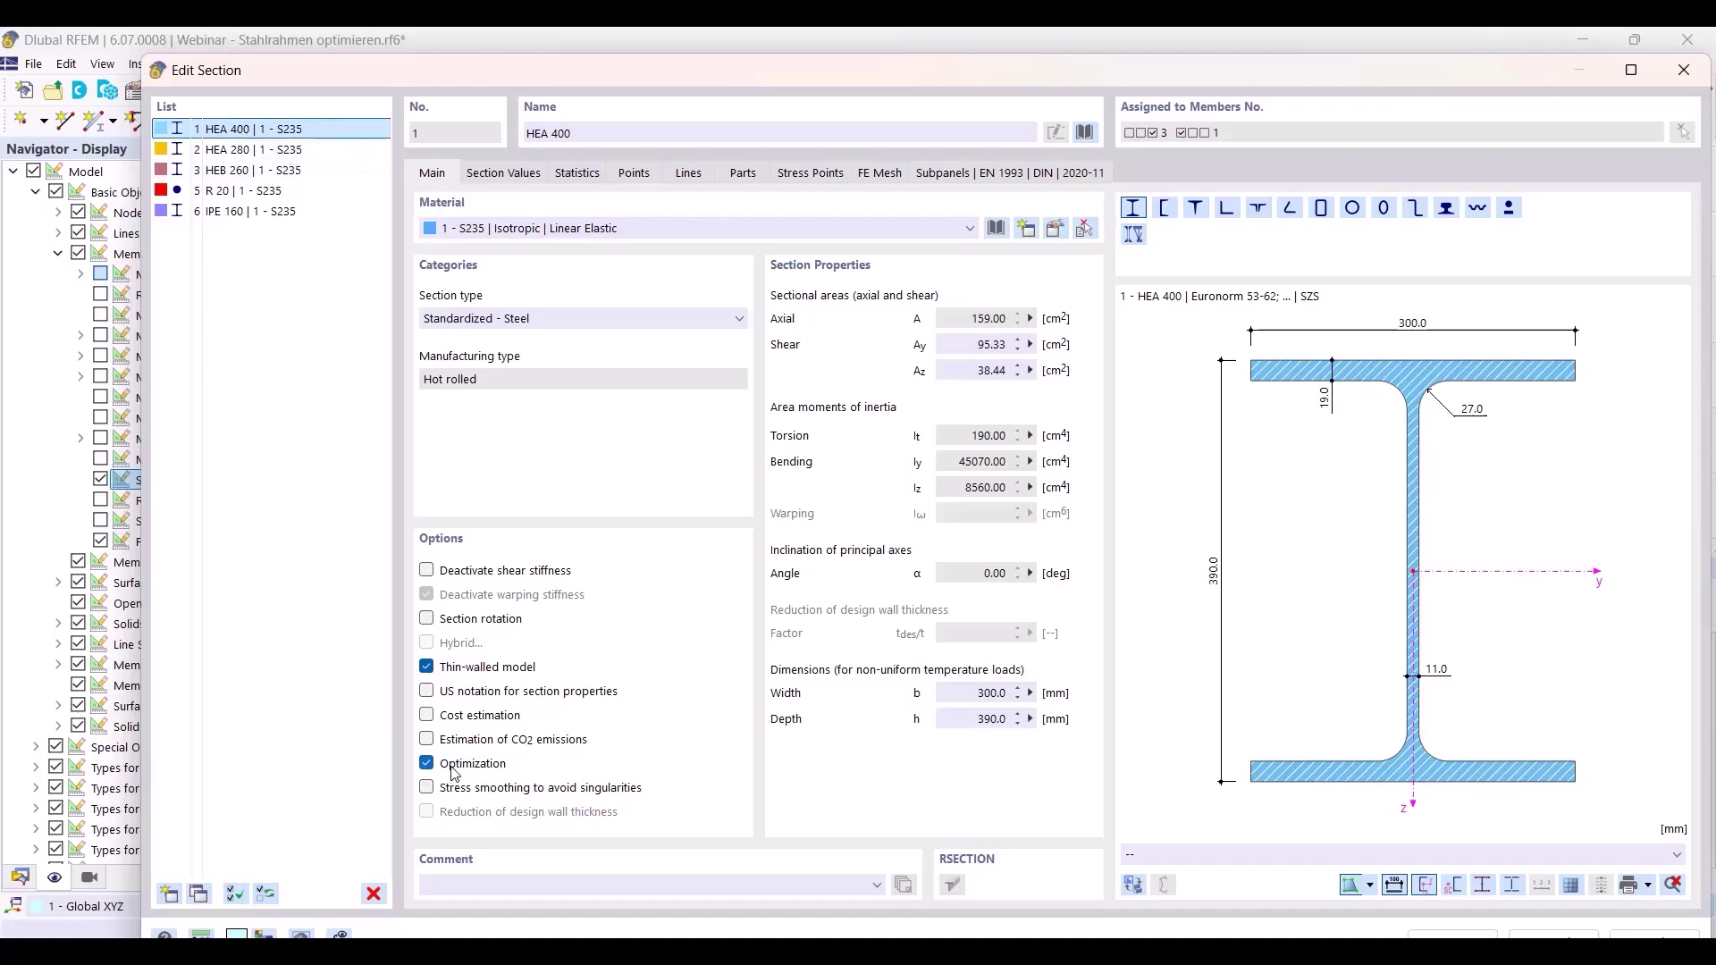
Enable Optimization for the HEA 280 section and turn off its cost and CO2 emission estimation.
click(257, 149)
click(426, 739)
click(427, 716)
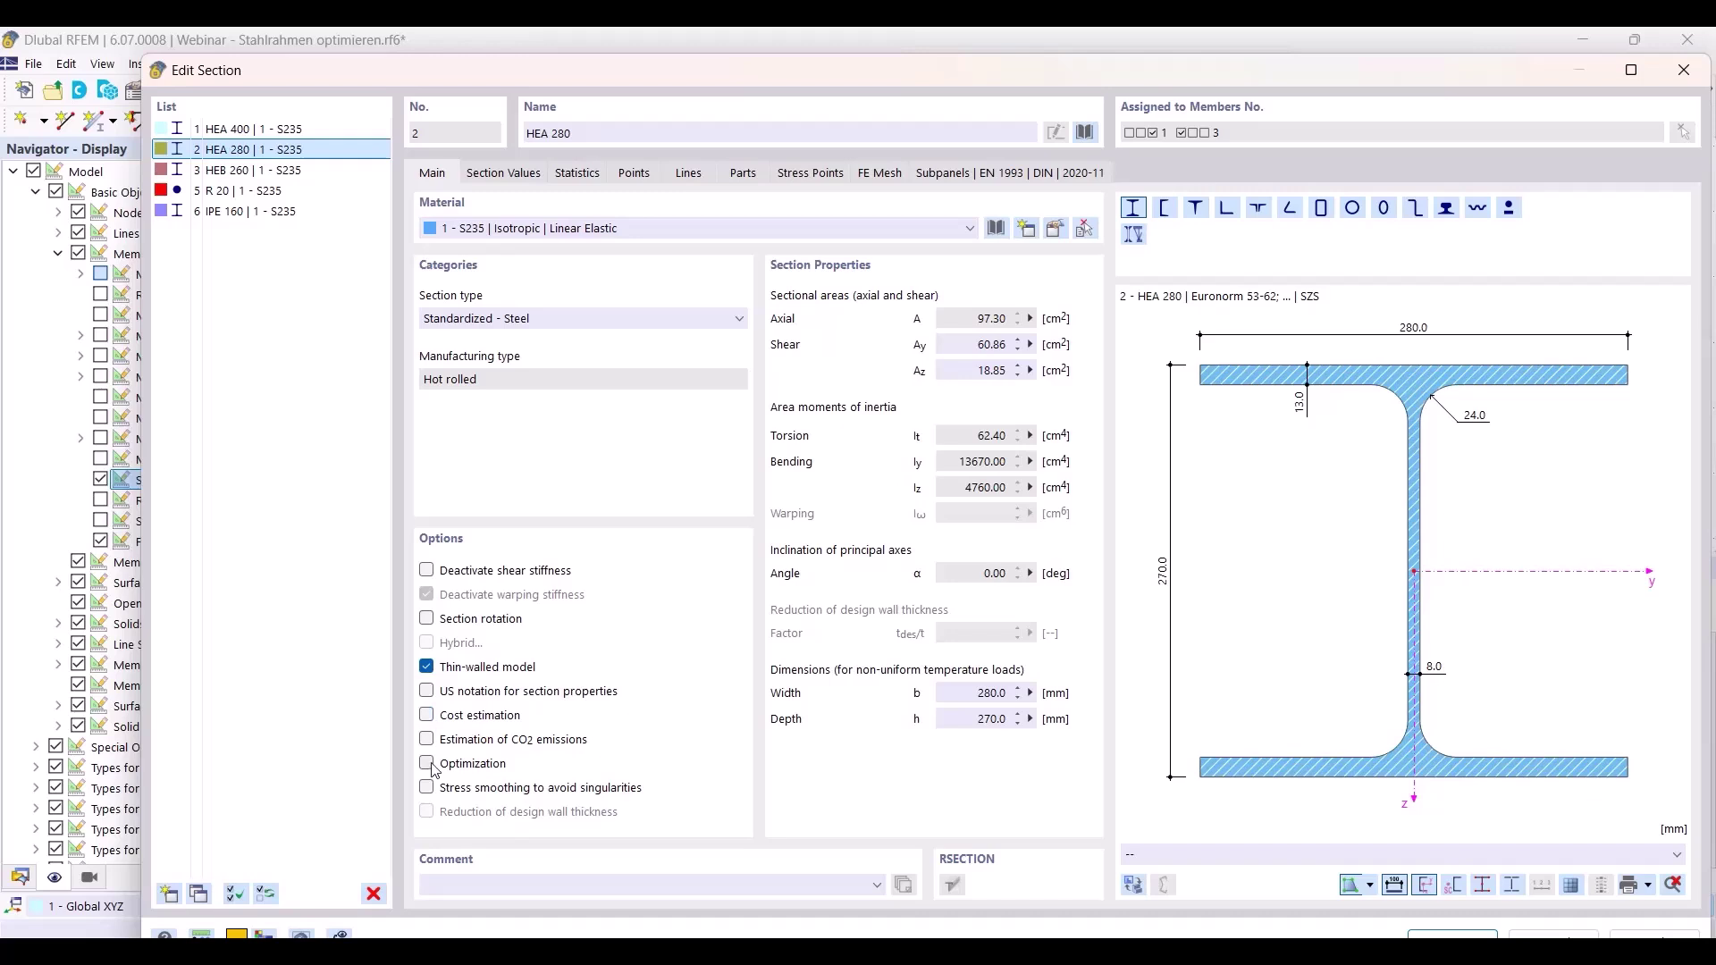
click(427, 764)
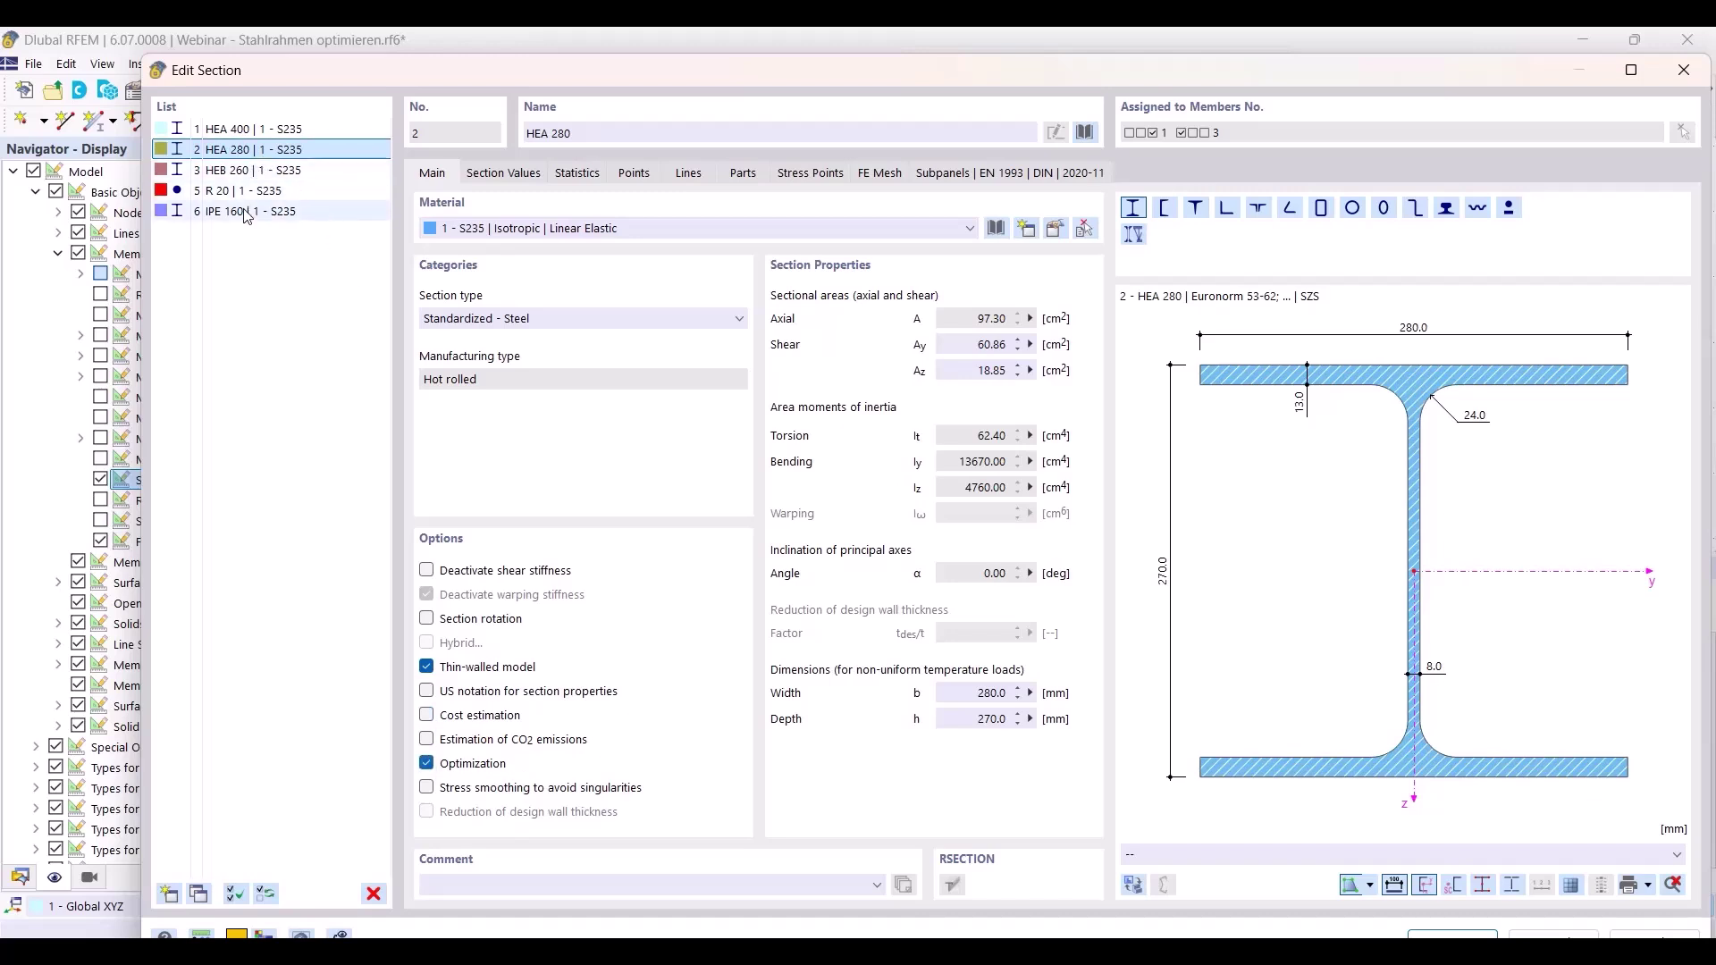
Enable Optimization for the IPE 160 section and turn off its CO2 emission and cost estimation.
click(247, 175)
click(245, 190)
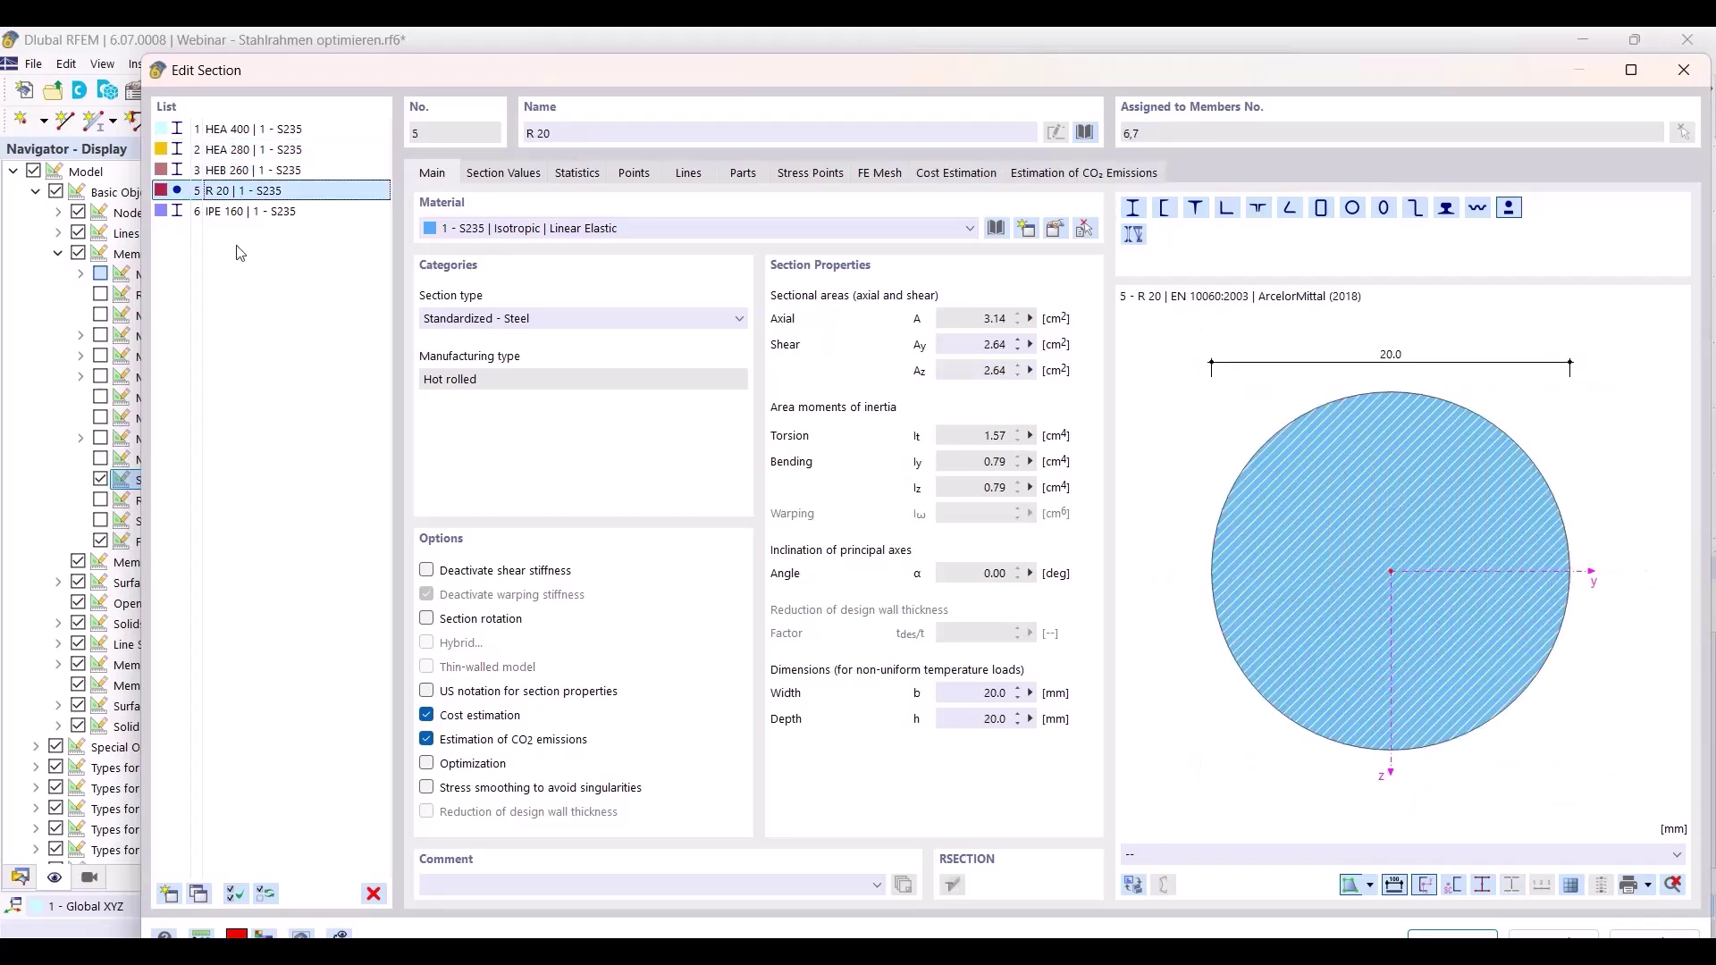
click(201, 211)
click(427, 764)
click(427, 739)
click(428, 716)
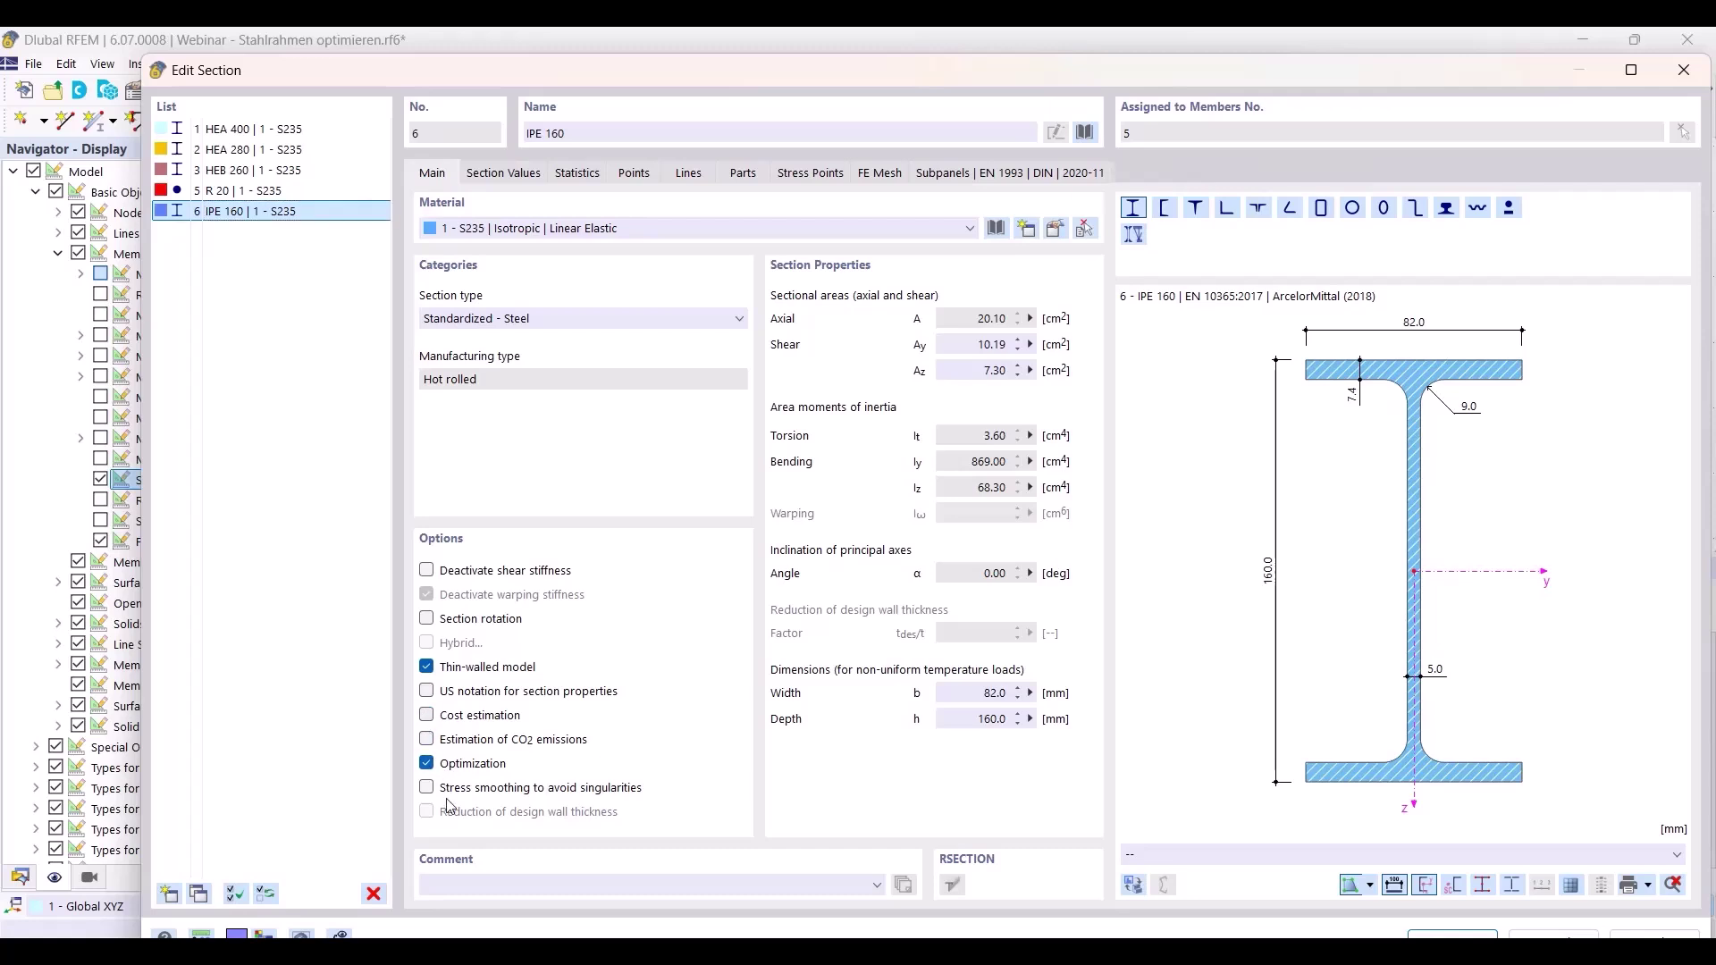
Turn off CO2 emission and cost estimation for the R 20 and HEB 260 sections.
click(239, 191)
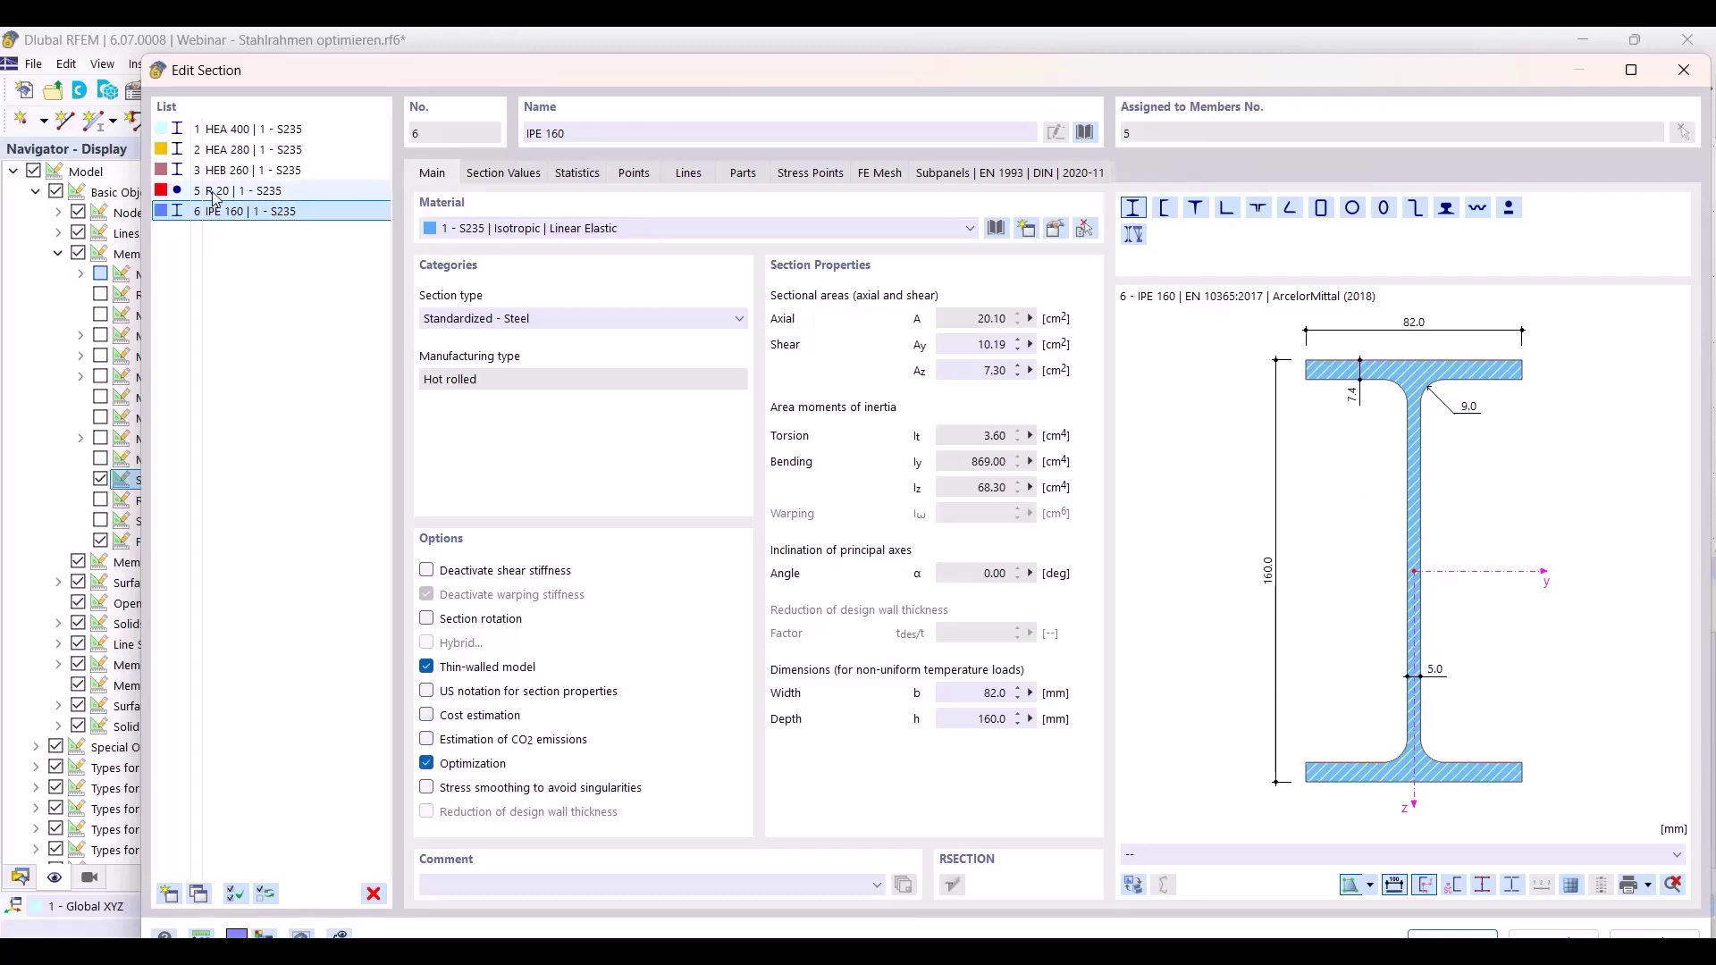
click(428, 739)
click(427, 715)
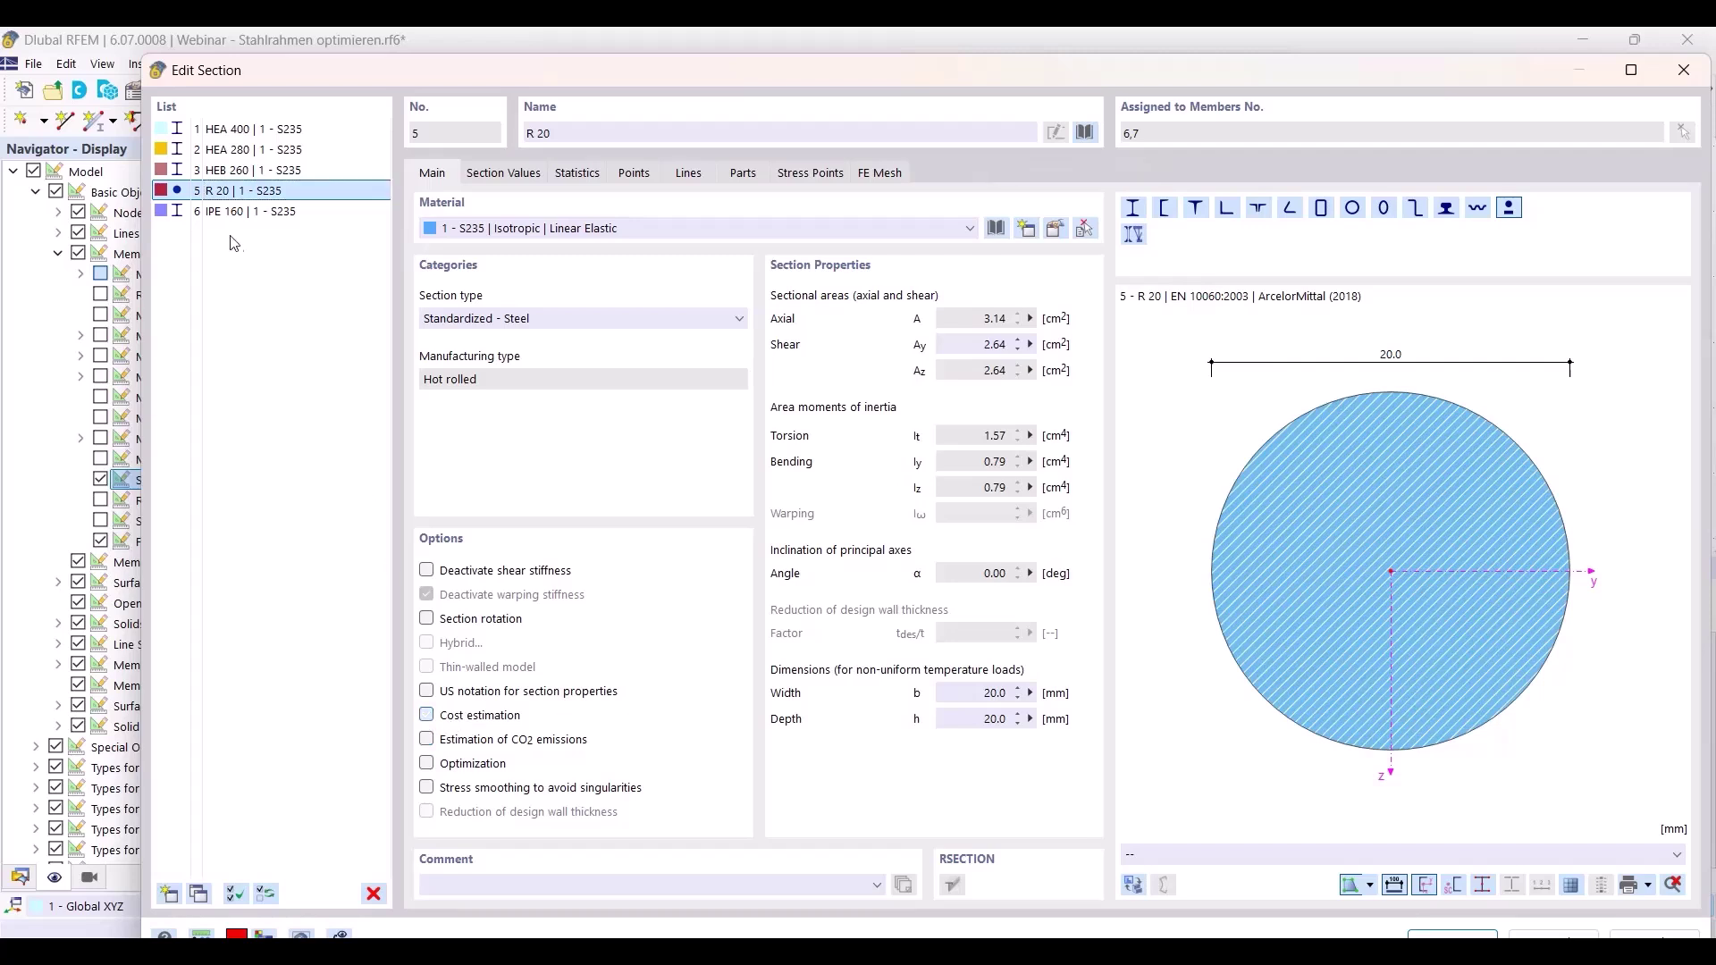
click(207, 170)
click(429, 739)
click(429, 716)
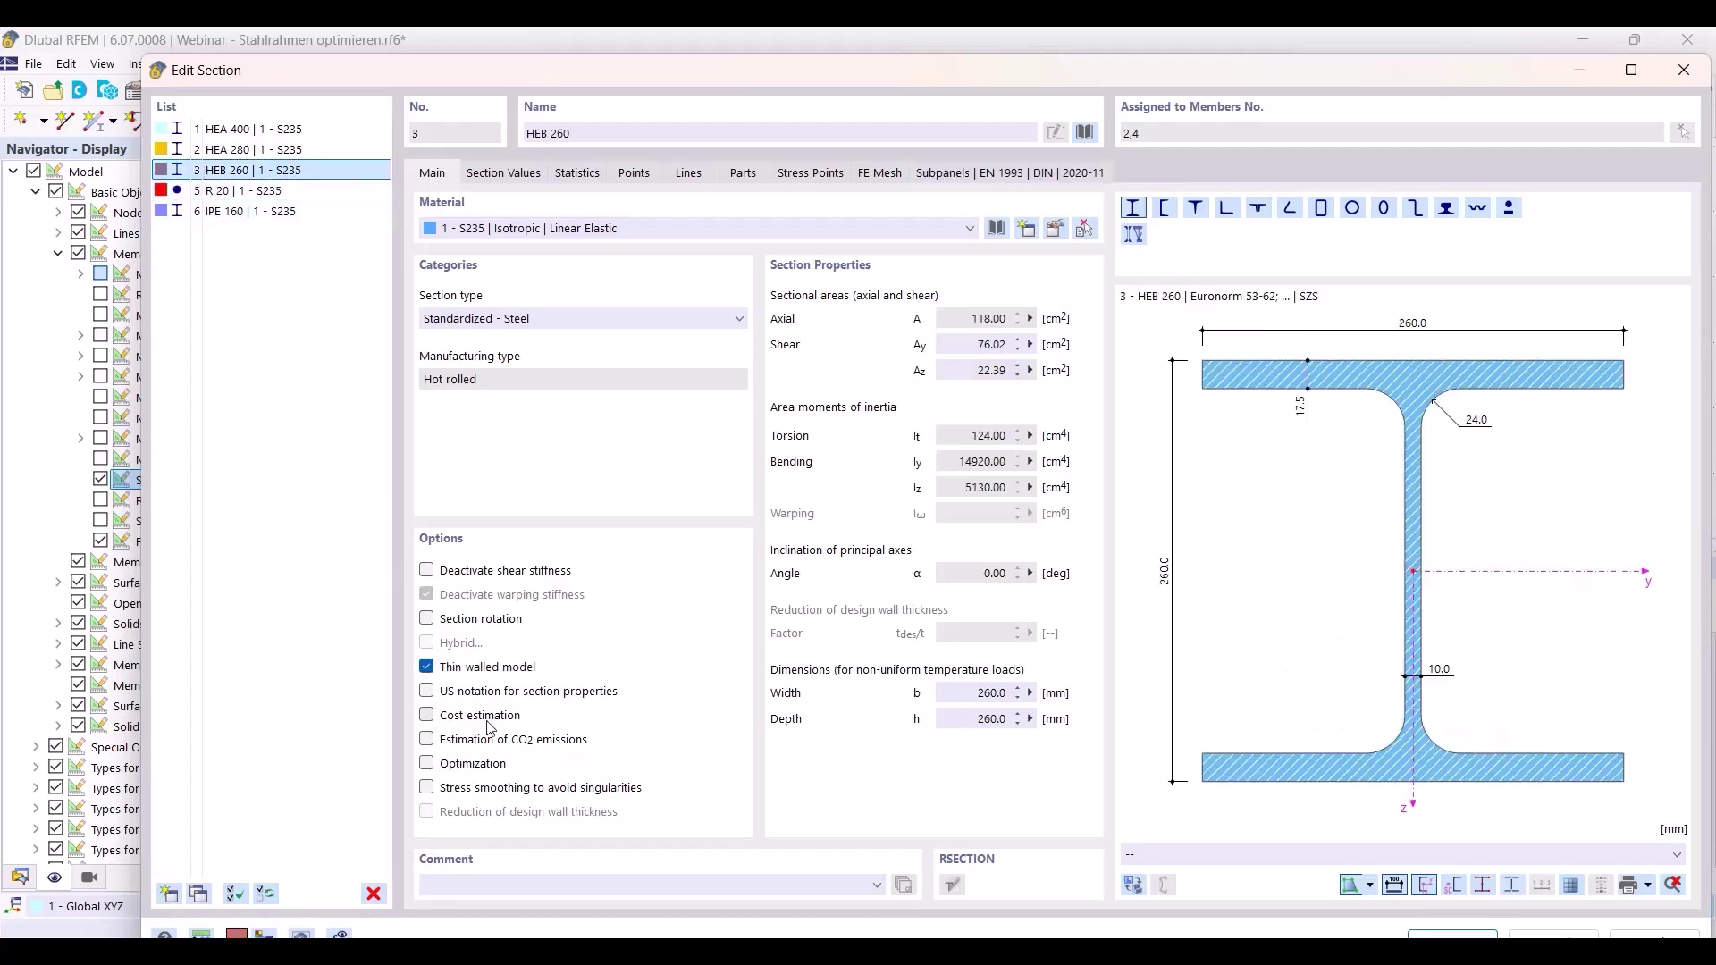
Browse the section sizes of the IPE series by ArcelorMittal (2018) in the section library without replacing IPE 160.
click(219, 211)
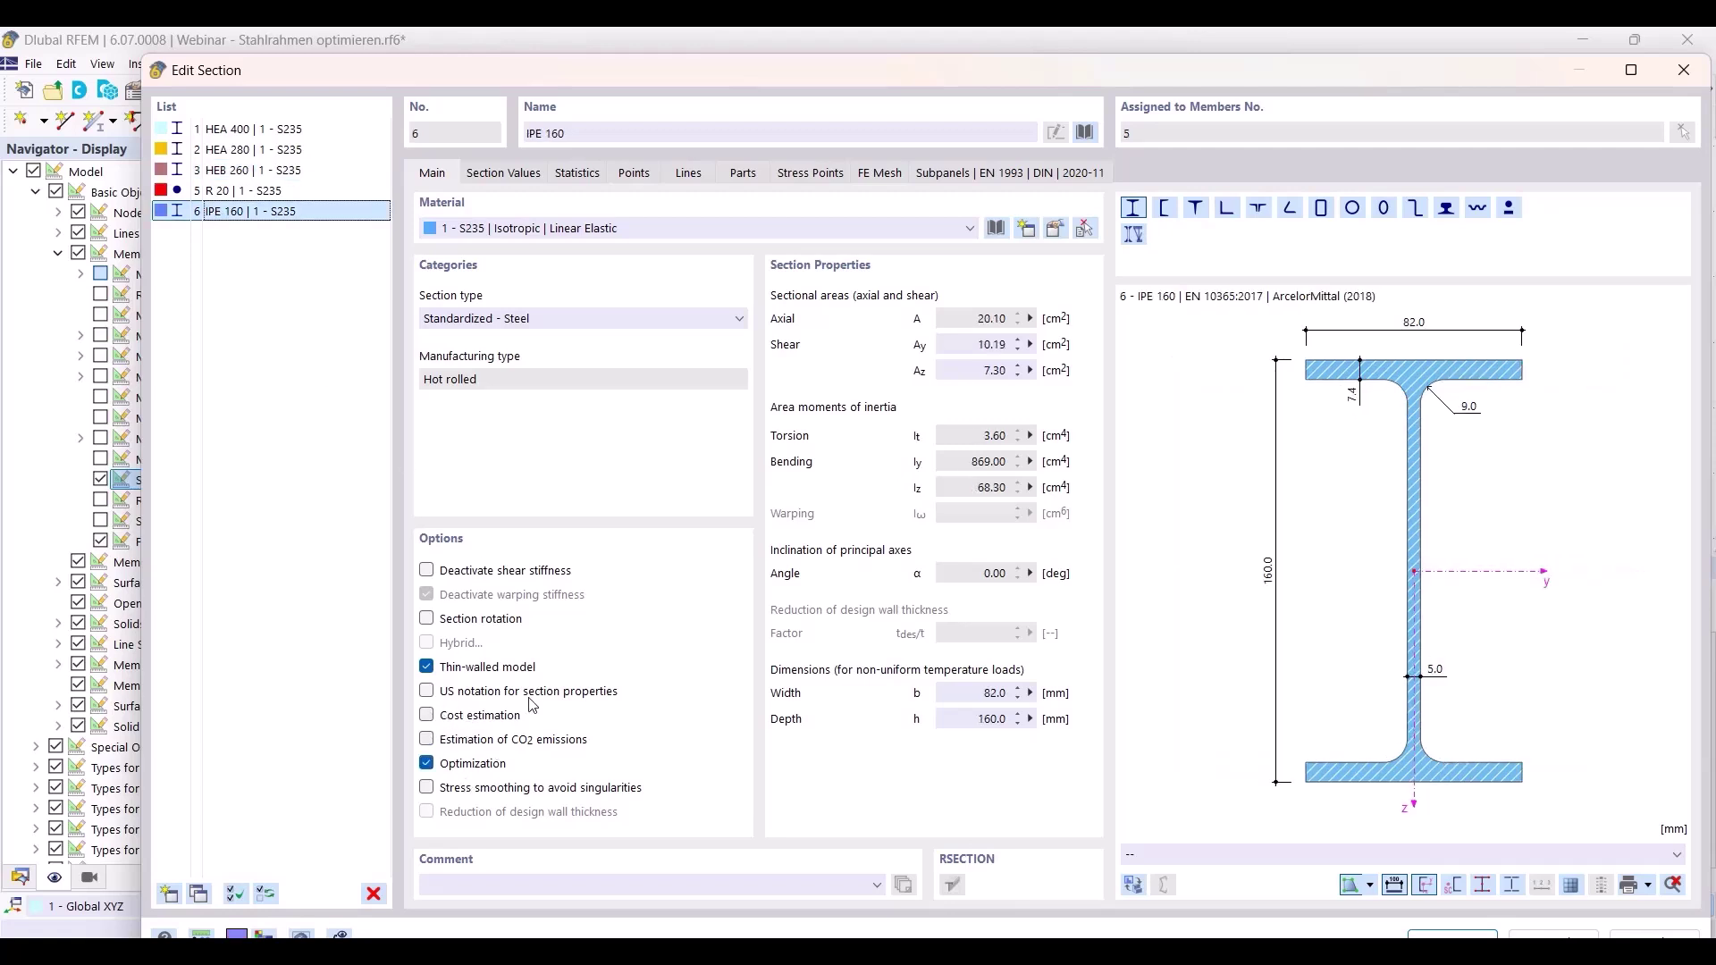
click(1085, 133)
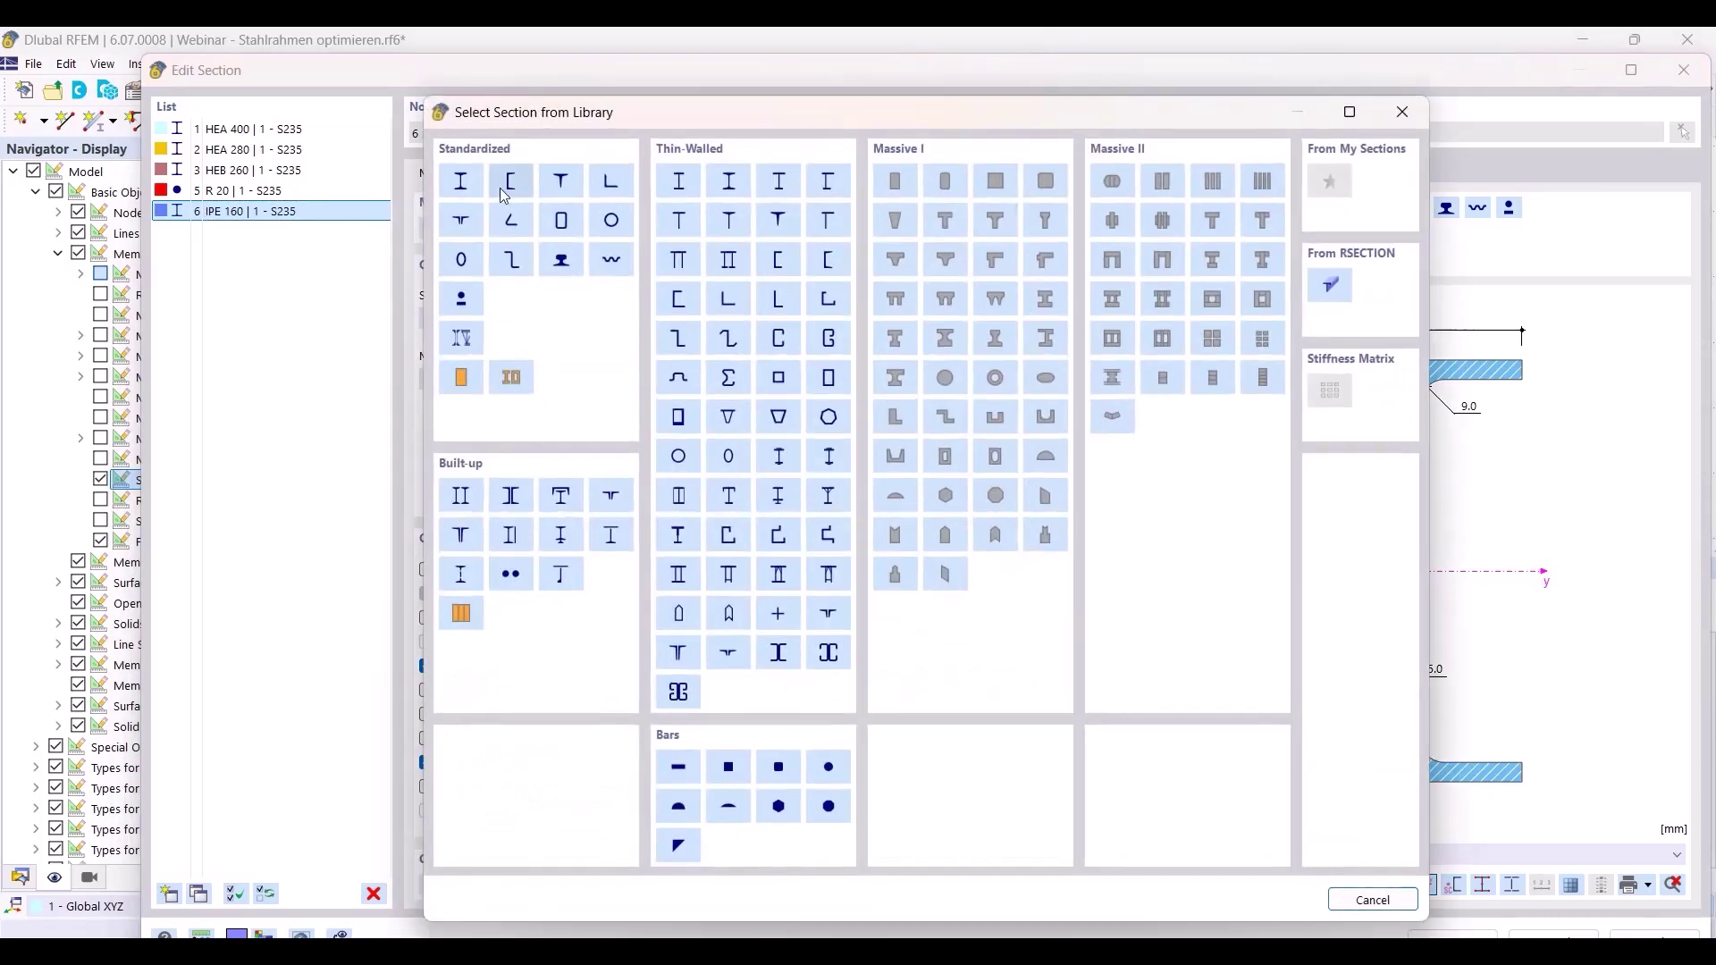
click(462, 182)
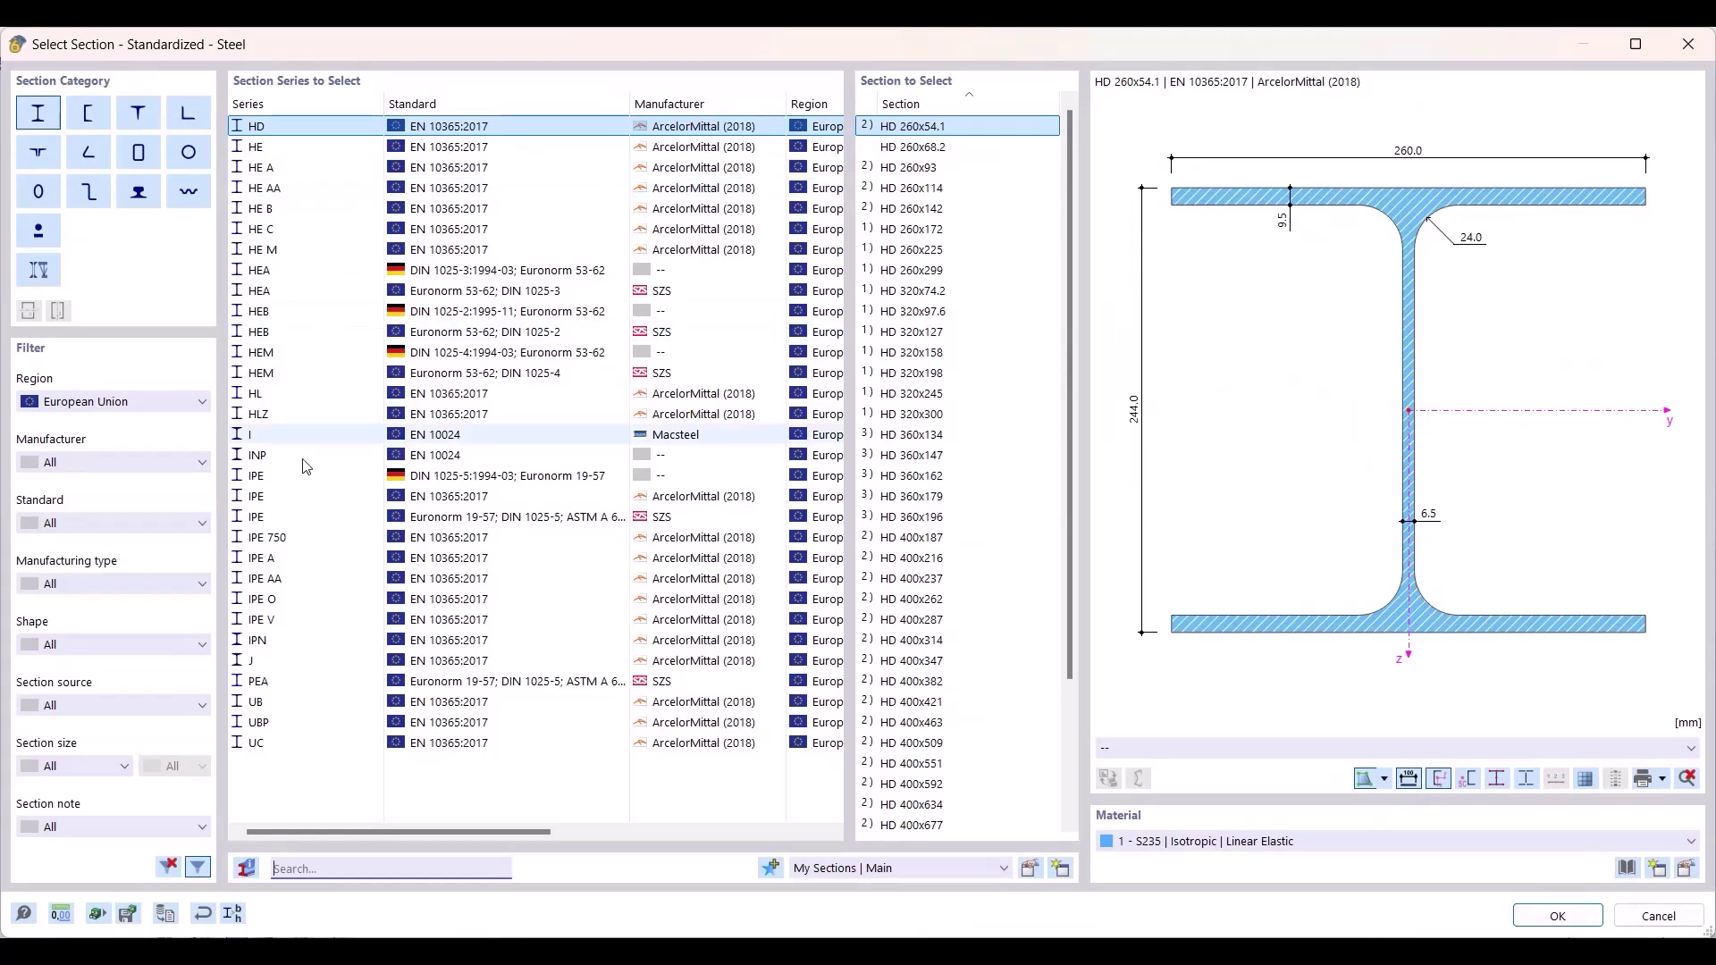
click(300, 498)
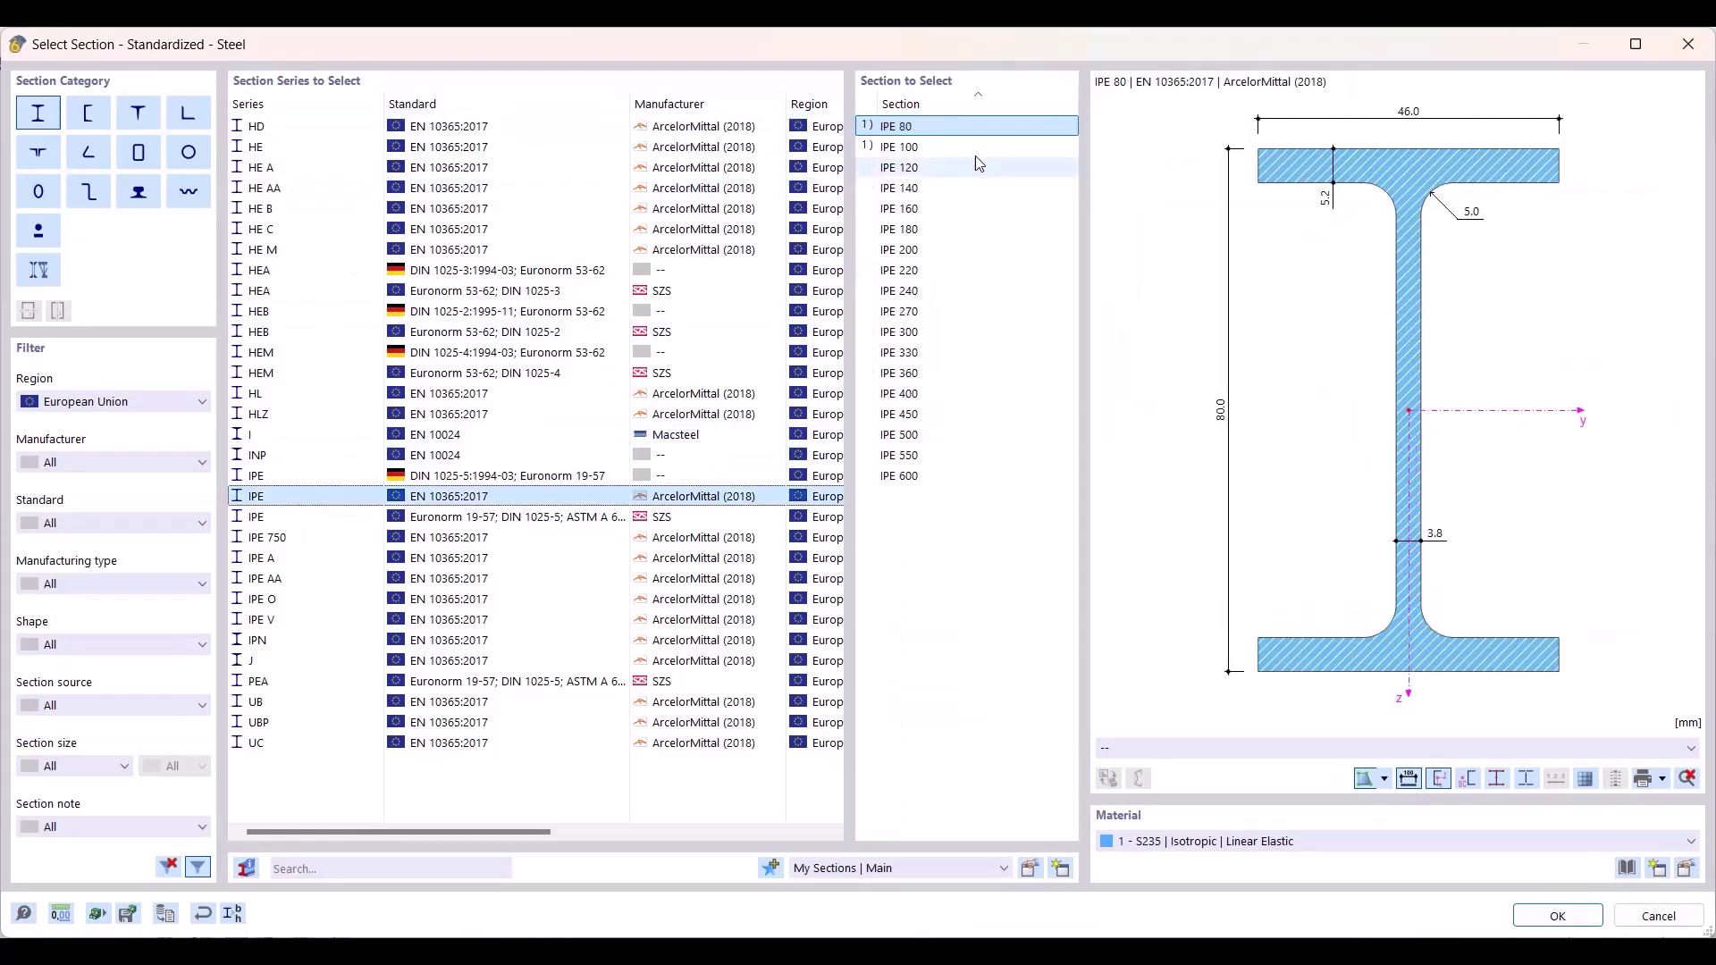
click(1652, 921)
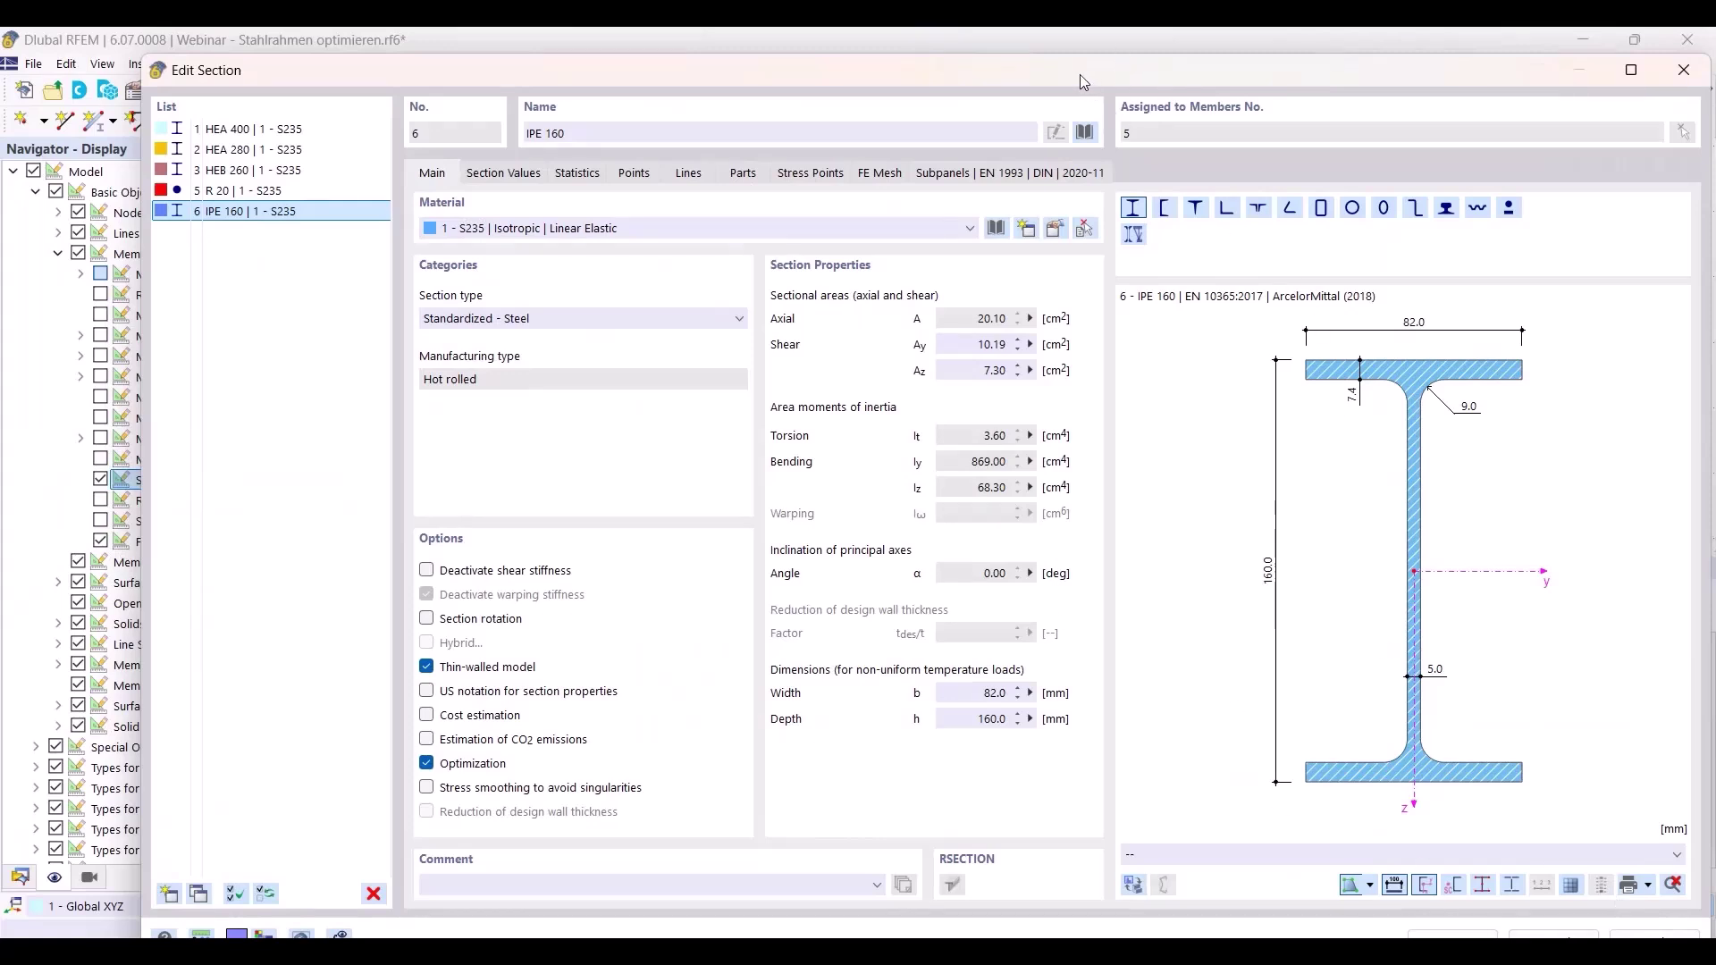
Review the options of the HEA 400, HEA 280 and IPE 160 sections and accept the section edits.
drag(1085, 73, 1009, 67)
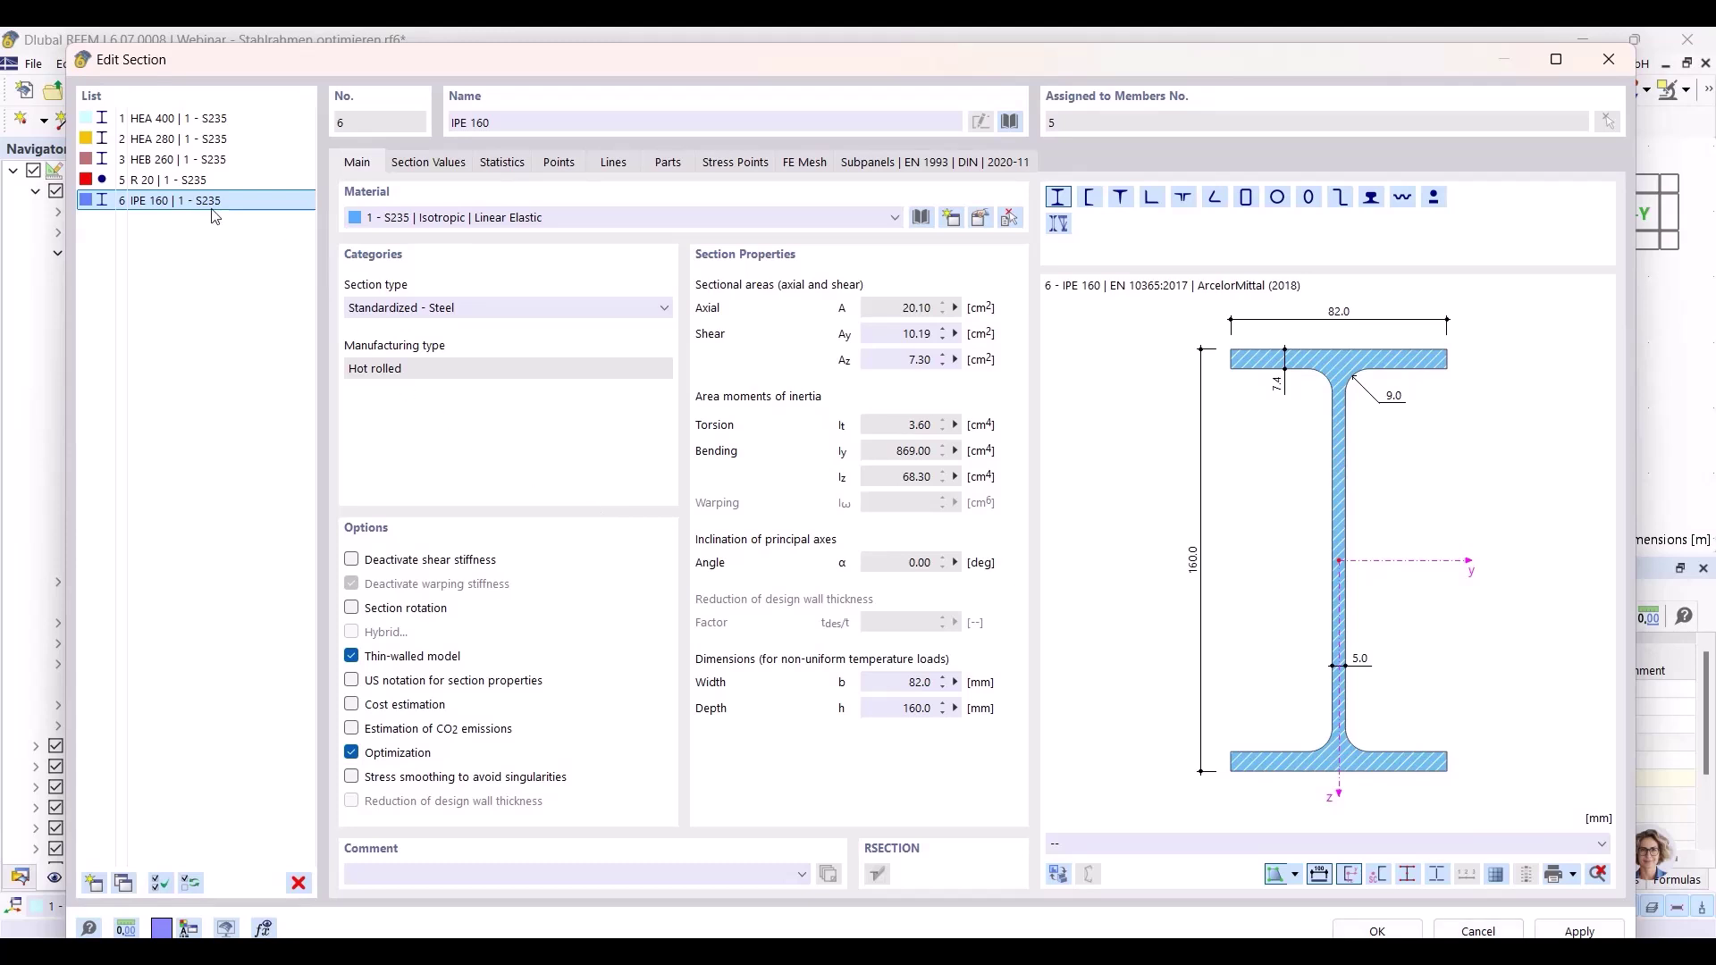
click(185, 119)
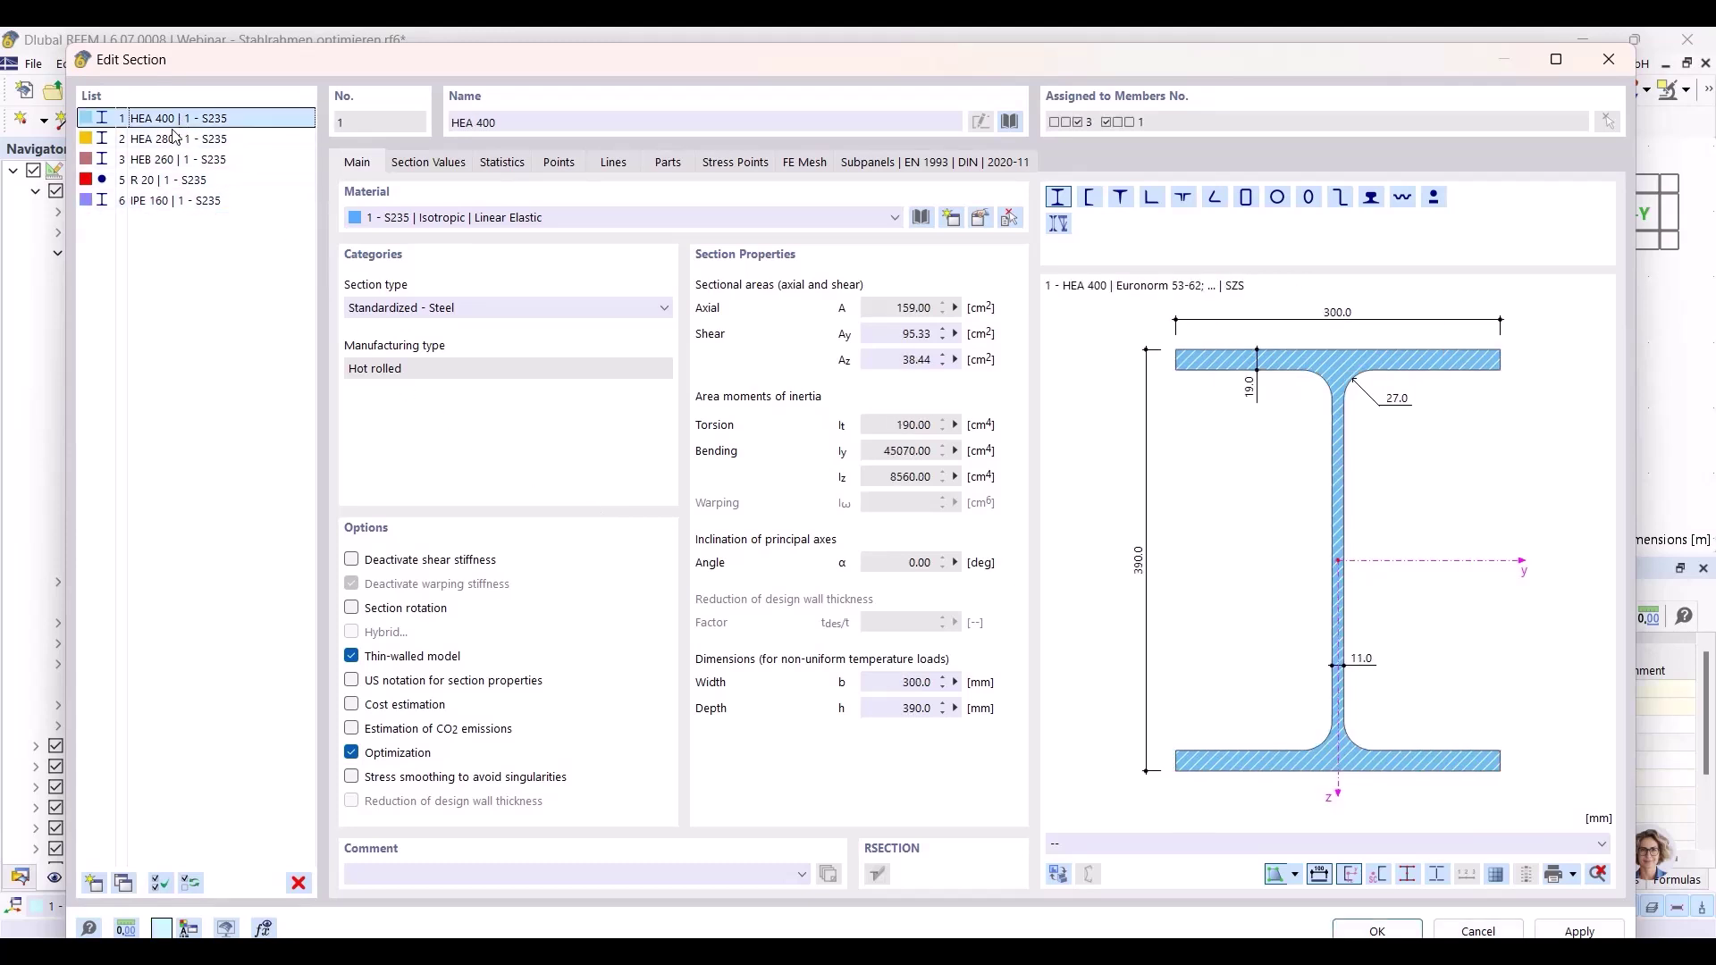
click(174, 138)
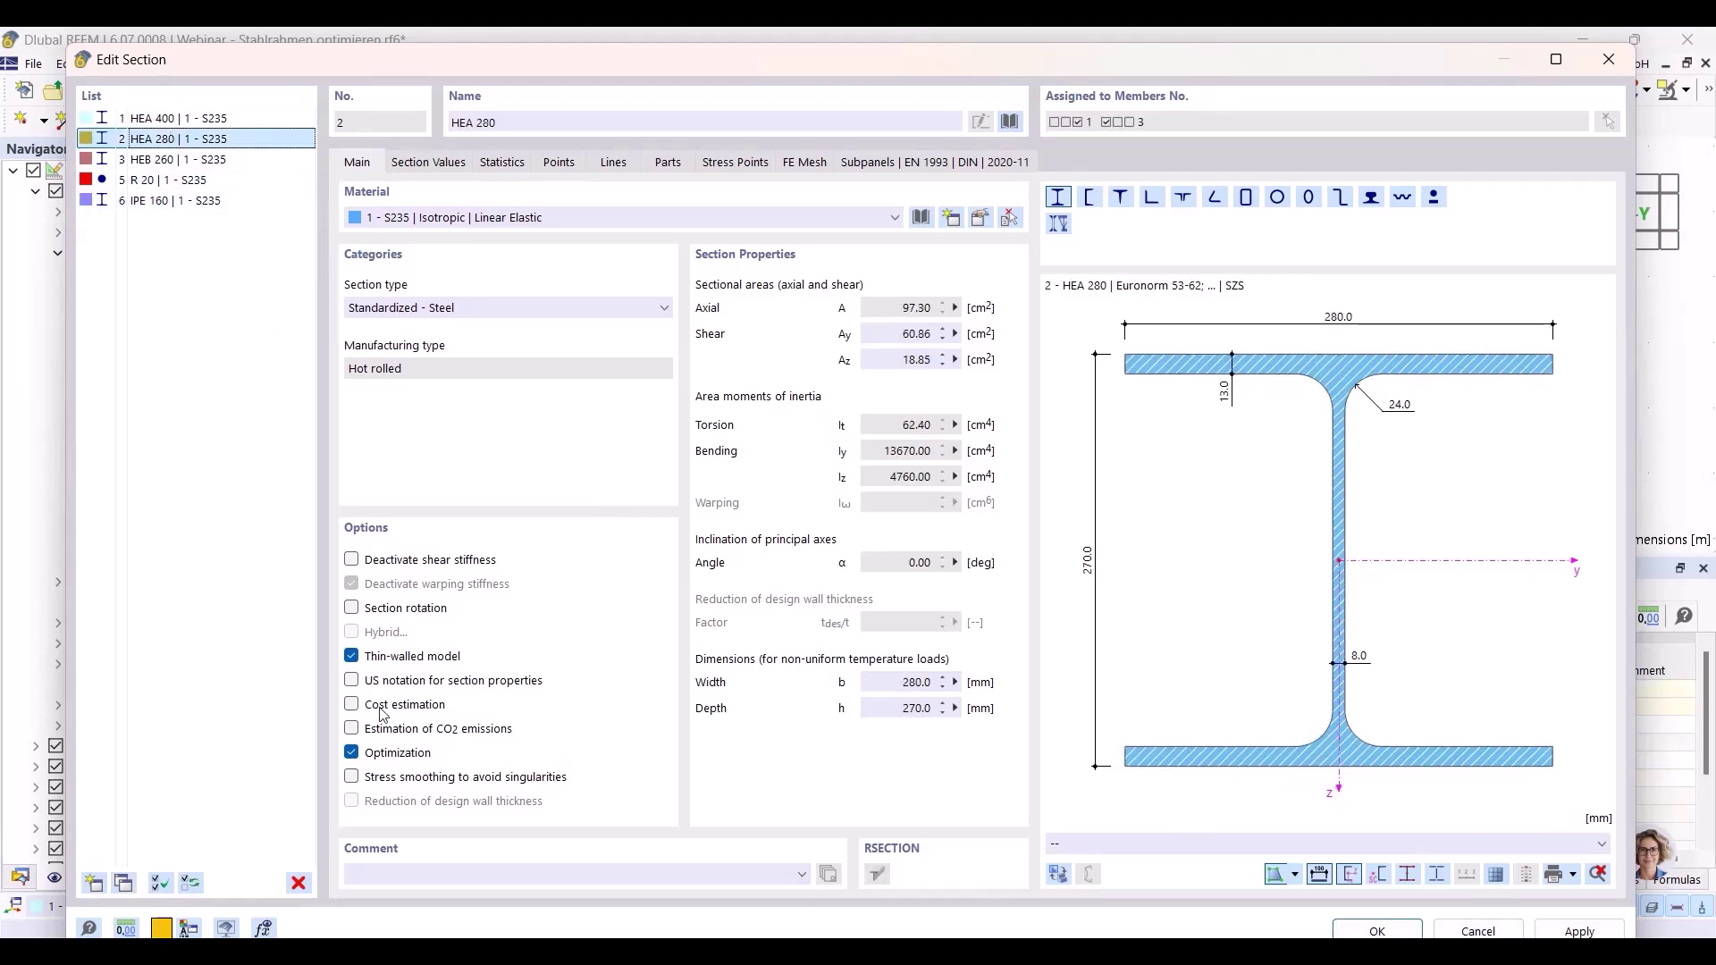
click(185, 201)
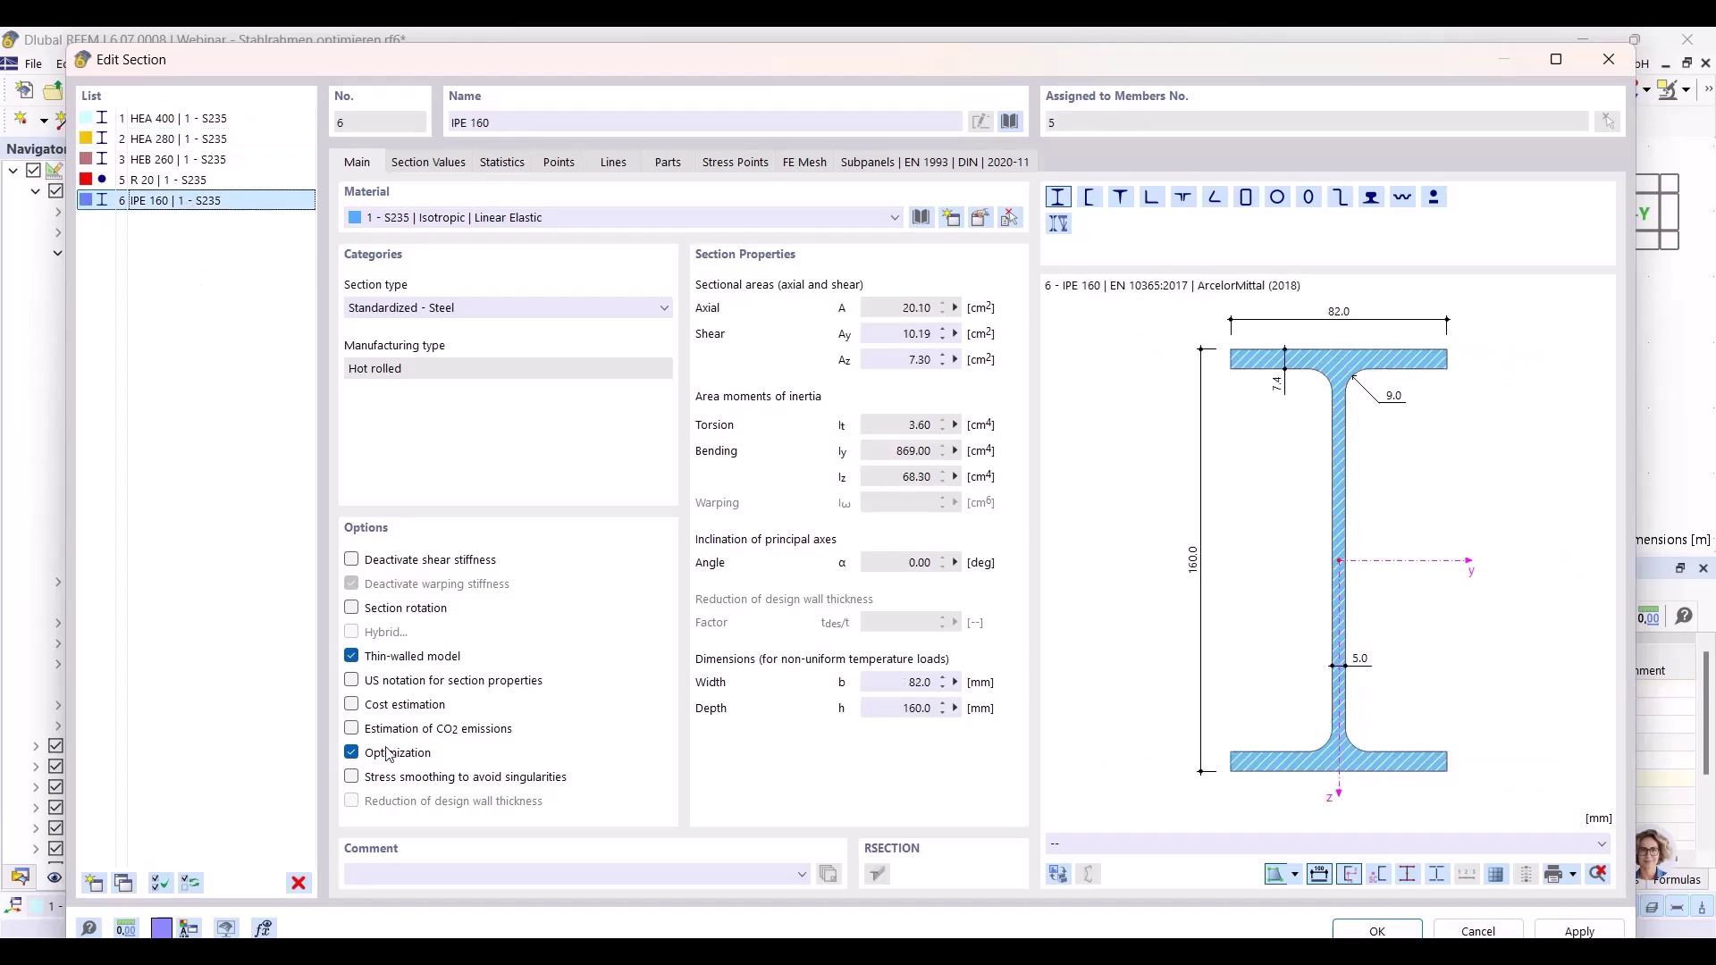
click(1375, 929)
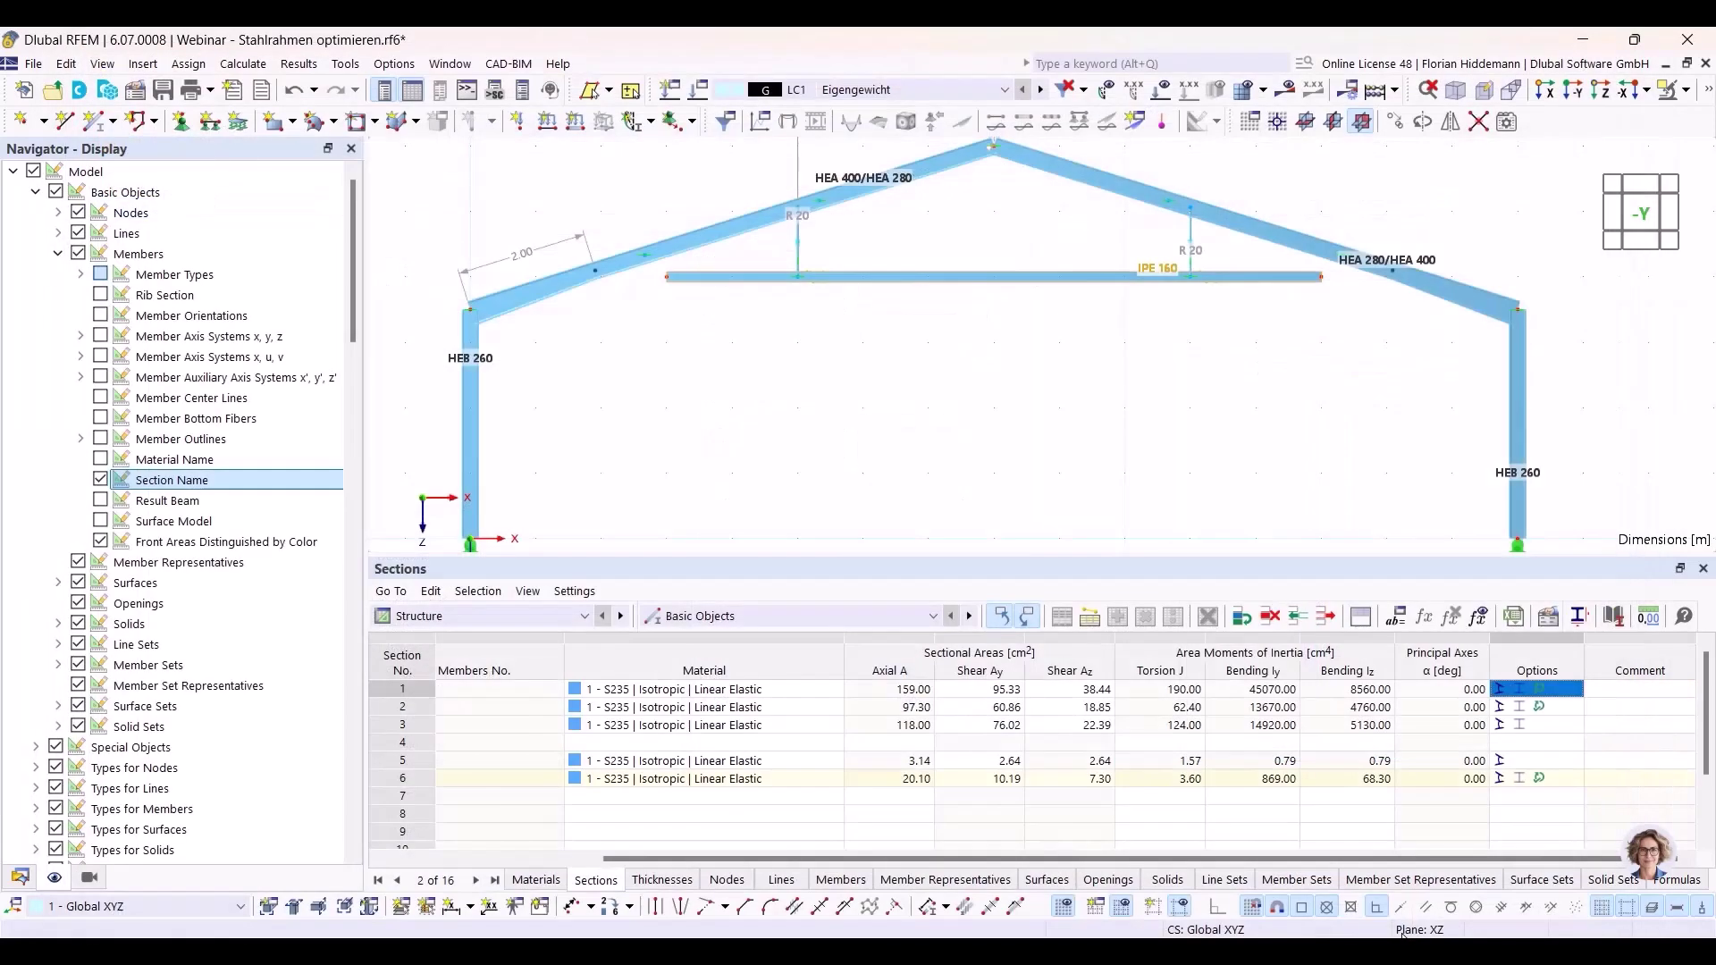
In the optimization settings, choose Ant colony as the optimizer and set the percent of mutations to 2.00 %.
click(80, 65)
click(79, 65)
click(243, 63)
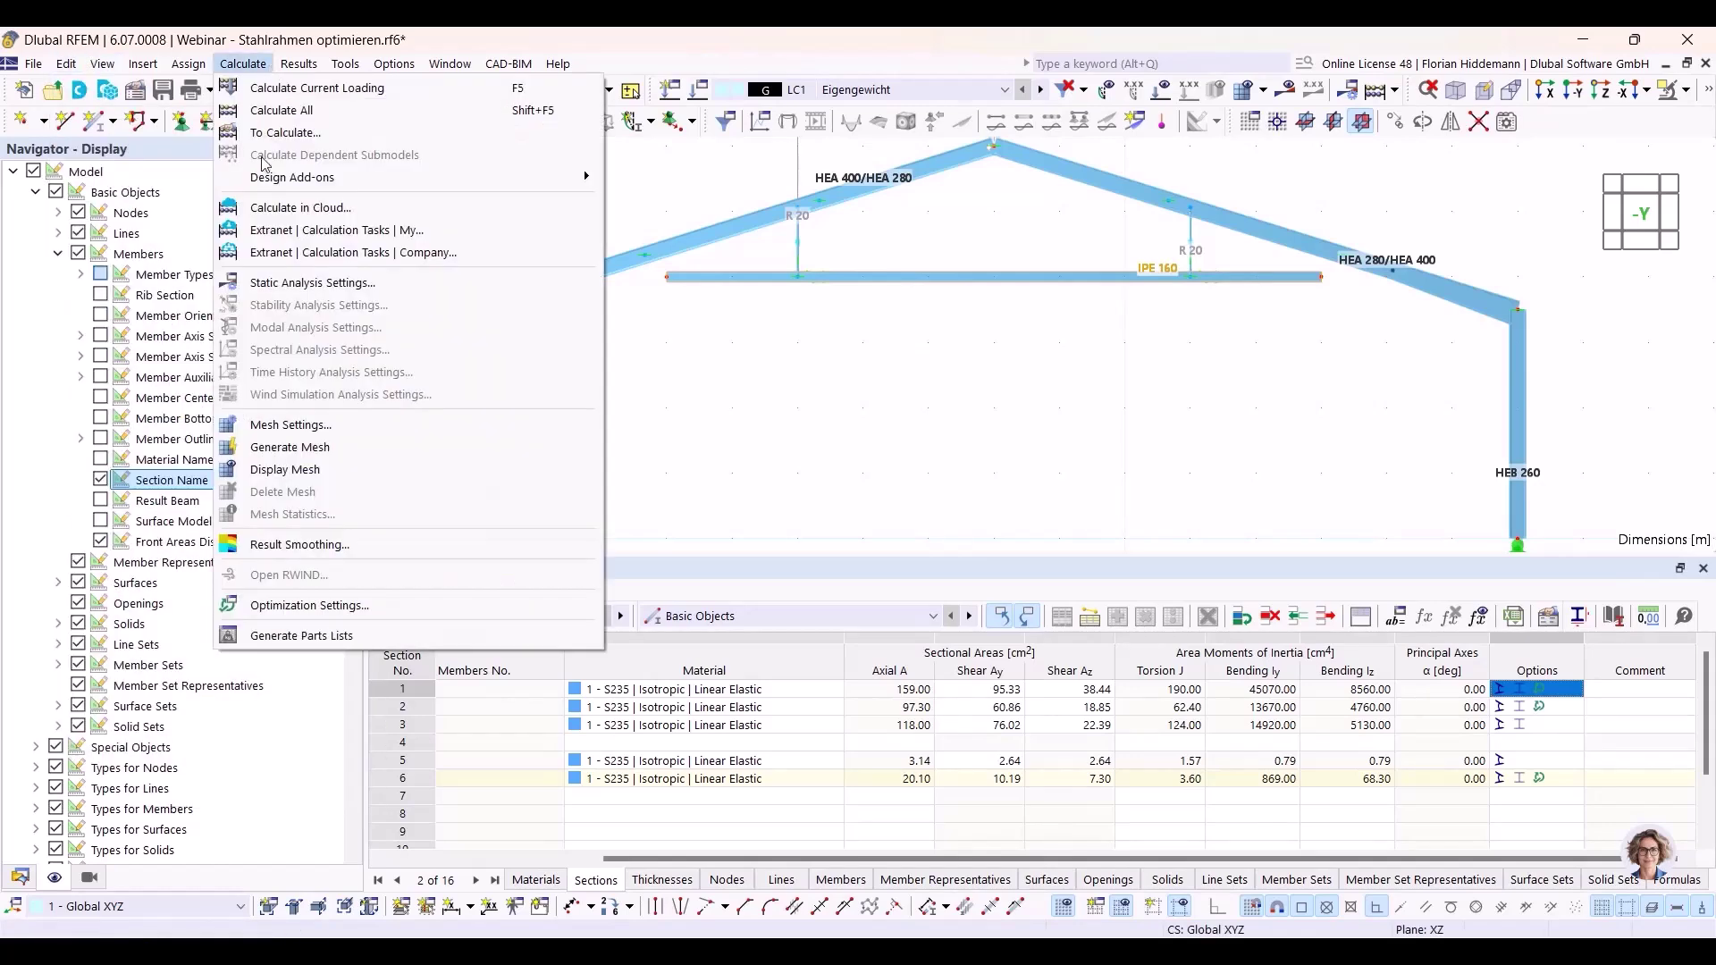
click(310, 608)
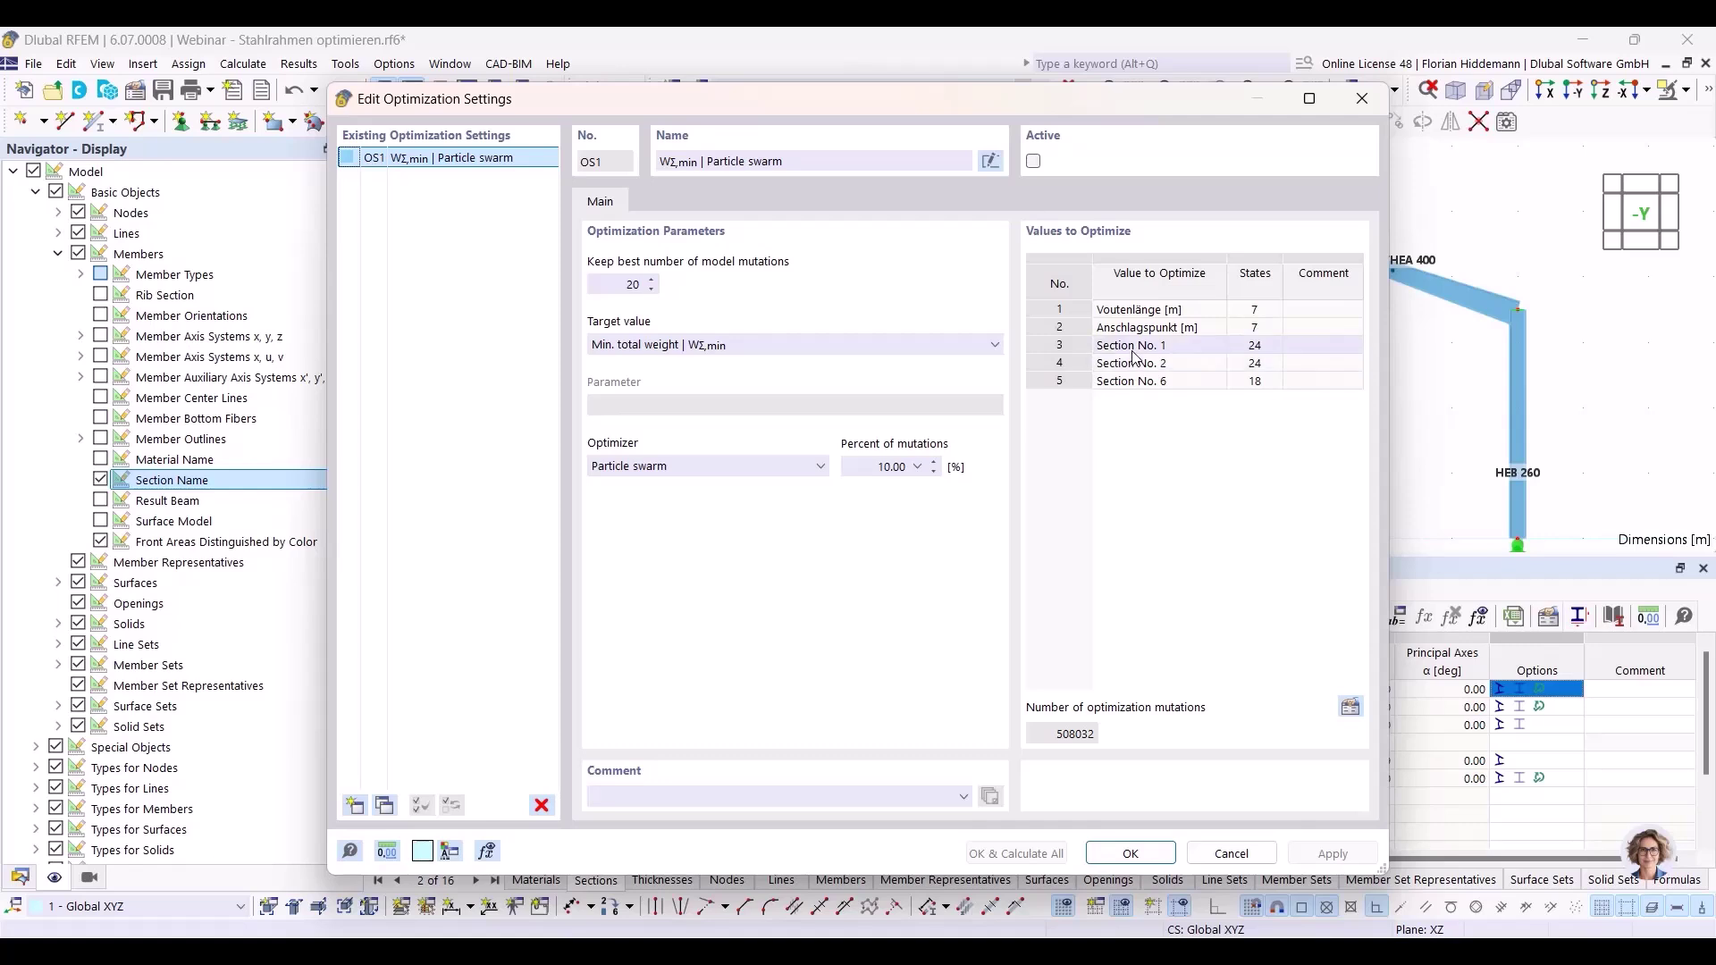
click(798, 473)
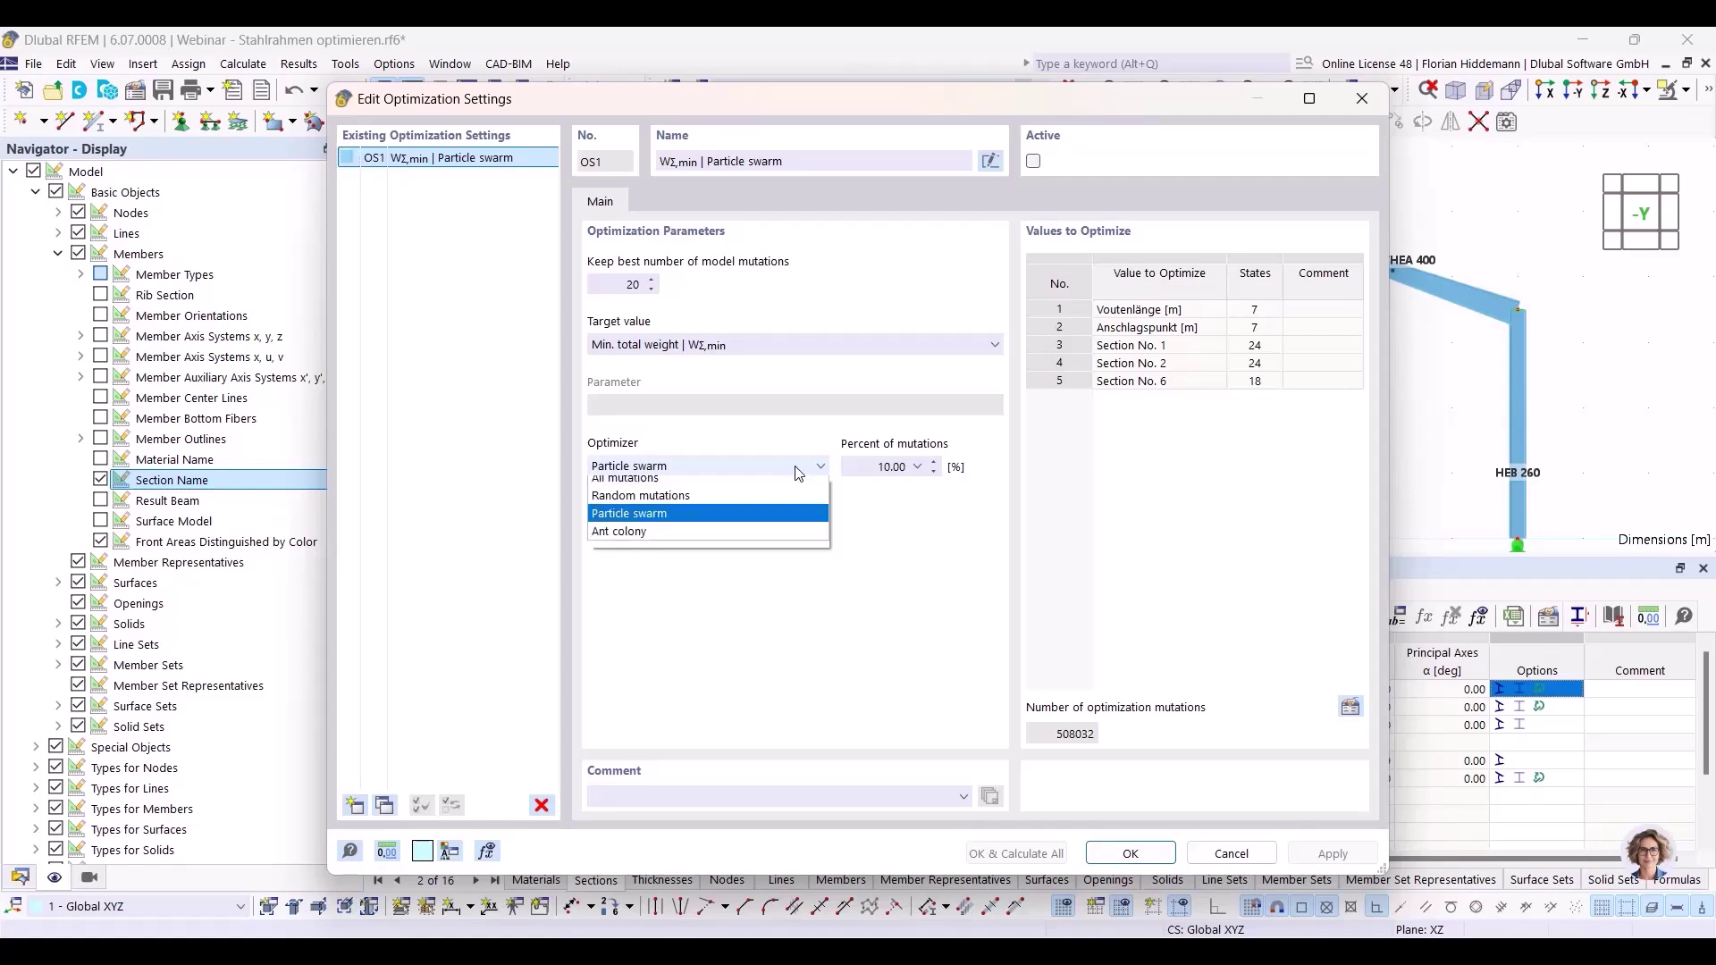
click(628, 540)
click(915, 466)
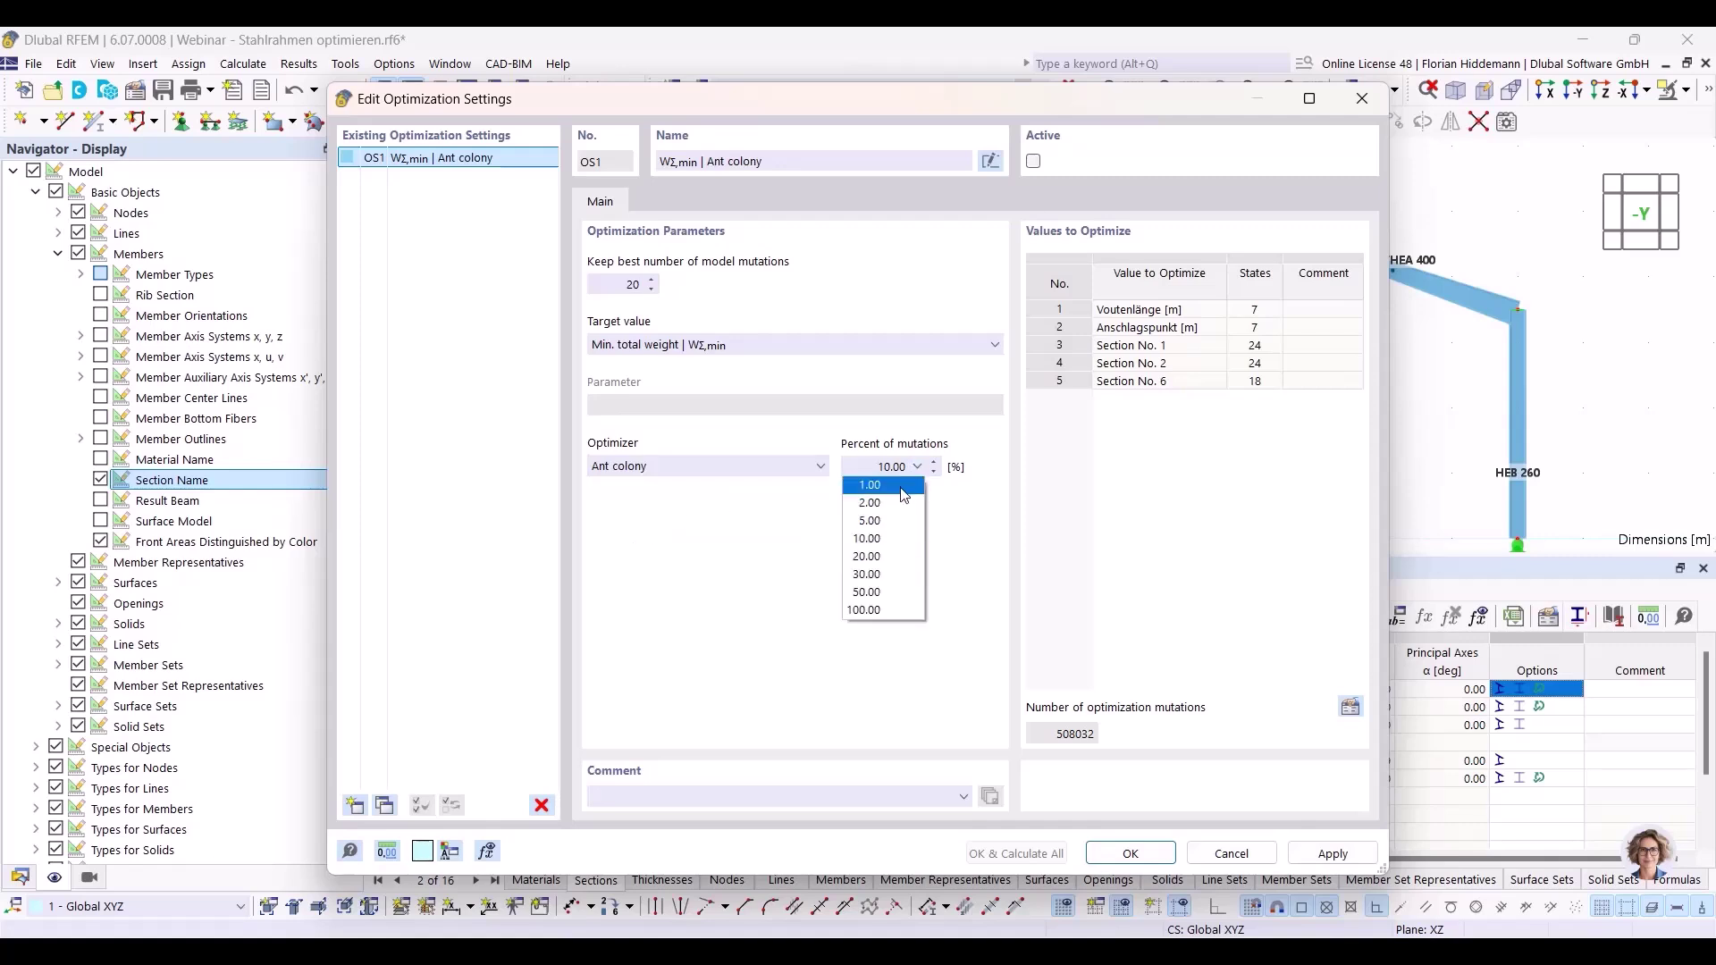
click(889, 504)
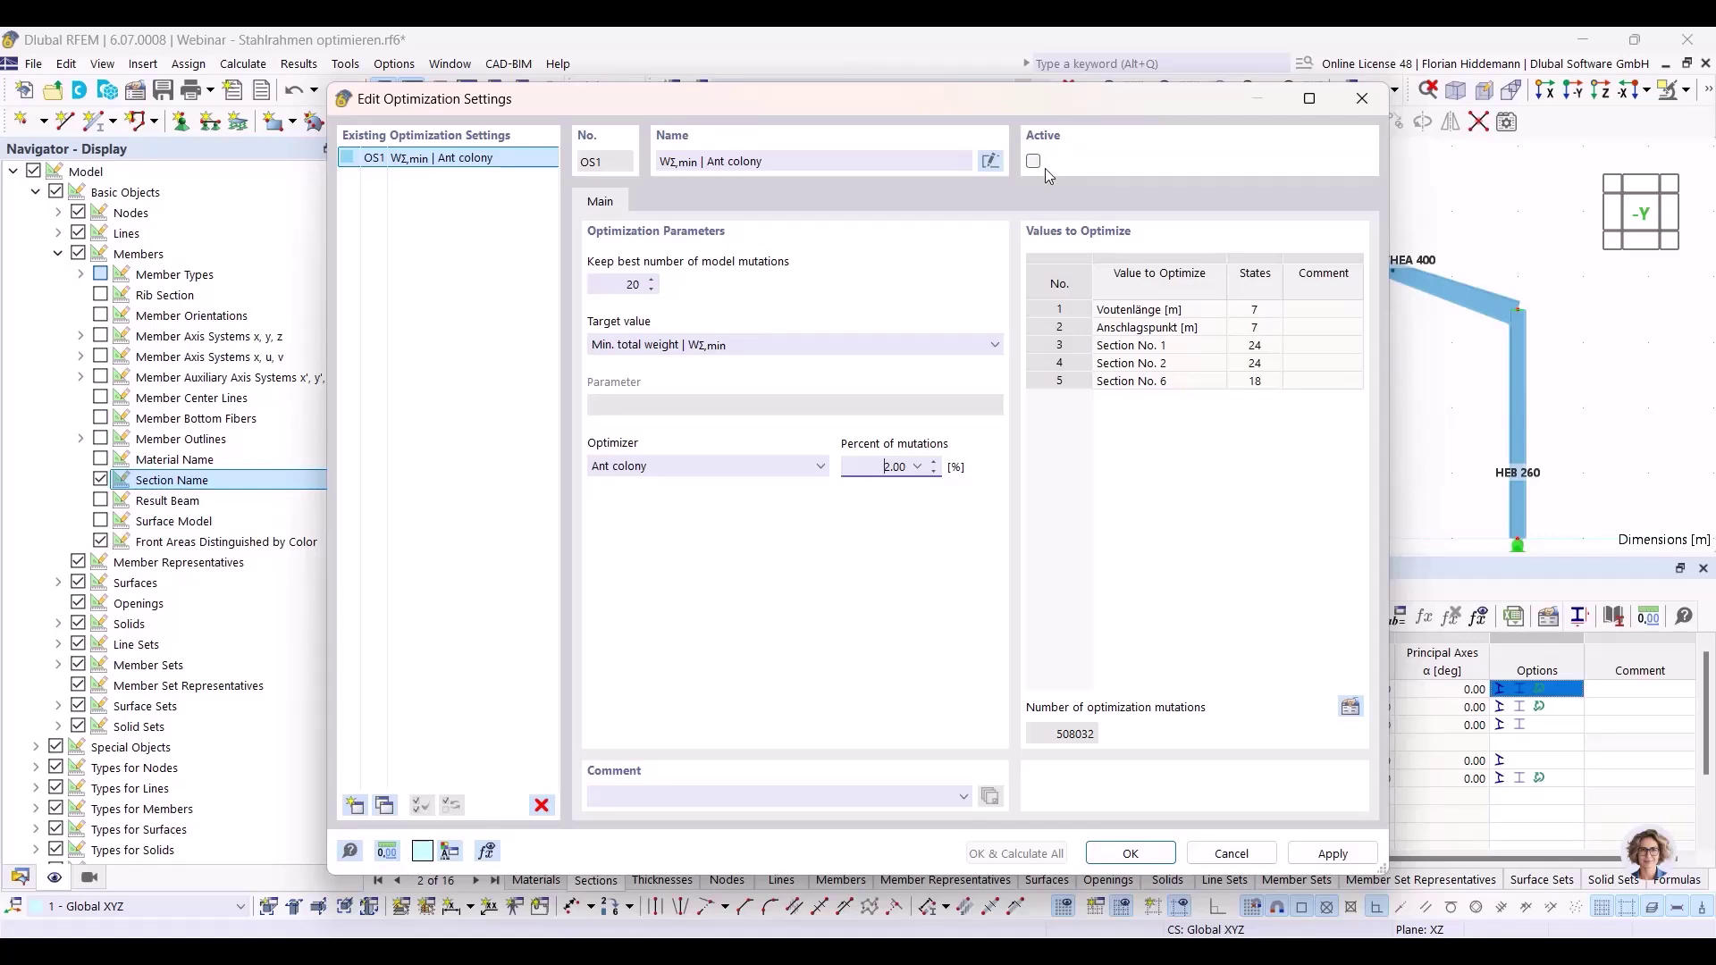
Activate optimization setting OS1 and start calculating all with it.
mouse_move(1071, 114)
mouse_down()
mouse_move(1092, 131)
mouse_move(1062, 130)
mouse_up()
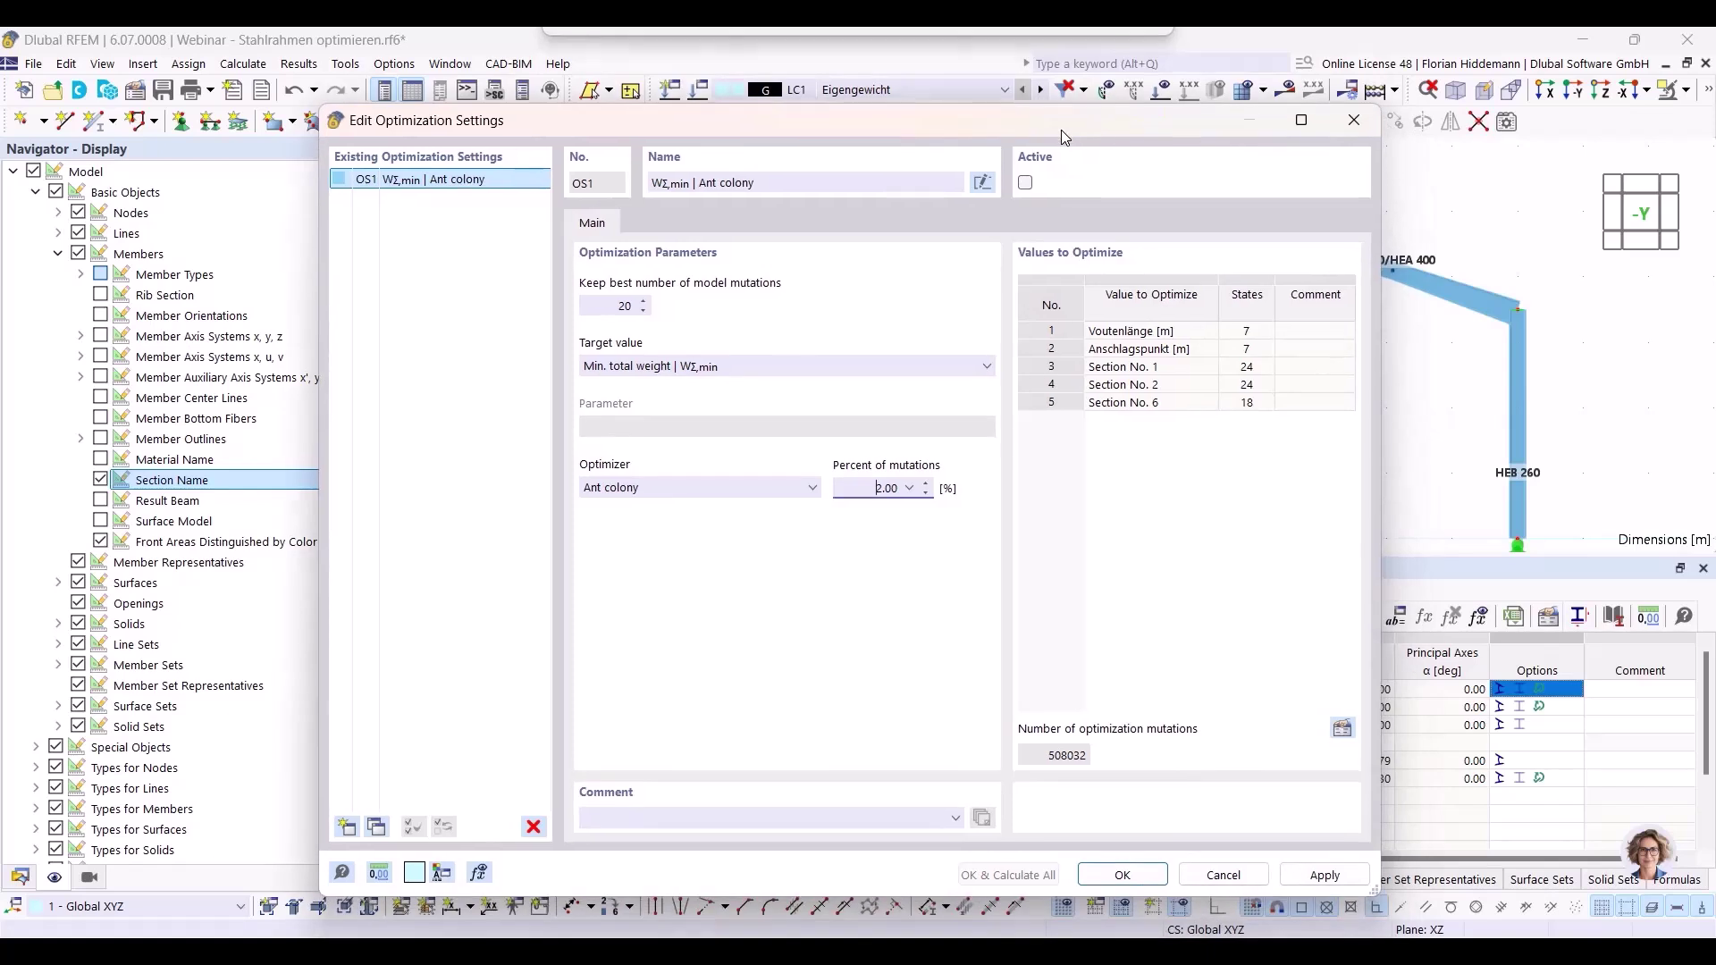
click(1025, 184)
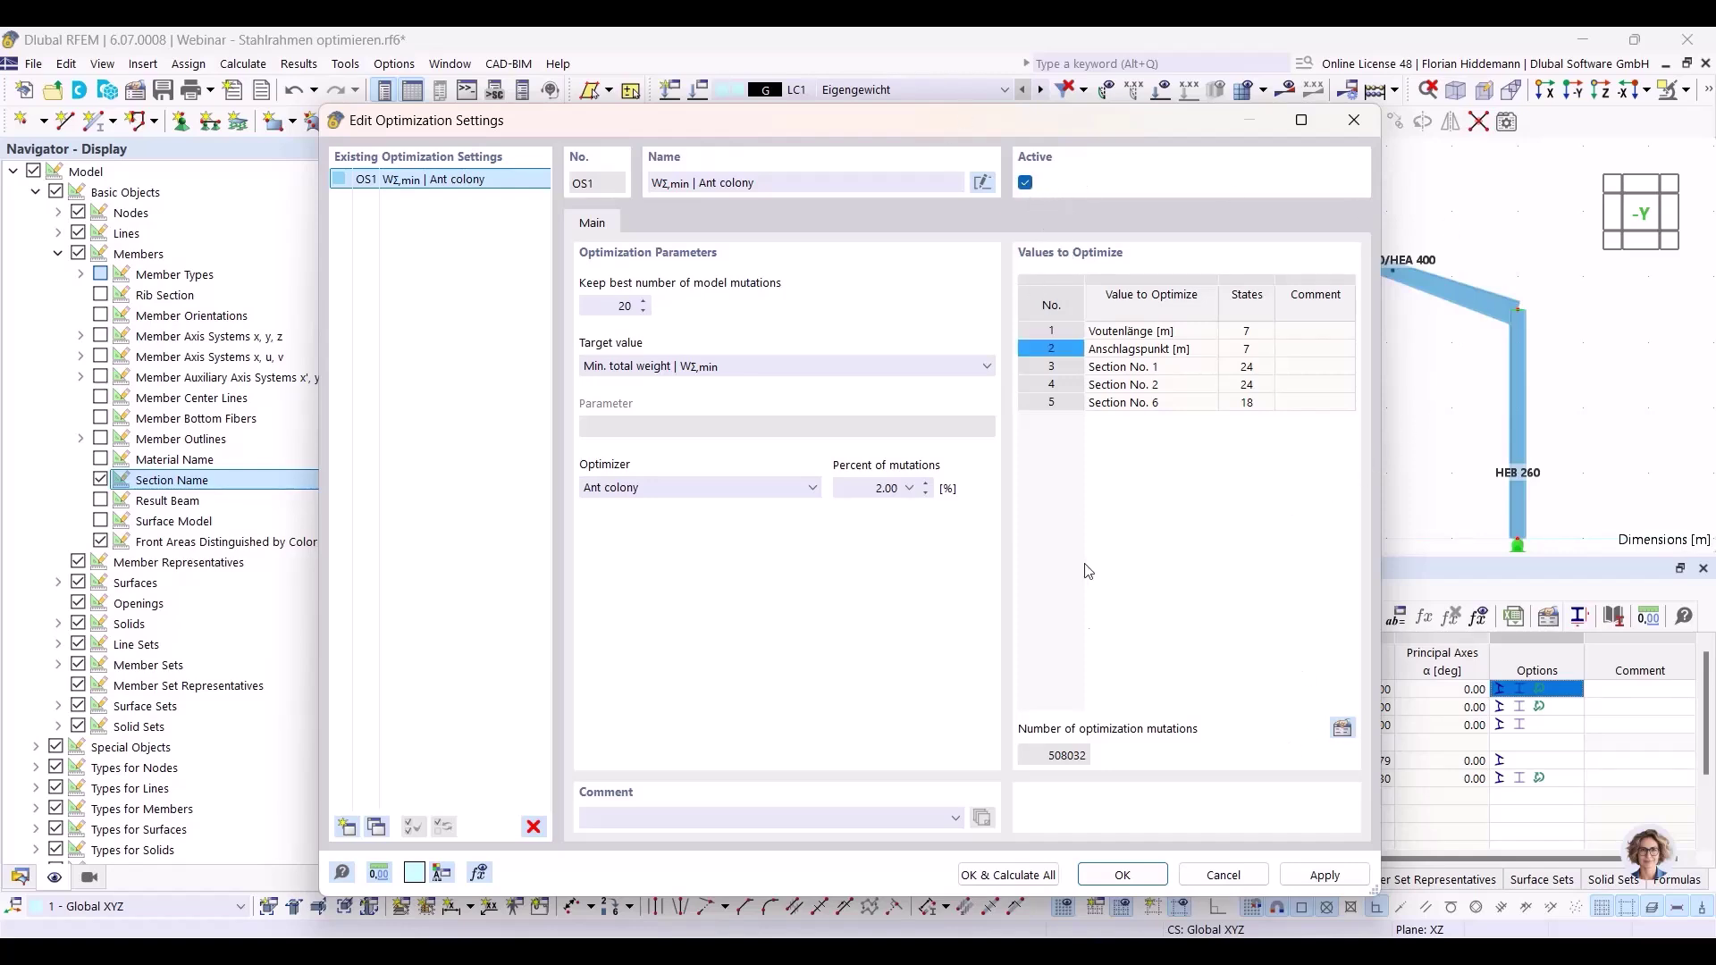
click(1008, 875)
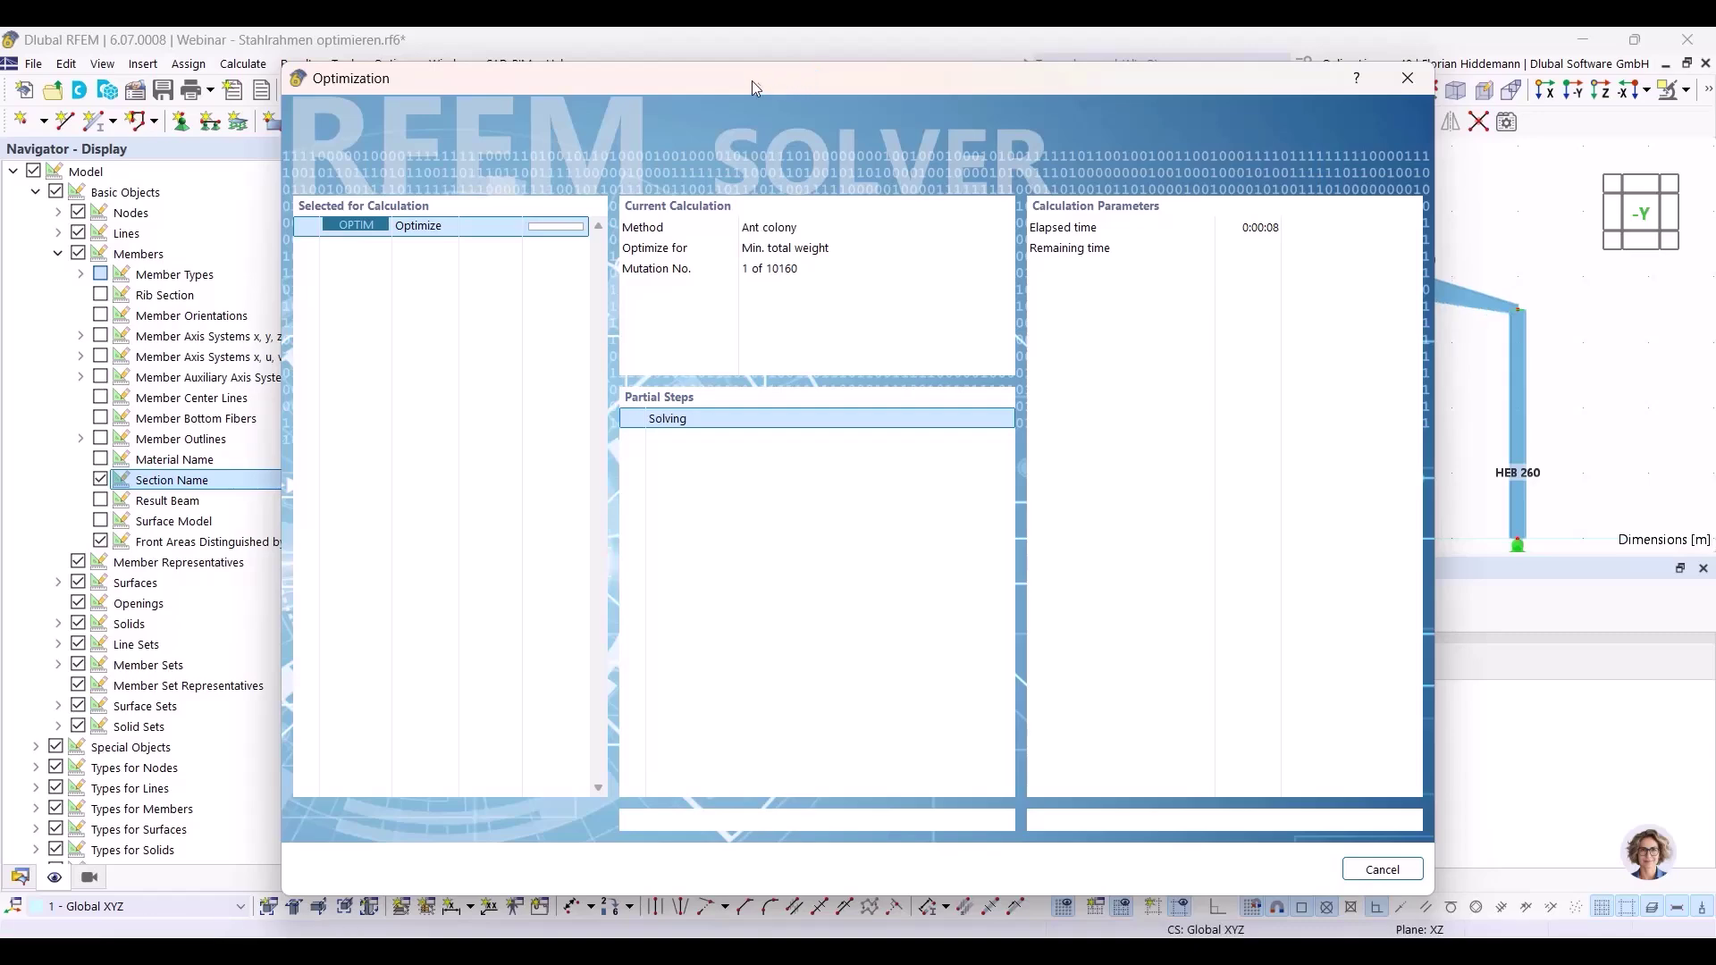
Examine the interim optimization results behind the solver window and cancel the running calculation.
drag(753, 80, 1523, 699)
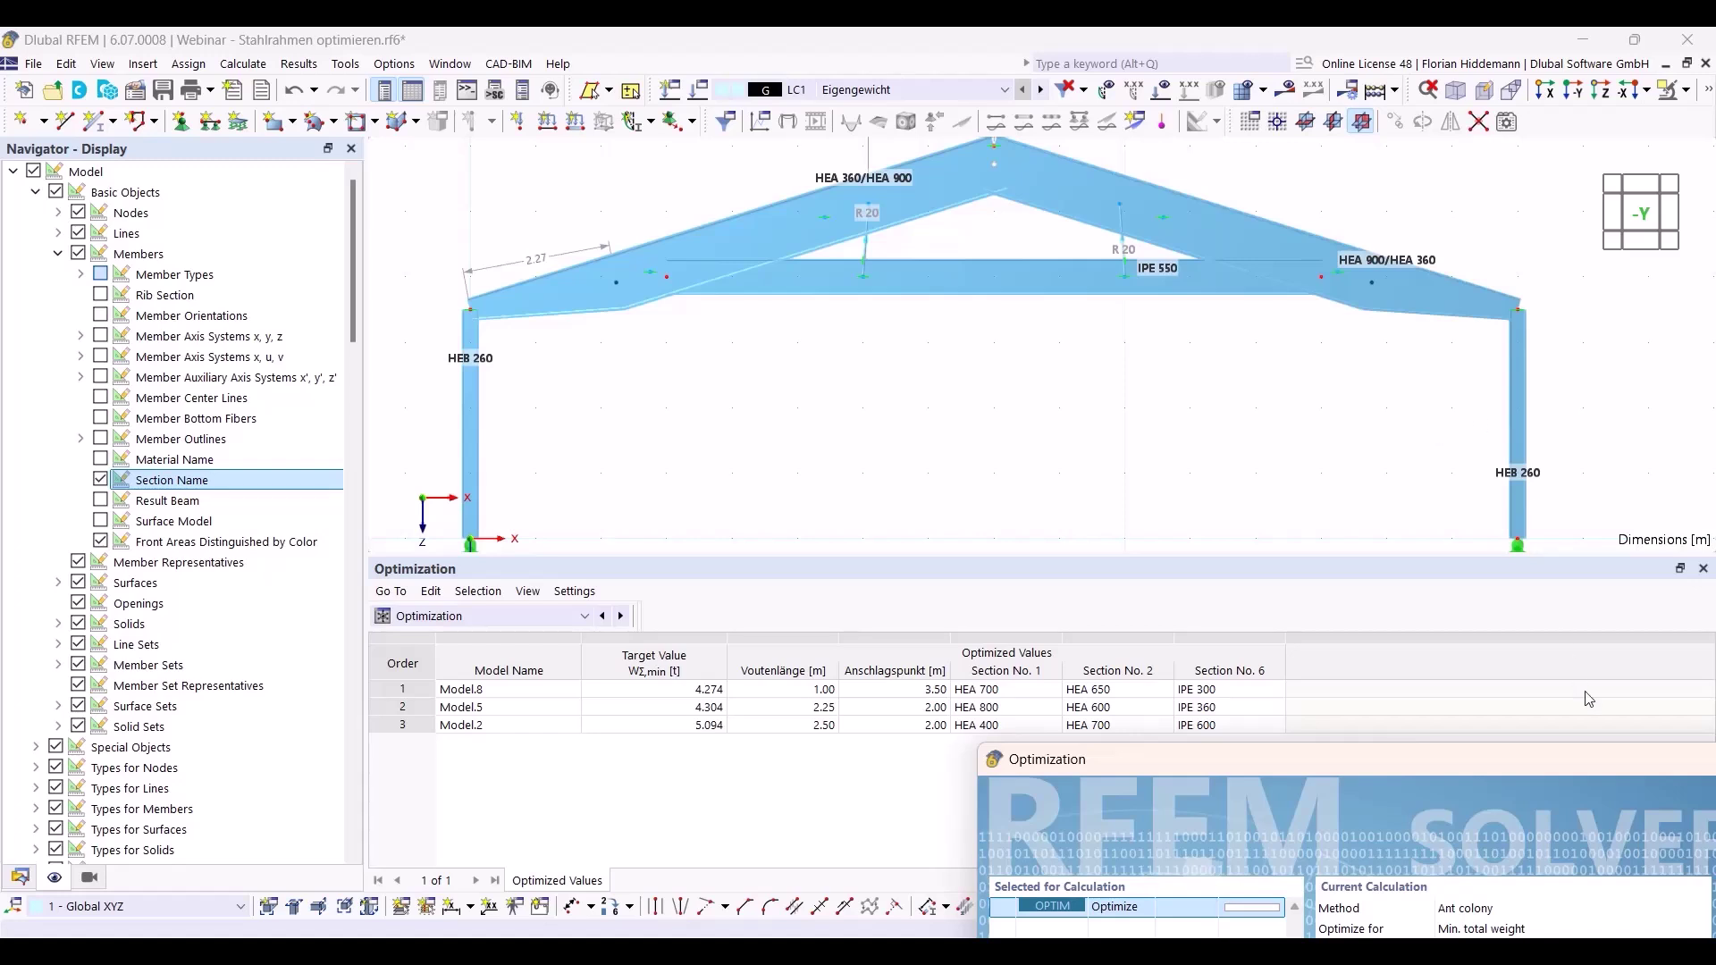
drag(1410, 764, 1237, 569)
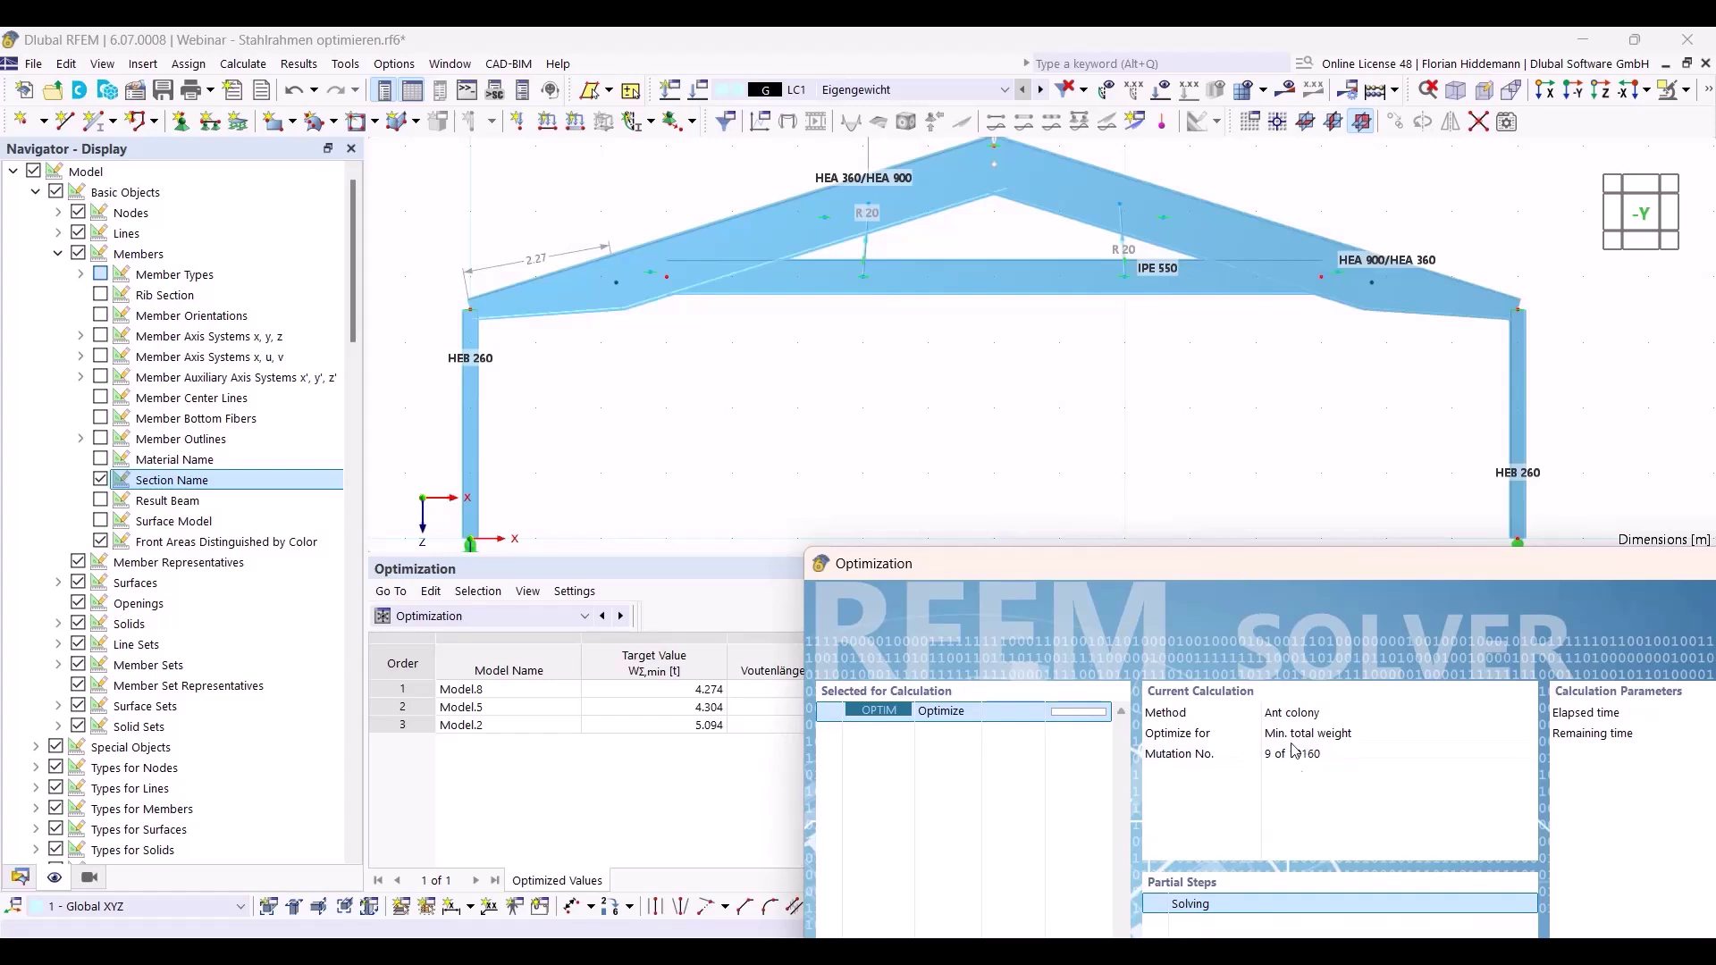
drag(1290, 575, 959, 110)
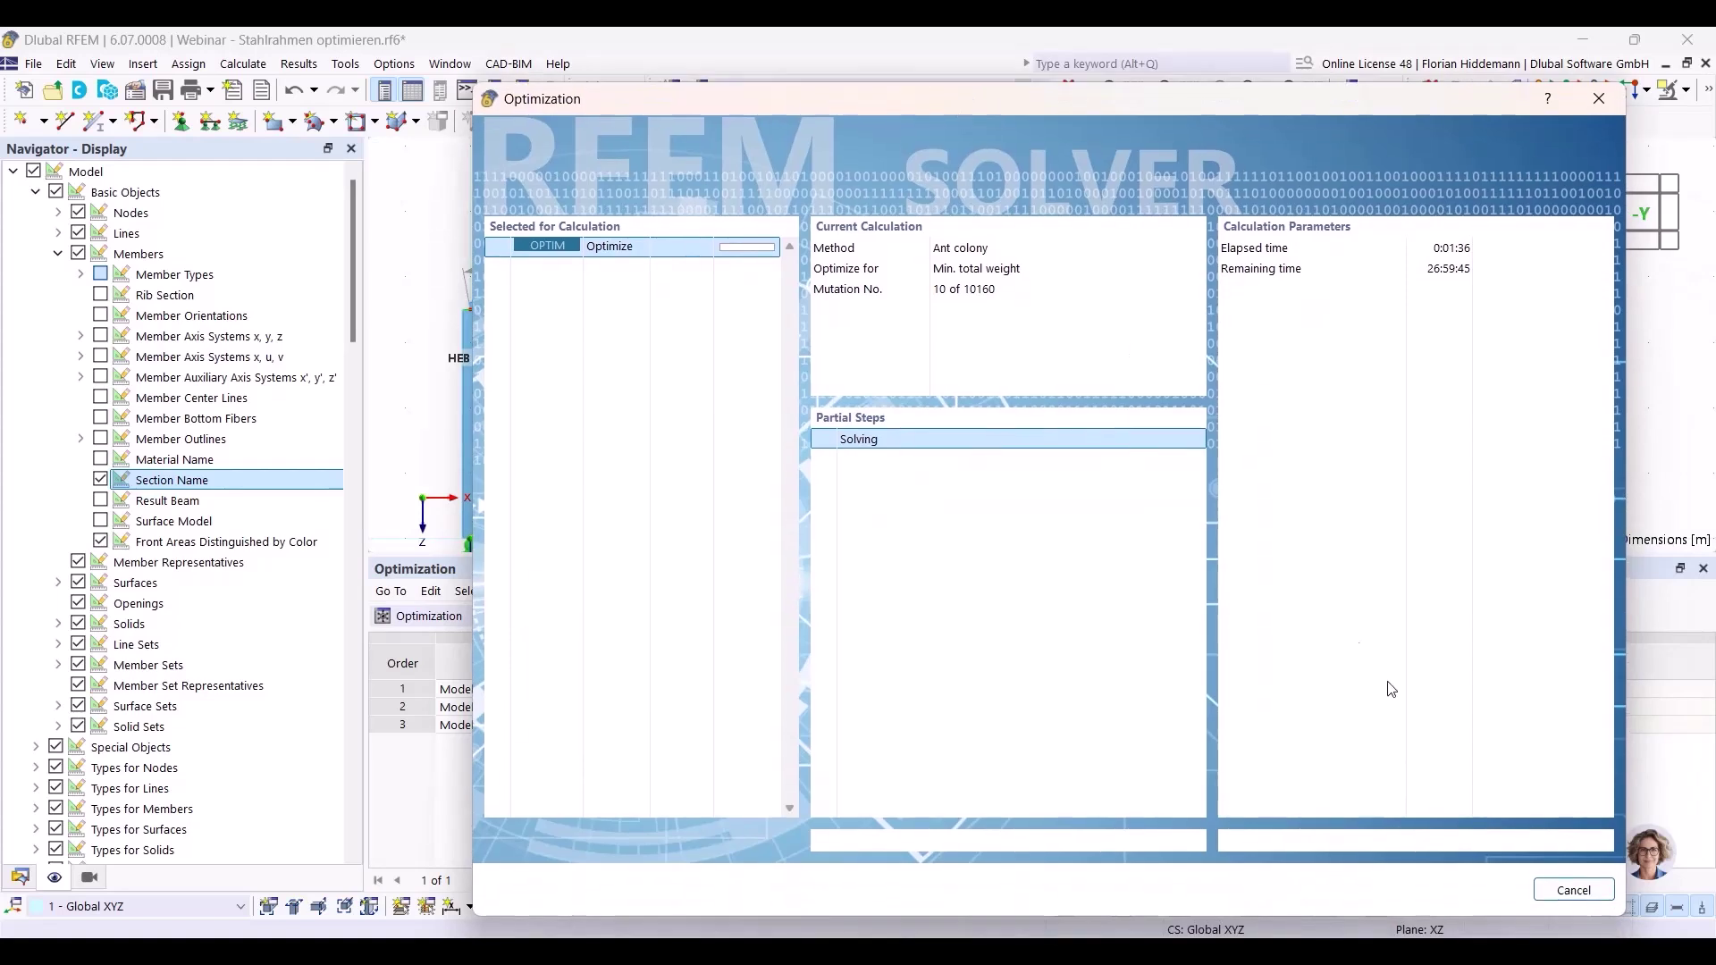
click(1589, 891)
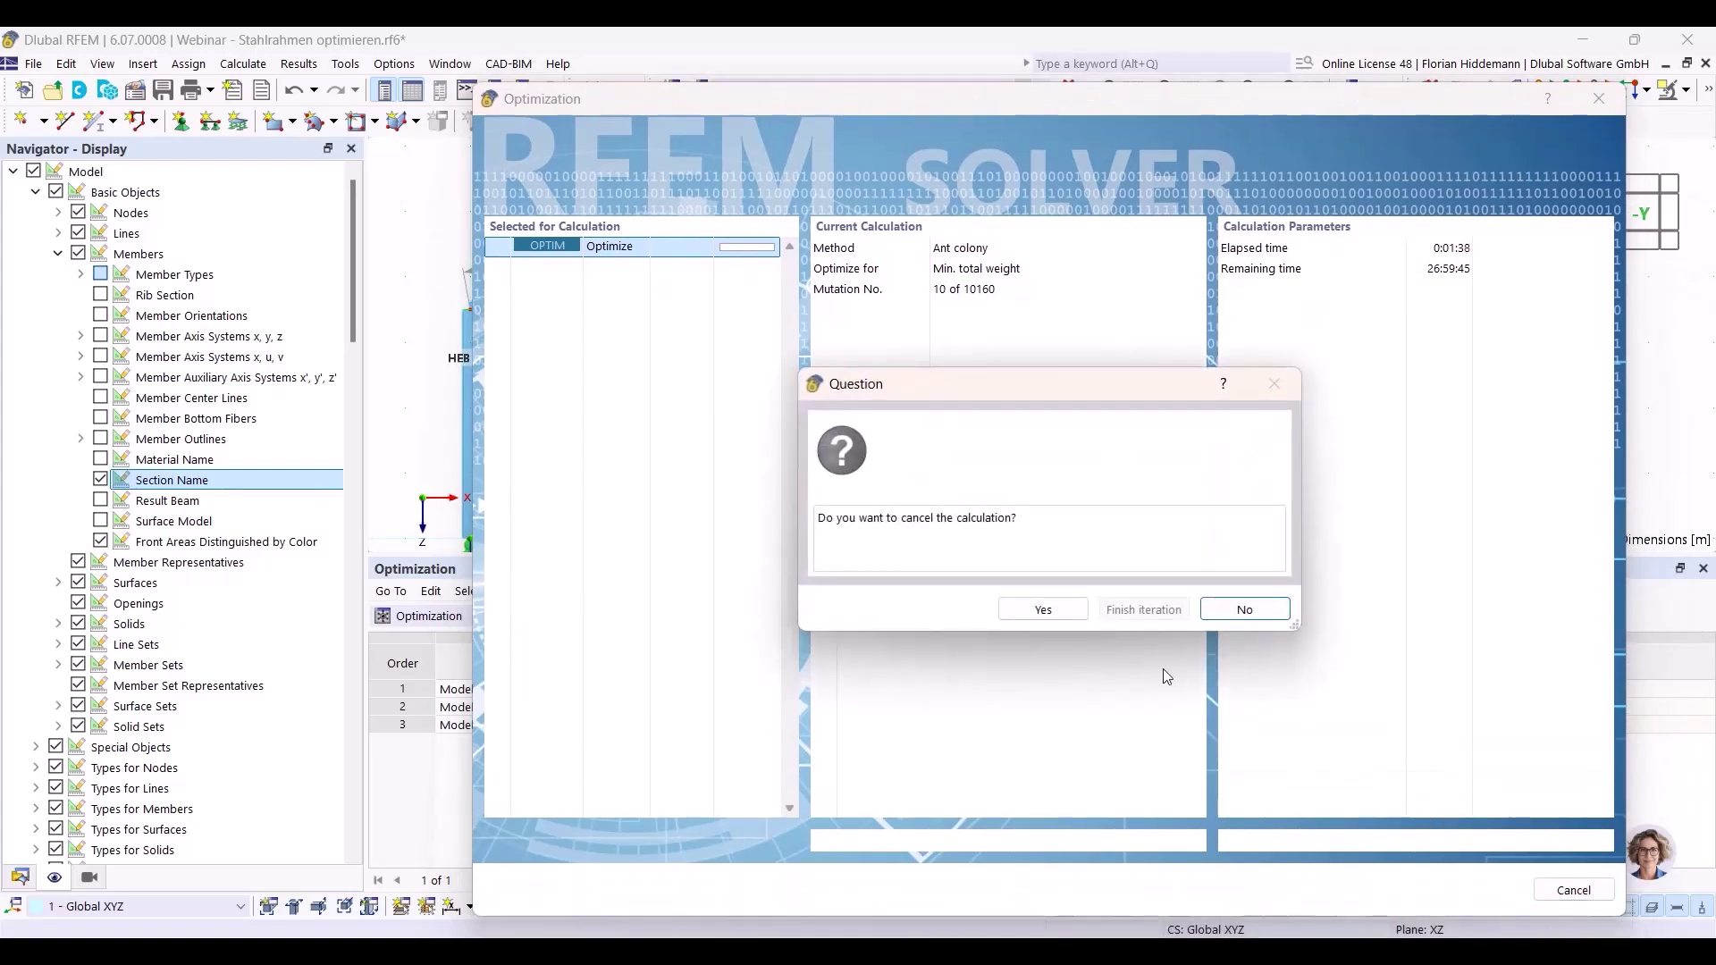
click(1058, 613)
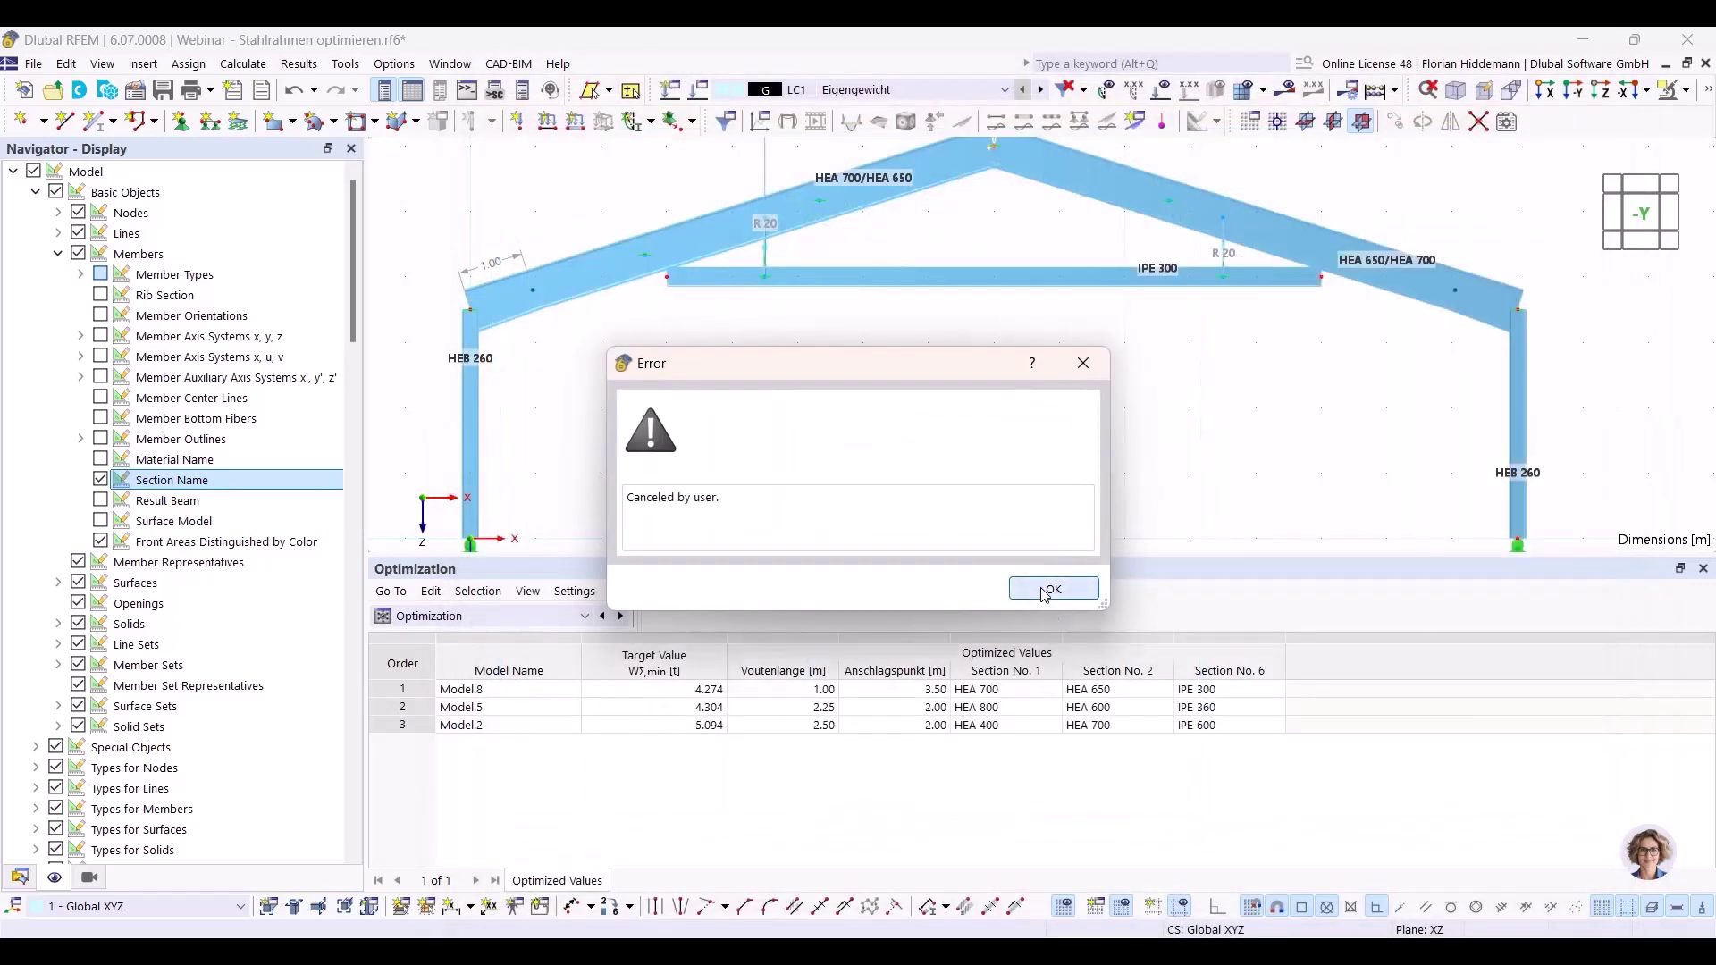
click(1051, 589)
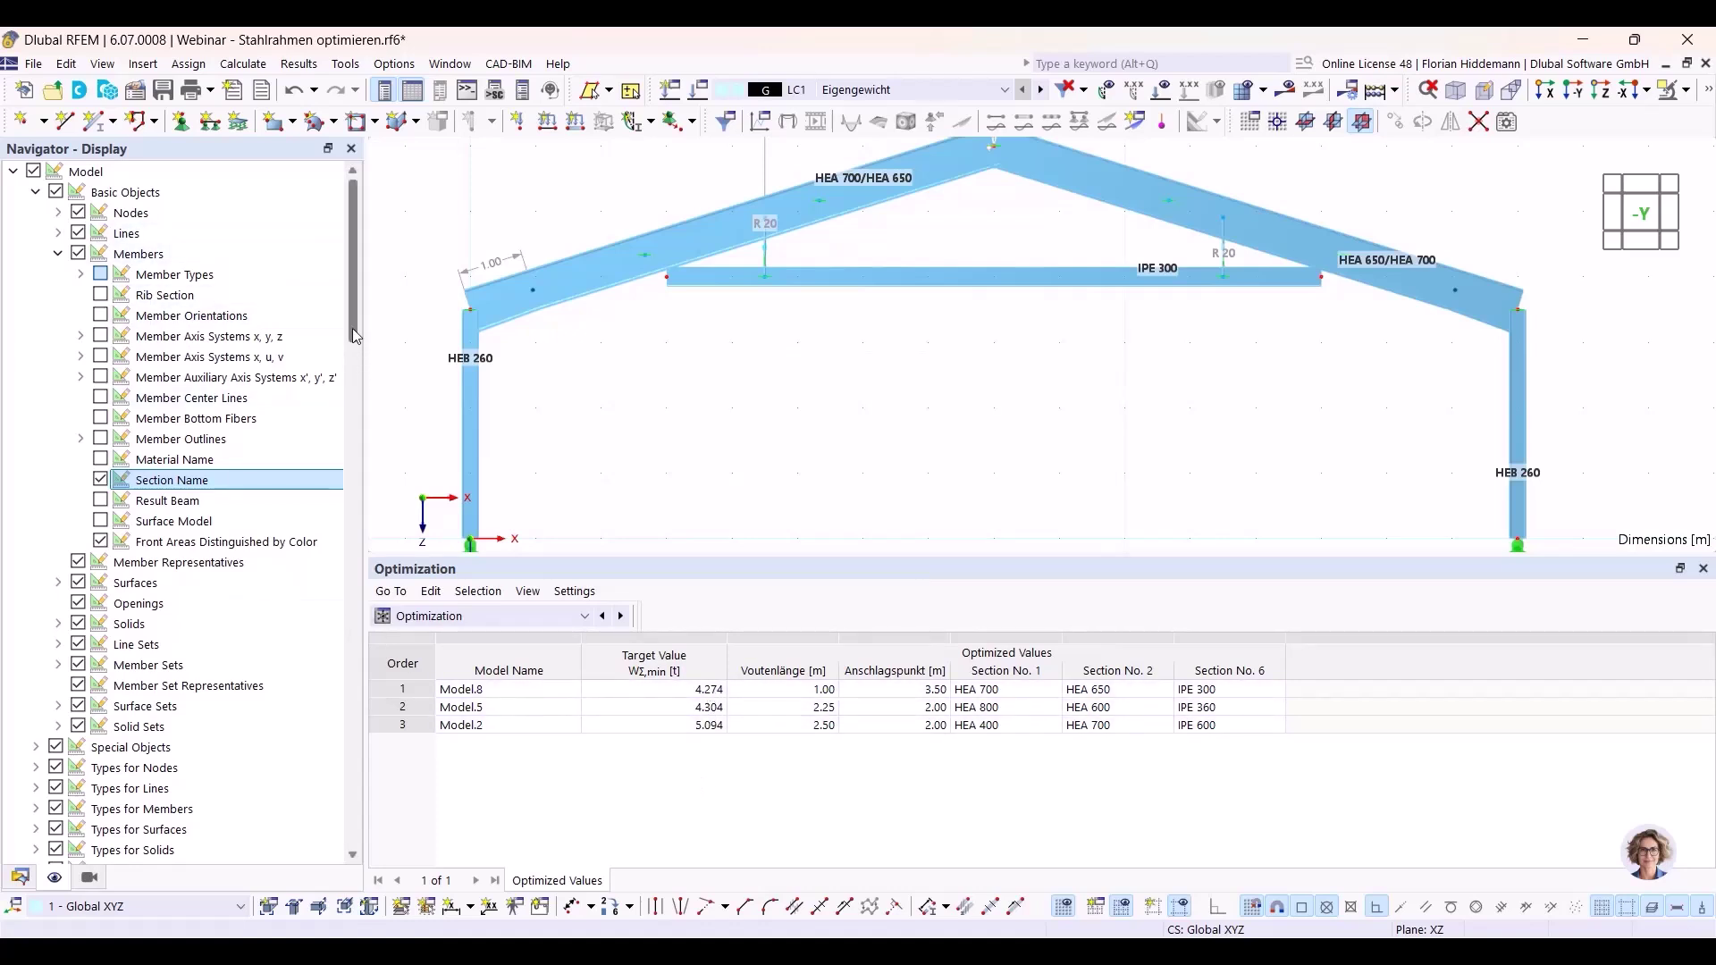
Switch to the already calculated model Webinar - Stahlrahmen optimieren - Ergebnisse.rf6.
click(19, 877)
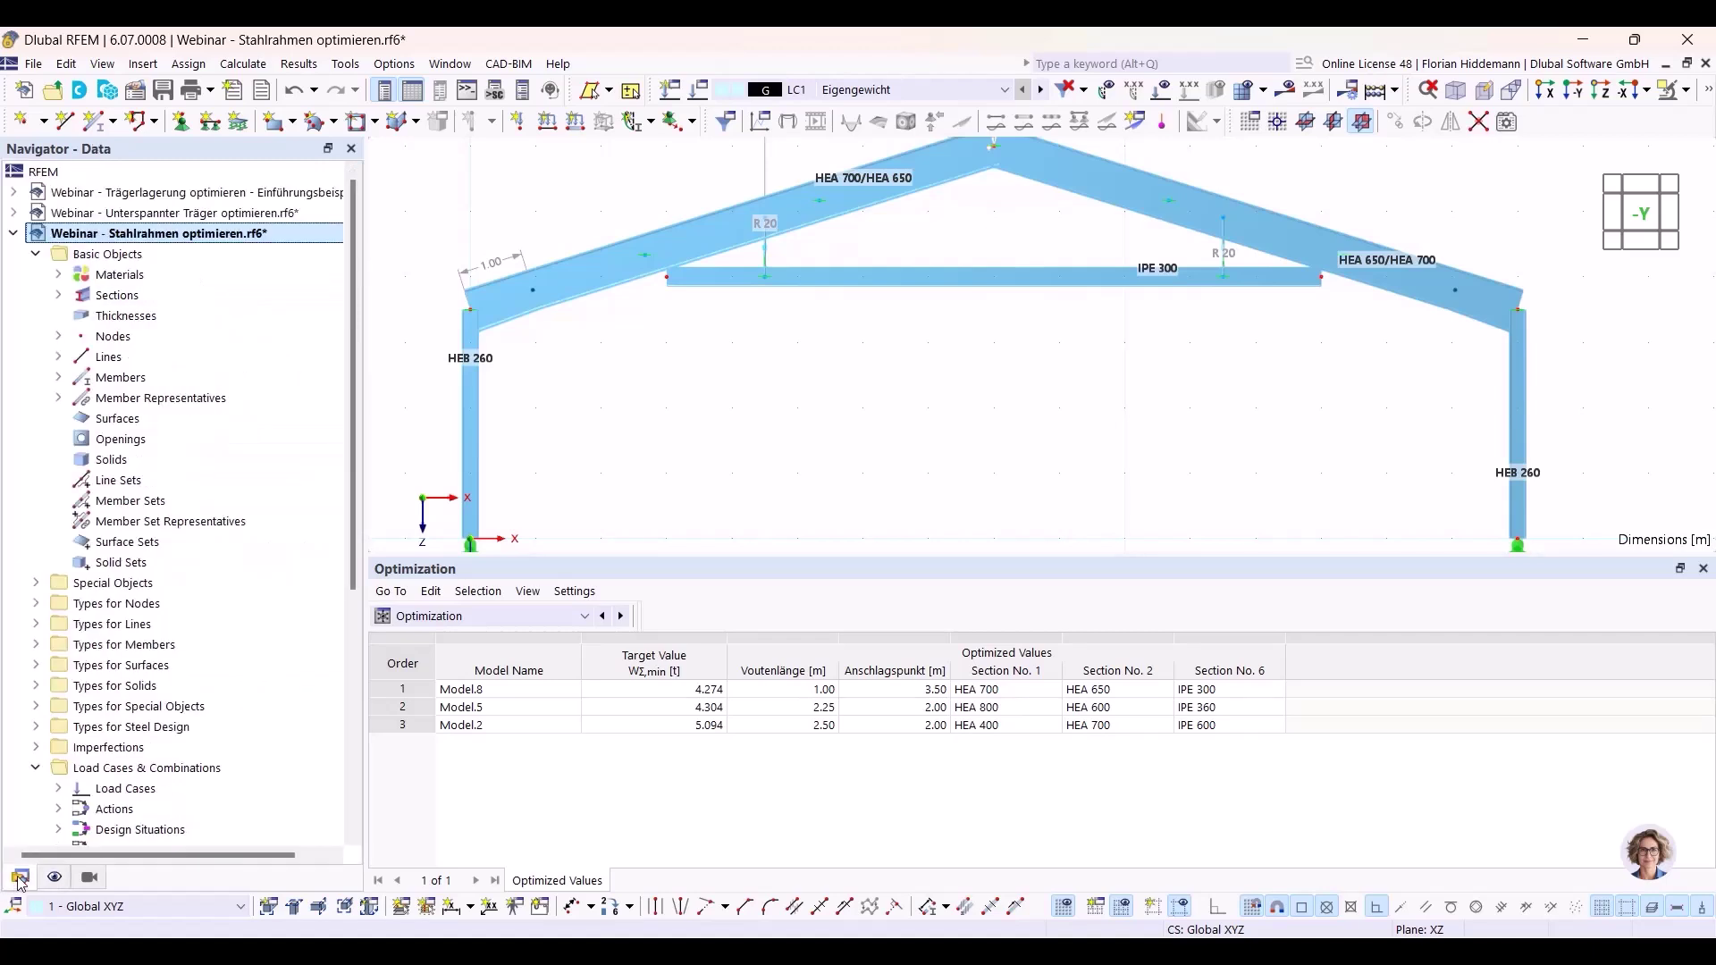
click(13, 233)
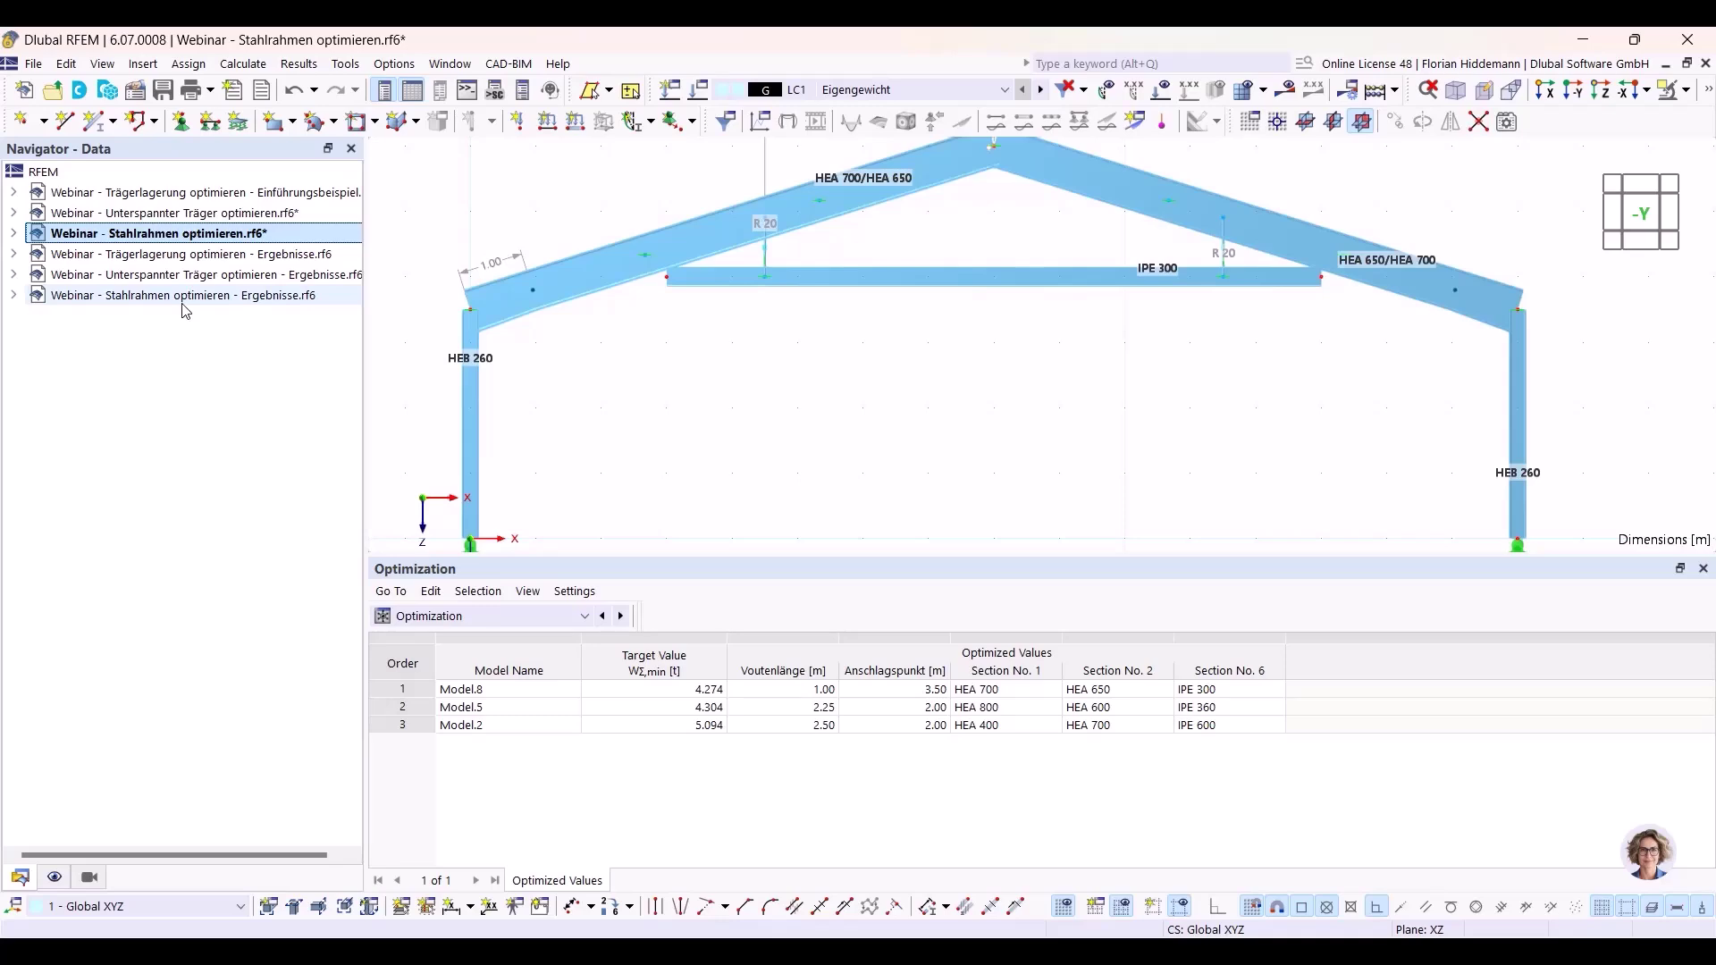
double_click(183, 299)
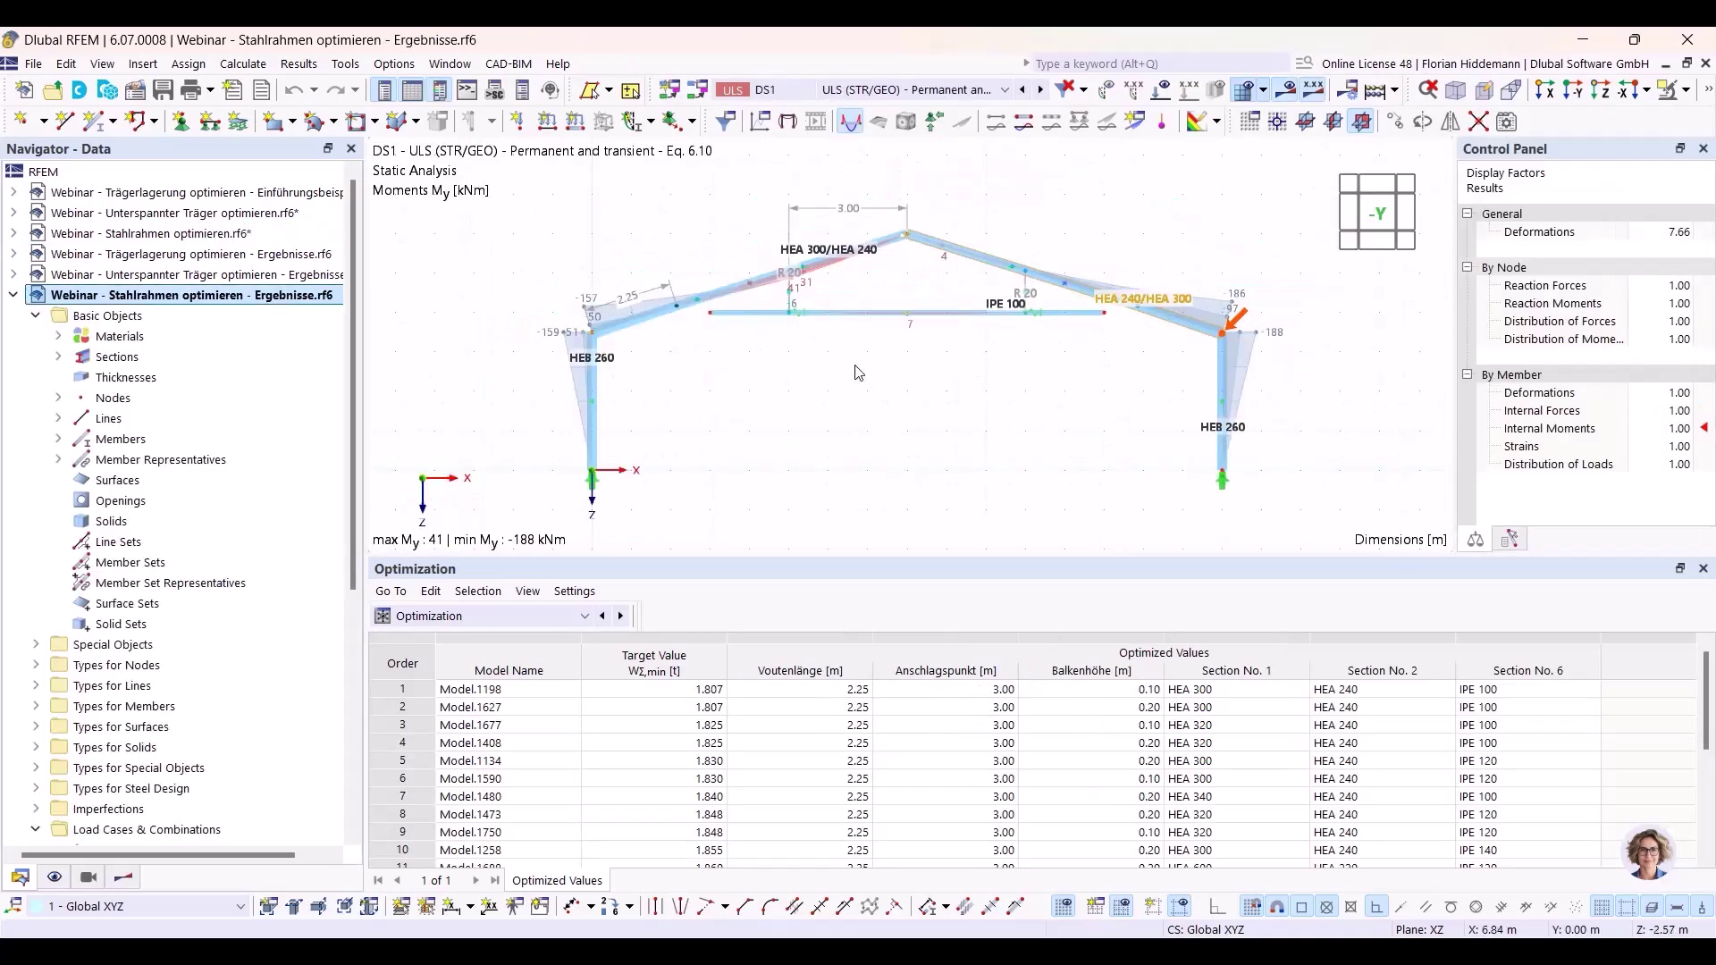
Hide the result diagrams and examine the optimized frame's haunch length, connection point and sections.
scroll(775, 360, up, 3)
scroll(994, 371, down, 3)
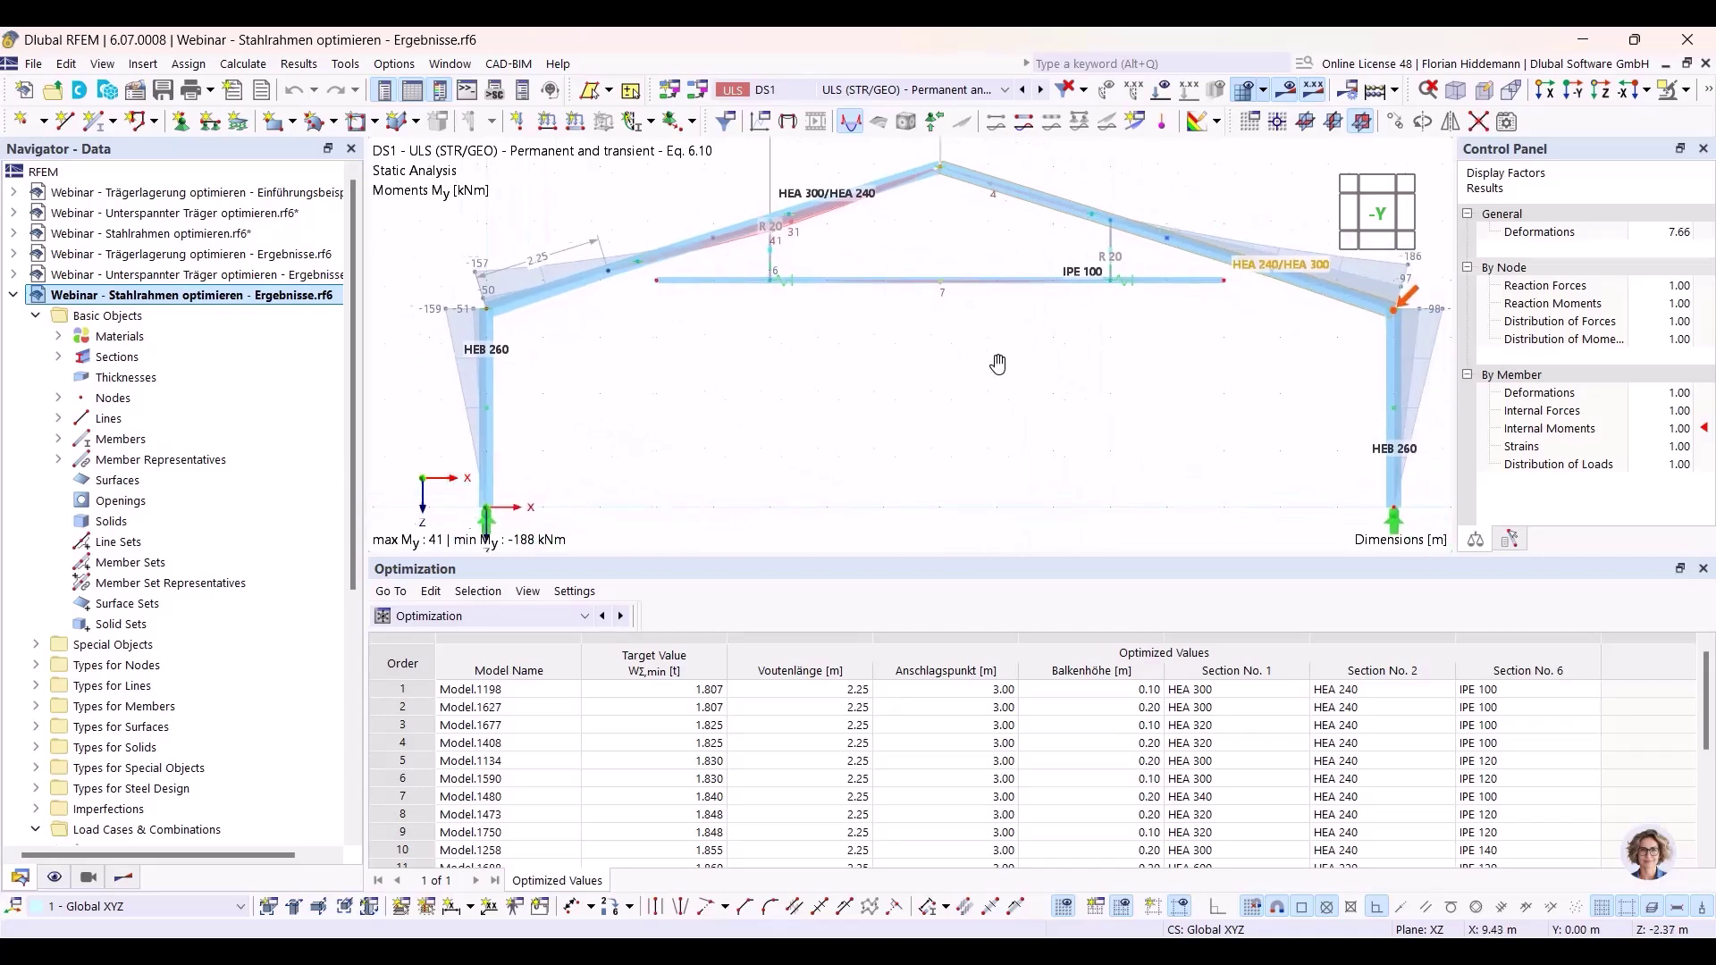
click(1287, 94)
scroll(1050, 393, up, 1)
scroll(1041, 393, down, 2)
scroll(1045, 407, up, 2)
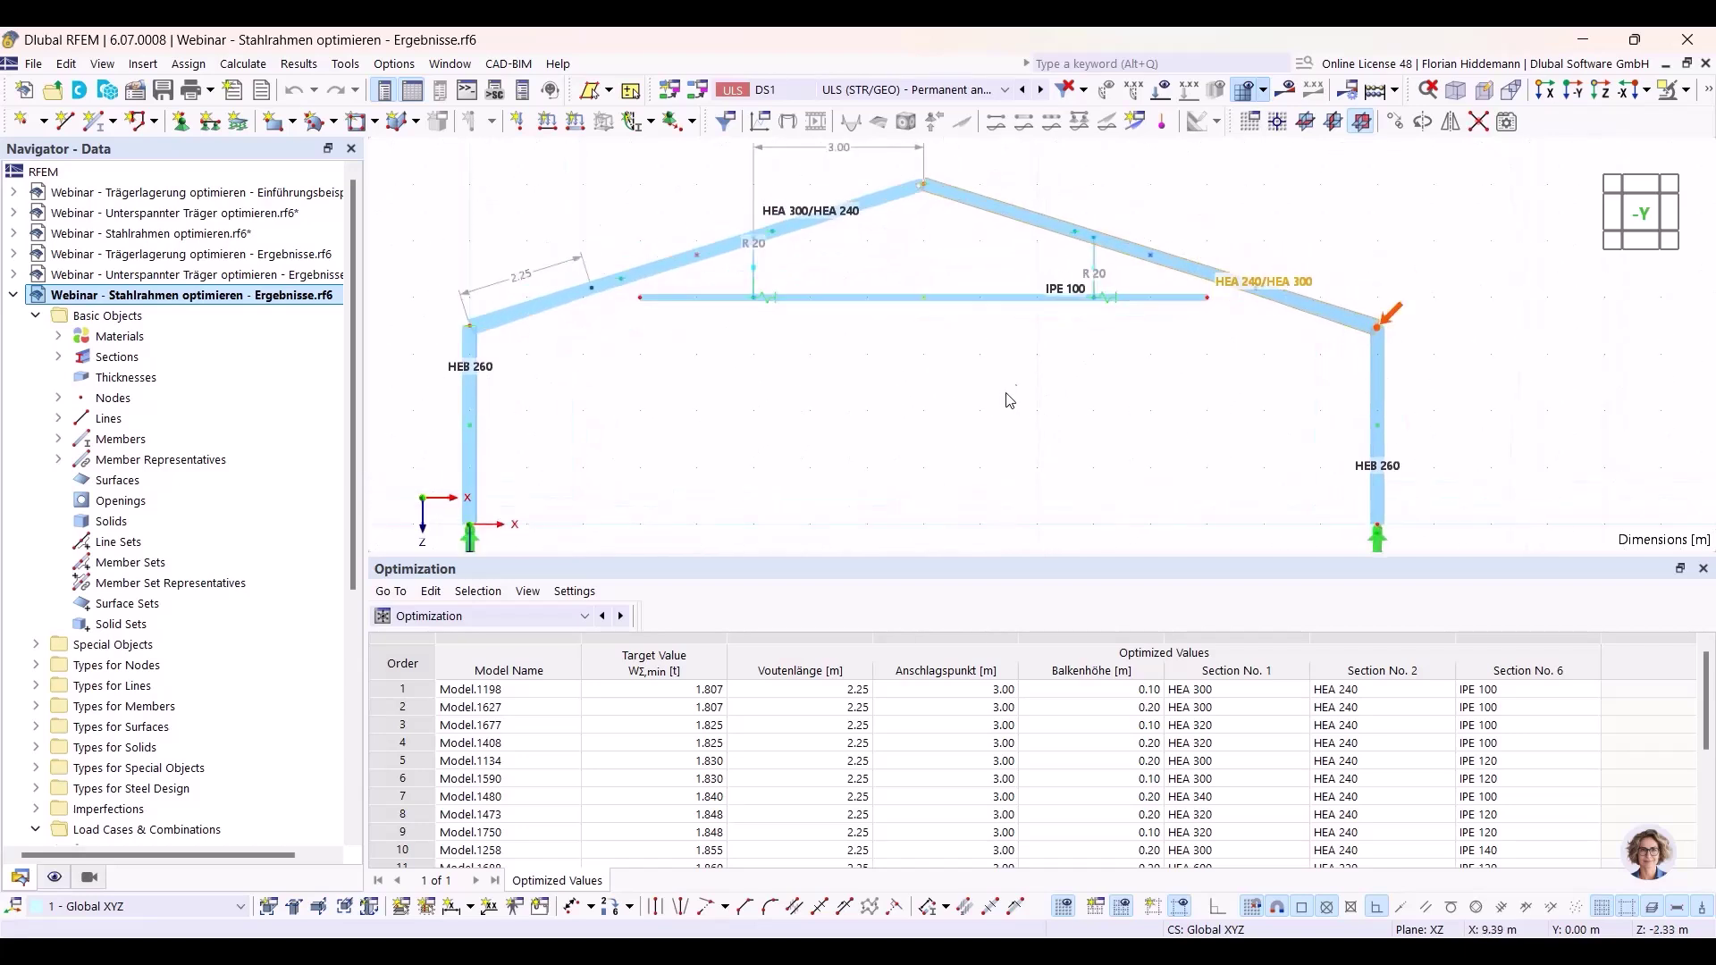
middle_drag(1005, 393, 1034, 390)
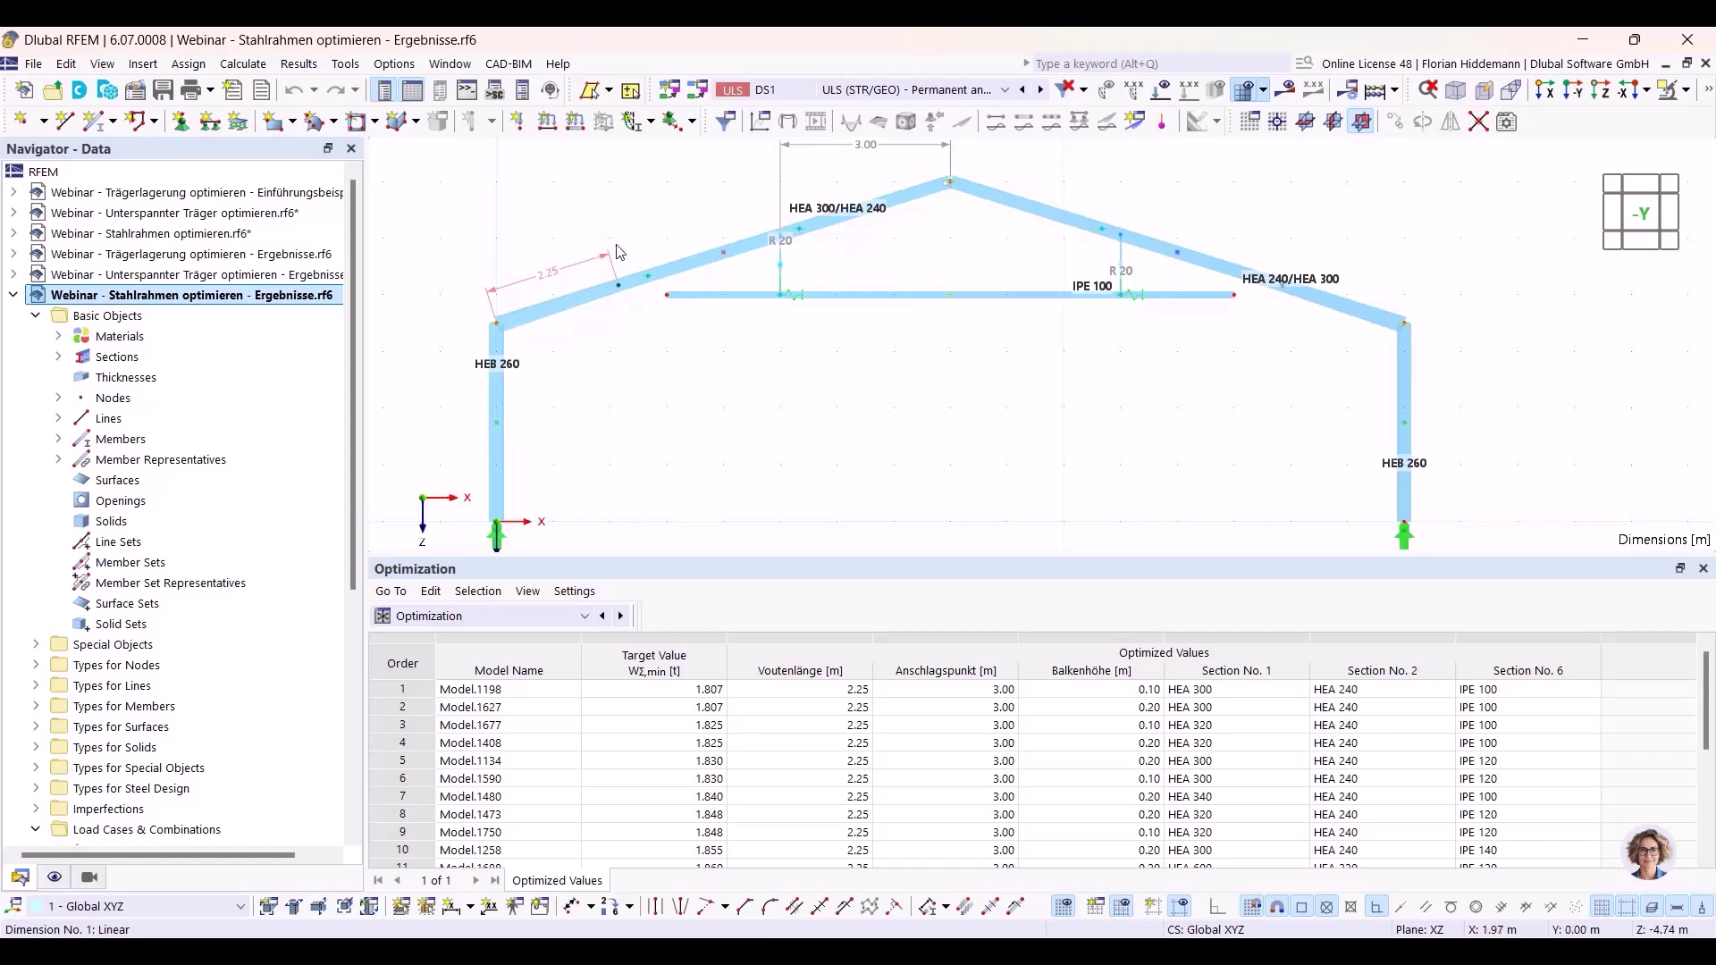
middle_drag(868, 150, 860, 175)
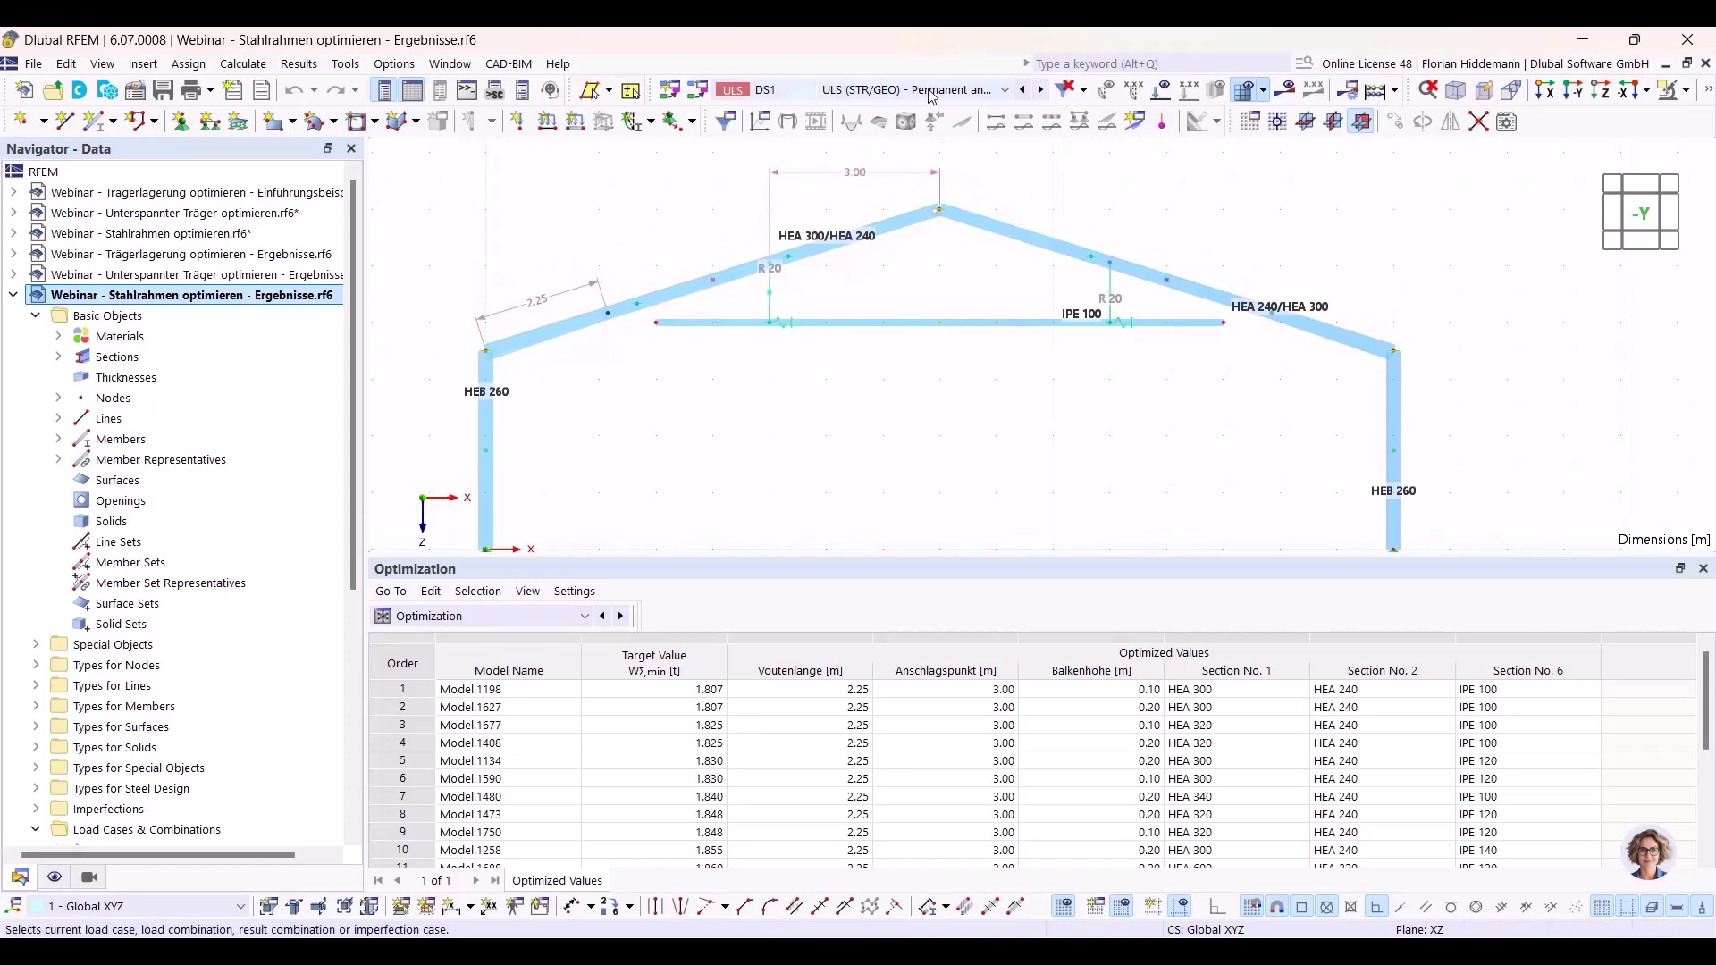
Show the My moment diagram for design situation DS1 again and examine it across the whole optimized frame.
click(1004, 90)
click(920, 170)
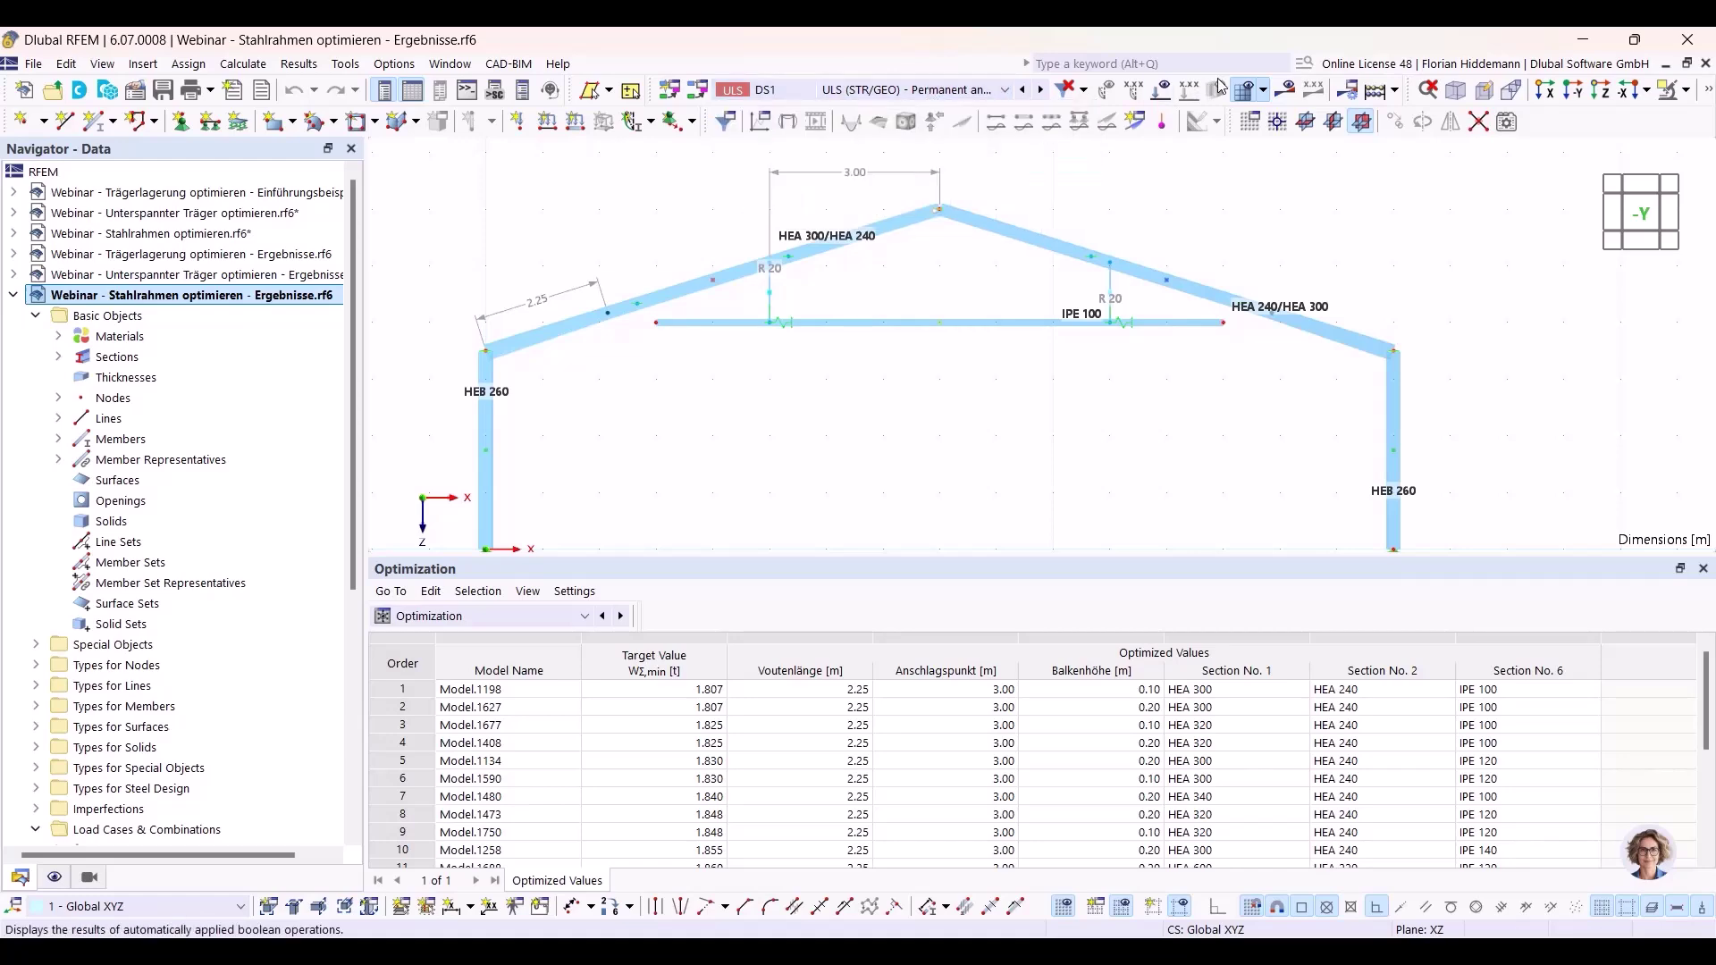
click(1284, 90)
scroll(865, 399, down, 3)
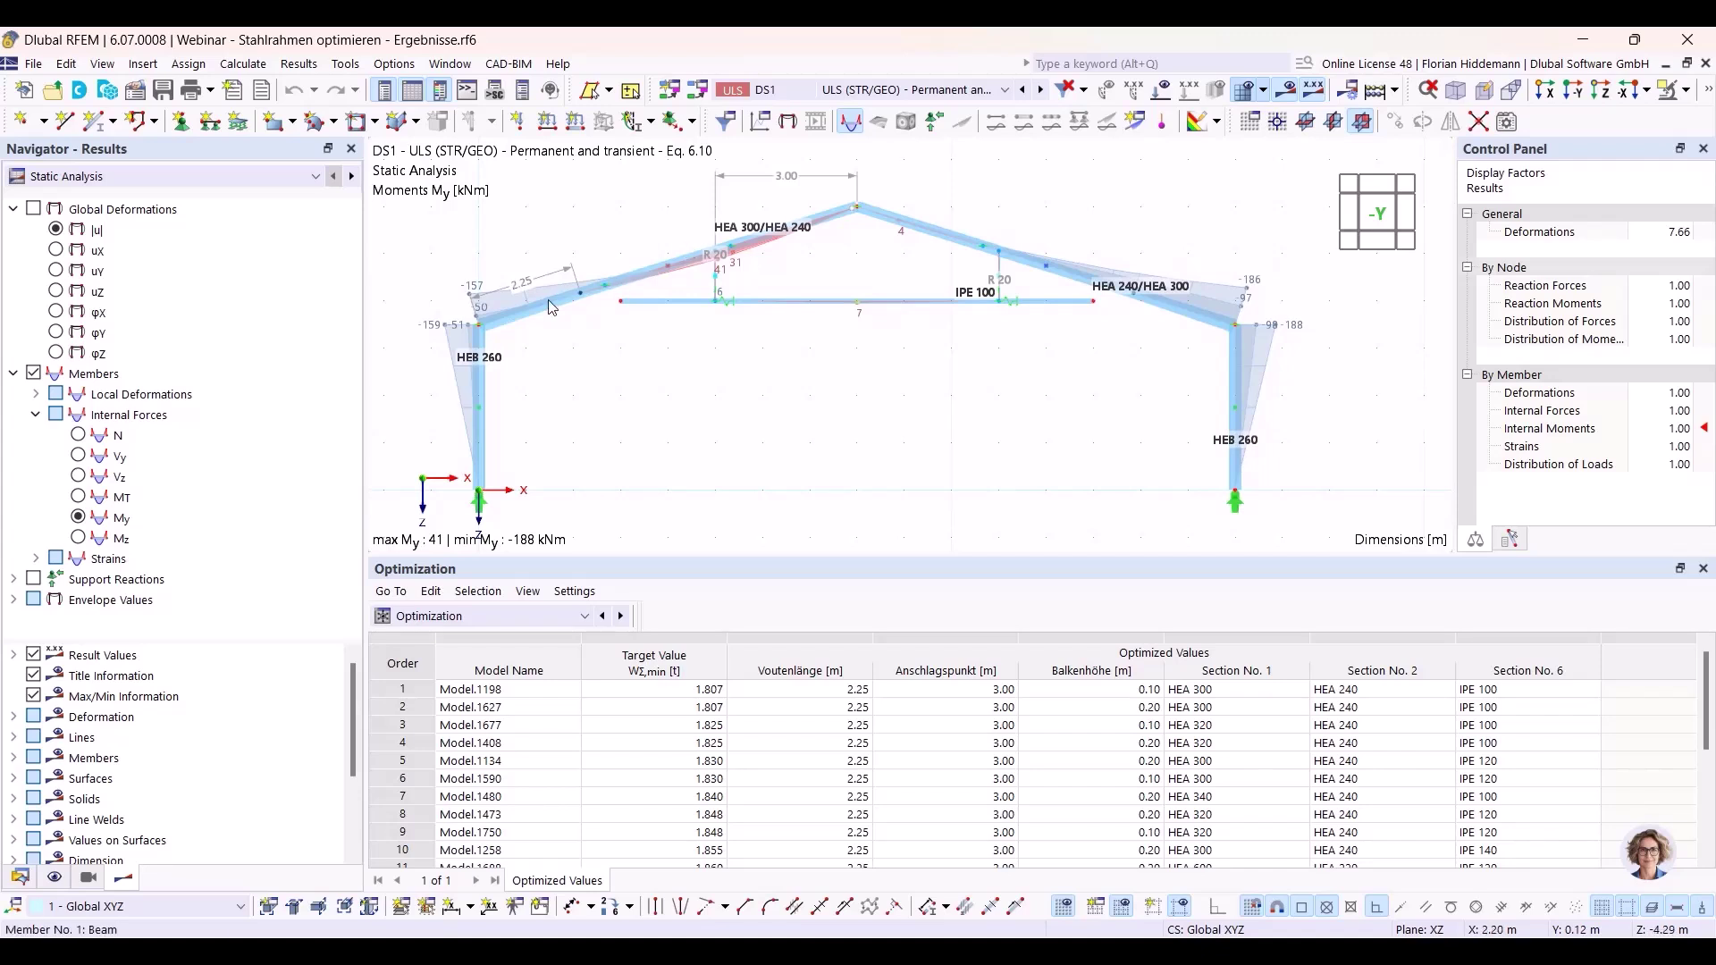
scroll(937, 266, up, 2)
scroll(1162, 443, down, 1)
middle_drag(1162, 443, 912, 386)
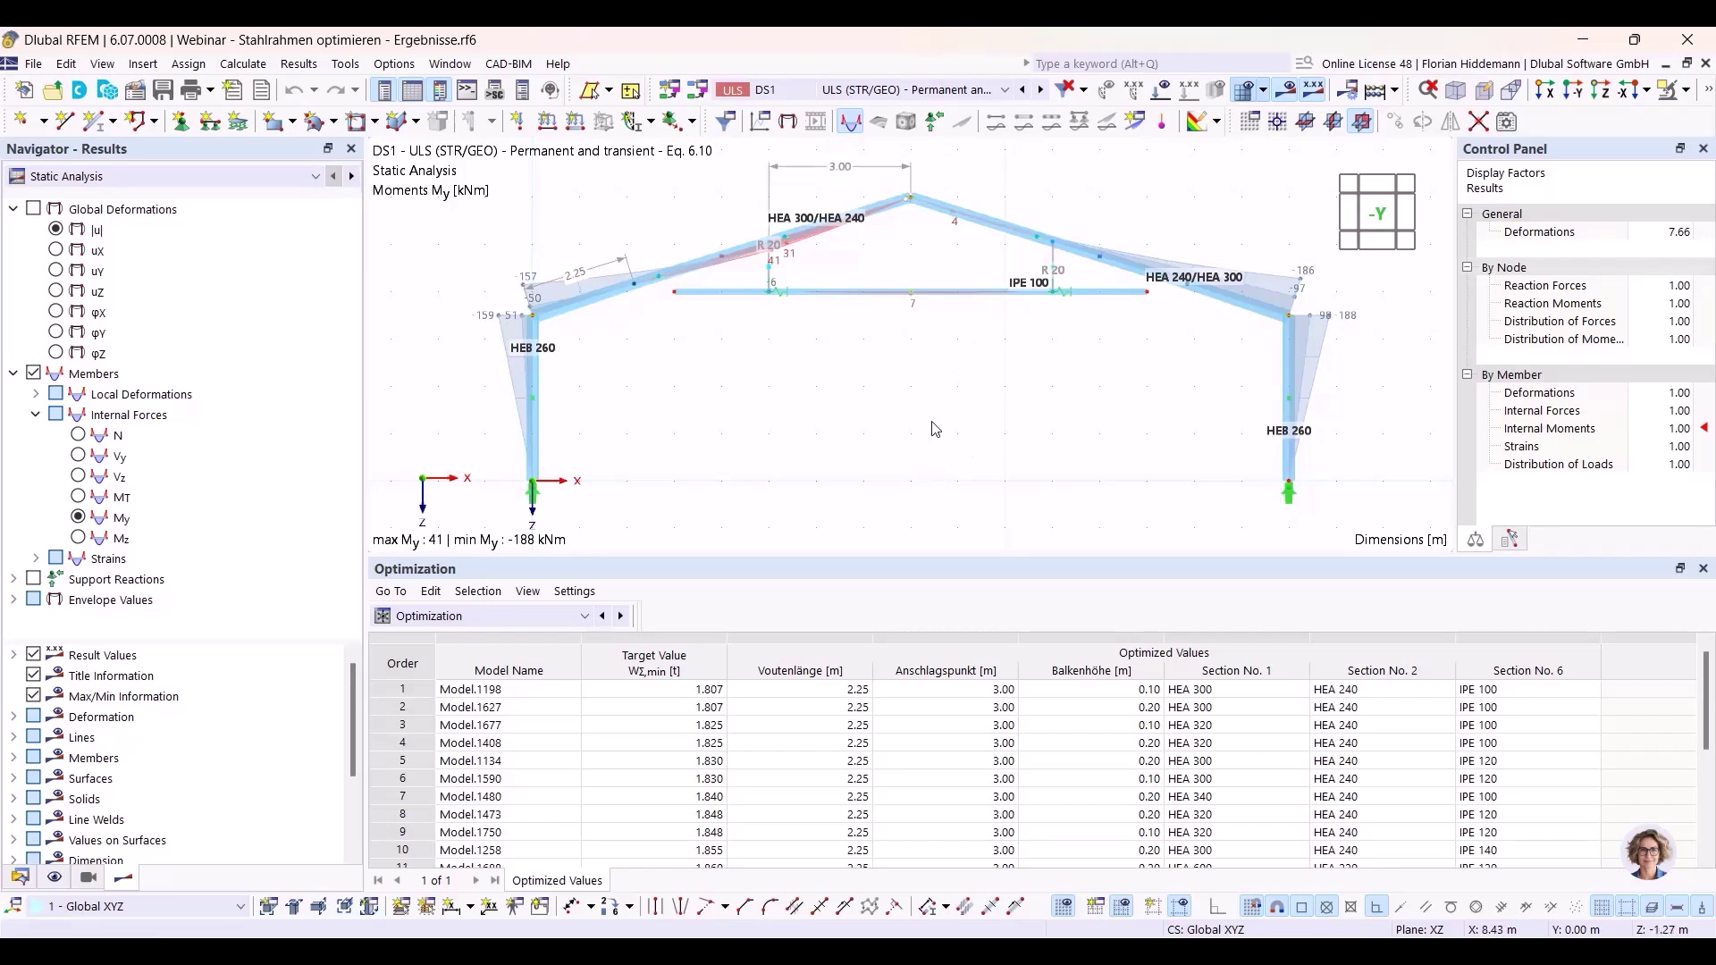
middle_drag(965, 386, 952, 391)
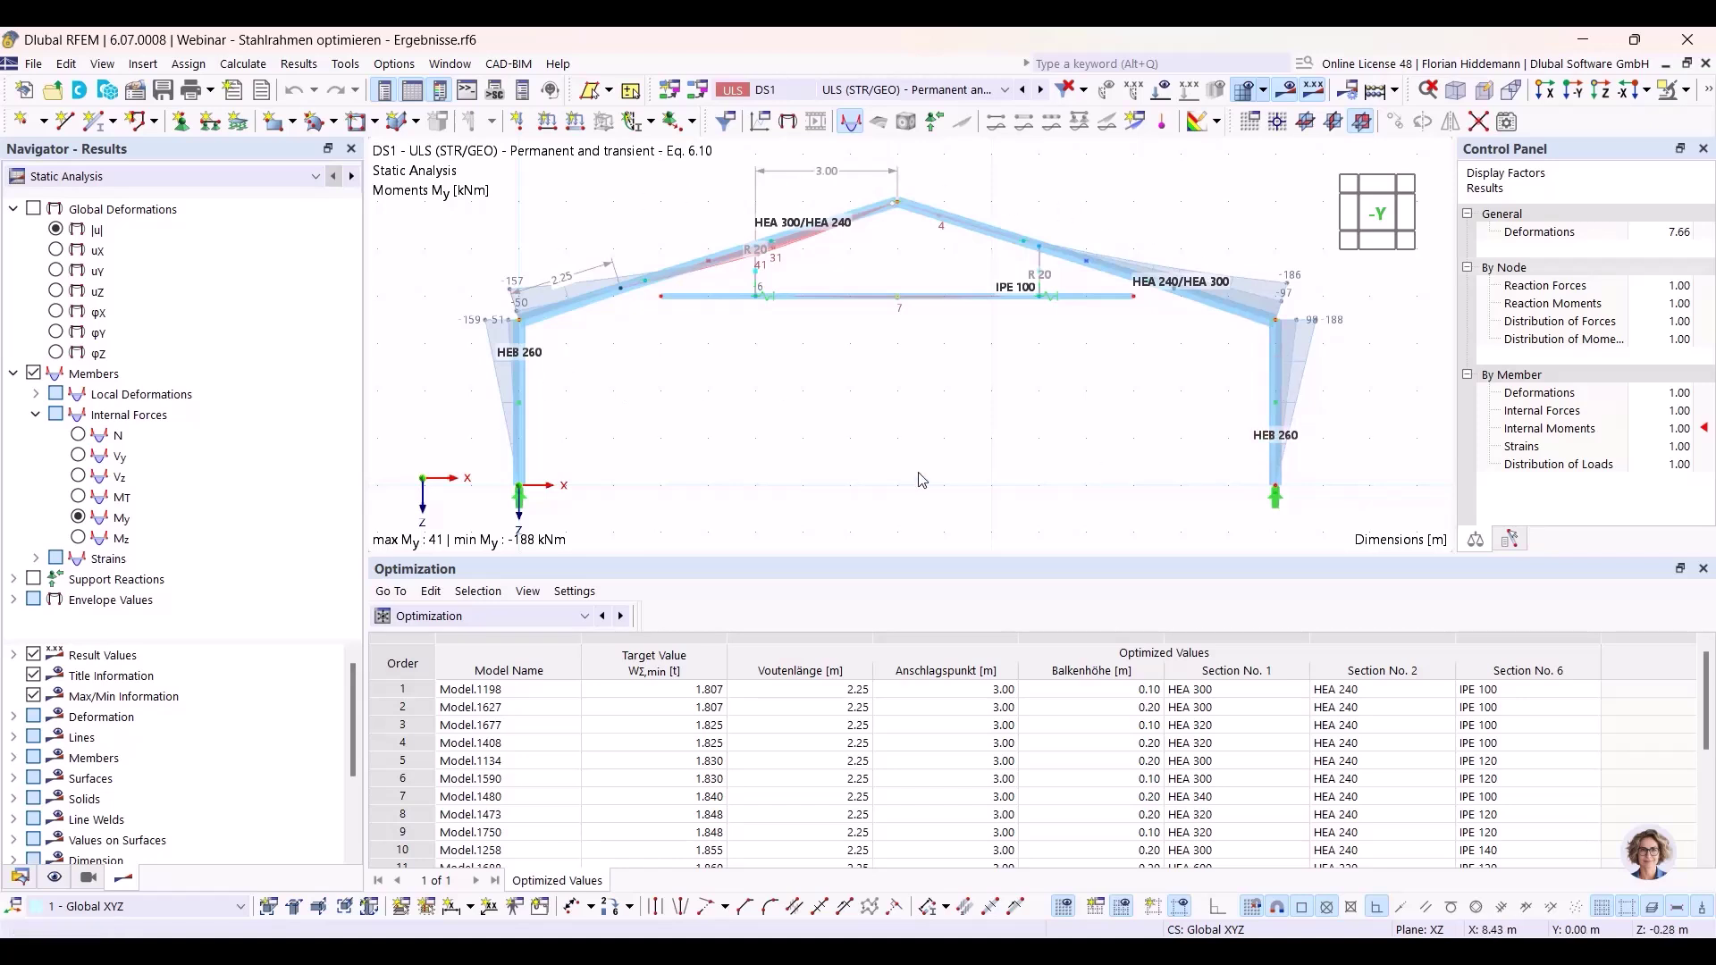
Examine the ranked optimized models in the Optimization table, comparing their target weights, haunch lengths, connection points and sections.
scroll(689, 742, down, 1)
scroll(689, 742, down, 2)
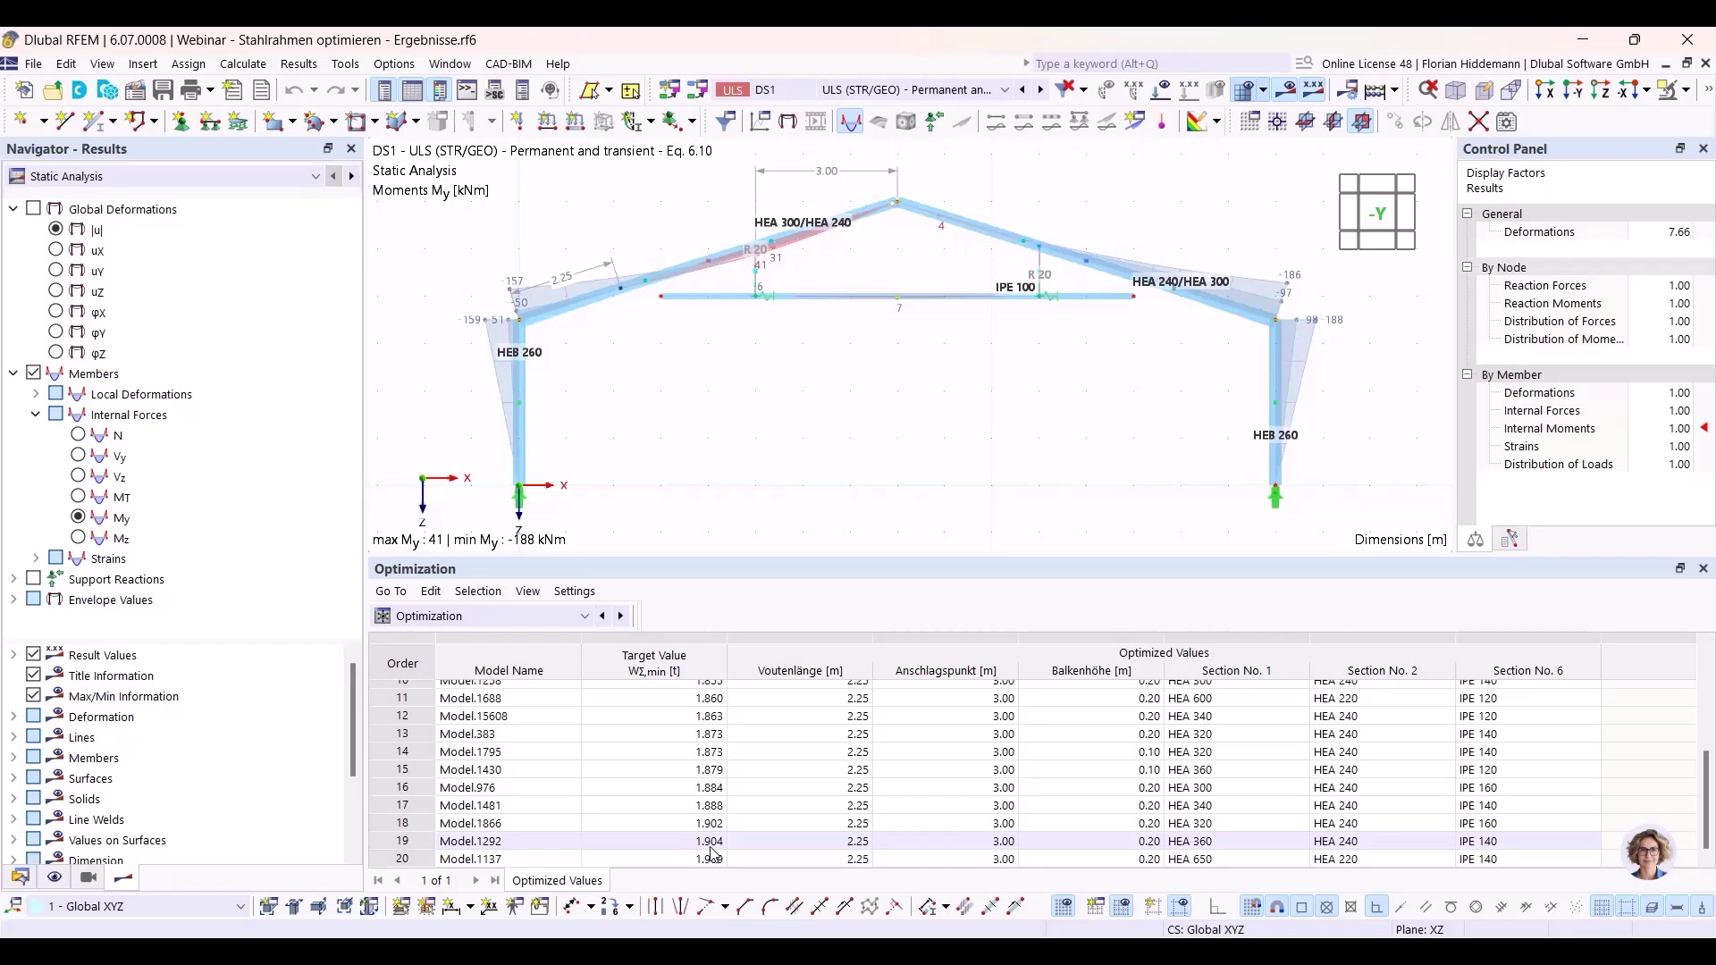
scroll(710, 853, up, 4)
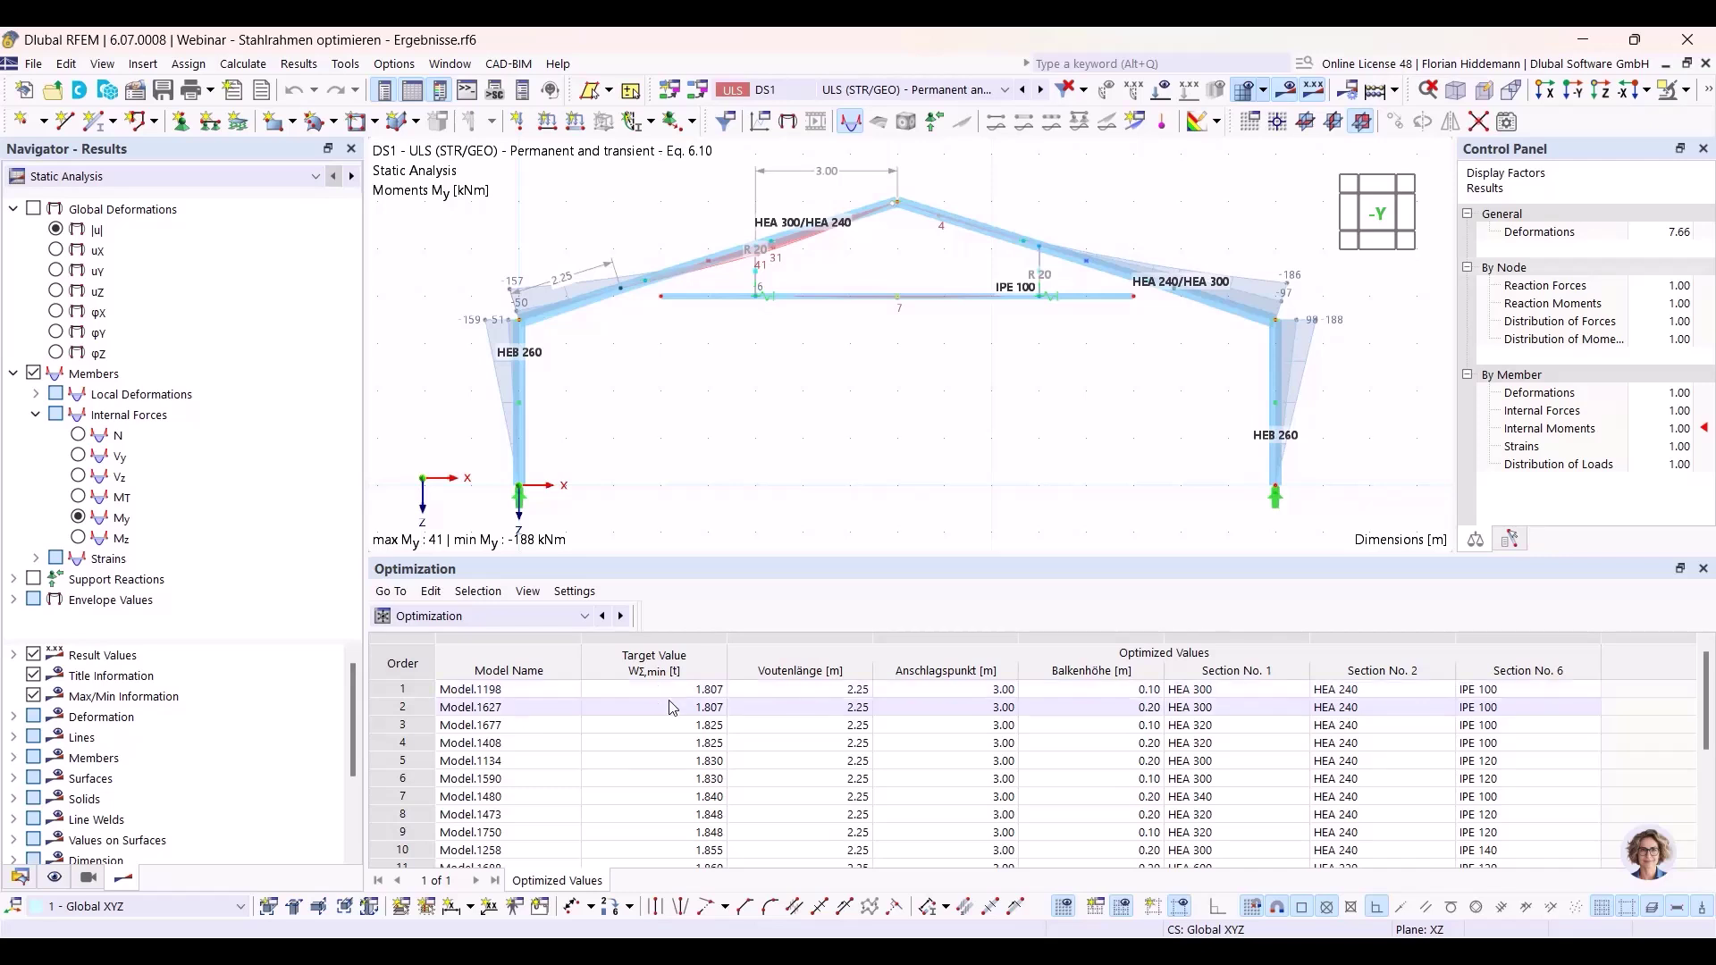
scroll(760, 760, down, 3)
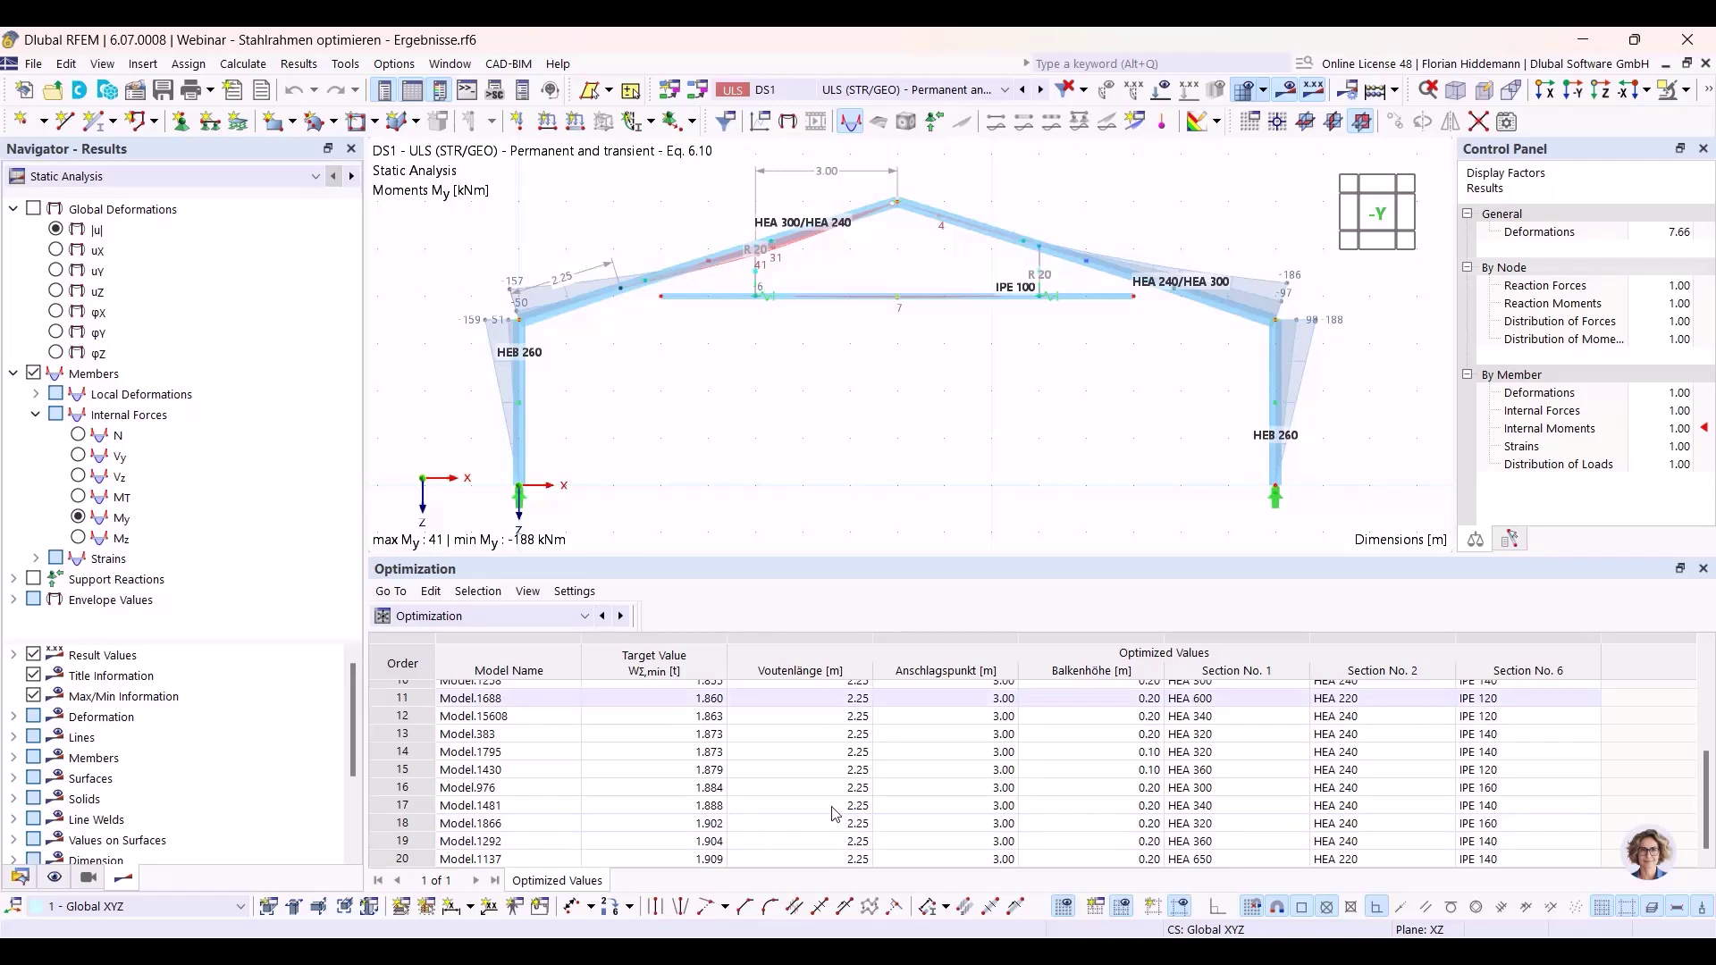
scroll(994, 762, up, 3)
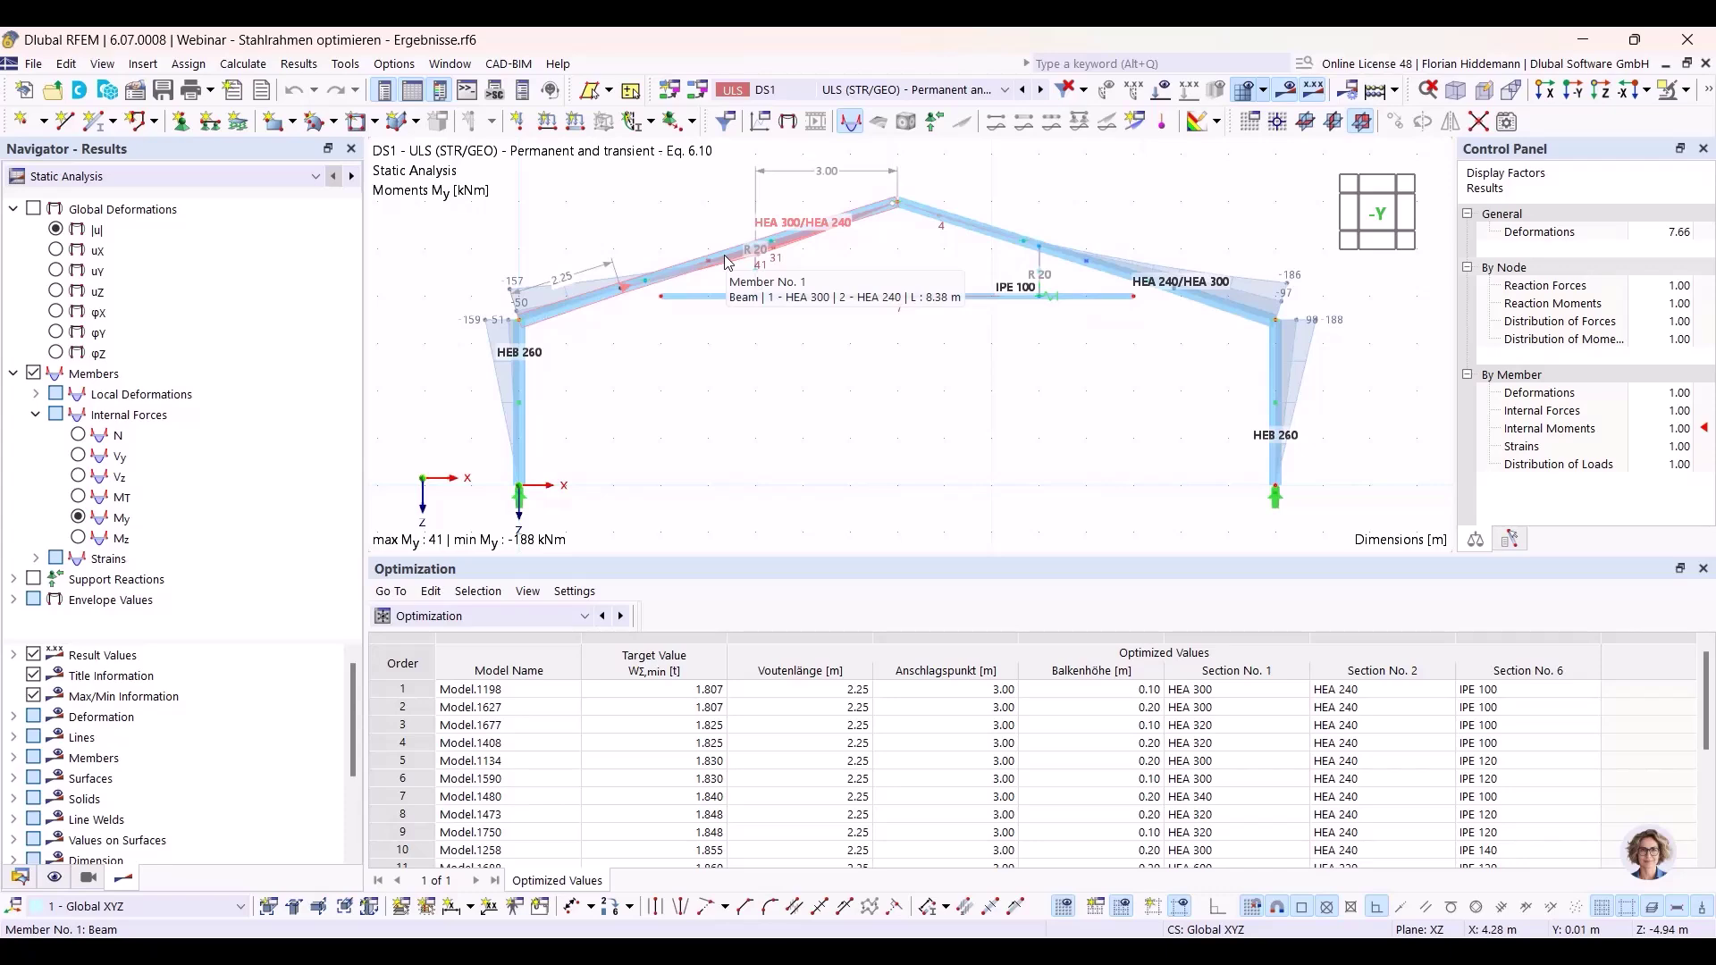
Show the Design Overview table, enlarge it and examine the design check ratios alongside the optimized frame.
click(536, 615)
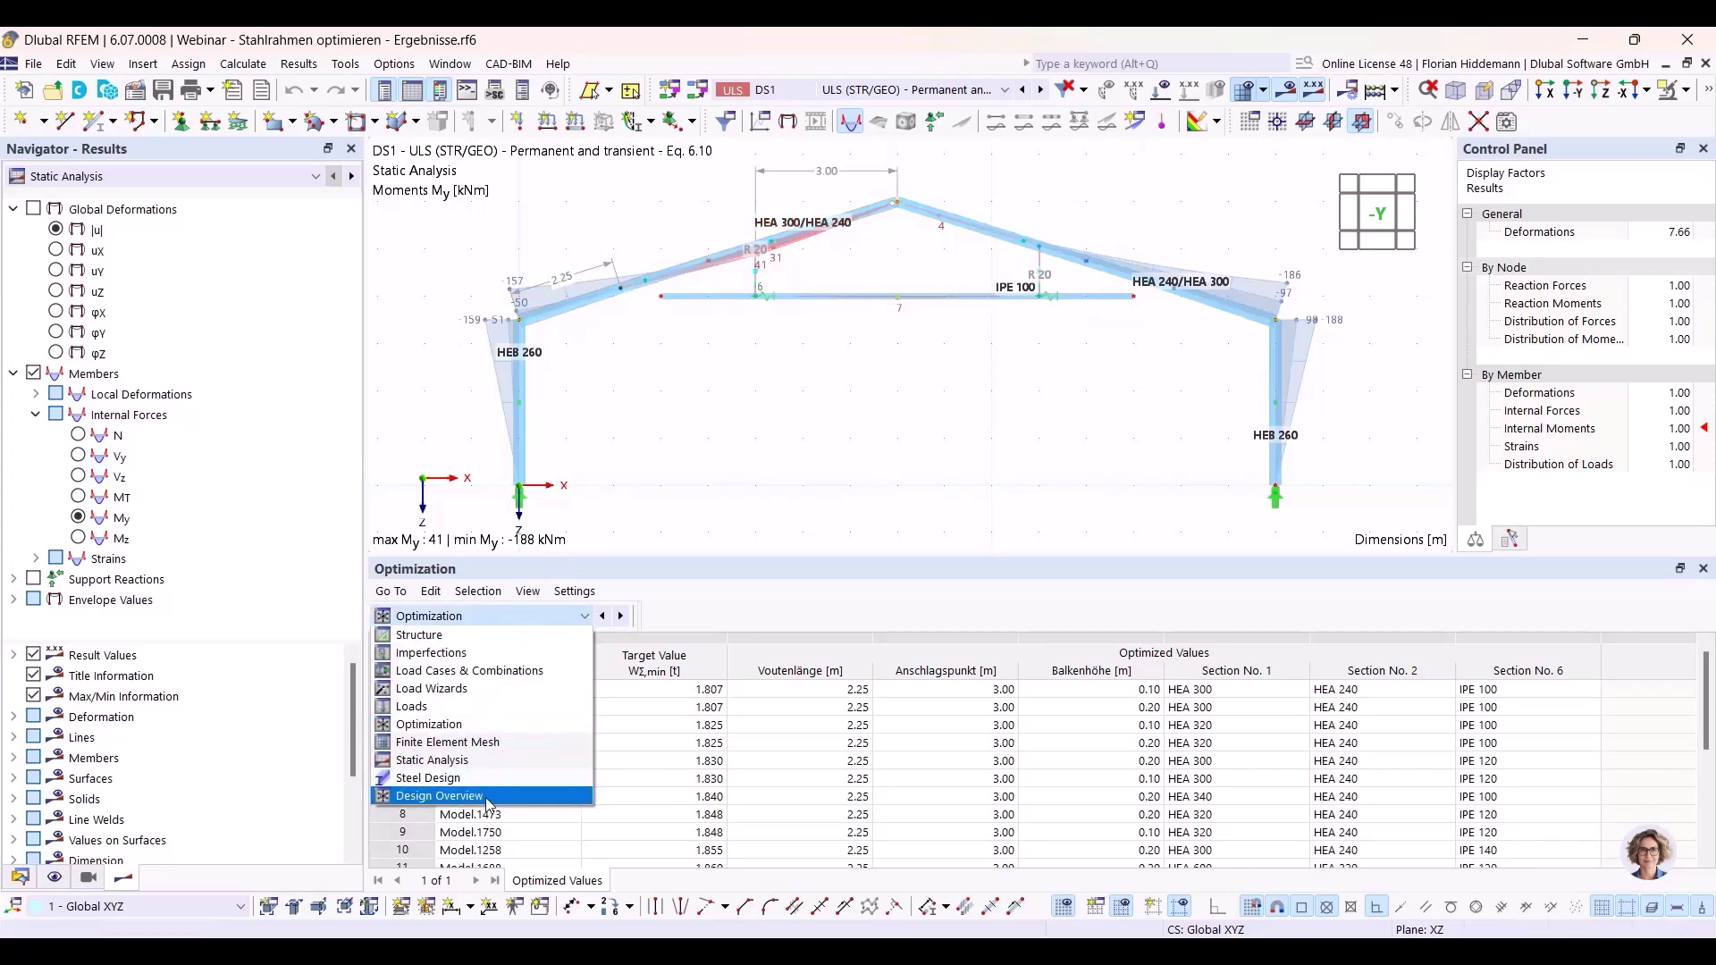
click(489, 797)
drag(1044, 566, 1039, 472)
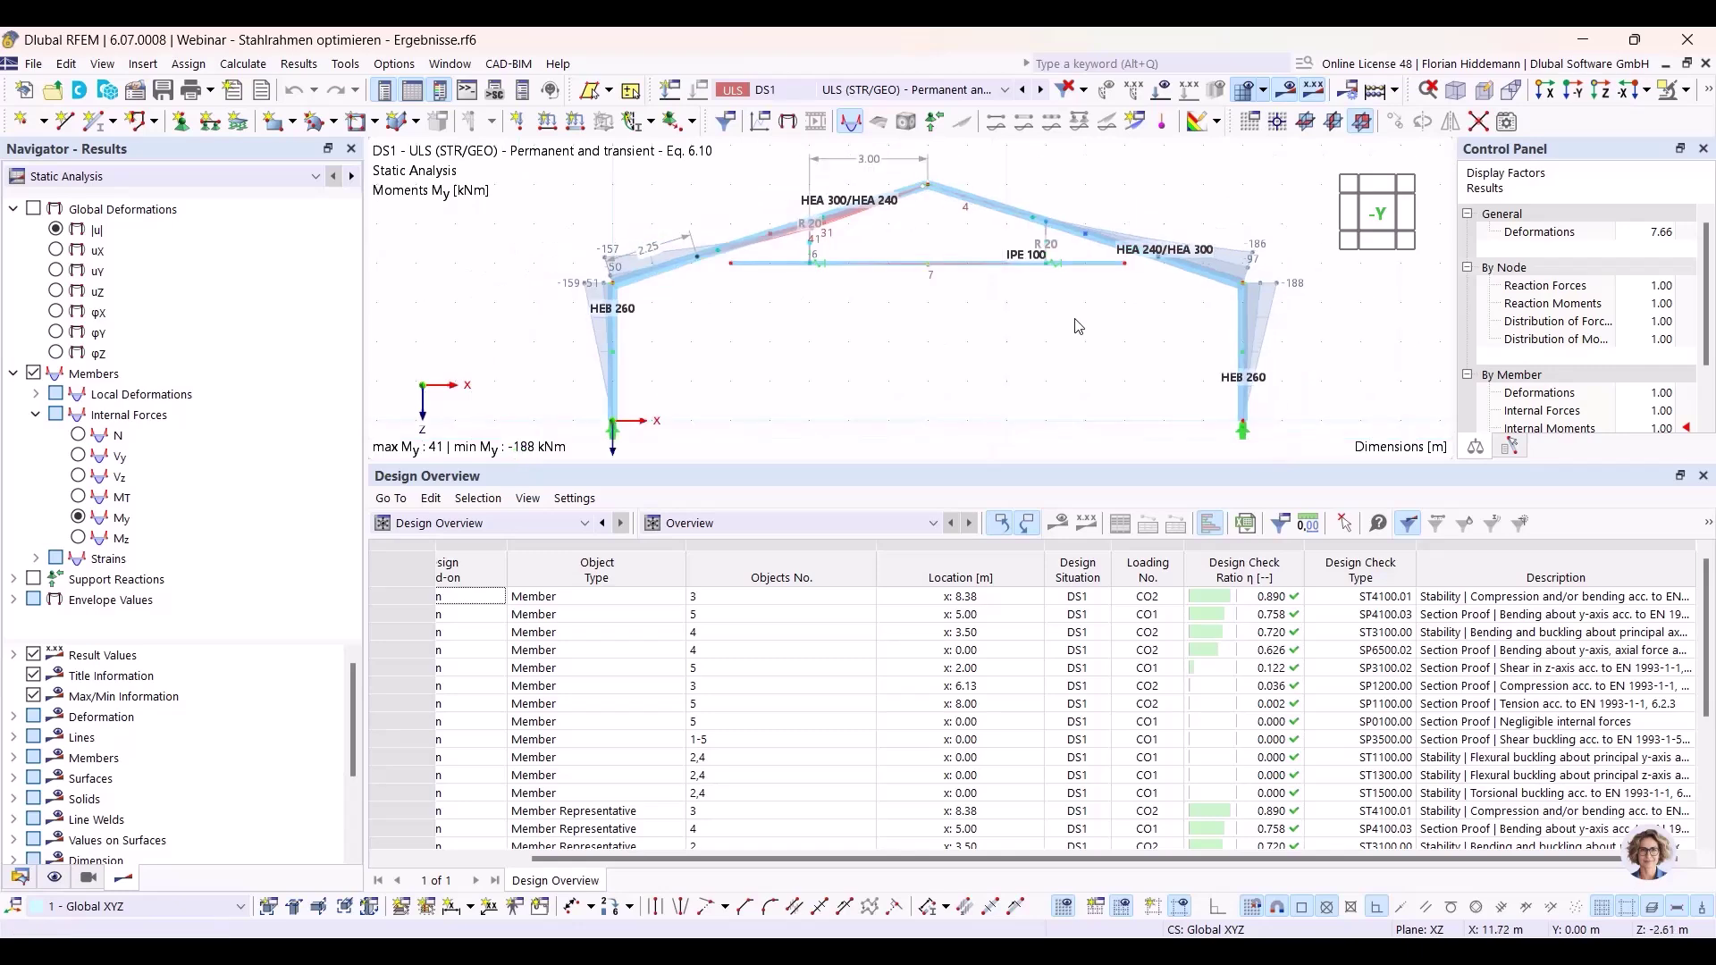
scroll(1077, 339, down, 2)
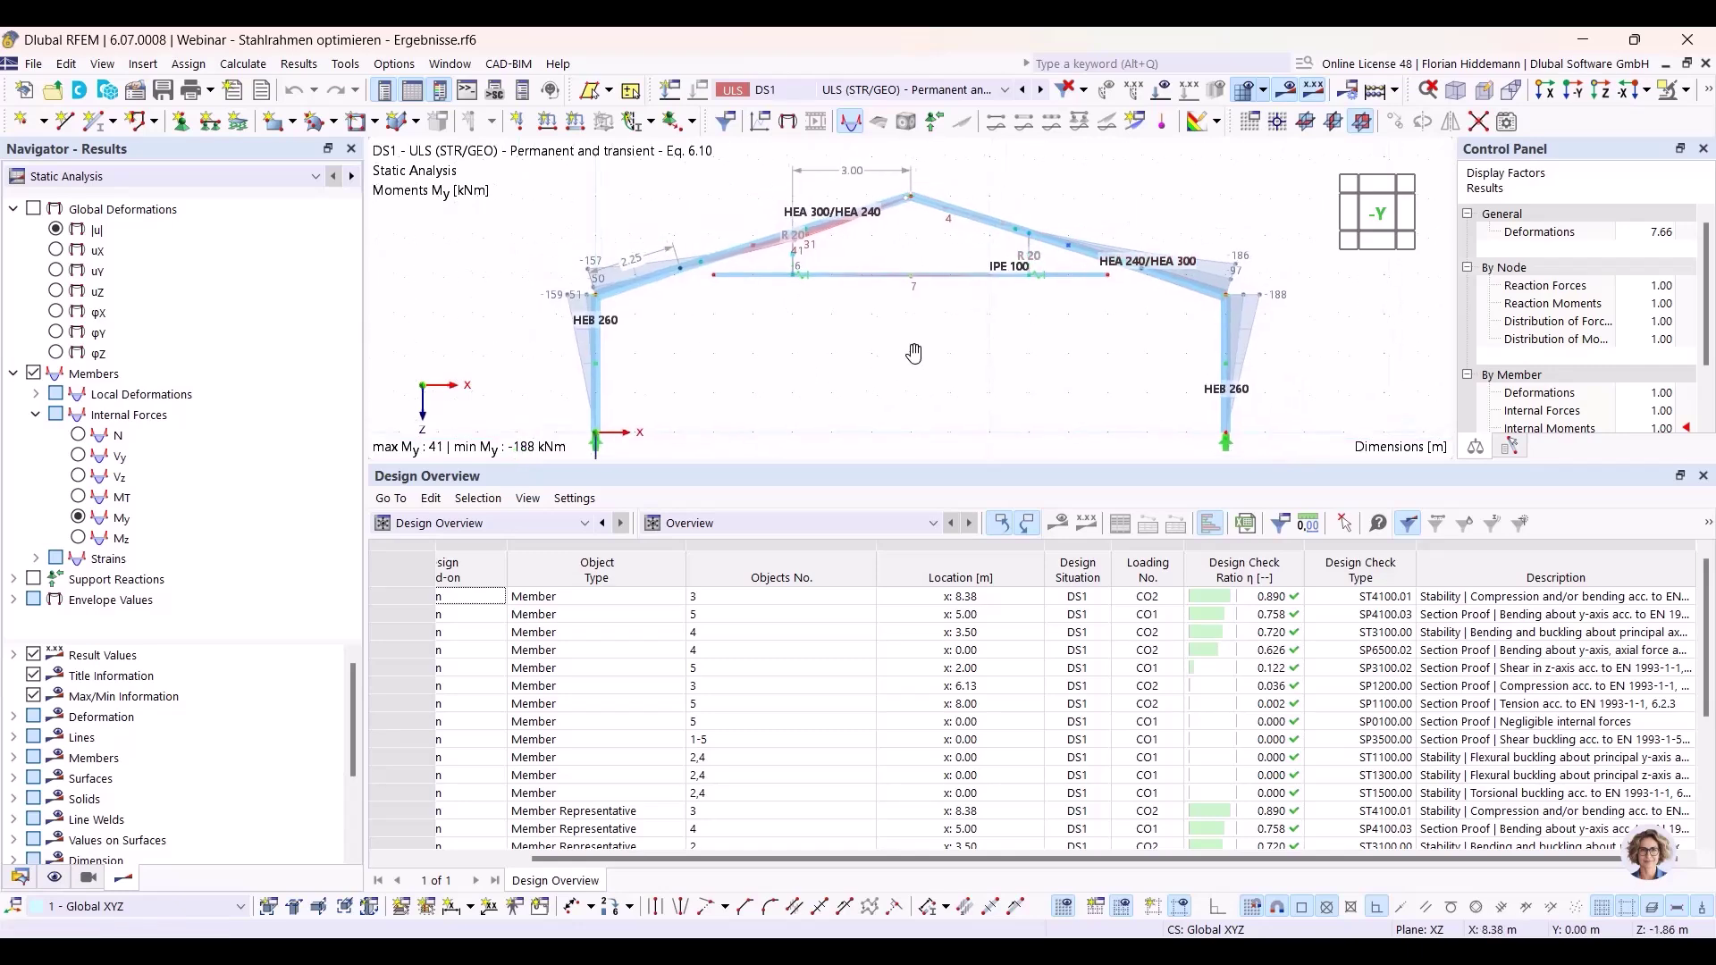
scroll(1064, 327, up, 2)
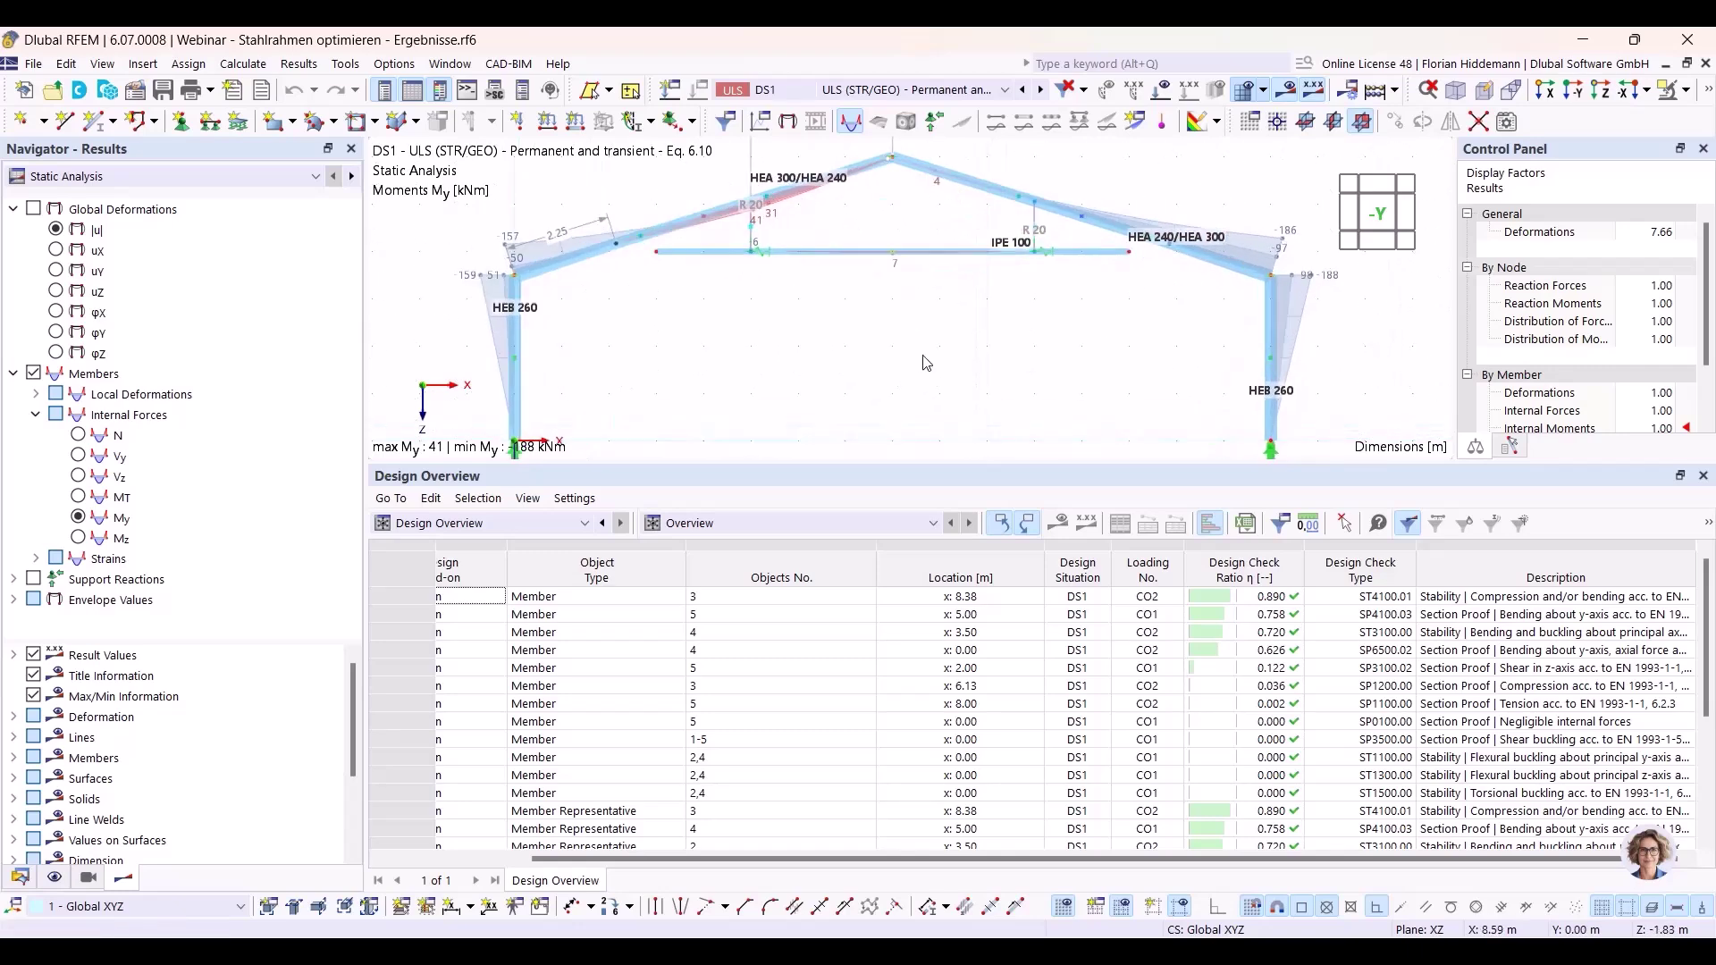
Examine the optimization ranges of the global parameters Voutenlänge and Anschlagspunkt, and close them without changes.
click(104, 65)
mouse_move(67, 63)
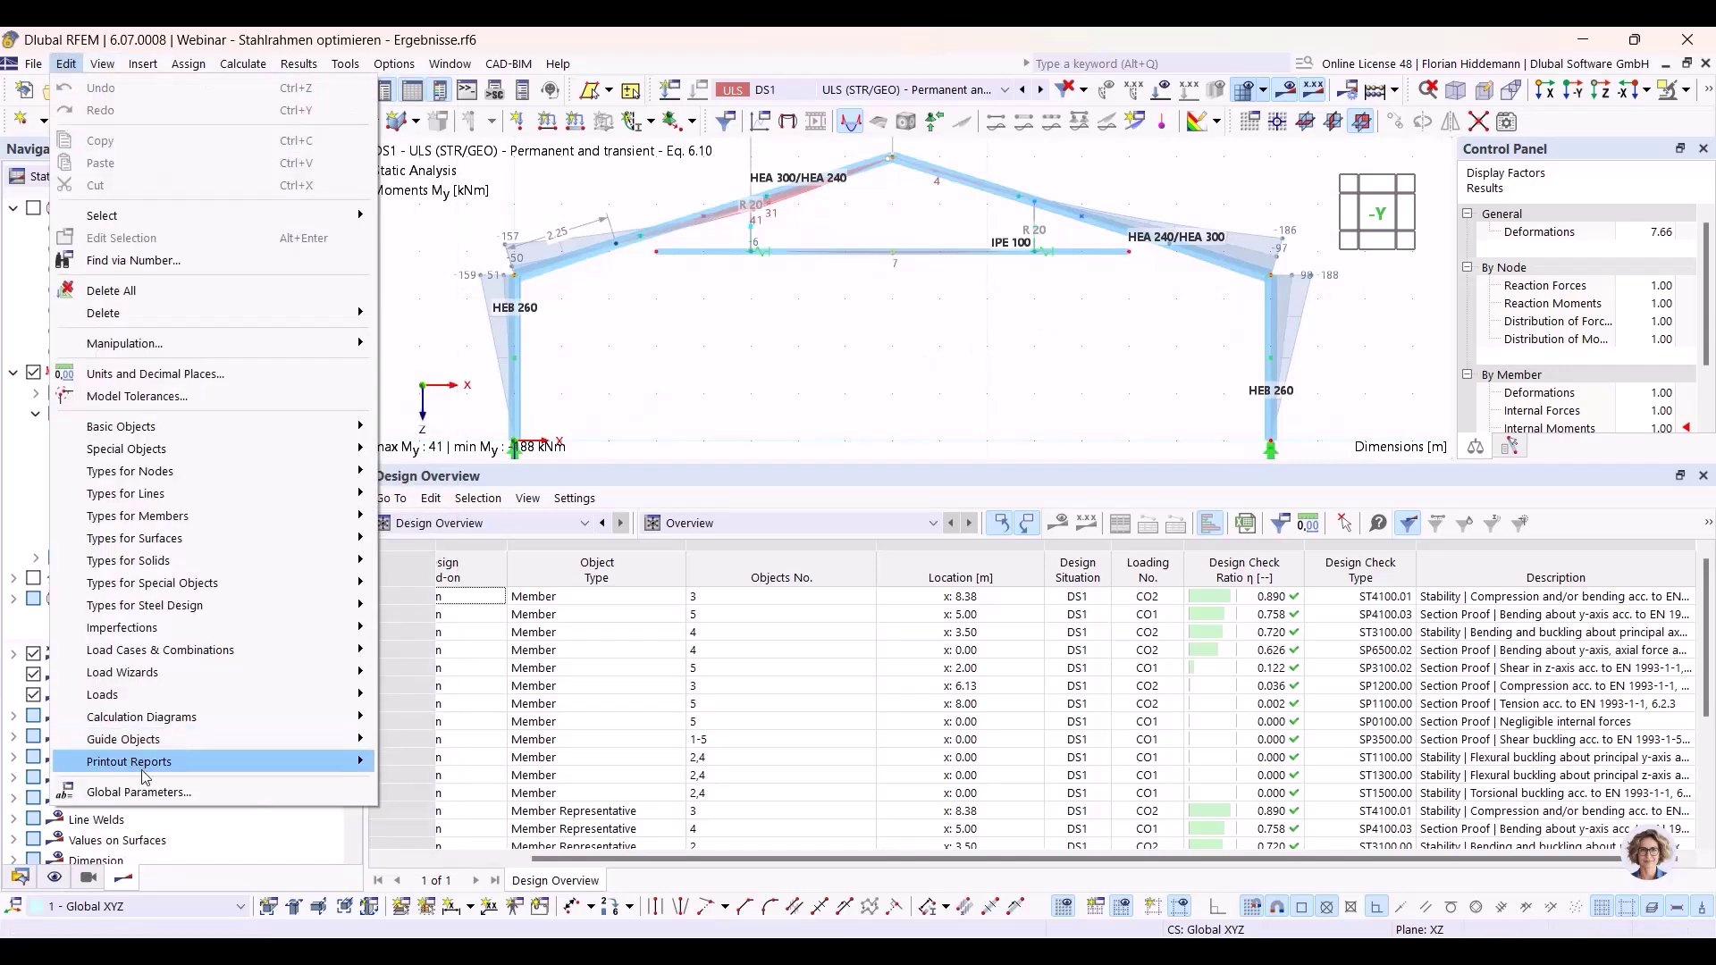
click(149, 795)
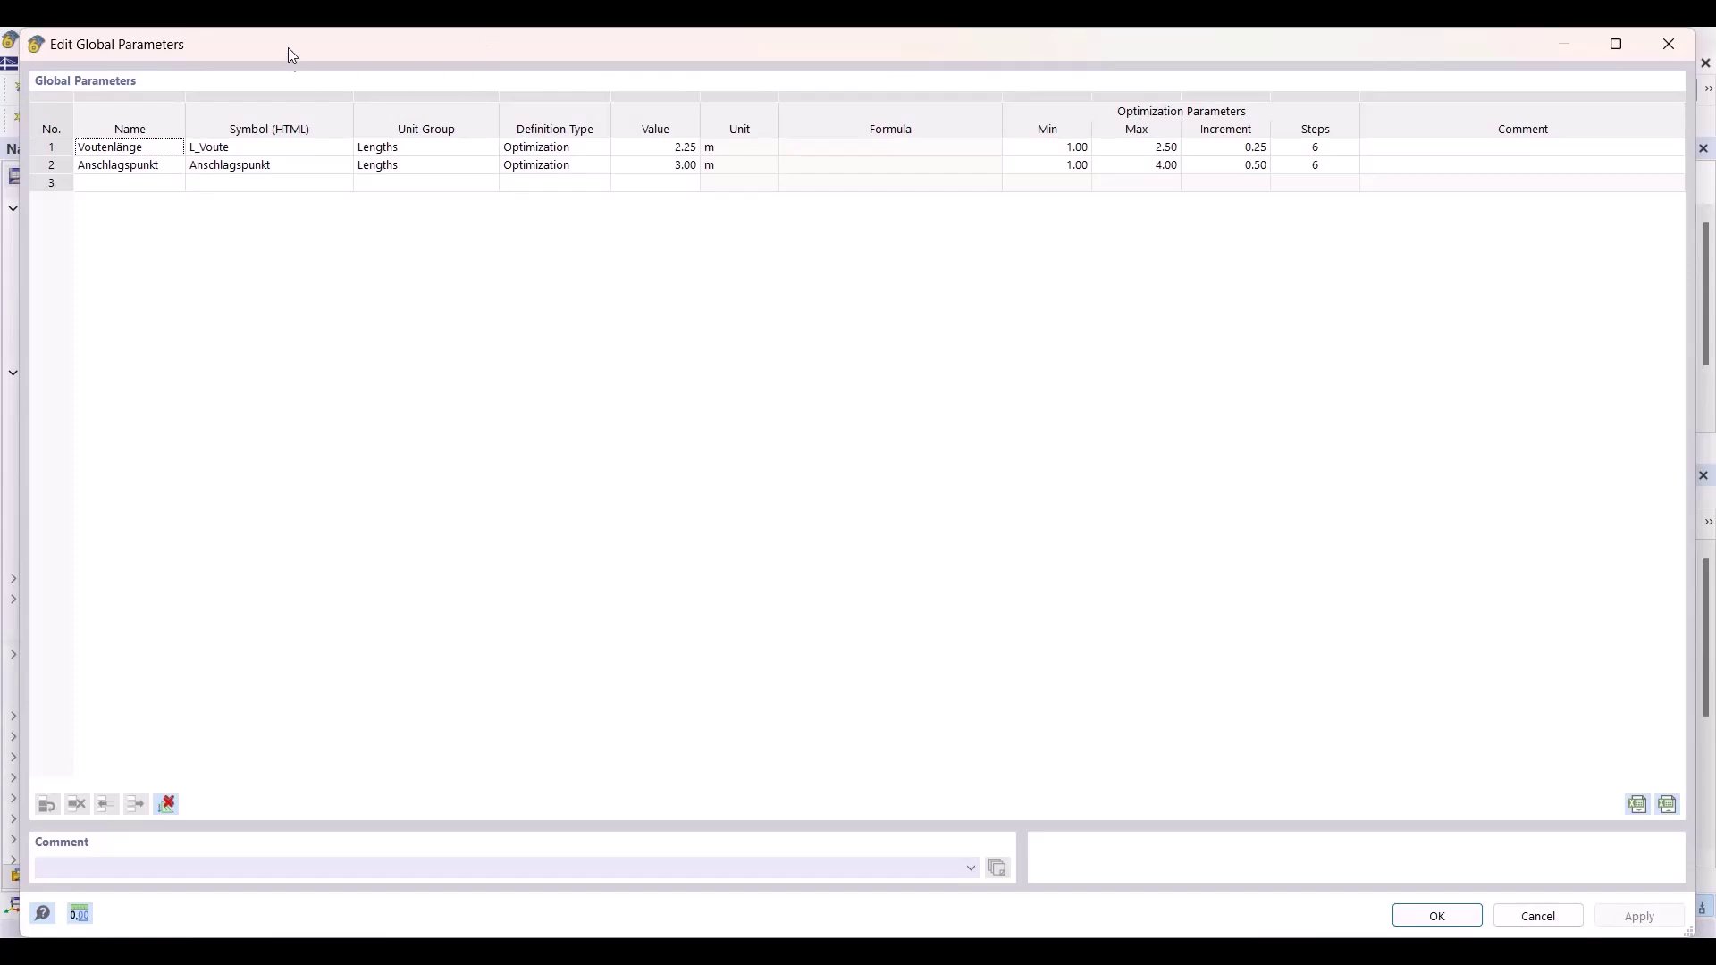
double_click(285, 31)
drag(402, 469, 422, 49)
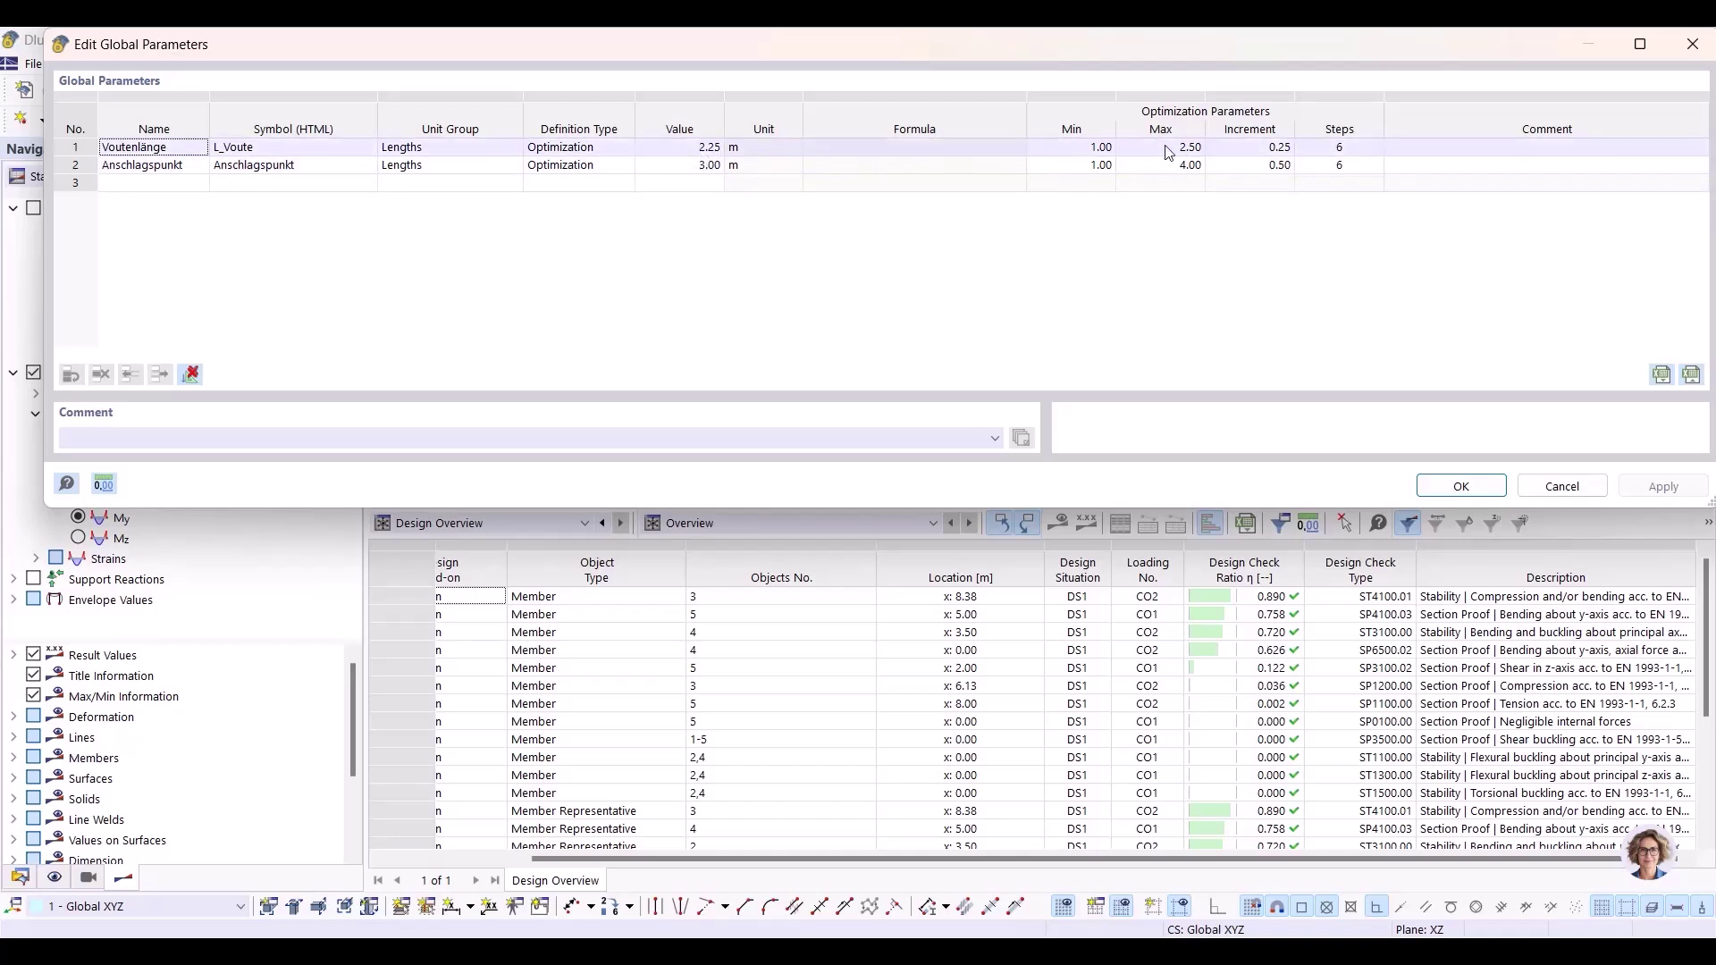
click(1562, 491)
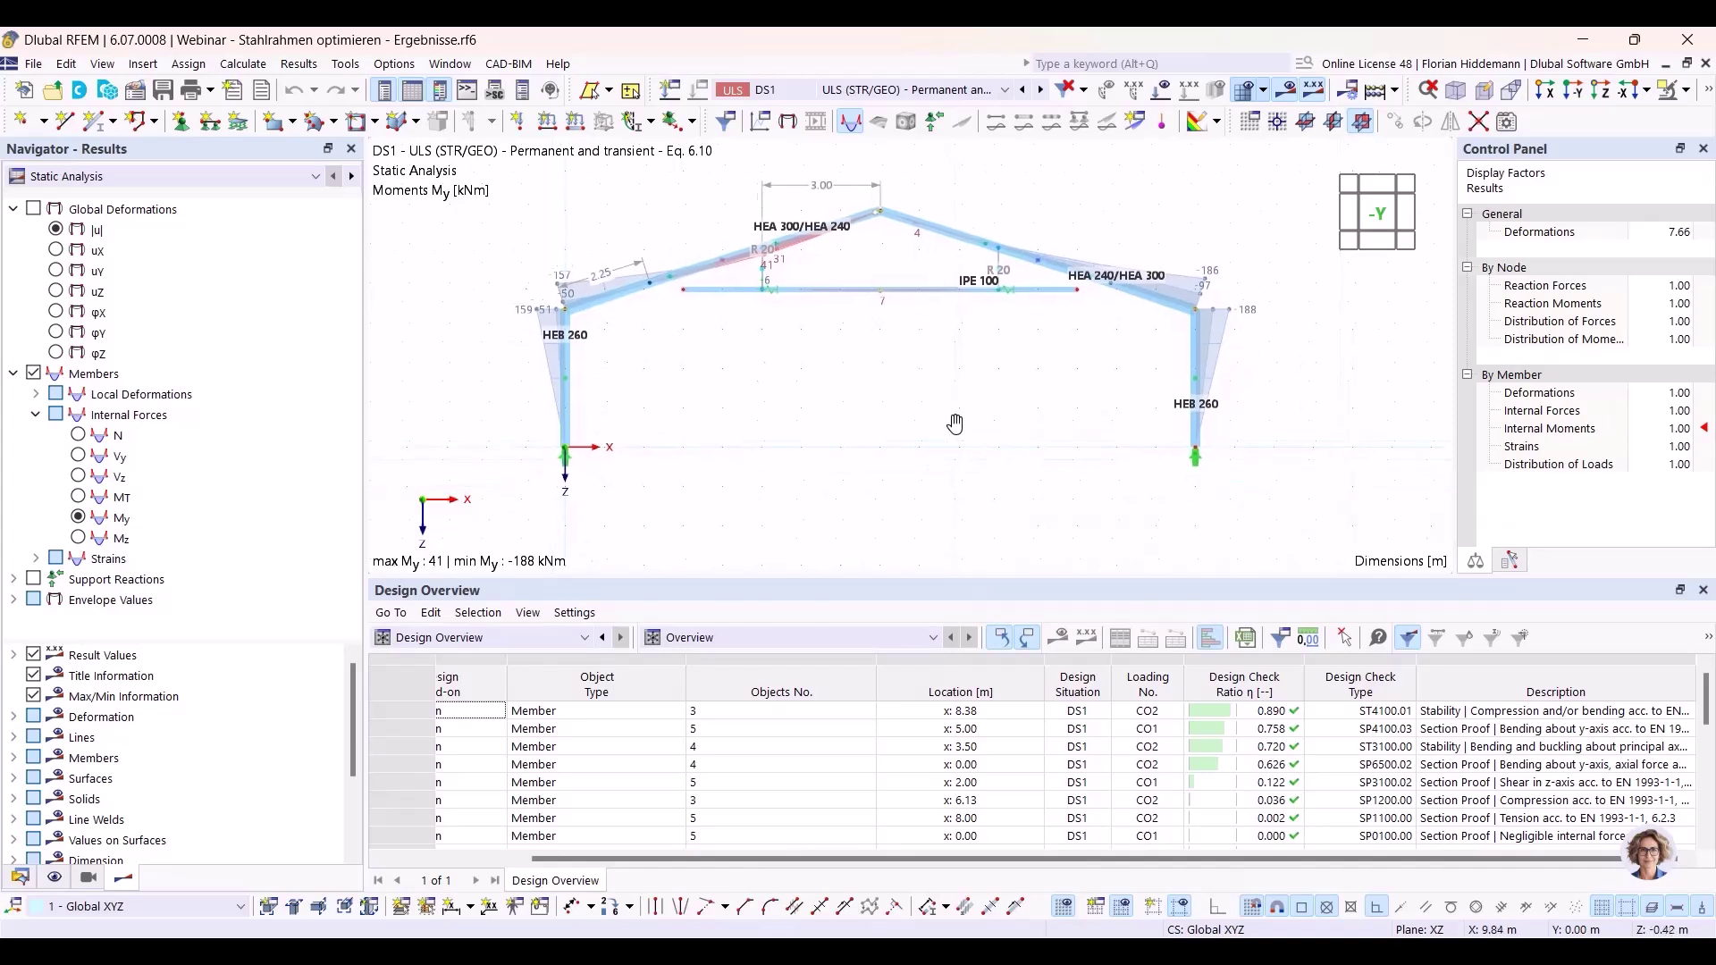
drag(961, 579, 956, 518)
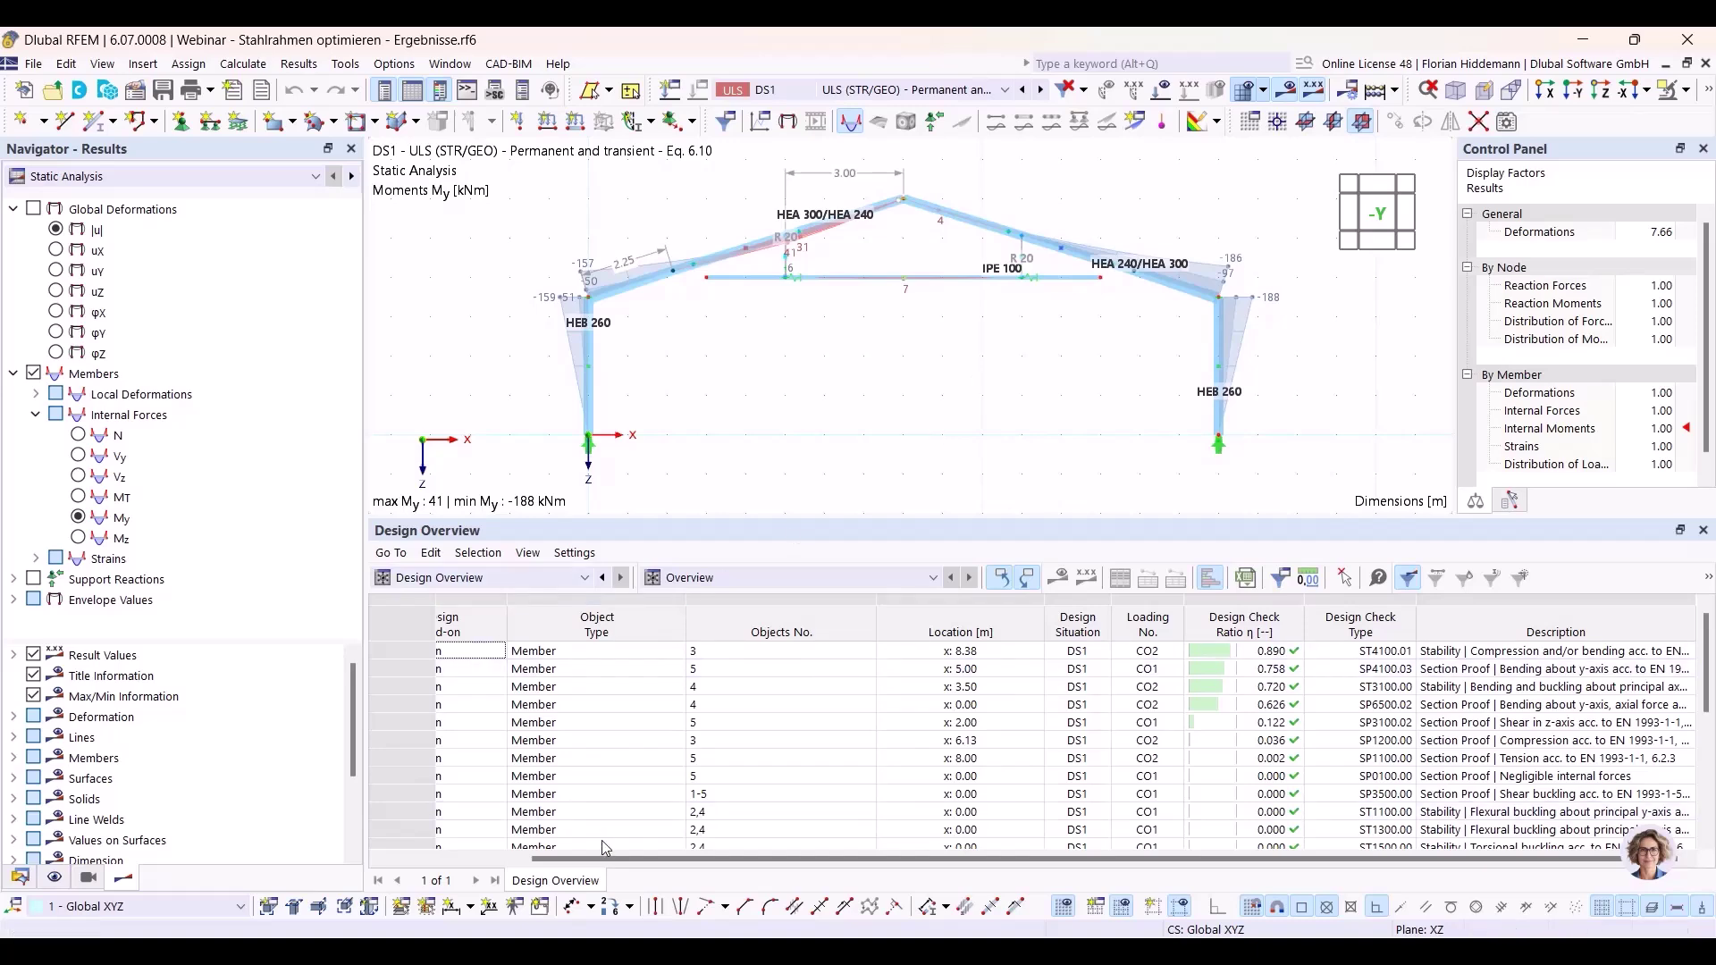
scroll(590, 867, left, 2)
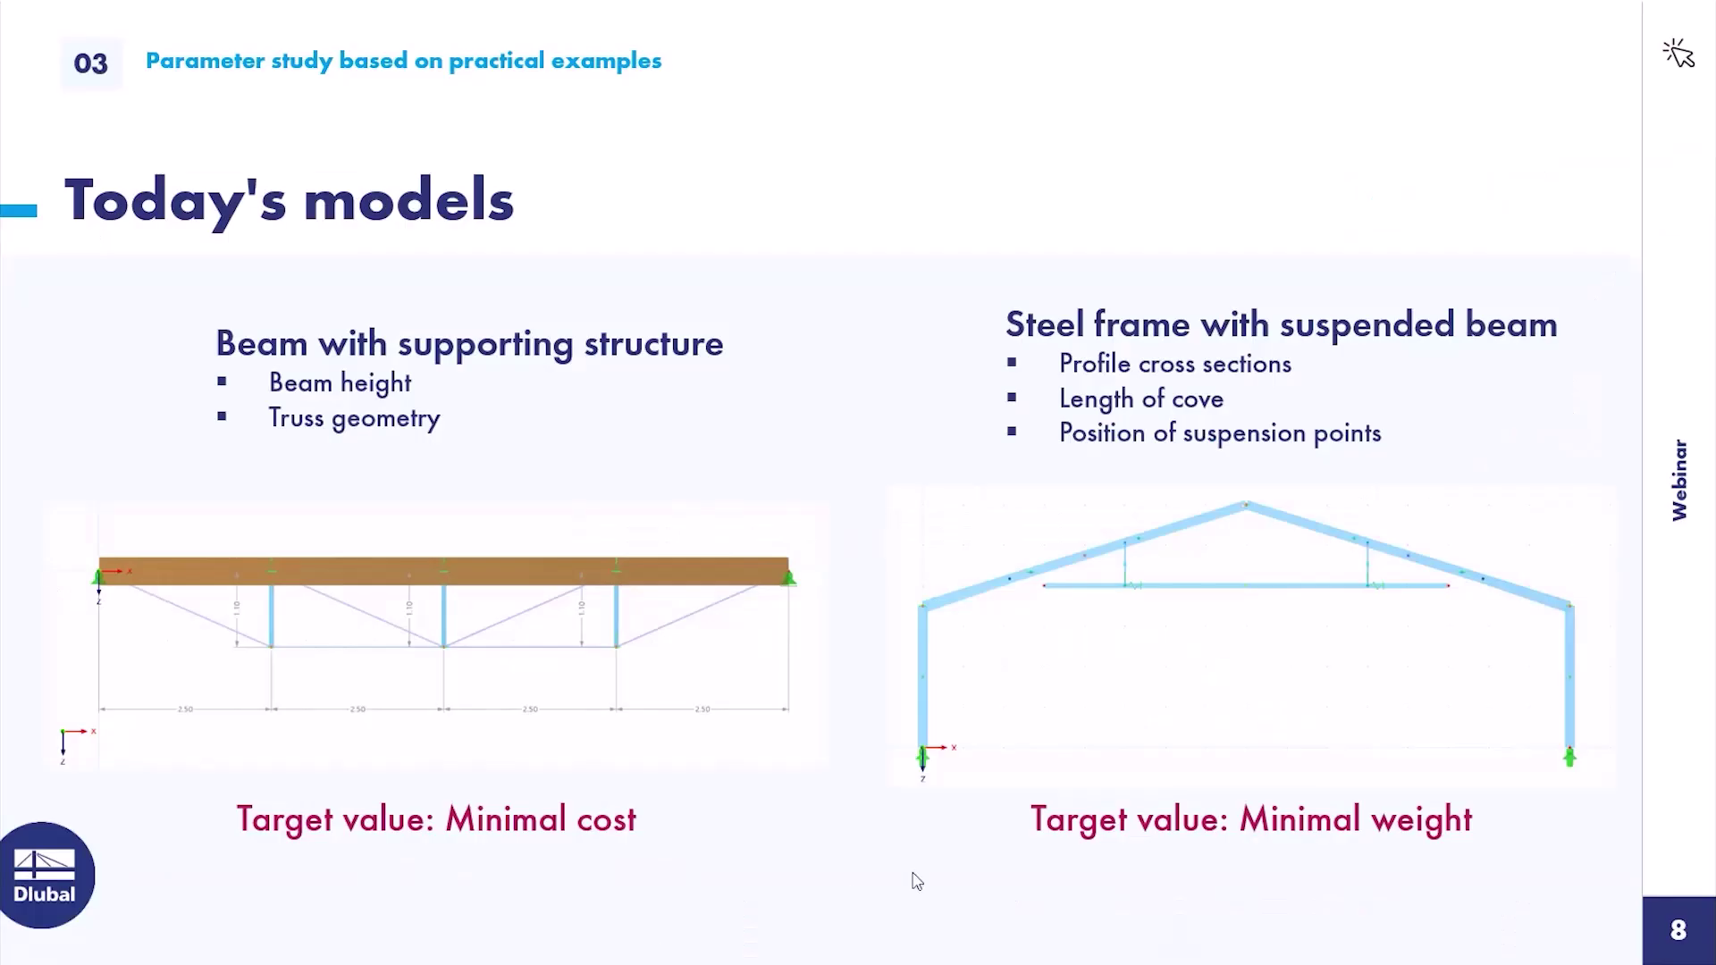
key(Right)
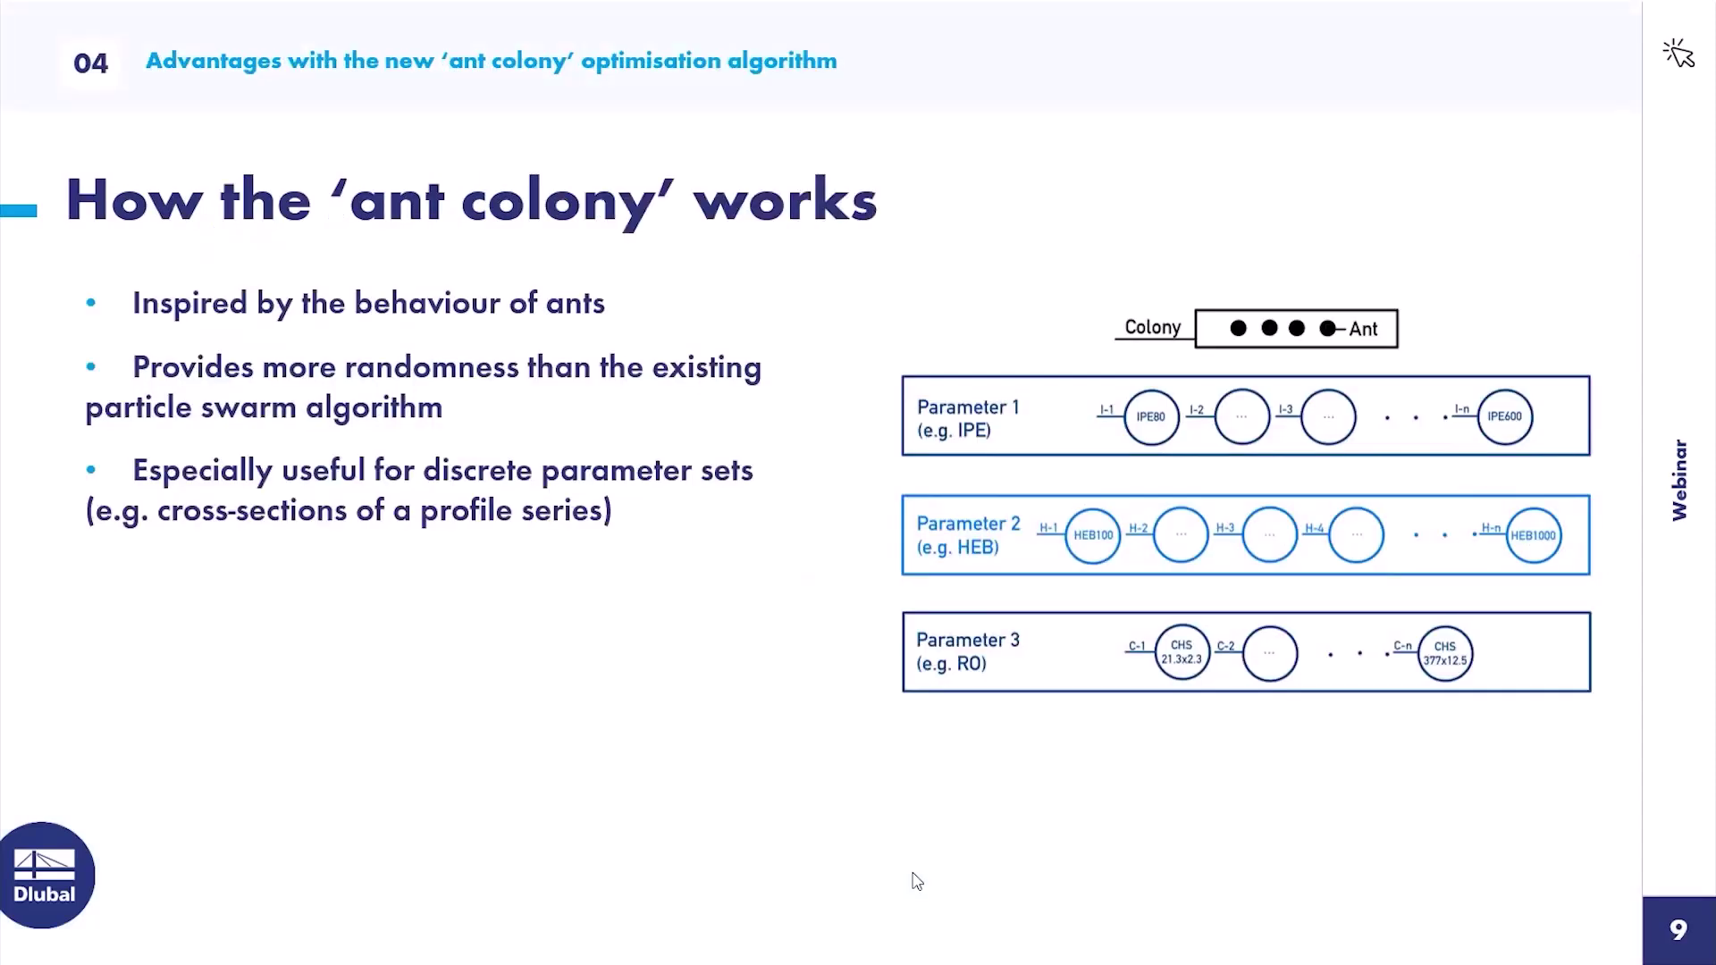